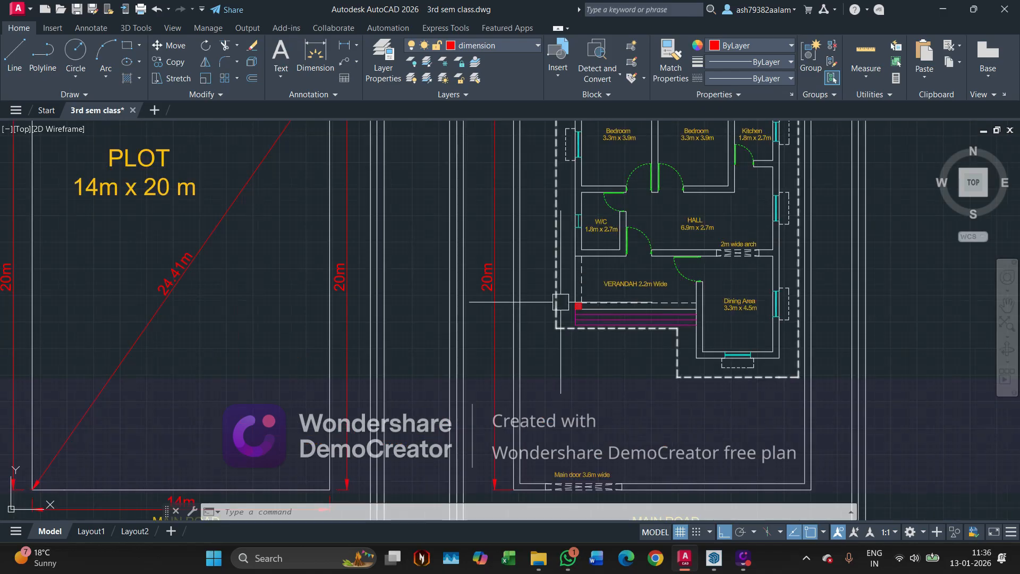
Select the complete floor plan with its dashed outline inside the sheet 2 plot boundary and copy it to the clipboard
{"action": "scroll", "coordinate": [639, 285], "scroll_direction": "down", "scroll_amount": 1}
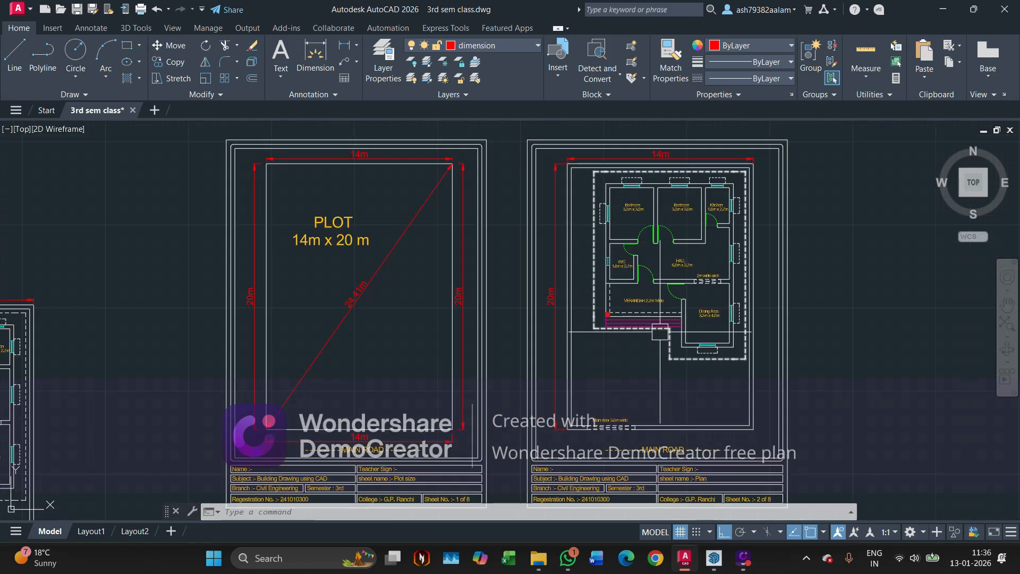
{"action": "scroll", "coordinate": [606, 158], "scroll_direction": "up", "scroll_amount": 3}
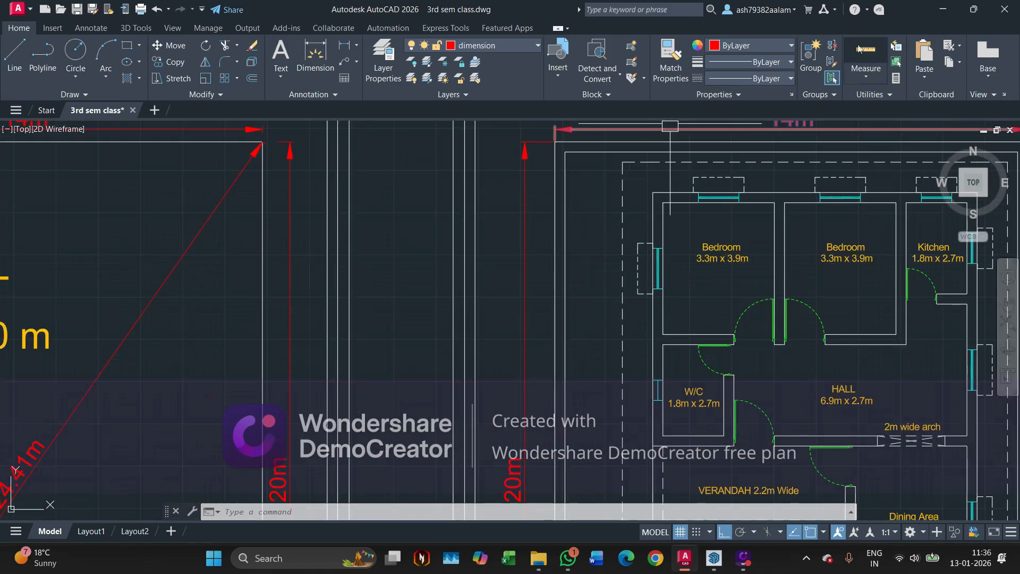
{"action": "scroll", "coordinate": [613, 156], "scroll_direction": "up", "scroll_amount": 2}
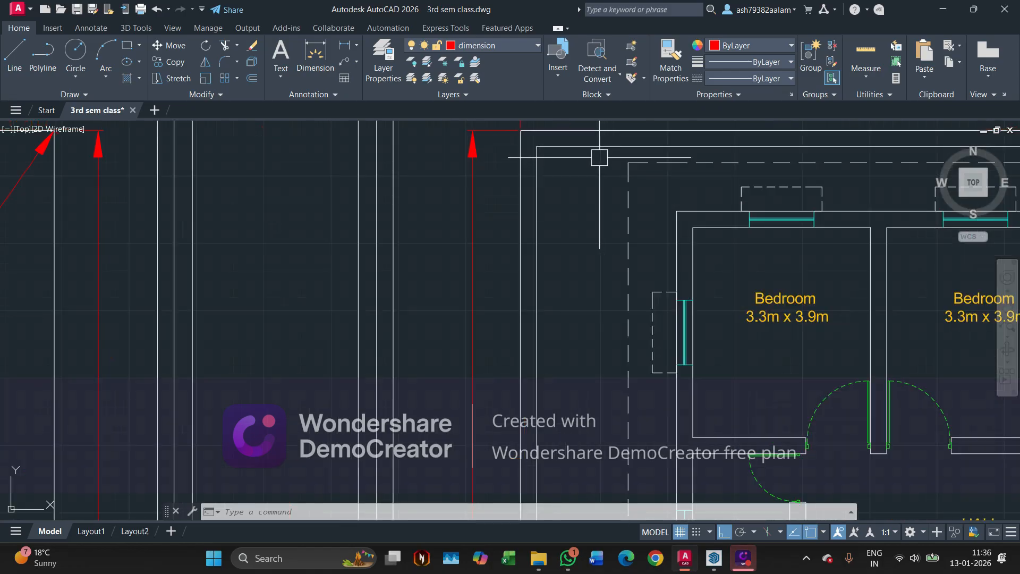
{"action": "left_click", "coordinate": [599, 157]}
{"action": "scroll", "coordinate": [478, 153], "scroll_direction": "down", "scroll_amount": 4}
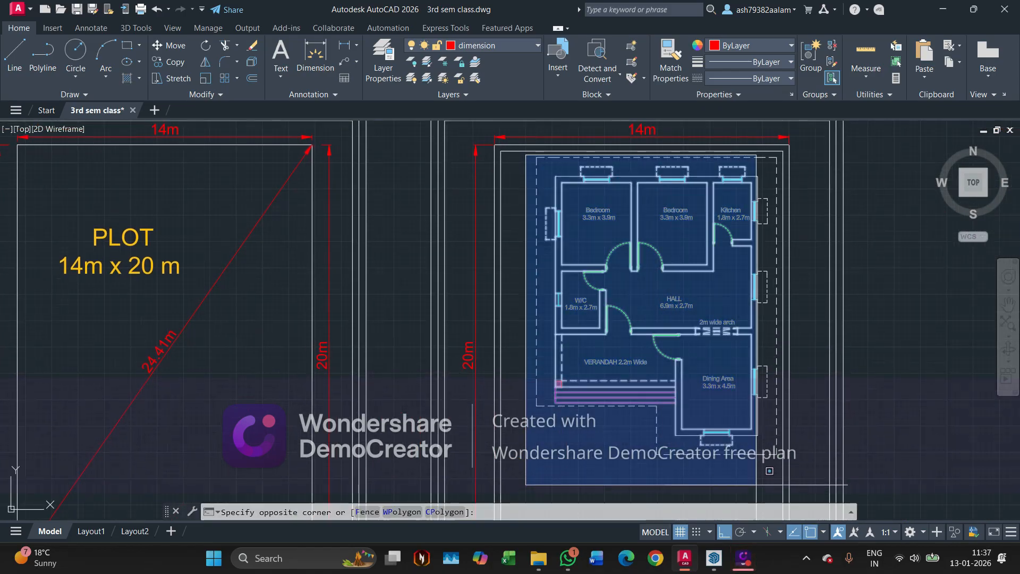
{"action": "scroll", "coordinate": [751, 481], "scroll_direction": "up", "scroll_amount": 2}
{"action": "left_click", "coordinate": [792, 468]}
{"action": "scroll", "coordinate": [584, 404], "scroll_direction": "down", "scroll_amount": 2}
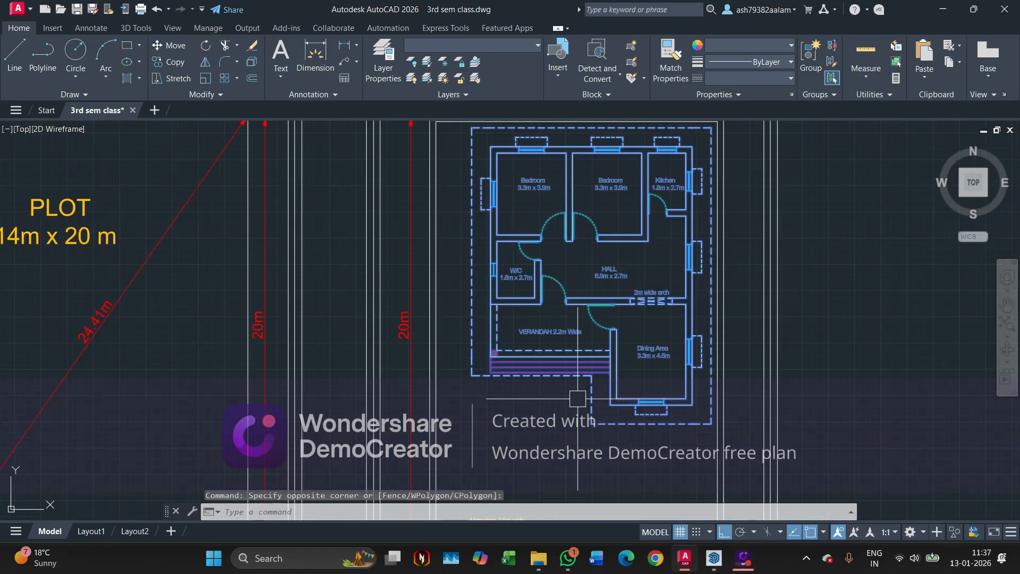
{"action": "key", "text": "ctrl+c"}
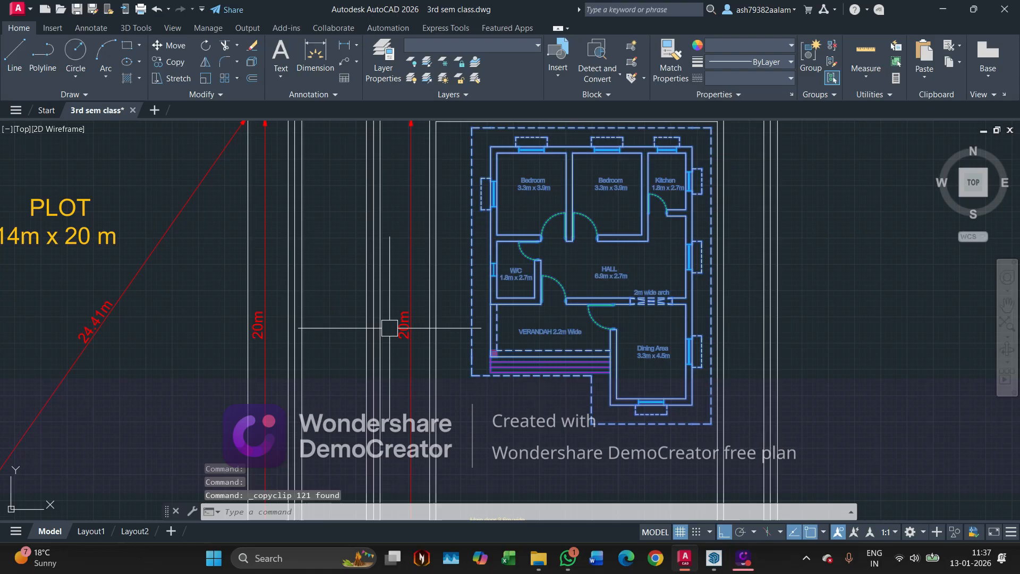
Create a new blank drawing and paste the copied floor plan into it near the origin
{"action": "left_click", "coordinate": [155, 110]}
{"action": "scroll", "coordinate": [479, 282], "scroll_direction": "down", "scroll_amount": 1}
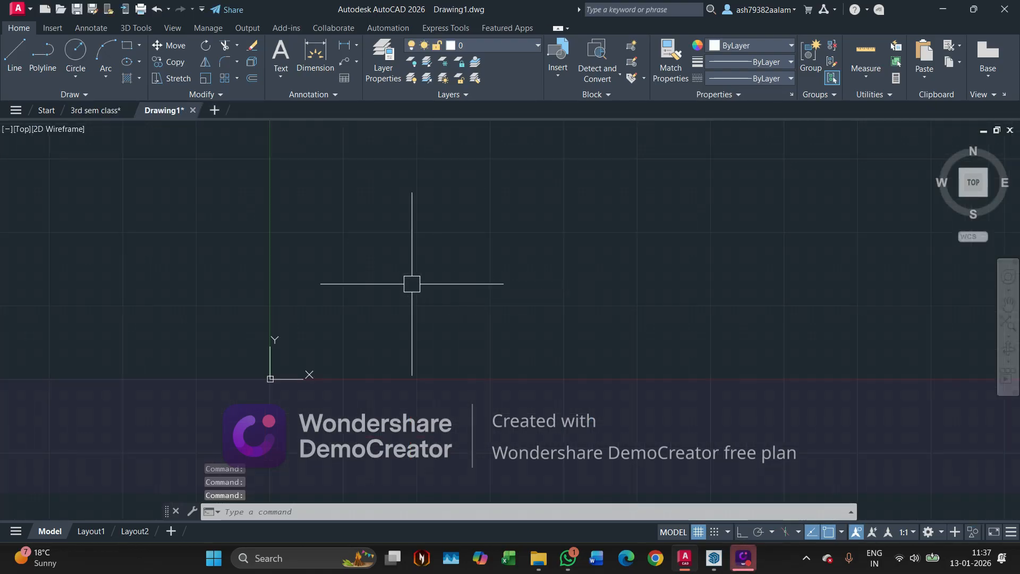
{"action": "key", "text": "ctrl+v"}
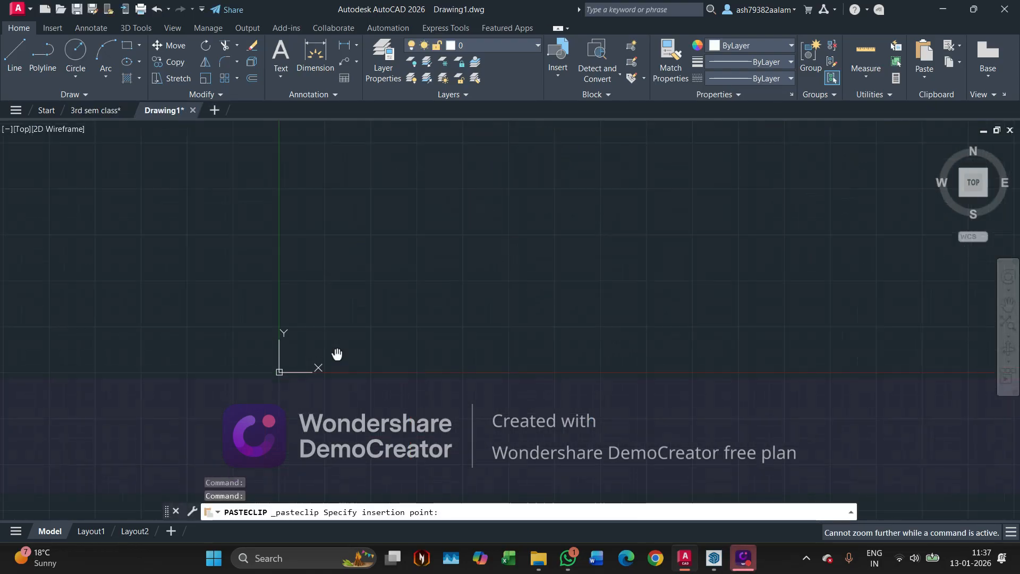
{"action": "scroll", "coordinate": [362, 394], "scroll_direction": "down", "scroll_amount": 2}
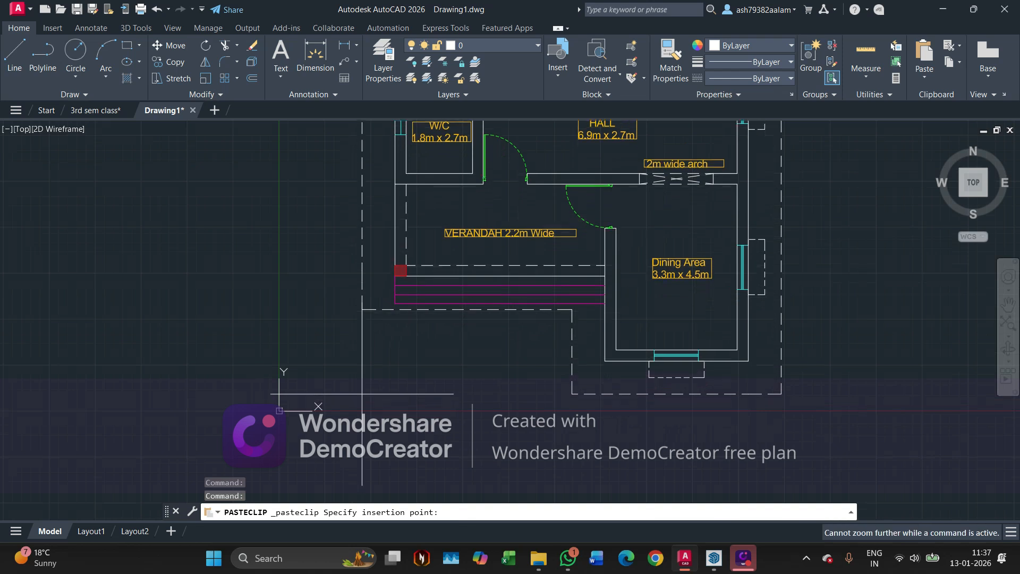
{"action": "left_click", "coordinate": [386, 367]}
{"action": "scroll", "coordinate": [388, 373], "scroll_direction": "down", "scroll_amount": 4}
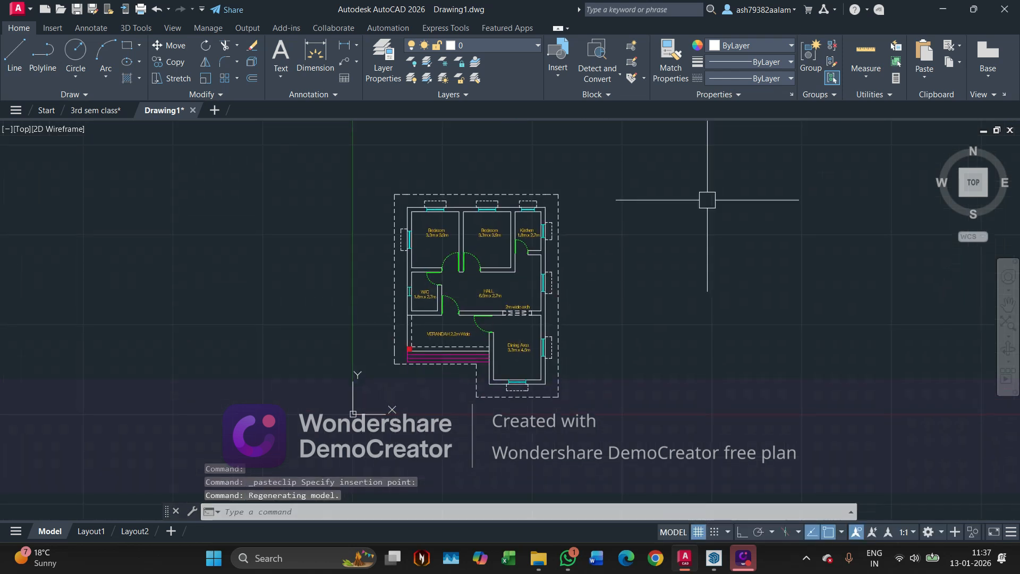
Quick-measure the middle bedroom of the pasted plan to check its dimensions
{"action": "left_click", "coordinate": [866, 53]}
{"action": "scroll", "coordinate": [463, 202], "scroll_direction": "up", "scroll_amount": 4}
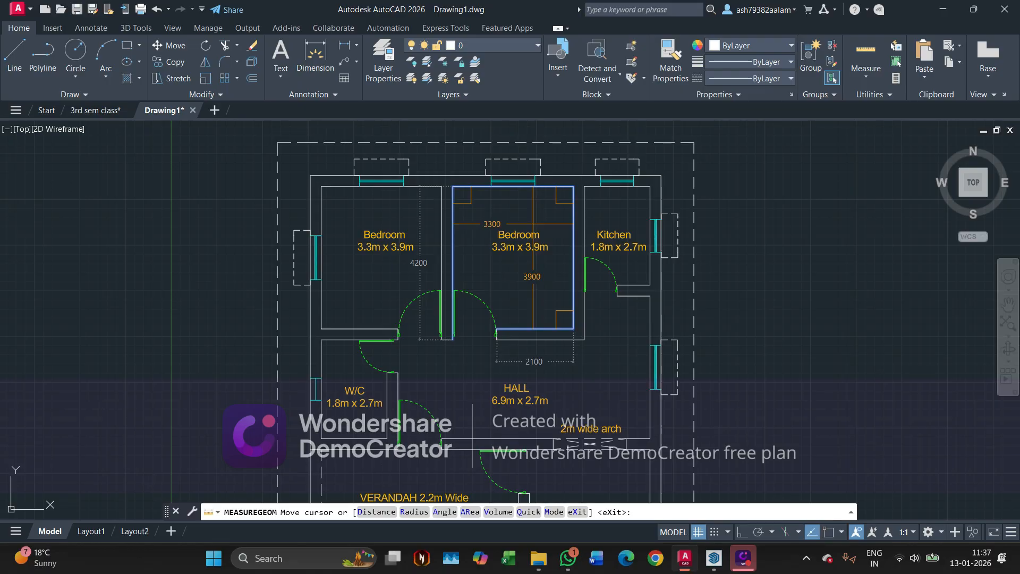
{"action": "key", "text": "Escape"}
{"action": "scroll", "coordinate": [254, 243], "scroll_direction": "down", "scroll_amount": 2}
Save the new drawing on the Desktop as "3rd sem for 3d modeling"
{"action": "key", "text": "ctrl+s"}
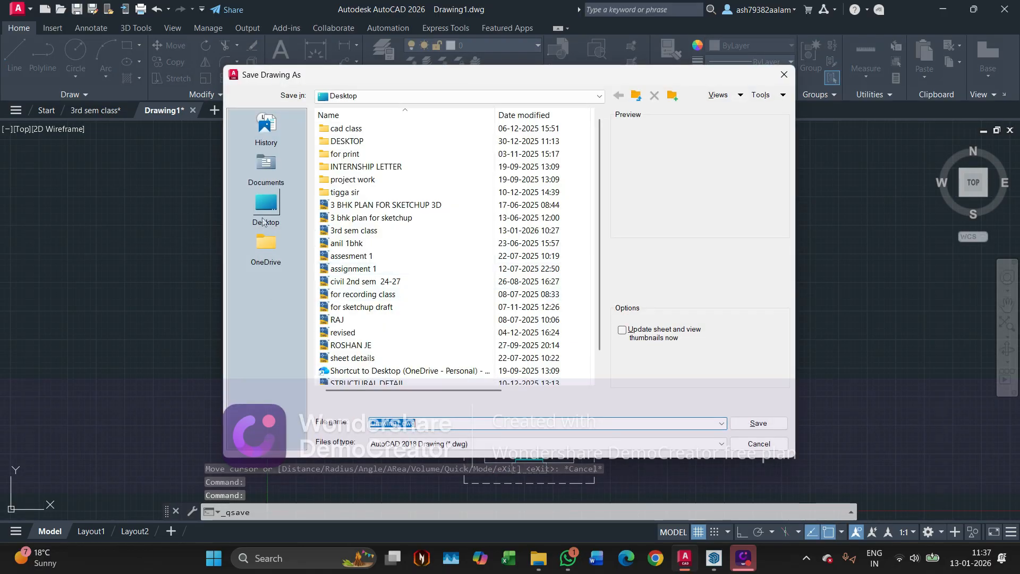
{"action": "left_click", "coordinate": [264, 212]}
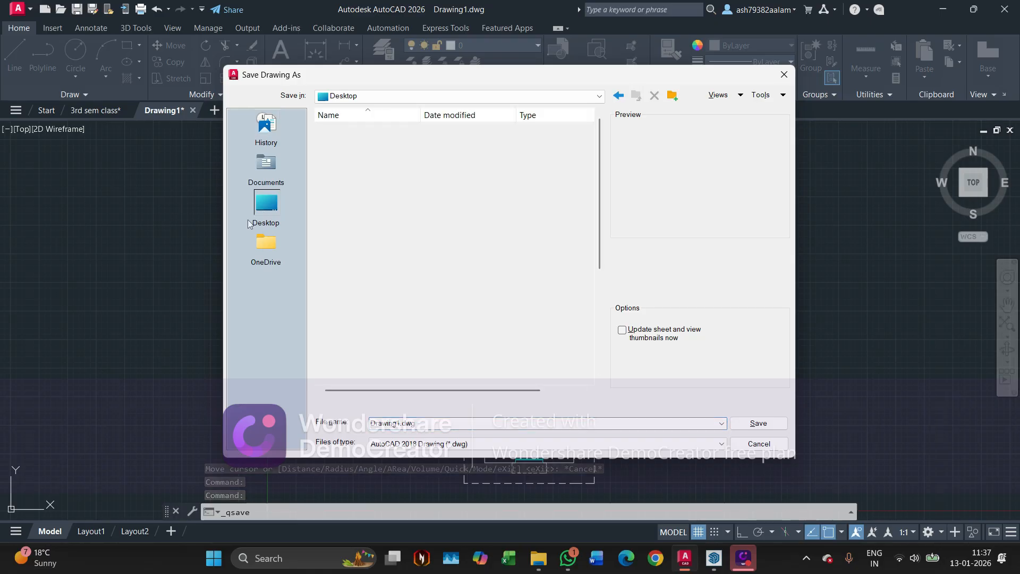
{"action": "left_click_drag", "start_coordinate": [416, 425], "coordinate": [360, 433]}
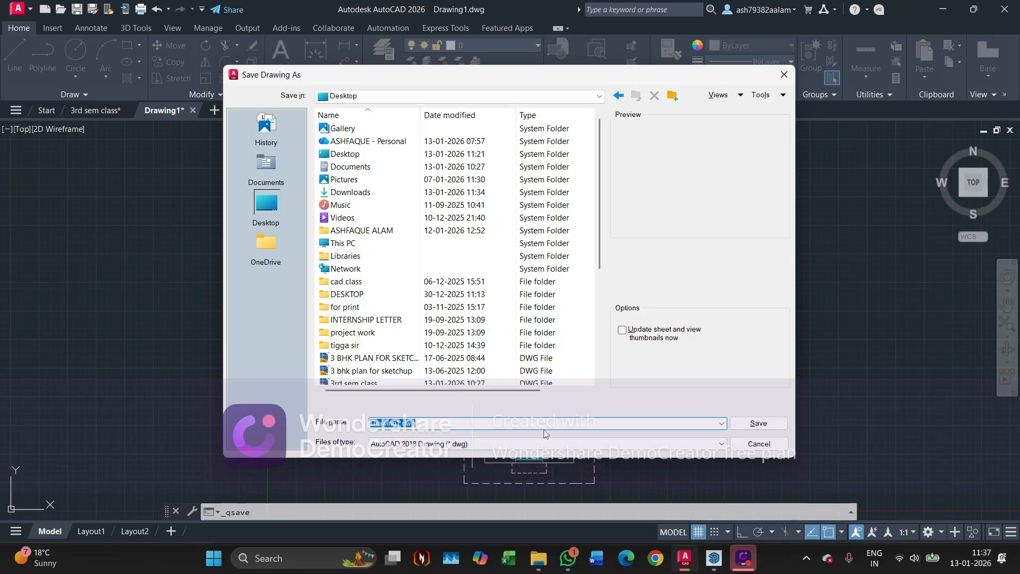
{"action": "type", "text": "3rd sem"}
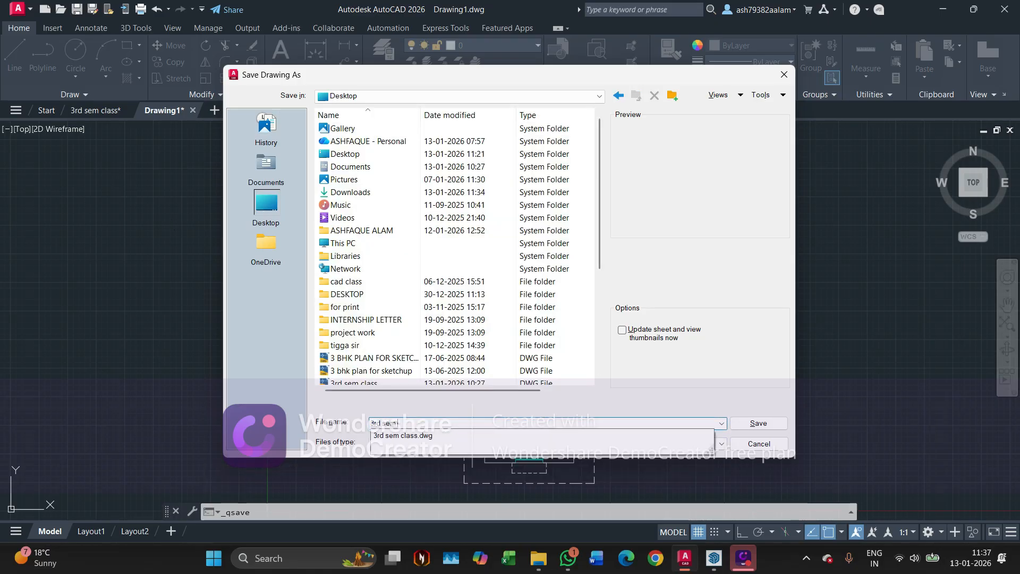
{"action": "type", "text": " for 3d modeling"}
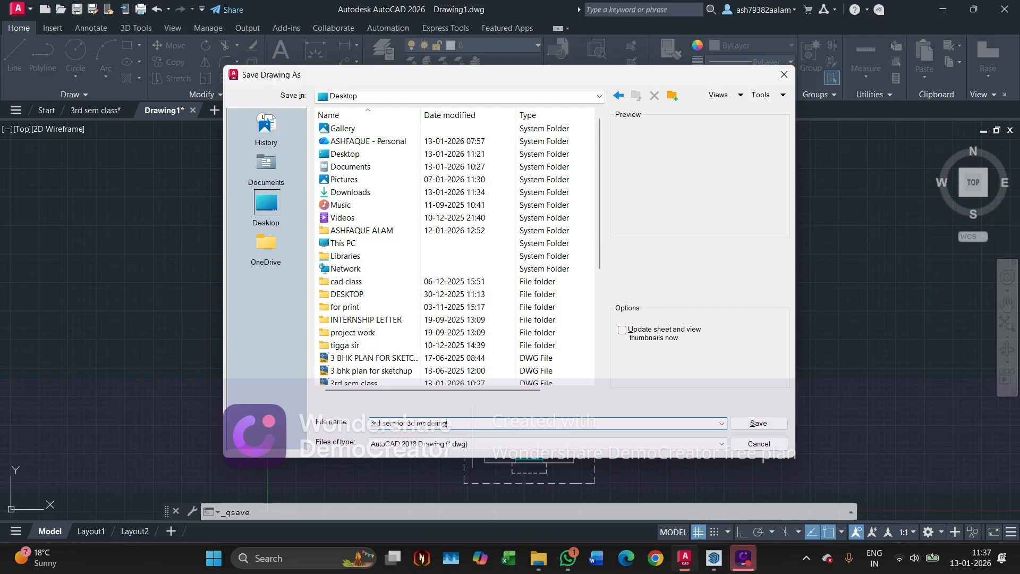
{"action": "key", "text": "Return"}
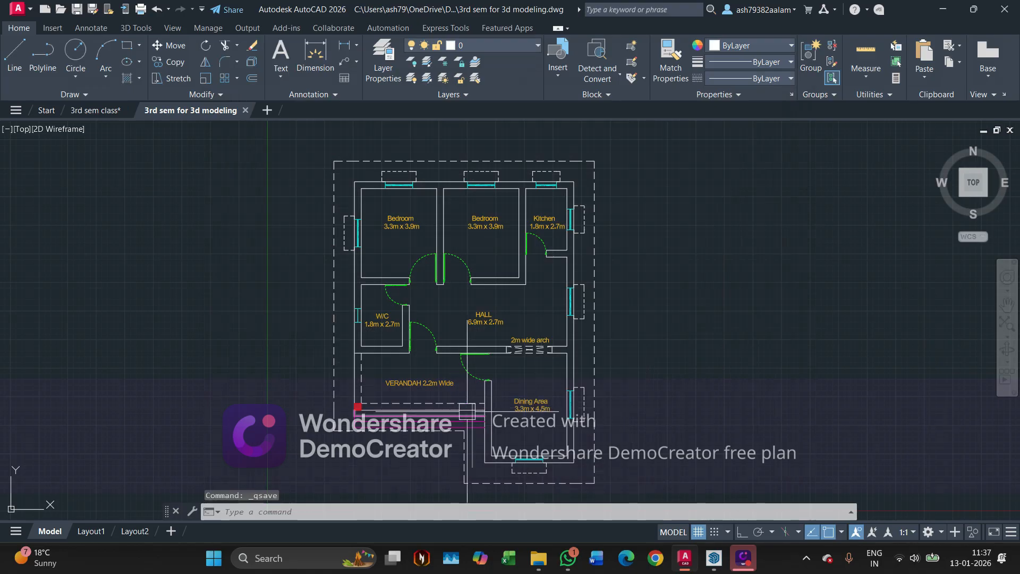
Switch to SketchUp and create a new model from the Architectural Millimeters template
{"action": "left_click", "coordinate": [1015, 554]}
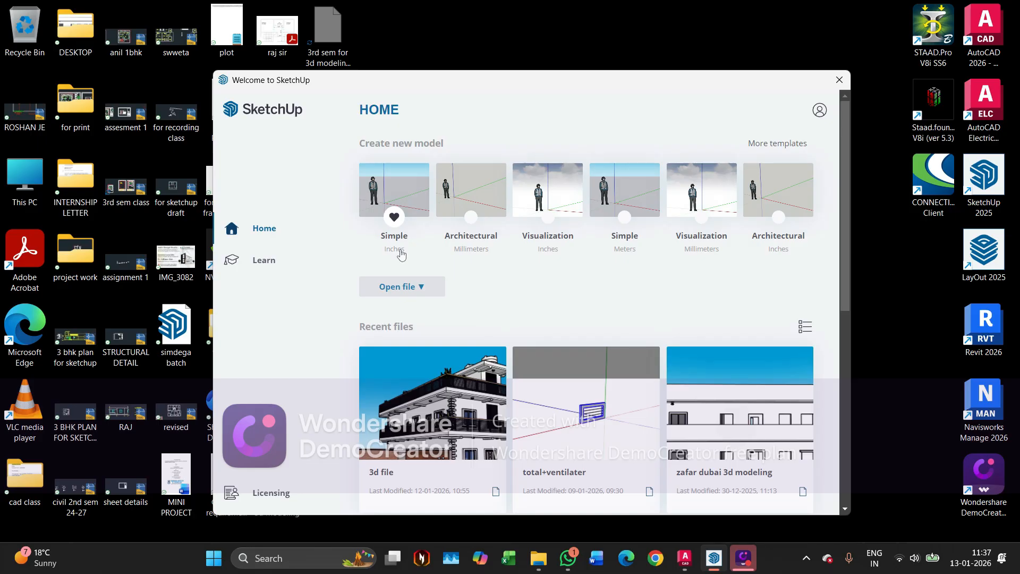
{"action": "left_click_drag", "start_coordinate": [498, 90], "coordinate": [535, 97]}
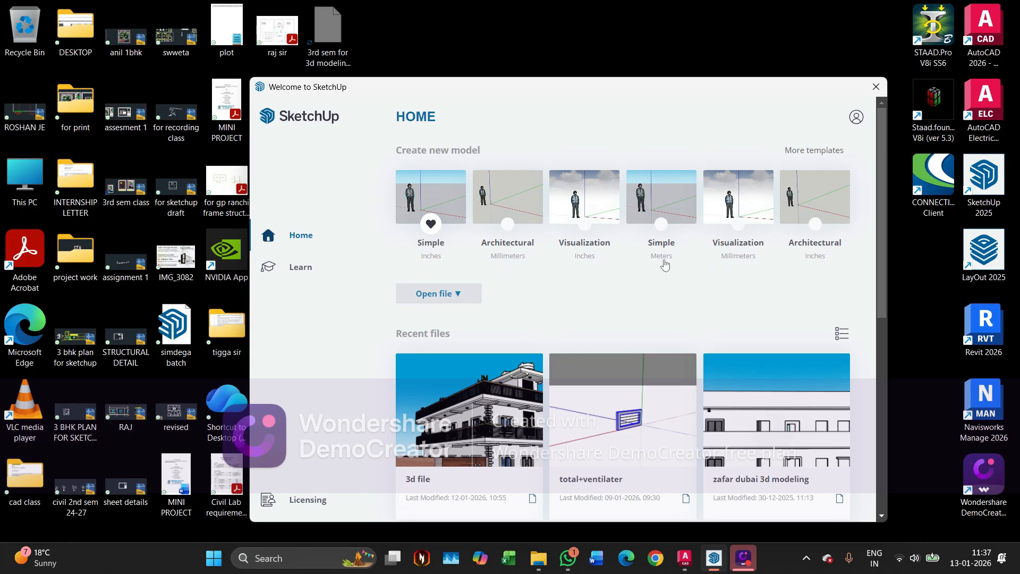
{"action": "left_click", "coordinate": [517, 261]}
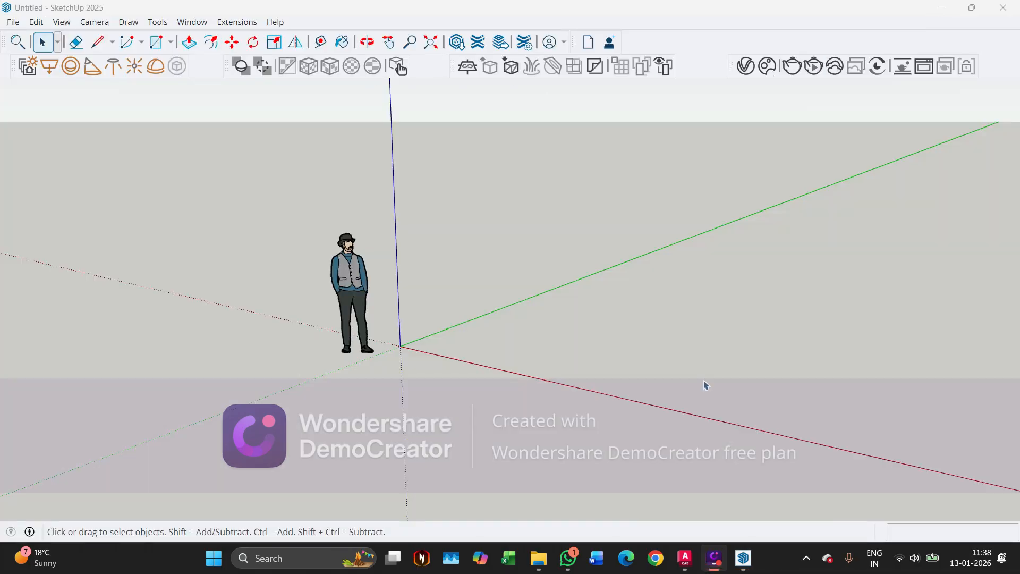
Import the "3rd sem for 3d modeling" drawing from the Desktop into the model
{"action": "scroll", "coordinate": [384, 339], "scroll_direction": "down", "scroll_amount": 6}
{"action": "mouse_move", "coordinate": [374, 355]}
{"action": "middle_mouse_down"}
{"action": "mouse_move", "coordinate": [397, 355]}
{"action": "mouse_move", "coordinate": [438, 312]}
{"action": "mouse_move", "coordinate": [467, 383]}
{"action": "mouse_move", "coordinate": [371, 386]}
{"action": "mouse_move", "coordinate": [386, 369]}
{"action": "middle_mouse_up"}
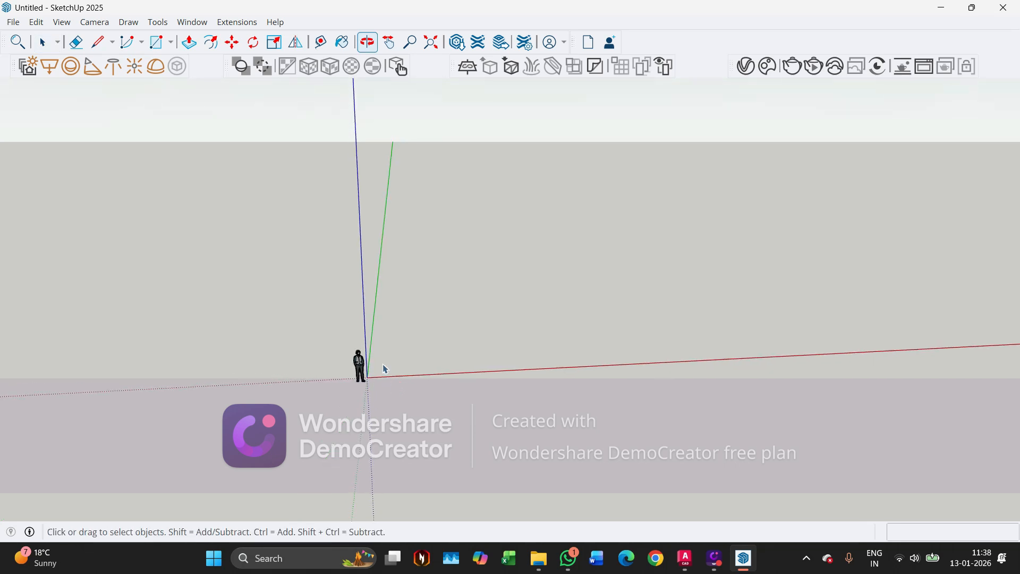
{"action": "left_click", "coordinate": [13, 22]}
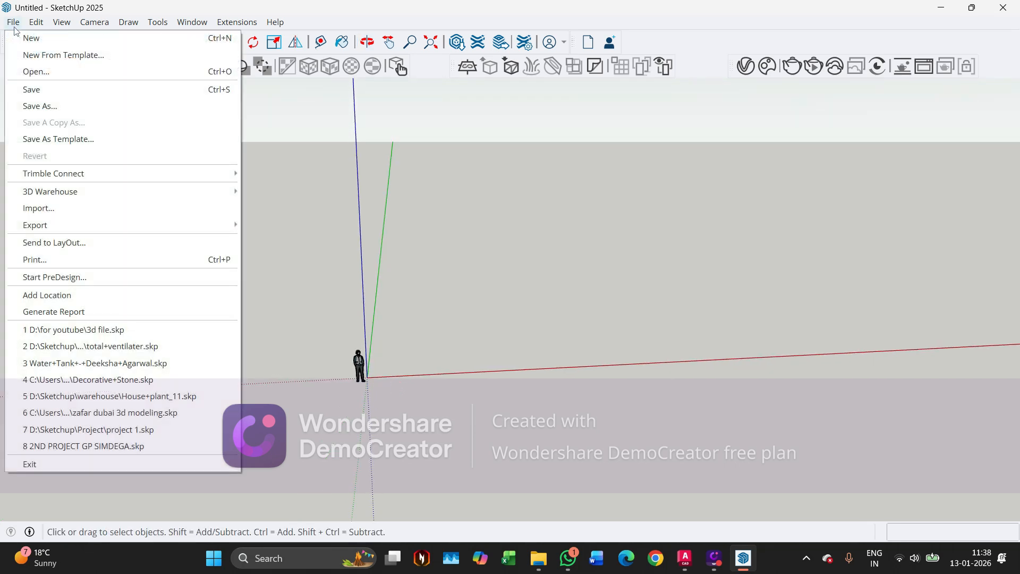
{"action": "mouse_move", "coordinate": [61, 21]}
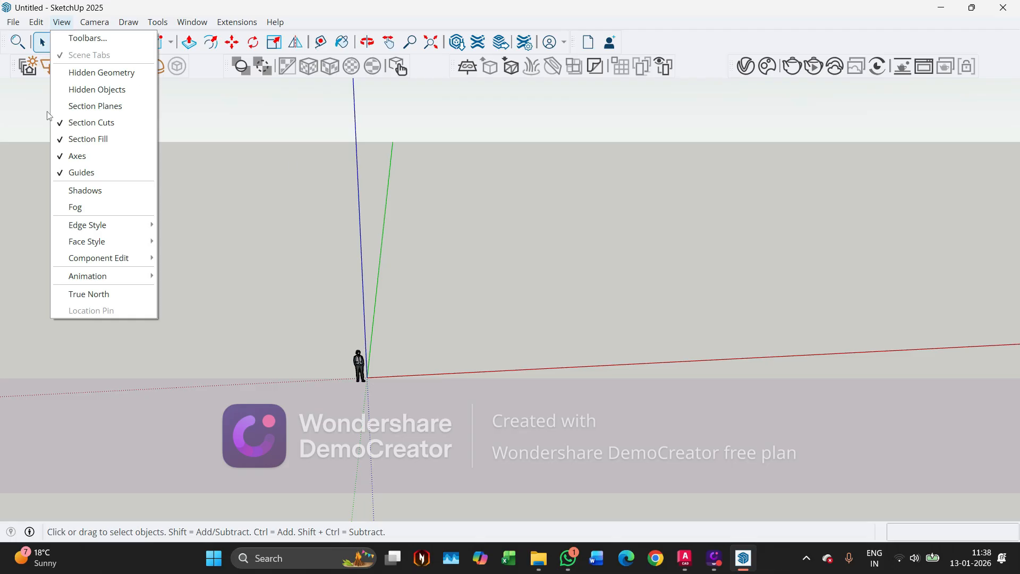
{"action": "left_click", "coordinate": [10, 26]}
{"action": "left_click", "coordinate": [10, 26]}
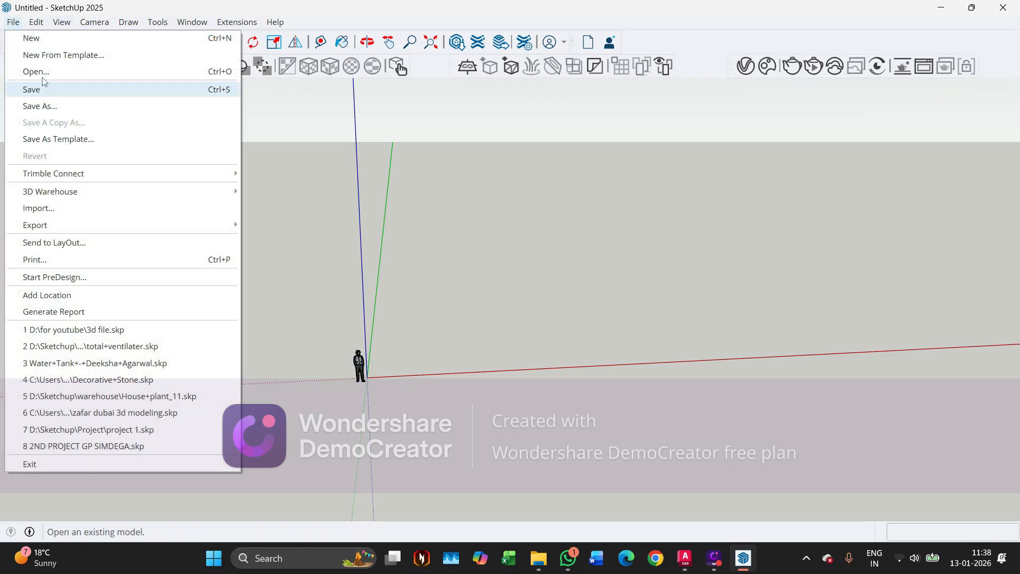
{"action": "left_click", "coordinate": [72, 207]}
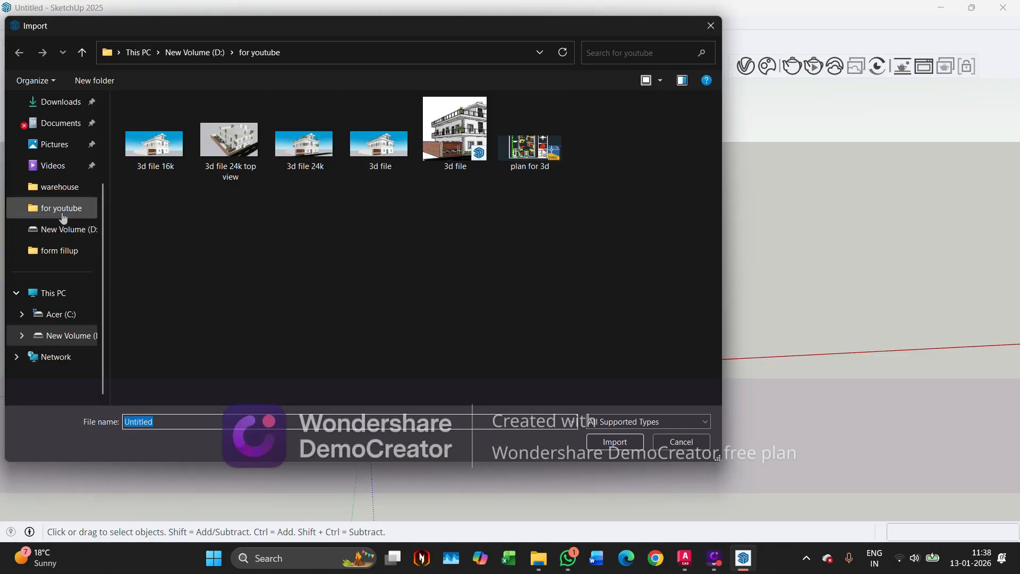
{"action": "scroll", "coordinate": [64, 127], "scroll_direction": "up", "scroll_amount": 2}
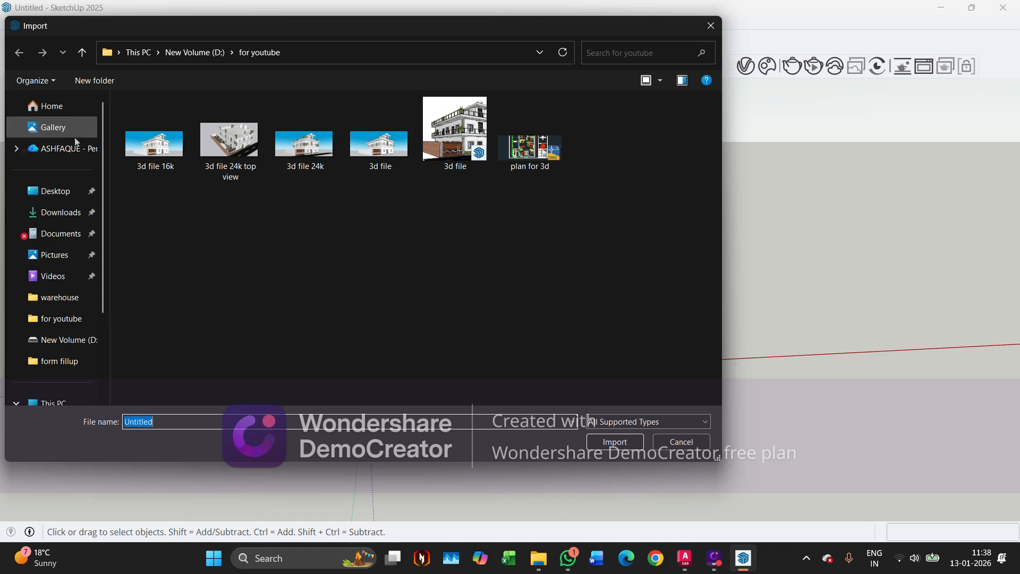
{"action": "left_click", "coordinate": [61, 192]}
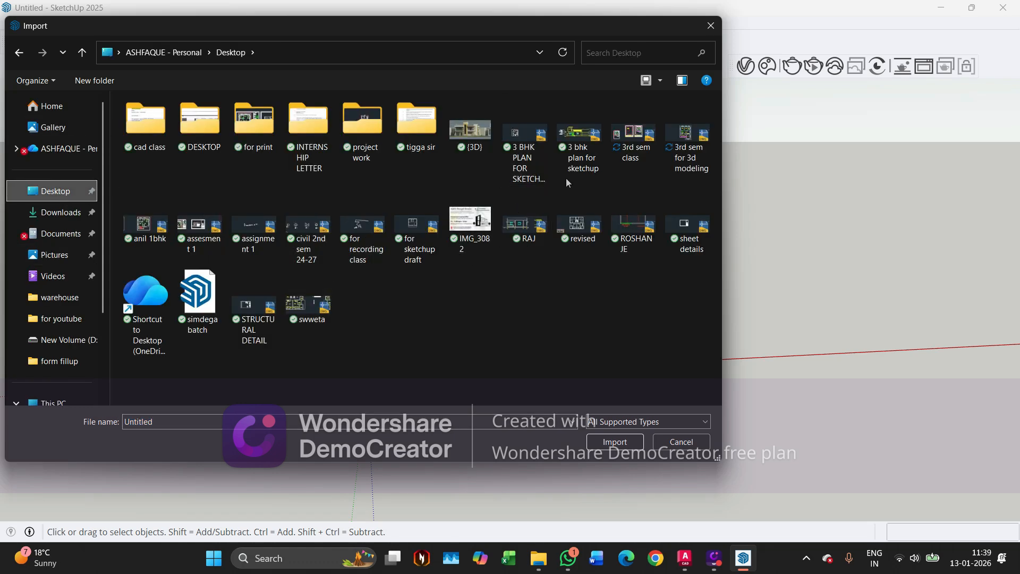
{"action": "left_click", "coordinate": [691, 168]}
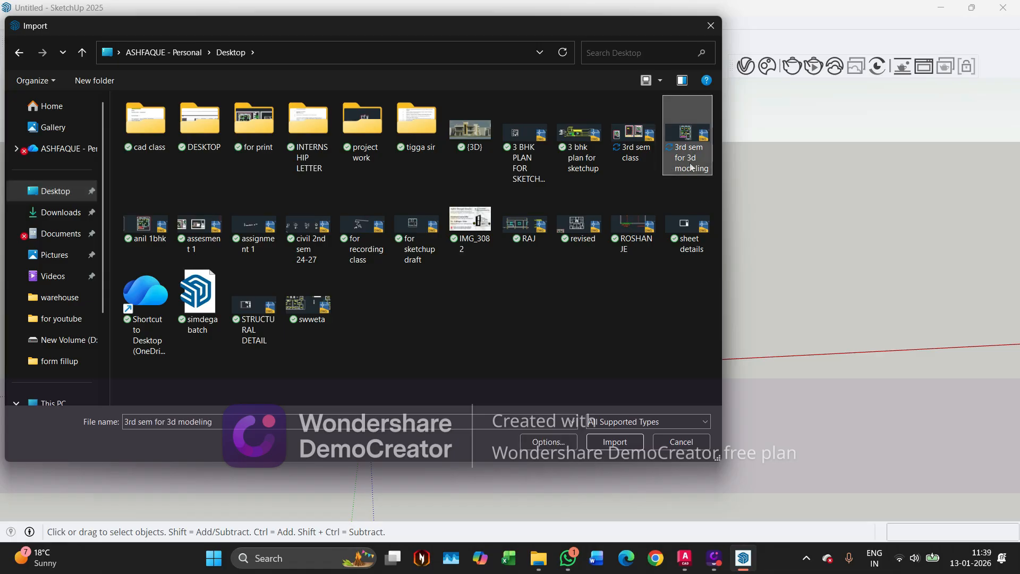
{"action": "left_click", "coordinate": [601, 439]}
Review the report of imported, simplified and ignored AutoCAD entities and close it
{"action": "scroll", "coordinate": [528, 289], "scroll_direction": "down", "scroll_amount": 1}
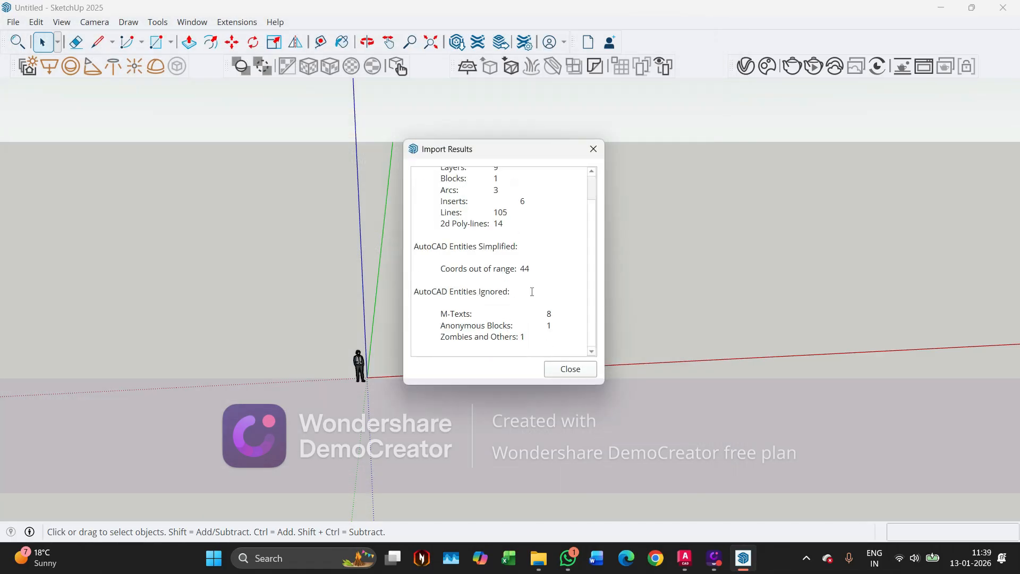
{"action": "scroll", "coordinate": [533, 292], "scroll_direction": "up", "scroll_amount": 1}
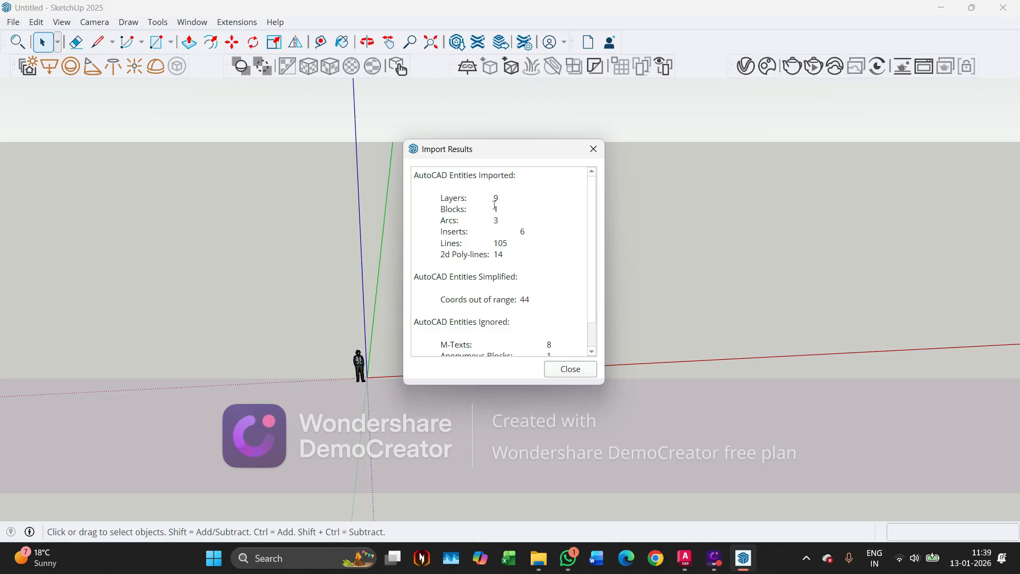
{"action": "scroll", "coordinate": [531, 319], "scroll_direction": "down", "scroll_amount": 1}
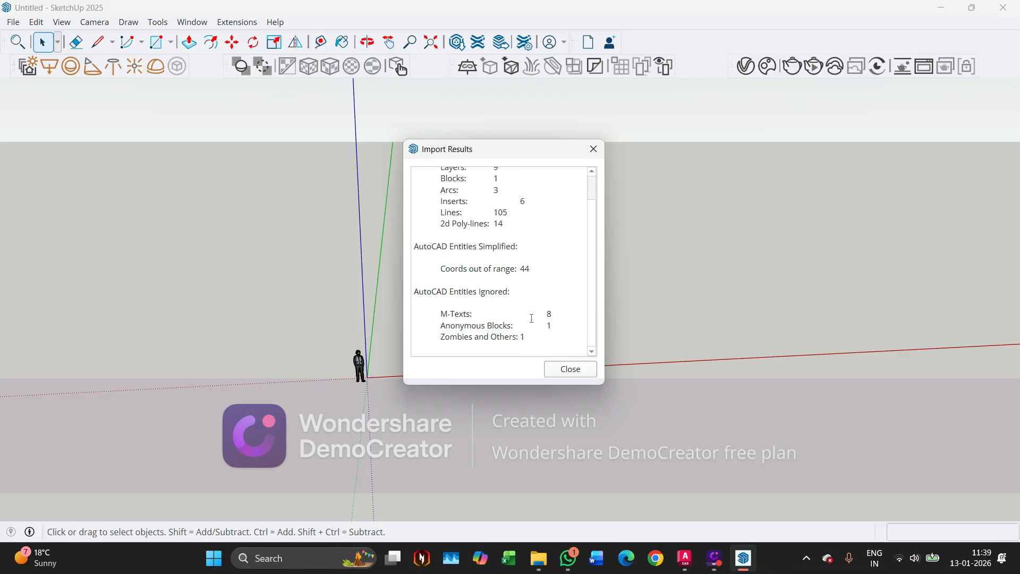
{"action": "left_click", "coordinate": [571, 372]}
Select the imported floor plan component and lock it
{"action": "middle_click_drag", "start_coordinate": [574, 364], "coordinate": [432, 321]}
{"action": "scroll", "coordinate": [427, 339], "scroll_direction": "up", "scroll_amount": 5}
{"action": "scroll", "coordinate": [430, 401], "scroll_direction": "down", "scroll_amount": 4}
{"action": "left_click", "coordinate": [436, 325]}
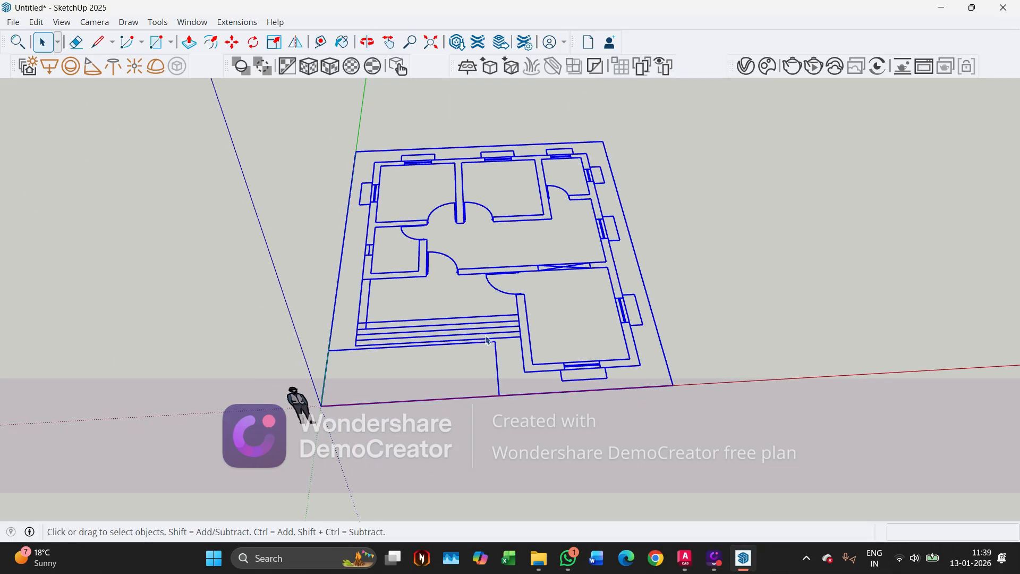
{"action": "right_click", "coordinate": [445, 348]}
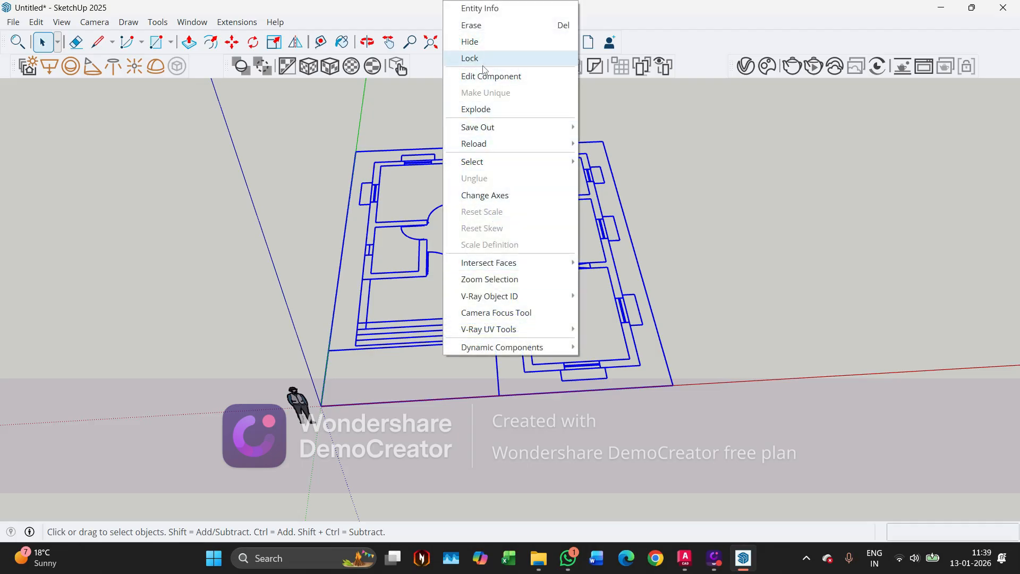
{"action": "left_click", "coordinate": [482, 59]}
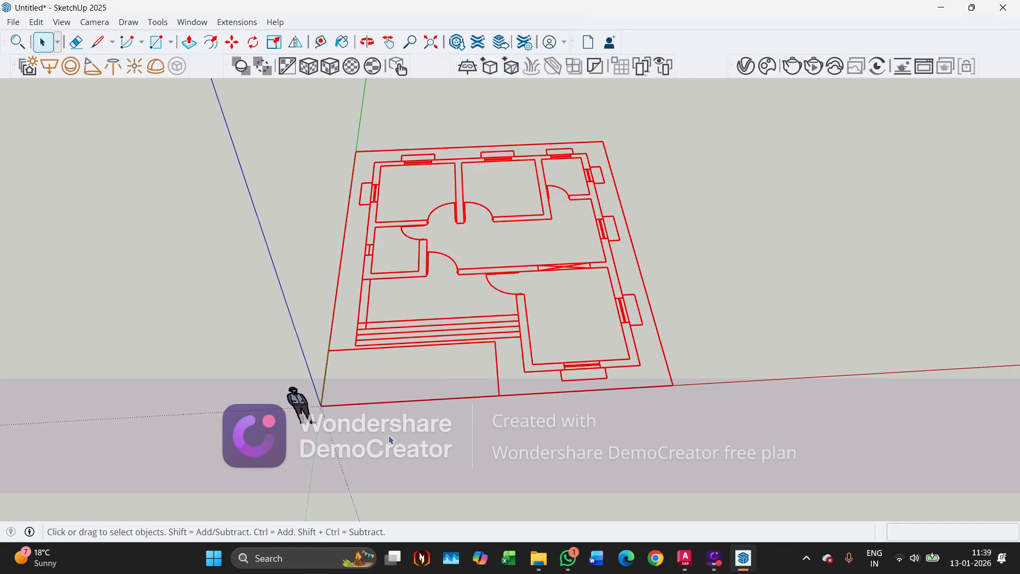
Unlock the imported floor plan component
{"action": "key", "text": "m"}
{"action": "scroll", "coordinate": [325, 407], "scroll_direction": "up", "scroll_amount": 2}
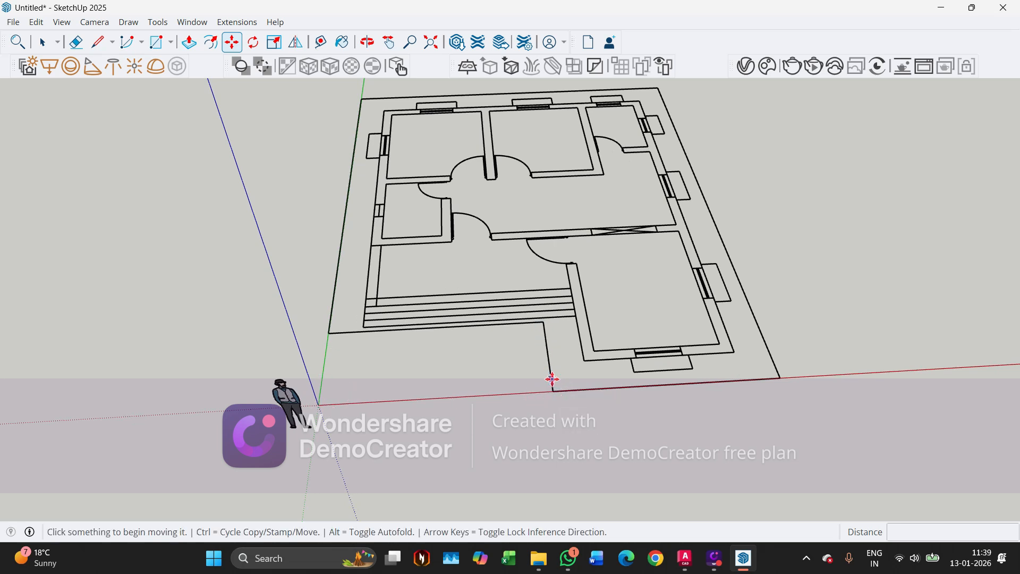
{"action": "scroll", "coordinate": [553, 378], "scroll_direction": "down", "scroll_amount": 5}
{"action": "key", "text": "space"}
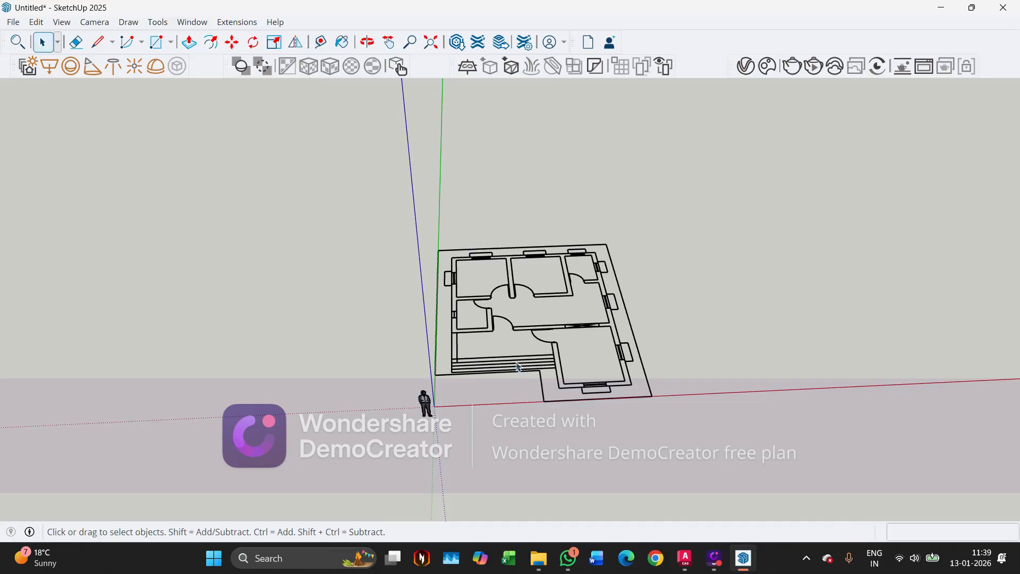
{"action": "right_click", "coordinate": [518, 366]}
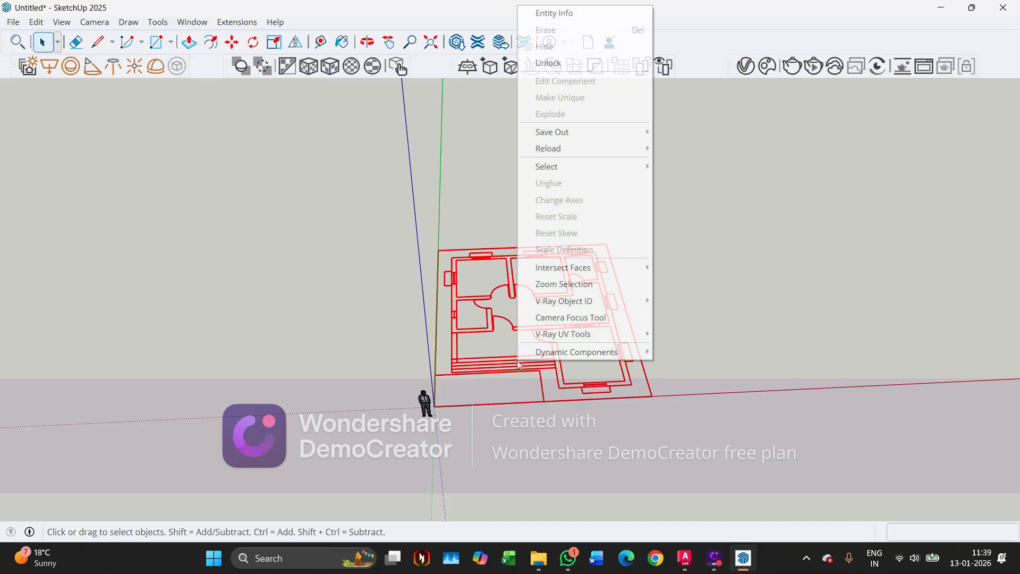
{"action": "left_click", "coordinate": [548, 63]}
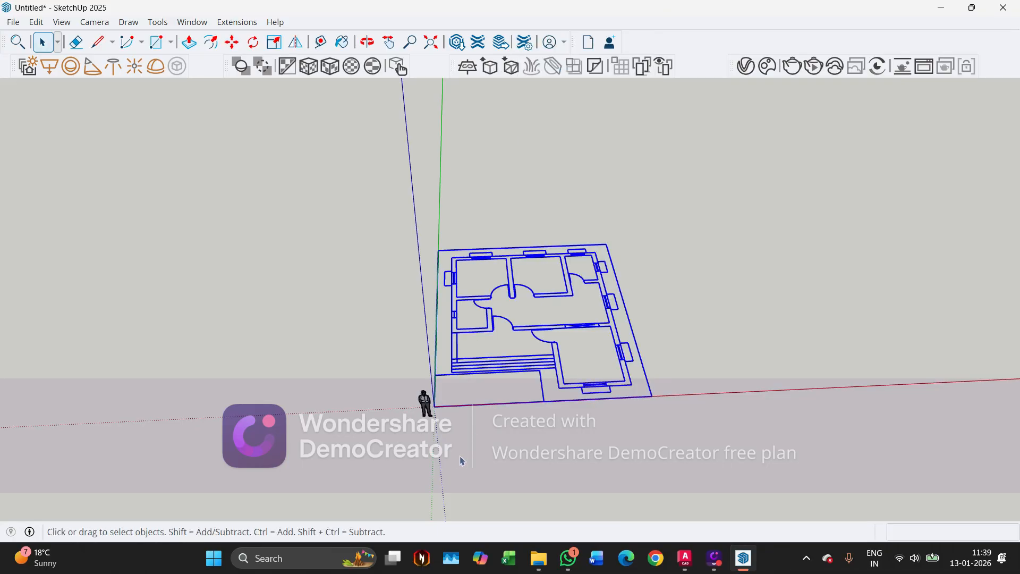
Move the floor plan about 7130 mm along the green axis, using its corner at the origin as the base point
{"action": "key", "text": "m"}
{"action": "scroll", "coordinate": [430, 407], "scroll_direction": "up", "scroll_amount": 2}
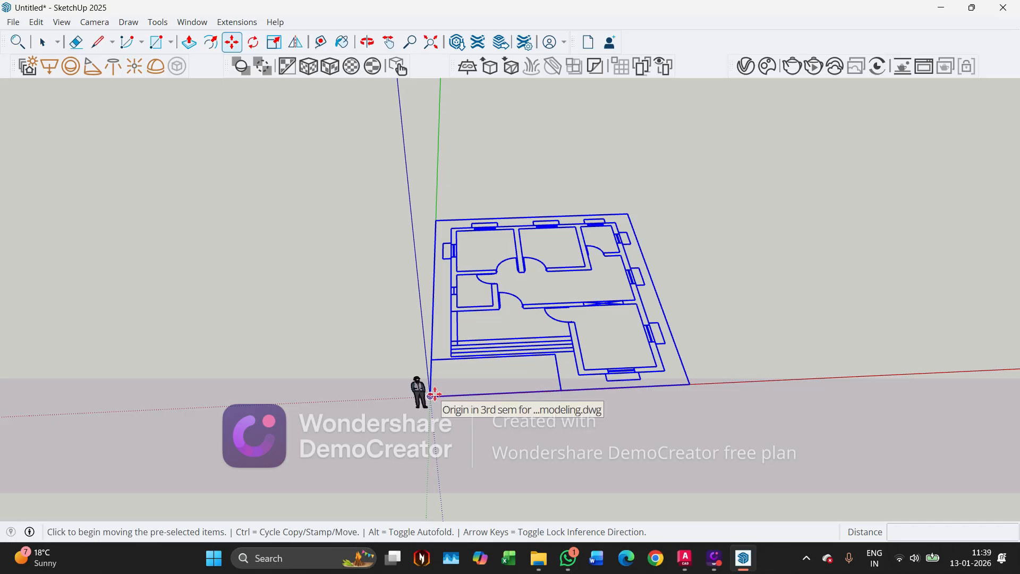
{"action": "middle_click_drag", "start_coordinate": [430, 408], "coordinate": [344, 383]}
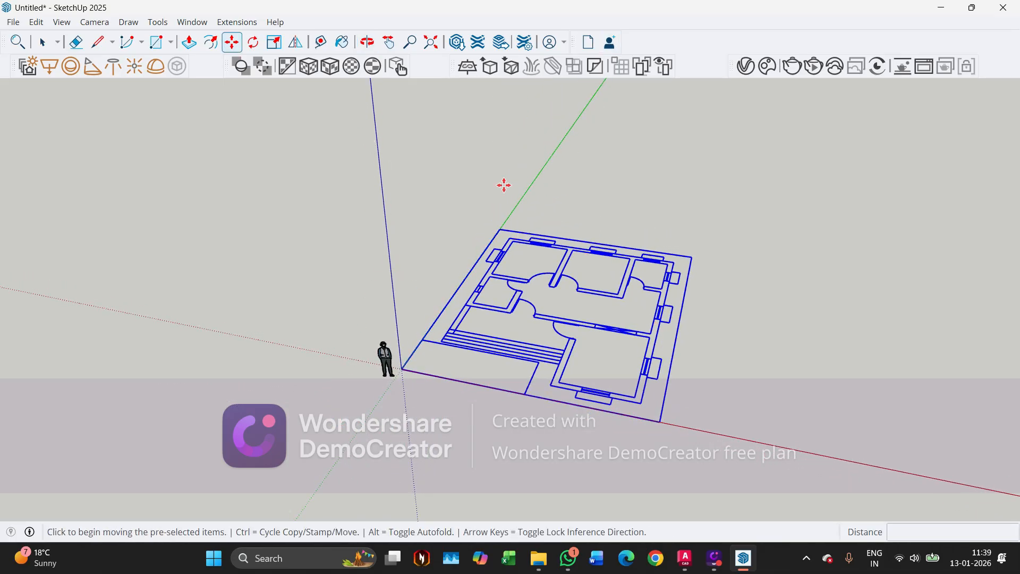
{"action": "key", "text": "ctrl+t"}
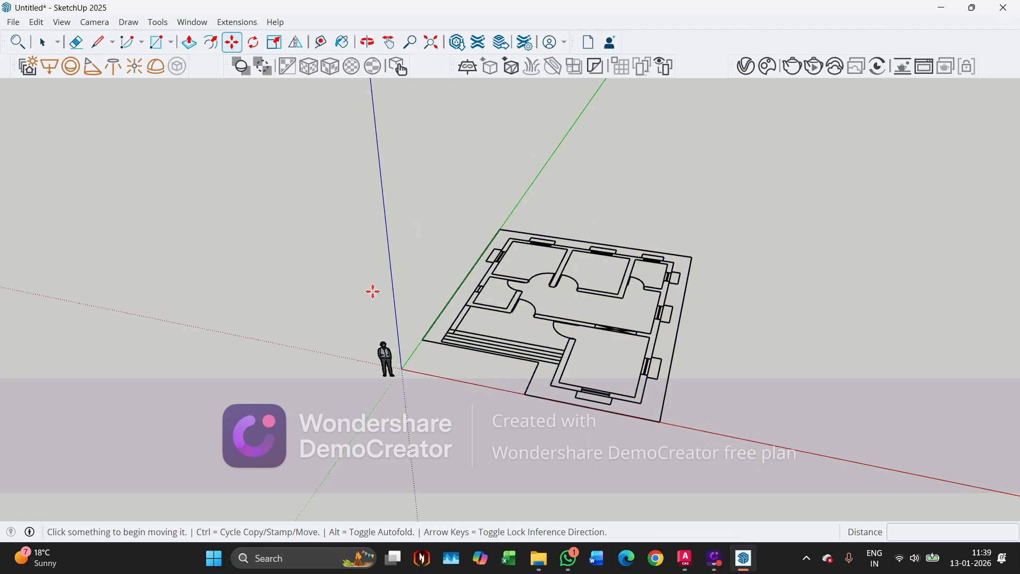
{"action": "middle_click_drag", "start_coordinate": [377, 319], "coordinate": [424, 285]}
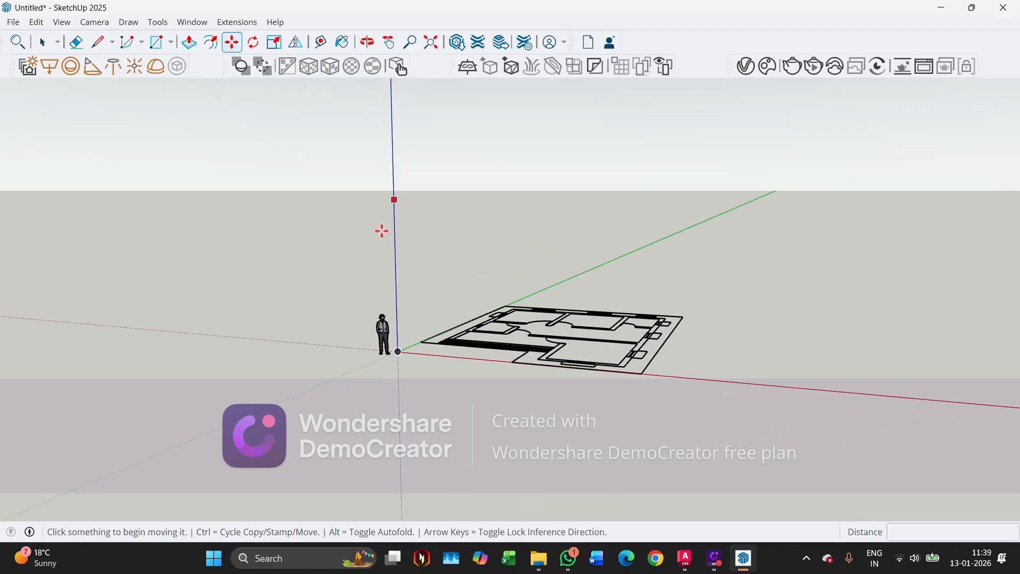
{"action": "middle_click_drag", "start_coordinate": [403, 319], "coordinate": [442, 378]}
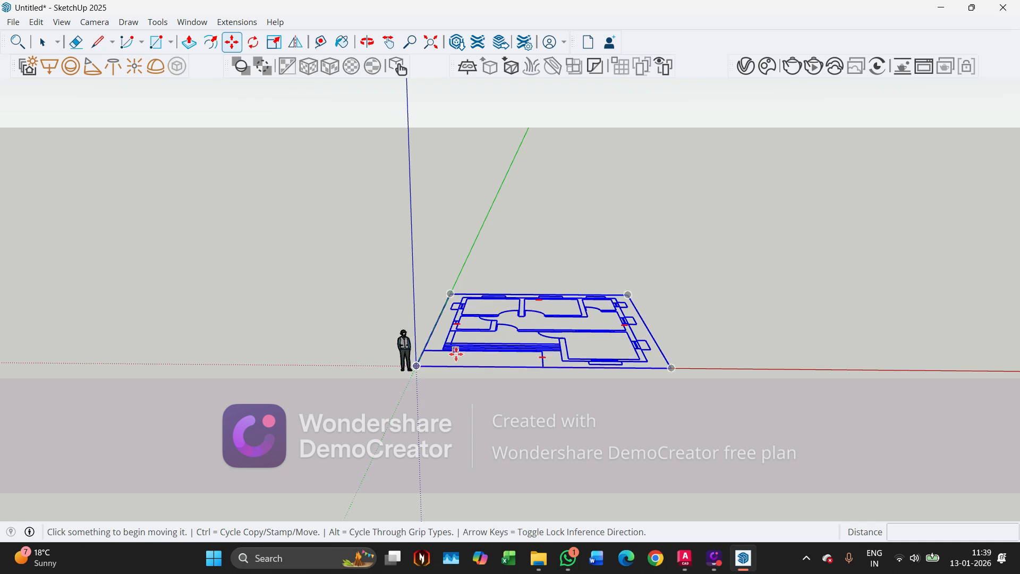
{"action": "key", "text": "space"}
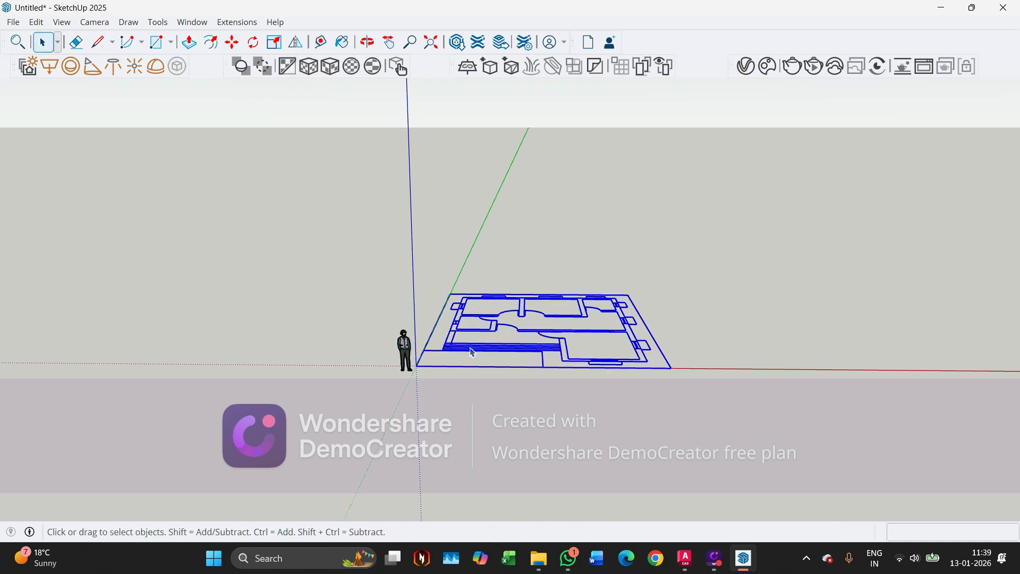
{"action": "key", "text": "m"}
{"action": "middle_click_drag", "start_coordinate": [392, 410], "coordinate": [425, 386]}
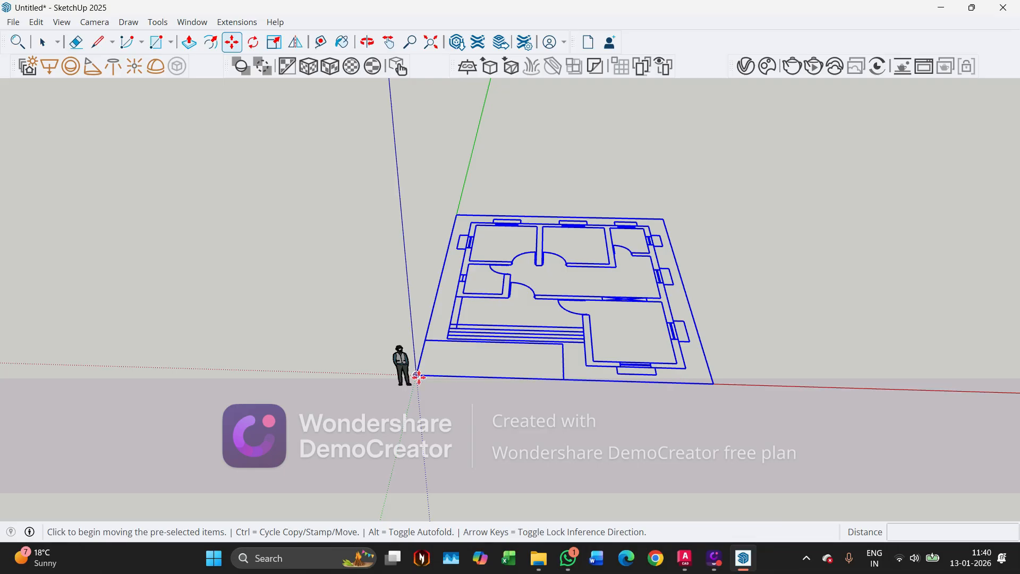
{"action": "left_click", "coordinate": [413, 379]}
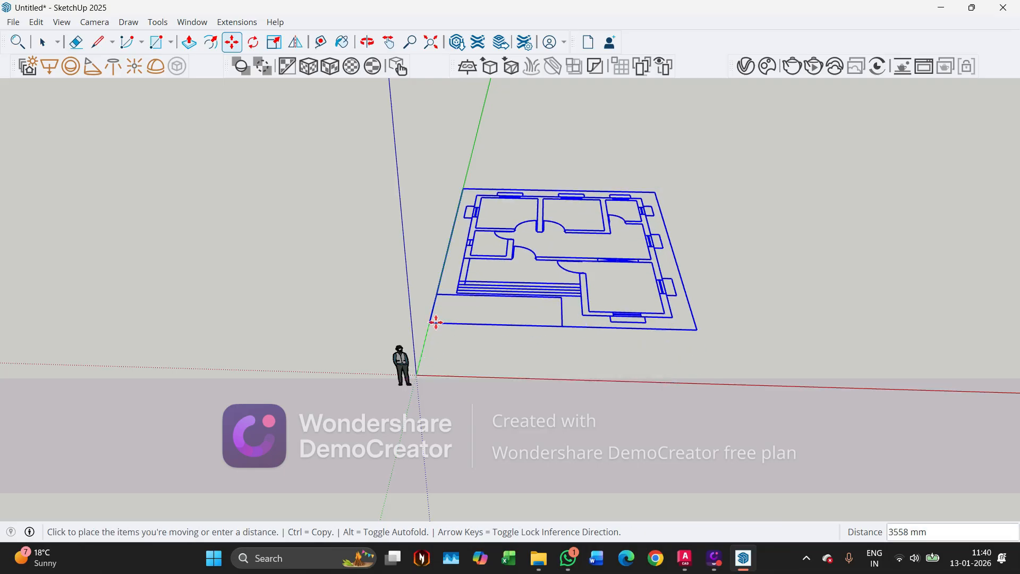
{"action": "left_click", "coordinate": [437, 280]}
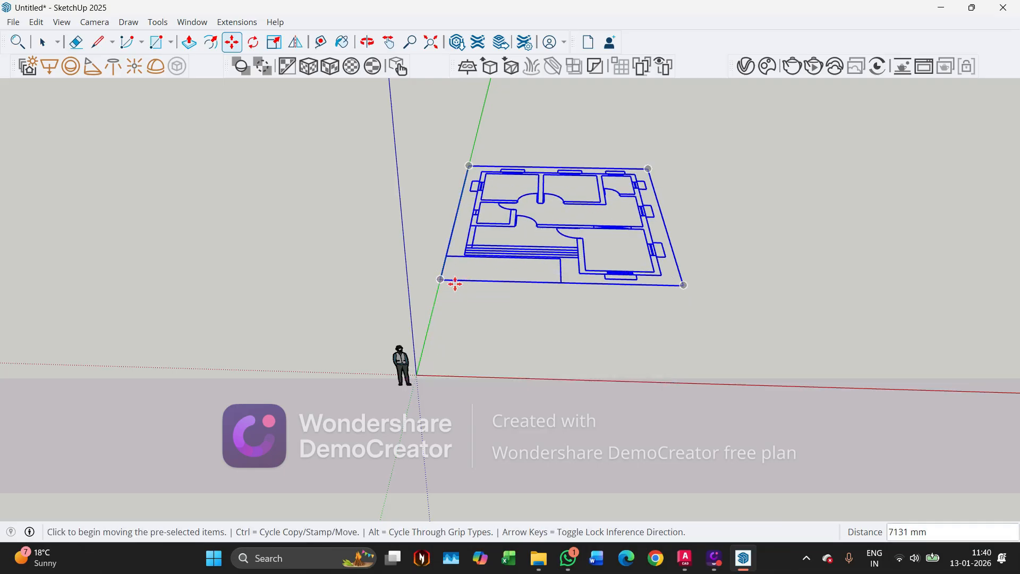
Move the floor plan about 6000 mm along the red axis, away from the green axis, and deselect it
{"action": "left_click", "coordinate": [439, 280]}
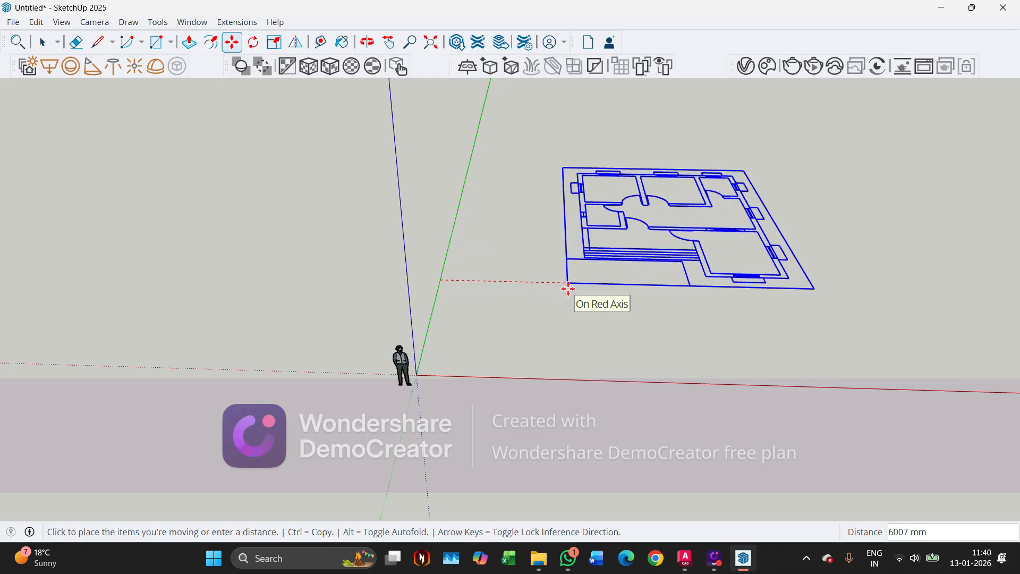
{"action": "left_click", "coordinate": [567, 290]}
{"action": "middle_click_drag", "start_coordinate": [453, 403], "coordinate": [499, 393]}
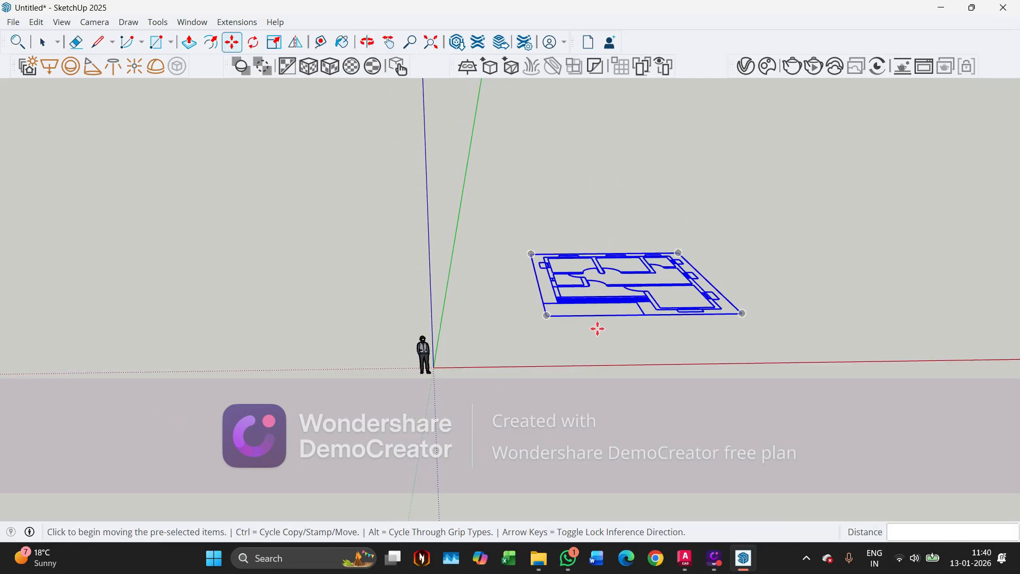
{"action": "middle_click_drag", "start_coordinate": [413, 420], "coordinate": [396, 554]}
{"action": "key", "text": "Escape"}
{"action": "key", "text": "space"}
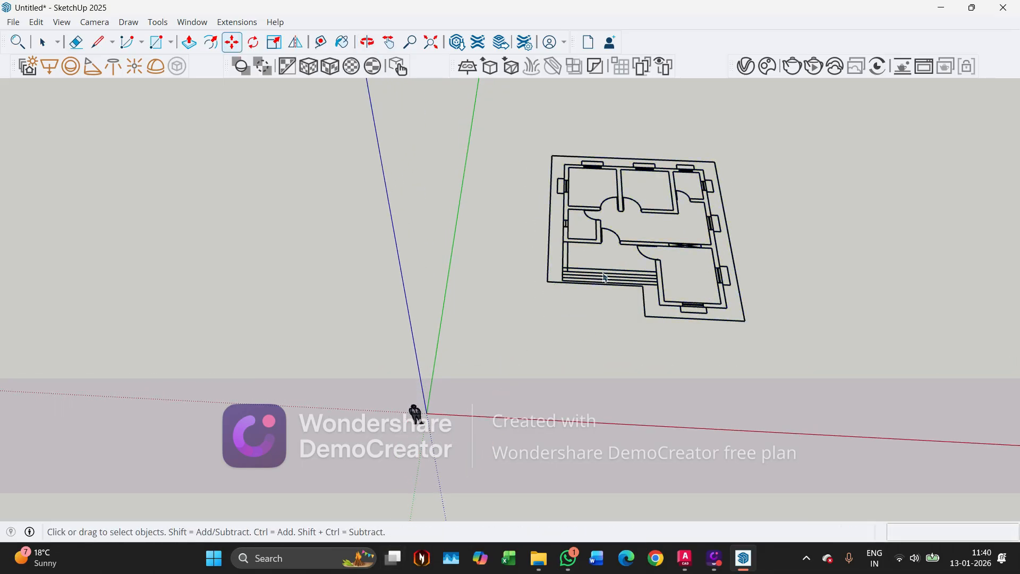
Lock the floor plan component in its new position and clear the selection
{"action": "left_click", "coordinate": [606, 275]}
{"action": "right_click", "coordinate": [606, 275]}
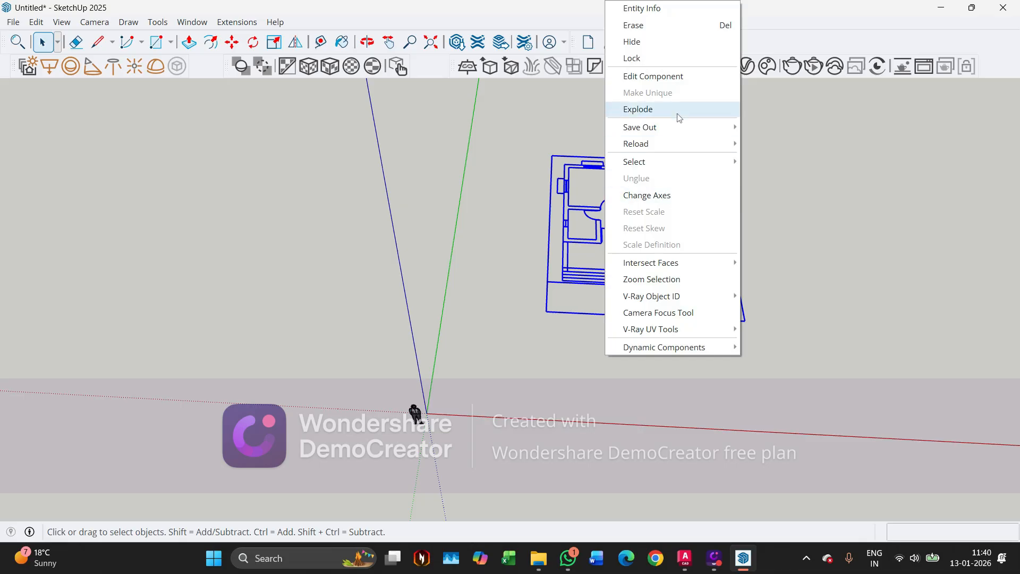
{"action": "left_click", "coordinate": [638, 58]}
{"action": "middle_click_drag", "start_coordinate": [668, 137], "coordinate": [319, 160]}
{"action": "left_click", "coordinate": [243, 320]}
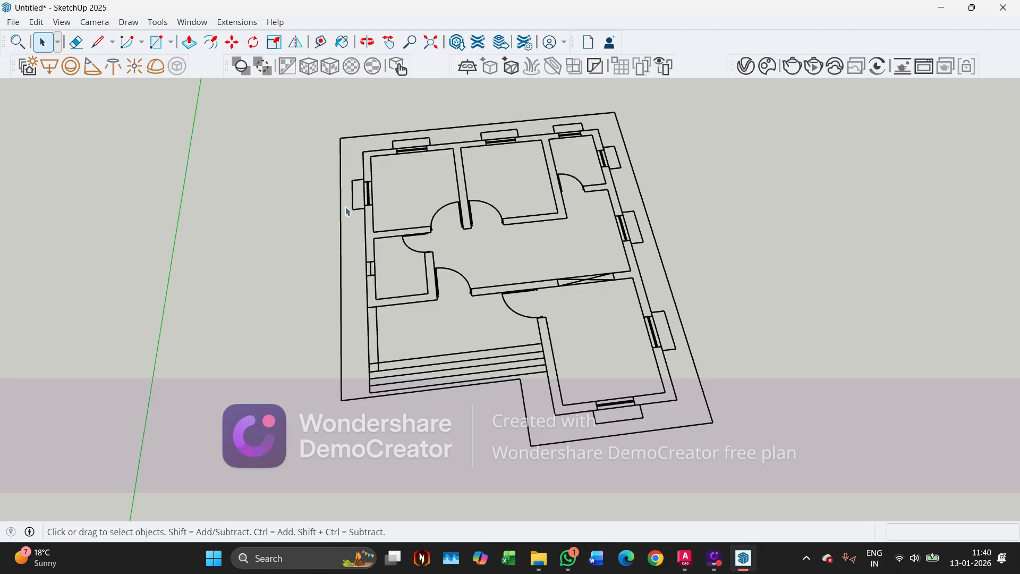
Draw a 1350 x 300 mm rectangle over the rear outer wall from its left outer corner to the first window
{"action": "scroll", "coordinate": [374, 189], "scroll_direction": "up", "scroll_amount": 2}
{"action": "scroll", "coordinate": [424, 331], "scroll_direction": "down", "scroll_amount": 3}
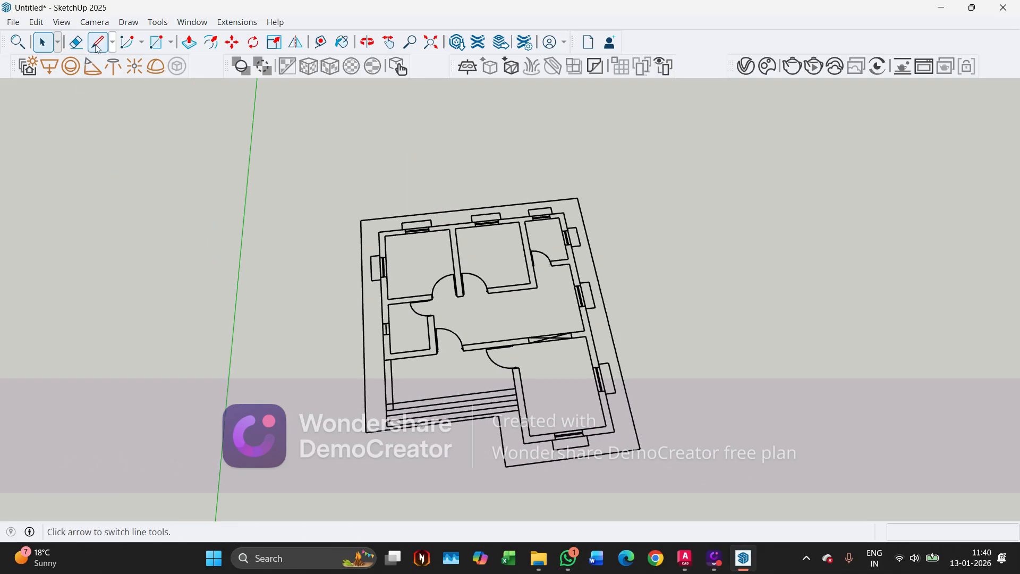
{"action": "left_click", "coordinate": [171, 43]}
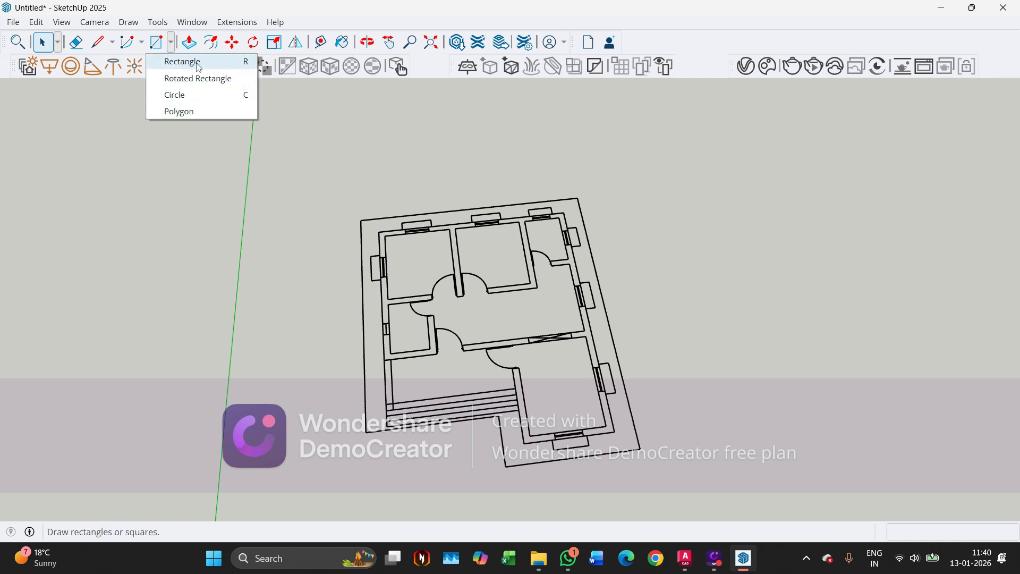
{"action": "left_click", "coordinate": [175, 63]}
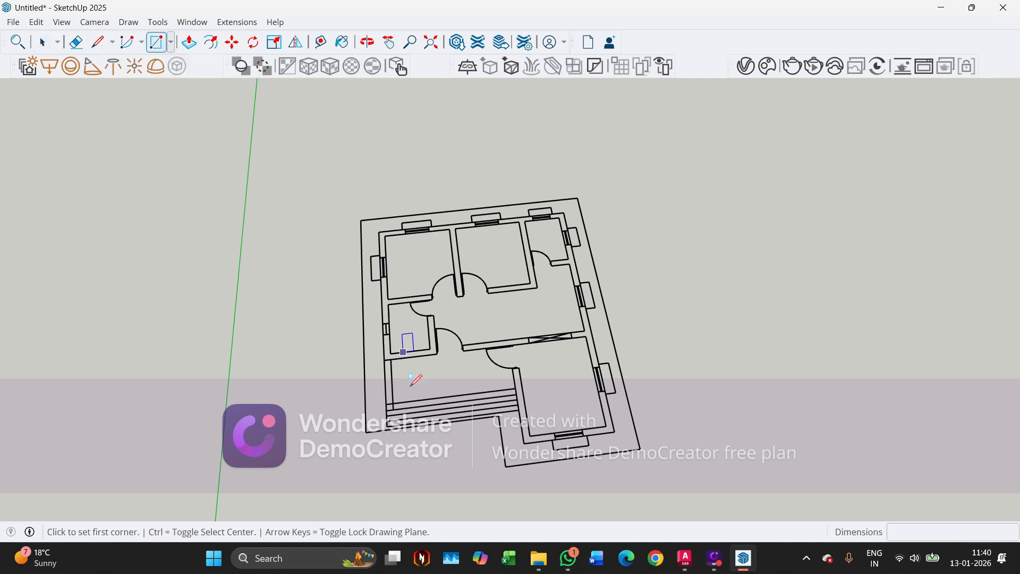
{"action": "scroll", "coordinate": [386, 218], "scroll_direction": "up", "scroll_amount": 5}
{"action": "scroll", "coordinate": [382, 224], "scroll_direction": "up", "scroll_amount": 2}
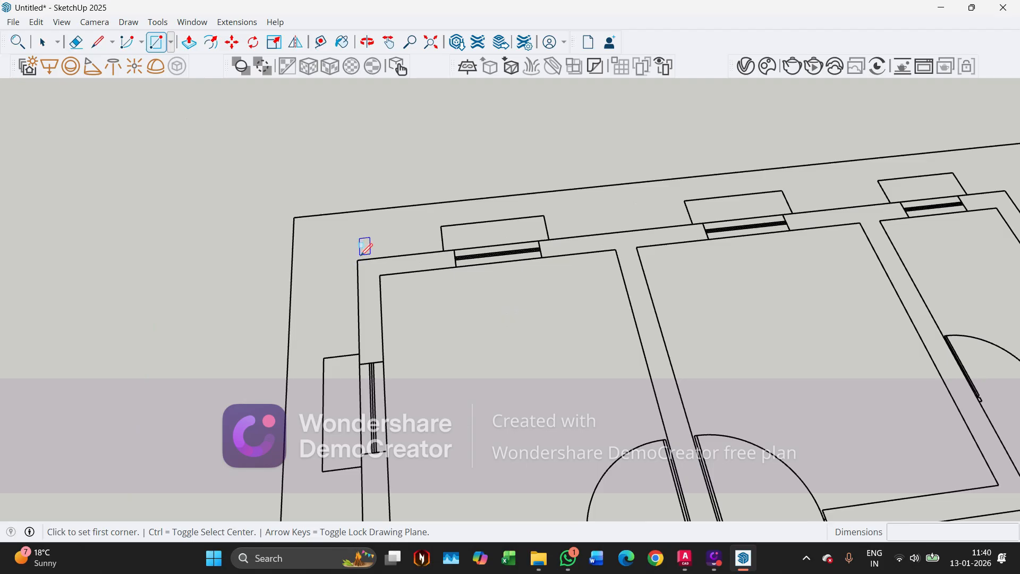
{"action": "left_click", "coordinate": [357, 260]}
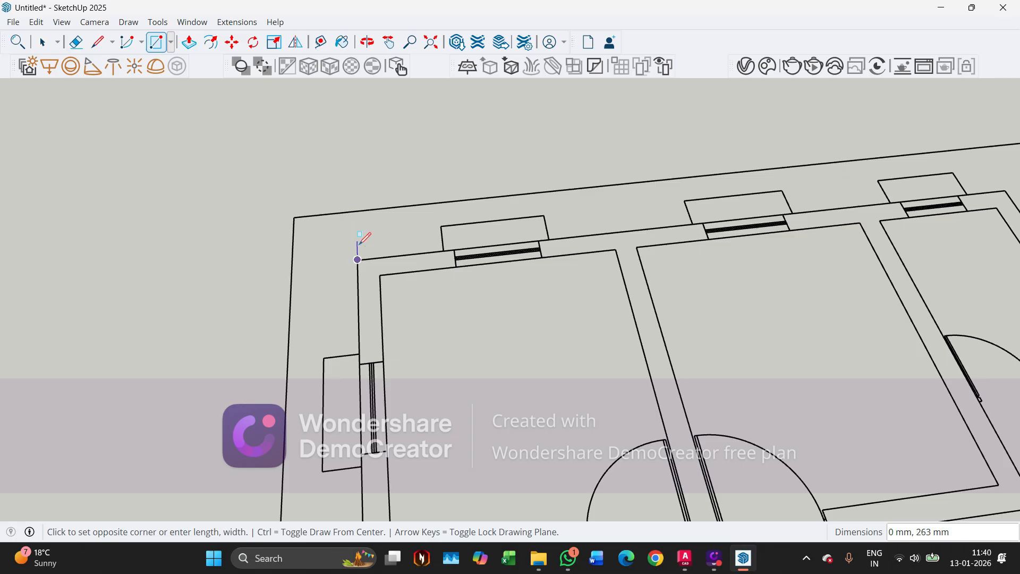
{"action": "scroll", "coordinate": [395, 259], "scroll_direction": "up", "scroll_amount": 2}
{"action": "middle_click_drag", "start_coordinate": [377, 282], "coordinate": [351, 150]}
{"action": "scroll", "coordinate": [436, 208], "scroll_direction": "up", "scroll_amount": 4}
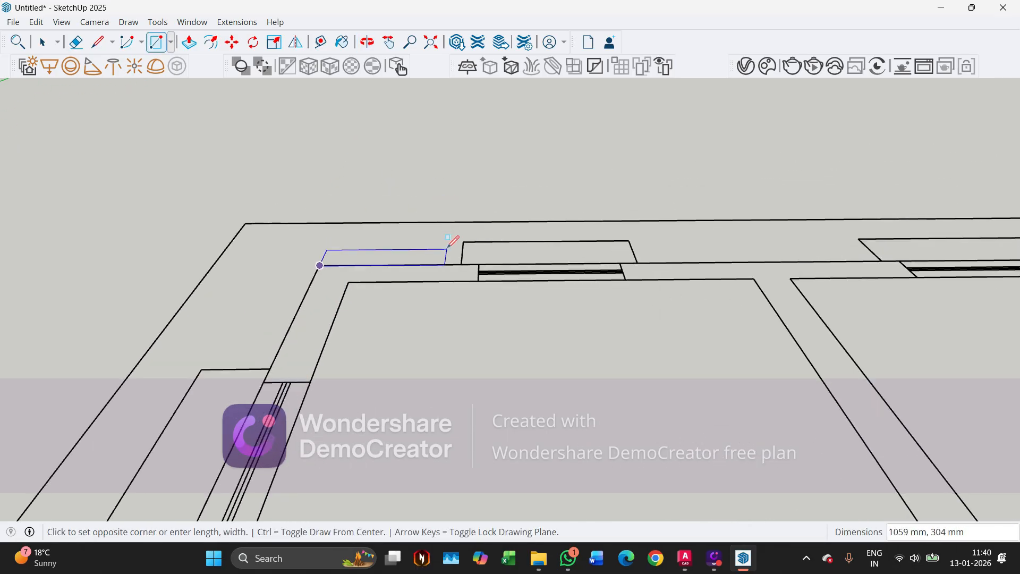
{"action": "left_click", "coordinate": [478, 280]}
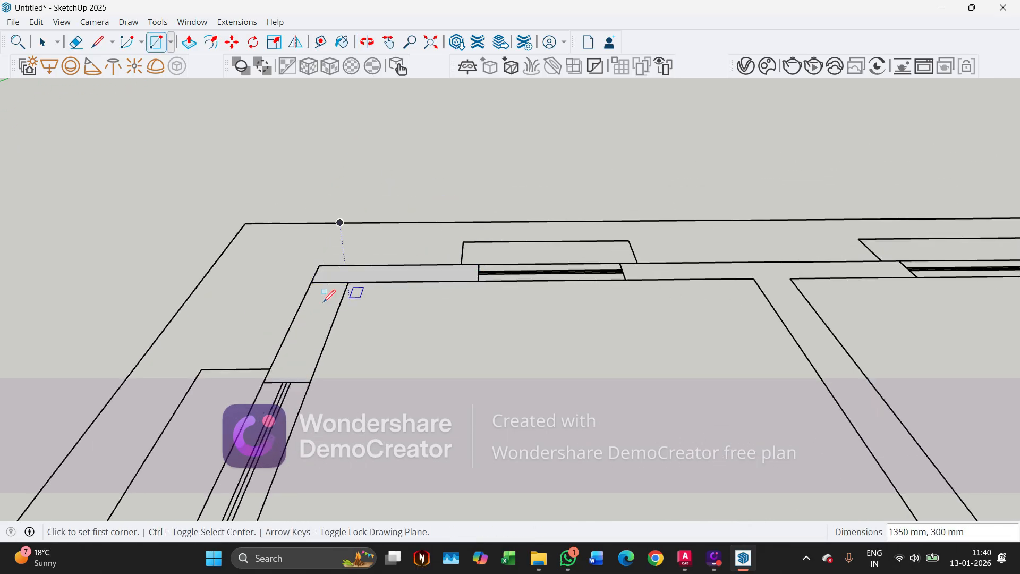
Trace the rear wall's first window with a 1200 x 300 mm rectangle and the wall up to the second window with a 2400 x 300 mm one
{"action": "middle_click_drag", "start_coordinate": [342, 292], "coordinate": [582, 303]}
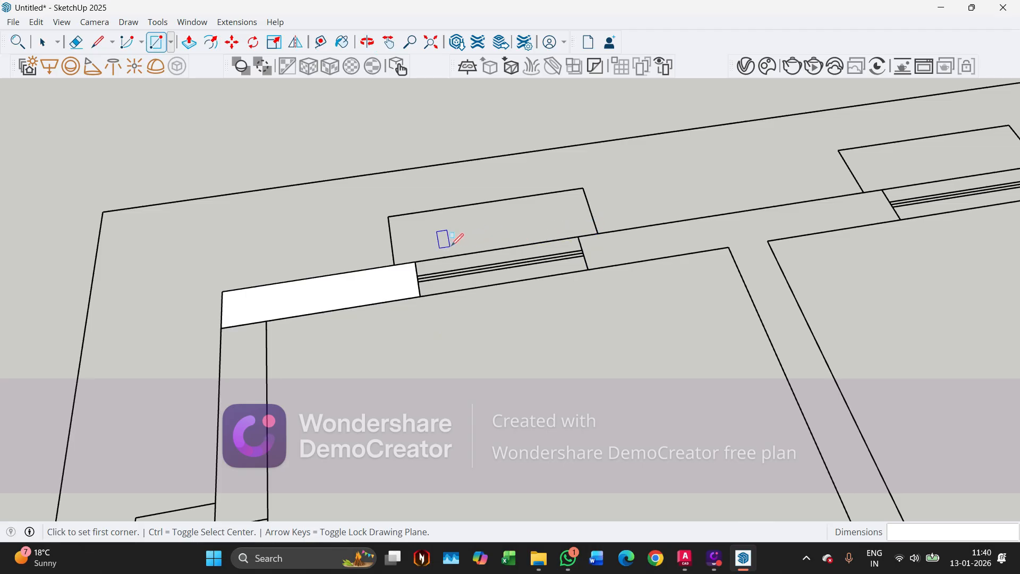
{"action": "left_click", "coordinate": [416, 261]}
{"action": "left_click", "coordinate": [589, 269]}
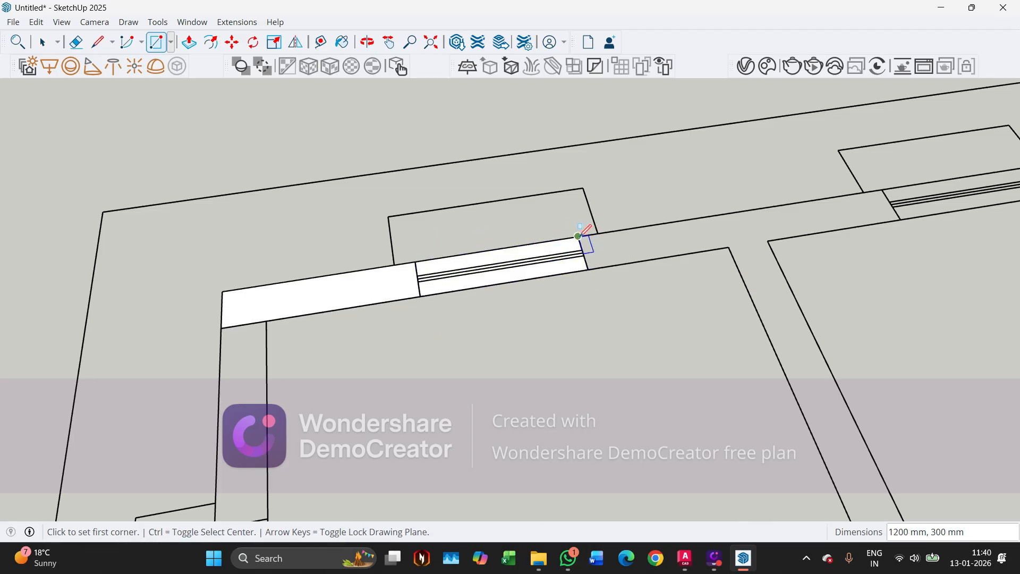
{"action": "left_click", "coordinate": [578, 236]}
{"action": "left_click", "coordinate": [902, 219]}
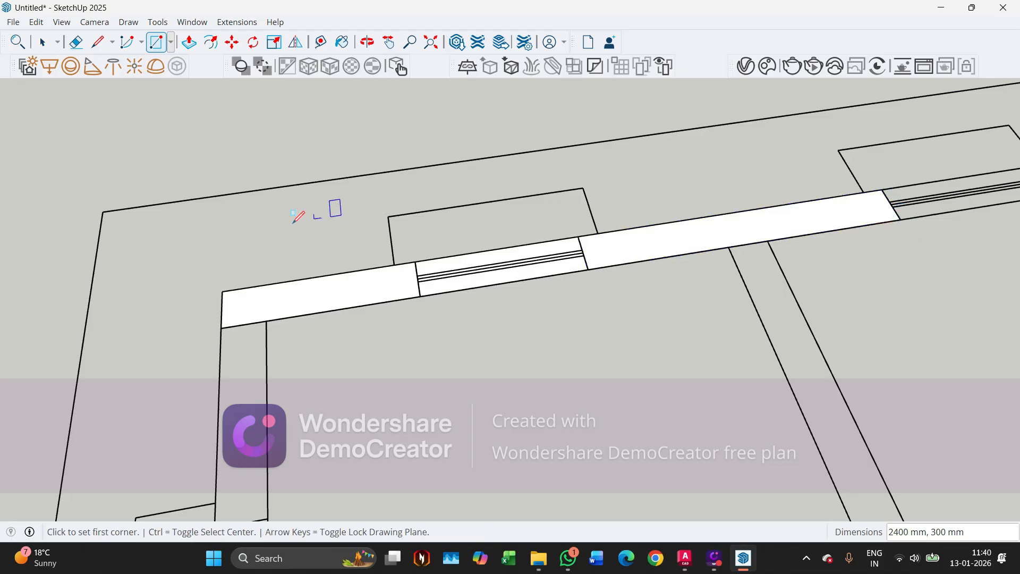
Draw rectangles over the rear wall's second window opening and the wall segment between it and the third window
{"action": "scroll", "coordinate": [198, 264], "scroll_direction": "down", "scroll_amount": 3}
{"action": "scroll", "coordinate": [297, 229], "scroll_direction": "up", "scroll_amount": 5}
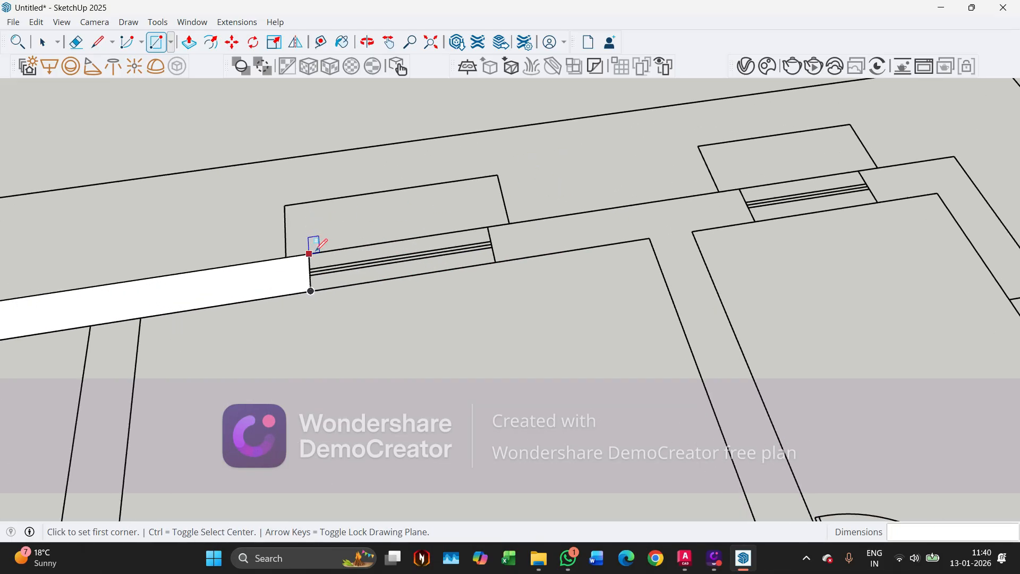
{"action": "left_click", "coordinate": [309, 254]}
{"action": "left_click", "coordinate": [495, 261]}
{"action": "left_click", "coordinate": [508, 222]}
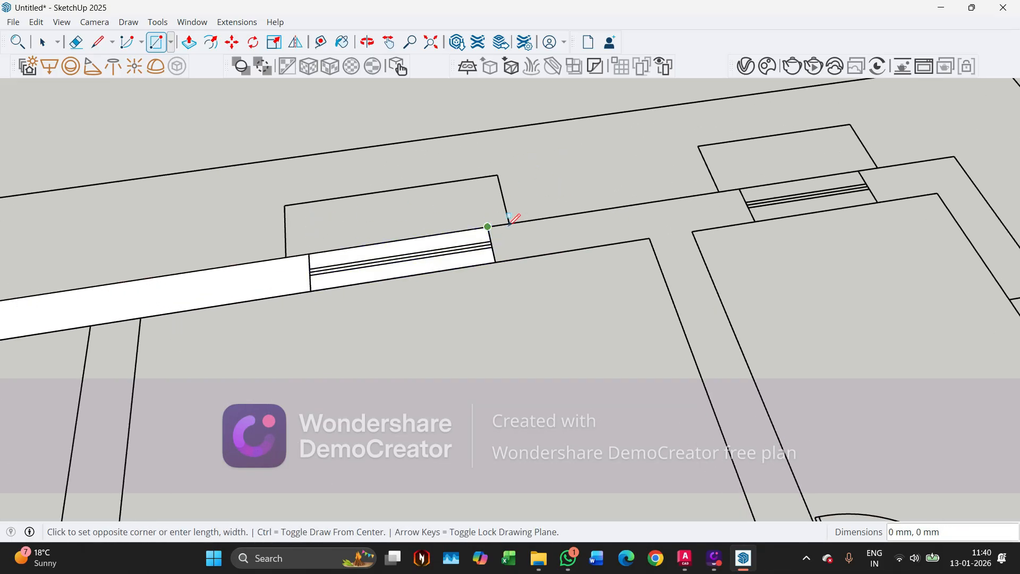
{"action": "left_click", "coordinate": [756, 221]}
Draw a 900 x 300 mm rectangle over the third window opening in the rear wall
{"action": "scroll", "coordinate": [221, 216], "scroll_direction": "down", "scroll_amount": 3}
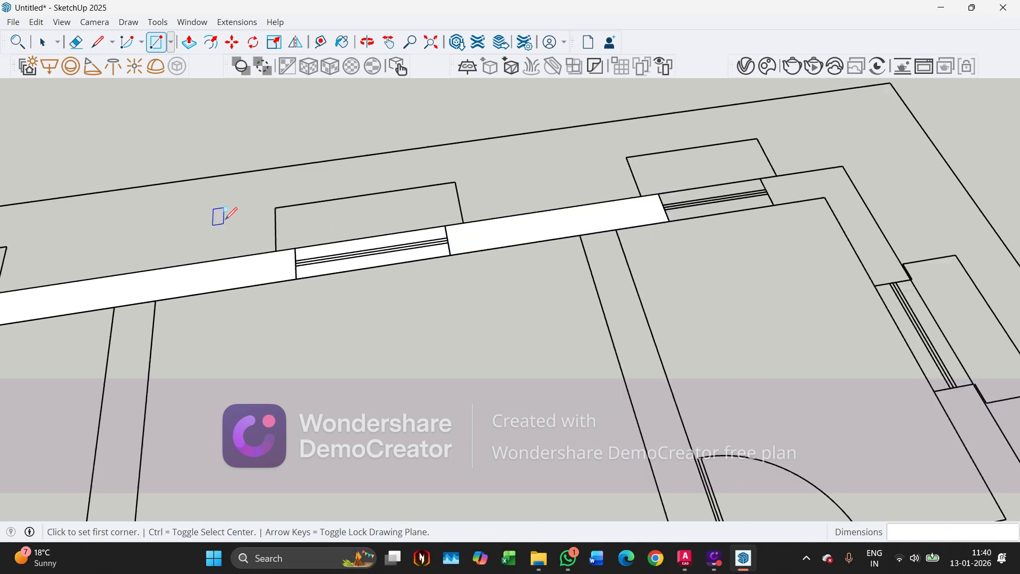
{"action": "scroll", "coordinate": [473, 201], "scroll_direction": "up", "scroll_amount": 5}
{"action": "left_click", "coordinate": [498, 187]}
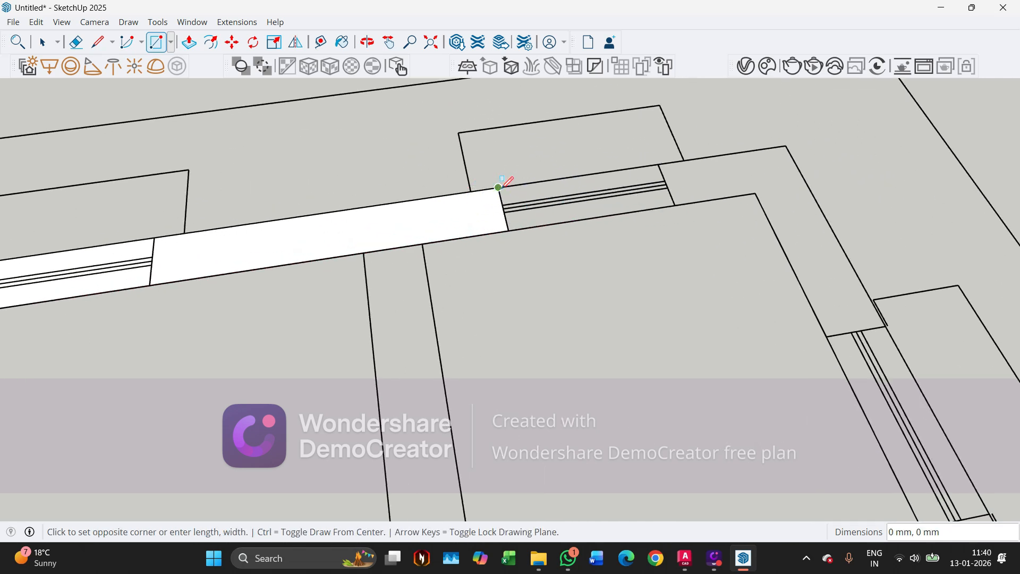
{"action": "left_click", "coordinate": [675, 204]}
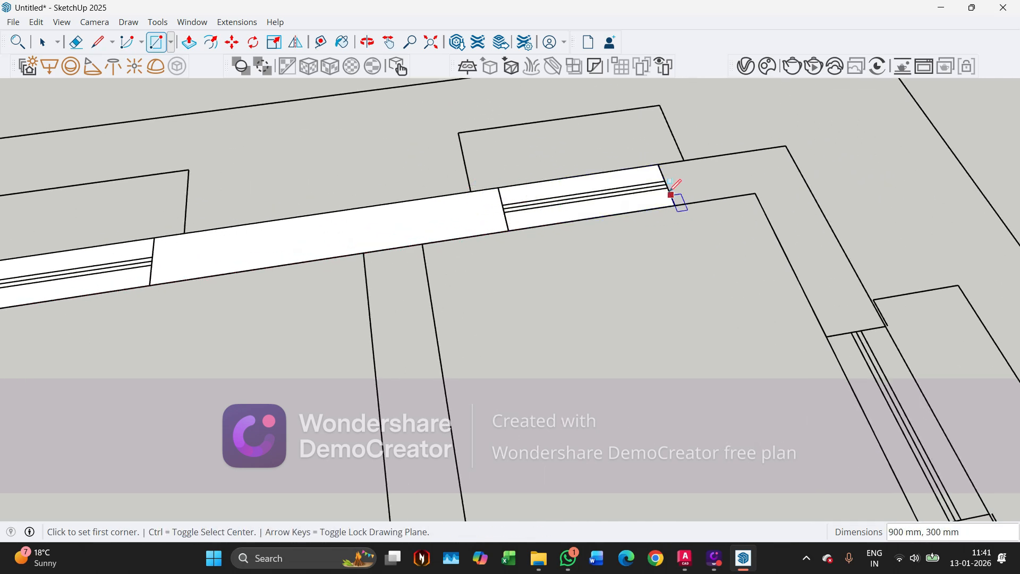
Trace the rear right corner with a 450 x 300 mm rectangle beside the third window and a 300 x 1200 mm one down to the side window
{"action": "left_click", "coordinate": [660, 163]}
{"action": "left_click", "coordinate": [755, 194]}
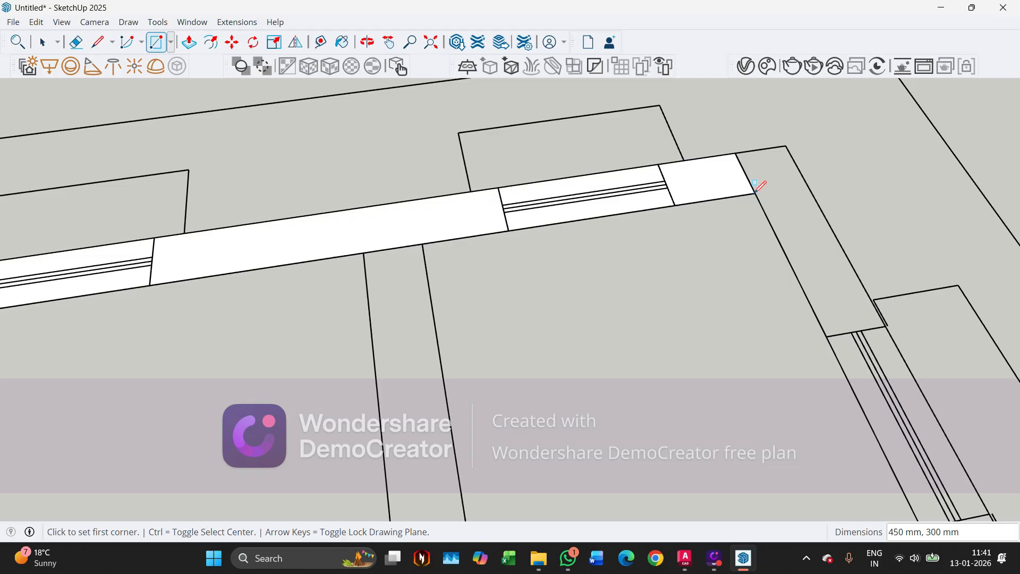
{"action": "left_click", "coordinate": [786, 146]}
{"action": "left_click", "coordinate": [833, 326]}
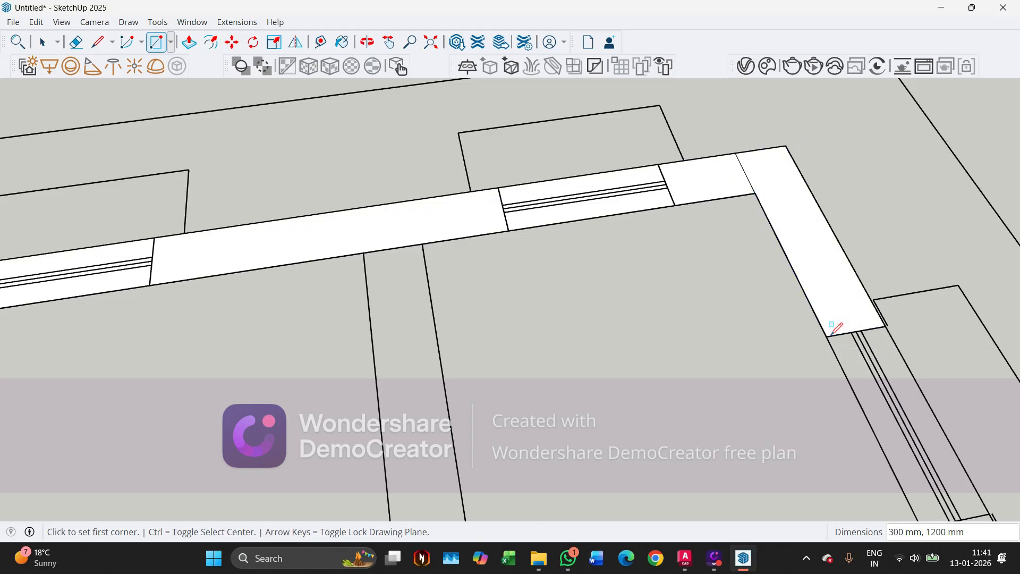
Draw a 900 x 300 mm rectangle over the kitchen's side window opening in the right wall
{"action": "middle_click_drag", "start_coordinate": [836, 326], "coordinate": [649, 114]}
{"action": "scroll", "coordinate": [847, 278], "scroll_direction": "up", "scroll_amount": 3}
{"action": "scroll", "coordinate": [764, 212], "scroll_direction": "up", "scroll_amount": 3}
{"action": "scroll", "coordinate": [760, 227], "scroll_direction": "up", "scroll_amount": 2}
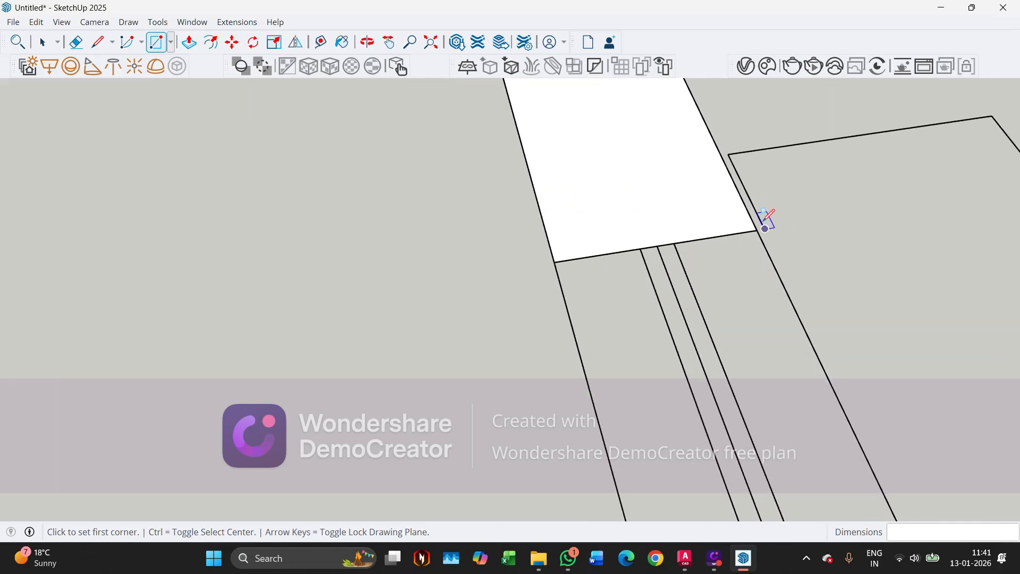
{"action": "left_click", "coordinate": [756, 229]}
{"action": "scroll", "coordinate": [654, 120], "scroll_direction": "down", "scroll_amount": 6}
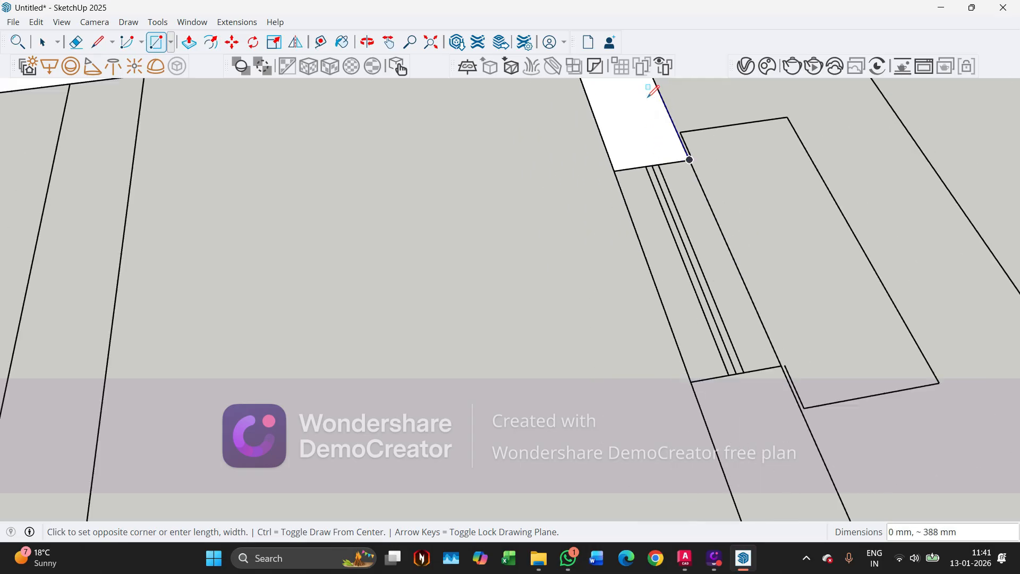
{"action": "scroll", "coordinate": [726, 309], "scroll_direction": "up", "scroll_amount": 2}
{"action": "scroll", "coordinate": [667, 318], "scroll_direction": "up", "scroll_amount": 3}
{"action": "left_click", "coordinate": [652, 274]}
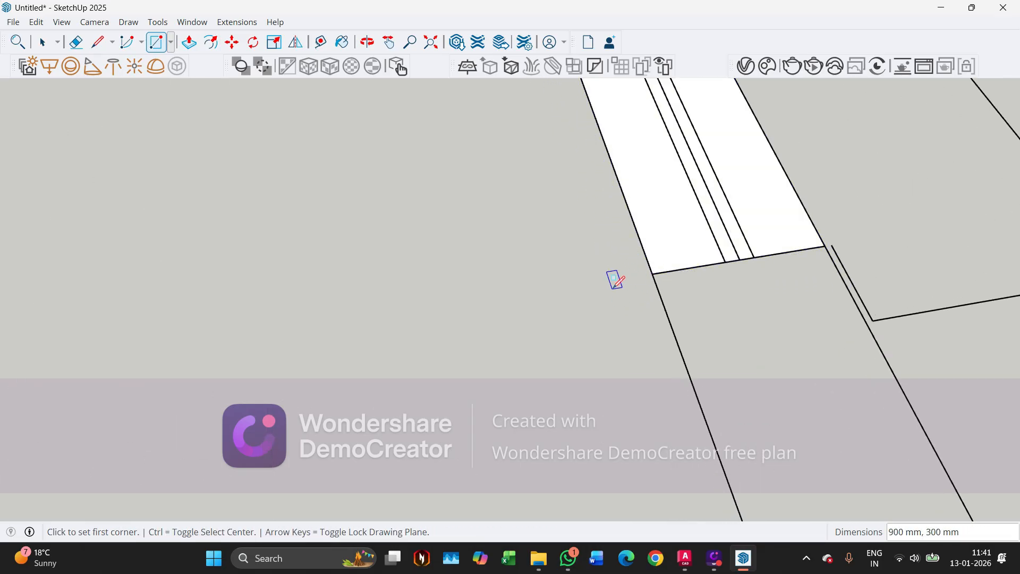
{"action": "middle_click_drag", "start_coordinate": [627, 256], "coordinate": [849, 220]}
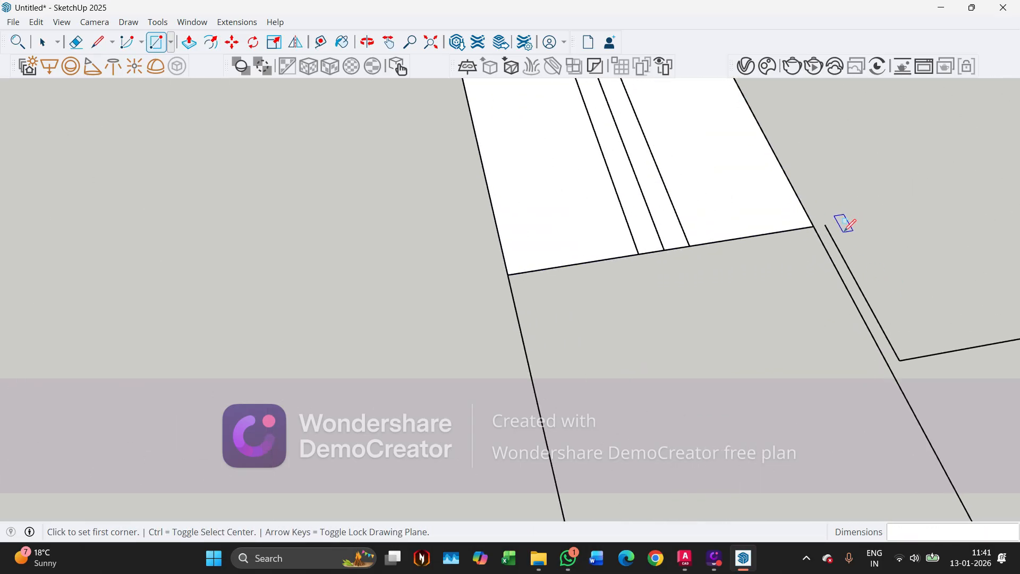
Switch to AutoCAD and move the dashed cantilever line beside the hall window onto the window's outer corner on the wall face
{"action": "left_click", "coordinate": [685, 568]}
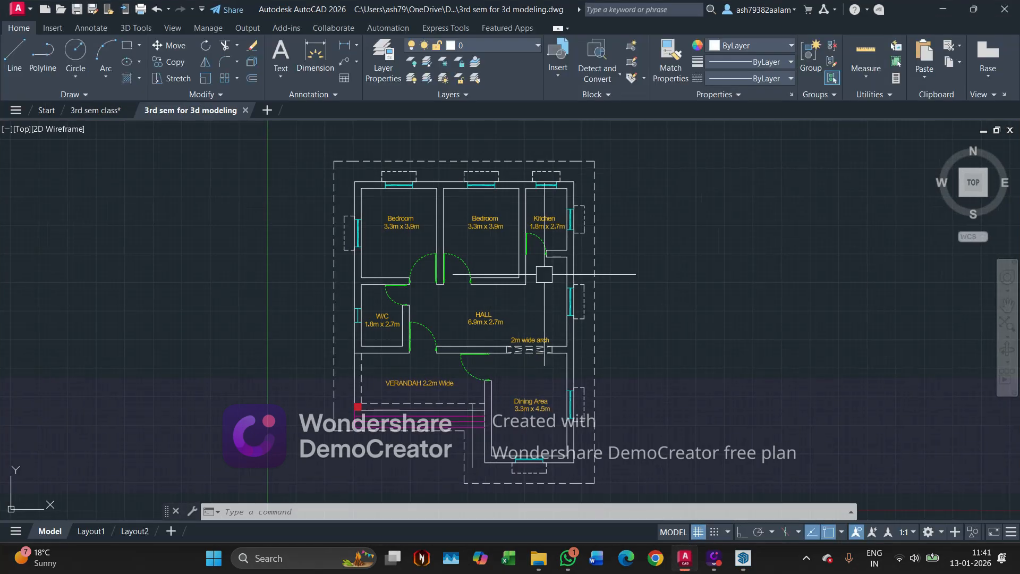
{"action": "scroll", "coordinate": [585, 200], "scroll_direction": "up", "scroll_amount": 5}
{"action": "mouse_move", "coordinate": [585, 201]}
{"action": "middle_mouse_down"}
{"action": "mouse_move", "coordinate": [530, 358]}
{"action": "mouse_move", "coordinate": [543, 211]}
{"action": "middle_mouse_up"}
{"action": "middle_click_drag", "start_coordinate": [529, 353], "coordinate": [571, 183]}
{"action": "scroll", "coordinate": [580, 358], "scroll_direction": "up", "scroll_amount": 6}
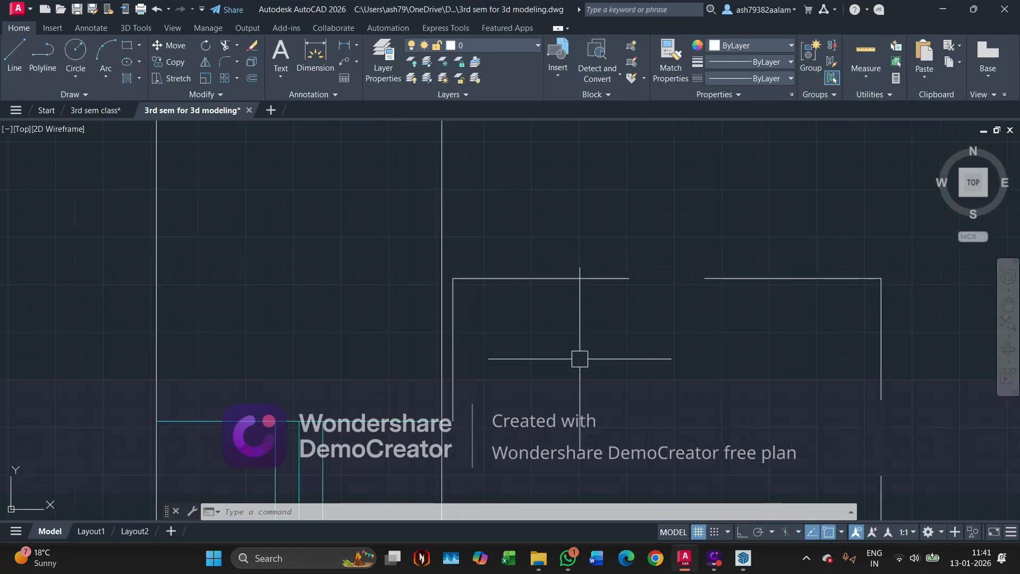
{"action": "scroll", "coordinate": [515, 351], "scroll_direction": "up", "scroll_amount": 4}
{"action": "middle_click_drag", "start_coordinate": [463, 445], "coordinate": [654, 224]}
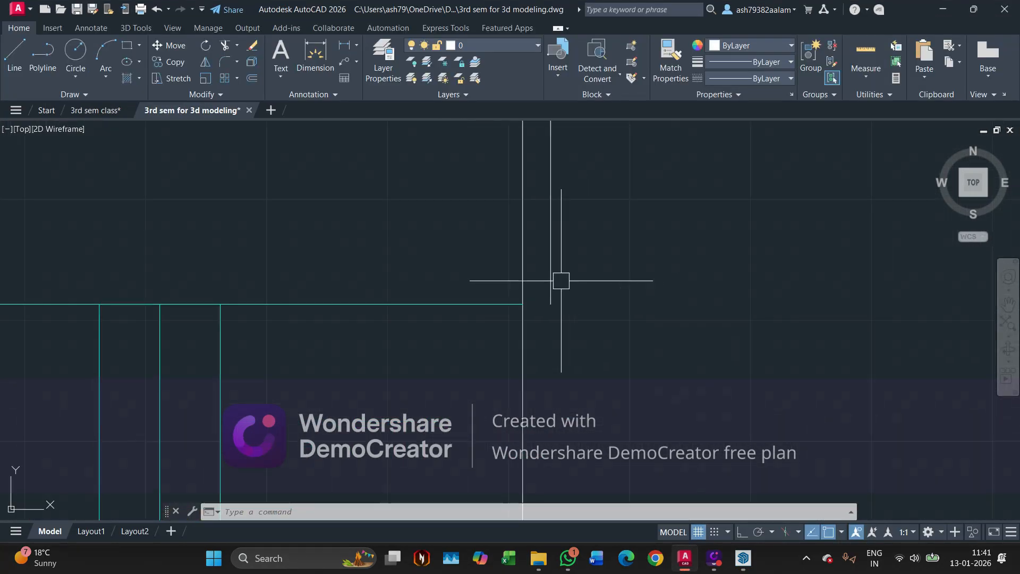
{"action": "left_click", "coordinate": [559, 280]}
{"action": "left_click", "coordinate": [549, 273]}
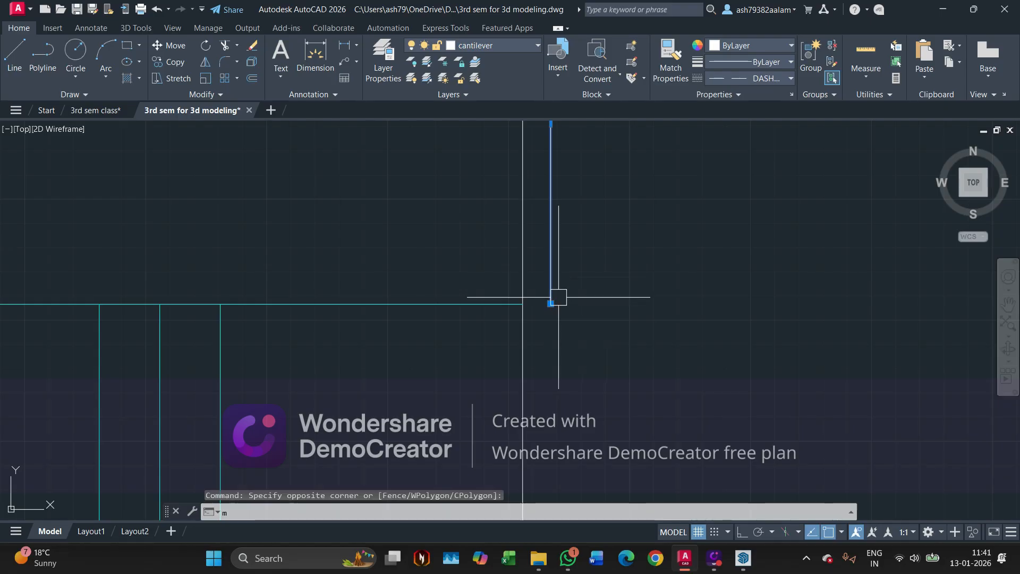
{"action": "type", "text": "m"}
{"action": "key", "text": "Return"}
{"action": "scroll", "coordinate": [550, 297], "scroll_direction": "up", "scroll_amount": 2}
{"action": "left_click", "coordinate": [551, 291]}
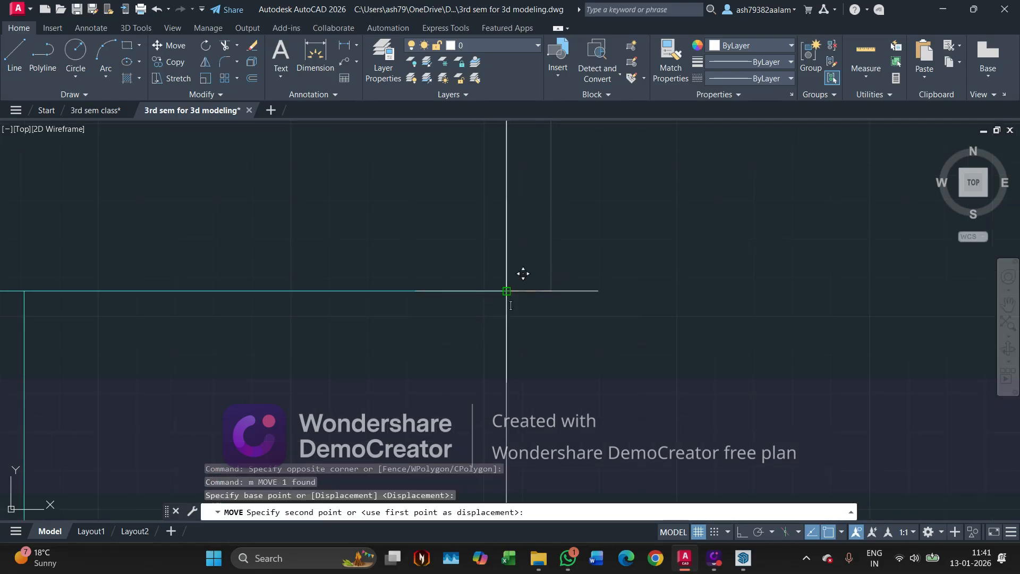
{"action": "left_click", "coordinate": [507, 291]}
Save the "3rd sem for 3d modeling" drawing after checking the moved cantilever line
{"action": "scroll", "coordinate": [595, 277], "scroll_direction": "down", "scroll_amount": 5}
{"action": "scroll", "coordinate": [565, 311], "scroll_direction": "up", "scroll_amount": 4}
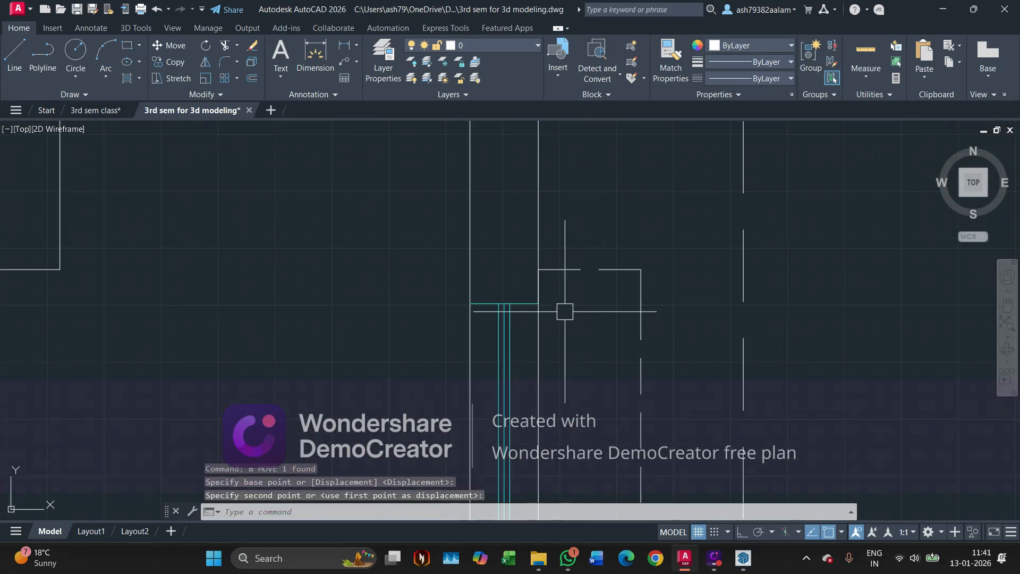
{"action": "scroll", "coordinate": [563, 314], "scroll_direction": "down", "scroll_amount": 5}
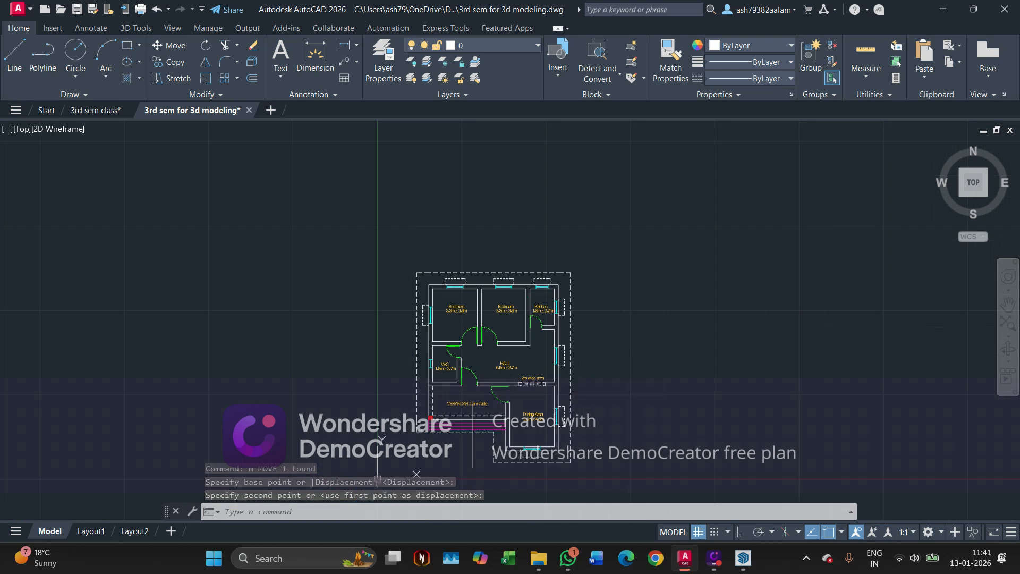
{"action": "key", "text": "ctrl+s"}
{"action": "scroll", "coordinate": [485, 346], "scroll_direction": "down", "scroll_amount": 5}
{"action": "scroll", "coordinate": [486, 342], "scroll_direction": "up", "scroll_amount": 2}
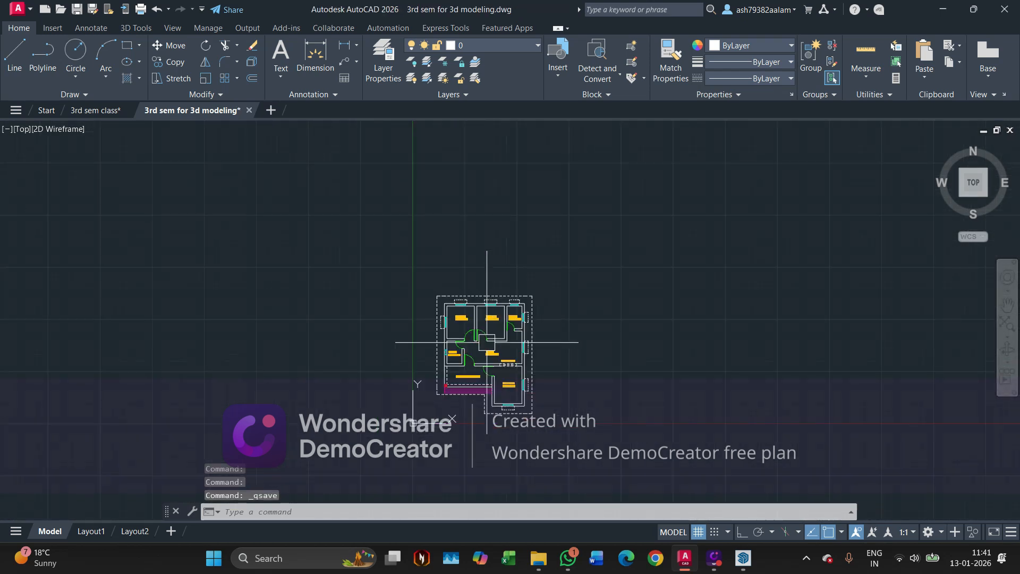
In the "3rd sem class" drawing, move the side window's dashed cantilever outline from its lower end onto the window's outer corner
{"action": "left_click", "coordinate": [85, 110]}
{"action": "scroll", "coordinate": [722, 287], "scroll_direction": "up", "scroll_amount": 2}
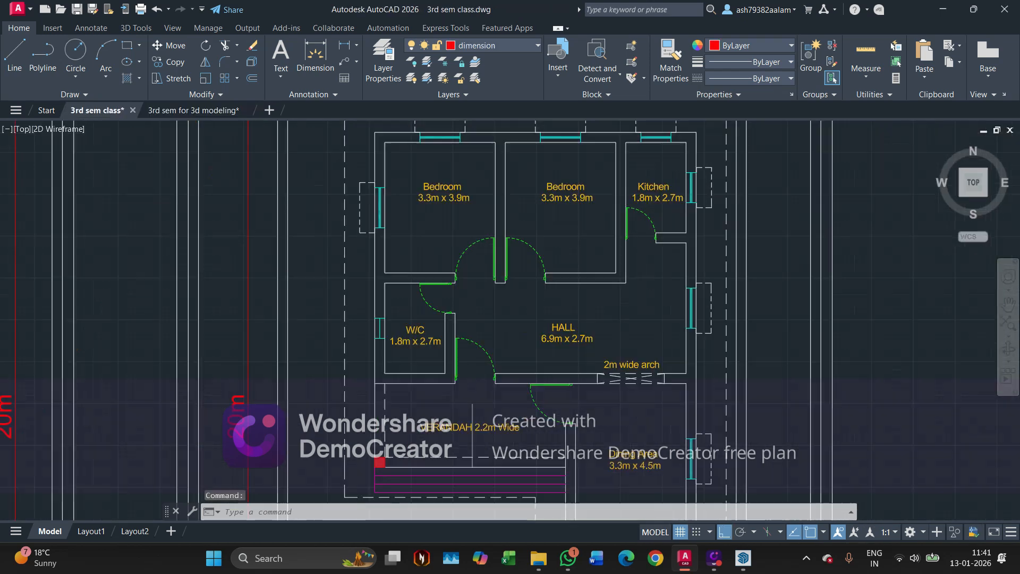
{"action": "scroll", "coordinate": [678, 159], "scroll_direction": "up", "scroll_amount": 5}
{"action": "left_click", "coordinate": [461, 266]}
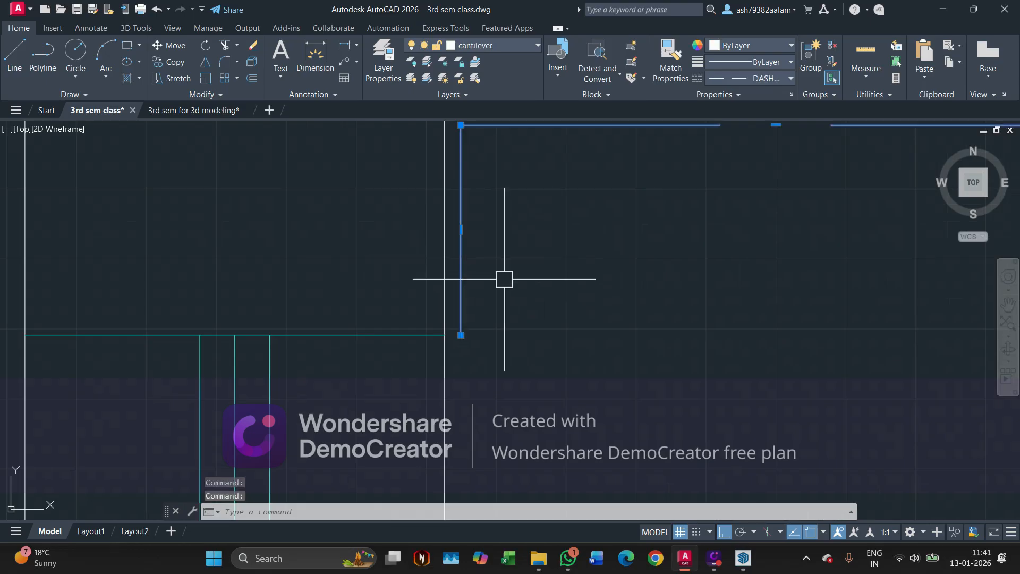
{"action": "type", "text": "m"}
{"action": "key", "text": "Return"}
{"action": "left_click", "coordinate": [461, 335]}
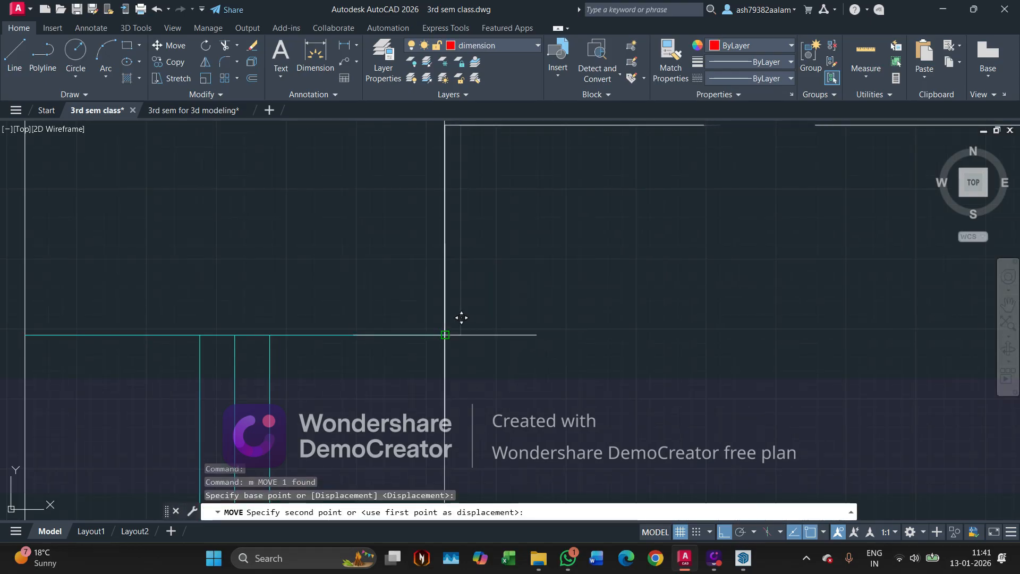
{"action": "key", "text": "Escape"}
Save the "3rd sem class" drawing
{"action": "scroll", "coordinate": [552, 308], "scroll_direction": "down", "scroll_amount": 8}
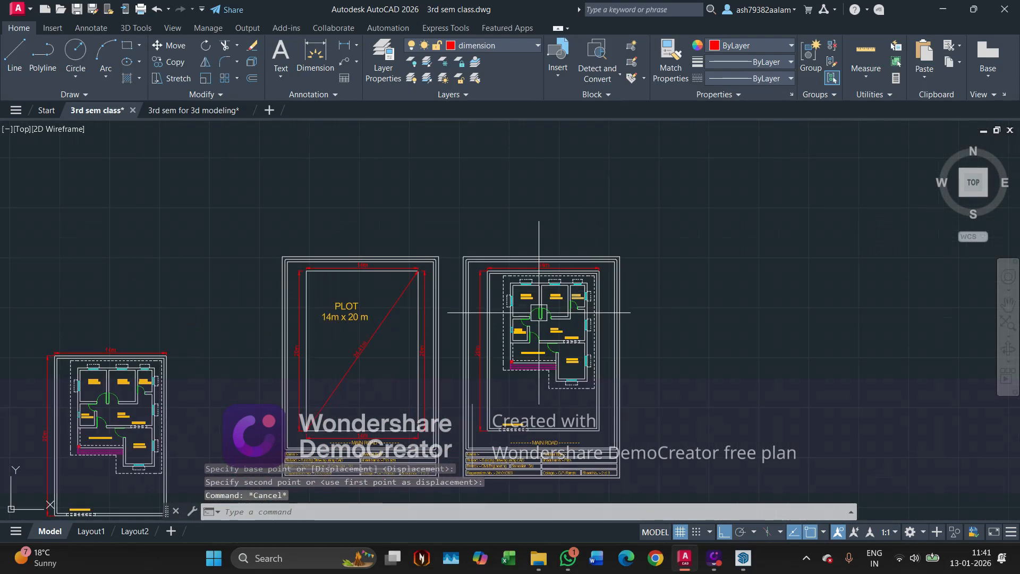
{"action": "middle_click_drag", "start_coordinate": [538, 312], "coordinate": [552, 267]}
{"action": "key", "text": "ctrl+s"}
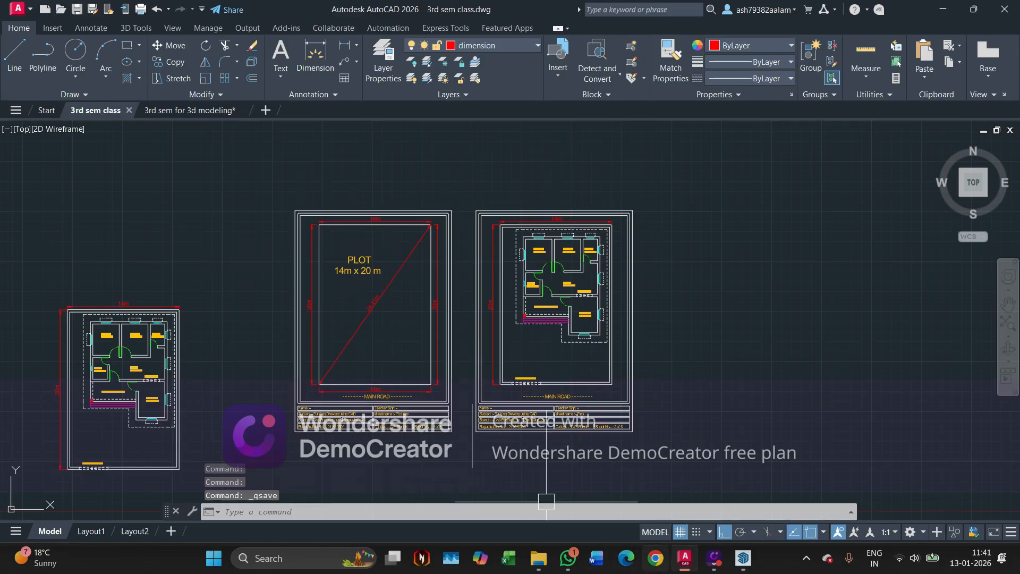
Switch back to SketchUp and trace the right wall segment between the kitchen window and the hall window with a rectangle
{"action": "left_click", "coordinate": [743, 558]}
{"action": "scroll", "coordinate": [710, 274], "scroll_direction": "up", "scroll_amount": 4}
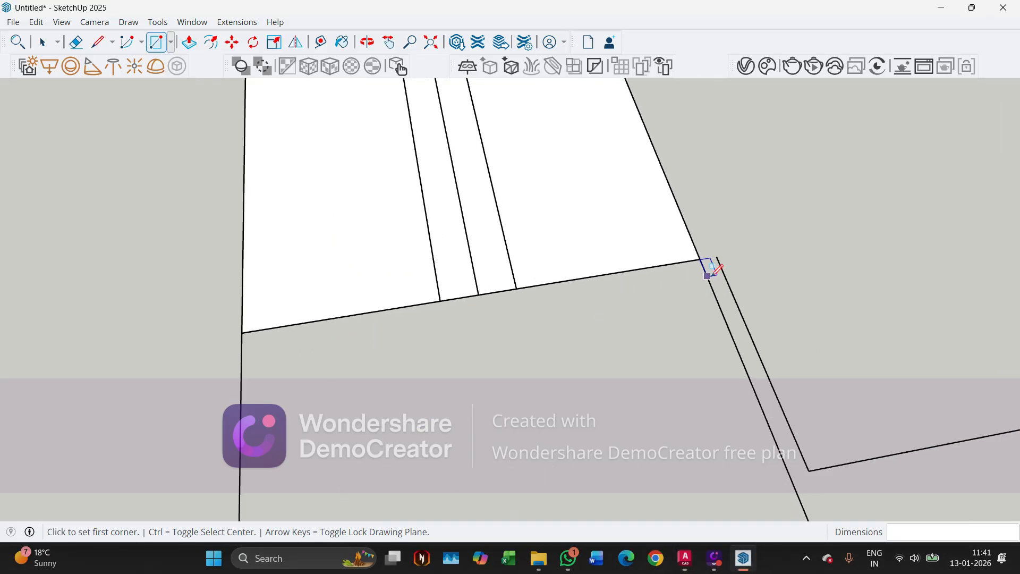
{"action": "left_click", "coordinate": [701, 258]}
{"action": "scroll", "coordinate": [700, 259], "scroll_direction": "down", "scroll_amount": 6}
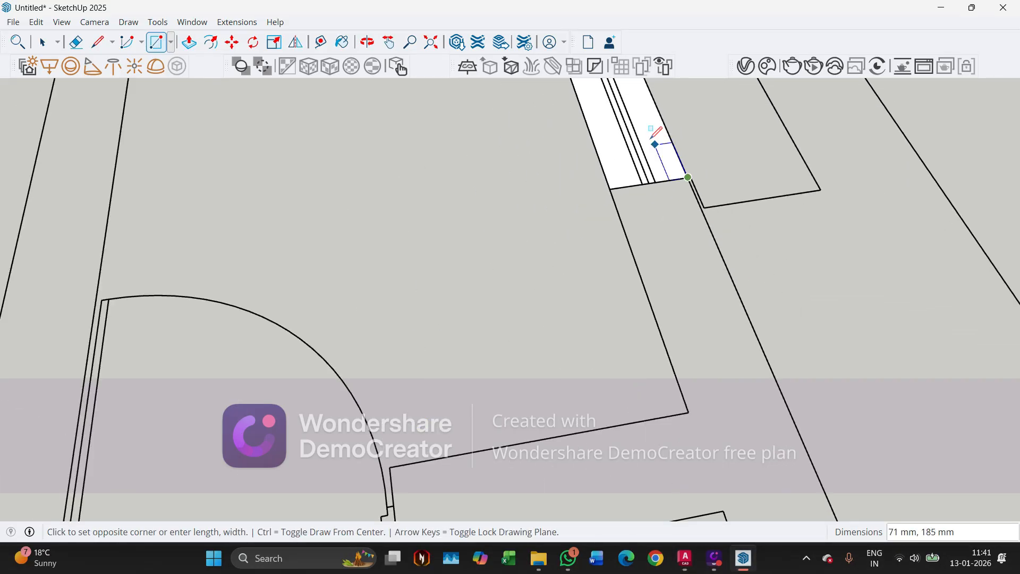
{"action": "scroll", "coordinate": [660, 421], "scroll_direction": "up", "scroll_amount": 3}
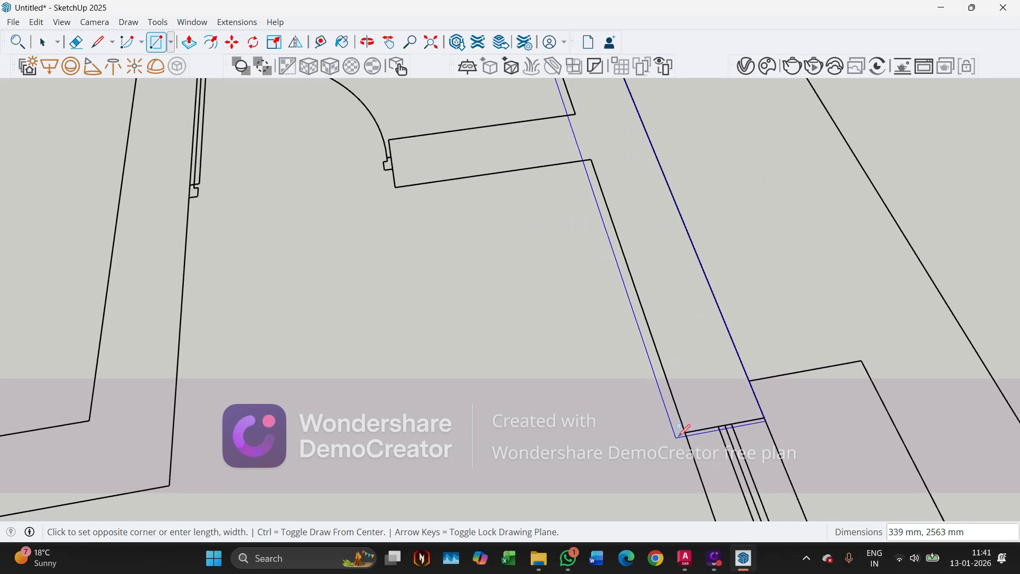
{"action": "left_click", "coordinate": [686, 432]}
{"action": "scroll", "coordinate": [600, 298], "scroll_direction": "down", "scroll_amount": 2}
{"action": "scroll", "coordinate": [649, 298], "scroll_direction": "up", "scroll_amount": 5}
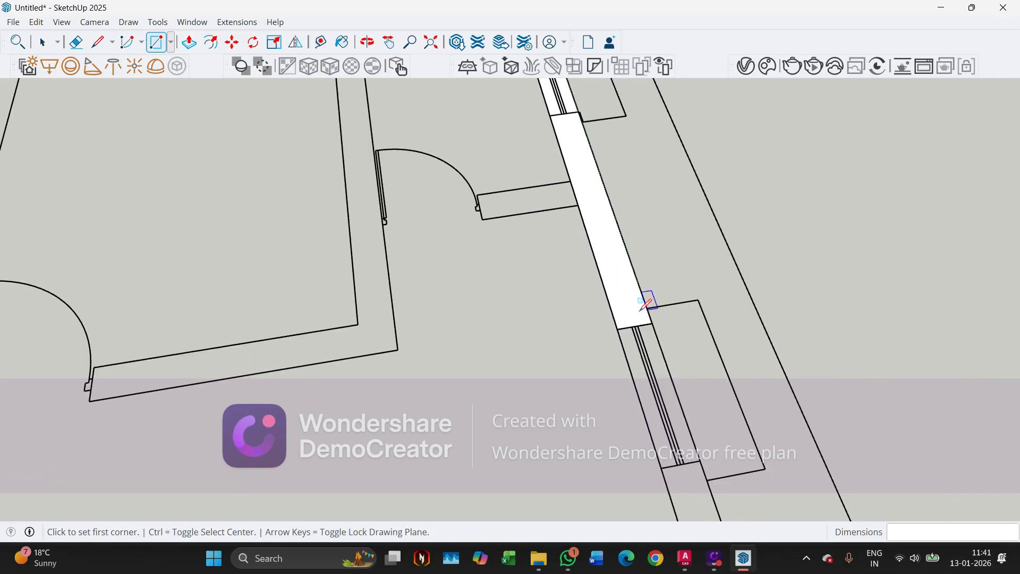
Draw a 300 x 1200 mm rectangle over the hall window opening in the right wall
{"action": "left_click", "coordinate": [641, 279]}
{"action": "scroll", "coordinate": [635, 175], "scroll_direction": "down", "scroll_amount": 6}
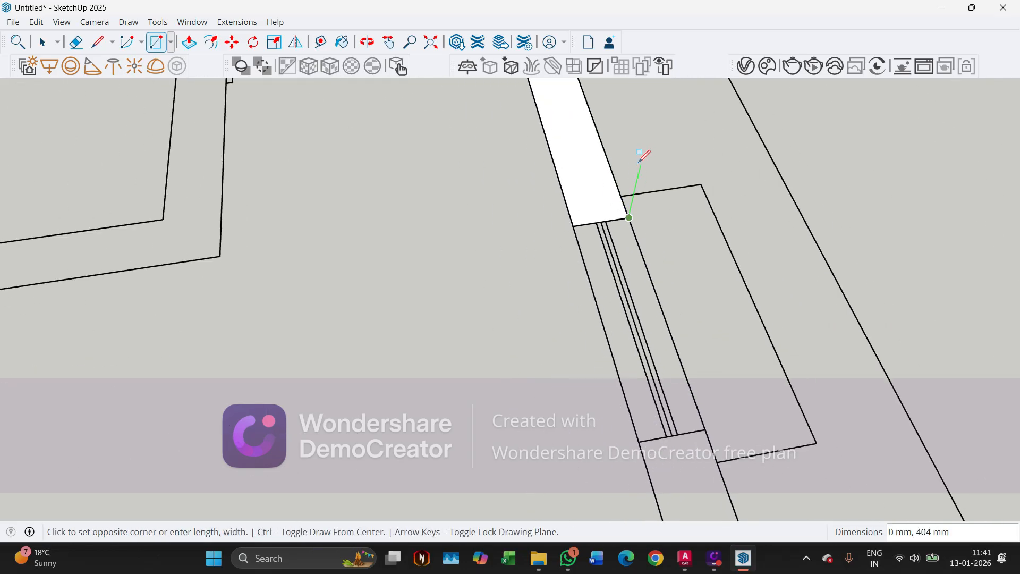
{"action": "scroll", "coordinate": [643, 362], "scroll_direction": "up", "scroll_amount": 2}
{"action": "left_click", "coordinate": [648, 356]}
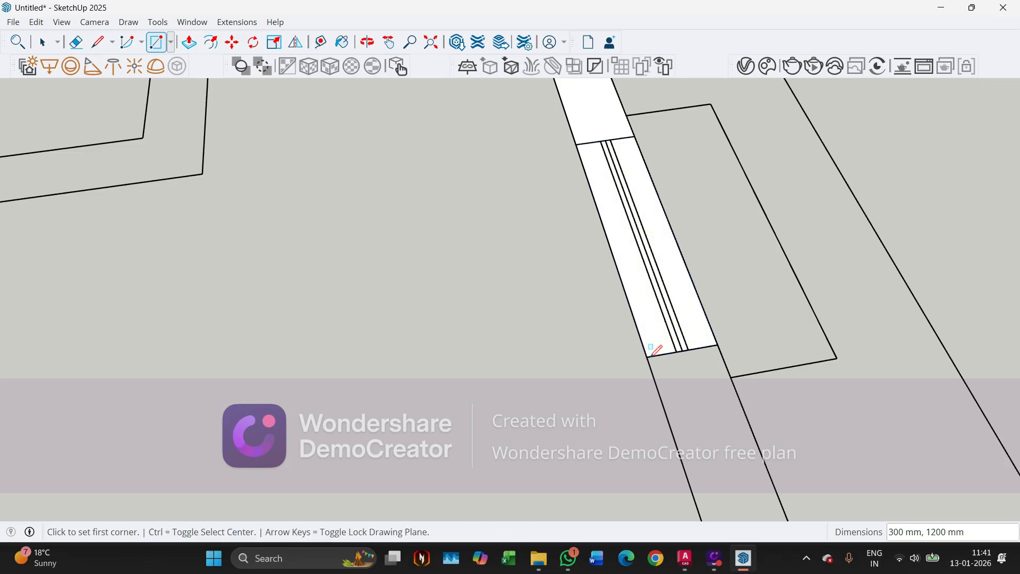
Trace the right wall segment from the hall window to the dining area window with a 300 mm wide rectangle
{"action": "left_click", "coordinate": [718, 344]}
{"action": "scroll", "coordinate": [712, 329], "scroll_direction": "down", "scroll_amount": 5}
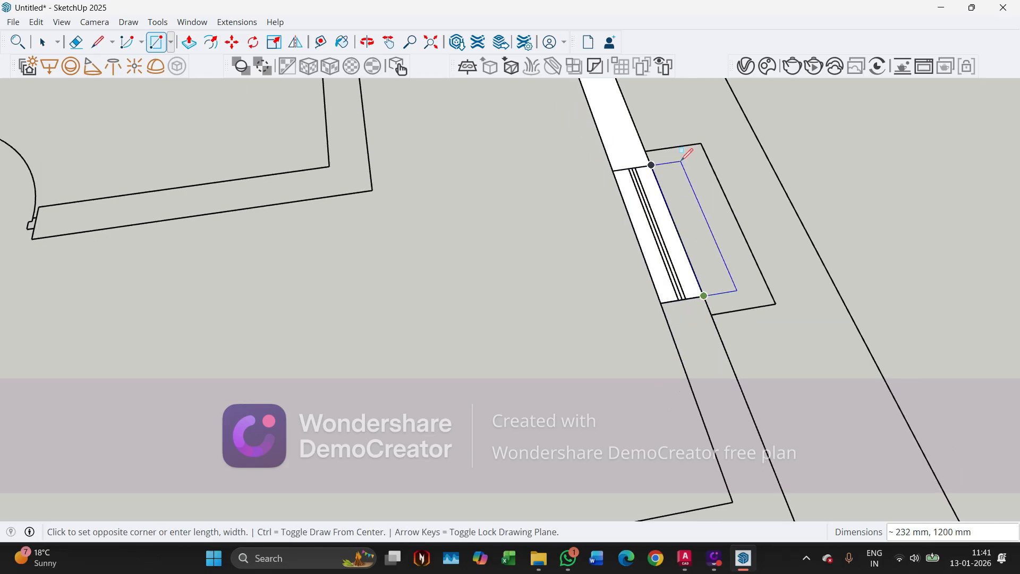
{"action": "scroll", "coordinate": [627, 229], "scroll_direction": "down", "scroll_amount": 2}
{"action": "scroll", "coordinate": [736, 440], "scroll_direction": "up", "scroll_amount": 4}
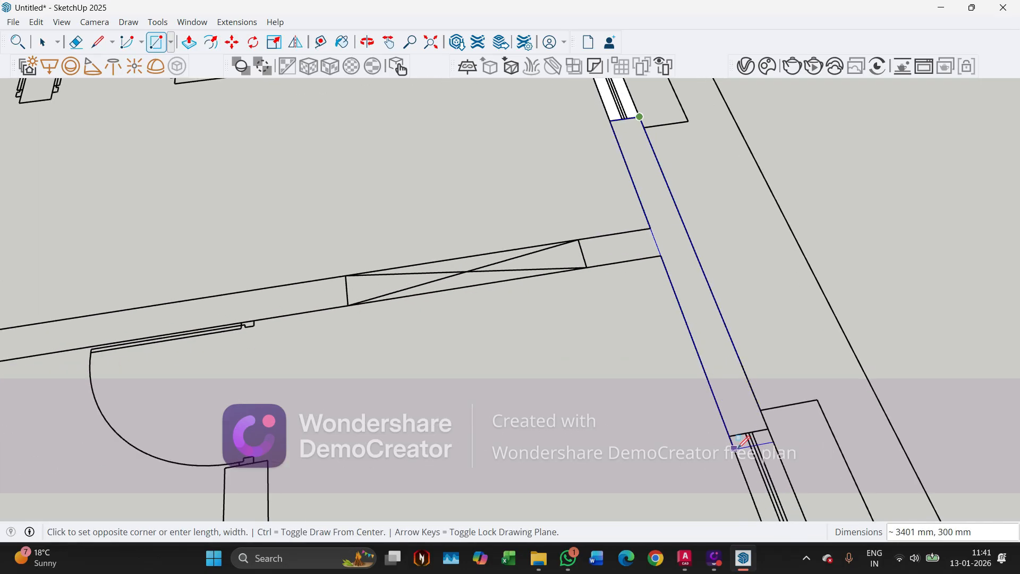
{"action": "left_click", "coordinate": [727, 430]}
{"action": "scroll", "coordinate": [564, 306], "scroll_direction": "down", "scroll_amount": 2}
{"action": "scroll", "coordinate": [732, 421], "scroll_direction": "up", "scroll_amount": 2}
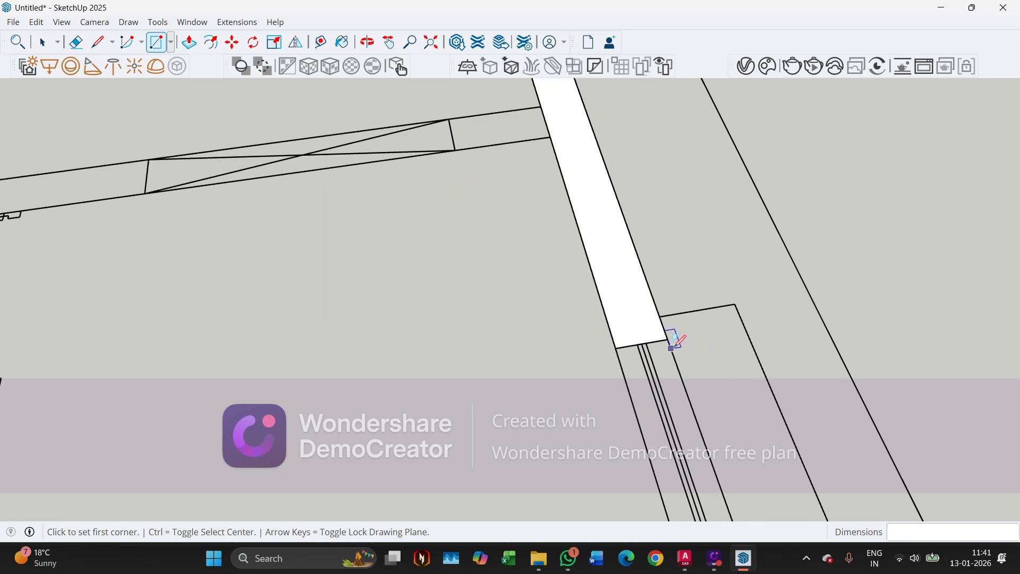
Draw a 1200 x 300 mm rectangle over the dining area window opening in the right wall
{"action": "left_click", "coordinate": [667, 342]}
{"action": "scroll", "coordinate": [659, 242], "scroll_direction": "down", "scroll_amount": 2}
{"action": "scroll", "coordinate": [656, 226], "scroll_direction": "down", "scroll_amount": 2}
{"action": "scroll", "coordinate": [678, 360], "scroll_direction": "up", "scroll_amount": 2}
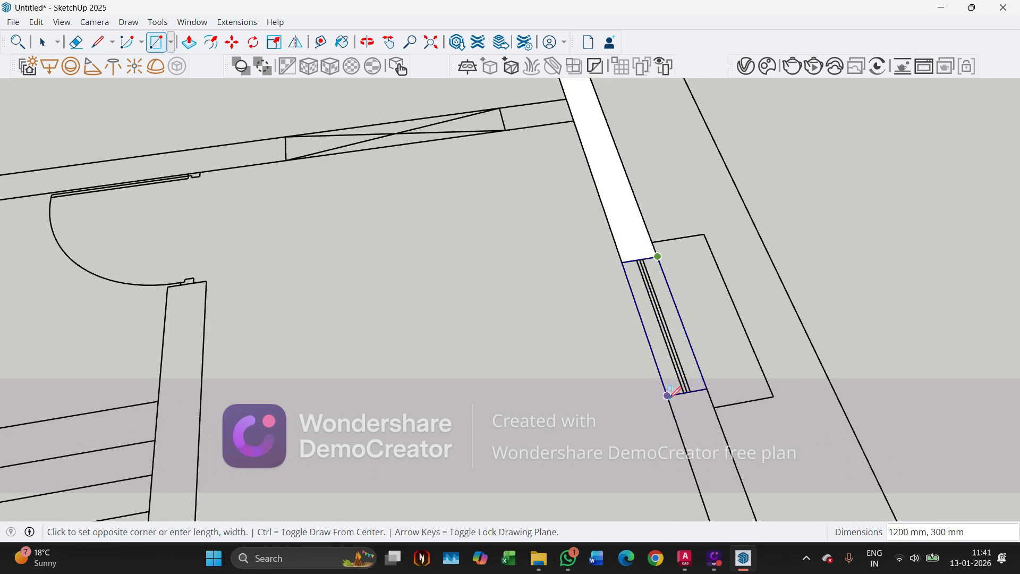
{"action": "left_click", "coordinate": [668, 395]}
Trace the right wall below the dining window with a 300 x 1650 mm rectangle and the front right corner up to the front window
{"action": "left_click", "coordinate": [707, 388]}
{"action": "scroll", "coordinate": [674, 234], "scroll_direction": "down", "scroll_amount": 3}
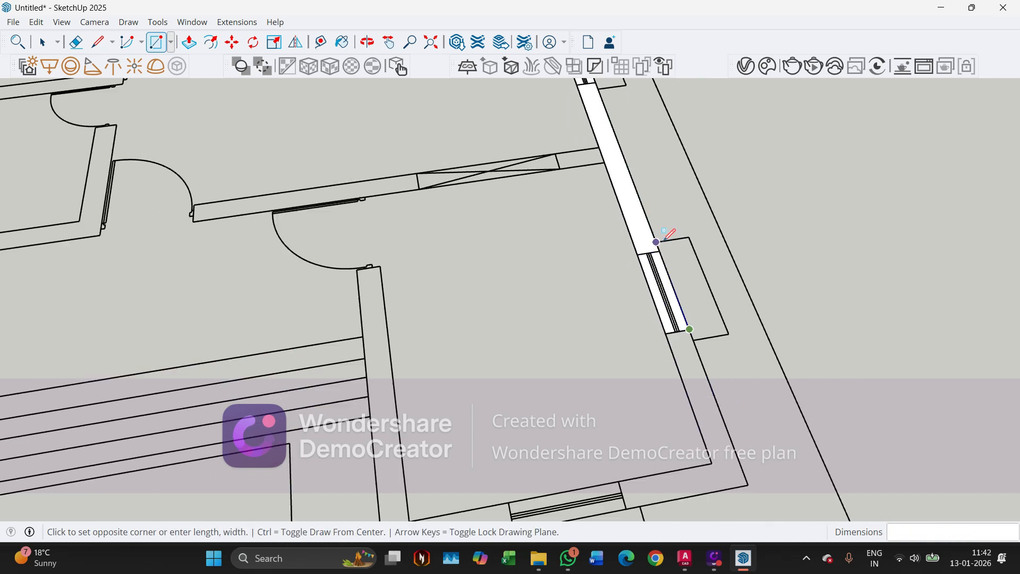
{"action": "scroll", "coordinate": [707, 381], "scroll_direction": "up", "scroll_amount": 3}
{"action": "left_click", "coordinate": [695, 395]}
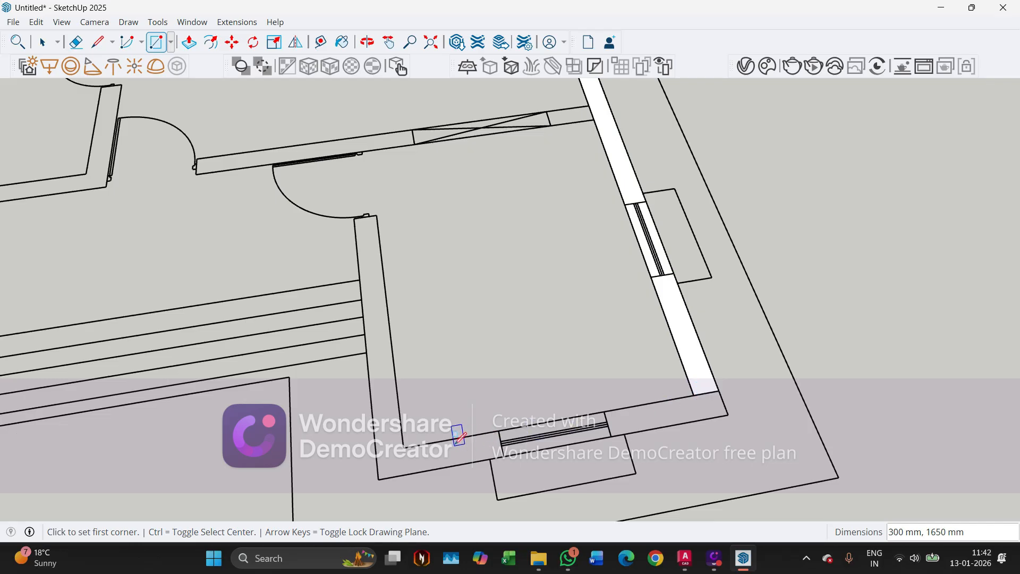
{"action": "left_click", "coordinate": [604, 410]}
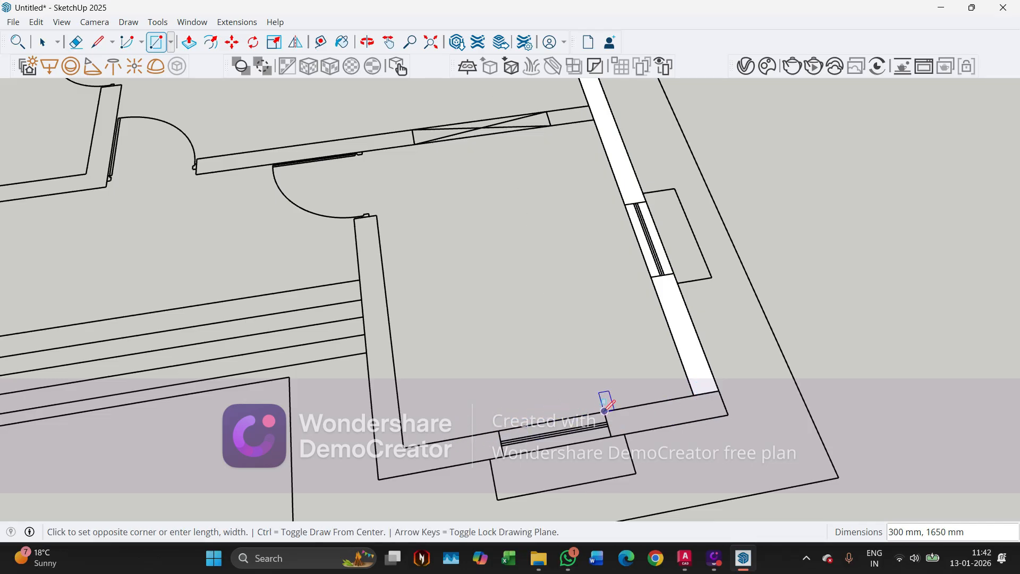
{"action": "left_click", "coordinate": [730, 417]}
Trace the front window opening with a rectangle about 1176 x 300 mm and the front wall's remaining corner segment with a 1350 x 300 mm one
{"action": "scroll", "coordinate": [509, 437], "scroll_direction": "up", "scroll_amount": 3}
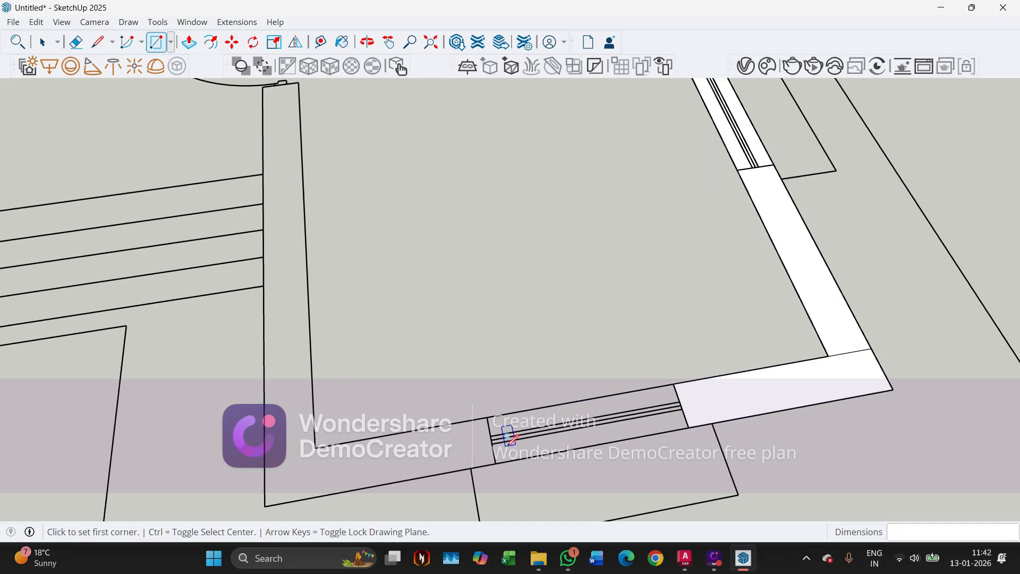
{"action": "left_click", "coordinate": [673, 383]}
{"action": "left_click", "coordinate": [496, 463]}
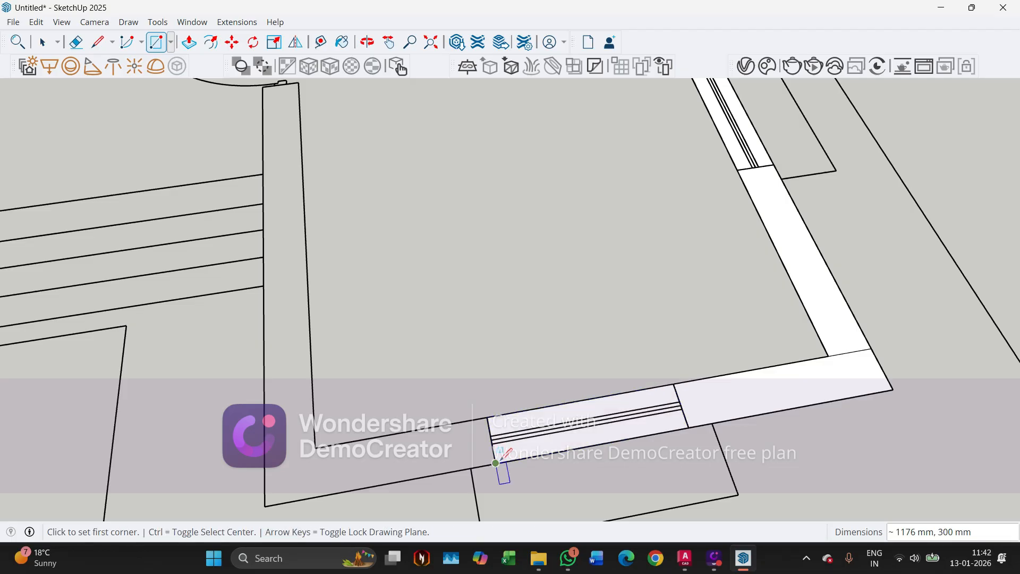
{"action": "left_click", "coordinate": [489, 418]}
{"action": "left_click", "coordinate": [267, 505]}
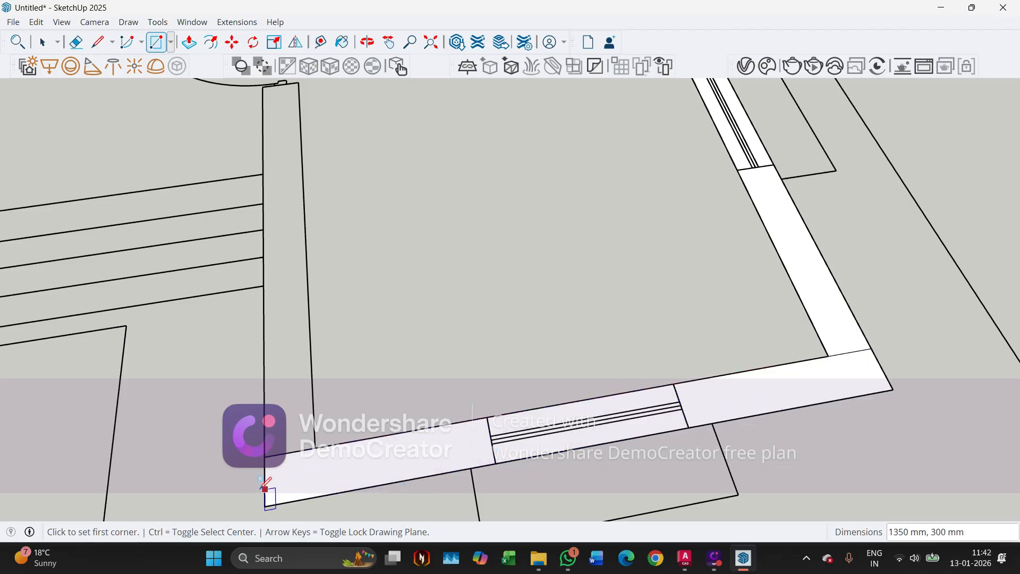
Trace the wall beside the entrance steps, from the door jamb to the front wall, with a 300 x 3300 mm rectangle
{"action": "scroll", "coordinate": [718, 421], "scroll_direction": "down", "scroll_amount": 3}
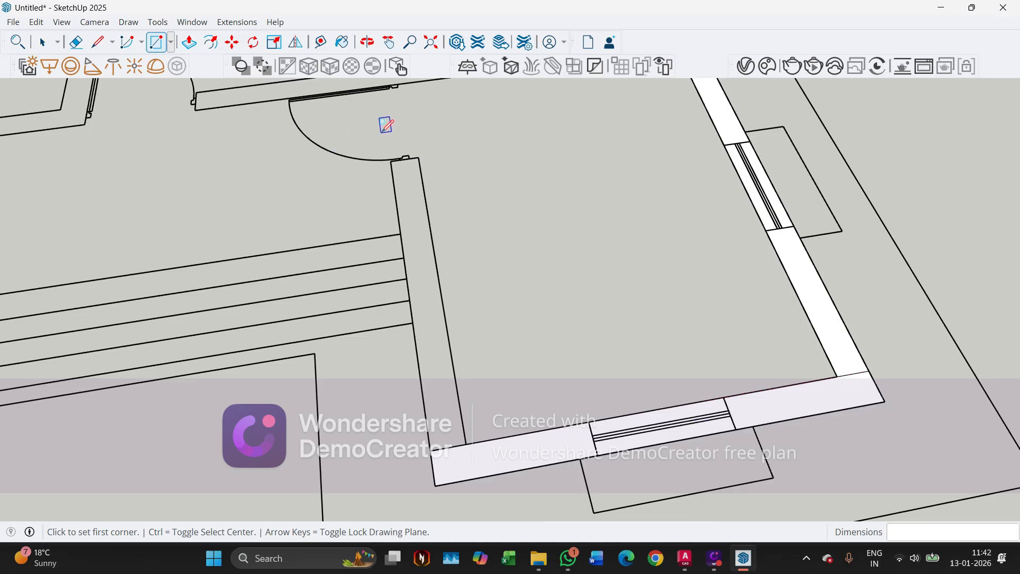
{"action": "scroll", "coordinate": [388, 154], "scroll_direction": "up", "scroll_amount": 3}
{"action": "left_click", "coordinate": [396, 170]}
{"action": "scroll", "coordinate": [455, 209], "scroll_direction": "down", "scroll_amount": 1}
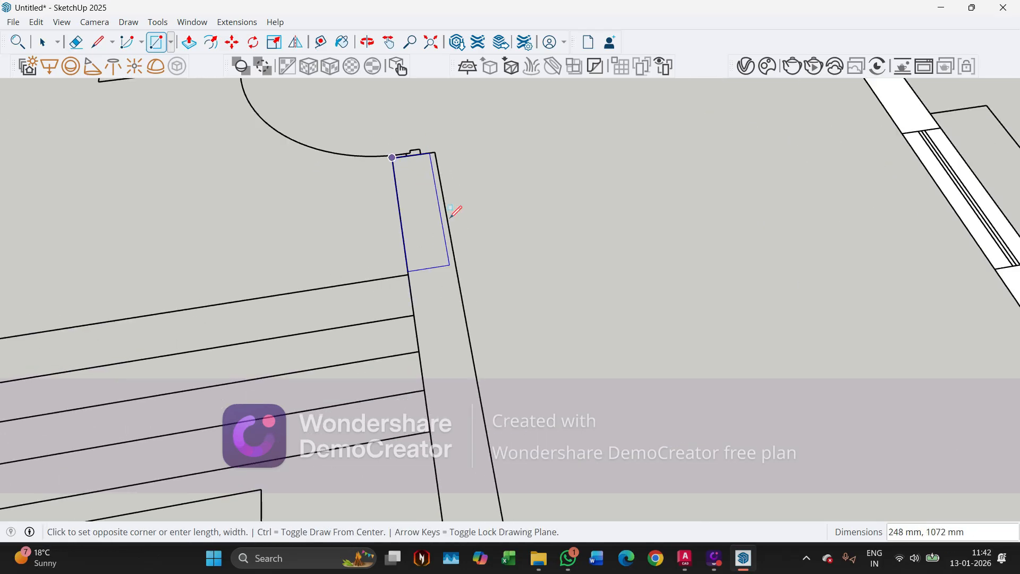
{"action": "scroll", "coordinate": [485, 360], "scroll_direction": "down", "scroll_amount": 2}
{"action": "scroll", "coordinate": [494, 459], "scroll_direction": "up", "scroll_amount": 2}
{"action": "left_click", "coordinate": [499, 467]}
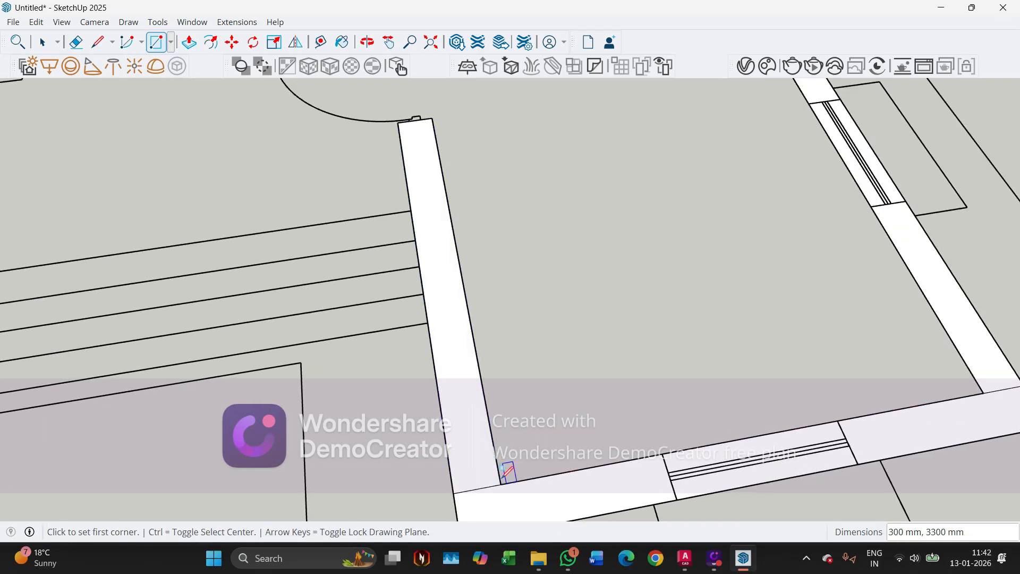
Trace the left wall of the entrance area down to the first step line with a 300 x 2200 mm rectangle
{"action": "scroll", "coordinate": [690, 366], "scroll_direction": "down", "scroll_amount": 4}
{"action": "scroll", "coordinate": [250, 263], "scroll_direction": "up", "scroll_amount": 3}
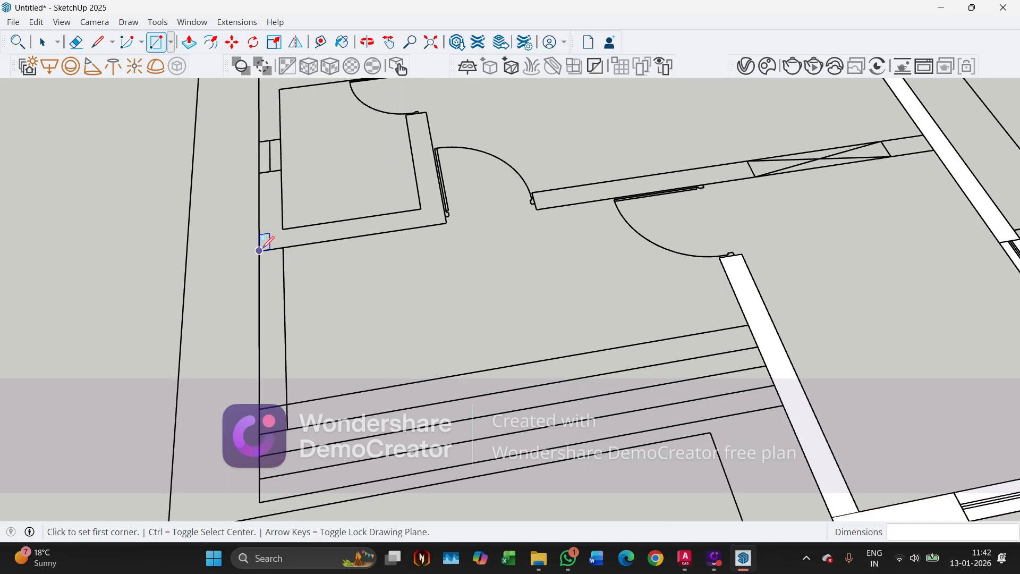
{"action": "left_click", "coordinate": [259, 249]}
{"action": "left_click", "coordinate": [287, 409]}
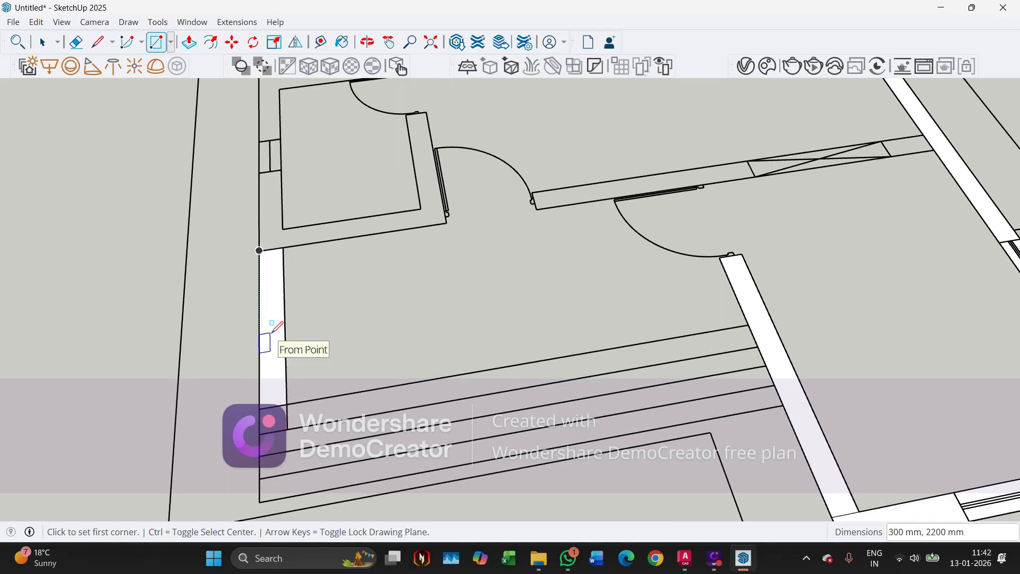
Draw a 300 x 300 mm rectangle at the entrance area's left wall end and another along the top step to the opposite wall
{"action": "middle_click_drag", "start_coordinate": [272, 333], "coordinate": [316, 324]}
{"action": "scroll", "coordinate": [383, 372], "scroll_direction": "down", "scroll_amount": 2}
{"action": "scroll", "coordinate": [314, 412], "scroll_direction": "up", "scroll_amount": 2}
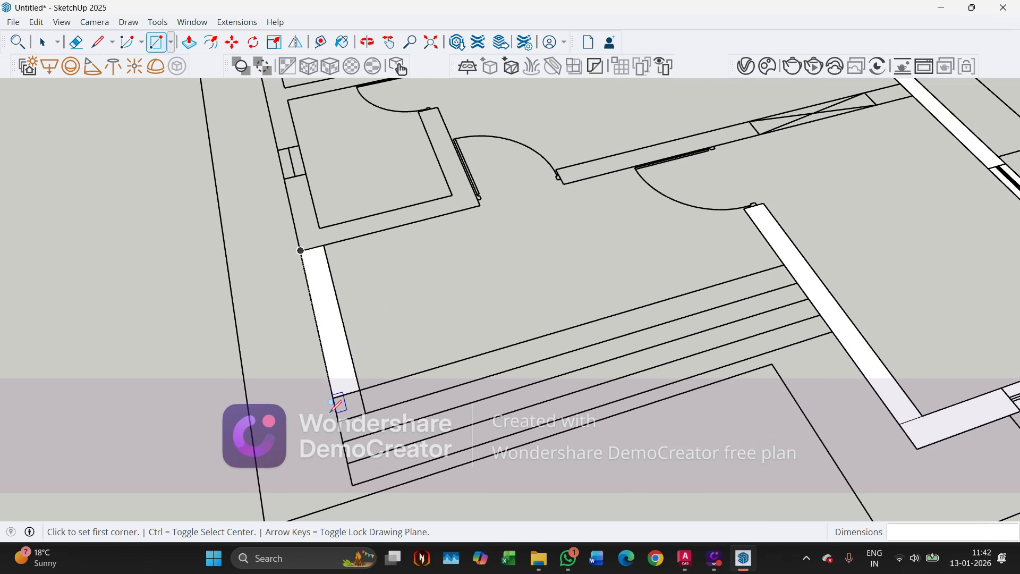
{"action": "scroll", "coordinate": [332, 412], "scroll_direction": "up", "scroll_amount": 1}
{"action": "left_click", "coordinate": [367, 384]}
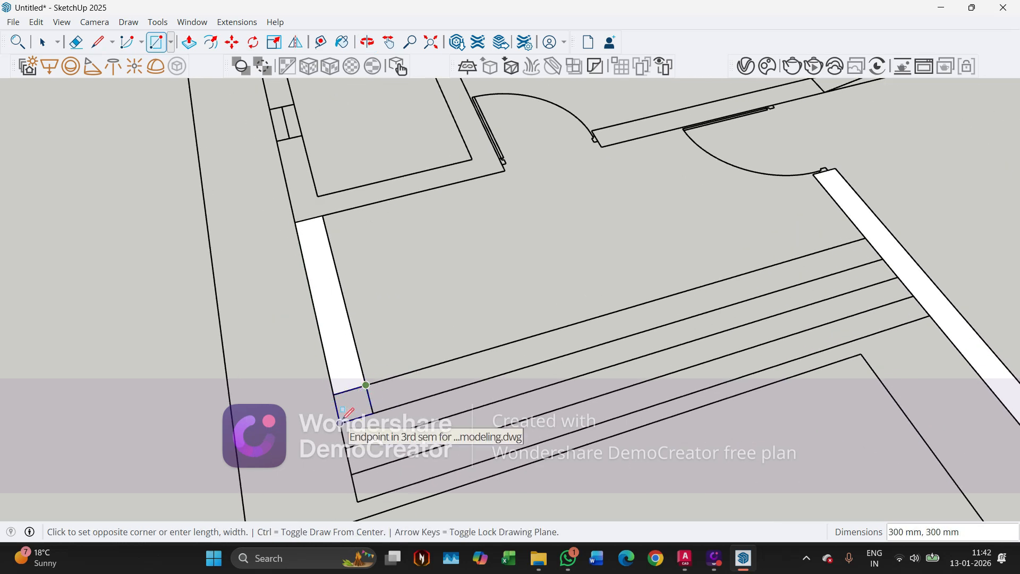
{"action": "left_click", "coordinate": [343, 420]}
{"action": "left_click", "coordinate": [367, 384]}
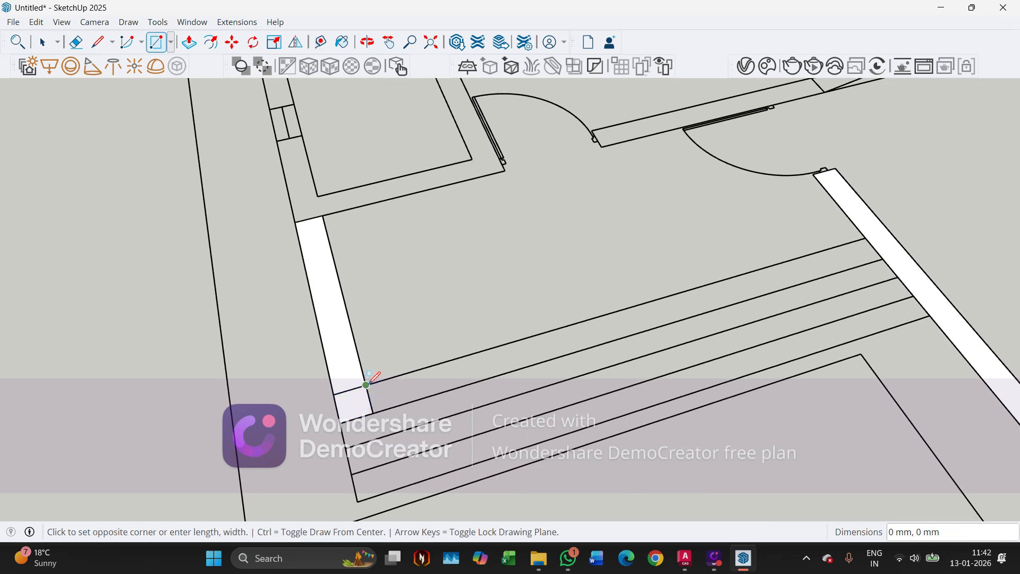
{"action": "left_click", "coordinate": [885, 249]}
Trace the inner wall above the entrance door with a rectangle from the crossed opening to the wall's free end
{"action": "scroll", "coordinate": [497, 364], "scroll_direction": "down", "scroll_amount": 3}
{"action": "mouse_move", "coordinate": [496, 364]}
{"action": "middle_mouse_down"}
{"action": "mouse_move", "coordinate": [467, 359]}
{"action": "mouse_move", "coordinate": [472, 303]}
{"action": "middle_mouse_up"}
{"action": "scroll", "coordinate": [679, 184], "scroll_direction": "up", "scroll_amount": 3}
{"action": "scroll", "coordinate": [669, 193], "scroll_direction": "up", "scroll_amount": 5}
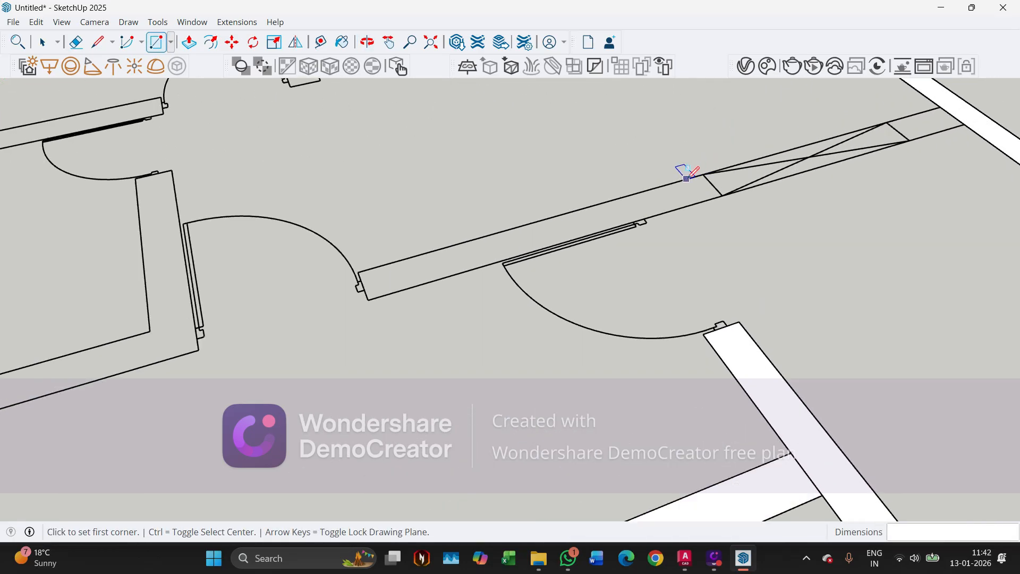
{"action": "left_click", "coordinate": [711, 171]}
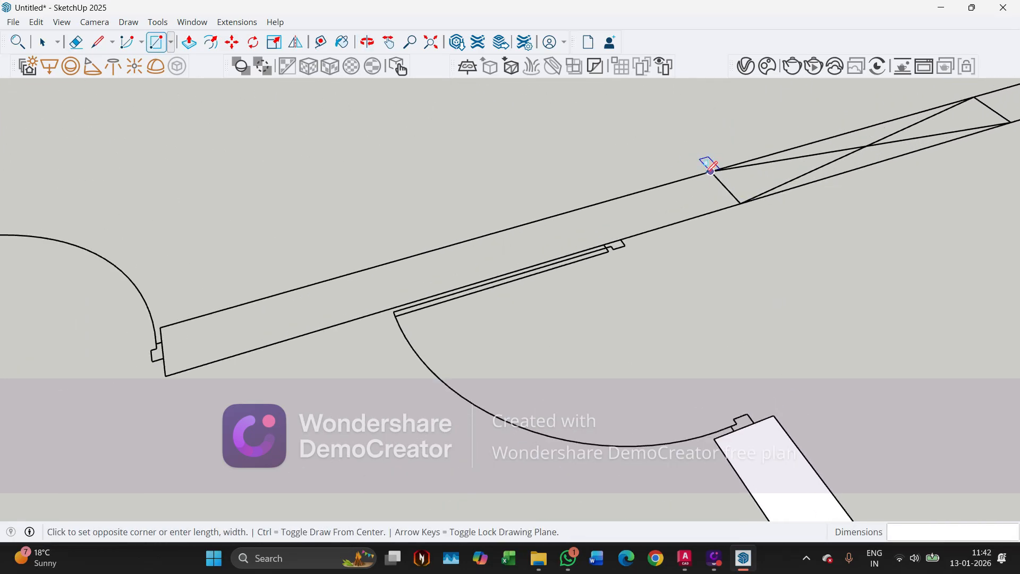
{"action": "left_click", "coordinate": [169, 370]}
Trace the short inner wall segment between the crossed opening and the right outer wall with a rectangle
{"action": "scroll", "coordinate": [170, 380], "scroll_direction": "down", "scroll_amount": 3}
{"action": "scroll", "coordinate": [583, 282], "scroll_direction": "up", "scroll_amount": 5}
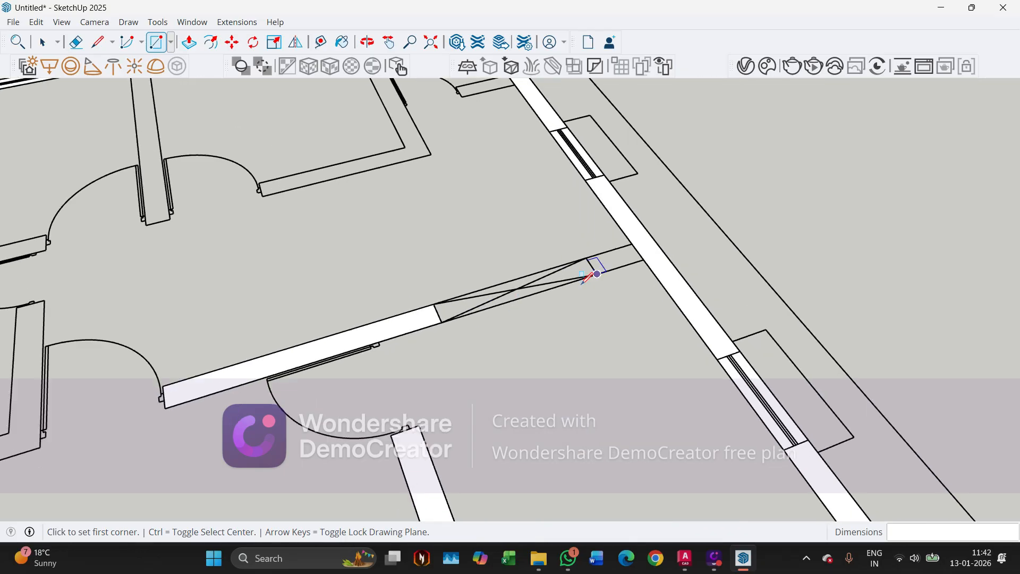
{"action": "scroll", "coordinate": [583, 279], "scroll_direction": "up", "scroll_amount": 4}
{"action": "left_click", "coordinate": [597, 247]}
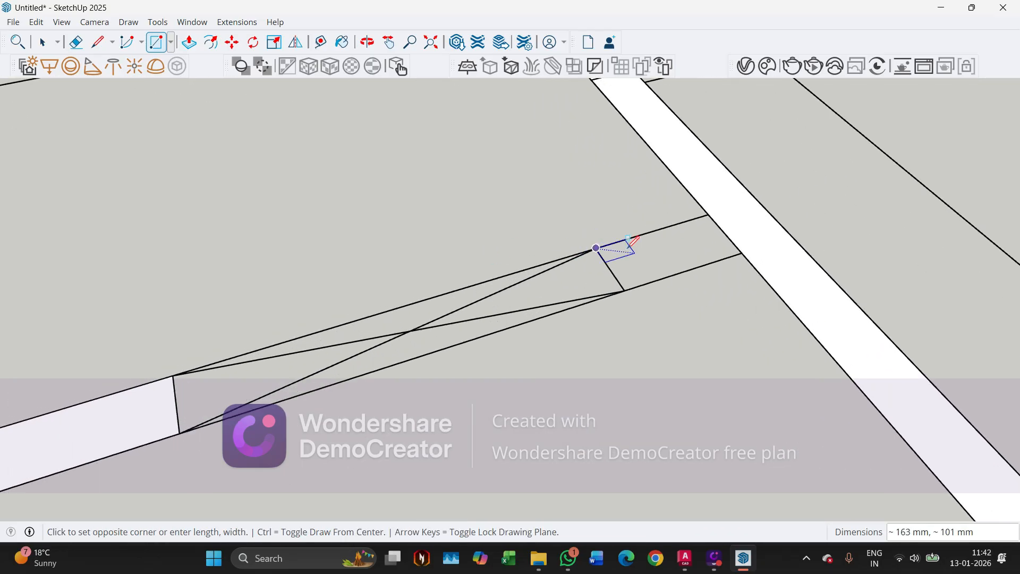
{"action": "left_click", "coordinate": [742, 255]}
Trace the right side wall of the small room next to the entrance area with a 300 x 1800 mm rectangle
{"action": "scroll", "coordinate": [581, 353], "scroll_direction": "down", "scroll_amount": 5}
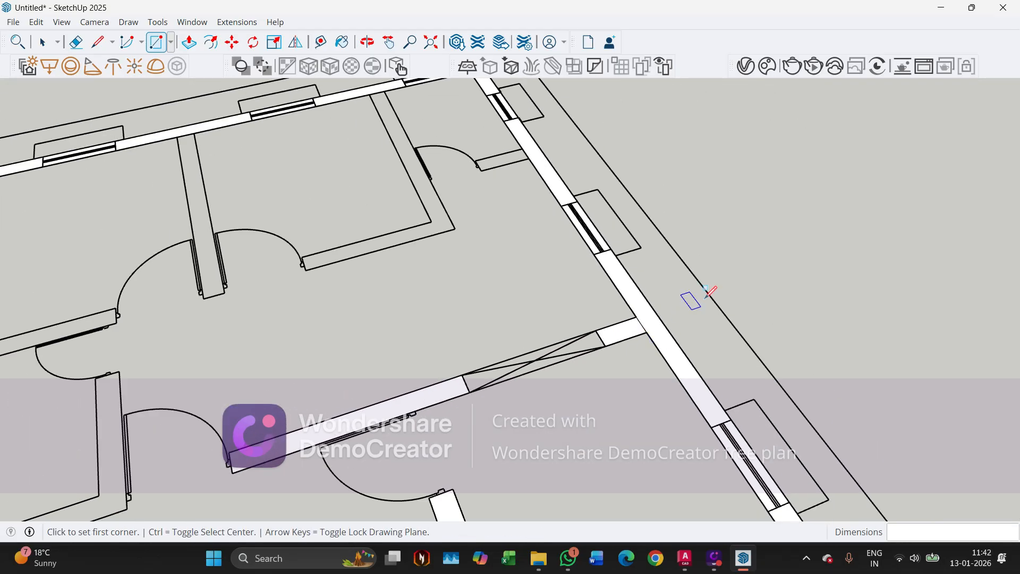
{"action": "scroll", "coordinate": [790, 207], "scroll_direction": "down", "scroll_amount": 3}
{"action": "scroll", "coordinate": [494, 191], "scroll_direction": "up", "scroll_amount": 8}
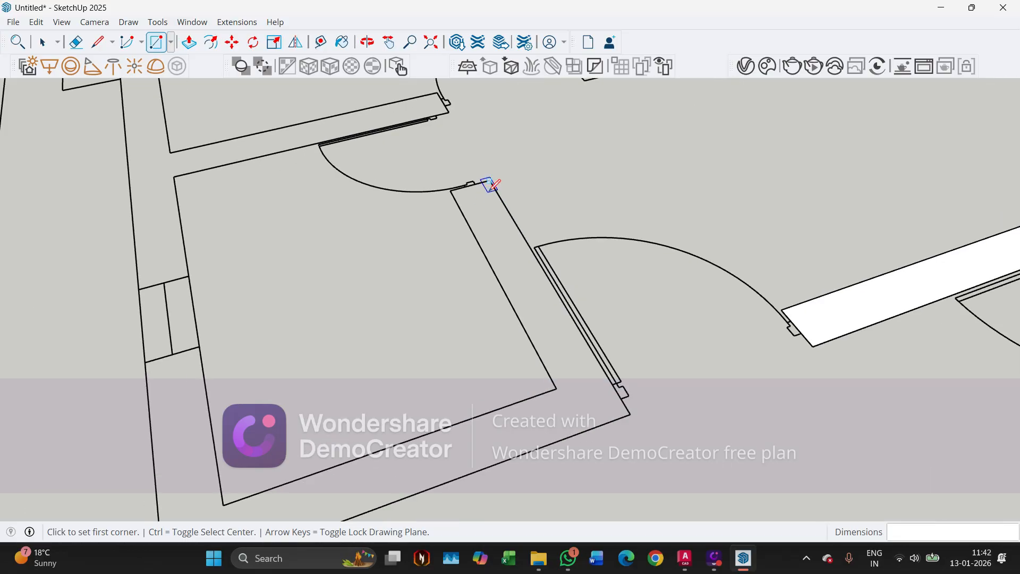
{"action": "left_click", "coordinate": [490, 180]}
{"action": "left_click", "coordinate": [556, 389]}
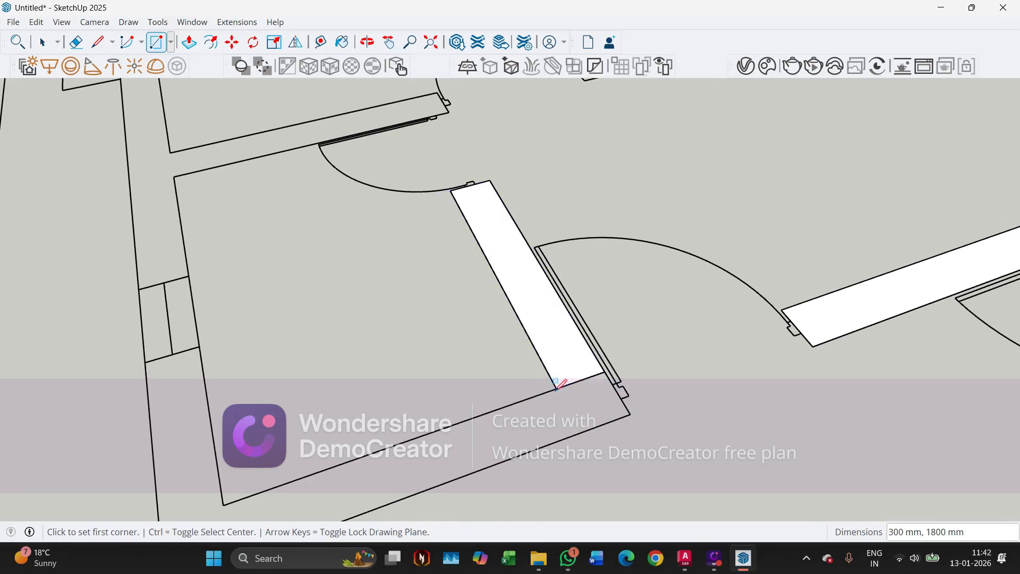
Trace the small room's lower wall with a rectangle reaching the outer left wall
{"action": "scroll", "coordinate": [591, 383], "scroll_direction": "up", "scroll_amount": 2}
{"action": "left_click", "coordinate": [618, 359]}
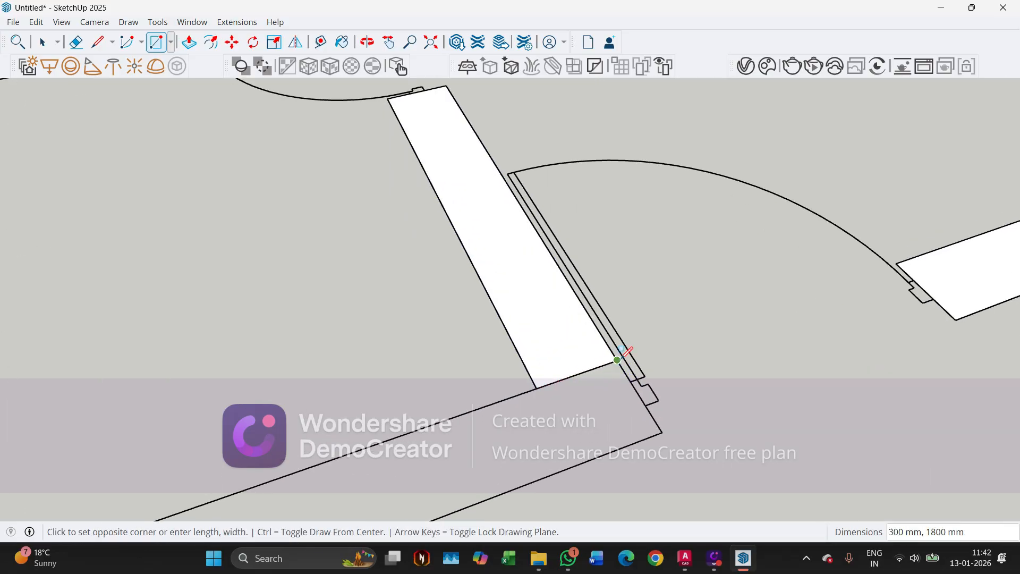
{"action": "scroll", "coordinate": [688, 268], "scroll_direction": "down", "scroll_amount": 3}
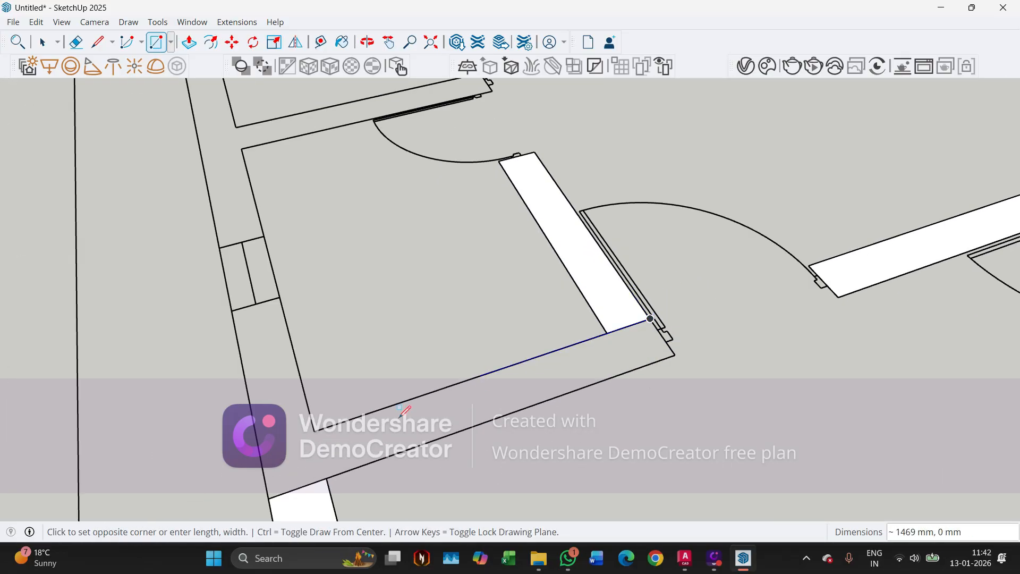
{"action": "left_click", "coordinate": [269, 498]}
Trace the small room's outer wall below its small window with a 300 x 1050 mm rectangle and the window opening with another
{"action": "left_click", "coordinate": [232, 310]}
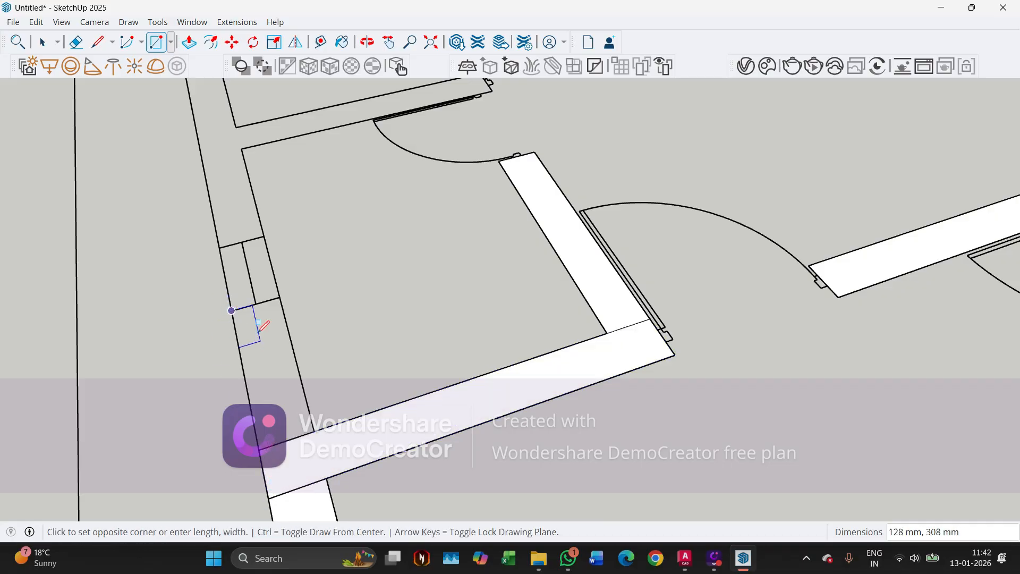
{"action": "left_click", "coordinate": [314, 420]}
{"action": "left_click", "coordinate": [219, 248]}
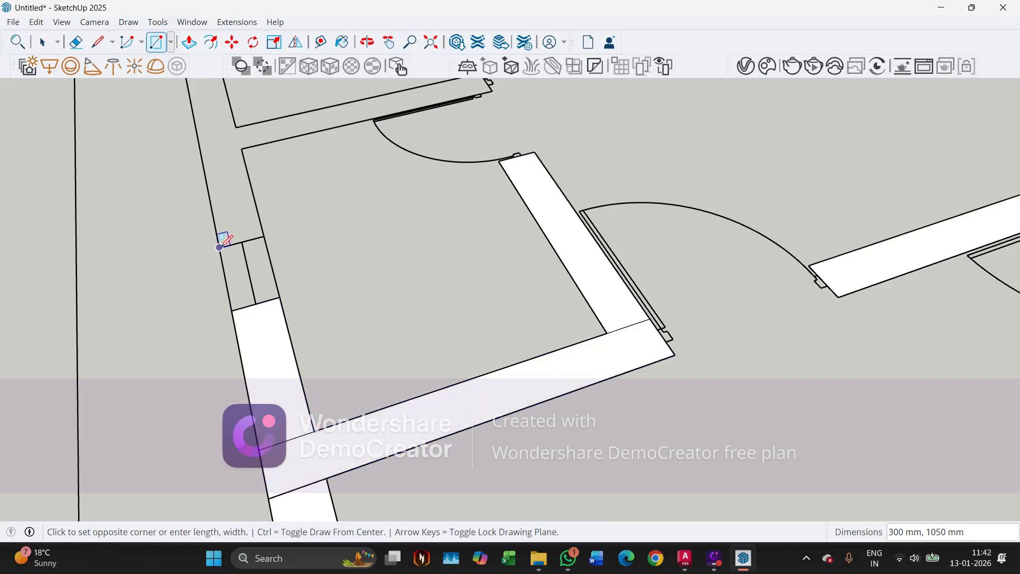
{"action": "left_click", "coordinate": [275, 277]}
Trace the left outer wall between the small window and the upper room's window with a 300 x 2700 mm rectangle
{"action": "scroll", "coordinate": [343, 435], "scroll_direction": "down", "scroll_amount": 2}
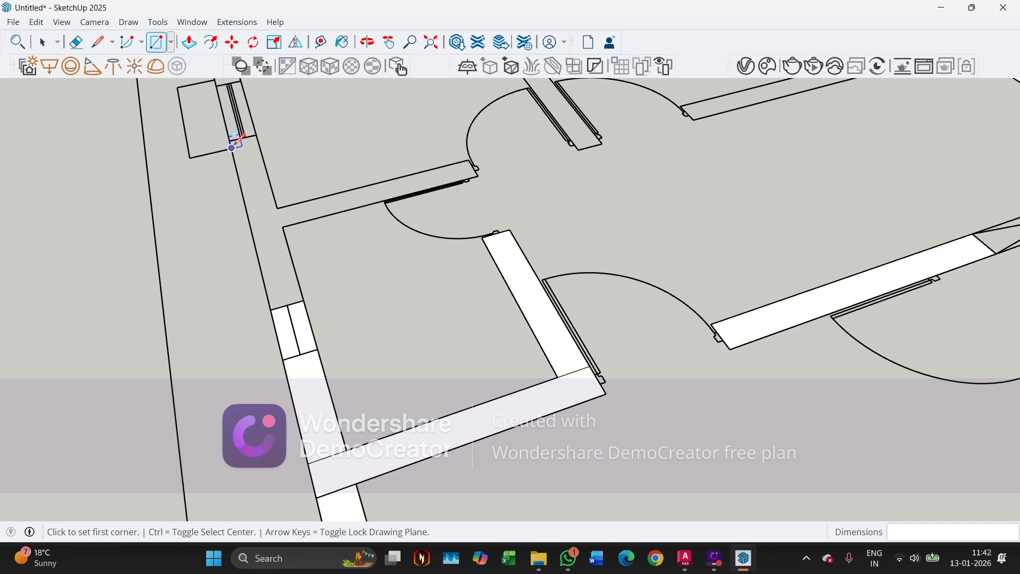
{"action": "left_click", "coordinate": [229, 141]}
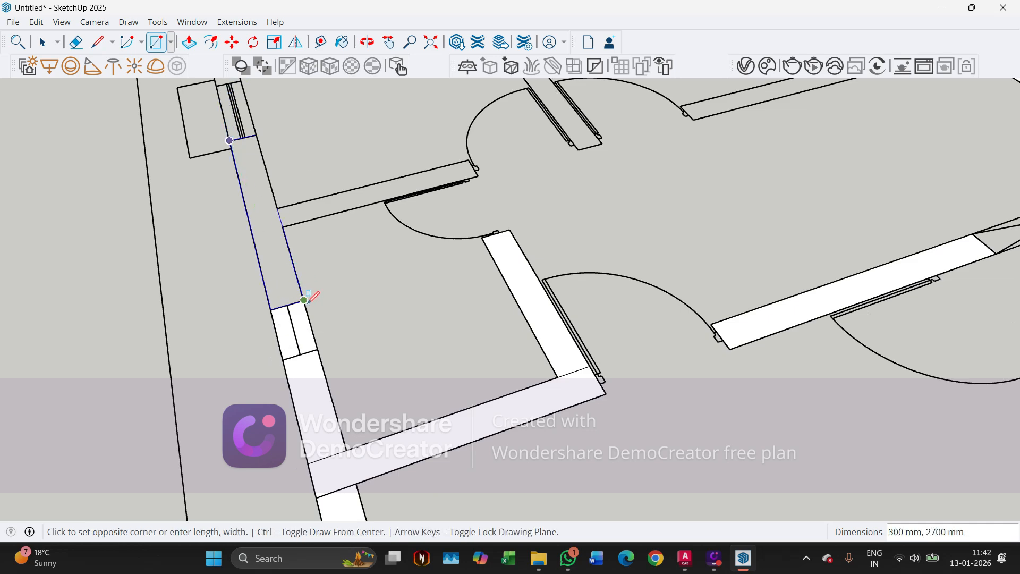
{"action": "left_click", "coordinate": [304, 299]}
Trace the left outer wall from the rear corner to the upper room's window with a rectangle
{"action": "scroll", "coordinate": [313, 303], "scroll_direction": "down", "scroll_amount": 4}
{"action": "scroll", "coordinate": [332, 217], "scroll_direction": "up", "scroll_amount": 5}
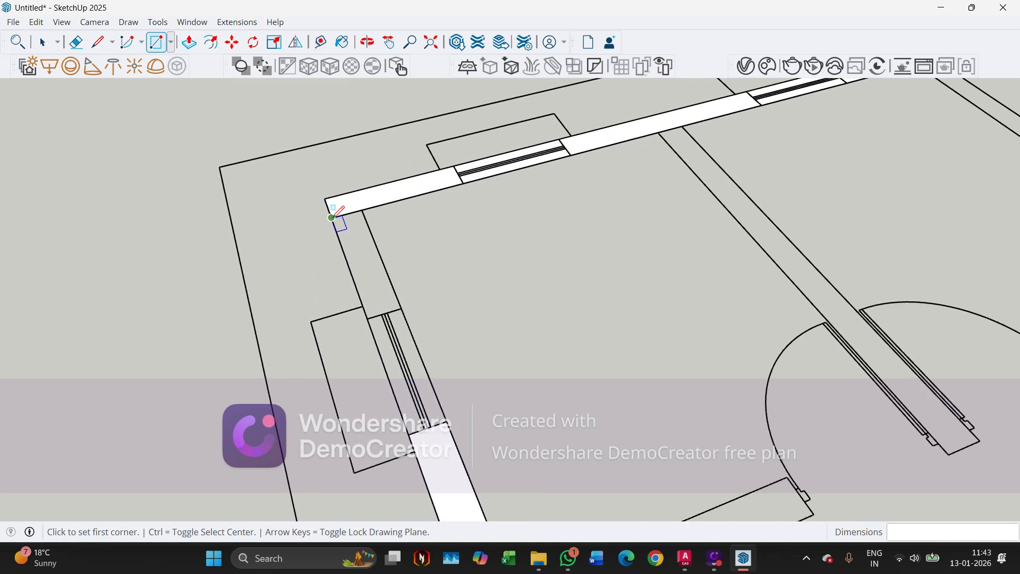
{"action": "scroll", "coordinate": [331, 217], "scroll_direction": "up", "scroll_amount": 2}
{"action": "left_click", "coordinate": [329, 220]}
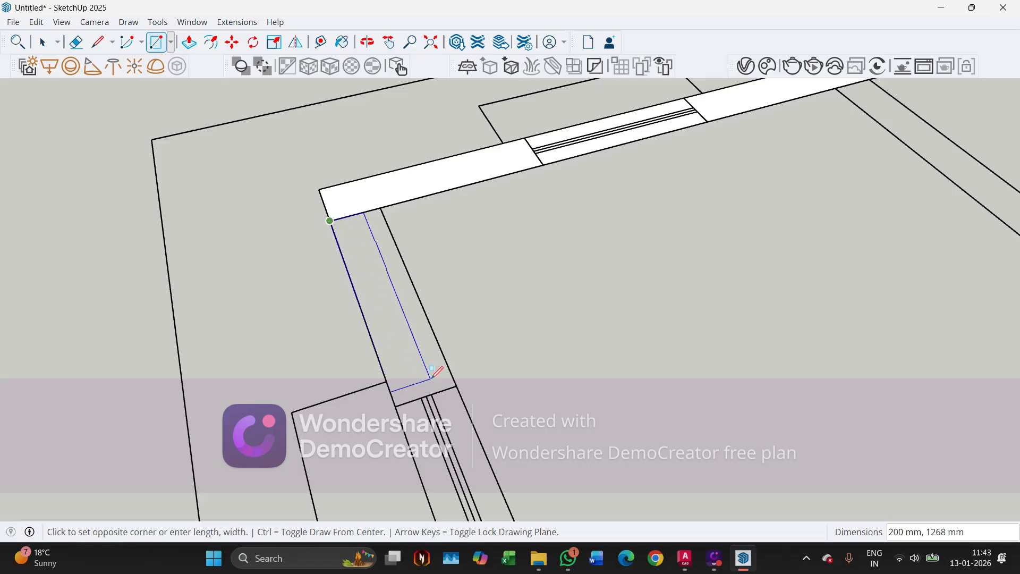
{"action": "left_click", "coordinate": [457, 384]}
Draw a rectangle over the upper room's window opening in the left outer wall
{"action": "scroll", "coordinate": [355, 321], "scroll_direction": "down", "scroll_amount": 1}
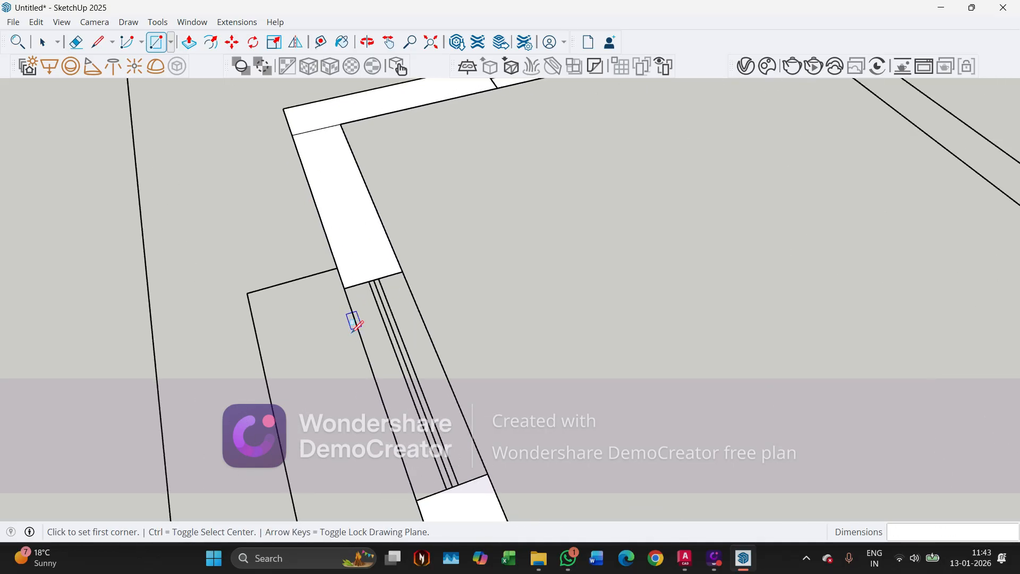
{"action": "left_click", "coordinate": [345, 288]}
{"action": "left_click", "coordinate": [487, 472]}
Delete the large face that fills the house interior inside the traced walls
{"action": "scroll", "coordinate": [487, 473], "scroll_direction": "down", "scroll_amount": 2}
{"action": "scroll", "coordinate": [39, 231], "scroll_direction": "down", "scroll_amount": 2}
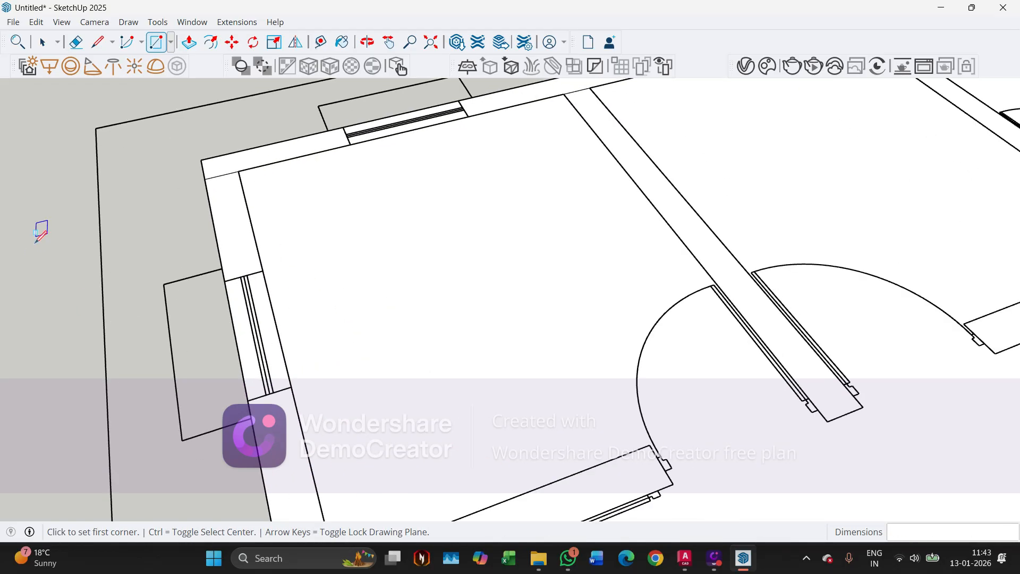
{"action": "key", "text": "space"}
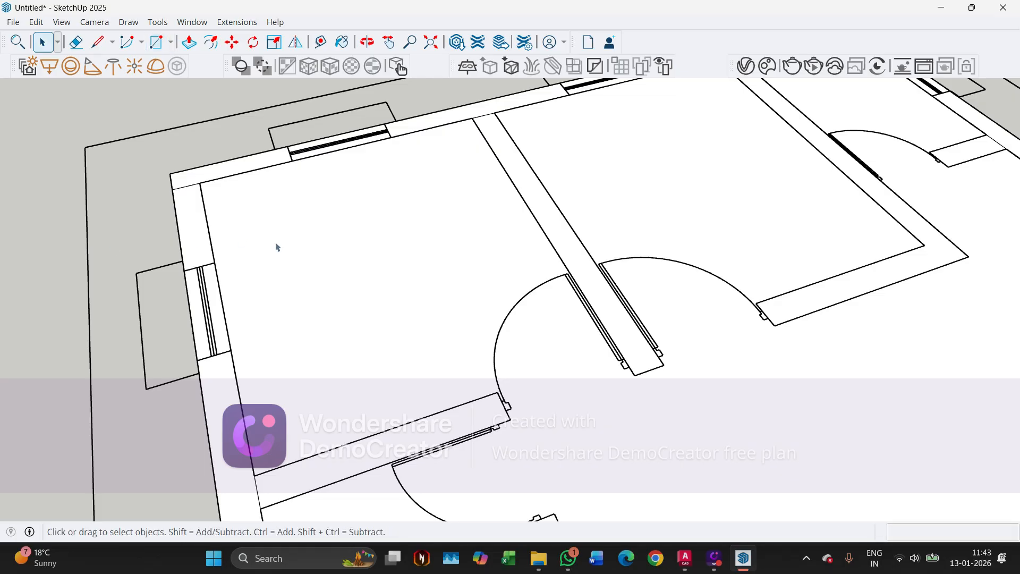
{"action": "left_click", "coordinate": [282, 249]}
{"action": "scroll", "coordinate": [284, 266], "scroll_direction": "down", "scroll_amount": 1}
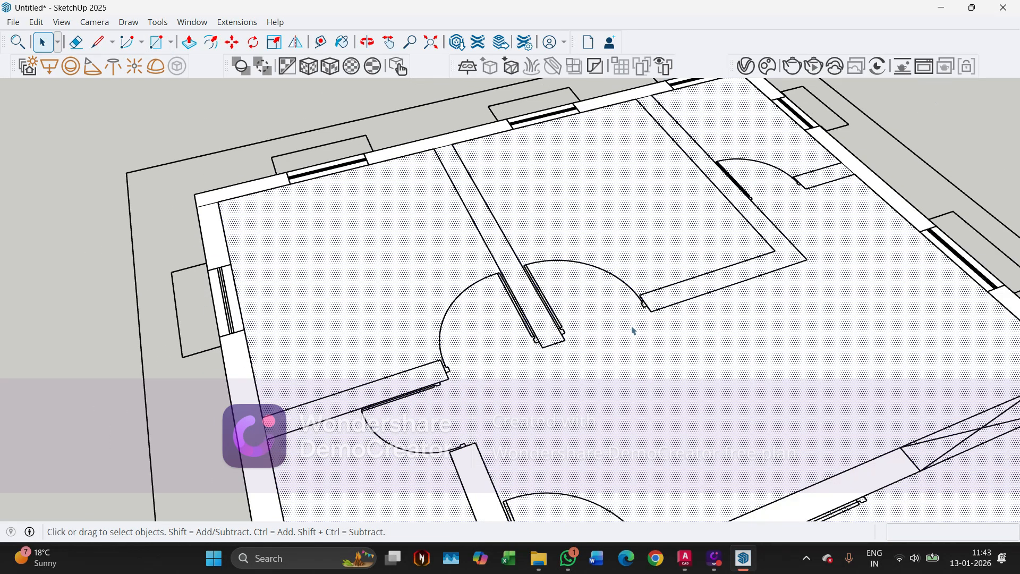
{"action": "key", "text": "Escape"}
{"action": "scroll", "coordinate": [633, 330], "scroll_direction": "down", "scroll_amount": 1}
{"action": "scroll", "coordinate": [585, 336], "scroll_direction": "down", "scroll_amount": 1}
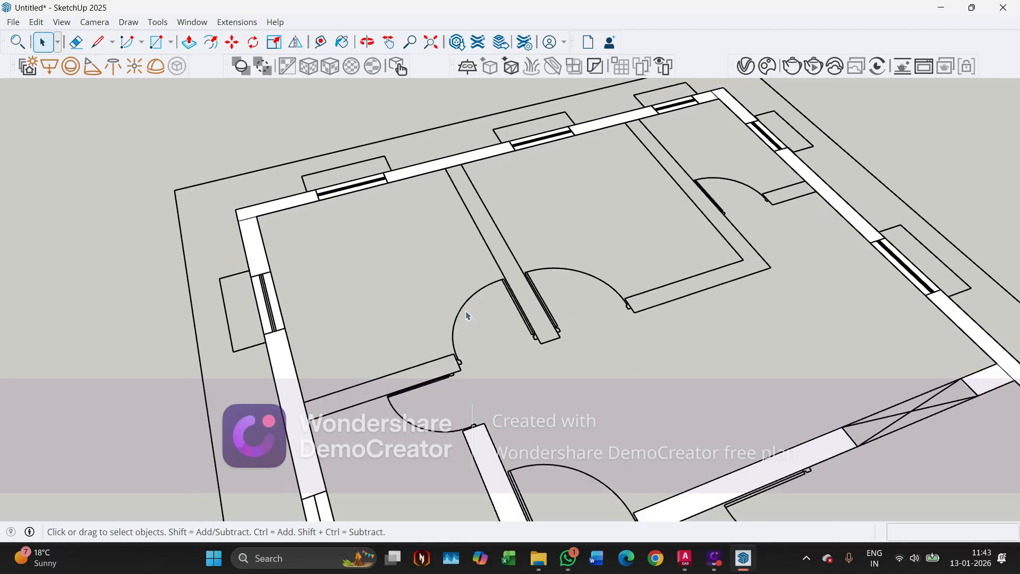
{"action": "scroll", "coordinate": [586, 335], "scroll_direction": "down", "scroll_amount": 1}
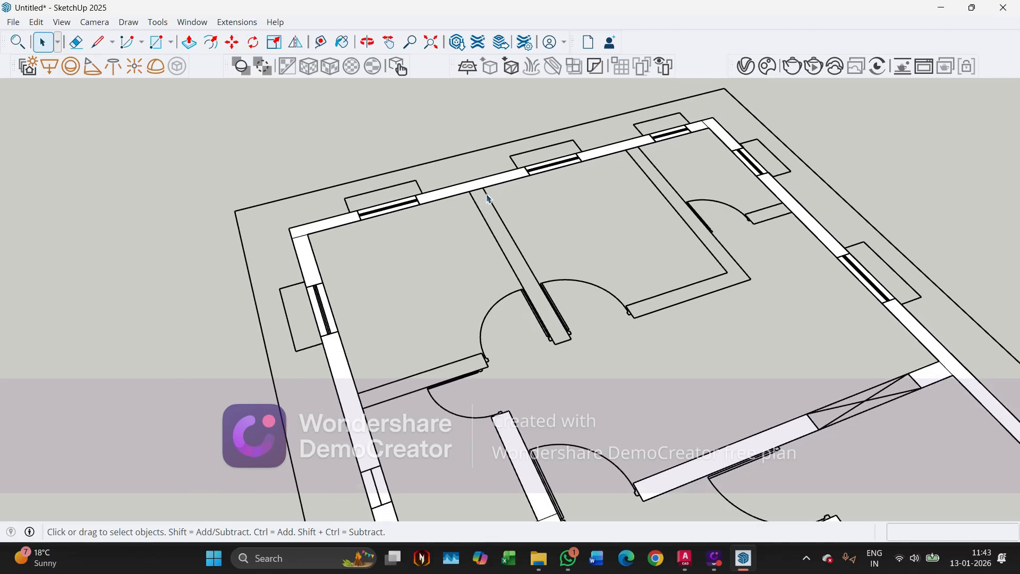
Trace the partition wall between the two rear rooms, from the rear wall to its free end, with a 4200 x 300 mm rectangle
{"action": "scroll", "coordinate": [558, 243], "scroll_direction": "down", "scroll_amount": 4}
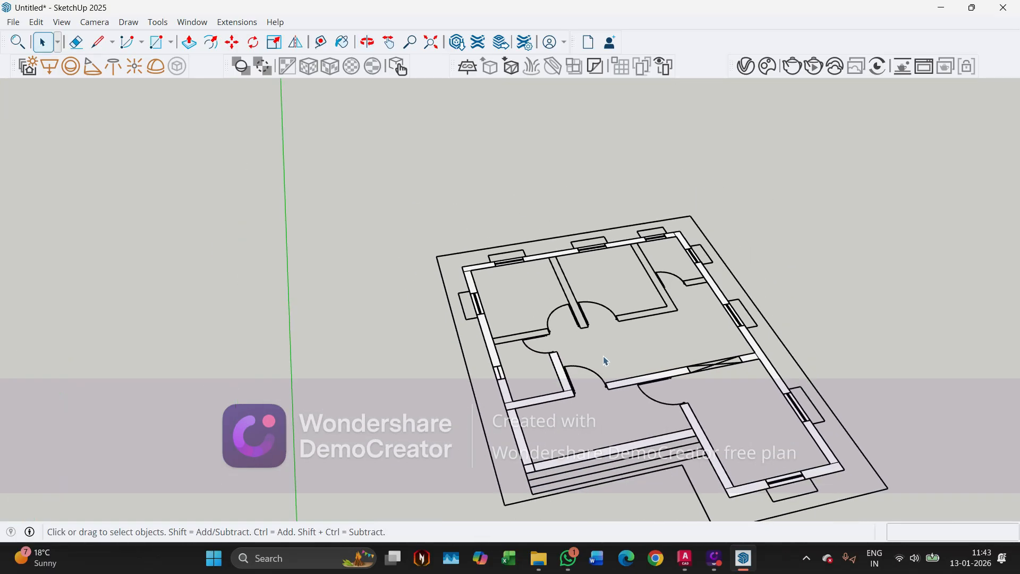
{"action": "middle_click_drag", "start_coordinate": [606, 361], "coordinate": [573, 287]}
{"action": "scroll", "coordinate": [576, 280], "scroll_direction": "up", "scroll_amount": 3}
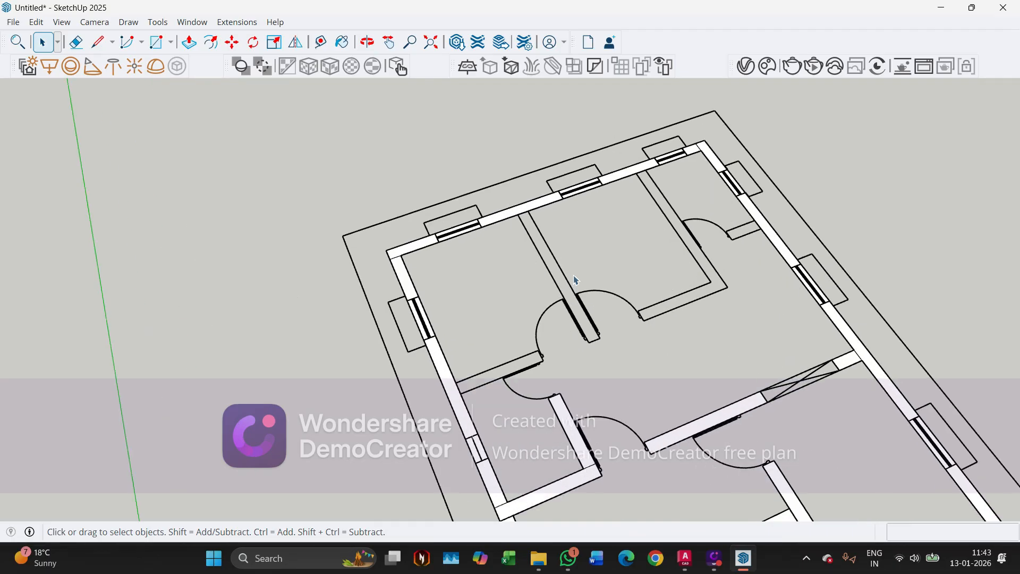
{"action": "scroll", "coordinate": [575, 280], "scroll_direction": "up", "scroll_amount": 1}
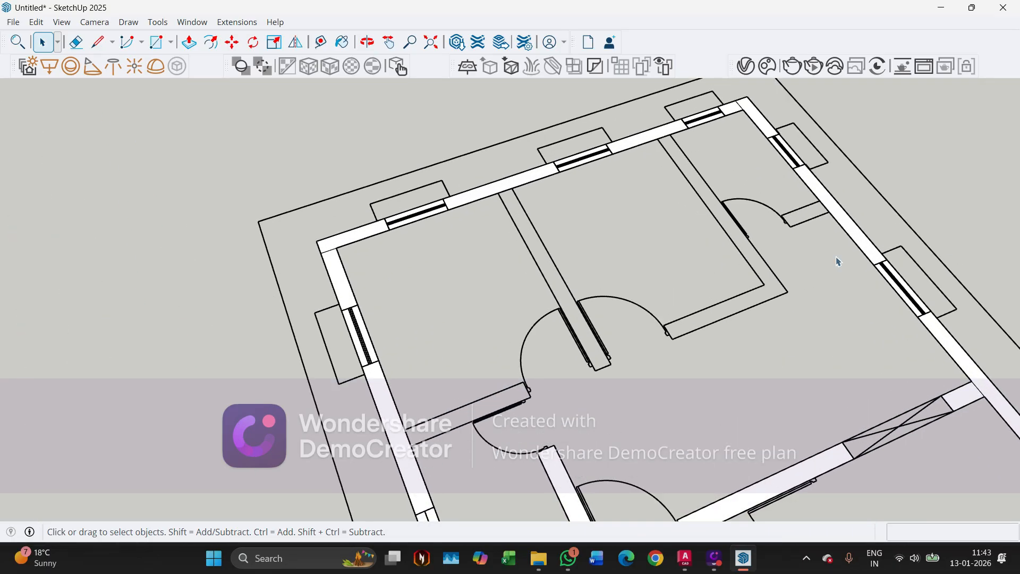
{"action": "key", "text": "r"}
{"action": "scroll", "coordinate": [513, 185], "scroll_direction": "up", "scroll_amount": 2}
{"action": "left_click", "coordinate": [515, 187]}
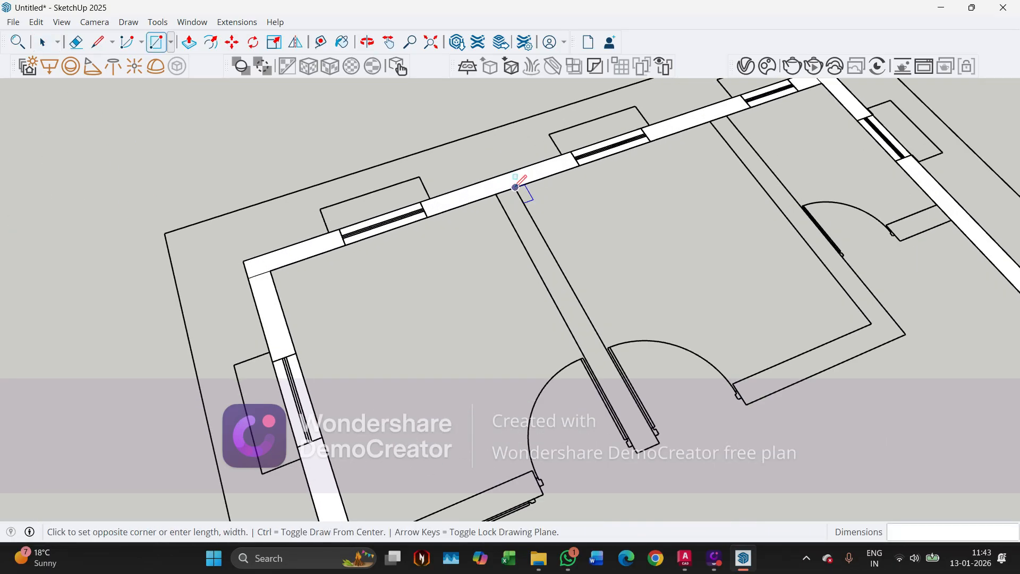
{"action": "scroll", "coordinate": [655, 460], "scroll_direction": "up", "scroll_amount": 2}
{"action": "left_click", "coordinate": [640, 449]}
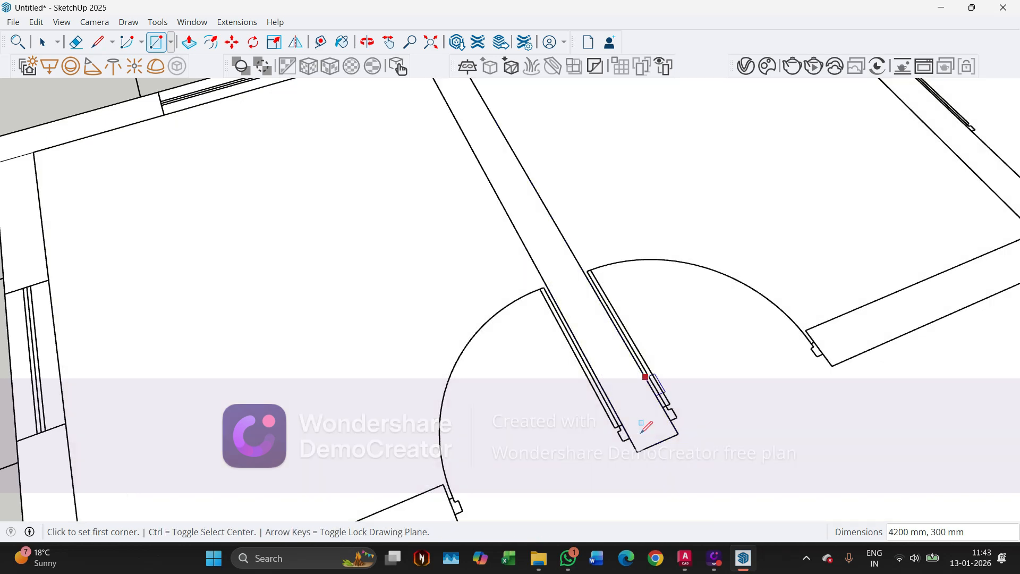
{"action": "scroll", "coordinate": [664, 372], "scroll_direction": "down", "scroll_amount": 3}
{"action": "scroll", "coordinate": [574, 406], "scroll_direction": "up", "scroll_amount": 3}
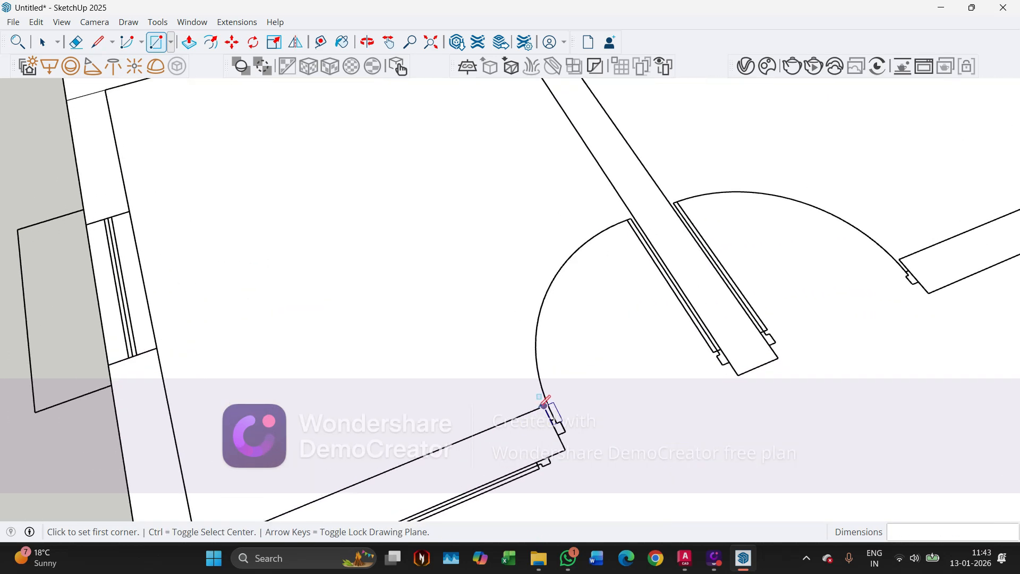
Trace the partition wall in front of the left rear room, from its free door end to the left outer wall, with a 2100 x 300 mm rectangle
{"action": "left_click", "coordinate": [545, 405]}
{"action": "scroll", "coordinate": [547, 419], "scroll_direction": "down", "scroll_amount": 3}
{"action": "scroll", "coordinate": [340, 492], "scroll_direction": "up", "scroll_amount": 2}
{"action": "left_click", "coordinate": [345, 483]}
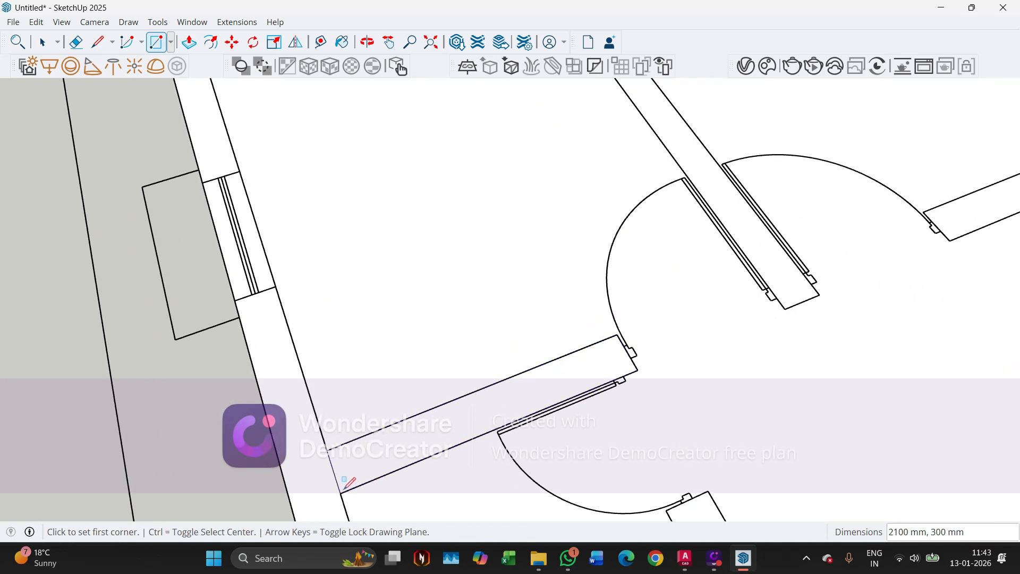
Delete the large face filling the house interior after tracing the left rear room's front partition
{"action": "key", "text": "space"}
{"action": "left_click", "coordinate": [362, 355]}
{"action": "key", "text": "Delete"}
Trace the front partition of the middle rear room, from the door opening to its outer corner, with a rectangle
{"action": "scroll", "coordinate": [374, 299], "scroll_direction": "down", "scroll_amount": 3}
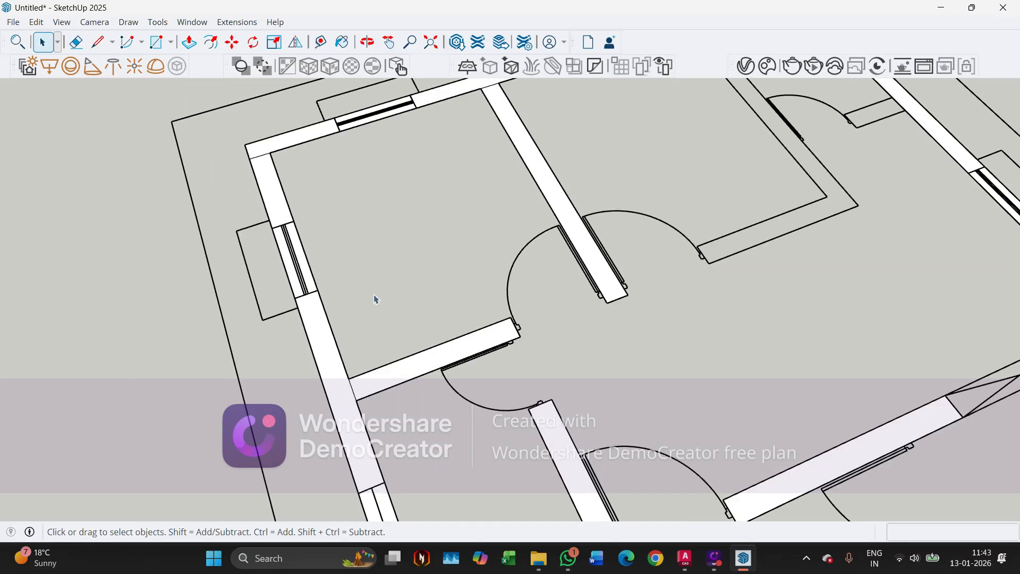
{"action": "scroll", "coordinate": [374, 299], "scroll_direction": "down", "scroll_amount": 3}
{"action": "scroll", "coordinate": [606, 293], "scroll_direction": "up", "scroll_amount": 2}
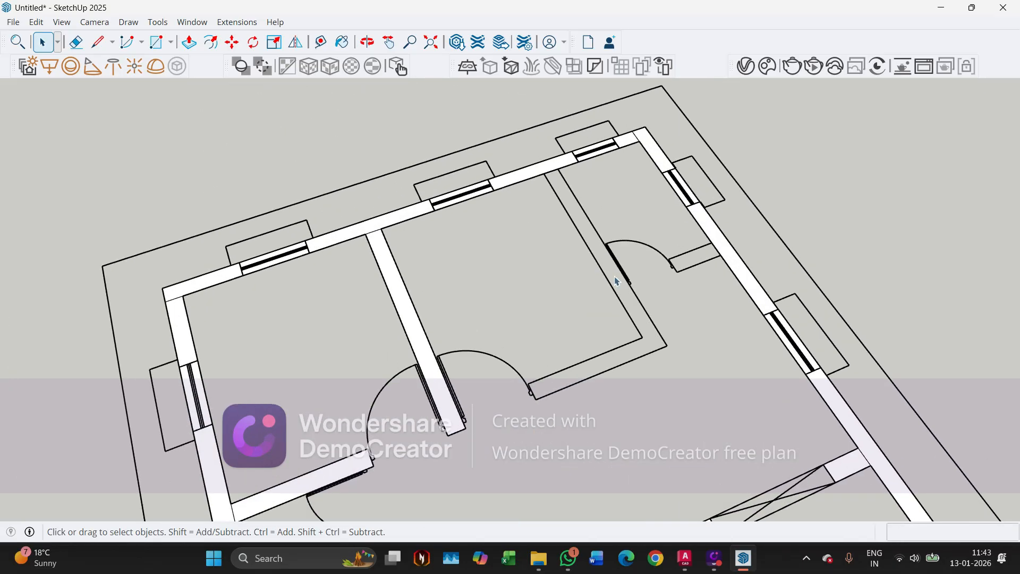
{"action": "key", "text": "r"}
{"action": "scroll", "coordinate": [514, 364], "scroll_direction": "up", "scroll_amount": 3}
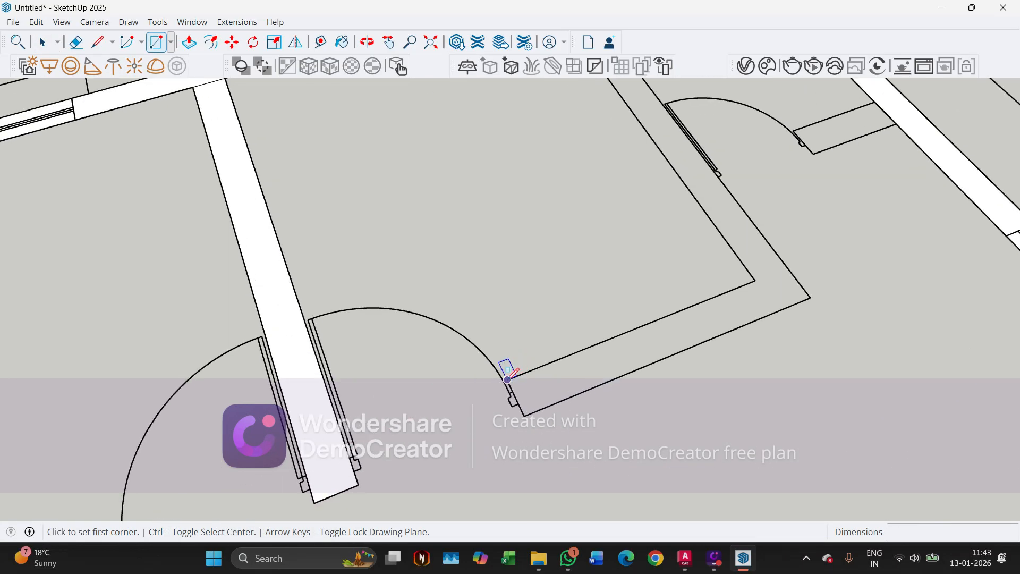
{"action": "left_click", "coordinate": [508, 379]}
{"action": "left_click", "coordinate": [821, 282]}
{"action": "scroll", "coordinate": [843, 431], "scroll_direction": "down", "scroll_amount": 3}
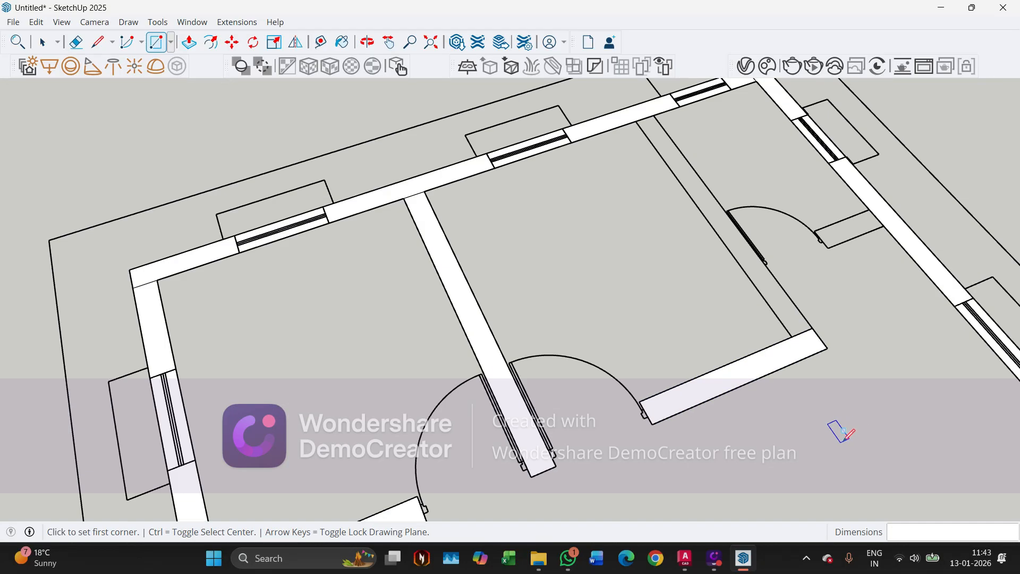
Trace the partition between the middle rear room and the right corner room, from the rear wall to the front partition, with a 300 x 3900 mm rectangle
{"action": "scroll", "coordinate": [686, 88], "scroll_direction": "up", "scroll_amount": 1}
{"action": "left_click", "coordinate": [647, 121]}
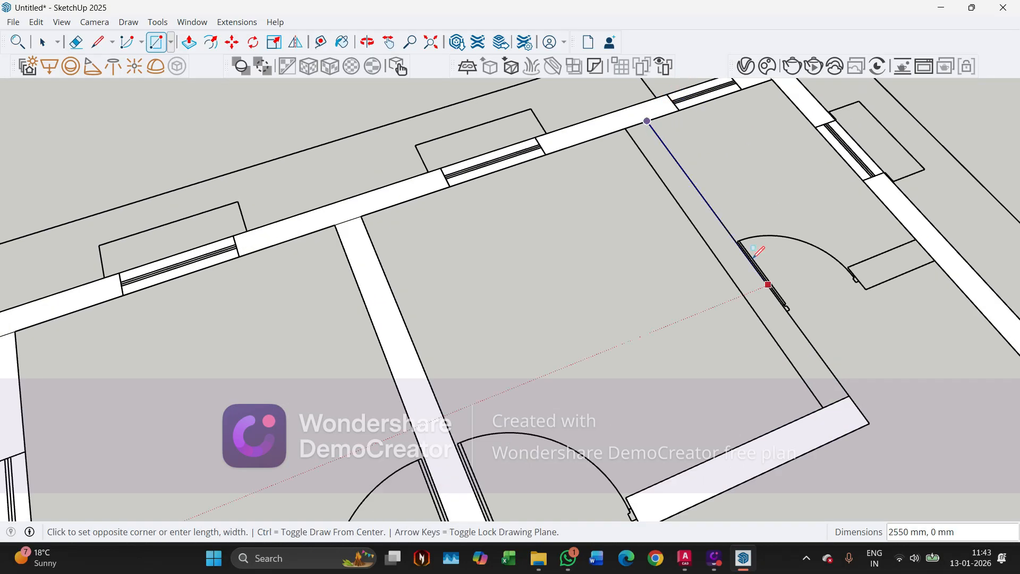
{"action": "left_click", "coordinate": [822, 403]}
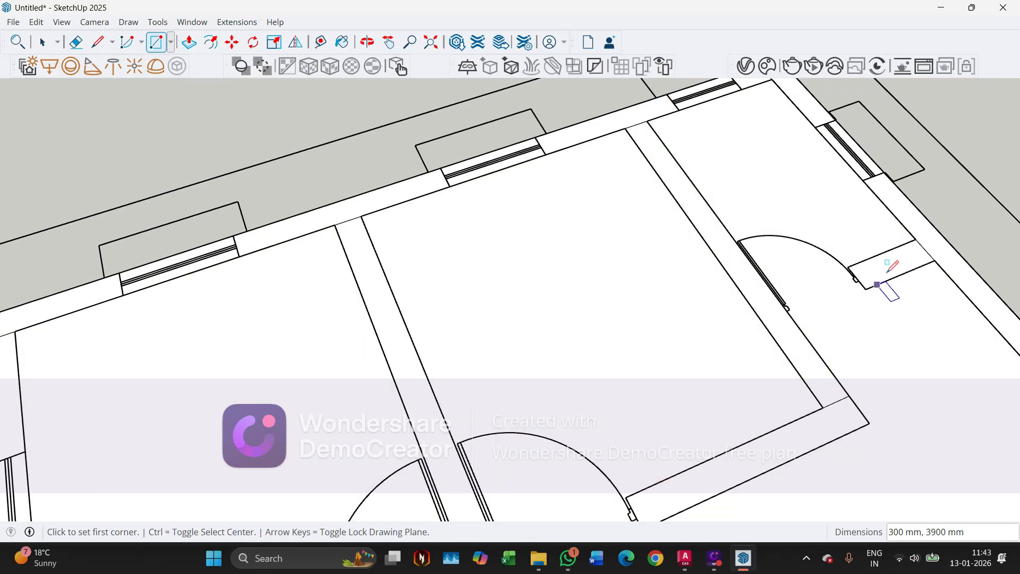
Delete the face that fills the rooms between the traced walls
{"action": "key", "text": "space"}
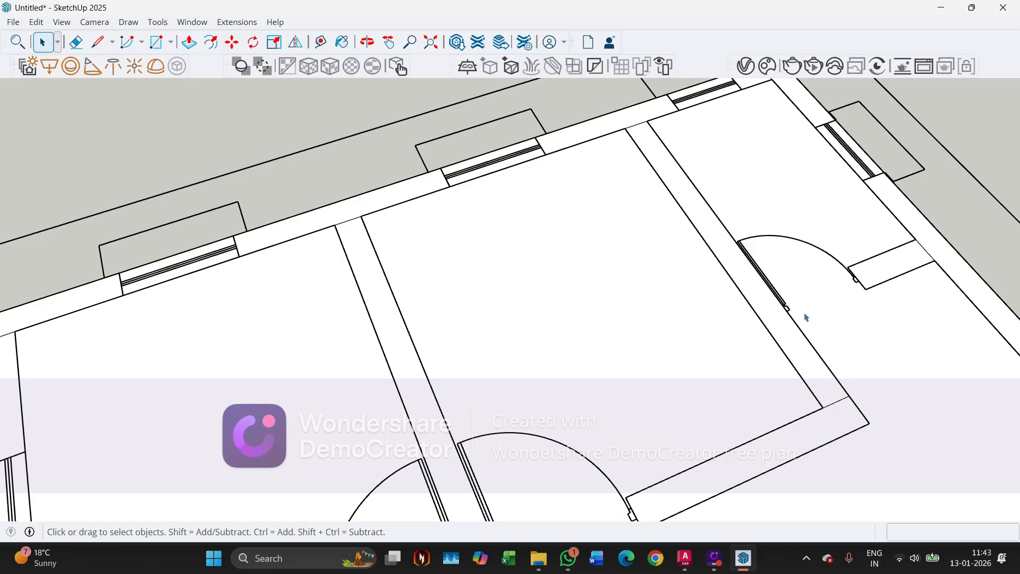
{"action": "triple_click", "coordinate": [832, 322]}
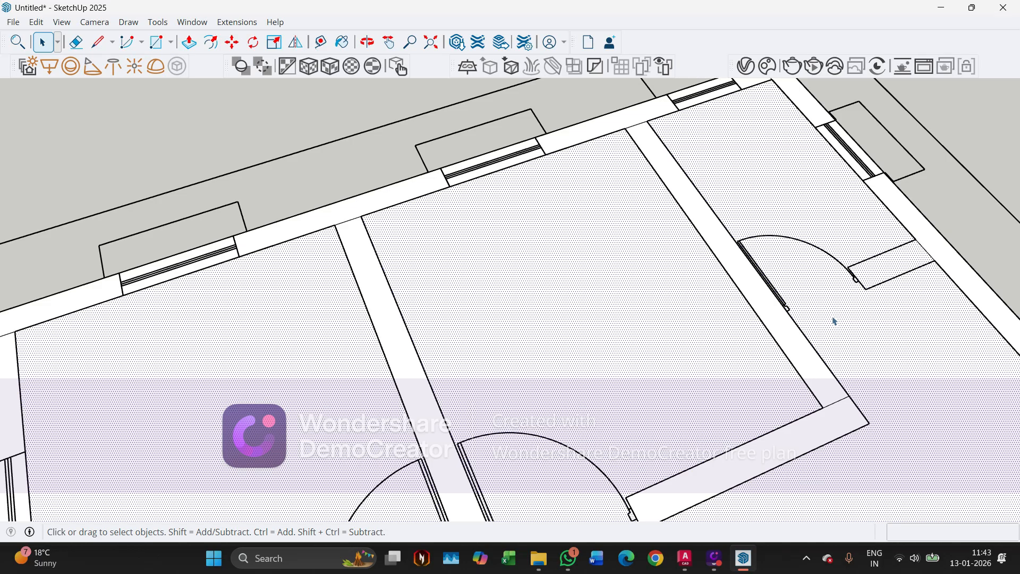
{"action": "key", "text": "Escape"}
Trace the short partition beside the right corner room's door, starting at the right outer wall, with a 900 x 300 mm rectangle
{"action": "scroll", "coordinate": [893, 247], "scroll_direction": "up", "scroll_amount": 3}
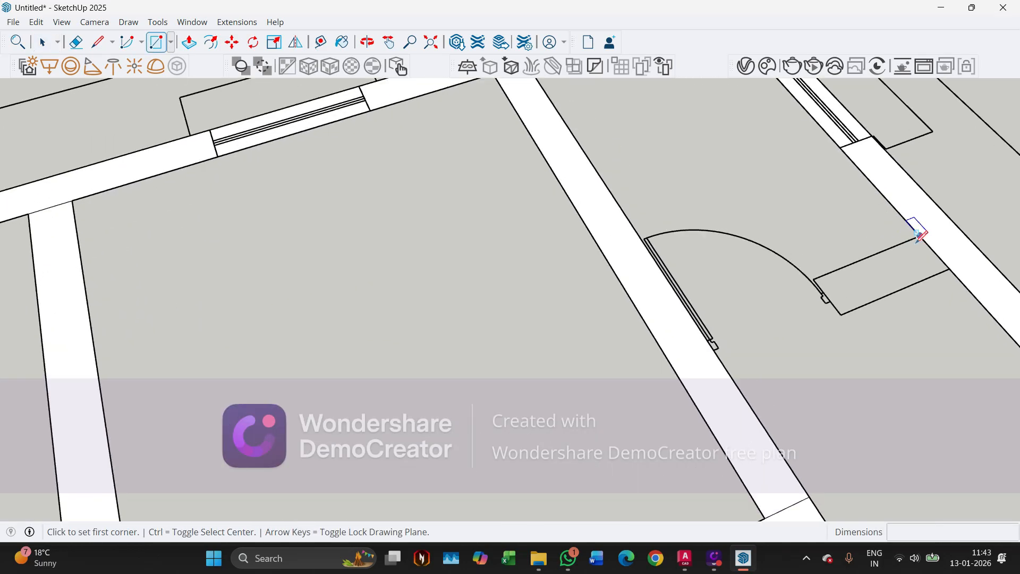
{"action": "left_click", "coordinate": [921, 234]}
{"action": "left_click", "coordinate": [822, 332]}
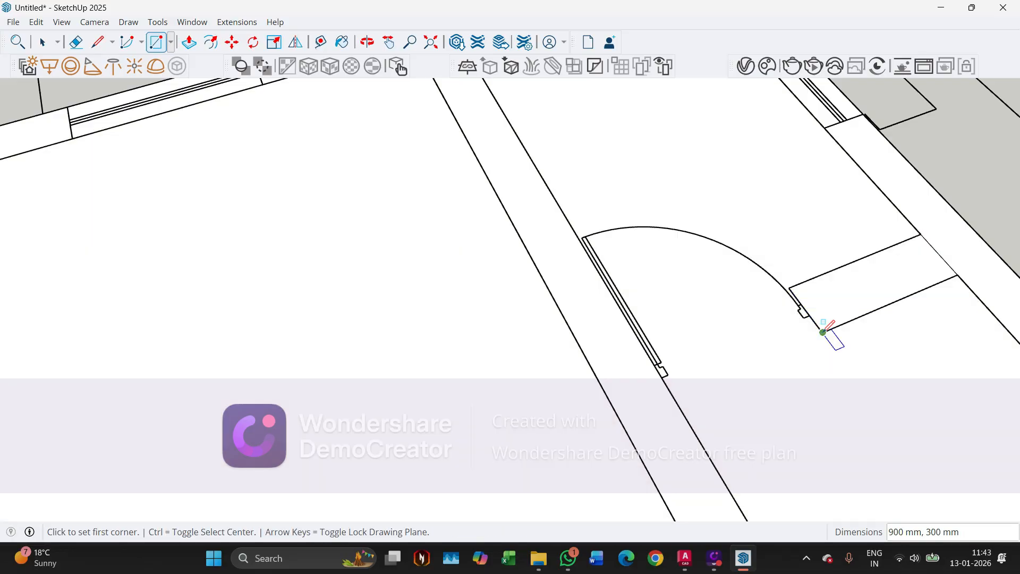
Delete the interior face again, leaving only the wall faces of the plan
{"action": "key", "text": "space"}
{"action": "left_click", "coordinate": [791, 382]}
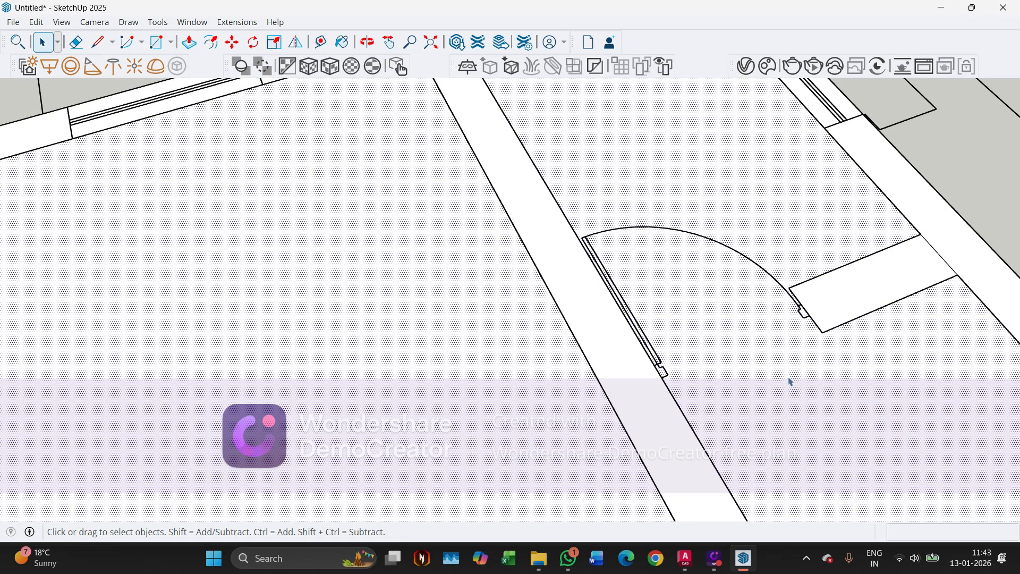
{"action": "scroll", "coordinate": [657, 340], "scroll_direction": "down", "scroll_amount": 10}
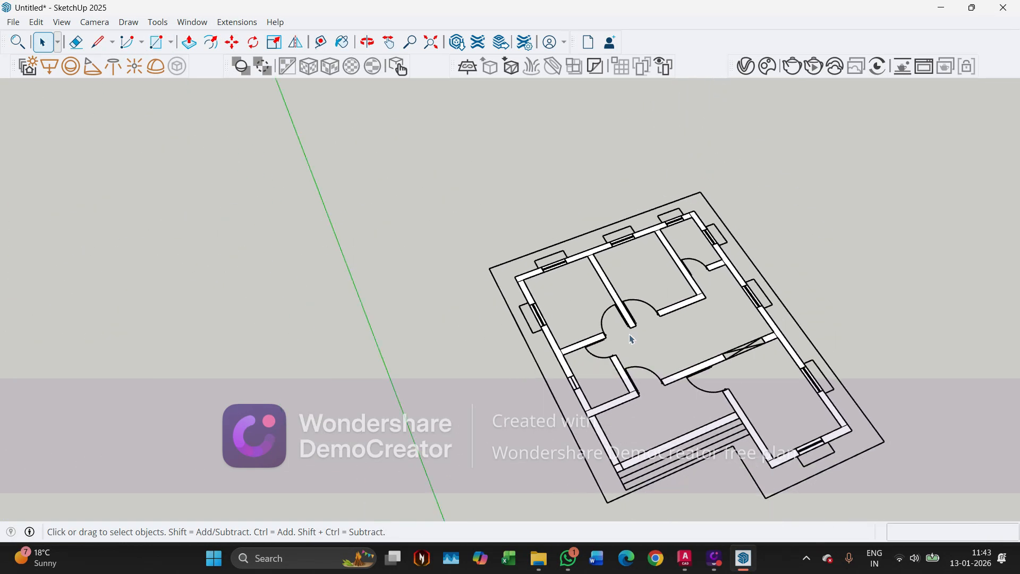
{"action": "middle_click_drag", "start_coordinate": [632, 339], "coordinate": [622, 419]}
{"action": "scroll", "coordinate": [622, 420], "scroll_direction": "up", "scroll_amount": 6}
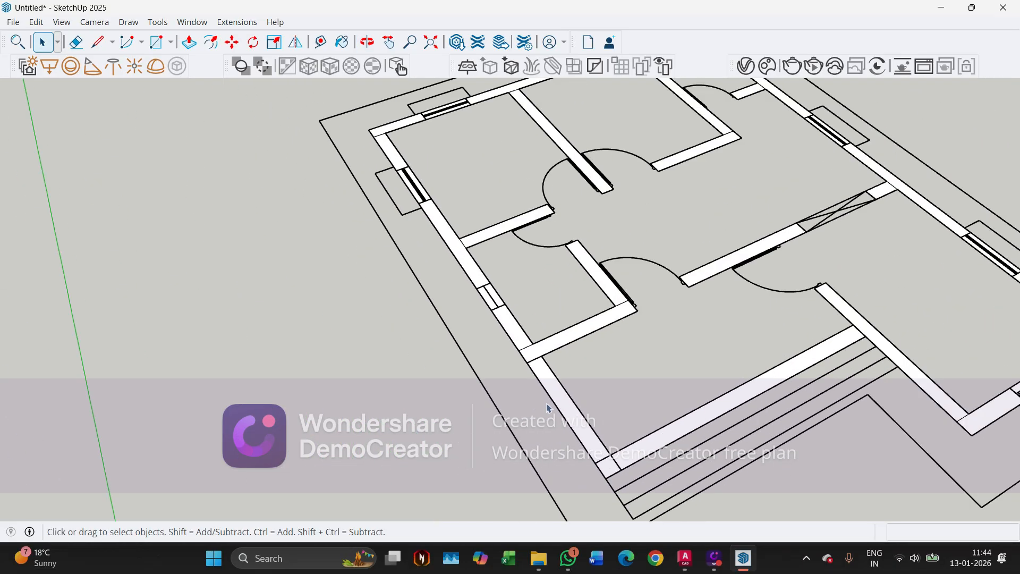
{"action": "scroll", "coordinate": [502, 393], "scroll_direction": "down", "scroll_amount": 3}
{"action": "key", "text": "p"}
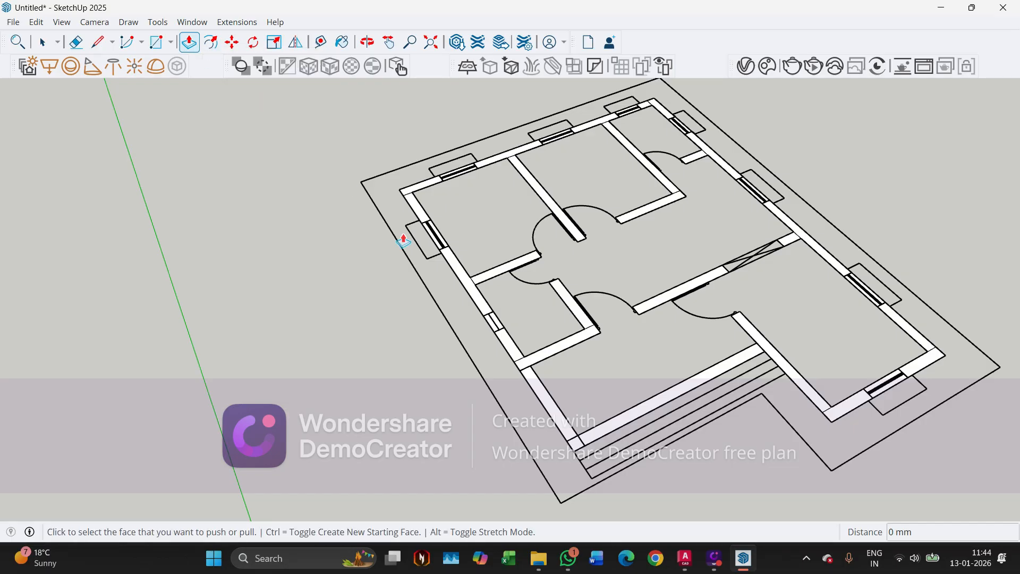
{"action": "scroll", "coordinate": [586, 413], "scroll_direction": "up", "scroll_amount": 2}
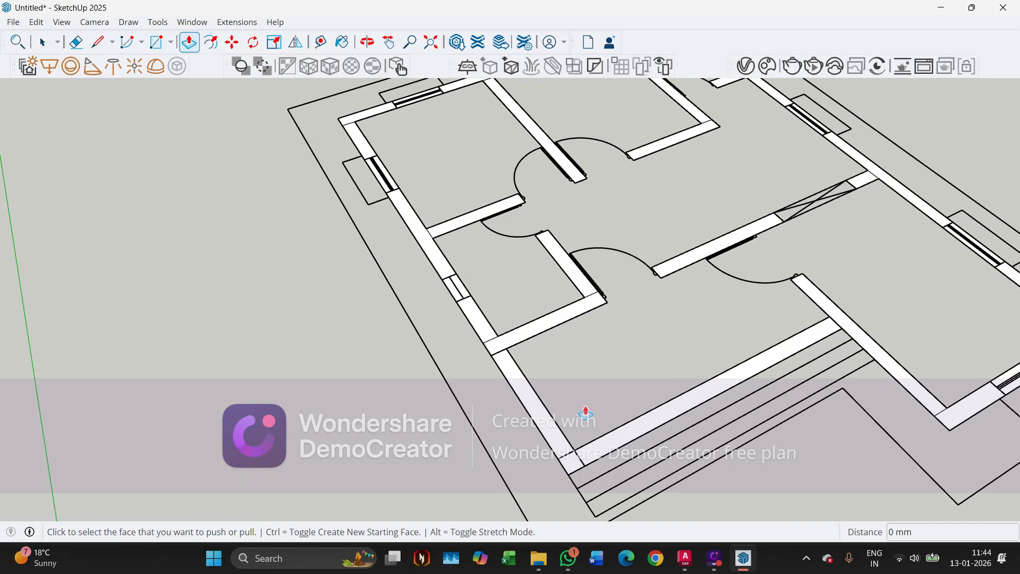
{"action": "left_click", "coordinate": [557, 433]}
{"action": "middle_click_drag", "start_coordinate": [546, 365], "coordinate": [547, 266]}
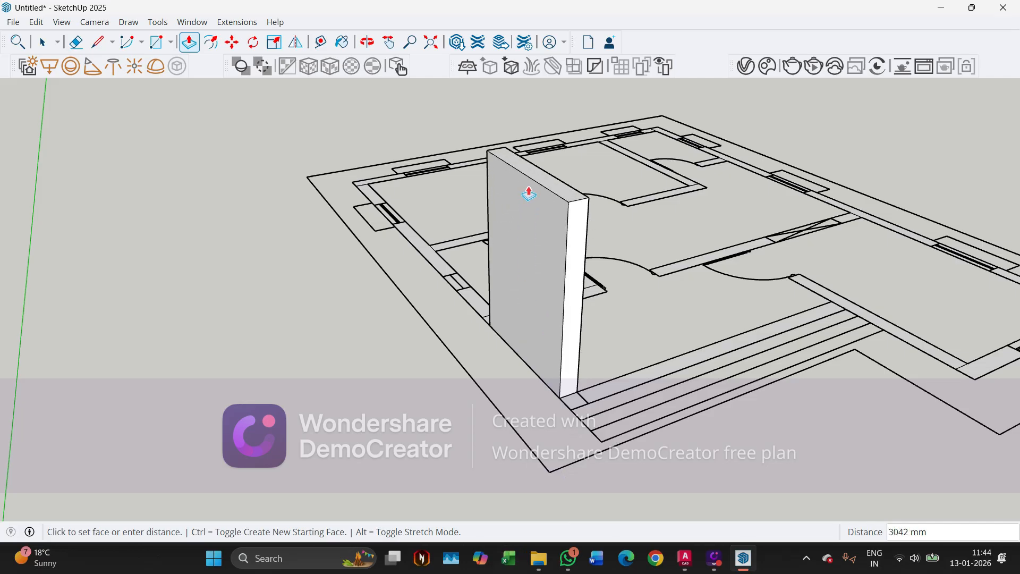
{"action": "key", "text": "Escape"}
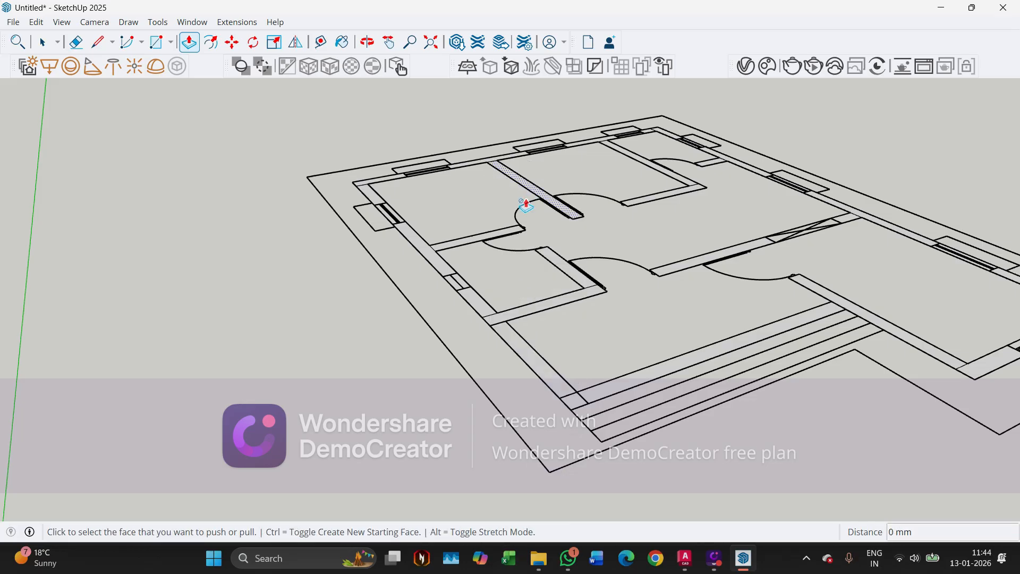
Try to pull the front section of the left outer wall up 3 mm, inspect its thickness, and undo it
{"action": "left_click", "coordinate": [525, 363]}
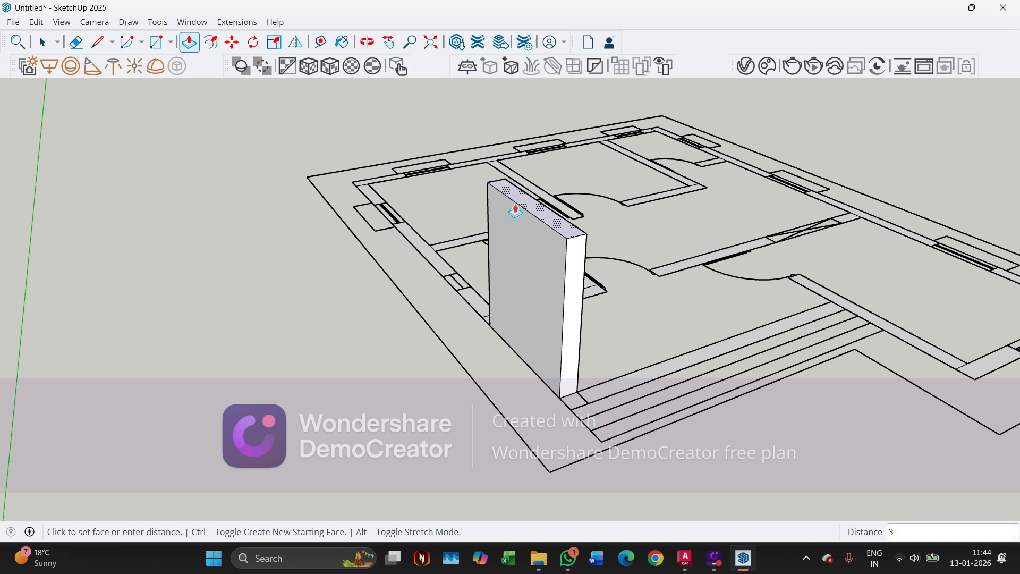
{"action": "key", "text": "Return"}
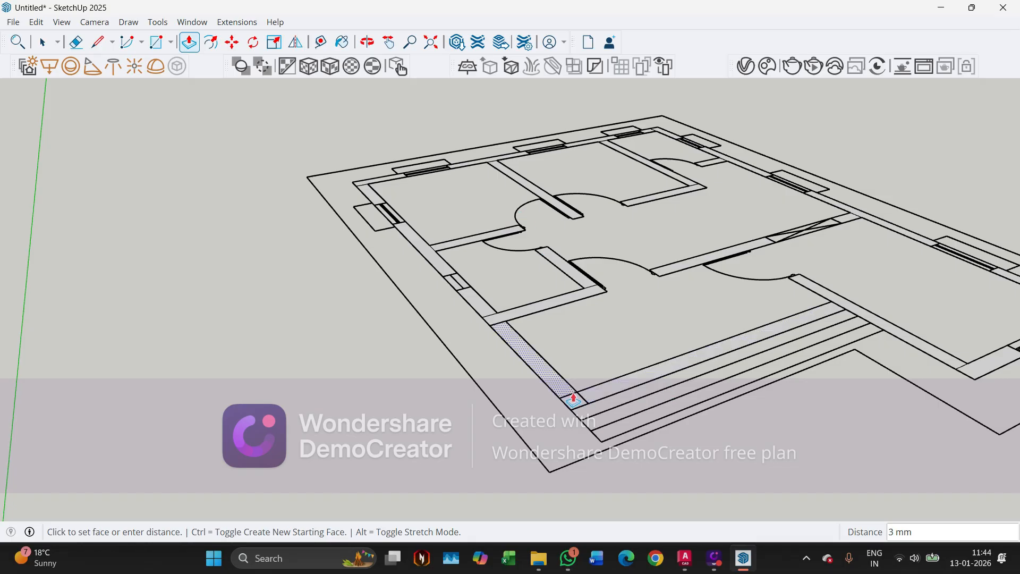
{"action": "scroll", "coordinate": [577, 393], "scroll_direction": "up", "scroll_amount": 5}
{"action": "scroll", "coordinate": [574, 392], "scroll_direction": "up", "scroll_amount": 8}
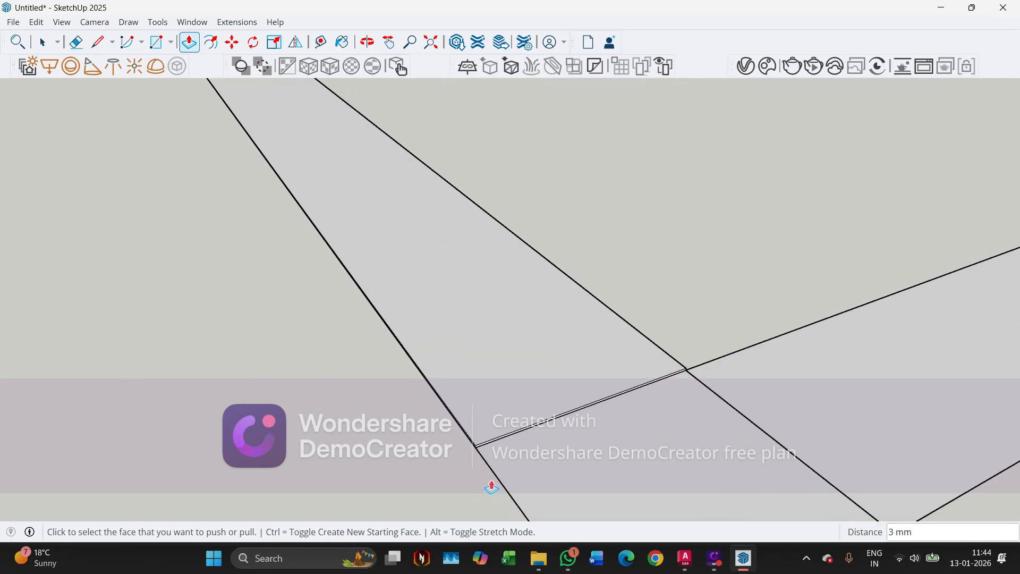
{"action": "middle_click_drag", "start_coordinate": [427, 463], "coordinate": [370, 386]}
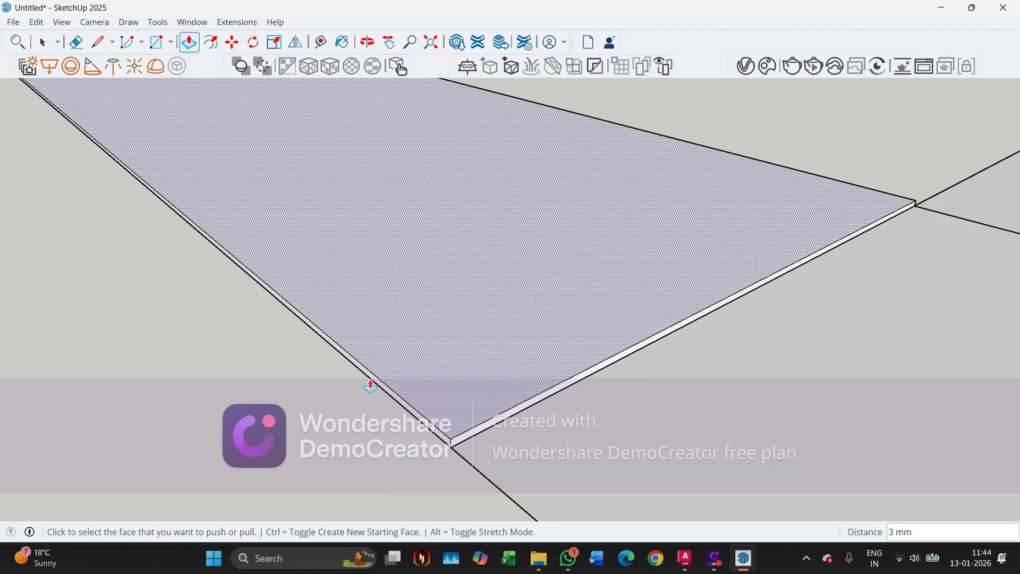
{"action": "key", "text": "ctrl+z"}
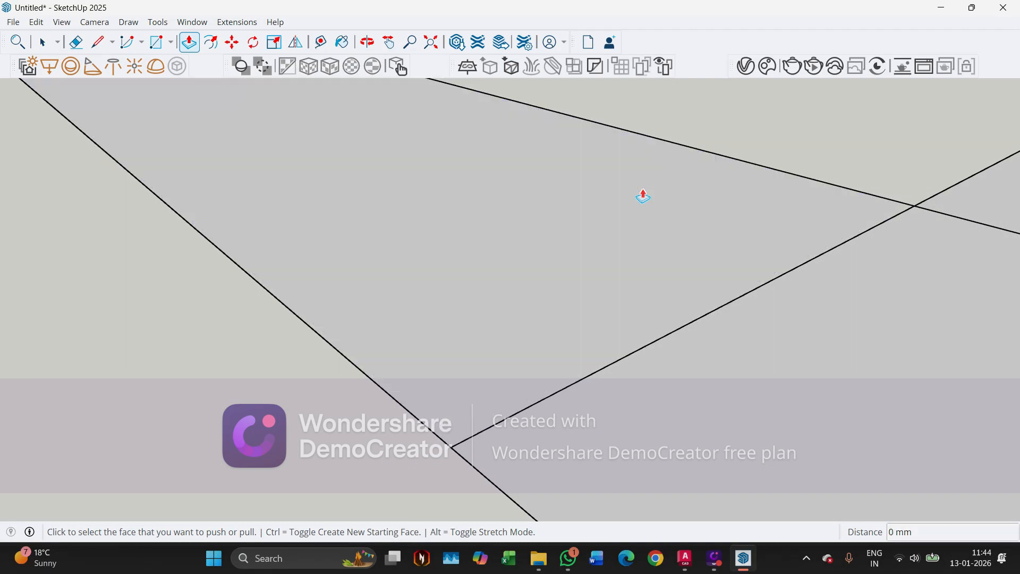
{"action": "scroll", "coordinate": [550, 414], "scroll_direction": "down", "scroll_amount": 2}
{"action": "middle_click_drag", "start_coordinate": [542, 433], "coordinate": [547, 408]}
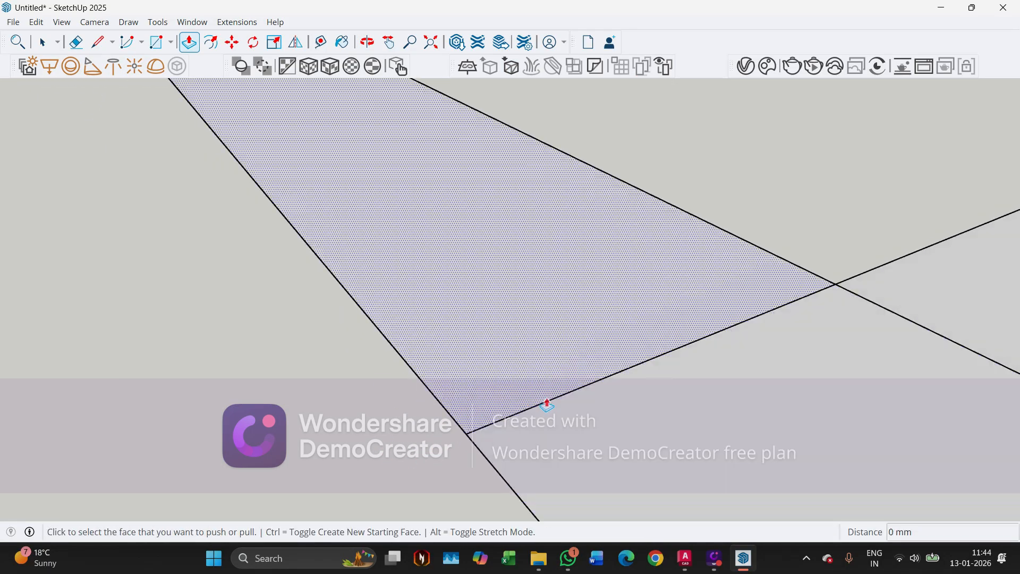
{"action": "scroll", "coordinate": [563, 410], "scroll_direction": "down", "scroll_amount": 4}
{"action": "scroll", "coordinate": [574, 412], "scroll_direction": "down", "scroll_amount": 3}
{"action": "middle_click_drag", "start_coordinate": [659, 325], "coordinate": [588, 413]}
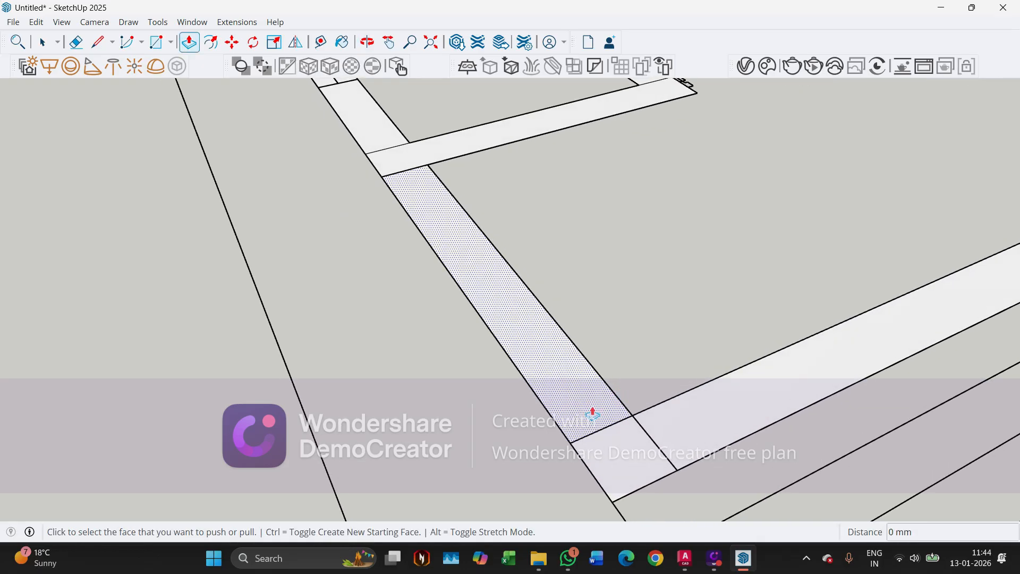
{"action": "left_click", "coordinate": [588, 413]}
{"action": "scroll", "coordinate": [605, 392], "scroll_direction": "down", "scroll_amount": 3}
{"action": "key", "text": "Escape"}
{"action": "scroll", "coordinate": [630, 391], "scroll_direction": "down", "scroll_amount": 5}
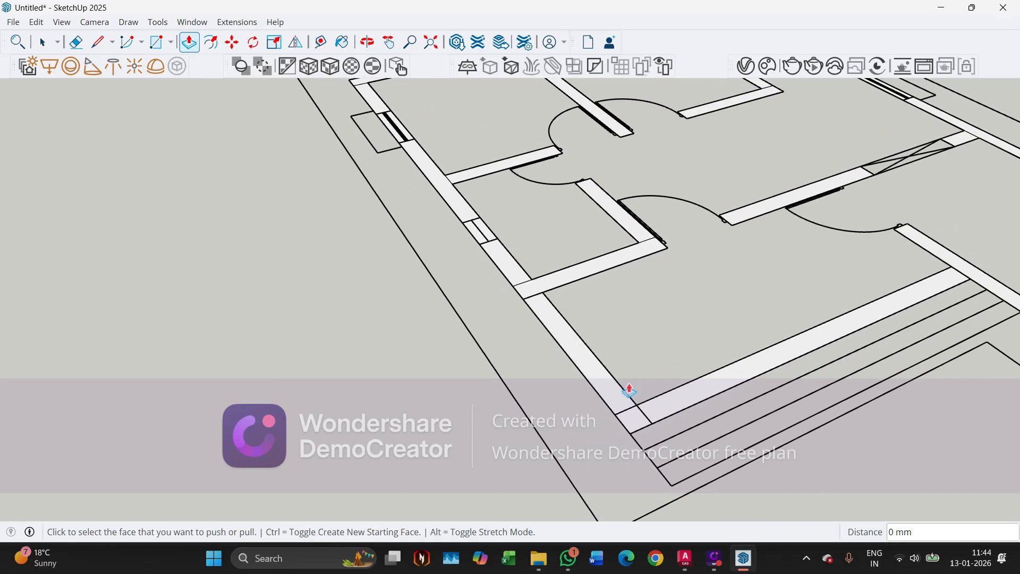
Pull the small left room's front partition and the adjoining left outer wall section up to the small window by 3000 mm each
{"action": "left_click", "coordinate": [593, 275]}
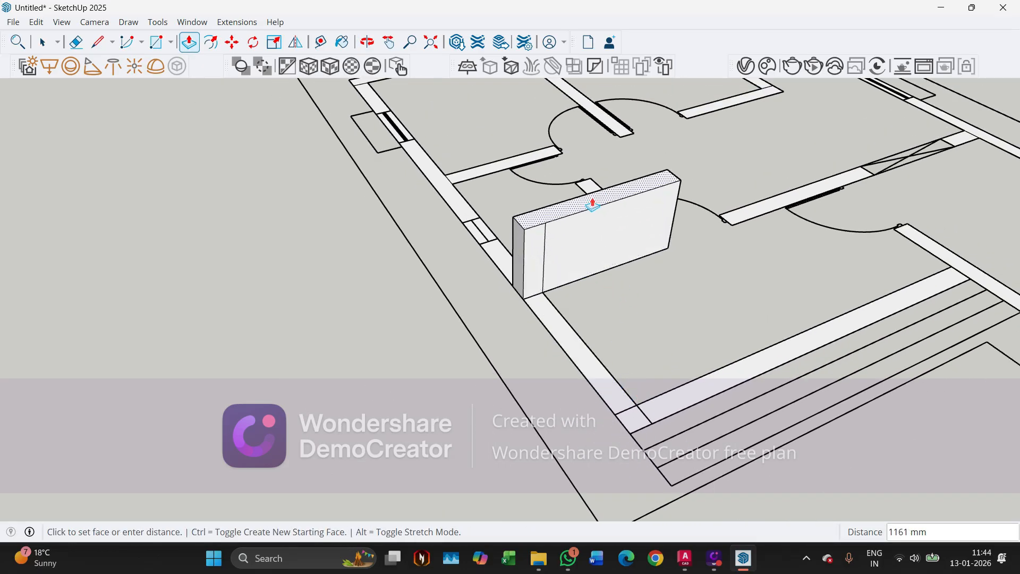
{"action": "key", "text": "Return"}
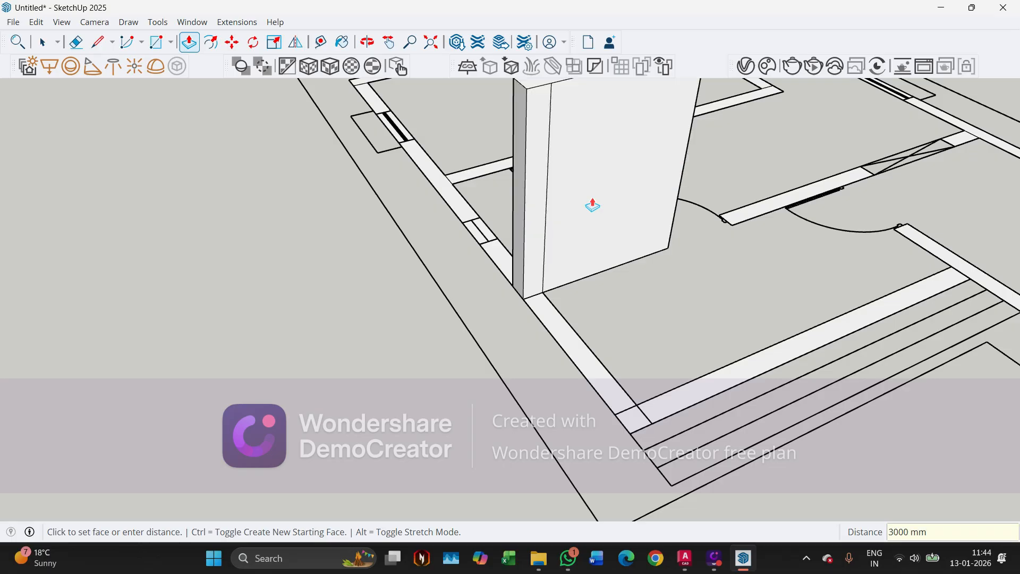
{"action": "scroll", "coordinate": [540, 357], "scroll_direction": "down", "scroll_amount": 4}
{"action": "middle_click_drag", "start_coordinate": [540, 358], "coordinate": [677, 365]}
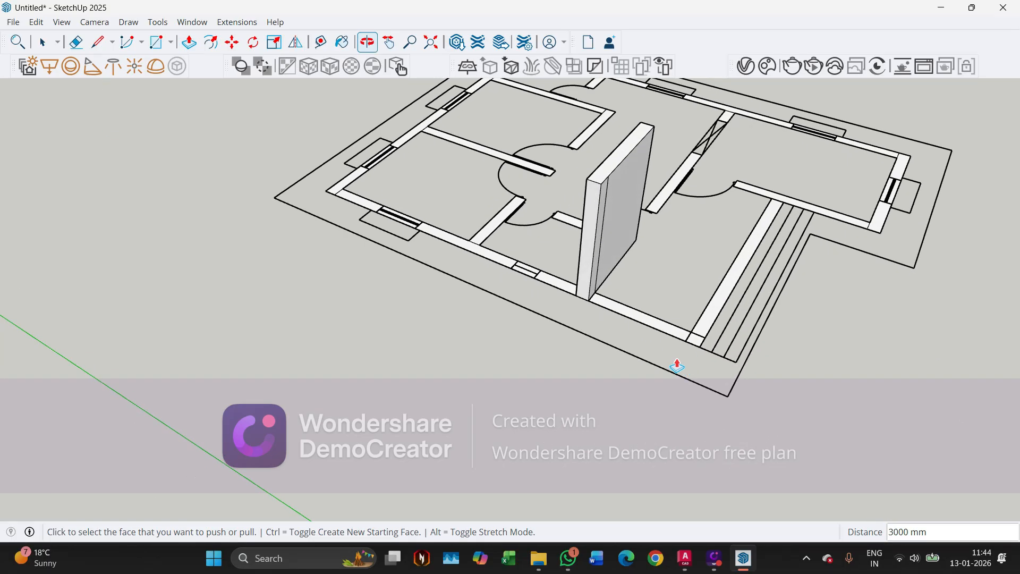
{"action": "left_click", "coordinate": [562, 292]}
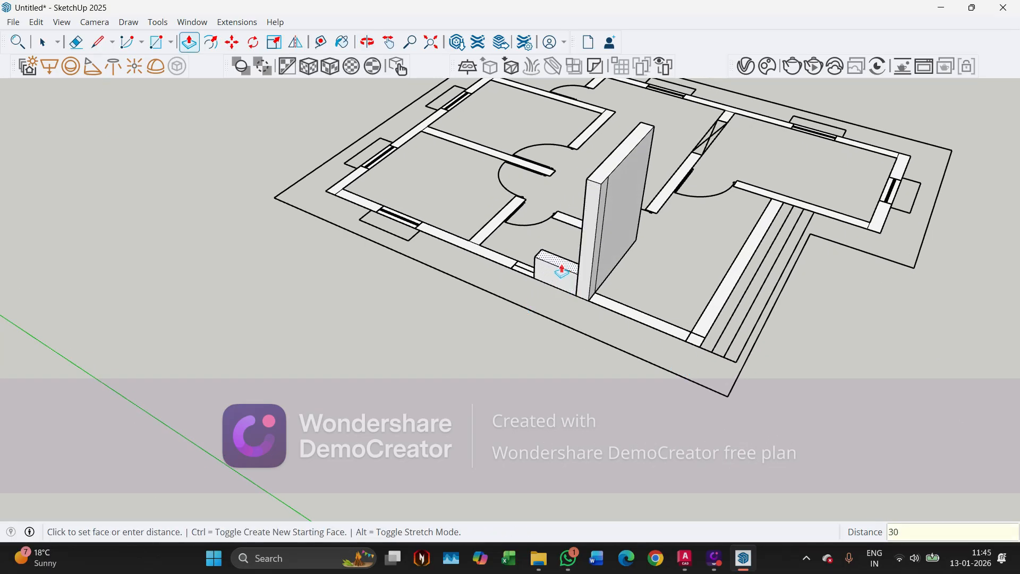
{"action": "key", "text": "Return"}
Pull the left outer wall section between its two windows up to the top of the neighbouring raised wall
{"action": "middle_click_drag", "start_coordinate": [547, 269], "coordinate": [468, 259]}
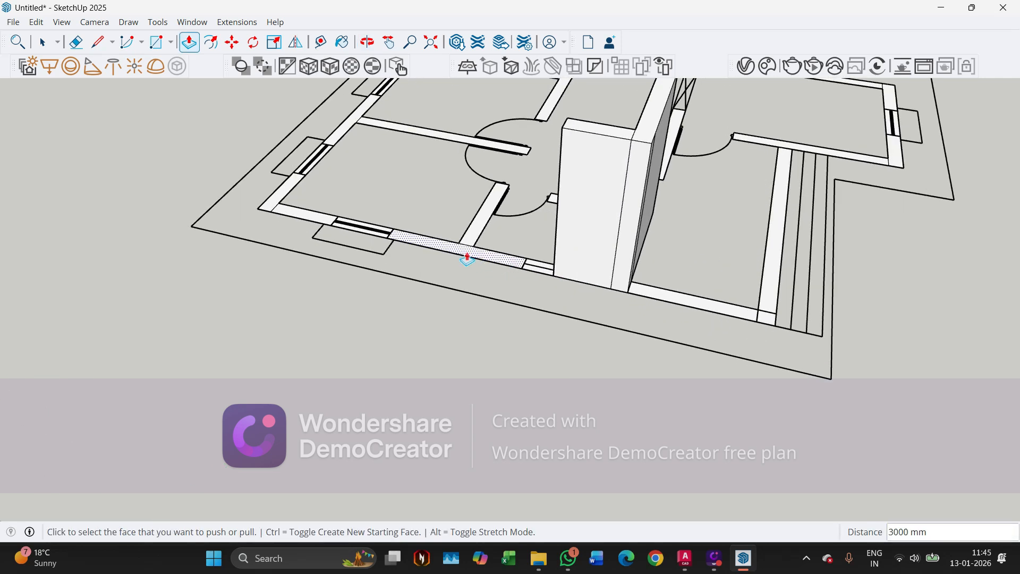
{"action": "left_click", "coordinate": [467, 258]}
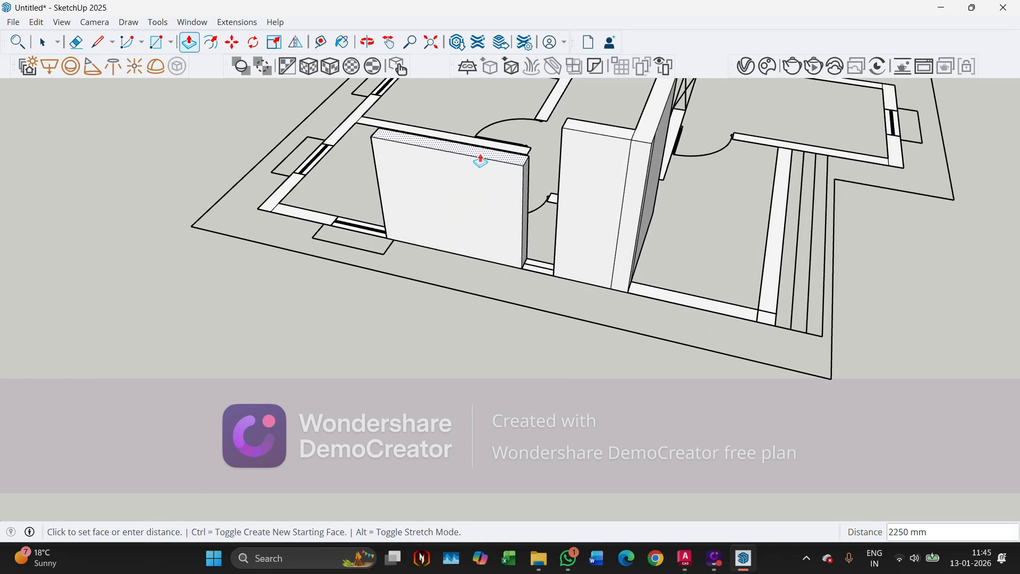
{"action": "left_click", "coordinate": [604, 140]}
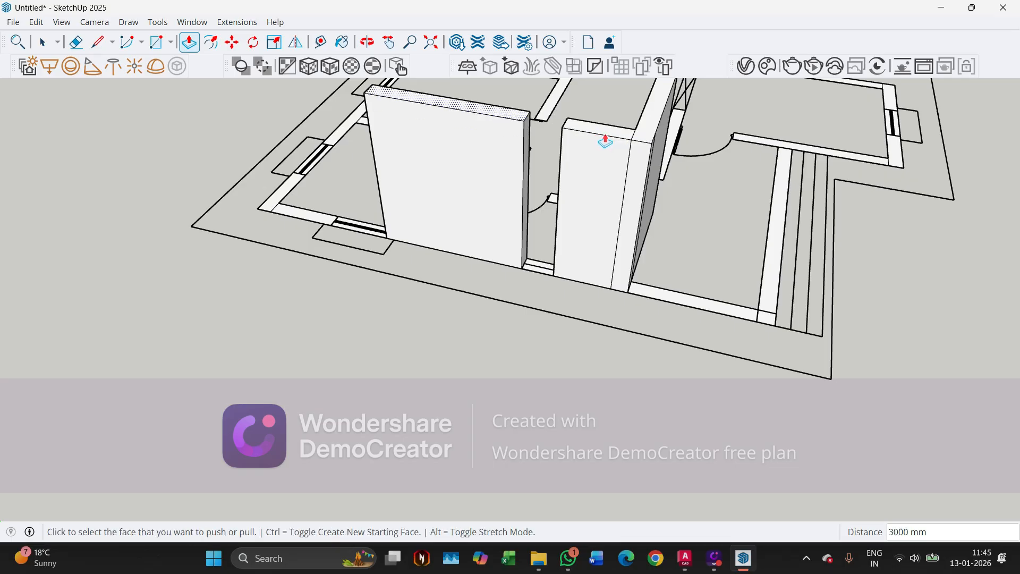
Pull the left outer wall section between the rear corner and the rear room's window up to the raised walls' height of 3000 mm
{"action": "scroll", "coordinate": [742, 269], "scroll_direction": "down", "scroll_amount": 3}
{"action": "scroll", "coordinate": [471, 226], "scroll_direction": "up", "scroll_amount": 4}
{"action": "left_click", "coordinate": [426, 255]}
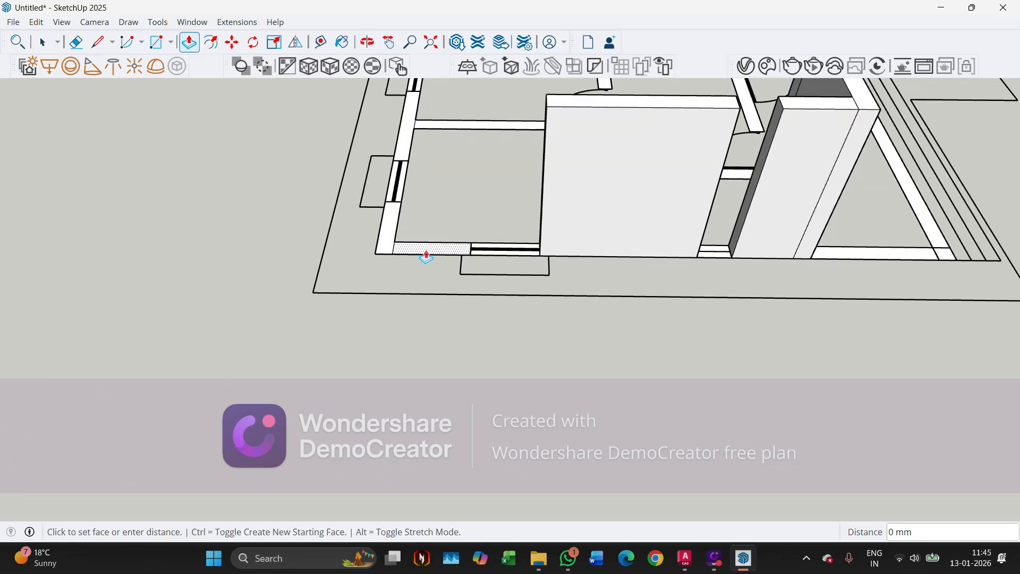
{"action": "left_click", "coordinate": [593, 114]}
{"action": "middle_click_drag", "start_coordinate": [654, 201], "coordinate": [659, 271]}
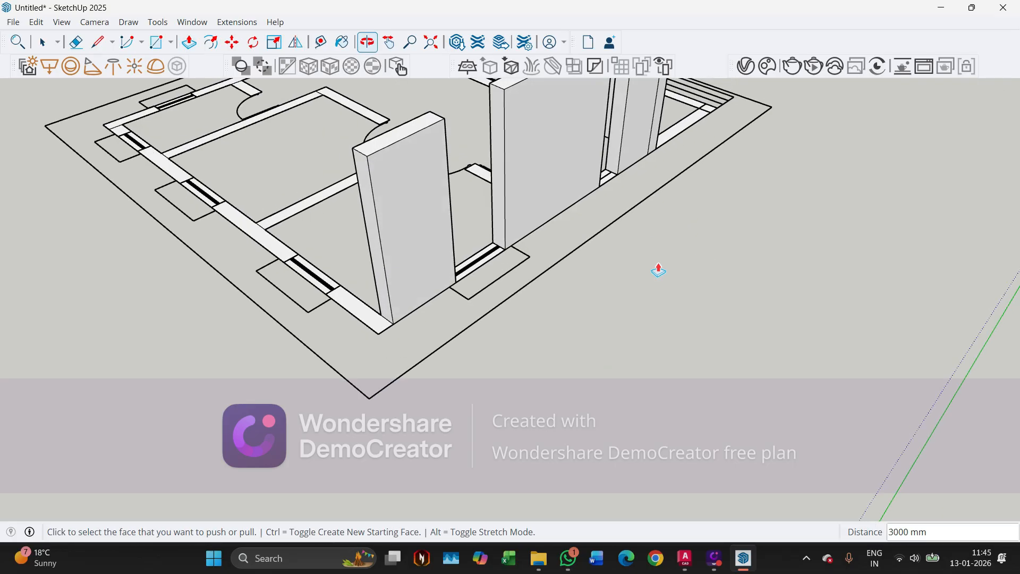
Pull the rear wall's section at the left corner and both sections between its windows up to the raised walls' height of 3000 mm
{"action": "left_click", "coordinate": [353, 320]}
{"action": "left_click", "coordinate": [416, 136]}
{"action": "middle_click_drag", "start_coordinate": [325, 295], "coordinate": [494, 315]}
{"action": "left_click", "coordinate": [352, 369]}
{"action": "left_click", "coordinate": [494, 207]}
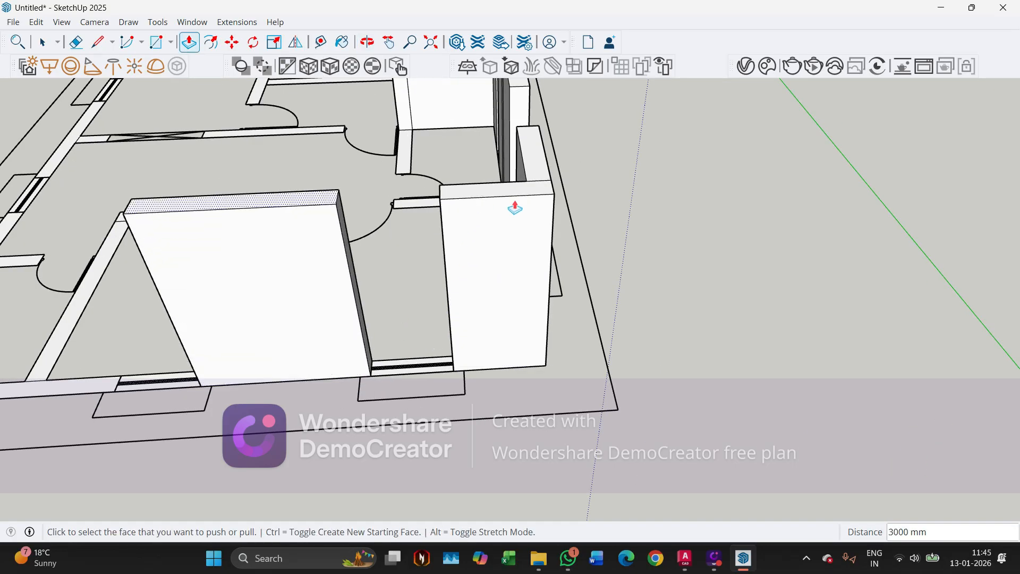
{"action": "middle_click_drag", "start_coordinate": [559, 232], "coordinate": [736, 198]}
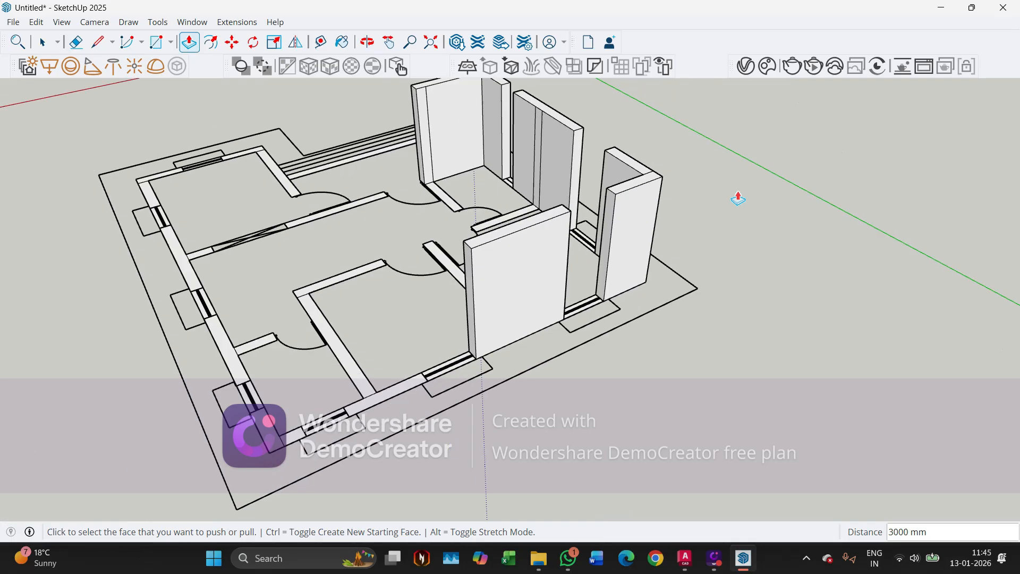
{"action": "left_click", "coordinate": [392, 407]}
{"action": "left_click", "coordinate": [502, 248]}
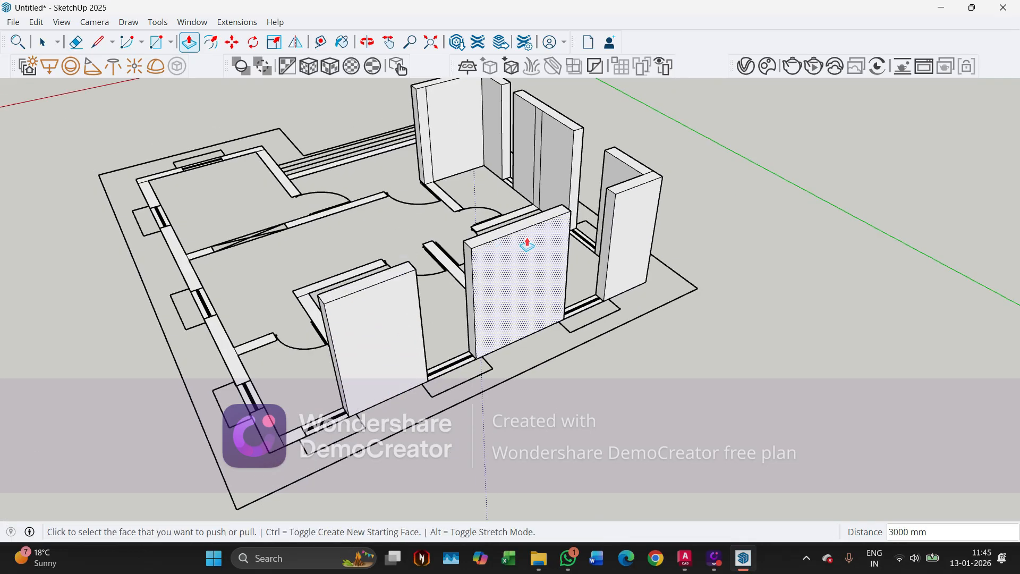
Pull the rear wall and right outer wall sections meeting at the rear right corner up to the raised walls' height of 3000 mm
{"action": "left_click", "coordinate": [292, 444]}
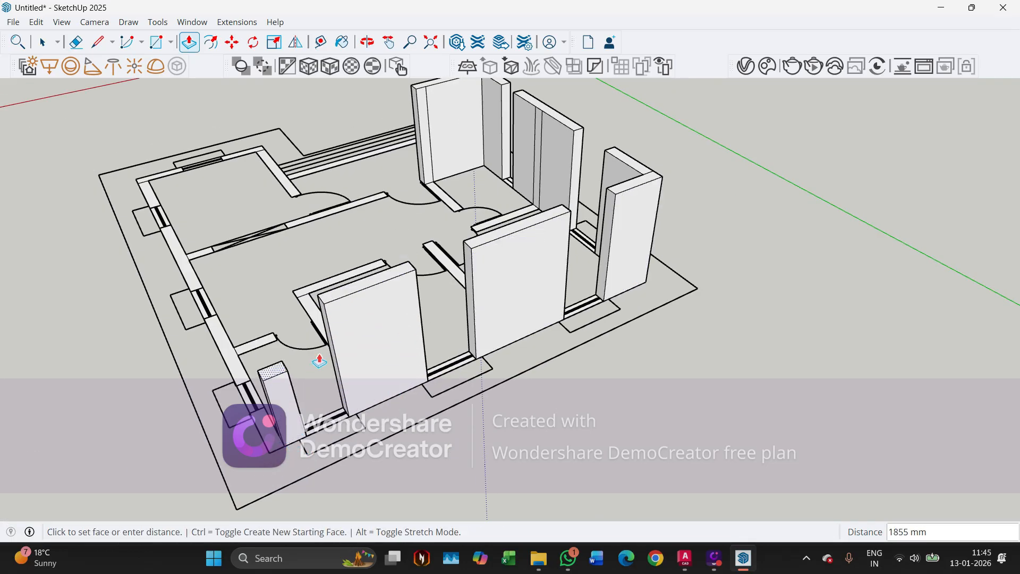
{"action": "left_click", "coordinate": [346, 293]}
{"action": "left_click", "coordinate": [271, 440]}
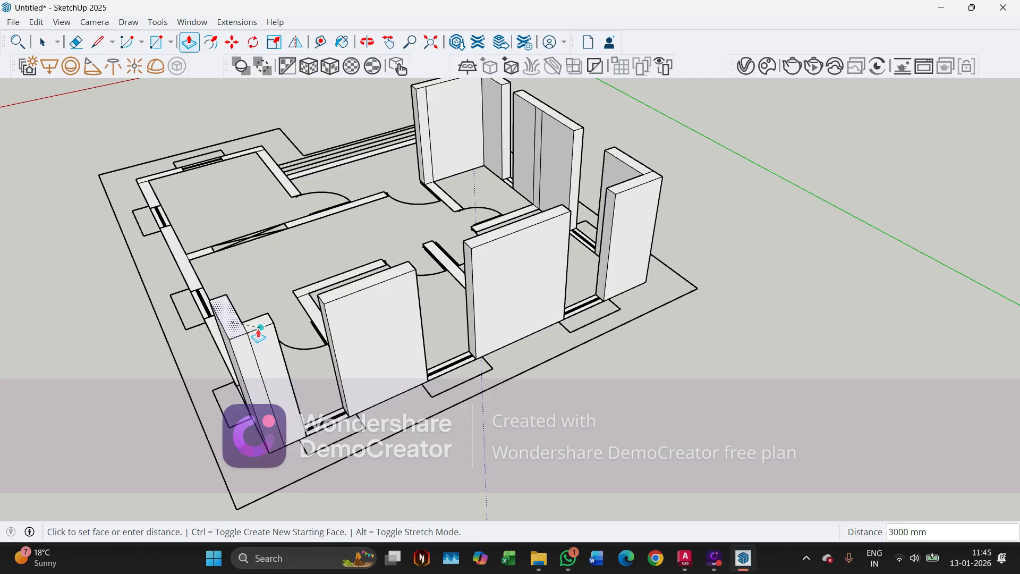
{"action": "left_click", "coordinate": [260, 328]}
Pull the right outer wall section between its two rearmost windows up to the neighbouring raised wall's height of 3000 mm
{"action": "middle_click_drag", "start_coordinate": [372, 372], "coordinate": [579, 321]}
{"action": "middle_click_drag", "start_coordinate": [446, 346], "coordinate": [574, 351]}
{"action": "scroll", "coordinate": [339, 438], "scroll_direction": "up", "scroll_amount": 3}
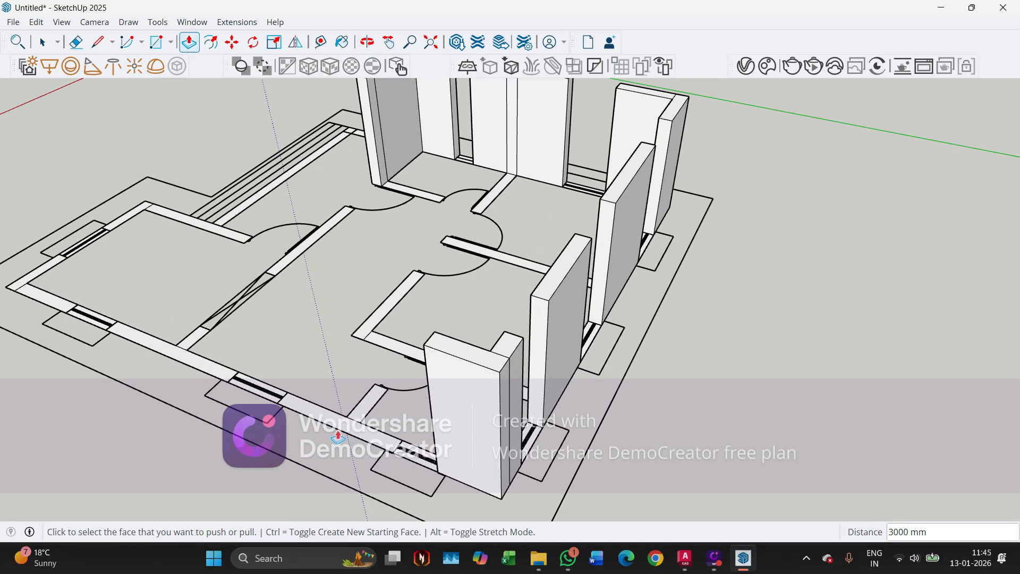
{"action": "left_click", "coordinate": [339, 438]}
{"action": "left_click", "coordinate": [453, 358]}
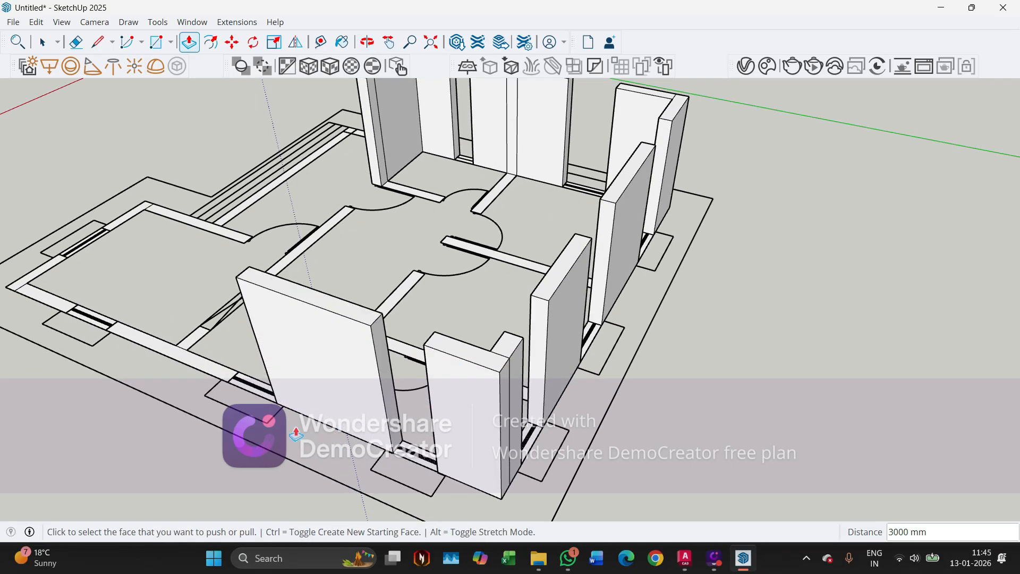
Pull the central partition between the doorway and the crossed opening up by 3000 mm
{"action": "middle_click_drag", "start_coordinate": [296, 435], "coordinate": [638, 340]}
{"action": "scroll", "coordinate": [653, 326], "scroll_direction": "down", "scroll_amount": 4}
{"action": "middle_click_drag", "start_coordinate": [473, 348], "coordinate": [611, 348]}
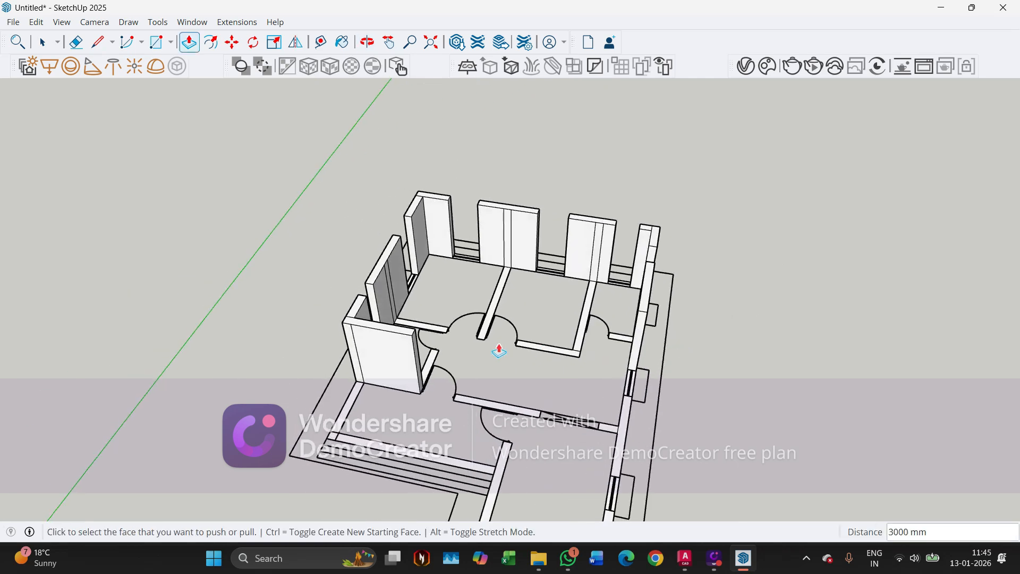
{"action": "scroll", "coordinate": [572, 293], "scroll_direction": "up", "scroll_amount": 2}
{"action": "scroll", "coordinate": [460, 437], "scroll_direction": "up", "scroll_amount": 5}
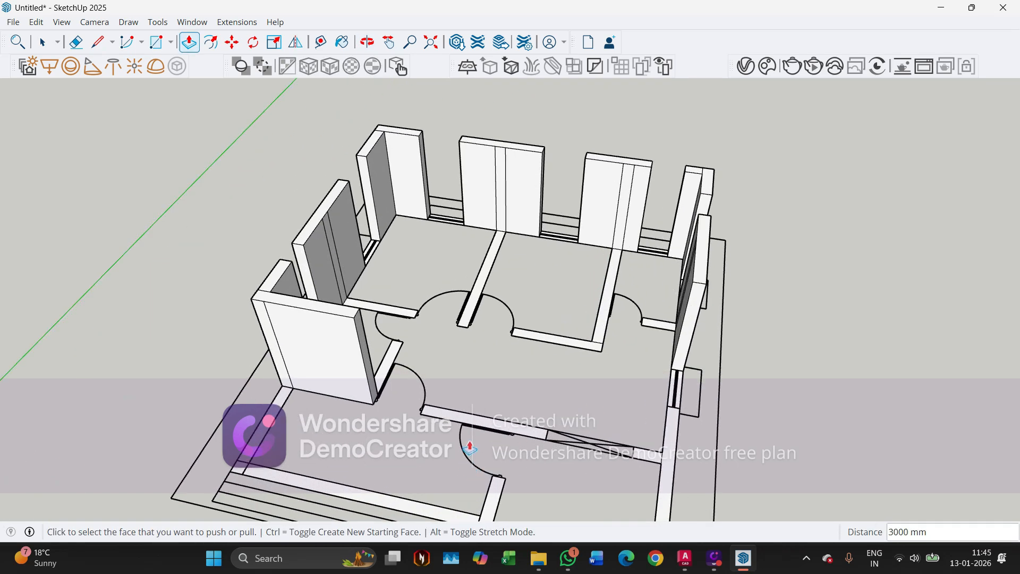
{"action": "left_click", "coordinate": [446, 421]}
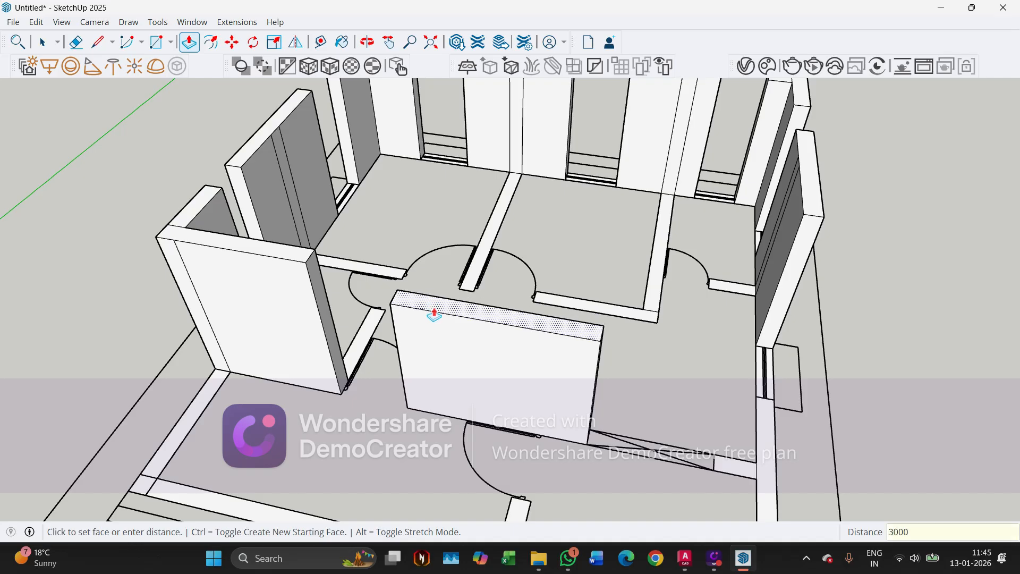
{"action": "key", "text": "Return"}
Pull the short wall stub between the crossed opening and the right outer wall up to the central partition's height of 3000 mm
{"action": "middle_click_drag", "start_coordinate": [446, 320], "coordinate": [658, 318]}
{"action": "middle_click_drag", "start_coordinate": [585, 228], "coordinate": [642, 387]}
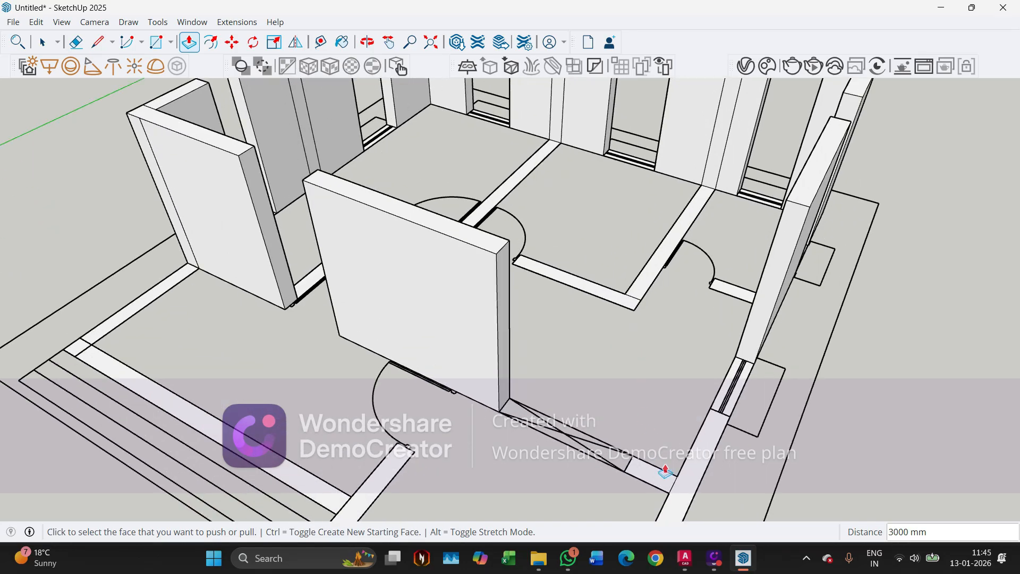
{"action": "left_click", "coordinate": [659, 489]}
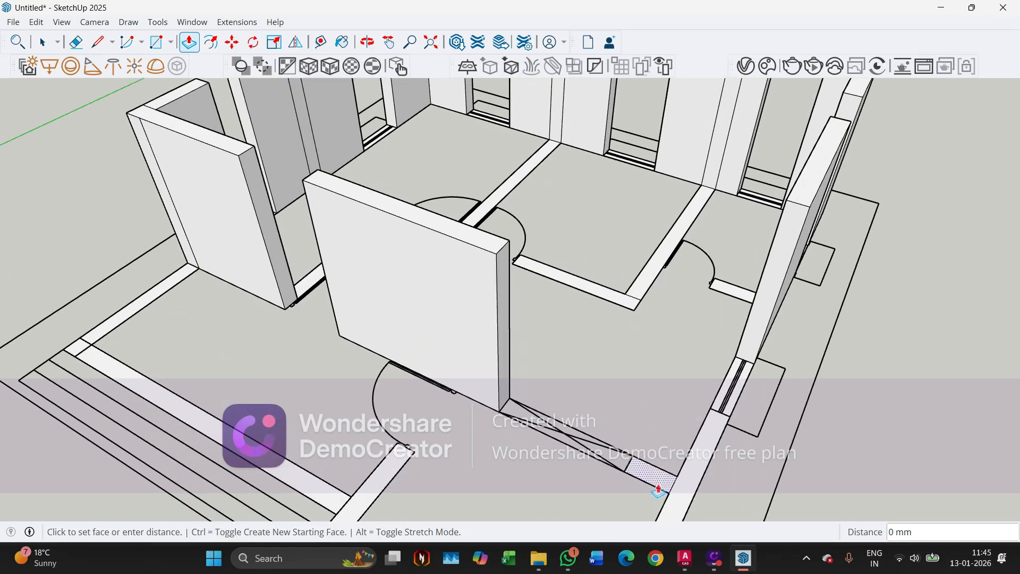
{"action": "left_click", "coordinate": [457, 242]}
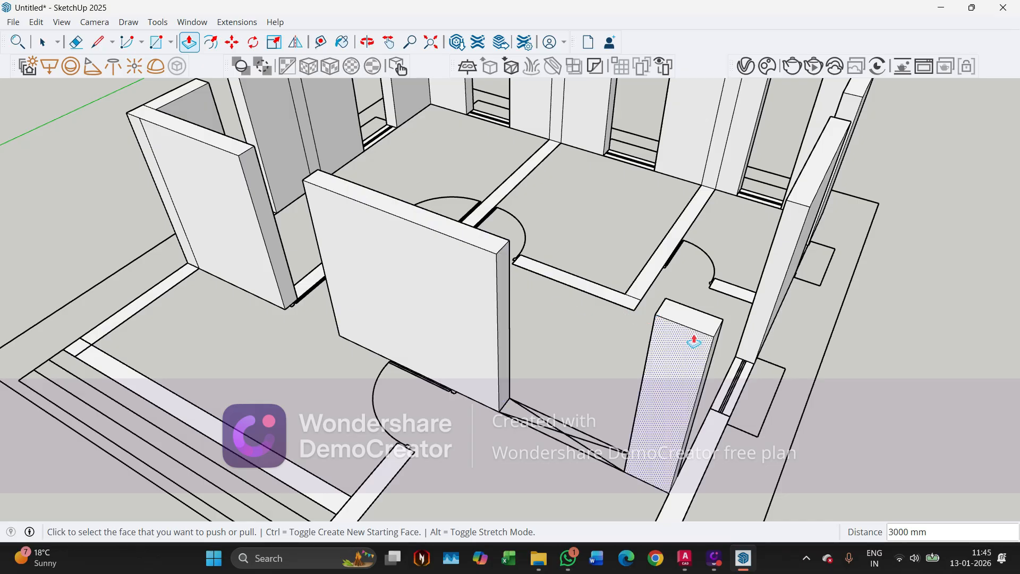
Pull the two partitions dividing the rear rooms and the three partitions along their fronts up by 3000 mm each
{"action": "scroll", "coordinate": [634, 287], "scroll_direction": "up", "scroll_amount": 4}
{"action": "double_click", "coordinate": [643, 285]}
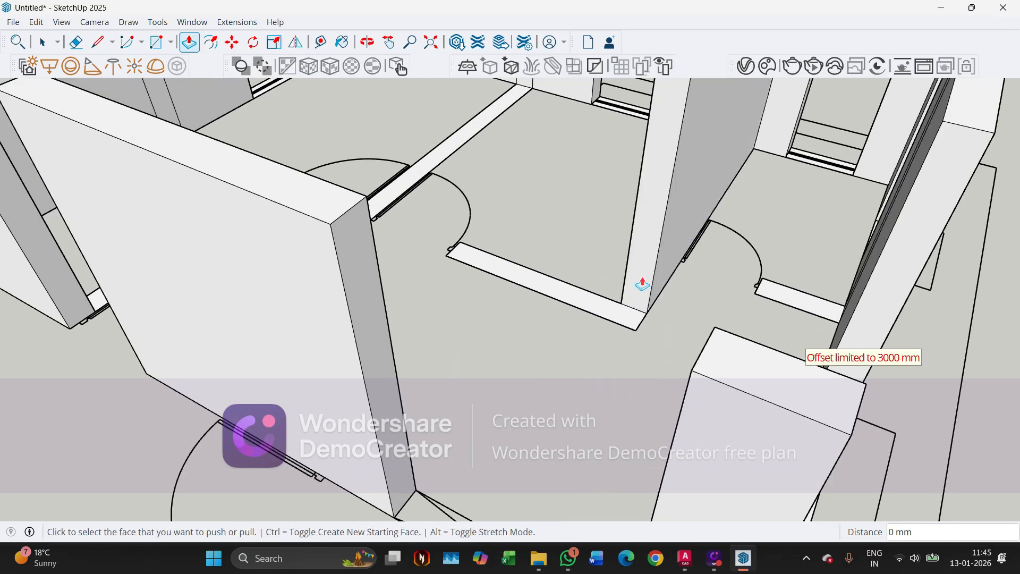
{"action": "scroll", "coordinate": [643, 285], "scroll_direction": "down", "scroll_amount": 5}
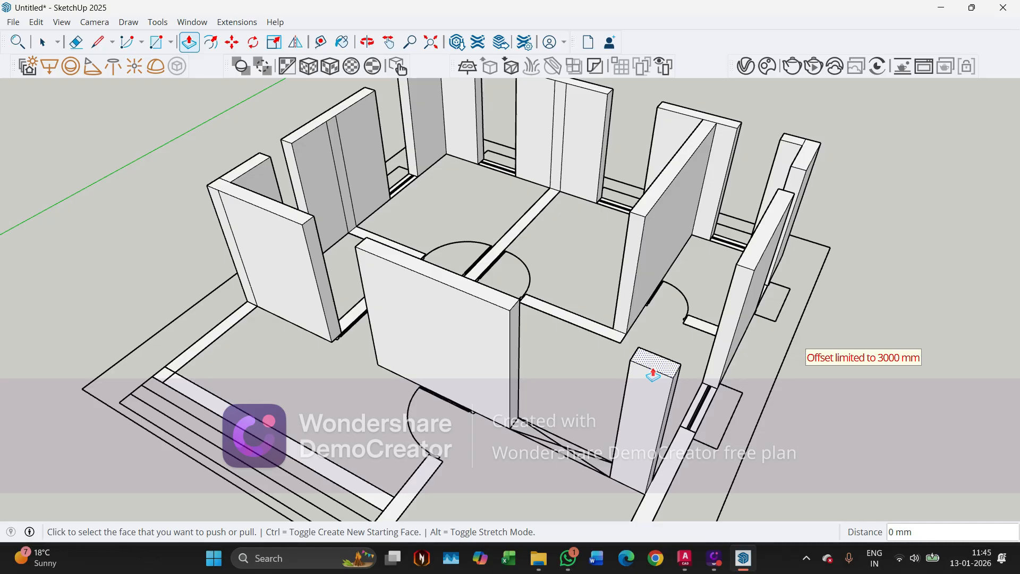
{"action": "double_click", "coordinate": [618, 338]}
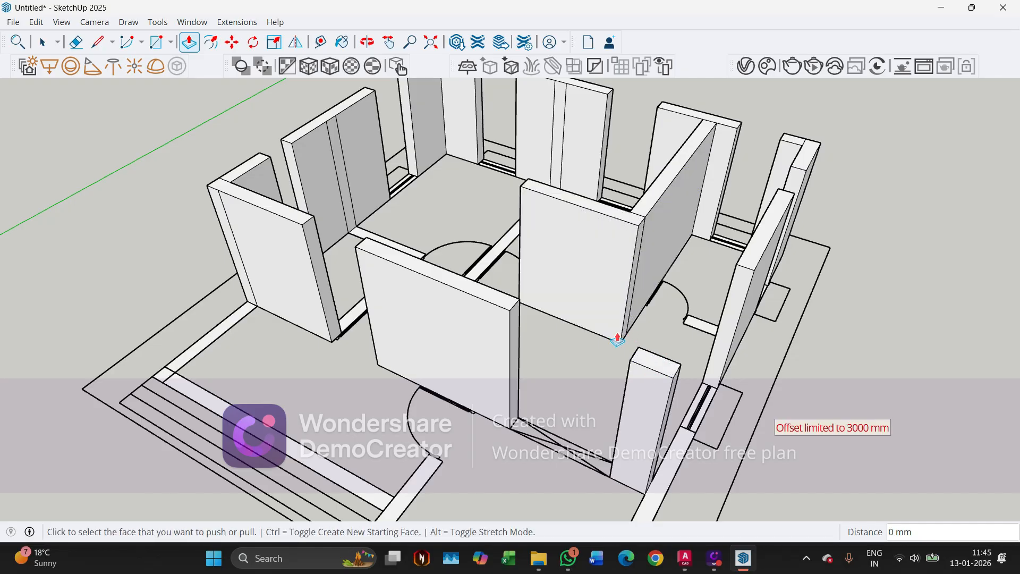
{"action": "middle_click_drag", "start_coordinate": [590, 202], "coordinate": [495, 275]}
{"action": "double_click", "coordinate": [456, 263]}
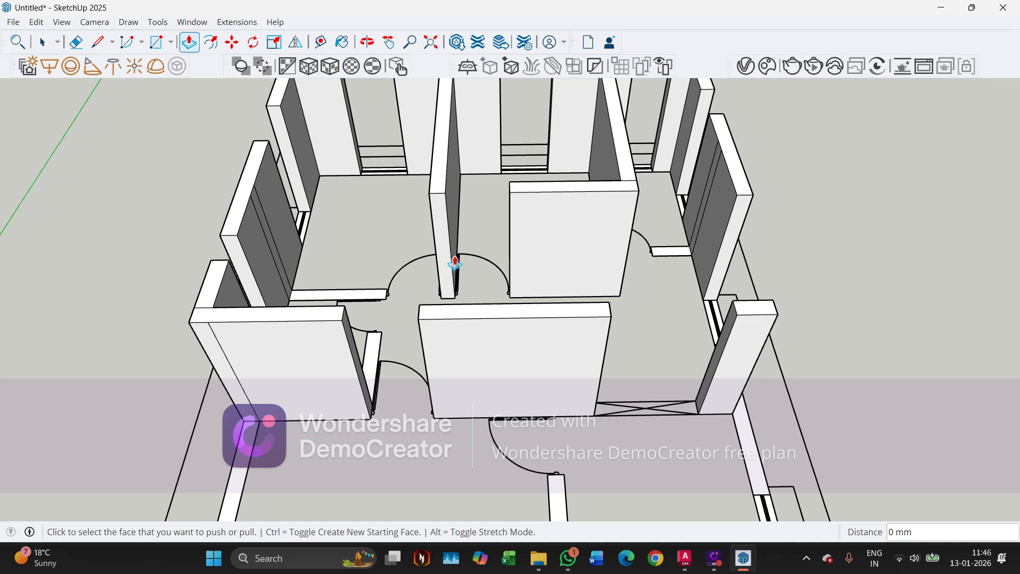
{"action": "double_click", "coordinate": [380, 301]}
{"action": "double_click", "coordinate": [675, 252]}
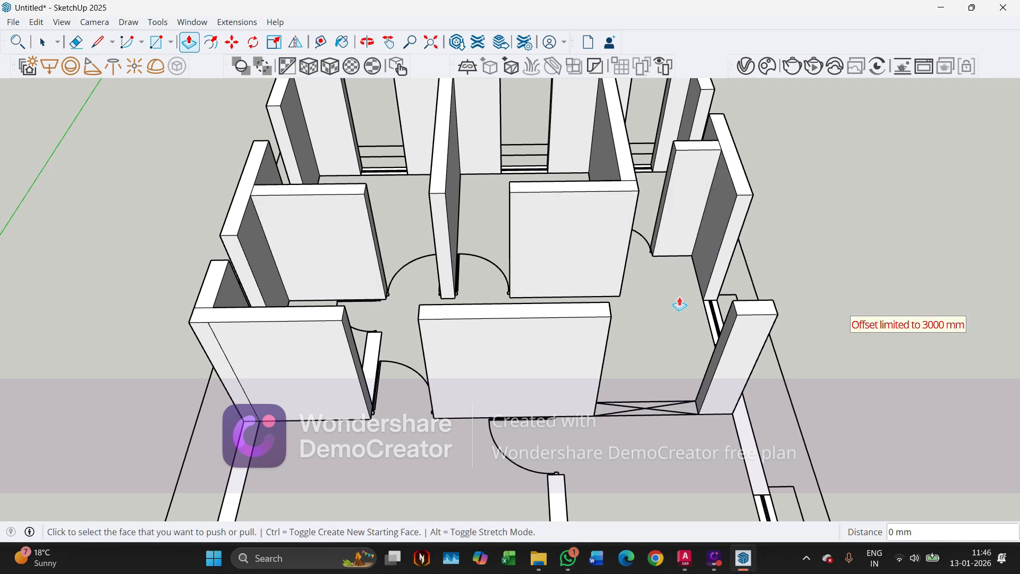
Pull the right outer wall sections beside the short stub and at the front corner up by 3000 mm
{"action": "mouse_move", "coordinate": [679, 304]}
{"action": "middle_mouse_down"}
{"action": "mouse_move", "coordinate": [712, 323]}
{"action": "mouse_move", "coordinate": [642, 309]}
{"action": "mouse_move", "coordinate": [675, 291]}
{"action": "middle_mouse_up"}
{"action": "left_click", "coordinate": [695, 275]}
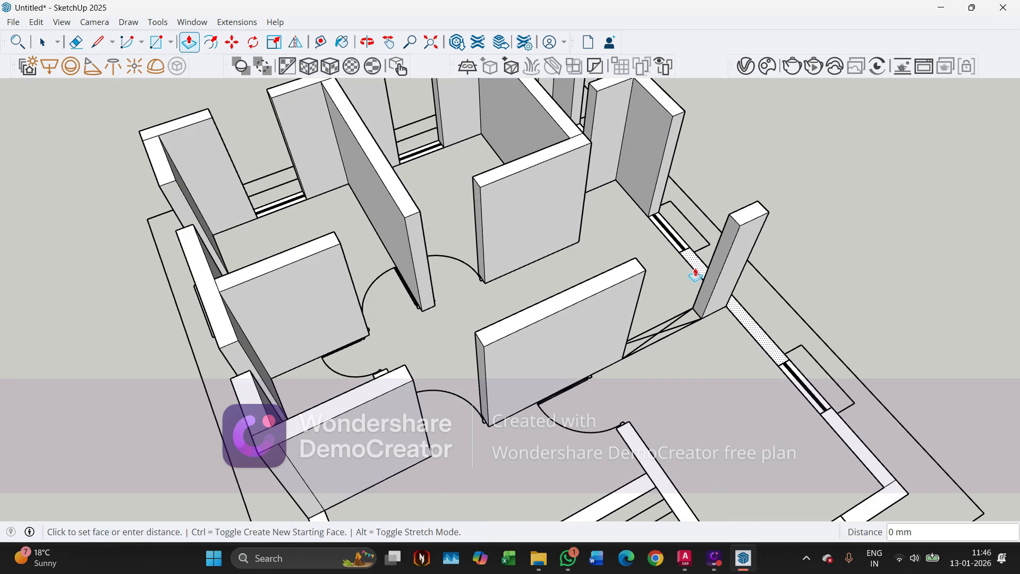
{"action": "left_click", "coordinate": [695, 275]}
{"action": "double_click", "coordinate": [838, 420]}
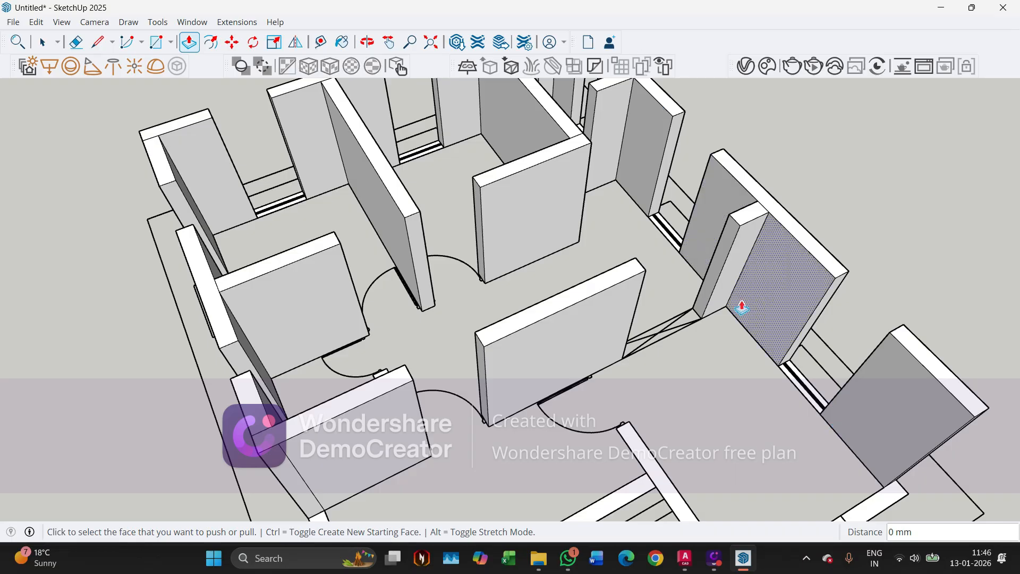
Pull the front room's wall sections on both sides of its front window and its side wall by the steps up by 3000 mm
{"action": "scroll", "coordinate": [742, 307], "scroll_direction": "down", "scroll_amount": 5}
{"action": "scroll", "coordinate": [651, 395], "scroll_direction": "up", "scroll_amount": 8}
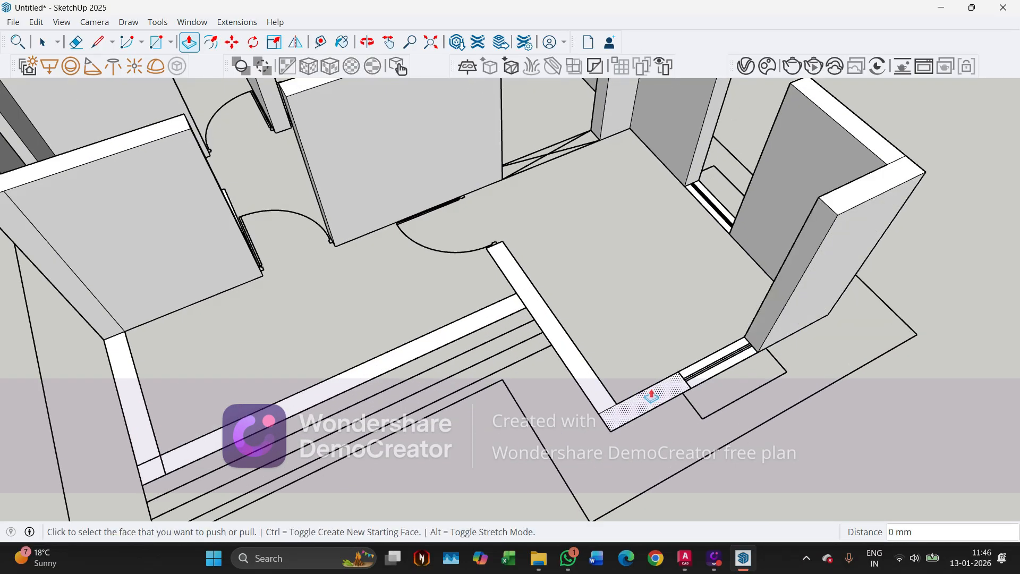
{"action": "double_click", "coordinate": [651, 396]}
{"action": "double_click", "coordinate": [577, 363]}
{"action": "scroll", "coordinate": [409, 287], "scroll_direction": "down", "scroll_amount": 2}
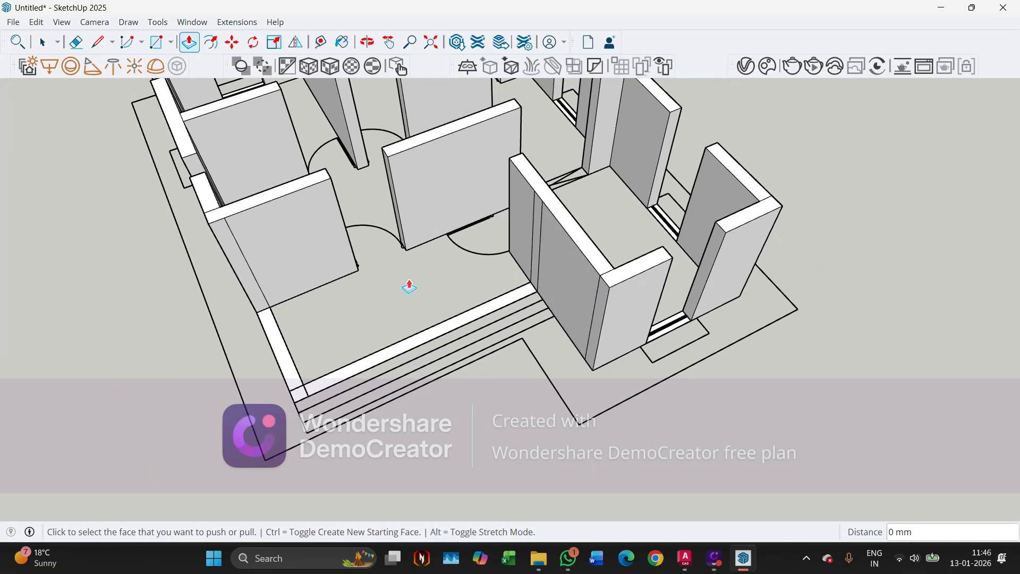
Pull the small window's strip in the left outer wall up to 3000 mm, and push its top back down by 300 mm
{"action": "middle_click_drag", "start_coordinate": [409, 287], "coordinate": [336, 277]}
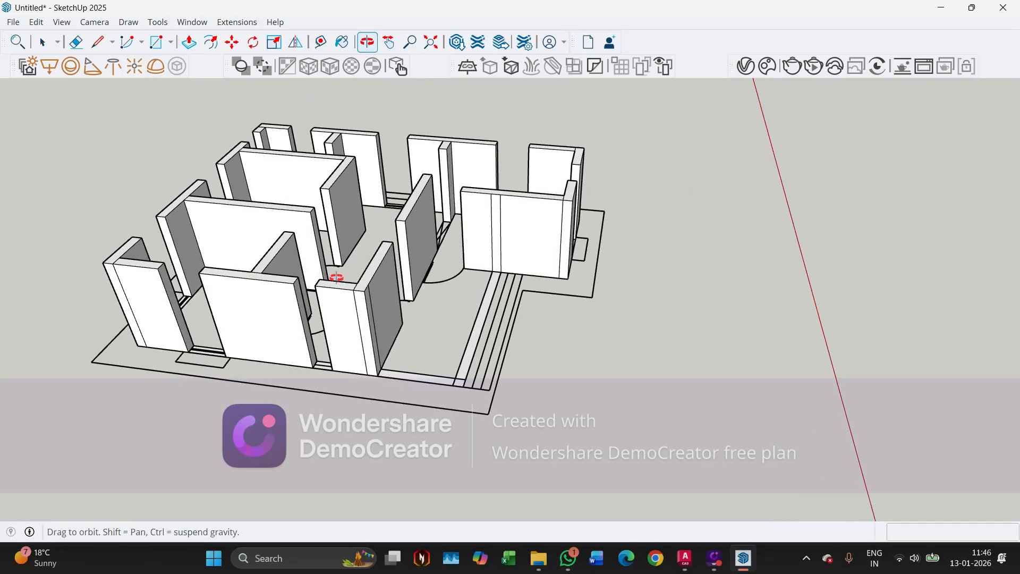
{"action": "key", "text": "p"}
{"action": "scroll", "coordinate": [337, 278], "scroll_direction": "up", "scroll_amount": 5}
{"action": "left_click", "coordinate": [319, 367]}
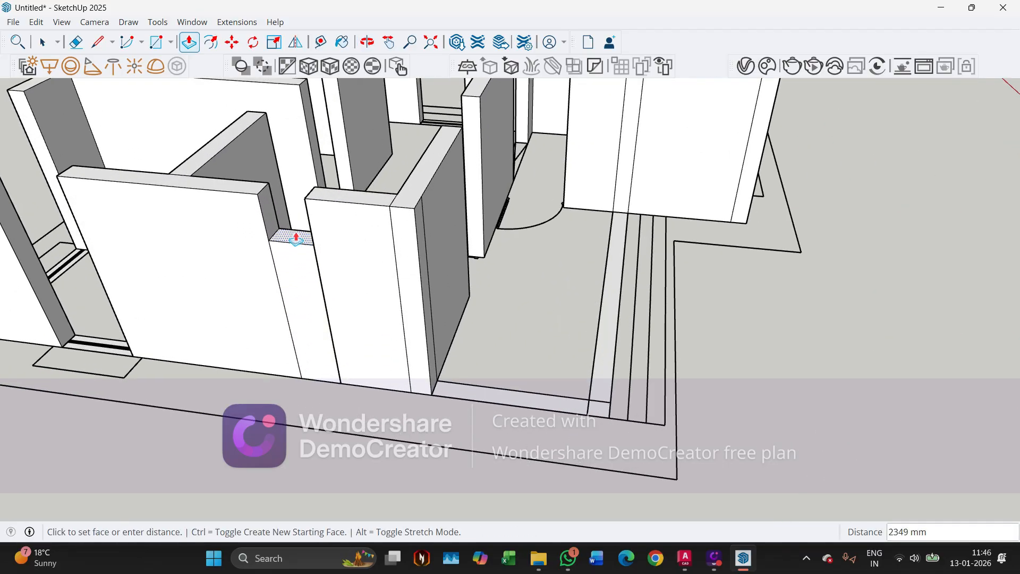
{"action": "left_click", "coordinate": [323, 208]}
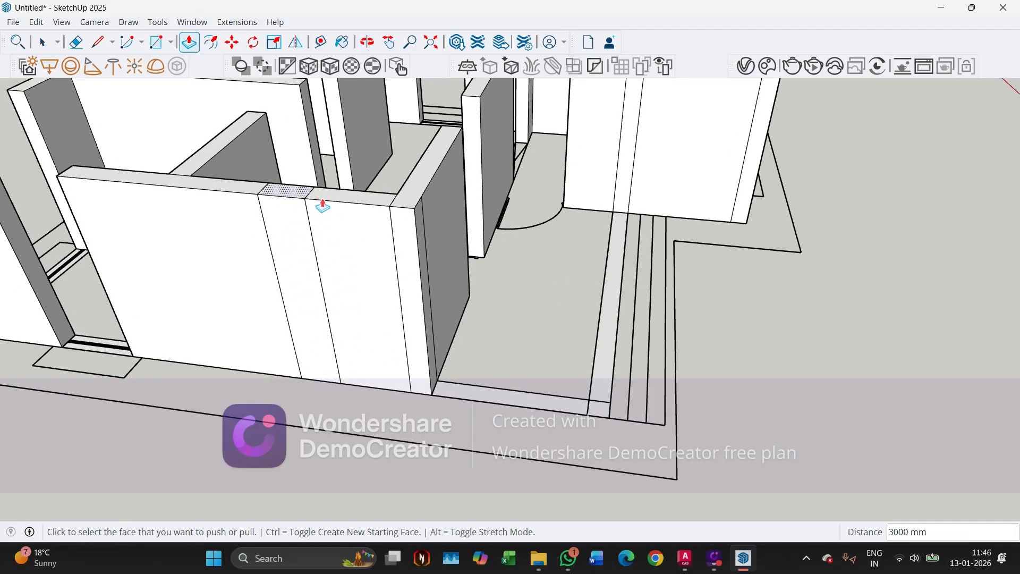
{"action": "left_click", "coordinate": [289, 196]}
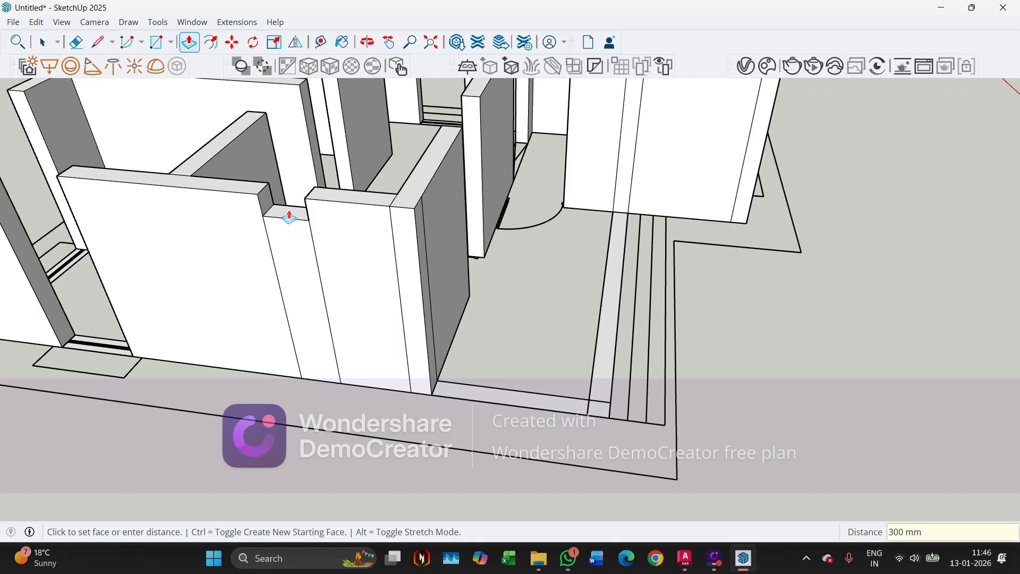
{"action": "scroll", "coordinate": [626, 316], "scroll_direction": "down", "scroll_amount": 3}
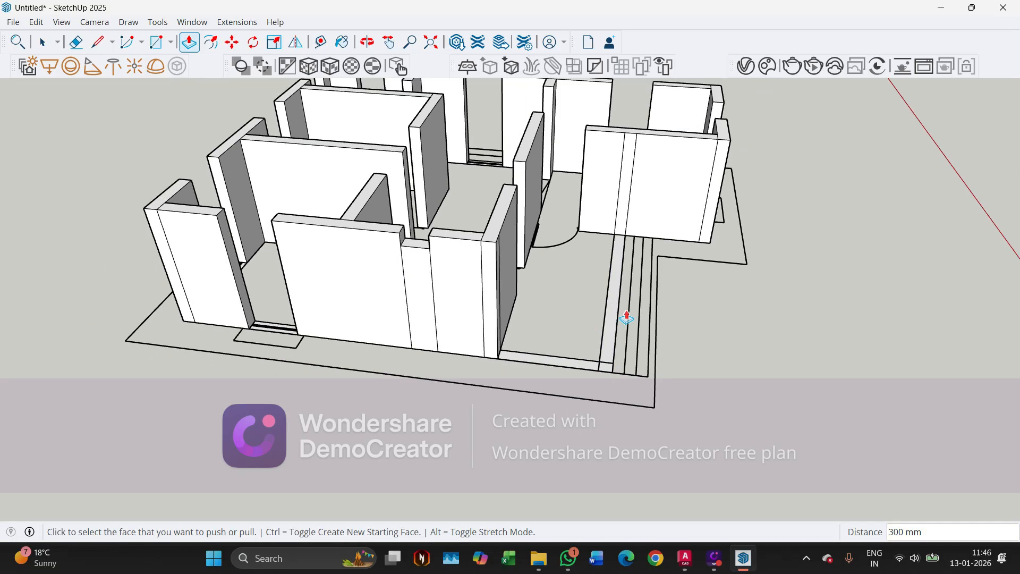
Pull the strip in the left outer wall's rear window opening up by 900 mm as a sill wall
{"action": "scroll", "coordinate": [246, 325], "scroll_direction": "up", "scroll_amount": 3}
{"action": "middle_click_drag", "start_coordinate": [246, 325], "coordinate": [357, 392]}
{"action": "scroll", "coordinate": [357, 392], "scroll_direction": "up", "scroll_amount": 3}
{"action": "left_click", "coordinate": [357, 393]}
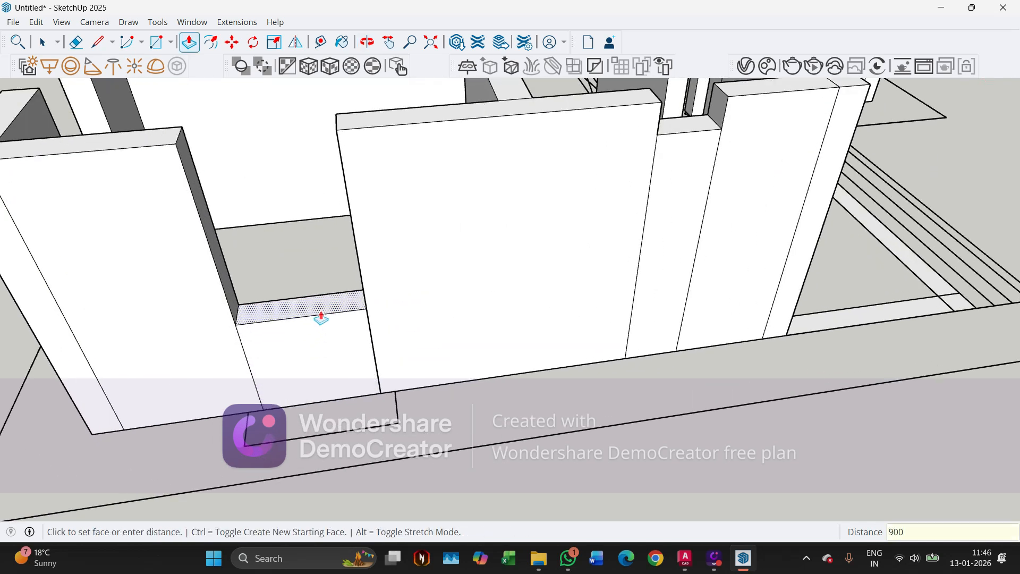
{"action": "key", "text": "Return"}
Raise the sill walls in the rear wall's window openings by the same 900 mm
{"action": "scroll", "coordinate": [638, 287], "scroll_direction": "down", "scroll_amount": 5}
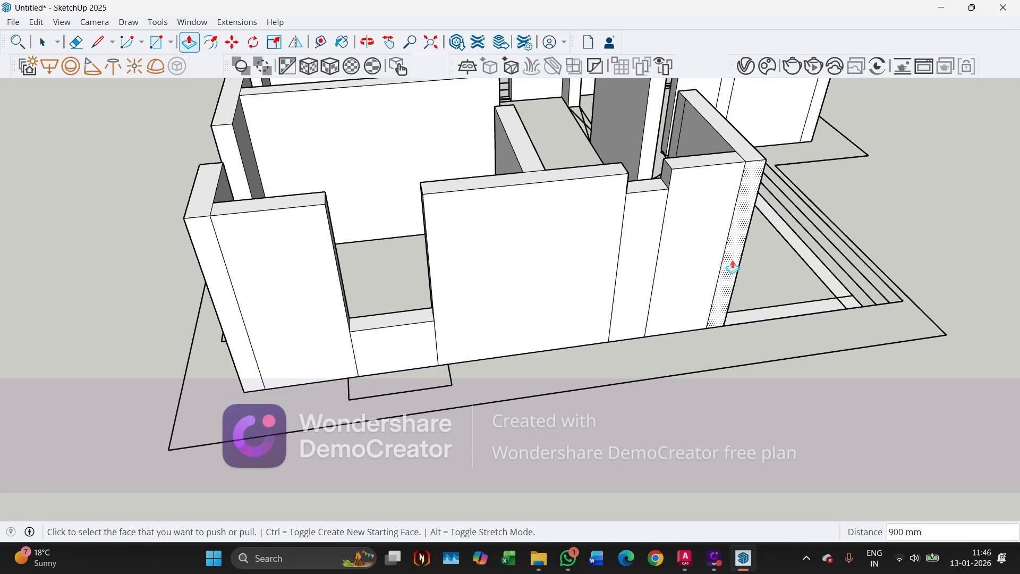
{"action": "middle_click_drag", "start_coordinate": [372, 319], "coordinate": [553, 353]}
{"action": "scroll", "coordinate": [553, 353], "scroll_direction": "up", "scroll_amount": 1}
{"action": "double_click", "coordinate": [470, 341]}
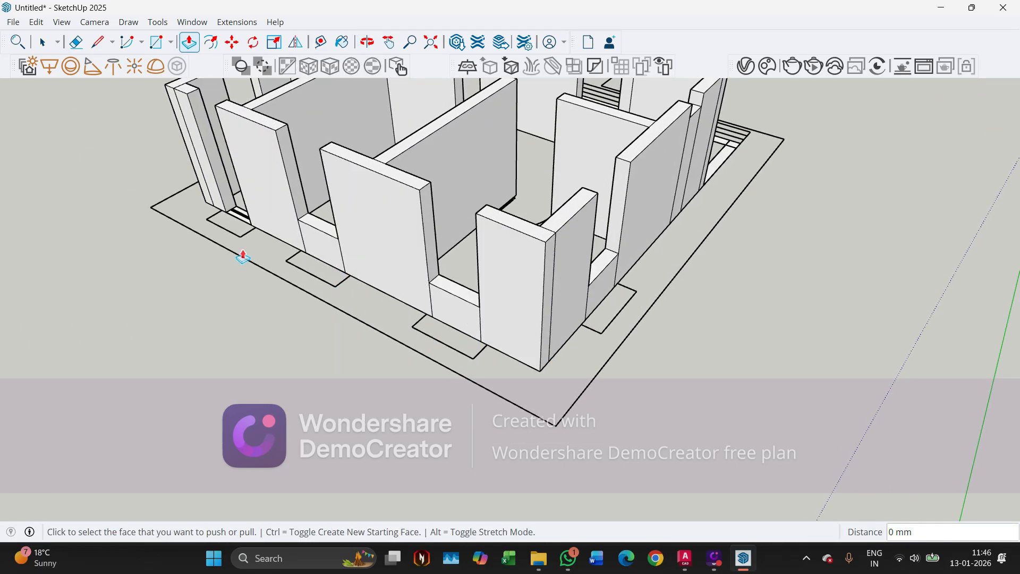
{"action": "mouse_move", "coordinate": [239, 255]}
{"action": "middle_mouse_down"}
{"action": "mouse_move", "coordinate": [262, 326]}
{"action": "mouse_move", "coordinate": [671, 303]}
{"action": "middle_mouse_up"}
{"action": "scroll", "coordinate": [174, 307], "scroll_direction": "up", "scroll_amount": 3}
{"action": "double_click", "coordinate": [173, 300]}
Raise the sill walls in the right outer wall's window openings and the front room's front window by the same 900 mm
{"action": "scroll", "coordinate": [672, 300], "scroll_direction": "down", "scroll_amount": 3}
{"action": "scroll", "coordinate": [337, 413], "scroll_direction": "up", "scroll_amount": 5}
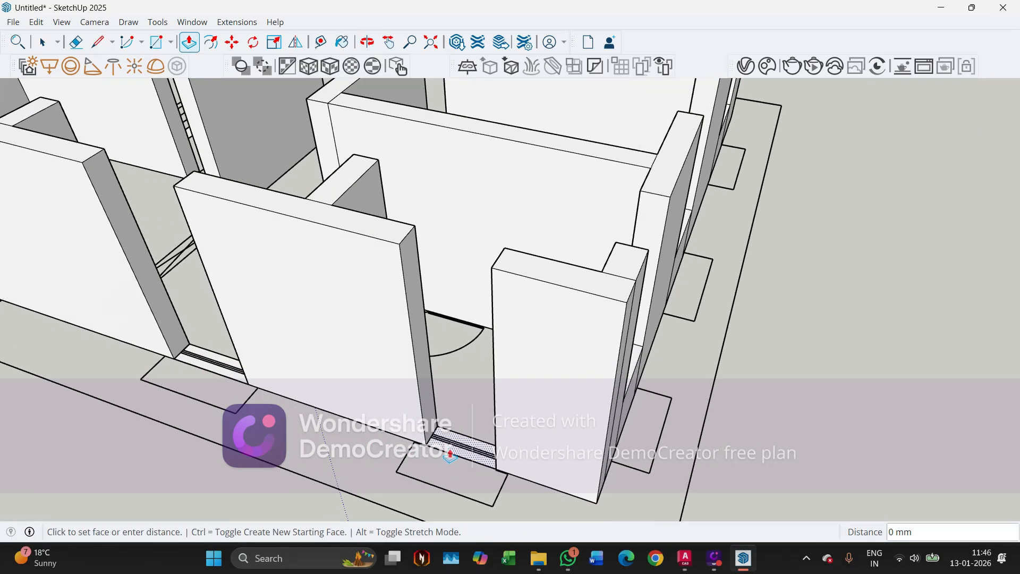
{"action": "scroll", "coordinate": [567, 376], "scroll_direction": "down", "scroll_amount": 5}
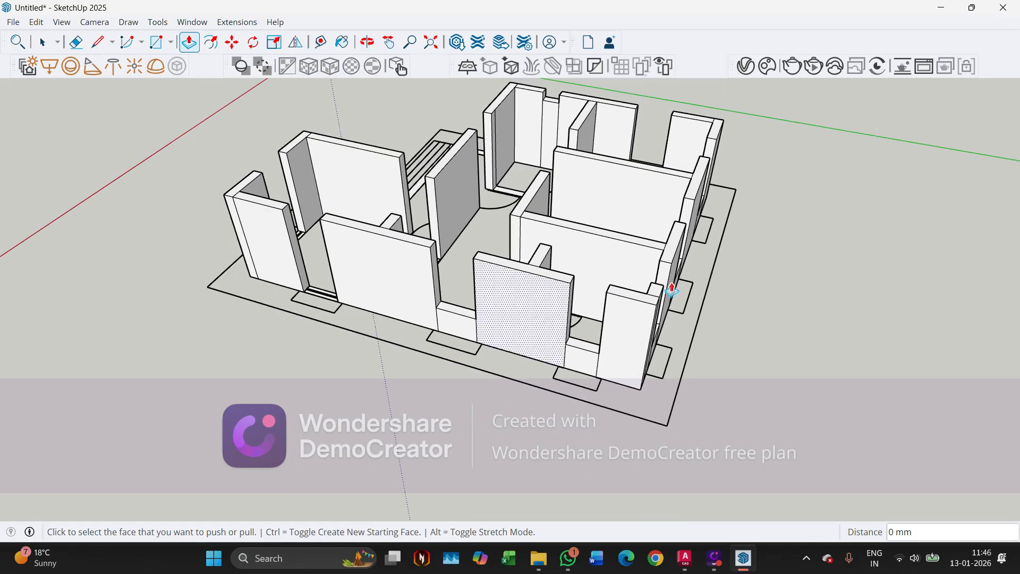
{"action": "middle_click_drag", "start_coordinate": [672, 296], "coordinate": [442, 473]}
{"action": "scroll", "coordinate": [322, 350], "scroll_direction": "up", "scroll_amount": 2}
{"action": "scroll", "coordinate": [441, 473], "scroll_direction": "up", "scroll_amount": 3}
{"action": "left_click", "coordinate": [446, 484]}
Pull the remaining short partition beside the entrance-side small room up to the raised walls' height of 3000 mm
{"action": "scroll", "coordinate": [446, 483], "scroll_direction": "down", "scroll_amount": 4}
{"action": "middle_click_drag", "start_coordinate": [422, 372], "coordinate": [635, 317]}
{"action": "scroll", "coordinate": [518, 205], "scroll_direction": "up", "scroll_amount": 4}
{"action": "left_click", "coordinate": [518, 196]}
{"action": "scroll", "coordinate": [518, 196], "scroll_direction": "down", "scroll_amount": 3}
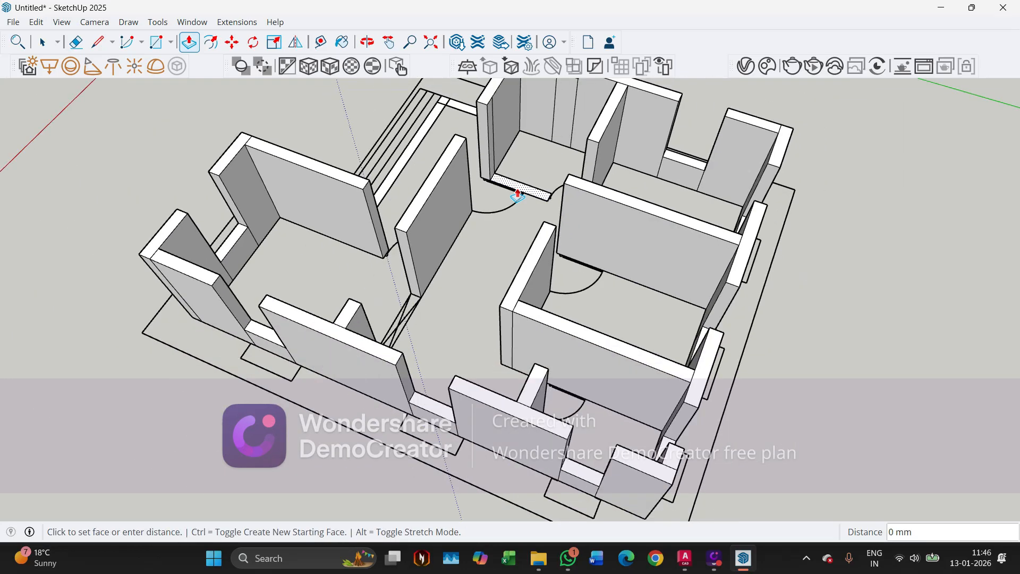
{"action": "left_click", "coordinate": [595, 146]}
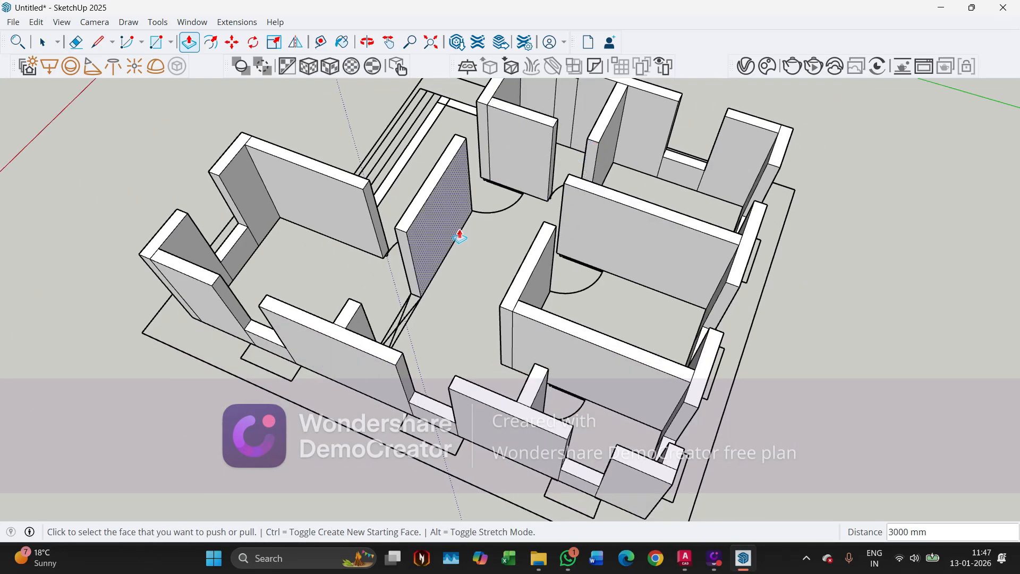
{"action": "key", "text": "Escape"}
{"action": "scroll", "coordinate": [469, 301], "scroll_direction": "down", "scroll_amount": 3}
{"action": "middle_click_drag", "start_coordinate": [469, 301], "coordinate": [405, 244]}
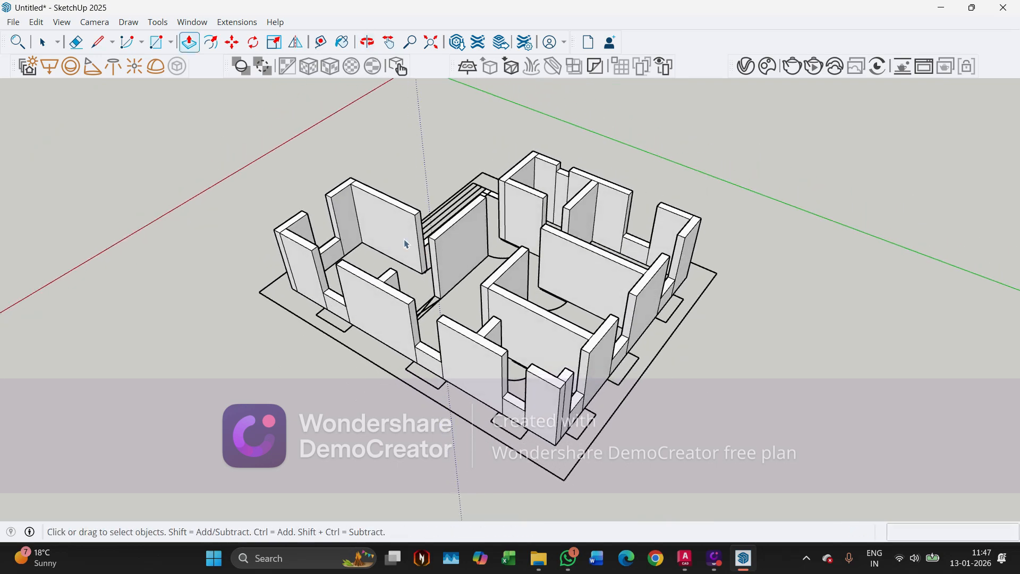
{"action": "middle_click_drag", "start_coordinate": [208, 331], "coordinate": [678, 329]}
{"action": "middle_click_drag", "start_coordinate": [526, 314], "coordinate": [512, 218]}
{"action": "scroll", "coordinate": [459, 329], "scroll_direction": "up", "scroll_amount": 2}
{"action": "middle_click_drag", "start_coordinate": [460, 329], "coordinate": [365, 186]}
{"action": "middle_click_drag", "start_coordinate": [440, 209], "coordinate": [366, 229]}
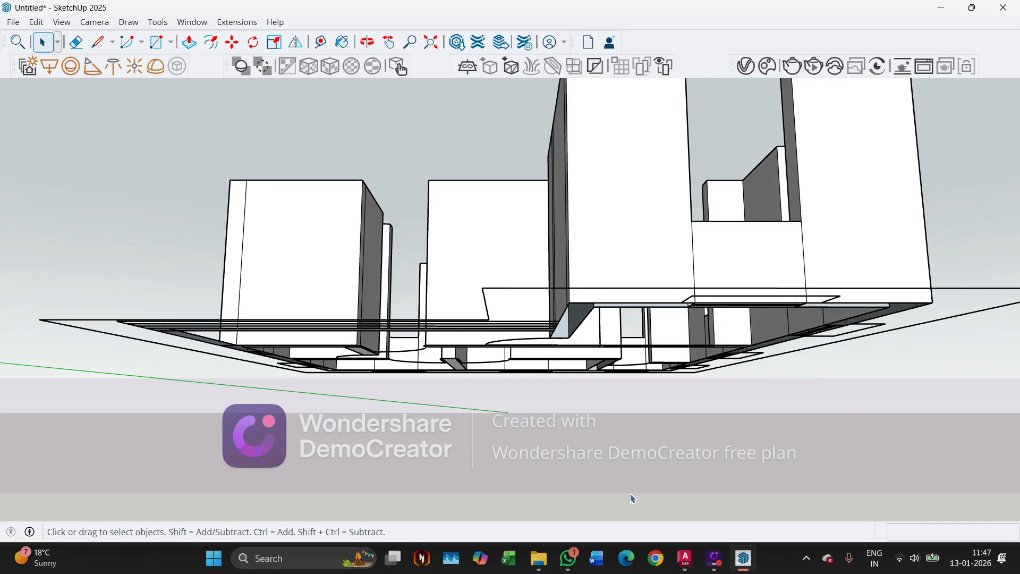
Switch to AutoCAD and examine the door and window sizes in the unit conversion notes beside the plans
{"action": "left_click", "coordinate": [682, 556]}
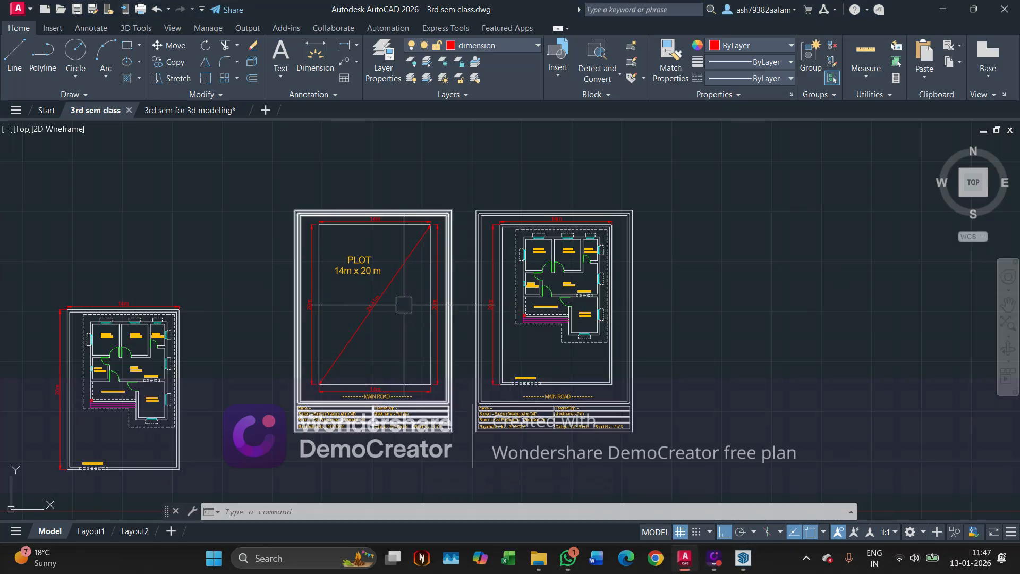
{"action": "middle_click_drag", "start_coordinate": [404, 303], "coordinate": [740, 306]}
{"action": "middle_click_drag", "start_coordinate": [335, 335], "coordinate": [519, 289]}
{"action": "scroll", "coordinate": [468, 299], "scroll_direction": "up", "scroll_amount": 10}
{"action": "middle_click_drag", "start_coordinate": [333, 332], "coordinate": [562, 324]}
{"action": "scroll", "coordinate": [563, 324], "scroll_direction": "down", "scroll_amount": 2}
{"action": "scroll", "coordinate": [563, 323], "scroll_direction": "up", "scroll_amount": 4}
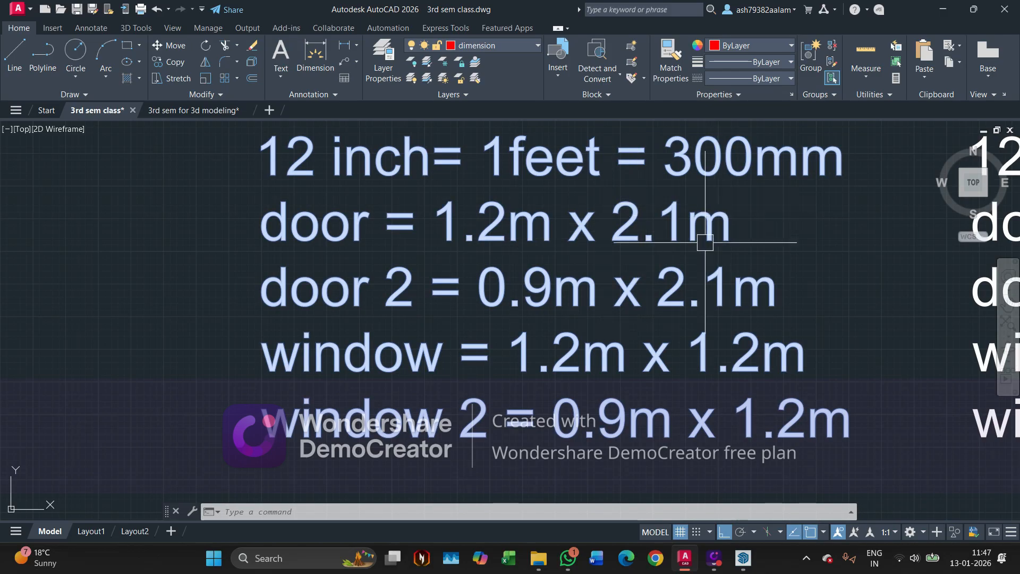
{"action": "scroll", "coordinate": [619, 245], "scroll_direction": "down", "scroll_amount": 4}
{"action": "middle_click_drag", "start_coordinate": [597, 240], "coordinate": [474, 256]}
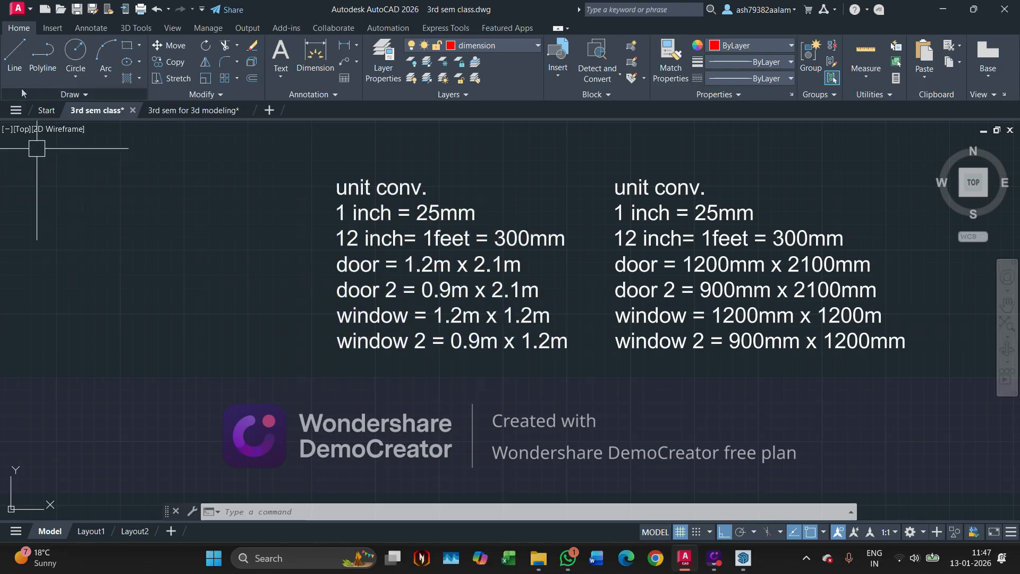
Draw a 3000 mm vertical line beside the notes with a horizontal line about 635 mm long at its upper end
{"action": "left_click", "coordinate": [14, 53]}
{"action": "left_click", "coordinate": [171, 415]}
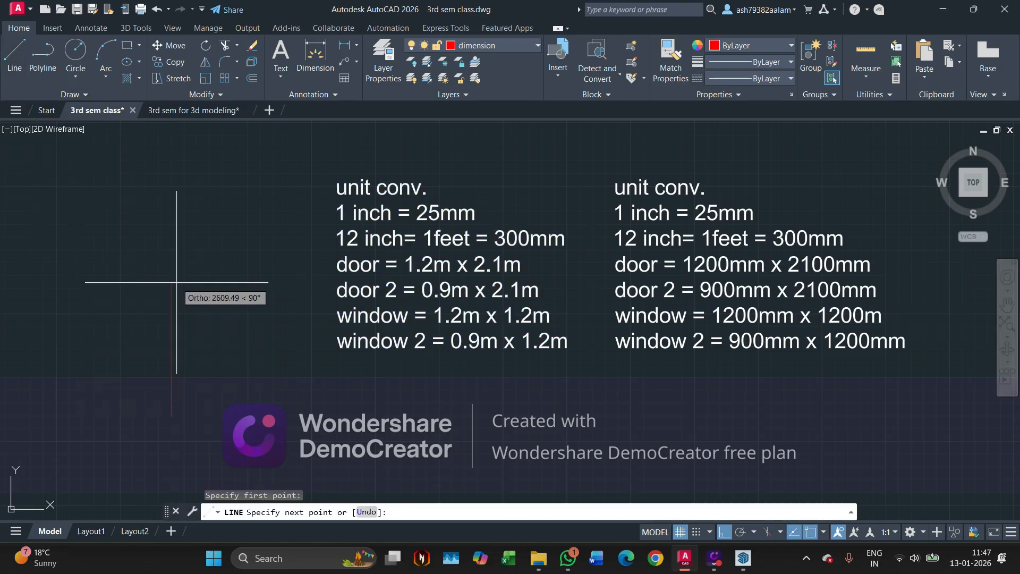
{"action": "key", "text": "Return"}
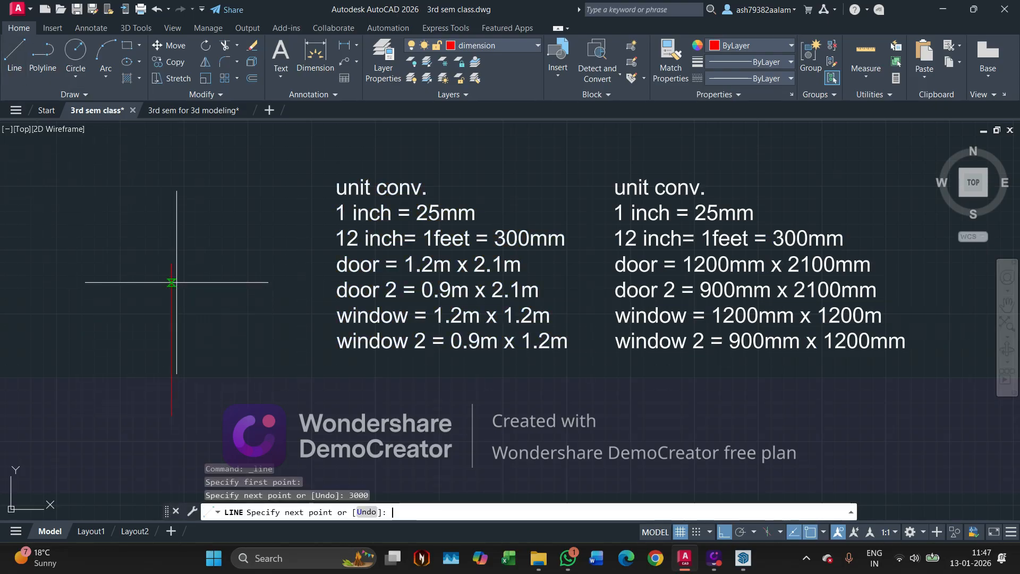
{"action": "key", "text": "Escape"}
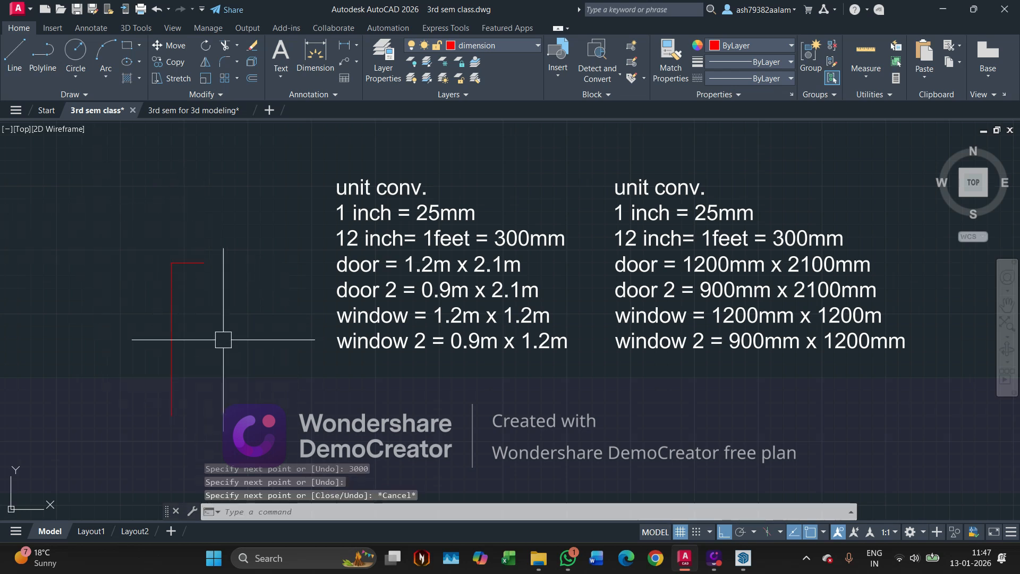
{"action": "left_click", "coordinate": [187, 266]}
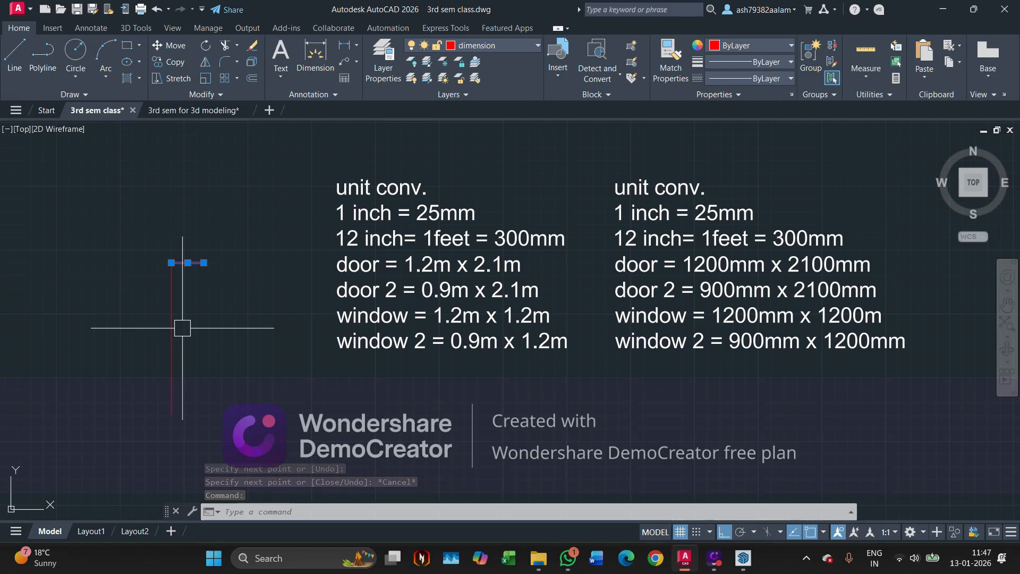
{"action": "type", "text": "900"}
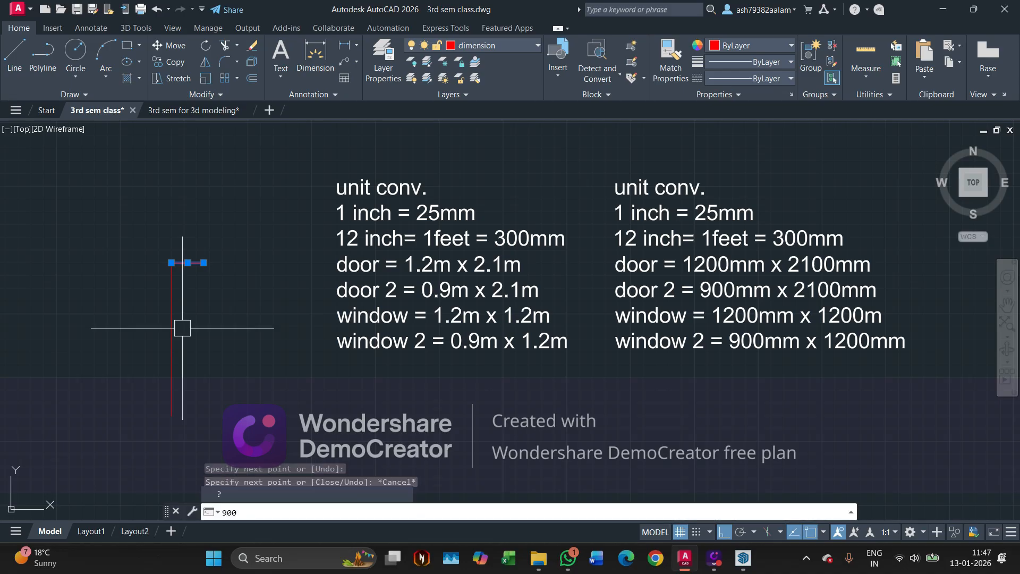
{"action": "key", "text": "Escape"}
Copy the short horizontal line 900 mm down along the vertical line
{"action": "type", "text": "co"}
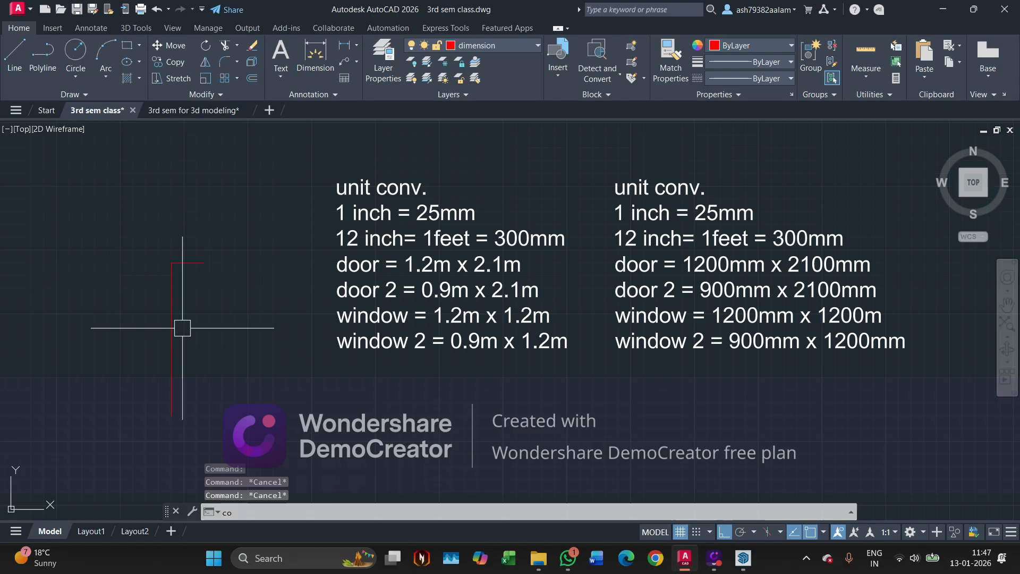
{"action": "key", "text": "Return"}
{"action": "left_click", "coordinate": [187, 262]}
{"action": "key", "text": "Return"}
{"action": "scroll", "coordinate": [174, 268], "scroll_direction": "up", "scroll_amount": 4}
{"action": "left_click", "coordinate": [171, 262]}
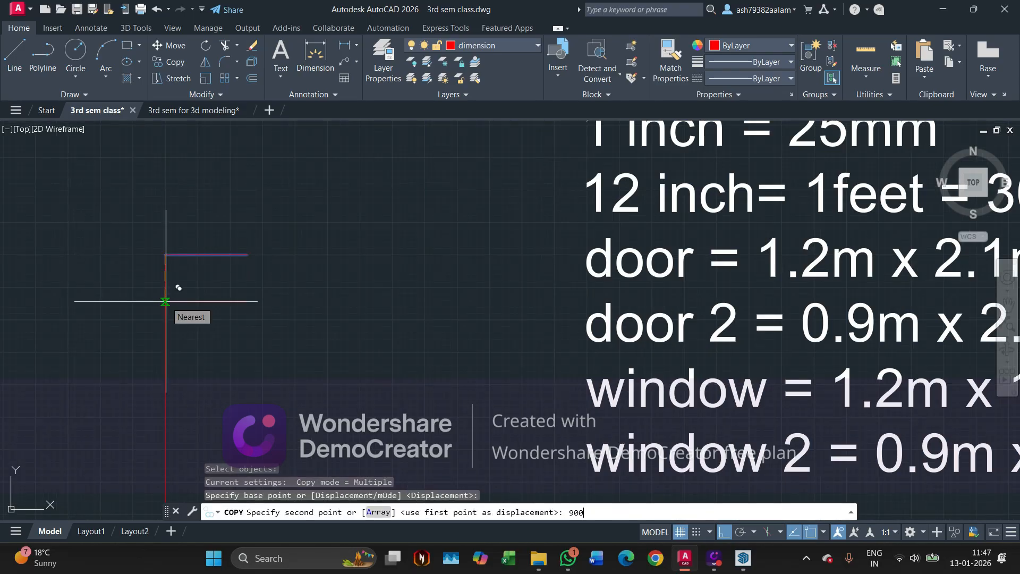
{"action": "key", "text": "Return"}
{"action": "key", "text": "Escape"}
{"action": "scroll", "coordinate": [282, 228], "scroll_direction": "down", "scroll_amount": 4}
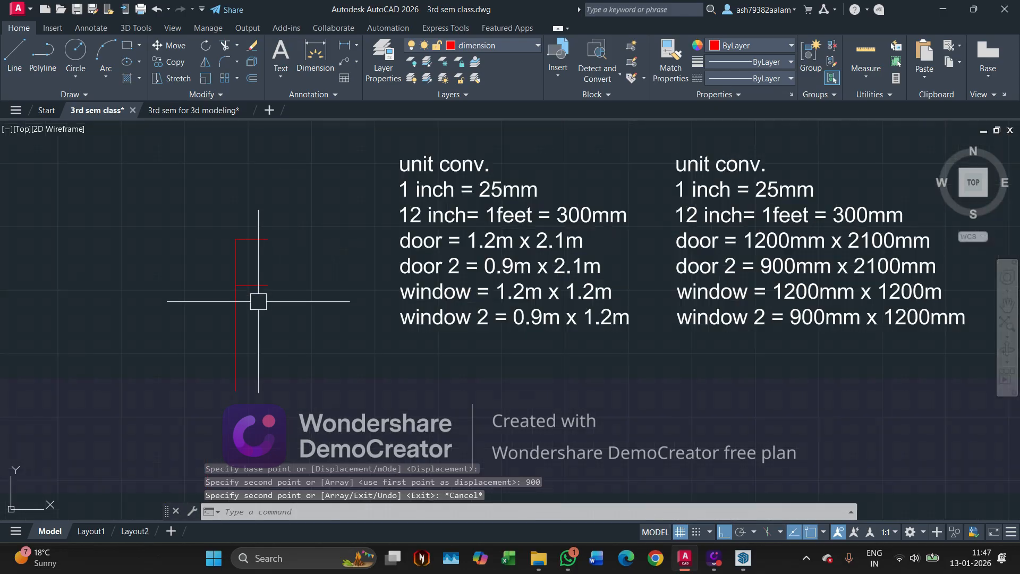
Draw a horizontal line about 434 mm long from the lower end of the vertical line
{"action": "left_click", "coordinate": [14, 62]}
{"action": "left_click", "coordinate": [236, 390]}
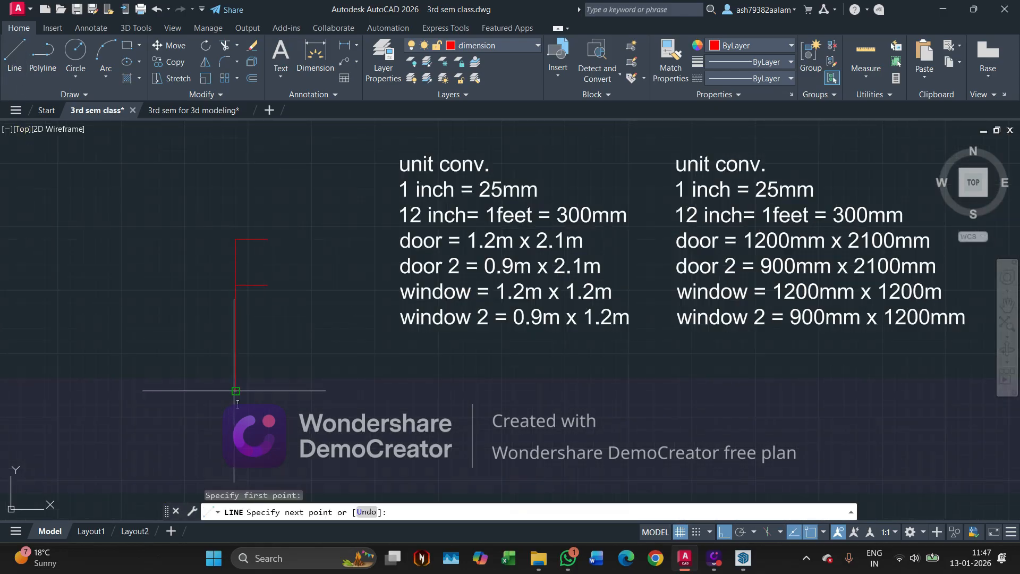
{"action": "key", "text": "Escape"}
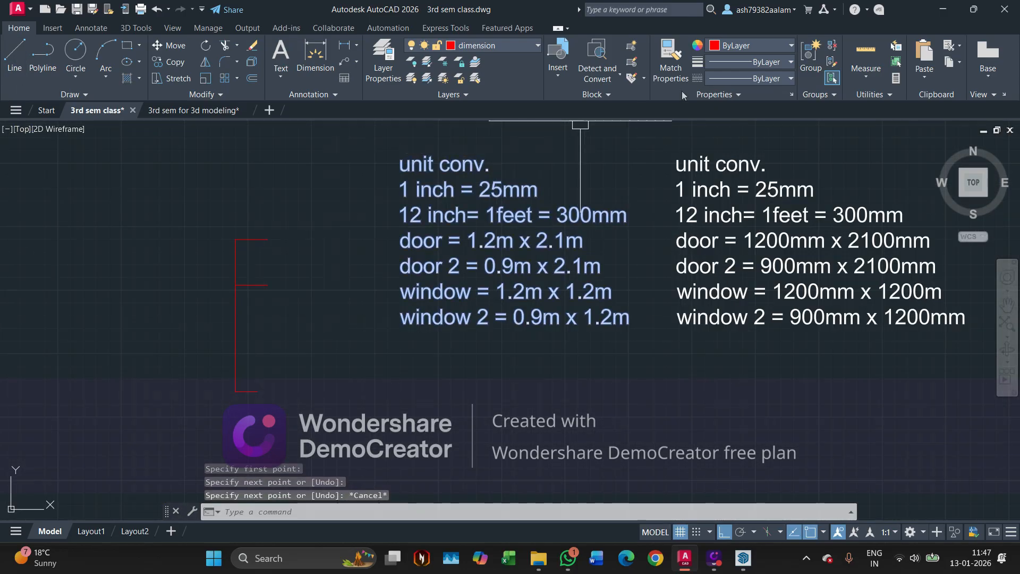
Quick-measure the height between the lower two horizontal lines of the wall height sketch
{"action": "left_click", "coordinate": [866, 56]}
{"action": "scroll", "coordinate": [224, 331], "scroll_direction": "up", "scroll_amount": 4}
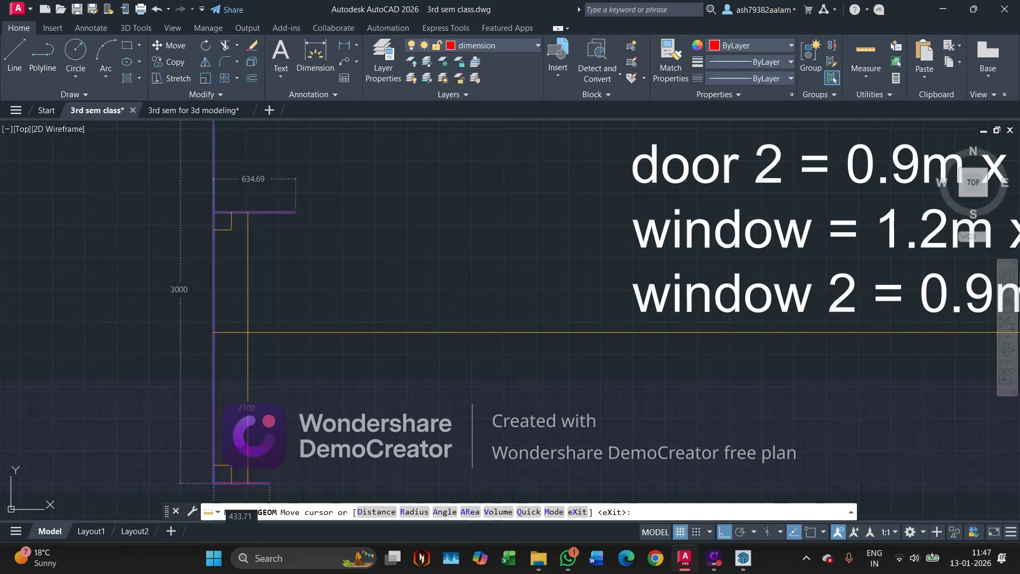
{"action": "scroll", "coordinate": [248, 332], "scroll_direction": "down", "scroll_amount": 2}
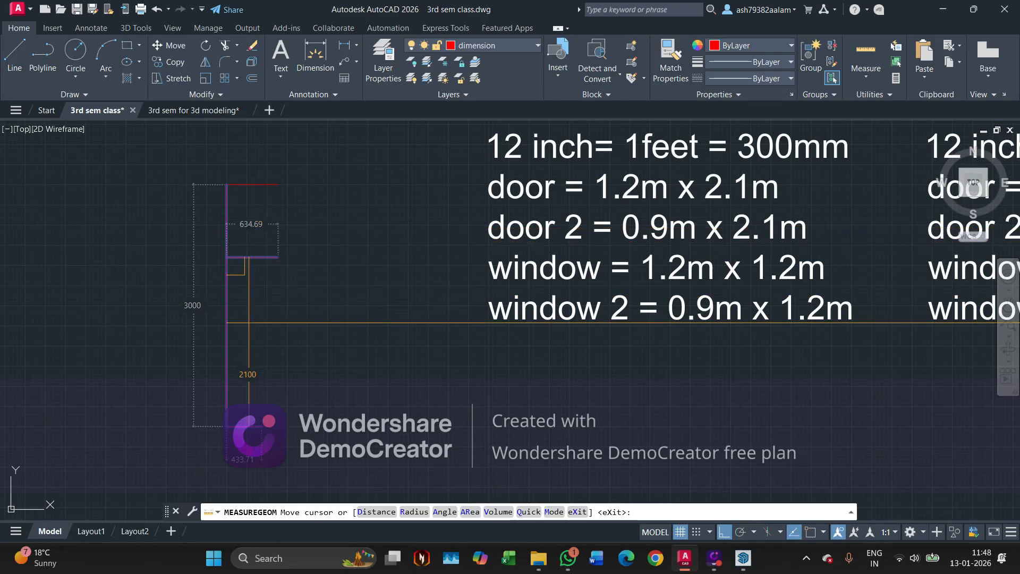
{"action": "key", "text": "Escape"}
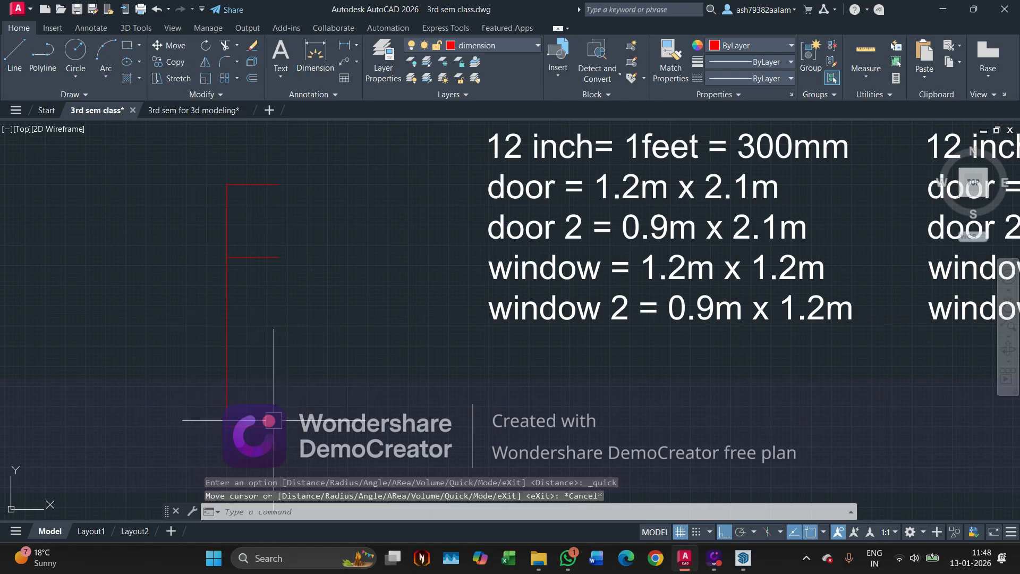
{"action": "scroll", "coordinate": [237, 417], "scroll_direction": "down", "scroll_amount": 4}
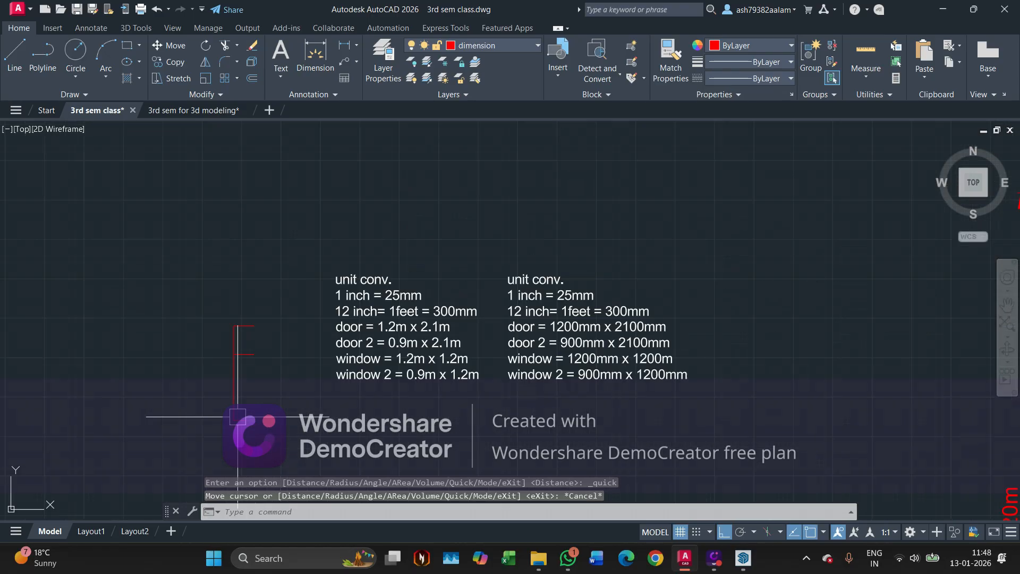
Switch back to SketchUp and bring the free wall end beside the interior doorway into close view
{"action": "left_click", "coordinate": [742, 567]}
{"action": "scroll", "coordinate": [377, 309], "scroll_direction": "down", "scroll_amount": 2}
{"action": "mouse_move", "coordinate": [376, 309]}
{"action": "middle_mouse_down"}
{"action": "mouse_move", "coordinate": [364, 286]}
{"action": "mouse_move", "coordinate": [391, 364]}
{"action": "mouse_move", "coordinate": [440, 373]}
{"action": "mouse_move", "coordinate": [547, 358]}
{"action": "mouse_move", "coordinate": [539, 345]}
{"action": "middle_mouse_up"}
{"action": "scroll", "coordinate": [521, 298], "scroll_direction": "up", "scroll_amount": 5}
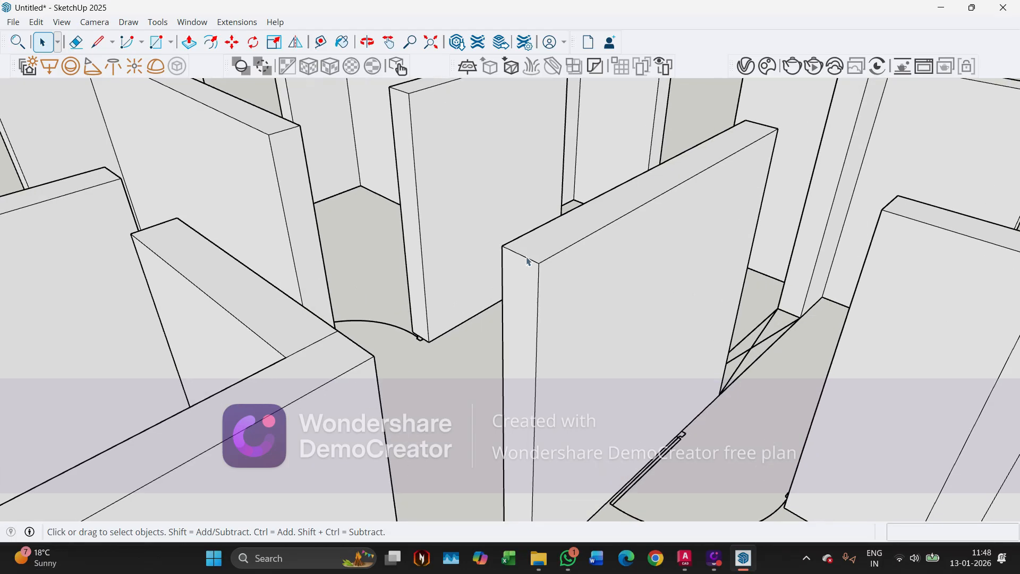
Try copying the wall end's top edge 300 mm down its end face, and delete the copy
{"action": "left_click", "coordinate": [522, 260]}
{"action": "key", "text": "m"}
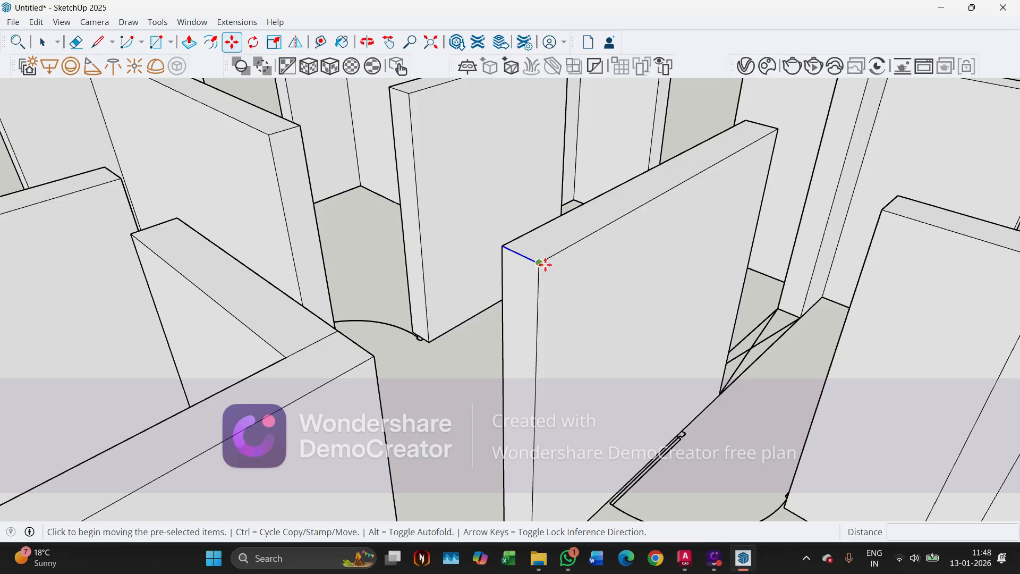
{"action": "left_click", "coordinate": [538, 262]}
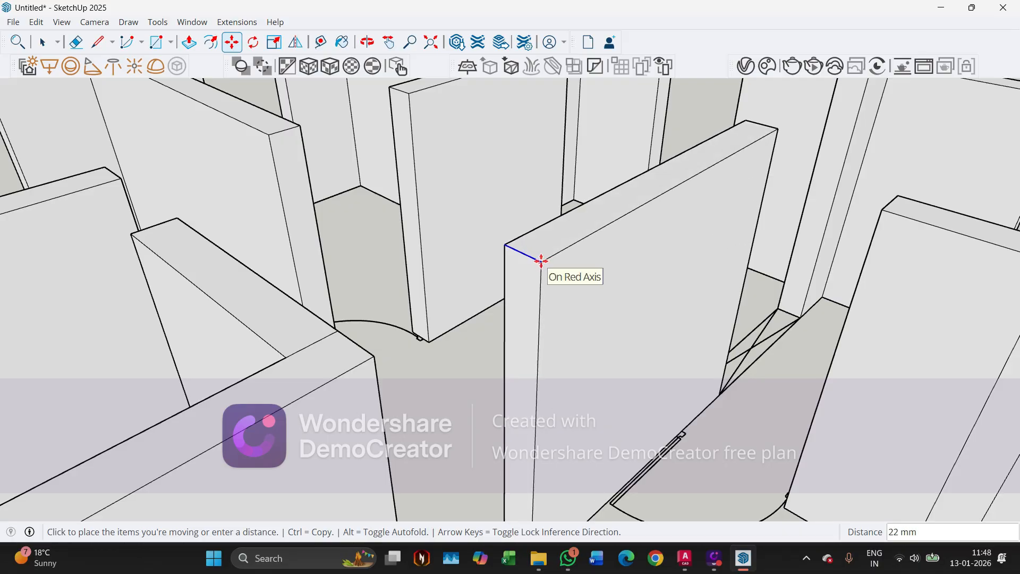
{"action": "key", "text": "ctrl"}
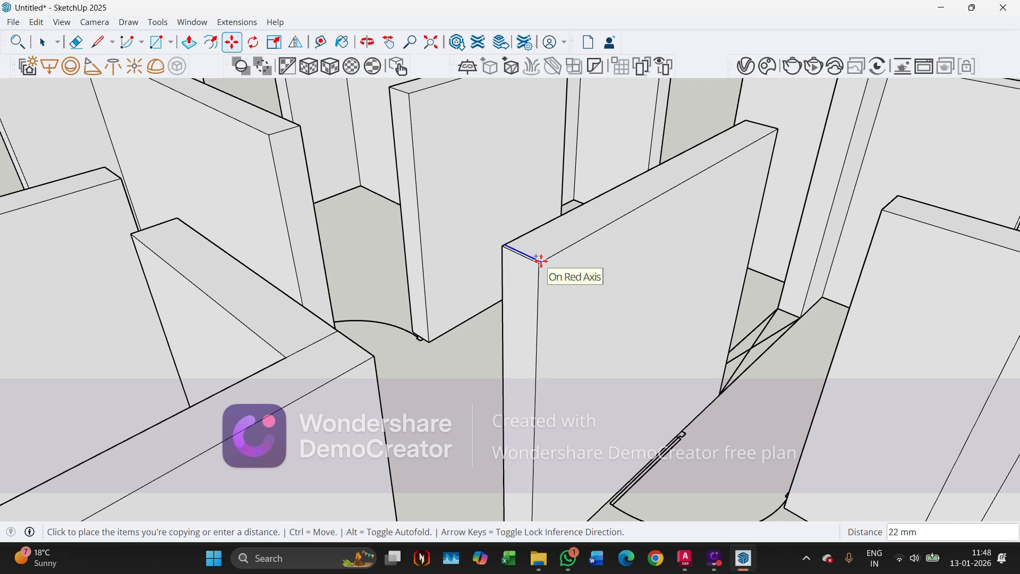
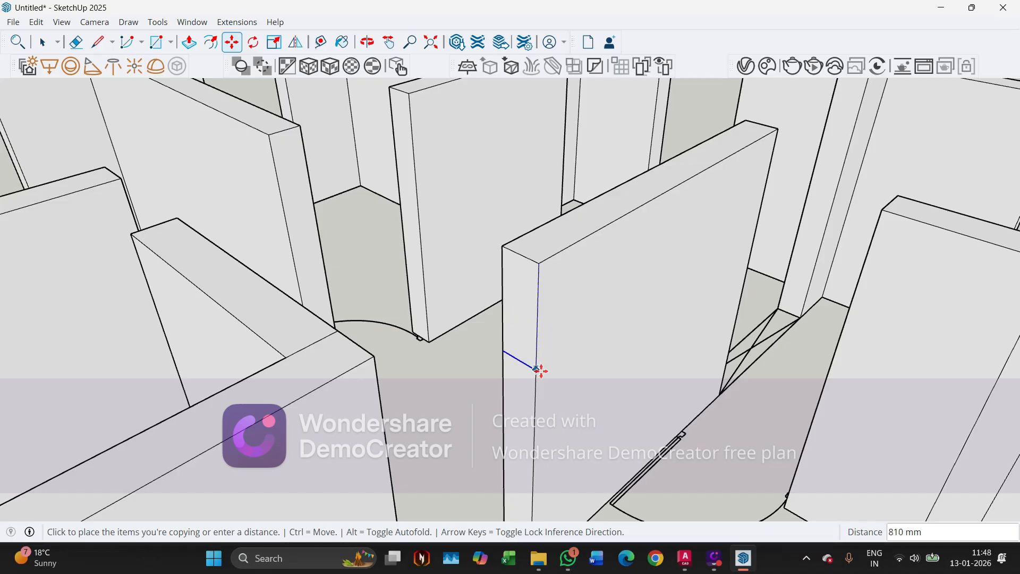
{"action": "type", "text": "300"}
{"action": "key", "text": "Return"}
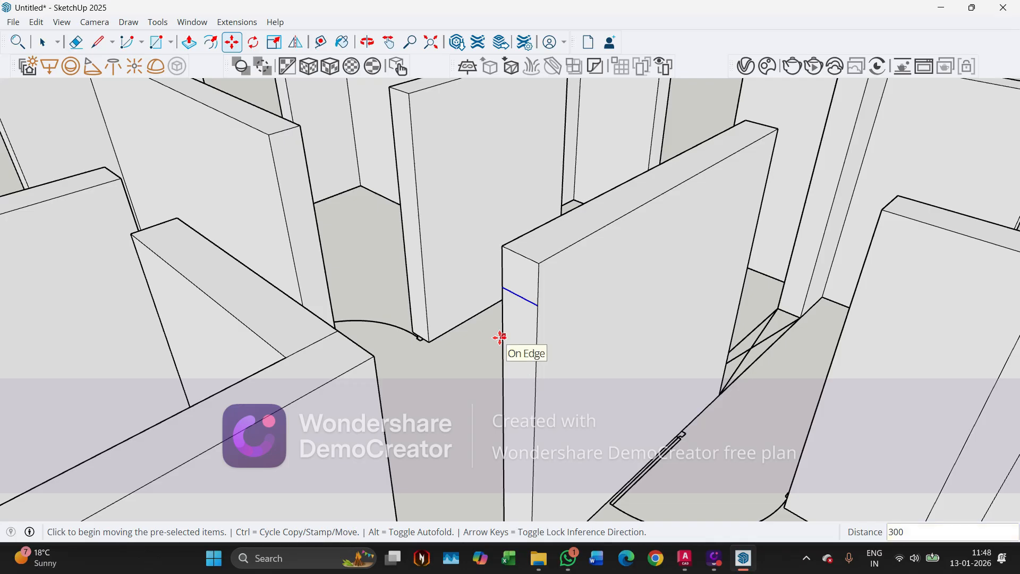
{"action": "key", "text": "Delete"}
{"action": "key", "text": "space"}
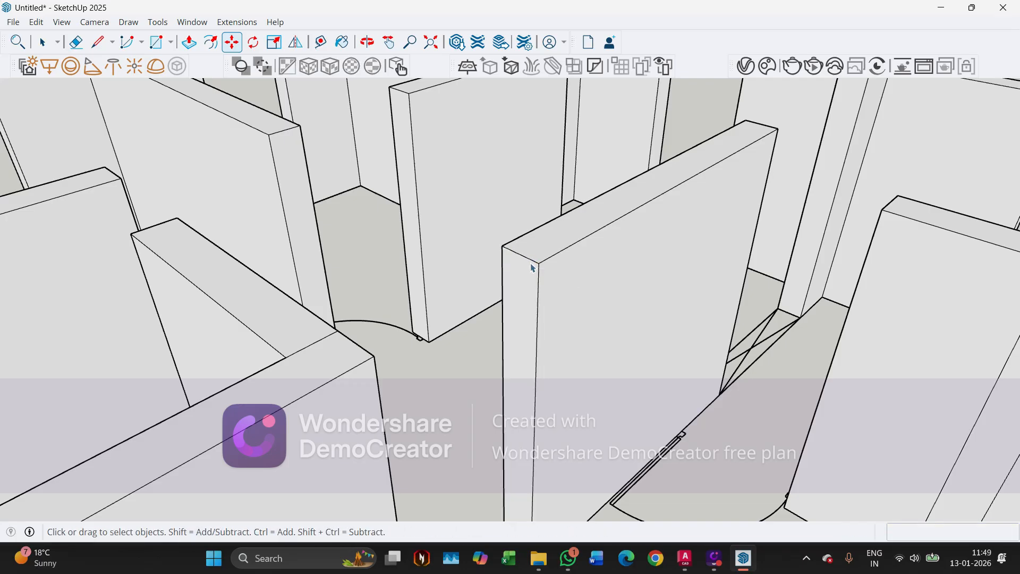
Copy the top edge of the wall end beside the doorway 900 mm down its end face
{"action": "left_click", "coordinate": [537, 265]}
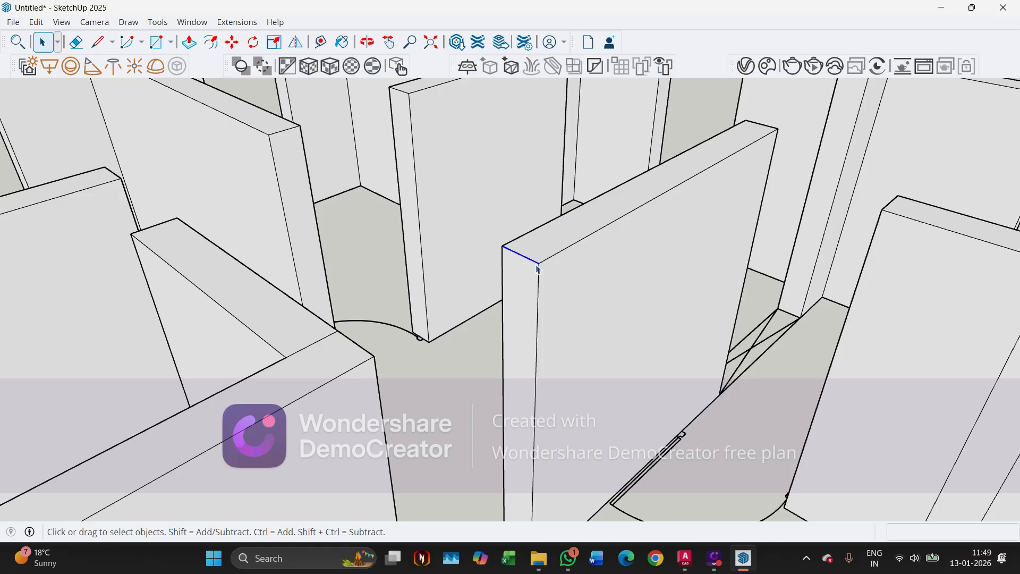
{"action": "key", "text": "m"}
{"action": "key", "text": "ctrl"}
{"action": "left_click", "coordinate": [539, 262]}
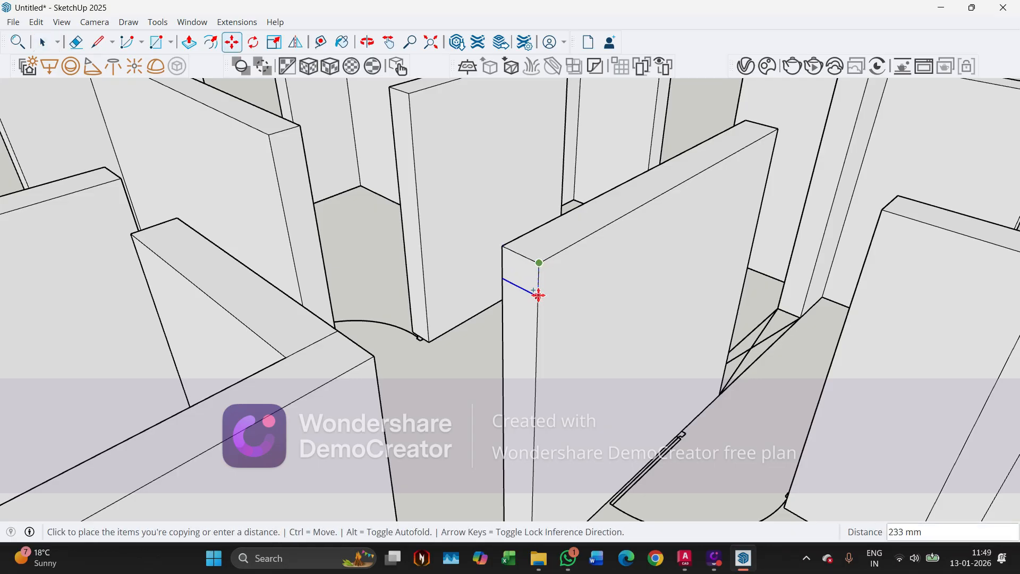
{"action": "type", "text": "900"}
{"action": "key", "text": "Return"}
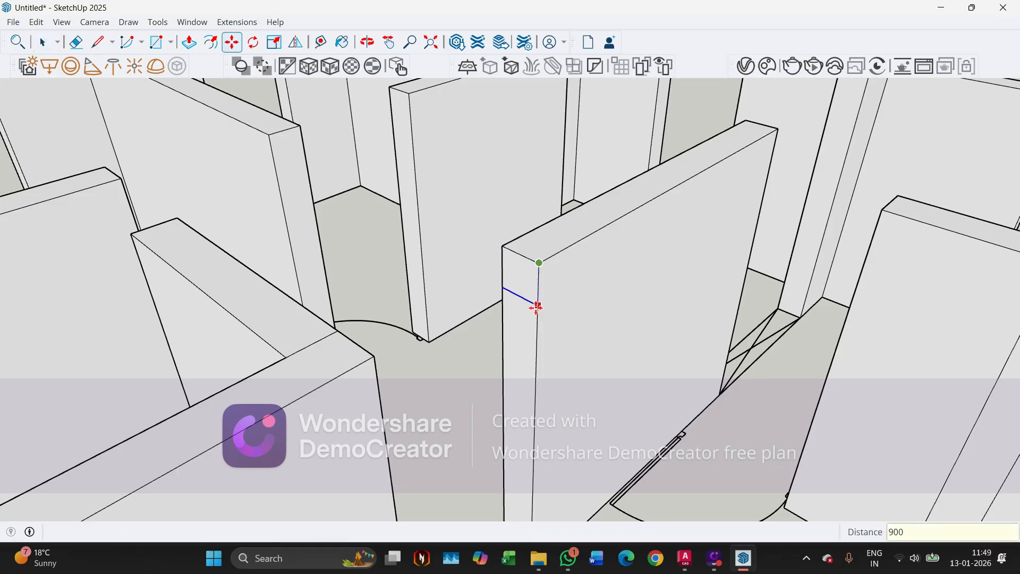
Push/pull the upper part of the wall's end face 1200 mm to the opposite wall to form the doorway's lintel
{"action": "key", "text": "space"}
{"action": "key", "text": "p"}
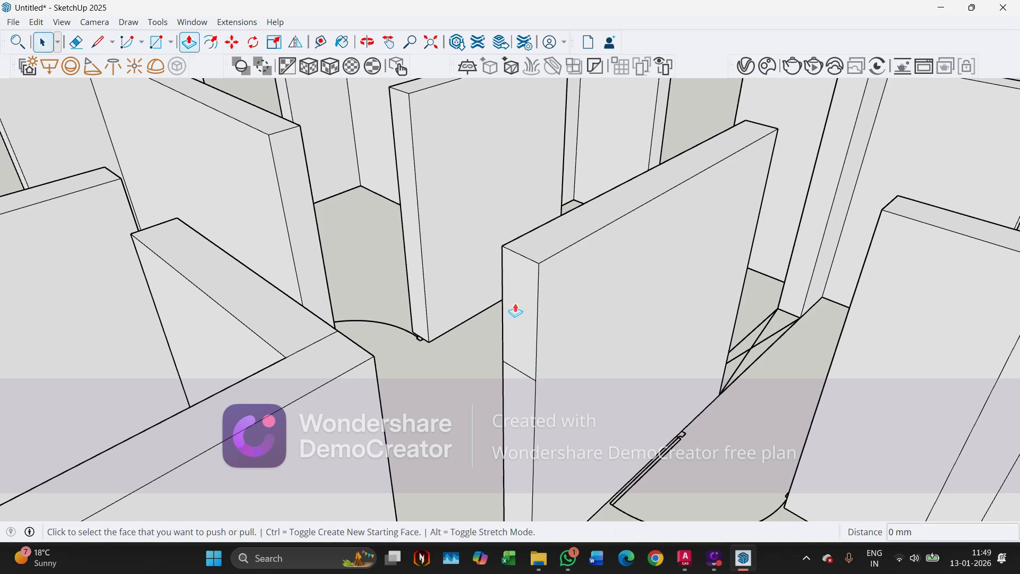
{"action": "left_click", "coordinate": [515, 307]}
{"action": "type", "text": "1000"}
{"action": "key", "text": "Return"}
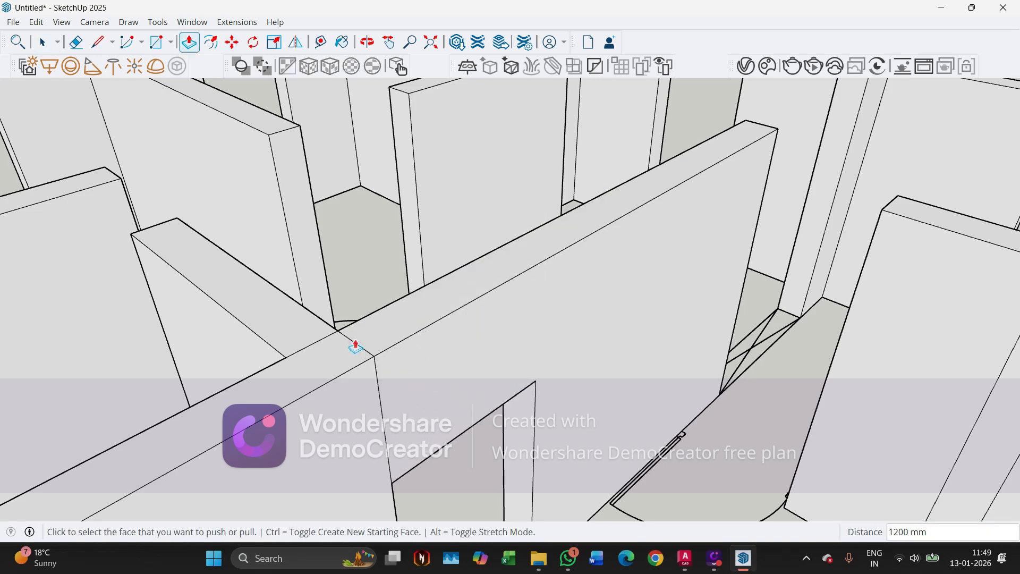
Copy the top edge of the free wall end near the entrance steps 900 mm down, and push/pull its upper face to the facing wall
{"action": "mouse_move", "coordinate": [353, 346]}
{"action": "middle_mouse_down"}
{"action": "mouse_move", "coordinate": [378, 364]}
{"action": "mouse_move", "coordinate": [290, 307]}
{"action": "mouse_move", "coordinate": [440, 253]}
{"action": "mouse_move", "coordinate": [330, 289]}
{"action": "mouse_move", "coordinate": [375, 277]}
{"action": "mouse_move", "coordinate": [312, 278]}
{"action": "mouse_move", "coordinate": [314, 337]}
{"action": "mouse_move", "coordinate": [467, 364]}
{"action": "mouse_move", "coordinate": [818, 360]}
{"action": "mouse_move", "coordinate": [770, 342]}
{"action": "mouse_move", "coordinate": [731, 230]}
{"action": "mouse_move", "coordinate": [642, 202]}
{"action": "mouse_move", "coordinate": [570, 220]}
{"action": "middle_mouse_up"}
{"action": "scroll", "coordinate": [731, 230], "scroll_direction": "down", "scroll_amount": 2}
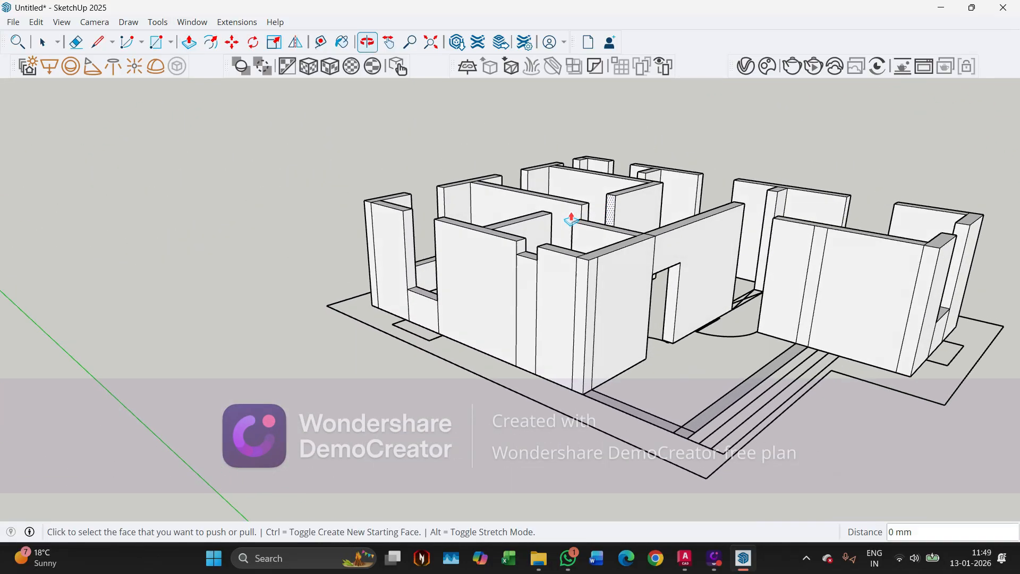
{"action": "middle_click_drag", "start_coordinate": [750, 240], "coordinate": [602, 288]}
{"action": "scroll", "coordinate": [601, 290], "scroll_direction": "up", "scroll_amount": 1}
{"action": "key", "text": "space"}
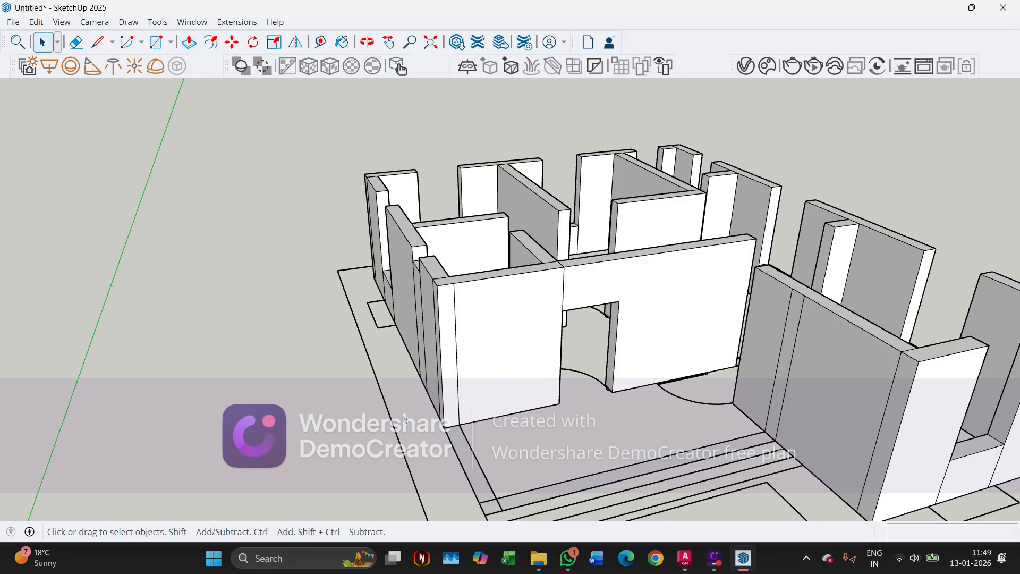
{"action": "middle_click_drag", "start_coordinate": [405, 420], "coordinate": [976, 480]}
{"action": "mouse_move", "coordinate": [479, 393]}
{"action": "middle_mouse_down"}
{"action": "mouse_move", "coordinate": [756, 503]}
{"action": "mouse_move", "coordinate": [819, 499]}
{"action": "middle_mouse_up"}
{"action": "scroll", "coordinate": [535, 349], "scroll_direction": "up", "scroll_amount": 2}
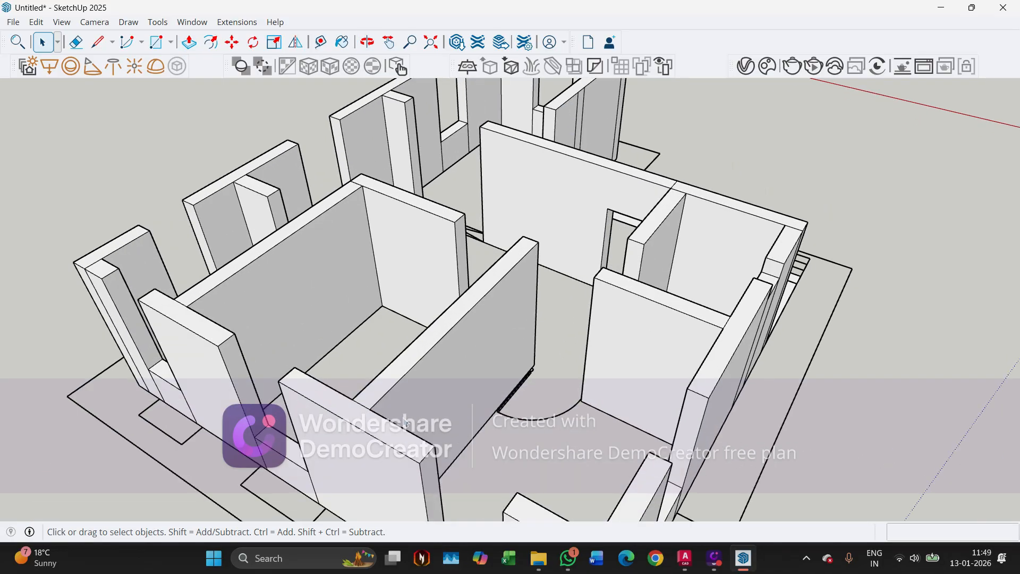
{"action": "scroll", "coordinate": [406, 424], "scroll_direction": "down", "scroll_amount": 3}
{"action": "scroll", "coordinate": [541, 236], "scroll_direction": "up", "scroll_amount": 6}
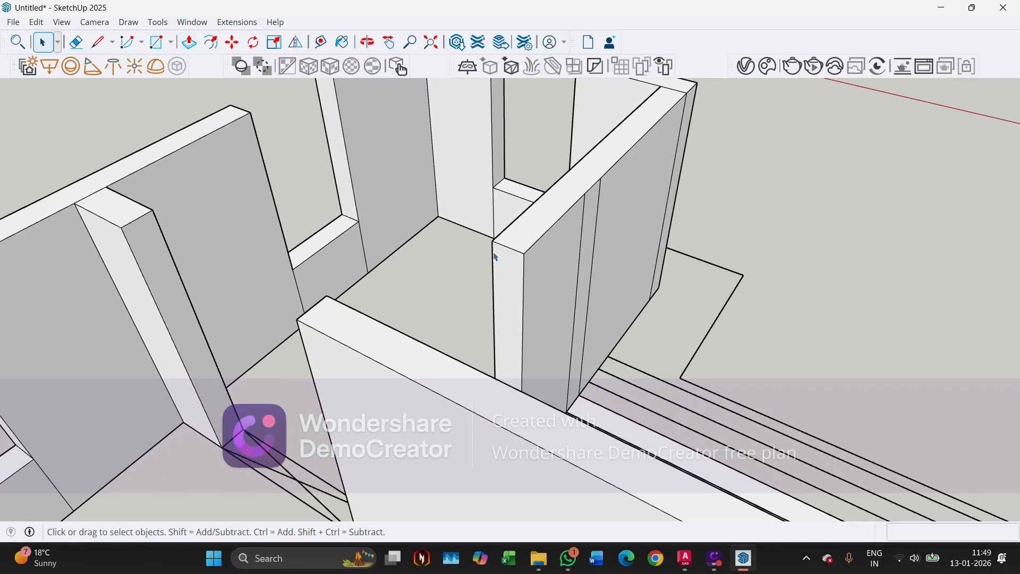
{"action": "key", "text": "m"}
{"action": "key", "text": "ctrl"}
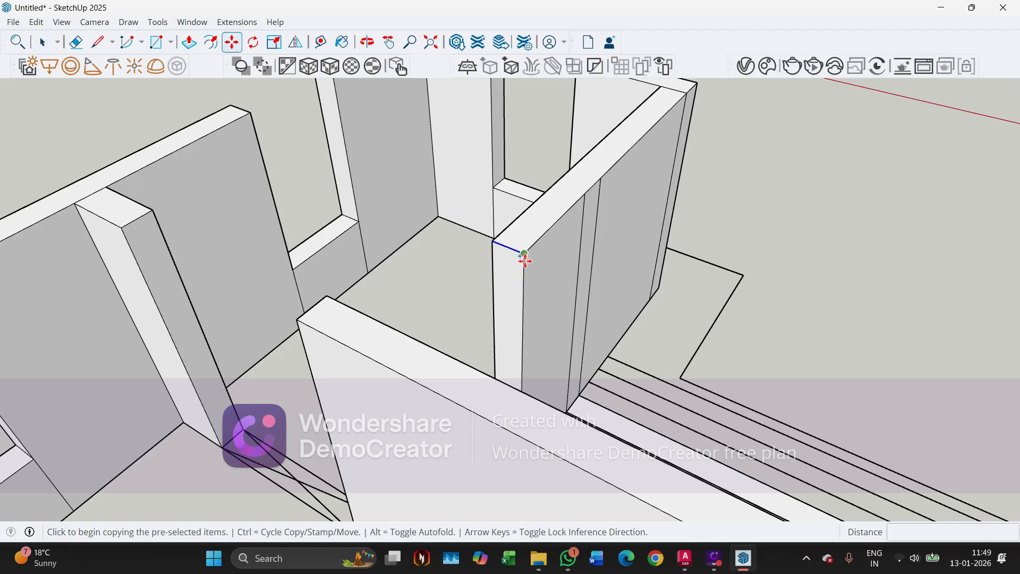
{"action": "left_click", "coordinate": [524, 253]}
{"action": "type", "text": "900"}
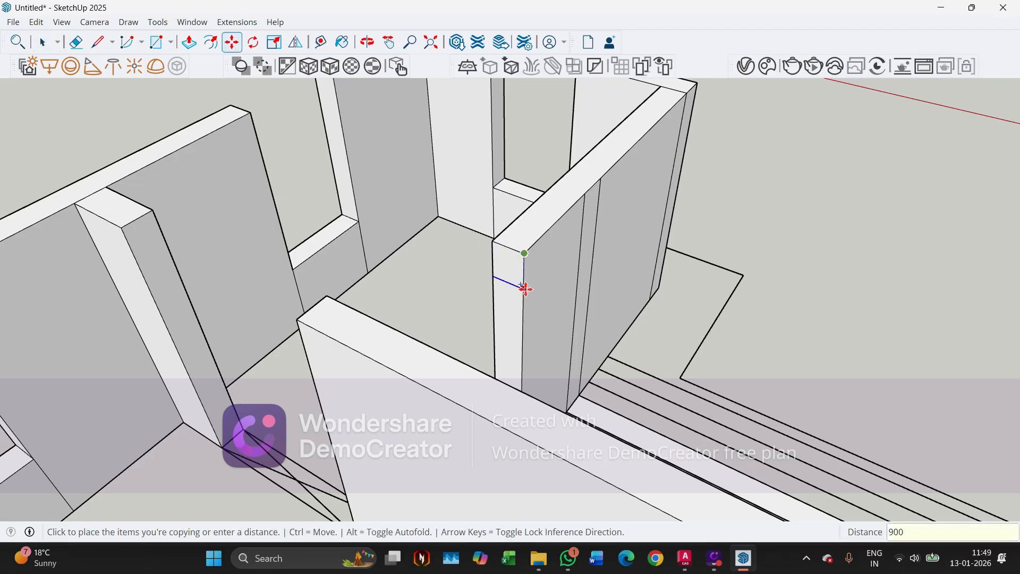
{"action": "key", "text": "Return"}
{"action": "key", "text": "p"}
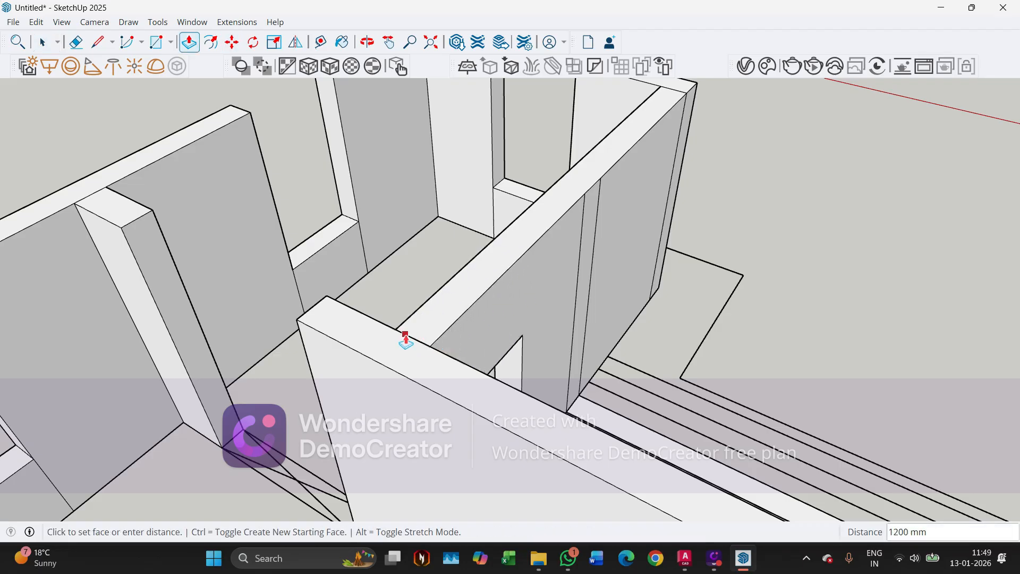
{"action": "left_click", "coordinate": [401, 339]}
Copy the top edges of the three remaining wall ends beside the interior door openings 900 mm down their end faces
{"action": "middle_click_drag", "start_coordinate": [447, 351], "coordinate": [426, 358]}
{"action": "scroll", "coordinate": [519, 260], "scroll_direction": "down", "scroll_amount": 3}
{"action": "middle_click_drag", "start_coordinate": [520, 260], "coordinate": [594, 287]}
{"action": "scroll", "coordinate": [444, 311], "scroll_direction": "down", "scroll_amount": 5}
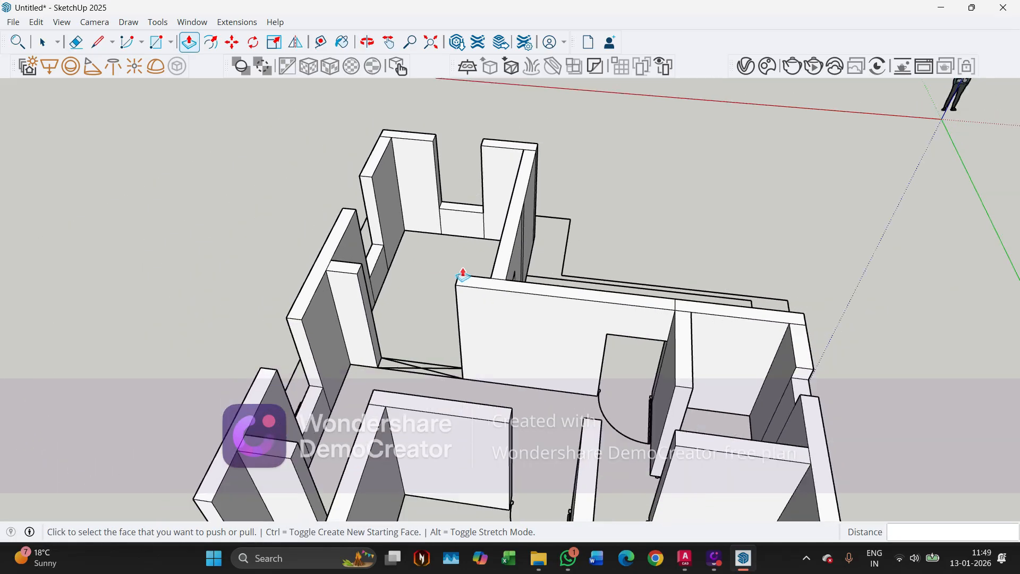
{"action": "middle_click_drag", "start_coordinate": [519, 362], "coordinate": [474, 391]}
{"action": "scroll", "coordinate": [463, 386], "scroll_direction": "up", "scroll_amount": 4}
{"action": "scroll", "coordinate": [451, 383], "scroll_direction": "up", "scroll_amount": 2}
{"action": "key", "text": "space"}
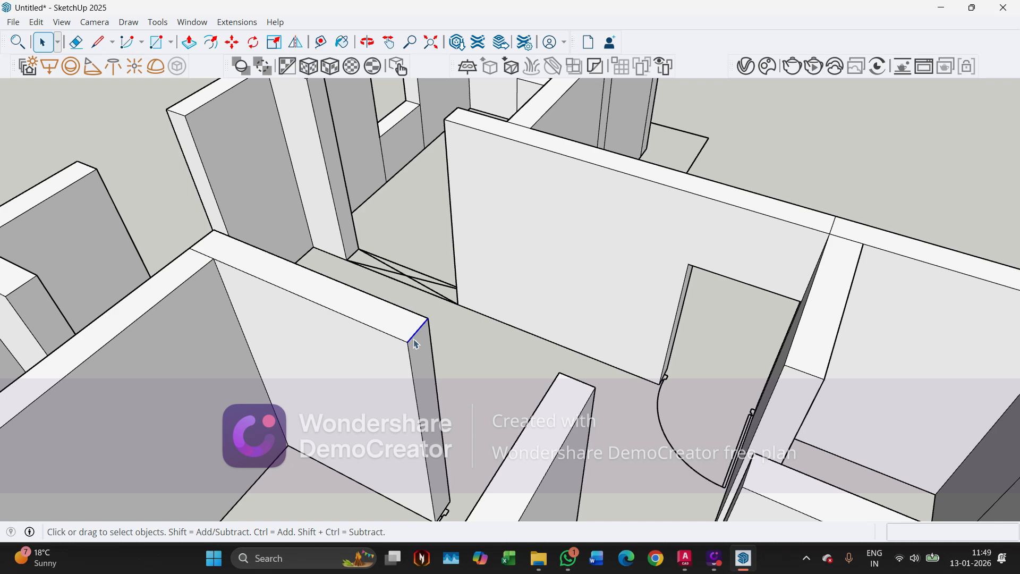
{"action": "scroll", "coordinate": [425, 207], "scroll_direction": "down", "scroll_amount": 2}
{"action": "middle_click_drag", "start_coordinate": [564, 314], "coordinate": [495, 344]}
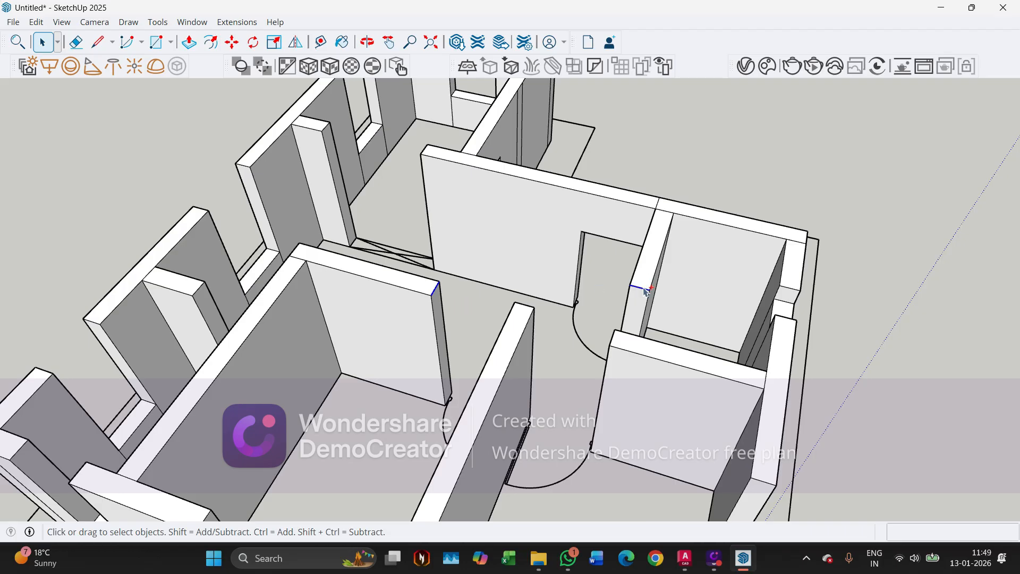
{"action": "scroll", "coordinate": [730, 108], "scroll_direction": "down", "scroll_amount": 3}
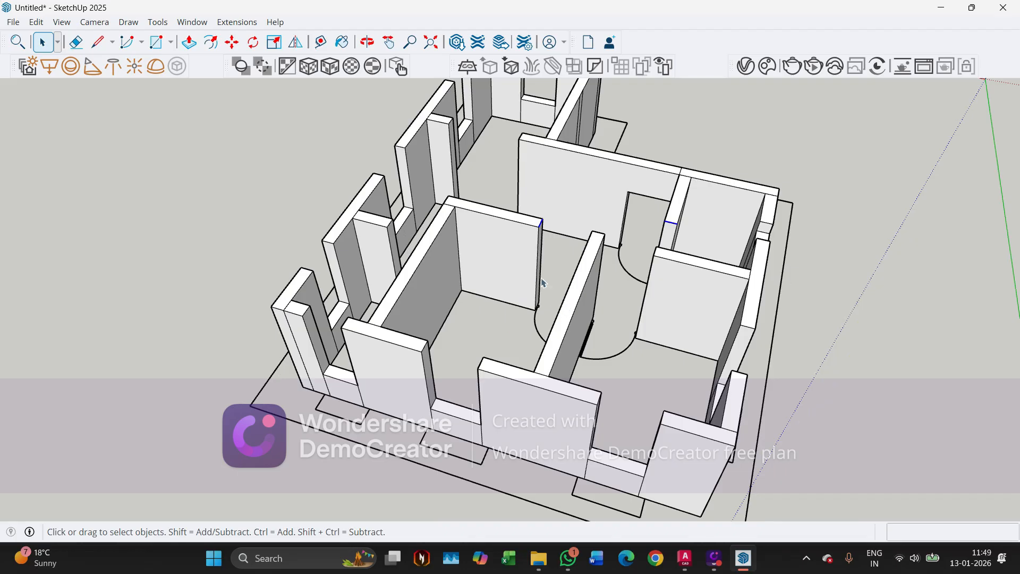
{"action": "middle_click_drag", "start_coordinate": [543, 284], "coordinate": [419, 223]}
{"action": "scroll", "coordinate": [411, 213], "scroll_direction": "up", "scroll_amount": 5}
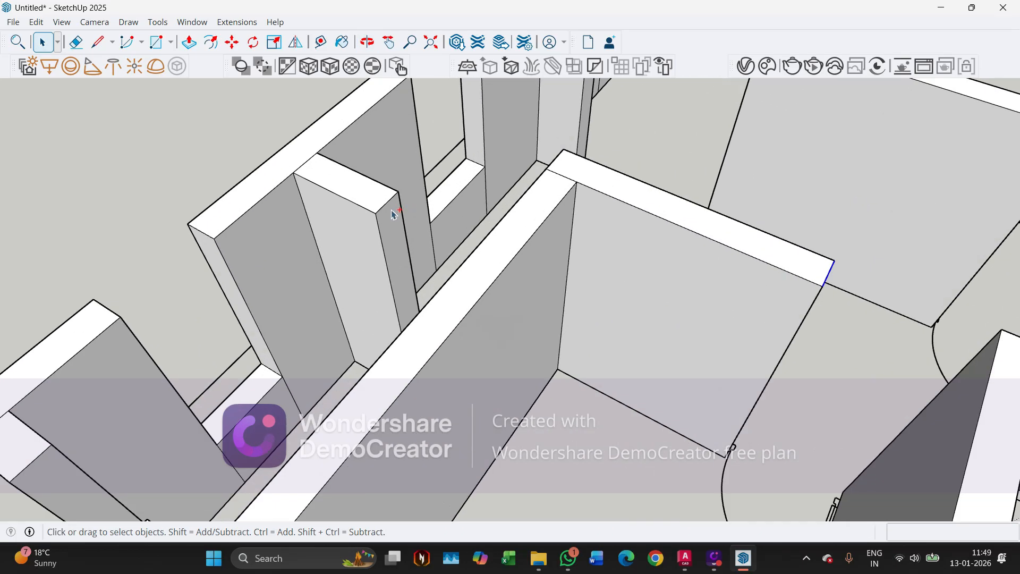
{"action": "scroll", "coordinate": [386, 211], "scroll_direction": "down", "scroll_amount": 2}
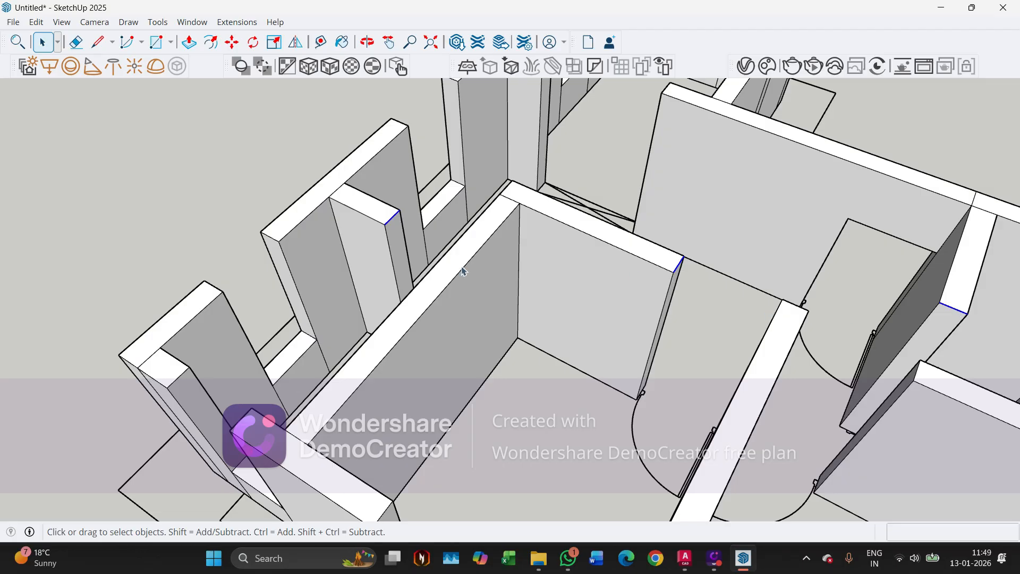
{"action": "key", "text": "m"}
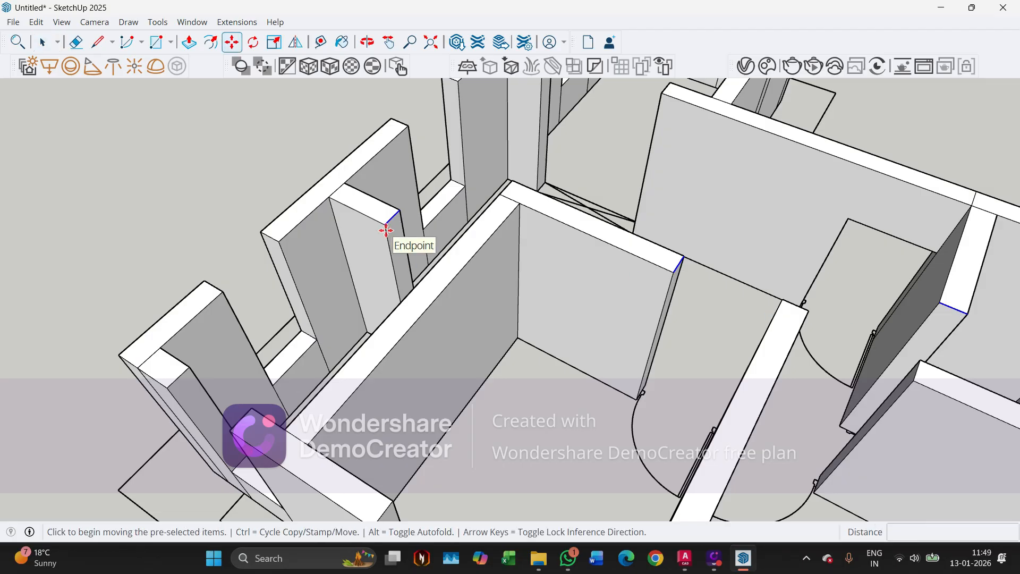
{"action": "key", "text": "ctrl"}
{"action": "left_click", "coordinate": [383, 224]}
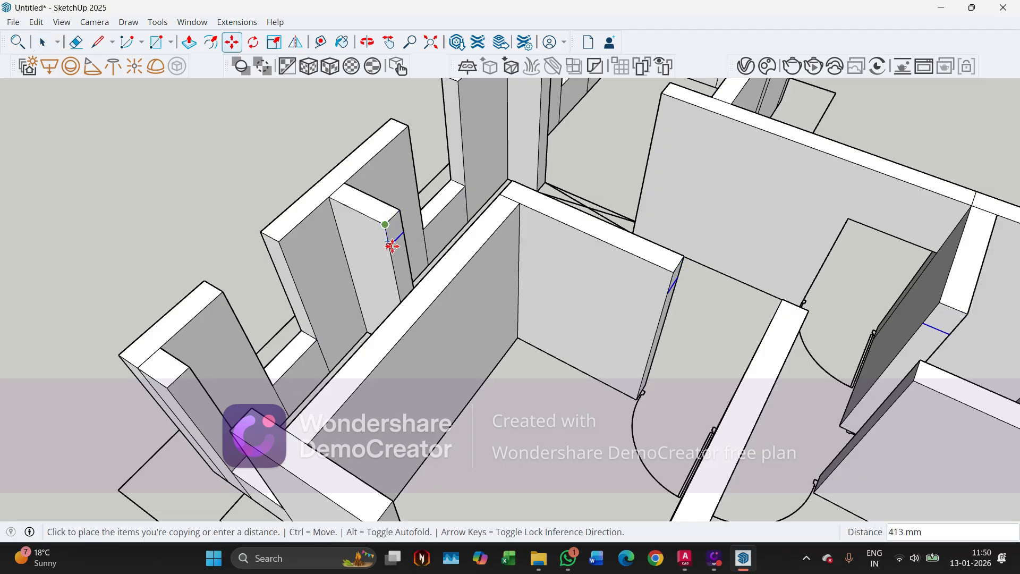
{"action": "type", "text": "900"}
{"action": "key", "text": "Return"}
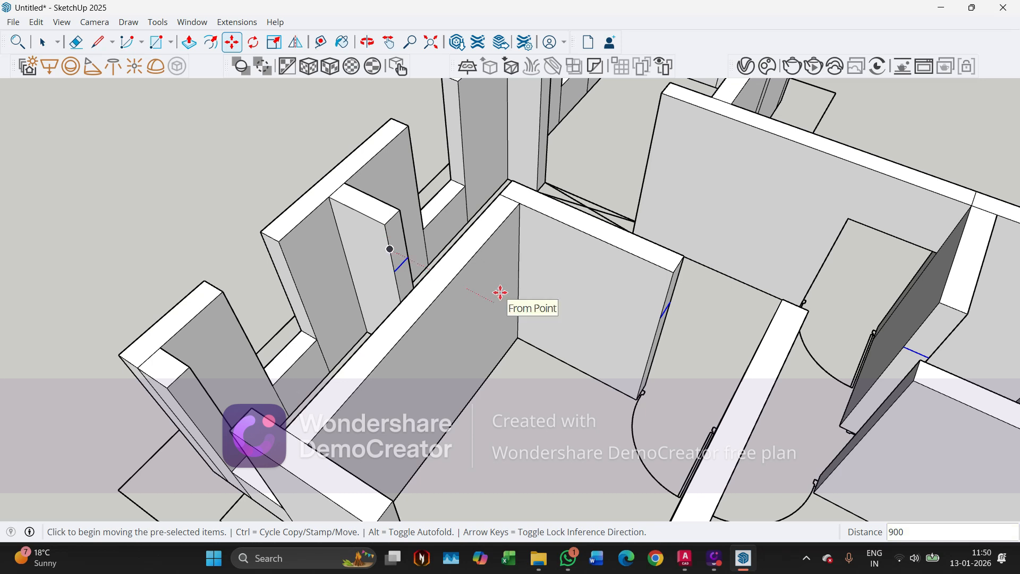
Push/pull the upper faces of the three wall ends across to their opposite walls to form the door lintels
{"action": "key", "text": "ctrl+t"}
{"action": "key", "text": "p"}
{"action": "left_click", "coordinate": [400, 248]}
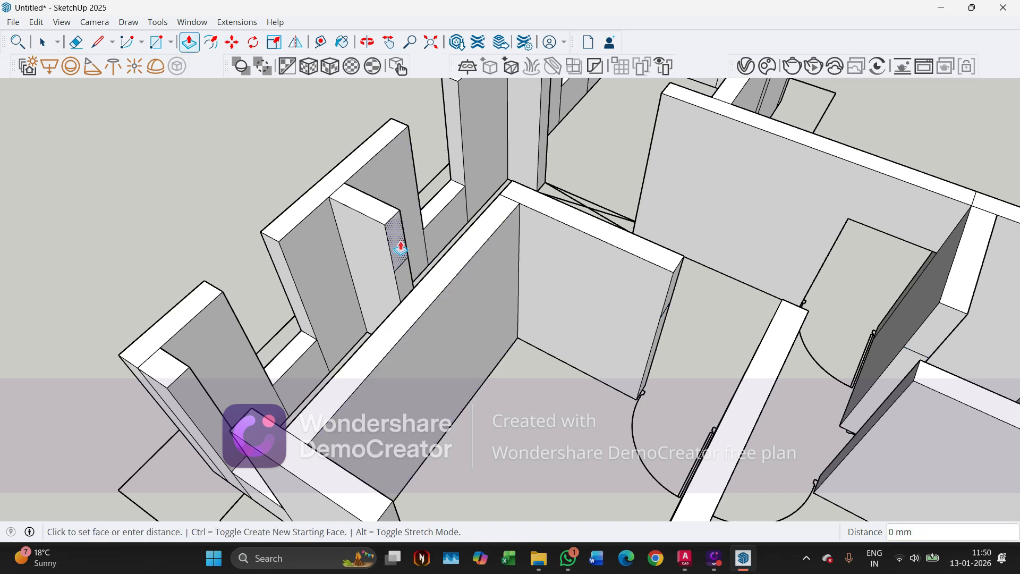
{"action": "left_click", "coordinate": [454, 237]}
{"action": "left_click", "coordinate": [683, 287]}
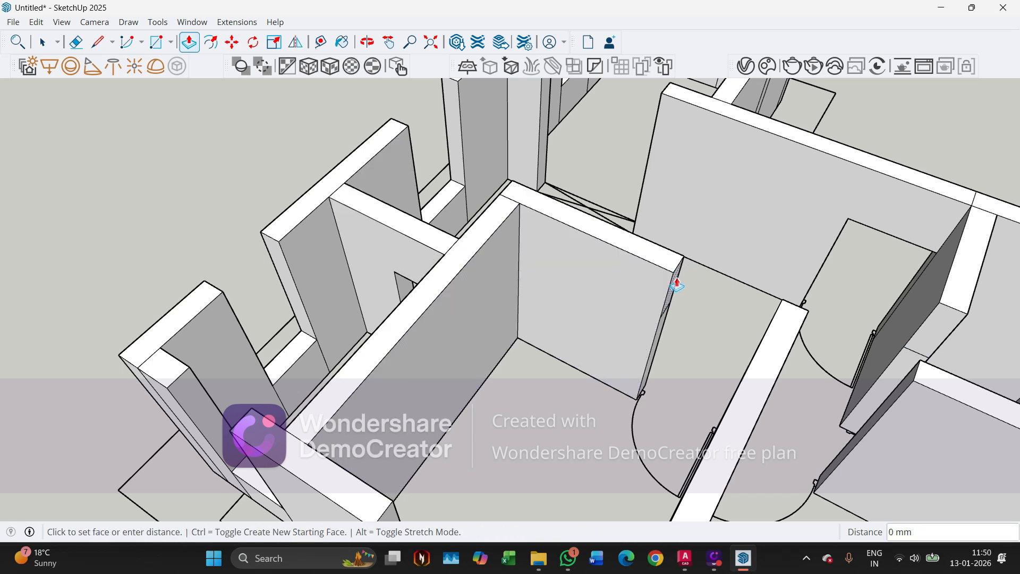
{"action": "left_click", "coordinate": [756, 354]}
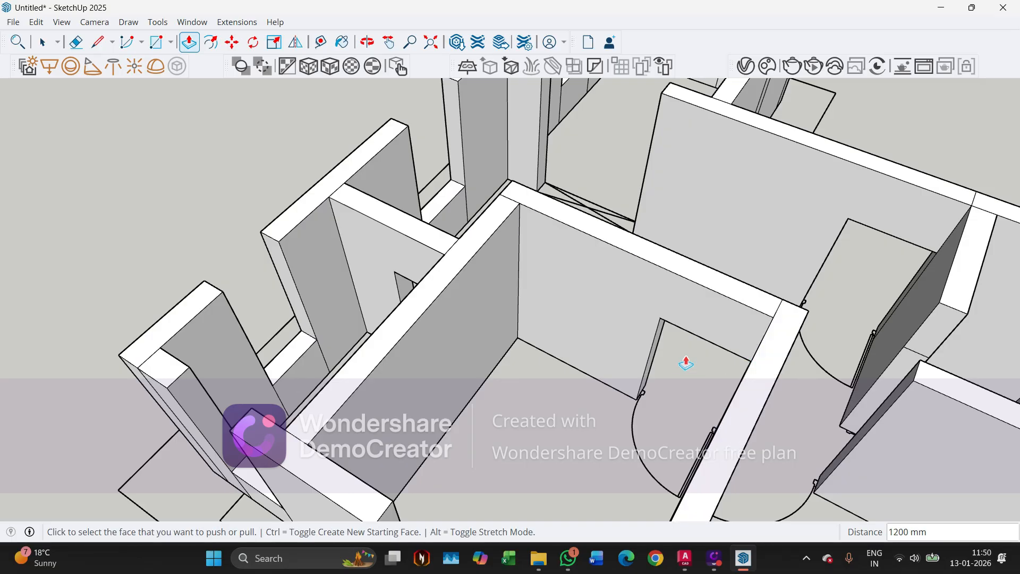
{"action": "left_click", "coordinate": [941, 339]}
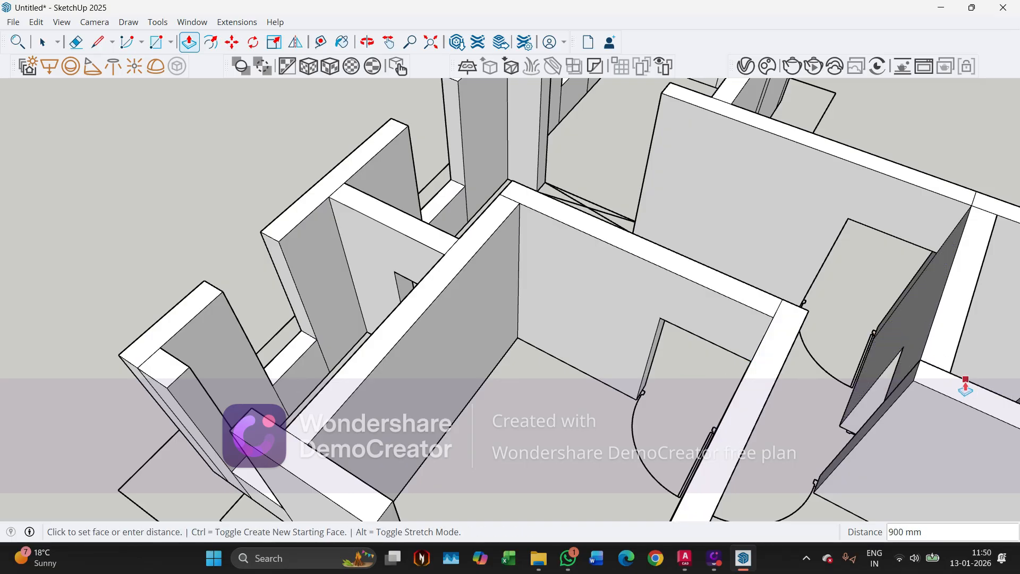
{"action": "left_click", "coordinate": [966, 387]}
Copy the top edge of the wall end beside the wide arch opening 900 mm down its end face
{"action": "middle_click_drag", "start_coordinate": [453, 323], "coordinate": [510, 311]}
{"action": "scroll", "coordinate": [475, 255], "scroll_direction": "up", "scroll_amount": 2}
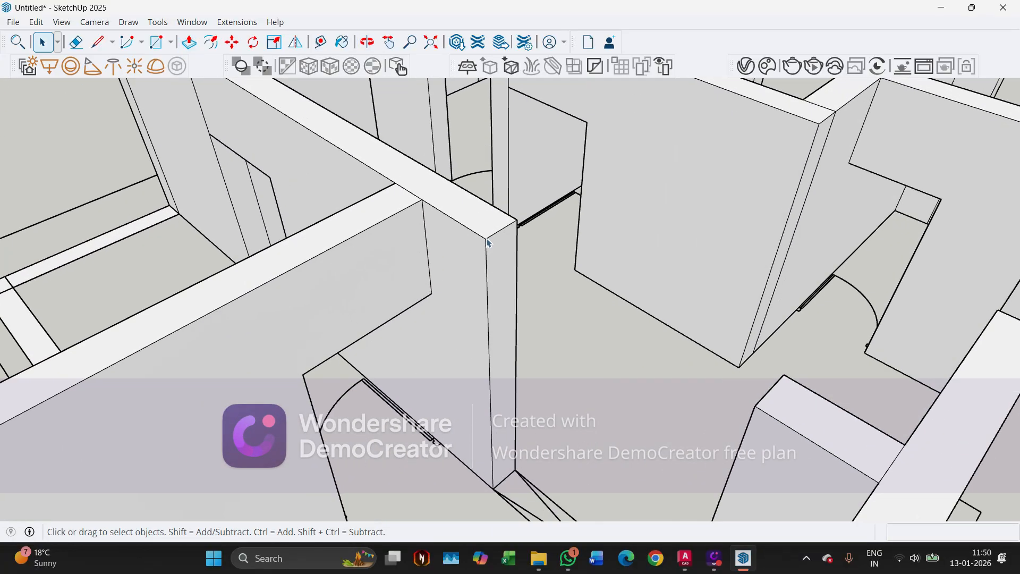
{"action": "key", "text": "m"}
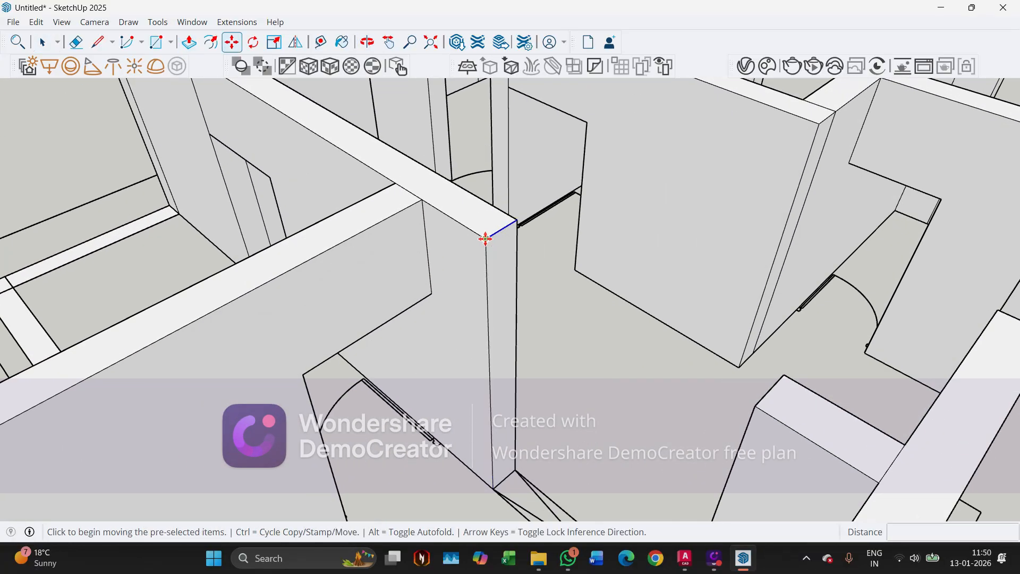
{"action": "left_click", "coordinate": [485, 239]}
{"action": "key", "text": "ctrl"}
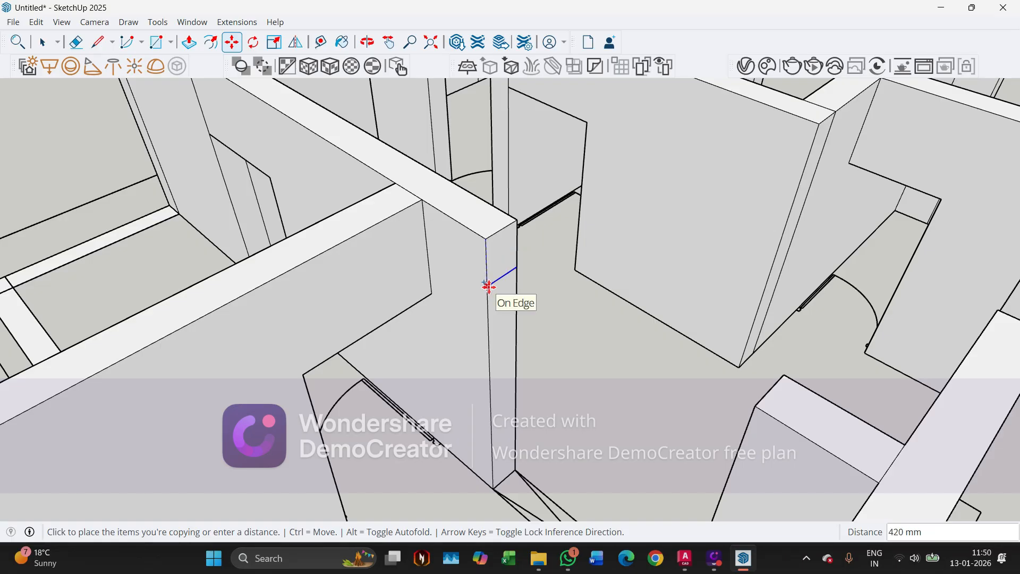
{"action": "type", "text": "900"}
{"action": "key", "text": "Return"}
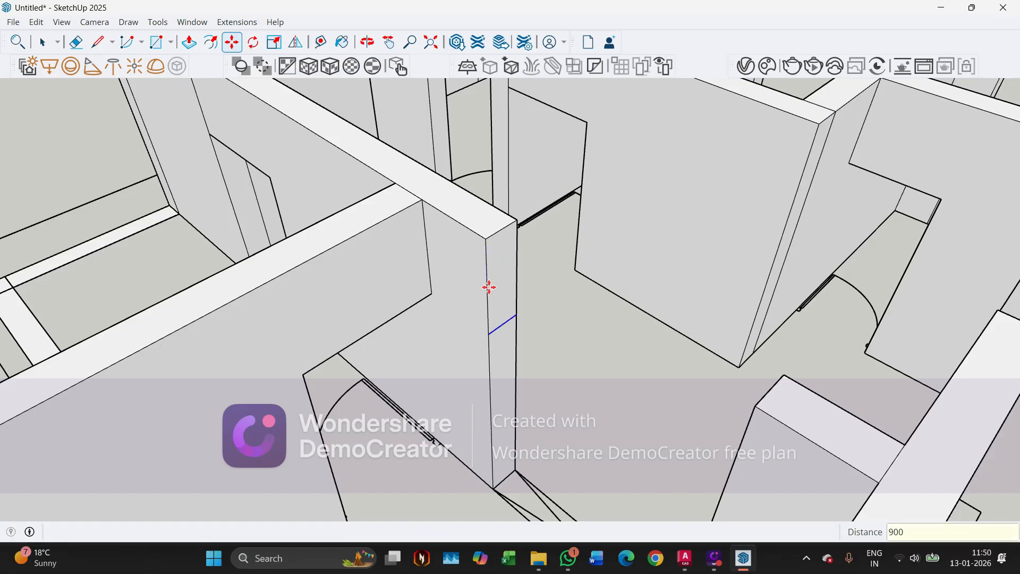
Push/pull the upper part of that wall end 2000 mm to the opposite wall stub, bridging the arch opening
{"action": "key", "text": "p"}
{"action": "left_click", "coordinate": [491, 290]}
{"action": "left_click", "coordinate": [777, 382]}
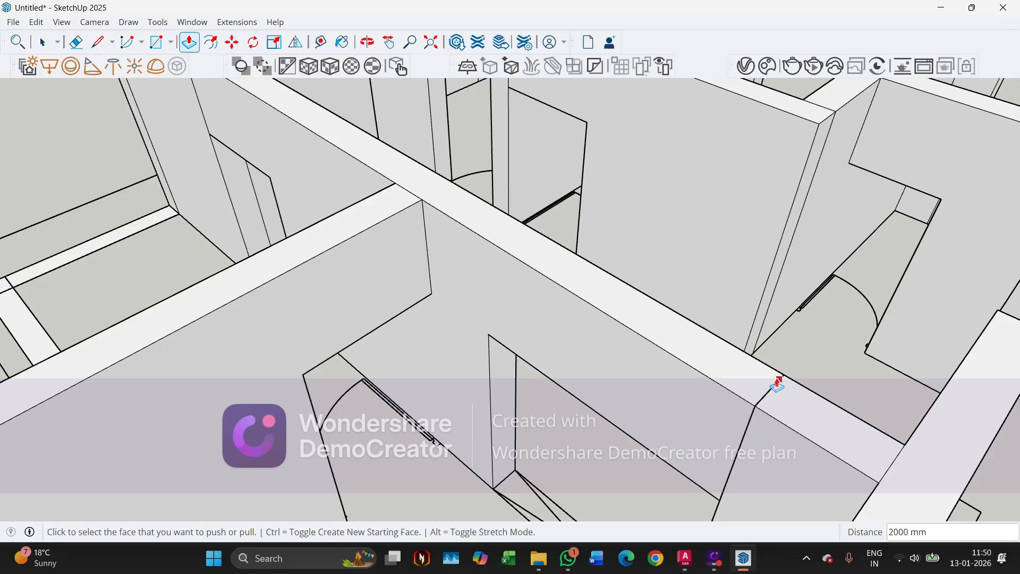
Erase the leftover vertical seam on the wall face where the arch lintel meets the wall stub
{"action": "mouse_move", "coordinate": [777, 382]}
{"action": "middle_mouse_down"}
{"action": "mouse_move", "coordinate": [656, 368]}
{"action": "mouse_move", "coordinate": [688, 264]}
{"action": "mouse_move", "coordinate": [706, 276]}
{"action": "mouse_move", "coordinate": [576, 250]}
{"action": "mouse_move", "coordinate": [615, 273]}
{"action": "middle_mouse_up"}
{"action": "key", "text": "e"}
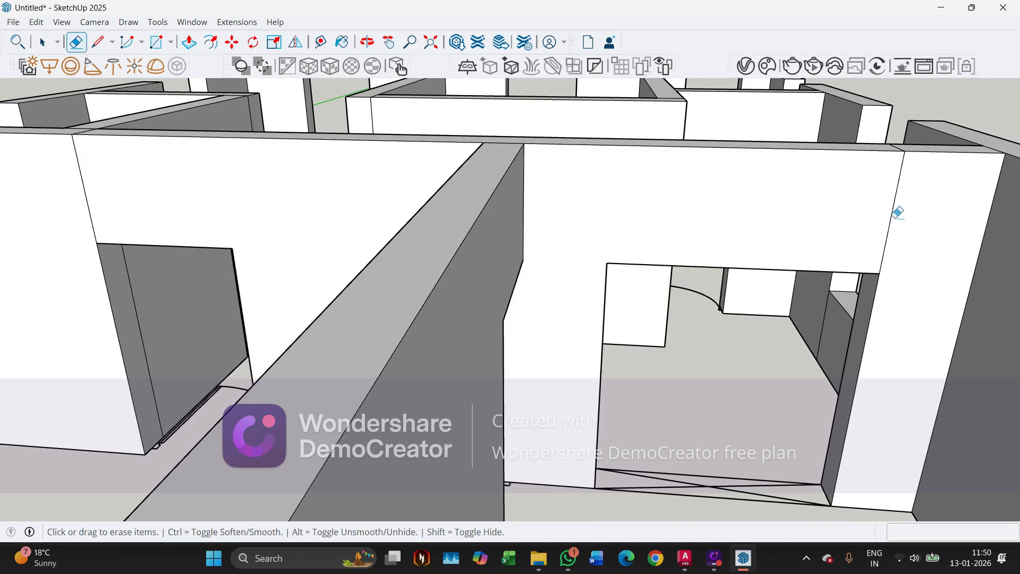
{"action": "left_click_drag", "start_coordinate": [894, 214], "coordinate": [883, 212]}
{"action": "left_click", "coordinate": [80, 46]}
{"action": "key", "text": "space"}
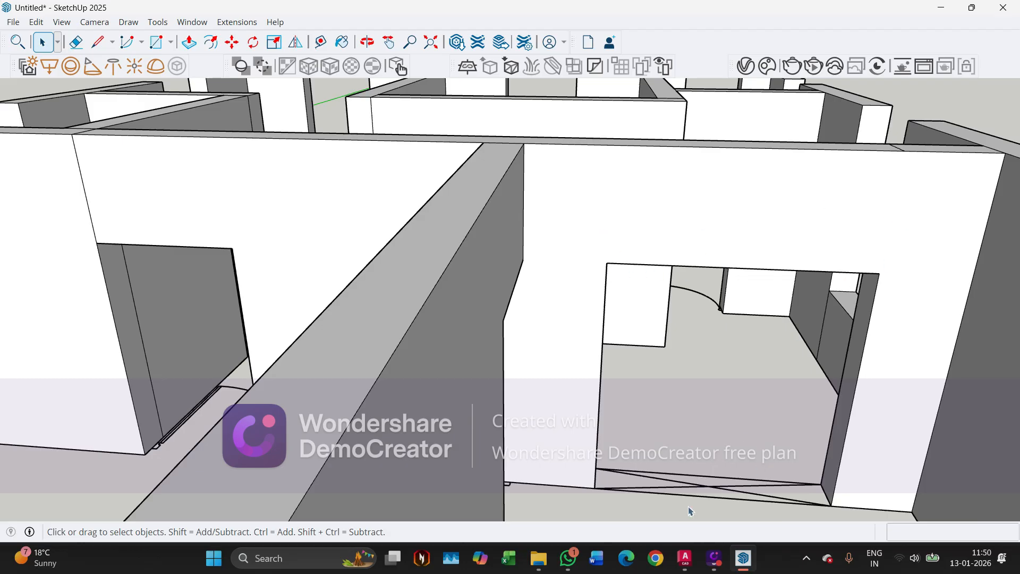
Switch to AutoCAD and erase the small stray dimension objects beside the unit conversion notes
{"action": "left_click", "coordinate": [684, 558]}
{"action": "scroll", "coordinate": [410, 346], "scroll_direction": "down", "scroll_amount": 5}
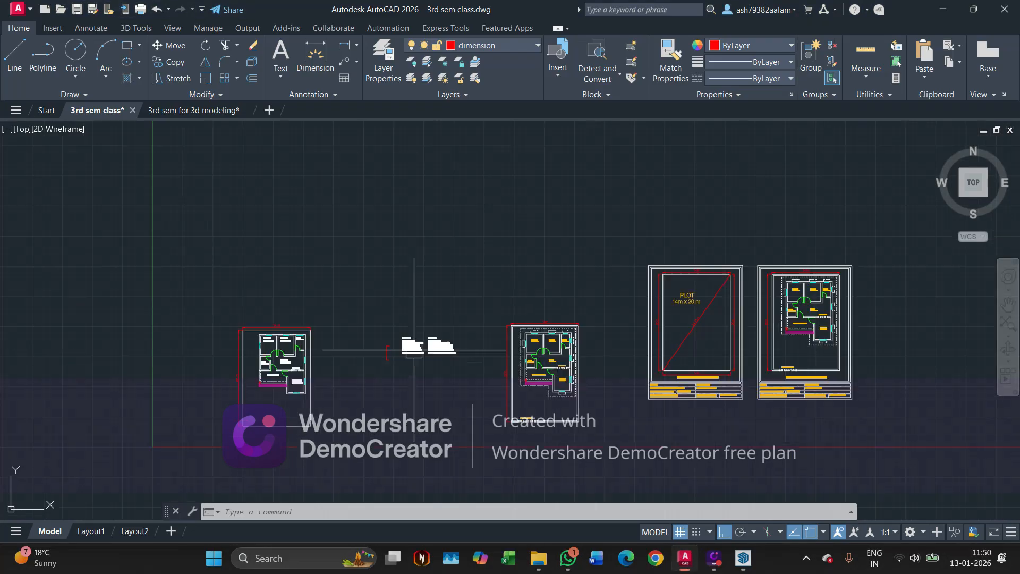
{"action": "scroll", "coordinate": [376, 358], "scroll_direction": "up", "scroll_amount": 2}
{"action": "left_click", "coordinate": [385, 298]}
{"action": "left_click", "coordinate": [427, 382]}
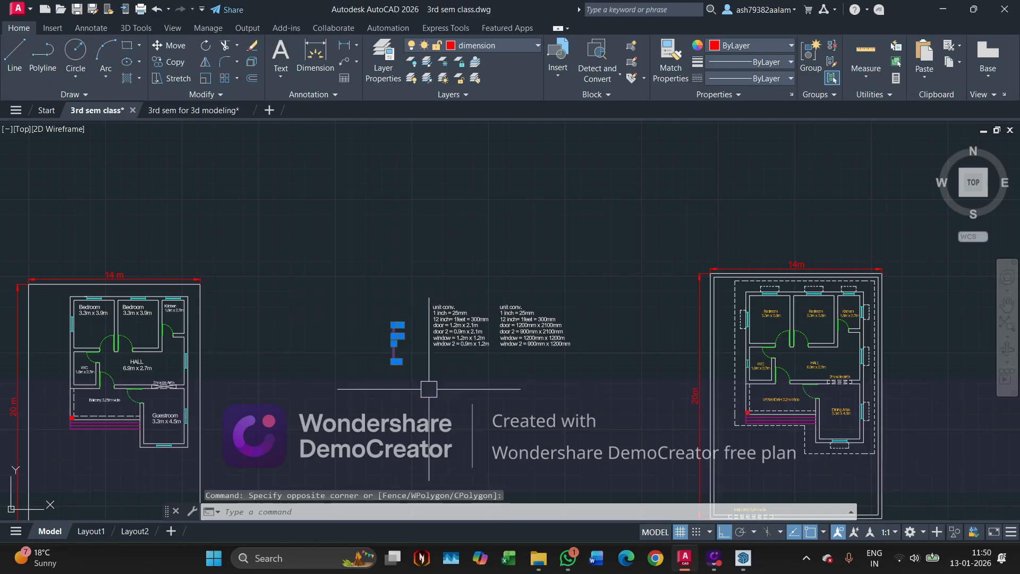
{"action": "key", "text": "Delete"}
Examine the arch opening between the hall and the dining area in the floor plan
{"action": "scroll", "coordinate": [119, 365], "scroll_direction": "up", "scroll_amount": 4}
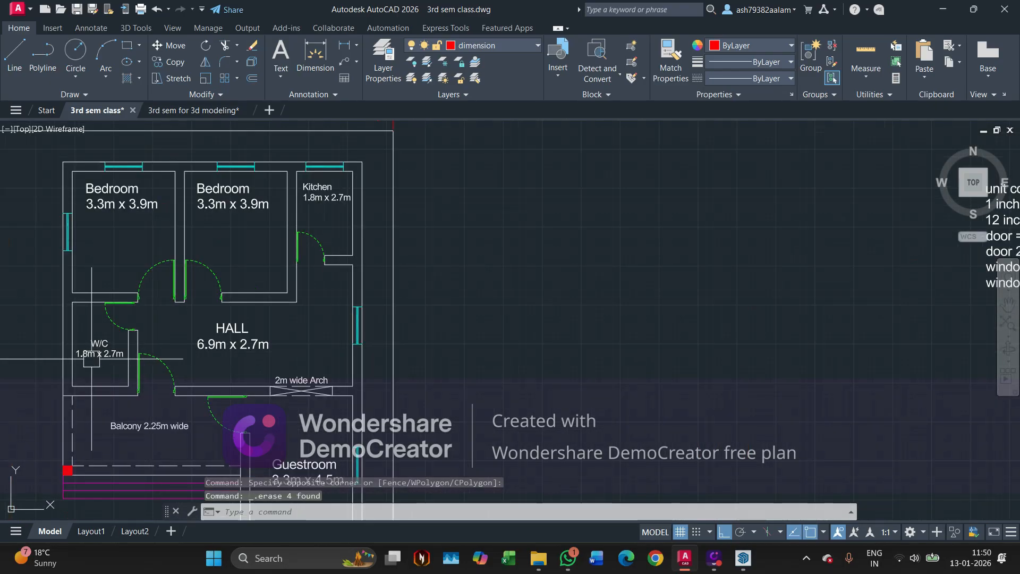
{"action": "scroll", "coordinate": [329, 371], "scroll_direction": "down", "scroll_amount": 4}
{"action": "middle_click_drag", "start_coordinate": [327, 372], "coordinate": [151, 355]}
{"action": "middle_click_drag", "start_coordinate": [515, 381], "coordinate": [187, 358]}
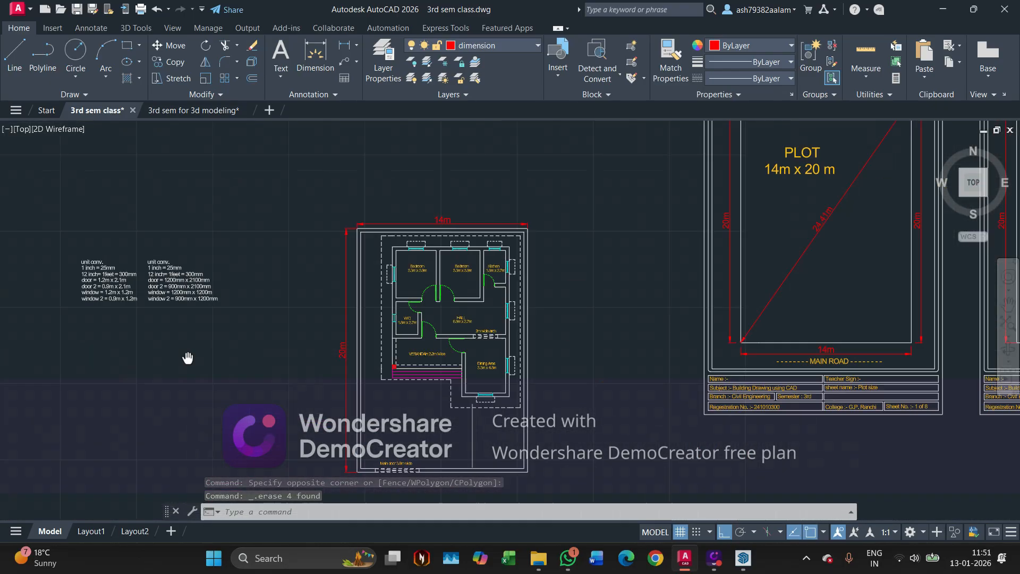
{"action": "middle_click_drag", "start_coordinate": [444, 369], "coordinate": [346, 383]}
{"action": "scroll", "coordinate": [396, 354], "scroll_direction": "up", "scroll_amount": 8}
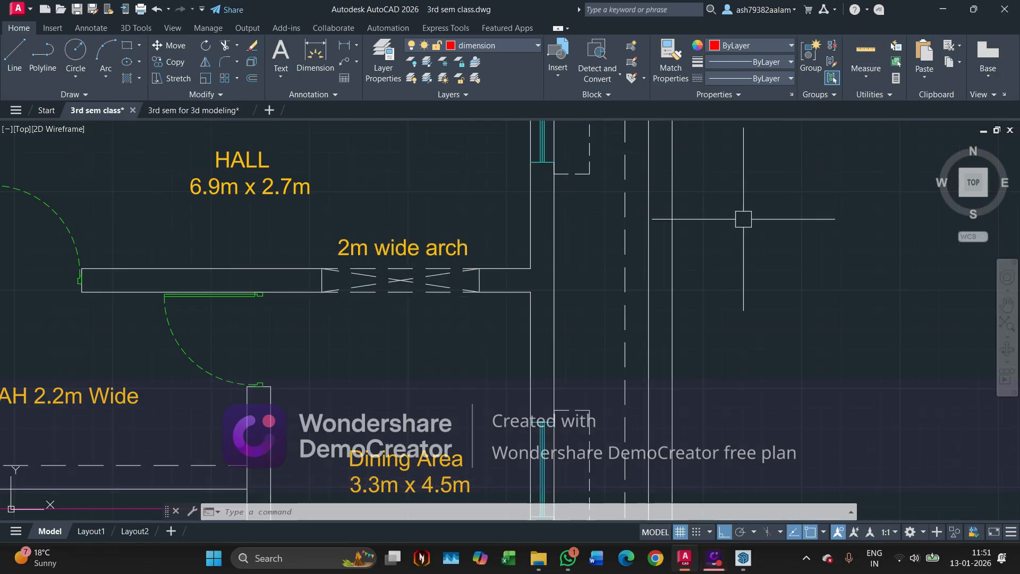
Switch to SketchUp and draw a two-point arc across the arch opening's upper corners with a bulge of about 375 mm
{"action": "left_click", "coordinate": [734, 559]}
{"action": "scroll", "coordinate": [544, 397], "scroll_direction": "down", "scroll_amount": 1}
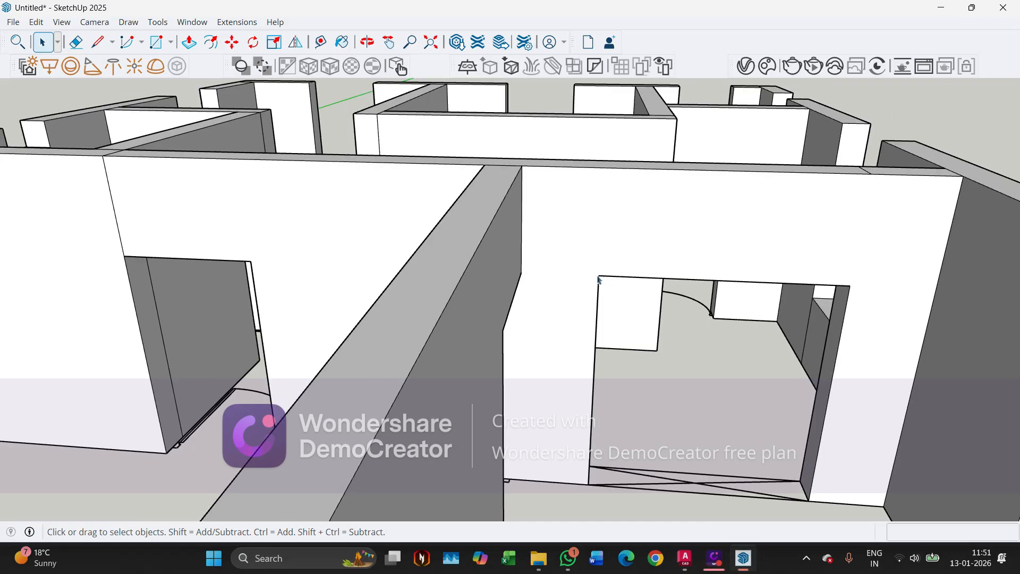
{"action": "left_click", "coordinate": [141, 48]}
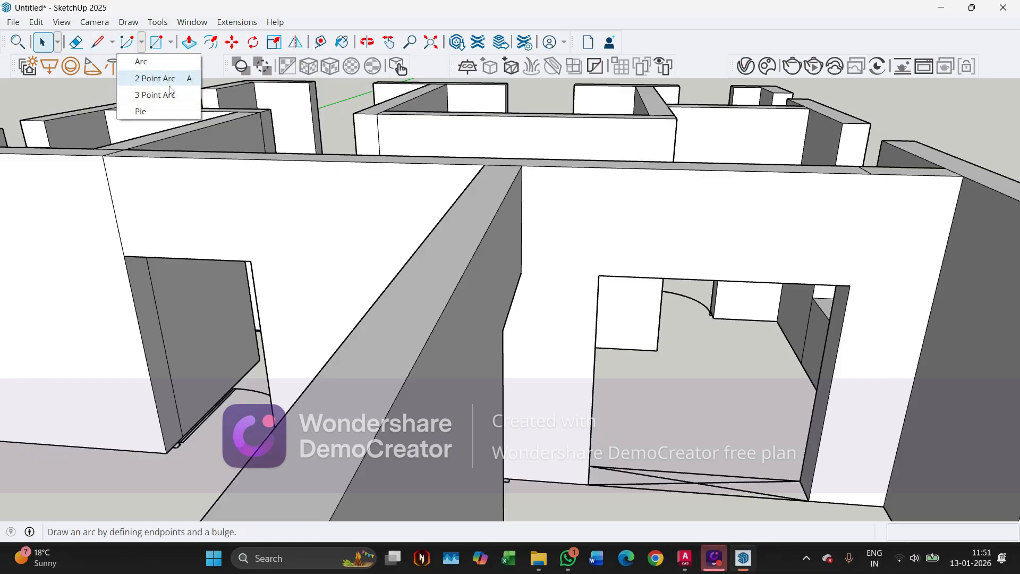
{"action": "left_click", "coordinate": [156, 78]}
{"action": "scroll", "coordinate": [564, 221], "scroll_direction": "up", "scroll_amount": 1}
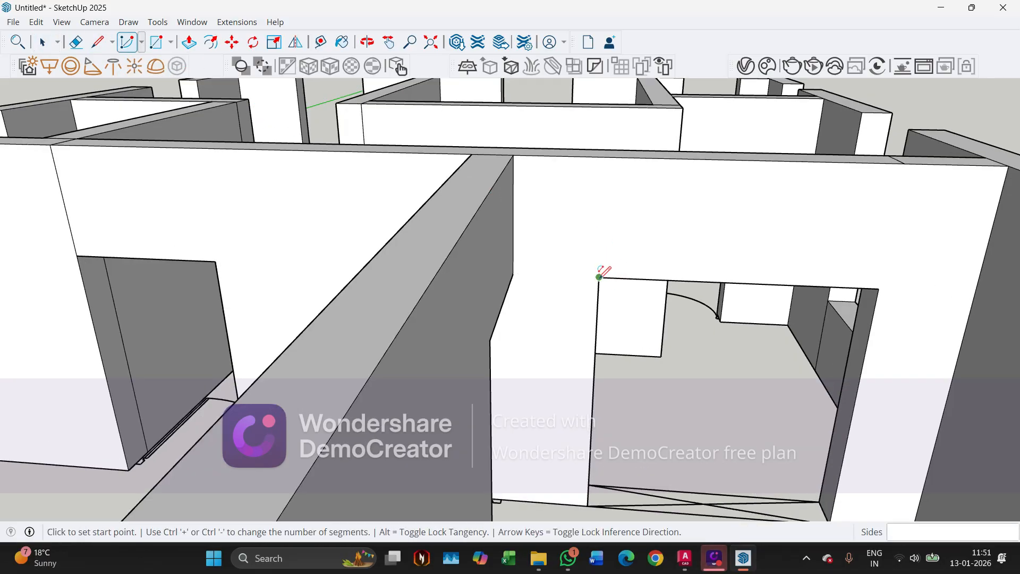
{"action": "left_click", "coordinate": [600, 276]}
{"action": "middle_click_drag", "start_coordinate": [883, 279], "coordinate": [853, 199]}
{"action": "left_click", "coordinate": [853, 197]}
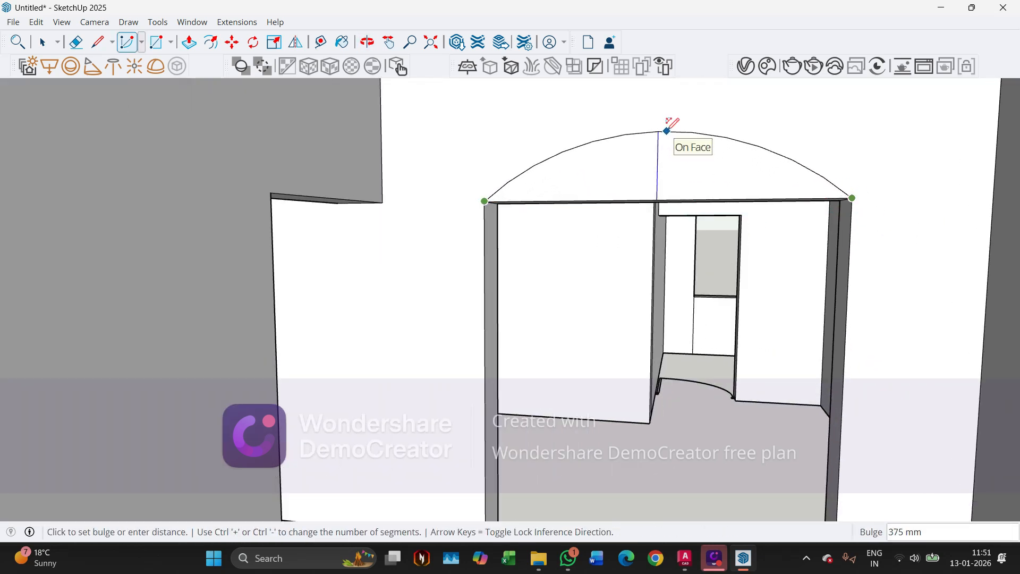
{"action": "left_click", "coordinate": [669, 128]}
Push the arc segment 300 mm through the wall to cut the curved head of the arch opening
{"action": "middle_click_drag", "start_coordinate": [599, 205], "coordinate": [565, 285]}
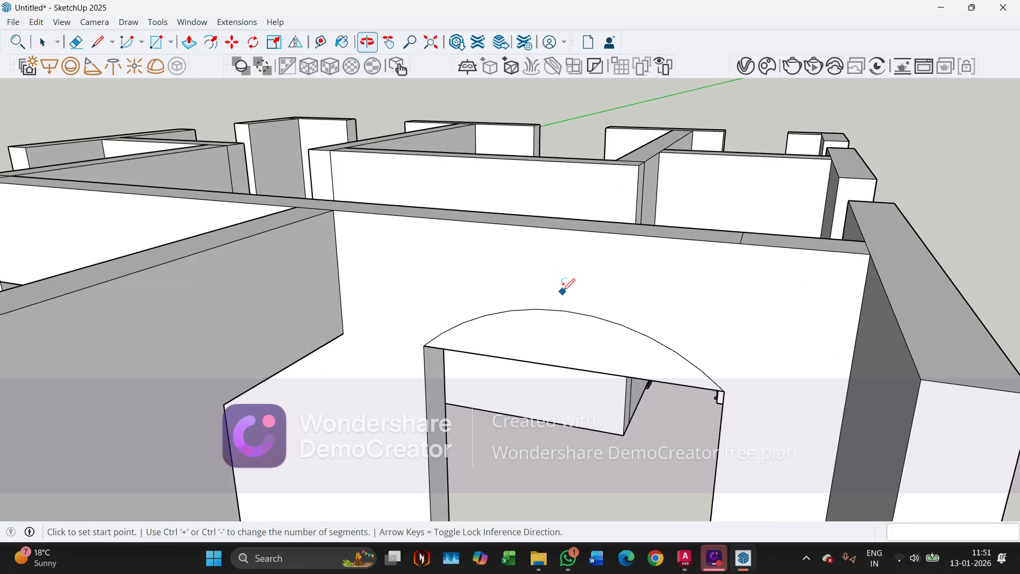
{"action": "key", "text": "space"}
{"action": "left_click", "coordinate": [571, 355]}
{"action": "key", "text": "p"}
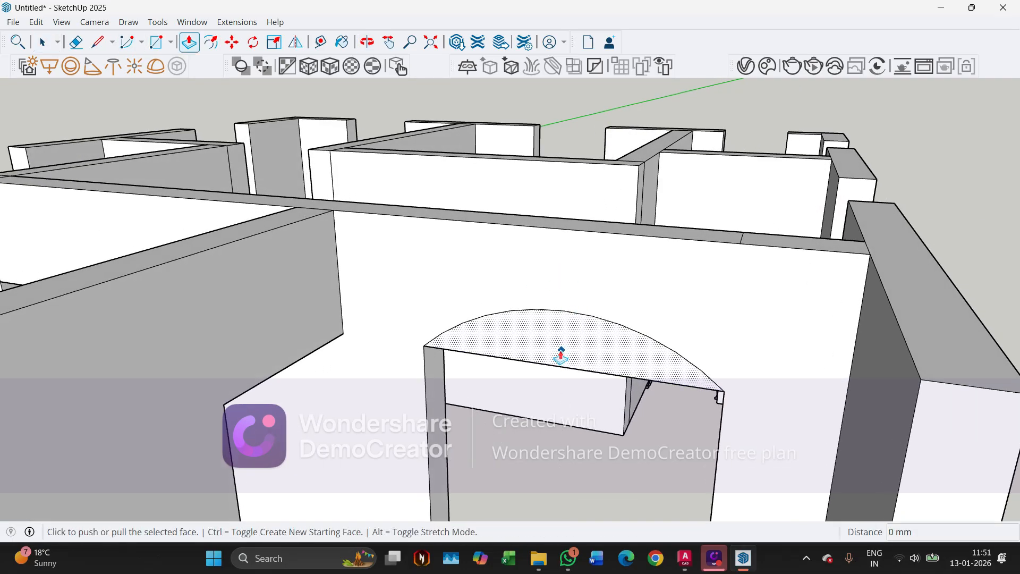
{"action": "left_click", "coordinate": [562, 352]}
{"action": "left_click", "coordinate": [592, 337]}
{"action": "middle_click_drag", "start_coordinate": [592, 337], "coordinate": [520, 426]}
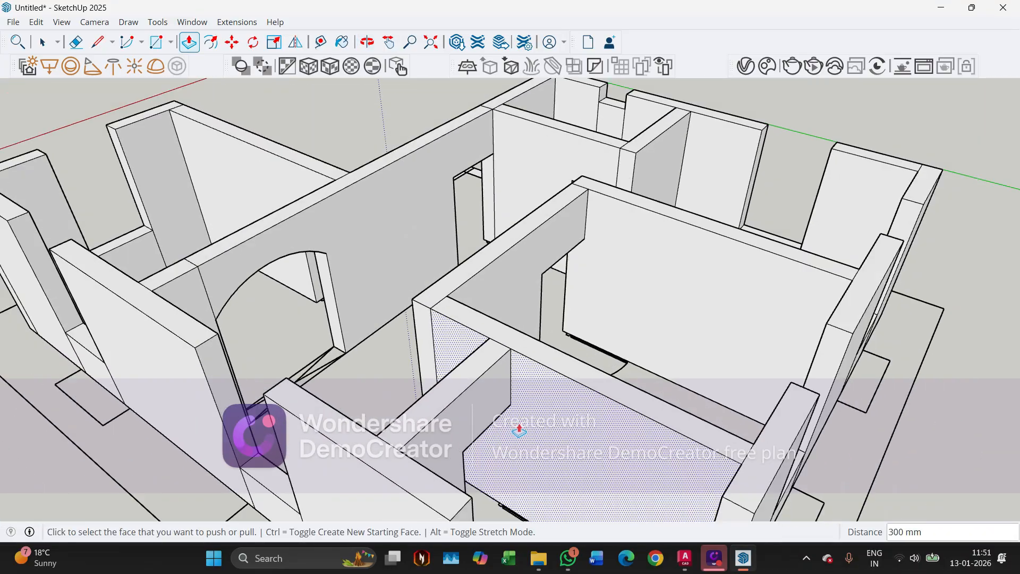
Erase the leftover seam lines on the wall face and wall top beside the arch opening
{"action": "scroll", "coordinate": [196, 230], "scroll_direction": "up", "scroll_amount": 5}
{"action": "key", "text": "e"}
{"action": "scroll", "coordinate": [196, 230], "scroll_direction": "up", "scroll_amount": 3}
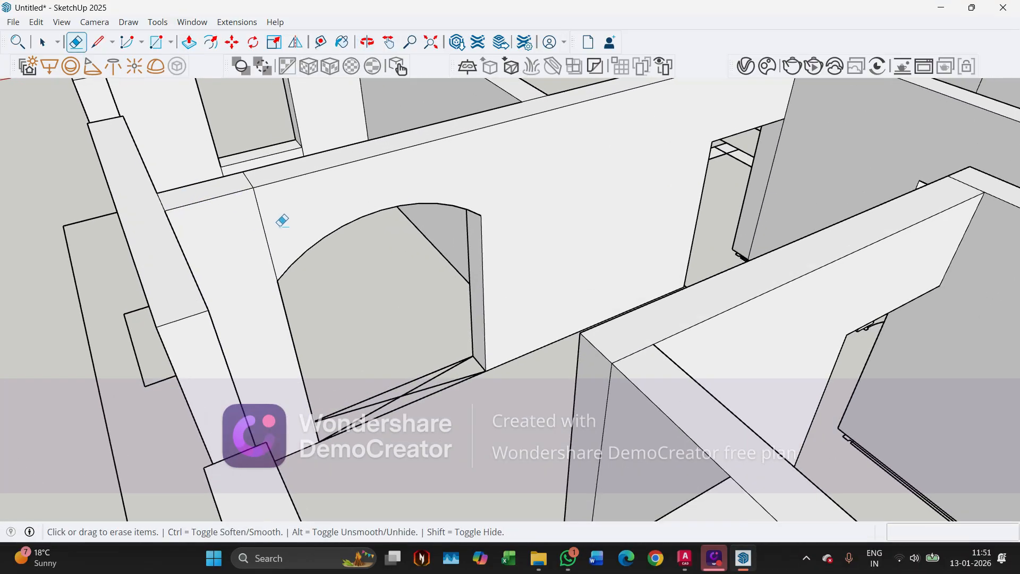
{"action": "mouse_move", "coordinate": [259, 225]}
{"action": "middle_mouse_down"}
{"action": "mouse_move", "coordinate": [306, 225]}
{"action": "mouse_move", "coordinate": [298, 227]}
{"action": "middle_mouse_up"}
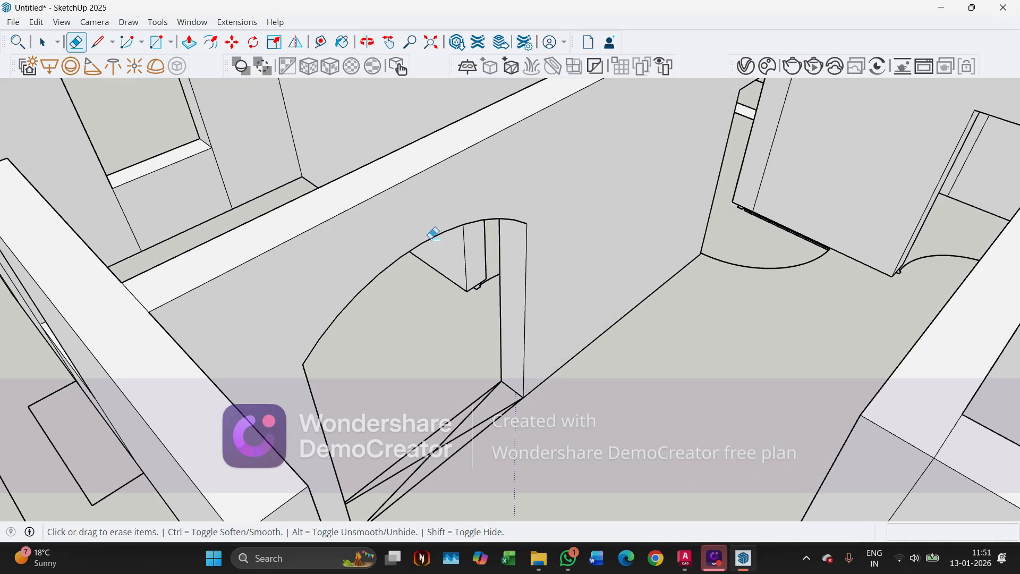
{"action": "scroll", "coordinate": [434, 234], "scroll_direction": "down", "scroll_amount": 5}
{"action": "mouse_move", "coordinate": [385, 266]}
{"action": "middle_mouse_down"}
{"action": "mouse_move", "coordinate": [448, 266]}
{"action": "mouse_move", "coordinate": [371, 267]}
{"action": "mouse_move", "coordinate": [283, 243]}
{"action": "mouse_move", "coordinate": [221, 273]}
{"action": "mouse_move", "coordinate": [317, 232]}
{"action": "middle_mouse_up"}
{"action": "scroll", "coordinate": [391, 230], "scroll_direction": "up", "scroll_amount": 4}
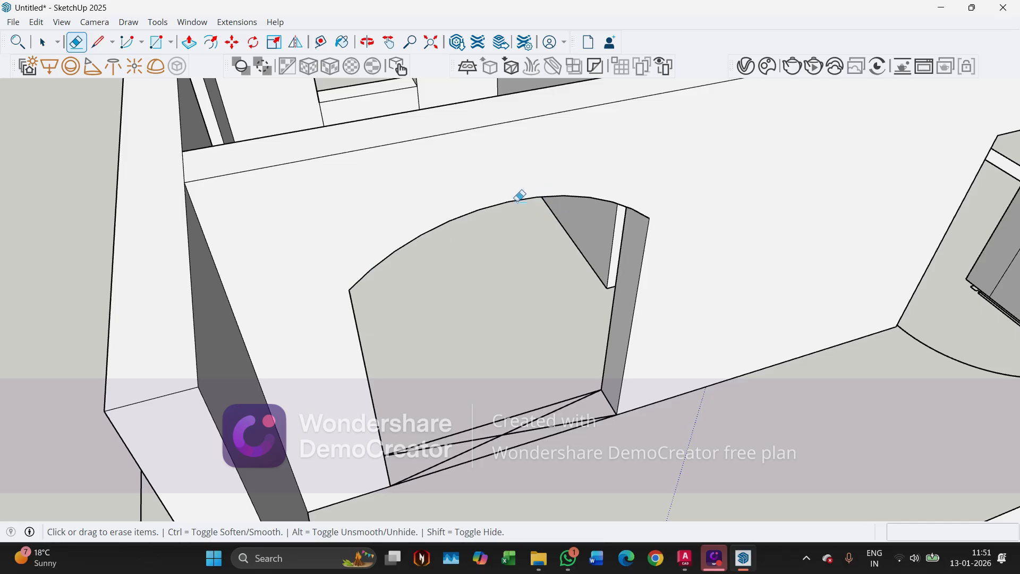
{"action": "middle_click_drag", "start_coordinate": [520, 197], "coordinate": [499, 144]}
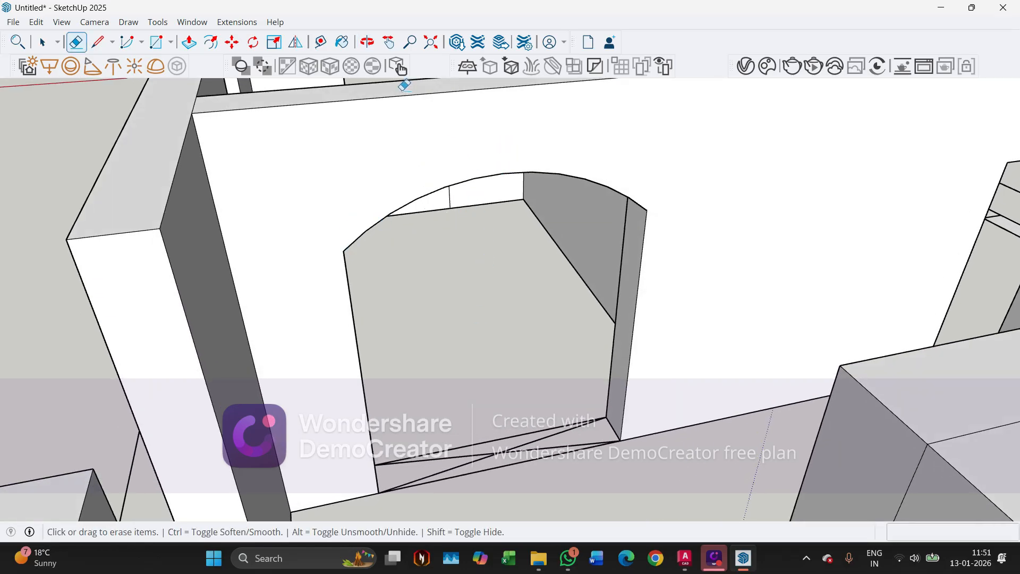
{"action": "key", "text": "space"}
Inspect the walls and window openings along the outer side of the house model
{"action": "scroll", "coordinate": [452, 305], "scroll_direction": "down", "scroll_amount": 3}
{"action": "middle_click_drag", "start_coordinate": [357, 277], "coordinate": [645, 179]}
{"action": "scroll", "coordinate": [595, 221], "scroll_direction": "down", "scroll_amount": 6}
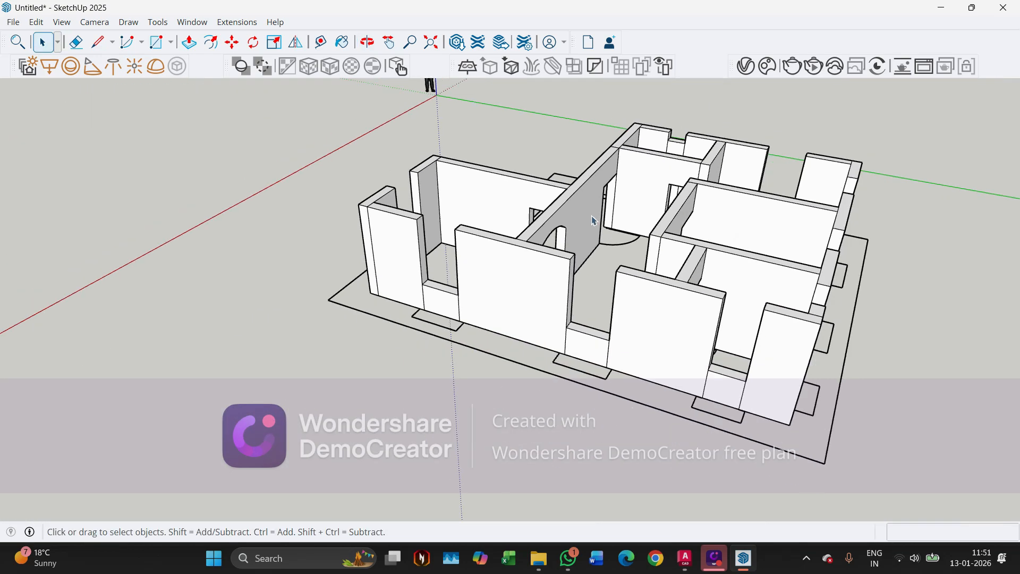
{"action": "middle_click_drag", "start_coordinate": [472, 277], "coordinate": [563, 197]}
{"action": "scroll", "coordinate": [704, 301], "scroll_direction": "up", "scroll_amount": 2}
{"action": "middle_click_drag", "start_coordinate": [602, 280], "coordinate": [670, 239]}
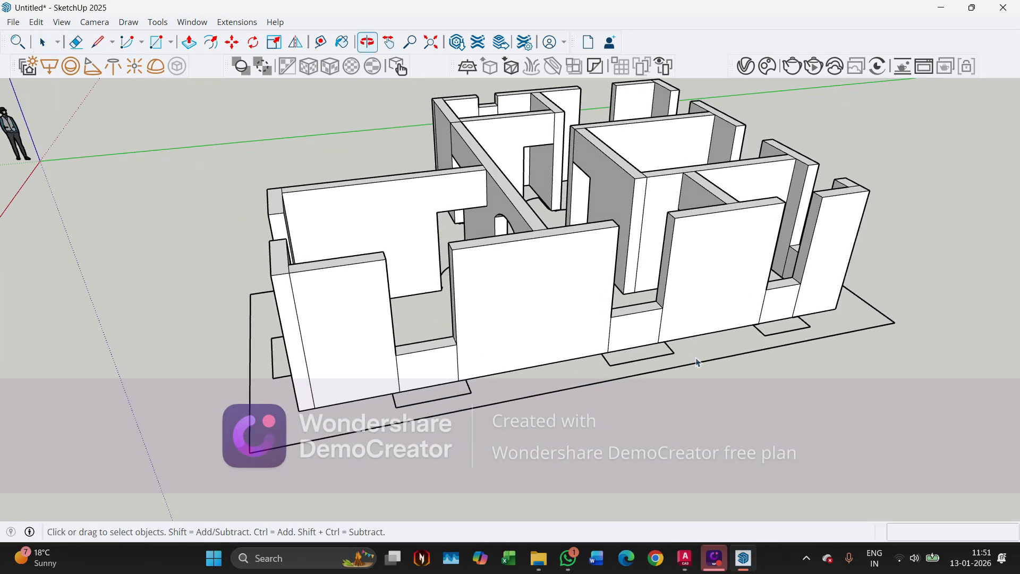
{"action": "scroll", "coordinate": [676, 235], "scroll_direction": "up", "scroll_amount": 6}
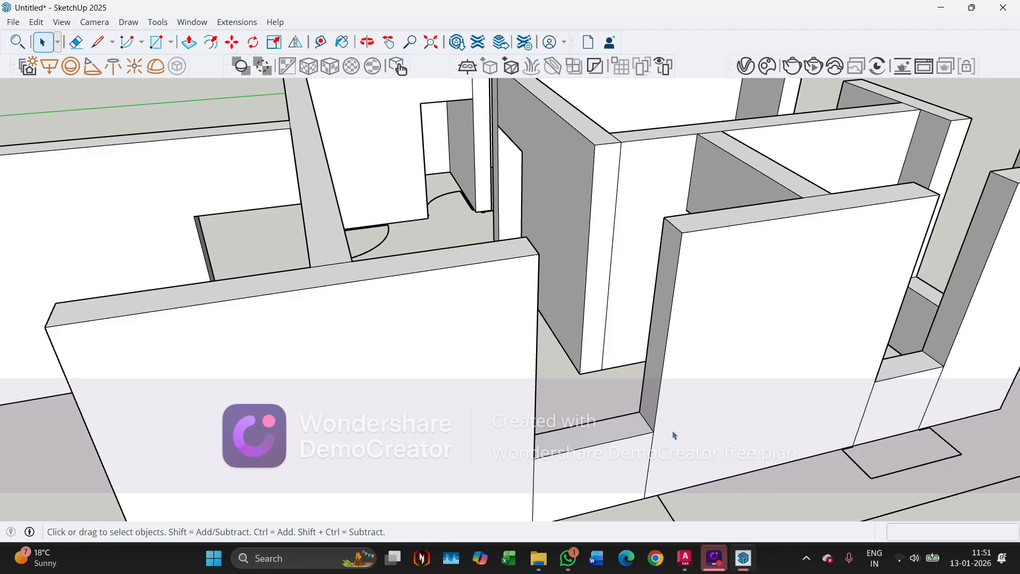
Switch to AutoCAD and examine the floor plan's windows and the window sizes in the unit conversion notes
{"action": "left_click", "coordinate": [685, 558]}
{"action": "scroll", "coordinate": [263, 324], "scroll_direction": "down", "scroll_amount": 5}
{"action": "scroll", "coordinate": [263, 324], "scroll_direction": "up", "scroll_amount": 3}
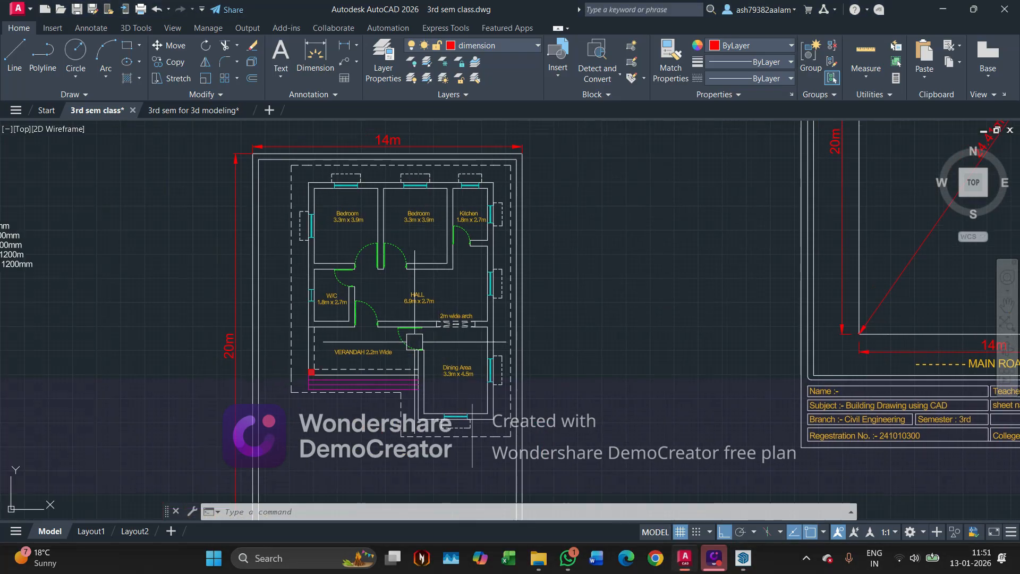
{"action": "scroll", "coordinate": [263, 324], "scroll_direction": "up", "scroll_amount": 6}
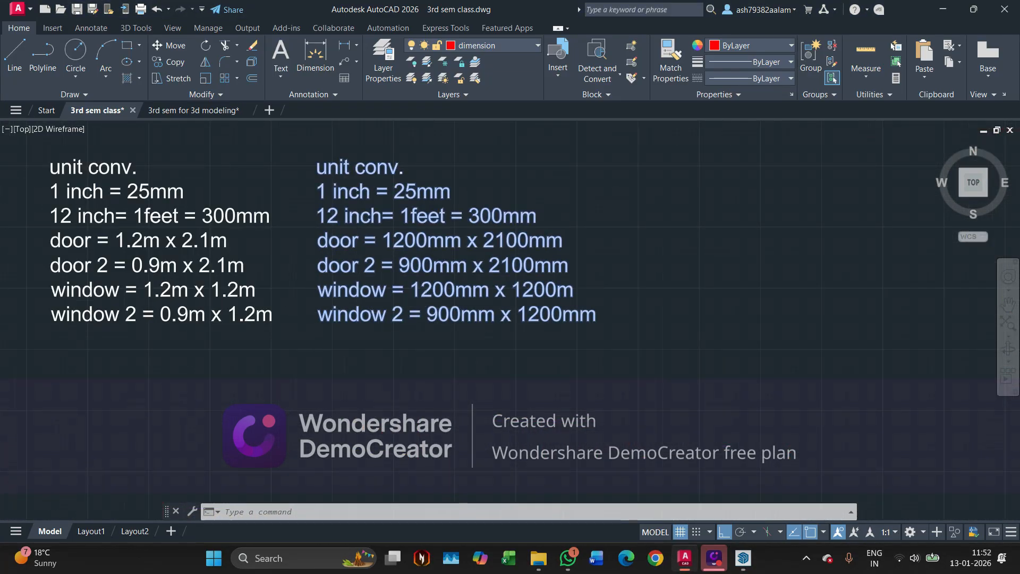
{"action": "scroll", "coordinate": [476, 289], "scroll_direction": "down", "scroll_amount": 5}
{"action": "scroll", "coordinate": [398, 306], "scroll_direction": "up", "scroll_amount": 6}
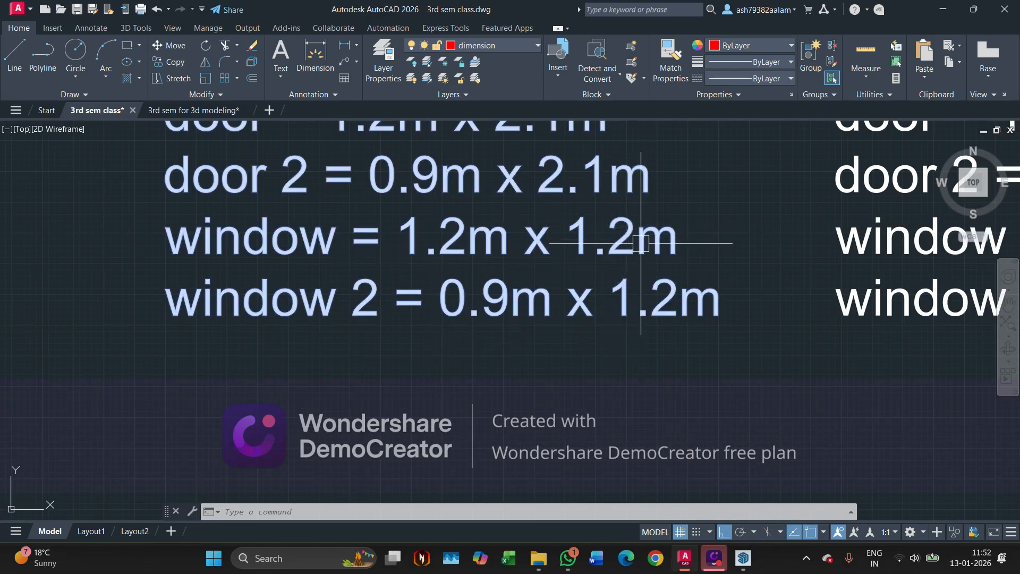
{"action": "mouse_move", "coordinate": [634, 248]}
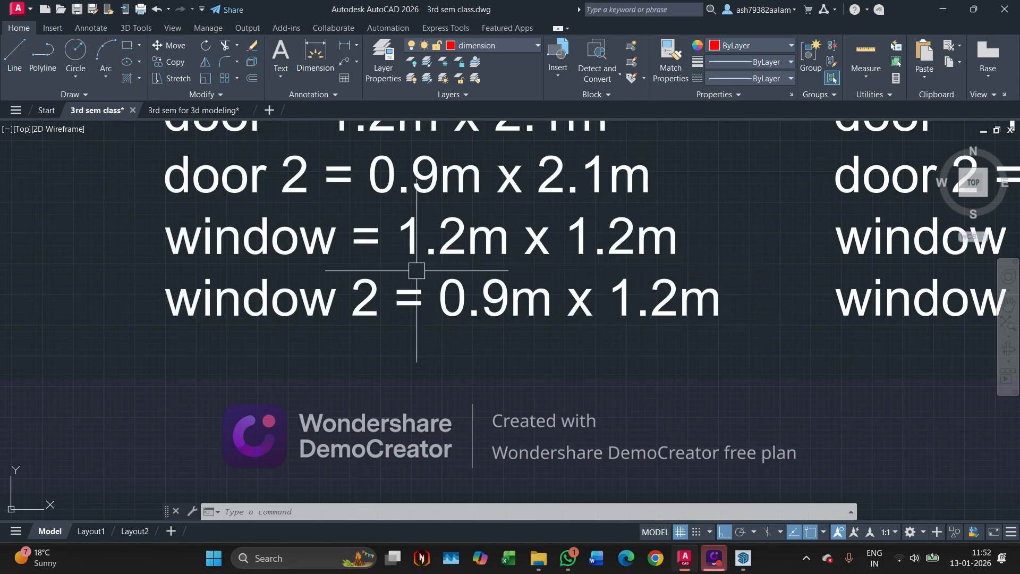
{"action": "scroll", "coordinate": [409, 270], "scroll_direction": "down", "scroll_amount": 5}
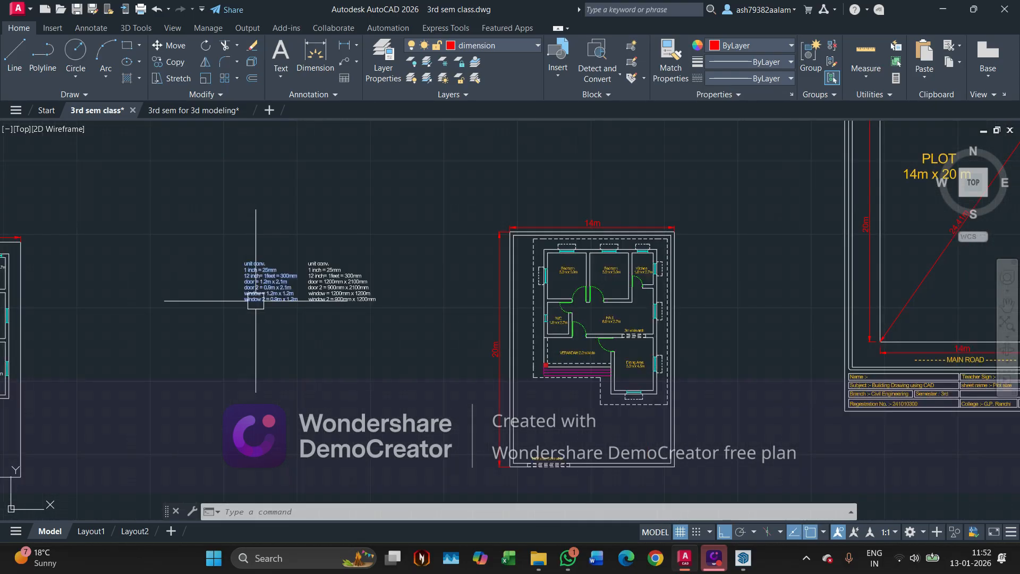
{"action": "scroll", "coordinate": [239, 296], "scroll_direction": "up", "scroll_amount": 4}
{"action": "scroll", "coordinate": [188, 300], "scroll_direction": "down", "scroll_amount": 4}
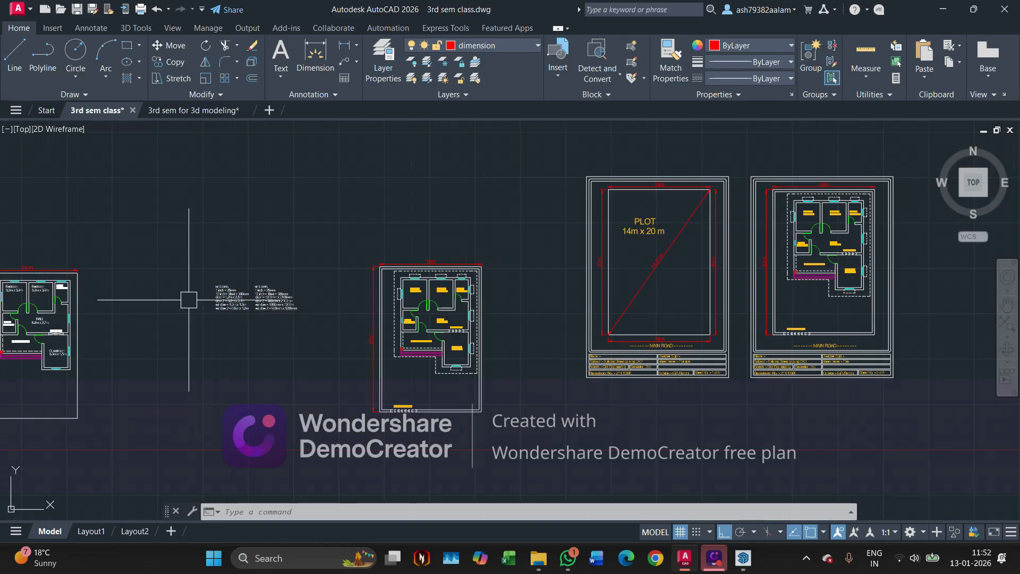
Switch to SketchUp and copy the window sill's end edge 1200 mm up the adjoining wall end
{"action": "left_click", "coordinate": [742, 557]}
{"action": "middle_click_drag", "start_coordinate": [207, 302], "coordinate": [409, 348]}
{"action": "scroll", "coordinate": [712, 394], "scroll_direction": "up", "scroll_amount": 3}
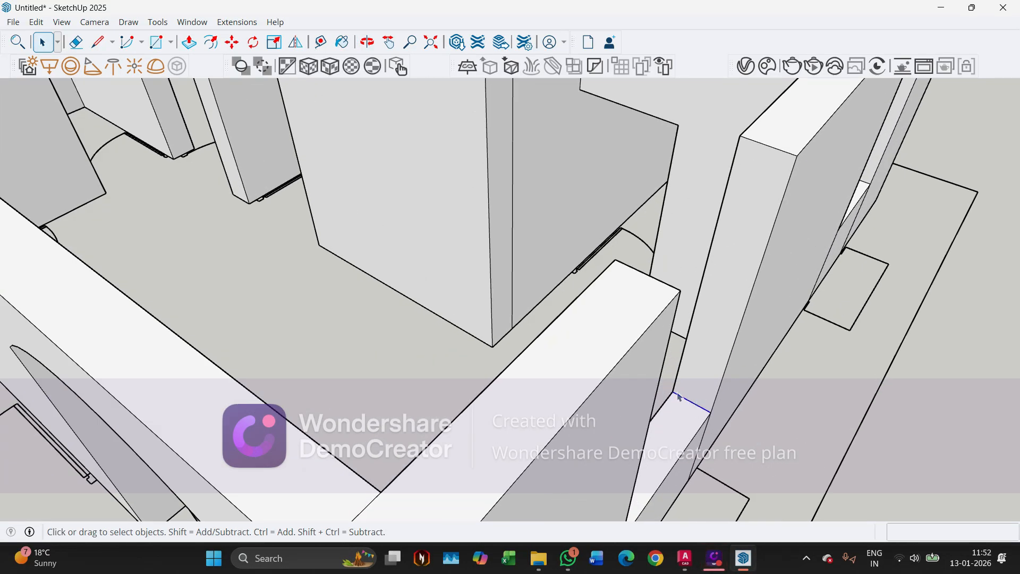
{"action": "key", "text": "m"}
{"action": "key", "text": "ctrl"}
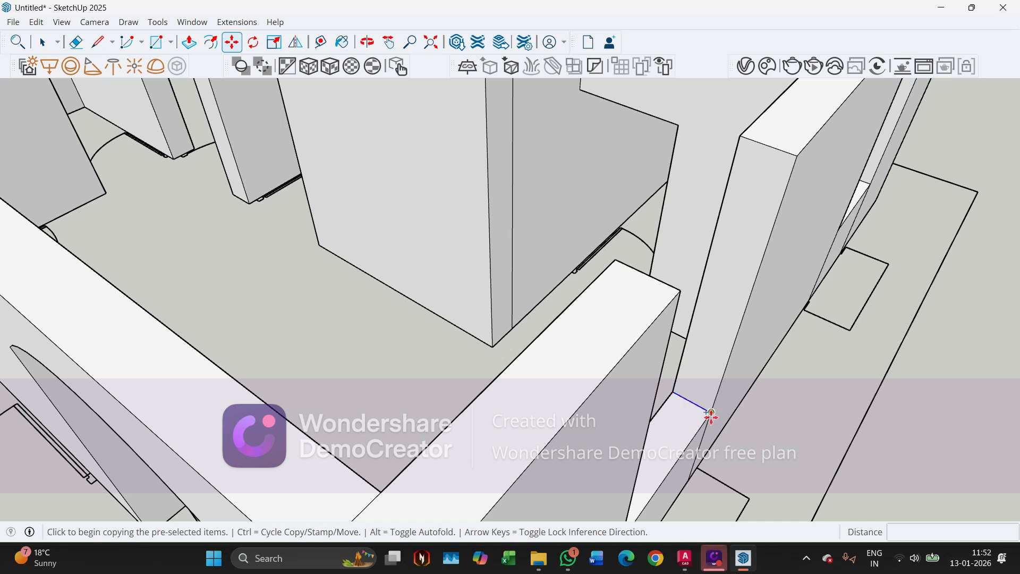
{"action": "left_click", "coordinate": [709, 407]}
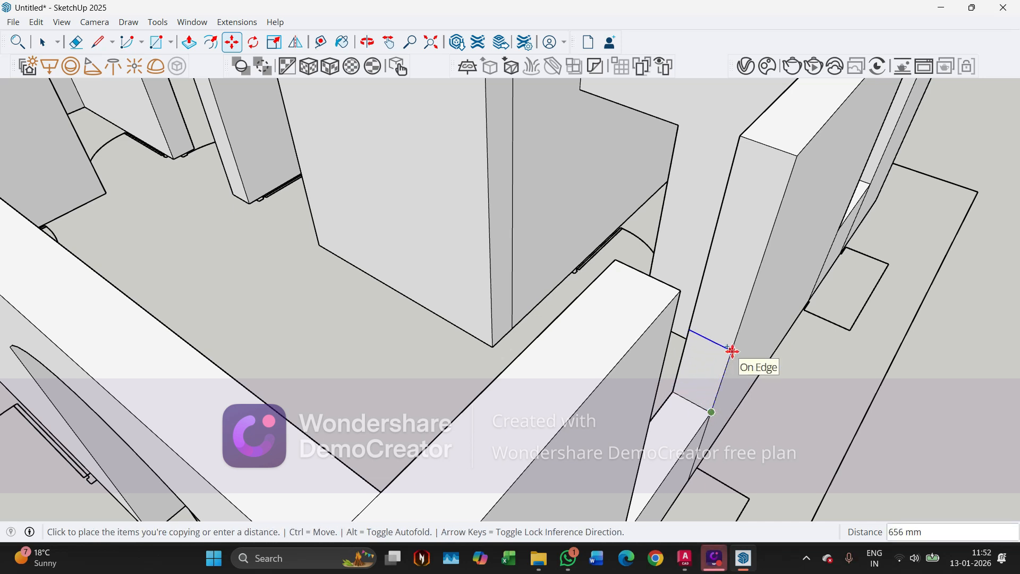
{"action": "type", "text": "1"}
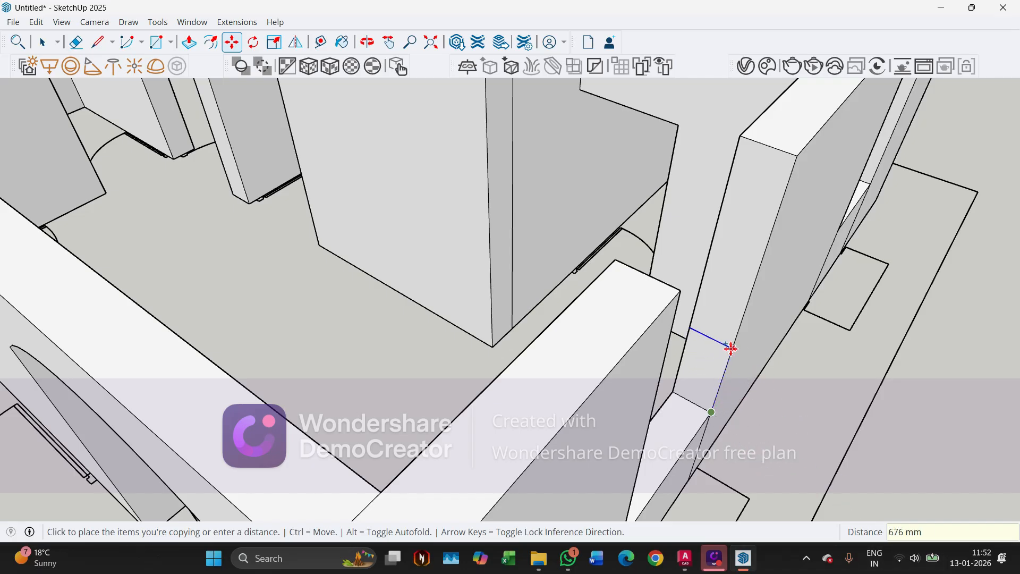
{"action": "type", "text": "1200"}
{"action": "key", "text": "Return"}
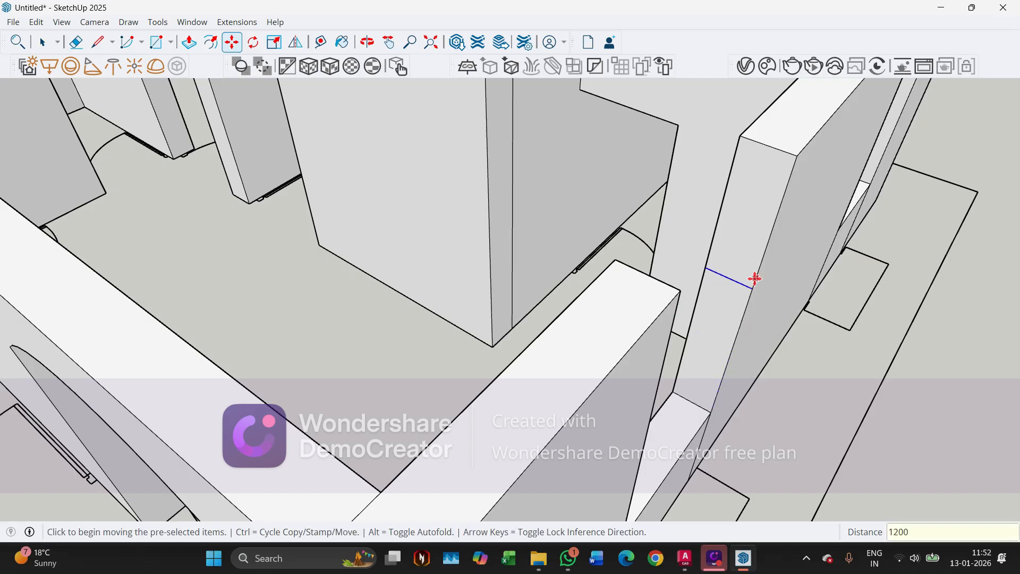
Measure the height from the wall's base to the copied edge at the window opening
{"action": "middle_click_drag", "start_coordinate": [755, 279], "coordinate": [633, 286]}
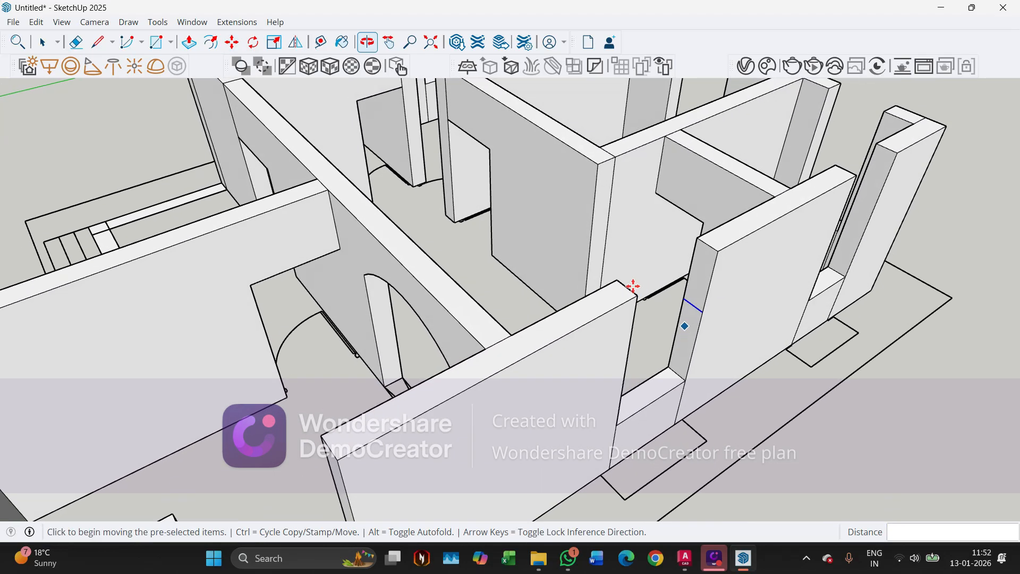
{"action": "left_click", "coordinate": [321, 42]}
{"action": "scroll", "coordinate": [807, 329], "scroll_direction": "up", "scroll_amount": 1}
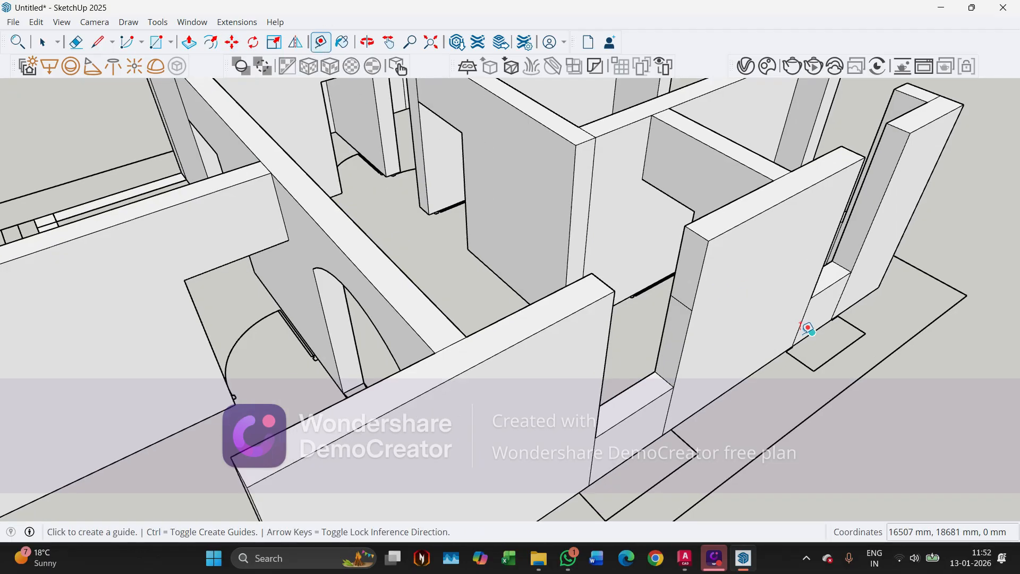
{"action": "middle_click_drag", "start_coordinate": [808, 329], "coordinate": [664, 250]}
{"action": "left_click", "coordinate": [665, 253]}
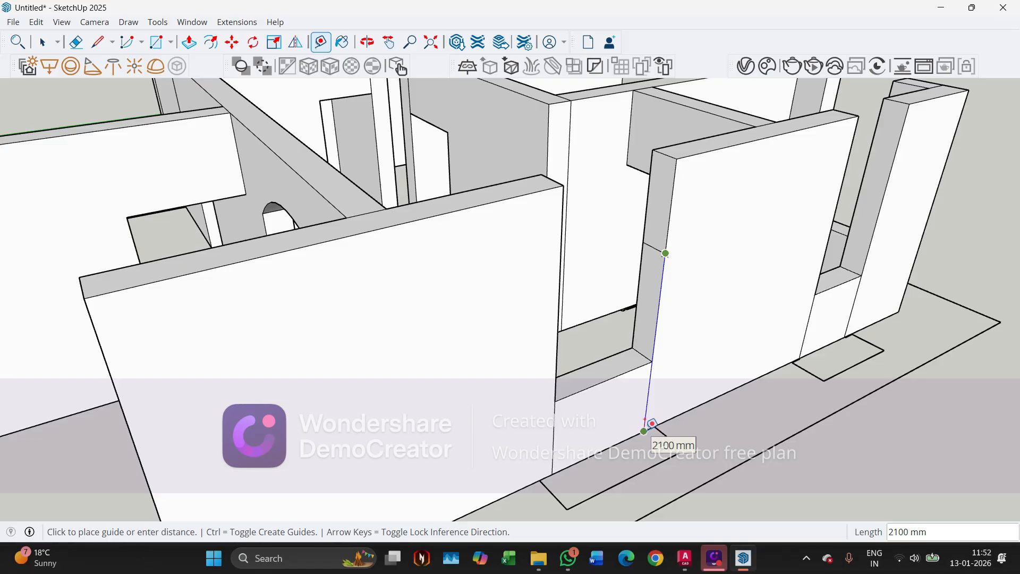
{"action": "key", "text": "space"}
Measure the height of the door opening in the long wall facing the verandah
{"action": "scroll", "coordinate": [795, 383], "scroll_direction": "down", "scroll_amount": 5}
{"action": "middle_click_drag", "start_coordinate": [792, 383], "coordinate": [583, 469]}
{"action": "scroll", "coordinate": [583, 469], "scroll_direction": "up", "scroll_amount": 6}
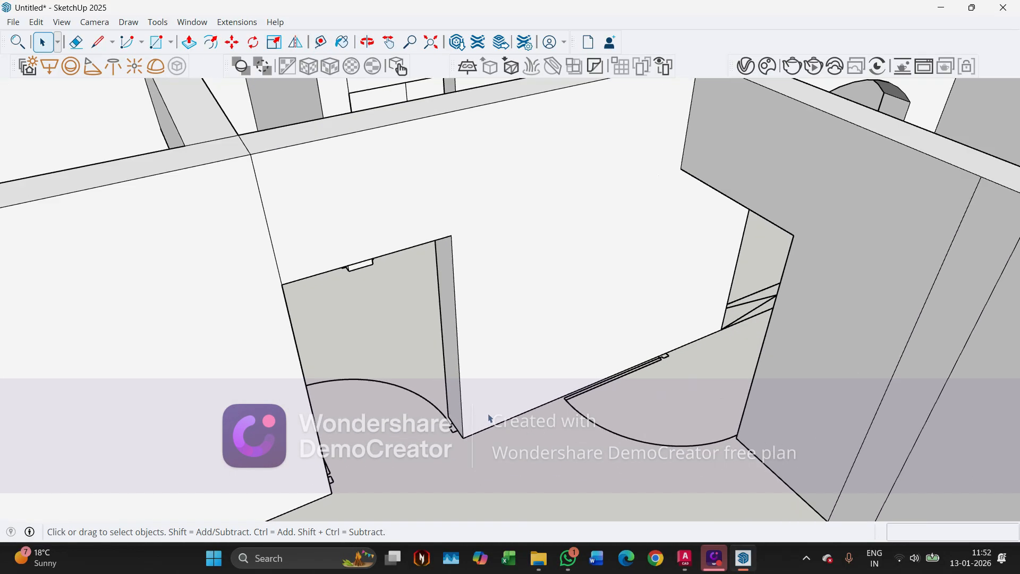
{"action": "key", "text": "t"}
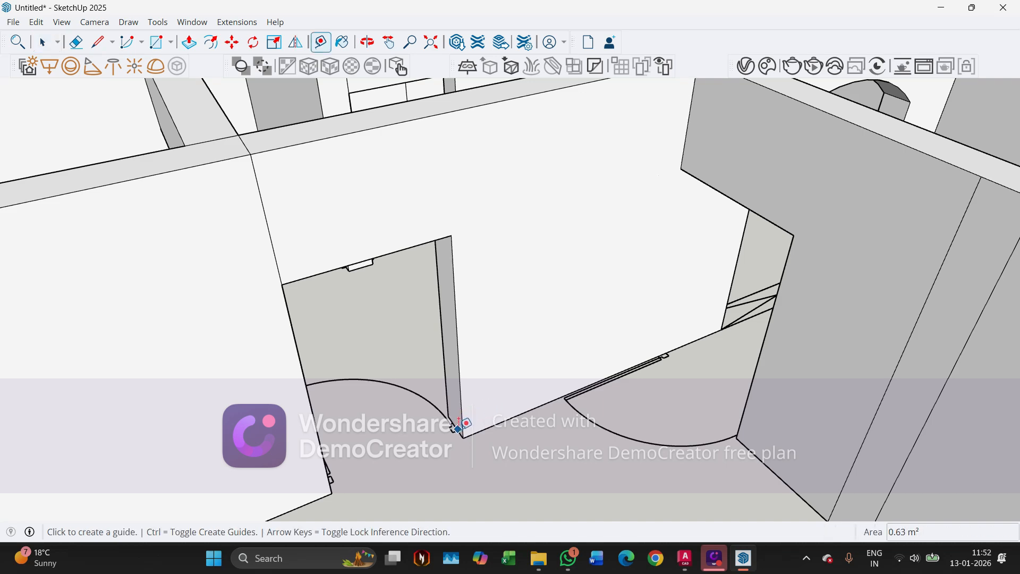
{"action": "left_click", "coordinate": [463, 438]}
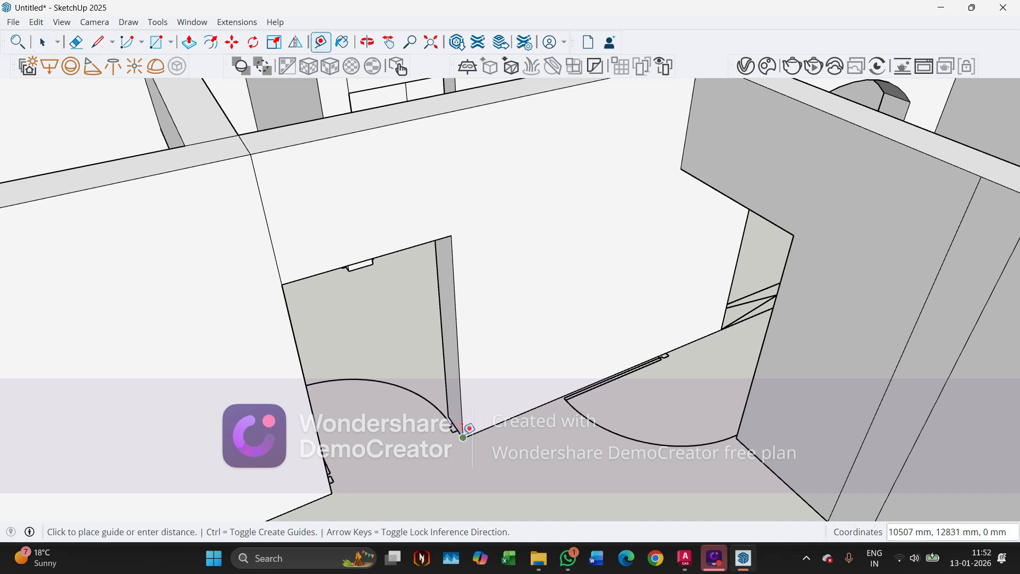
{"action": "left_click", "coordinate": [452, 234]}
{"action": "key", "text": "space"}
Copy the top edge of the wall end beside the small corner window opening 900 mm down its end face
{"action": "scroll", "coordinate": [515, 371], "scroll_direction": "down", "scroll_amount": 8}
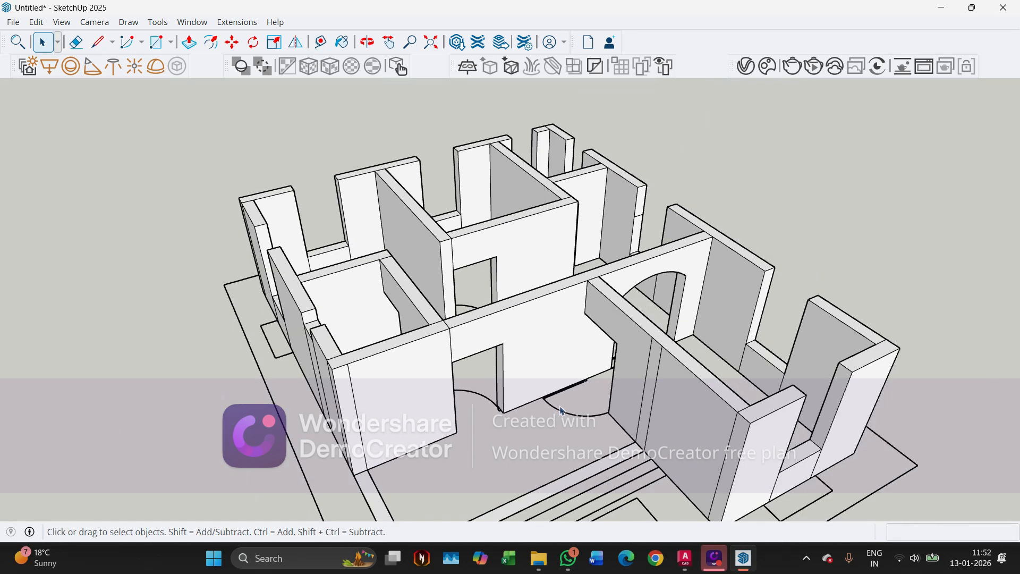
{"action": "middle_click_drag", "start_coordinate": [515, 371], "coordinate": [571, 434]}
{"action": "scroll", "coordinate": [568, 437], "scroll_direction": "up", "scroll_amount": 5}
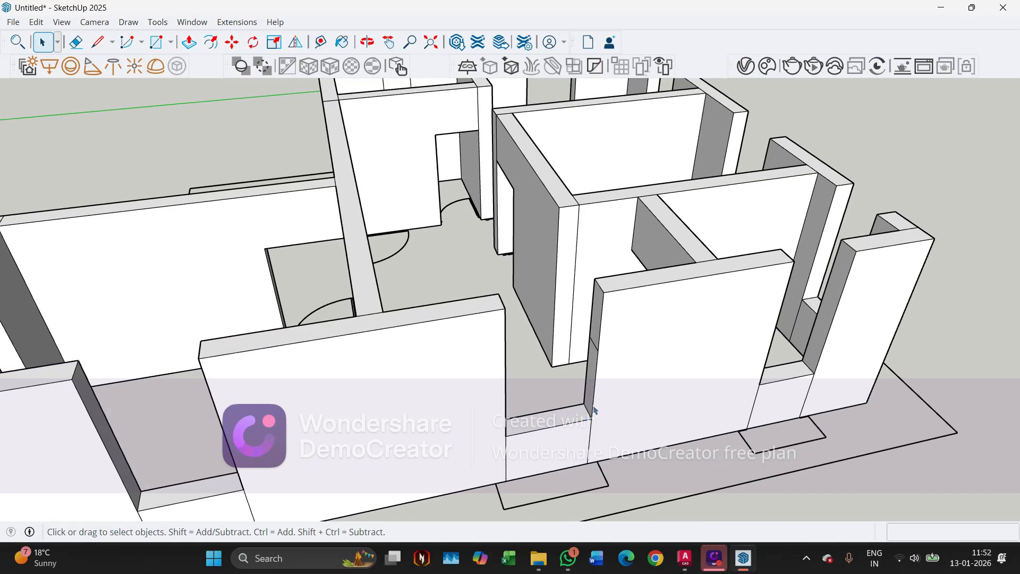
{"action": "scroll", "coordinate": [857, 287], "scroll_direction": "up", "scroll_amount": 2}
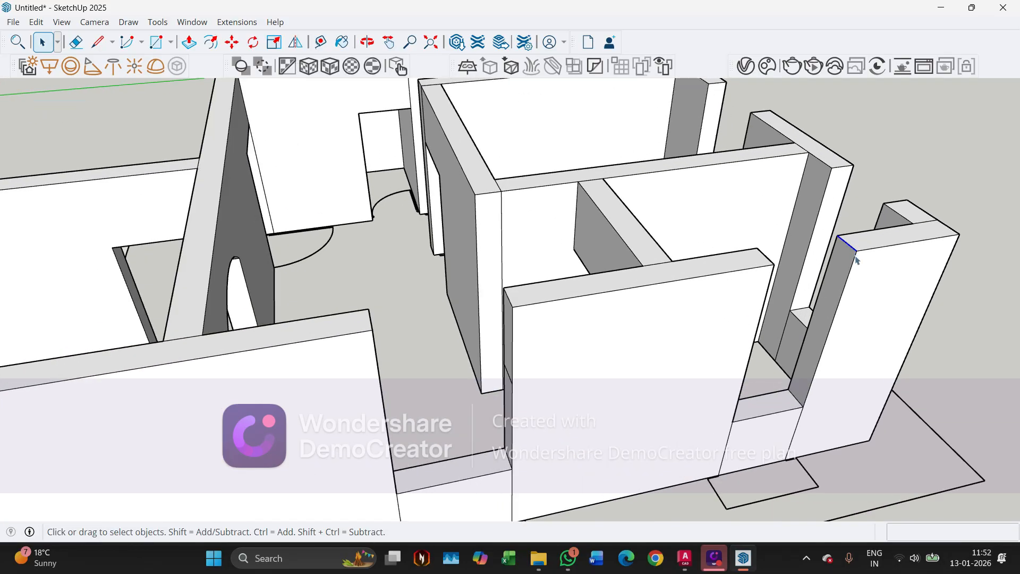
{"action": "key", "text": "m"}
{"action": "key", "text": "ctrl"}
{"action": "left_click", "coordinate": [860, 264]}
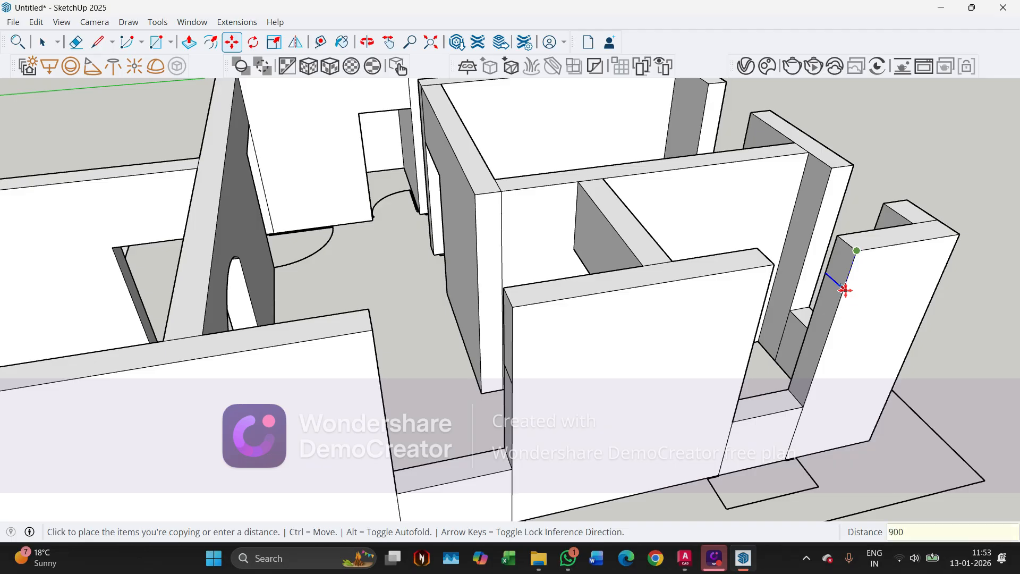
{"action": "key", "text": "Return"}
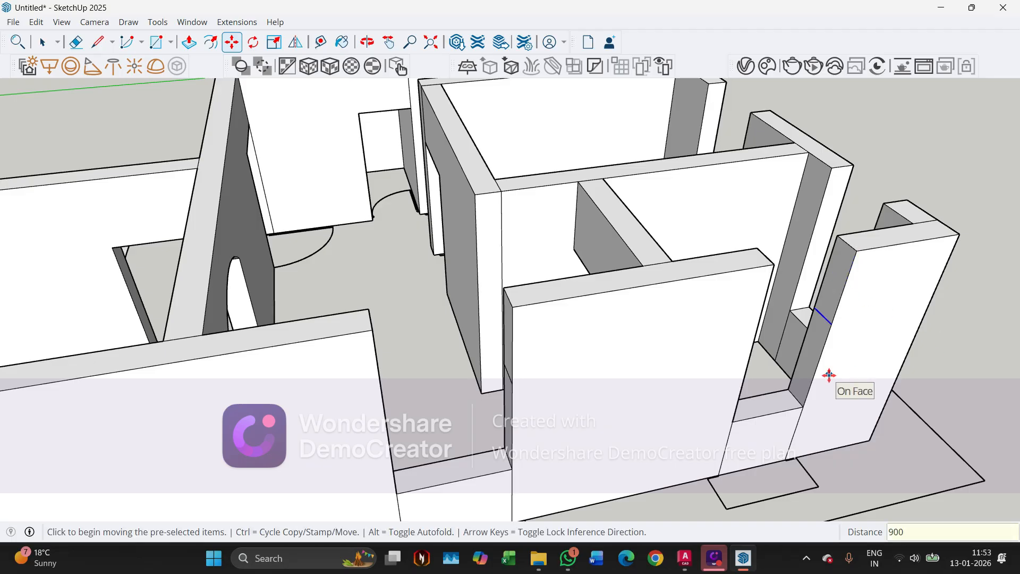
{"action": "key", "text": "space"}
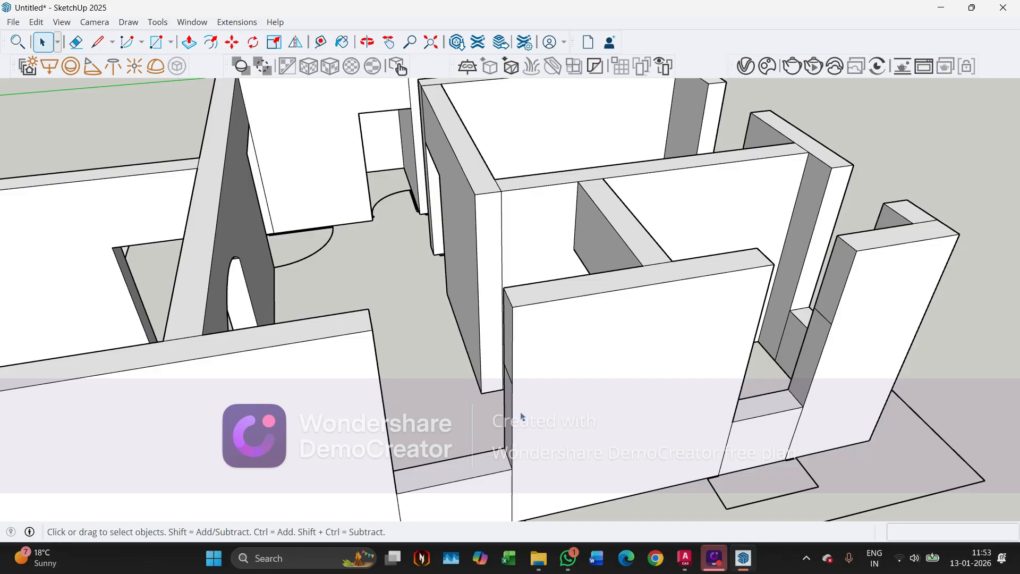
Push/Pull the upper wall-end faces across the two neighbouring window openings by 1200 mm and 900 mm to form their lintels
{"action": "middle_click_drag", "start_coordinate": [498, 389], "coordinate": [842, 194]}
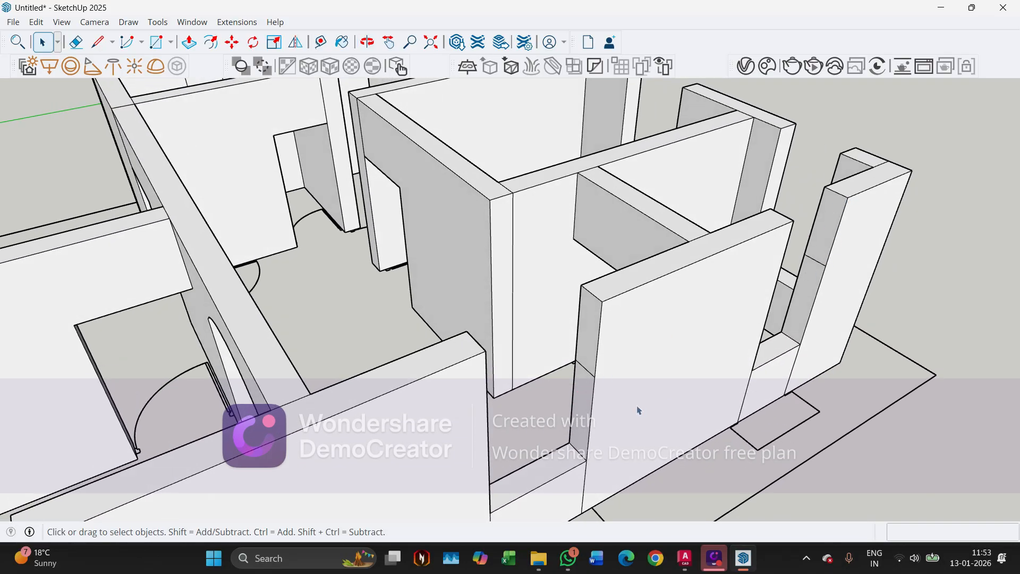
{"action": "key", "text": "p"}
{"action": "left_click", "coordinate": [590, 340]}
{"action": "left_click", "coordinate": [481, 354]}
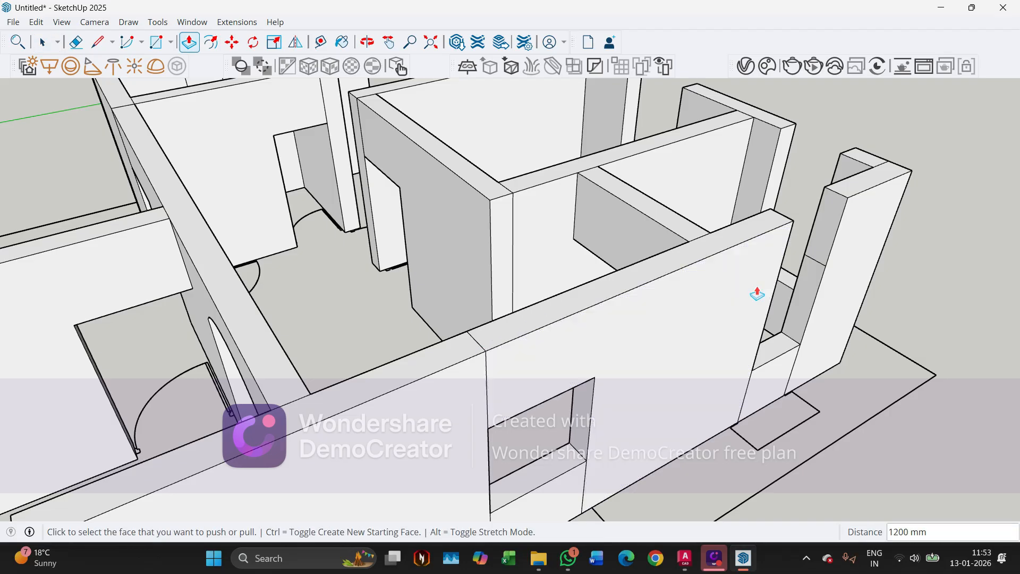
{"action": "left_click", "coordinate": [831, 229]}
{"action": "left_click", "coordinate": [792, 219]}
Select the top end edges of the wall pieces beside the window openings along the adjoining outer wall
{"action": "middle_click_drag", "start_coordinate": [809, 228], "coordinate": [604, 370]}
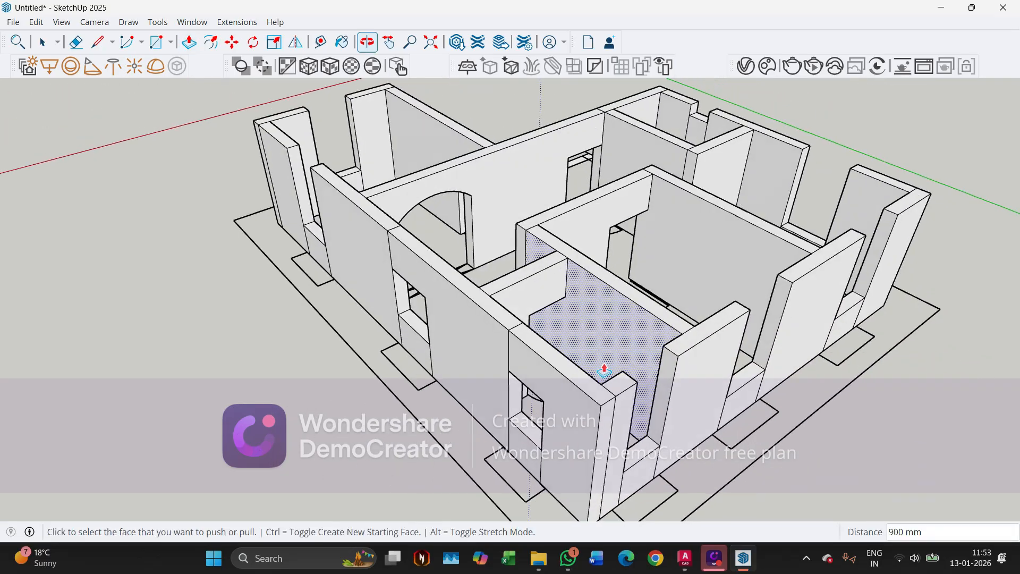
{"action": "key", "text": "space"}
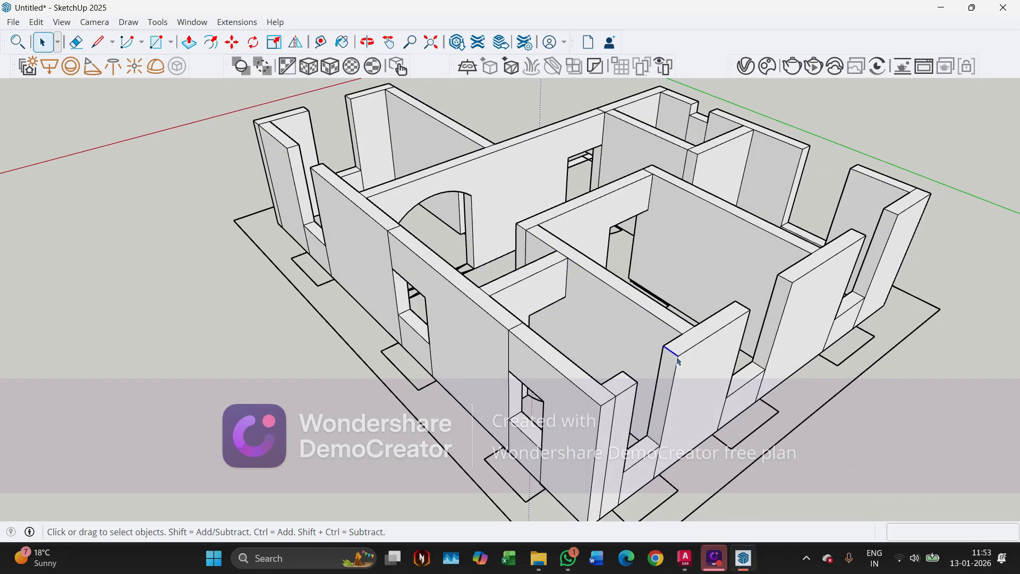
{"action": "scroll", "coordinate": [726, 366], "scroll_direction": "up", "scroll_amount": 5}
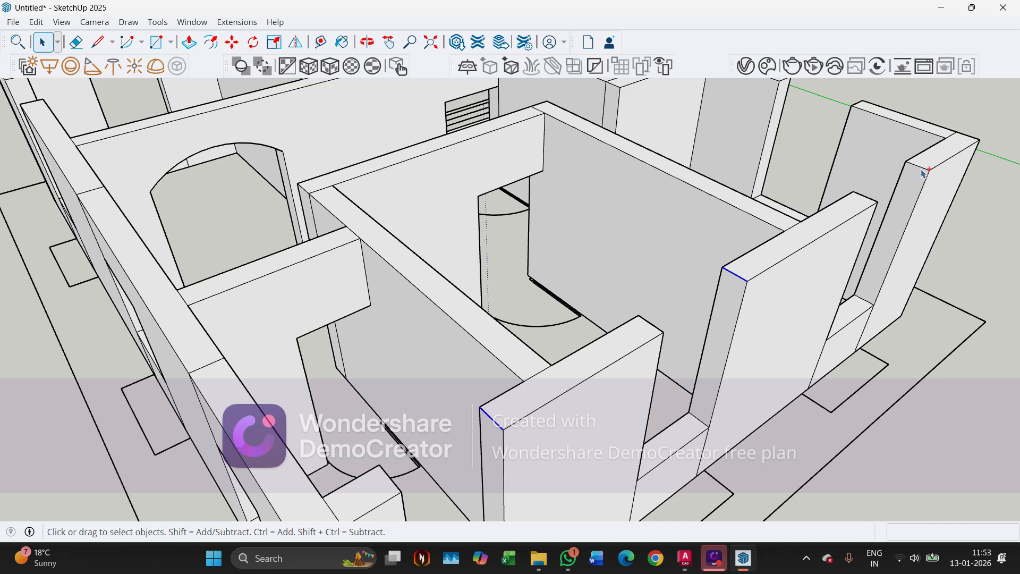
Add the top edges of the wall ends beside the remaining window openings to the selection
{"action": "scroll", "coordinate": [895, 371], "scroll_direction": "down", "scroll_amount": 4}
{"action": "scroll", "coordinate": [828, 155], "scroll_direction": "up", "scroll_amount": 7}
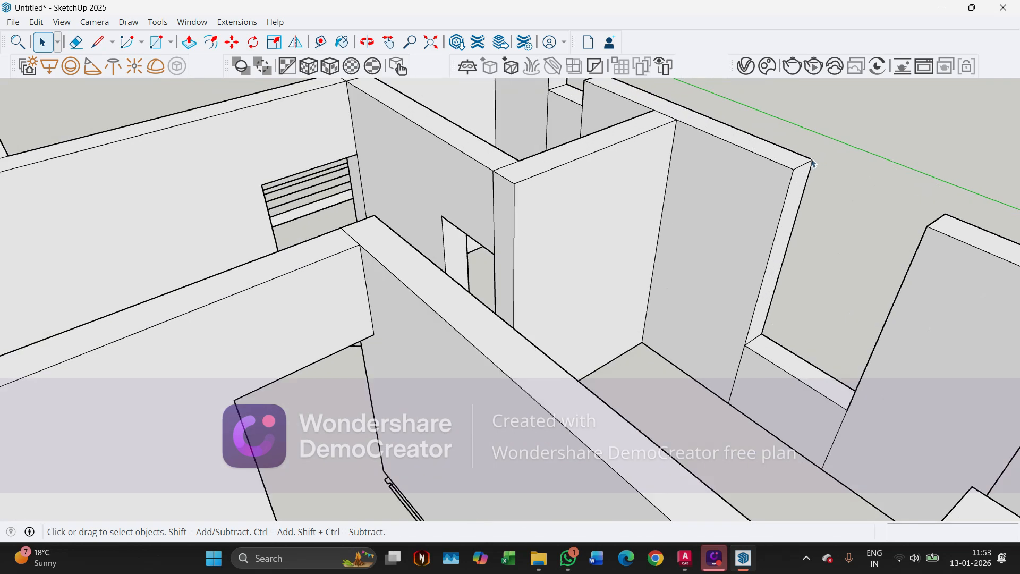
{"action": "scroll", "coordinate": [881, 184], "scroll_direction": "down", "scroll_amount": 5}
{"action": "scroll", "coordinate": [316, 188], "scroll_direction": "up", "scroll_amount": 6}
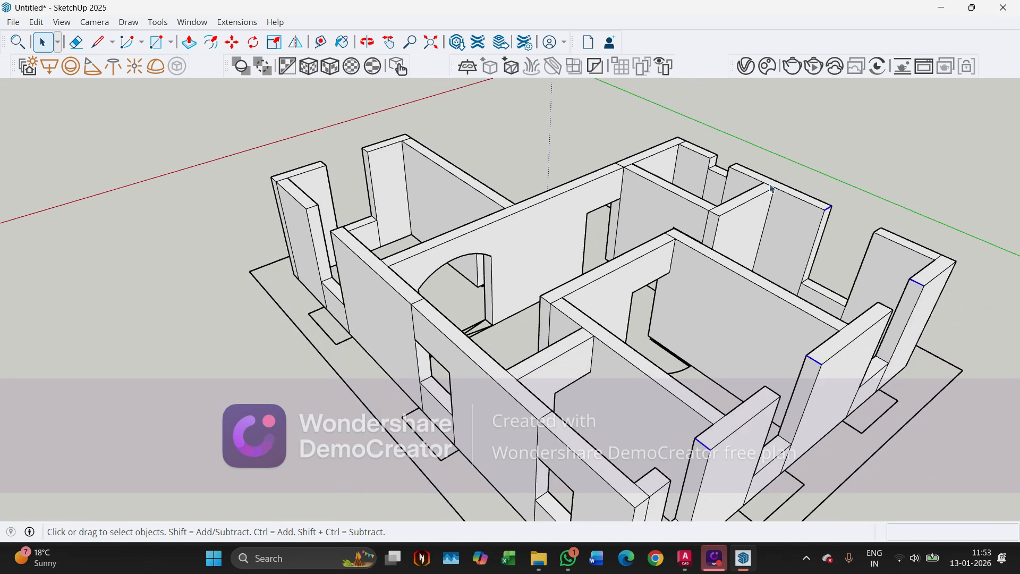
{"action": "scroll", "coordinate": [316, 187], "scroll_direction": "up", "scroll_amount": 2}
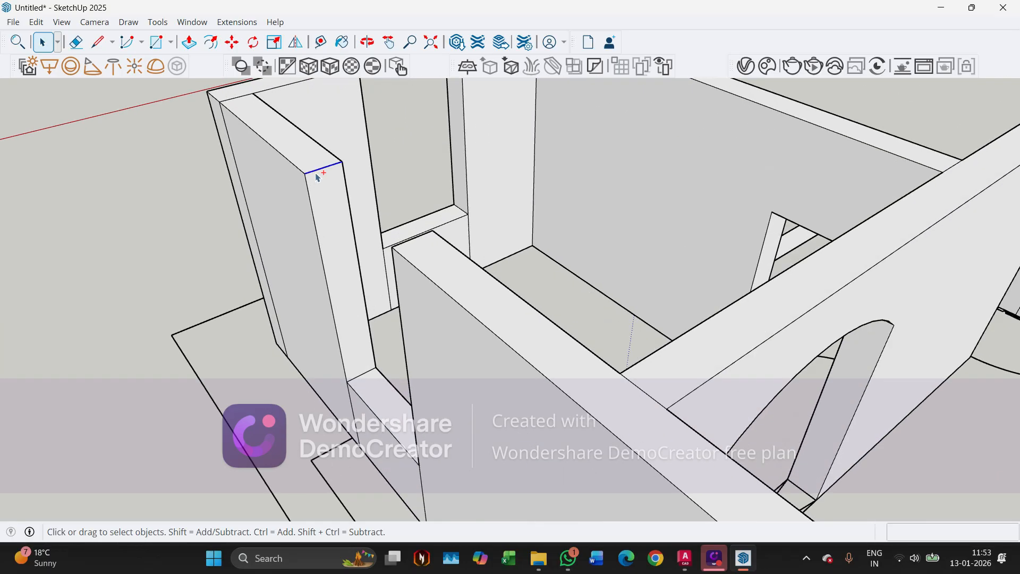
{"action": "scroll", "coordinate": [323, 290], "scroll_direction": "down", "scroll_amount": 3}
{"action": "scroll", "coordinate": [419, 105], "scroll_direction": "up", "scroll_amount": 6}
{"action": "scroll", "coordinate": [422, 174], "scroll_direction": "down", "scroll_amount": 5}
{"action": "scroll", "coordinate": [440, 162], "scroll_direction": "up", "scroll_amount": 6}
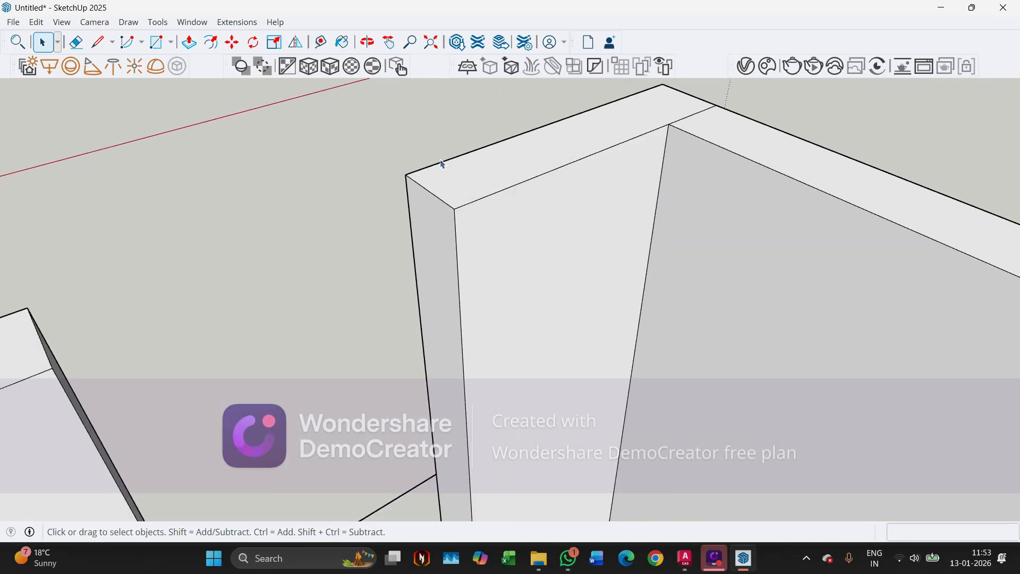
{"action": "scroll", "coordinate": [439, 165], "scroll_direction": "down", "scroll_amount": 5}
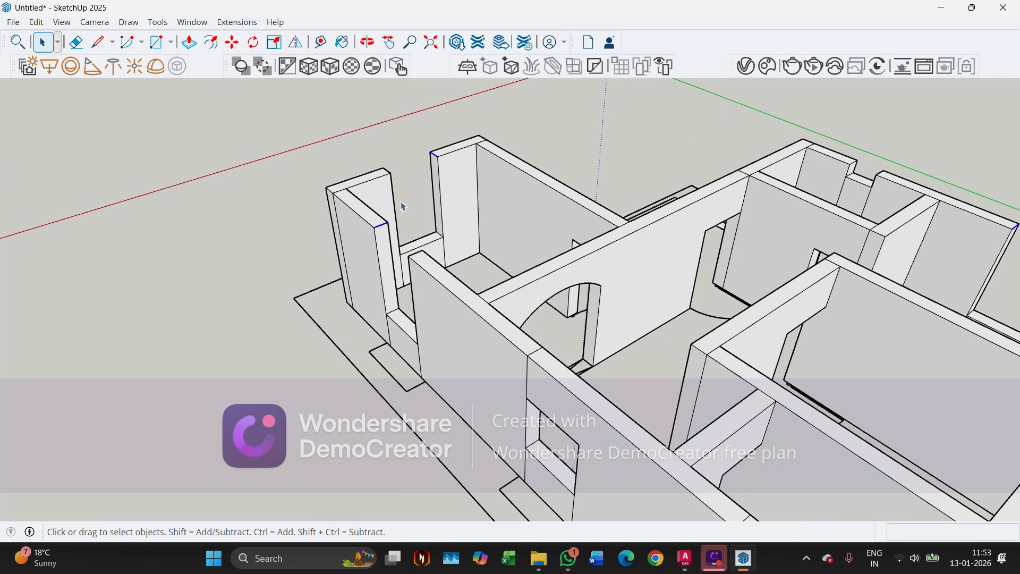
{"action": "scroll", "coordinate": [400, 206], "scroll_direction": "down", "scroll_amount": 4}
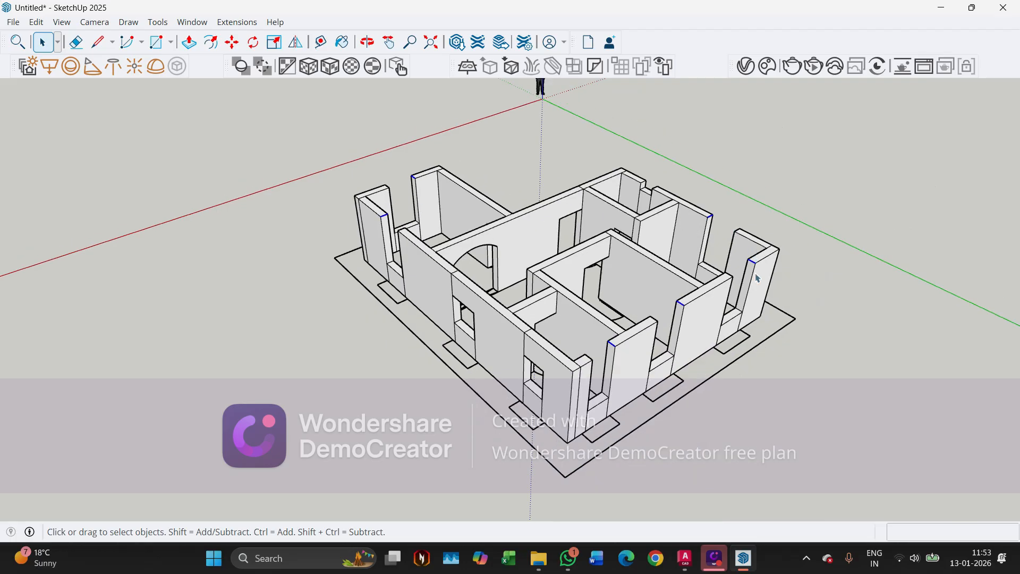
{"action": "scroll", "coordinate": [631, 326], "scroll_direction": "up", "scroll_amount": 1}
{"action": "scroll", "coordinate": [647, 329], "scroll_direction": "up", "scroll_amount": 1}
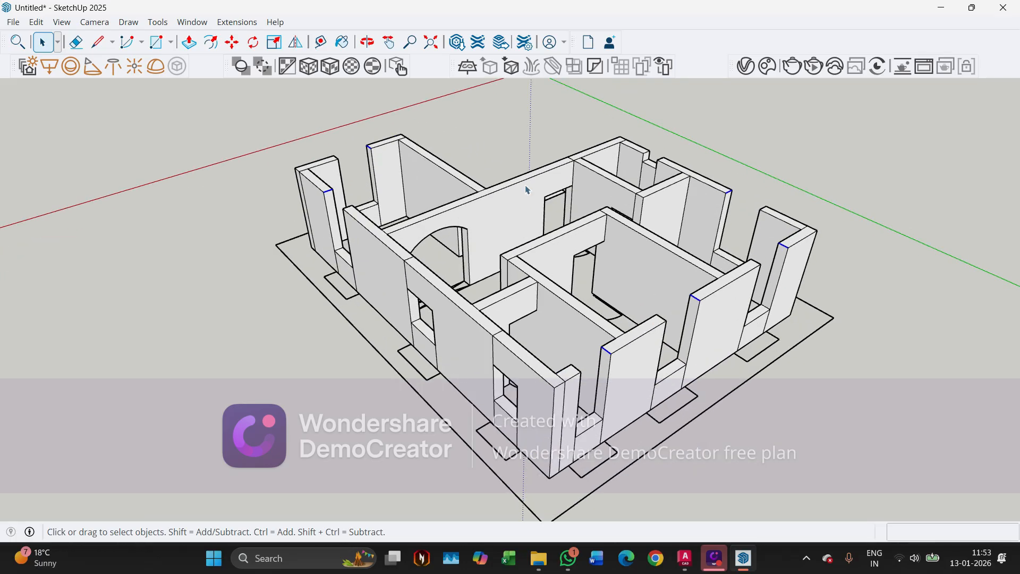
Copy the selected wall-end top edges straight down by 900 mm to mark the window head height
{"action": "key", "text": "m"}
{"action": "key", "text": "ctrl"}
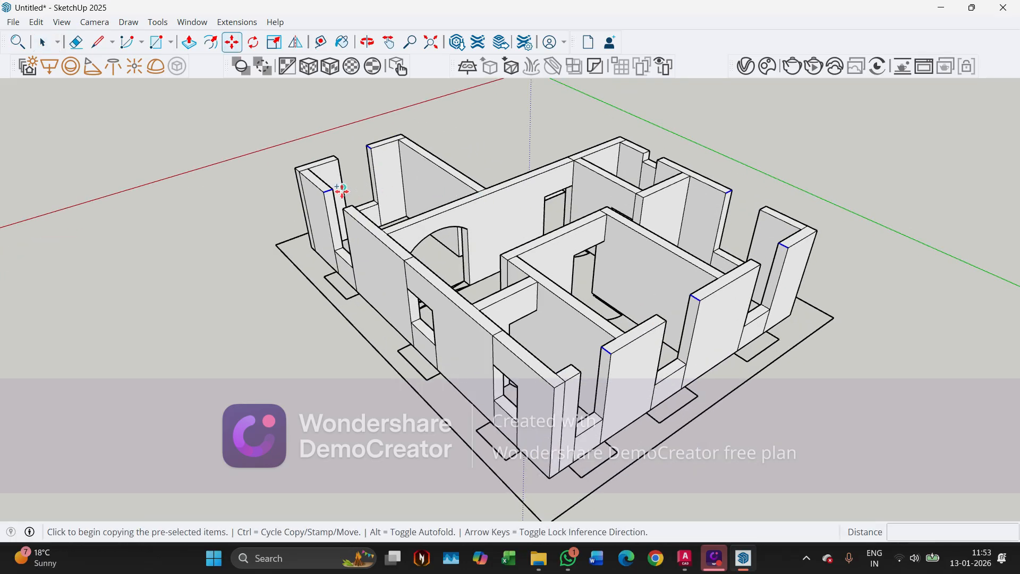
{"action": "scroll", "coordinate": [318, 202], "scroll_direction": "up", "scroll_amount": 4}
{"action": "left_click", "coordinate": [355, 167]}
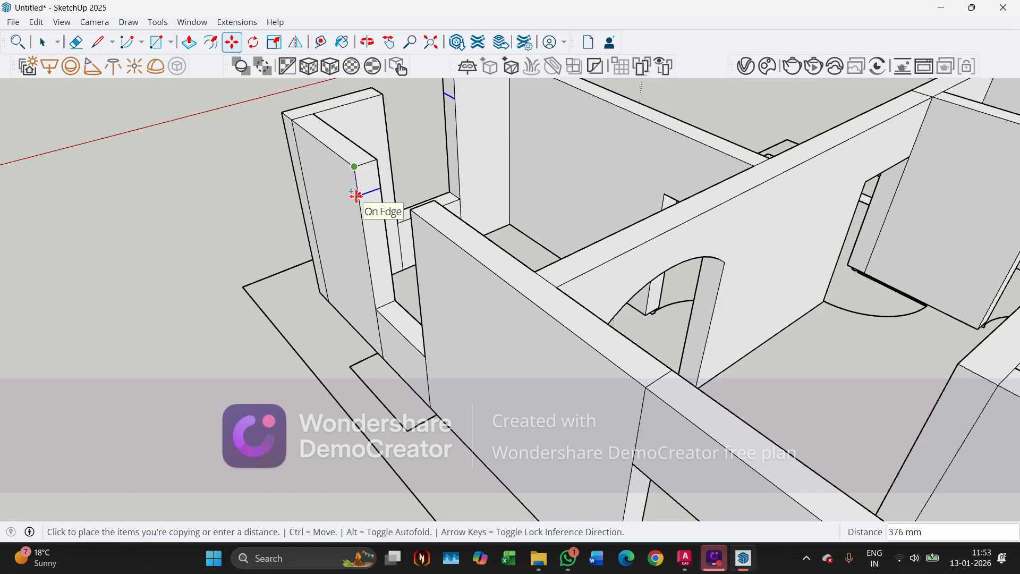
{"action": "type", "text": "900"}
{"action": "key", "text": "Return"}
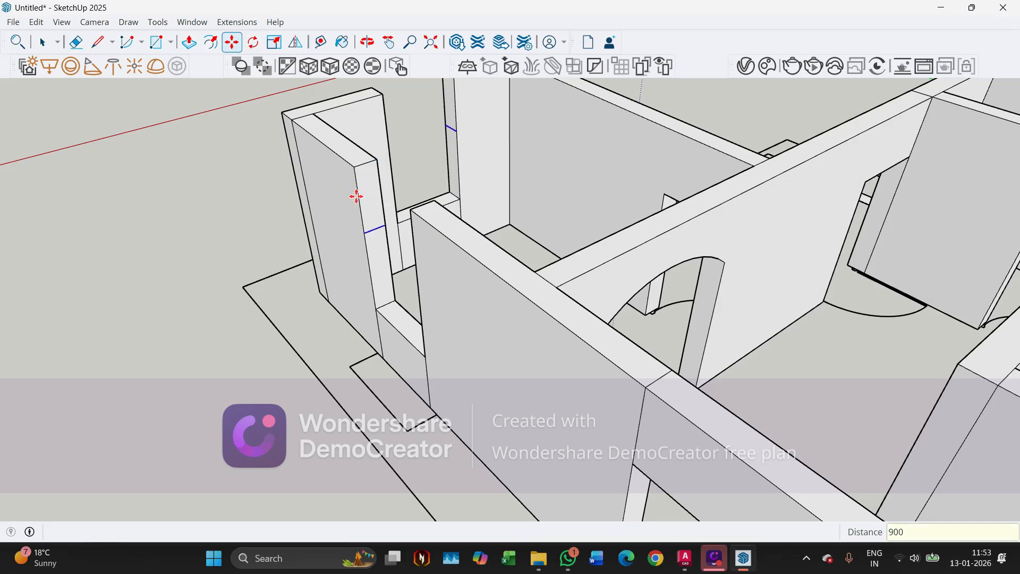
Push/Pull the upper wall-end faces 1200 mm across the two window openings at the first corner room
{"action": "key", "text": "p"}
{"action": "left_click", "coordinate": [370, 209]}
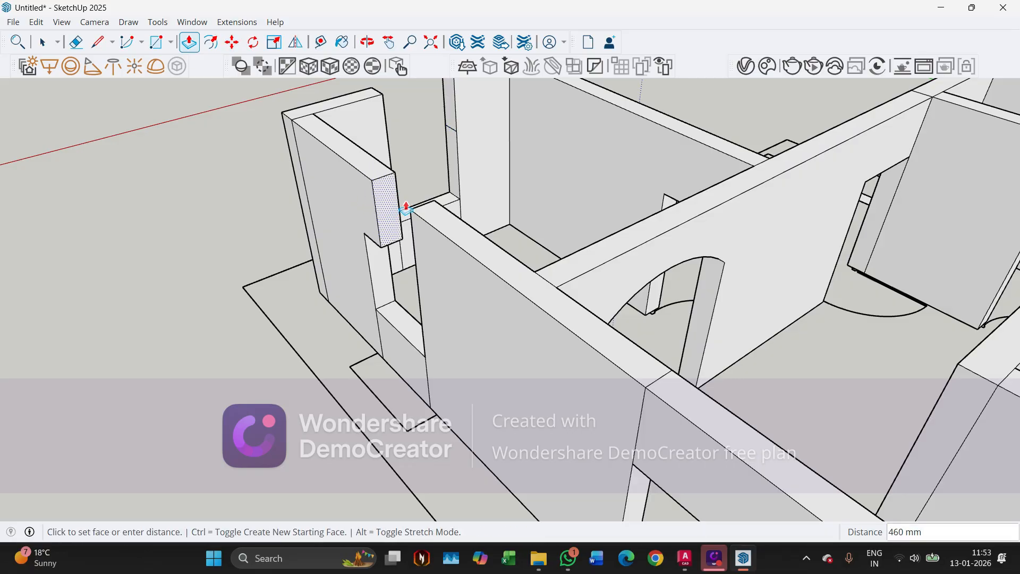
{"action": "middle_click_drag", "start_coordinate": [424, 210], "coordinate": [370, 228]}
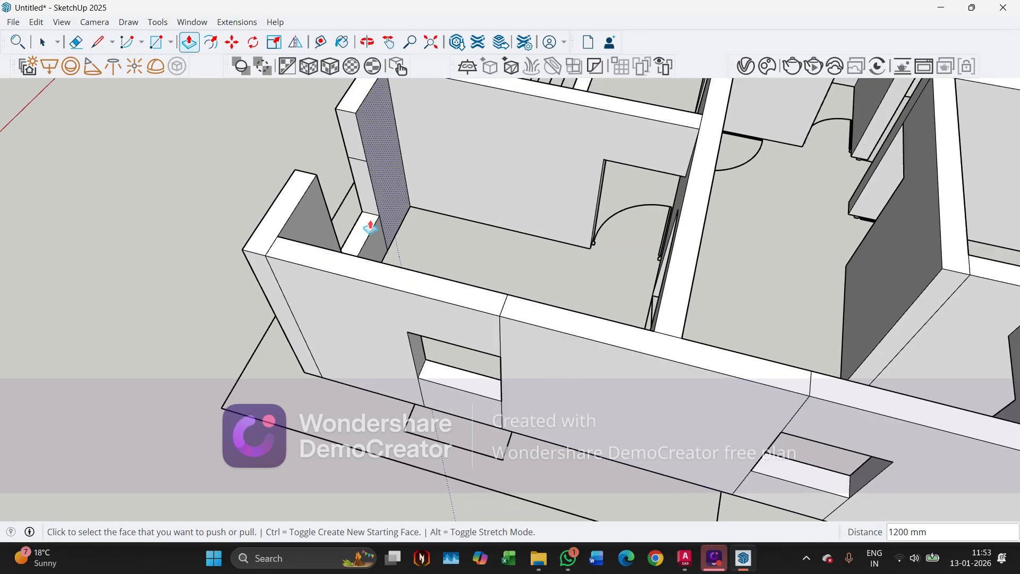
{"action": "left_click", "coordinate": [358, 131]}
{"action": "scroll", "coordinate": [305, 178], "scroll_direction": "down", "scroll_amount": 4}
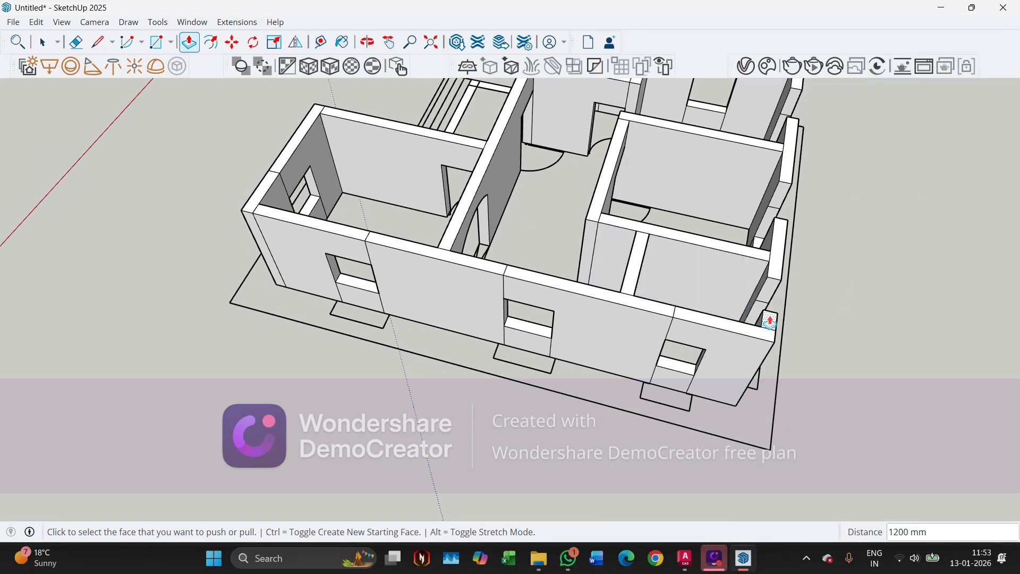
Push/Pull the upper wall-end faces 1200 mm across the first window openings of the adjoining outer wall
{"action": "middle_click_drag", "start_coordinate": [770, 320], "coordinate": [743, 303]}
{"action": "scroll", "coordinate": [364, 367], "scroll_direction": "up", "scroll_amount": 3}
{"action": "scroll", "coordinate": [723, 280], "scroll_direction": "up", "scroll_amount": 3}
{"action": "left_click", "coordinate": [722, 280]}
{"action": "left_click", "coordinate": [679, 271]}
{"action": "left_click", "coordinate": [694, 289]}
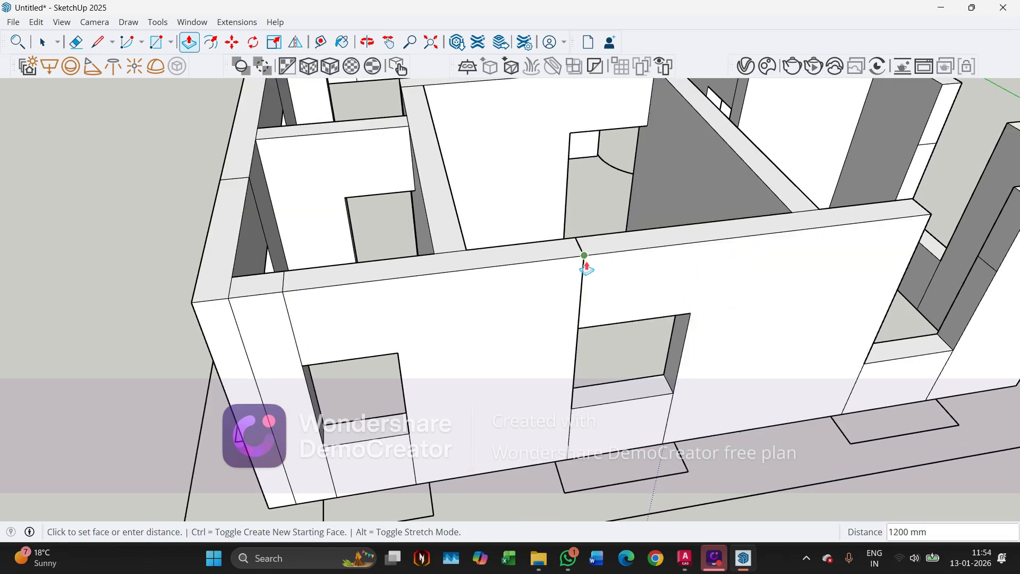
Push/Pull the upper wall-end faces 1200 mm to close the wall above the remaining window openings
{"action": "left_click", "coordinate": [583, 264]}
{"action": "left_click", "coordinate": [949, 237]}
{"action": "type", "text": "1200"}
{"action": "key", "text": "Return"}
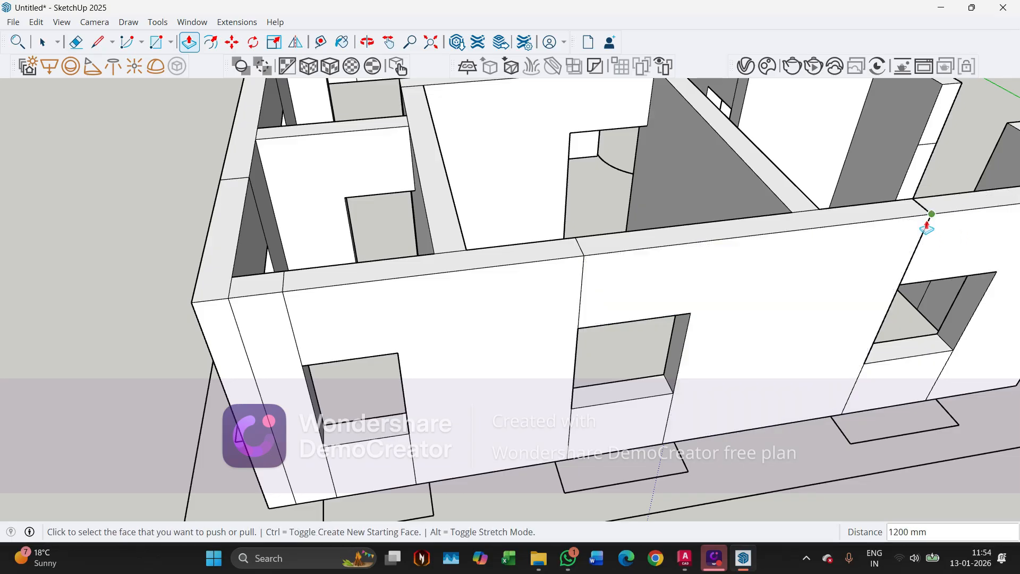
{"action": "middle_click_drag", "start_coordinate": [923, 221], "coordinate": [354, 348]}
{"action": "key", "text": "Escape"}
{"action": "scroll", "coordinate": [343, 325], "scroll_direction": "down", "scroll_amount": 5}
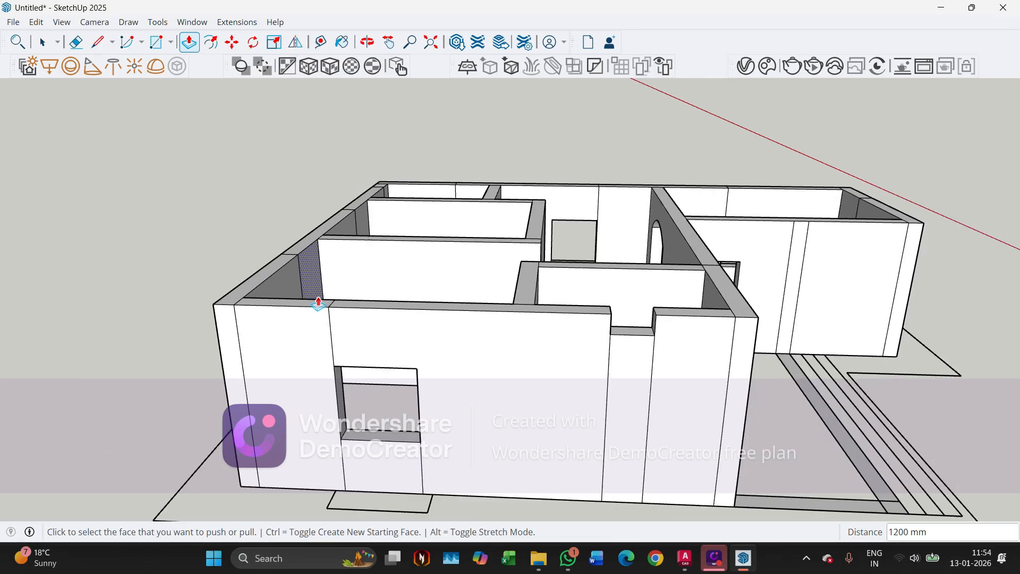
{"action": "middle_click_drag", "start_coordinate": [319, 297], "coordinate": [398, 291]}
{"action": "scroll", "coordinate": [428, 177], "scroll_direction": "up", "scroll_amount": 5}
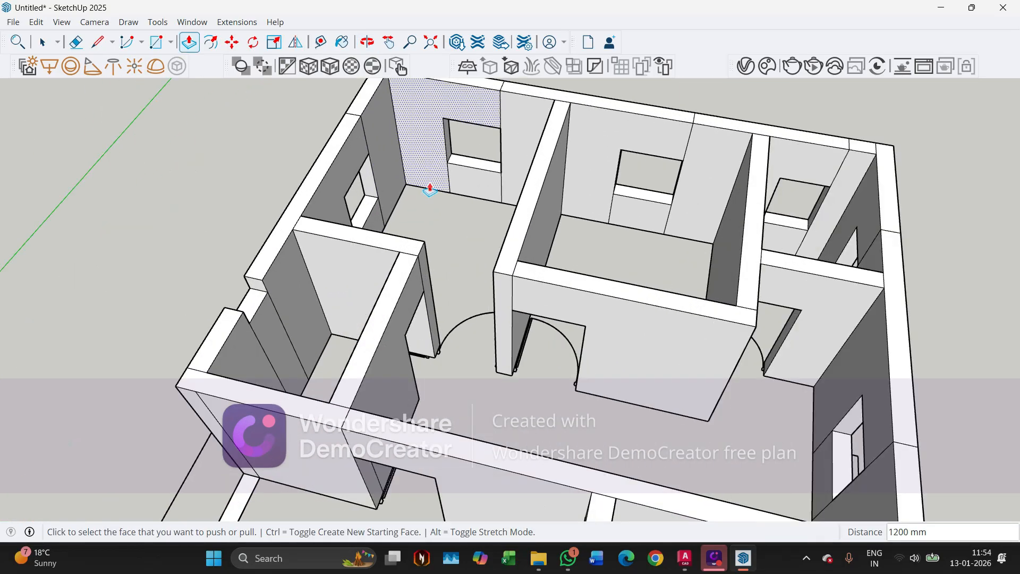
Draw a 300 mm line across the end face of the interior wall at door head height
{"action": "middle_click_drag", "start_coordinate": [458, 314], "coordinate": [351, 270]}
{"action": "key", "text": "space"}
{"action": "scroll", "coordinate": [410, 266], "scroll_direction": "up", "scroll_amount": 5}
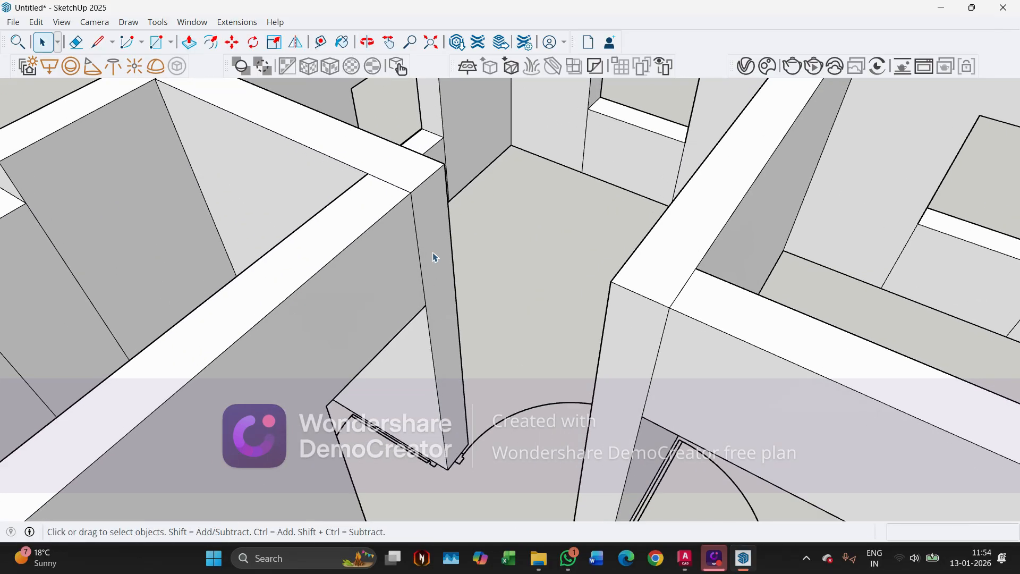
{"action": "left_click", "coordinate": [425, 191]}
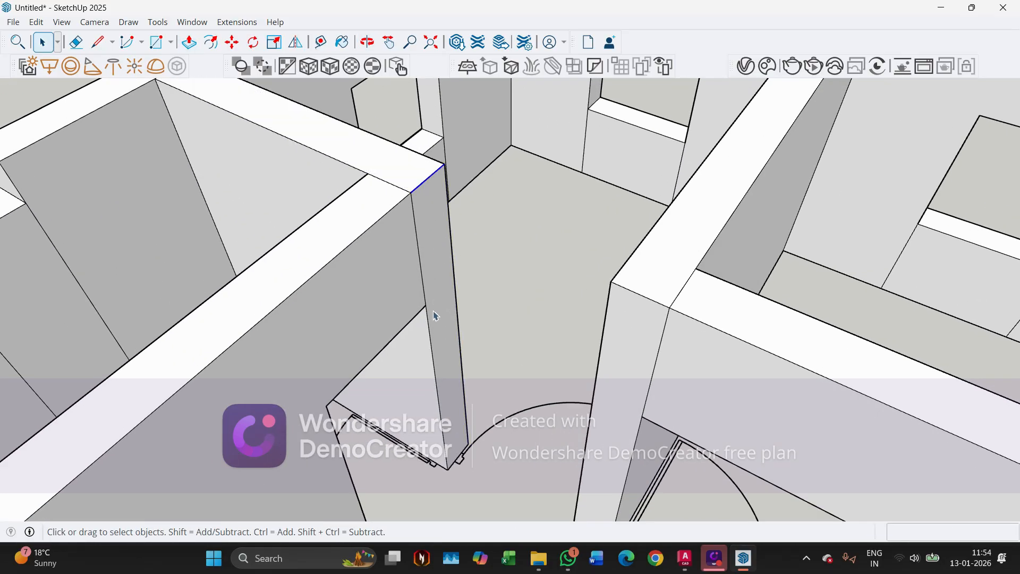
{"action": "scroll", "coordinate": [434, 310], "scroll_direction": "up", "scroll_amount": 3}
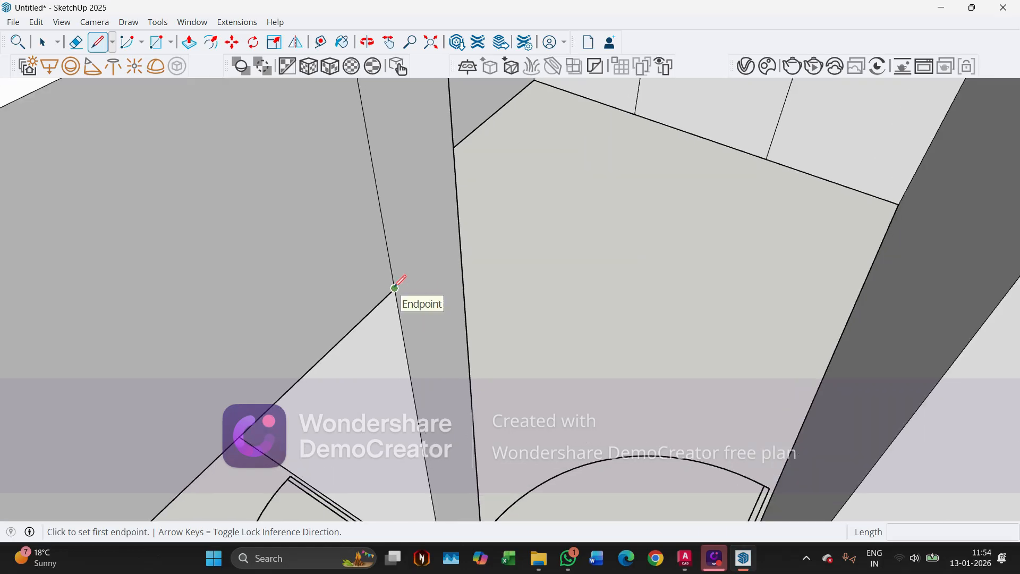
{"action": "left_click", "coordinate": [395, 288]}
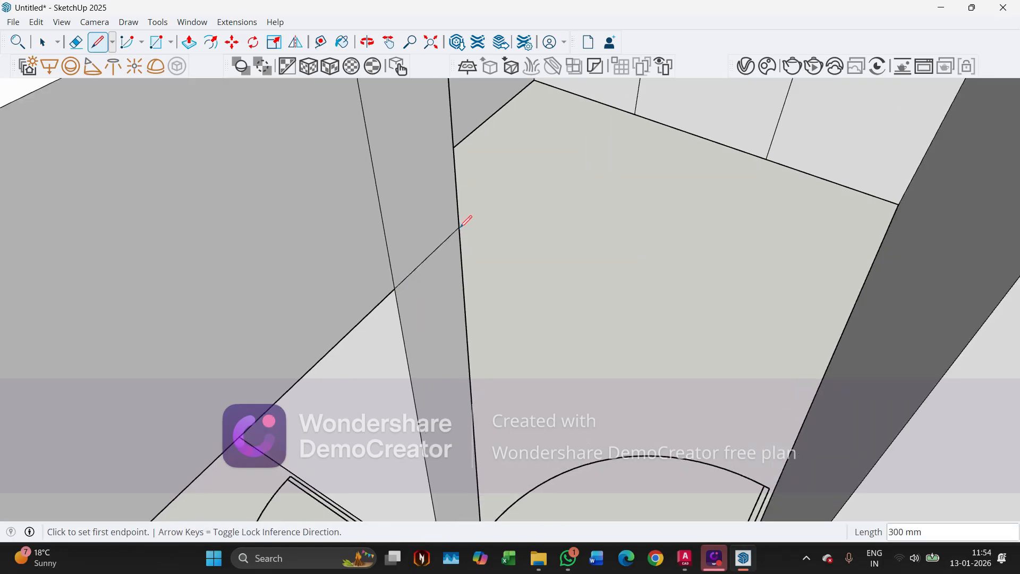
{"action": "key", "text": "space"}
Push/Pull the upper part of that wall end across the doorway to meet the opposite interior wall
{"action": "scroll", "coordinate": [435, 237], "scroll_direction": "down", "scroll_amount": 5}
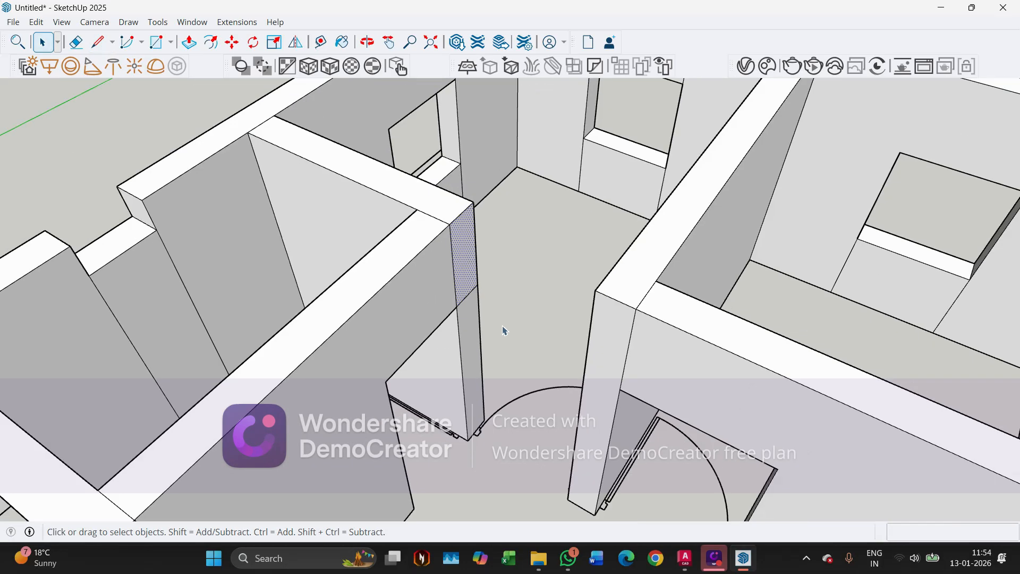
{"action": "key", "text": "p"}
{"action": "left_click", "coordinate": [463, 257]}
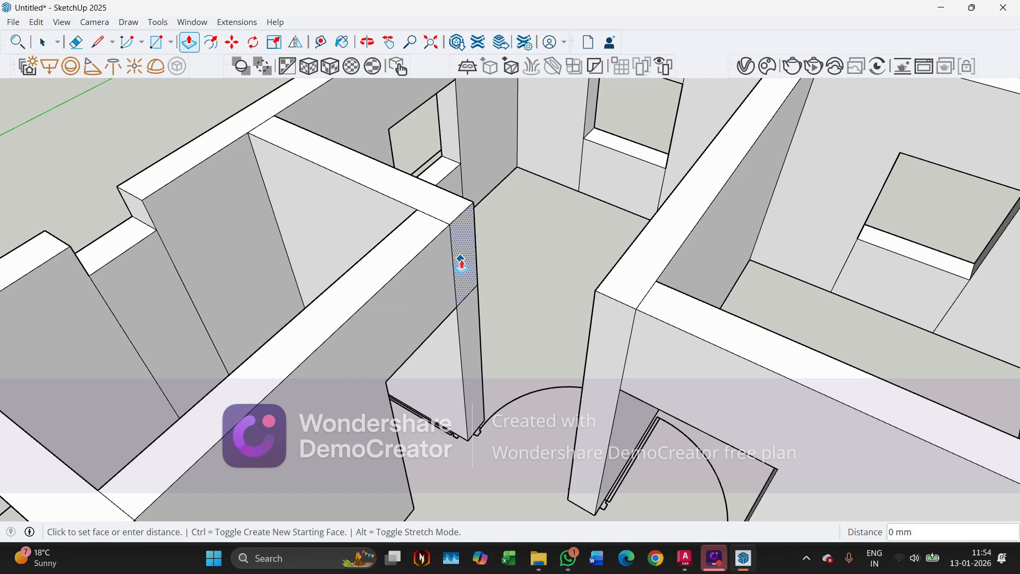
{"action": "left_click", "coordinate": [624, 257]}
{"action": "middle_click_drag", "start_coordinate": [627, 262], "coordinate": [619, 282]}
{"action": "scroll", "coordinate": [587, 339], "scroll_direction": "down", "scroll_amount": 3}
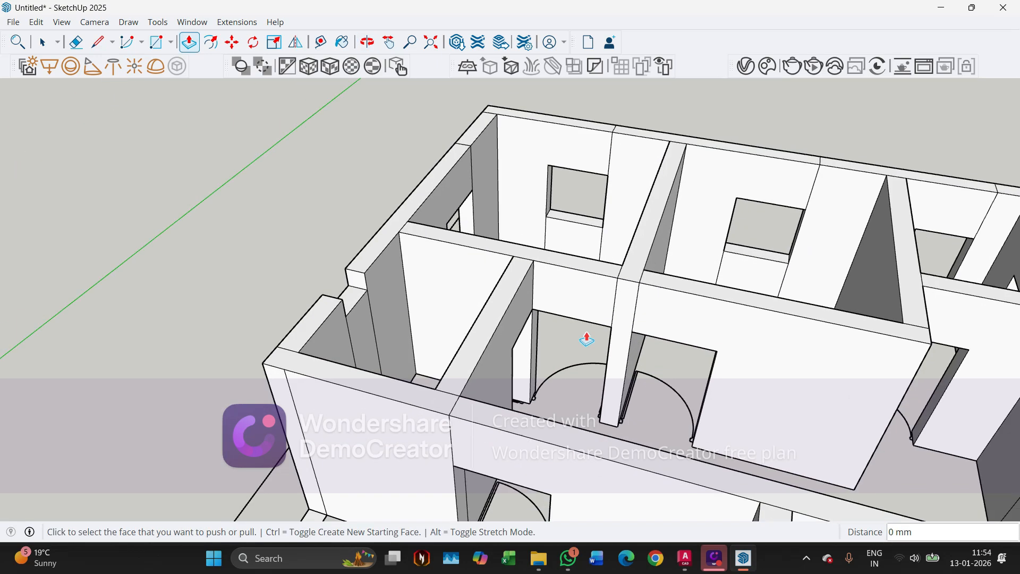
Erase the leftover seam lines around the first window and at the corner of the long outer wall
{"action": "scroll", "coordinate": [573, 234], "scroll_direction": "down", "scroll_amount": 4}
{"action": "middle_click_drag", "start_coordinate": [649, 222], "coordinate": [462, 364]}
{"action": "key", "text": "e"}
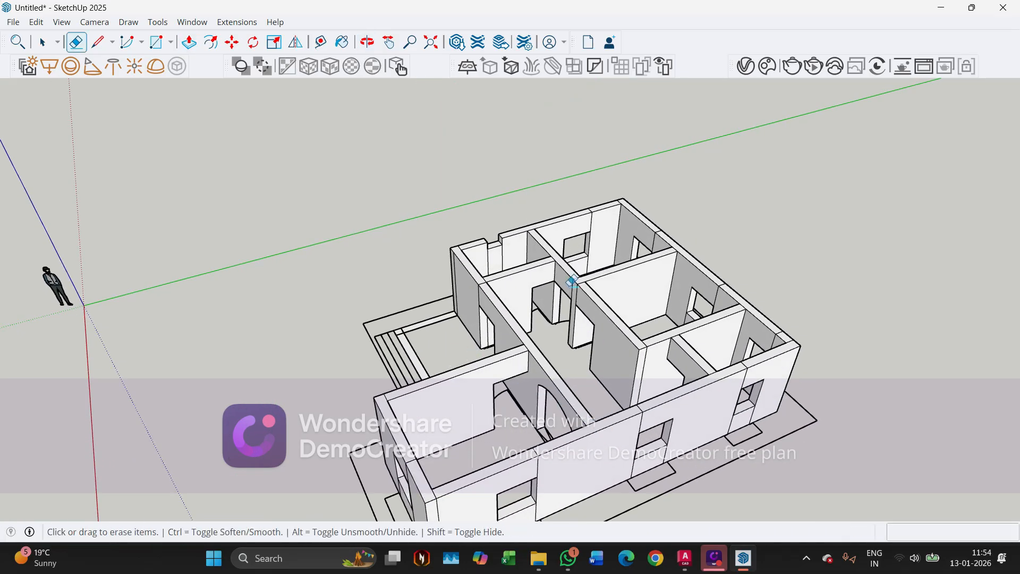
{"action": "scroll", "coordinate": [553, 417], "scroll_direction": "up", "scroll_amount": 10}
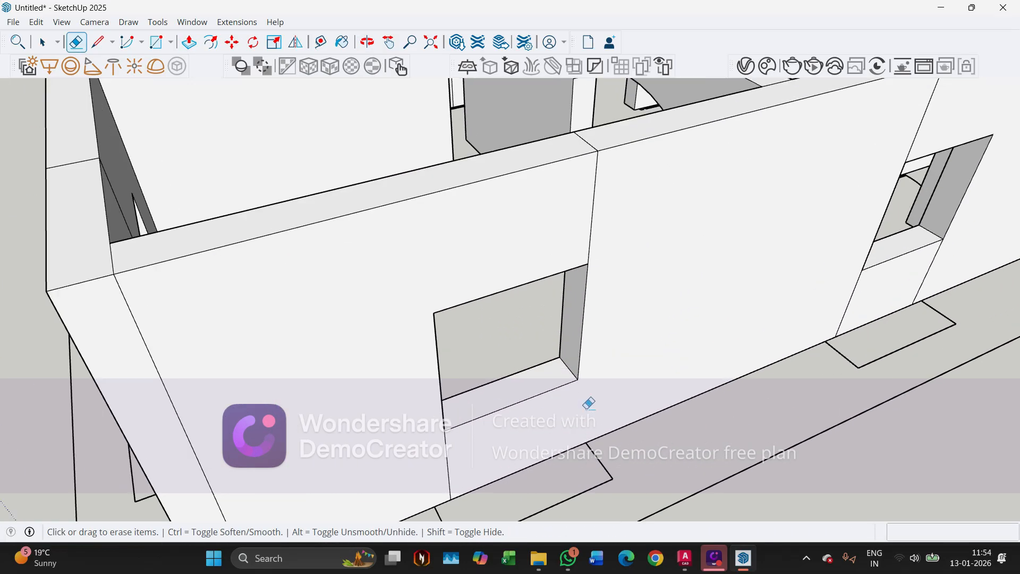
{"action": "scroll", "coordinate": [664, 194], "scroll_direction": "down", "scroll_amount": 4}
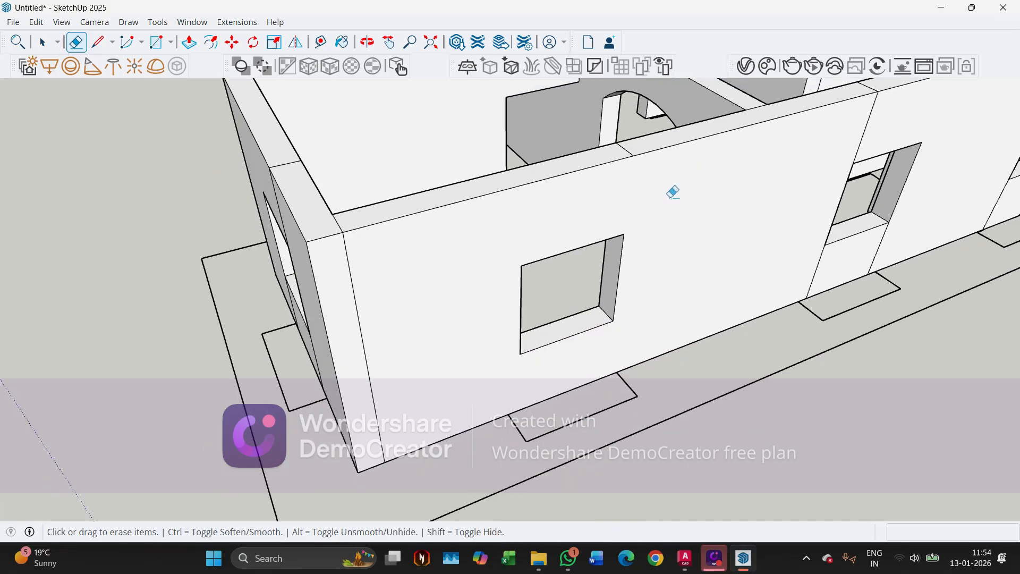
{"action": "scroll", "coordinate": [330, 278], "scroll_direction": "up", "scroll_amount": 4}
{"action": "scroll", "coordinate": [333, 342], "scroll_direction": "down", "scroll_amount": 4}
{"action": "scroll", "coordinate": [733, 260], "scroll_direction": "up", "scroll_amount": 4}
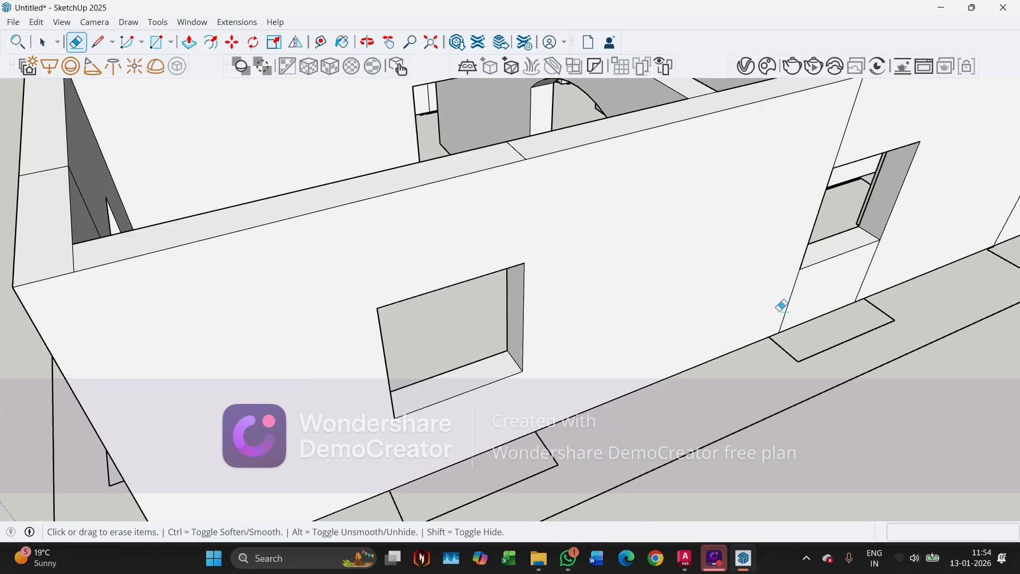
Erase the leftover vertical seam lines above and below the next windows along the long outer wall
{"action": "scroll", "coordinate": [799, 275], "scroll_direction": "down", "scroll_amount": 4}
{"action": "scroll", "coordinate": [757, 214], "scroll_direction": "up", "scroll_amount": 4}
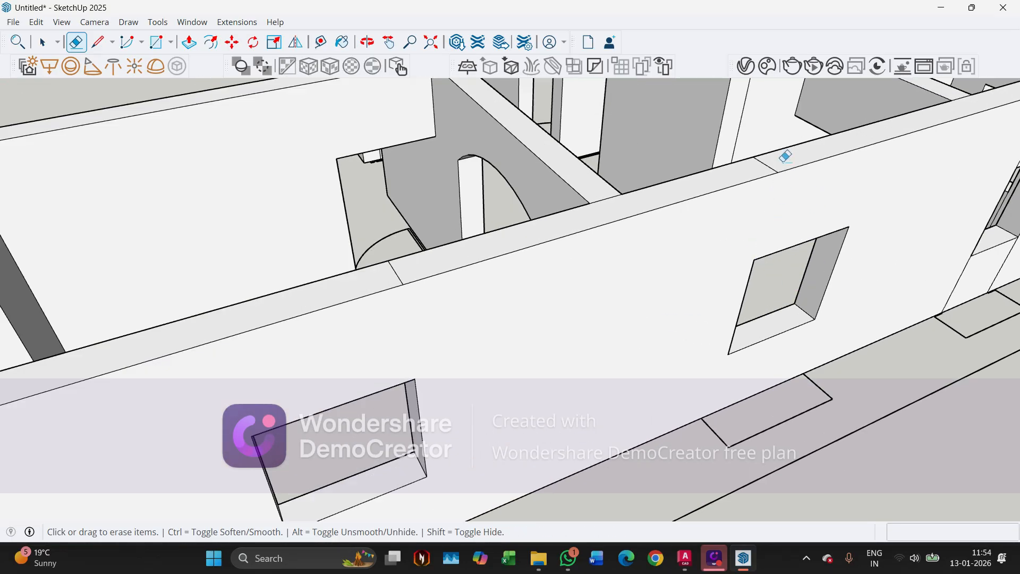
{"action": "scroll", "coordinate": [481, 317], "scroll_direction": "down", "scroll_amount": 4}
{"action": "scroll", "coordinate": [804, 309], "scroll_direction": "up", "scroll_amount": 4}
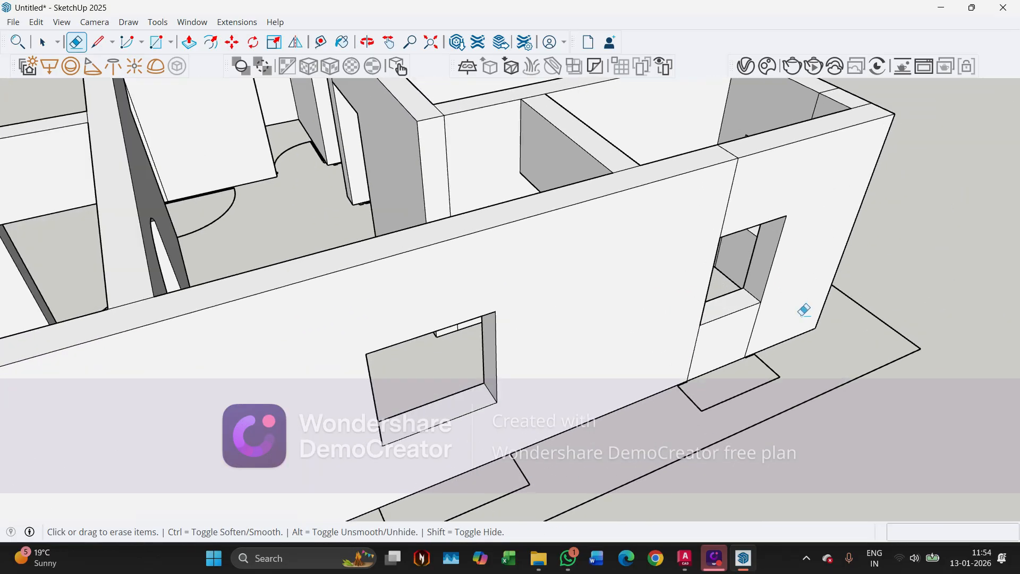
Erase the seam lines above and below the last window on the long outer wall
{"action": "scroll", "coordinate": [804, 310], "scroll_direction": "up", "scroll_amount": 4}
{"action": "scroll", "coordinate": [711, 368], "scroll_direction": "down", "scroll_amount": 2}
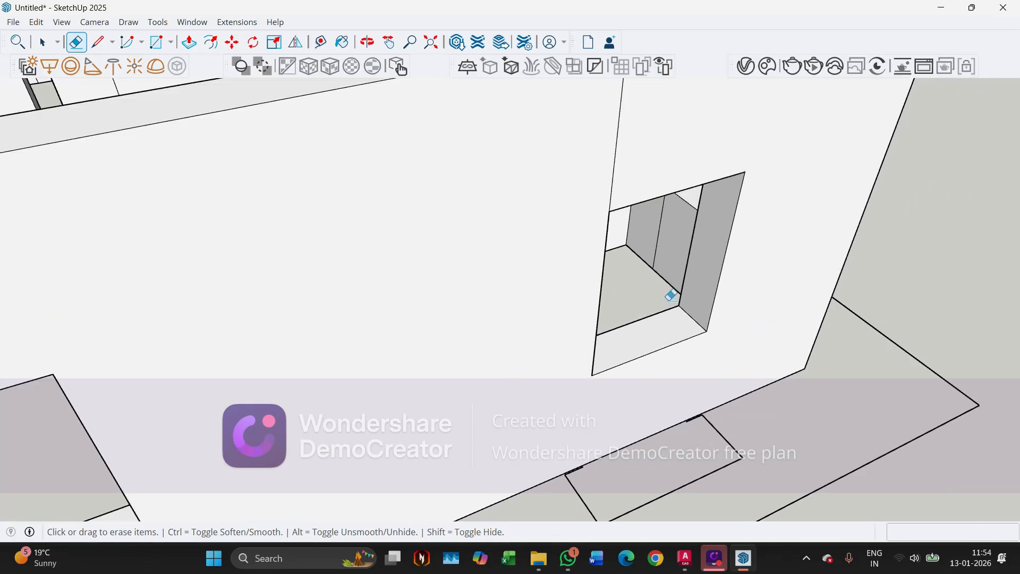
{"action": "scroll", "coordinate": [799, 403], "scroll_direction": "down", "scroll_amount": 4}
{"action": "scroll", "coordinate": [727, 247], "scroll_direction": "up", "scroll_amount": 2}
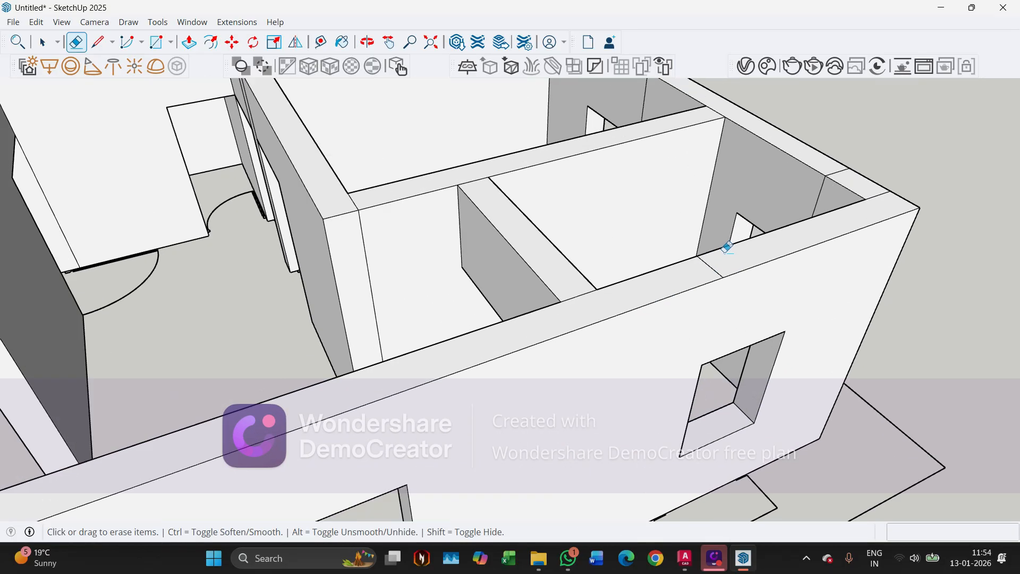
Erase the leftover seam lines around the two neighbouring room windows on the wall's inner face and across the wall top
{"action": "scroll", "coordinate": [892, 173], "scroll_direction": "up", "scroll_amount": 3}
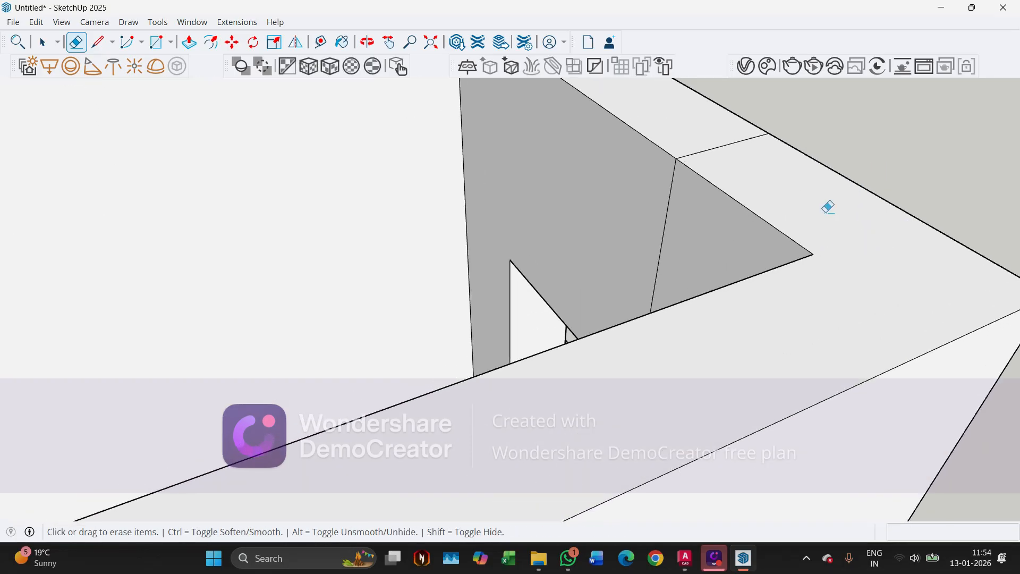
{"action": "mouse_move", "coordinate": [685, 194]}
{"action": "middle_mouse_down"}
{"action": "mouse_move", "coordinate": [699, 243]}
{"action": "mouse_move", "coordinate": [1017, 287]}
{"action": "middle_mouse_up"}
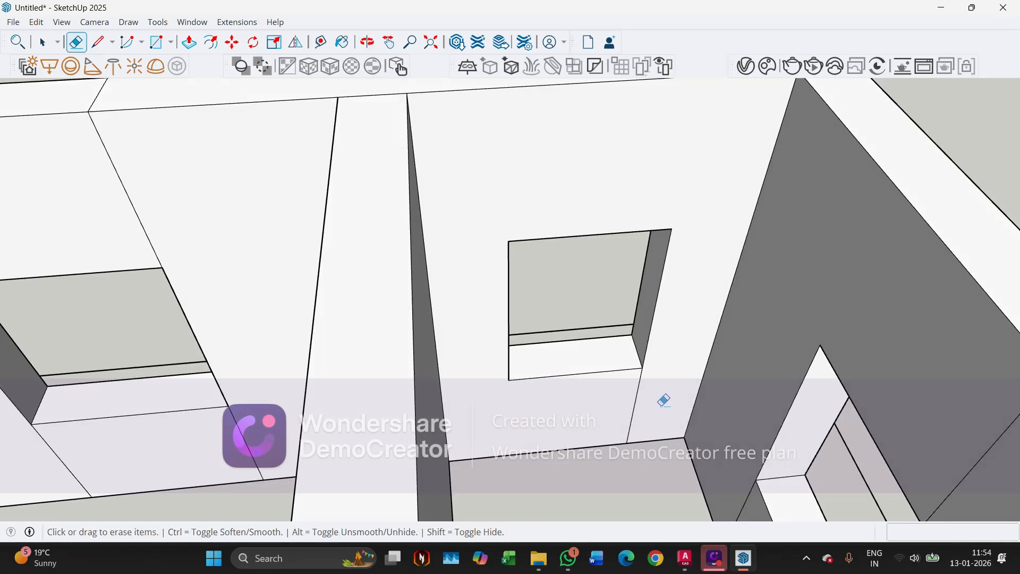
{"action": "scroll", "coordinate": [658, 395], "scroll_direction": "down", "scroll_amount": 3}
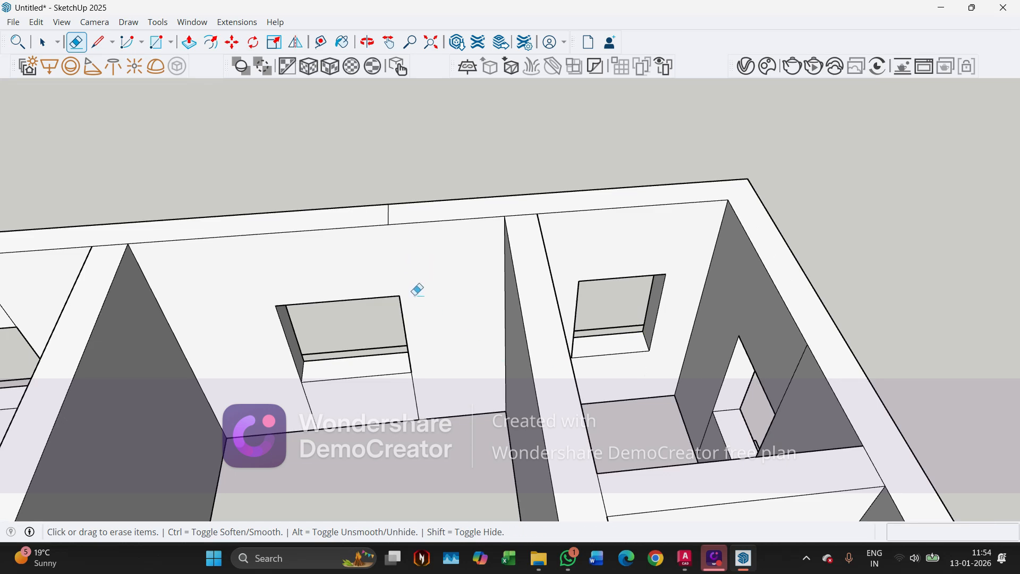
{"action": "scroll", "coordinate": [345, 335], "scroll_direction": "up", "scroll_amount": 3}
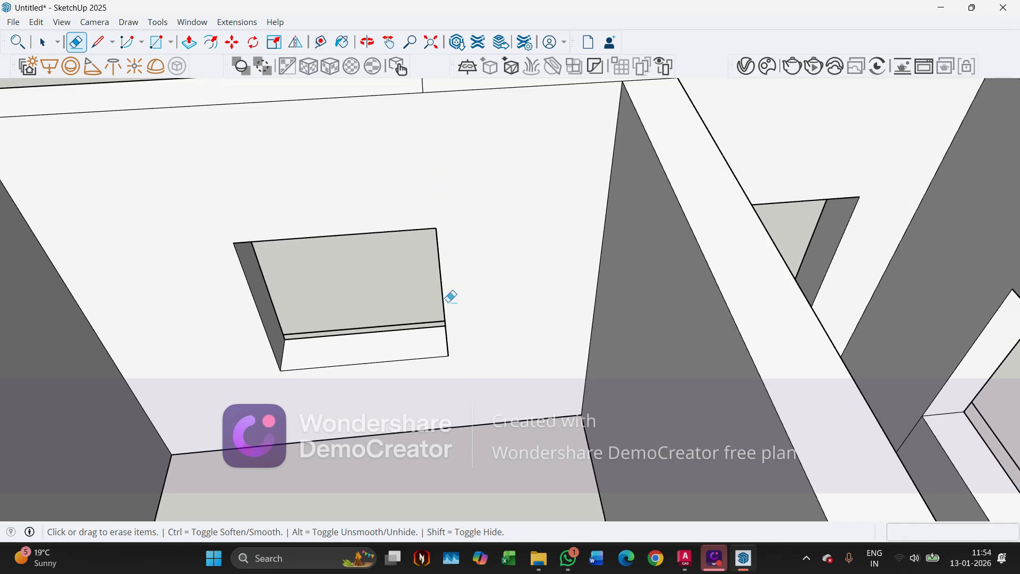
{"action": "scroll", "coordinate": [451, 297], "scroll_direction": "down", "scroll_amount": 2}
{"action": "scroll", "coordinate": [432, 202], "scroll_direction": "up", "scroll_amount": 3}
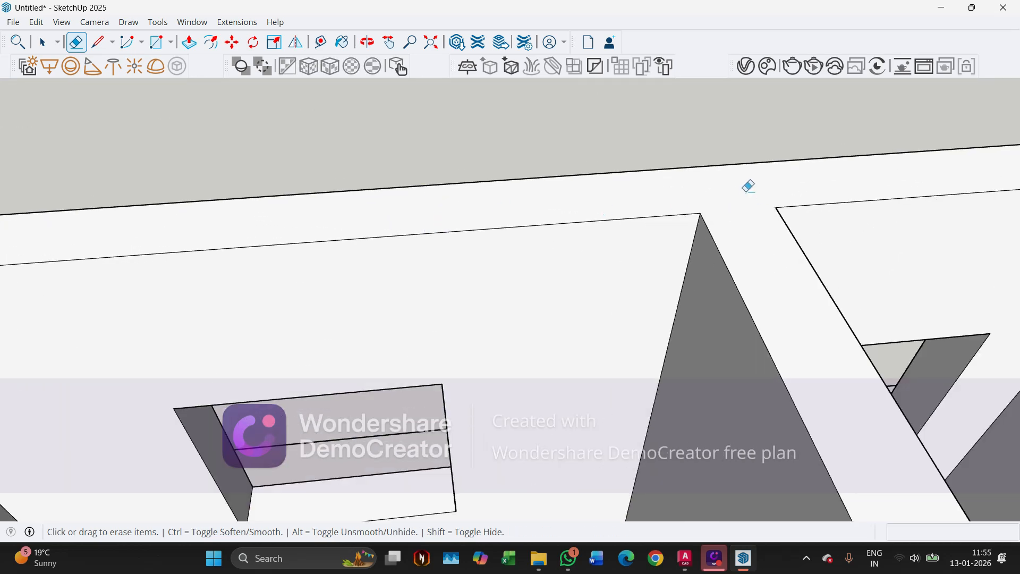
Erase the seam lines around the corner room's window and where its partition joins the outer wall's top
{"action": "scroll", "coordinate": [504, 215], "scroll_direction": "down", "scroll_amount": 5}
{"action": "middle_click_drag", "start_coordinate": [498, 278], "coordinate": [884, 350]}
{"action": "scroll", "coordinate": [573, 165], "scroll_direction": "up", "scroll_amount": 3}
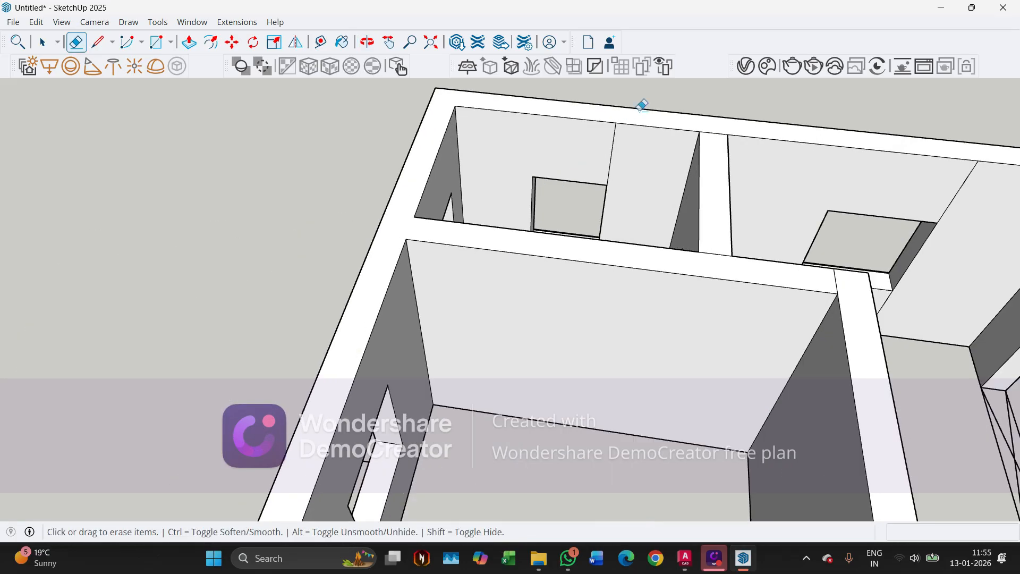
{"action": "scroll", "coordinate": [638, 214], "scroll_direction": "up", "scroll_amount": 8}
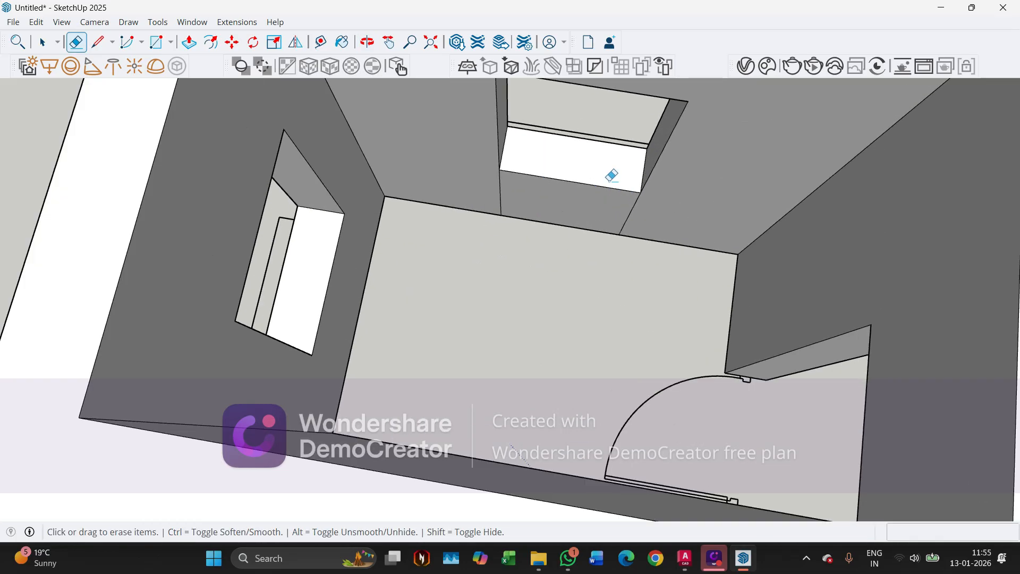
{"action": "scroll", "coordinate": [604, 280], "scroll_direction": "down", "scroll_amount": 3}
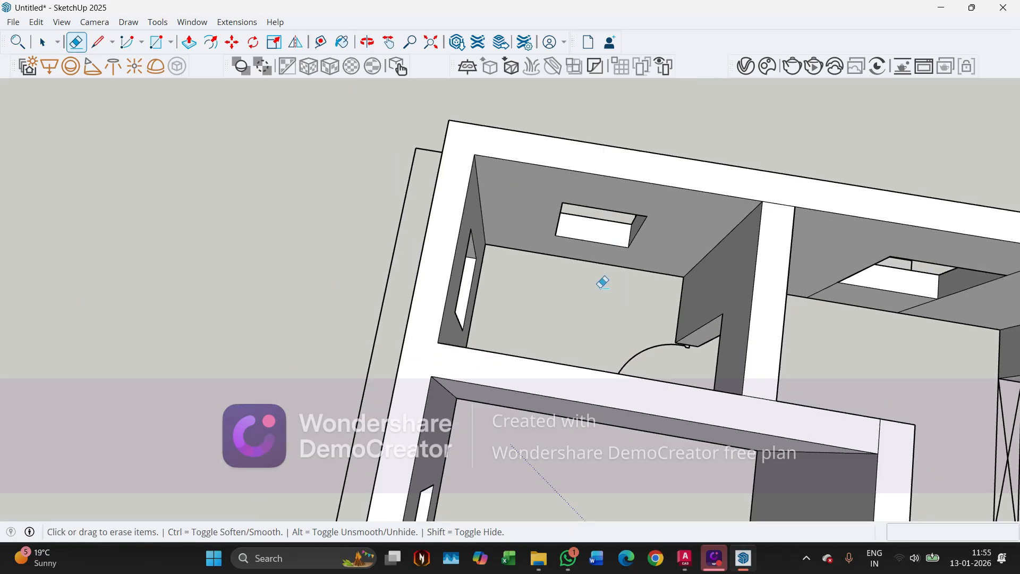
{"action": "scroll", "coordinate": [679, 269], "scroll_direction": "up", "scroll_amount": 6}
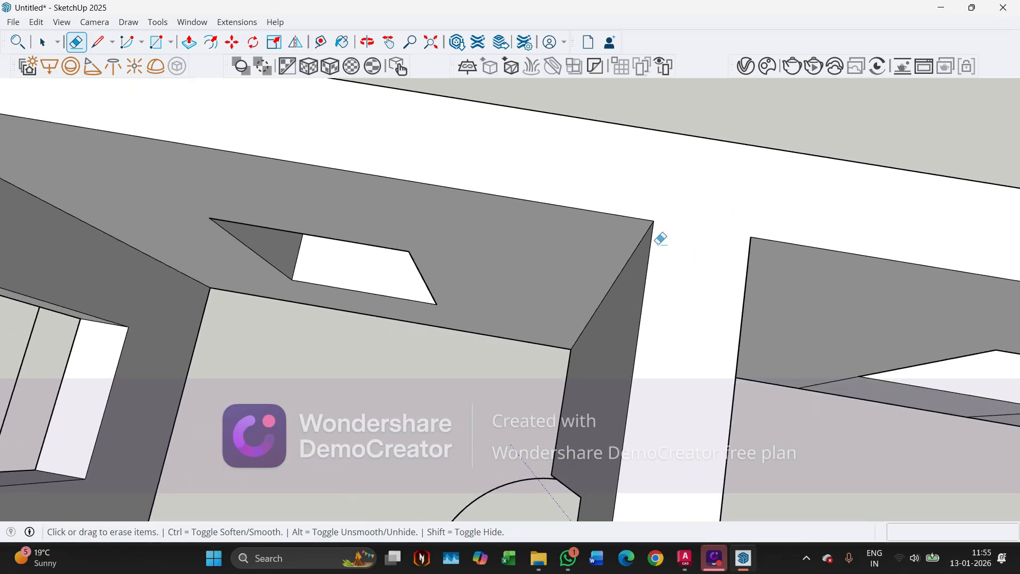
Erase the inner-face seam lines around the next two rooms' windows and the seam across the wall top above them
{"action": "scroll", "coordinate": [503, 206], "scroll_direction": "down", "scroll_amount": 4}
{"action": "scroll", "coordinate": [740, 271], "scroll_direction": "up", "scroll_amount": 8}
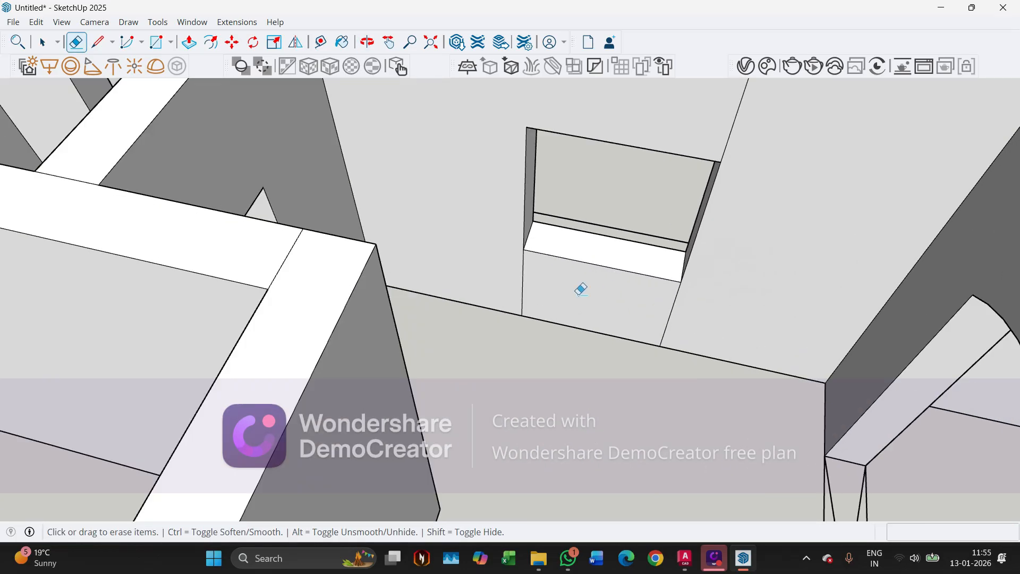
{"action": "scroll", "coordinate": [711, 144], "scroll_direction": "down", "scroll_amount": 5}
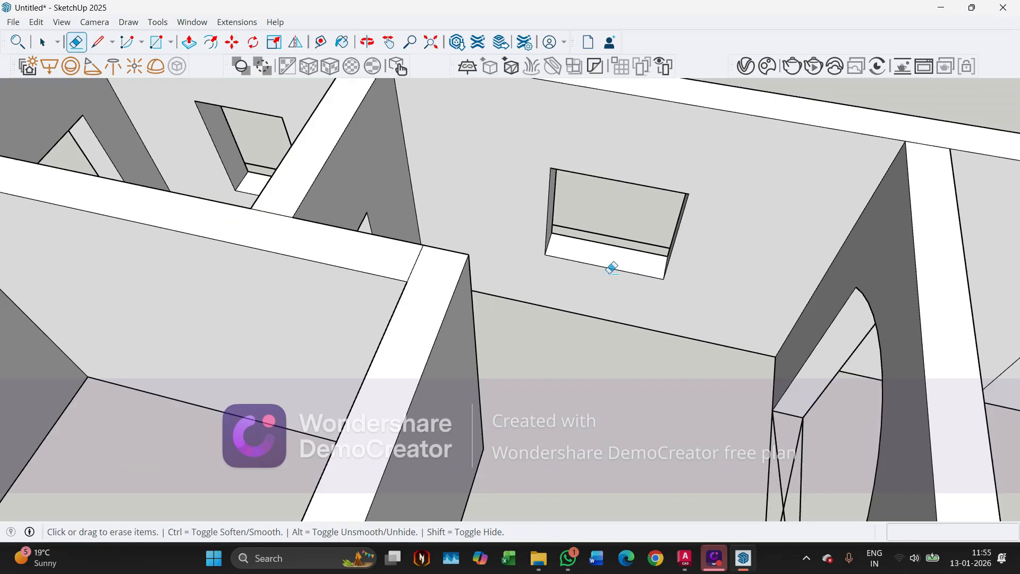
{"action": "scroll", "coordinate": [858, 266], "scroll_direction": "up", "scroll_amount": 3}
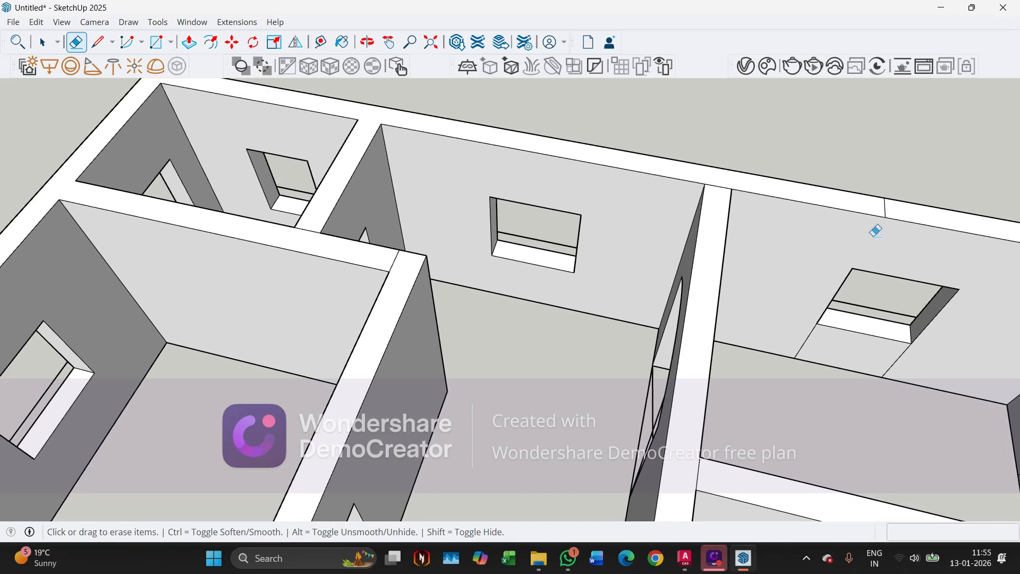
{"action": "scroll", "coordinate": [897, 193], "scroll_direction": "up", "scroll_amount": 3}
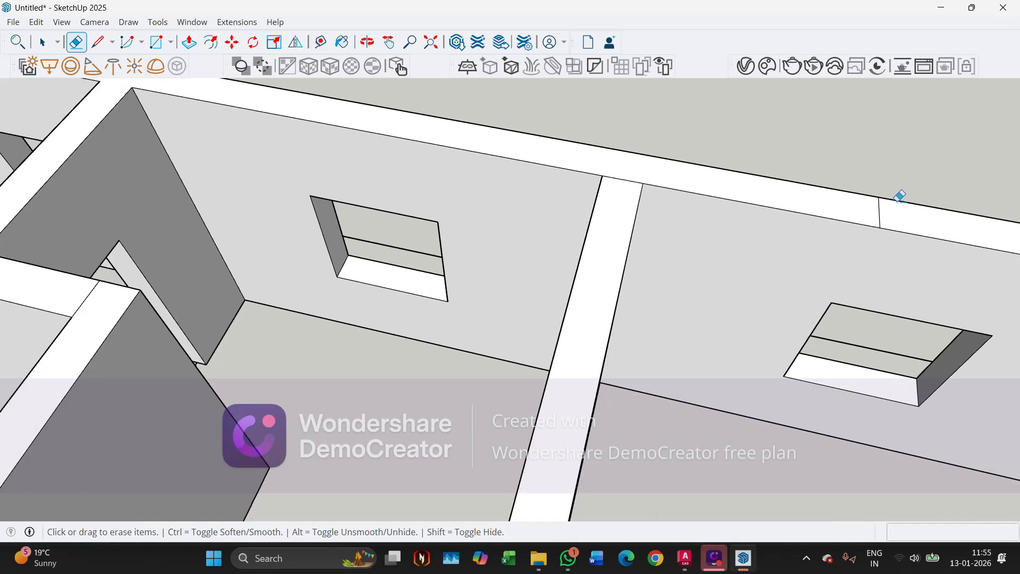
{"action": "scroll", "coordinate": [639, 168], "scroll_direction": "down", "scroll_amount": 5}
{"action": "scroll", "coordinate": [632, 166], "scroll_direction": "up", "scroll_amount": 6}
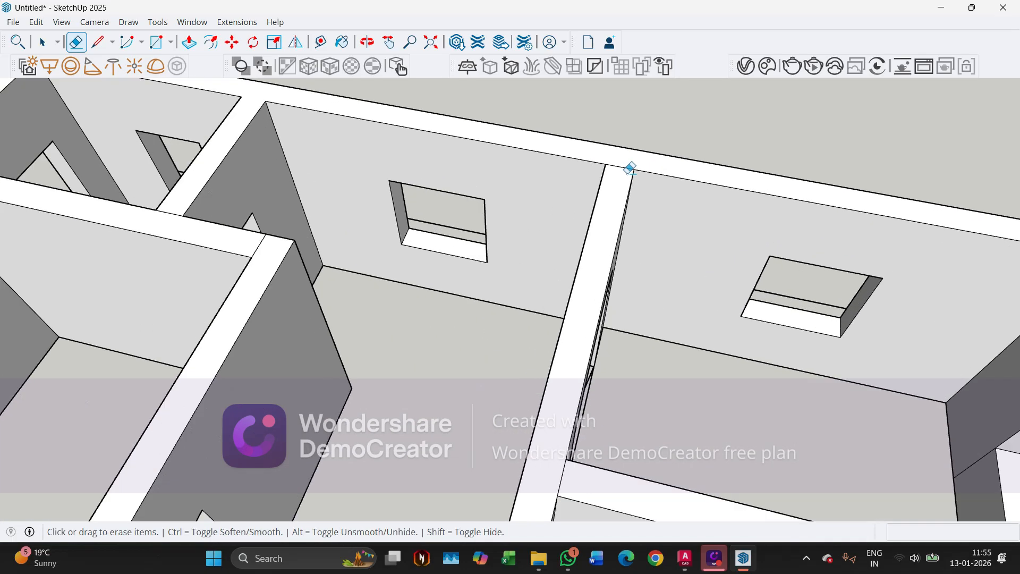
Erase the seam lines on the wall tops at the arched partition's junction, the outer corner and the end wall
{"action": "scroll", "coordinate": [604, 193], "scroll_direction": "down", "scroll_amount": 5}
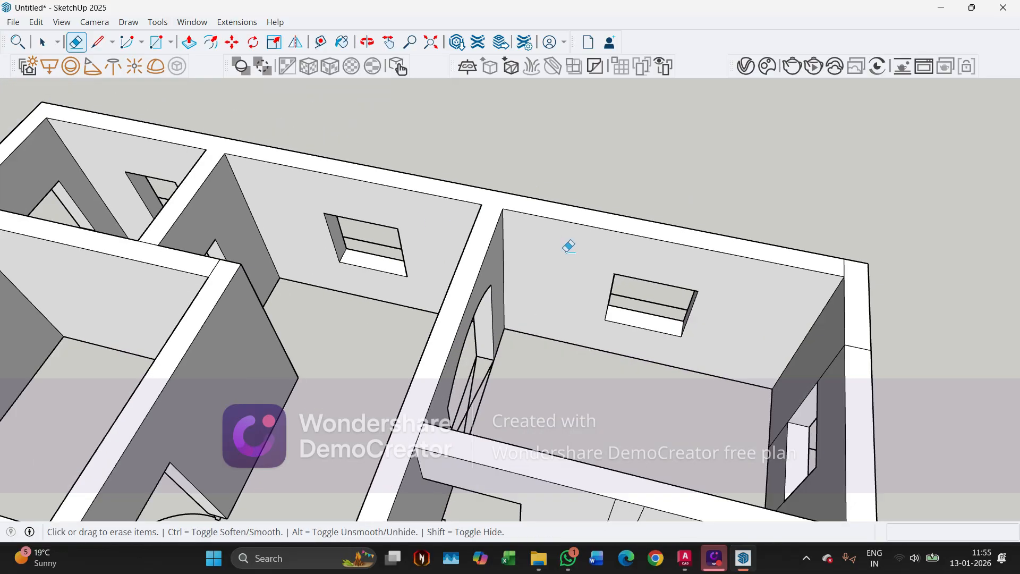
{"action": "scroll", "coordinate": [827, 246], "scroll_direction": "up", "scroll_amount": 5}
{"action": "scroll", "coordinate": [840, 196], "scroll_direction": "down", "scroll_amount": 5}
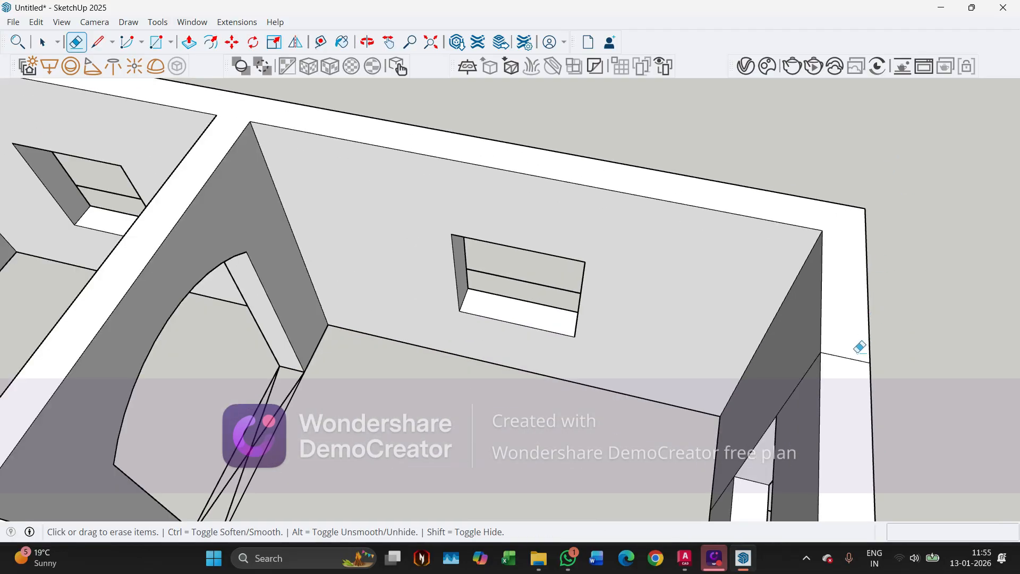
{"action": "scroll", "coordinate": [859, 348], "scroll_direction": "up", "scroll_amount": 5}
{"action": "scroll", "coordinate": [779, 409], "scroll_direction": "down", "scroll_amount": 5}
Erase the vertical seam lines around the end wall's window and on the adjoining outer wall beside the doorway
{"action": "mouse_move", "coordinate": [770, 365]}
{"action": "middle_mouse_down"}
{"action": "mouse_move", "coordinate": [672, 221]}
{"action": "mouse_move", "coordinate": [601, 328]}
{"action": "mouse_move", "coordinate": [566, 470]}
{"action": "middle_mouse_up"}
{"action": "scroll", "coordinate": [567, 470], "scroll_direction": "up", "scroll_amount": 2}
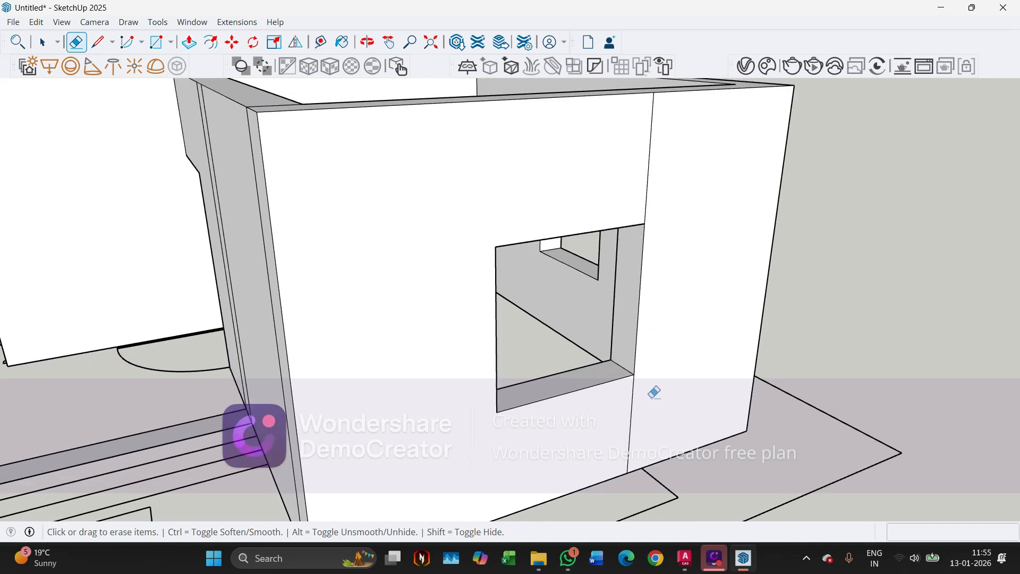
{"action": "middle_click_drag", "start_coordinate": [574, 278], "coordinate": [792, 294]}
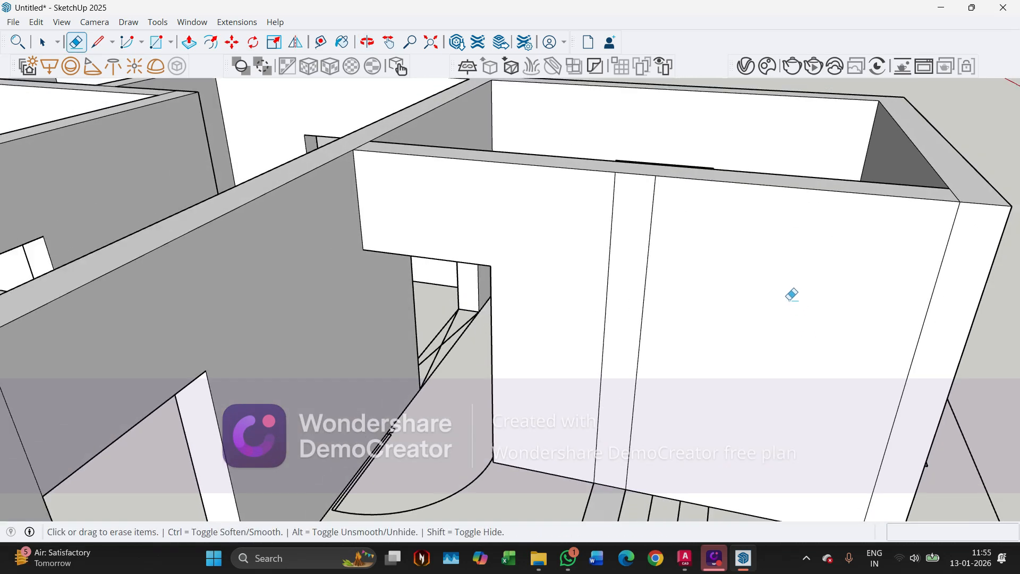
{"action": "left_click_drag", "start_coordinate": [866, 340], "coordinate": [919, 362]}
{"action": "scroll", "coordinate": [728, 274], "scroll_direction": "down", "scroll_amount": 4}
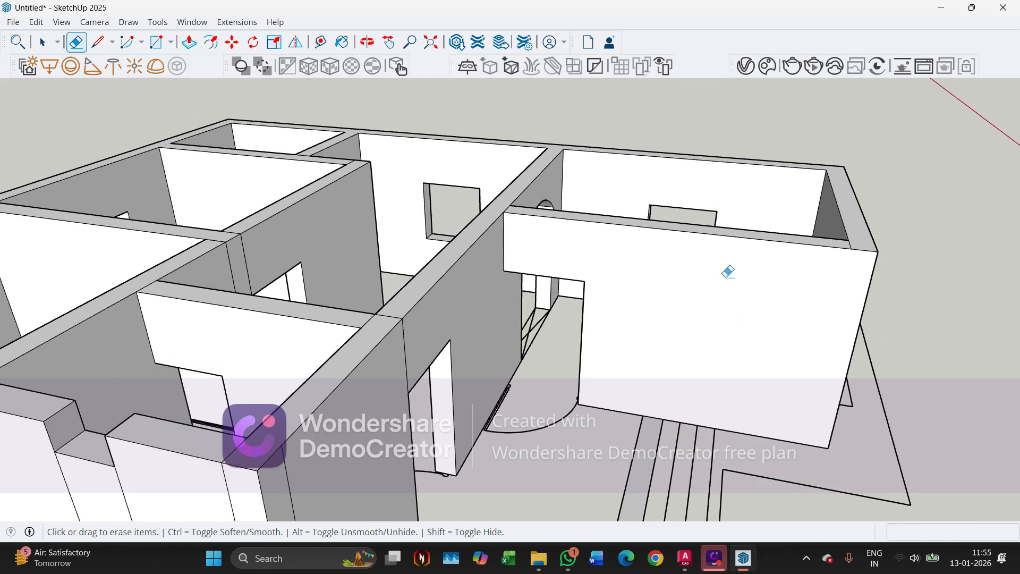
Erase the seam lines where the partition meets the long wall's top and the vertical seam beside the notched wall's outer corner
{"action": "middle_click_drag", "start_coordinate": [729, 273], "coordinate": [519, 382]}
{"action": "scroll", "coordinate": [344, 316], "scroll_direction": "up", "scroll_amount": 4}
{"action": "scroll", "coordinate": [344, 316], "scroll_direction": "up", "scroll_amount": 1}
{"action": "left_click_drag", "start_coordinate": [320, 304], "coordinate": [367, 293]}
{"action": "scroll", "coordinate": [370, 292], "scroll_direction": "down", "scroll_amount": 6}
{"action": "middle_click_drag", "start_coordinate": [370, 292], "coordinate": [759, 476]}
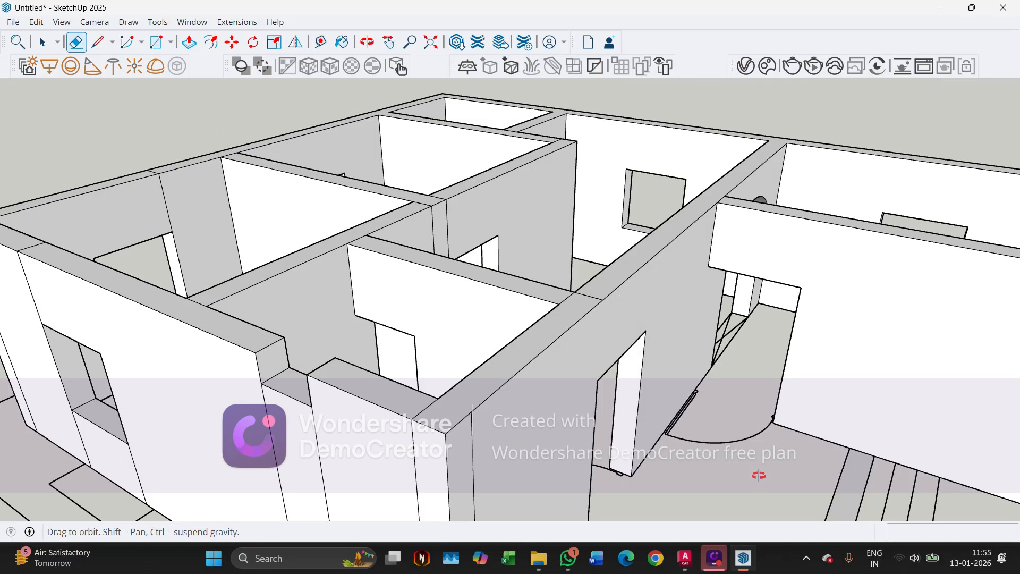
{"action": "scroll", "coordinate": [599, 324], "scroll_direction": "up", "scroll_amount": 5}
{"action": "scroll", "coordinate": [555, 260], "scroll_direction": "down", "scroll_amount": 5}
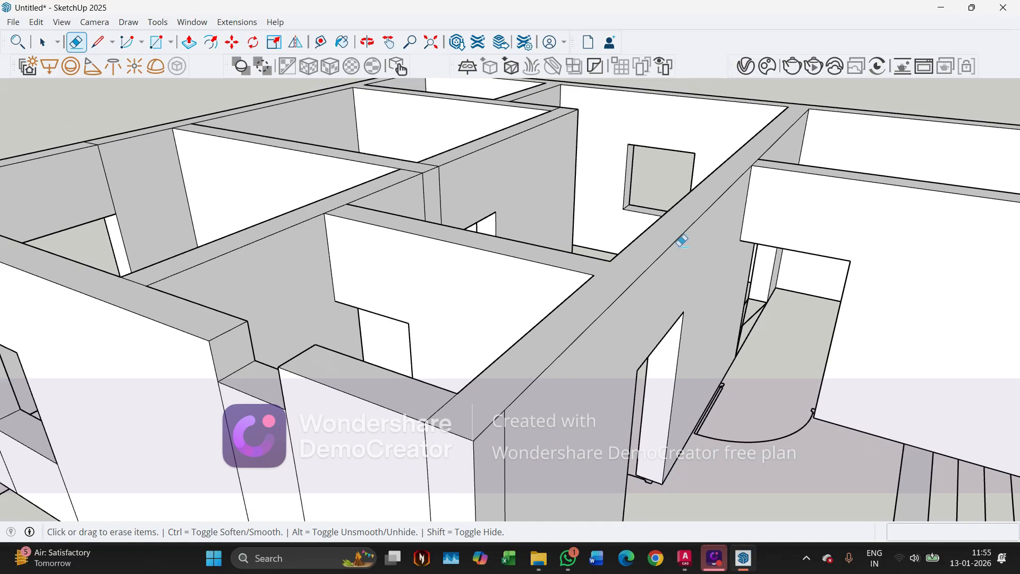
{"action": "scroll", "coordinate": [561, 393], "scroll_direction": "up", "scroll_amount": 3}
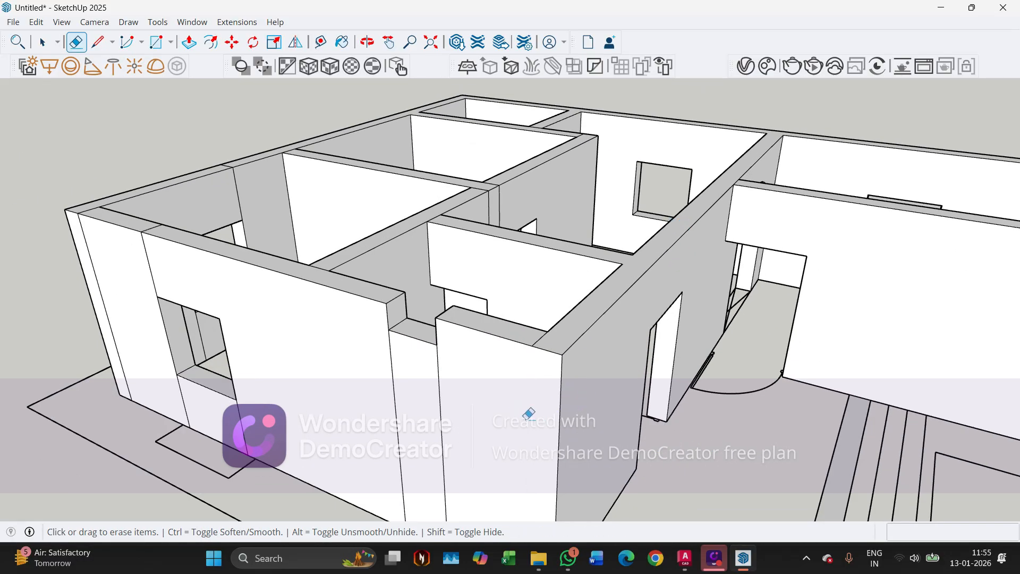
Erase the vertical seam lines around the window and near the corner on the notched wall's outer face
{"action": "scroll", "coordinate": [284, 428], "scroll_direction": "up", "scroll_amount": 5}
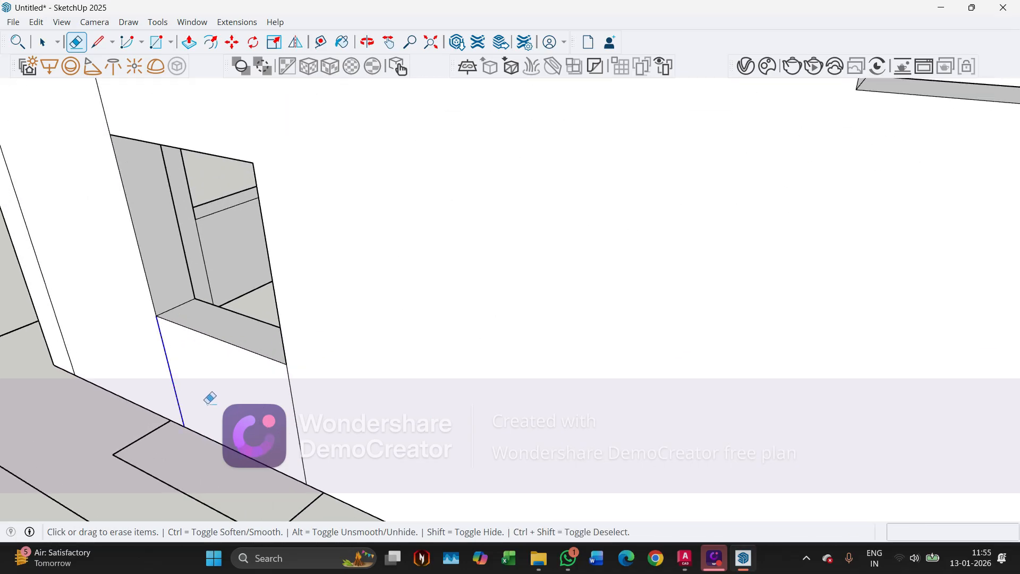
{"action": "scroll", "coordinate": [341, 433], "scroll_direction": "down", "scroll_amount": 3}
{"action": "middle_click_drag", "start_coordinate": [303, 392], "coordinate": [285, 376]}
{"action": "scroll", "coordinate": [256, 372], "scroll_direction": "up", "scroll_amount": 3}
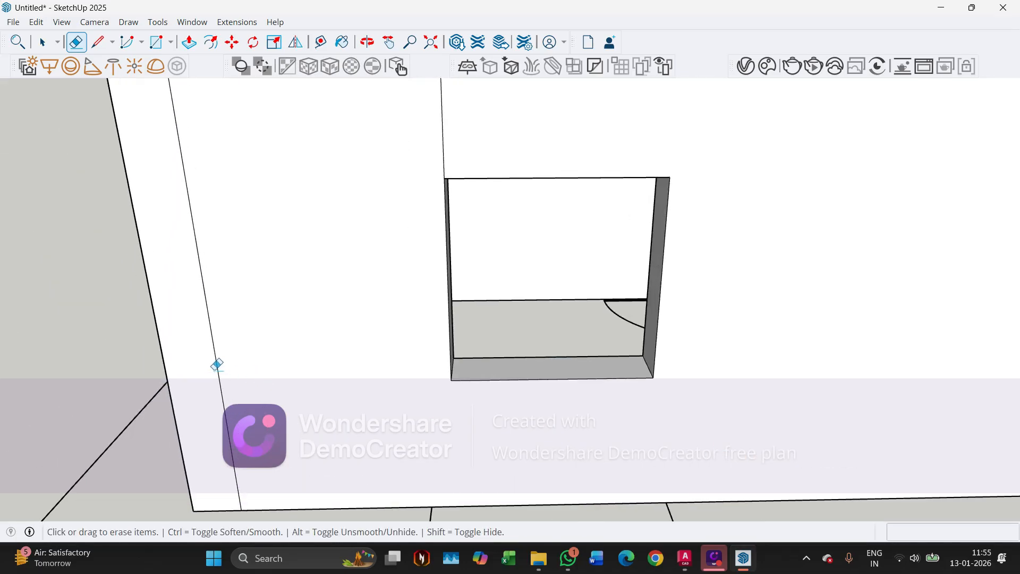
{"action": "scroll", "coordinate": [557, 339], "scroll_direction": "down", "scroll_amount": 3}
{"action": "middle_click_drag", "start_coordinate": [528, 319], "coordinate": [542, 409]}
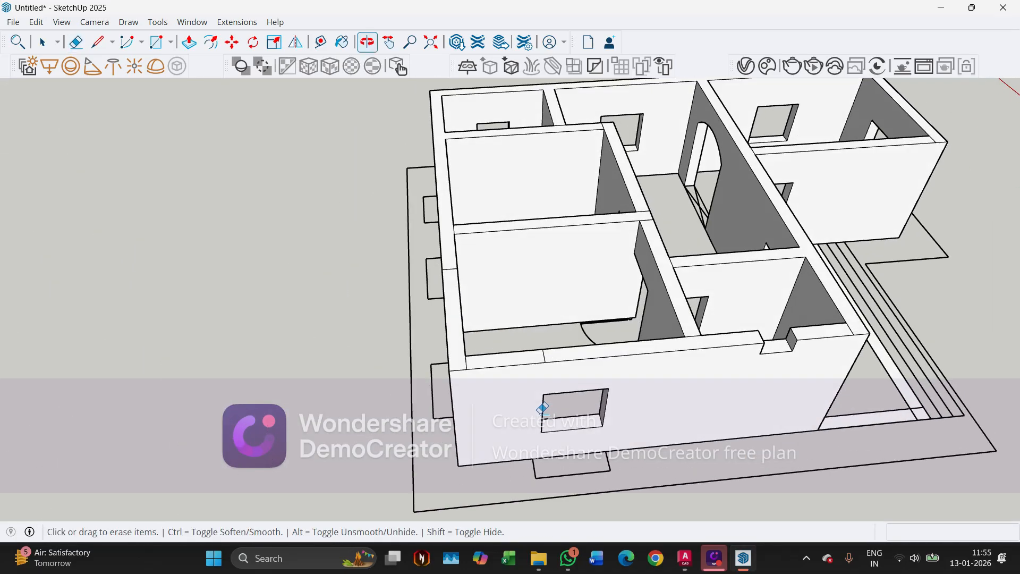
Erase the seam lines across the top of the notched wall above its window and at its corner
{"action": "scroll", "coordinate": [843, 391], "scroll_direction": "up", "scroll_amount": 5}
{"action": "scroll", "coordinate": [821, 351], "scroll_direction": "down", "scroll_amount": 3}
{"action": "scroll", "coordinate": [342, 410], "scroll_direction": "up", "scroll_amount": 4}
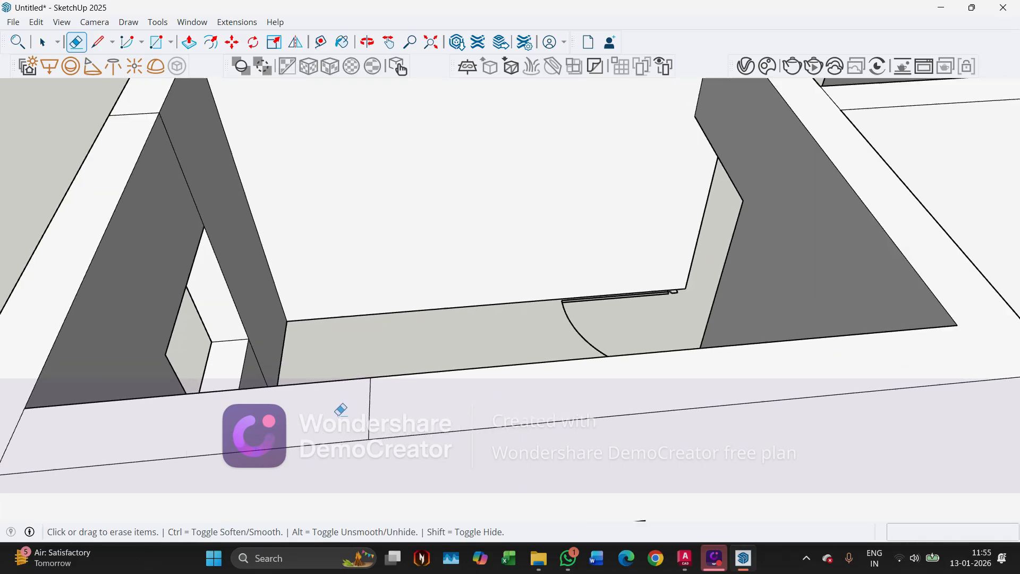
{"action": "left_click_drag", "start_coordinate": [355, 408], "coordinate": [409, 408]}
{"action": "scroll", "coordinate": [627, 443], "scroll_direction": "down", "scroll_amount": 3}
{"action": "scroll", "coordinate": [178, 418], "scroll_direction": "up", "scroll_amount": 3}
{"action": "left_click_drag", "start_coordinate": [180, 454], "coordinate": [219, 461]}
{"action": "scroll", "coordinate": [384, 490], "scroll_direction": "down", "scroll_amount": 2}
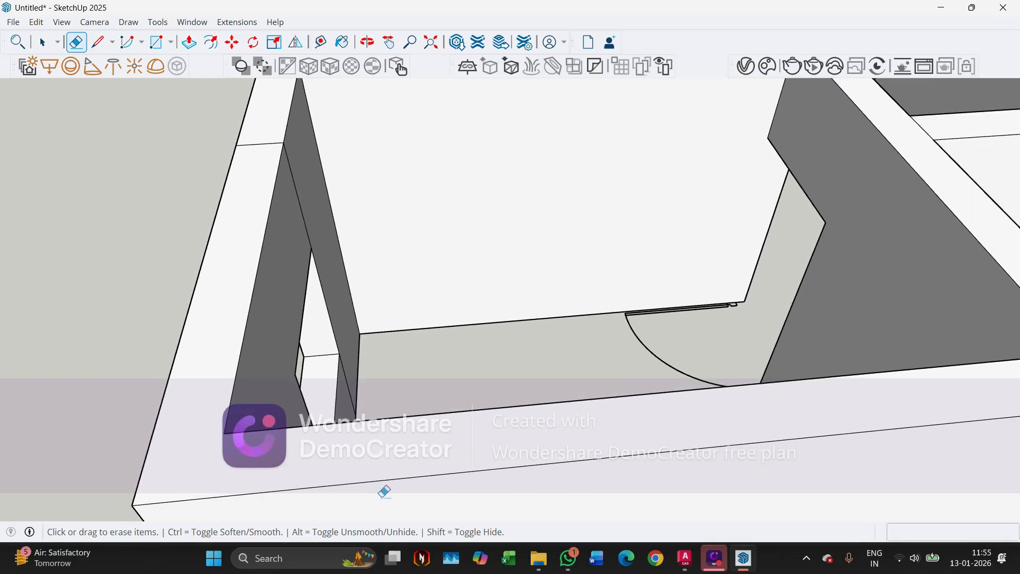
Erase the inner-face seam lines below the window of the room behind the notched wall
{"action": "middle_click_drag", "start_coordinate": [384, 490], "coordinate": [494, 386]}
{"action": "scroll", "coordinate": [382, 327], "scroll_direction": "up", "scroll_amount": 4}
{"action": "left_click_drag", "start_coordinate": [439, 315], "coordinate": [473, 293]}
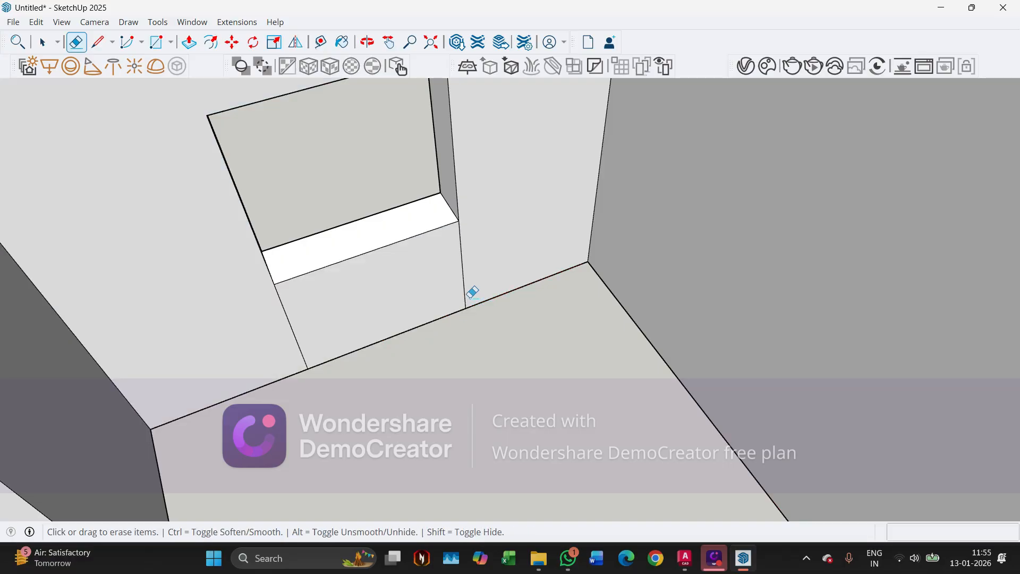
{"action": "scroll", "coordinate": [314, 328], "scroll_direction": "down", "scroll_amount": 3}
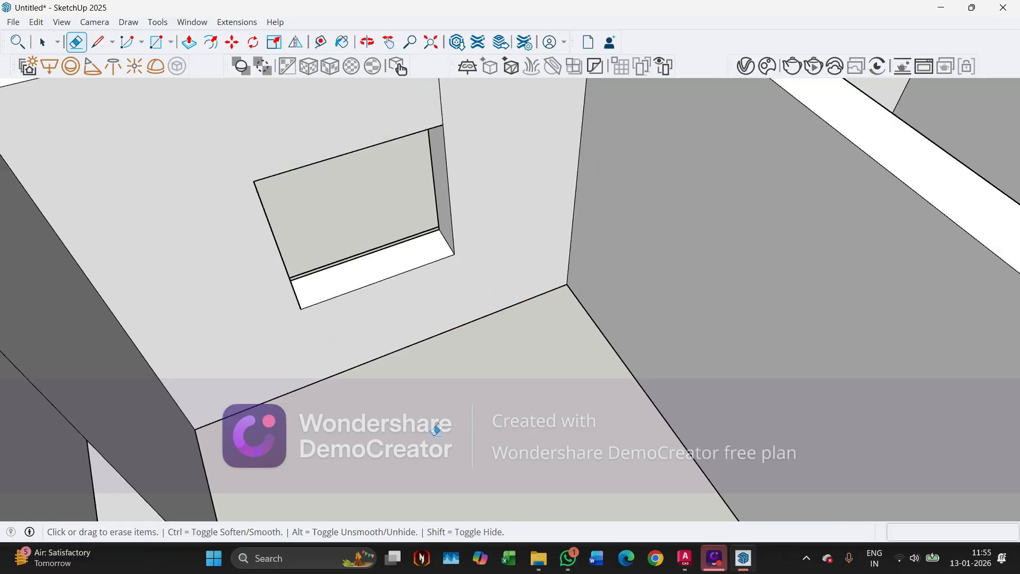
Erase the seam across the outer wall's top above that window and the seam at the adjacent partition junction
{"action": "scroll", "coordinate": [465, 352], "scroll_direction": "down", "scroll_amount": 4}
{"action": "scroll", "coordinate": [508, 199], "scroll_direction": "up", "scroll_amount": 4}
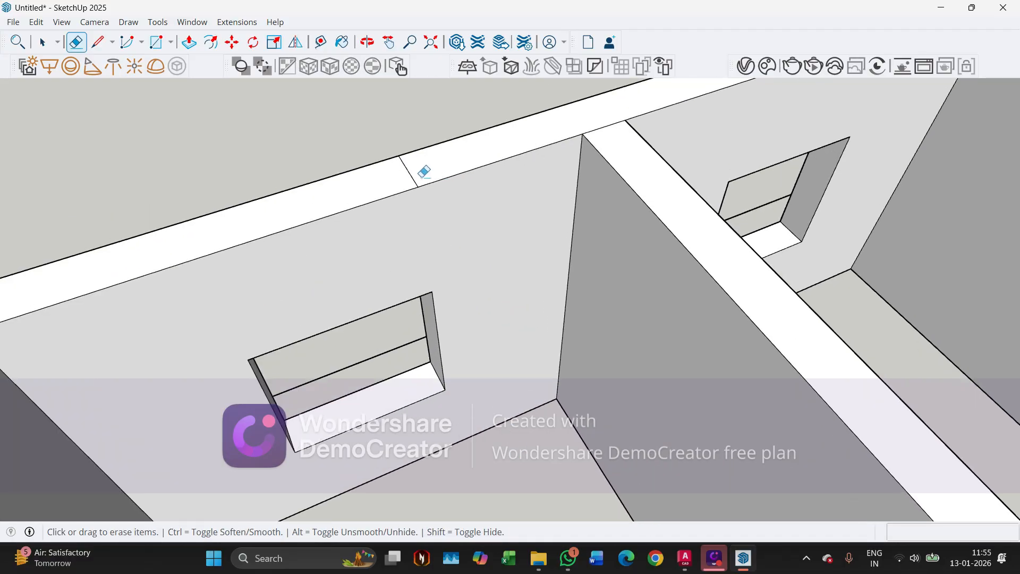
{"action": "left_click", "coordinate": [614, 129]}
{"action": "scroll", "coordinate": [496, 292], "scroll_direction": "down", "scroll_amount": 8}
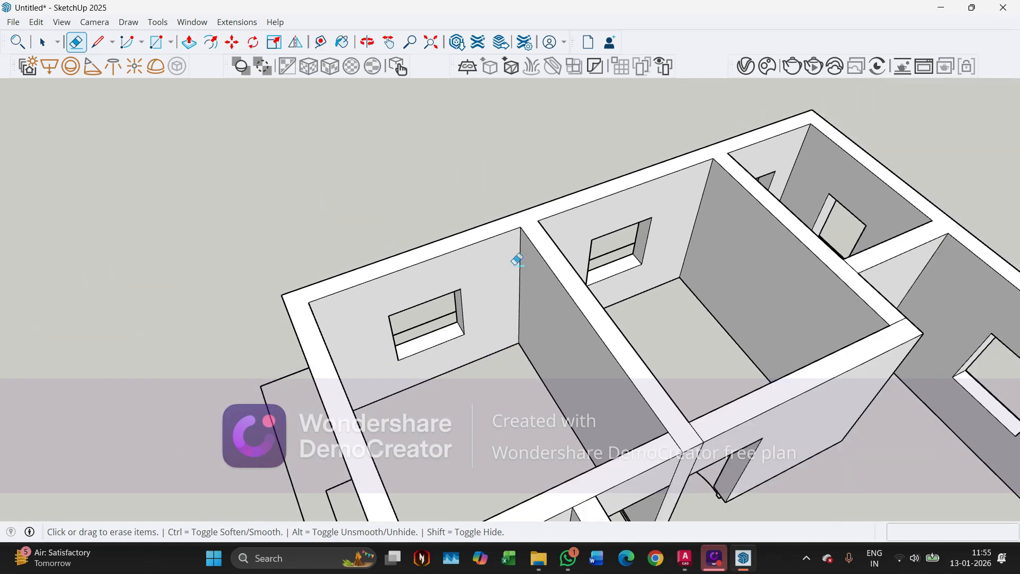
Erase the seam lines where the room partition meets the corridor wall's top and the vertical seam above the adjacent doorways
{"action": "middle_click_drag", "start_coordinate": [622, 243], "coordinate": [547, 297]}
{"action": "key", "text": "e"}
{"action": "scroll", "coordinate": [579, 346], "scroll_direction": "up", "scroll_amount": 10}
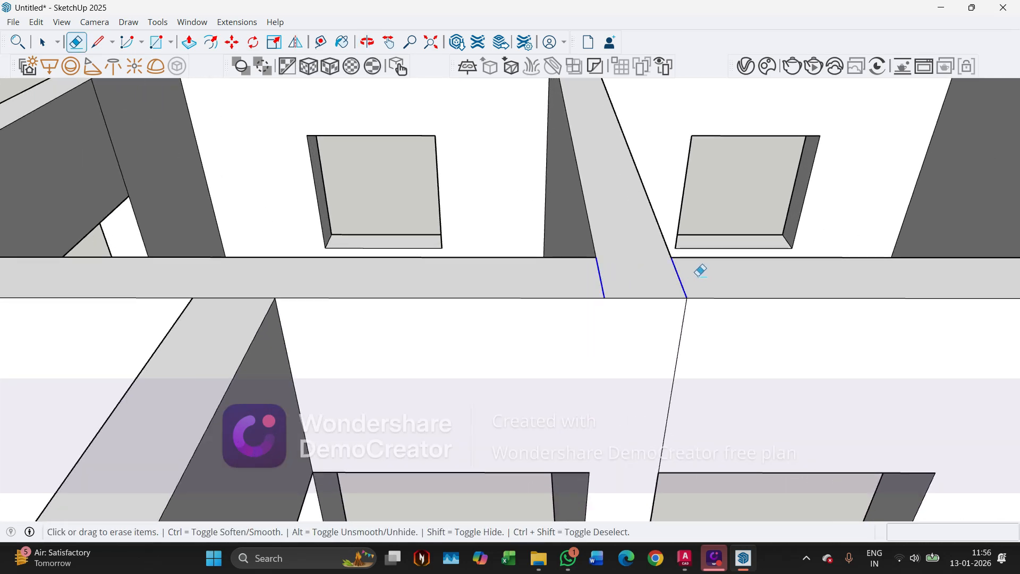
{"action": "left_click_drag", "start_coordinate": [700, 271], "coordinate": [696, 273]}
{"action": "scroll", "coordinate": [596, 315], "scroll_direction": "down", "scroll_amount": 1}
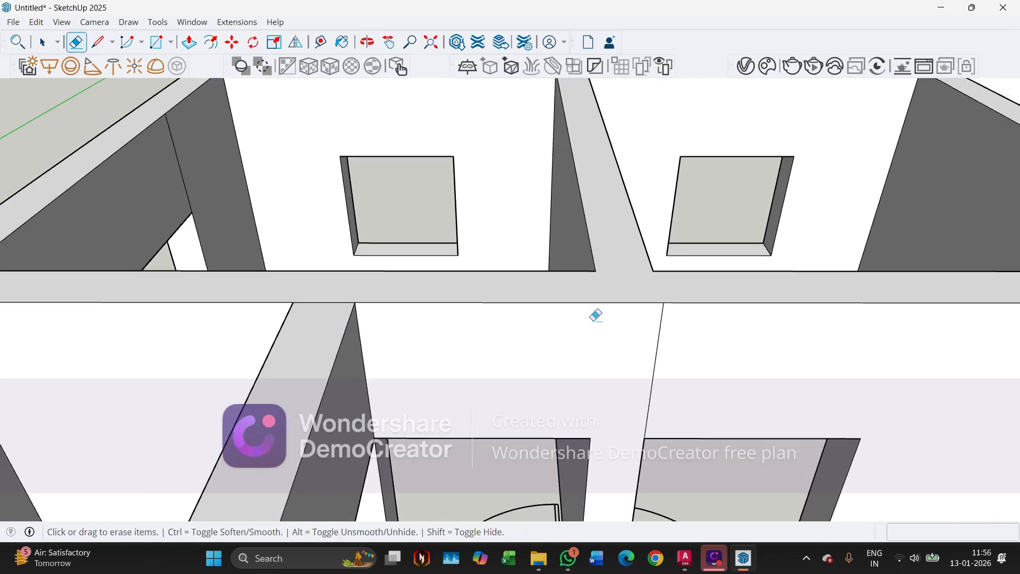
{"action": "scroll", "coordinate": [671, 345], "scroll_direction": "down", "scroll_amount": 8}
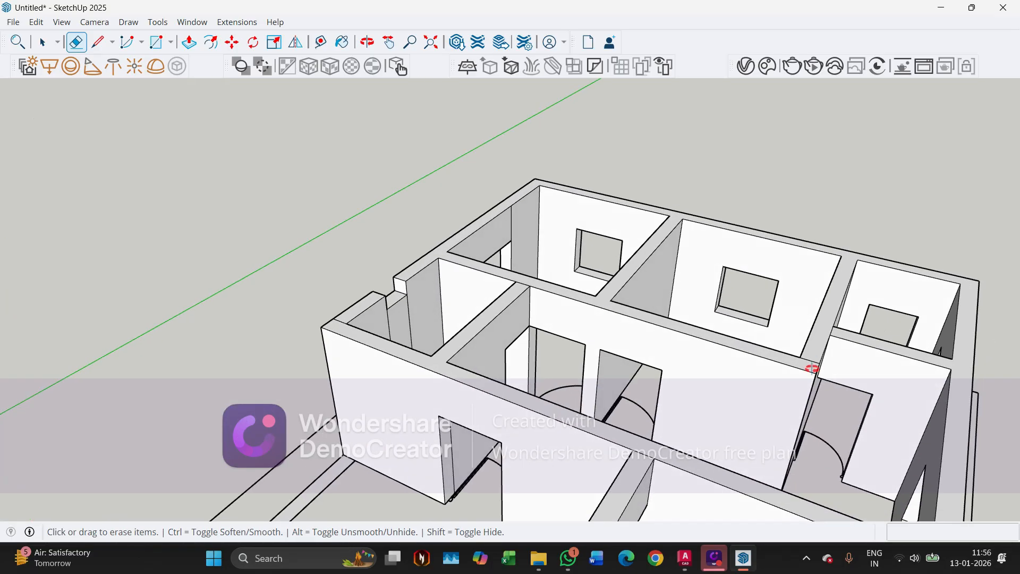
Erase the leftover seam lines on the corridor-side partition's face and across the wall tops where the partitions meet
{"action": "middle_click_drag", "start_coordinate": [811, 367], "coordinate": [593, 288]}
{"action": "scroll", "coordinate": [650, 389], "scroll_direction": "up", "scroll_amount": 3}
{"action": "scroll", "coordinate": [659, 381], "scroll_direction": "up", "scroll_amount": 5}
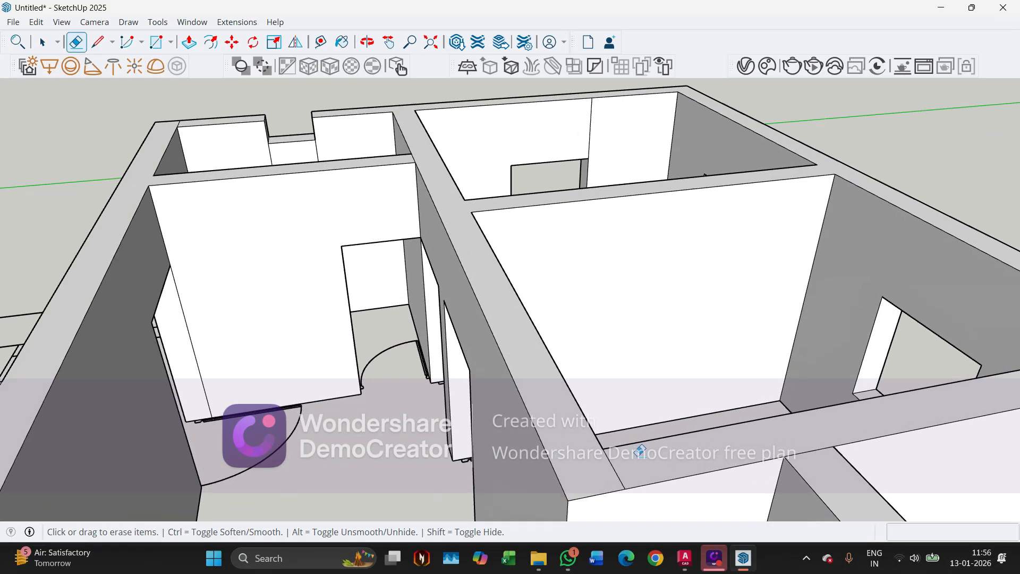
{"action": "scroll", "coordinate": [725, 274], "scroll_direction": "down", "scroll_amount": 6}
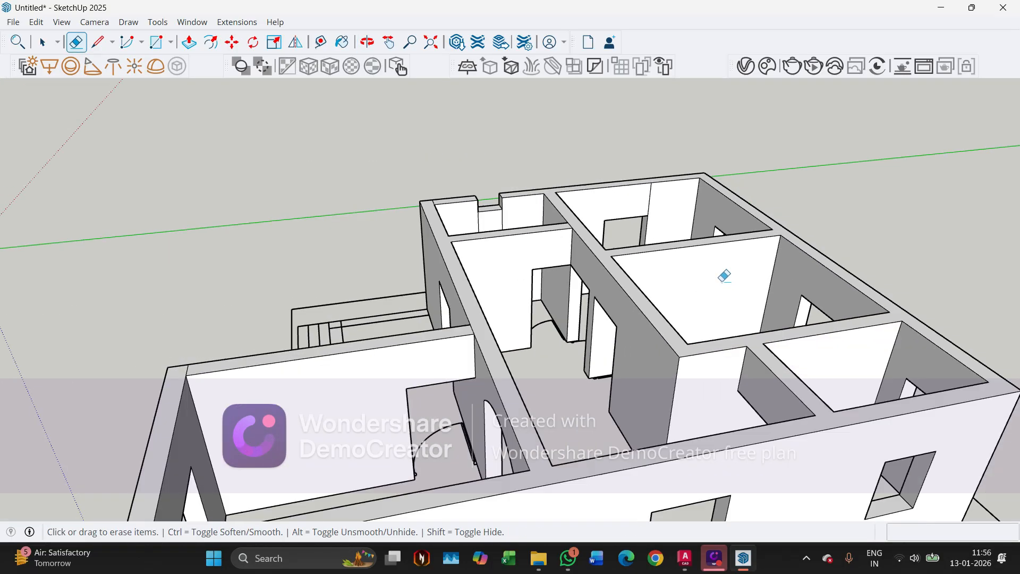
{"action": "mouse_move", "coordinate": [668, 276]}
{"action": "middle_mouse_down"}
{"action": "mouse_move", "coordinate": [731, 412]}
{"action": "mouse_move", "coordinate": [671, 397]}
{"action": "middle_mouse_up"}
Erase the vertical seam lines on the inner face of the notched wall below its notch
{"action": "scroll", "coordinate": [671, 397], "scroll_direction": "down", "scroll_amount": 2}
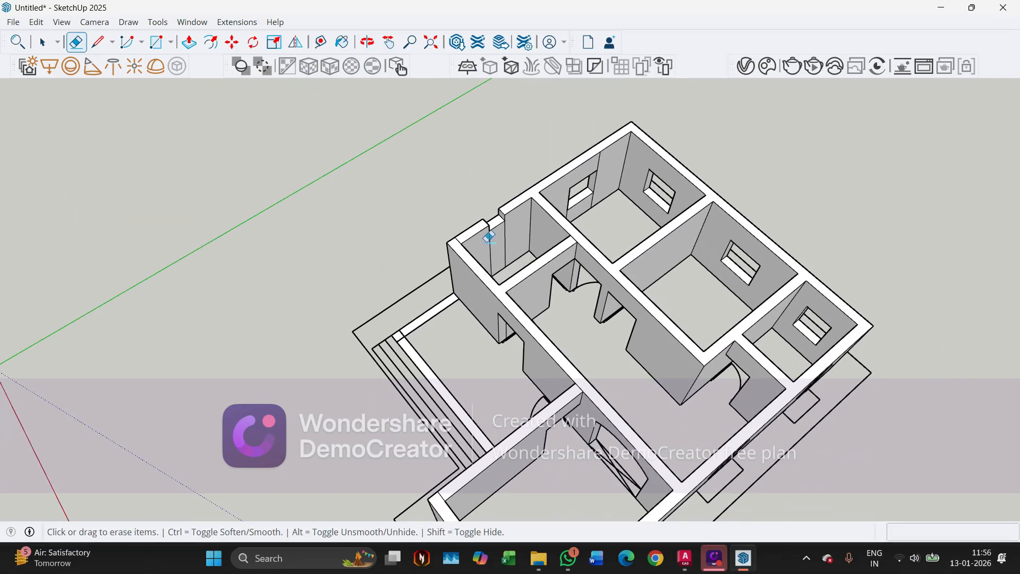
{"action": "scroll", "coordinate": [523, 260], "scroll_direction": "up", "scroll_amount": 5}
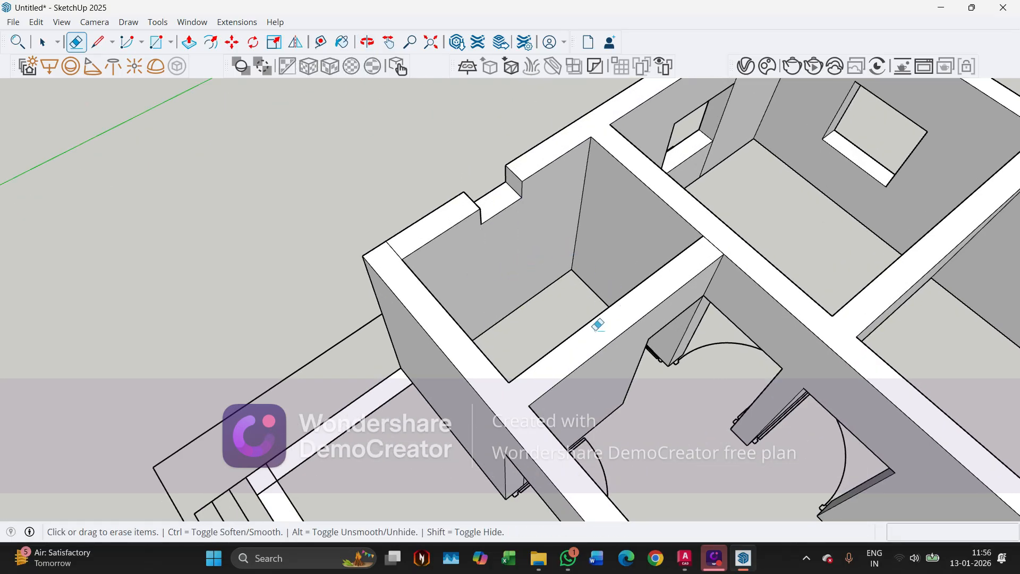
{"action": "mouse_move", "coordinate": [598, 325]}
{"action": "middle_mouse_down"}
{"action": "mouse_move", "coordinate": [775, 388]}
{"action": "mouse_move", "coordinate": [979, 296]}
{"action": "mouse_move", "coordinate": [710, 346]}
{"action": "middle_mouse_up"}
{"action": "scroll", "coordinate": [662, 325], "scroll_direction": "up", "scroll_amount": 2}
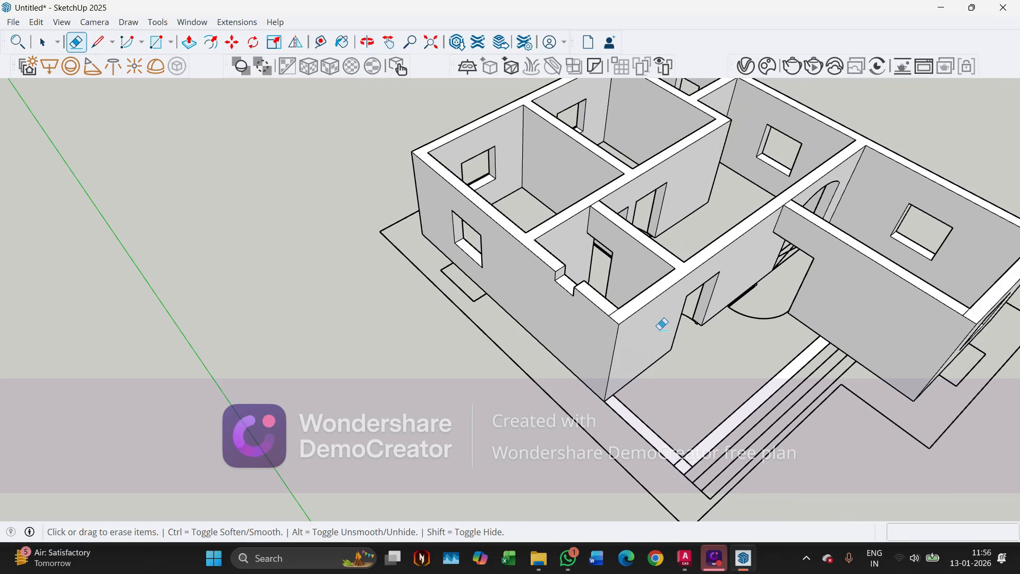
Erase the seam line across the wall top at the corner beside the notch
{"action": "scroll", "coordinate": [662, 325], "scroll_direction": "down", "scroll_amount": 3}
{"action": "middle_click_drag", "start_coordinate": [662, 325], "coordinate": [631, 271]}
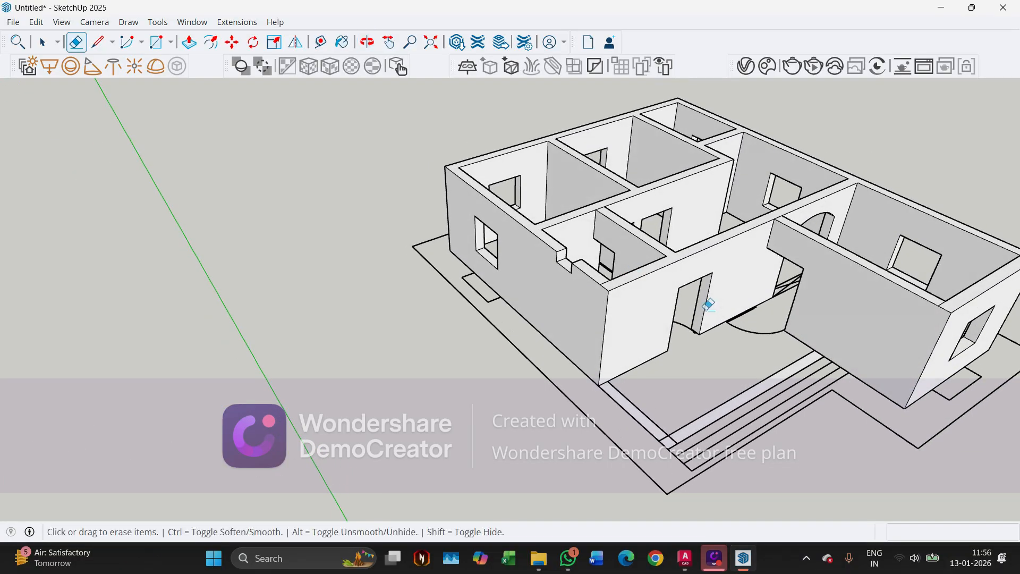
{"action": "mouse_move", "coordinate": [708, 304]}
{"action": "middle_mouse_down"}
{"action": "mouse_move", "coordinate": [617, 282]}
{"action": "mouse_move", "coordinate": [619, 298]}
{"action": "mouse_move", "coordinate": [765, 313]}
{"action": "middle_mouse_up"}
{"action": "scroll", "coordinate": [582, 285], "scroll_direction": "up", "scroll_amount": 3}
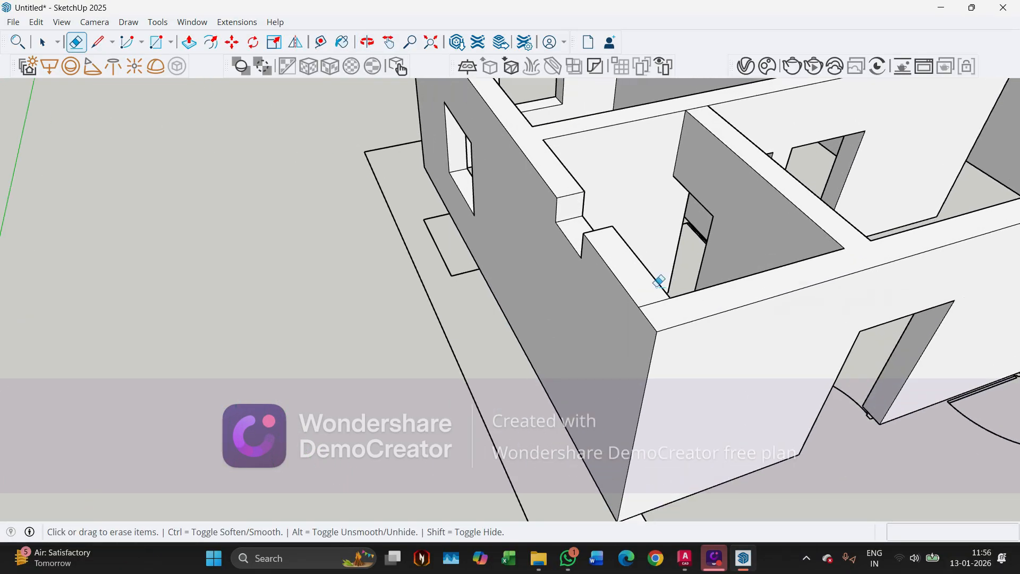
{"action": "scroll", "coordinate": [657, 293], "scroll_direction": "up", "scroll_amount": 2}
{"action": "scroll", "coordinate": [736, 213], "scroll_direction": "down", "scroll_amount": 5}
{"action": "mouse_move", "coordinate": [735, 213]}
{"action": "middle_mouse_down"}
{"action": "mouse_move", "coordinate": [604, 250]}
{"action": "mouse_move", "coordinate": [815, 175]}
{"action": "mouse_move", "coordinate": [747, 337]}
{"action": "mouse_move", "coordinate": [969, 403]}
{"action": "mouse_move", "coordinate": [836, 385]}
{"action": "middle_mouse_up"}
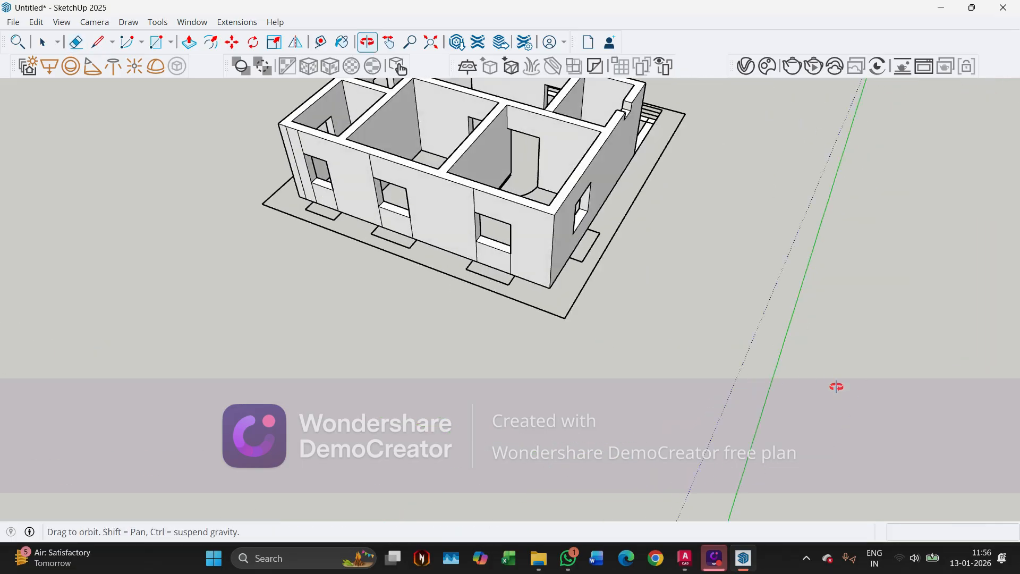
Erase the vertical seams above and below the corner-most window on the outer face of the three-window wall
{"action": "scroll", "coordinate": [422, 235], "scroll_direction": "up", "scroll_amount": 8}
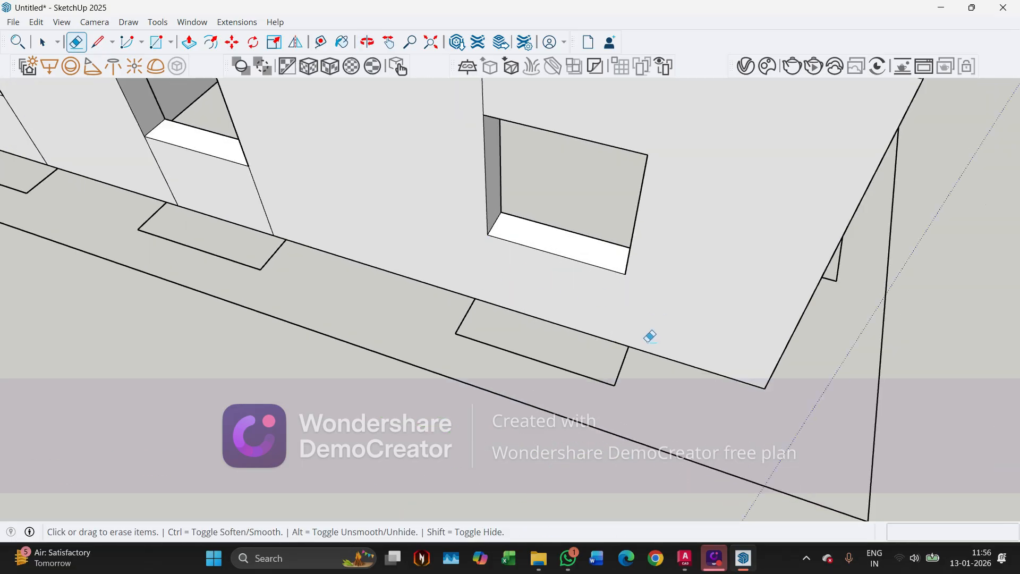
{"action": "scroll", "coordinate": [650, 337], "scroll_direction": "down", "scroll_amount": 2}
{"action": "scroll", "coordinate": [515, 181], "scroll_direction": "up", "scroll_amount": 2}
{"action": "scroll", "coordinate": [706, 261], "scroll_direction": "down", "scroll_amount": 2}
Erase the remaining vertical seams around the other two windows and near the far corner of the same outer wall
{"action": "middle_click_drag", "start_coordinate": [357, 271], "coordinate": [507, 266]}
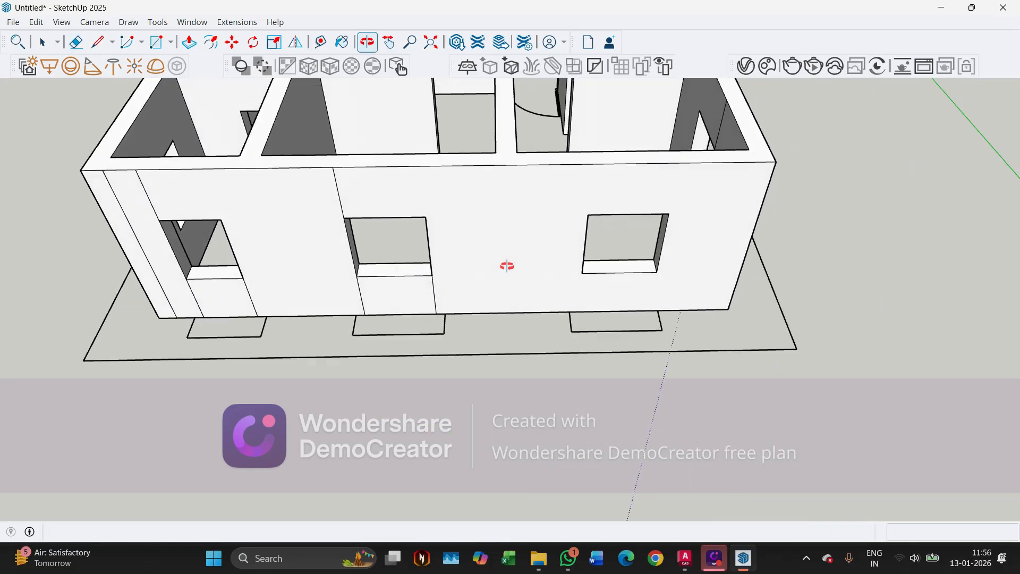
{"action": "scroll", "coordinate": [354, 312], "scroll_direction": "up", "scroll_amount": 3}
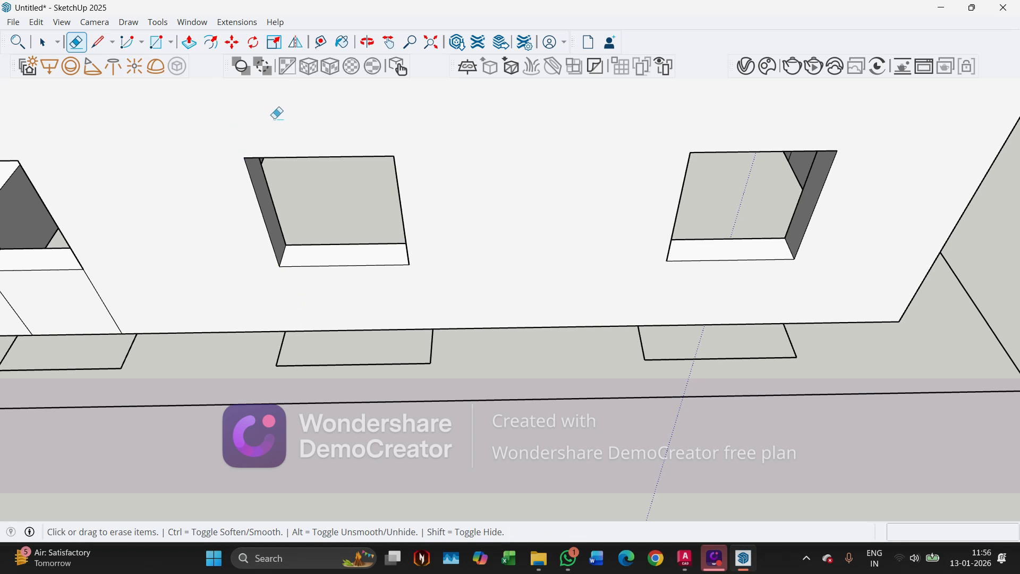
{"action": "scroll", "coordinate": [78, 282], "scroll_direction": "down", "scroll_amount": 4}
{"action": "scroll", "coordinate": [187, 282], "scroll_direction": "up", "scroll_amount": 4}
{"action": "left_click_drag", "start_coordinate": [209, 280], "coordinate": [357, 294]}
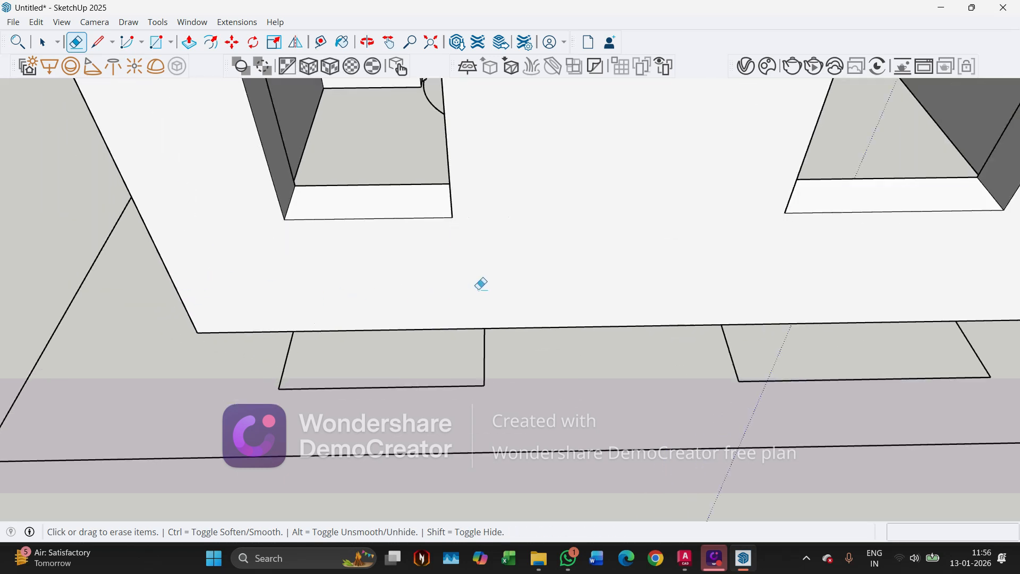
{"action": "scroll", "coordinate": [378, 338], "scroll_direction": "down", "scroll_amount": 3}
{"action": "scroll", "coordinate": [326, 271], "scroll_direction": "down", "scroll_amount": 6}
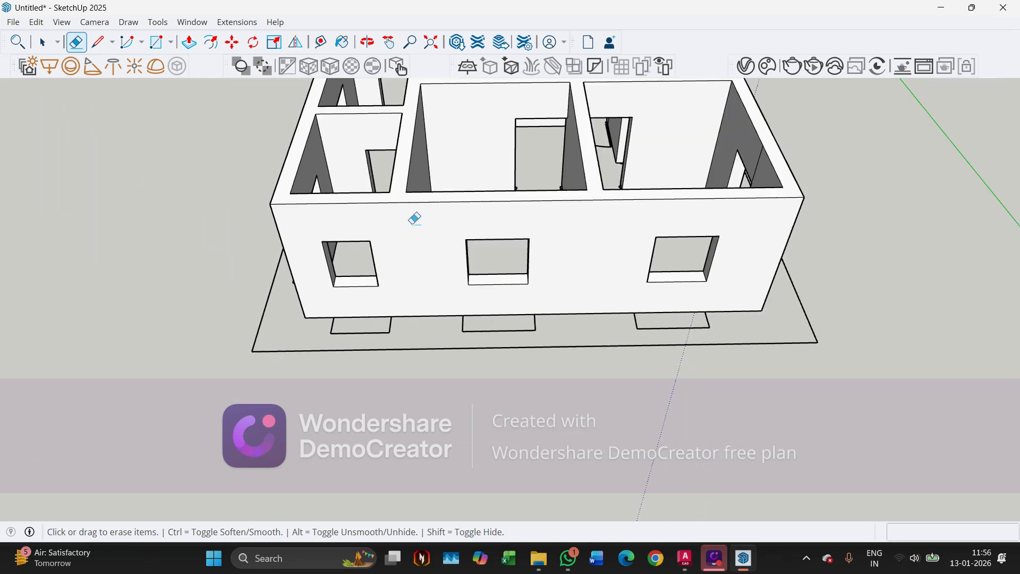
Extrude the small square at the porch's outer corner 3000 mm upward to form a post
{"action": "mouse_move", "coordinate": [415, 218]}
{"action": "middle_mouse_down"}
{"action": "mouse_move", "coordinate": [433, 301]}
{"action": "mouse_move", "coordinate": [449, 300]}
{"action": "mouse_move", "coordinate": [276, 199]}
{"action": "mouse_move", "coordinate": [690, 212]}
{"action": "mouse_move", "coordinate": [681, 296]}
{"action": "mouse_move", "coordinate": [417, 221]}
{"action": "mouse_move", "coordinate": [303, 218]}
{"action": "mouse_move", "coordinate": [342, 398]}
{"action": "mouse_move", "coordinate": [518, 449]}
{"action": "mouse_move", "coordinate": [779, 424]}
{"action": "mouse_move", "coordinate": [571, 364]}
{"action": "mouse_move", "coordinate": [815, 305]}
{"action": "mouse_move", "coordinate": [566, 344]}
{"action": "mouse_move", "coordinate": [478, 298]}
{"action": "mouse_move", "coordinate": [765, 285]}
{"action": "mouse_move", "coordinate": [460, 273]}
{"action": "mouse_move", "coordinate": [574, 313]}
{"action": "mouse_move", "coordinate": [344, 197]}
{"action": "middle_mouse_up"}
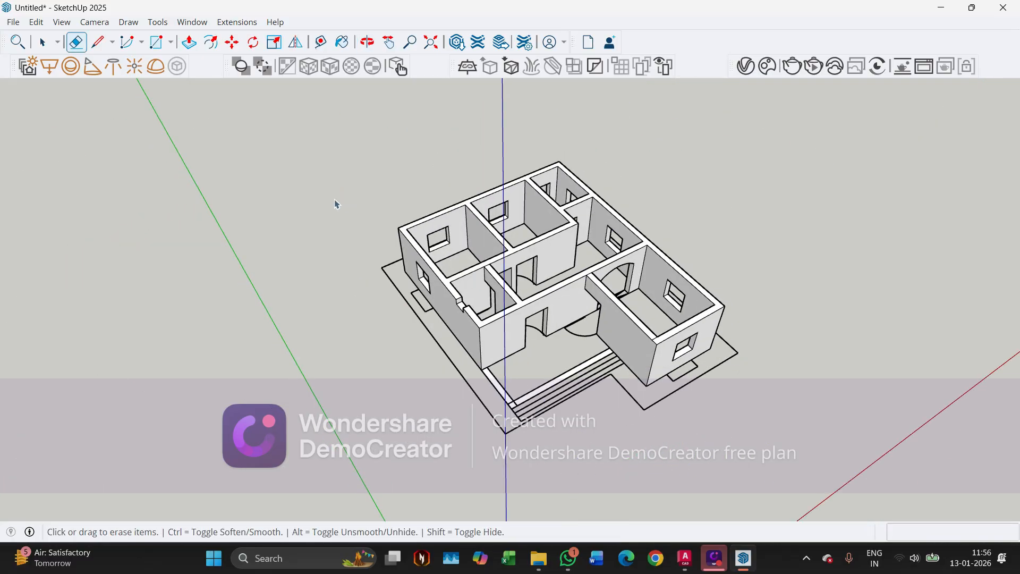
{"action": "middle_click_drag", "start_coordinate": [297, 258], "coordinate": [451, 357]}
{"action": "scroll", "coordinate": [416, 372], "scroll_direction": "up", "scroll_amount": 8}
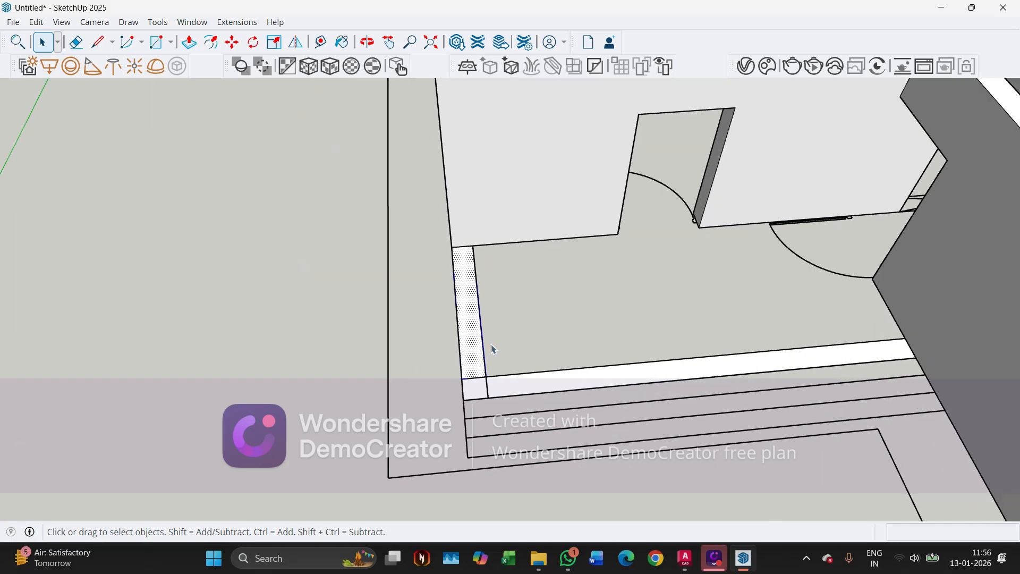
{"action": "key", "text": "space"}
{"action": "key", "text": "p"}
{"action": "left_click", "coordinate": [475, 393]}
{"action": "scroll", "coordinate": [474, 394], "scroll_direction": "down", "scroll_amount": 3}
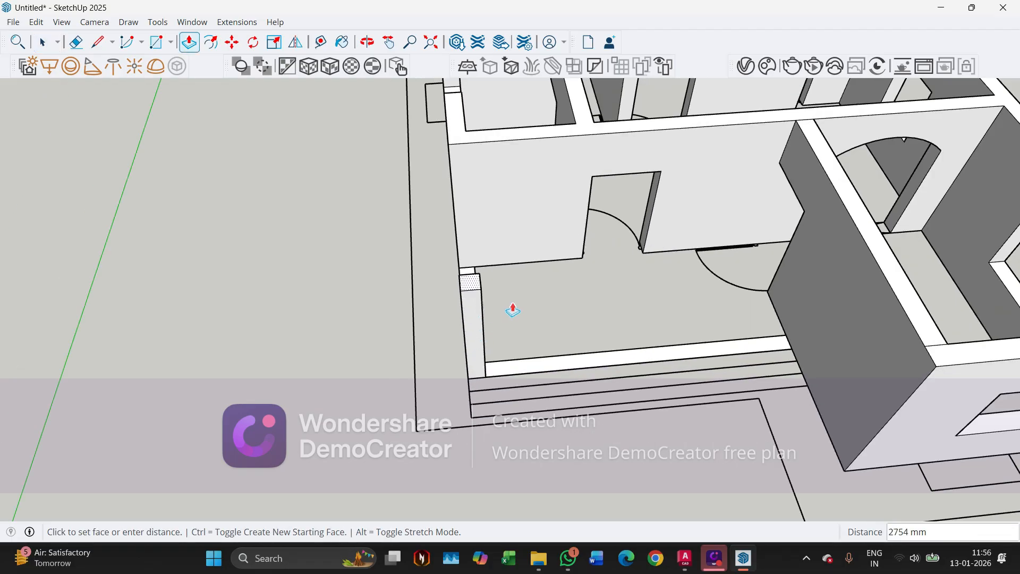
{"action": "middle_click_drag", "start_coordinate": [563, 377], "coordinate": [628, 335]}
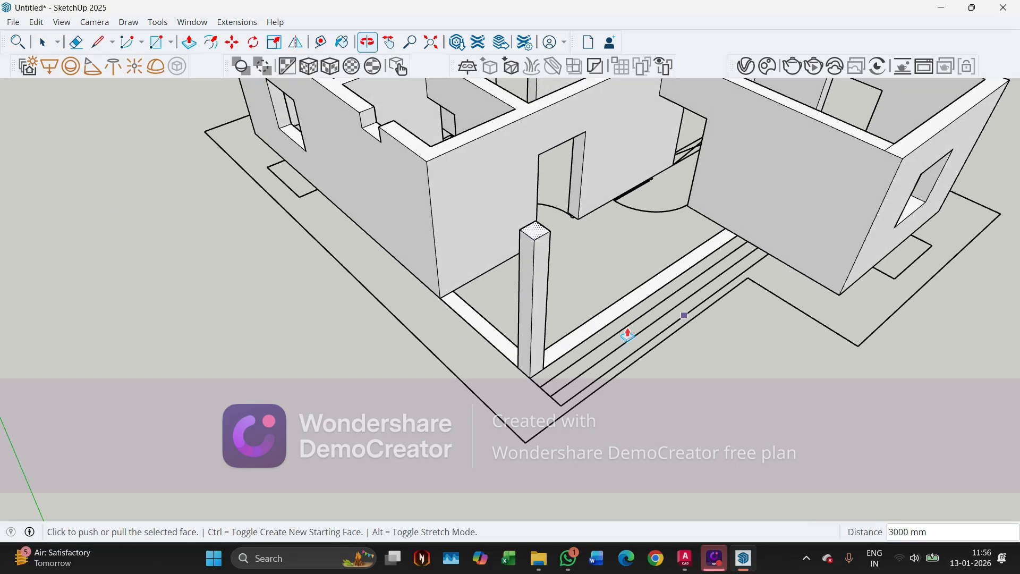
Extrude the side strip between the house wall and the porch post 900 mm upward as a low parapet wall
{"action": "scroll", "coordinate": [529, 355], "scroll_direction": "up", "scroll_amount": 5}
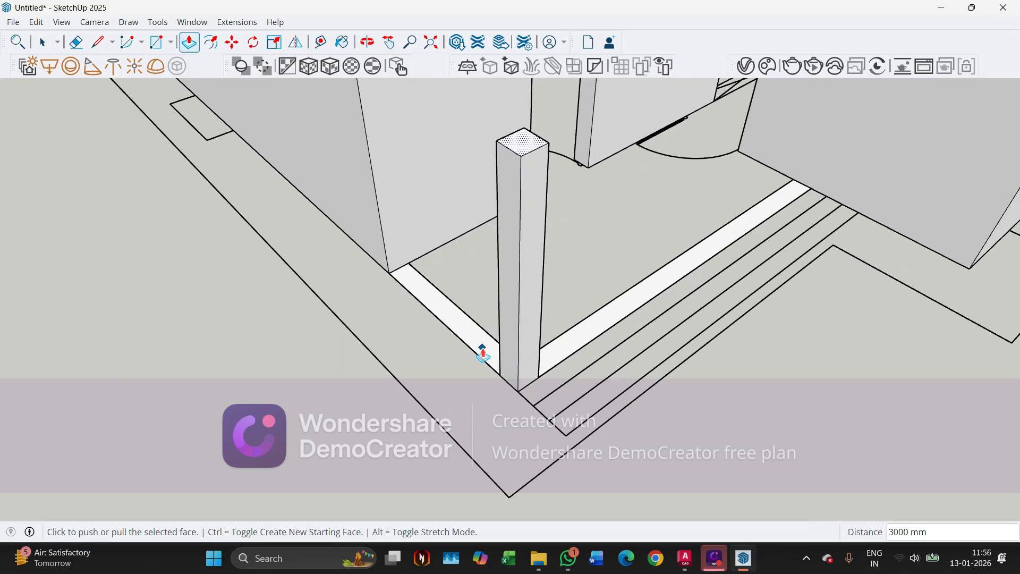
{"action": "key", "text": "Escape"}
{"action": "key", "text": "space"}
{"action": "left_click", "coordinate": [463, 333]}
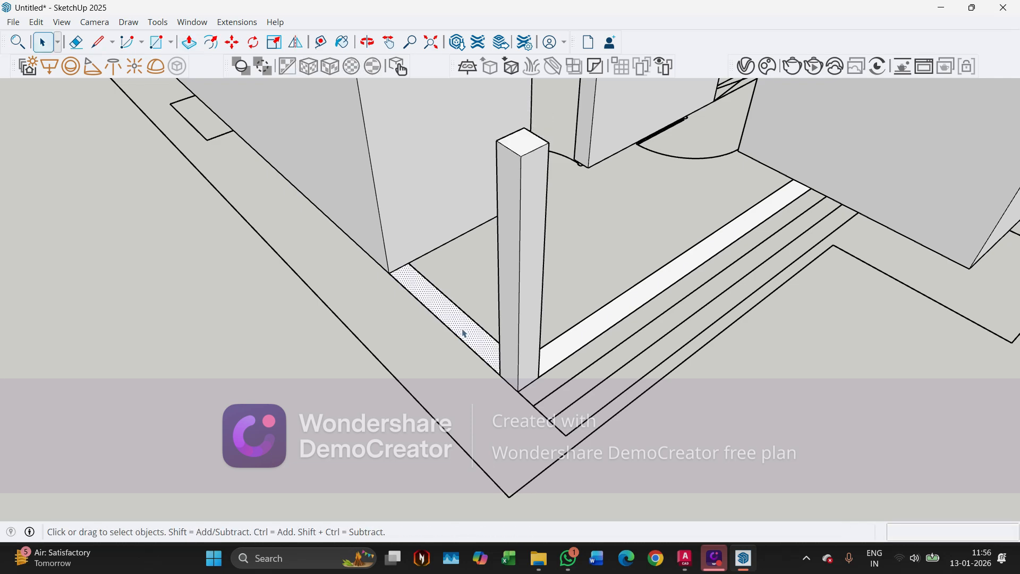
{"action": "key", "text": "p"}
{"action": "left_click", "coordinate": [463, 336]}
{"action": "scroll", "coordinate": [461, 308], "scroll_direction": "down", "scroll_amount": 1}
{"action": "middle_click_drag", "start_coordinate": [462, 307], "coordinate": [563, 281]}
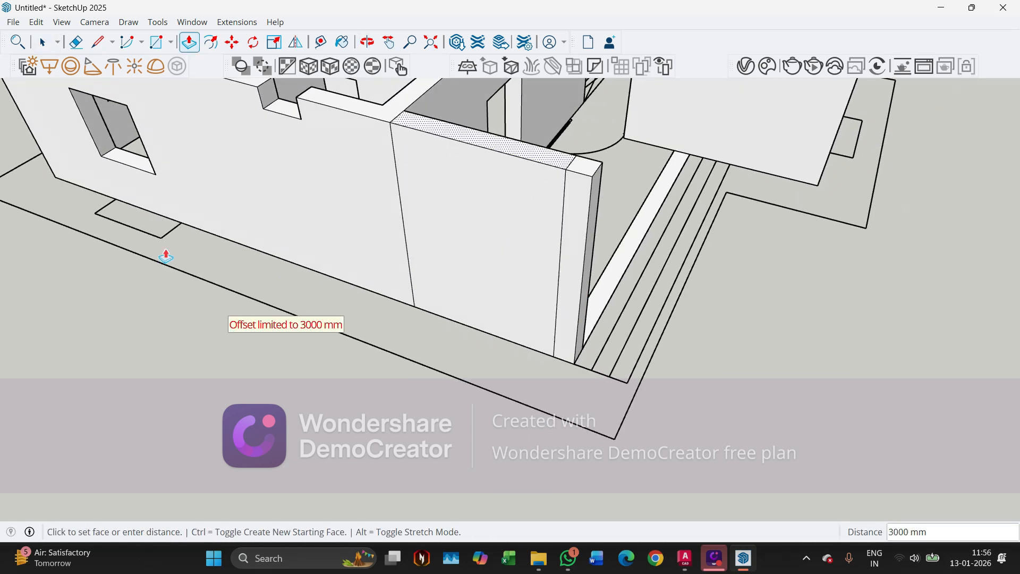
{"action": "mouse_move", "coordinate": [130, 169]}
{"action": "middle_mouse_down"}
{"action": "mouse_move", "coordinate": [467, 251]}
{"action": "mouse_move", "coordinate": [416, 256]}
{"action": "middle_mouse_up"}
{"action": "left_click", "coordinate": [467, 252]}
Erase the vertical seams on the side parapet's outer face where it meets the house wall and the post
{"action": "key", "text": "e"}
{"action": "scroll", "coordinate": [414, 261], "scroll_direction": "up", "scroll_amount": 1}
{"action": "left_click_drag", "start_coordinate": [413, 260], "coordinate": [386, 249]}
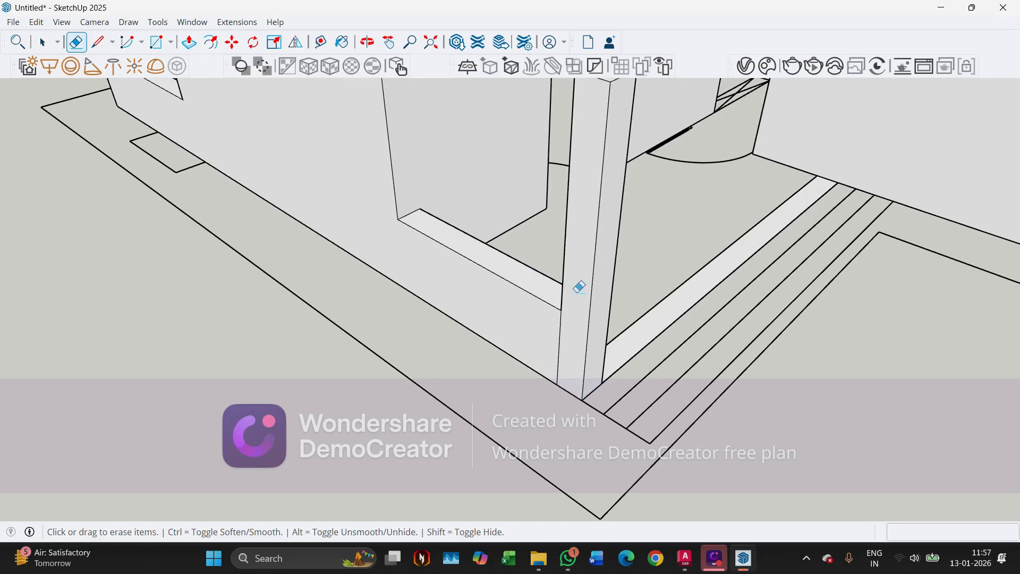
{"action": "scroll", "coordinate": [577, 293], "scroll_direction": "down", "scroll_amount": 2}
{"action": "middle_click_drag", "start_coordinate": [578, 298], "coordinate": [532, 332]}
Extrude the porch's front strip 900 mm upward to match the height of the side parapet
{"action": "scroll", "coordinate": [592, 338], "scroll_direction": "up", "scroll_amount": 1}
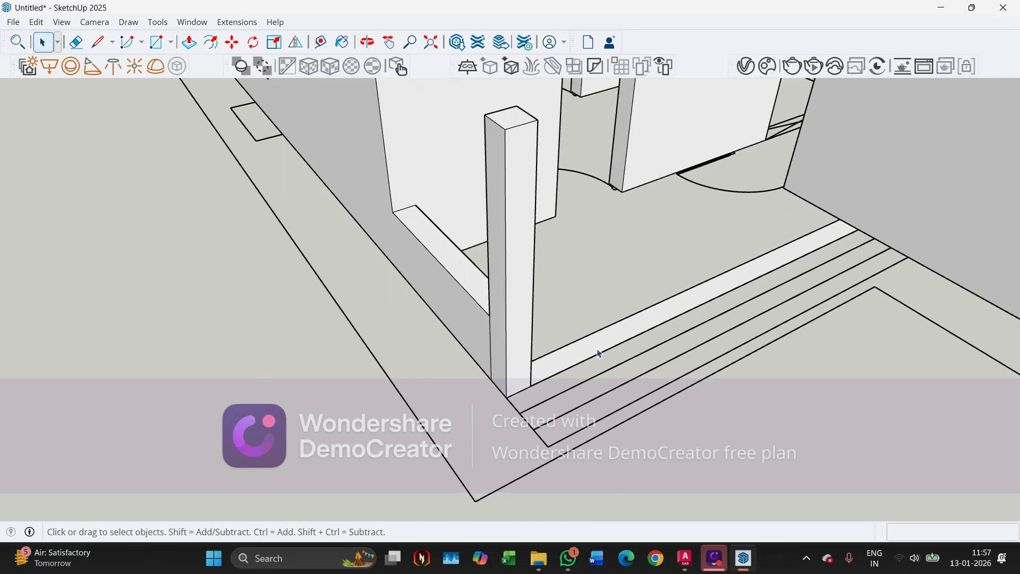
{"action": "left_click", "coordinate": [599, 353]}
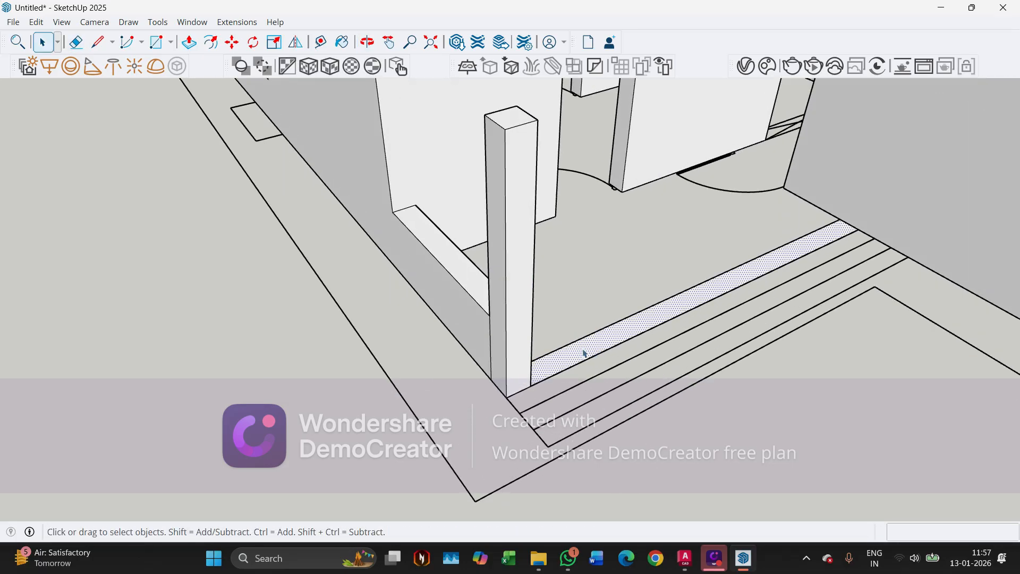
{"action": "left_click", "coordinate": [580, 356]}
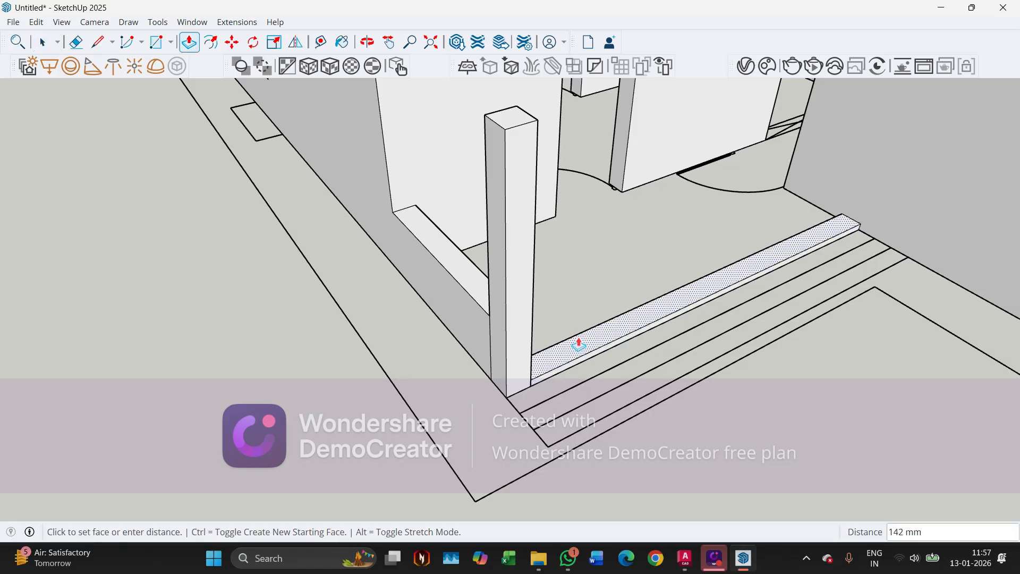
{"action": "left_click", "coordinate": [491, 313]}
{"action": "middle_click_drag", "start_coordinate": [494, 314], "coordinate": [472, 375]}
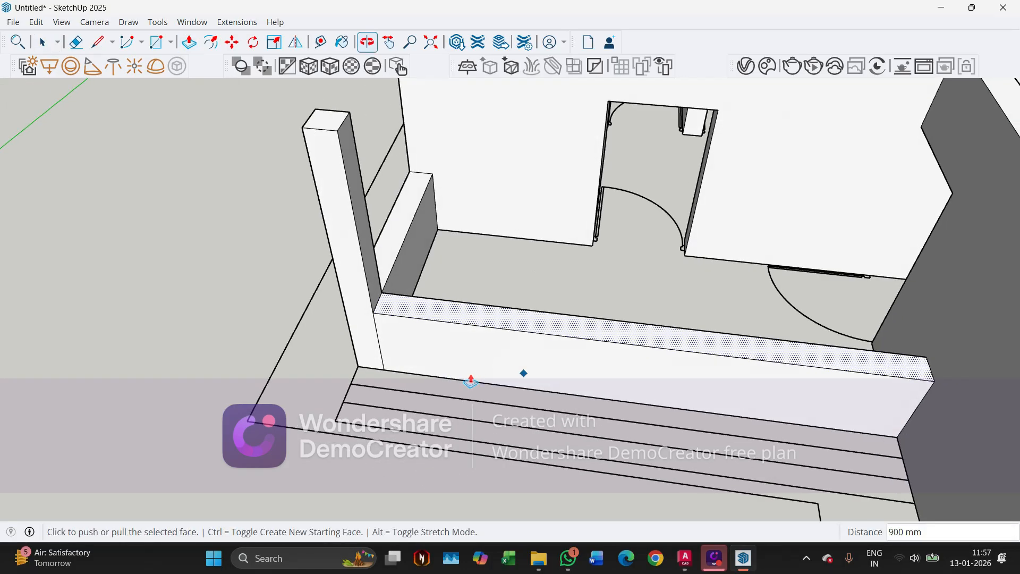
Copy the front parapet's top end edge at the post 3000 mm along the parapet
{"action": "key", "text": "space"}
{"action": "scroll", "coordinate": [376, 311], "scroll_direction": "up", "scroll_amount": 2}
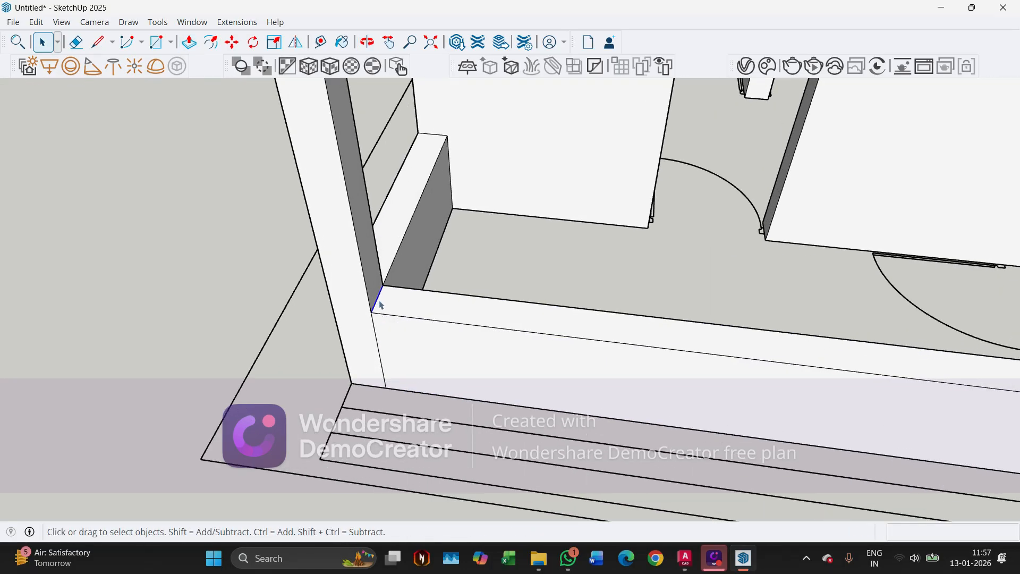
{"action": "key", "text": "m"}
{"action": "key", "text": "ctrl"}
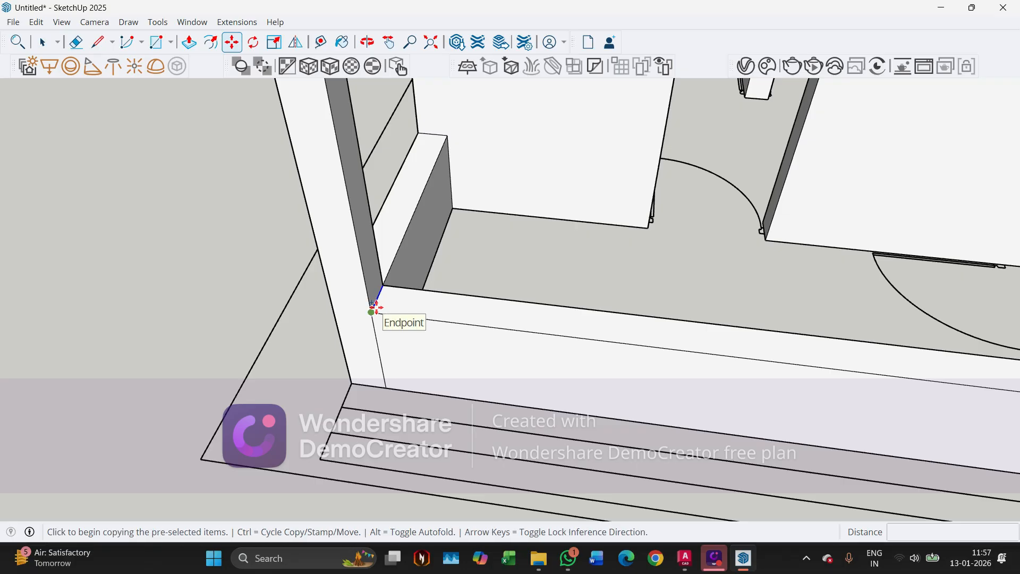
{"action": "left_click", "coordinate": [375, 308]}
{"action": "scroll", "coordinate": [399, 303], "scroll_direction": "down", "scroll_amount": 2}
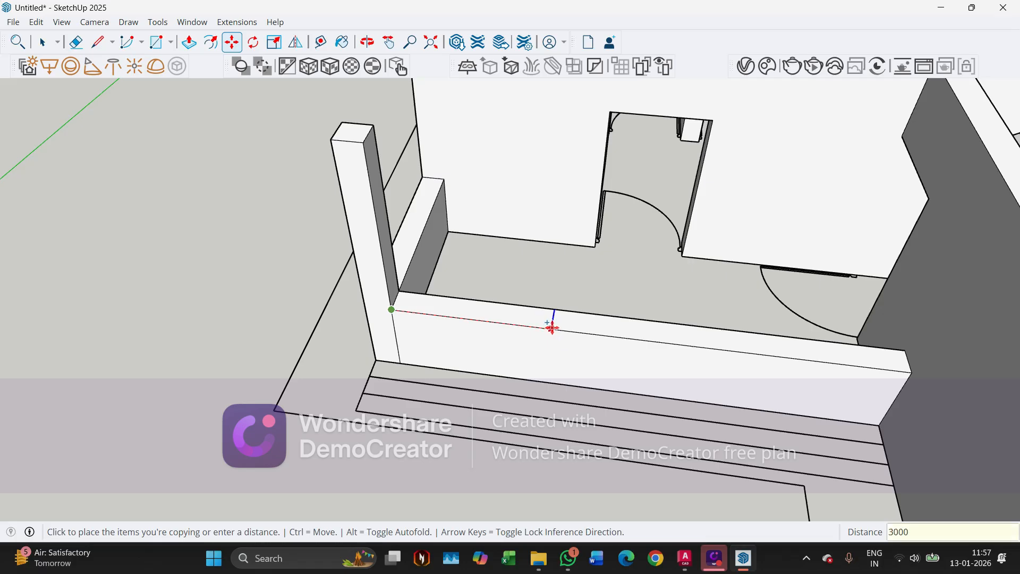
{"action": "key", "text": "Return"}
Push the 3000 mm section of the front parapet beside the post down to ground level to open the porch entrance
{"action": "key", "text": "p"}
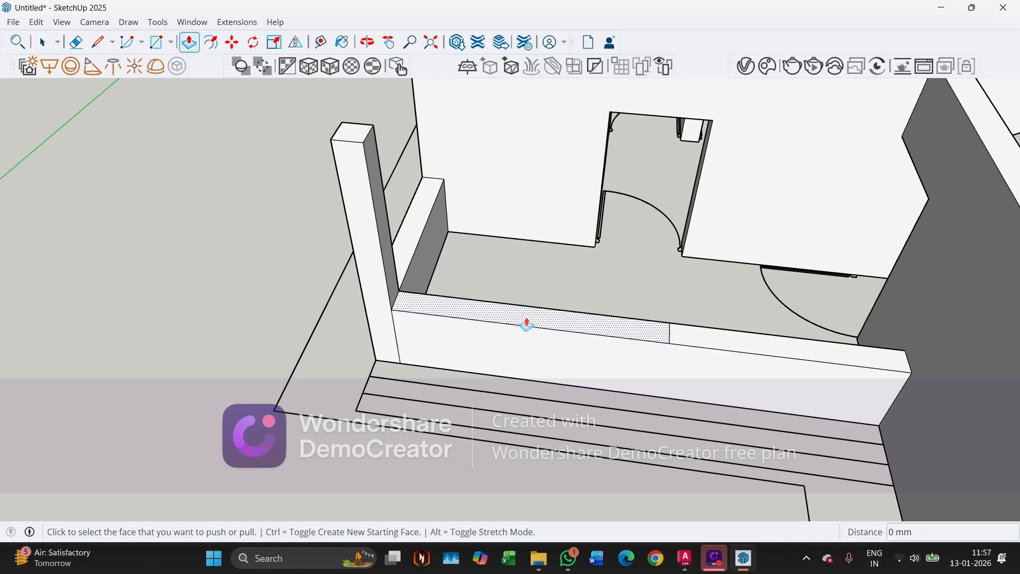
{"action": "left_click", "coordinate": [526, 324]}
{"action": "left_click", "coordinate": [527, 379]}
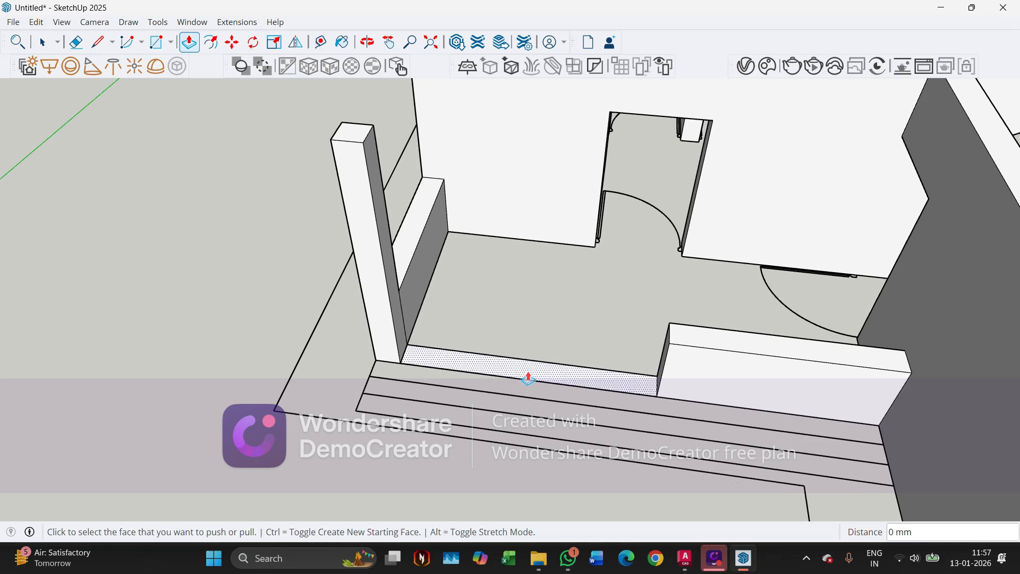
{"action": "key", "text": "e"}
{"action": "mouse_move", "coordinate": [533, 325]}
{"action": "middle_mouse_down"}
{"action": "mouse_move", "coordinate": [555, 326]}
{"action": "mouse_move", "coordinate": [485, 351]}
{"action": "middle_mouse_up"}
{"action": "key", "text": "space"}
Inspect the porch post, parapets and entrance opening, and the wall-top junction beside the porch
{"action": "middle_click_drag", "start_coordinate": [351, 363], "coordinate": [442, 361]}
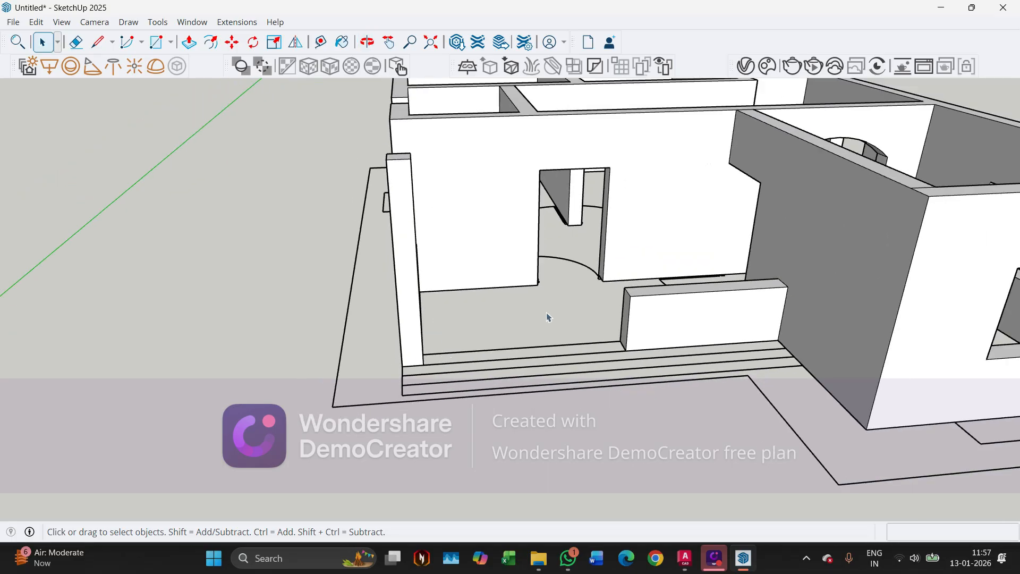
{"action": "middle_click_drag", "start_coordinate": [580, 326], "coordinate": [717, 317]}
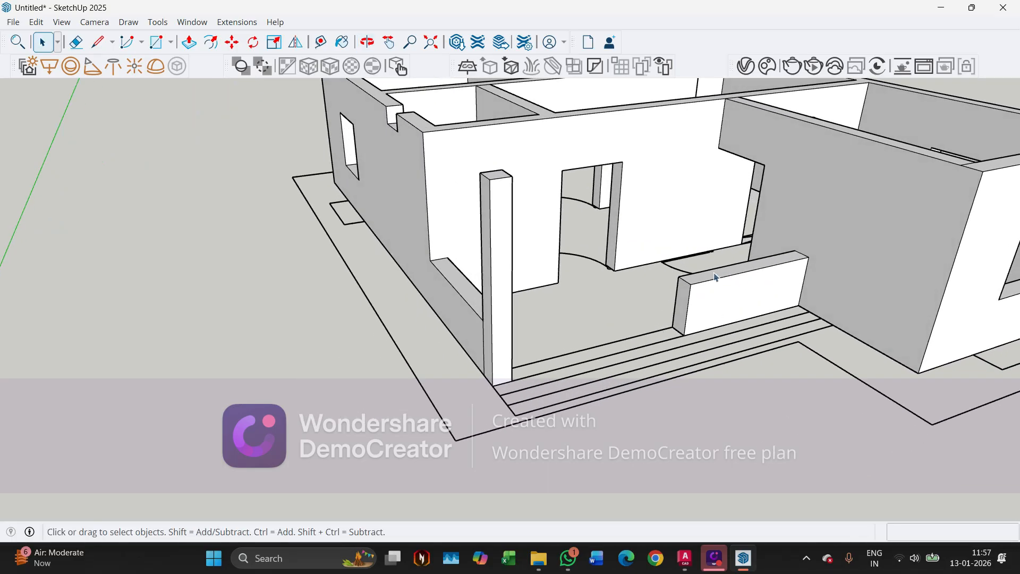
{"action": "middle_click_drag", "start_coordinate": [716, 277], "coordinate": [522, 416]}
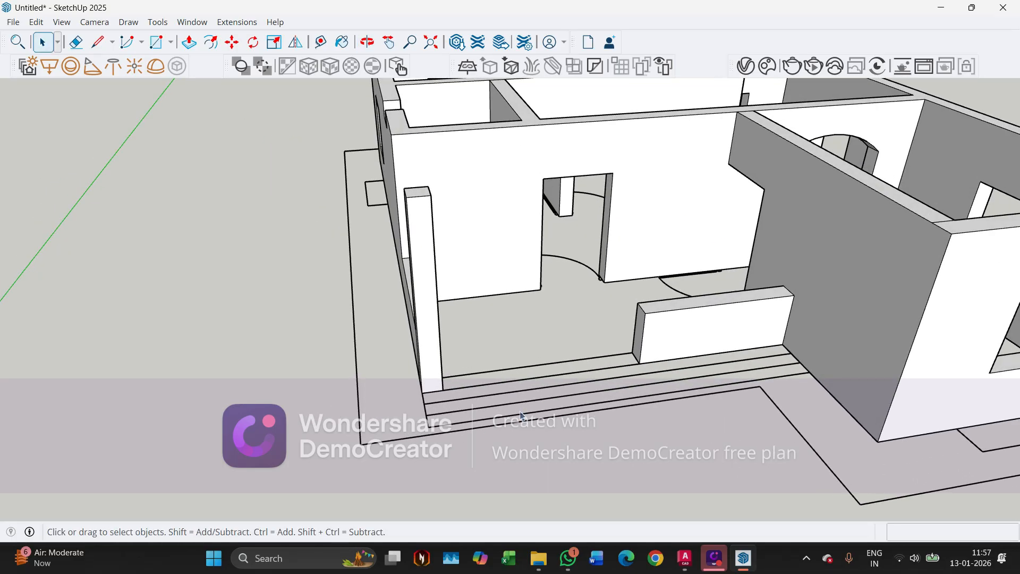
{"action": "scroll", "coordinate": [665, 381], "scroll_direction": "down", "scroll_amount": 3}
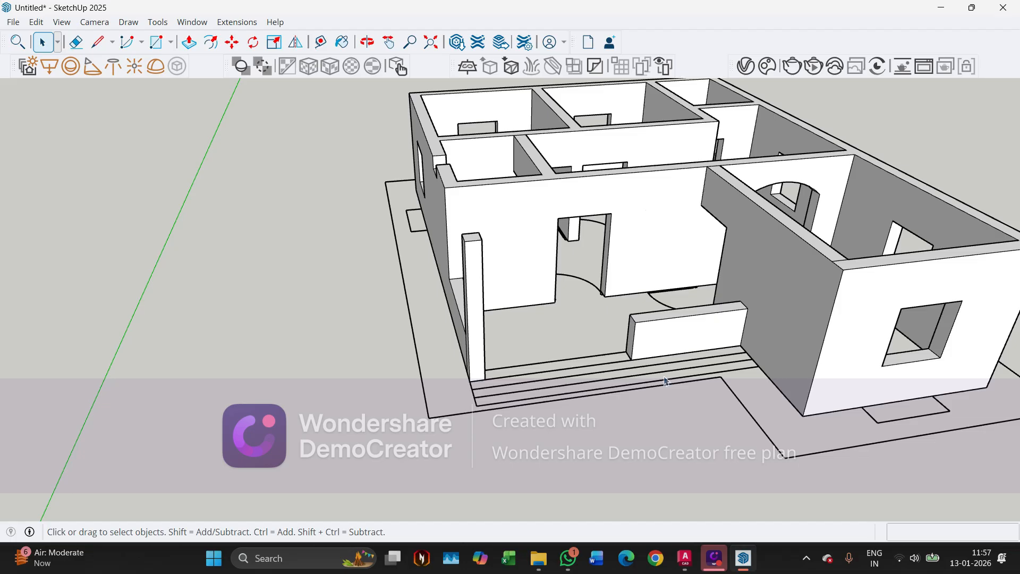
{"action": "middle_click_drag", "start_coordinate": [510, 294], "coordinate": [758, 478]}
{"action": "scroll", "coordinate": [684, 205], "scroll_direction": "up", "scroll_amount": 5}
{"action": "scroll", "coordinate": [643, 166], "scroll_direction": "up", "scroll_amount": 2}
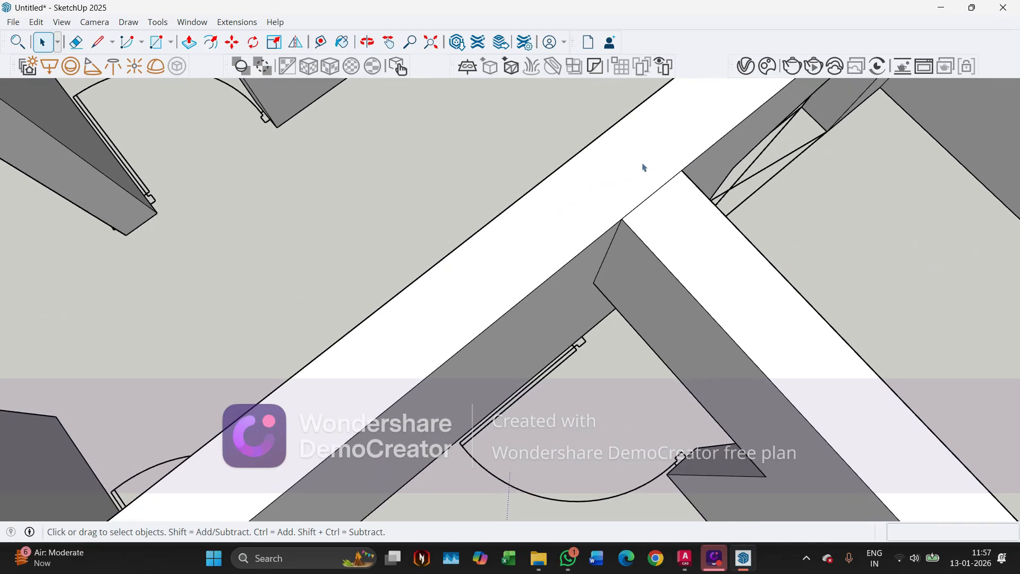
Erase the seam line across the wall-top junction beside the porch
{"action": "key", "text": "e"}
{"action": "scroll", "coordinate": [631, 201], "scroll_direction": "down", "scroll_amount": 5}
{"action": "scroll", "coordinate": [560, 322], "scroll_direction": "down", "scroll_amount": 5}
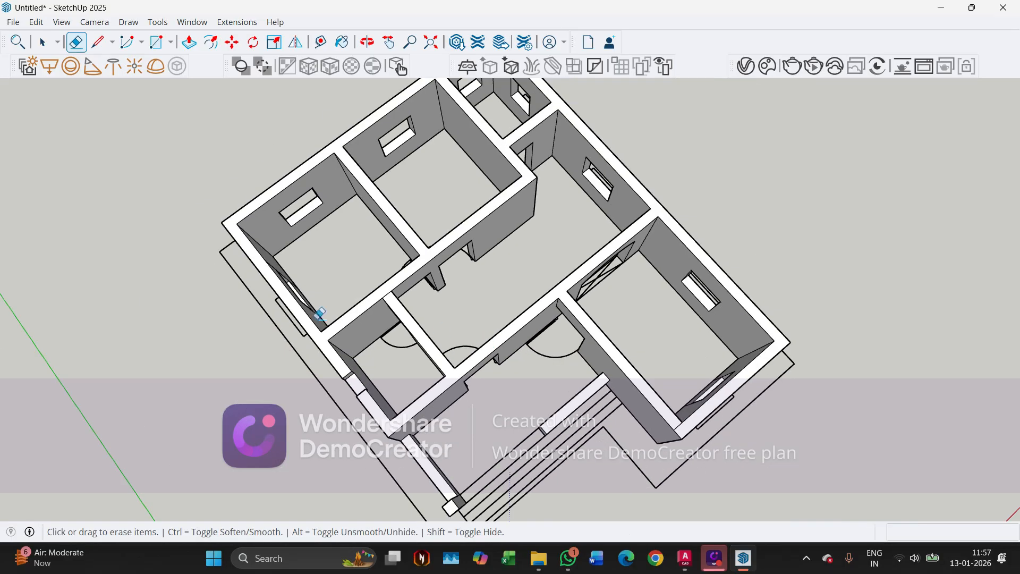
{"action": "middle_click_drag", "start_coordinate": [319, 319], "coordinate": [318, 365]}
{"action": "scroll", "coordinate": [366, 380], "scroll_direction": "up", "scroll_amount": 6}
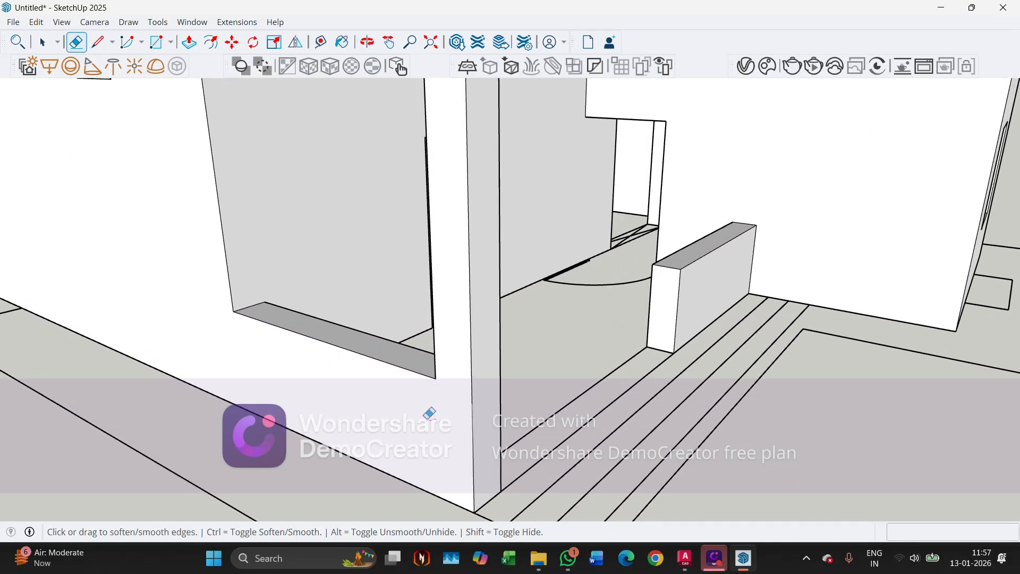
{"action": "scroll", "coordinate": [451, 426], "scroll_direction": "down", "scroll_amount": 6}
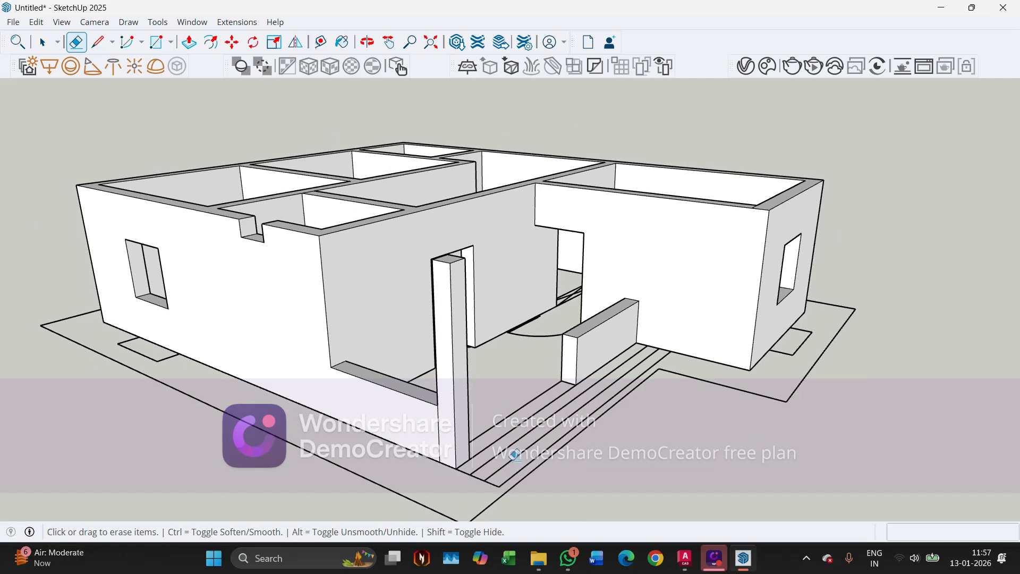
{"action": "scroll", "coordinate": [458, 413], "scroll_direction": "down", "scroll_amount": 3}
Erase the seam line across the wall top at the front room's outer corner
{"action": "key", "text": "space"}
{"action": "mouse_move", "coordinate": [583, 437]}
{"action": "middle_mouse_down"}
{"action": "mouse_move", "coordinate": [473, 453]}
{"action": "mouse_move", "coordinate": [623, 491]}
{"action": "mouse_move", "coordinate": [633, 446]}
{"action": "middle_mouse_up"}
{"action": "triple_click", "coordinate": [637, 386]}
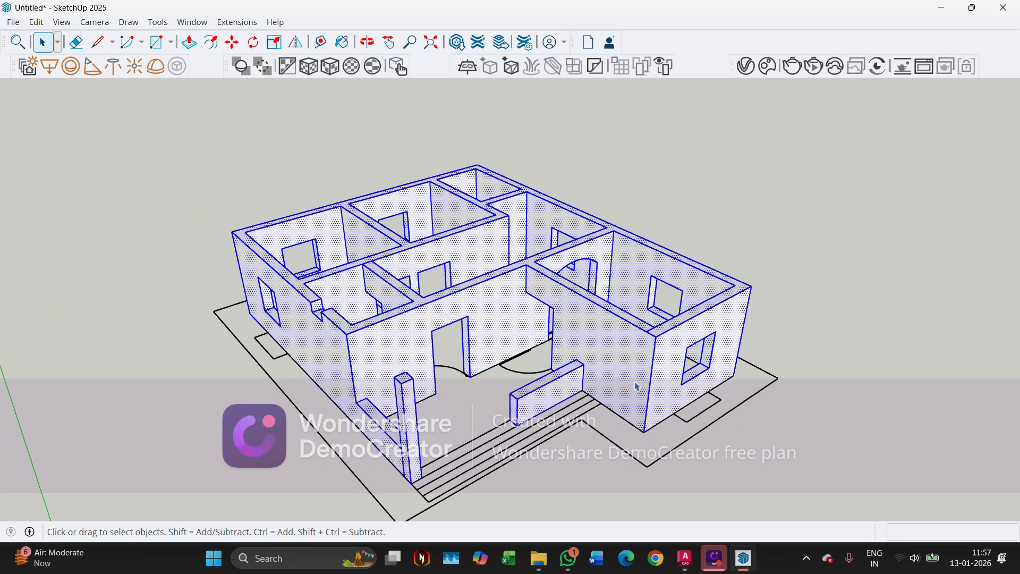
{"action": "left_click", "coordinate": [637, 386]}
{"action": "triple_click", "coordinate": [640, 386]}
{"action": "scroll", "coordinate": [656, 330], "scroll_direction": "up", "scroll_amount": 5}
{"action": "left_click", "coordinate": [644, 344]}
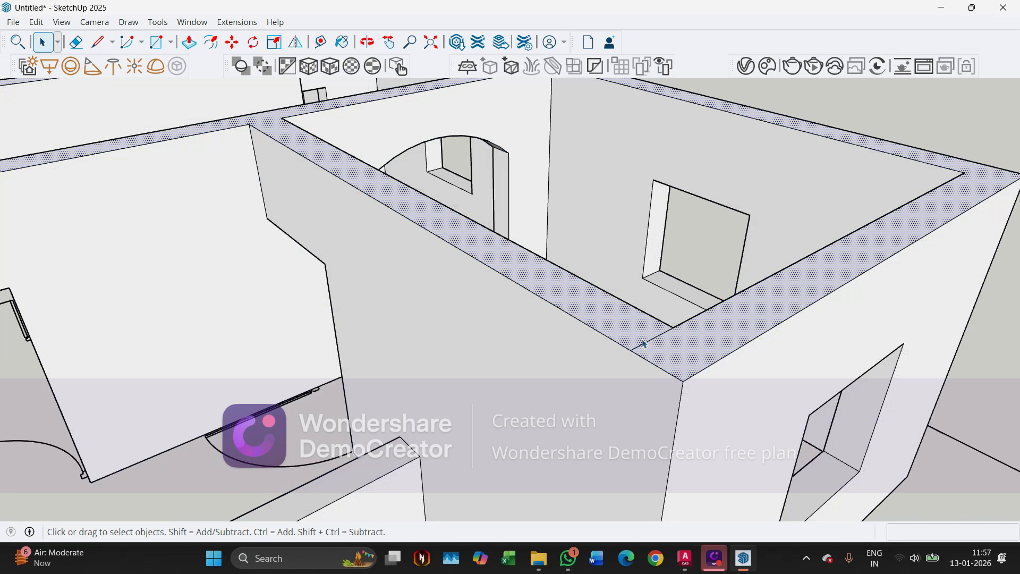
{"action": "key", "text": "e"}
{"action": "scroll", "coordinate": [611, 337], "scroll_direction": "down", "scroll_amount": 6}
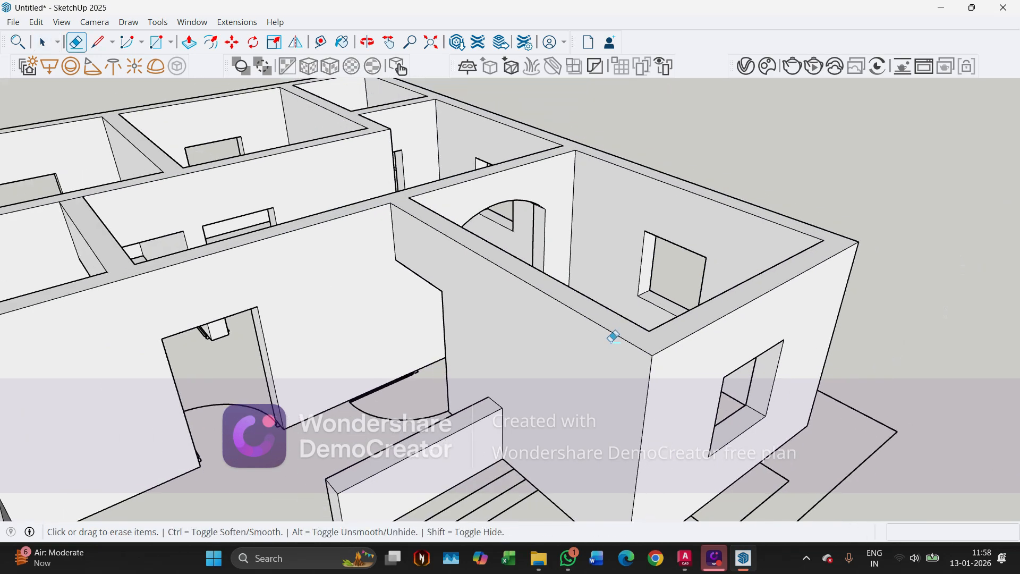
Make a group from all the connected walls, porch post and parapets
{"action": "key", "text": "space"}
{"action": "triple_click", "coordinate": [591, 382]}
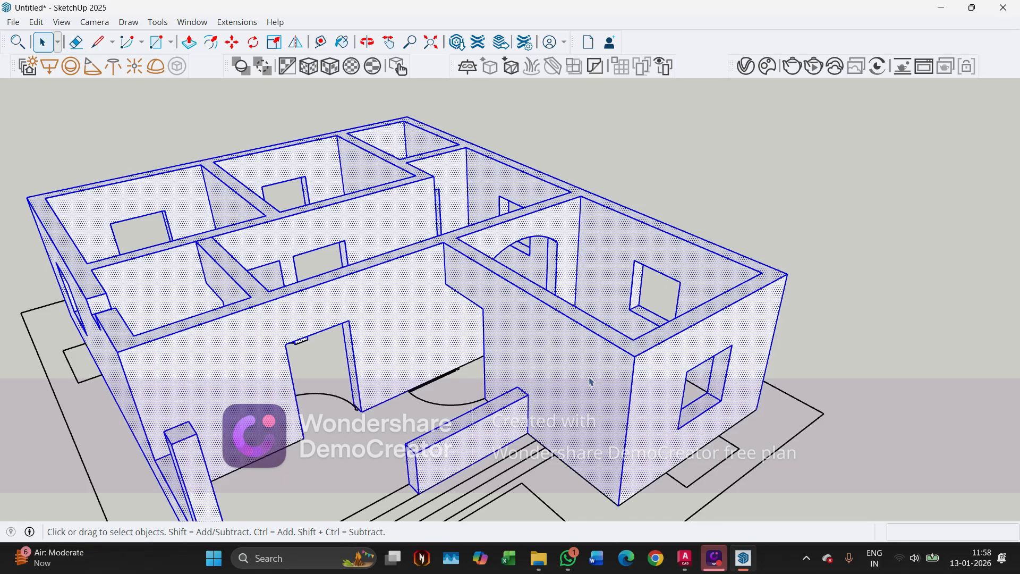
{"action": "right_click", "coordinate": [591, 381]}
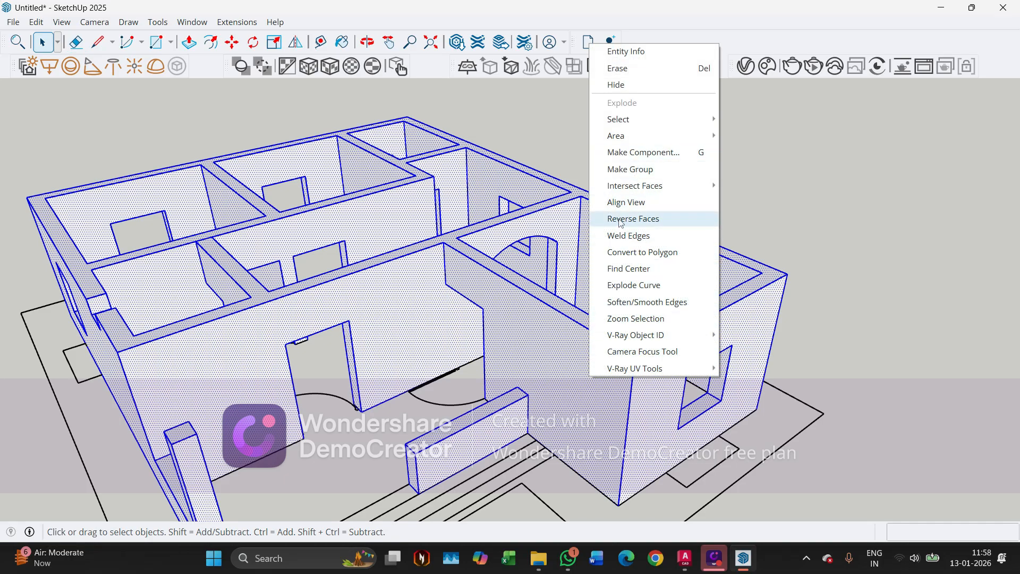
{"action": "left_click", "coordinate": [626, 169]}
{"action": "scroll", "coordinate": [662, 164], "scroll_direction": "down", "scroll_amount": 5}
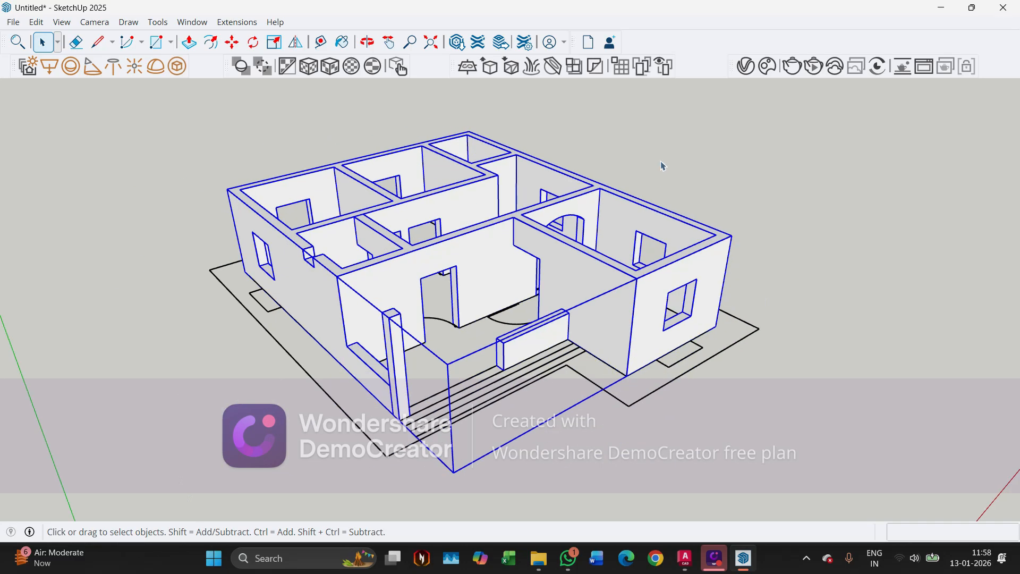
{"action": "middle_click_drag", "start_coordinate": [533, 319], "coordinate": [637, 447]}
{"action": "left_click", "coordinate": [656, 442]}
Move the wall group about 27165 mm along the red axis, clear of the floor plan linework
{"action": "scroll", "coordinate": [419, 355], "scroll_direction": "up", "scroll_amount": 5}
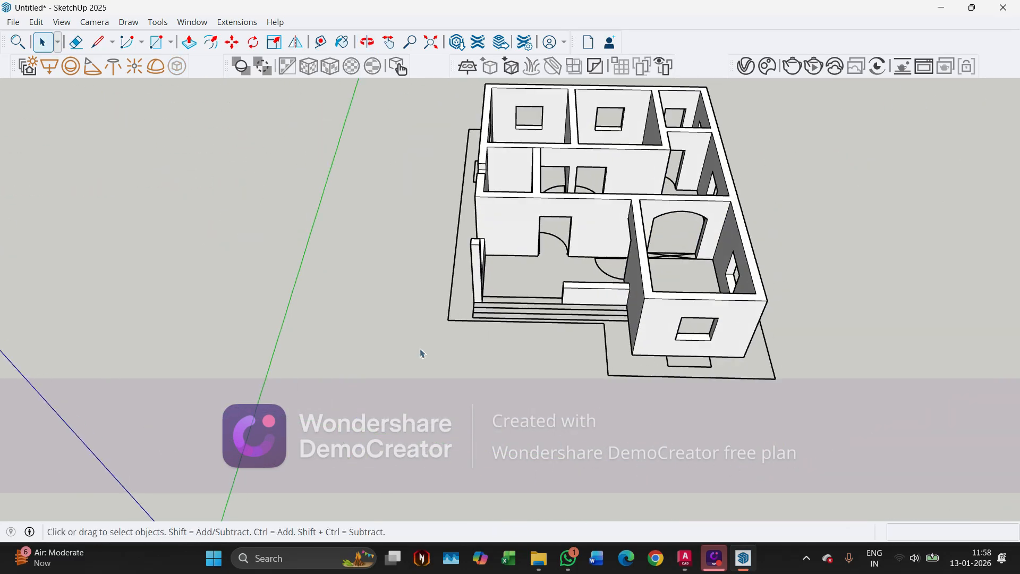
{"action": "left_click", "coordinate": [484, 291]}
{"action": "key", "text": "m"}
{"action": "scroll", "coordinate": [468, 333], "scroll_direction": "up", "scroll_amount": 6}
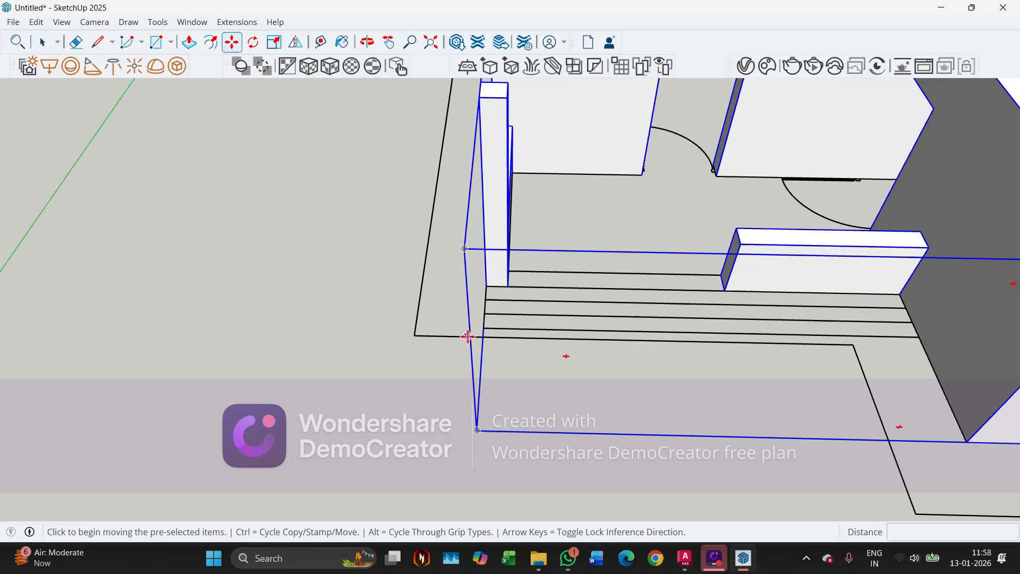
{"action": "left_click", "coordinate": [310, 473]}
{"action": "scroll", "coordinate": [309, 472], "scroll_direction": "down", "scroll_amount": 8}
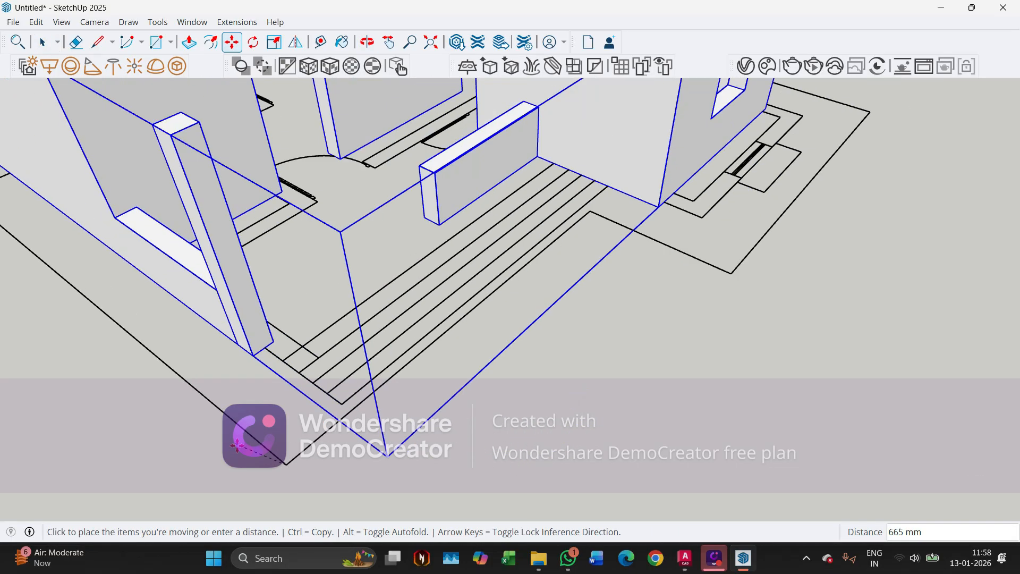
{"action": "middle_click_drag", "start_coordinate": [591, 196], "coordinate": [524, 203]}
{"action": "scroll", "coordinate": [518, 202], "scroll_direction": "down", "scroll_amount": 5}
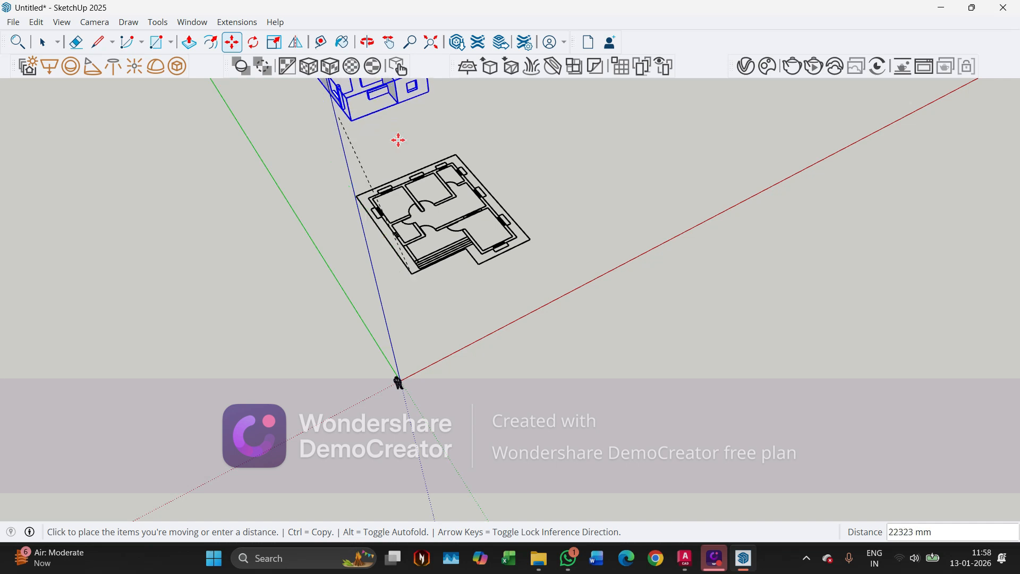
{"action": "left_click", "coordinate": [649, 173]}
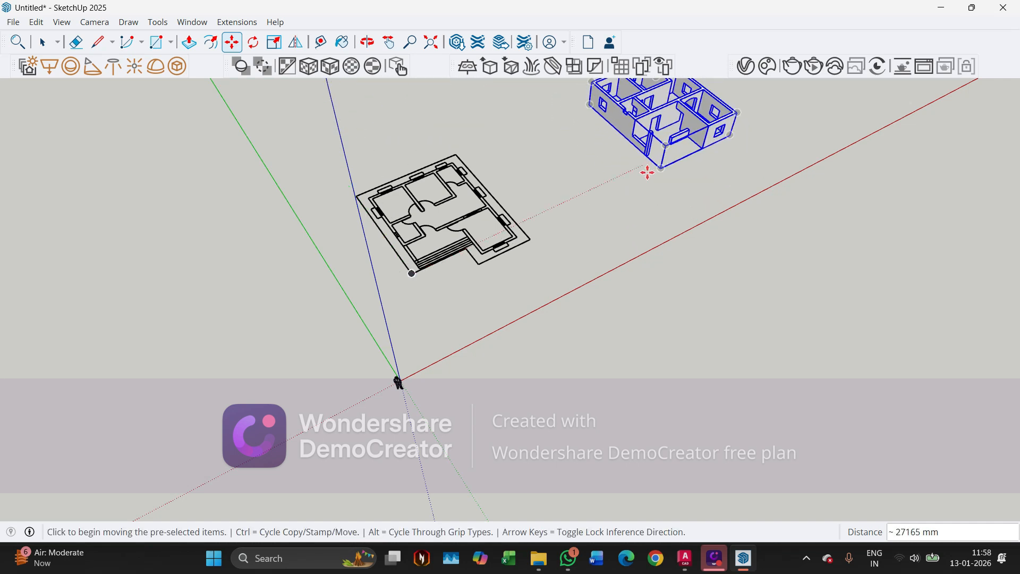
{"action": "key", "text": "space"}
{"action": "left_click", "coordinate": [506, 382]}
Examine the bare floor plan linework and its position relative to the wall group
{"action": "middle_click_drag", "start_coordinate": [440, 315], "coordinate": [417, 255]}
{"action": "scroll", "coordinate": [455, 204], "scroll_direction": "up", "scroll_amount": 7}
{"action": "scroll", "coordinate": [455, 203], "scroll_direction": "up", "scroll_amount": 4}
{"action": "scroll", "coordinate": [455, 203], "scroll_direction": "down", "scroll_amount": 3}
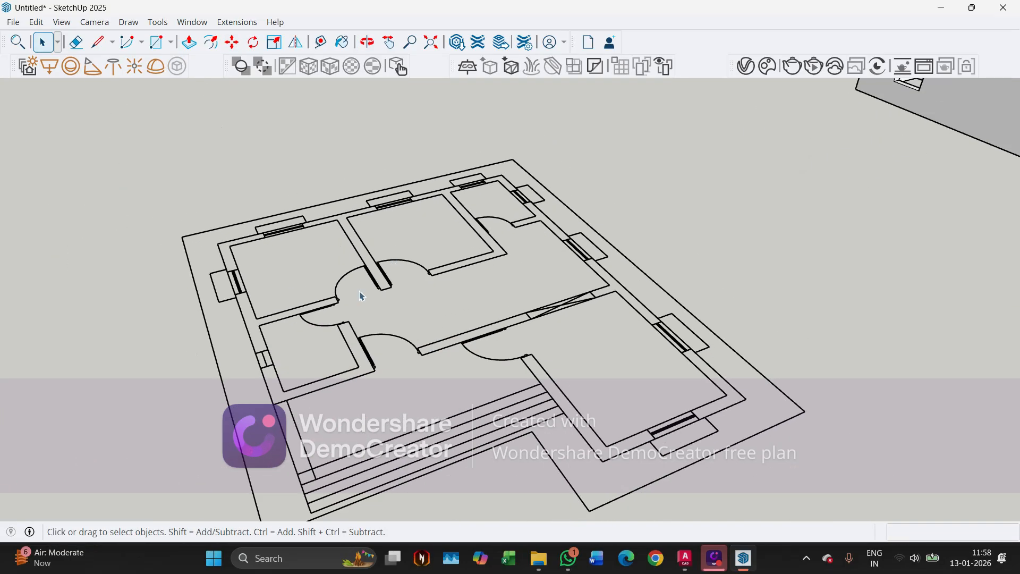
{"action": "scroll", "coordinate": [316, 409], "scroll_direction": "down", "scroll_amount": 4}
{"action": "middle_click_drag", "start_coordinate": [314, 410], "coordinate": [280, 378]}
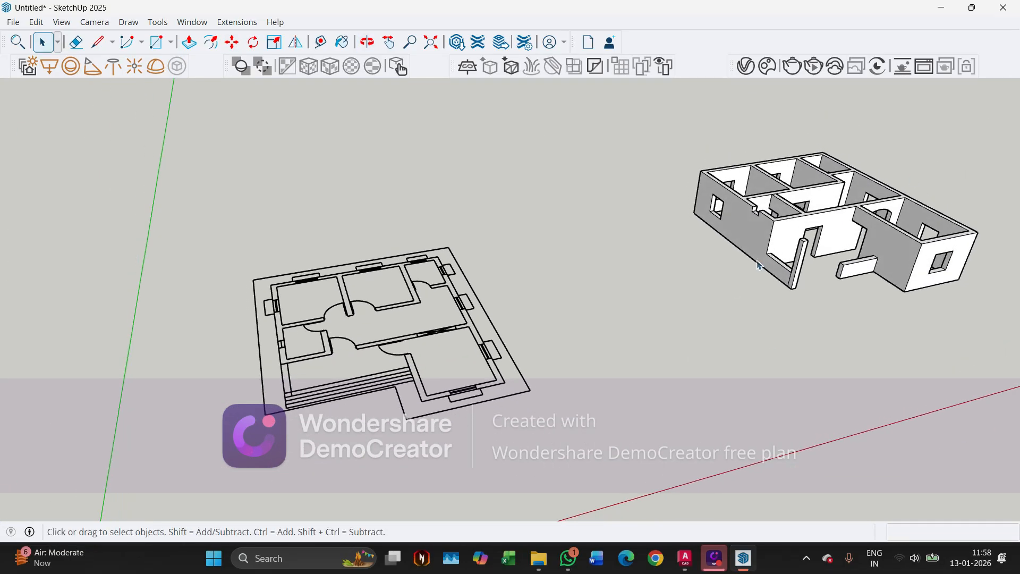
{"action": "middle_click_drag", "start_coordinate": [382, 337], "coordinate": [452, 413]}
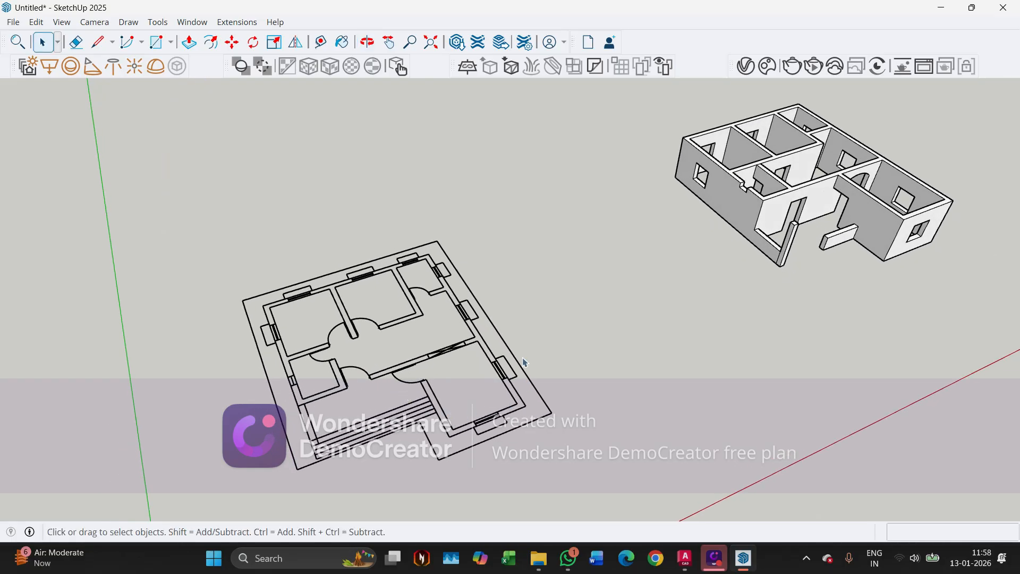
{"action": "middle_click_drag", "start_coordinate": [686, 319], "coordinate": [424, 352]}
{"action": "scroll", "coordinate": [481, 354], "scroll_direction": "up", "scroll_amount": 5}
{"action": "scroll", "coordinate": [385, 348], "scroll_direction": "down", "scroll_amount": 3}
{"action": "scroll", "coordinate": [361, 314], "scroll_direction": "up", "scroll_amount": 4}
{"action": "scroll", "coordinate": [257, 292], "scroll_direction": "up", "scroll_amount": 1}
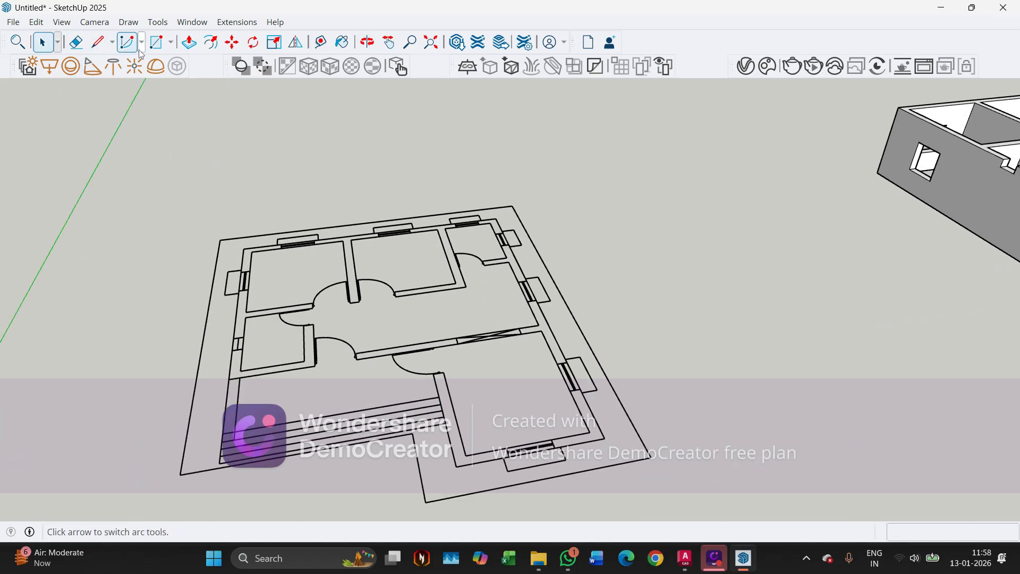
Draw lines over the plan from the rear outer corner down the porch-side wall and across the porch's outer front edge
{"action": "left_click", "coordinate": [97, 42]}
{"action": "scroll", "coordinate": [246, 248], "scroll_direction": "up", "scroll_amount": 2}
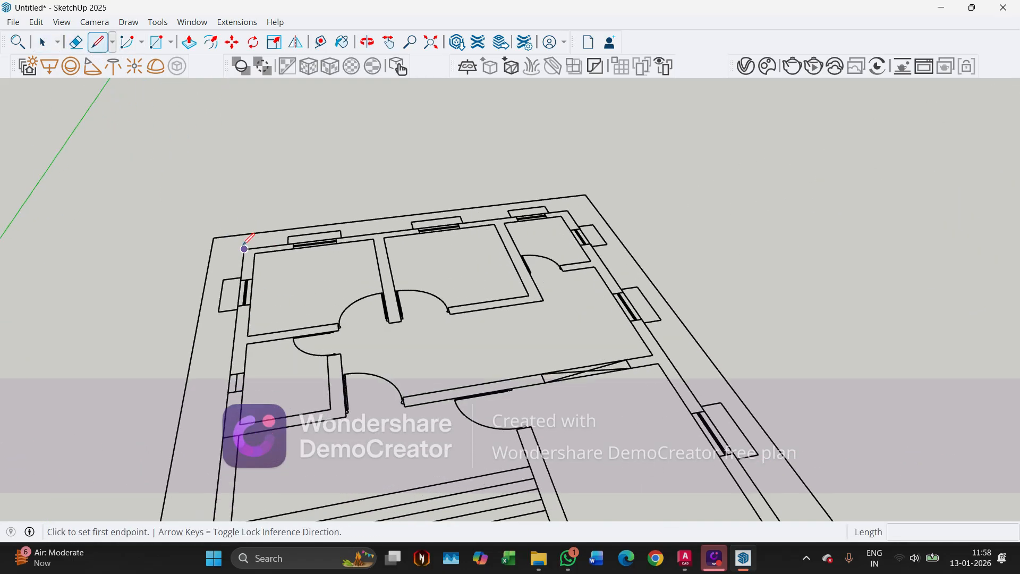
{"action": "scroll", "coordinate": [245, 244], "scroll_direction": "down", "scroll_amount": 1}
{"action": "left_click", "coordinate": [246, 240]}
{"action": "scroll", "coordinate": [246, 241], "scroll_direction": "down", "scroll_amount": 2}
{"action": "scroll", "coordinate": [236, 319], "scroll_direction": "up", "scroll_amount": 5}
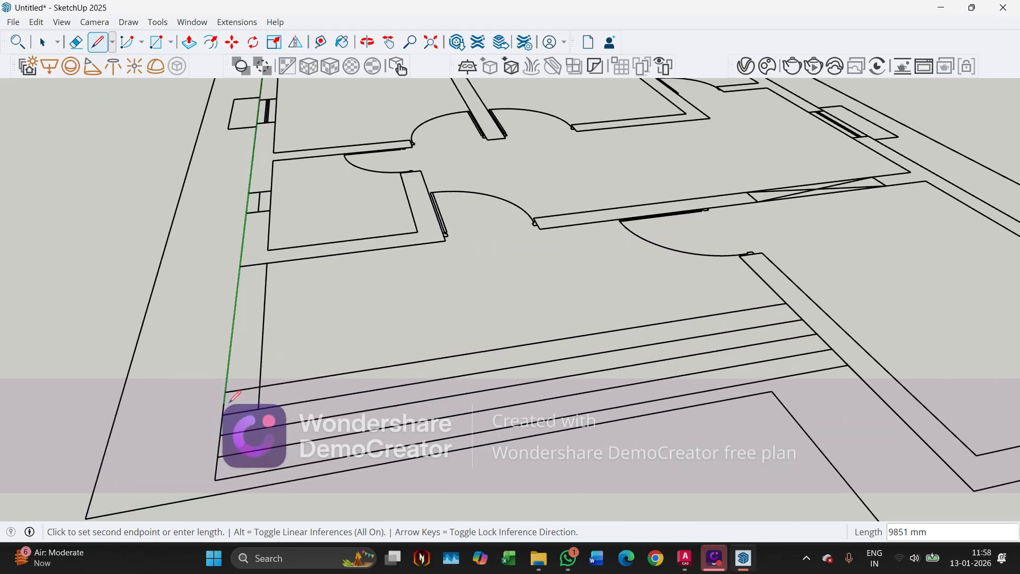
{"action": "scroll", "coordinate": [229, 401], "scroll_direction": "up", "scroll_amount": 1}
{"action": "left_click", "coordinate": [220, 418]}
{"action": "scroll", "coordinate": [220, 418], "scroll_direction": "down", "scroll_amount": 1}
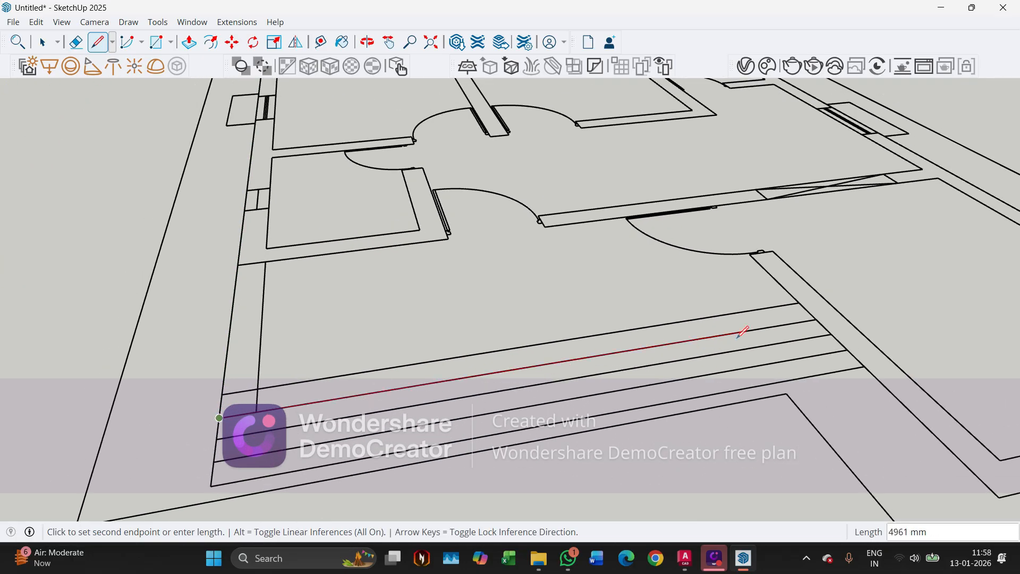
{"action": "left_click", "coordinate": [817, 319]}
Continue the outline along the front room's porch-side wall and across its outer front edge
{"action": "scroll", "coordinate": [542, 234], "scroll_direction": "down", "scroll_amount": 2}
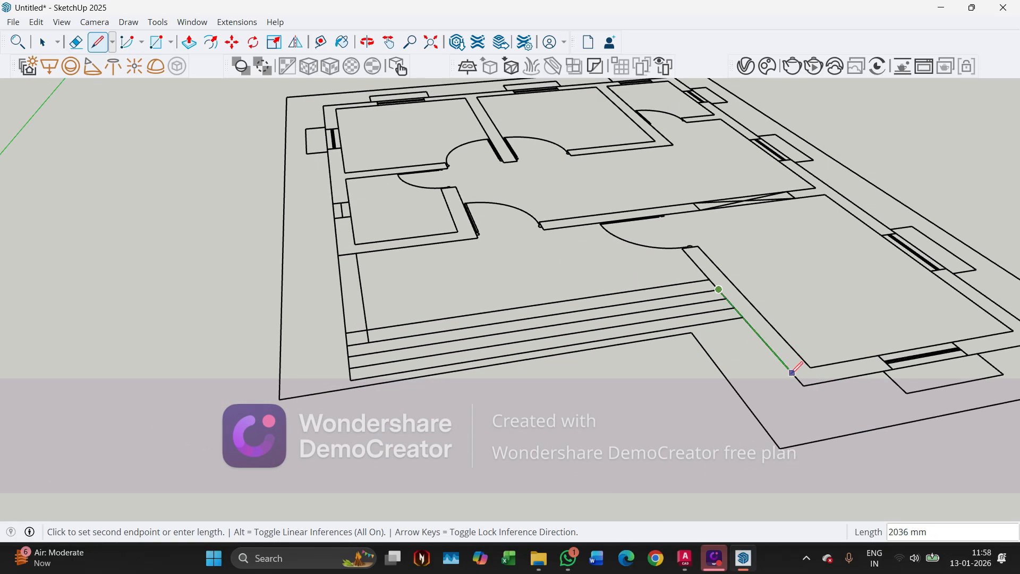
{"action": "left_click", "coordinate": [805, 382]}
{"action": "scroll", "coordinate": [744, 372], "scroll_direction": "down", "scroll_amount": 2}
{"action": "scroll", "coordinate": [719, 358], "scroll_direction": "up", "scroll_amount": 1}
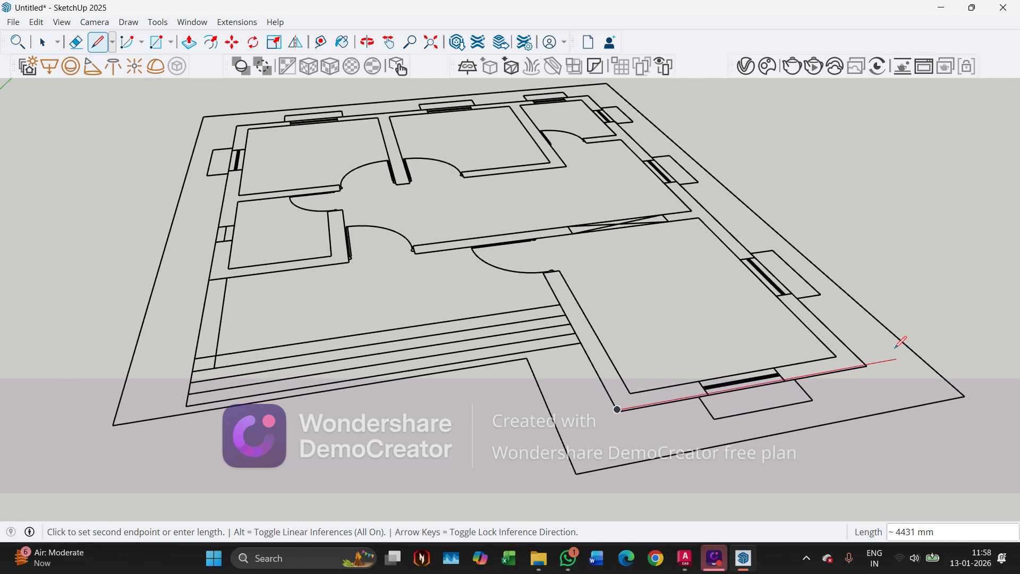
{"action": "scroll", "coordinate": [596, 410], "scroll_direction": "up", "scroll_amount": 8}
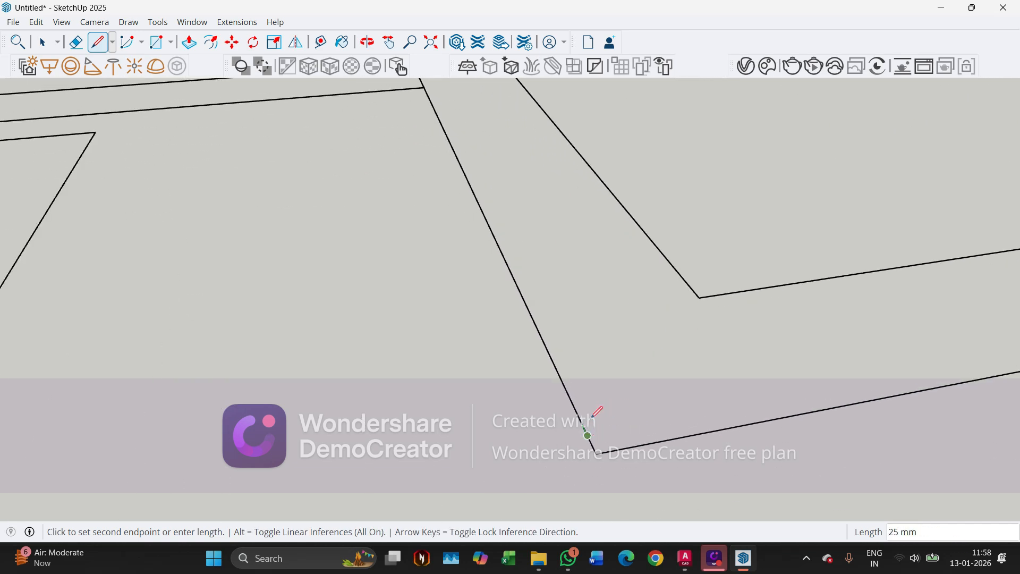
{"action": "scroll", "coordinate": [468, 437], "scroll_direction": "down", "scroll_amount": 4}
{"action": "scroll", "coordinate": [695, 342], "scroll_direction": "up", "scroll_amount": 2}
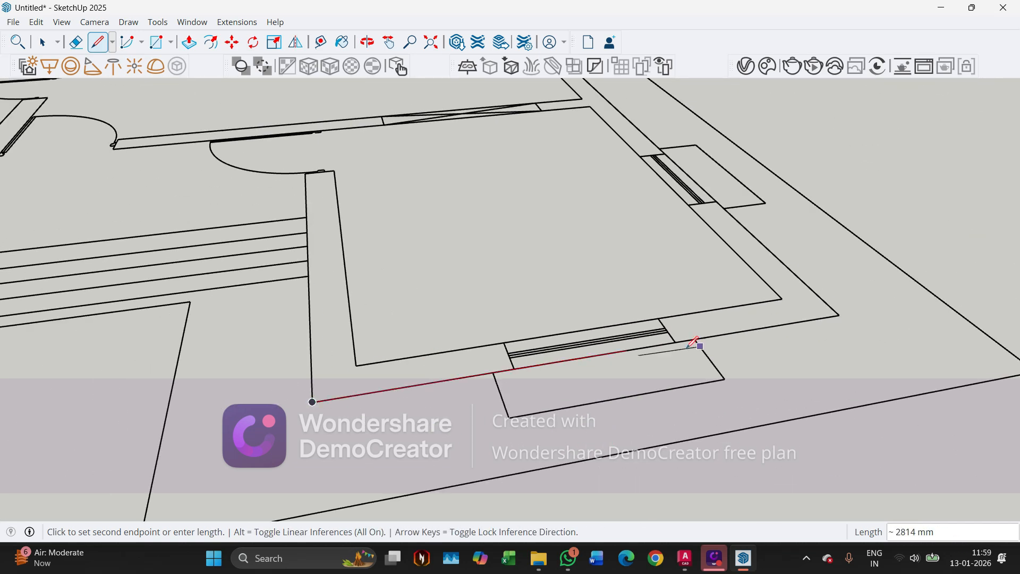
{"action": "left_click", "coordinate": [844, 306]}
Close the house outline with lines along the long outer side wall and the 9600 mm rear wall
{"action": "scroll", "coordinate": [827, 365], "scroll_direction": "down", "scroll_amount": 5}
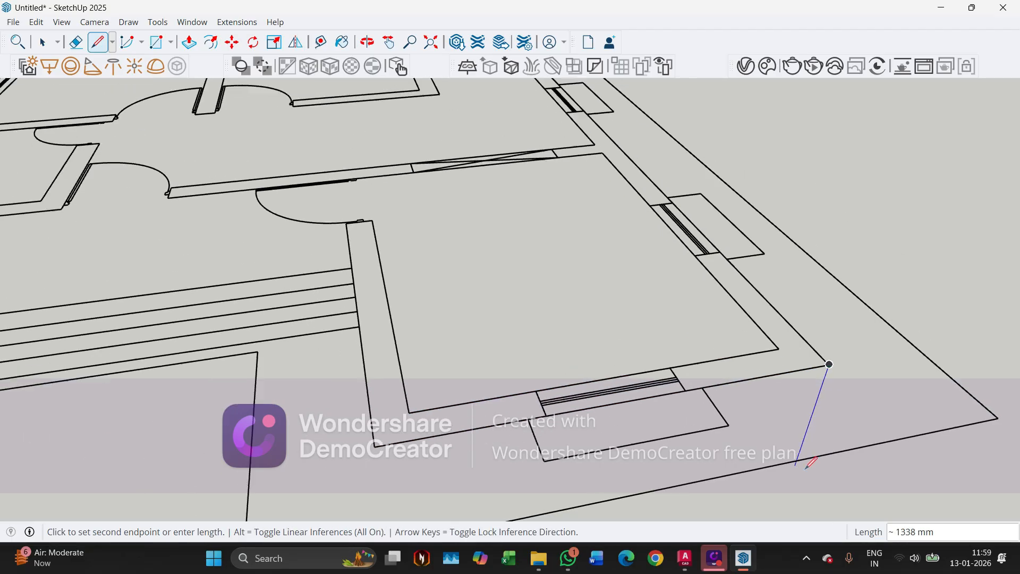
{"action": "scroll", "coordinate": [590, 143], "scroll_direction": "up", "scroll_amount": 3}
{"action": "scroll", "coordinate": [585, 149], "scroll_direction": "up", "scroll_amount": 6}
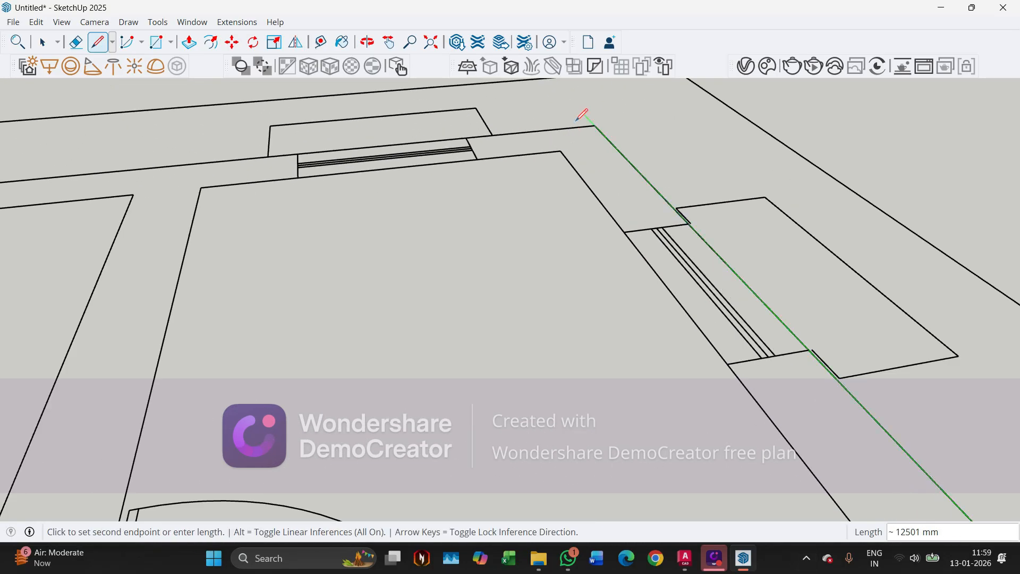
{"action": "left_click", "coordinate": [670, 132]}
{"action": "scroll", "coordinate": [691, 149], "scroll_direction": "down", "scroll_amount": 6}
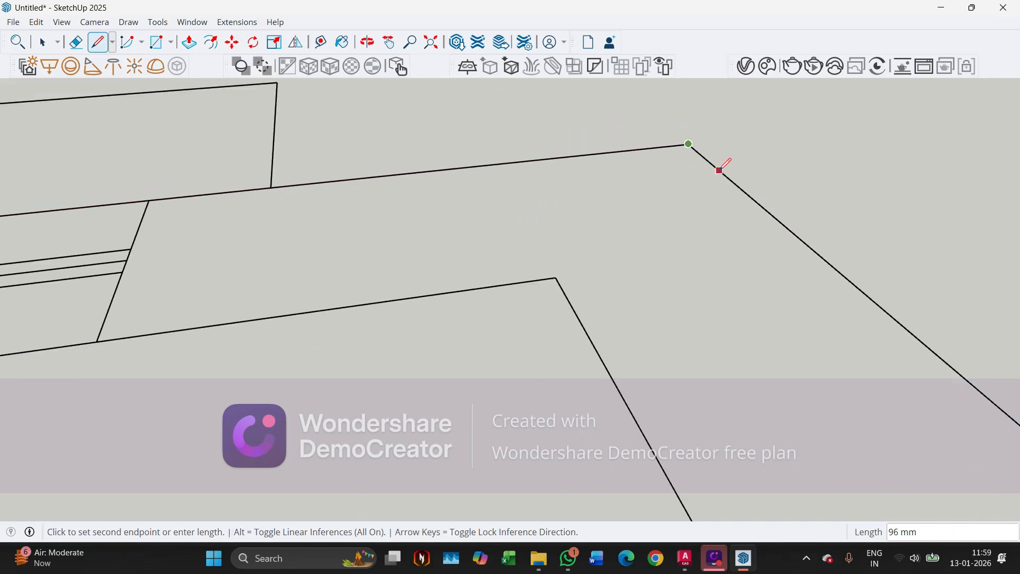
{"action": "scroll", "coordinate": [754, 151], "scroll_direction": "down", "scroll_amount": 4}
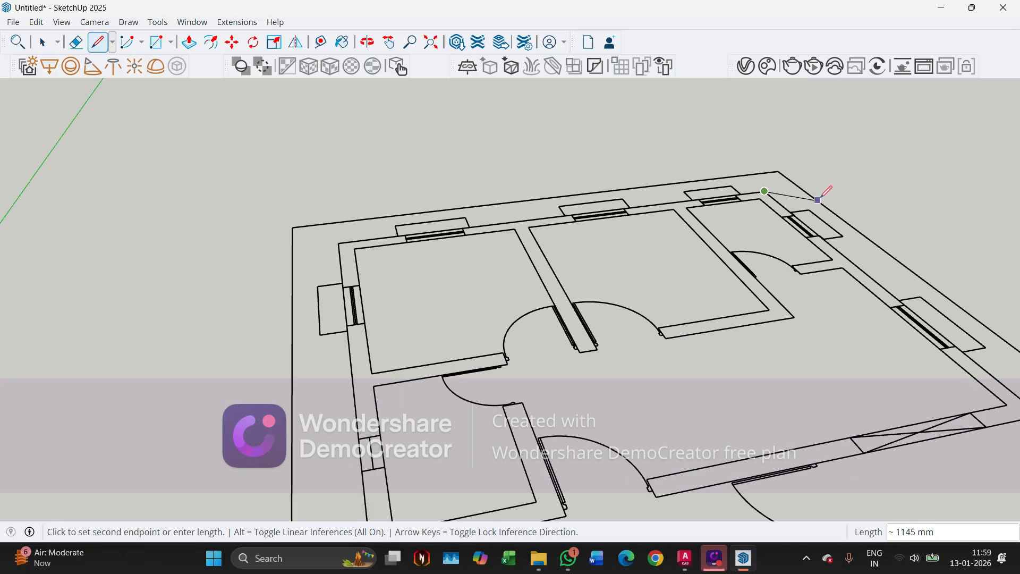
{"action": "scroll", "coordinate": [535, 223], "scroll_direction": "up", "scroll_amount": 7}
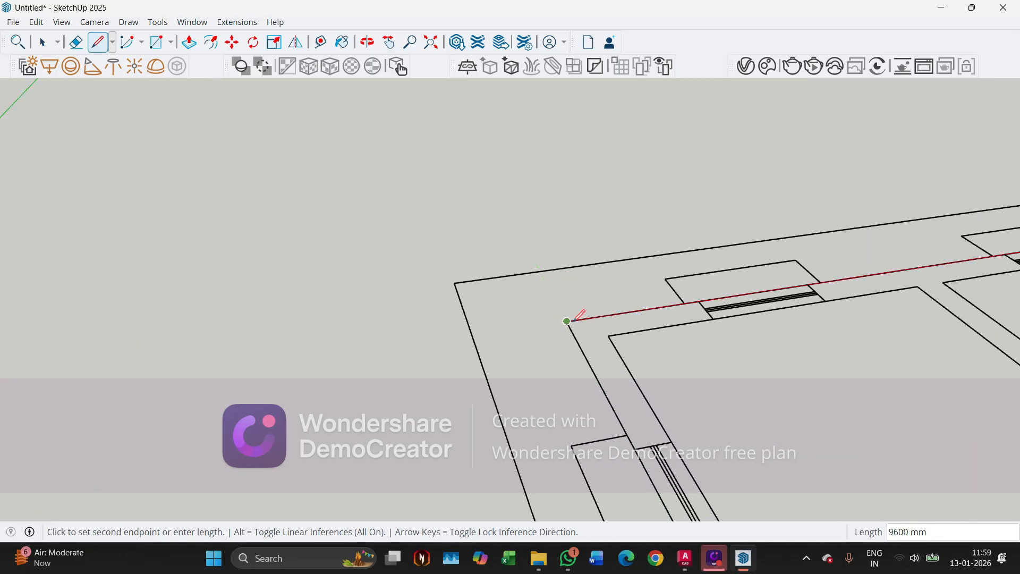
{"action": "left_click", "coordinate": [568, 320]}
{"action": "scroll", "coordinate": [342, 221], "scroll_direction": "down", "scroll_amount": 8}
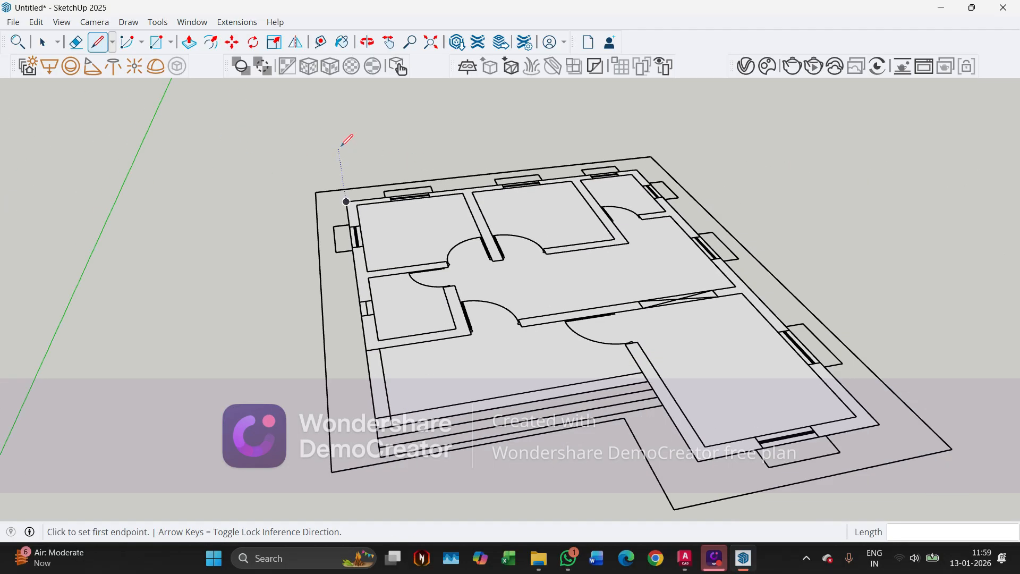
Extrude the house outline face 600 mm upward to form the plinth
{"action": "scroll", "coordinate": [391, 226], "scroll_direction": "down", "scroll_amount": 2}
{"action": "key", "text": "space"}
{"action": "left_click", "coordinate": [474, 328]}
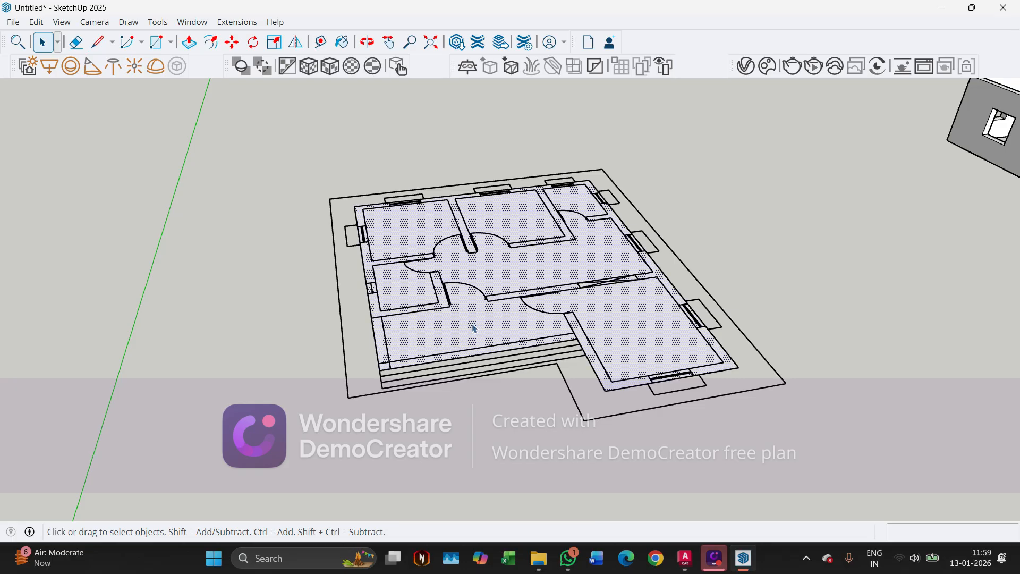
{"action": "key", "text": "p"}
{"action": "left_click", "coordinate": [472, 324]}
{"action": "middle_click_drag", "start_coordinate": [471, 322], "coordinate": [533, 282]}
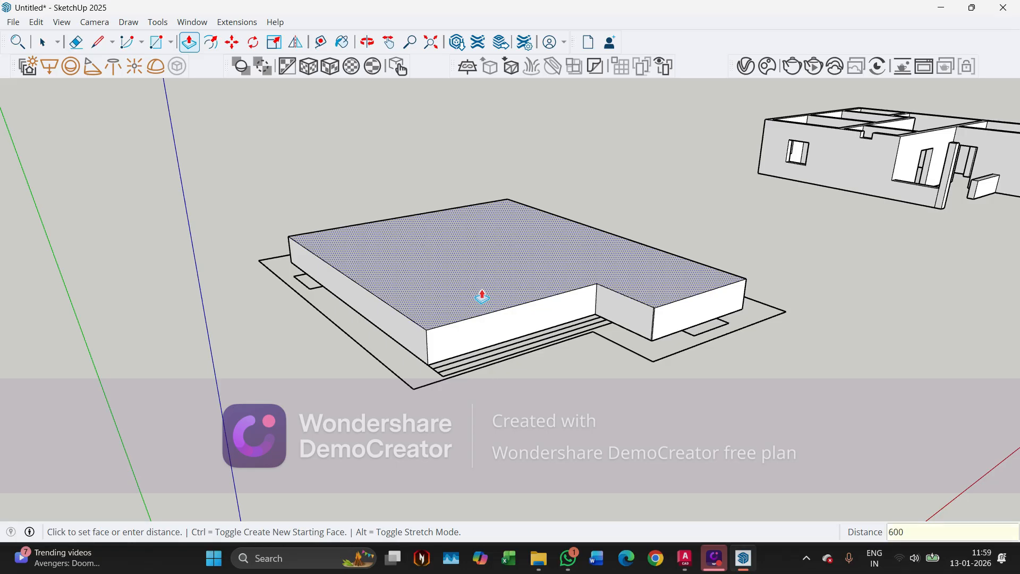
{"action": "key", "text": "Return"}
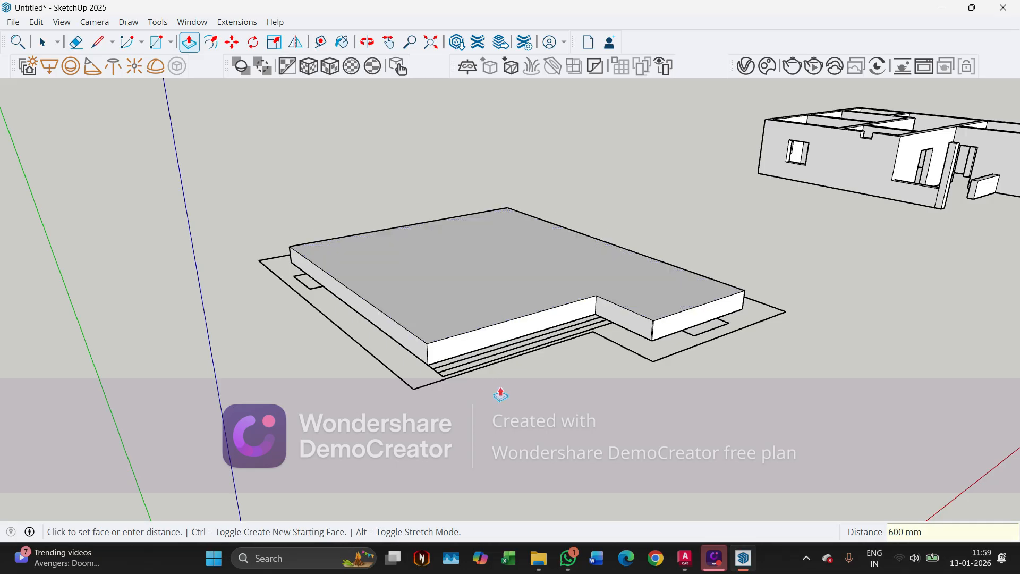
{"action": "middle_click_drag", "start_coordinate": [470, 390], "coordinate": [440, 374]}
{"action": "scroll", "coordinate": [440, 372], "scroll_direction": "up", "scroll_amount": 2}
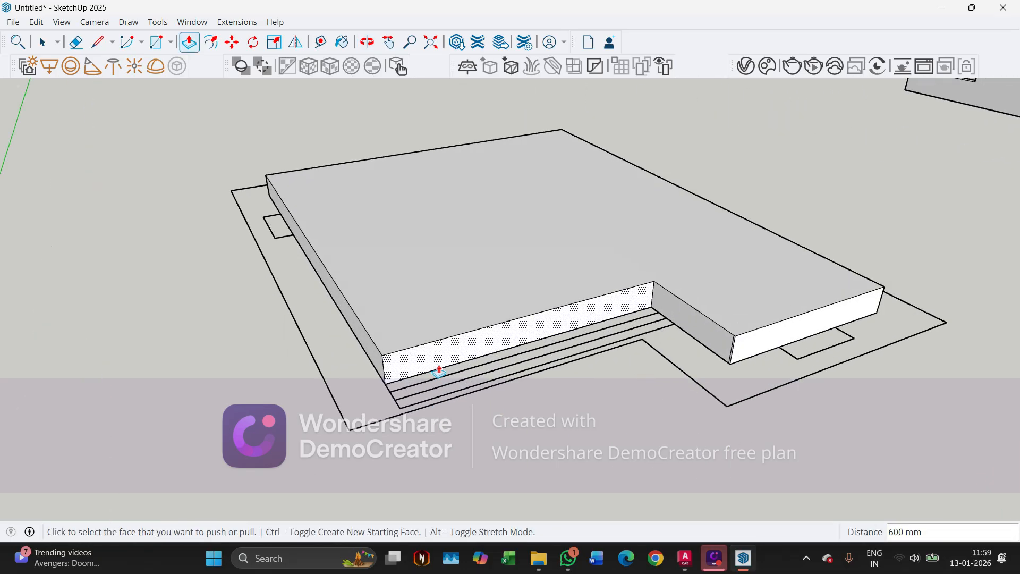
Erase the stray vertical edge beside the front room's outer corner on the porch-side face of the plinth
{"action": "middle_click_drag", "start_coordinate": [446, 318], "coordinate": [701, 349]}
{"action": "scroll", "coordinate": [771, 330], "scroll_direction": "up", "scroll_amount": 5}
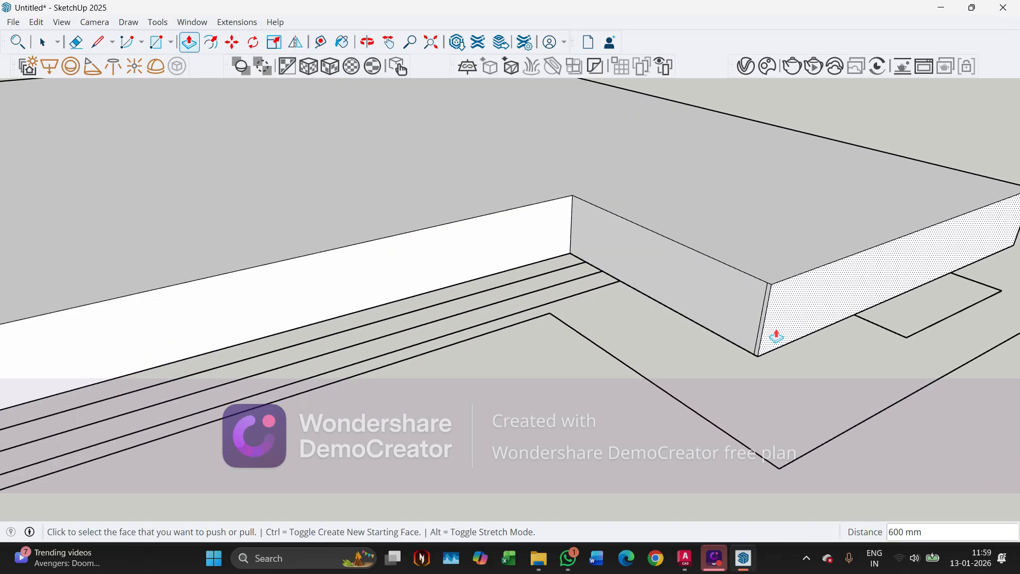
{"action": "key", "text": "e"}
{"action": "scroll", "coordinate": [769, 311], "scroll_direction": "up", "scroll_amount": 2}
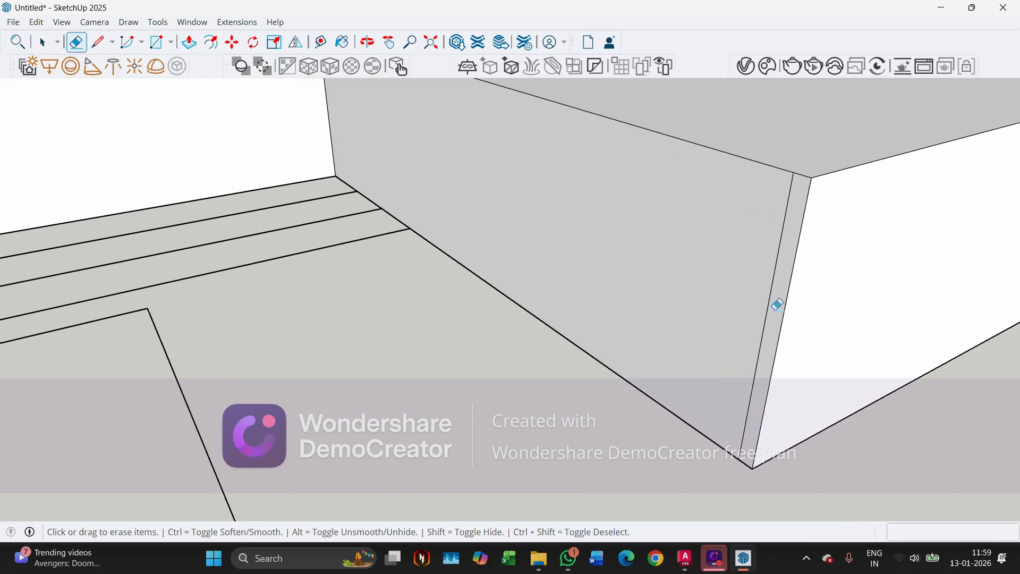
{"action": "scroll", "coordinate": [778, 305], "scroll_direction": "down", "scroll_amount": 10}
{"action": "middle_click_drag", "start_coordinate": [788, 294], "coordinate": [636, 390]}
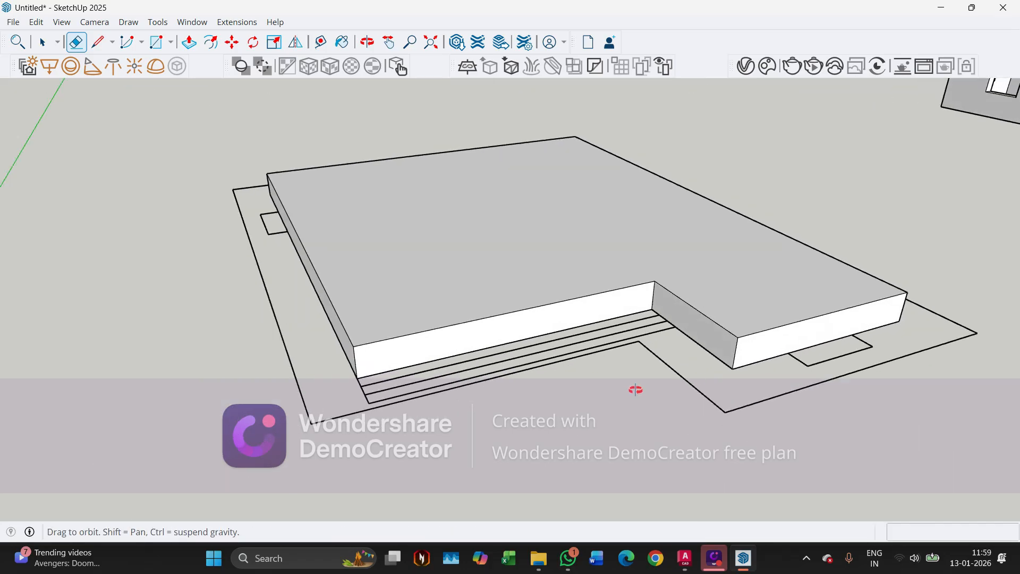
Select all connected geometry of the plinth and make it a group
{"action": "scroll", "coordinate": [388, 372], "scroll_direction": "up", "scroll_amount": 4}
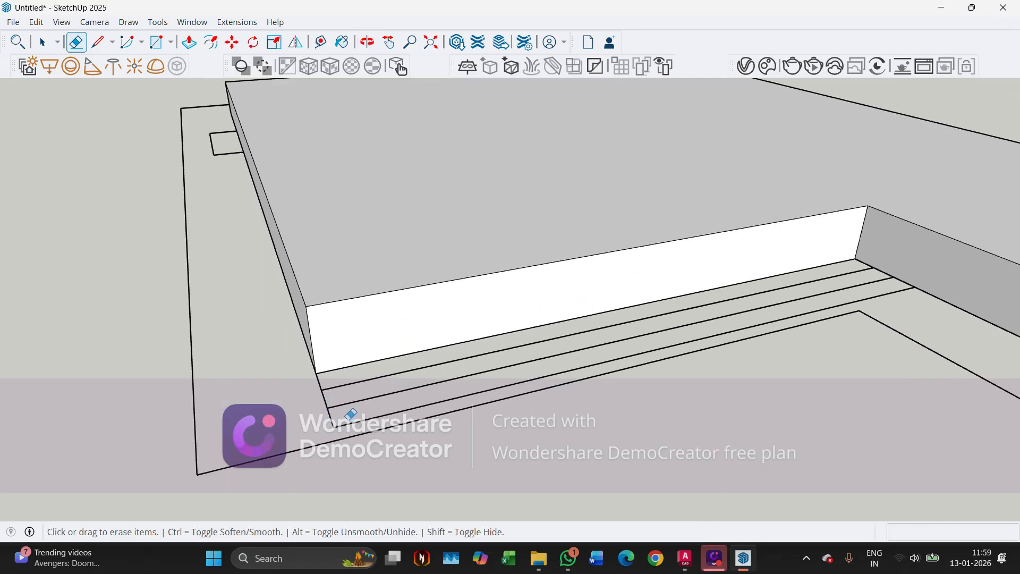
{"action": "key", "text": "space"}
{"action": "mouse_move", "coordinate": [351, 414]}
{"action": "middle_mouse_down"}
{"action": "mouse_move", "coordinate": [325, 380]}
{"action": "mouse_move", "coordinate": [368, 405]}
{"action": "middle_mouse_up"}
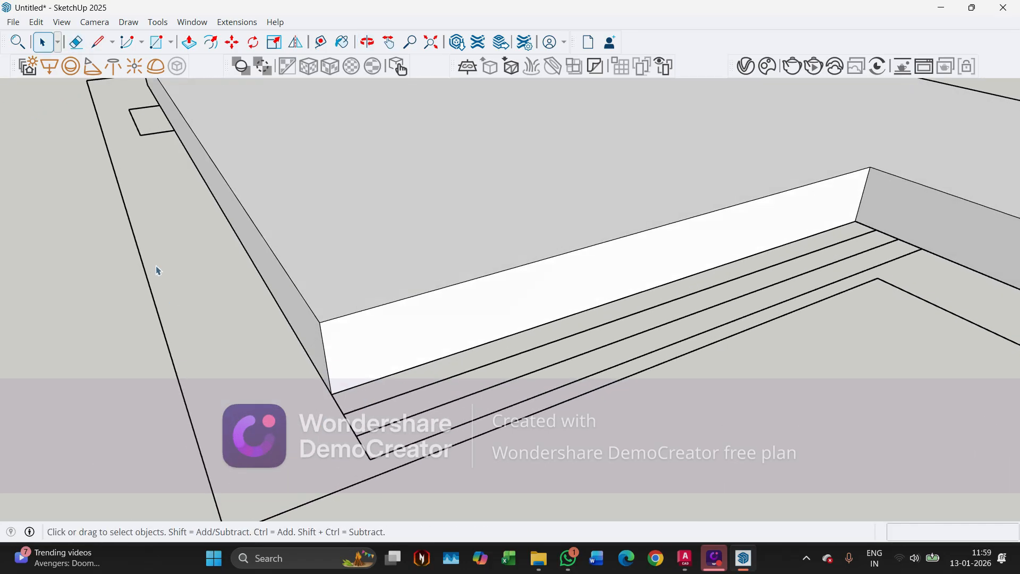
{"action": "left_click", "coordinate": [382, 236]}
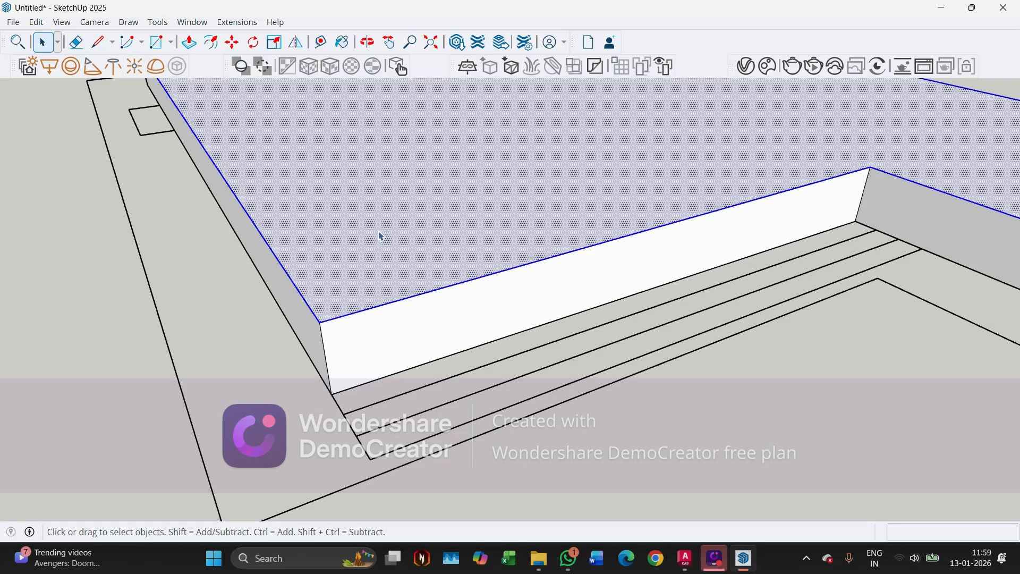
{"action": "double_click", "coordinate": [382, 236]}
{"action": "right_click", "coordinate": [381, 235]}
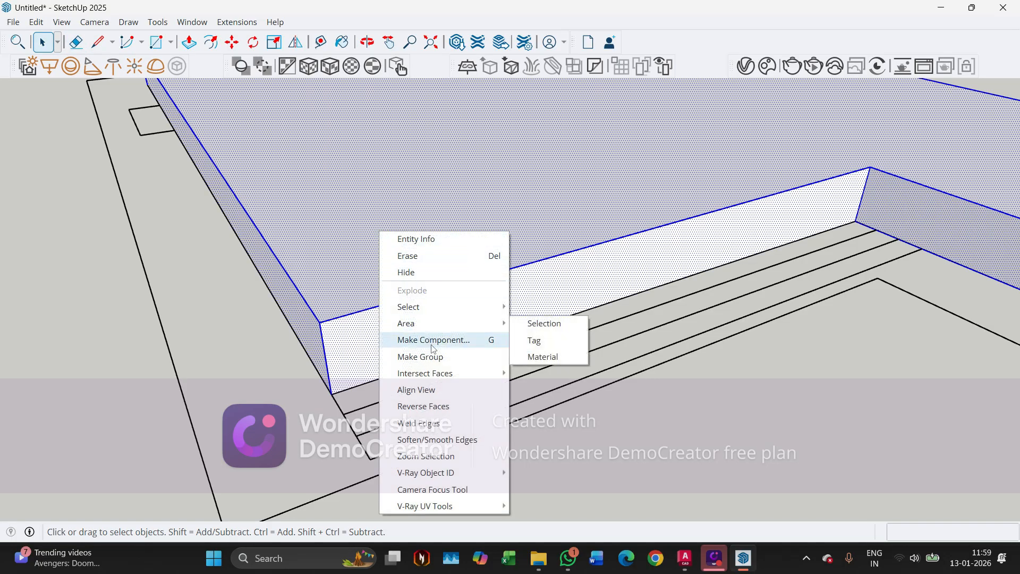
{"action": "left_click", "coordinate": [420, 357]}
{"action": "left_click", "coordinate": [147, 471]}
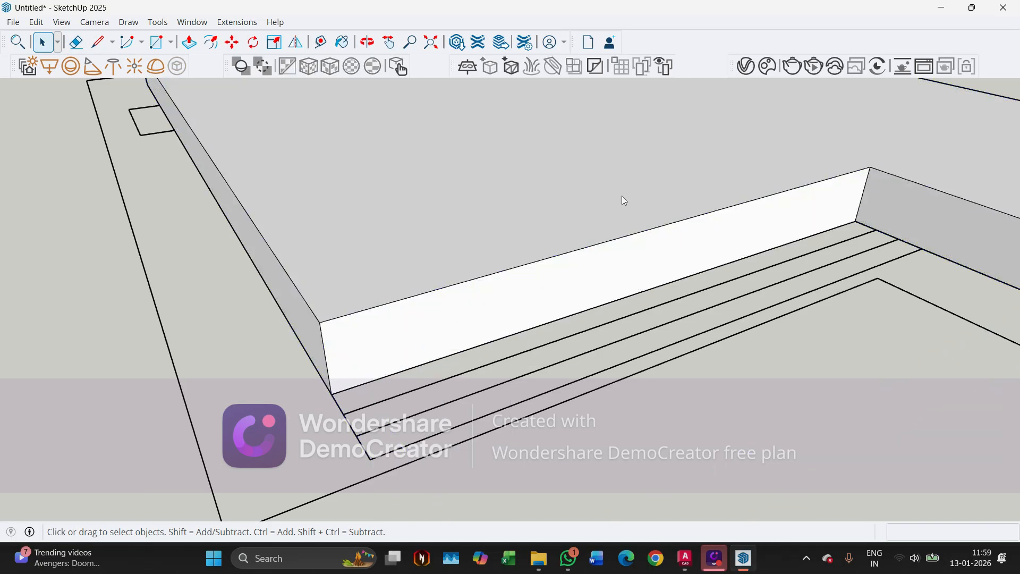
Draw a 5700 by 750 mm rectangle over the porch steps on the plan, from the plinth's inner corner to the opposite outer step corner
{"action": "left_click", "coordinate": [160, 46]}
{"action": "scroll", "coordinate": [831, 257], "scroll_direction": "up", "scroll_amount": 4}
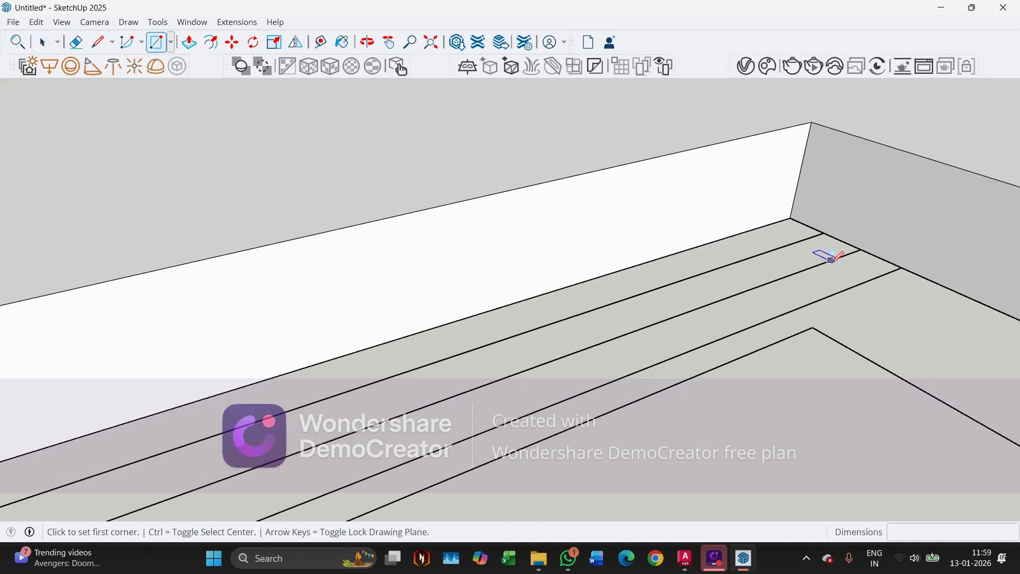
{"action": "left_click", "coordinate": [790, 217]}
{"action": "scroll", "coordinate": [888, 166], "scroll_direction": "down", "scroll_amount": 5}
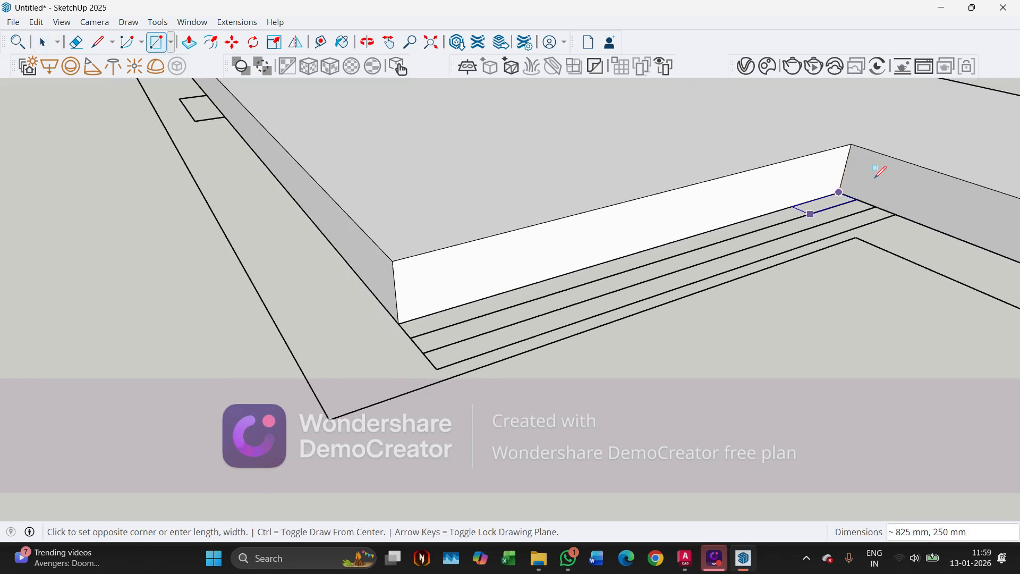
{"action": "left_click", "coordinate": [437, 368]}
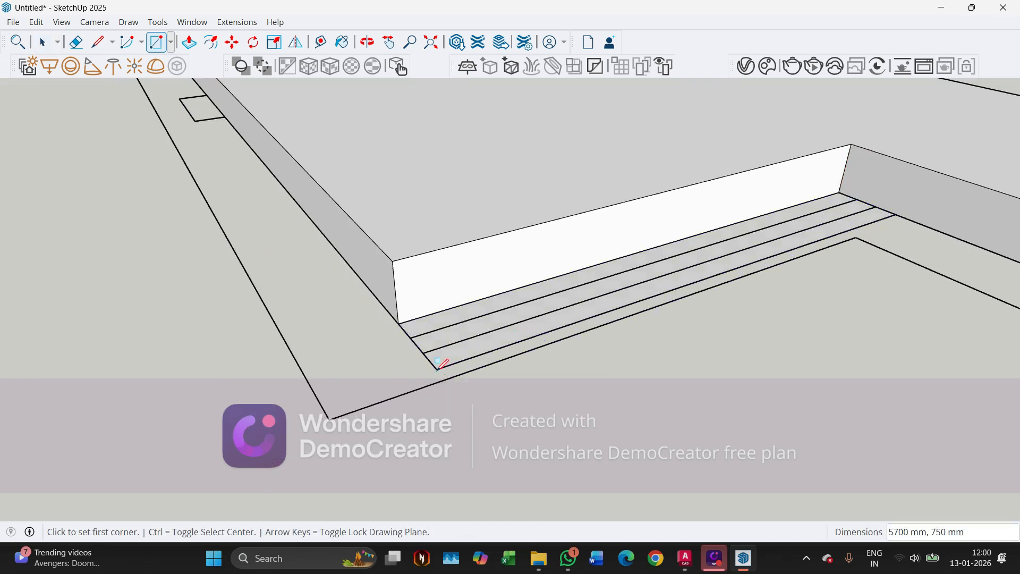
Divide the steps rectangle into three treads by tracing the two inner plan lines with 5700 mm lines
{"action": "key", "text": "l"}
{"action": "scroll", "coordinate": [875, 181], "scroll_direction": "up", "scroll_amount": 3}
{"action": "left_click", "coordinate": [878, 195]}
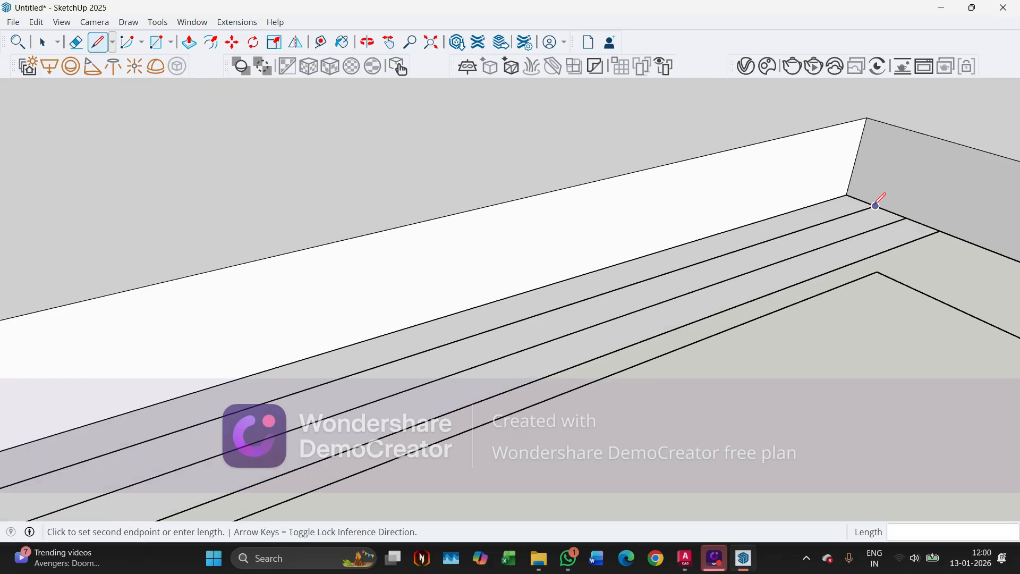
{"action": "scroll", "coordinate": [878, 196], "scroll_direction": "down", "scroll_amount": 2}
{"action": "left_click", "coordinate": [356, 373]}
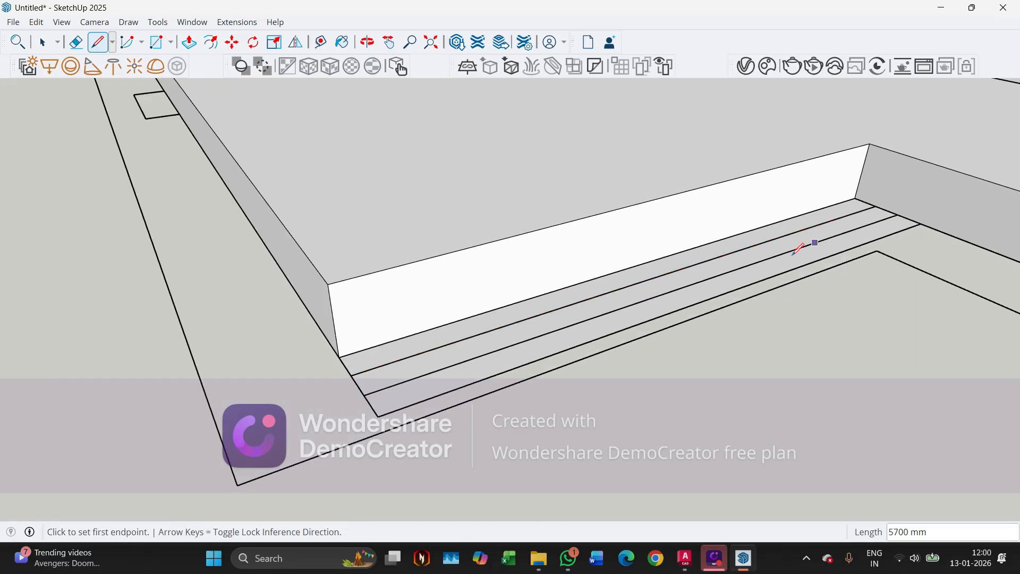
{"action": "left_click", "coordinate": [898, 214]}
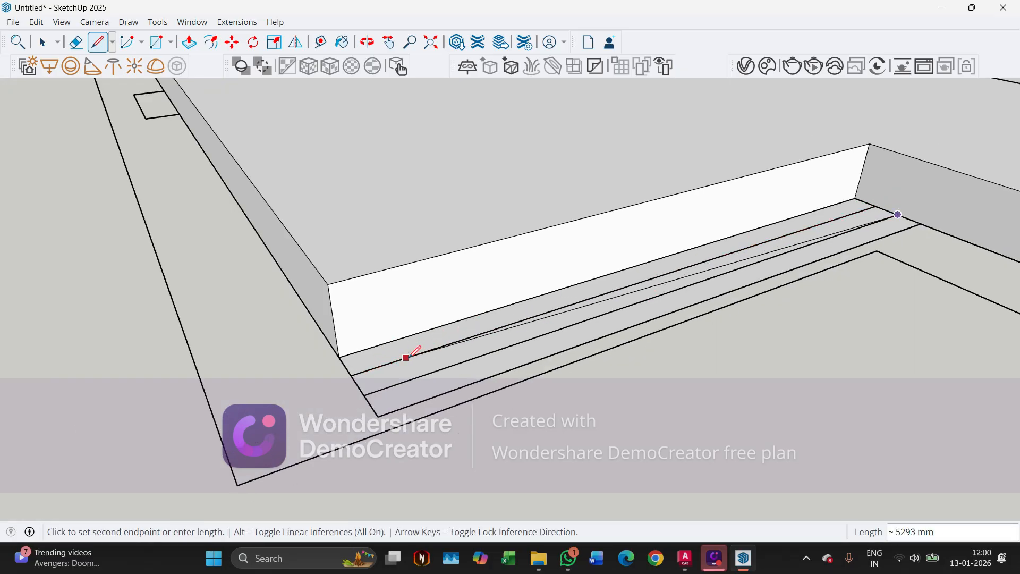
{"action": "left_click", "coordinate": [365, 395]}
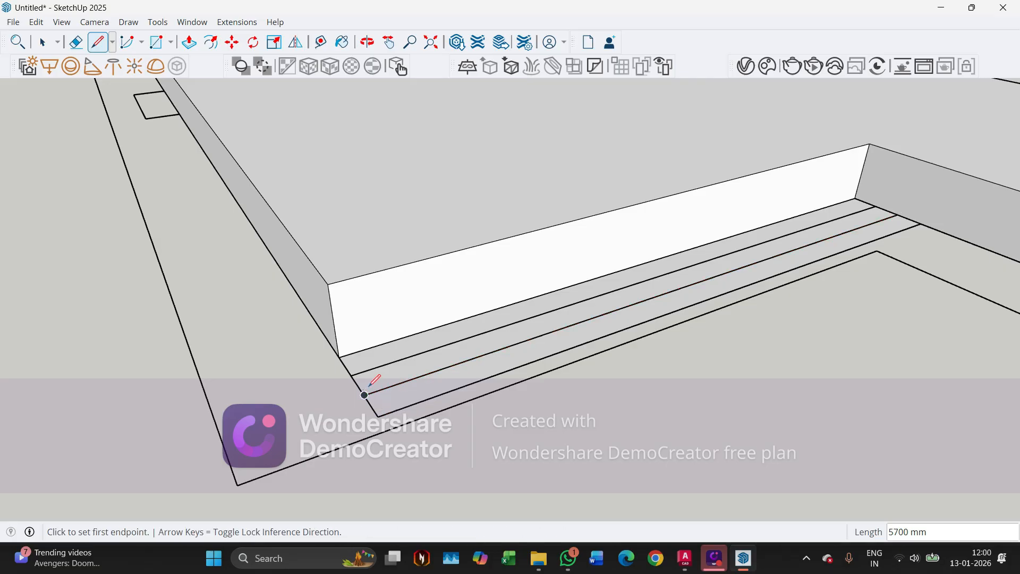
Extrude the outermost tread strip 150 mm upward to form the lowest step
{"action": "key", "text": "p"}
{"action": "left_click", "coordinate": [377, 367]}
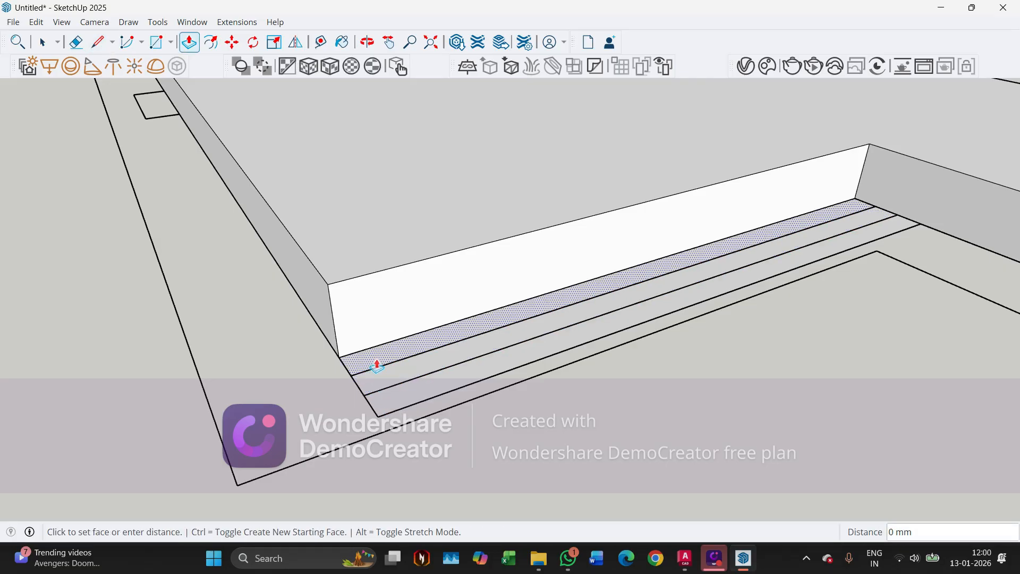
{"action": "left_click", "coordinate": [336, 338]}
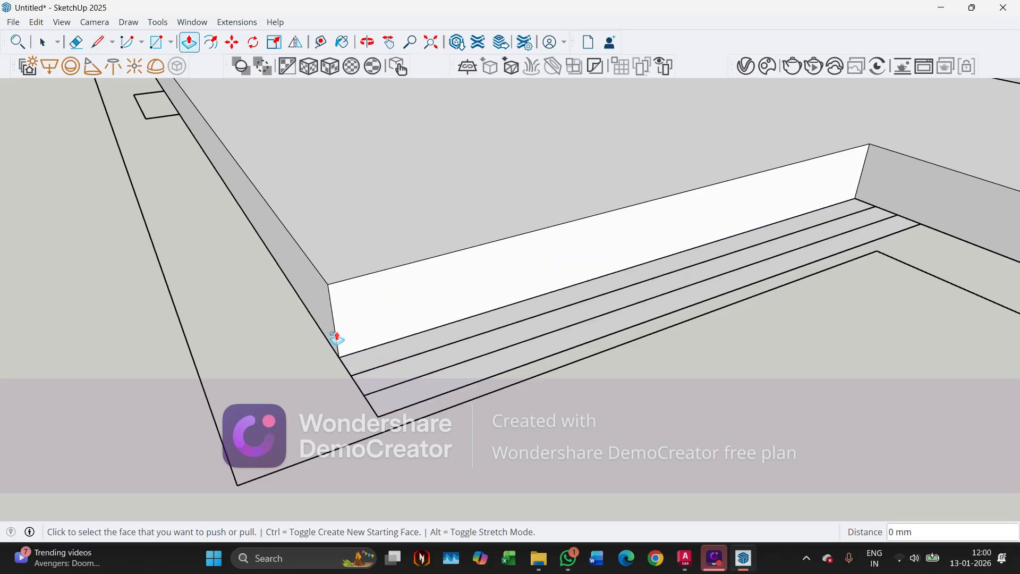
{"action": "middle_click_drag", "start_coordinate": [336, 338], "coordinate": [496, 357]}
{"action": "scroll", "coordinate": [444, 385], "scroll_direction": "up", "scroll_amount": 3}
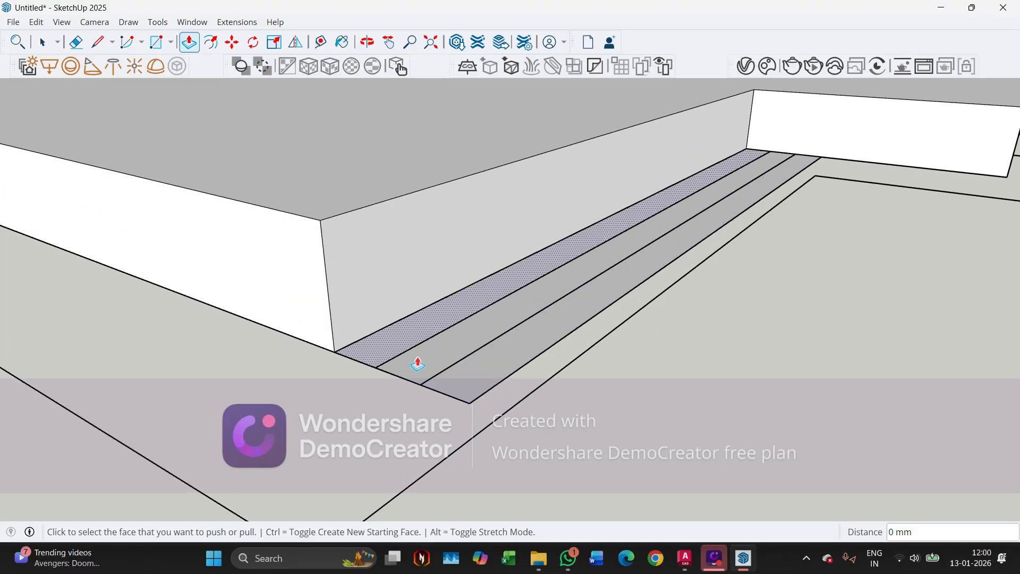
{"action": "left_click", "coordinate": [471, 369]}
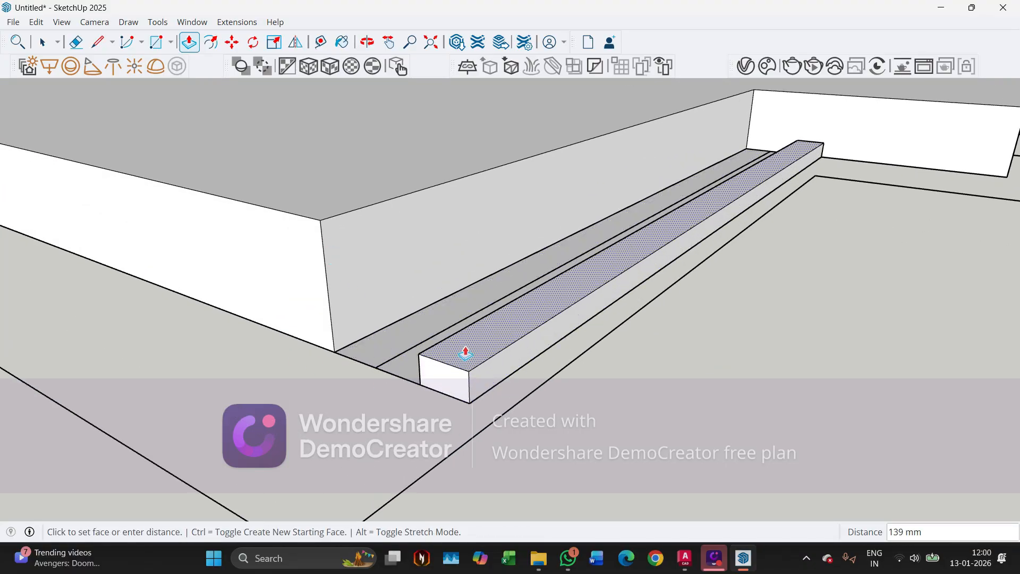
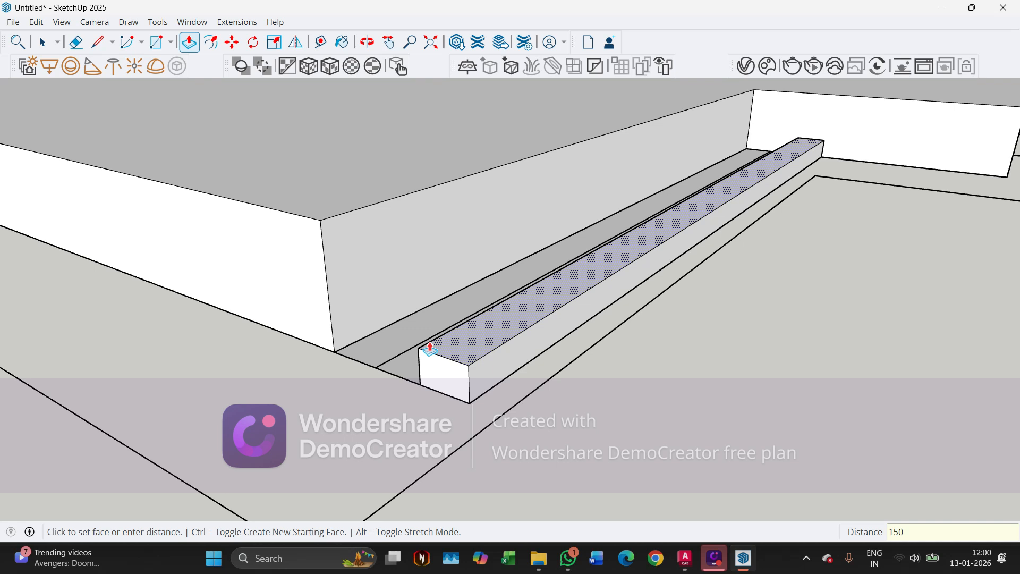
{"action": "key", "text": "Return"}
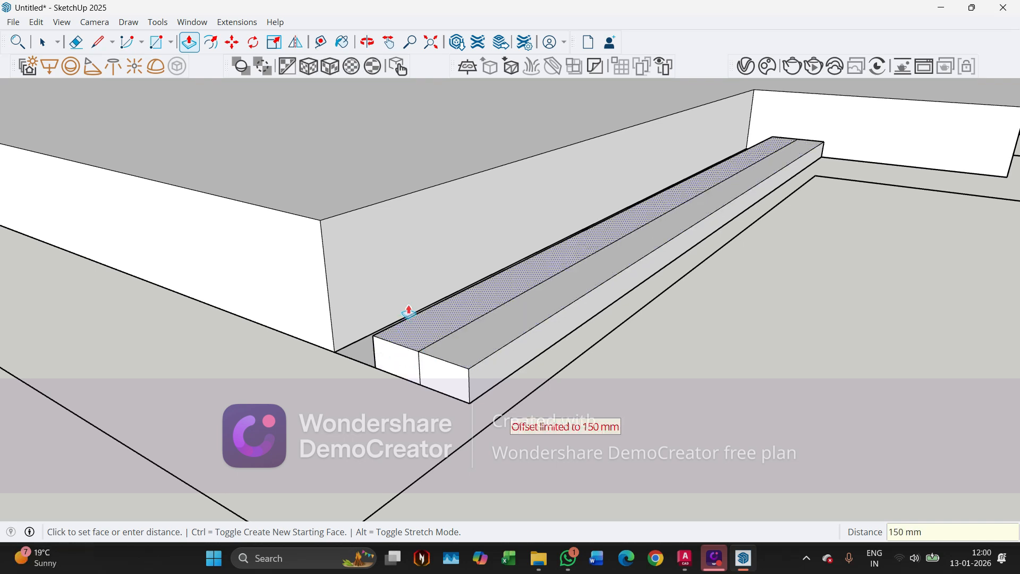
Raise the middle tread 150 mm above the lowest step
{"action": "left_click", "coordinate": [426, 315]}
{"action": "left_click", "coordinate": [441, 299]}
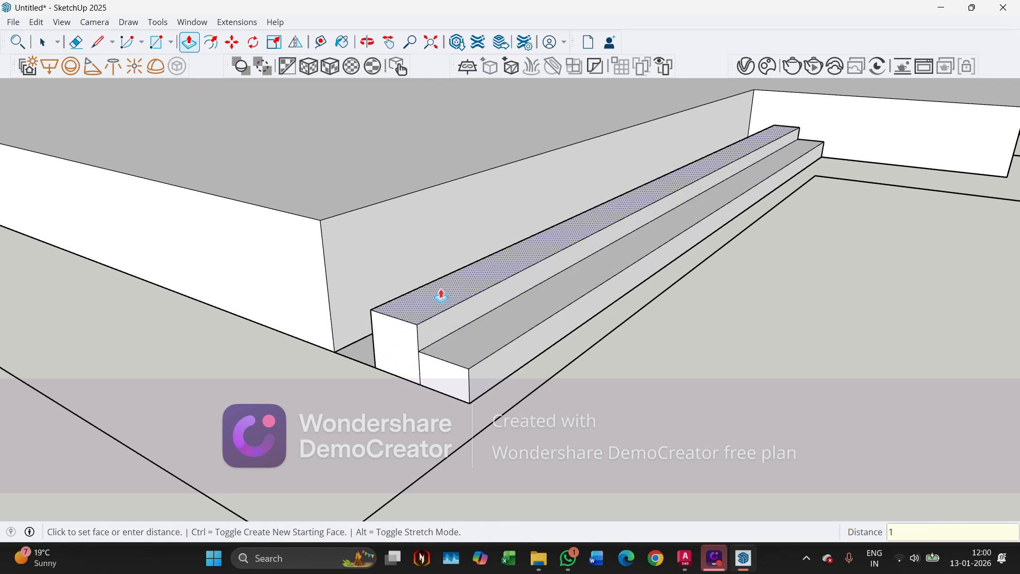
{"action": "key", "text": "Return"}
Extrude the tread strip beside the plinth 300 mm upward, and raise it another 150 mm to form the highest step
{"action": "middle_click_drag", "start_coordinate": [442, 292], "coordinate": [387, 365]}
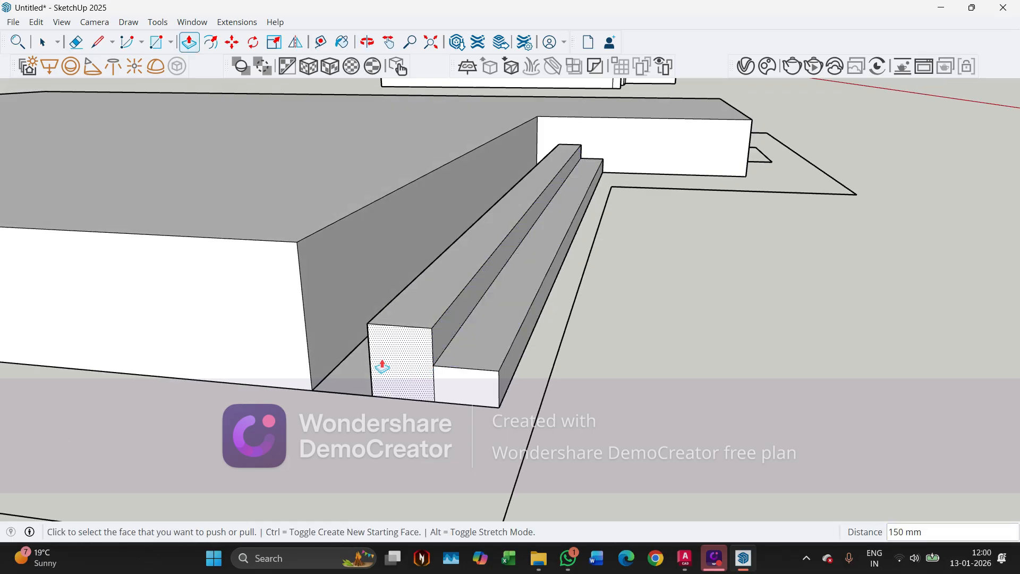
{"action": "left_click", "coordinate": [410, 319]}
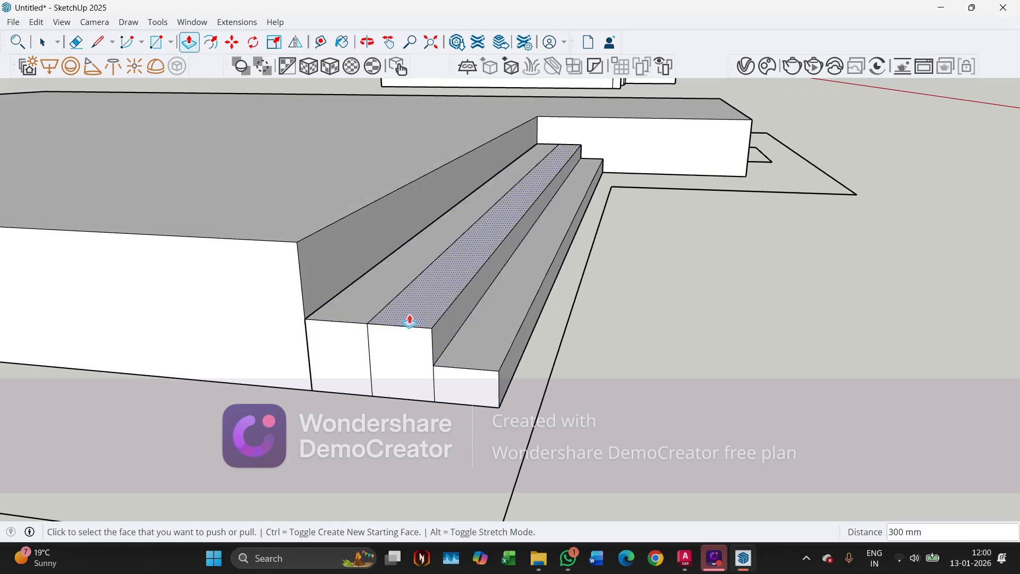
{"action": "left_click", "coordinate": [371, 303]}
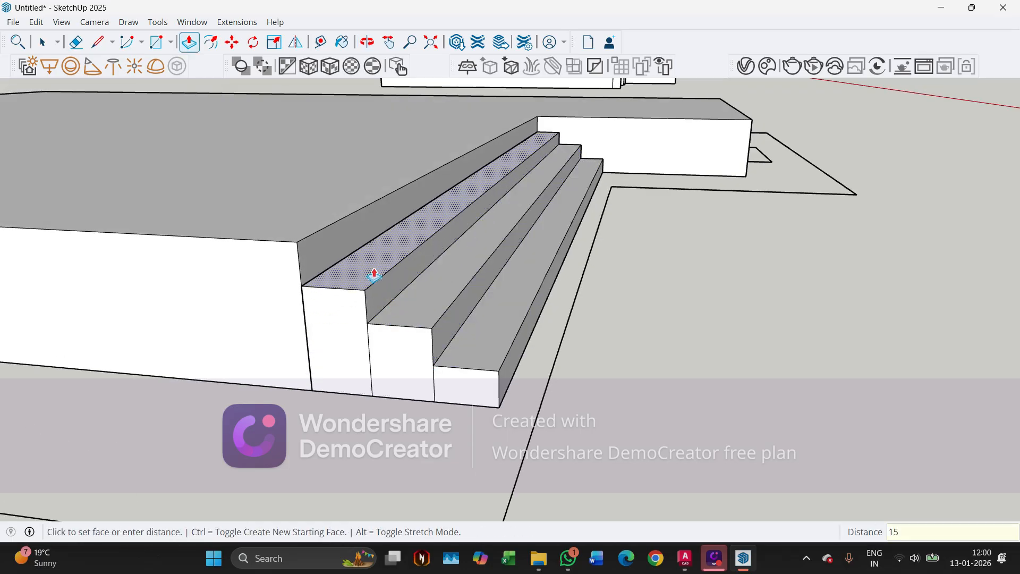
{"action": "key", "text": "Return"}
Erase the vertical dividing edges between the steps on the staircase's end face
{"action": "middle_click_drag", "start_coordinate": [374, 273], "coordinate": [394, 237]}
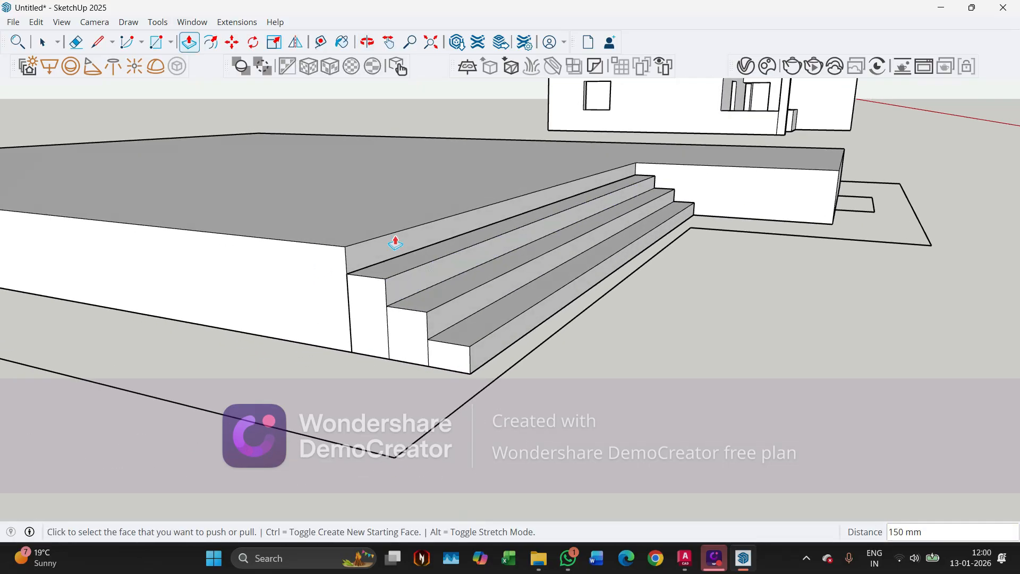
{"action": "key", "text": "e"}
{"action": "middle_click_drag", "start_coordinate": [355, 294], "coordinate": [394, 334]}
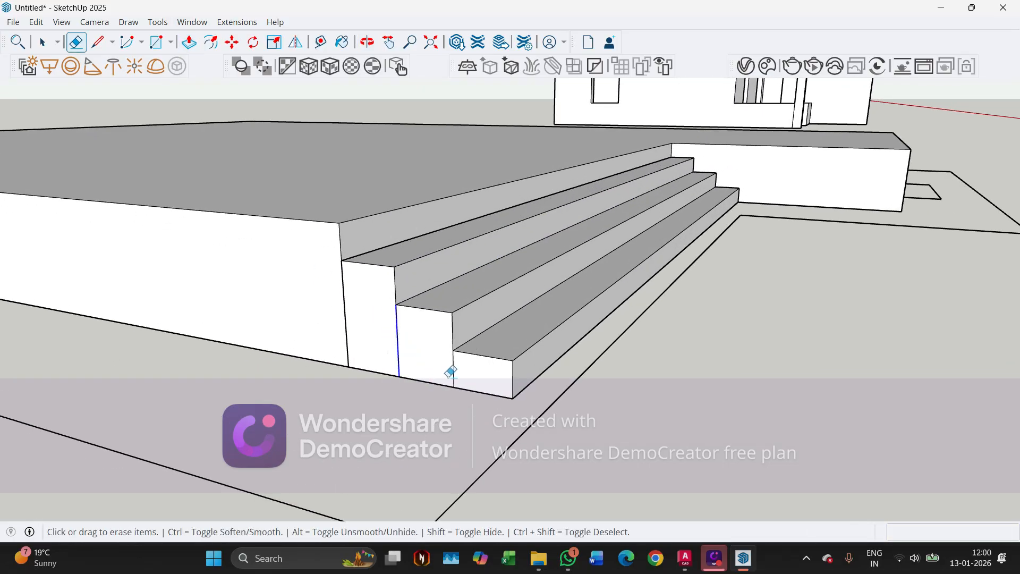
{"action": "middle_click_drag", "start_coordinate": [466, 372], "coordinate": [567, 326]}
{"action": "scroll", "coordinate": [615, 282], "scroll_direction": "up", "scroll_amount": 5}
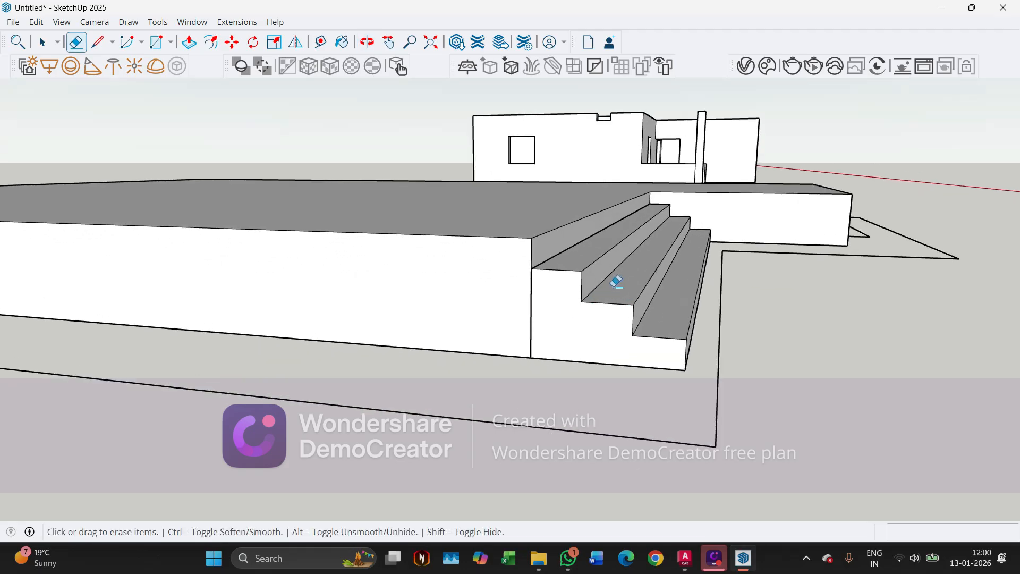
{"action": "scroll", "coordinate": [692, 217], "scroll_direction": "down", "scroll_amount": 6}
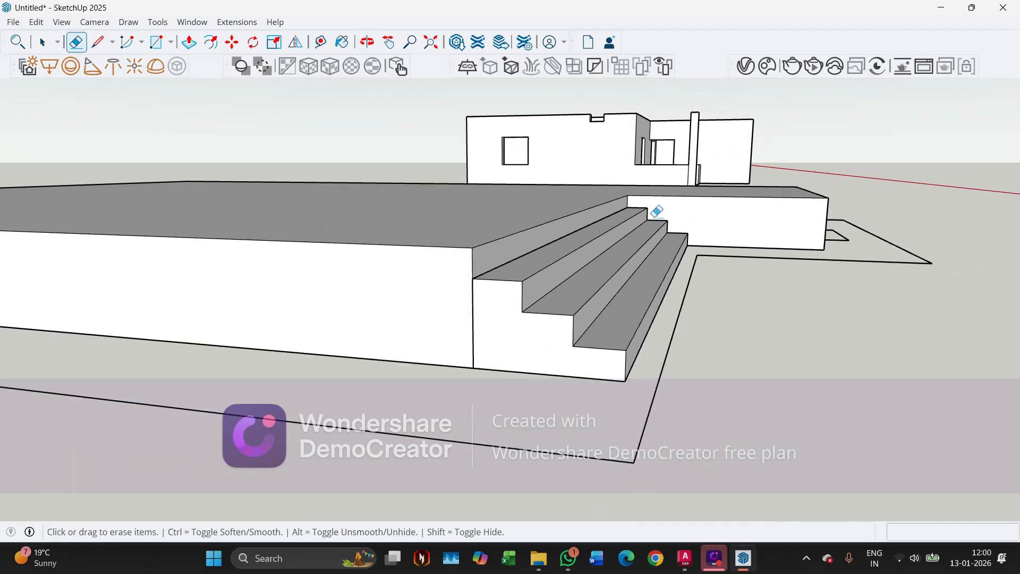
Copy the front edge of the highest tread 25 mm down its riser
{"action": "middle_click_drag", "start_coordinate": [698, 209], "coordinate": [670, 316]}
{"action": "key", "text": "space"}
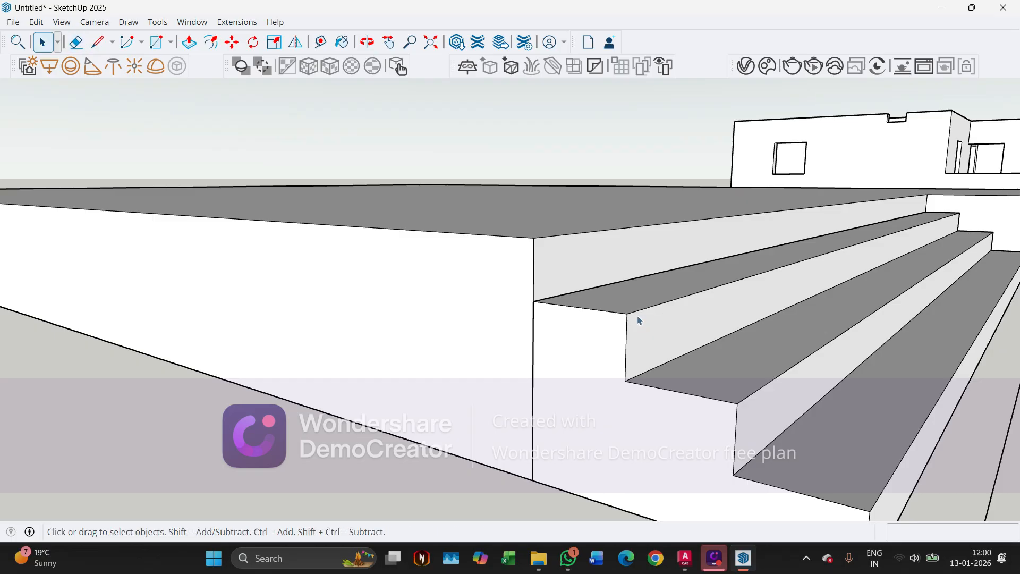
{"action": "left_click", "coordinate": [638, 314]}
{"action": "key", "text": "m"}
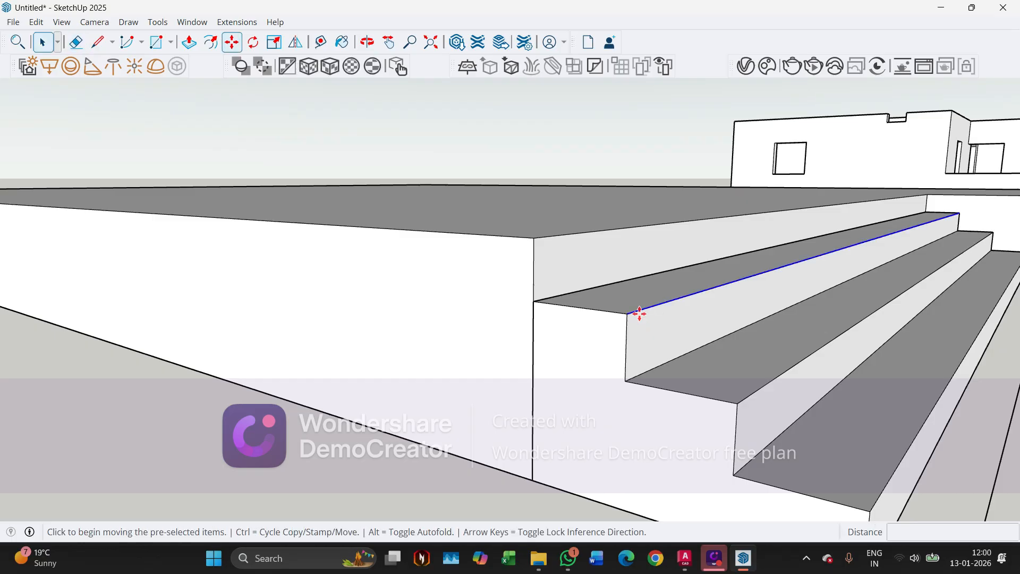
{"action": "scroll", "coordinate": [623, 317], "scroll_direction": "up", "scroll_amount": 2}
{"action": "left_click", "coordinate": [623, 312]}
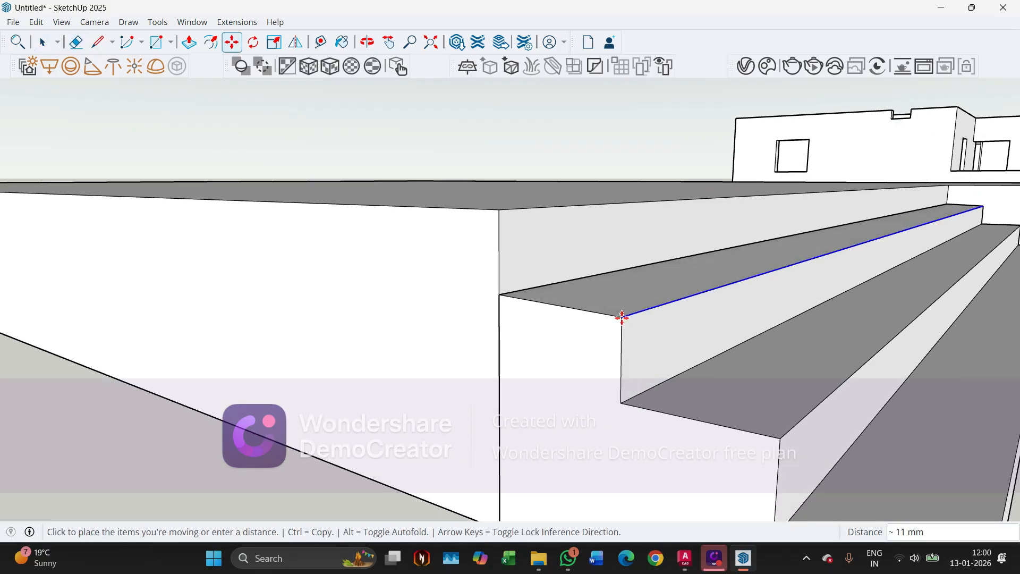
{"action": "key", "text": "ctrl"}
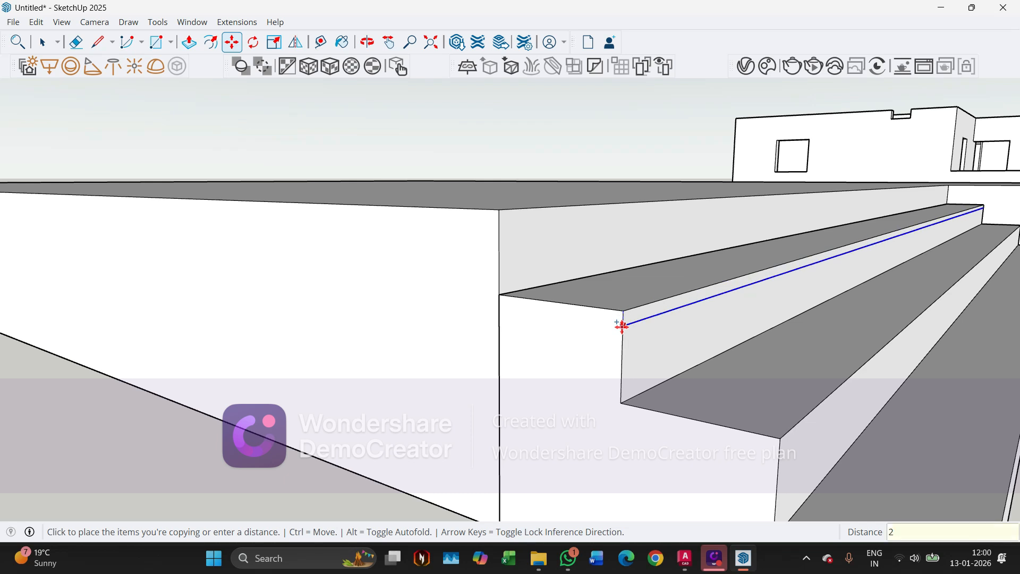
{"action": "type", "text": "5"}
{"action": "key", "text": "Return"}
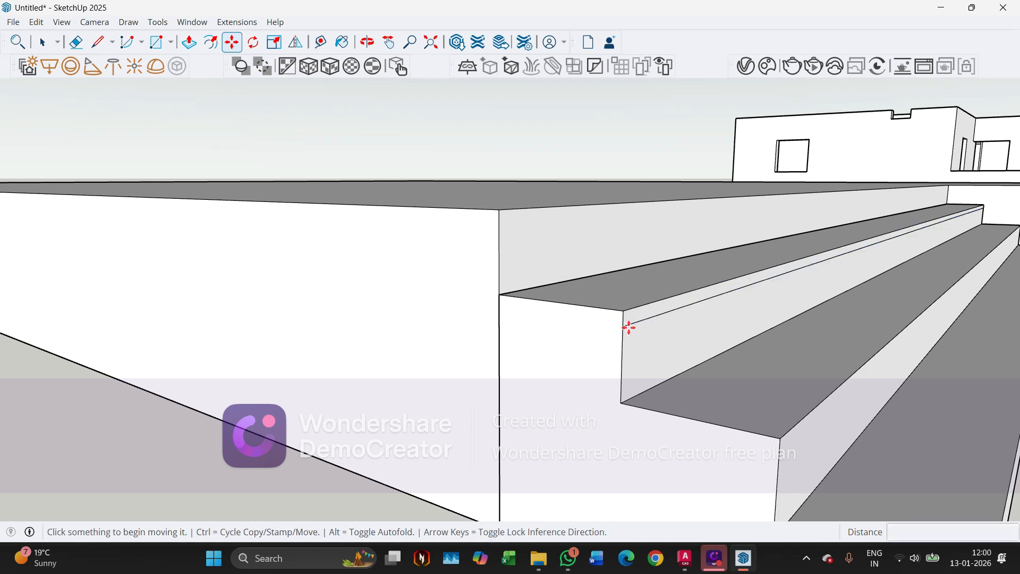
Pull the narrow strip below the highest tread outward to form a projecting nosing
{"action": "key", "text": "p"}
{"action": "left_click", "coordinate": [643, 316]}
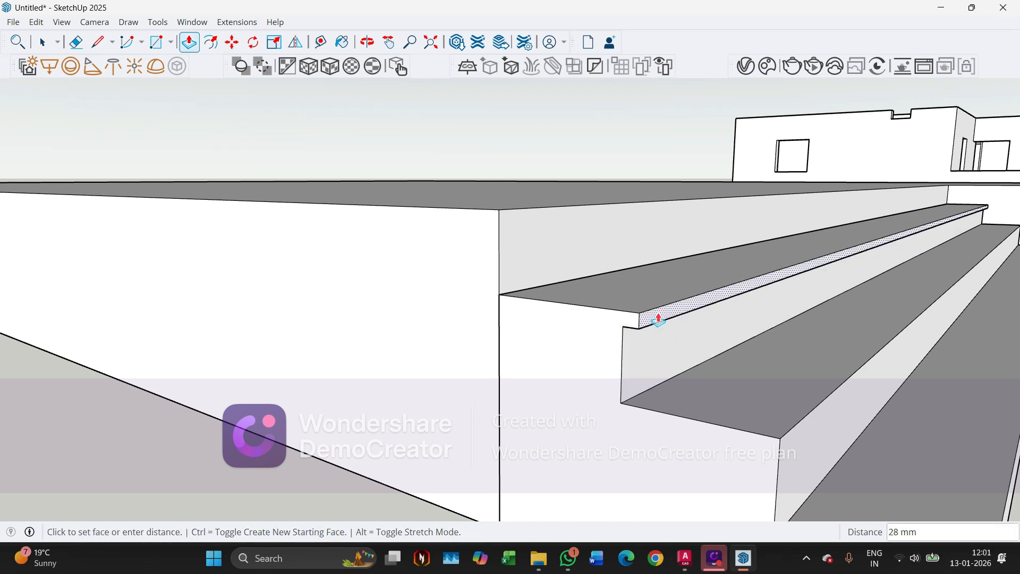
{"action": "key", "text": "Return"}
Copy the front edges of the middle and lowest treads 25 mm down their risers
{"action": "middle_click_drag", "start_coordinate": [645, 321], "coordinate": [613, 304]}
{"action": "key", "text": "space"}
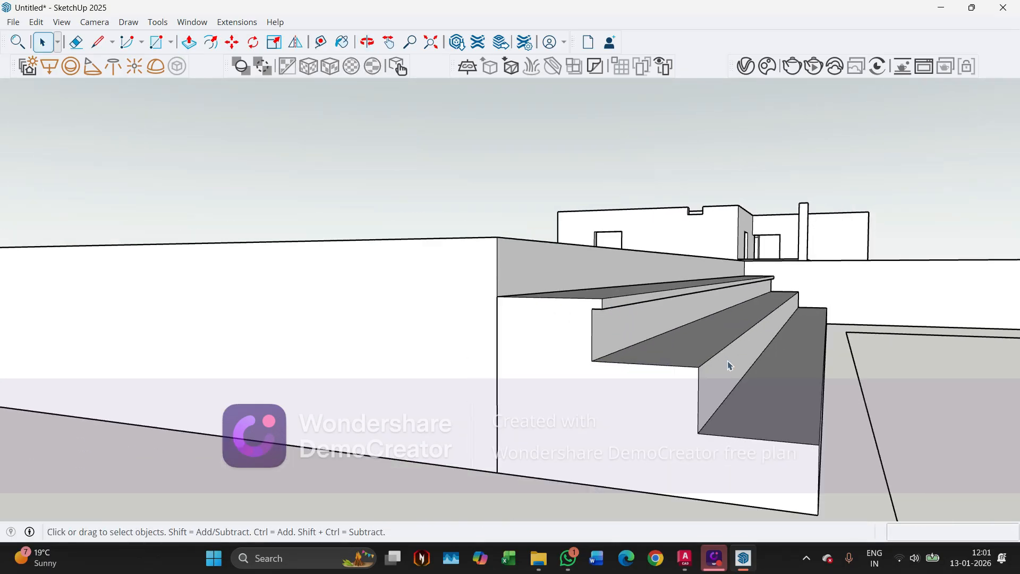
{"action": "scroll", "coordinate": [696, 361], "scroll_direction": "up", "scroll_amount": 3}
{"action": "middle_click_drag", "start_coordinate": [684, 360], "coordinate": [664, 396]}
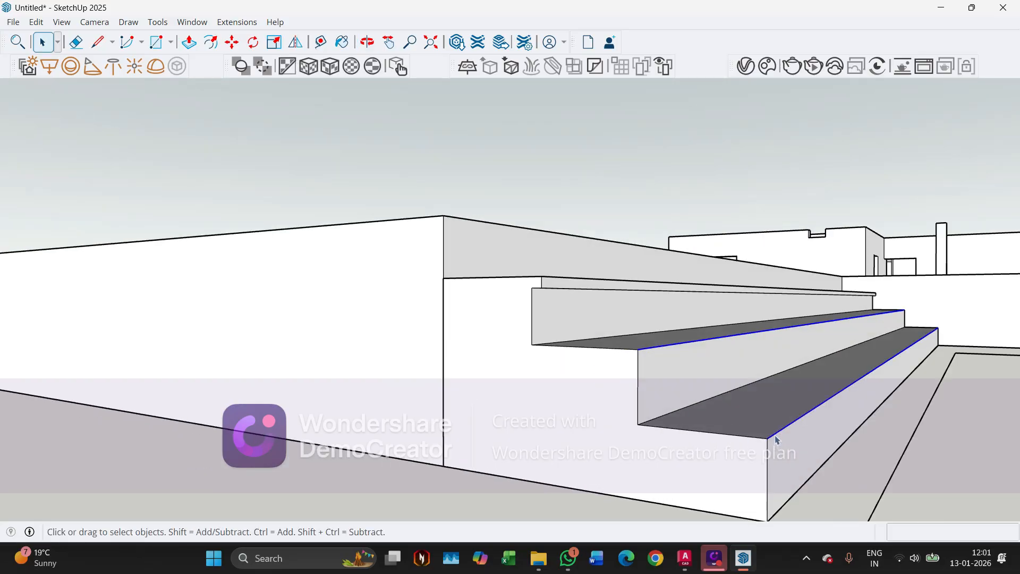
{"action": "key", "text": "m"}
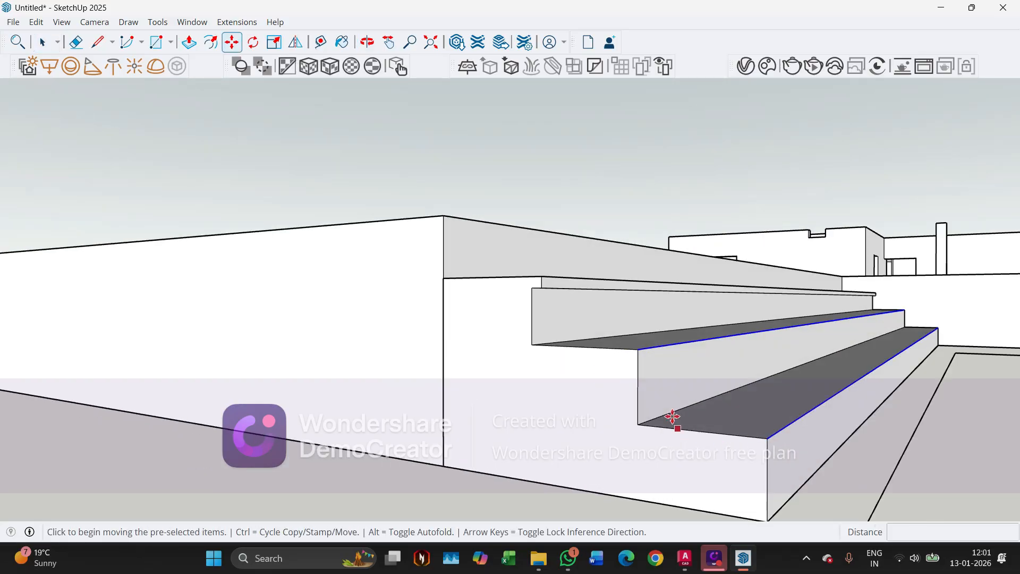
{"action": "left_click", "coordinate": [638, 349]}
{"action": "left_click", "coordinate": [640, 349]}
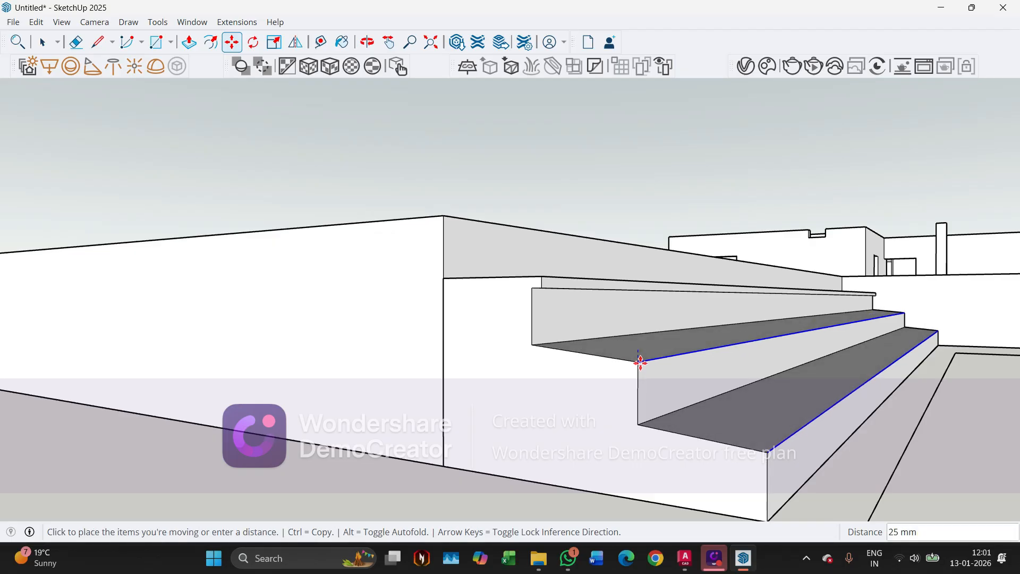
{"action": "key", "text": "ctrl"}
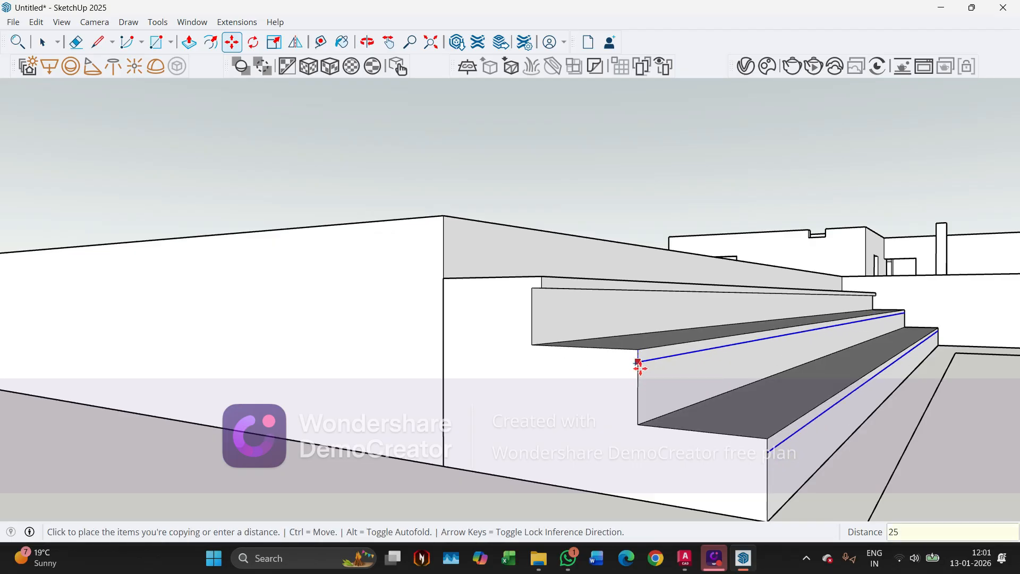
{"action": "key", "text": "Return"}
Pull the nosing strips of the middle and lowest steps outward, the middle one by 25 mm
{"action": "key", "text": "p"}
{"action": "scroll", "coordinate": [643, 367], "scroll_direction": "up", "scroll_amount": 2}
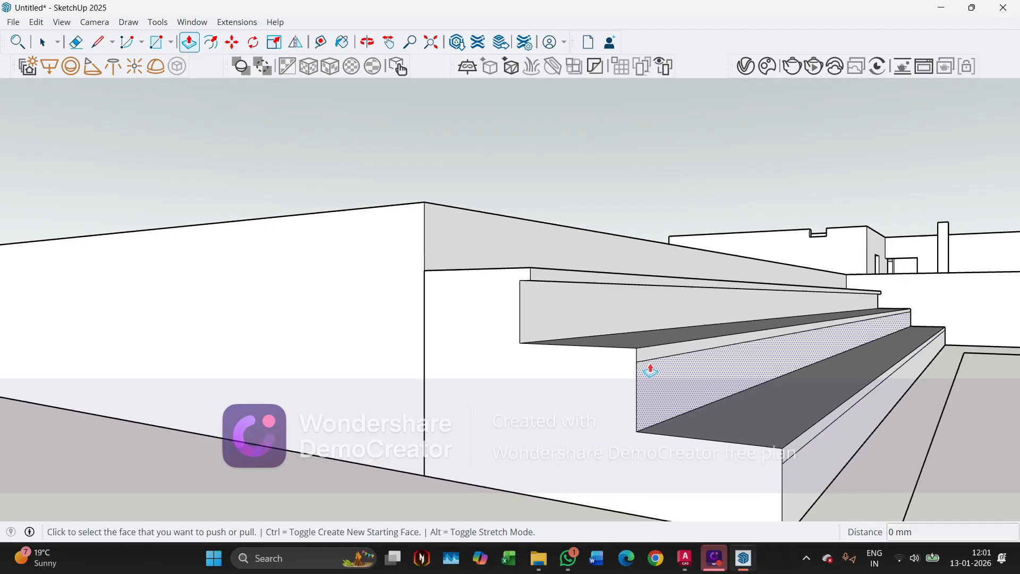
{"action": "left_click", "coordinate": [649, 355]}
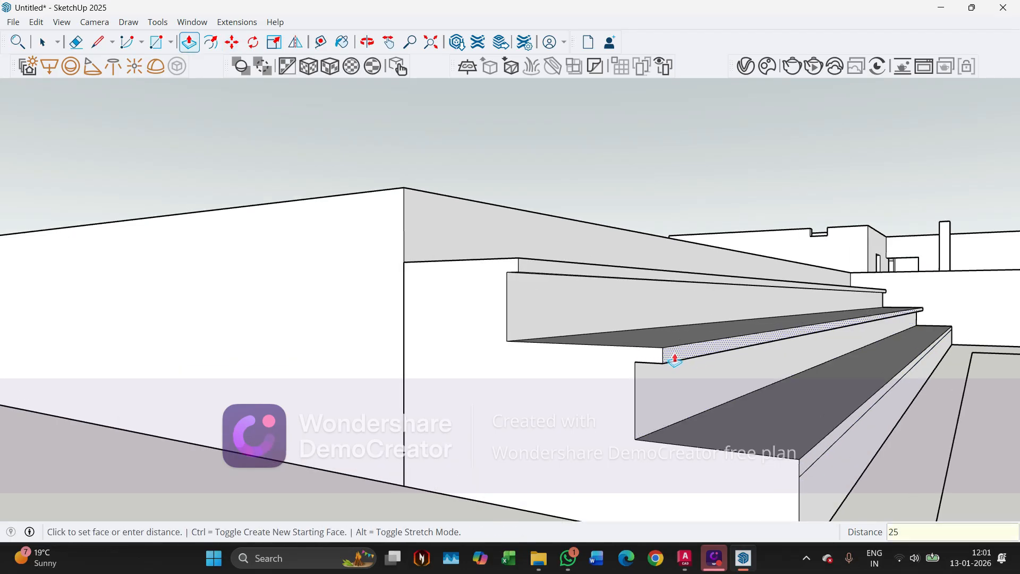
{"action": "key", "text": "Return"}
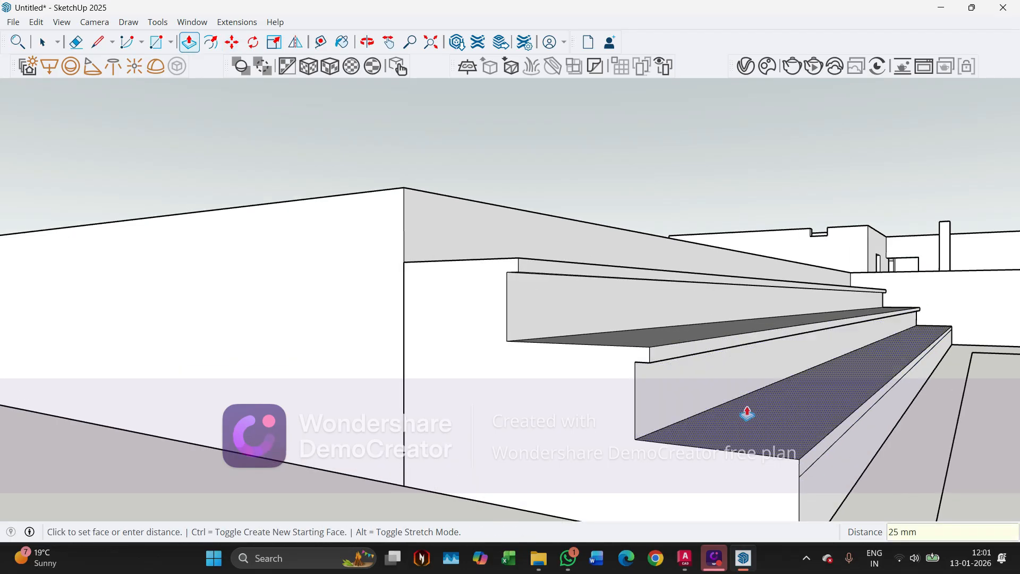
{"action": "left_click", "coordinate": [806, 468]}
{"action": "left_click", "coordinate": [809, 467]}
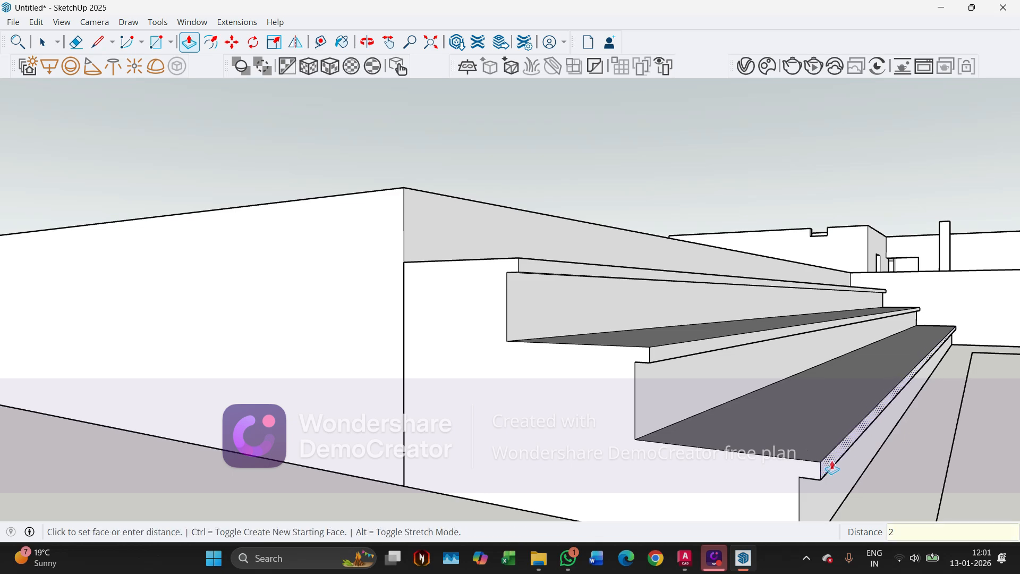
{"action": "key", "text": "Return"}
{"action": "middle_click_drag", "start_coordinate": [744, 430], "coordinate": [477, 259]}
{"action": "key", "text": "space"}
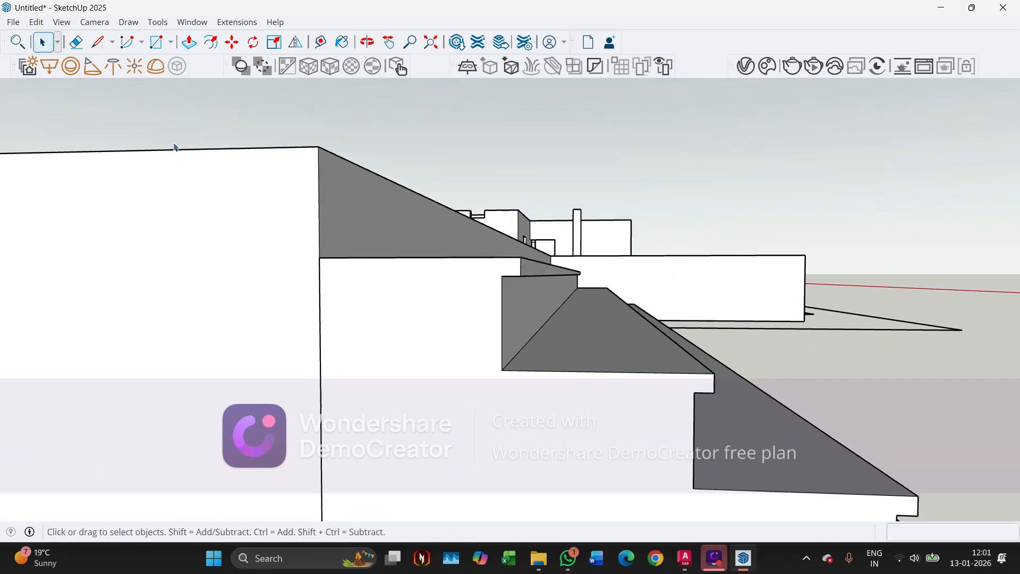
{"action": "left_click", "coordinate": [128, 47]}
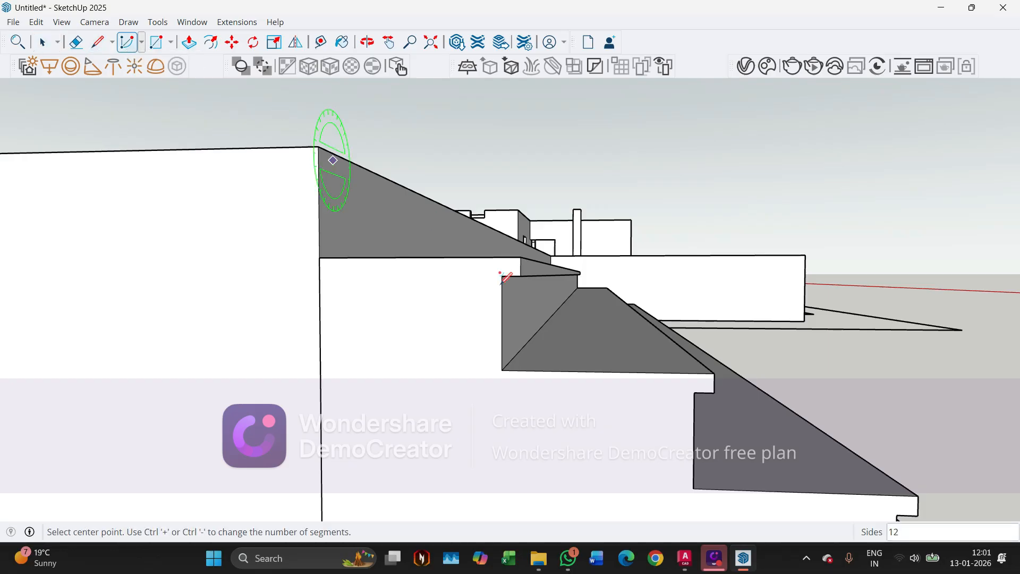
{"action": "middle_click_drag", "start_coordinate": [604, 333], "coordinate": [455, 335]}
{"action": "key", "text": "space"}
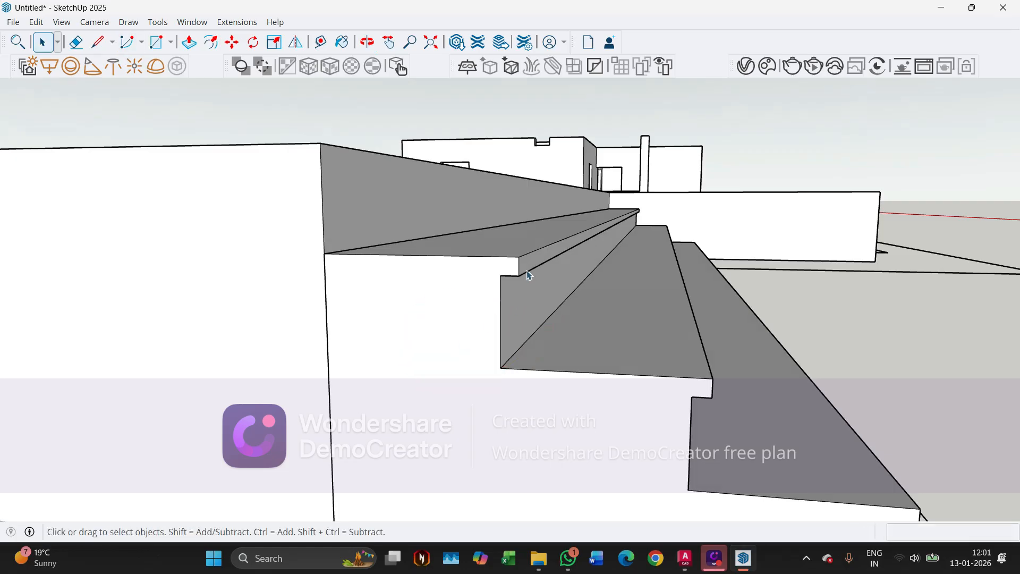
Push the front face of the highest step's nosing back by about 13 mm
{"action": "middle_click_drag", "start_coordinate": [538, 276], "coordinate": [536, 270]}
{"action": "key", "text": "p"}
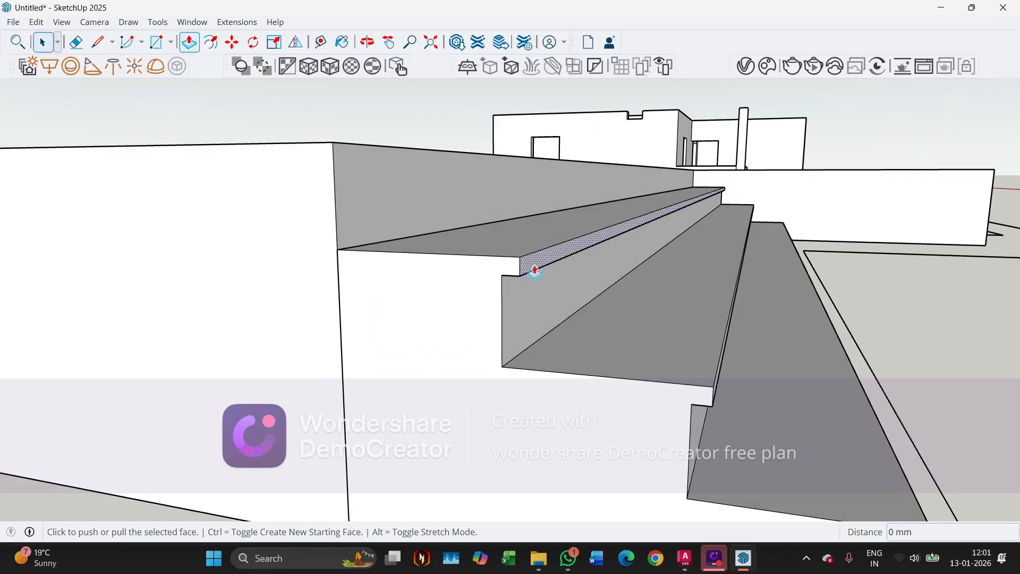
{"action": "left_click", "coordinate": [535, 270]}
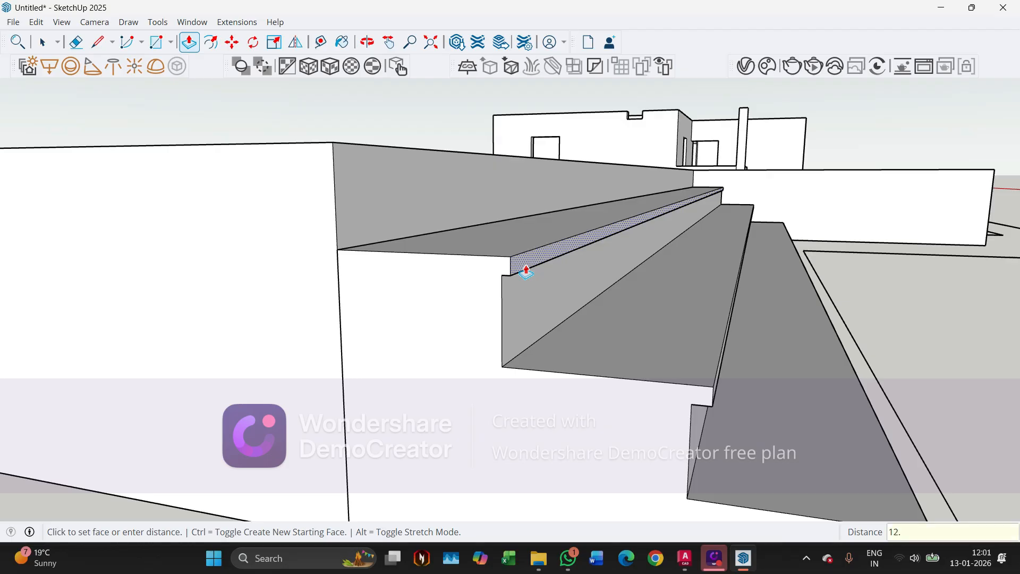
{"action": "left_click", "coordinate": [593, 286]}
Push the nosing faces of the middle and lowest steps back by the same distance as the highest one
{"action": "middle_click_drag", "start_coordinate": [701, 392], "coordinate": [677, 382]}
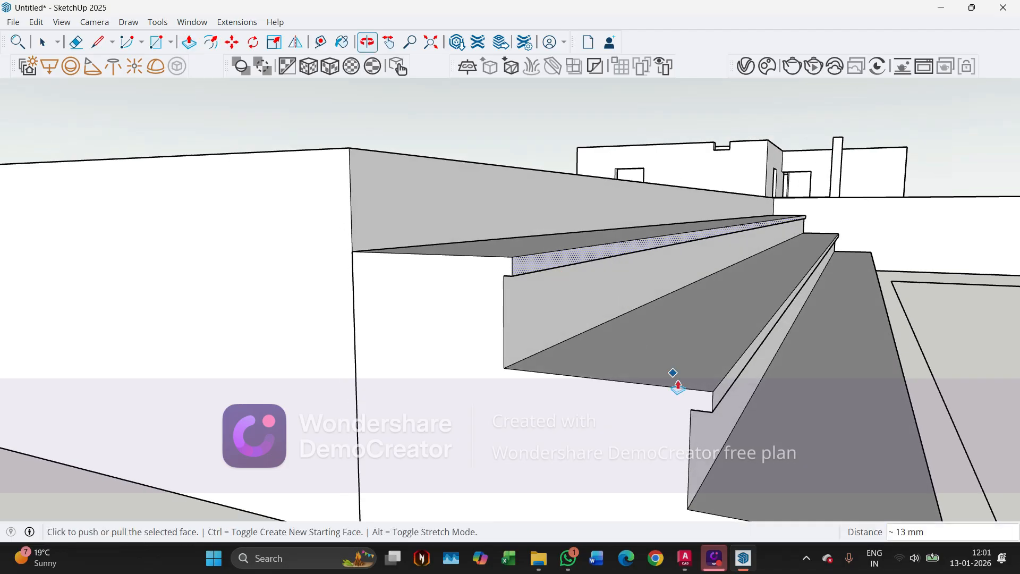
{"action": "scroll", "coordinate": [708, 415], "scroll_direction": "up", "scroll_amount": 3}
{"action": "key", "text": "space"}
{"action": "left_click", "coordinate": [727, 389]}
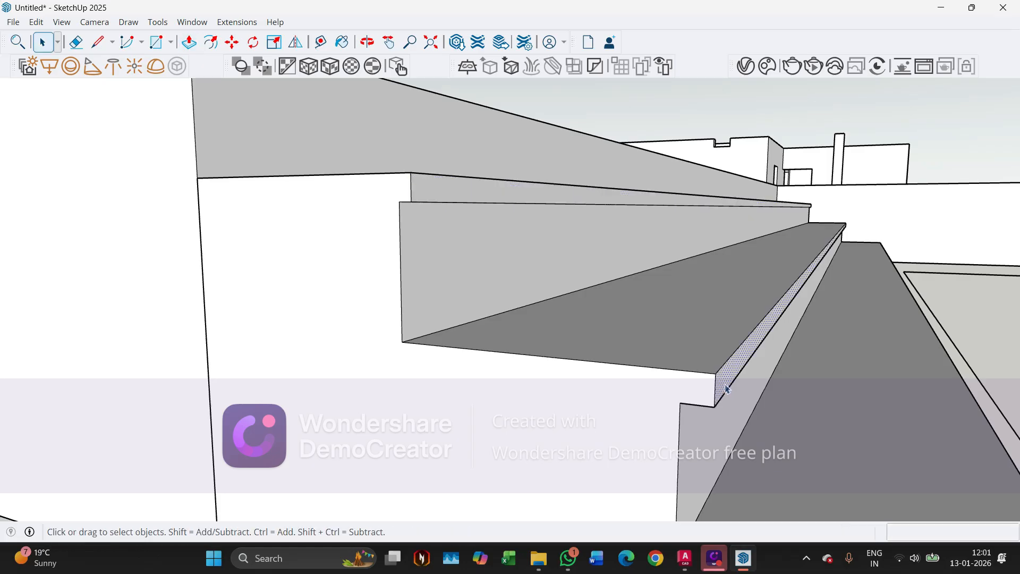
{"action": "key", "text": "p"}
{"action": "middle_click_drag", "start_coordinate": [724, 388], "coordinate": [941, 489]}
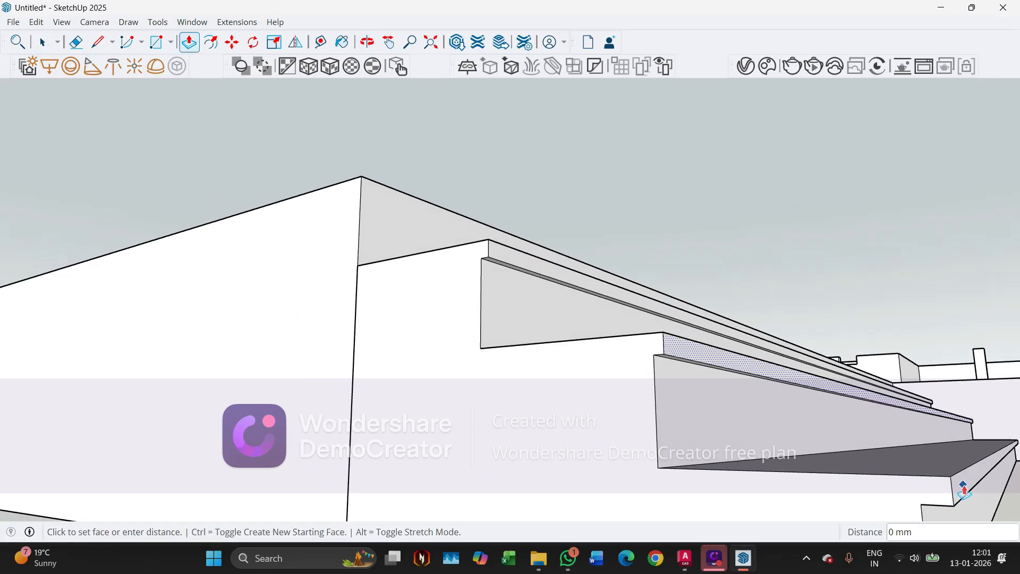
{"action": "double_click", "coordinate": [964, 485]}
{"action": "left_click", "coordinate": [966, 486]}
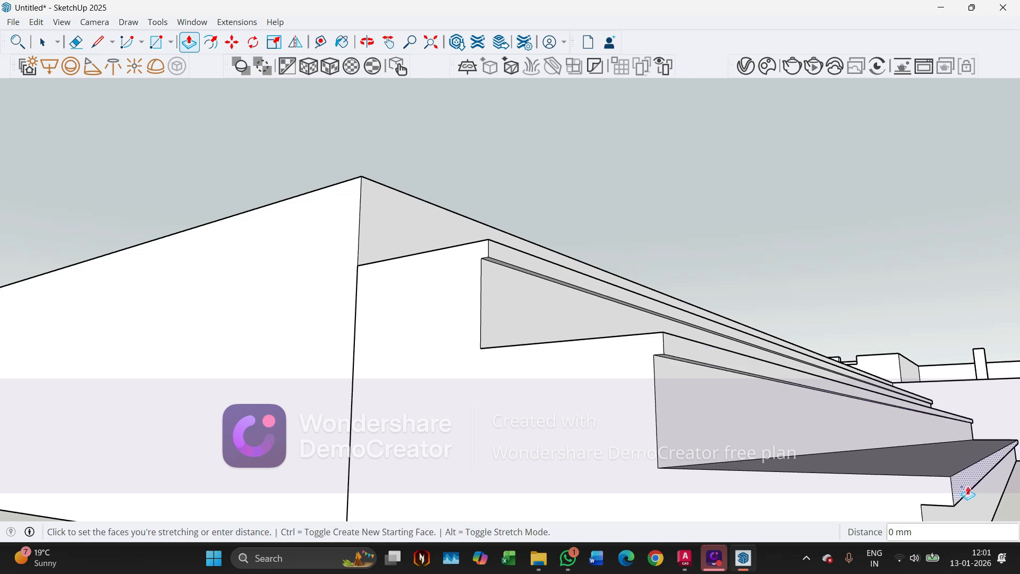
{"action": "key", "text": "space"}
{"action": "key", "text": "p"}
{"action": "left_click", "coordinate": [963, 492]}
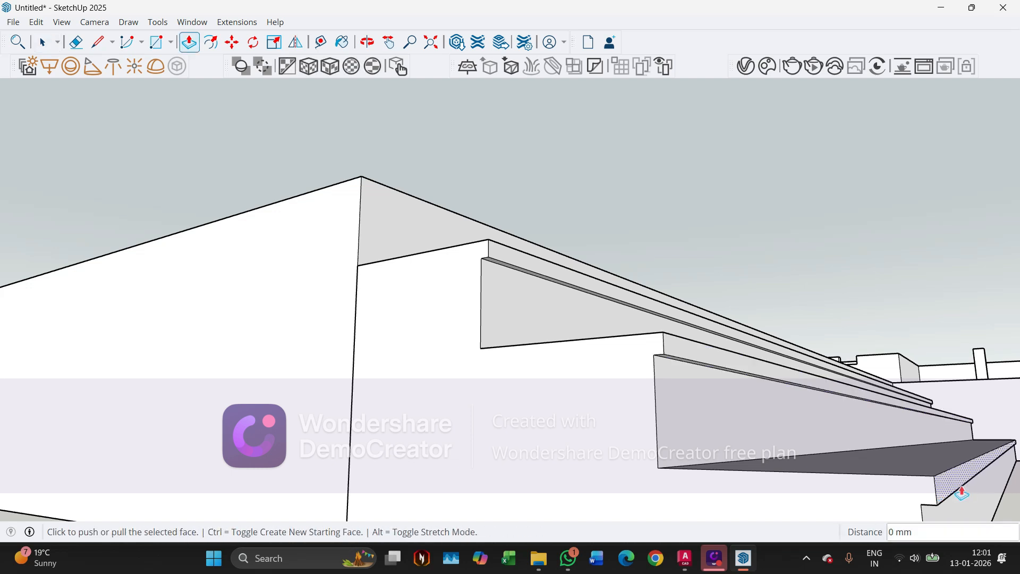
Examine the three projecting nosings along the staircase and on its end profile
{"action": "scroll", "coordinate": [897, 392], "scroll_direction": "down", "scroll_amount": 4}
{"action": "middle_click_drag", "start_coordinate": [878, 414], "coordinate": [916, 452]}
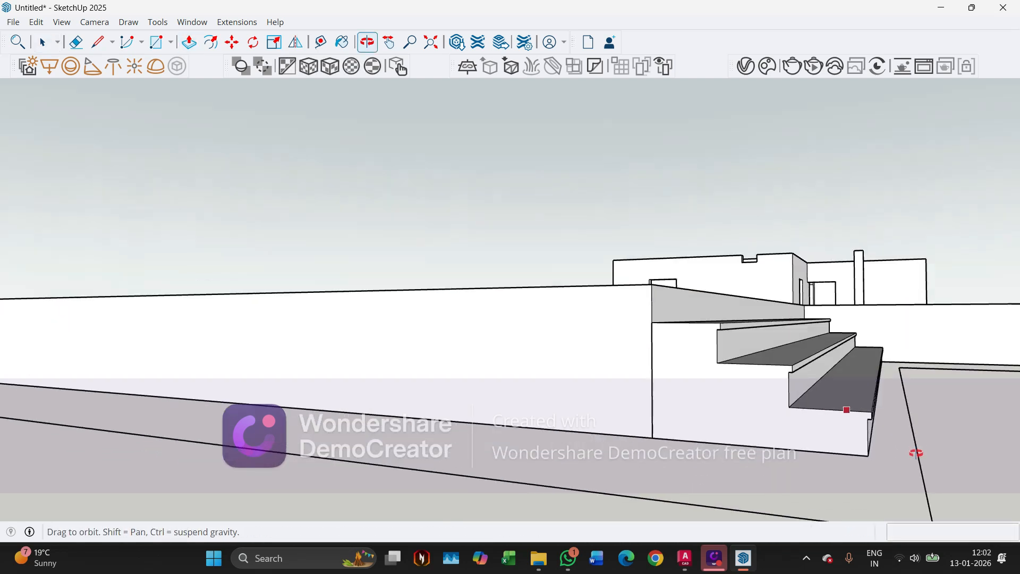
{"action": "middle_click_drag", "start_coordinate": [741, 364], "coordinate": [813, 394]}
{"action": "key", "text": "space"}
{"action": "scroll", "coordinate": [676, 322], "scroll_direction": "up", "scroll_amount": 4}
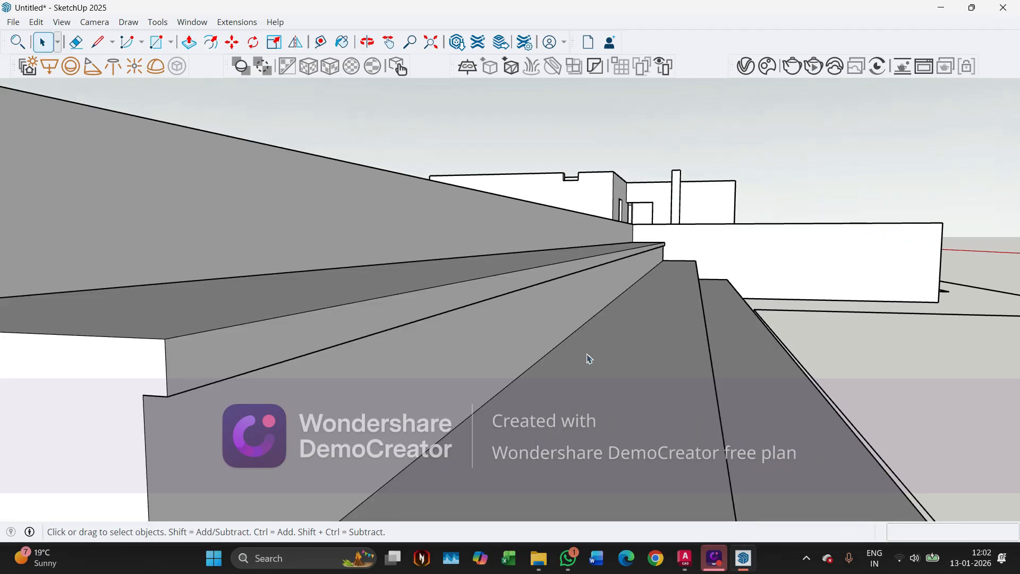
{"action": "middle_click_drag", "start_coordinate": [588, 358], "coordinate": [666, 321]}
{"action": "scroll", "coordinate": [685, 334], "scroll_direction": "down", "scroll_amount": 4}
{"action": "middle_click_drag", "start_coordinate": [412, 380], "coordinate": [405, 385]}
{"action": "scroll", "coordinate": [659, 314], "scroll_direction": "up", "scroll_amount": 4}
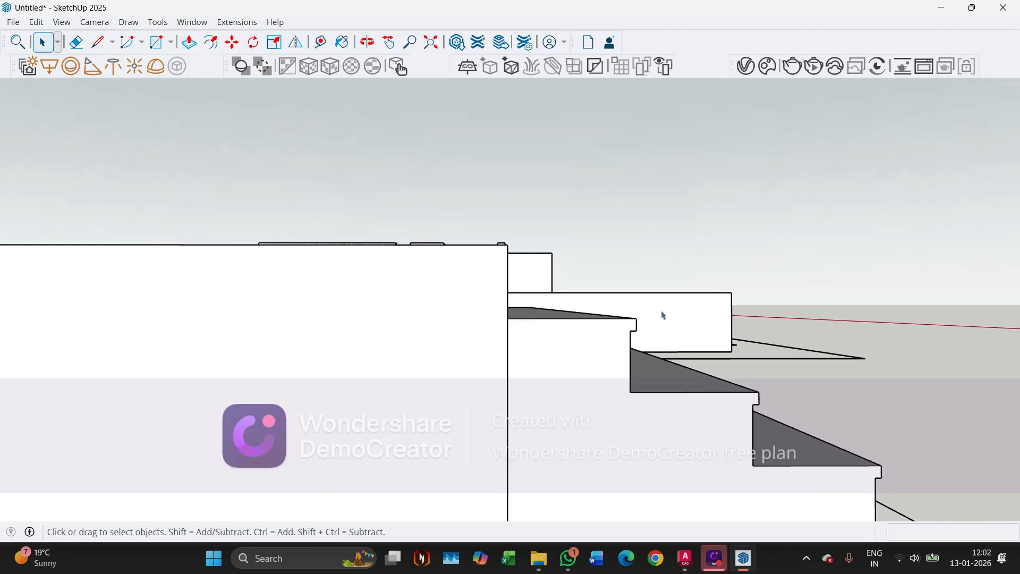
{"action": "scroll", "coordinate": [623, 341], "scroll_direction": "down", "scroll_amount": 4}
{"action": "middle_click_drag", "start_coordinate": [546, 357], "coordinate": [504, 372]}
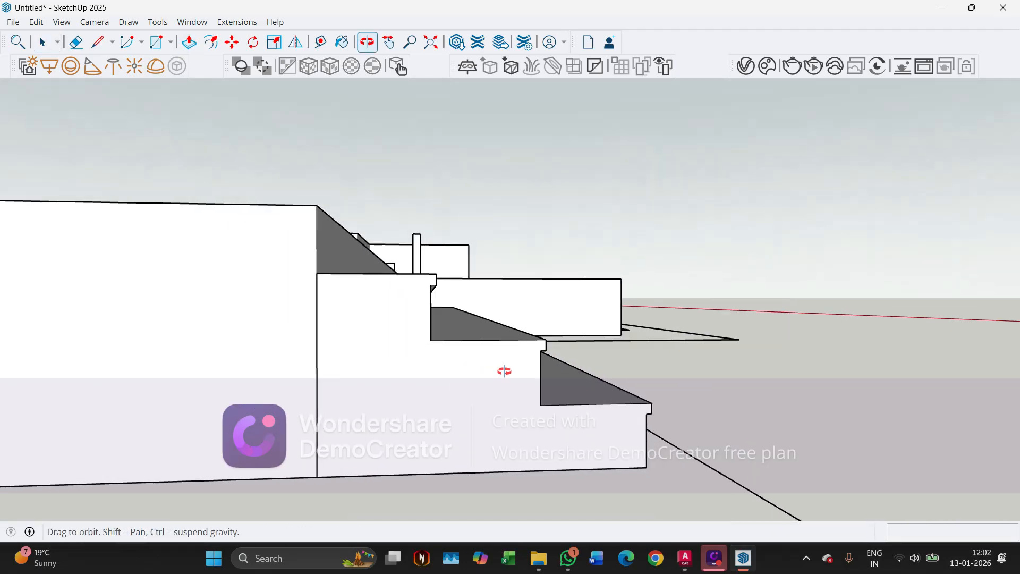
{"action": "scroll", "coordinate": [444, 283], "scroll_direction": "up", "scroll_amount": 3}
{"action": "middle_click_drag", "start_coordinate": [445, 283], "coordinate": [438, 260]}
{"action": "left_click", "coordinate": [414, 272]}
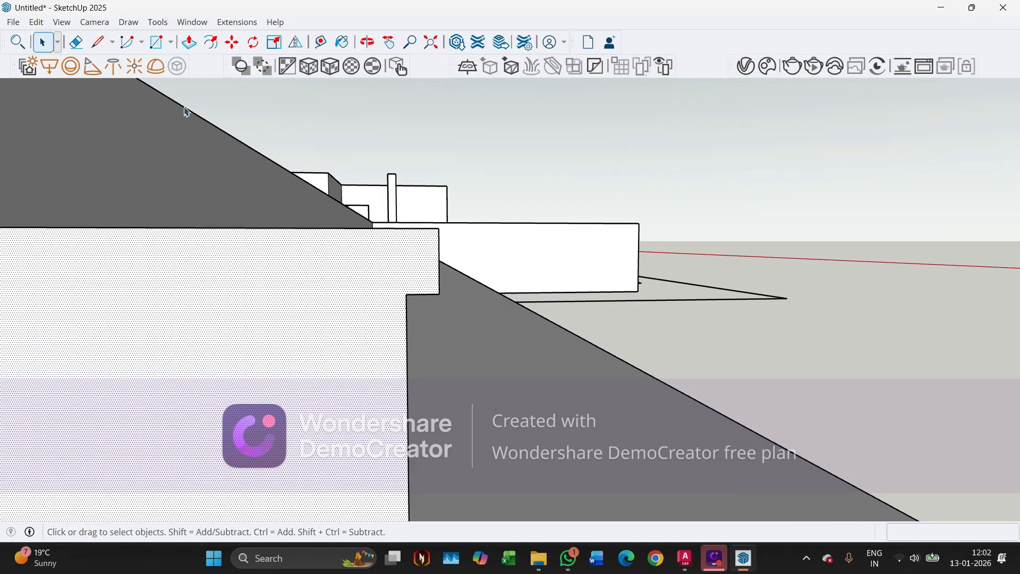
{"action": "left_click", "coordinate": [127, 42]}
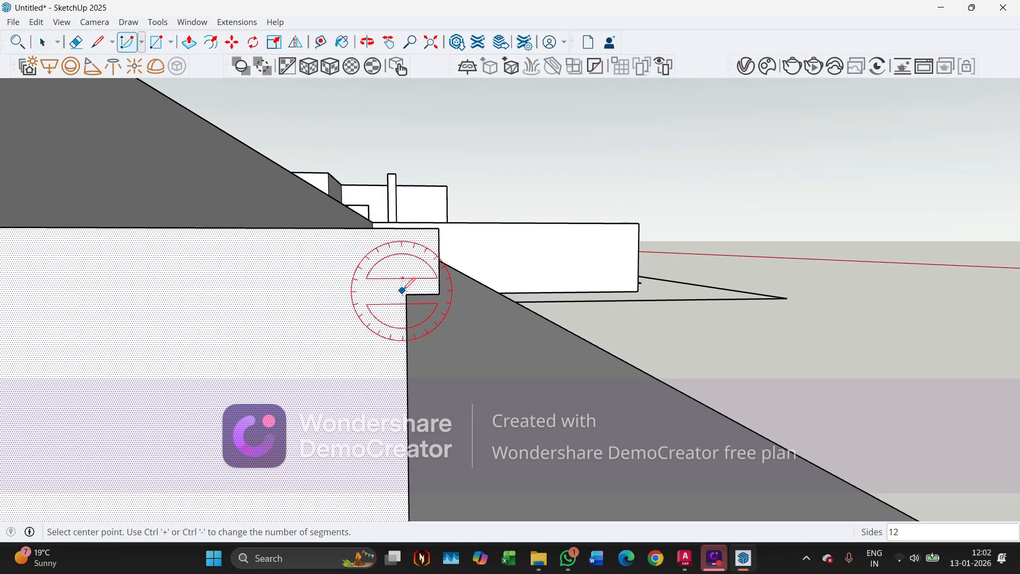
{"action": "left_click", "coordinate": [407, 294]}
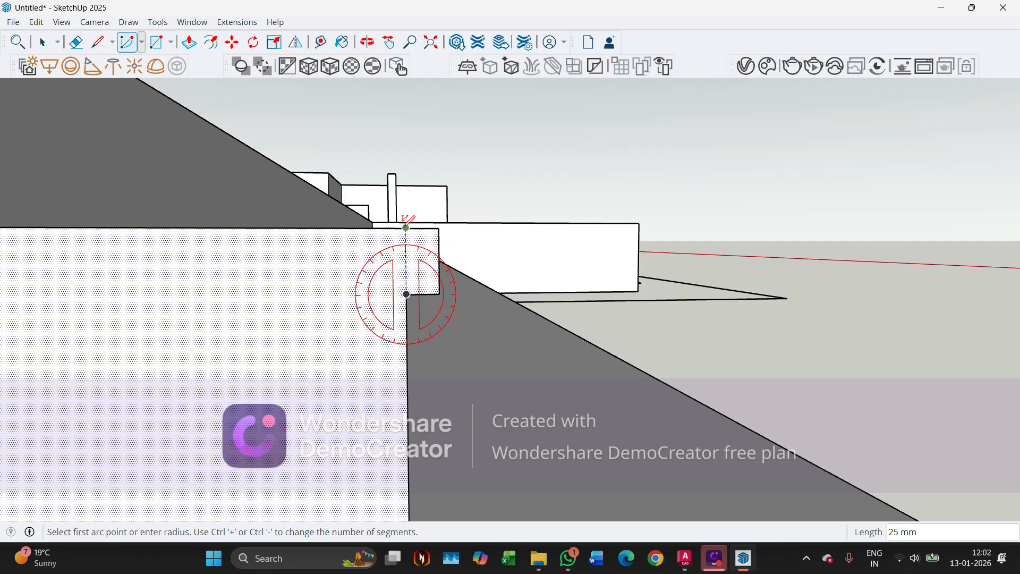
{"action": "left_click", "coordinate": [406, 228]}
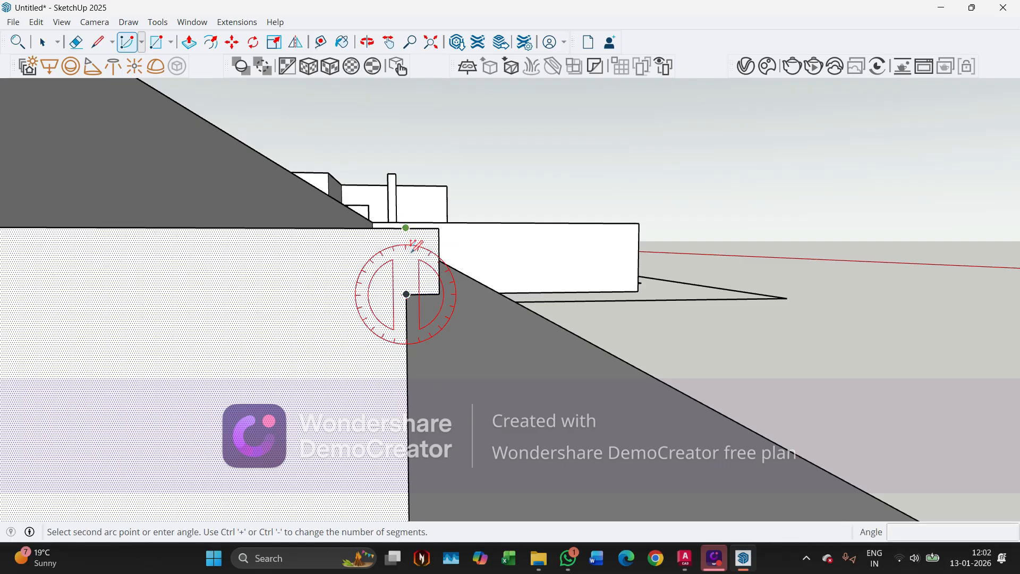
{"action": "key", "text": "Escape"}
Draw a two-point arc with a bulge of about 12 mm across the highest step's nosing on the end face
{"action": "left_click", "coordinate": [141, 42]}
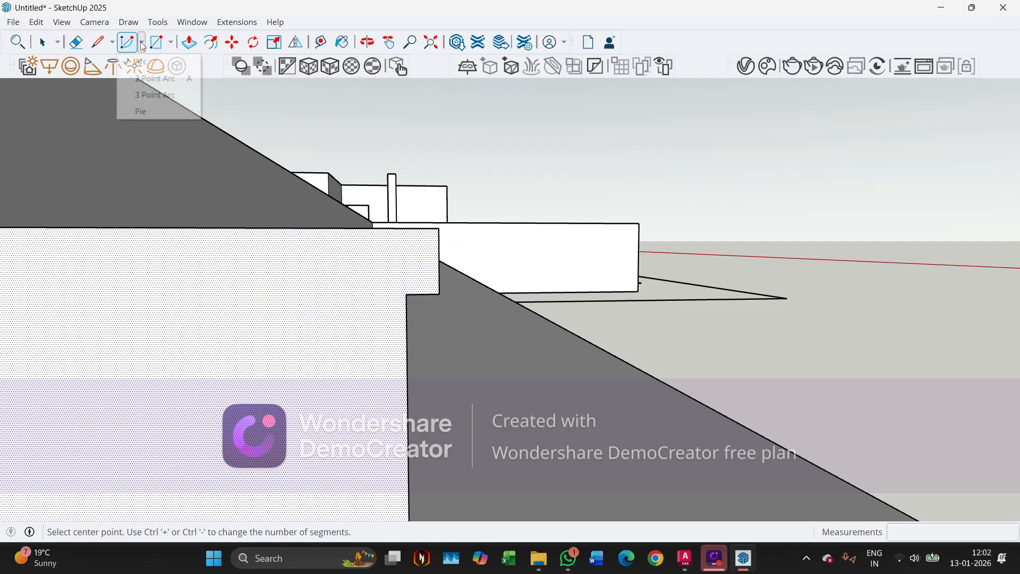
{"action": "left_click", "coordinate": [162, 80]}
{"action": "scroll", "coordinate": [420, 290], "scroll_direction": "down", "scroll_amount": 3}
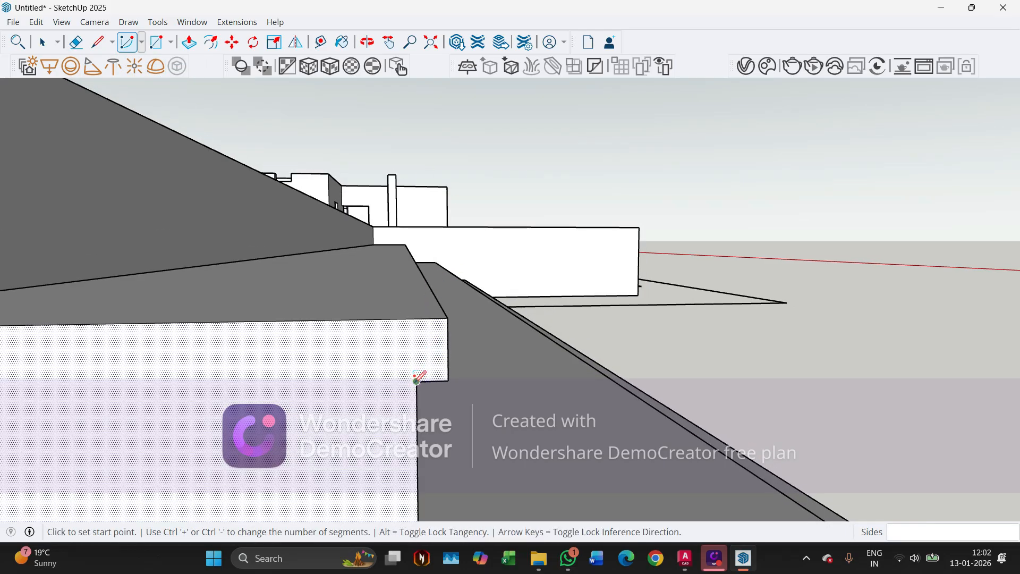
{"action": "left_click", "coordinate": [417, 381]}
{"action": "left_click", "coordinate": [416, 317]}
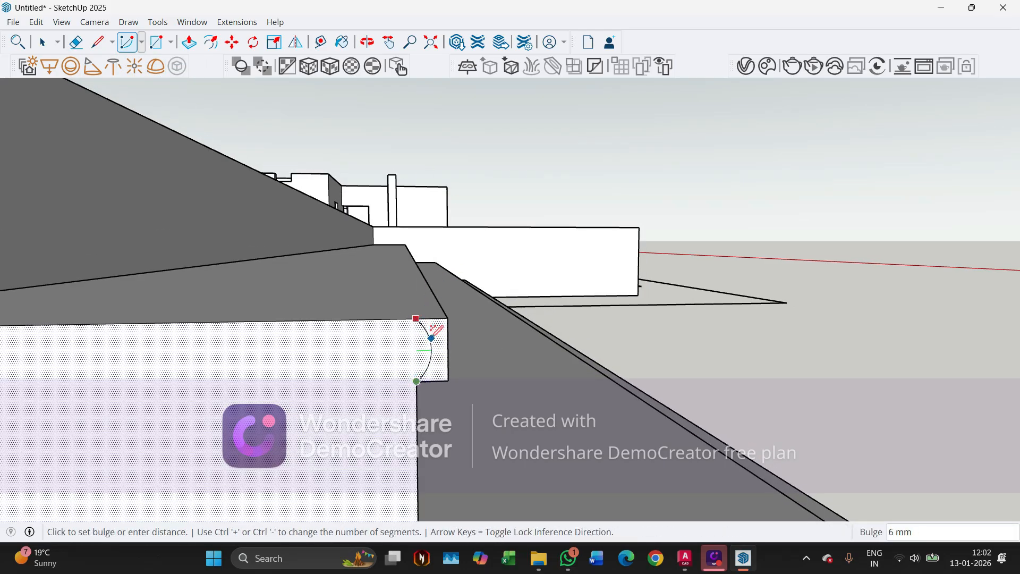
{"action": "left_click", "coordinate": [449, 350]}
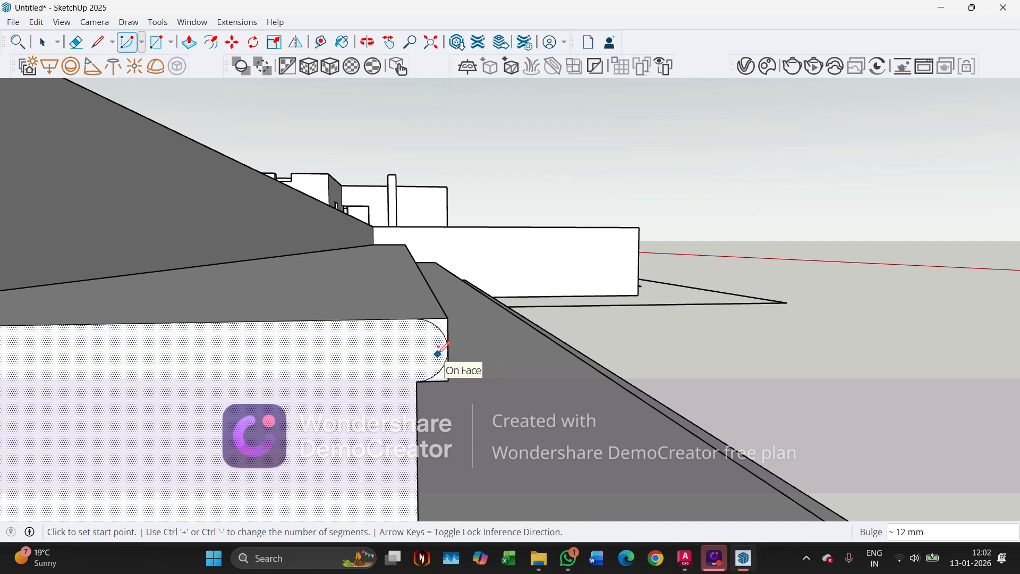
{"action": "key", "text": "space"}
Draw a two-point arc across the middle step's nosing on the end face, bulging out to the nosing's front edge
{"action": "middle_click_drag", "start_coordinate": [436, 353], "coordinate": [371, 373]}
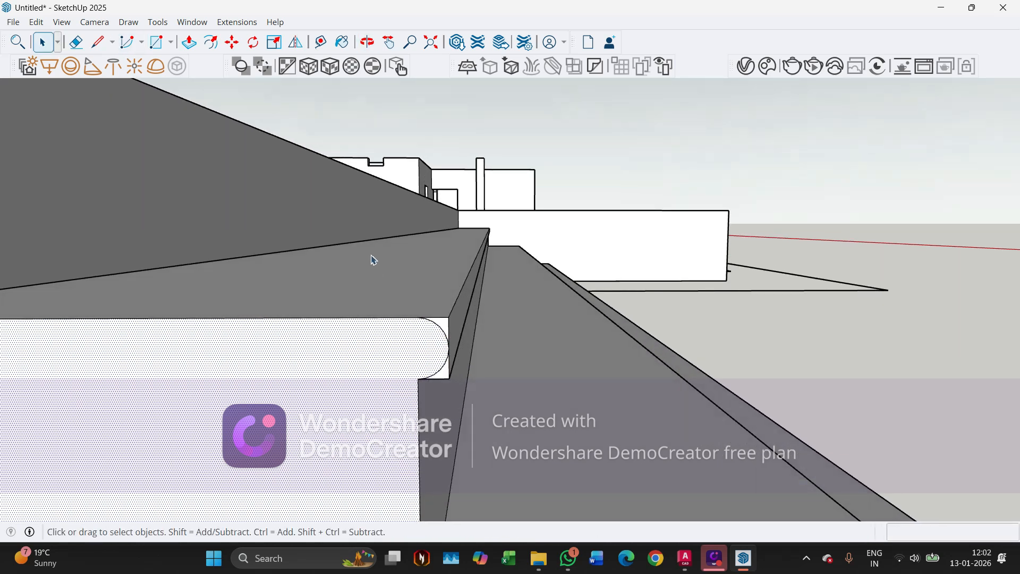
{"action": "middle_click_drag", "start_coordinate": [374, 259], "coordinate": [518, 342]}
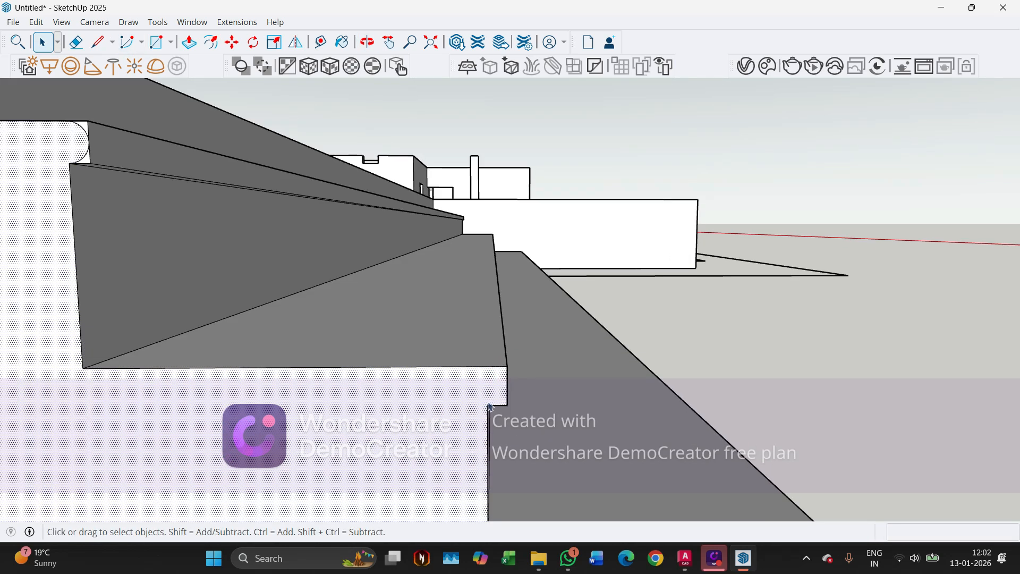
{"action": "key", "text": "a"}
{"action": "scroll", "coordinate": [486, 402], "scroll_direction": "up", "scroll_amount": 3}
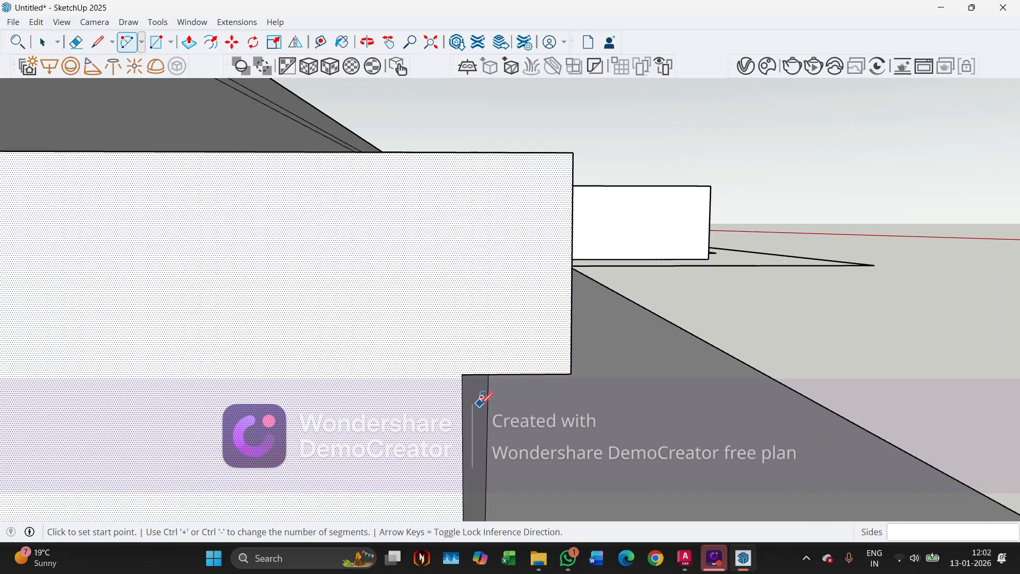
{"action": "left_click", "coordinate": [462, 374]}
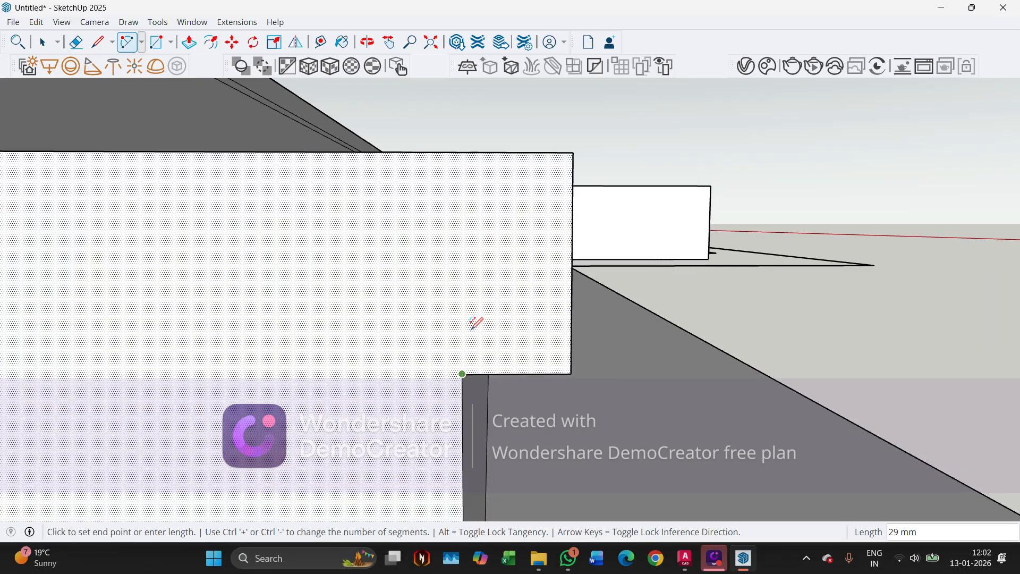
{"action": "left_click", "coordinate": [460, 152]}
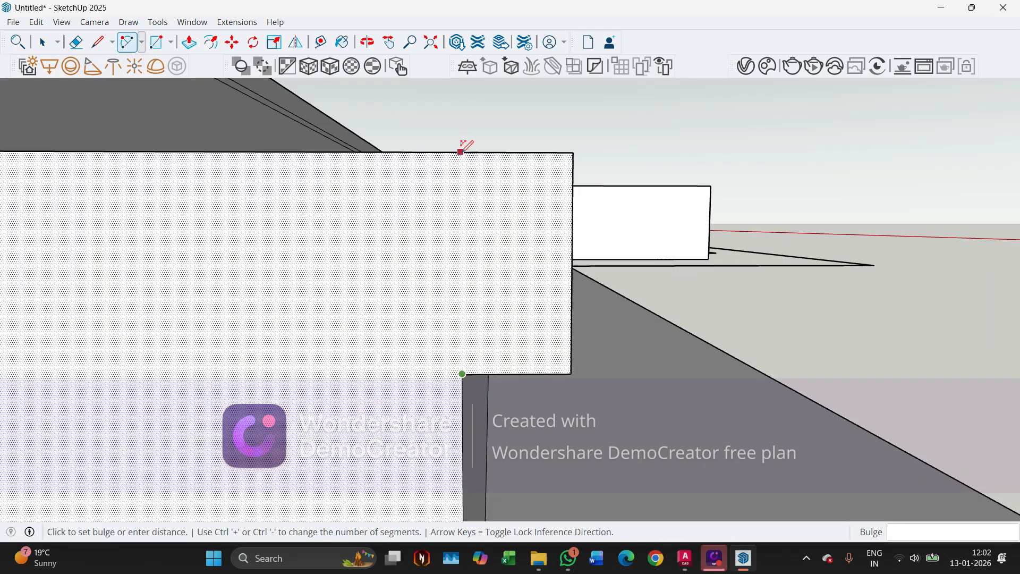
{"action": "left_click", "coordinate": [575, 251]}
Draw a two-point arc across the lowest step's nosing on the end face, bulging out to its front edge
{"action": "scroll", "coordinate": [376, 164], "scroll_direction": "down", "scroll_amount": 5}
{"action": "scroll", "coordinate": [330, 159], "scroll_direction": "down", "scroll_amount": 5}
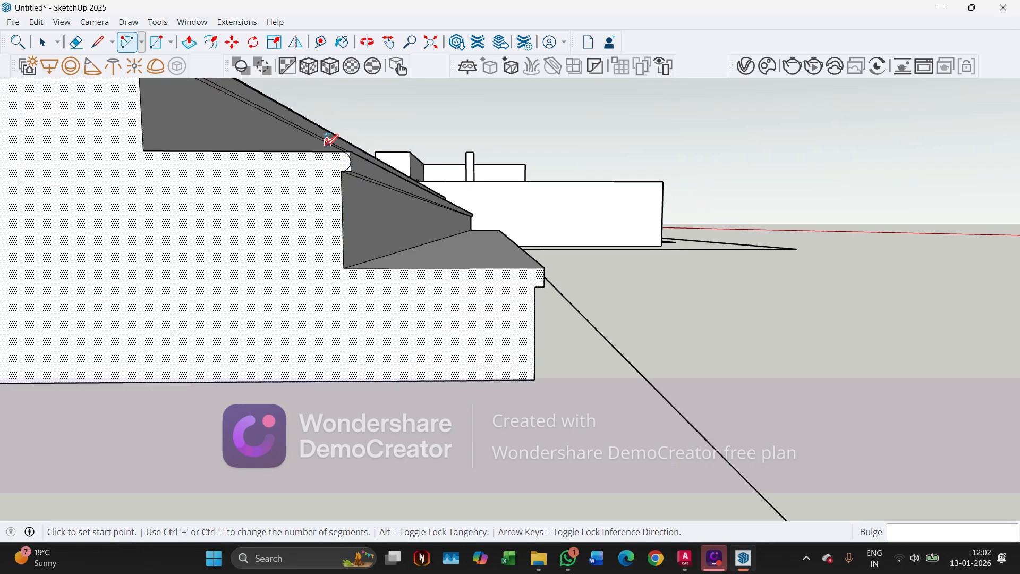
{"action": "scroll", "coordinate": [523, 270], "scroll_direction": "up", "scroll_amount": 9}
{"action": "left_click", "coordinate": [485, 323]}
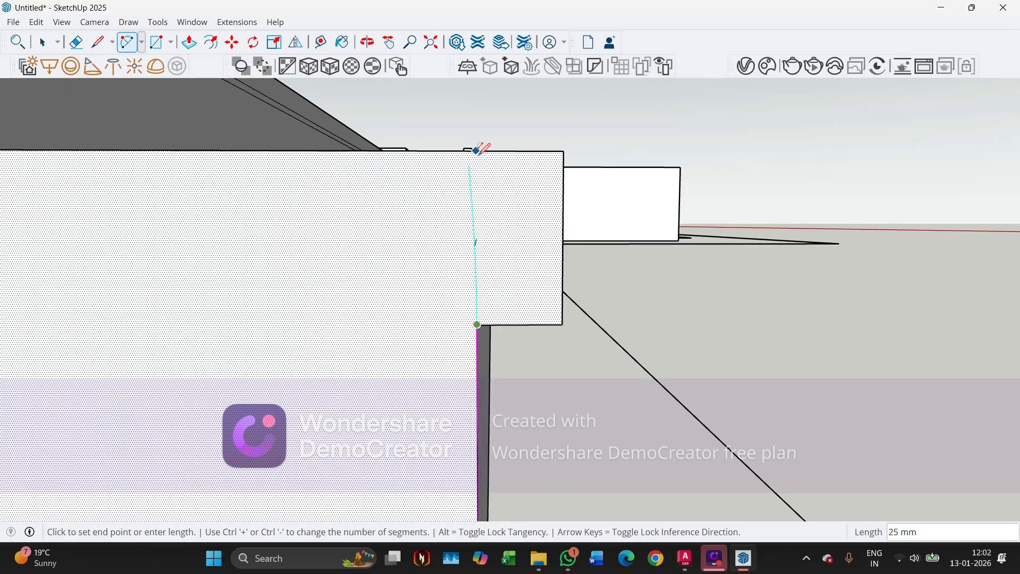
{"action": "key", "text": "Escape"}
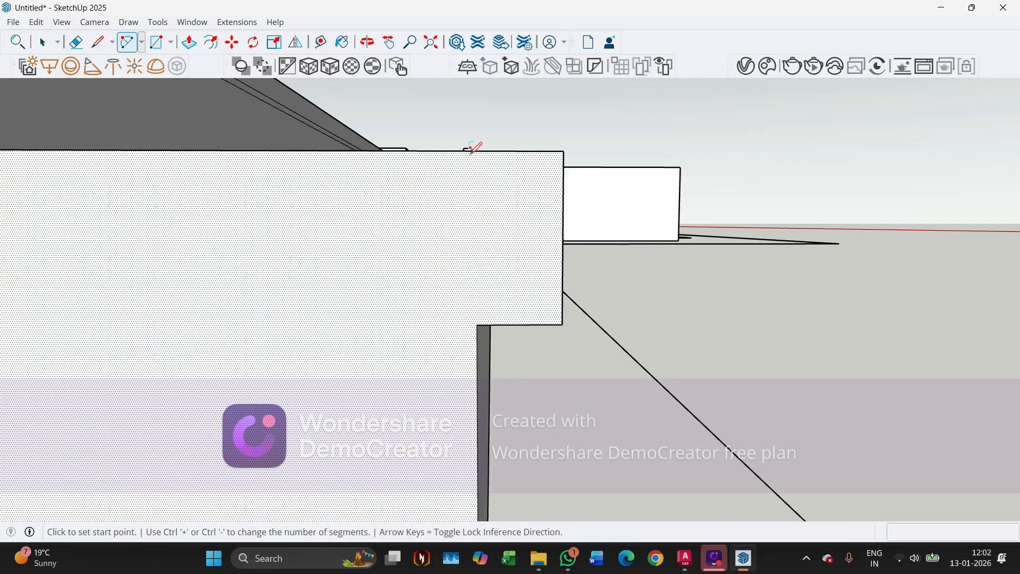
{"action": "left_click", "coordinate": [477, 324]}
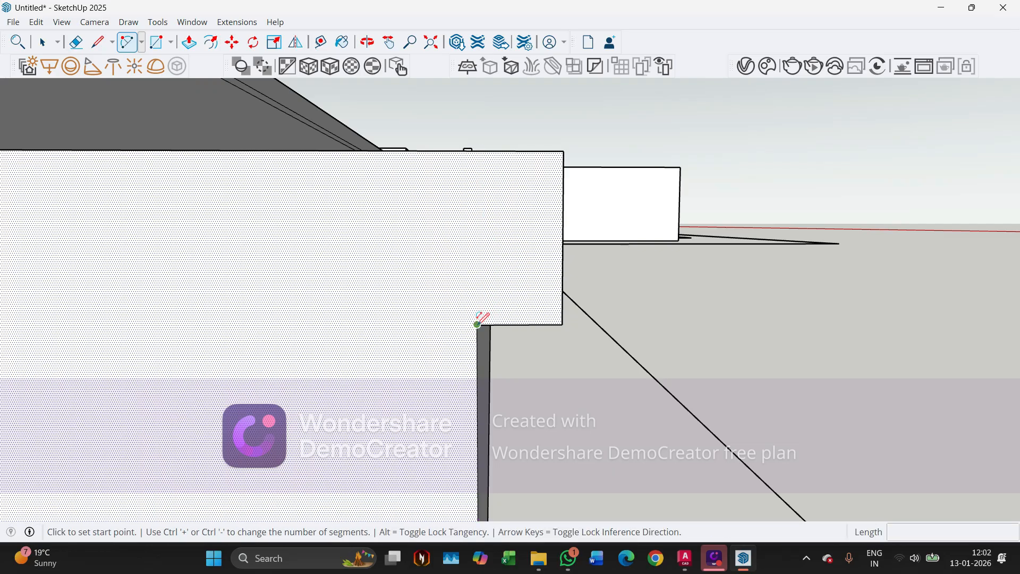
{"action": "left_click", "coordinate": [476, 150]}
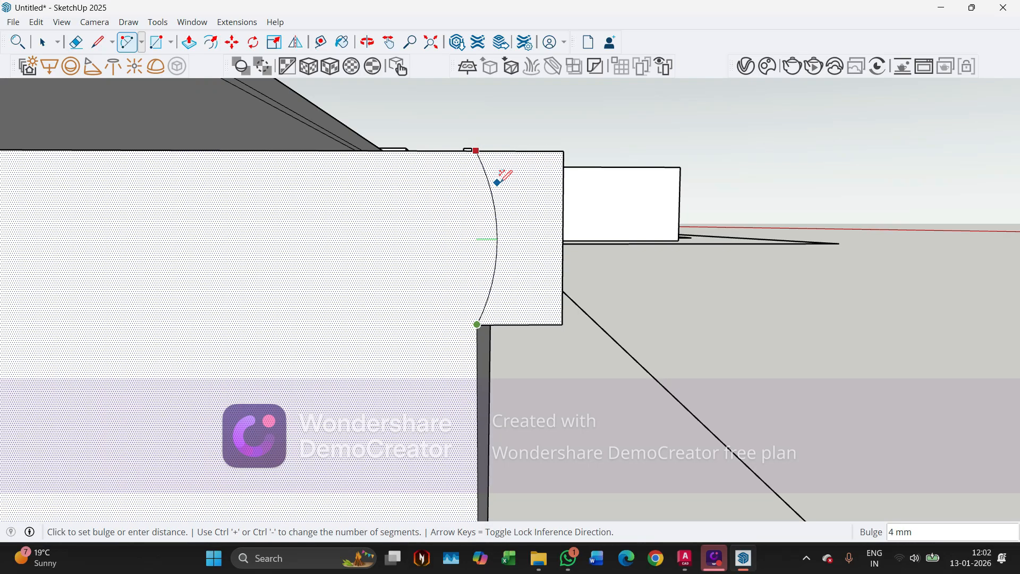
{"action": "left_click", "coordinate": [563, 237]}
{"action": "middle_click_drag", "start_coordinate": [553, 237], "coordinate": [424, 261]}
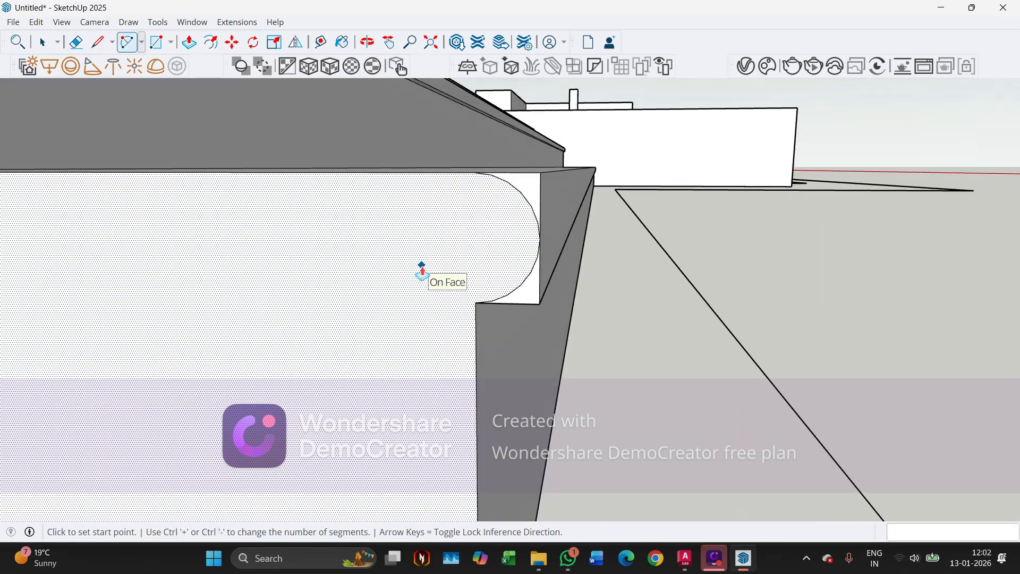
Push both corner pieces outside the lowest nosing's arc back 5700 mm along the full staircase length to round it
{"action": "key", "text": "p"}
{"action": "key", "text": "space"}
{"action": "left_click", "coordinate": [534, 182]}
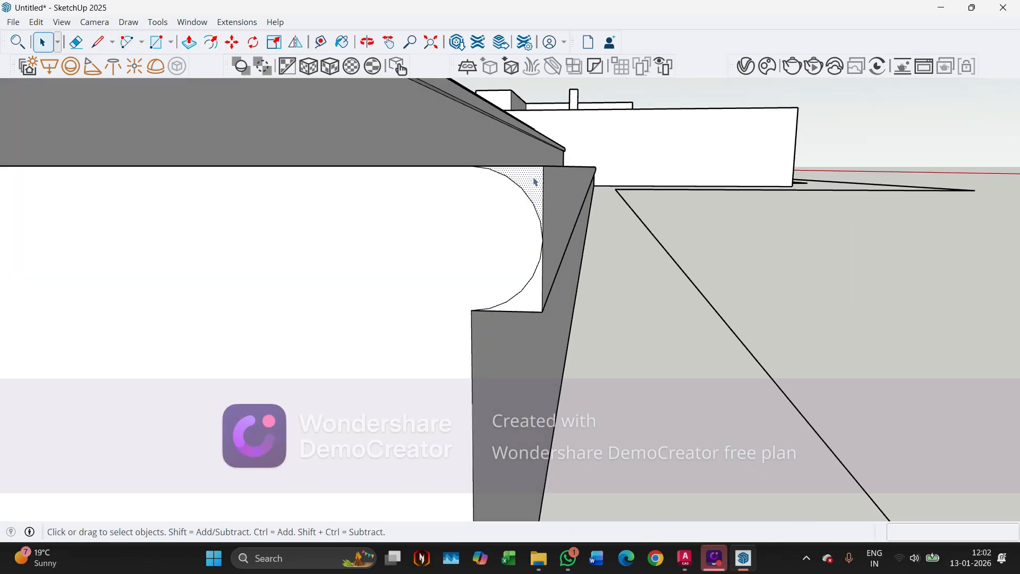
{"action": "key", "text": "p"}
{"action": "left_click", "coordinate": [533, 183]}
{"action": "middle_click_drag", "start_coordinate": [640, 173], "coordinate": [607, 183]}
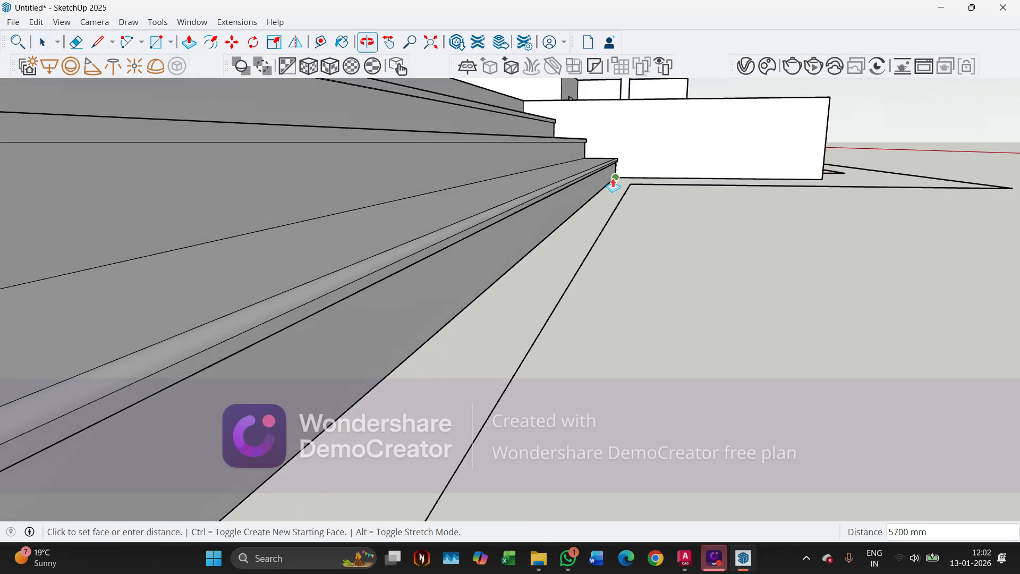
{"action": "left_click", "coordinate": [614, 181]}
{"action": "scroll", "coordinate": [724, 150], "scroll_direction": "down", "scroll_amount": 3}
{"action": "scroll", "coordinate": [633, 218], "scroll_direction": "up", "scroll_amount": 5}
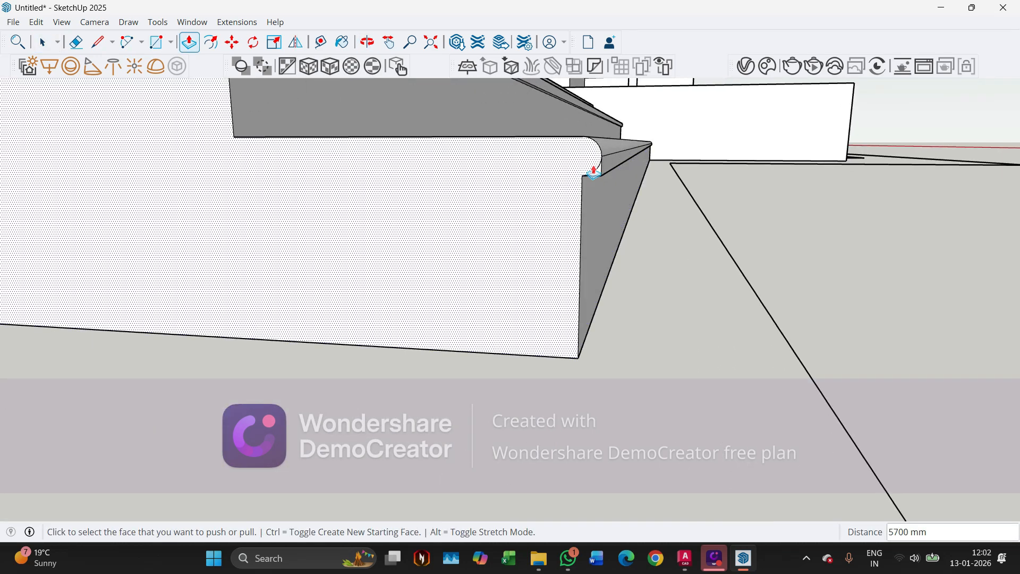
{"action": "left_click", "coordinate": [597, 181]}
{"action": "left_click", "coordinate": [731, 146]}
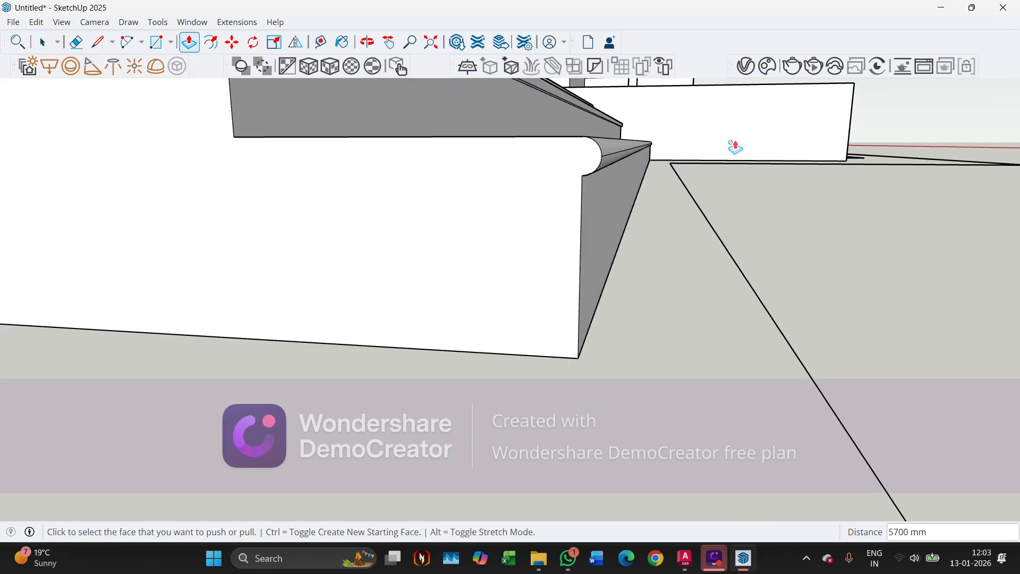
Round the middle step's nosing by pushing both corner pieces outside its arc back 5700 mm along the staircase
{"action": "middle_click_drag", "start_coordinate": [625, 202], "coordinate": [560, 141]}
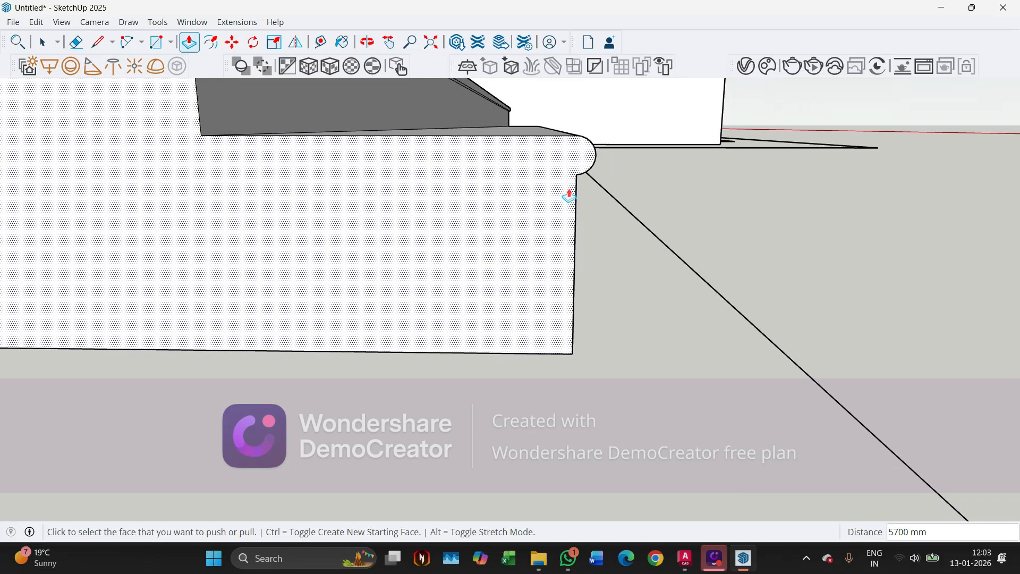
{"action": "middle_click_drag", "start_coordinate": [629, 201], "coordinate": [577, 312]}
{"action": "middle_click_drag", "start_coordinate": [483, 253], "coordinate": [394, 274]}
{"action": "scroll", "coordinate": [447, 232], "scroll_direction": "up", "scroll_amount": 4}
{"action": "scroll", "coordinate": [463, 248], "scroll_direction": "down", "scroll_amount": 2}
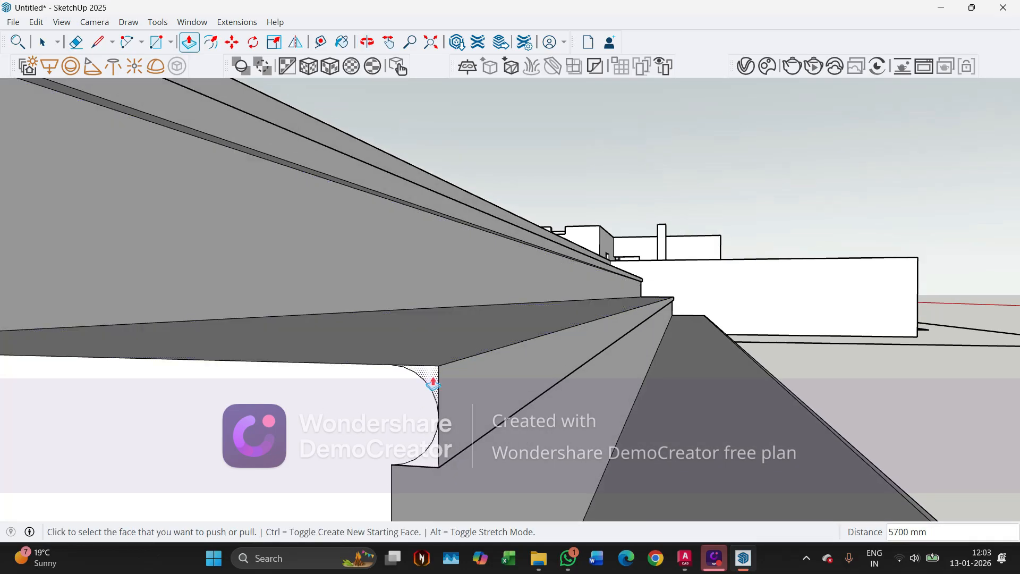
{"action": "left_click", "coordinate": [431, 384]}
{"action": "left_click", "coordinate": [812, 300]}
{"action": "left_click", "coordinate": [442, 462]}
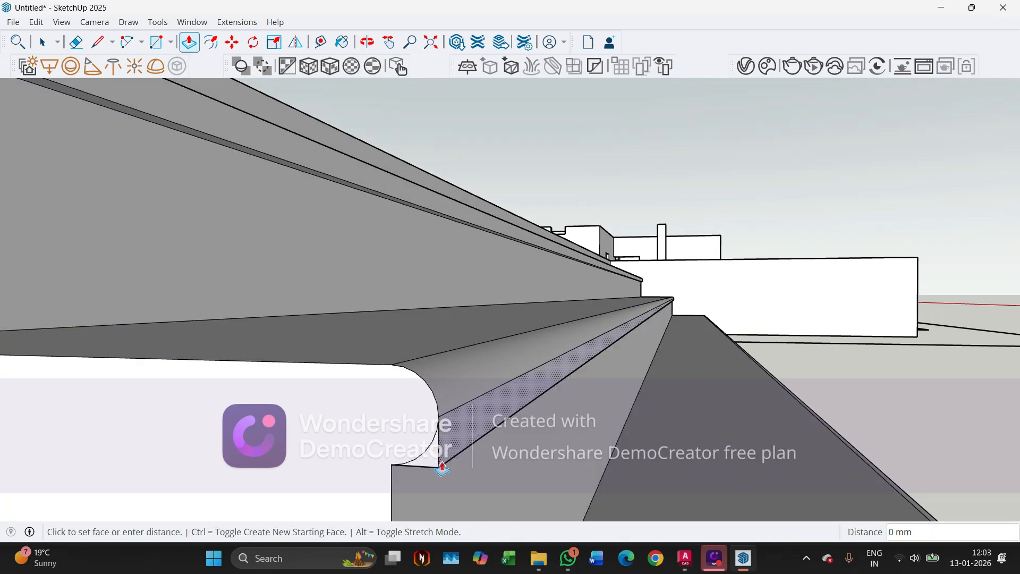
{"action": "left_click", "coordinate": [445, 461]}
{"action": "left_click", "coordinate": [431, 465]}
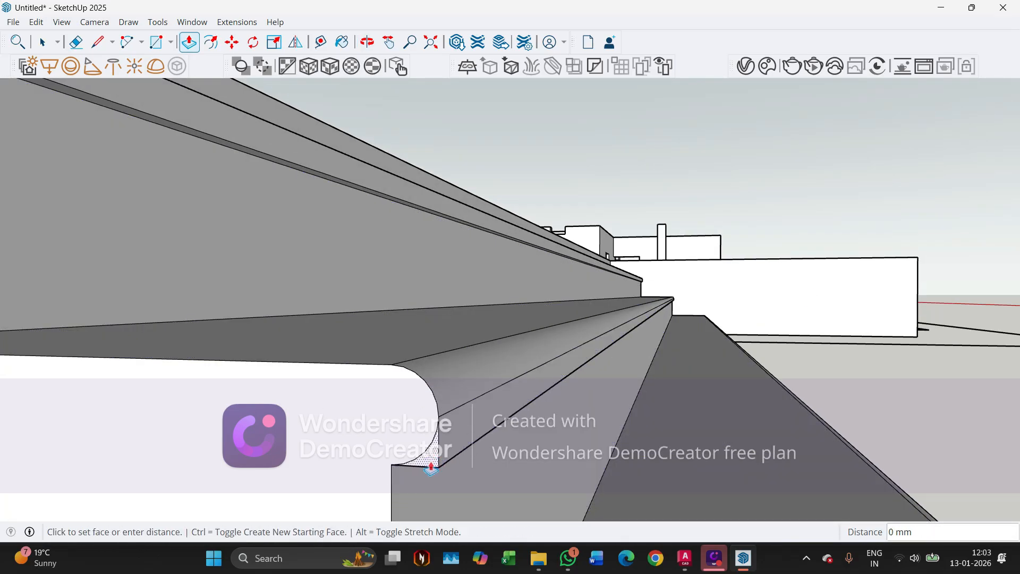
{"action": "left_click", "coordinate": [759, 299]}
Round the highest step's nosing by pushing the upper and lower corner pieces outside its arc back 5700 mm
{"action": "scroll", "coordinate": [695, 378], "scroll_direction": "down", "scroll_amount": 4}
{"action": "scroll", "coordinate": [680, 307], "scroll_direction": "up", "scroll_amount": 4}
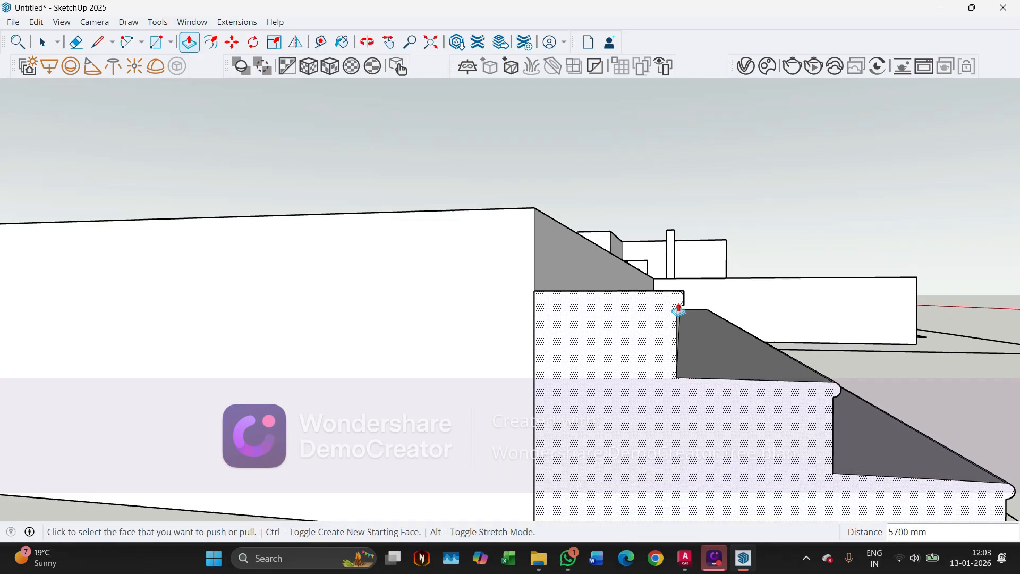
{"action": "middle_click_drag", "start_coordinate": [685, 304], "coordinate": [679, 319]}
{"action": "scroll", "coordinate": [683, 309], "scroll_direction": "up", "scroll_amount": 4}
{"action": "left_click", "coordinate": [708, 273]}
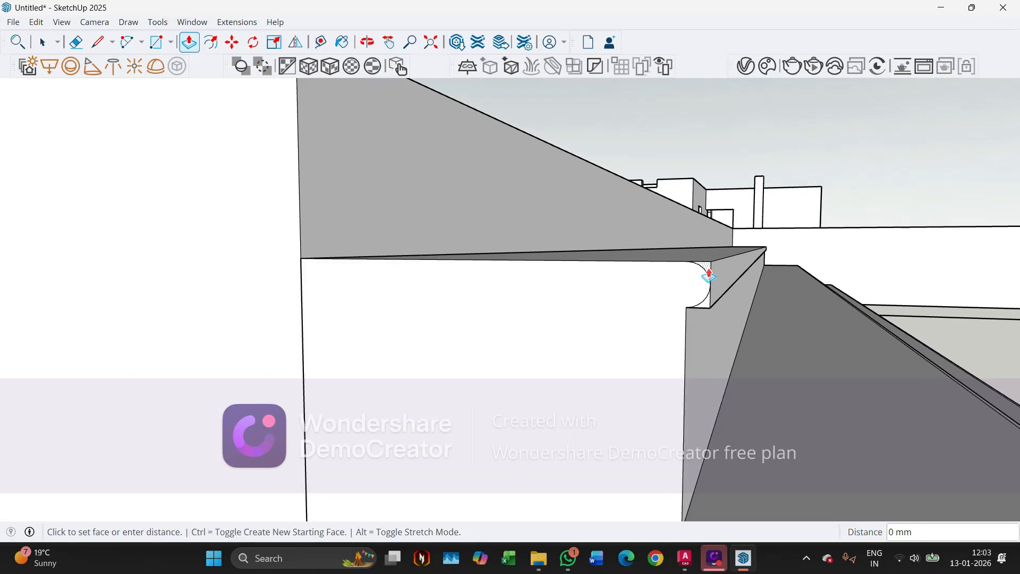
{"action": "left_click", "coordinate": [764, 250]}
{"action": "left_click", "coordinate": [711, 308]}
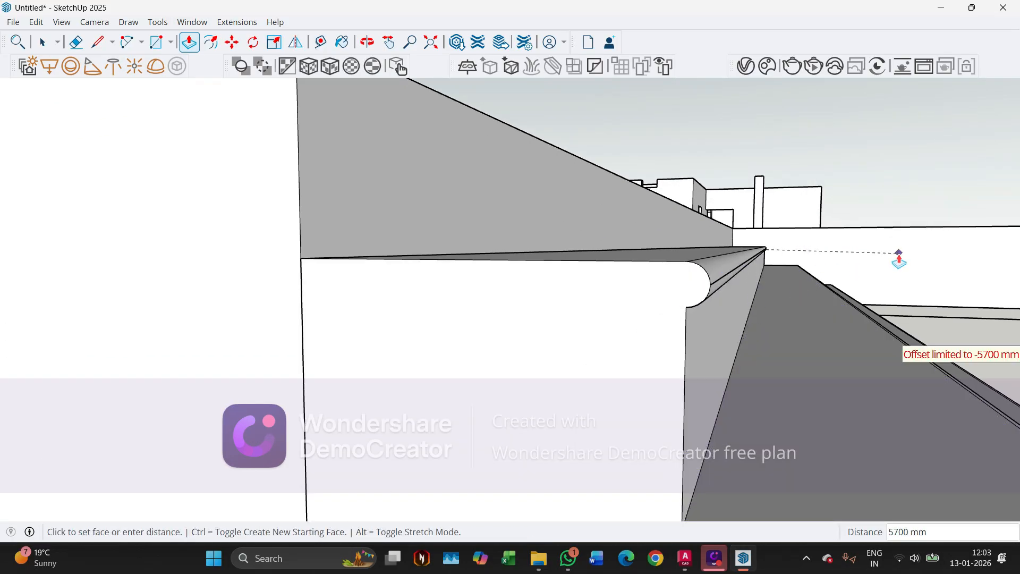
{"action": "left_click", "coordinate": [900, 257]}
Hide the lengthwise seam edge in the middle of the lowest step's rounded nosing
{"action": "scroll", "coordinate": [581, 257], "scroll_direction": "down", "scroll_amount": 5}
{"action": "key", "text": "space"}
{"action": "middle_click_drag", "start_coordinate": [569, 244], "coordinate": [562, 365]}
{"action": "scroll", "coordinate": [563, 365], "scroll_direction": "up", "scroll_amount": 6}
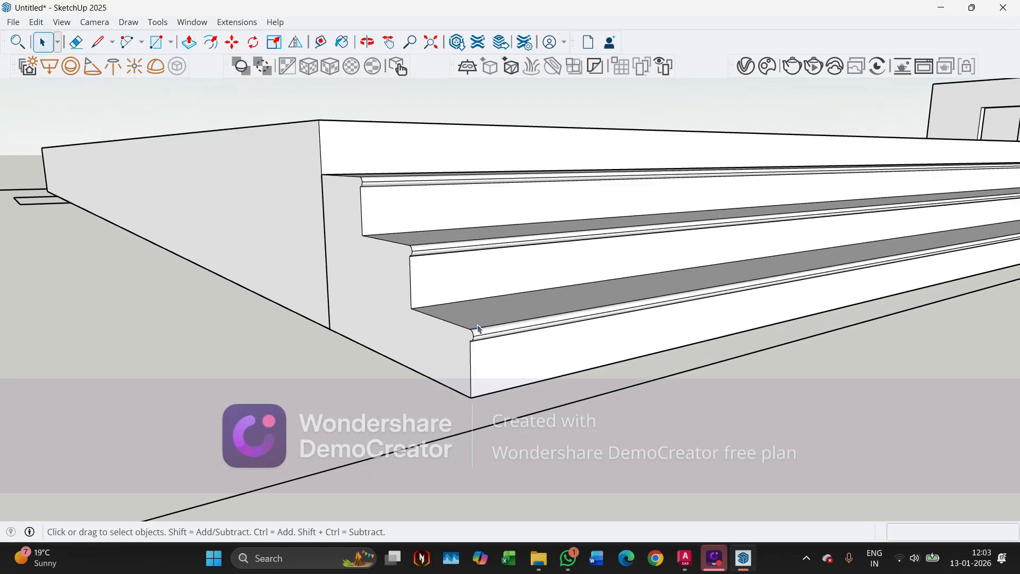
{"action": "scroll", "coordinate": [473, 307], "scroll_direction": "up", "scroll_amount": 2}
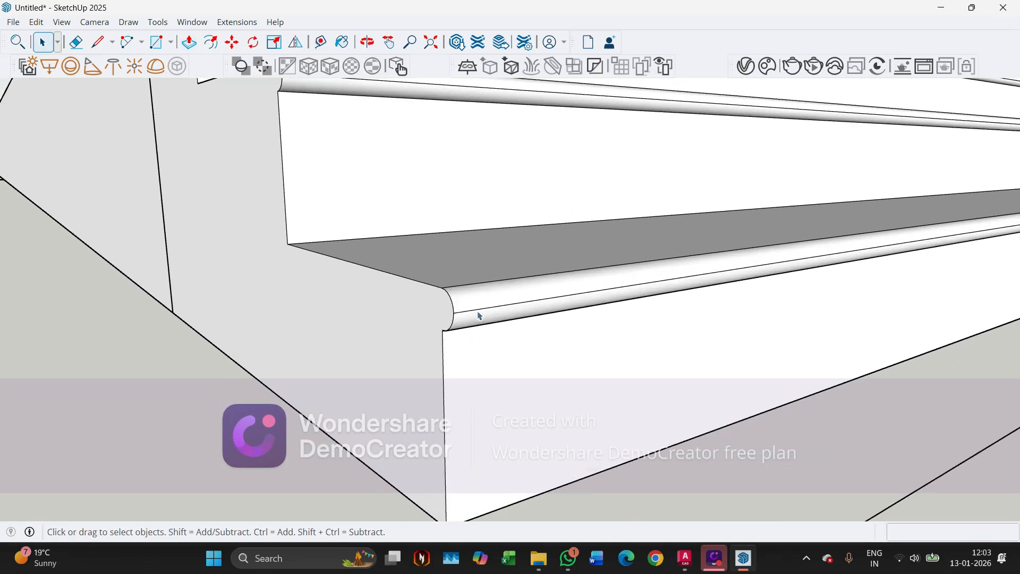
{"action": "right_click", "coordinate": [476, 315]}
{"action": "left_click", "coordinate": [486, 352]}
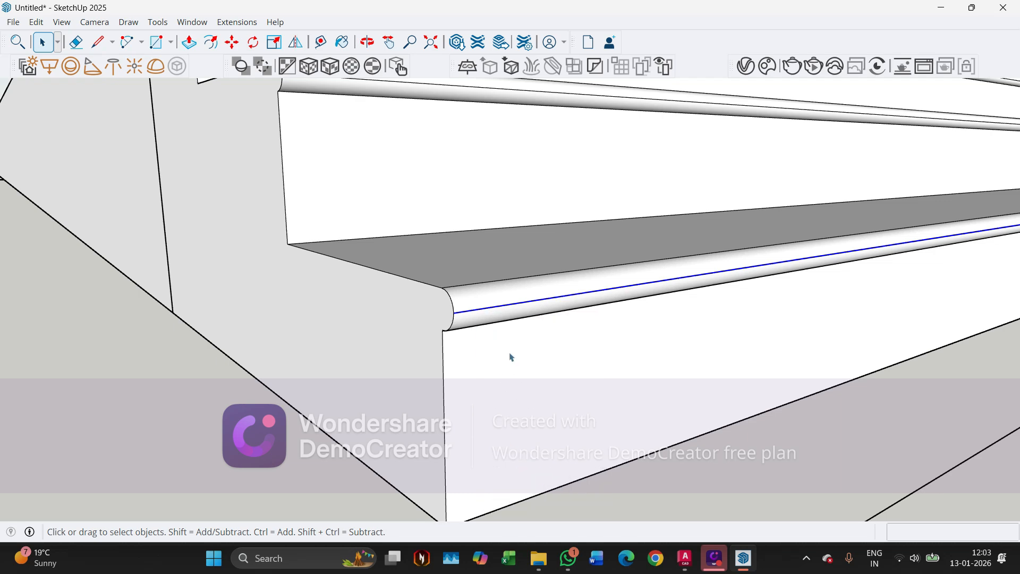
Hide the lengthwise seam edge along the middle step's rounded nosing
{"action": "middle_click_drag", "start_coordinate": [631, 452], "coordinate": [454, 185]}
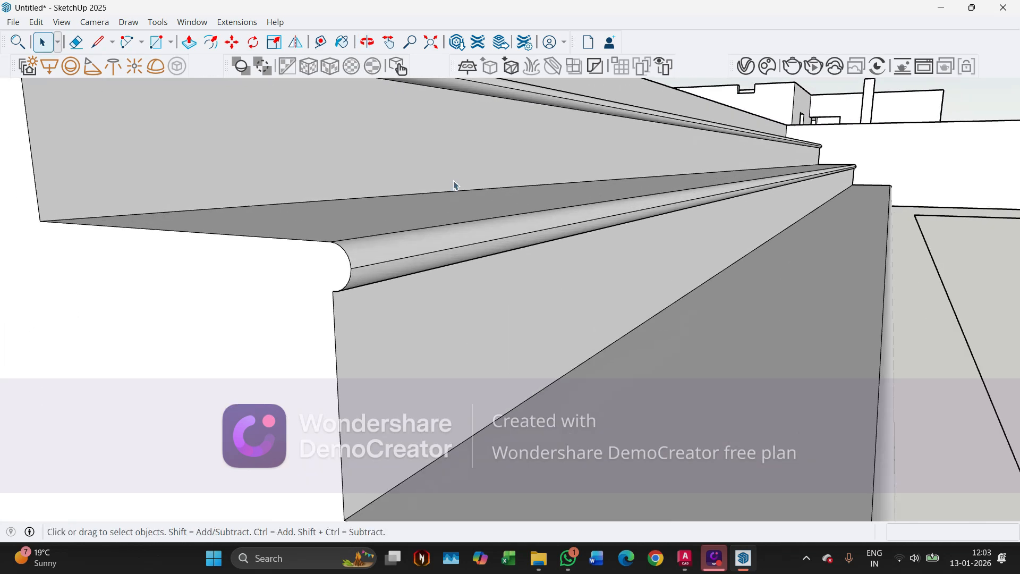
{"action": "left_click", "coordinate": [382, 265]}
{"action": "left_click", "coordinate": [379, 269]}
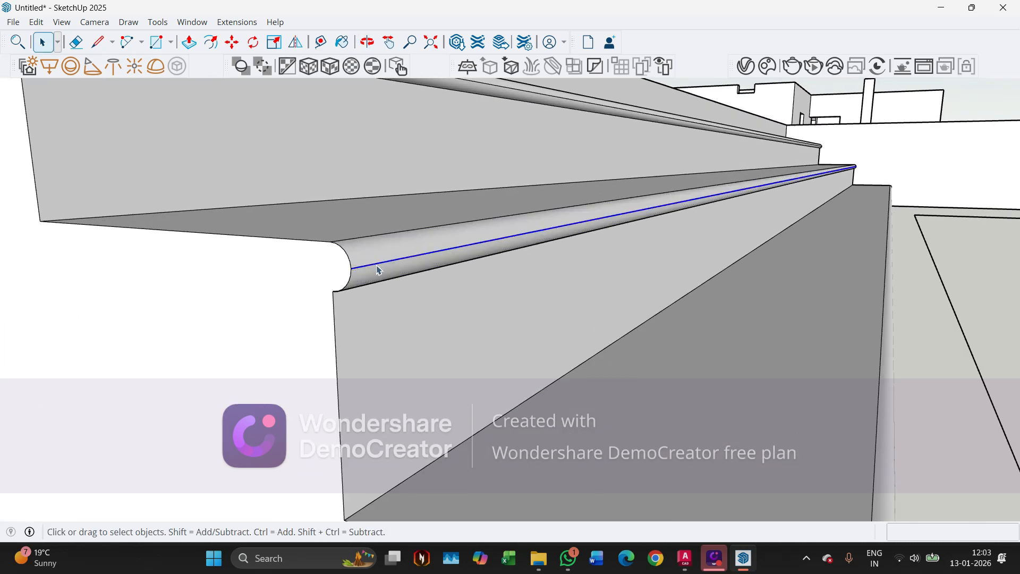
{"action": "right_click", "coordinate": [377, 265]}
{"action": "left_click", "coordinate": [412, 307]}
Hide the lengthwise seam edge along the highest step's rounded nosing
{"action": "scroll", "coordinate": [531, 365], "scroll_direction": "down", "scroll_amount": 4}
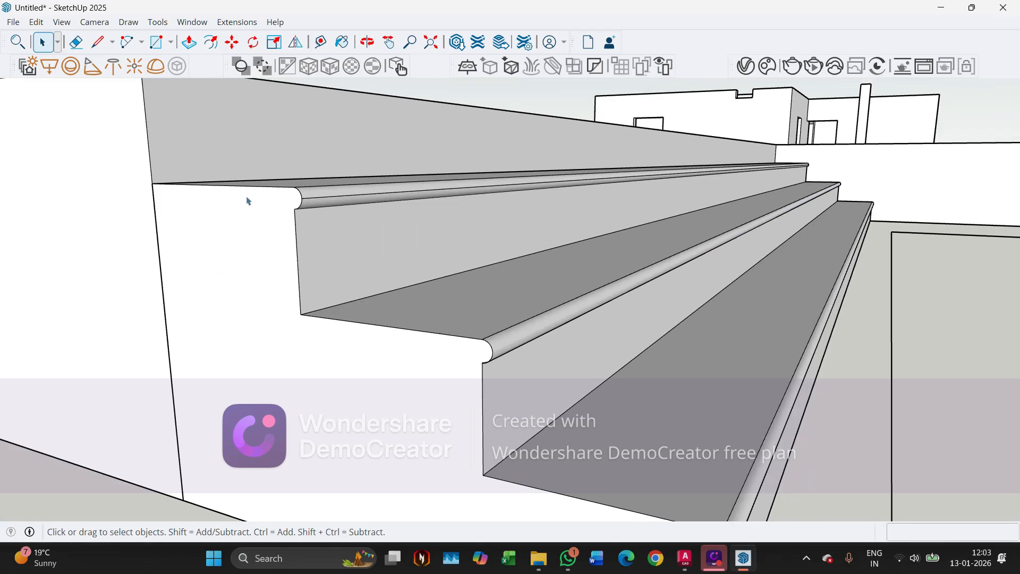
{"action": "middle_click_drag", "start_coordinate": [247, 197], "coordinate": [330, 221]}
{"action": "scroll", "coordinate": [272, 194], "scroll_direction": "up", "scroll_amount": 3}
{"action": "left_click", "coordinate": [272, 186]}
{"action": "left_click", "coordinate": [277, 194]}
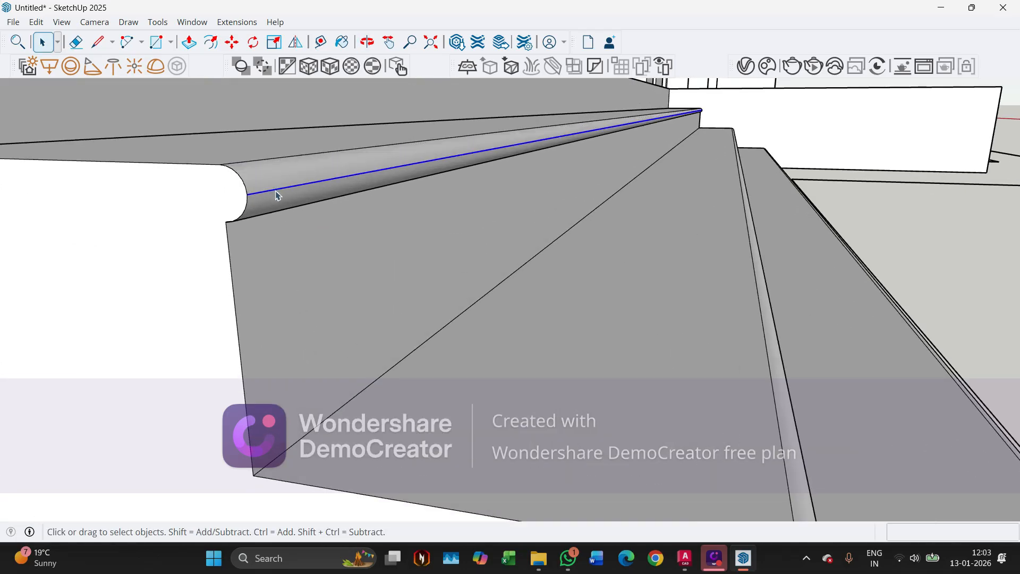
{"action": "right_click", "coordinate": [278, 198]}
{"action": "left_click", "coordinate": [330, 237]}
Draw a line across the end face from the underside of the highest step's nosing to the plinth edge, separating the tread slab
{"action": "middle_click_drag", "start_coordinate": [330, 237], "coordinate": [372, 293]}
{"action": "scroll", "coordinate": [239, 118], "scroll_direction": "down", "scroll_amount": 3}
{"action": "scroll", "coordinate": [115, 260], "scroll_direction": "down", "scroll_amount": 2}
{"action": "scroll", "coordinate": [453, 284], "scroll_direction": "up", "scroll_amount": 2}
{"action": "scroll", "coordinate": [470, 292], "scroll_direction": "up", "scroll_amount": 5}
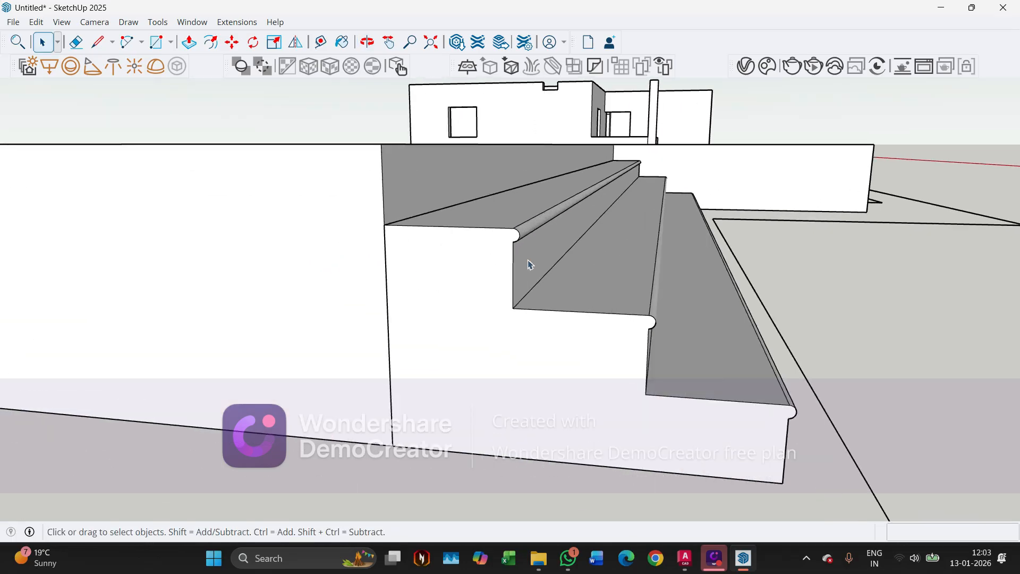
{"action": "key", "text": "l"}
{"action": "scroll", "coordinate": [505, 235], "scroll_direction": "up", "scroll_amount": 1}
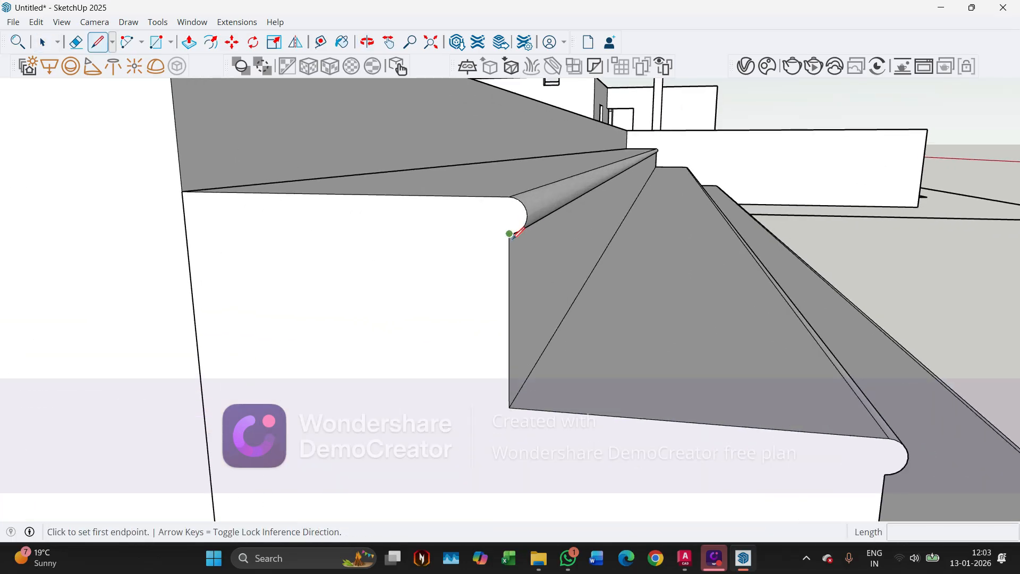
{"action": "left_click", "coordinate": [509, 233]}
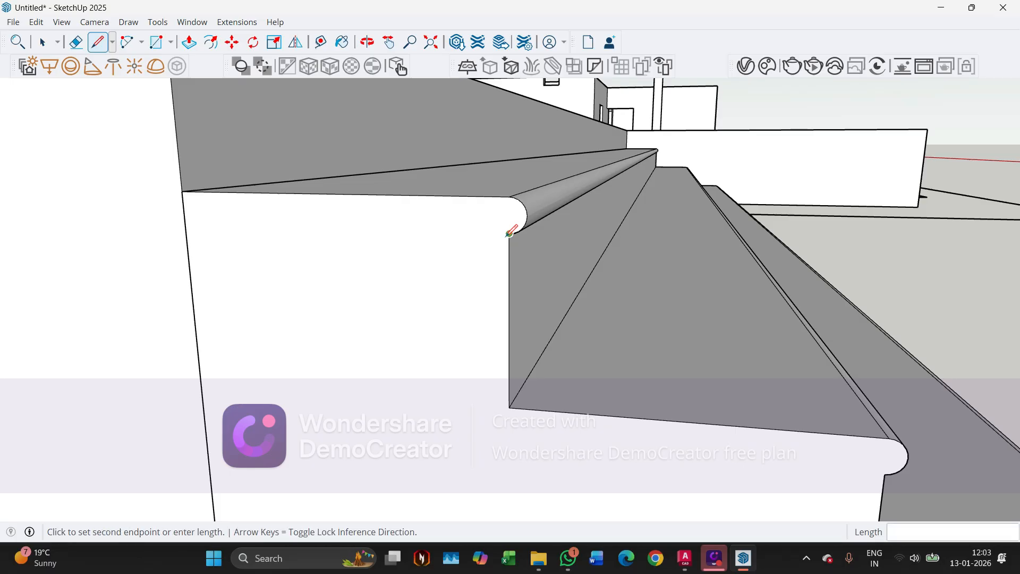
{"action": "left_click", "coordinate": [186, 225]}
{"action": "key", "text": "space"}
Outline the middle step's tread slab on the end face with a 25 mm line down from the inner corner and a line to the nosing's underside
{"action": "scroll", "coordinate": [194, 228], "scroll_direction": "down", "scroll_amount": 2}
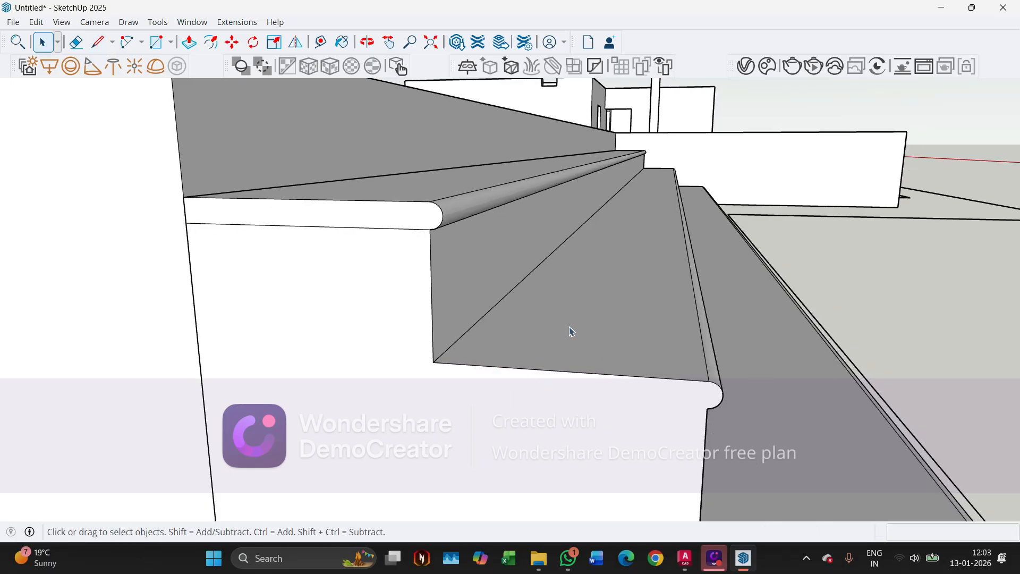
{"action": "scroll", "coordinate": [547, 319], "scroll_direction": "down", "scroll_amount": 3}
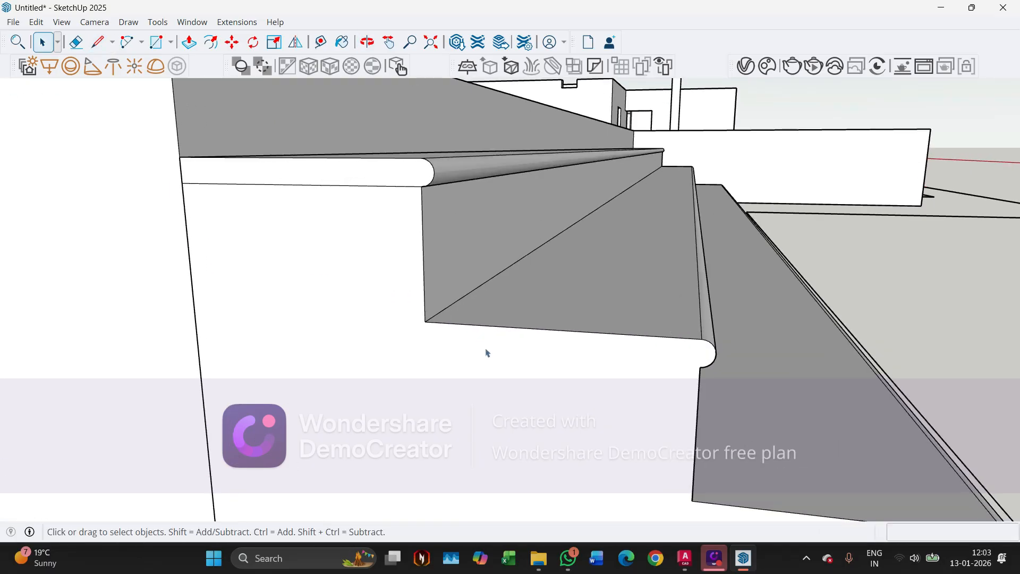
{"action": "scroll", "coordinate": [421, 325], "scroll_direction": "up", "scroll_amount": 1}
{"action": "key", "text": "l"}
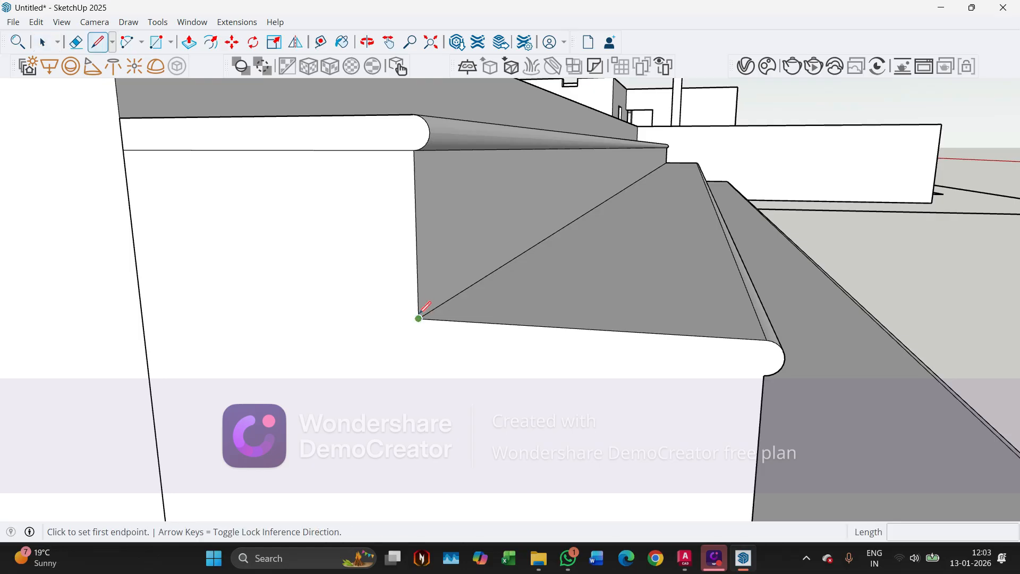
{"action": "left_click", "coordinate": [419, 318]}
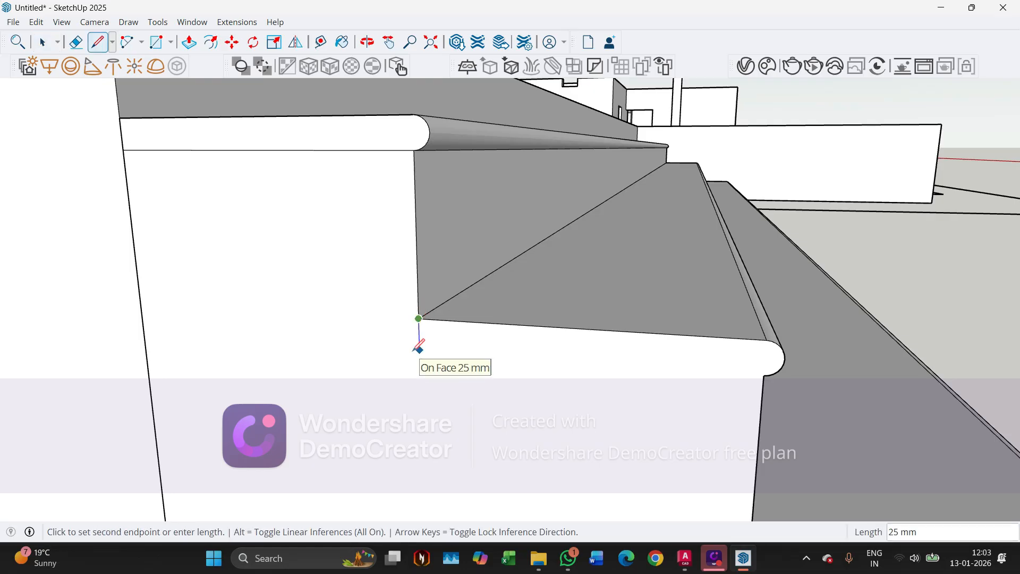
{"action": "type", "text": "2"}
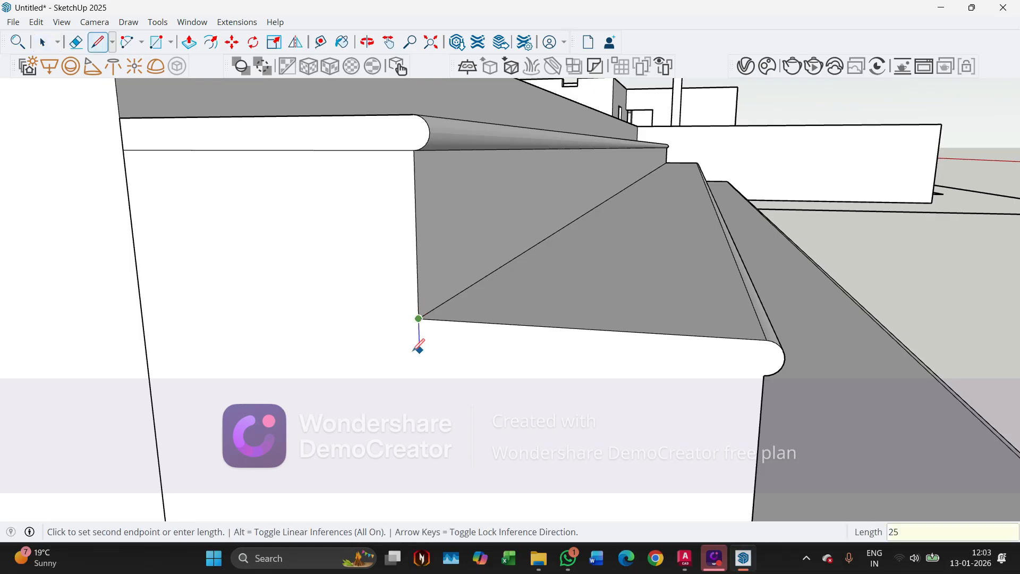
{"action": "type", "text": "5"}
{"action": "key", "text": "Return"}
{"action": "left_click", "coordinate": [770, 372]}
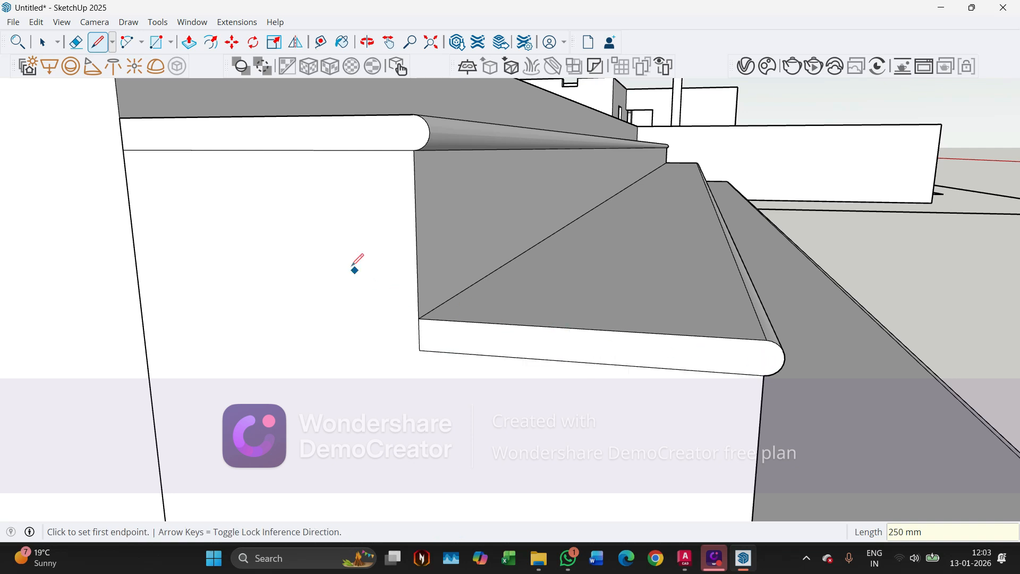
Outline the lowest step's tread slab on the end face with a 25 mm line down from the inner corner and a line to the nosing's underside
{"action": "scroll", "coordinate": [349, 263], "scroll_direction": "down", "scroll_amount": 5}
{"action": "key", "text": "space"}
{"action": "scroll", "coordinate": [510, 374], "scroll_direction": "up", "scroll_amount": 3}
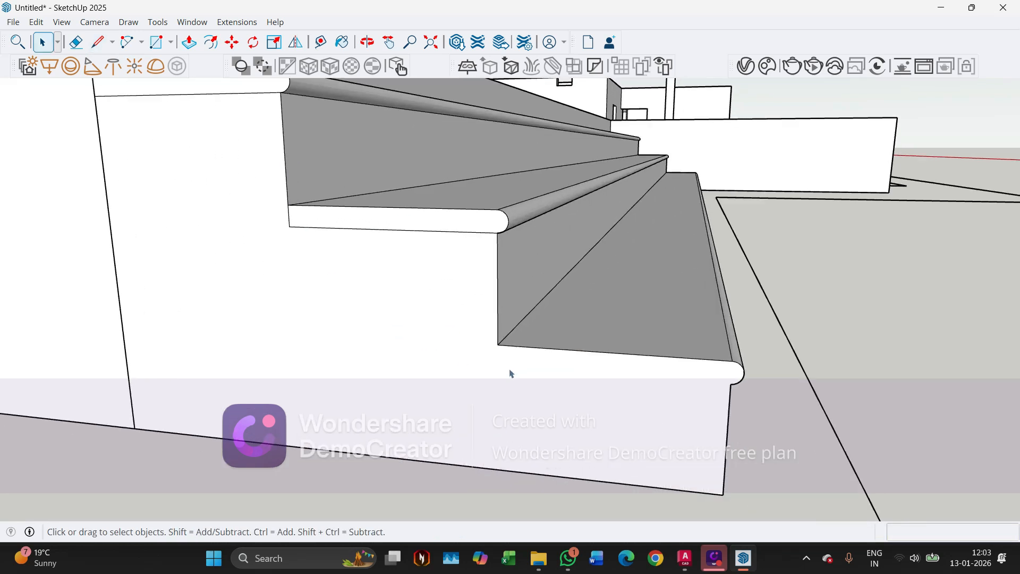
{"action": "scroll", "coordinate": [510, 374], "scroll_direction": "up", "scroll_amount": 2}
{"action": "key", "text": "l"}
{"action": "left_click", "coordinate": [492, 332]}
{"action": "type", "text": "2"}
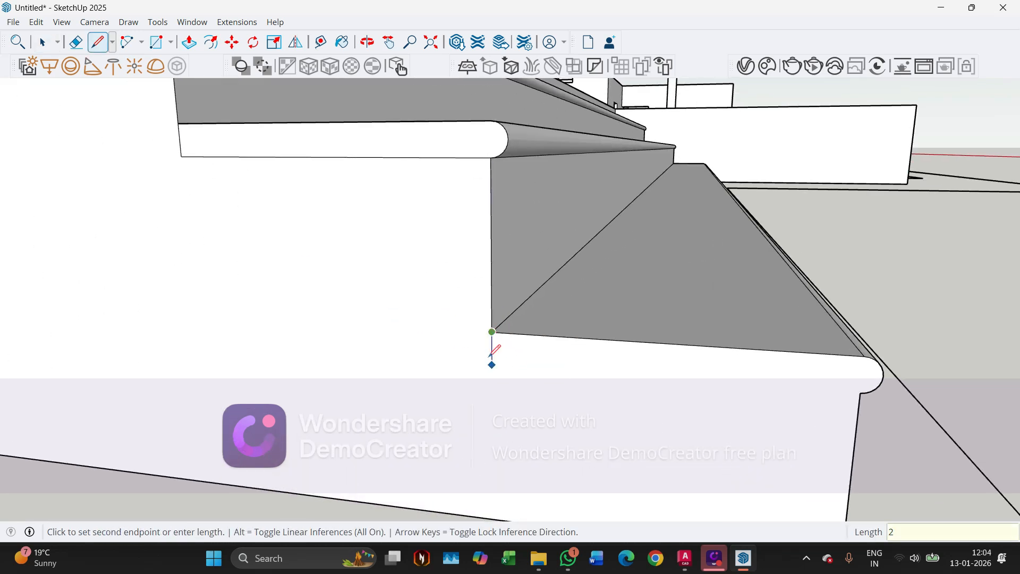
{"action": "key", "text": "Escape"}
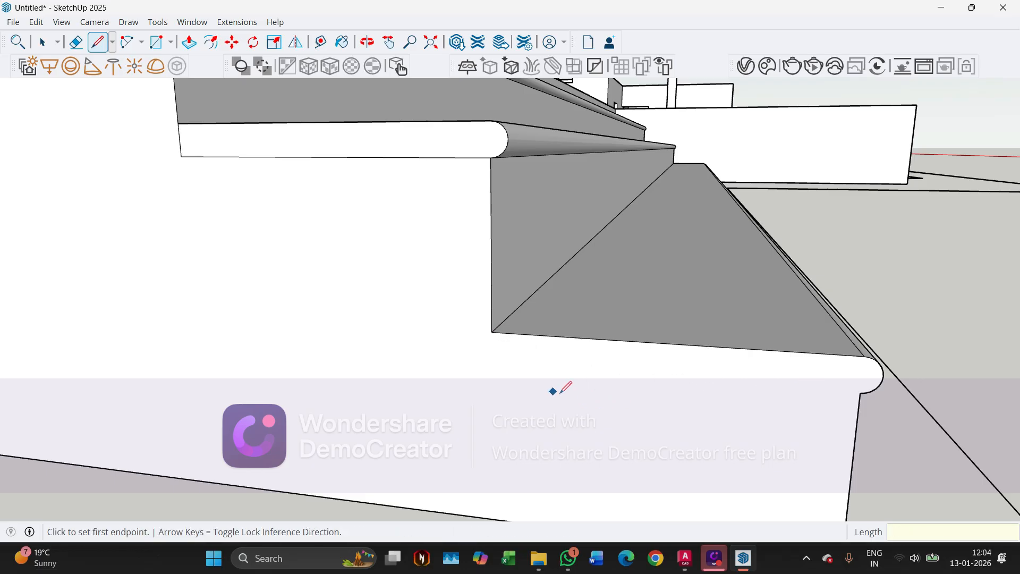
{"action": "left_click", "coordinate": [493, 332]}
{"action": "type", "text": "25"}
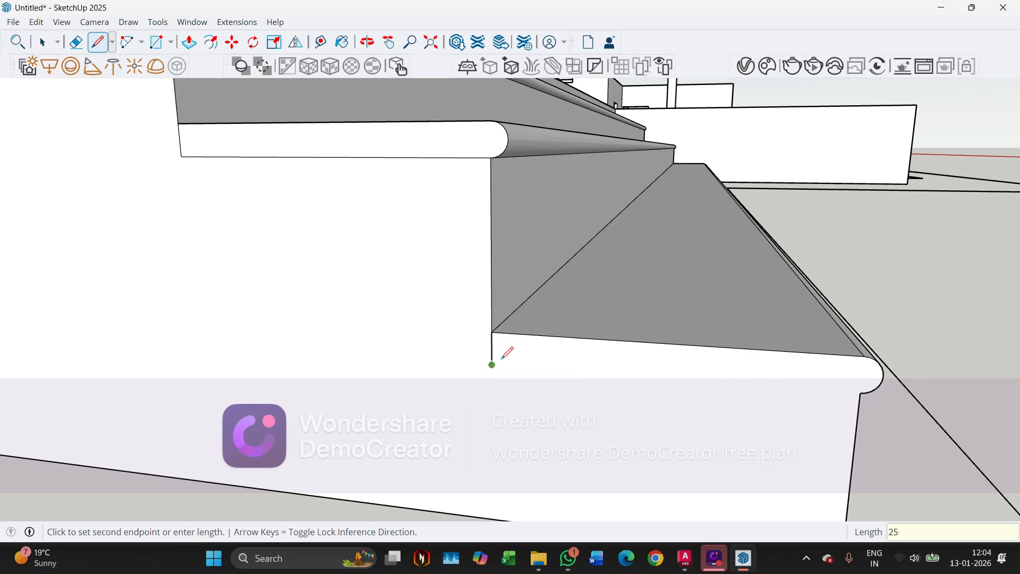
{"action": "key", "text": "Return"}
{"action": "left_click", "coordinate": [858, 389]}
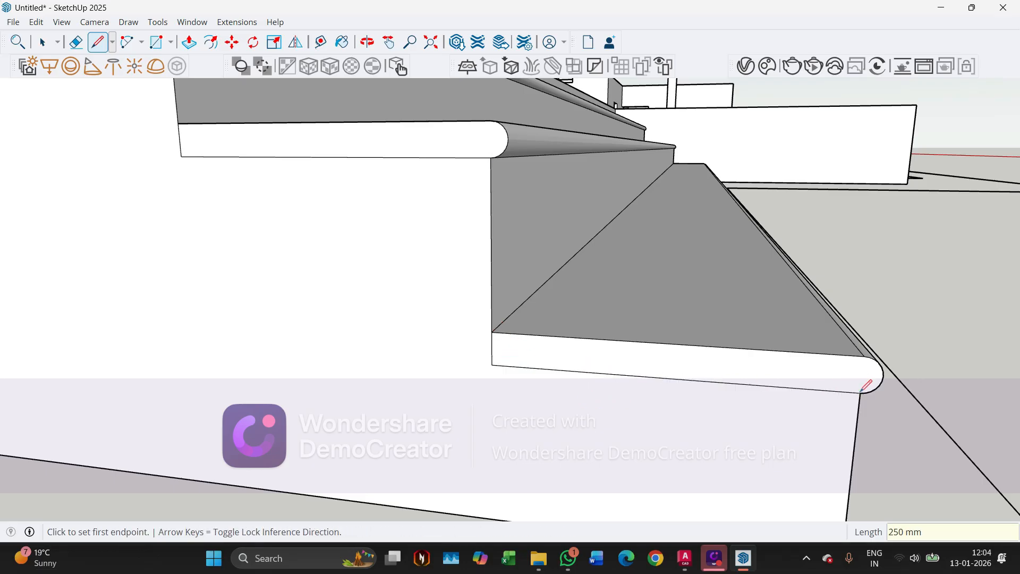
{"action": "key", "text": "space"}
Push/Pull the end face of the lowest step's tread slab by 0.2 mm
{"action": "scroll", "coordinate": [627, 353], "scroll_direction": "down", "scroll_amount": 3}
{"action": "middle_click_drag", "start_coordinate": [608, 346], "coordinate": [736, 335]}
{"action": "middle_click_drag", "start_coordinate": [678, 369], "coordinate": [793, 354]}
{"action": "middle_click_drag", "start_coordinate": [581, 297], "coordinate": [585, 360]}
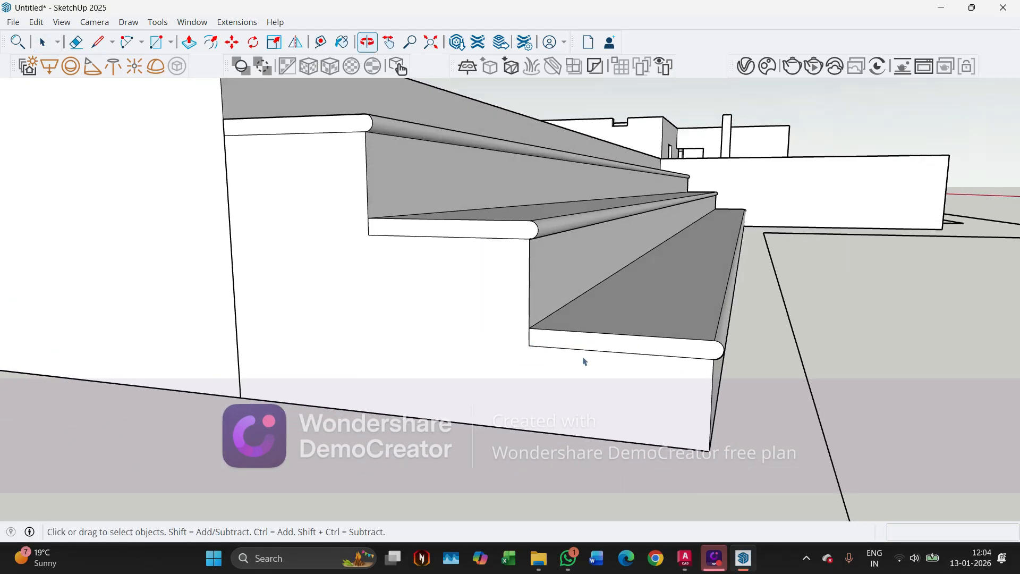
{"action": "scroll", "coordinate": [585, 359], "scroll_direction": "up", "scroll_amount": 3}
{"action": "key", "text": "p"}
{"action": "scroll", "coordinate": [599, 365], "scroll_direction": "up", "scroll_amount": 2}
{"action": "left_click", "coordinate": [571, 352]}
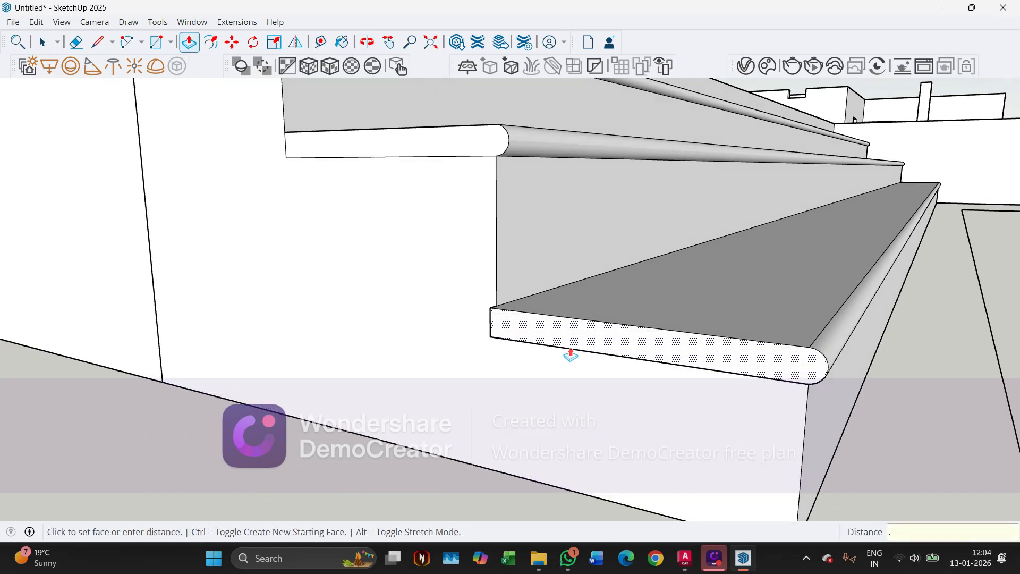
{"action": "type", "text": ".2"}
{"action": "key", "text": "Return"}
{"action": "middle_click_drag", "start_coordinate": [560, 356], "coordinate": [518, 287]}
{"action": "middle_click_drag", "start_coordinate": [525, 250], "coordinate": [422, 337]}
{"action": "scroll", "coordinate": [319, 461], "scroll_direction": "down", "scroll_amount": 10}
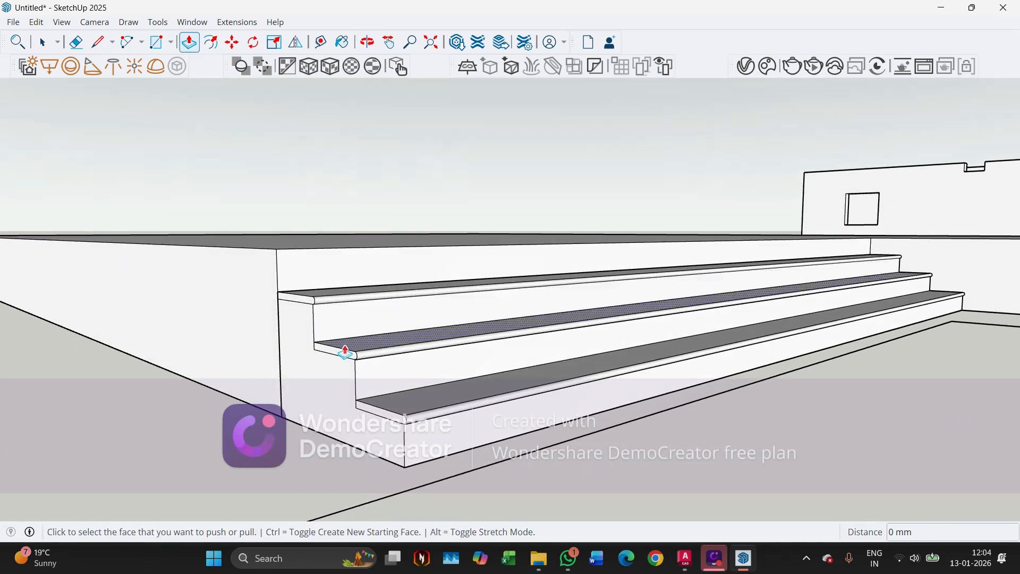
Select all the connected geometry of the porch steps and make it a group
{"action": "key", "text": "space"}
{"action": "middle_click_drag", "start_coordinate": [344, 351], "coordinate": [321, 377]}
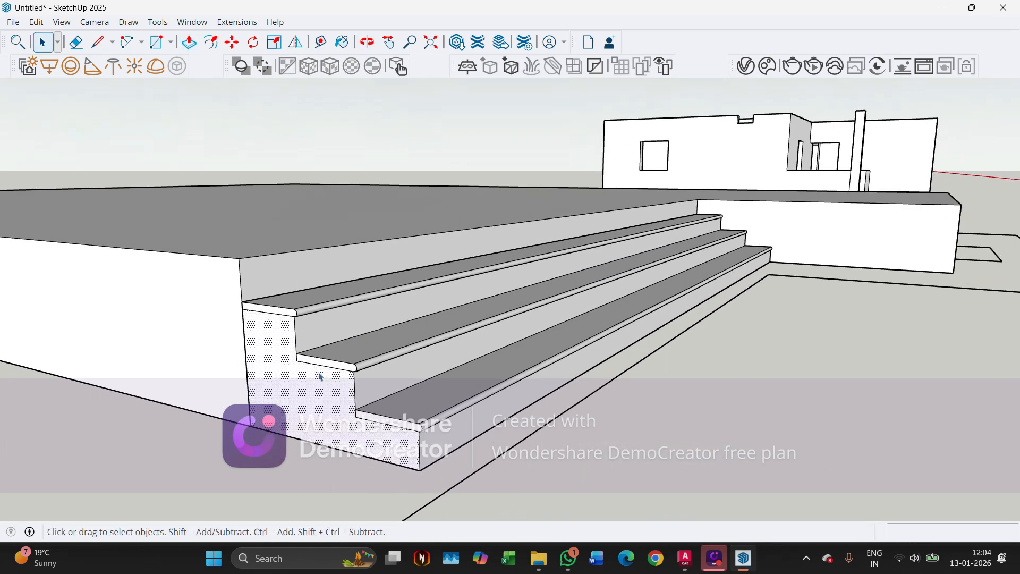
{"action": "triple_click", "coordinate": [319, 376]}
{"action": "right_click", "coordinate": [320, 377]}
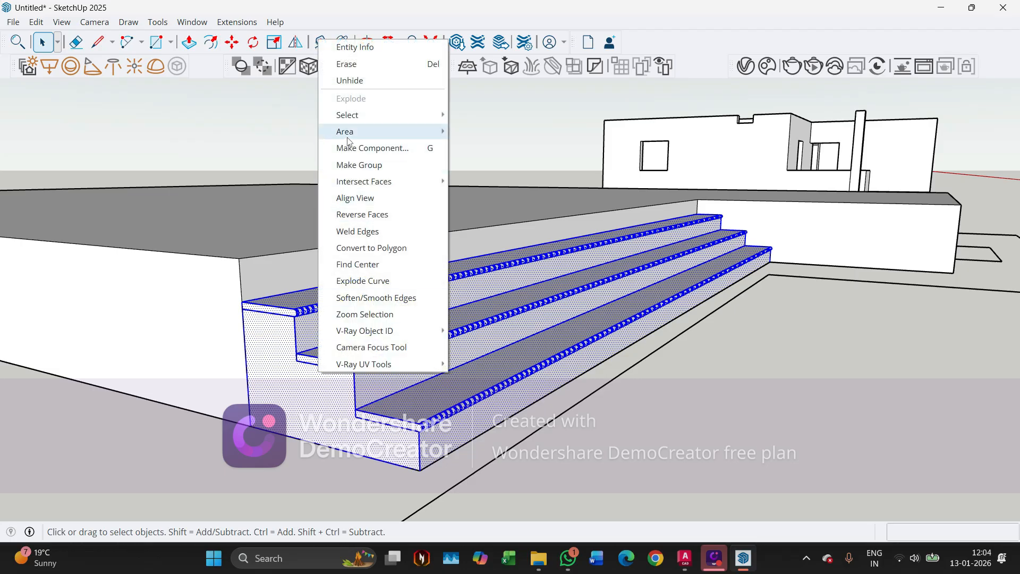
{"action": "left_click", "coordinate": [375, 166]}
Select the grouped steps together with the plinth and combine both into one group
{"action": "scroll", "coordinate": [375, 175], "scroll_direction": "down", "scroll_amount": 5}
{"action": "left_click", "coordinate": [283, 331]}
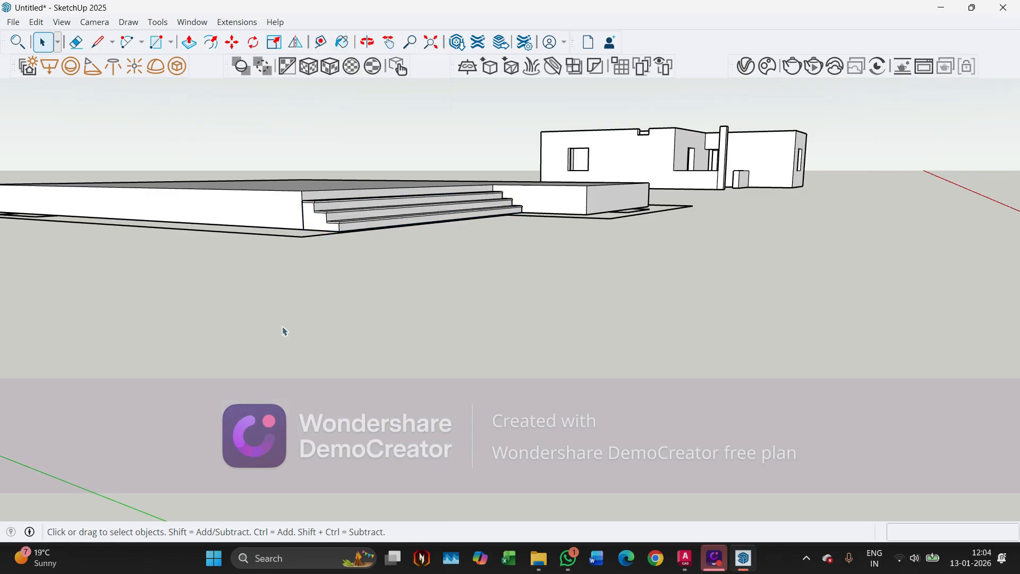
{"action": "middle_click_drag", "start_coordinate": [283, 331], "coordinate": [396, 316]}
{"action": "left_click", "coordinate": [394, 323]}
{"action": "left_click", "coordinate": [367, 254], "text": "shift"}
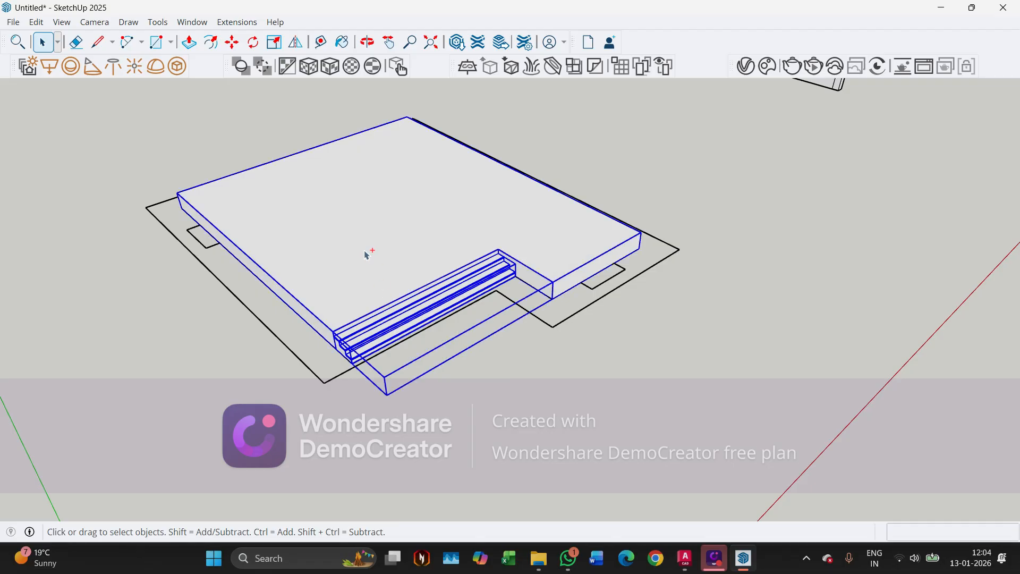
{"action": "right_click", "coordinate": [366, 253]}
{"action": "left_click", "coordinate": [410, 393]}
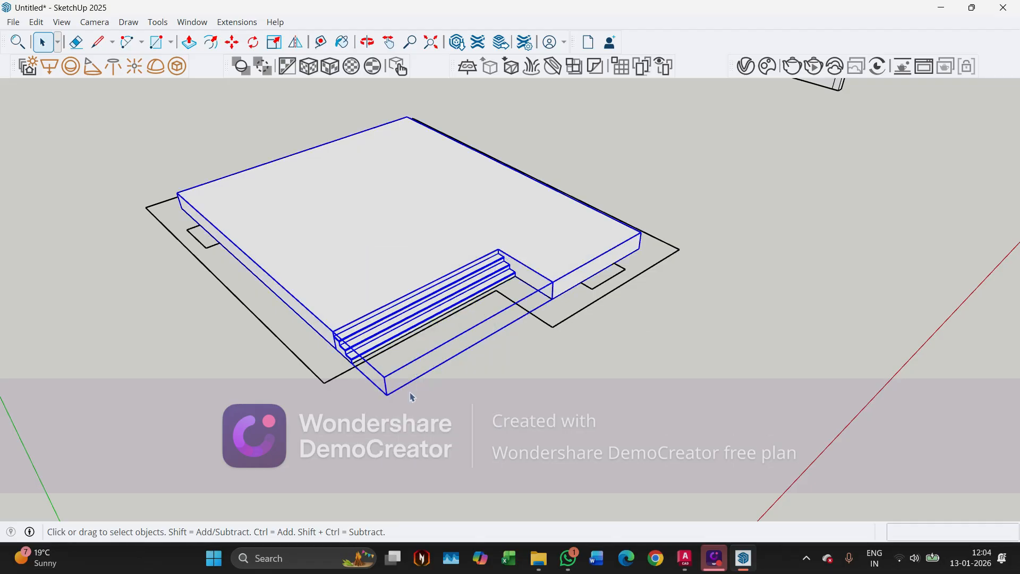
{"action": "left_click", "coordinate": [255, 291]}
Move the combined plinth and steps group about 14460 mm off the floor plan, into the gap before the walls model
{"action": "scroll", "coordinate": [280, 284], "scroll_direction": "down", "scroll_amount": 3}
{"action": "scroll", "coordinate": [281, 285], "scroll_direction": "up", "scroll_amount": 1}
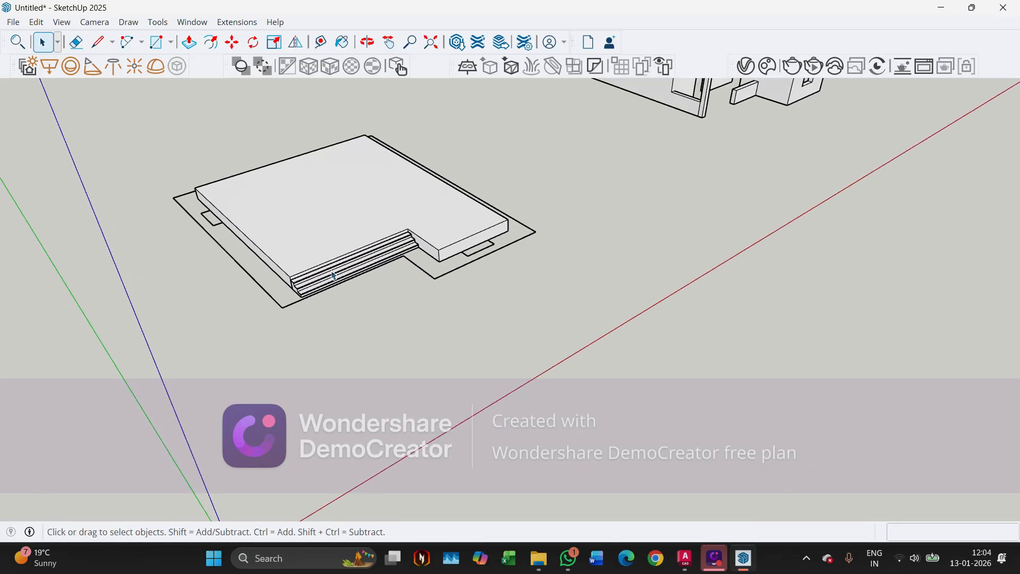
{"action": "left_click", "coordinate": [280, 285]}
{"action": "key", "text": "m"}
{"action": "scroll", "coordinate": [317, 261], "scroll_direction": "up", "scroll_amount": 2}
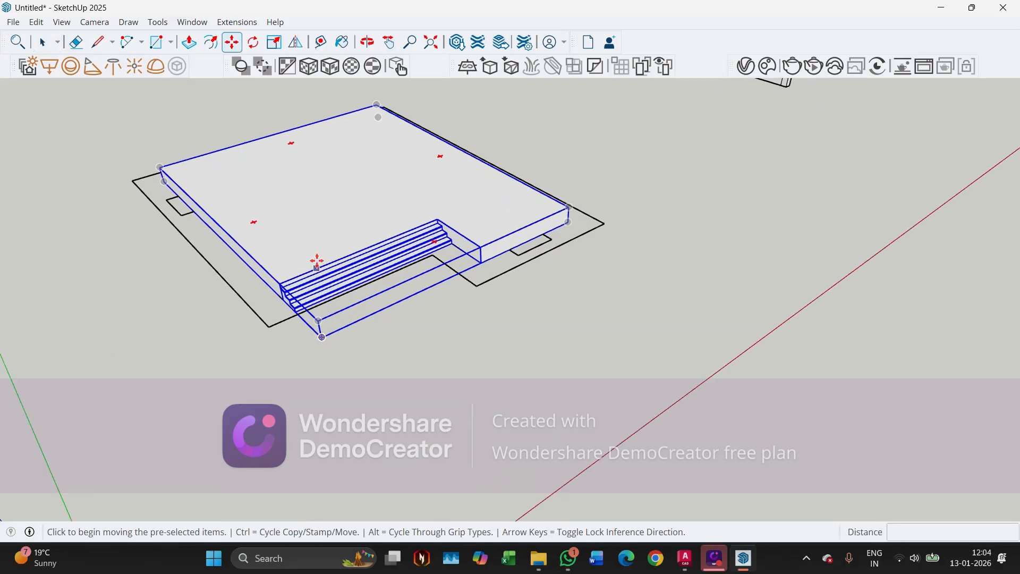
{"action": "left_click", "coordinate": [272, 324]}
{"action": "left_click", "coordinate": [615, 174]}
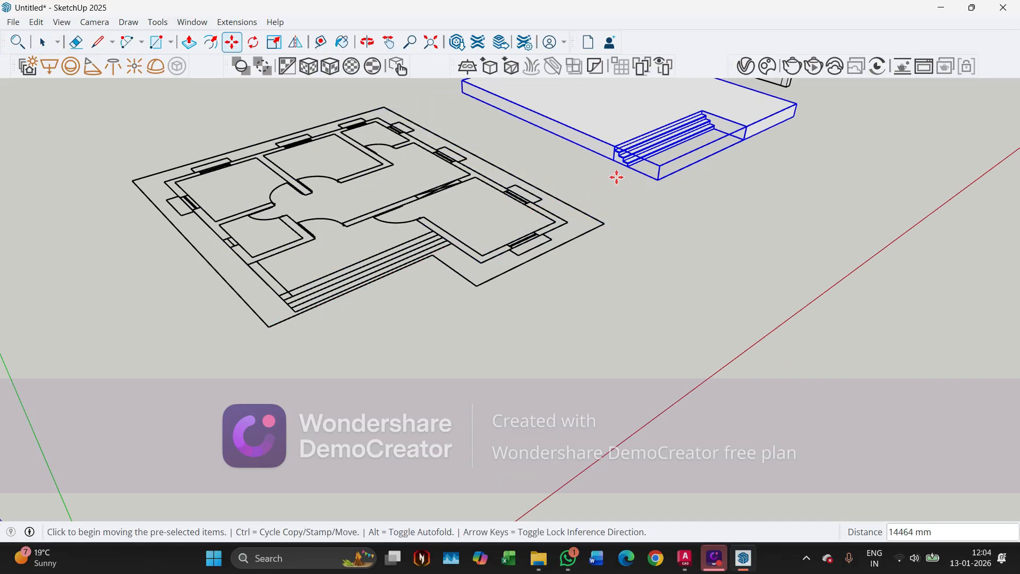
{"action": "key", "text": "space"}
{"action": "left_click", "coordinate": [616, 185]}
Examine the exposed floor plan and its outer boundary beside the moved plinth
{"action": "scroll", "coordinate": [399, 230], "scroll_direction": "down", "scroll_amount": 2}
{"action": "middle_click_drag", "start_coordinate": [375, 234], "coordinate": [347, 234]}
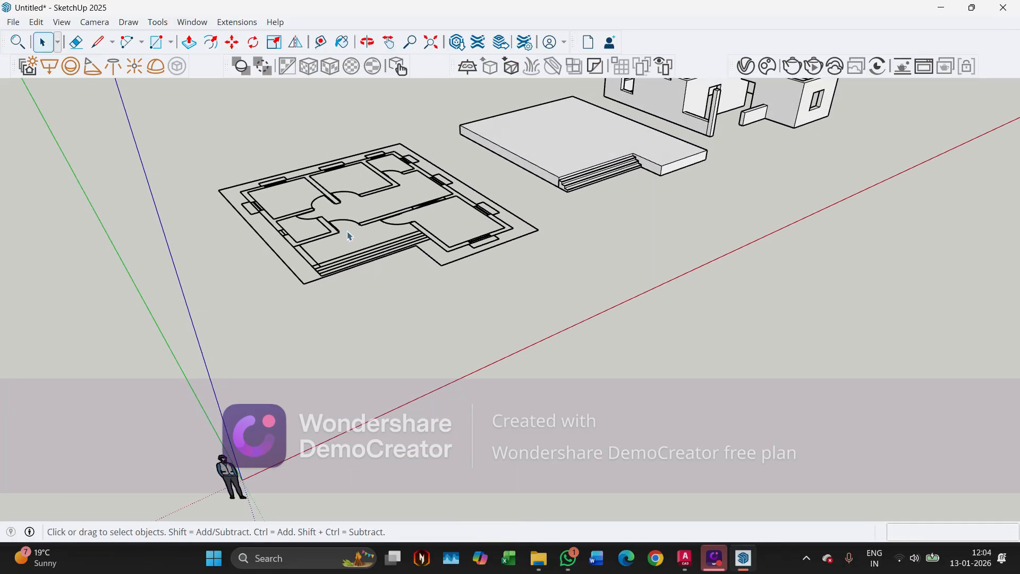
{"action": "scroll", "coordinate": [340, 242], "scroll_direction": "down", "scroll_amount": 4}
{"action": "middle_click_drag", "start_coordinate": [414, 242], "coordinate": [542, 239]}
{"action": "scroll", "coordinate": [404, 202], "scroll_direction": "up", "scroll_amount": 2}
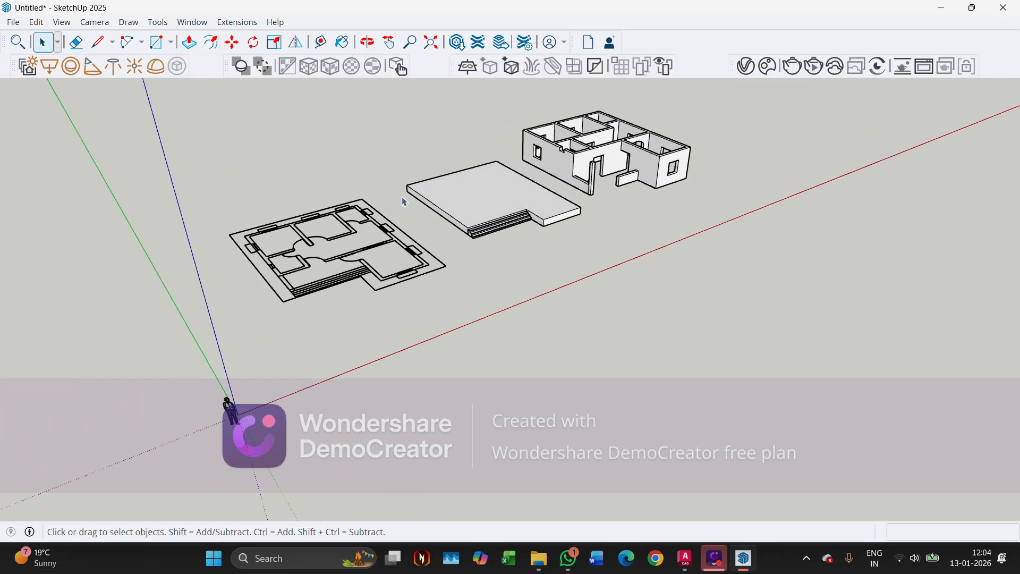
{"action": "scroll", "coordinate": [340, 197], "scroll_direction": "up", "scroll_amount": 4}
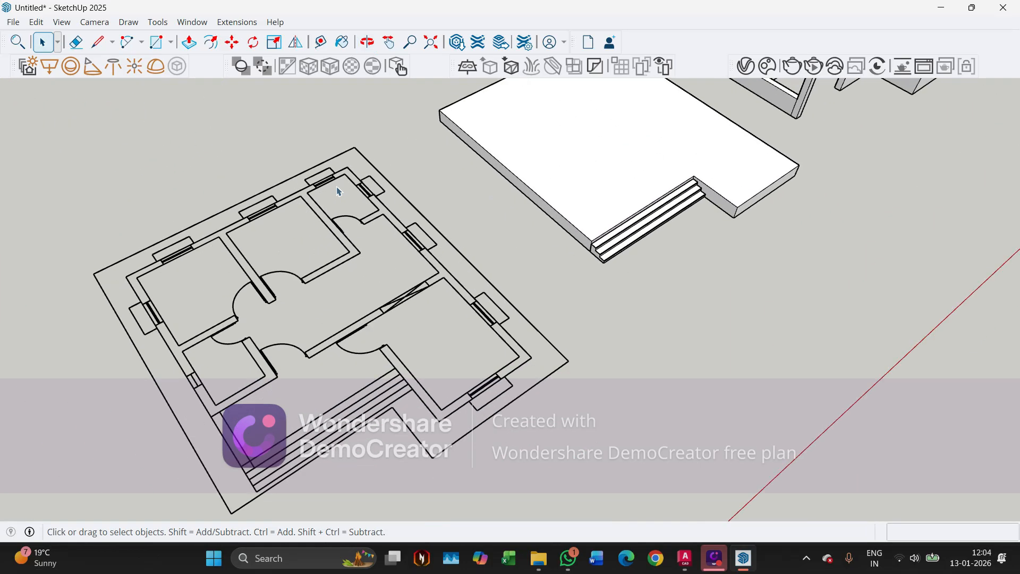
{"action": "scroll", "coordinate": [338, 192], "scroll_direction": "down", "scroll_amount": 2}
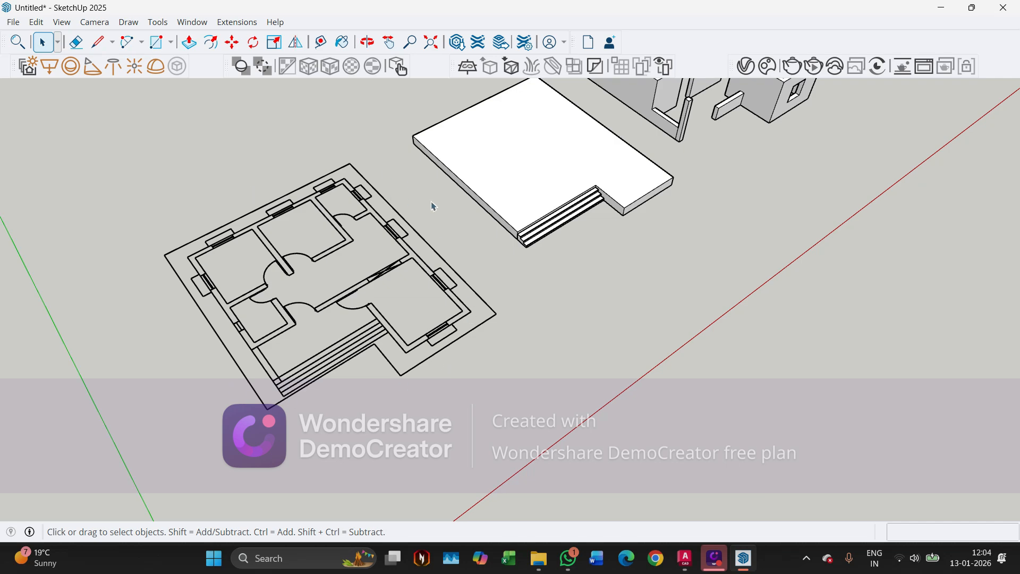
{"action": "scroll", "coordinate": [222, 248], "scroll_direction": "up", "scroll_amount": 2}
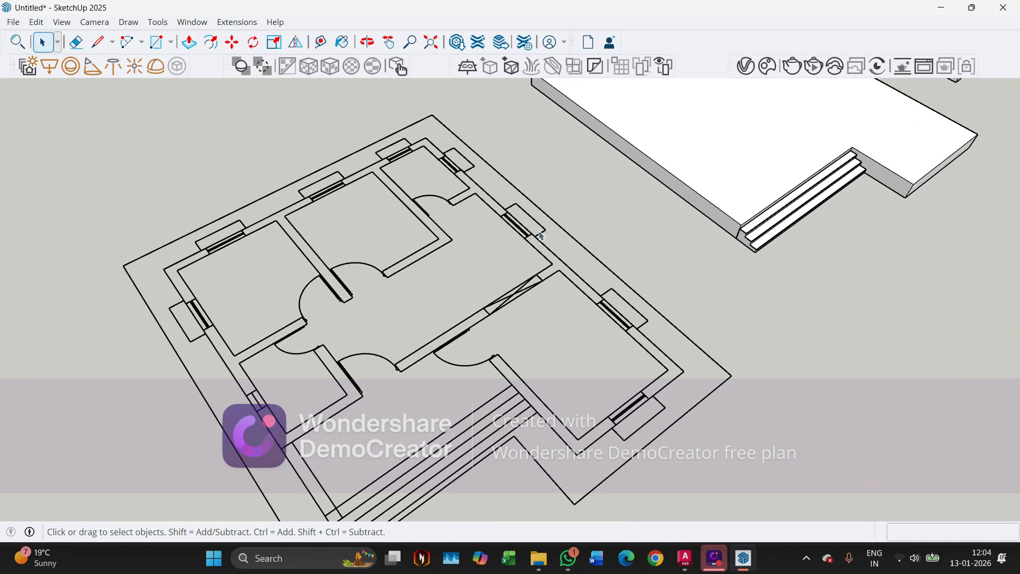
{"action": "scroll", "coordinate": [406, 261], "scroll_direction": "down", "scroll_amount": 1}
{"action": "scroll", "coordinate": [410, 183], "scroll_direction": "up", "scroll_amount": 2}
{"action": "scroll", "coordinate": [412, 179], "scroll_direction": "up", "scroll_amount": 3}
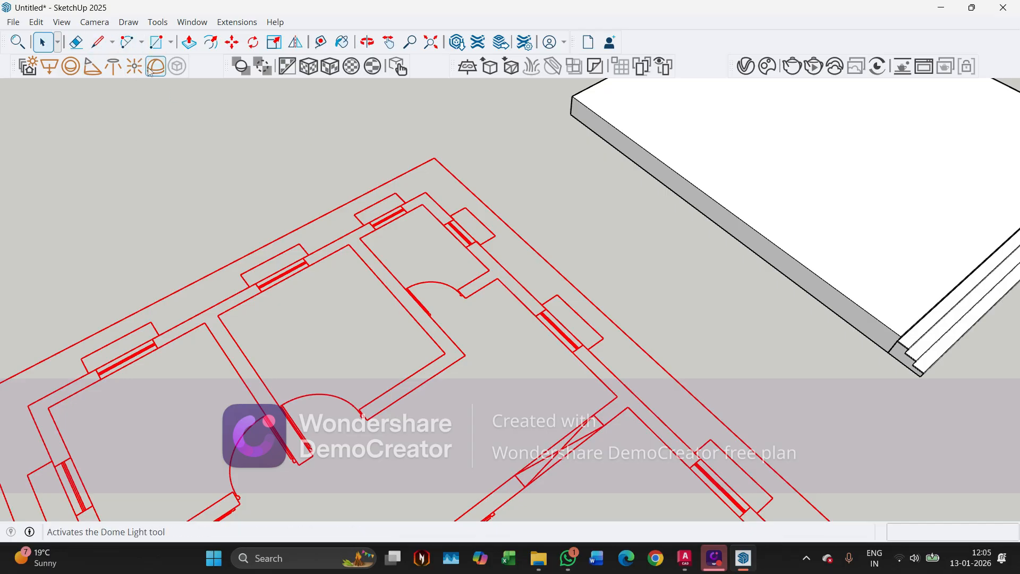
Draw an 11400 by 14100 mm rectangle over the floor plan's outer boundary between opposite corners
{"action": "scroll", "coordinate": [287, 205], "scroll_direction": "down", "scroll_amount": 4}
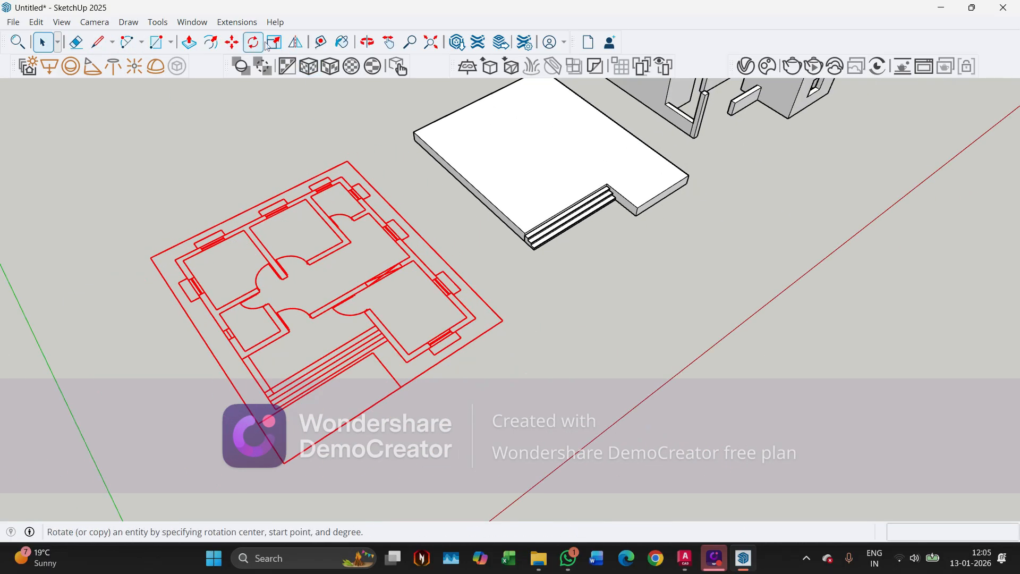
{"action": "left_click", "coordinate": [155, 42]}
{"action": "scroll", "coordinate": [367, 146], "scroll_direction": "up", "scroll_amount": 1}
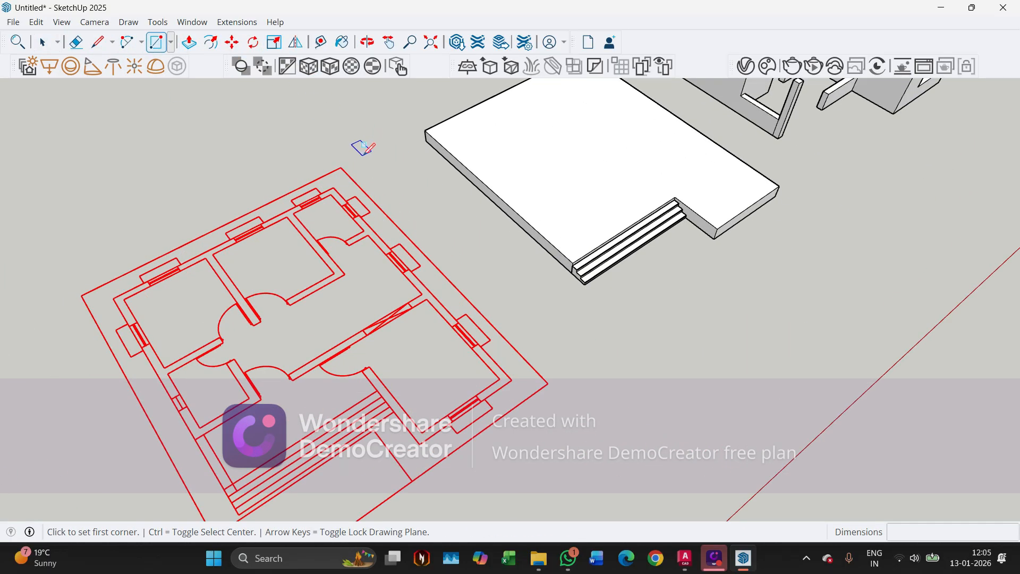
{"action": "left_click", "coordinate": [341, 166]}
{"action": "scroll", "coordinate": [351, 154], "scroll_direction": "down", "scroll_amount": 2}
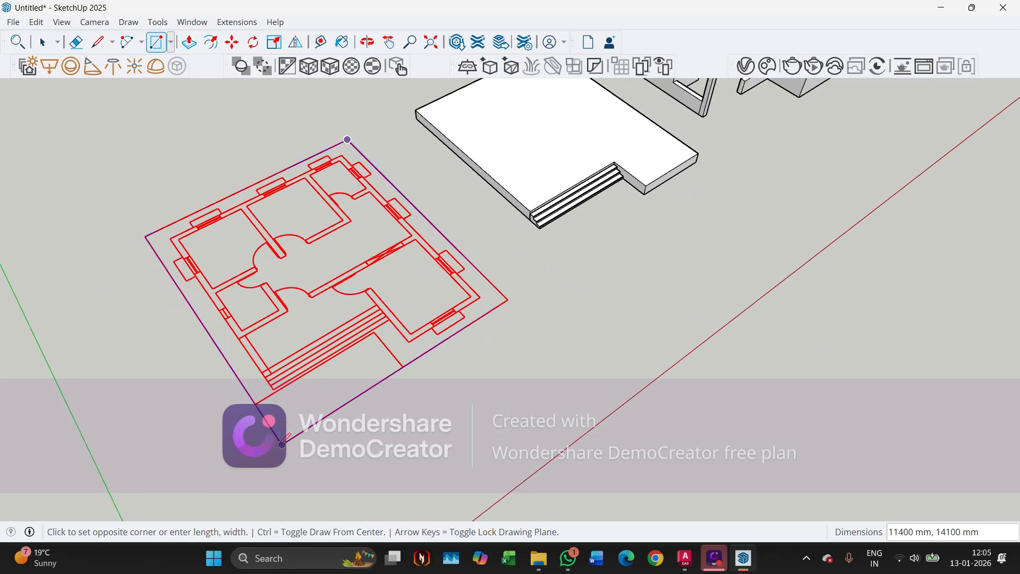
{"action": "left_click", "coordinate": [282, 444]}
Trace the notch in front of the plan's steps with two lines, the second running 2300 mm to the front boundary
{"action": "scroll", "coordinate": [181, 398], "scroll_direction": "down", "scroll_amount": 1}
{"action": "middle_click_drag", "start_coordinate": [180, 397], "coordinate": [169, 293]}
{"action": "scroll", "coordinate": [341, 302], "scroll_direction": "up", "scroll_amount": 2}
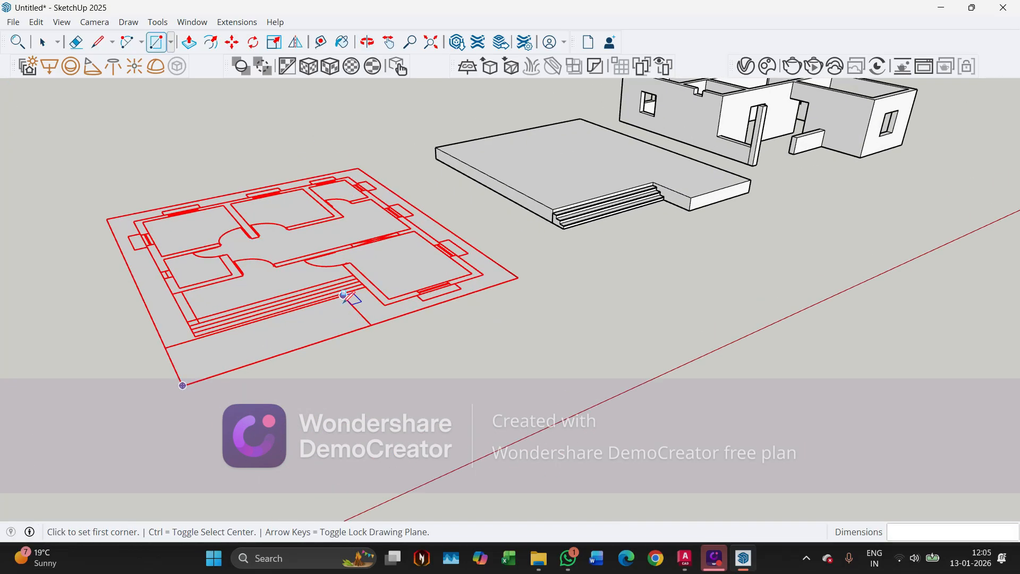
{"action": "scroll", "coordinate": [268, 334], "scroll_direction": "up", "scroll_amount": 1}
{"action": "scroll", "coordinate": [268, 334], "scroll_direction": "up", "scroll_amount": 1}
{"action": "scroll", "coordinate": [319, 305], "scroll_direction": "up", "scroll_amount": 1}
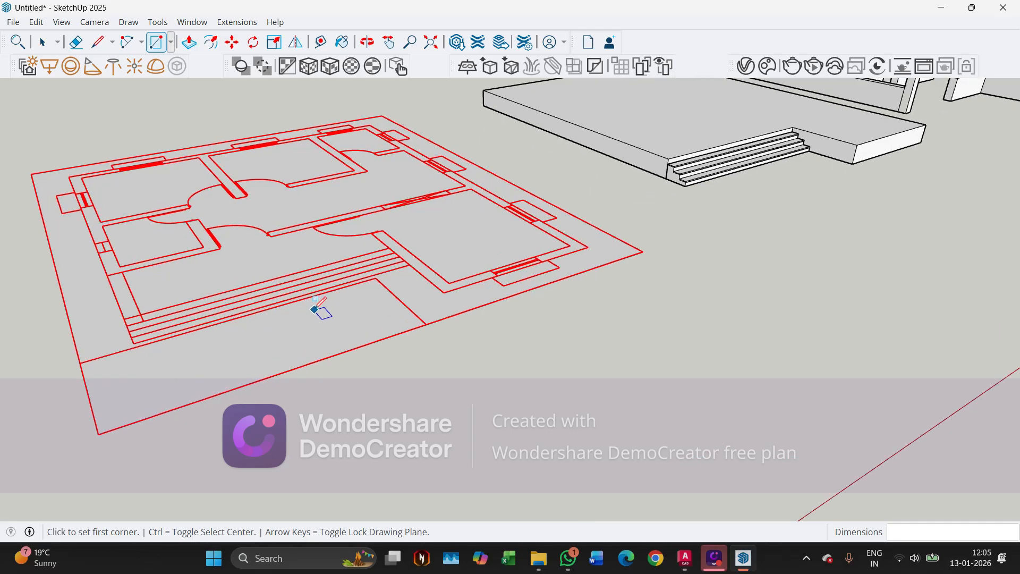
{"action": "key", "text": "l"}
{"action": "scroll", "coordinate": [86, 351], "scroll_direction": "up", "scroll_amount": 1}
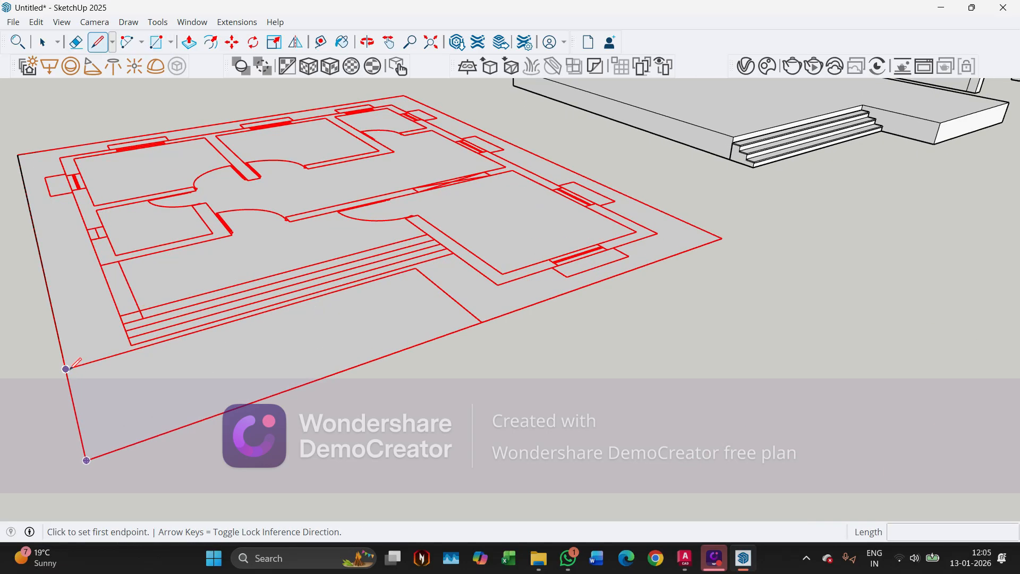
{"action": "left_click", "coordinate": [66, 369]}
{"action": "scroll", "coordinate": [441, 267], "scroll_direction": "up", "scroll_amount": 2}
{"action": "left_click", "coordinate": [402, 268]}
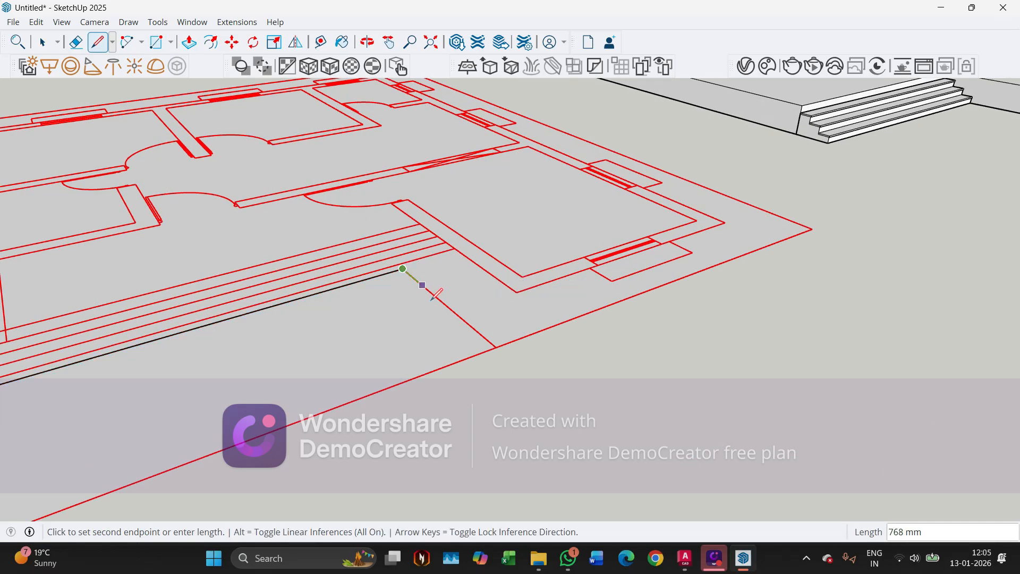
{"action": "left_click", "coordinate": [496, 347]}
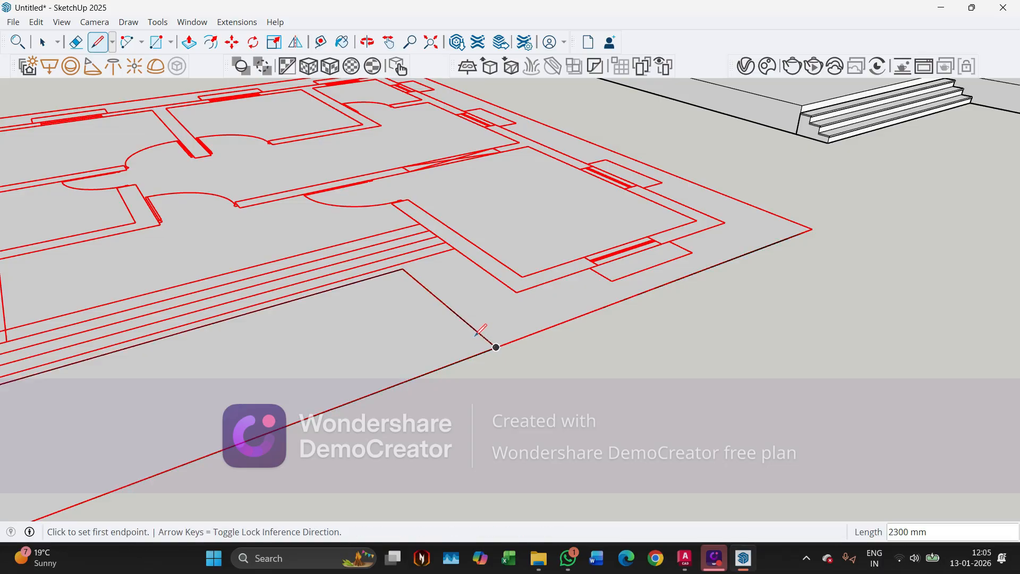
Delete the cut-off face in front of the steps, leaving the notched base face
{"action": "key", "text": "space"}
{"action": "left_click", "coordinate": [372, 355]}
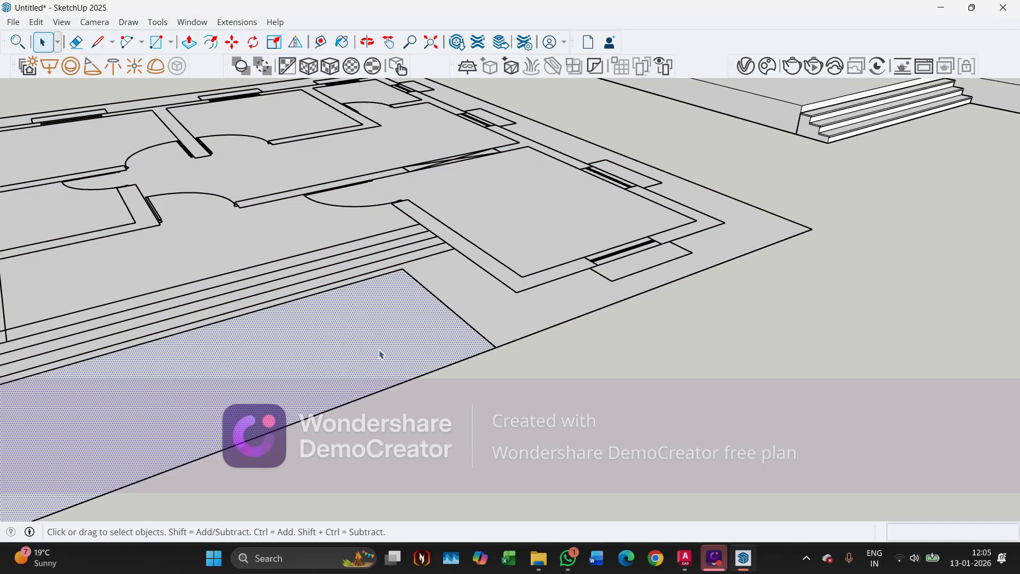
{"action": "key", "text": "Delete"}
Push/Pull the remaining notched face upward into a thin slab
{"action": "left_click", "coordinate": [327, 262]}
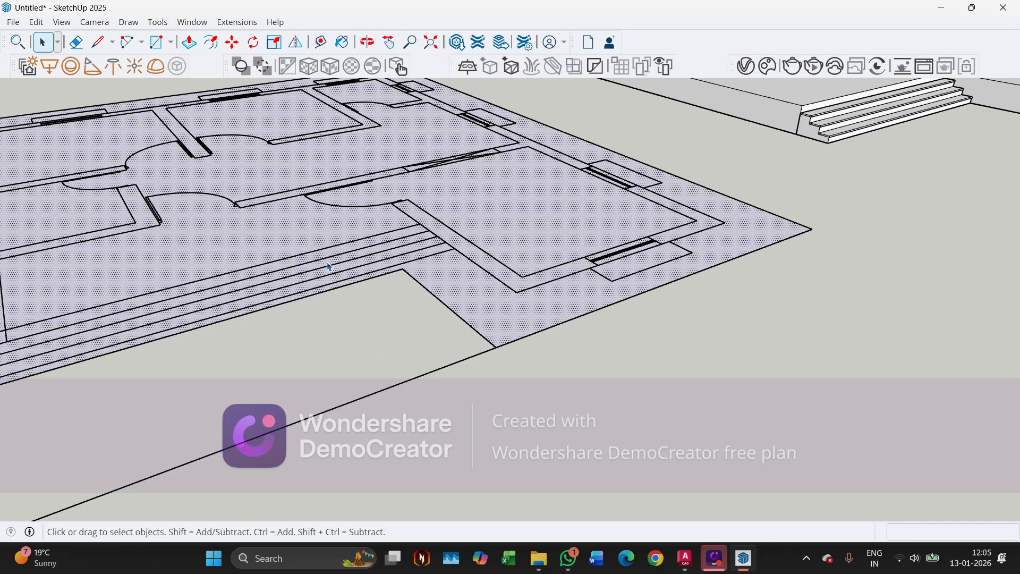
{"action": "key", "text": "p"}
{"action": "left_click", "coordinate": [456, 272]}
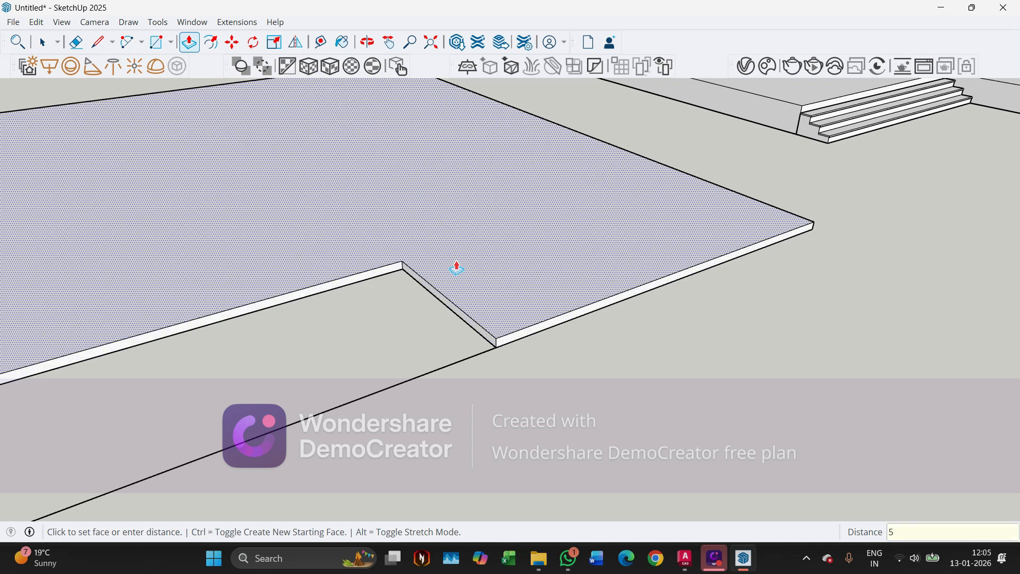
{"action": "key", "text": "Return"}
{"action": "key", "text": "space"}
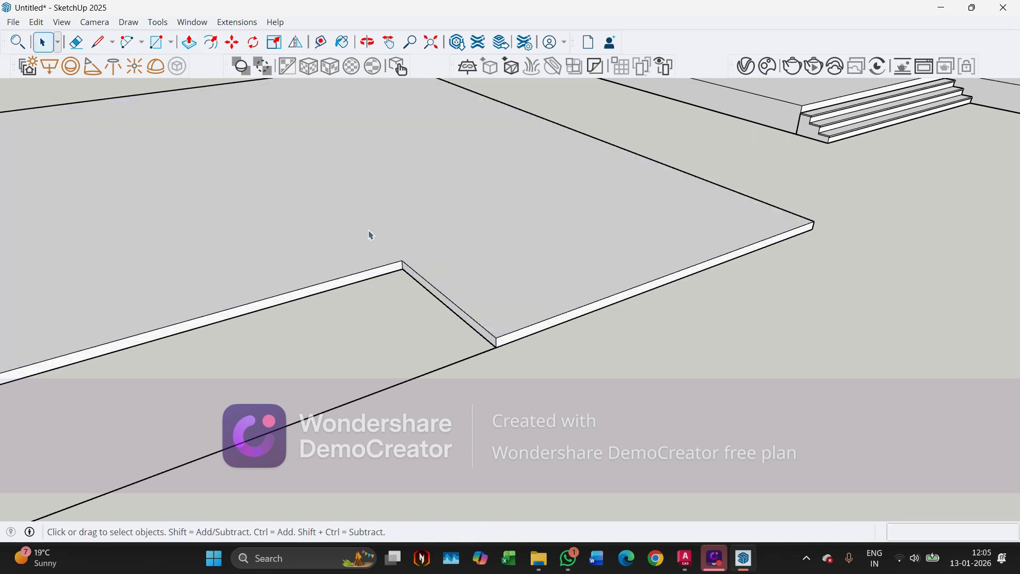
Select the entire slab with its connected edges and make it a group
{"action": "middle_click_drag", "start_coordinate": [370, 232], "coordinate": [520, 205]}
{"action": "scroll", "coordinate": [458, 229], "scroll_direction": "down", "scroll_amount": 1}
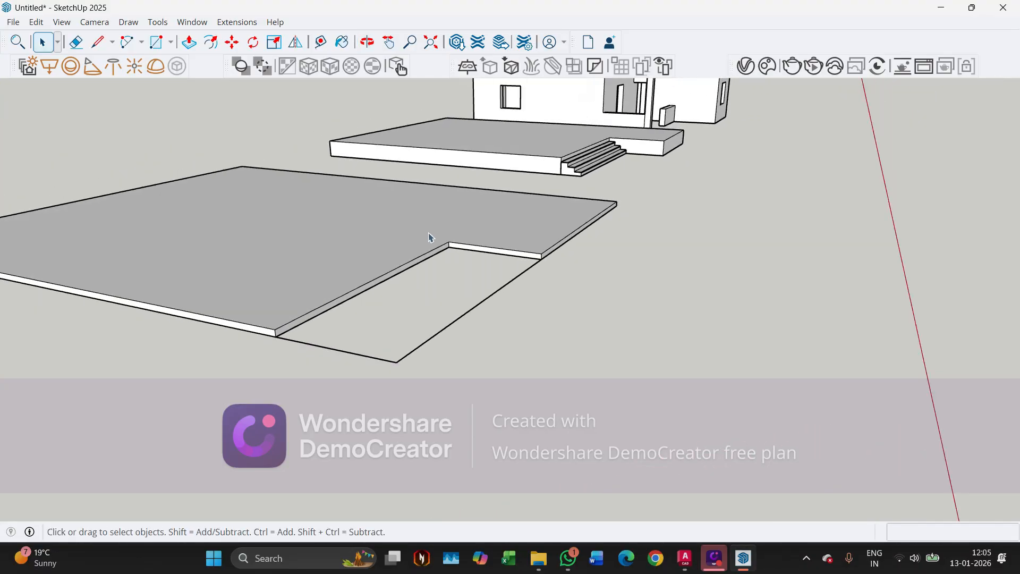
{"action": "middle_click_drag", "start_coordinate": [431, 238], "coordinate": [321, 252]}
{"action": "double_click", "coordinate": [321, 253]}
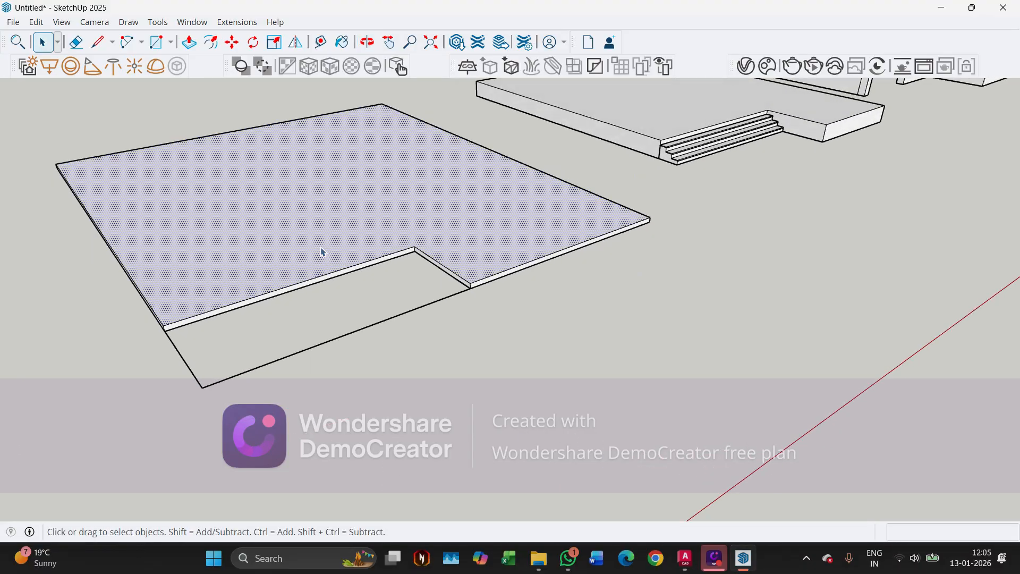
{"action": "right_click", "coordinate": [322, 251]}
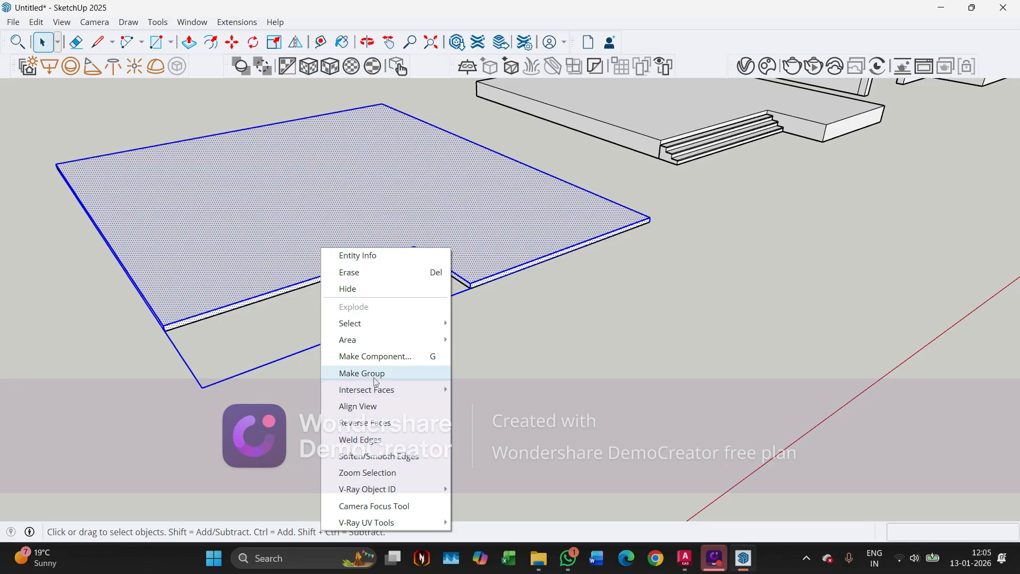
{"action": "left_click", "coordinate": [379, 374]}
{"action": "left_click", "coordinate": [159, 449]}
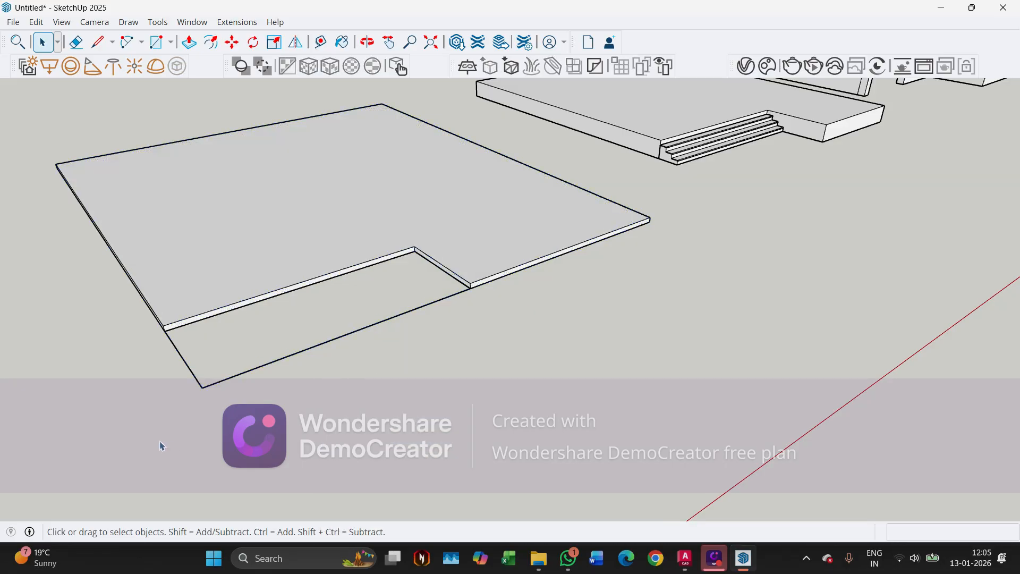
{"action": "scroll", "coordinate": [329, 363], "scroll_direction": "down", "scroll_amount": 2}
{"action": "middle_click_drag", "start_coordinate": [328, 363], "coordinate": [282, 346]}
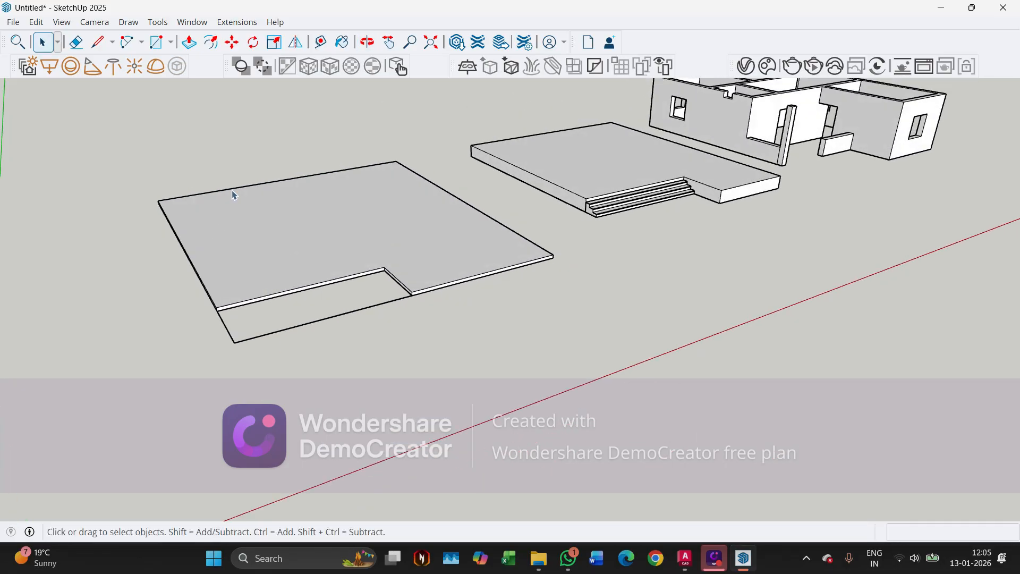
{"action": "middle_click_drag", "start_coordinate": [223, 272], "coordinate": [265, 285]}
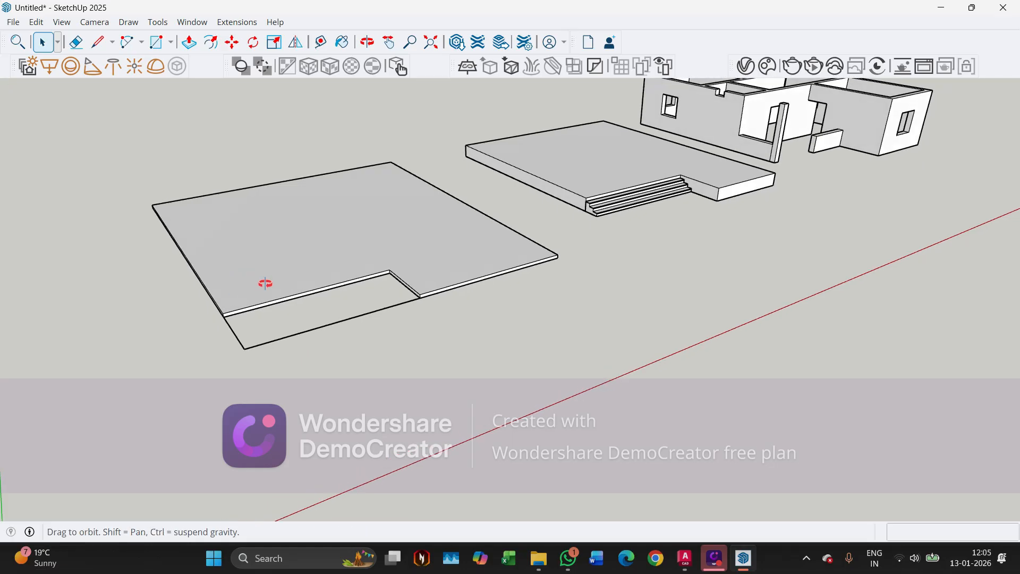
{"action": "scroll", "coordinate": [280, 287], "scroll_direction": "up", "scroll_amount": 3}
{"action": "double_click", "coordinate": [282, 289]}
{"action": "left_click", "coordinate": [91, 420]}
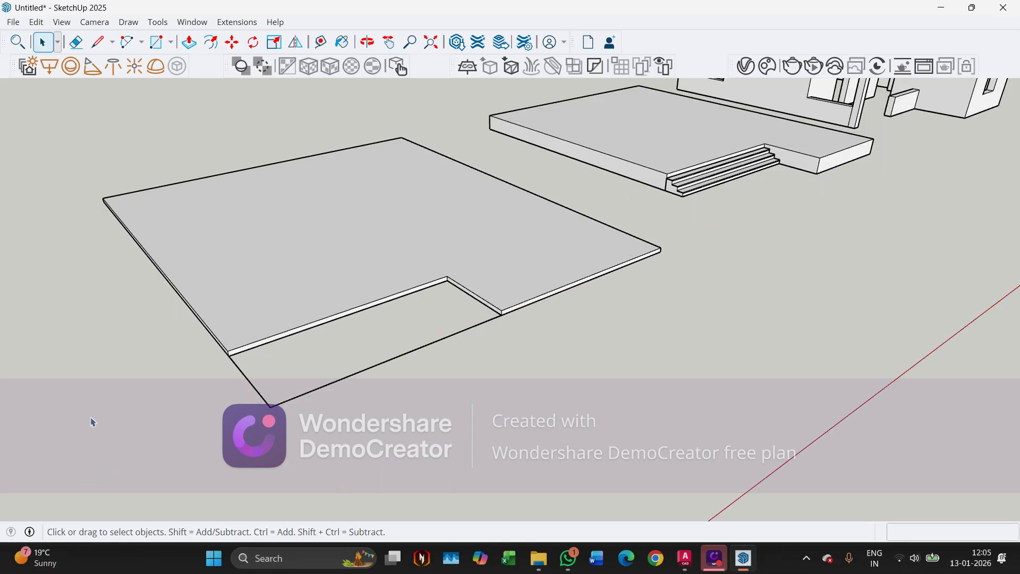
Open the slab group for editing and offset its top face's outline 300 mm inward
{"action": "middle_click_drag", "start_coordinate": [262, 275], "coordinate": [297, 256]}
{"action": "double_click", "coordinate": [292, 337]}
{"action": "left_click", "coordinate": [314, 312]}
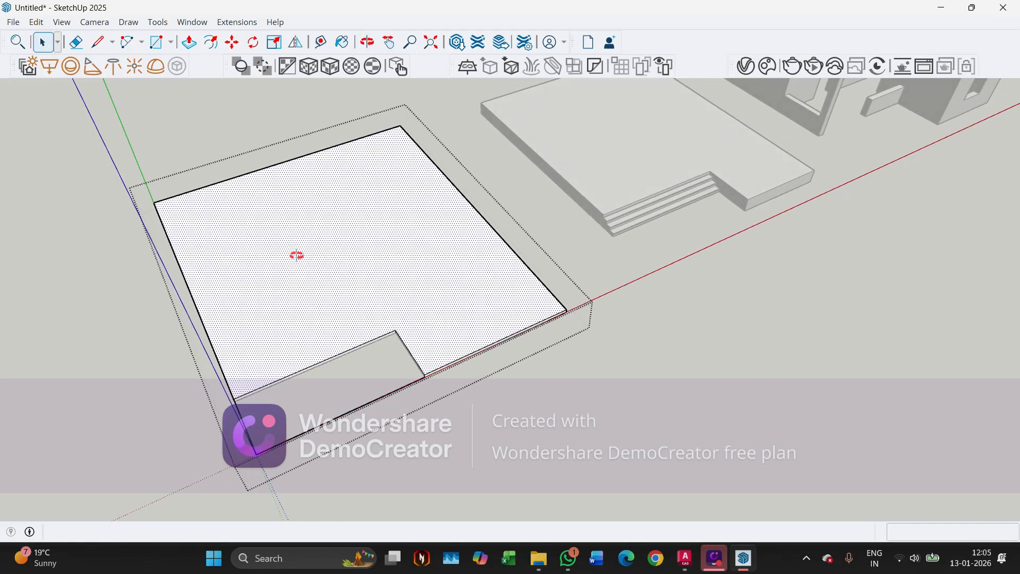
{"action": "key", "text": "f"}
{"action": "left_click", "coordinate": [285, 261]}
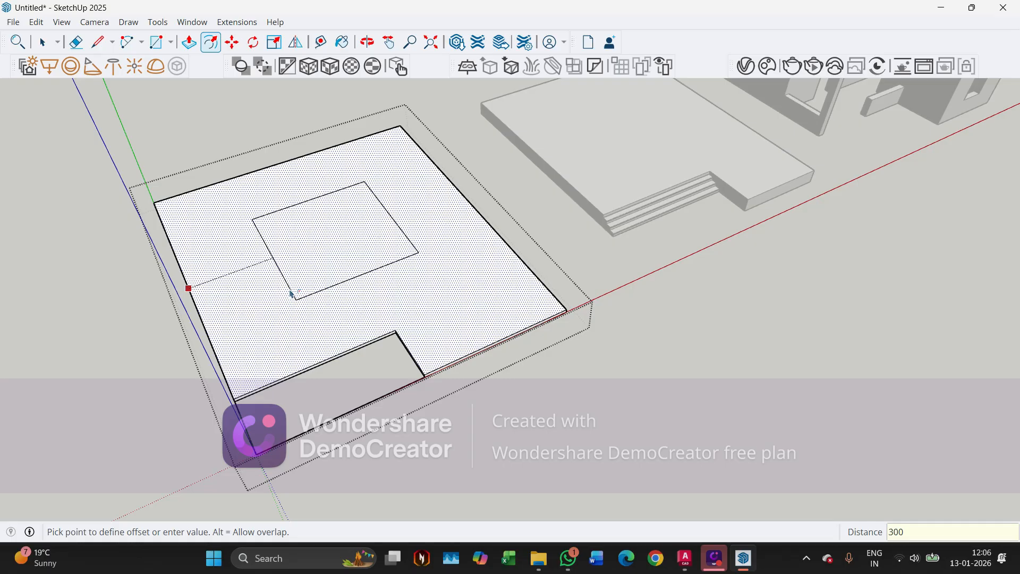
{"action": "key", "text": "Return"}
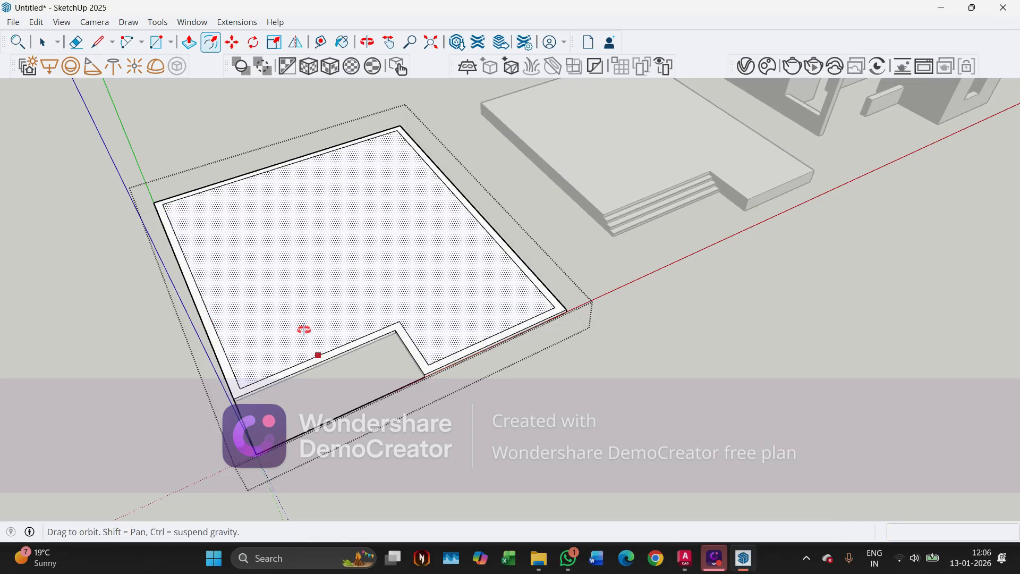
Raise the slab's border ring 1200 mm from a new starting face to form a parapet, and leave the group
{"action": "middle_click_drag", "start_coordinate": [307, 330], "coordinate": [305, 319]}
{"action": "key", "text": "space"}
{"action": "scroll", "coordinate": [335, 353], "scroll_direction": "up", "scroll_amount": 2}
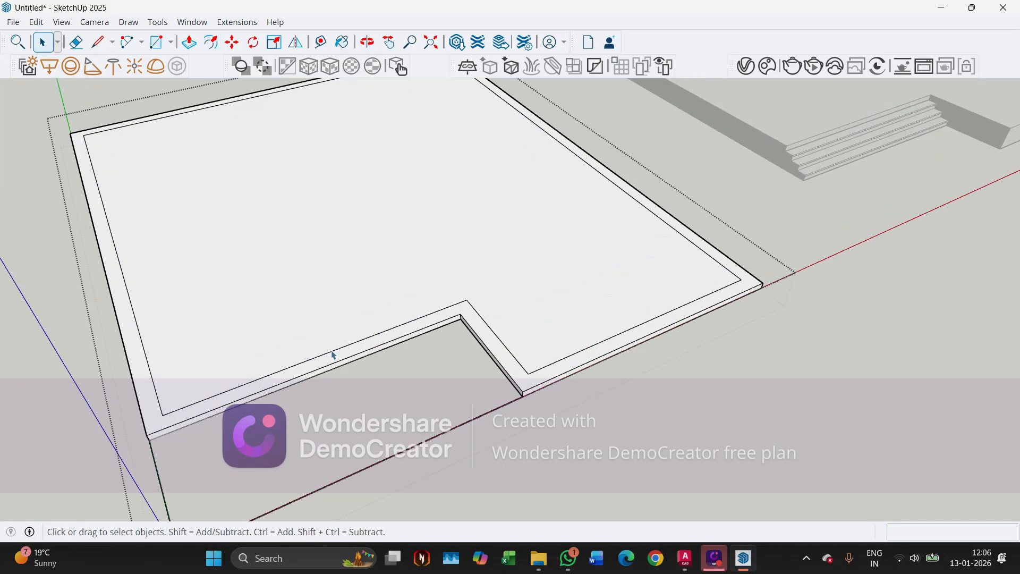
{"action": "left_click", "coordinate": [328, 367]}
{"action": "key", "text": "p"}
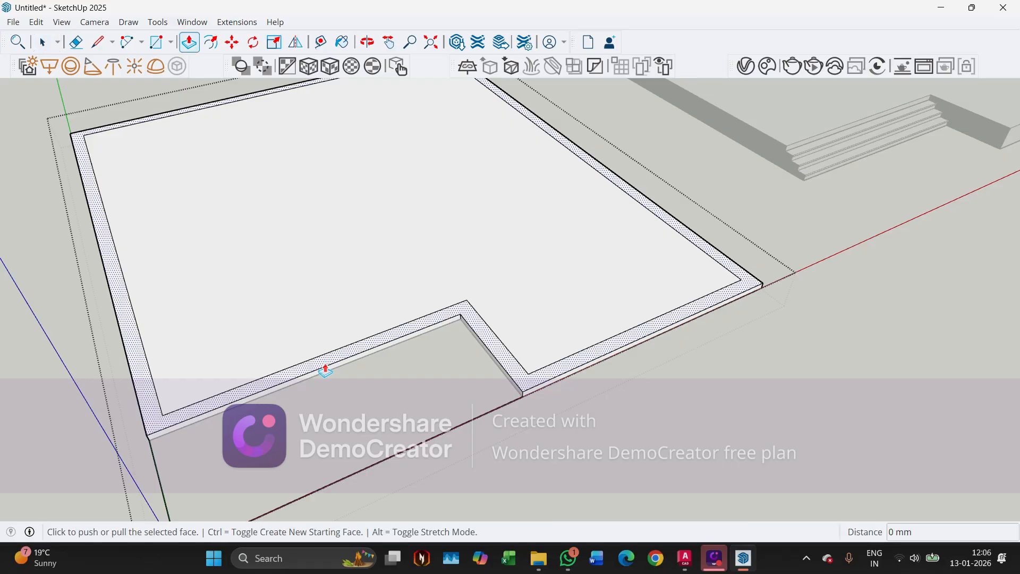
{"action": "left_click", "coordinate": [310, 359]}
{"action": "middle_click_drag", "start_coordinate": [319, 336], "coordinate": [319, 314]}
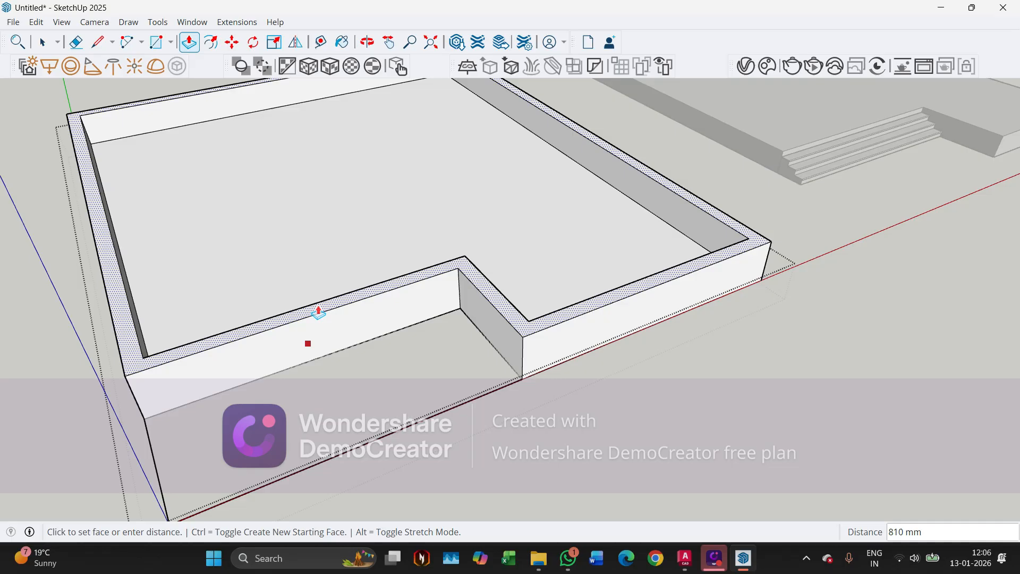
{"action": "left_click", "coordinate": [318, 313]}
{"action": "middle_click_drag", "start_coordinate": [318, 312], "coordinate": [314, 257]}
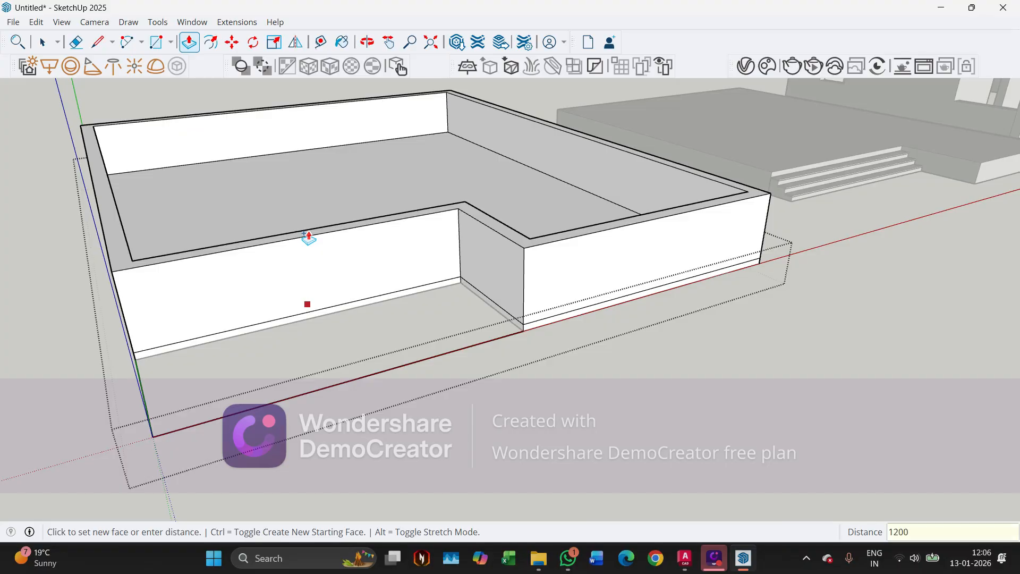
{"action": "left_click", "coordinate": [309, 237]}
{"action": "middle_click_drag", "start_coordinate": [299, 235], "coordinate": [468, 258]}
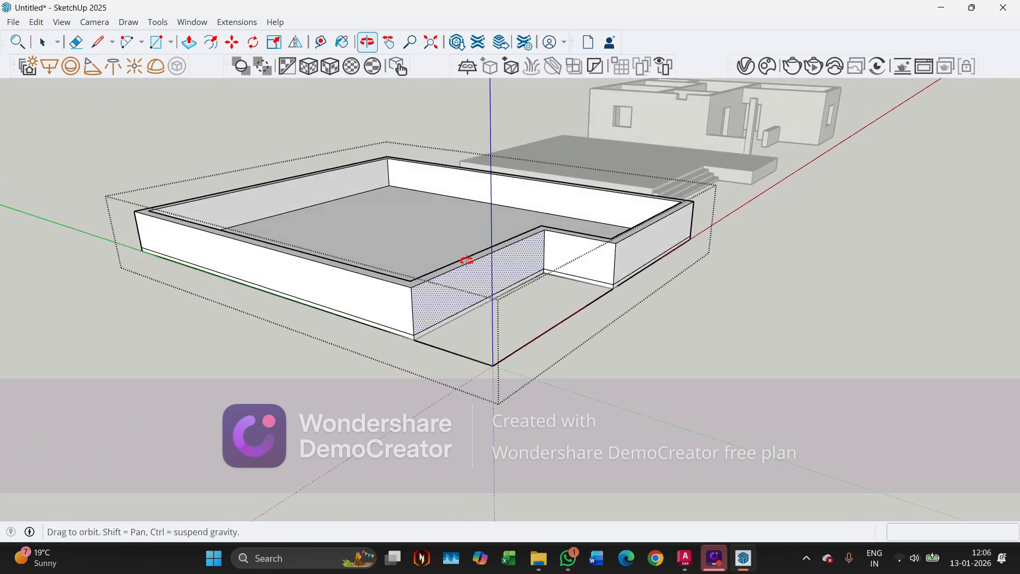
{"action": "key", "text": "space"}
{"action": "left_click", "coordinate": [256, 375]}
Try to divide the parapet's top with a line from an inner corner to the outer edge, outside the group
{"action": "middle_click_drag", "start_coordinate": [443, 322], "coordinate": [192, 238]}
{"action": "middle_click_drag", "start_coordinate": [301, 305], "coordinate": [331, 366]}
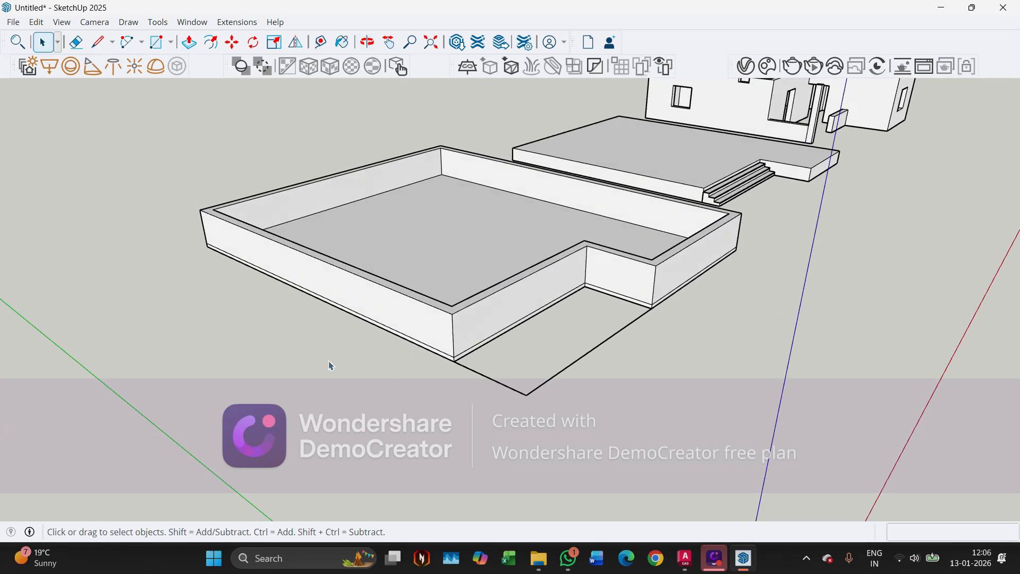
{"action": "scroll", "coordinate": [407, 331], "scroll_direction": "down", "scroll_amount": 3}
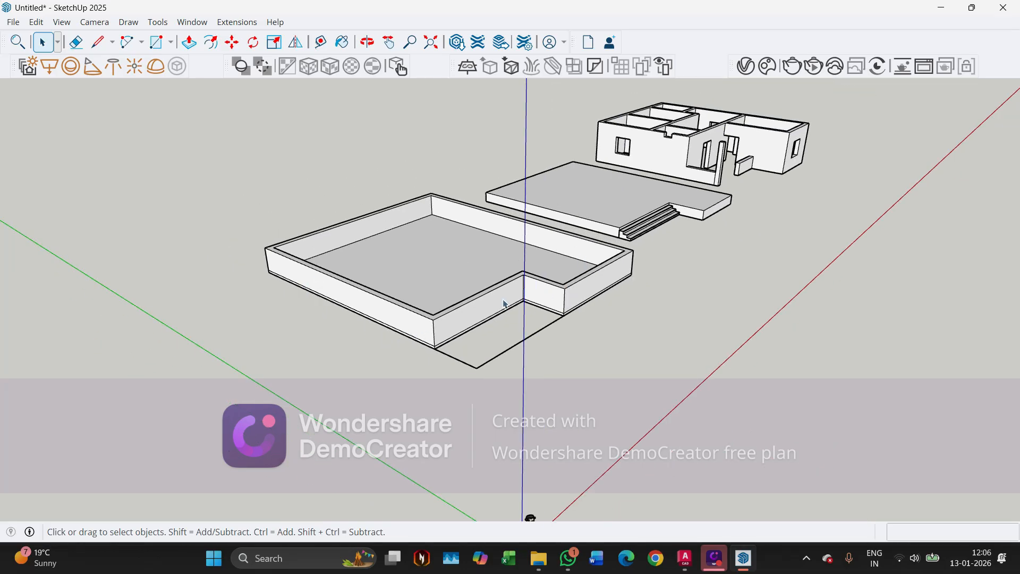
{"action": "scroll", "coordinate": [357, 277], "scroll_direction": "up", "scroll_amount": 3}
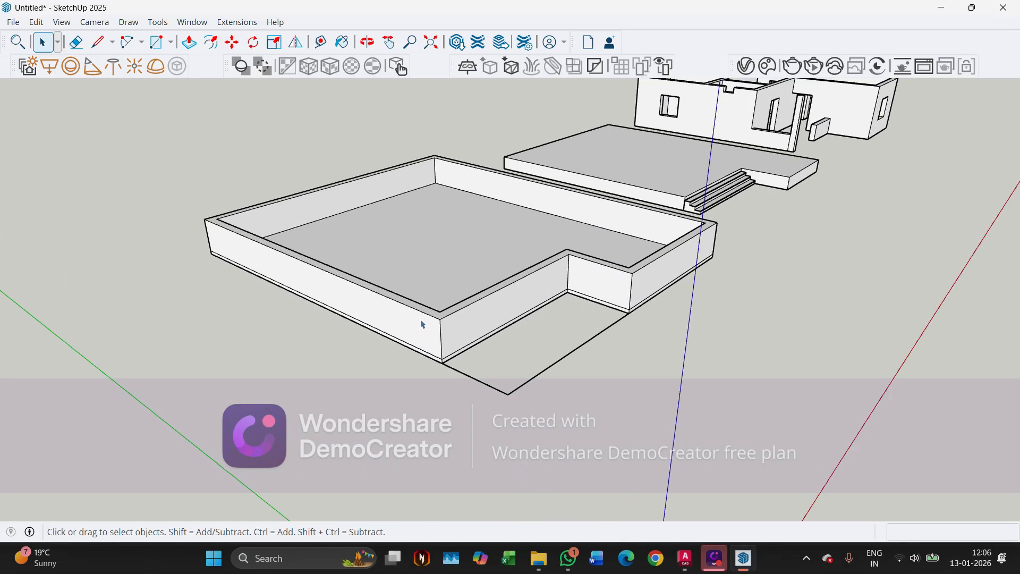
{"action": "middle_click_drag", "start_coordinate": [422, 321], "coordinate": [451, 331]}
{"action": "left_click", "coordinate": [99, 41]}
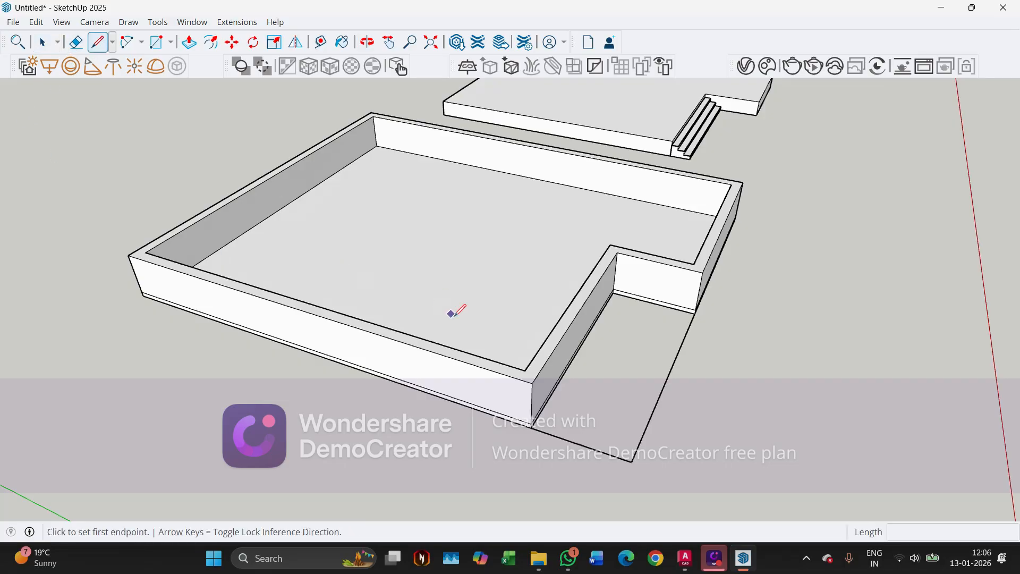
{"action": "scroll", "coordinate": [555, 368], "scroll_direction": "up", "scroll_amount": 3}
{"action": "scroll", "coordinate": [611, 375], "scroll_direction": "down", "scroll_amount": 3}
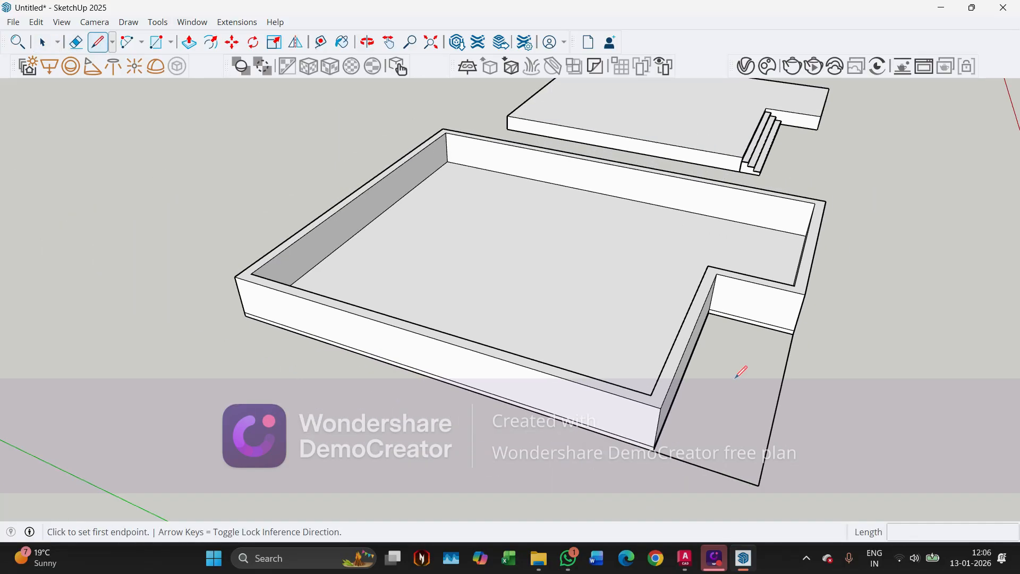
{"action": "scroll", "coordinate": [241, 258], "scroll_direction": "up", "scroll_amount": 3}
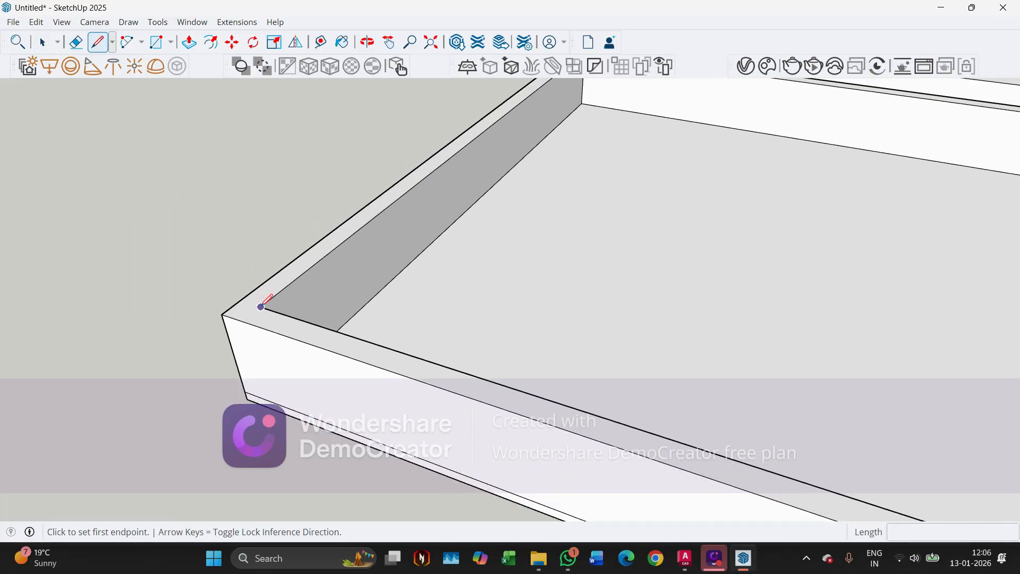
{"action": "left_click", "coordinate": [260, 307]}
{"action": "left_click", "coordinate": [243, 321]}
{"action": "scroll", "coordinate": [250, 322], "scroll_direction": "up", "scroll_amount": 2}
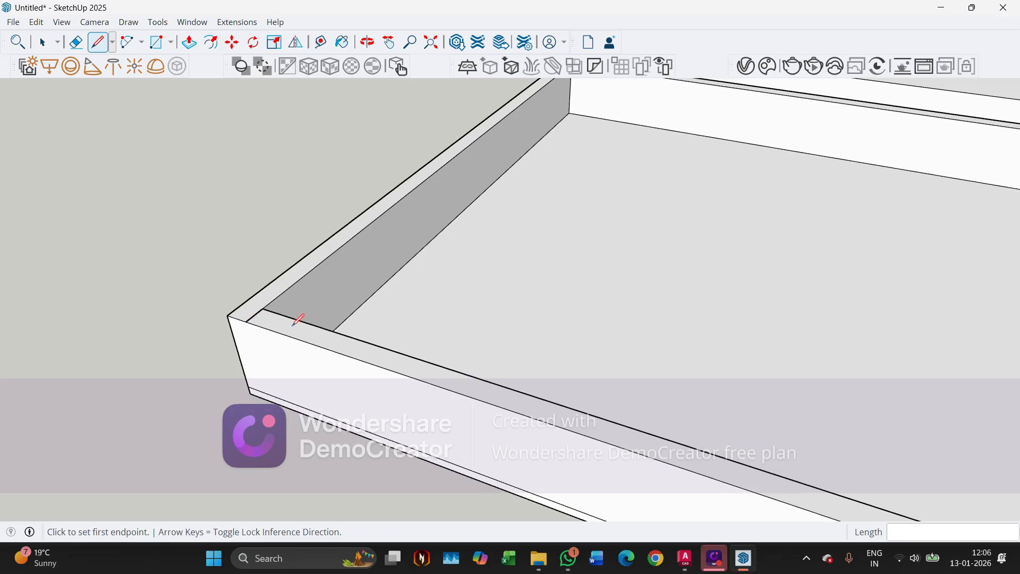
Discard the dividing line at the parapet's corner and clear the selection
{"action": "key", "text": "space"}
{"action": "triple_click", "coordinate": [273, 327]}
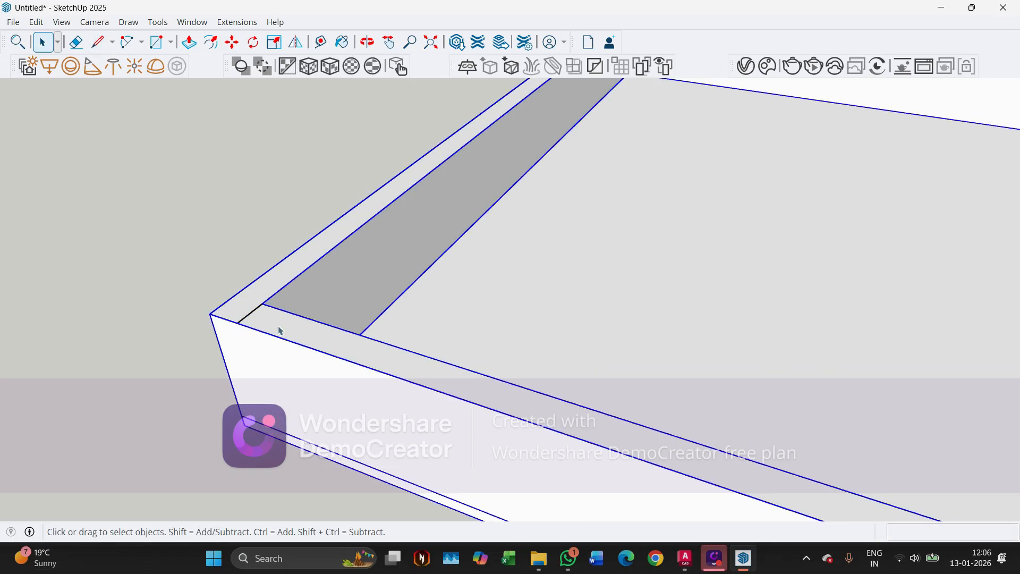
{"action": "key", "text": "Escape"}
{"action": "double_click", "coordinate": [270, 324]}
{"action": "key", "text": "Escape"}
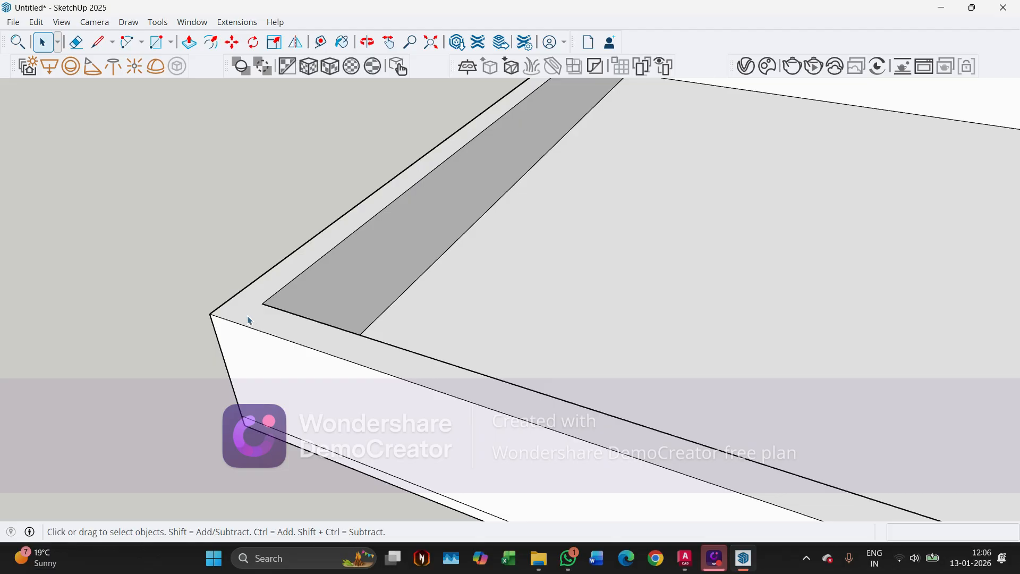
Open the slab group for editing and draw a 300 mm line across the parapet's top from the inner corner to the outer edge
{"action": "triple_click", "coordinate": [262, 312]}
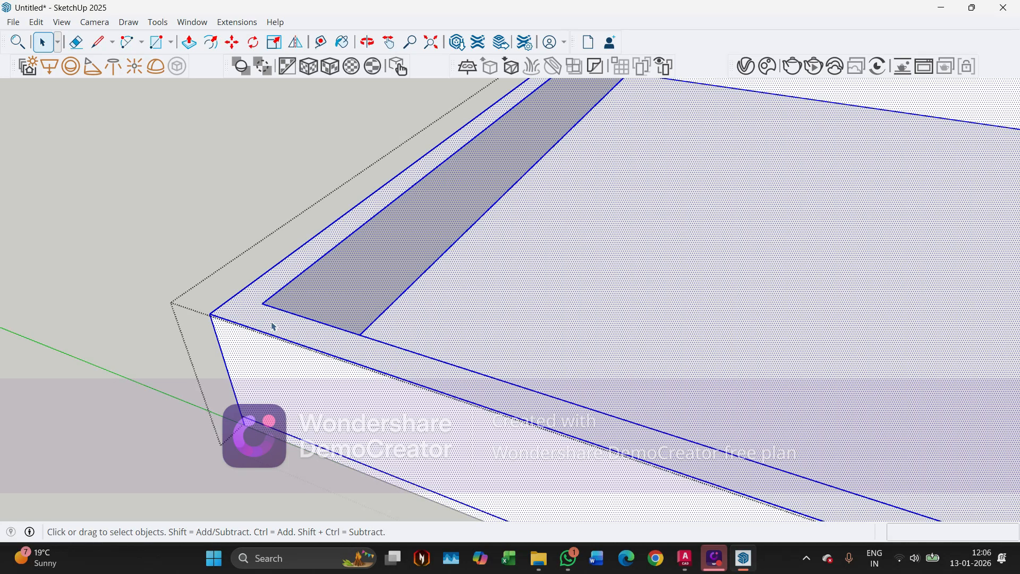
{"action": "left_click", "coordinate": [272, 326]}
{"action": "key", "text": "p"}
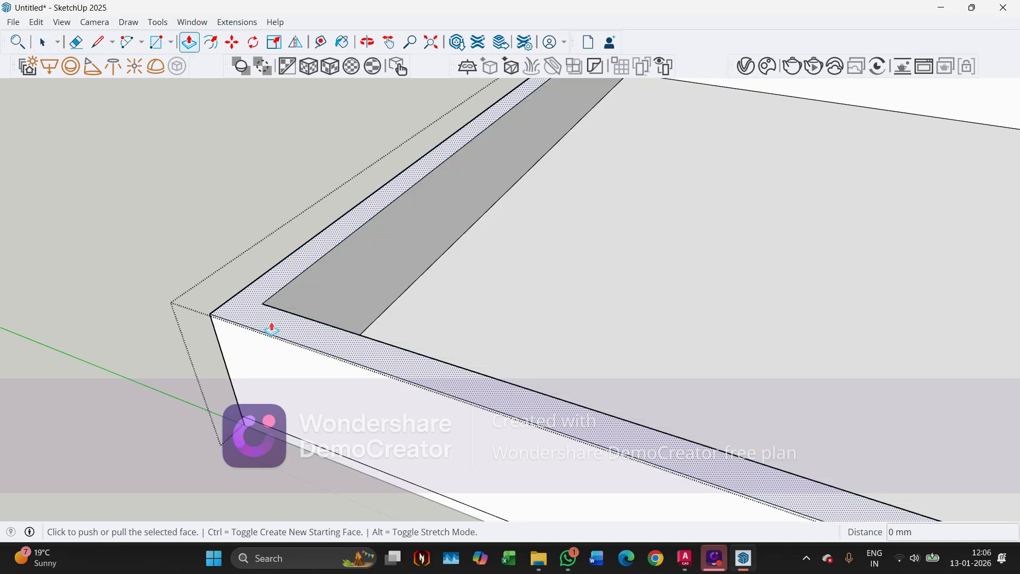
{"action": "key", "text": "l"}
{"action": "scroll", "coordinate": [269, 313], "scroll_direction": "up", "scroll_amount": 2}
{"action": "left_click", "coordinate": [258, 295]}
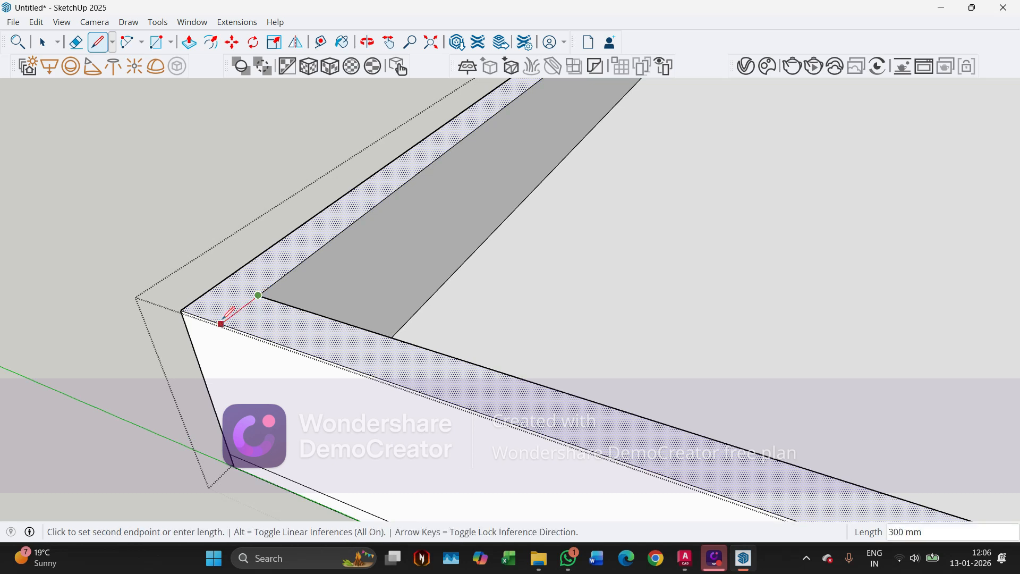
{"action": "left_click", "coordinate": [221, 324]}
{"action": "key", "text": "space"}
Copy the dividing line 900 mm along the parapet's top, away from the corner
{"action": "left_click", "coordinate": [229, 321]}
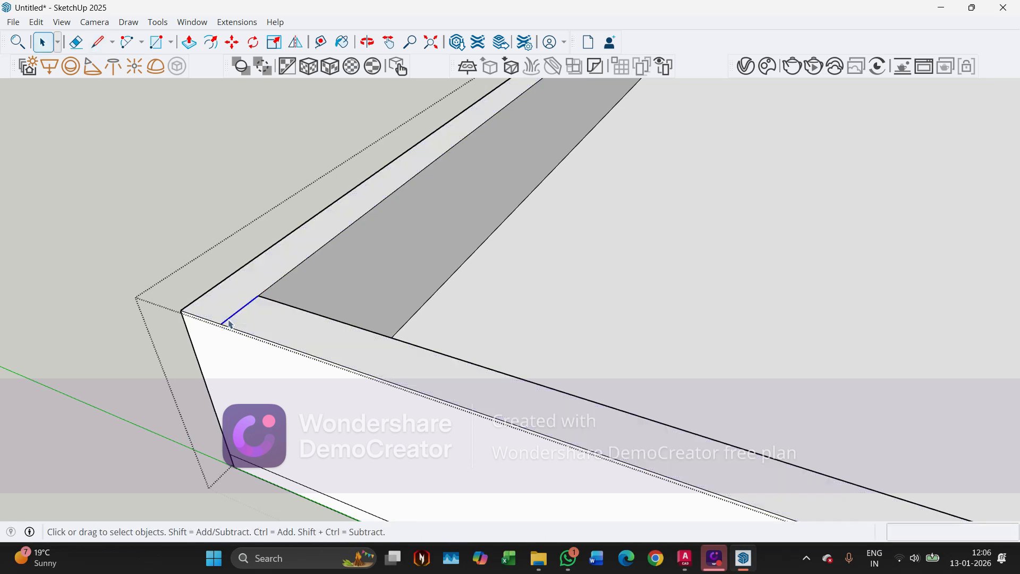
{"action": "key", "text": "m"}
{"action": "key", "text": "ctrl"}
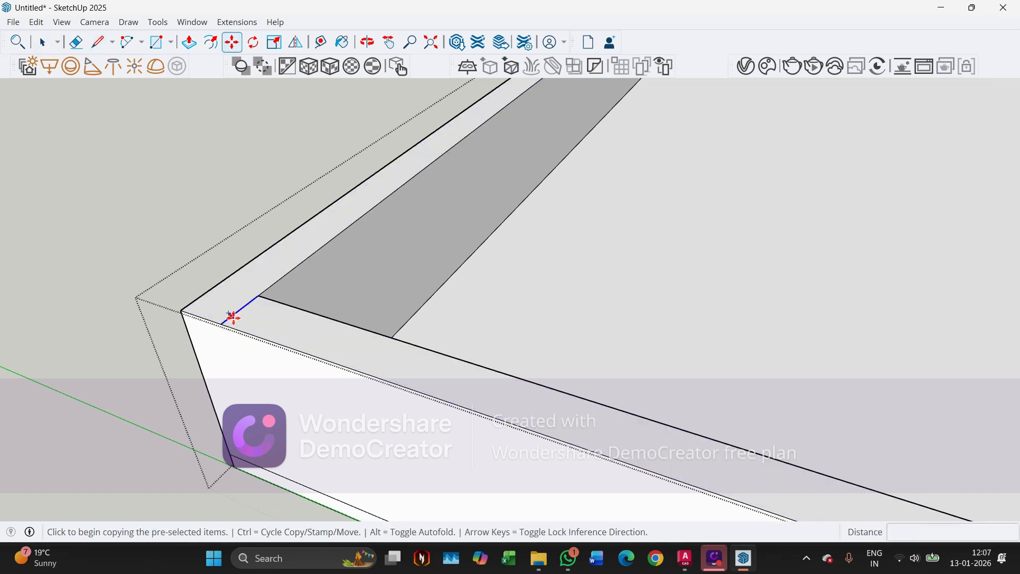
{"action": "left_click", "coordinate": [222, 323]}
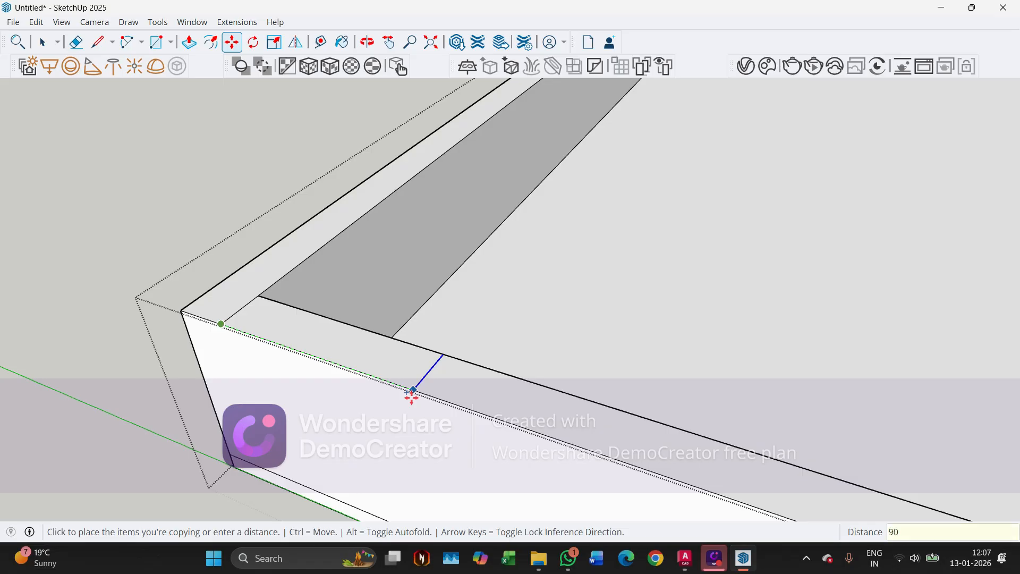
{"action": "key", "text": "Return"}
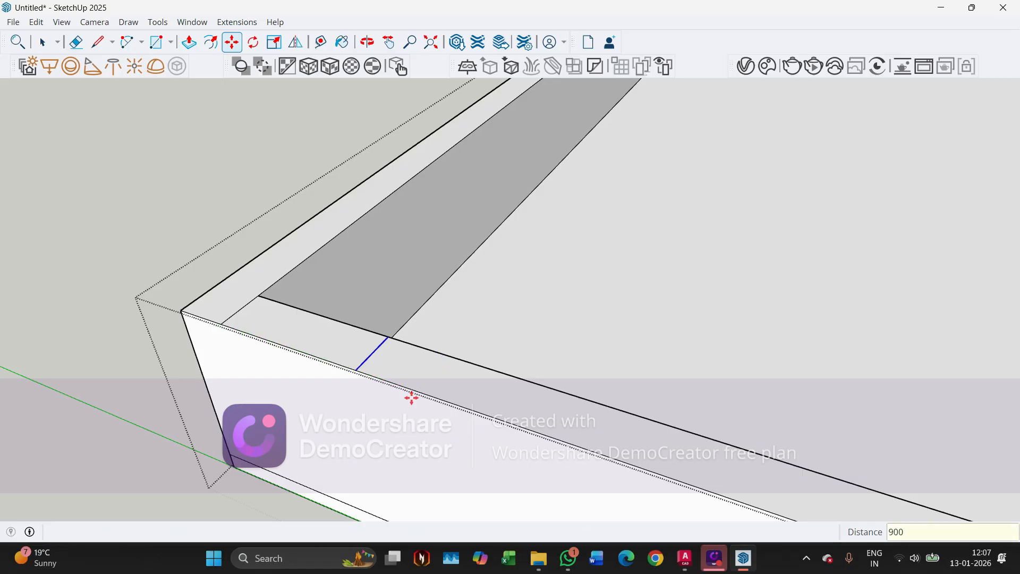
Push the parapet's top between the two dividing lines down 1200 mm to cut an opening at the corner
{"action": "key", "text": "p"}
{"action": "left_click", "coordinate": [307, 357]}
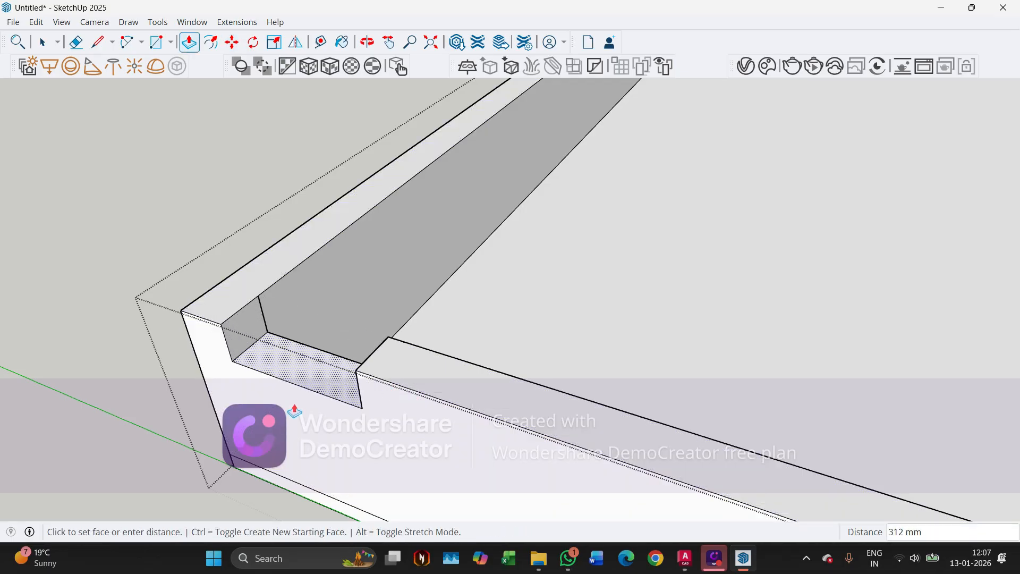
{"action": "middle_click_drag", "start_coordinate": [295, 410], "coordinate": [296, 448]}
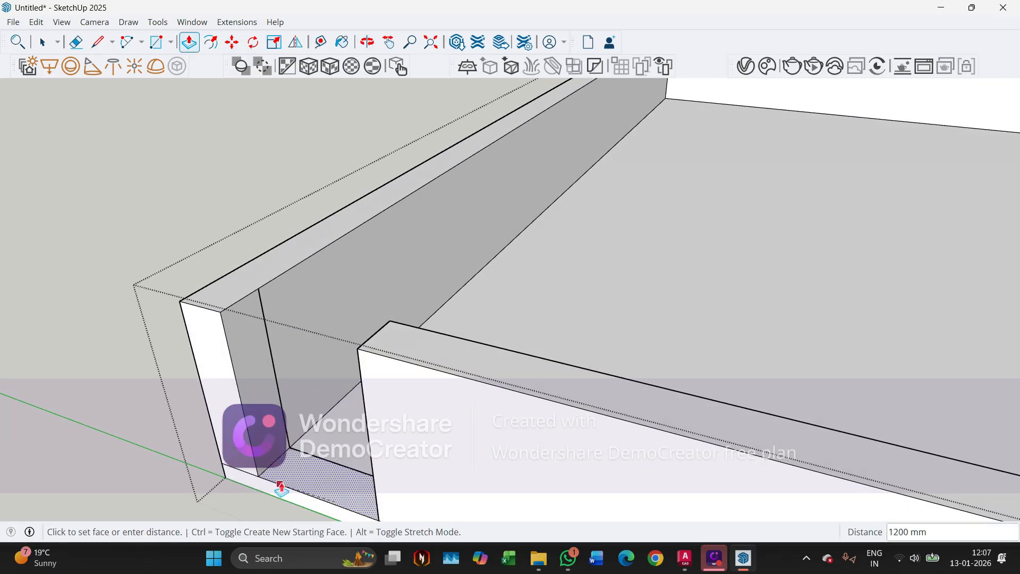
Raise the opening's floor about 125 mm from a new starting face to form a sill
{"action": "middle_click_drag", "start_coordinate": [281, 488], "coordinate": [300, 468]}
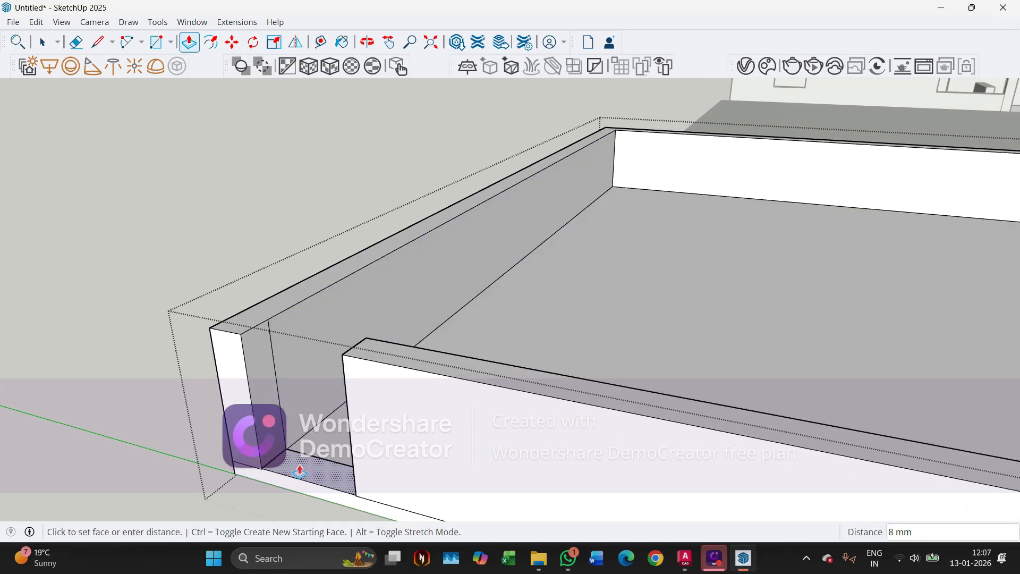
{"action": "key", "text": "ctrl"}
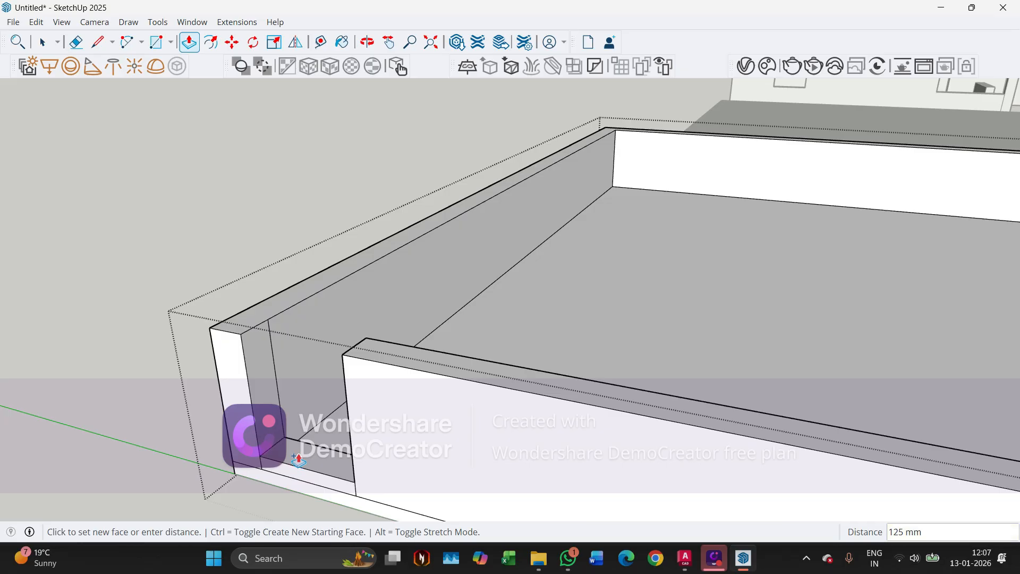
{"action": "left_click", "coordinate": [298, 460]}
Erase the leftover vertical edges on the outer face beneath the opening's sill
{"action": "scroll", "coordinate": [269, 474], "scroll_direction": "up", "scroll_amount": 5}
{"action": "key", "text": "e"}
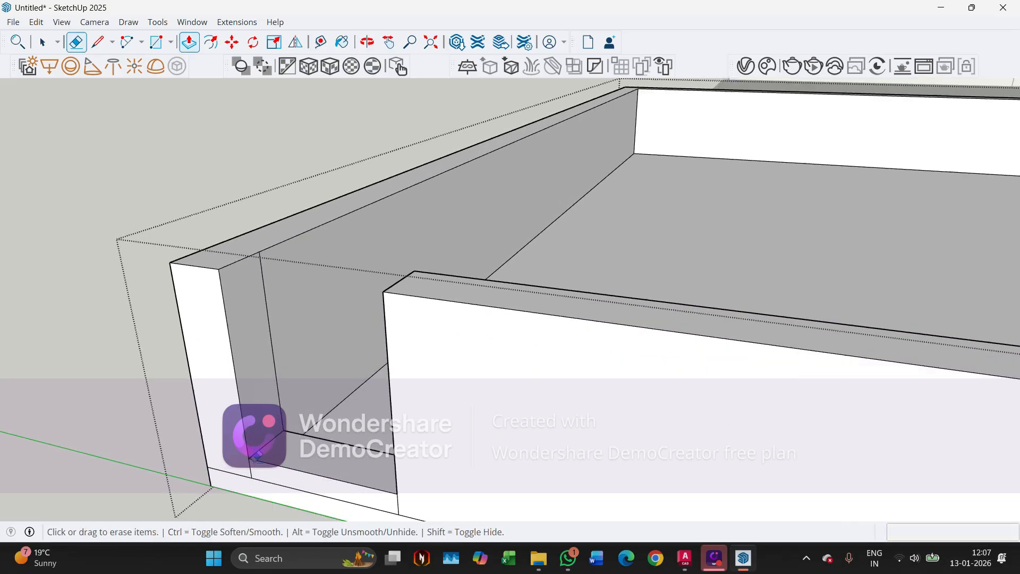
{"action": "scroll", "coordinate": [502, 485], "scroll_direction": "up", "scroll_amount": 2}
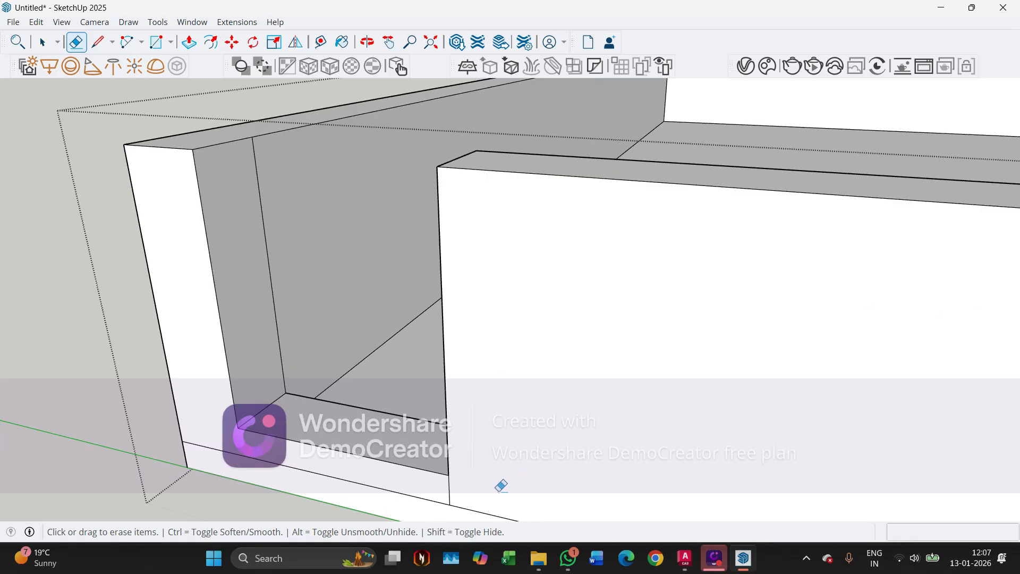
Examine the roof slab's parapet walls and the gap at the parapet corner from outside, inside and above
{"action": "mouse_move", "coordinate": [457, 485]}
{"action": "middle_mouse_down"}
{"action": "mouse_move", "coordinate": [468, 492]}
{"action": "mouse_move", "coordinate": [393, 470]}
{"action": "mouse_move", "coordinate": [430, 390]}
{"action": "mouse_move", "coordinate": [380, 333]}
{"action": "middle_mouse_up"}
{"action": "scroll", "coordinate": [409, 292], "scroll_direction": "down", "scroll_amount": 4}
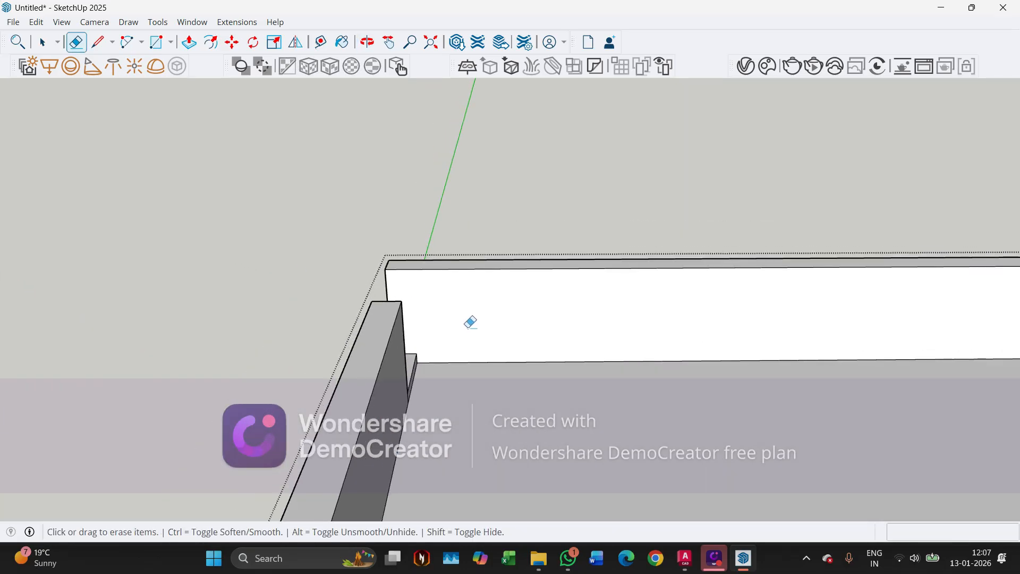
{"action": "key", "text": "space"}
{"action": "key", "text": "o"}
{"action": "left_click_drag", "start_coordinate": [330, 409], "coordinate": [461, 303]}
{"action": "key", "text": "space"}
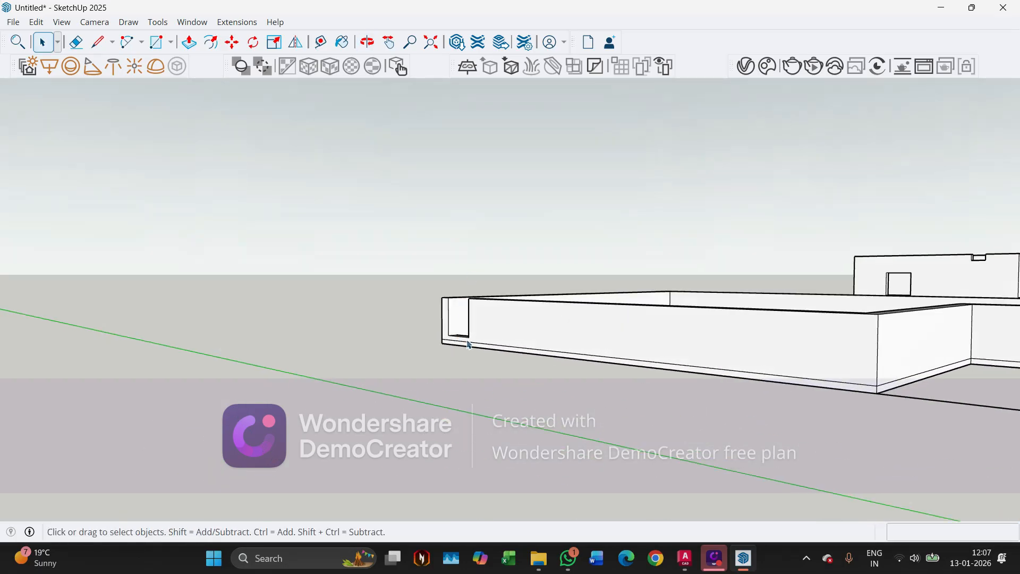
{"action": "middle_click_drag", "start_coordinate": [435, 360], "coordinate": [454, 356]}
{"action": "middle_click_drag", "start_coordinate": [807, 313], "coordinate": [553, 371]}
{"action": "scroll", "coordinate": [437, 334], "scroll_direction": "up", "scroll_amount": 3}
{"action": "middle_click_drag", "start_coordinate": [438, 335], "coordinate": [317, 303]}
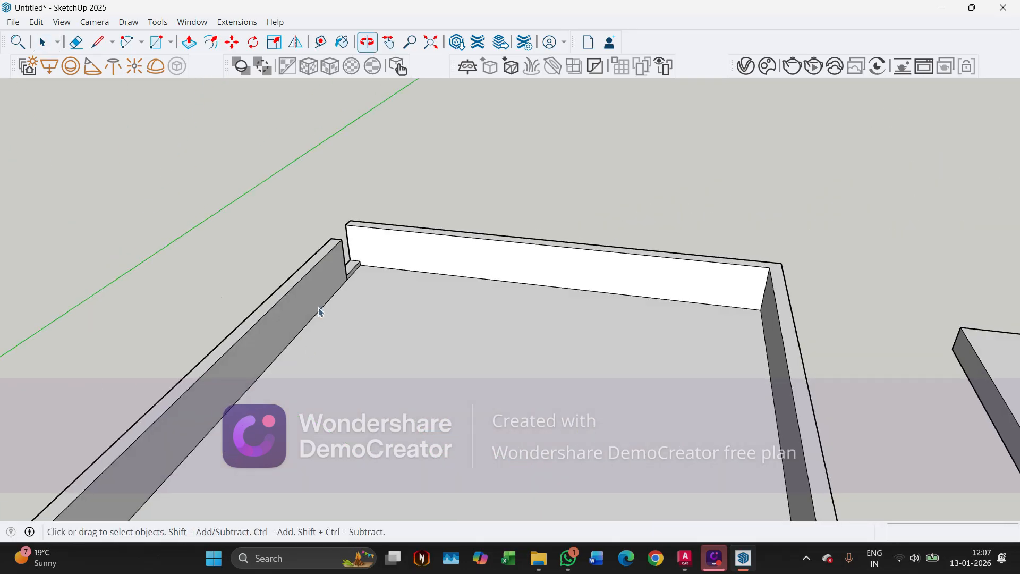
{"action": "scroll", "coordinate": [357, 273], "scroll_direction": "up", "scroll_amount": 6}
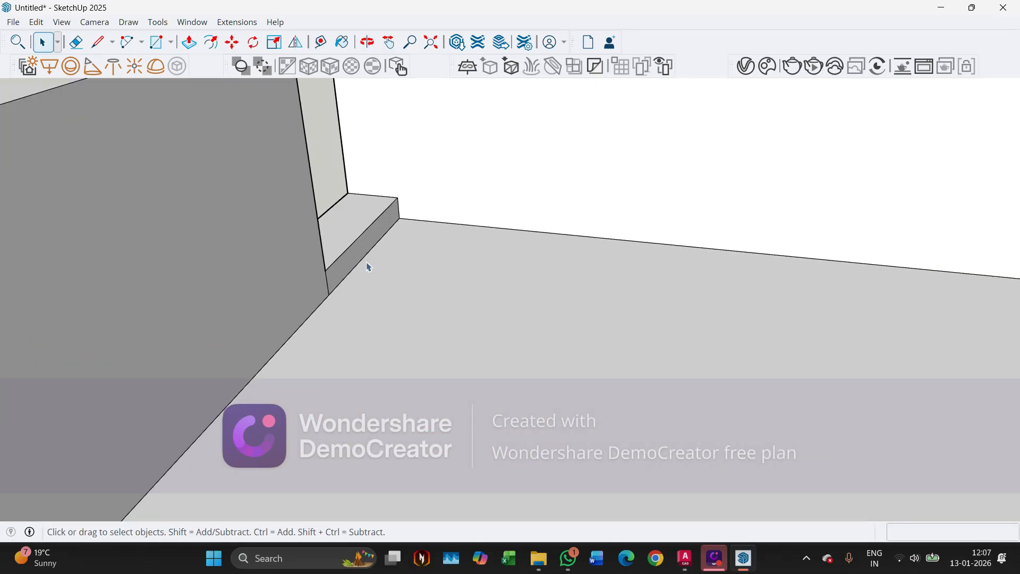
{"action": "scroll", "coordinate": [368, 266], "scroll_direction": "down", "scroll_amount": 8}
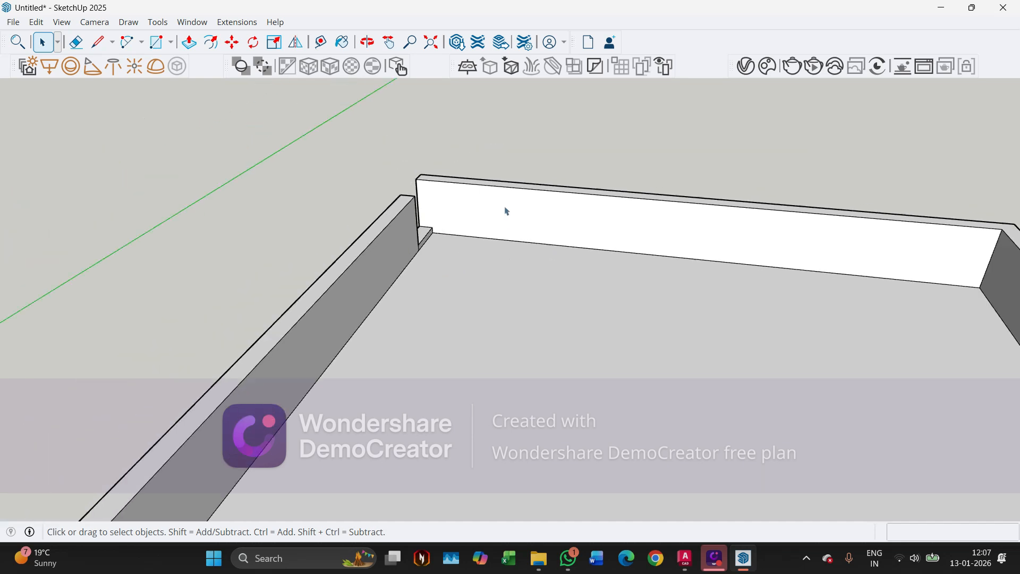
{"action": "scroll", "coordinate": [515, 207], "scroll_direction": "down", "scroll_amount": 2}
{"action": "scroll", "coordinate": [454, 226], "scroll_direction": "up", "scroll_amount": 3}
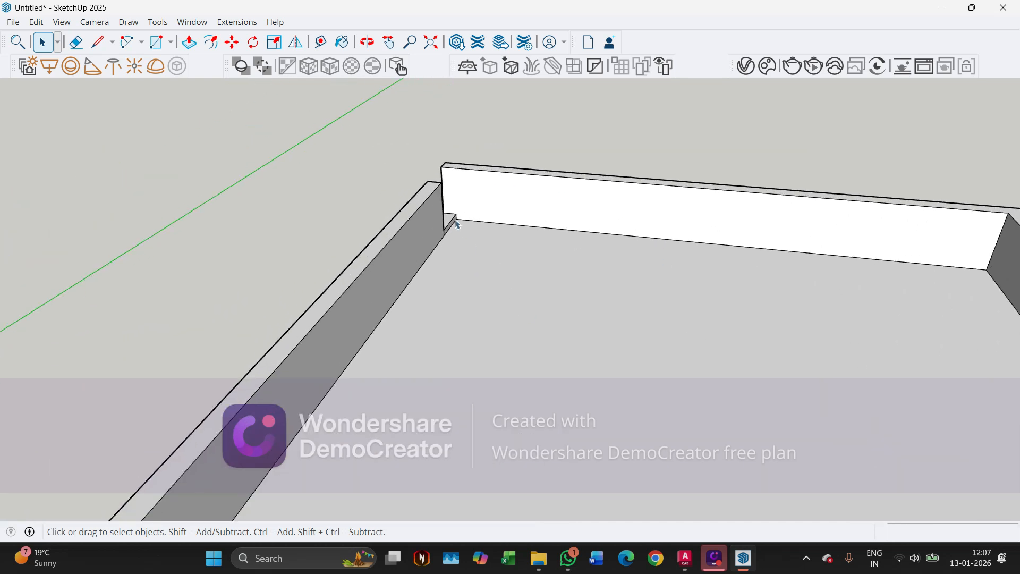
{"action": "scroll", "coordinate": [495, 214], "scroll_direction": "down", "scroll_amount": 5}
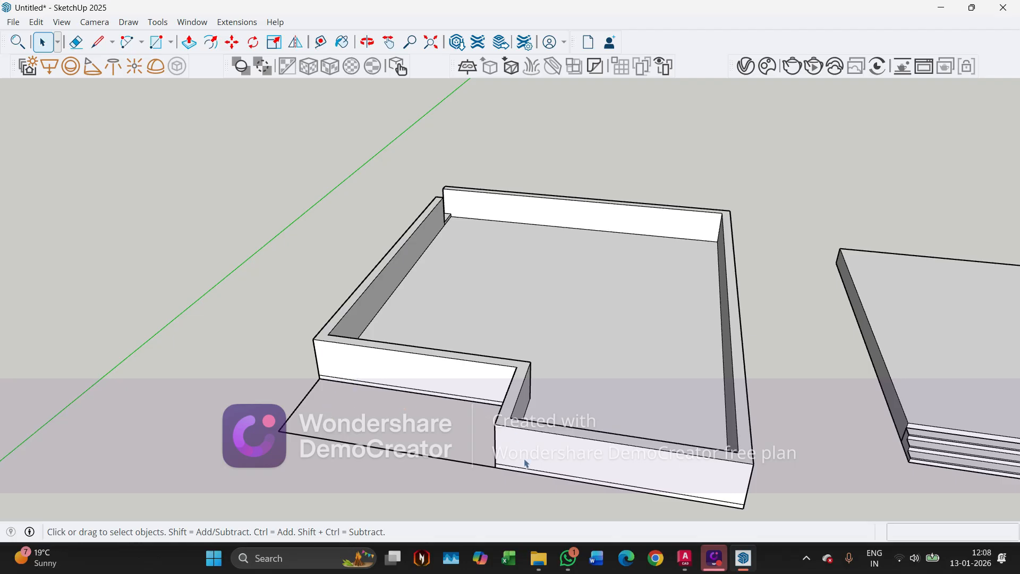
{"action": "scroll", "coordinate": [395, 378], "scroll_direction": "down", "scroll_amount": 4}
{"action": "middle_click_drag", "start_coordinate": [420, 346], "coordinate": [334, 372]}
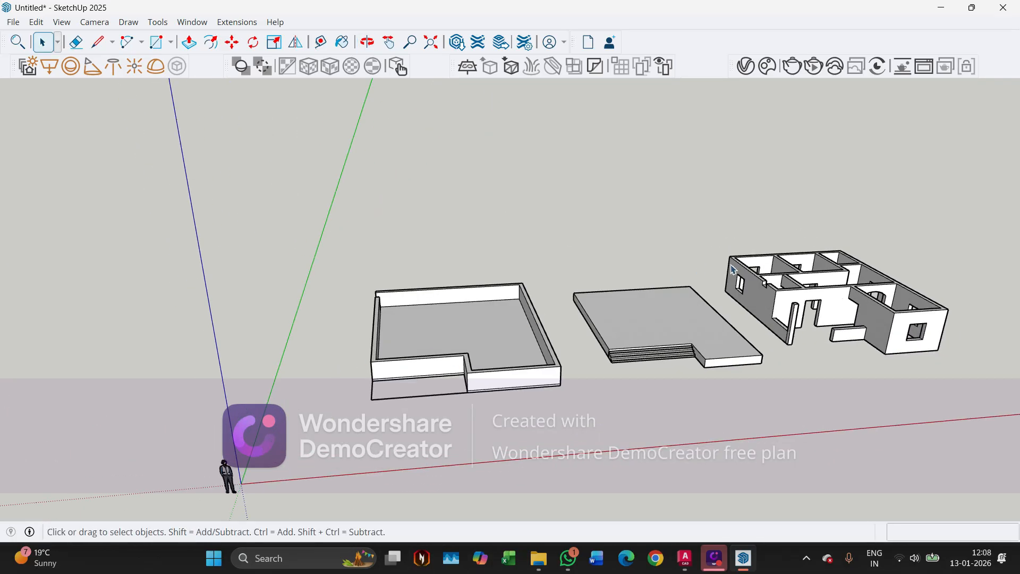
{"action": "left_click", "coordinate": [536, 373]}
{"action": "scroll", "coordinate": [717, 340], "scroll_direction": "up", "scroll_amount": 2}
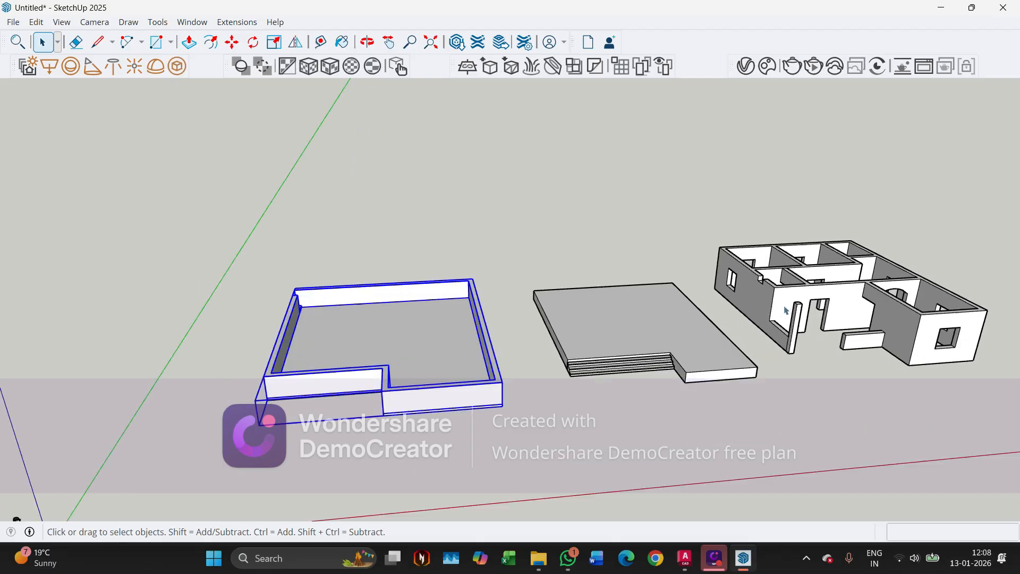
{"action": "middle_click_drag", "start_coordinate": [494, 362], "coordinate": [334, 211]}
{"action": "middle_click_drag", "start_coordinate": [378, 390], "coordinate": [349, 365]}
{"action": "scroll", "coordinate": [396, 376], "scroll_direction": "up", "scroll_amount": 3}
{"action": "scroll", "coordinate": [415, 381], "scroll_direction": "up", "scroll_amount": 5}
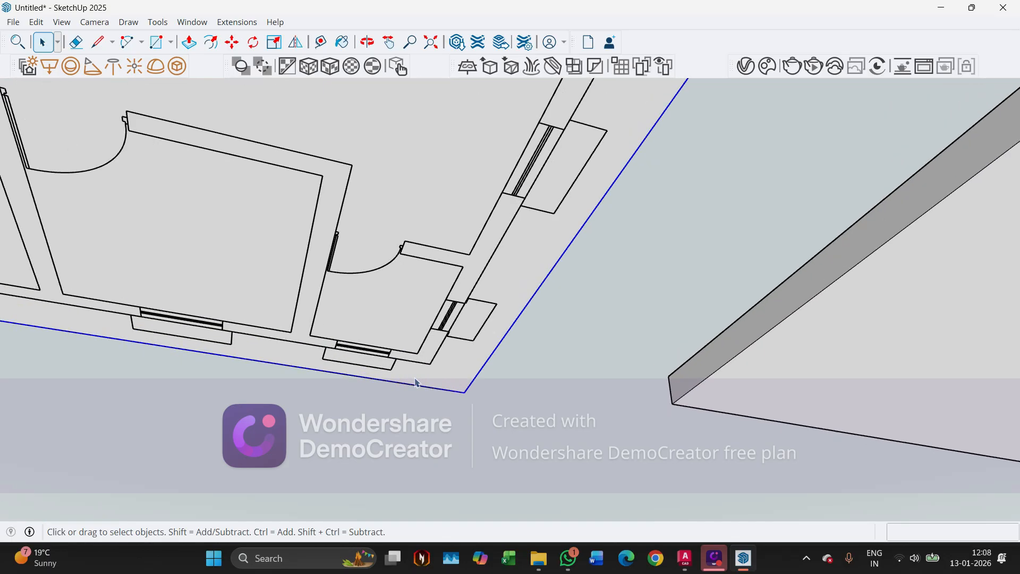
{"action": "scroll", "coordinate": [434, 413], "scroll_direction": "down", "scroll_amount": 4}
{"action": "scroll", "coordinate": [434, 414], "scroll_direction": "down", "scroll_amount": 5}
{"action": "middle_click_drag", "start_coordinate": [434, 414], "coordinate": [309, 264]}
{"action": "key", "text": "m"}
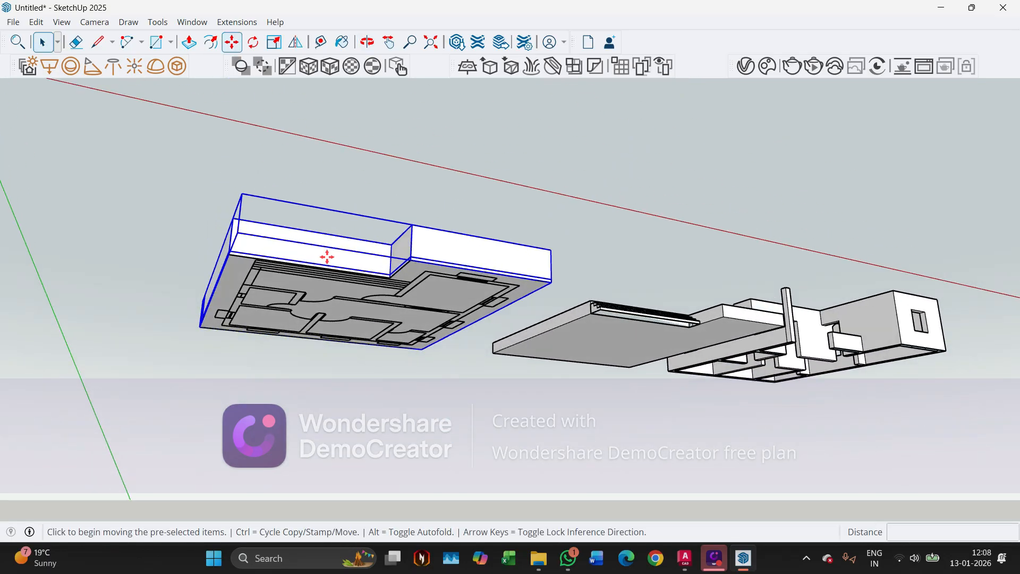
{"action": "scroll", "coordinate": [399, 372], "scroll_direction": "up", "scroll_amount": 5}
{"action": "scroll", "coordinate": [424, 297], "scroll_direction": "up", "scroll_amount": 5}
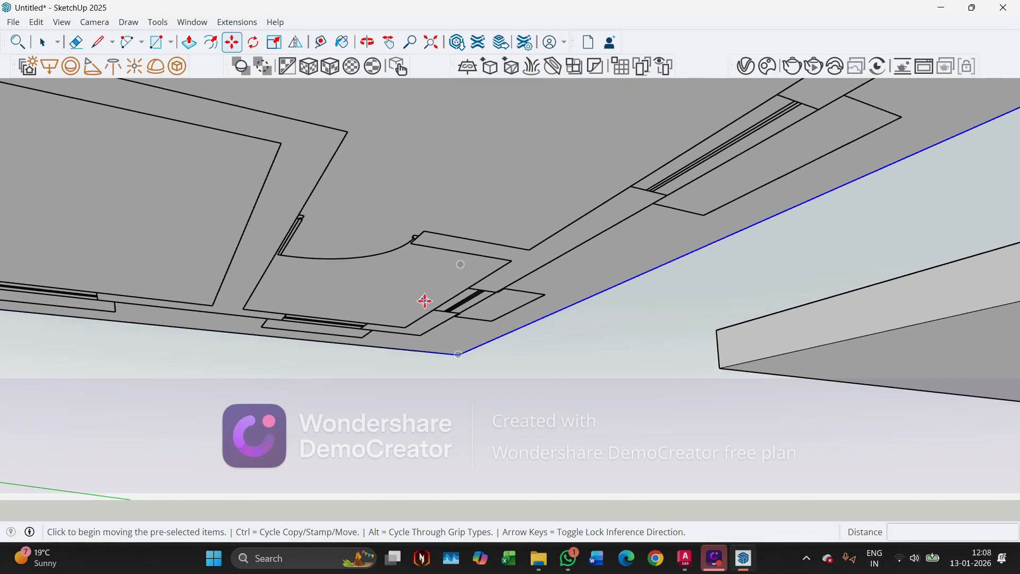
{"action": "middle_click_drag", "start_coordinate": [417, 306], "coordinate": [383, 268]}
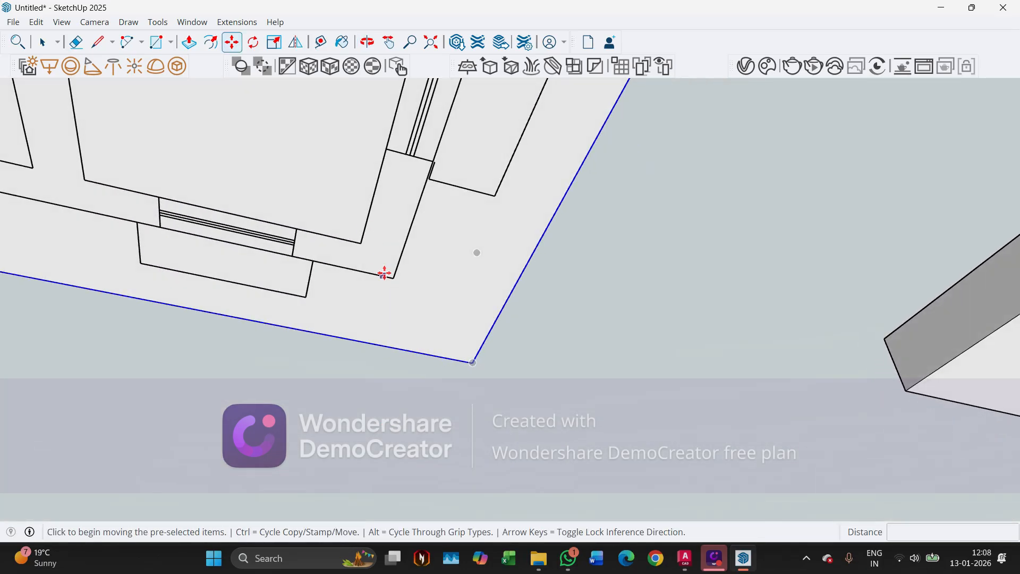
{"action": "scroll", "coordinate": [392, 286], "scroll_direction": "up", "scroll_amount": 2}
{"action": "key", "text": "space"}
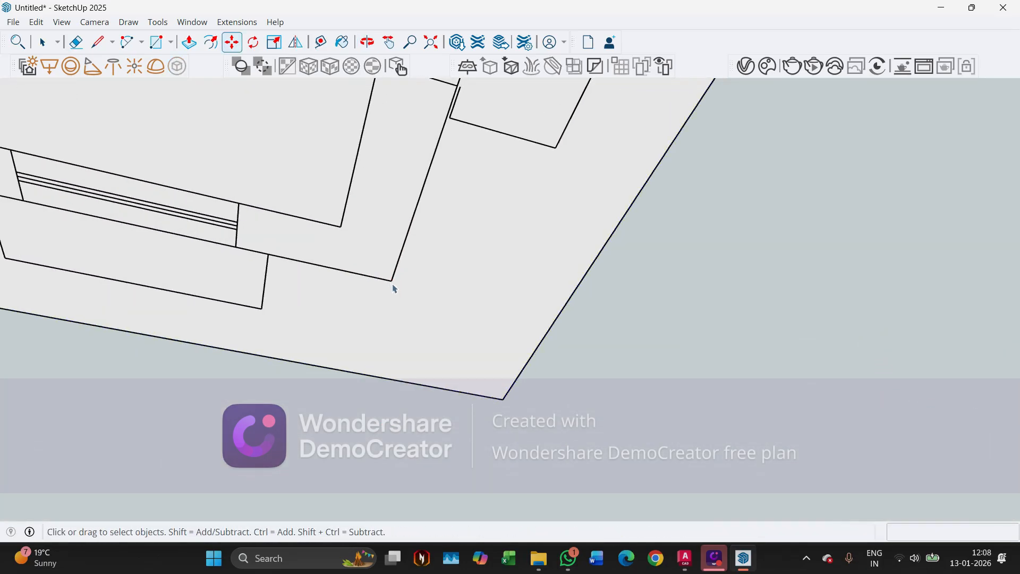
Draw two 900 mm lines on the roof slab's underside from the plan's outer wall corner to the two adjacent slab edges
{"action": "left_click", "coordinate": [425, 323]}
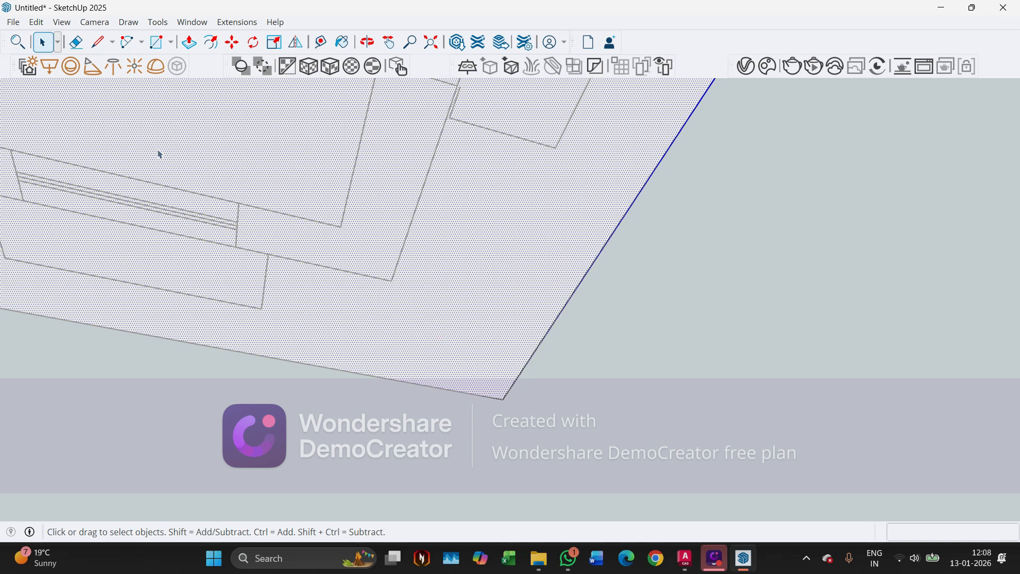
{"action": "left_click", "coordinate": [108, 45]}
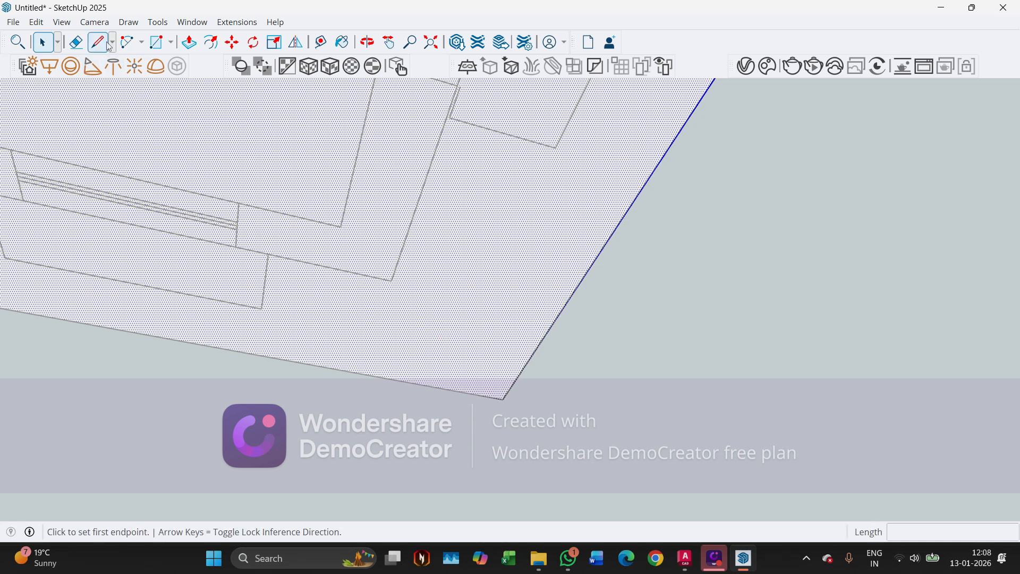
{"action": "left_click", "coordinate": [391, 280]}
{"action": "left_click", "coordinate": [556, 316]}
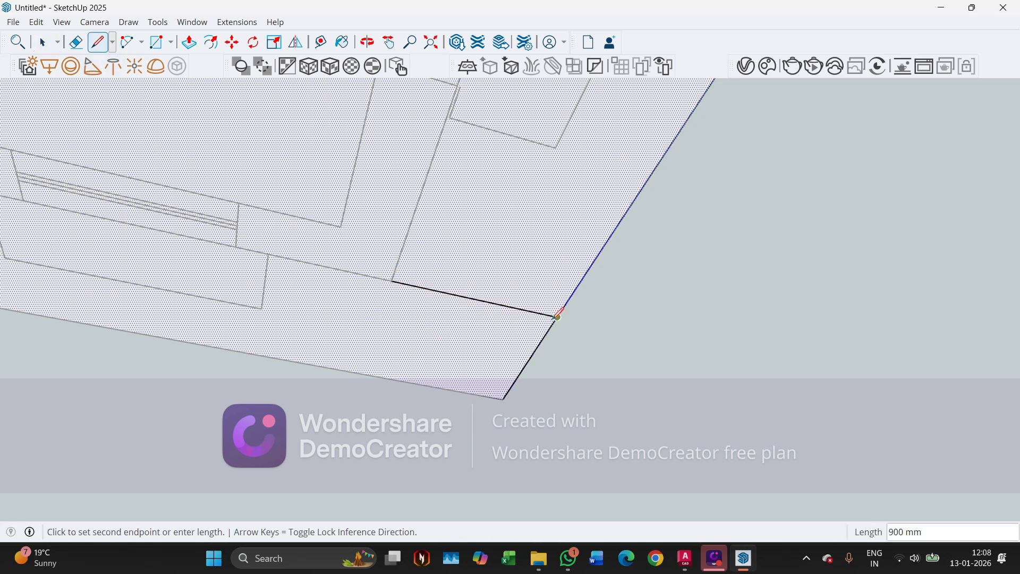
{"action": "key", "text": "space"}
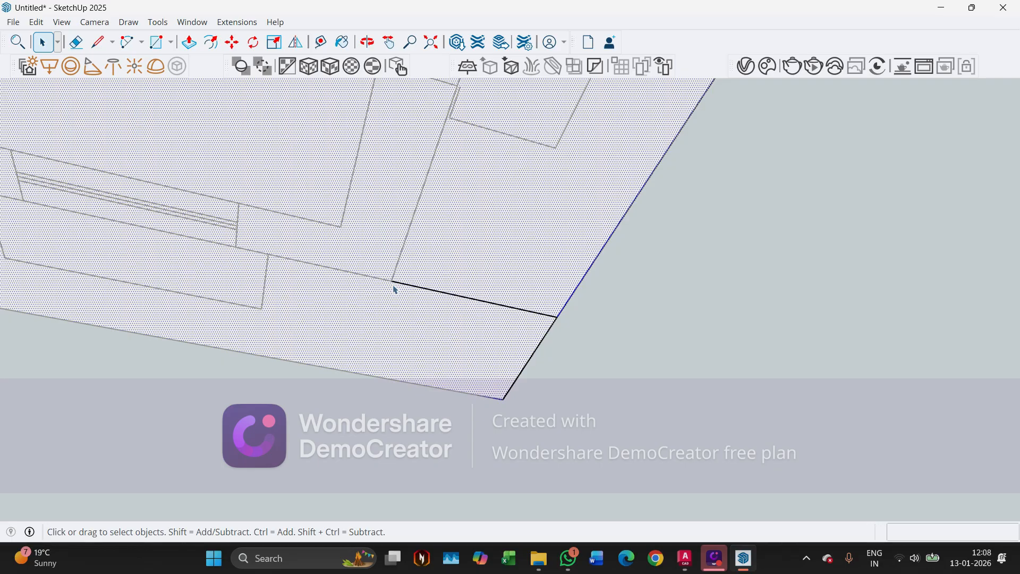
{"action": "key", "text": "l"}
{"action": "left_click", "coordinate": [391, 280]}
{"action": "left_click", "coordinate": [360, 370]}
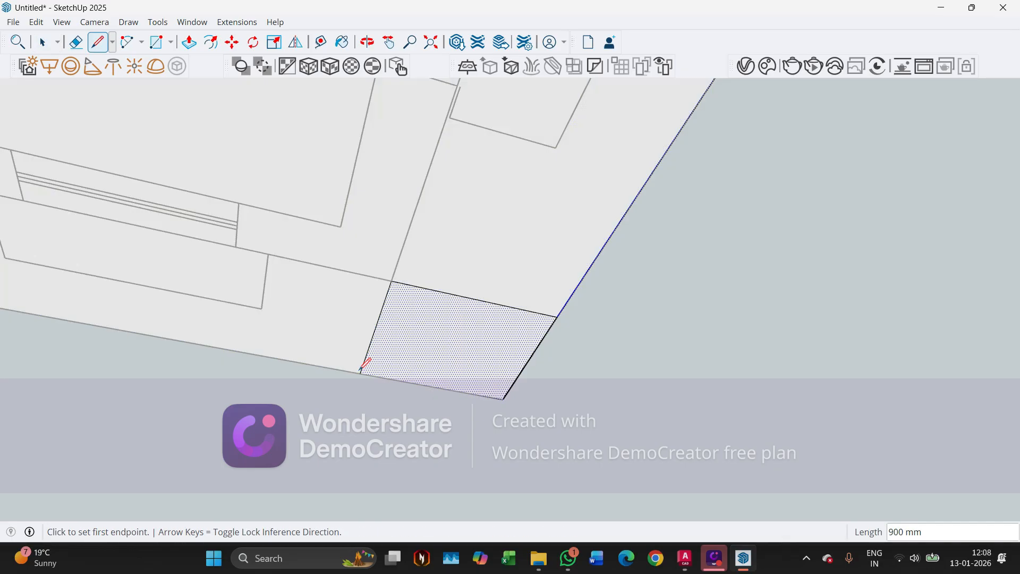
{"action": "key", "text": "space"}
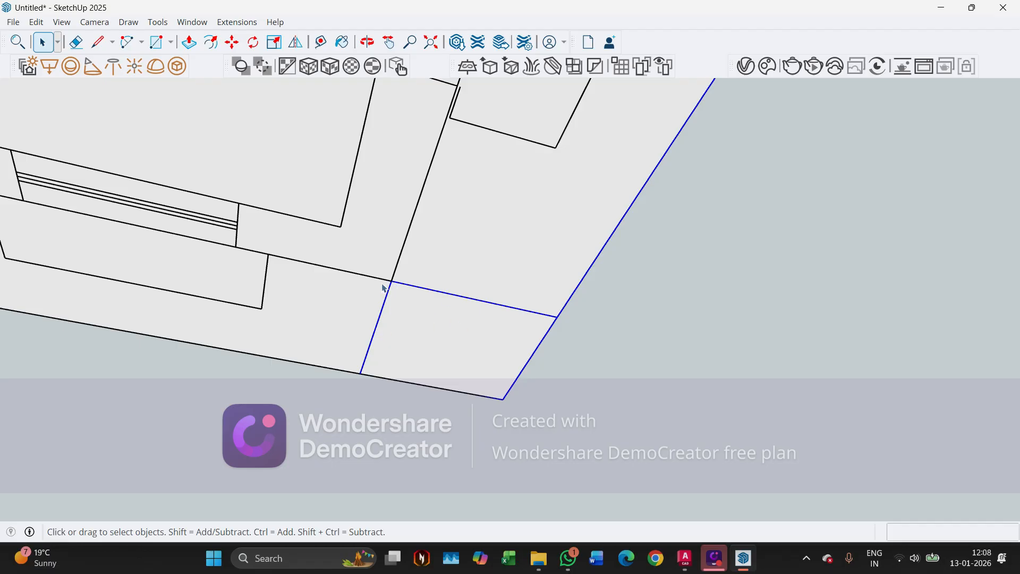
Move the roof slab onto the walls model, placing the intersection of the two underside lines on the top outer corner of the walls
{"action": "scroll", "coordinate": [394, 282], "scroll_direction": "down", "scroll_amount": 5}
{"action": "key", "text": "m"}
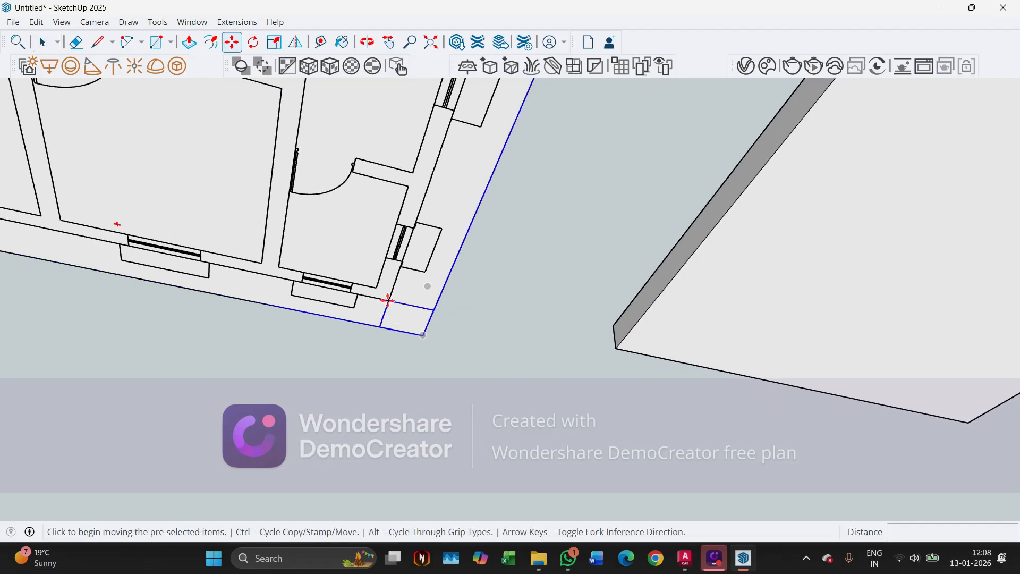
{"action": "left_click", "coordinate": [388, 301]}
{"action": "scroll", "coordinate": [387, 301], "scroll_direction": "down", "scroll_amount": 10}
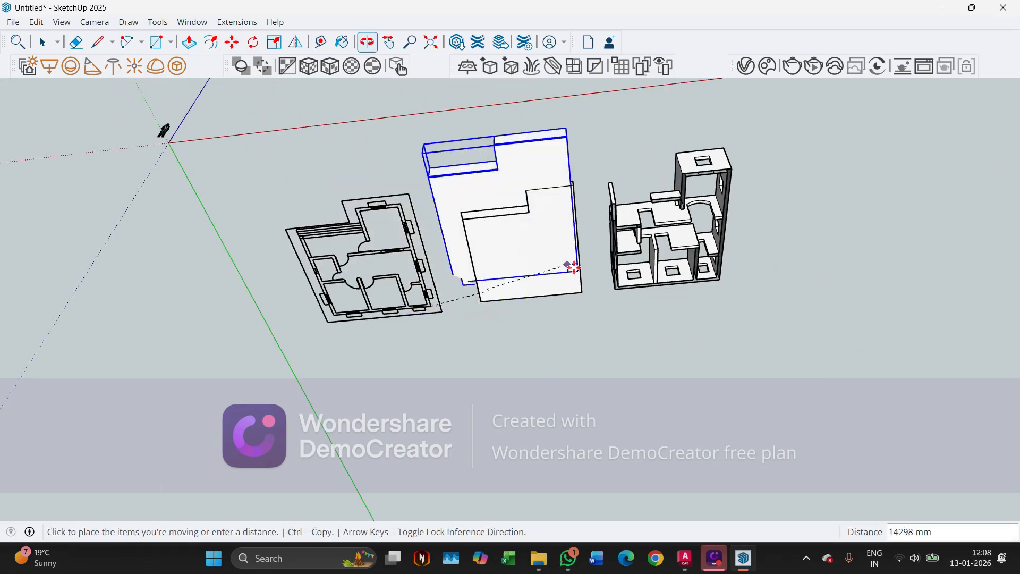
{"action": "middle_click_drag", "start_coordinate": [573, 267], "coordinate": [744, 144]}
{"action": "scroll", "coordinate": [746, 141], "scroll_direction": "up", "scroll_amount": 5}
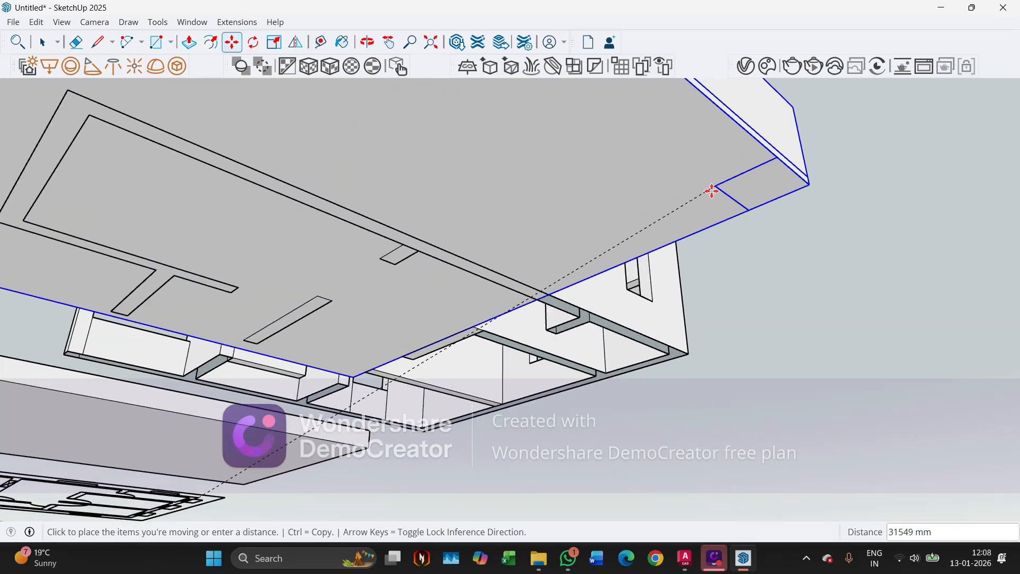
{"action": "middle_click_drag", "start_coordinate": [712, 192], "coordinate": [404, 376]}
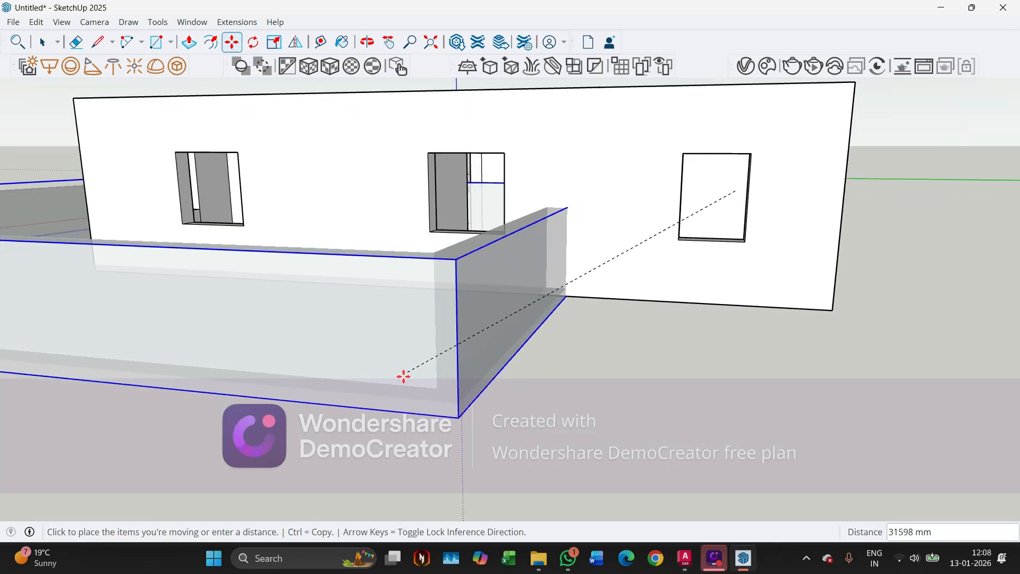
{"action": "scroll", "coordinate": [404, 377], "scroll_direction": "down", "scroll_amount": 4}
{"action": "scroll", "coordinate": [744, 141], "scroll_direction": "up", "scroll_amount": 5}
{"action": "middle_click_drag", "start_coordinate": [426, 261], "coordinate": [464, 182]}
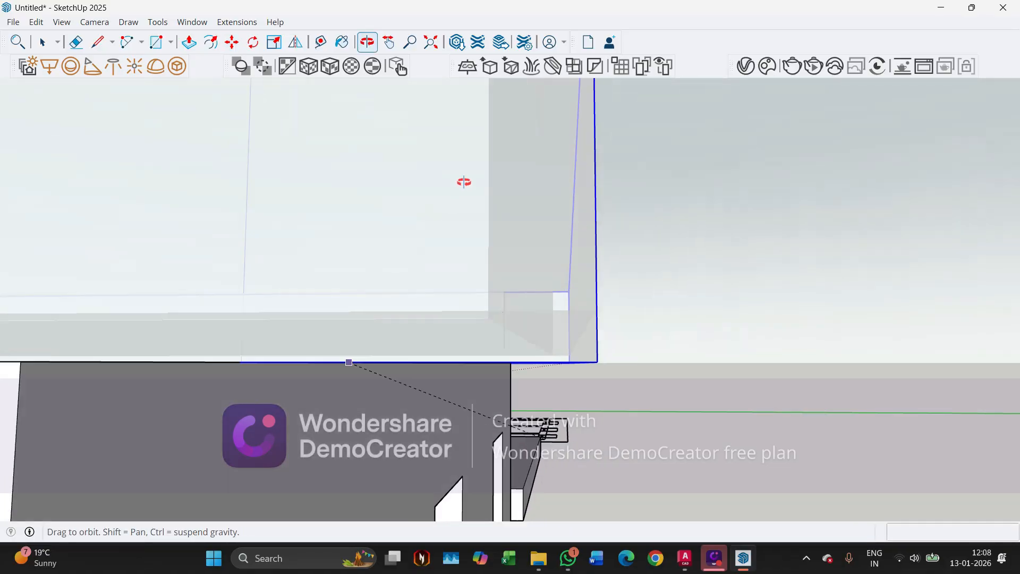
{"action": "scroll", "coordinate": [470, 184], "scroll_direction": "down", "scroll_amount": 5}
{"action": "middle_click_drag", "start_coordinate": [668, 236], "coordinate": [478, 229]}
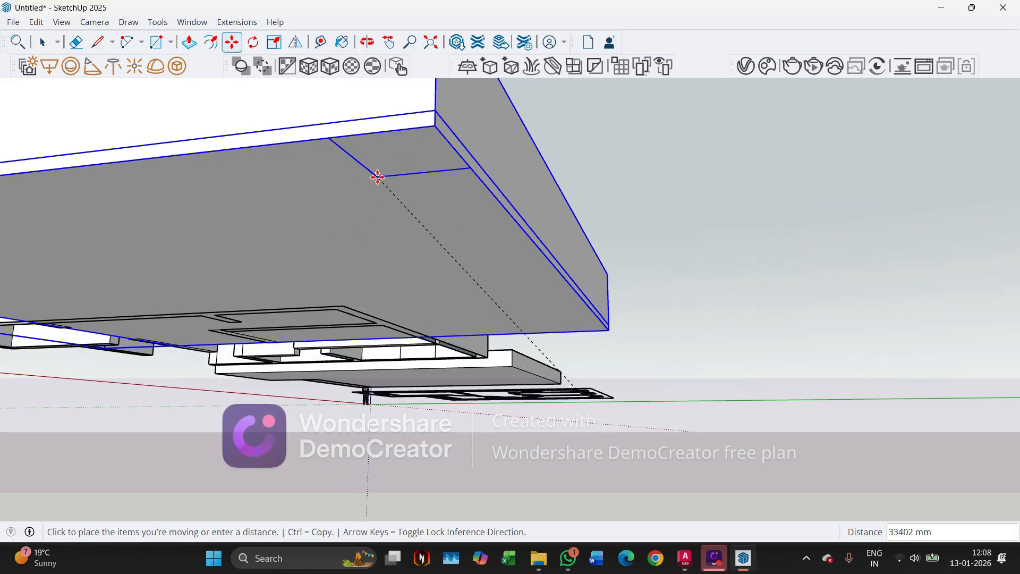
{"action": "middle_click_drag", "start_coordinate": [751, 207], "coordinate": [645, 291]}
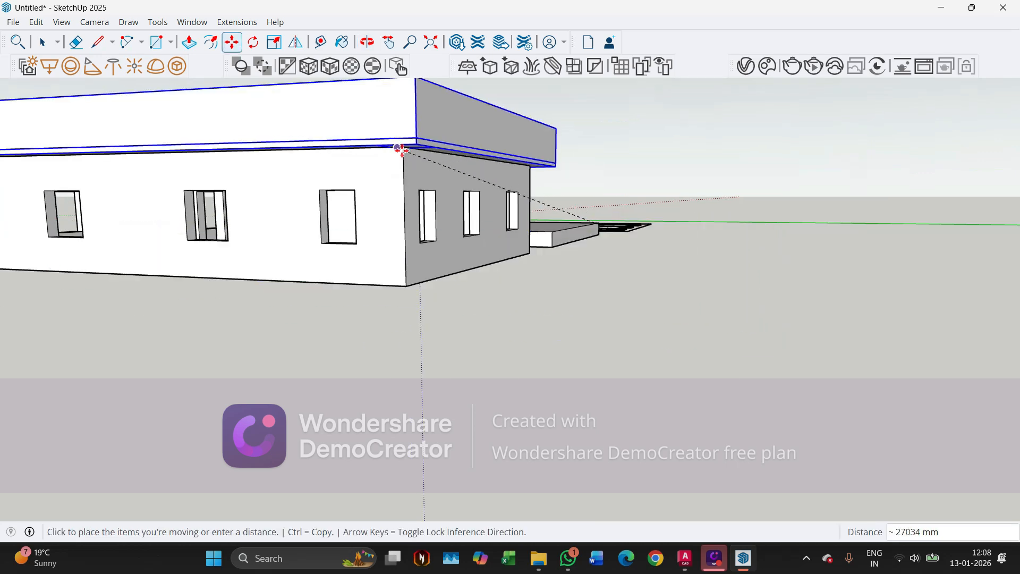
{"action": "left_click", "coordinate": [401, 150]}
{"action": "middle_click_drag", "start_coordinate": [448, 192], "coordinate": [372, 218]}
{"action": "scroll", "coordinate": [404, 170], "scroll_direction": "up", "scroll_amount": 8}
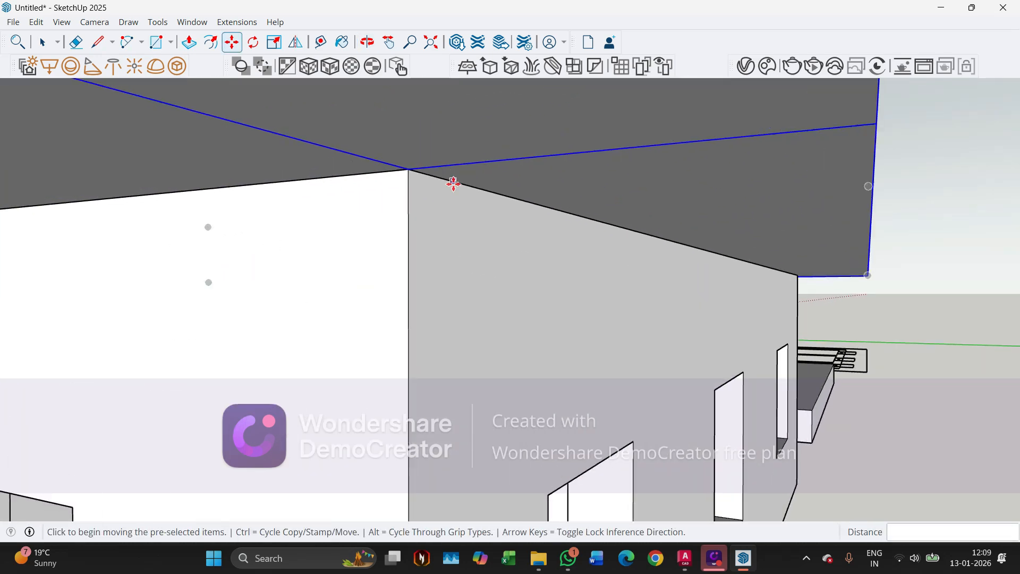
{"action": "middle_click_drag", "start_coordinate": [453, 184], "coordinate": [376, 196]}
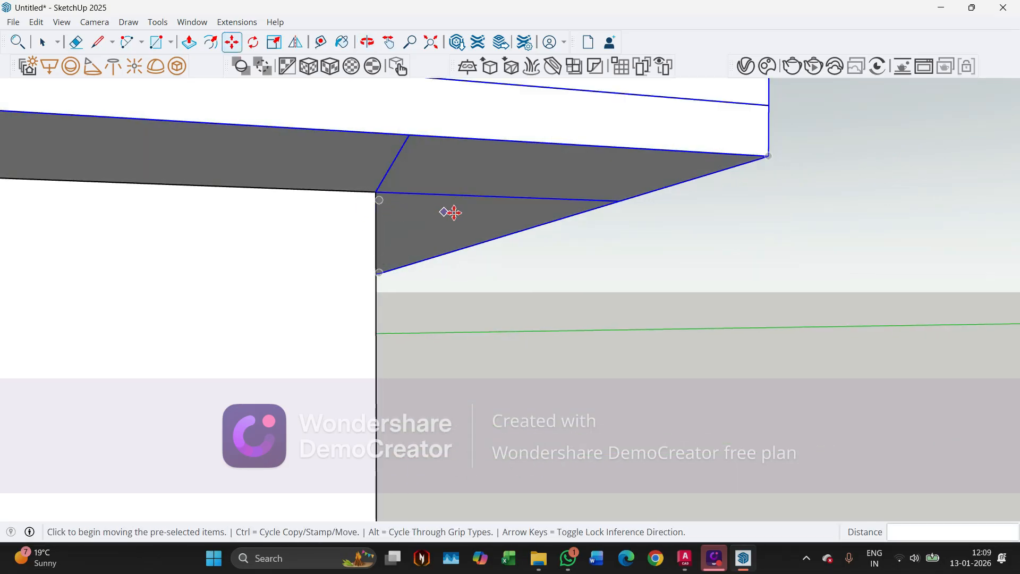
{"action": "scroll", "coordinate": [457, 248], "scroll_direction": "down", "scroll_amount": 9}
{"action": "key", "text": "Escape"}
{"action": "key", "text": "space"}
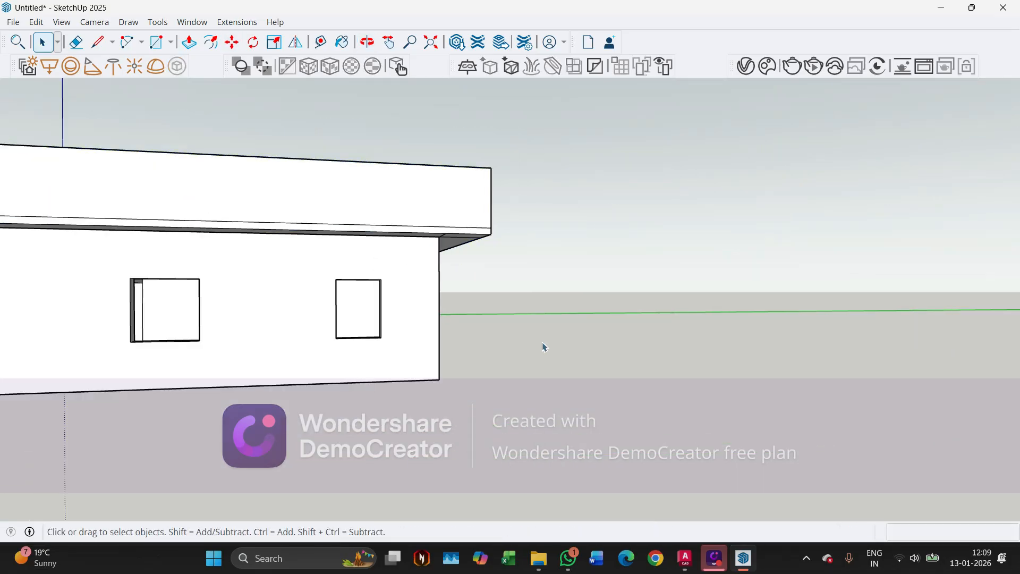
Open the roof group for editing and delete the two leftover edges outlining the front recess beside the parapet
{"action": "scroll", "coordinate": [523, 322], "scroll_direction": "down", "scroll_amount": 2}
{"action": "middle_click_drag", "start_coordinate": [523, 322], "coordinate": [658, 410]}
{"action": "scroll", "coordinate": [531, 319], "scroll_direction": "down", "scroll_amount": 6}
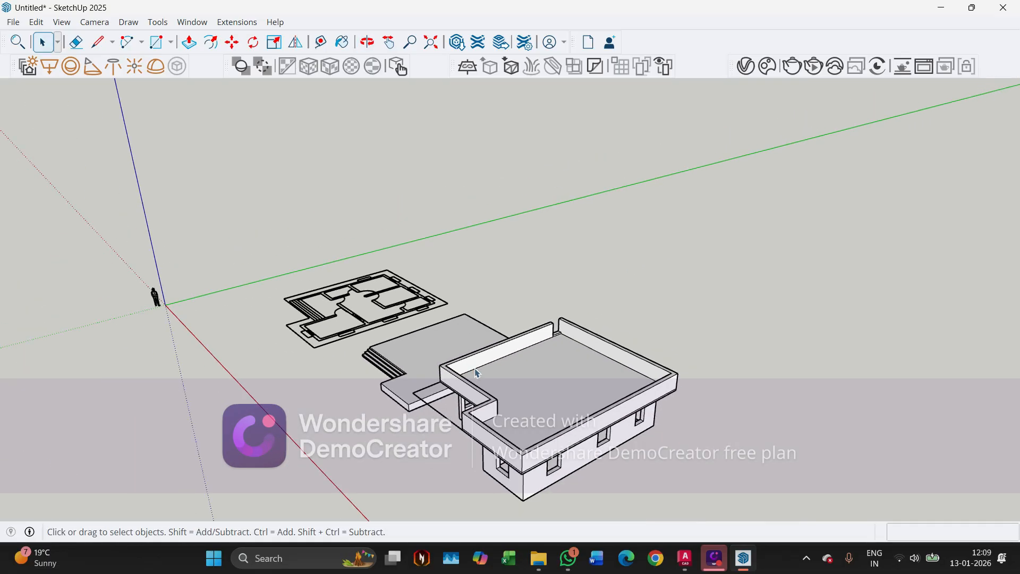
{"action": "middle_click_drag", "start_coordinate": [474, 372], "coordinate": [397, 503]}
{"action": "scroll", "coordinate": [660, 430], "scroll_direction": "up", "scroll_amount": 4}
{"action": "triple_click", "coordinate": [535, 432]}
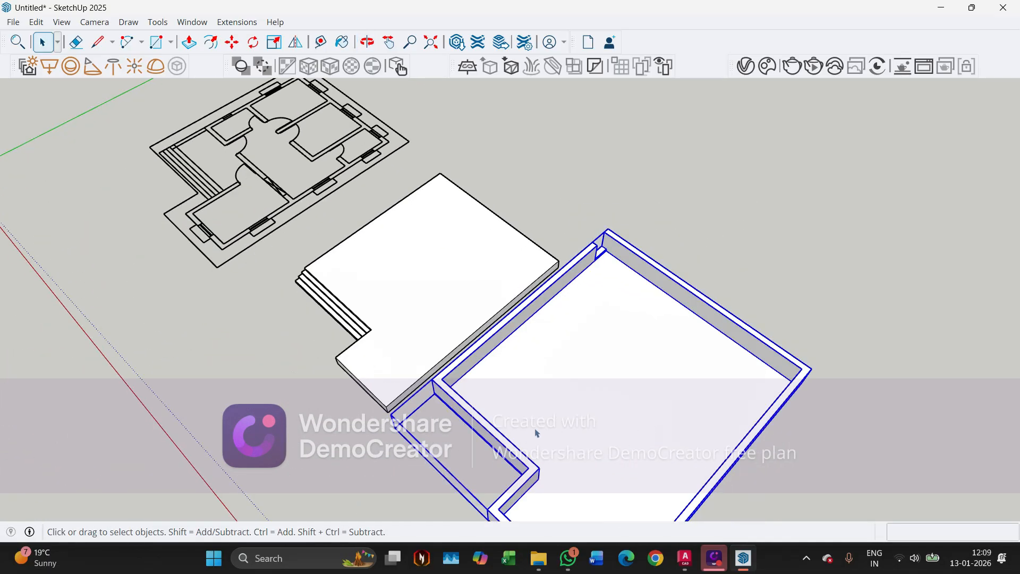
{"action": "left_click", "coordinate": [414, 419]}
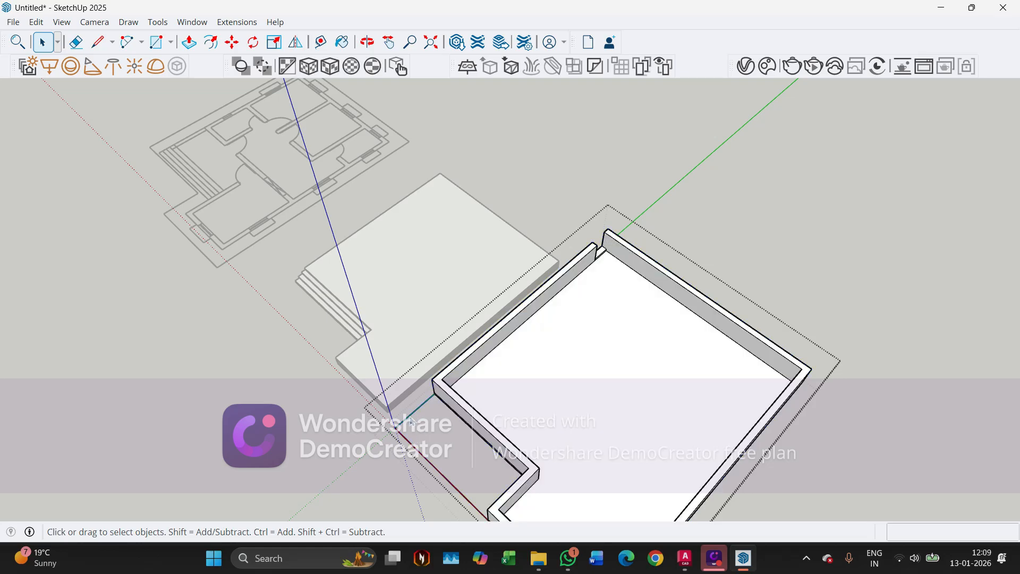
{"action": "left_click", "coordinate": [419, 452]}
{"action": "key", "text": "Delete"}
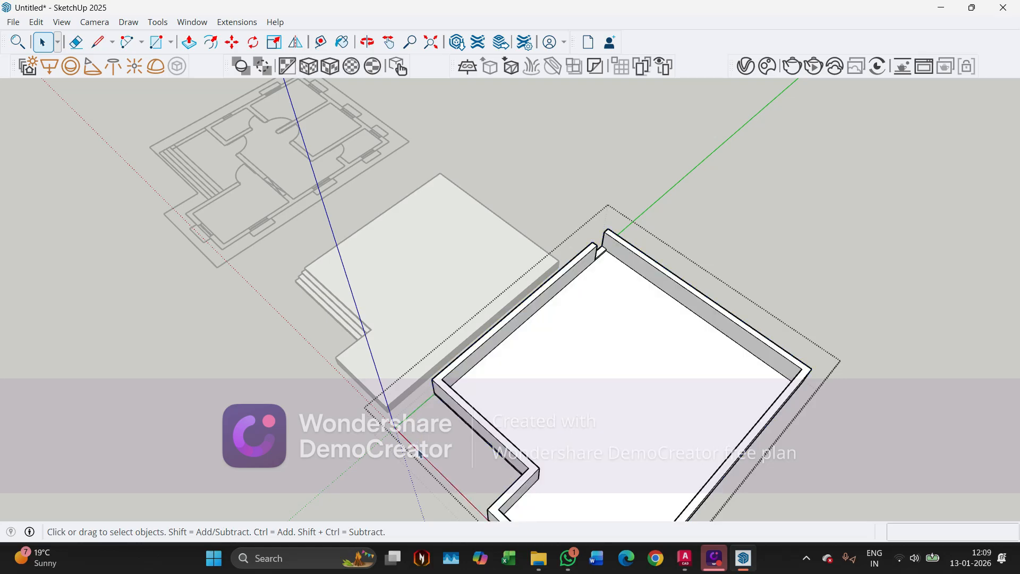
Close the roof group and examine the roof overhang above the entrance walls from below
{"action": "scroll", "coordinate": [508, 358], "scroll_direction": "down", "scroll_amount": 2}
{"action": "middle_click_drag", "start_coordinate": [508, 358], "coordinate": [681, 245]}
{"action": "left_click", "coordinate": [632, 455]}
{"action": "middle_click_drag", "start_coordinate": [633, 458], "coordinate": [576, 214]}
{"action": "scroll", "coordinate": [601, 303], "scroll_direction": "up", "scroll_amount": 5}
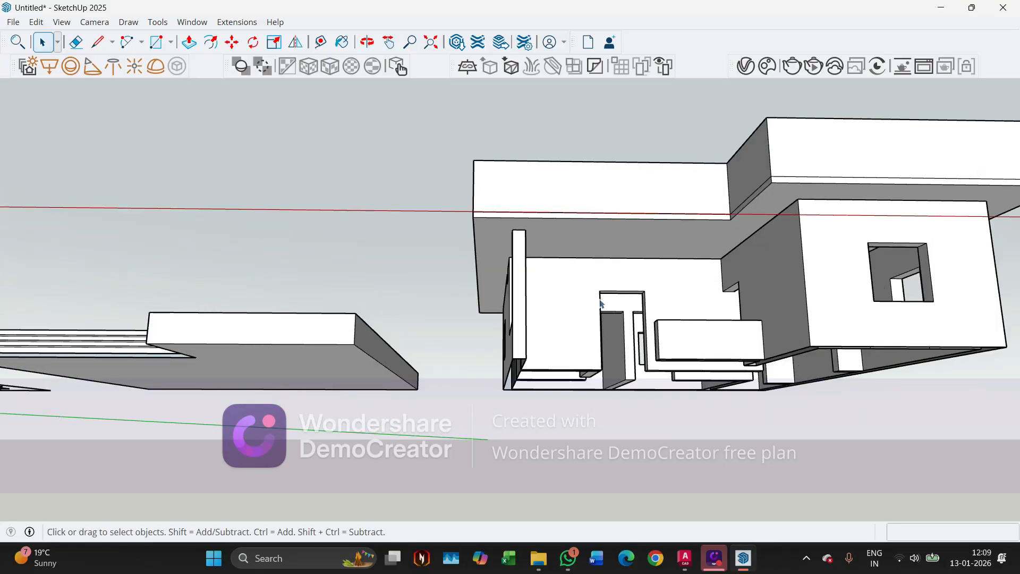
Open the roof group for editing and select the slab's underside above the projecting front room
{"action": "scroll", "coordinate": [594, 309], "scroll_direction": "down", "scroll_amount": 3}
{"action": "middle_click_drag", "start_coordinate": [536, 313], "coordinate": [725, 214]}
{"action": "scroll", "coordinate": [480, 263], "scroll_direction": "up", "scroll_amount": 3}
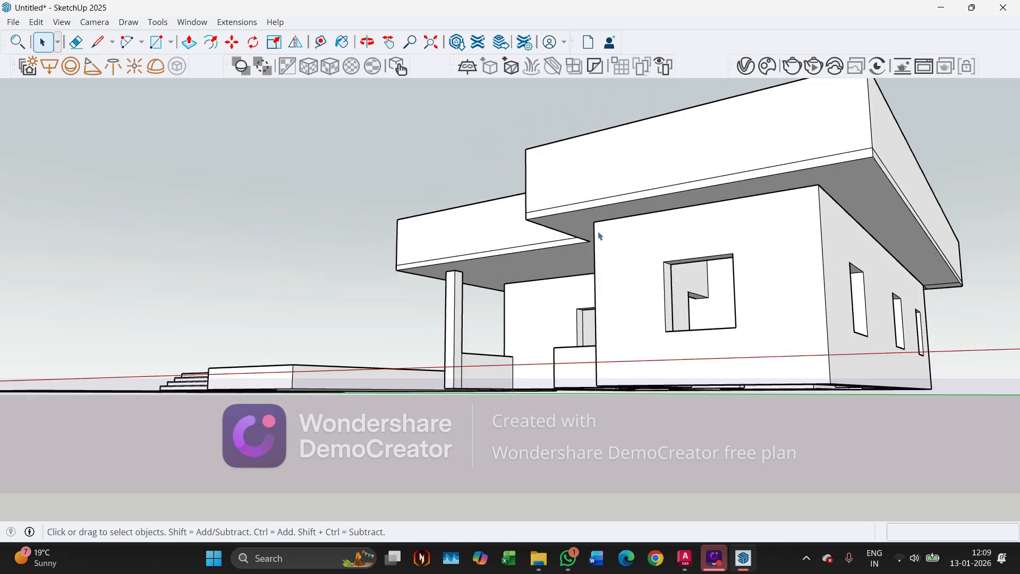
{"action": "middle_click_drag", "start_coordinate": [599, 235], "coordinate": [669, 154]}
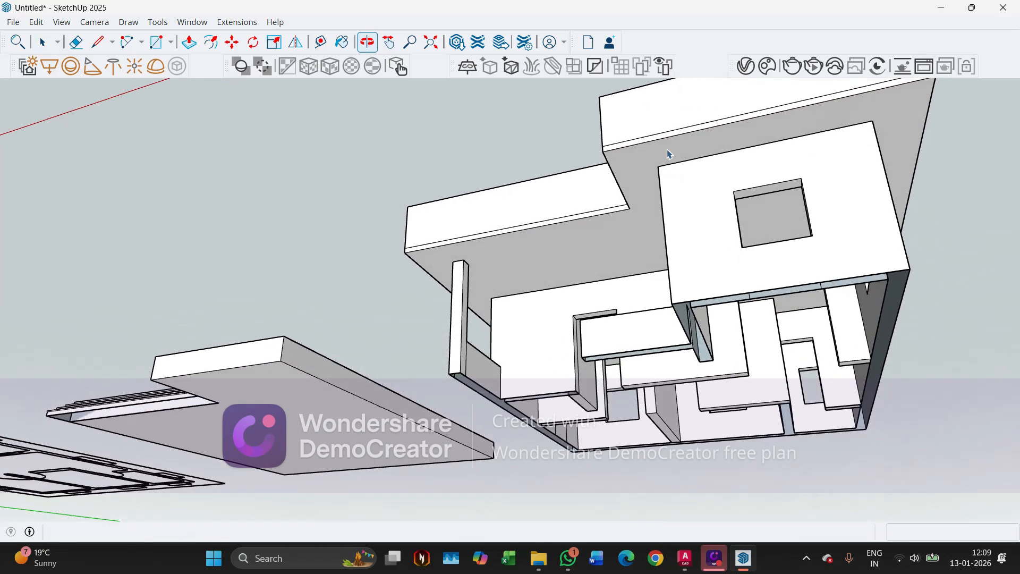
{"action": "scroll", "coordinate": [675, 165], "scroll_direction": "up", "scroll_amount": 2}
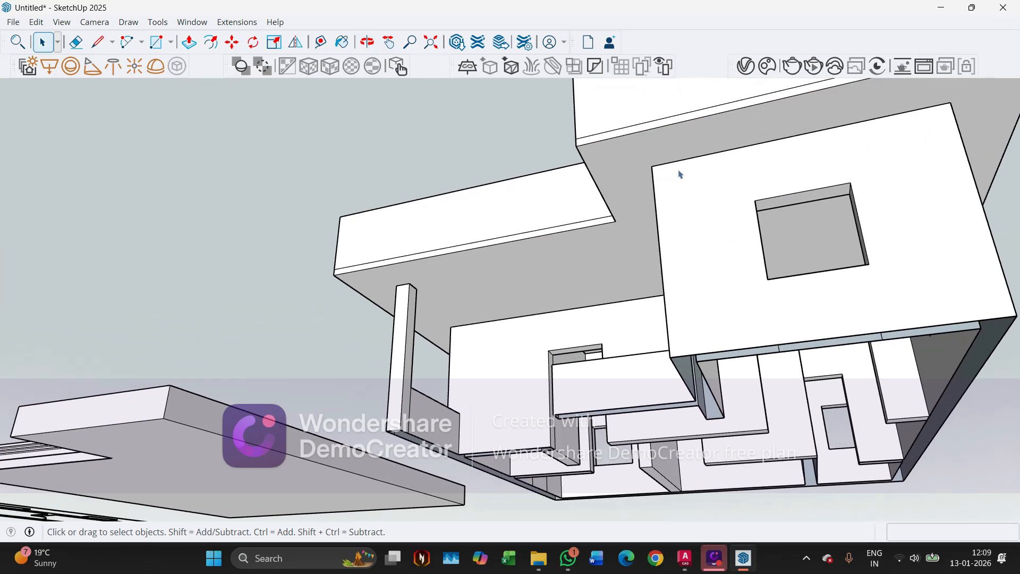
{"action": "left_click", "coordinate": [97, 42]}
{"action": "scroll", "coordinate": [642, 170], "scroll_direction": "up", "scroll_amount": 2}
{"action": "scroll", "coordinate": [665, 163], "scroll_direction": "up", "scroll_amount": 2}
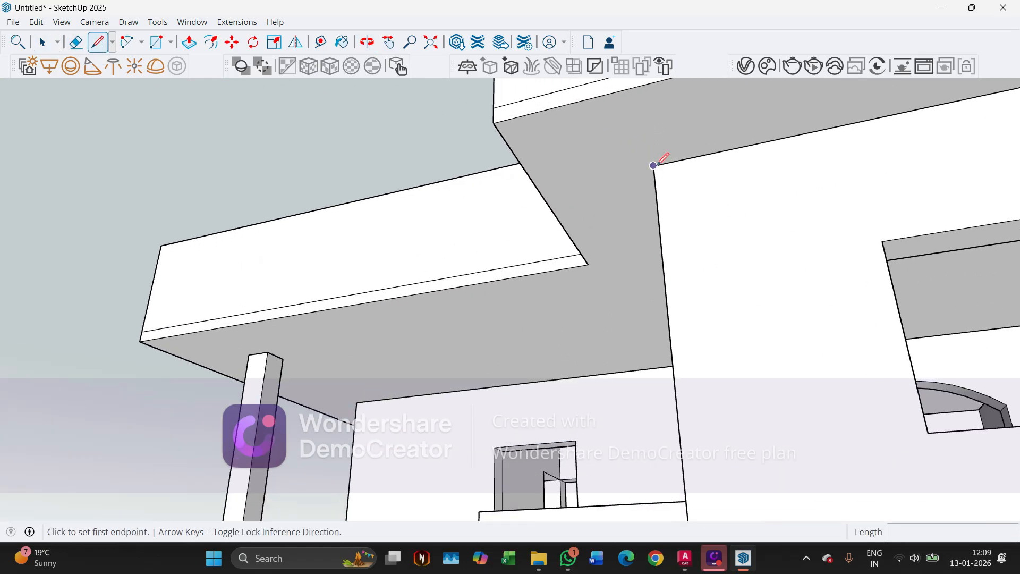
{"action": "key", "text": "space"}
{"action": "double_click", "coordinate": [617, 165]}
{"action": "left_click", "coordinate": [617, 165]}
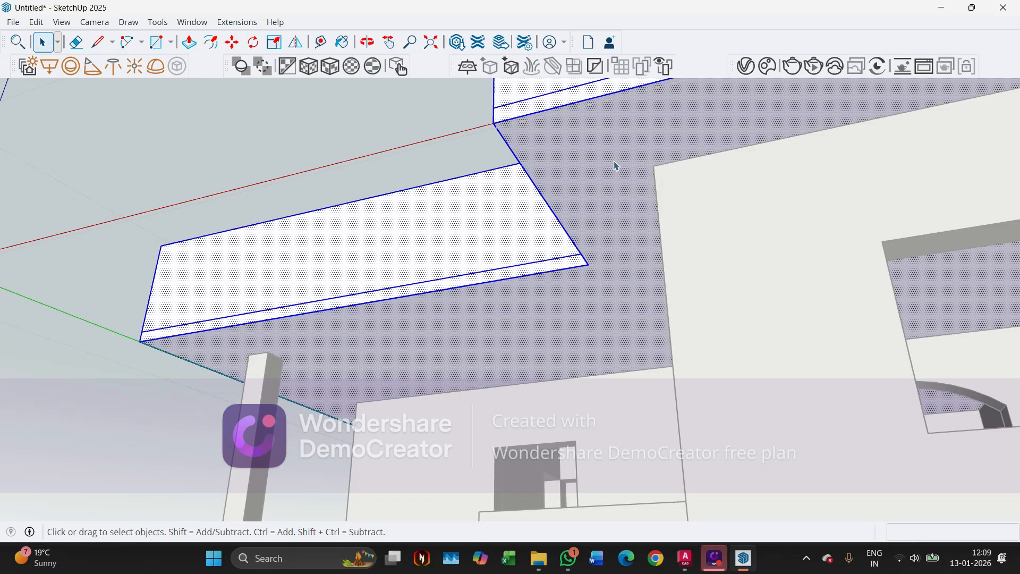
{"action": "double_click", "coordinate": [570, 201]}
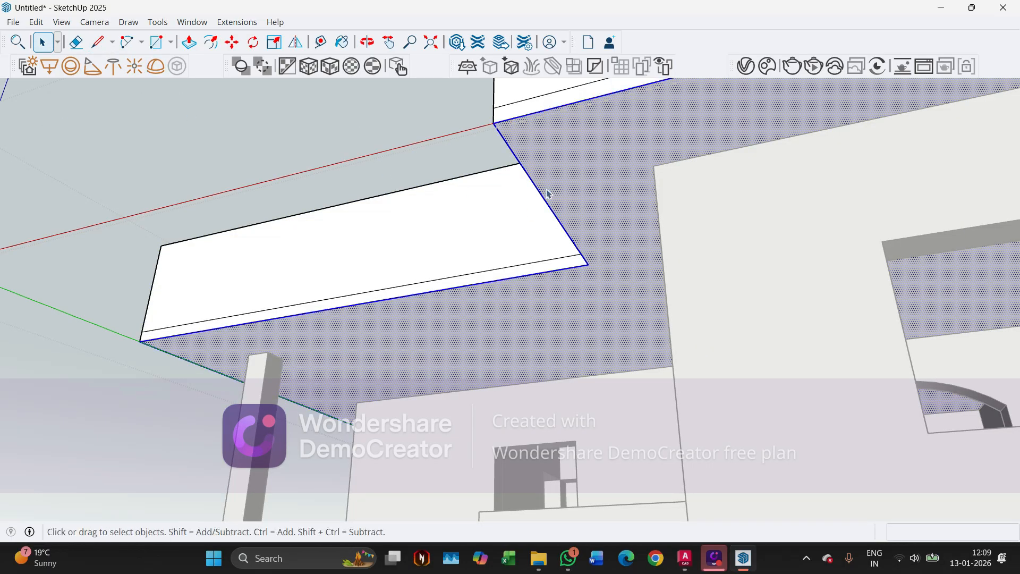
Draw a line on the slab's underside from the front room's outer wall corner near the entrance straight to the front slab edge
{"action": "left_click", "coordinate": [94, 51]}
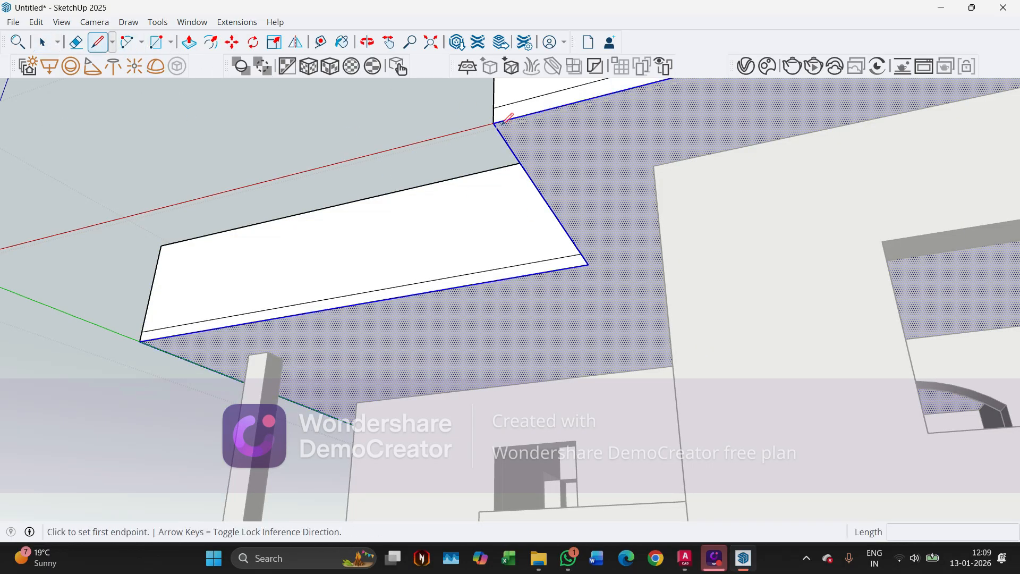
{"action": "left_click", "coordinate": [653, 165]}
{"action": "scroll", "coordinate": [655, 162], "scroll_direction": "down", "scroll_amount": 2}
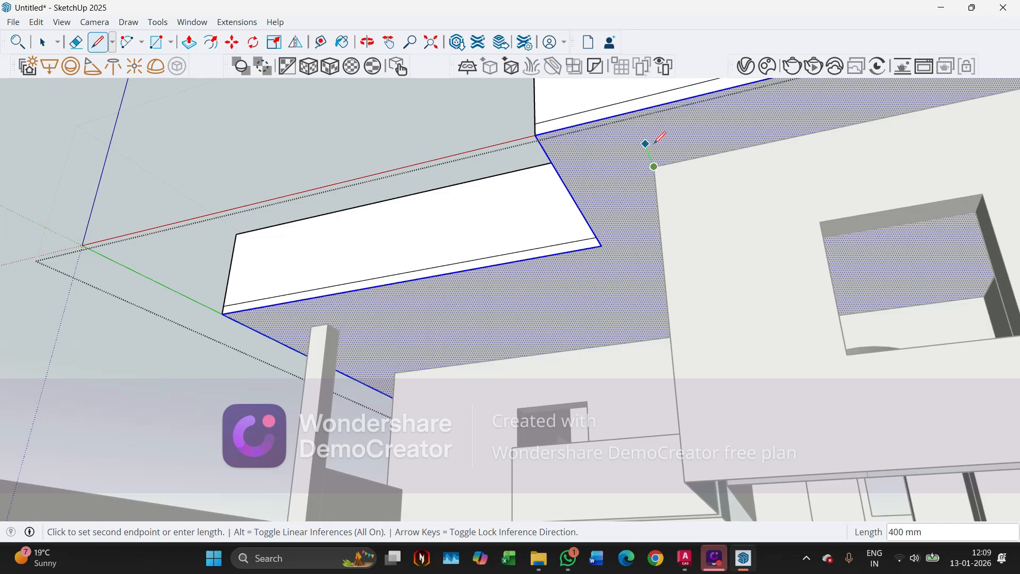
{"action": "left_click", "coordinate": [633, 111]}
{"action": "key", "text": "Escape"}
{"action": "key", "text": "space"}
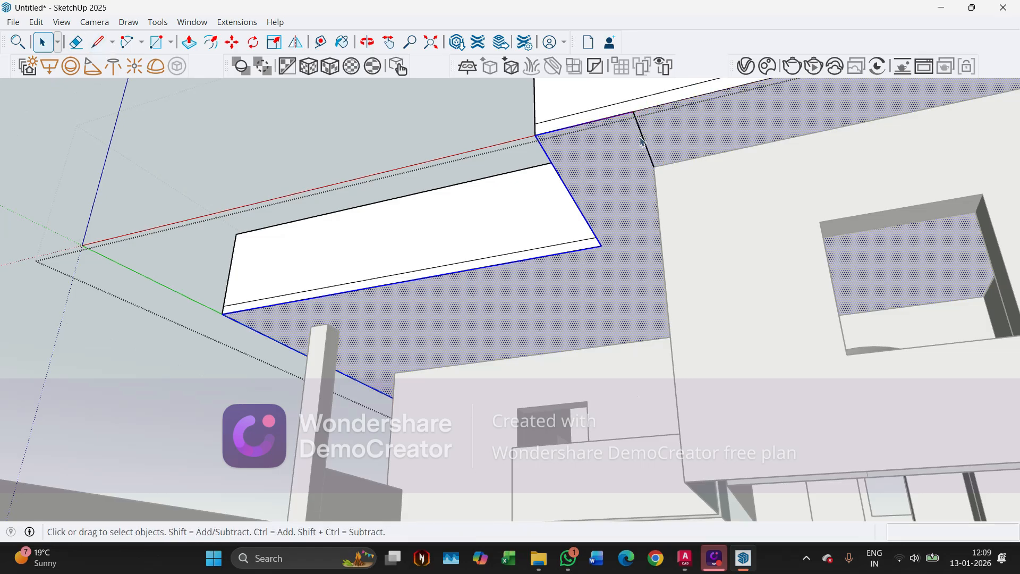
Copy the new underside line 300 mm along the front slab edge, toward the middle of the front room wall
{"action": "left_click", "coordinate": [643, 142]}
{"action": "key", "text": "m"}
{"action": "key", "text": "ctrl"}
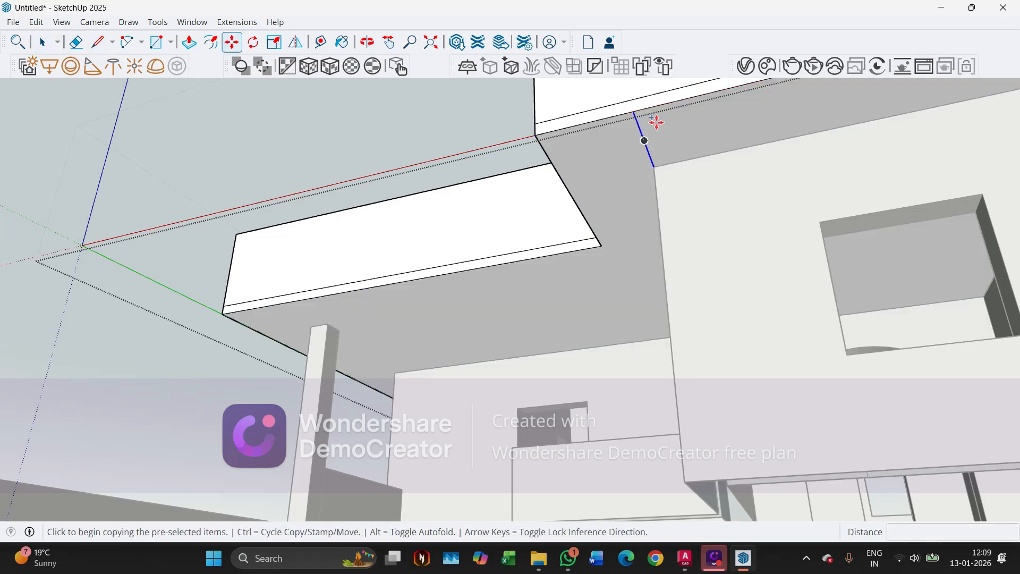
{"action": "left_click", "coordinate": [634, 111]}
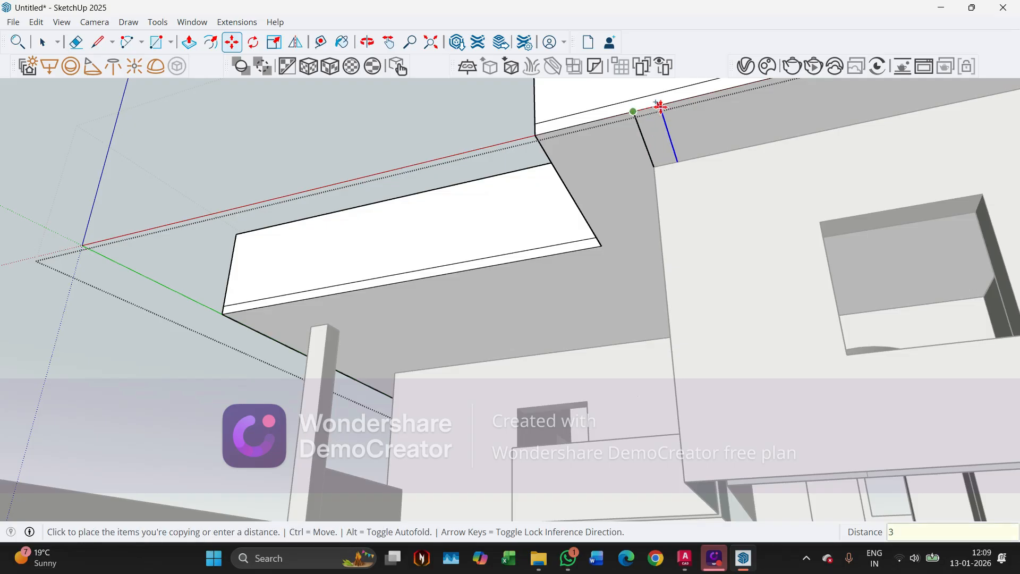
{"action": "type", "text": "300"}
{"action": "key", "text": "Return"}
{"action": "key", "text": "space"}
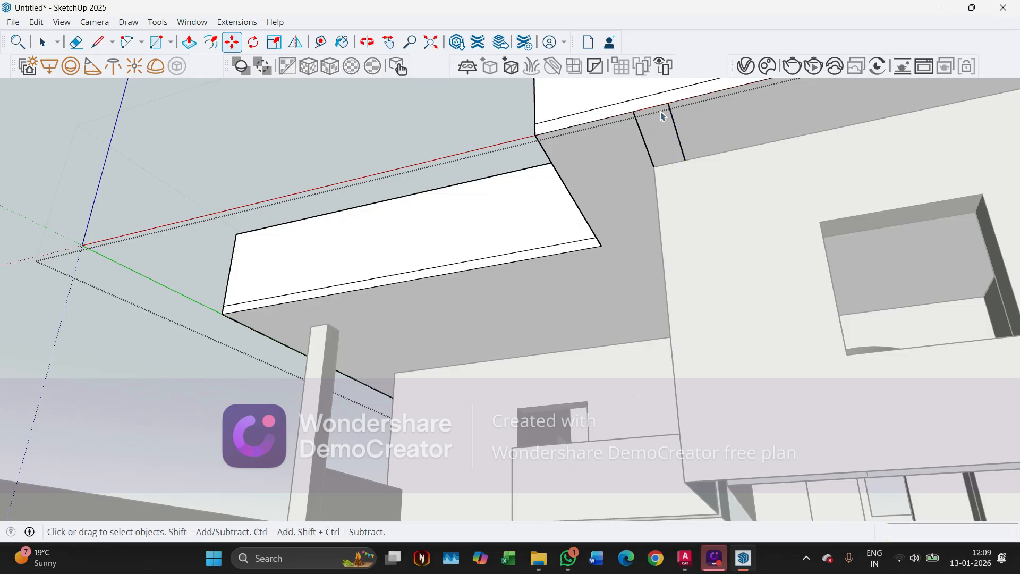
Draw a rectangle on the slab's underside between the two parallel lines, from the front slab edge to the wall
{"action": "left_click", "coordinate": [659, 126]}
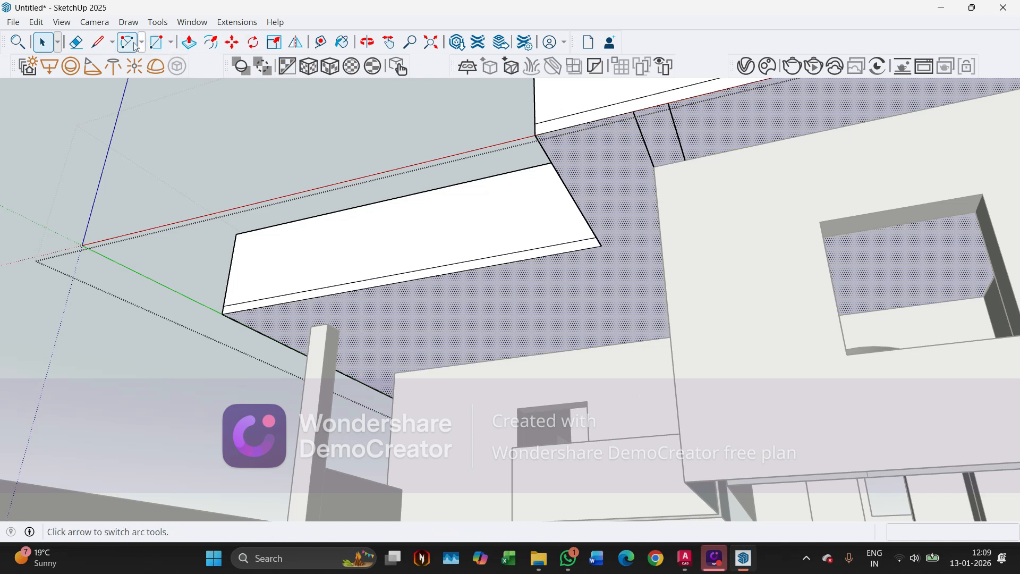
{"action": "left_click", "coordinate": [156, 42]}
{"action": "left_click", "coordinate": [633, 111]}
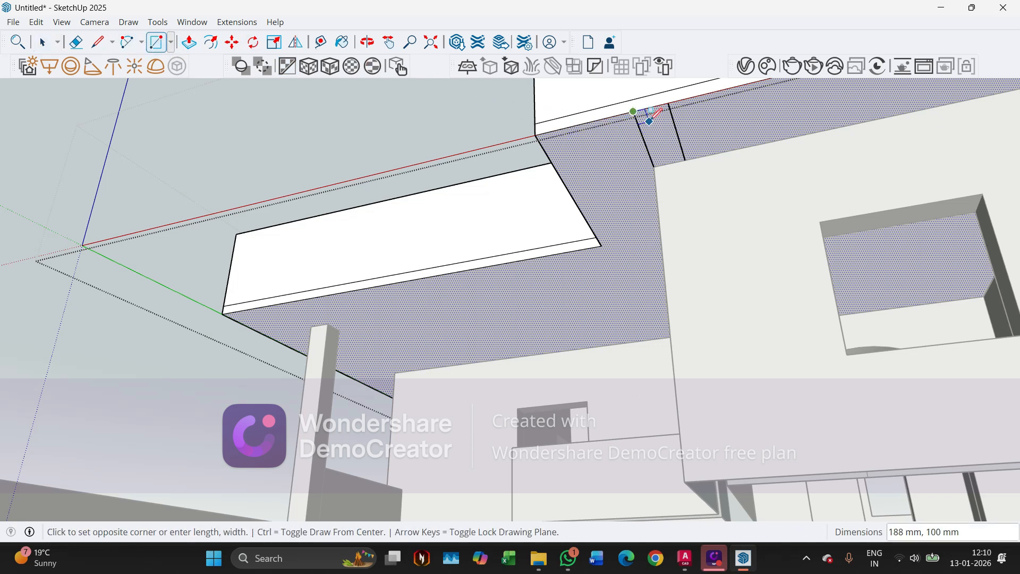
{"action": "left_click", "coordinate": [688, 158]}
{"action": "key", "text": "space"}
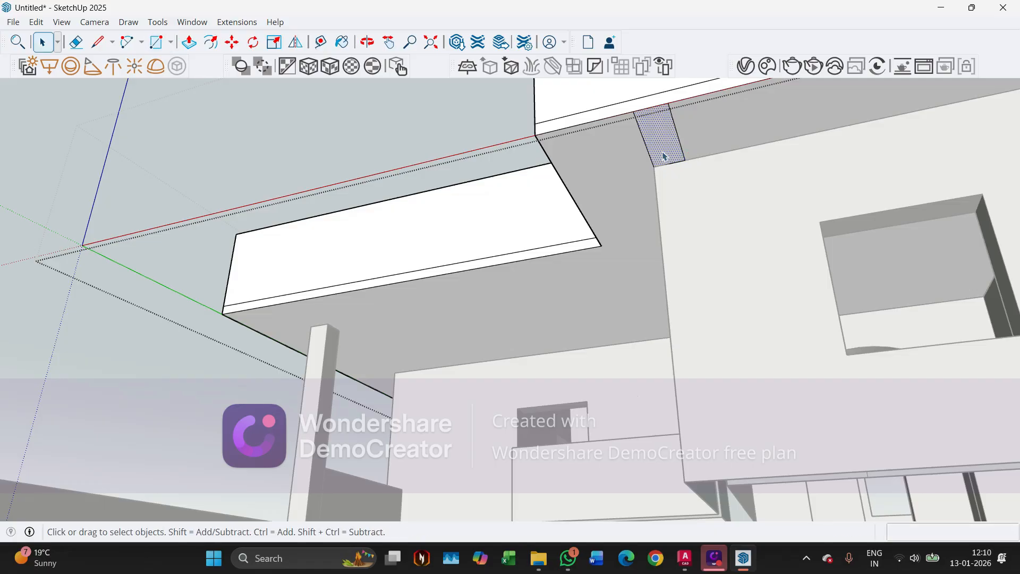
Push/pull the rectangle down 5" to form a beam block under the front overhang
{"action": "key", "text": "p"}
{"action": "left_click", "coordinate": [663, 156]}
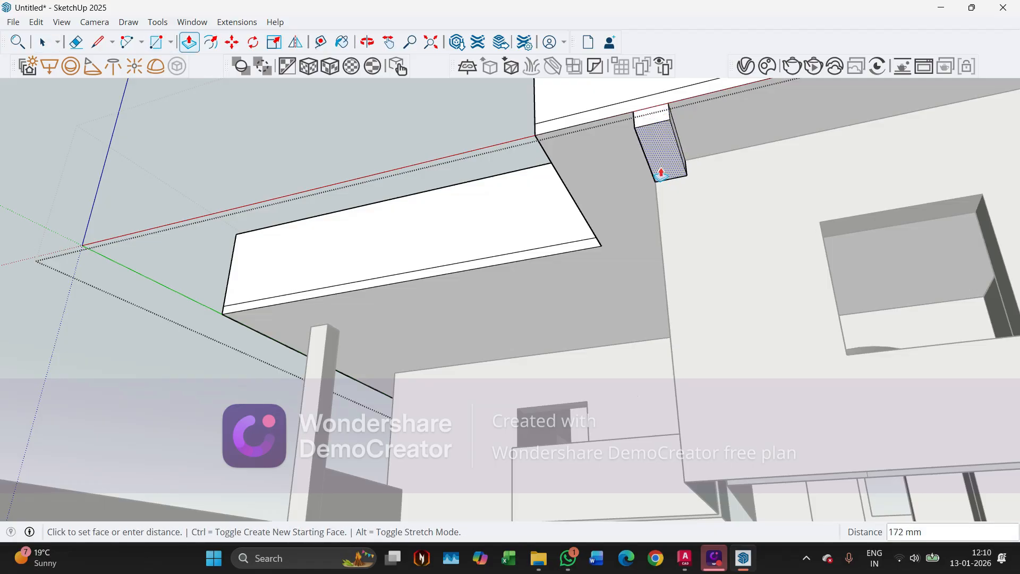
{"action": "type", "text": "5\""}
{"action": "key", "text": "Return"}
{"action": "middle_click_drag", "start_coordinate": [634, 139], "coordinate": [692, 284]}
{"action": "scroll", "coordinate": [654, 197], "scroll_direction": "up", "scroll_amount": 1}
{"action": "scroll", "coordinate": [698, 310], "scroll_direction": "up", "scroll_amount": 2}
{"action": "key", "text": "space"}
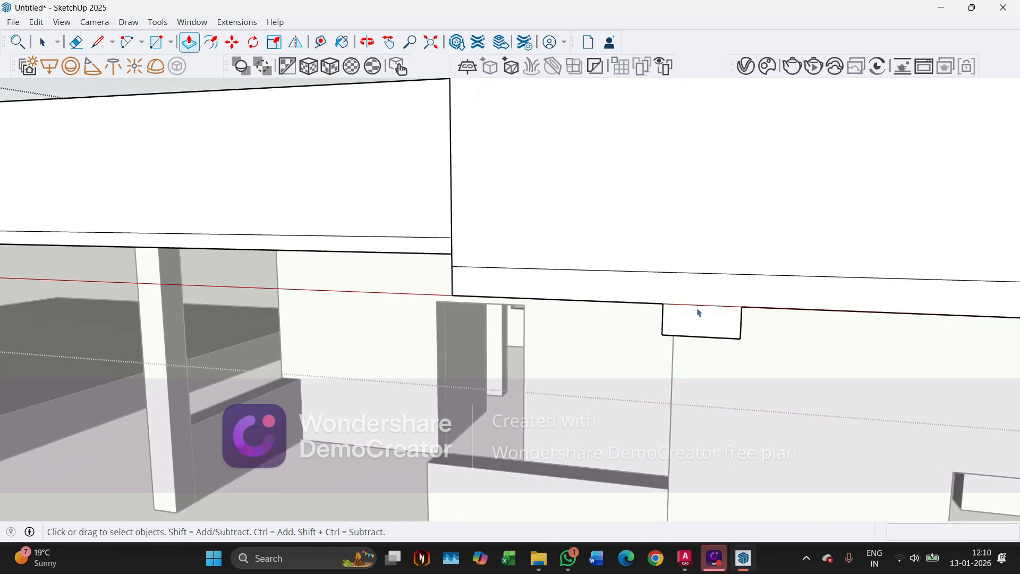
Draw a line on the slab's underside from the front wall's other outer corner straight to the front slab edge
{"action": "left_click", "coordinate": [696, 307]}
{"action": "double_click", "coordinate": [695, 308]}
{"action": "middle_click_drag", "start_coordinate": [695, 307], "coordinate": [755, 316]}
{"action": "scroll", "coordinate": [381, 199], "scroll_direction": "down", "scroll_amount": 5}
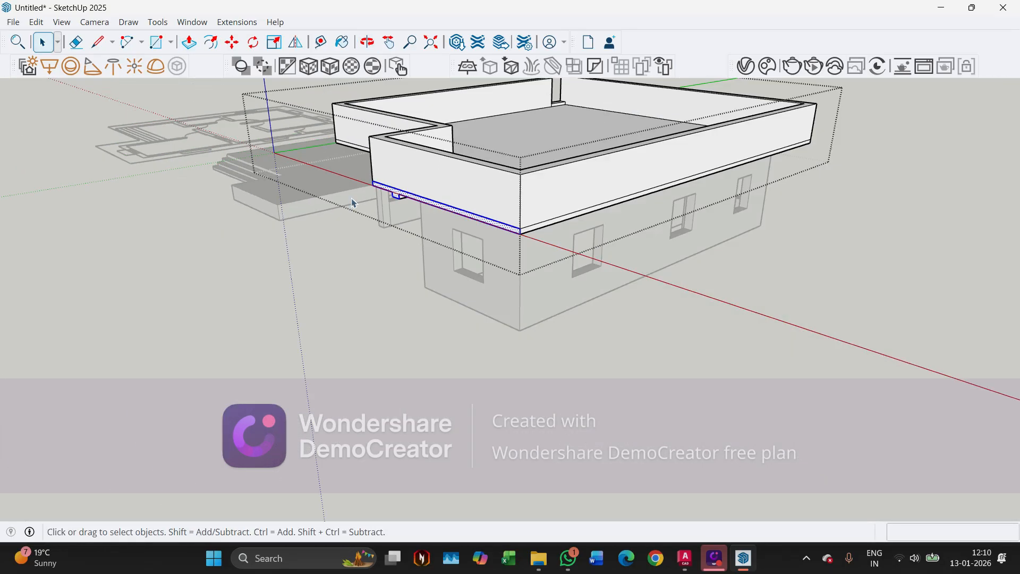
{"action": "middle_click_drag", "start_coordinate": [380, 199], "coordinate": [585, 297]}
{"action": "scroll", "coordinate": [468, 311], "scroll_direction": "down", "scroll_amount": 2}
{"action": "scroll", "coordinate": [588, 121], "scroll_direction": "up", "scroll_amount": 4}
{"action": "scroll", "coordinate": [588, 122], "scroll_direction": "up", "scroll_amount": 5}
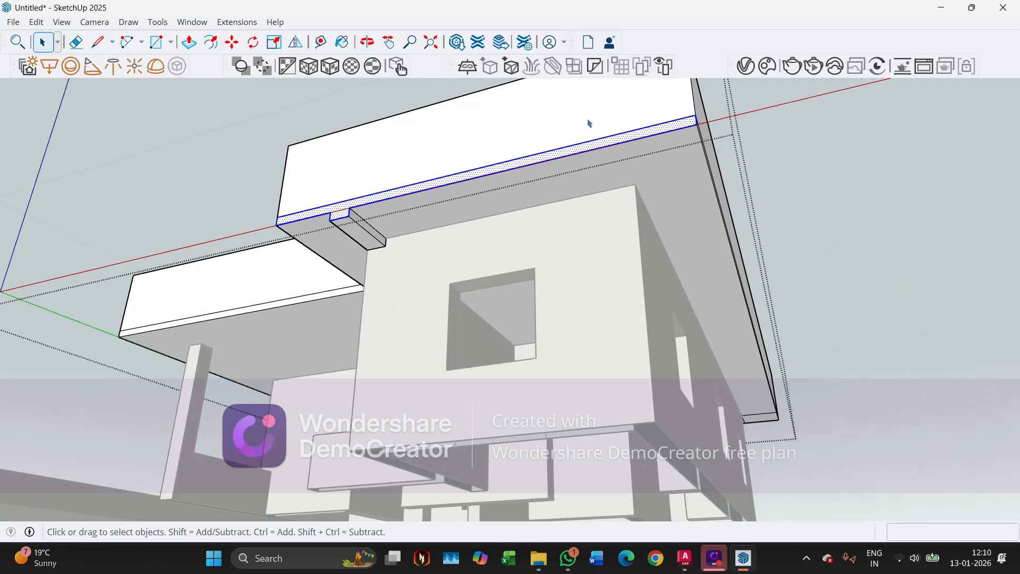
{"action": "left_click", "coordinate": [651, 197]}
{"action": "double_click", "coordinate": [660, 217]}
{"action": "left_click", "coordinate": [668, 254]}
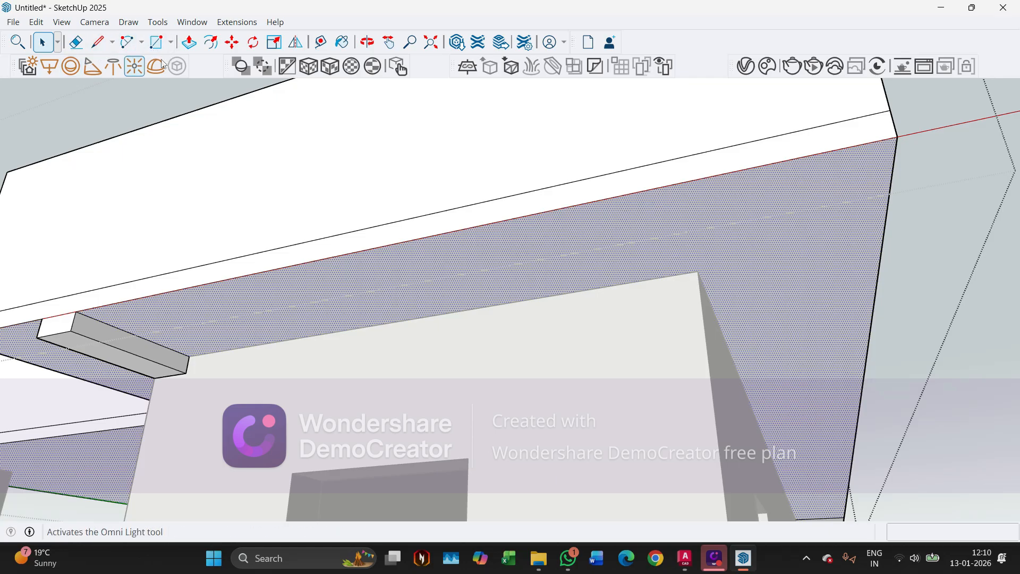
{"action": "left_click", "coordinate": [96, 43]}
{"action": "left_click", "coordinate": [699, 271]}
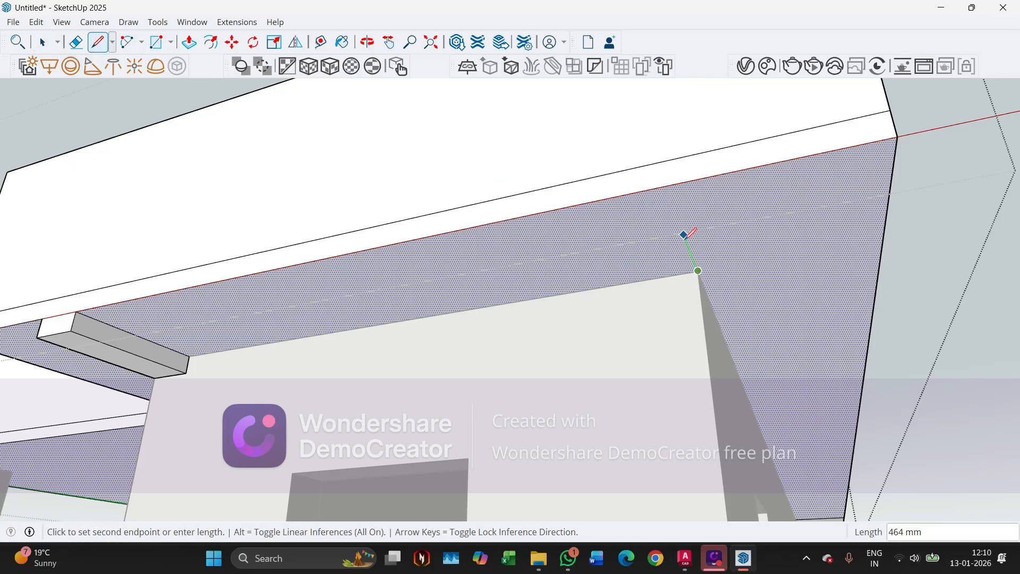
{"action": "left_click", "coordinate": [665, 187]}
{"action": "key", "text": "Escape"}
{"action": "key", "text": "space"}
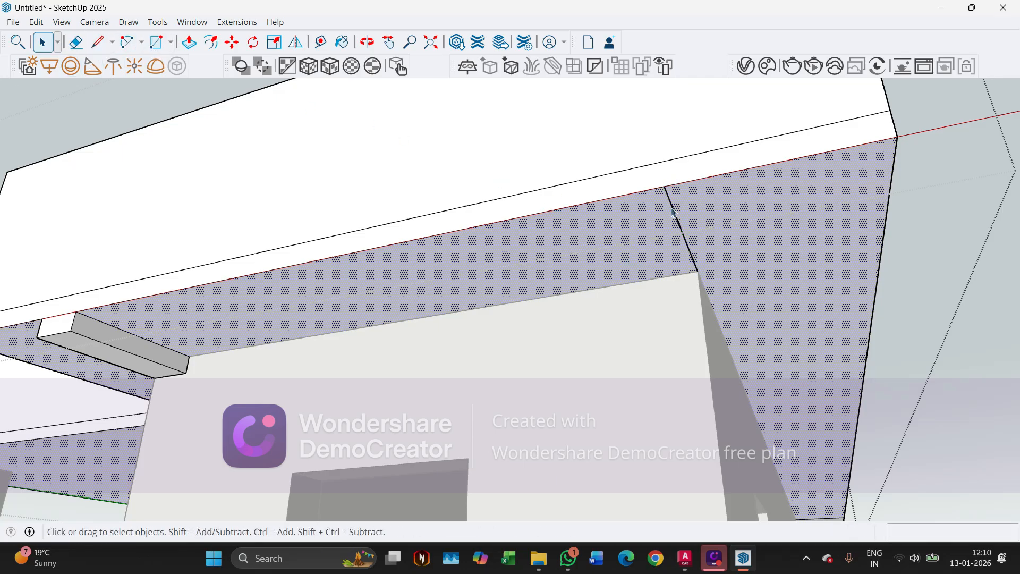
Copy the line at the second wall corner 300 mm along the front slab edge, toward the first beam block
{"action": "left_click", "coordinate": [670, 232]}
{"action": "key", "text": "m"}
{"action": "key", "text": "ctrl"}
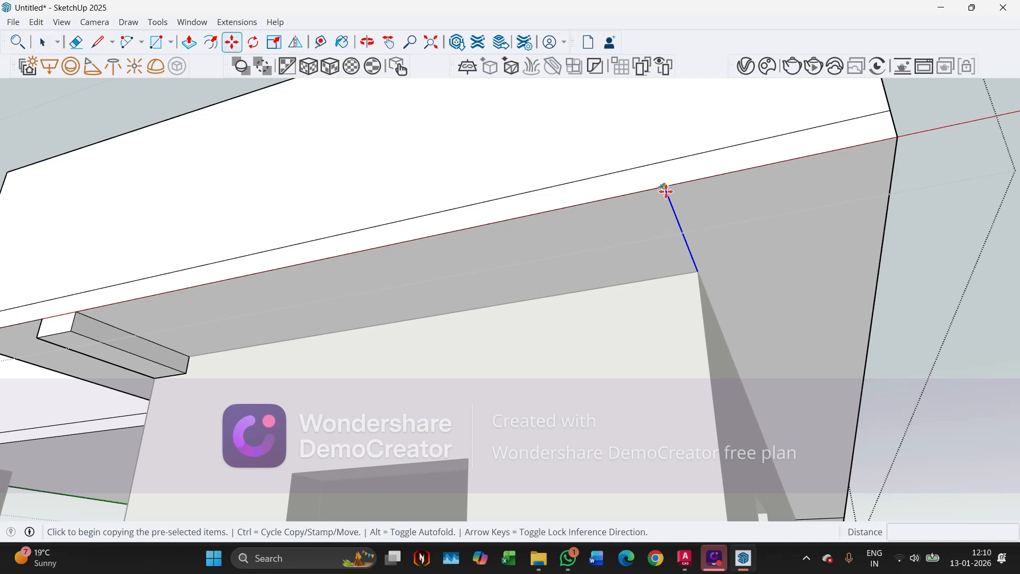
{"action": "left_click", "coordinate": [665, 187]}
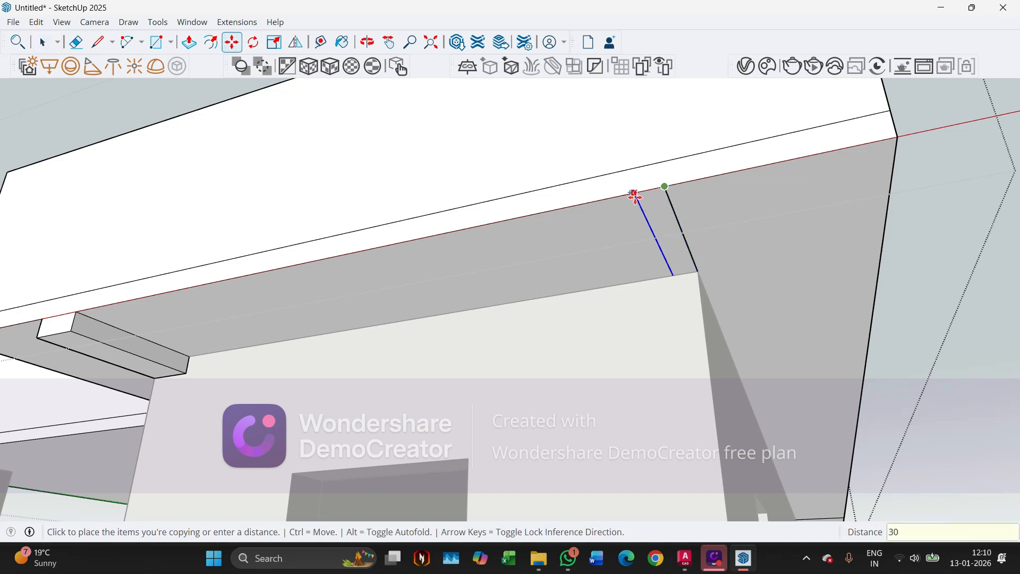
{"action": "key", "text": "Return"}
{"action": "key", "text": "space"}
Close the second beam outline with a 300 mm line along the wall between the two parallel lines' inner ends
{"action": "left_click", "coordinate": [640, 239]}
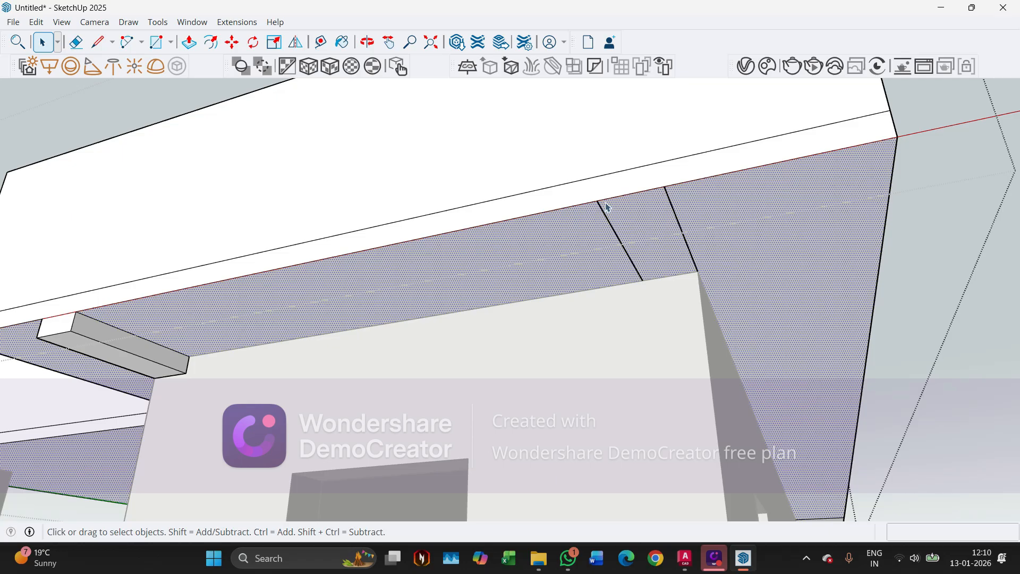
{"action": "double_click", "coordinate": [634, 211]}
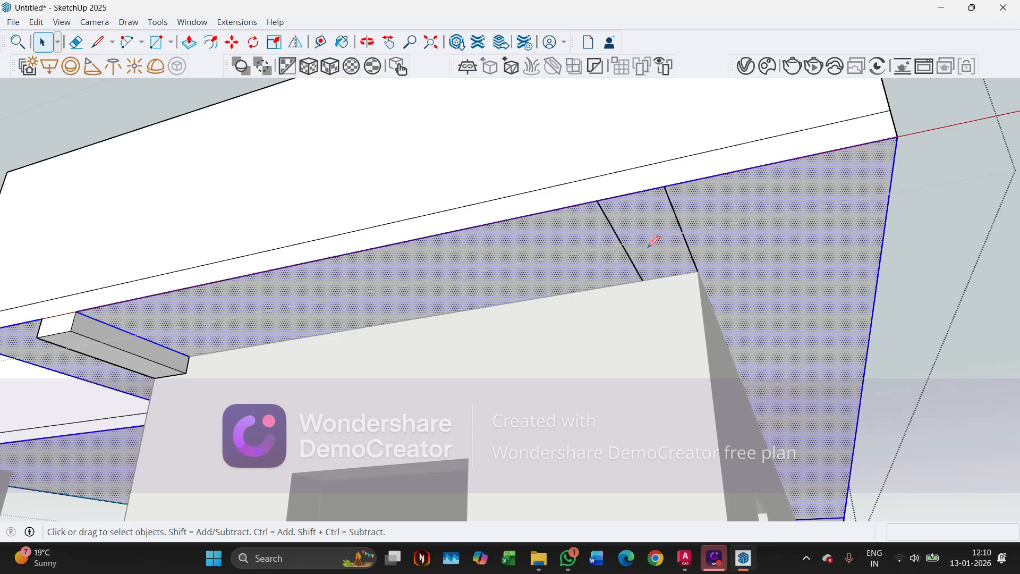
{"action": "key", "text": "l"}
{"action": "left_click", "coordinate": [698, 271]}
{"action": "left_click", "coordinate": [643, 280]}
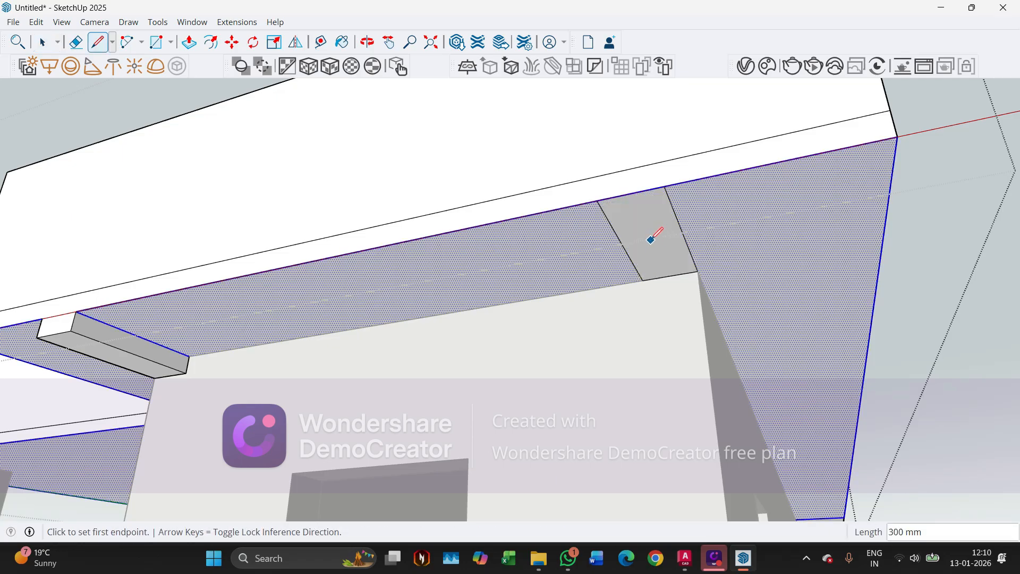
Push/pull the second beam outline down to the same depth as the first beam block
{"action": "key", "text": "space"}
{"action": "left_click", "coordinate": [648, 238]}
{"action": "key", "text": "p"}
{"action": "left_click", "coordinate": [647, 238]}
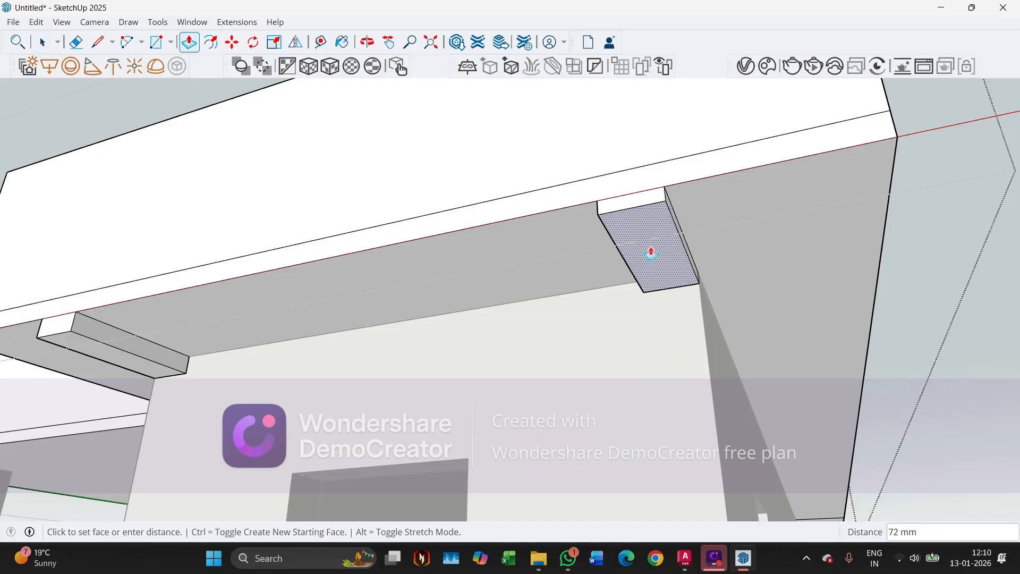
{"action": "left_click", "coordinate": [81, 354]}
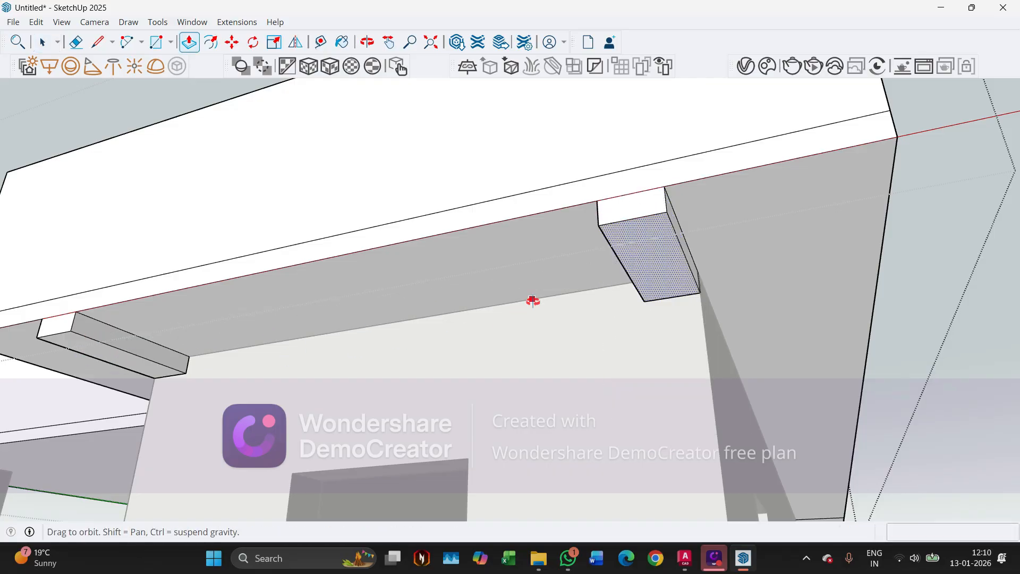
Draw a 300 mm line along the top of the adjacent side wall, starting from the outer corner at the beam block
{"action": "middle_click_drag", "start_coordinate": [533, 298], "coordinate": [629, 277]}
{"action": "middle_click_drag", "start_coordinate": [658, 203], "coordinate": [285, 137]}
{"action": "key", "text": "space"}
{"action": "key", "text": "l"}
{"action": "scroll", "coordinate": [447, 169], "scroll_direction": "up", "scroll_amount": 6}
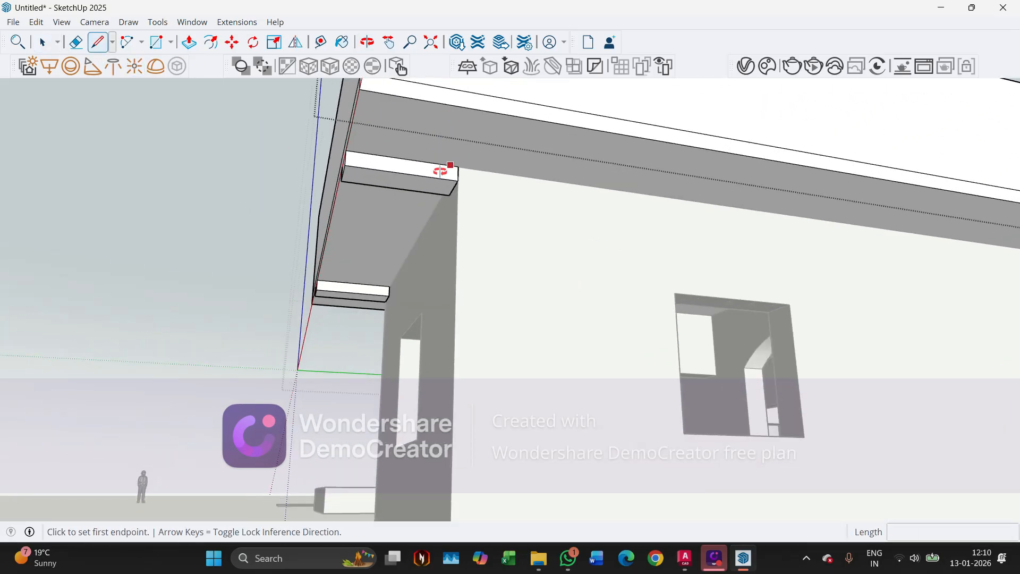
{"action": "middle_click_drag", "start_coordinate": [451, 180], "coordinate": [519, 212]}
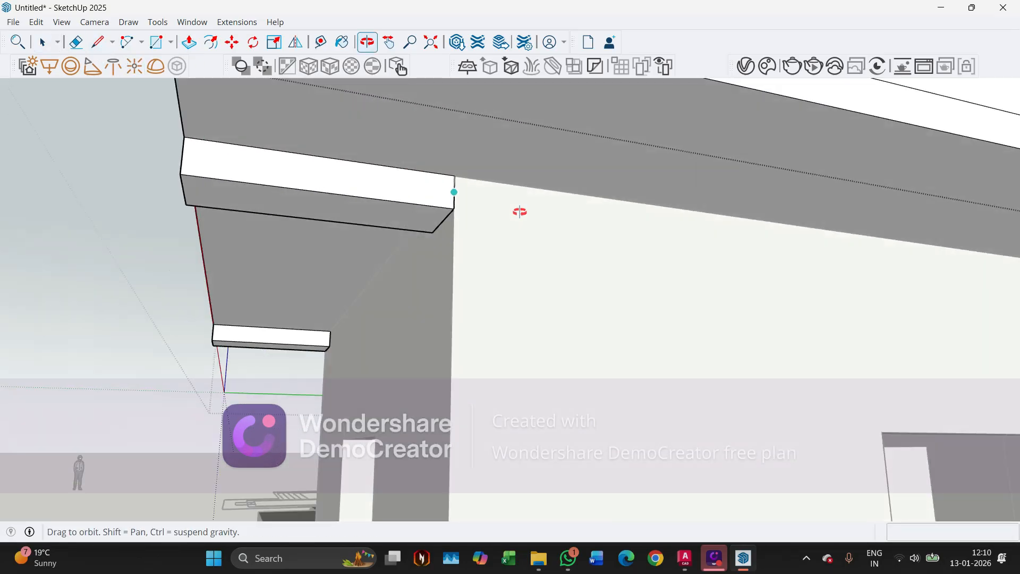
{"action": "scroll", "coordinate": [456, 162], "scroll_direction": "up", "scroll_amount": 8}
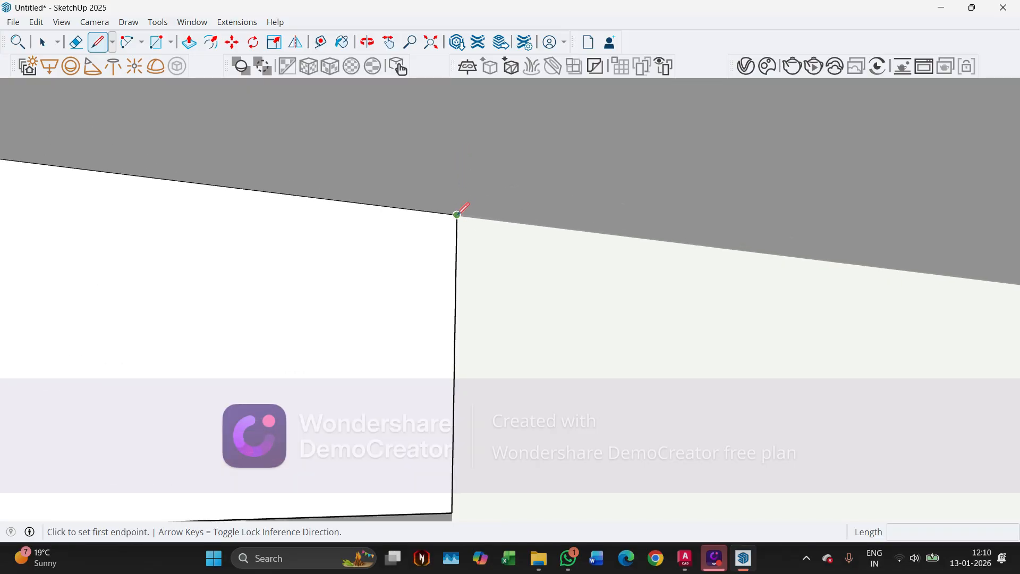
{"action": "left_click", "coordinate": [457, 215]}
{"action": "type", "text": "3"}
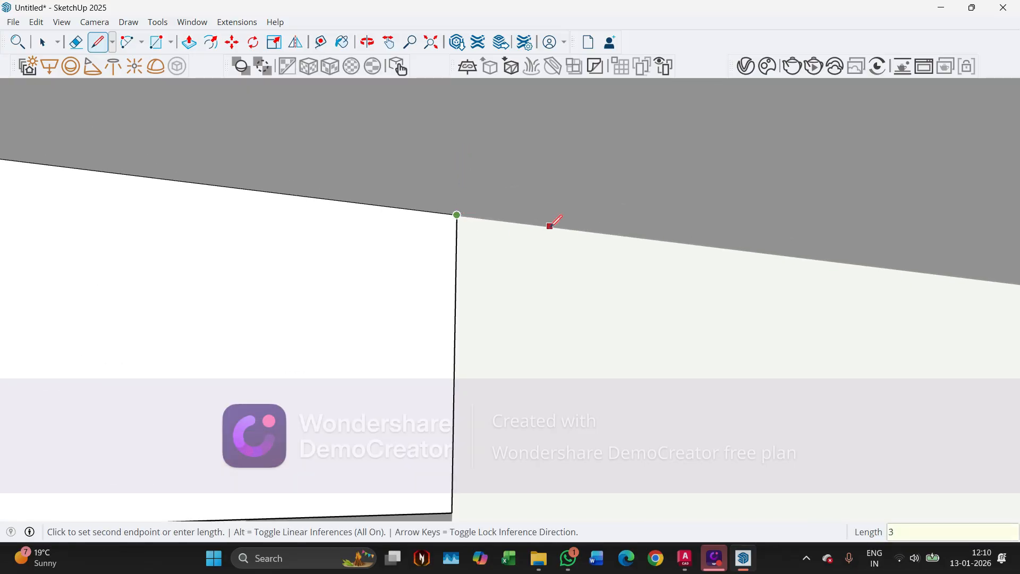
{"action": "type", "text": "00"}
{"action": "key", "text": "Return"}
Draw a line on the slab's underside from the 300 mm line's end straight out to the side slab edge
{"action": "scroll", "coordinate": [449, 274], "scroll_direction": "down", "scroll_amount": 5}
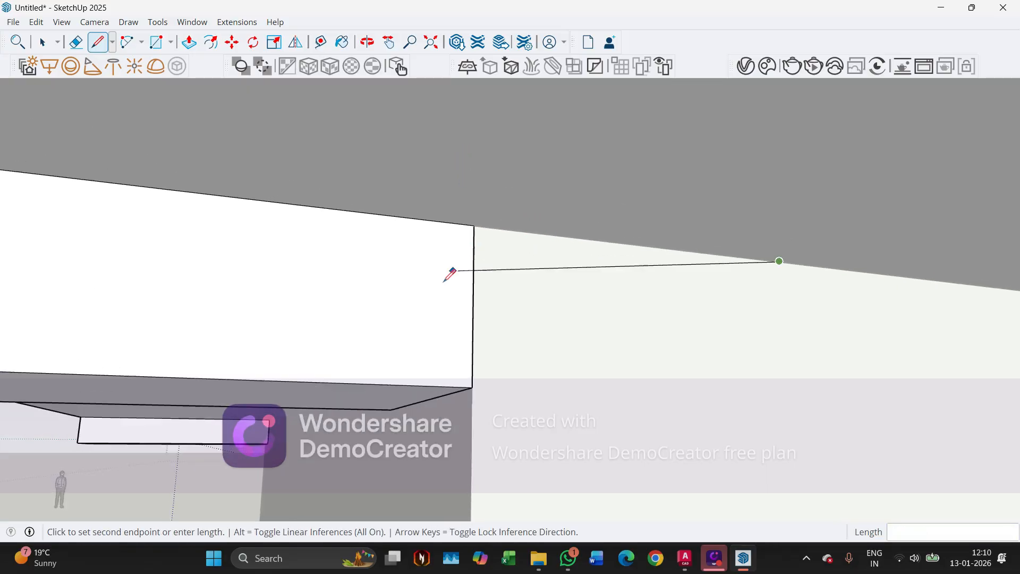
{"action": "scroll", "coordinate": [449, 273], "scroll_direction": "down", "scroll_amount": 3}
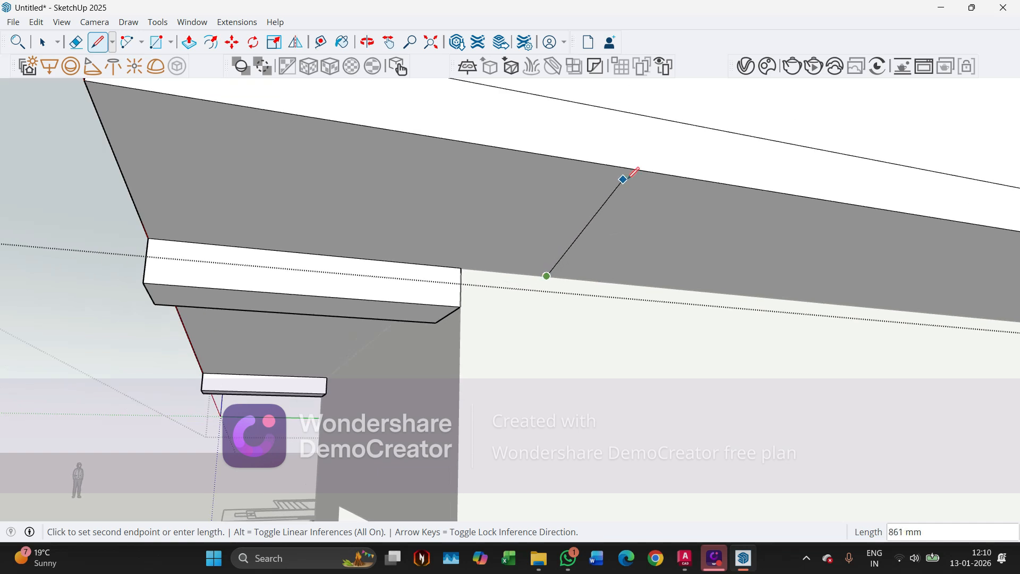
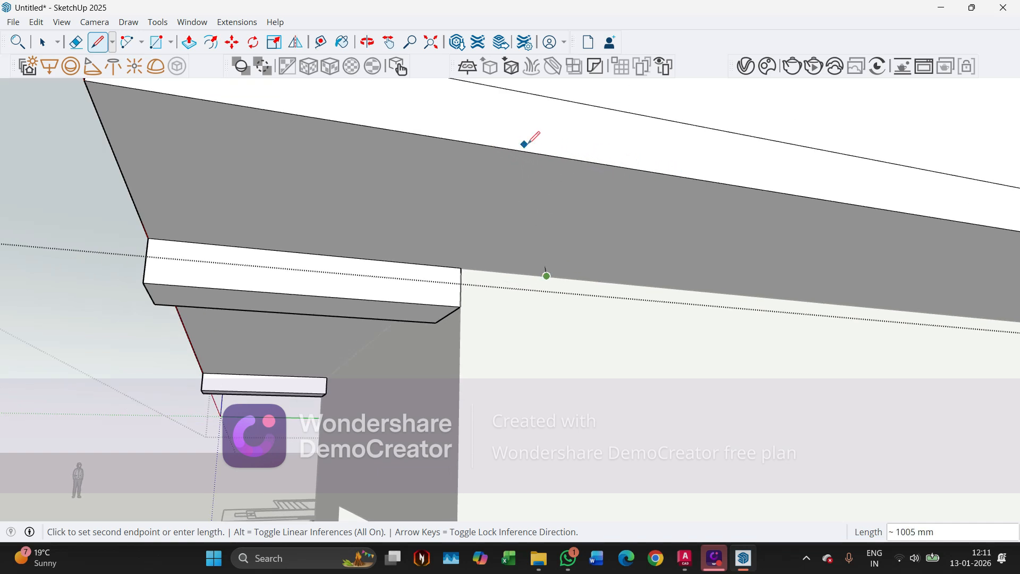
{"action": "middle_click_drag", "start_coordinate": [609, 232], "coordinate": [586, 275]}
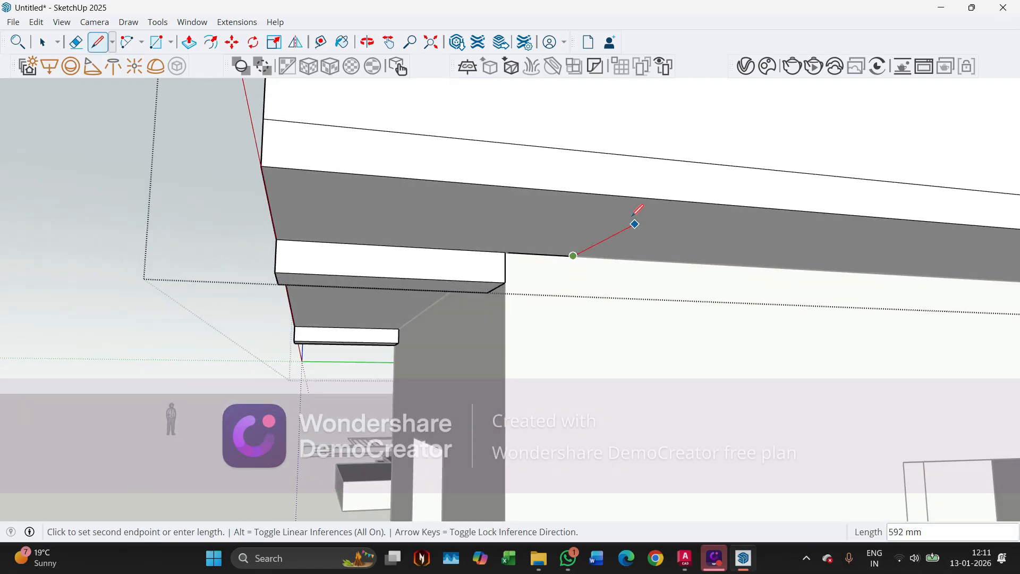
{"action": "left_click", "coordinate": [680, 201]}
{"action": "key", "text": "space"}
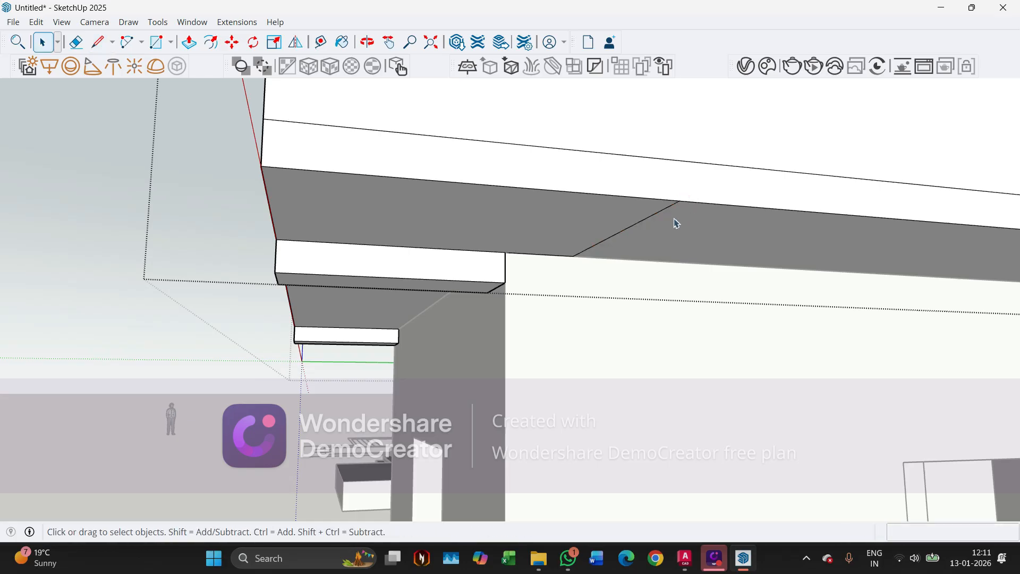
Copy the new line 300 mm along the side slab edge, back toward the wall corner
{"action": "left_click", "coordinate": [663, 214]}
{"action": "key", "text": "m"}
{"action": "key", "text": "ctrl"}
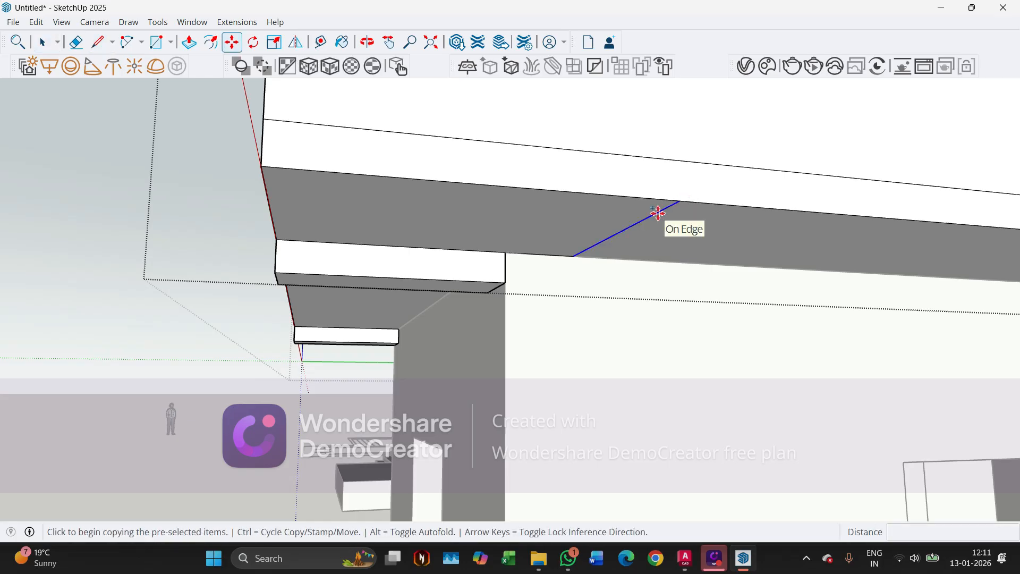
{"action": "left_click", "coordinate": [678, 201]}
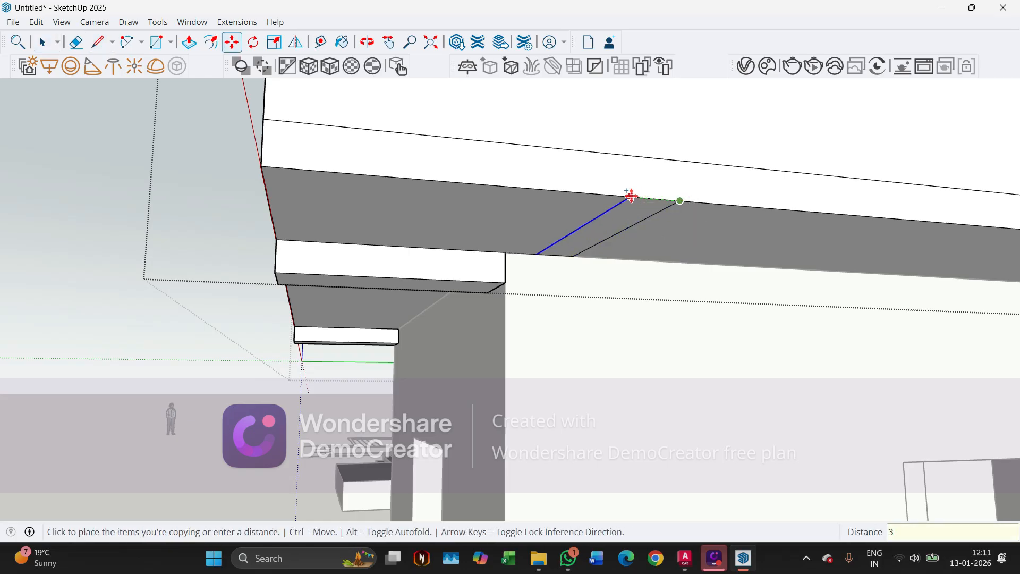
{"action": "key", "text": "Return"}
{"action": "key", "text": "space"}
Push/pull the beam outline on the side overhang down 127 mm, matching the underside of the adjacent beam block
{"action": "left_click", "coordinate": [592, 225]}
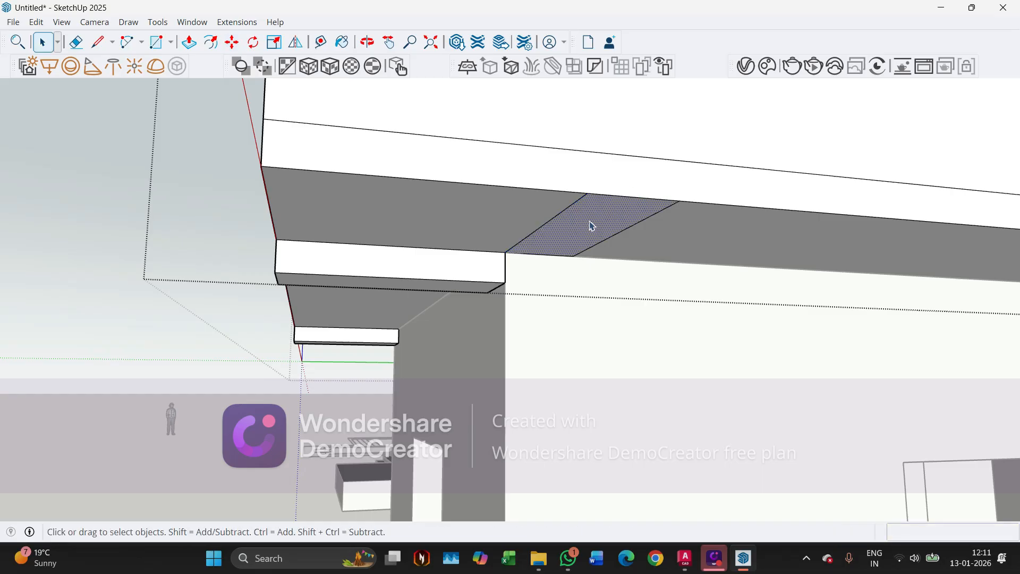
{"action": "key", "text": "p"}
{"action": "left_click", "coordinate": [592, 225]}
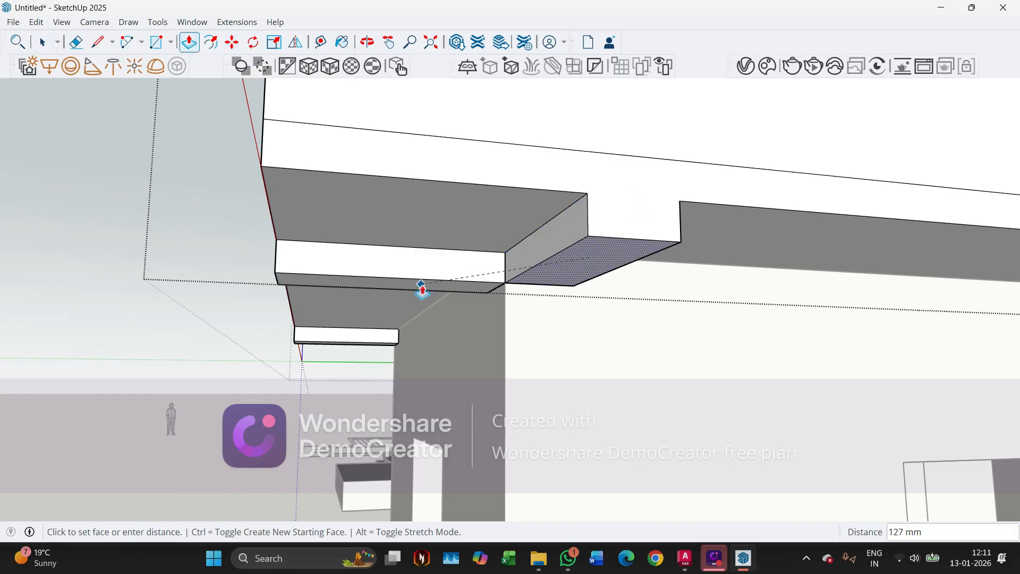
{"action": "left_click", "coordinate": [422, 289]}
Stop editing the roof slab group and return to the whole model
{"action": "middle_click_drag", "start_coordinate": [352, 266], "coordinate": [356, 252]}
{"action": "scroll", "coordinate": [356, 252], "scroll_direction": "down", "scroll_amount": 6}
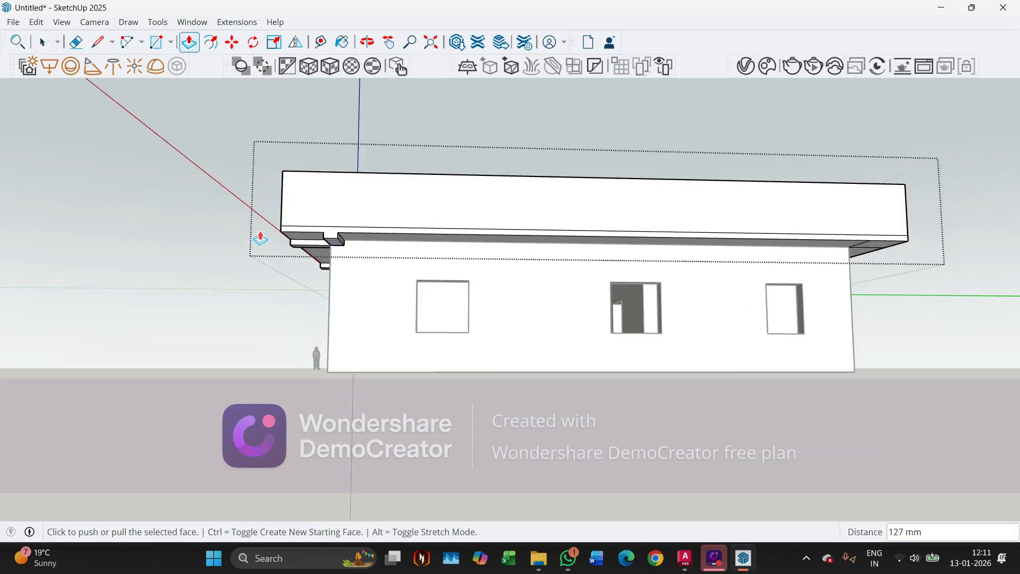
{"action": "middle_click_drag", "start_coordinate": [655, 238], "coordinate": [468, 242]}
{"action": "scroll", "coordinate": [467, 236], "scroll_direction": "up", "scroll_amount": 4}
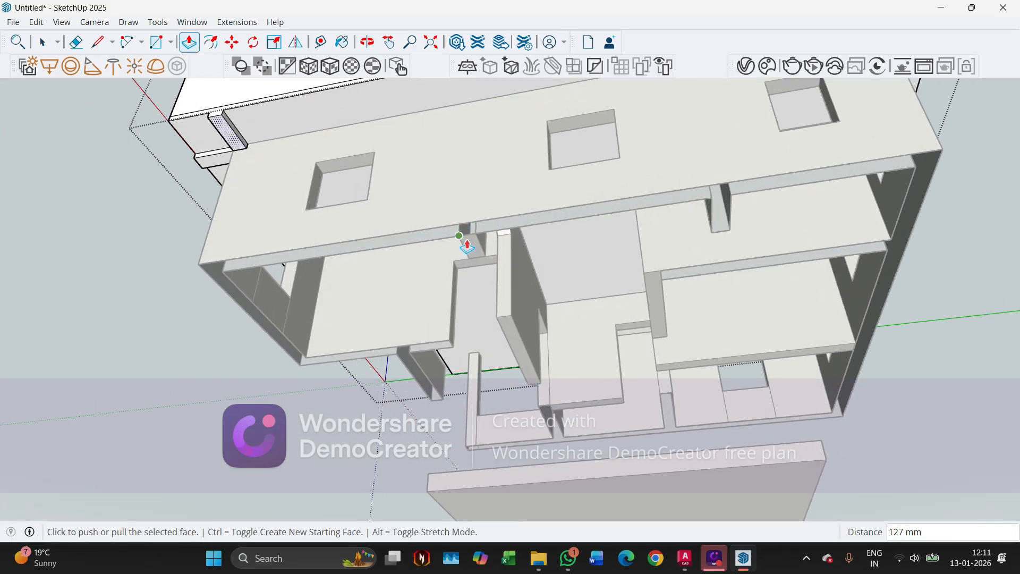
{"action": "left_click", "coordinate": [98, 42]}
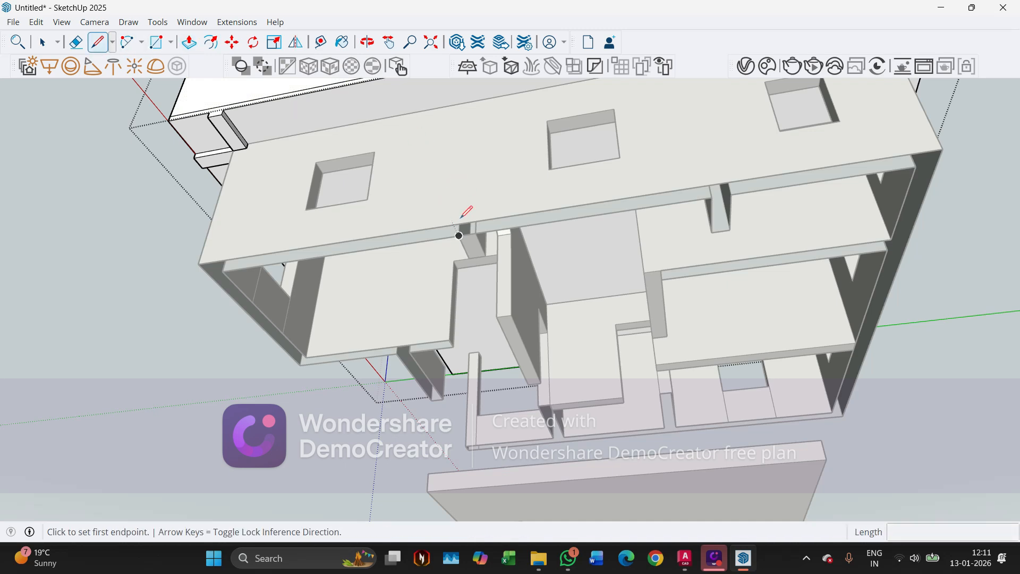
{"action": "scroll", "coordinate": [455, 205], "scroll_direction": "down", "scroll_amount": 5}
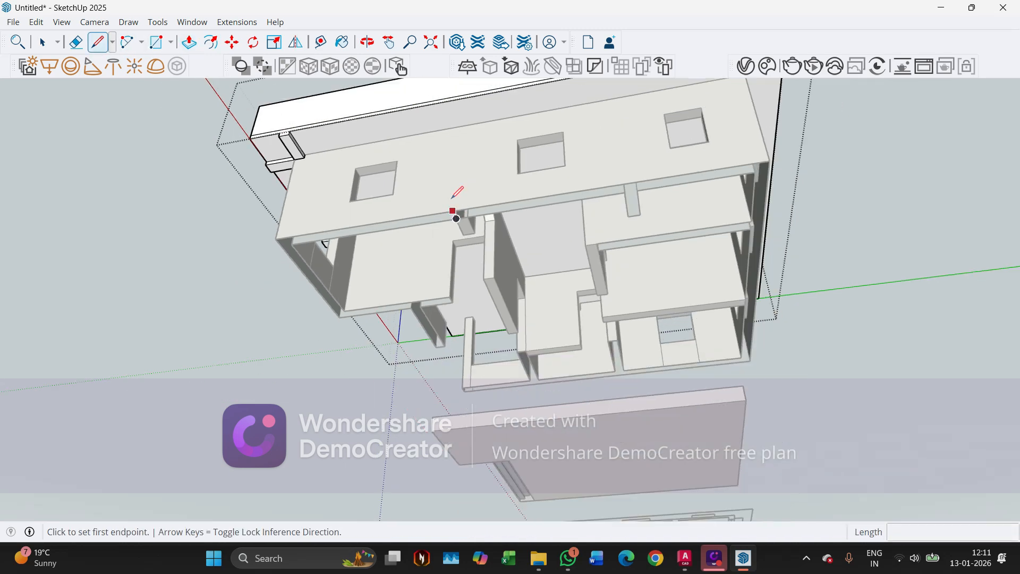
{"action": "mouse_move", "coordinate": [455, 205]}
{"action": "middle_mouse_down"}
{"action": "mouse_move", "coordinate": [378, 235]}
{"action": "mouse_move", "coordinate": [613, 241]}
{"action": "middle_mouse_up"}
{"action": "mouse_move", "coordinate": [489, 212]}
{"action": "middle_mouse_down"}
{"action": "mouse_move", "coordinate": [722, 300]}
{"action": "mouse_move", "coordinate": [755, 413]}
{"action": "middle_mouse_up"}
{"action": "middle_click_drag", "start_coordinate": [574, 260], "coordinate": [680, 339]}
{"action": "scroll", "coordinate": [348, 242], "scroll_direction": "down", "scroll_amount": 2}
{"action": "middle_click_drag", "start_coordinate": [348, 242], "coordinate": [353, 325]}
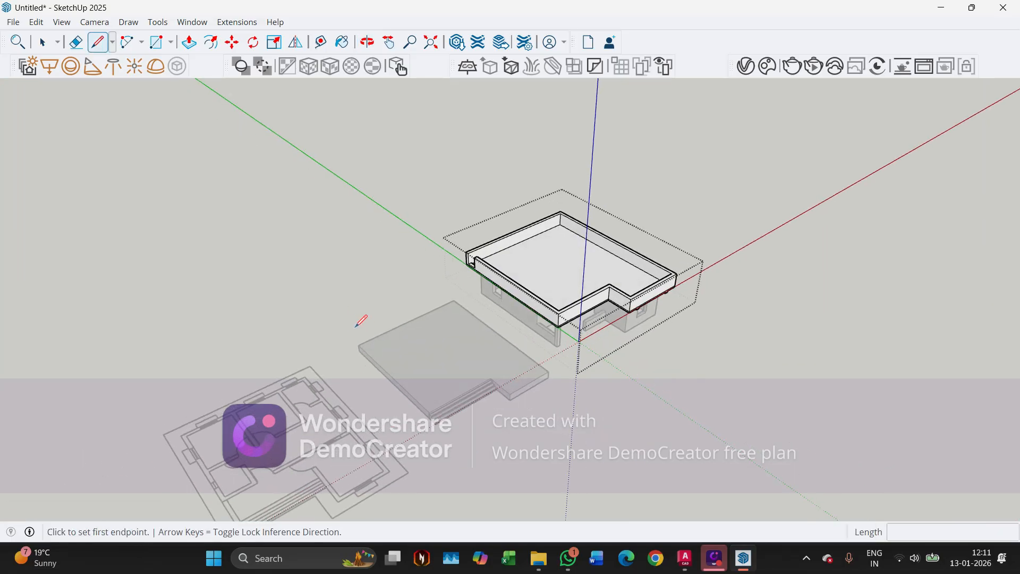
{"action": "key", "text": "space"}
{"action": "left_click", "coordinate": [329, 313]}
{"action": "left_click", "coordinate": [328, 312]}
Draw a 300 x 900 mm beam rectangle on the floor plan, from the outer wall corner across to the slab outline
{"action": "scroll", "coordinate": [387, 151], "scroll_direction": "down", "scroll_amount": 1}
{"action": "middle_click_drag", "start_coordinate": [387, 151], "coordinate": [374, 244]}
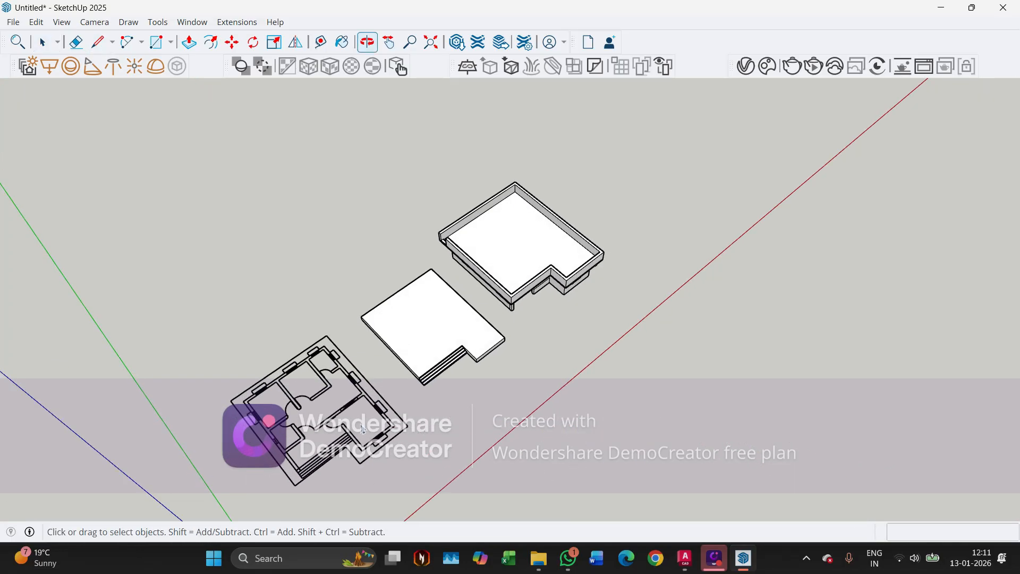
{"action": "scroll", "coordinate": [343, 429], "scroll_direction": "up", "scroll_amount": 3}
{"action": "middle_click_drag", "start_coordinate": [421, 218], "coordinate": [200, 422]}
{"action": "scroll", "coordinate": [223, 270], "scroll_direction": "up", "scroll_amount": 5}
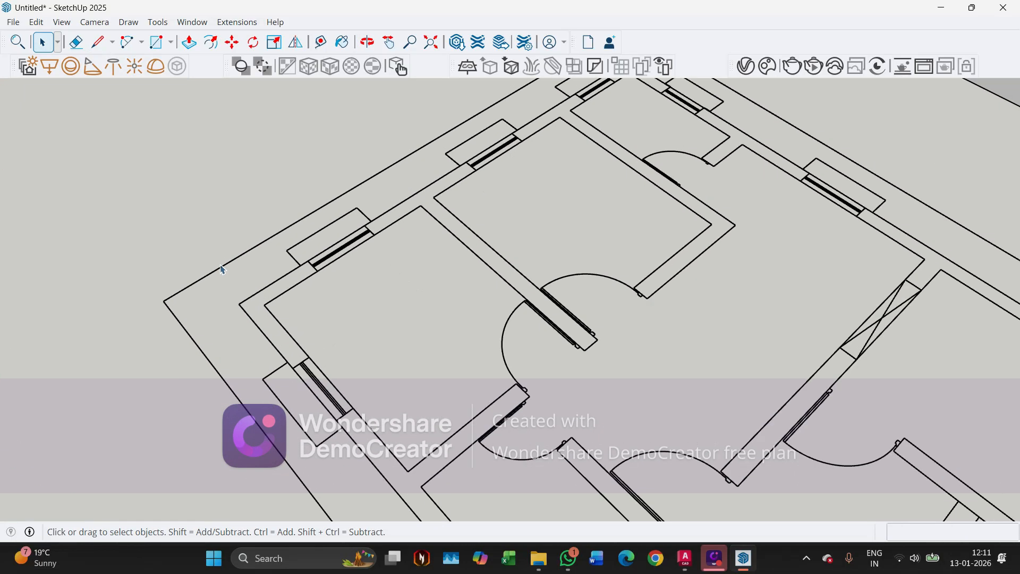
{"action": "left_click", "coordinate": [97, 42]}
{"action": "scroll", "coordinate": [236, 333], "scroll_direction": "up", "scroll_amount": 2}
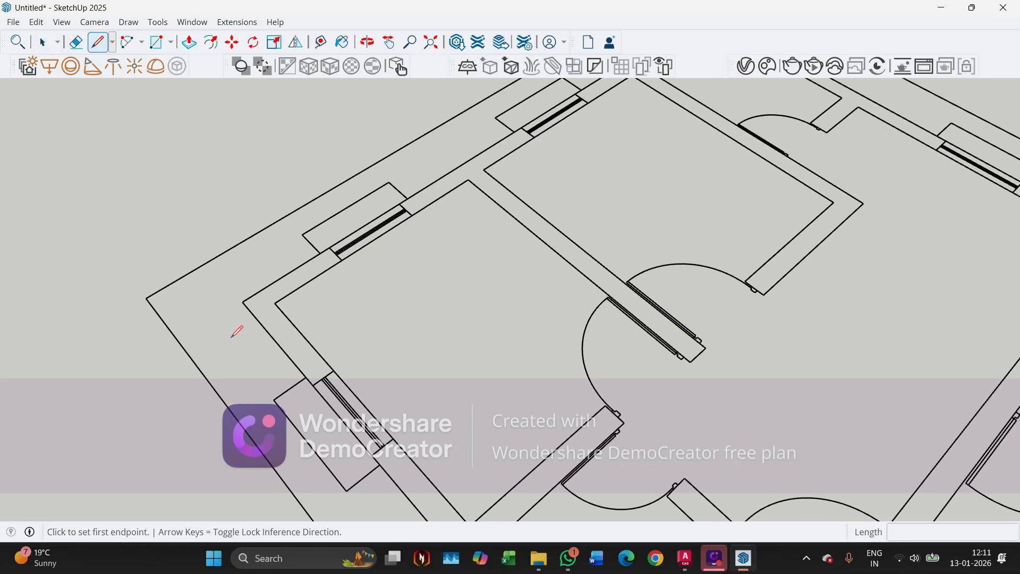
{"action": "left_click", "coordinate": [242, 302]}
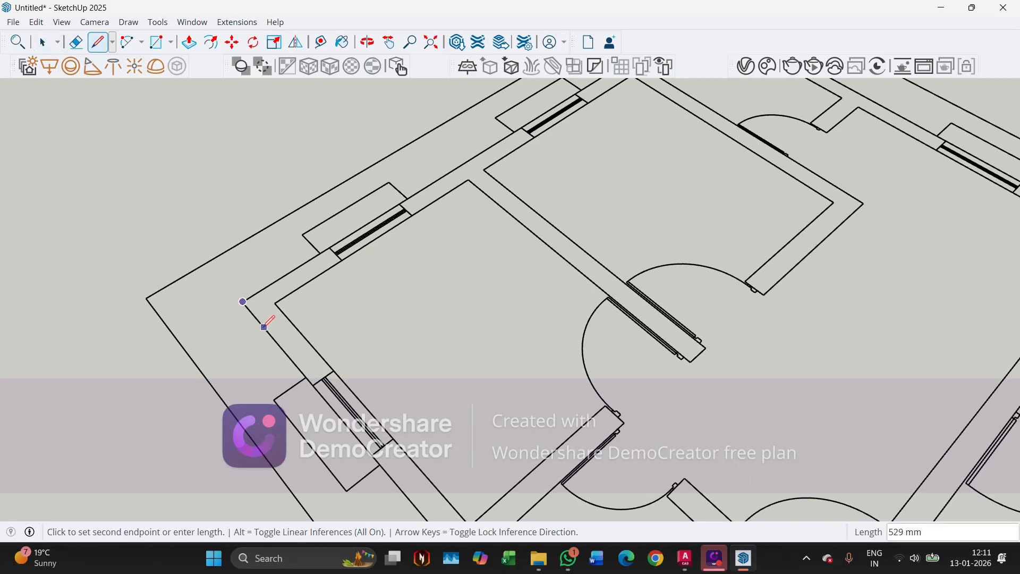
{"action": "type", "text": "300"}
{"action": "key", "text": "Return"}
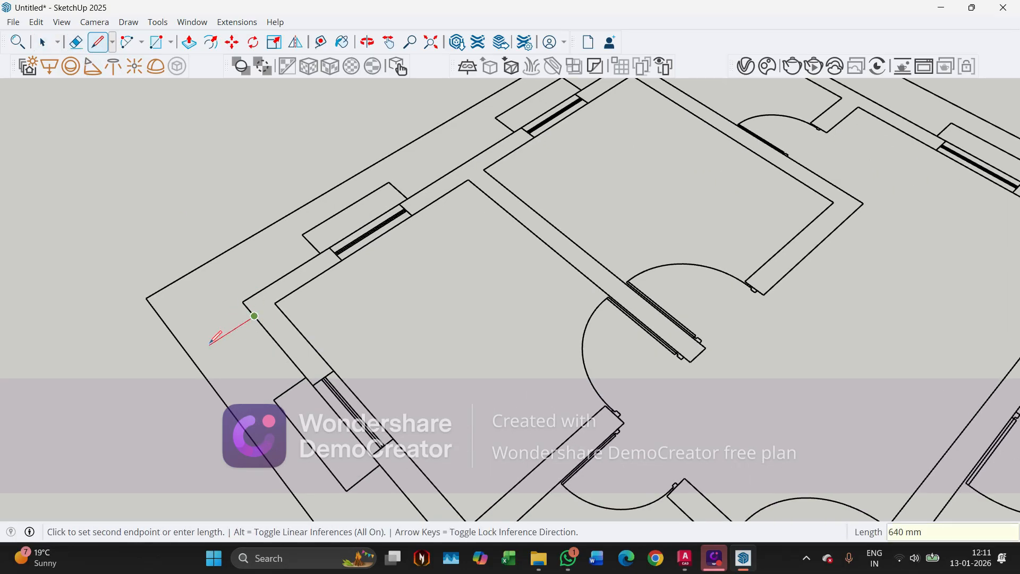
{"action": "left_click", "coordinate": [191, 356]}
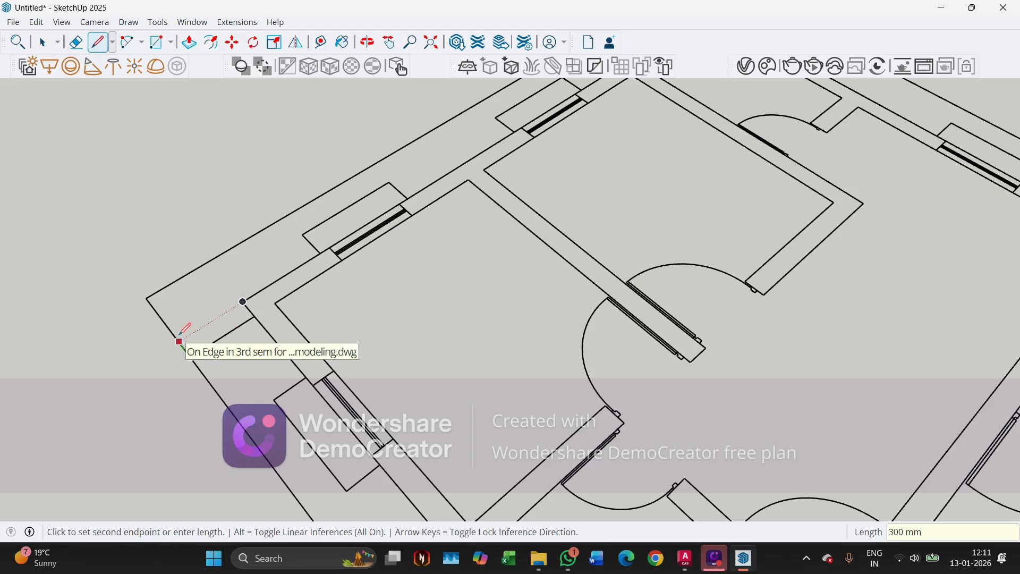
{"action": "type", "text": "30"}
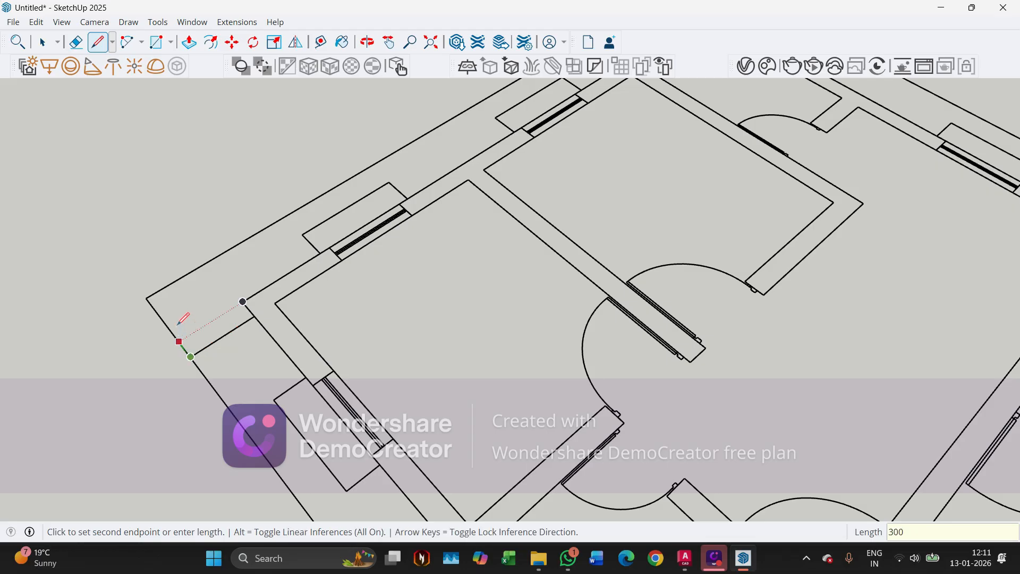
{"action": "left_click", "coordinate": [243, 302]}
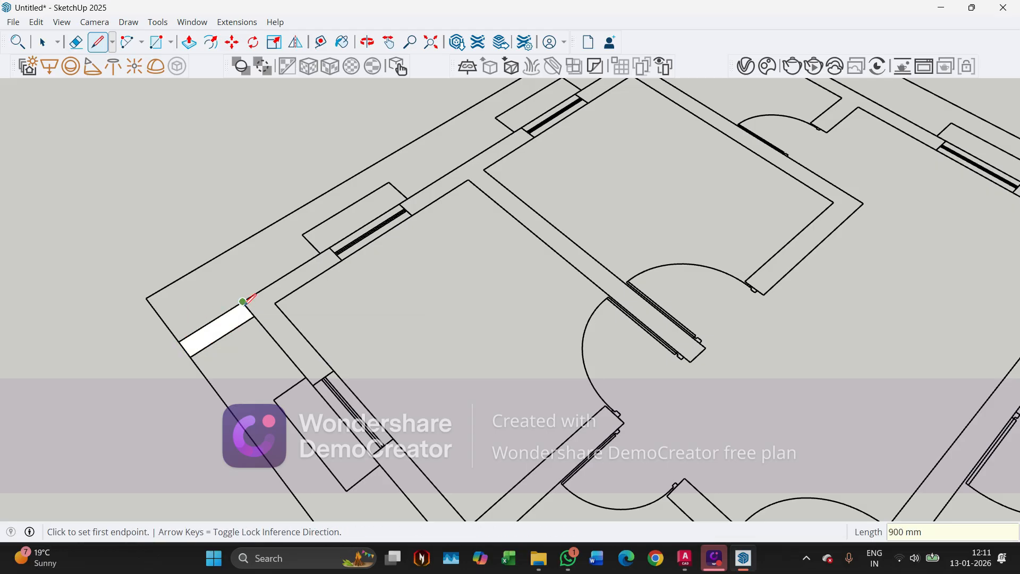
Copy the beam rectangle 4200 mm along the outer wall, using the rooms' inner wall corners as reference points
{"action": "key", "text": "space"}
{"action": "left_click", "coordinate": [228, 319]}
{"action": "scroll", "coordinate": [186, 246], "scroll_direction": "down", "scroll_amount": 3}
{"action": "key", "text": "c"}
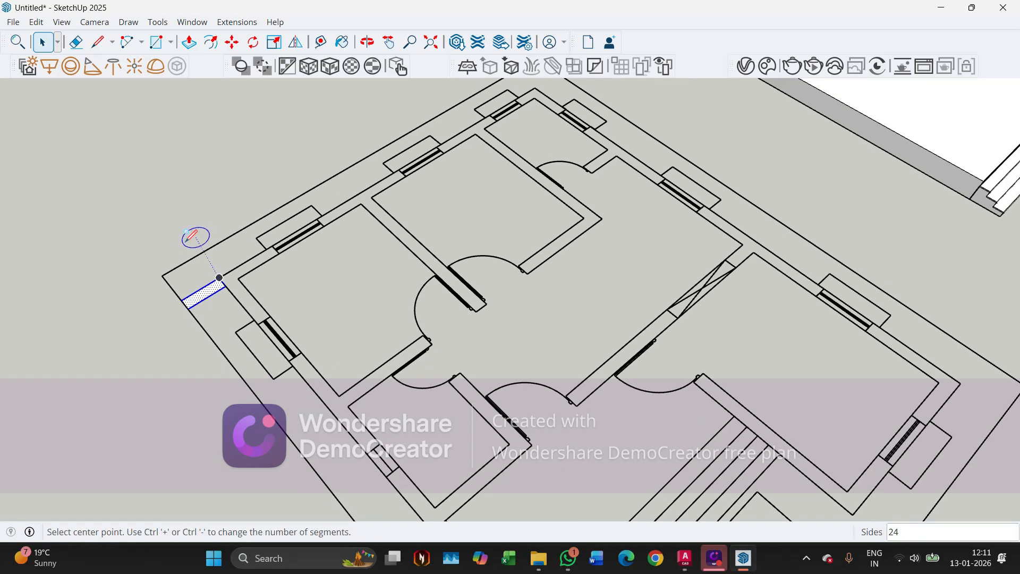
{"action": "middle_click_drag", "start_coordinate": [186, 243], "coordinate": [203, 268]}
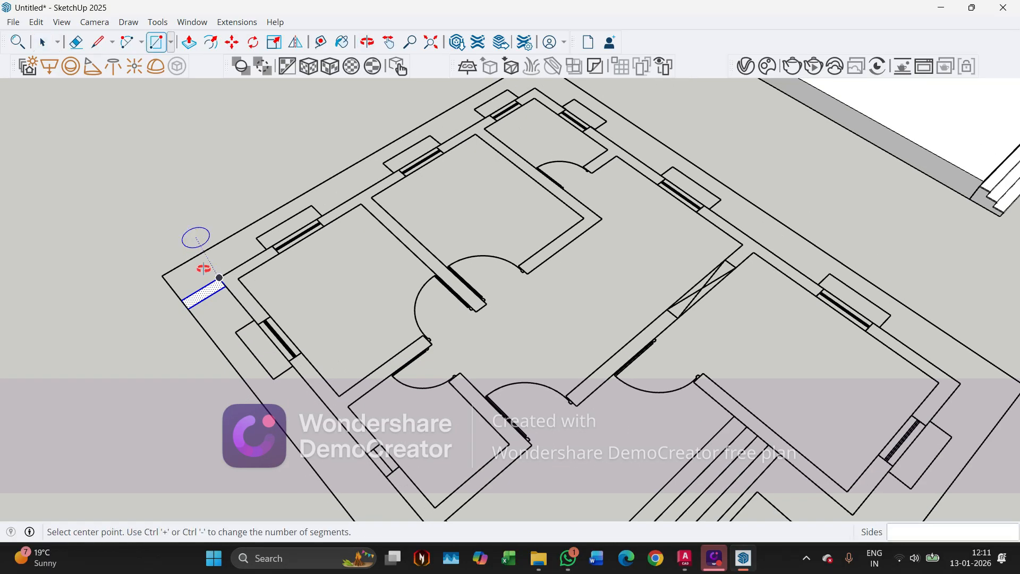
{"action": "key", "text": "space"}
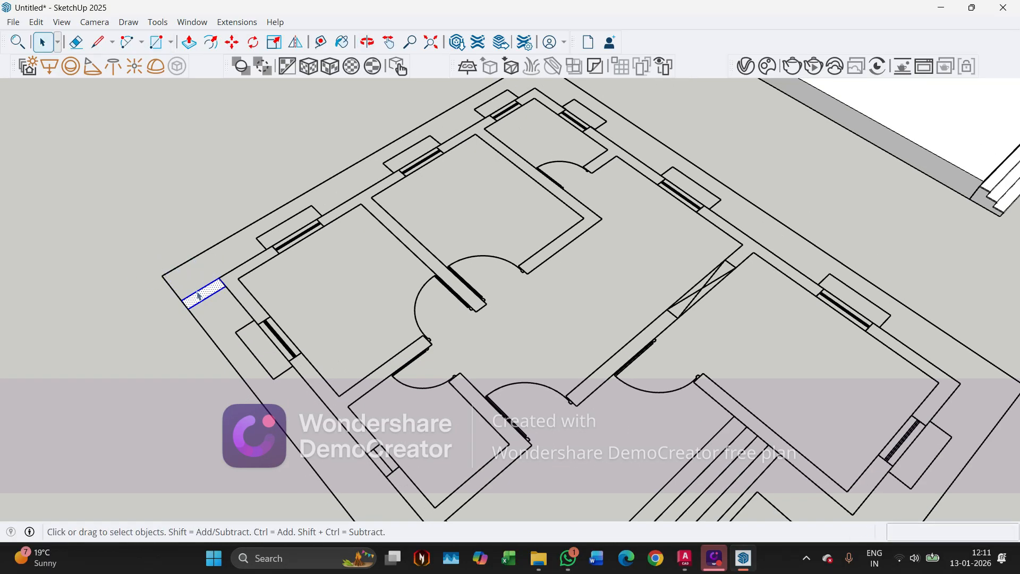
{"action": "key", "text": "m"}
{"action": "key", "text": "ctrl"}
{"action": "scroll", "coordinate": [229, 293], "scroll_direction": "up", "scroll_amount": 2}
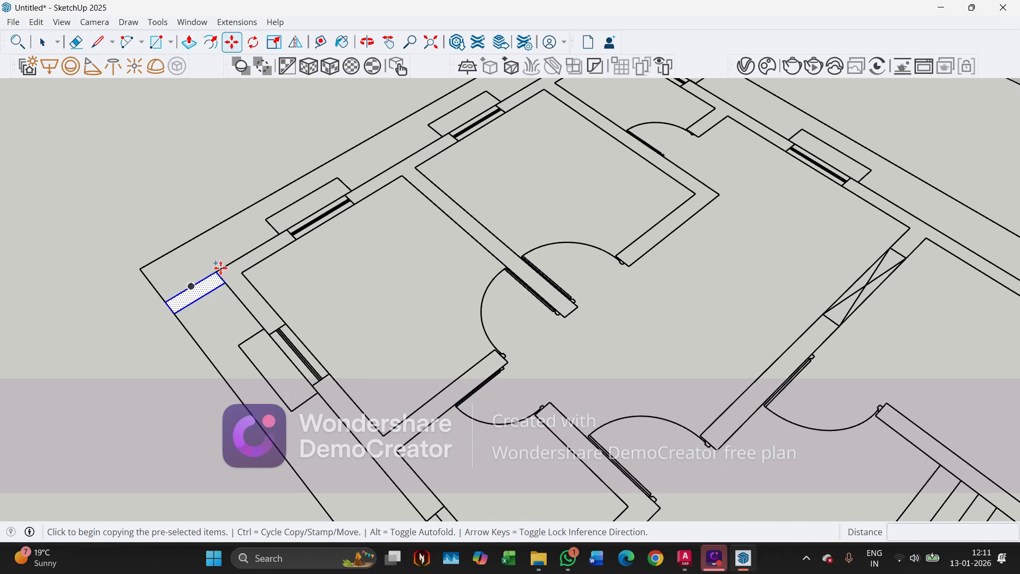
{"action": "scroll", "coordinate": [220, 267], "scroll_direction": "down", "scroll_amount": 3}
{"action": "mouse_move", "coordinate": [269, 239]}
{"action": "middle_mouse_down"}
{"action": "mouse_move", "coordinate": [317, 280]}
{"action": "mouse_move", "coordinate": [278, 250]}
{"action": "middle_mouse_up"}
{"action": "scroll", "coordinate": [268, 245], "scroll_direction": "up", "scroll_amount": 2}
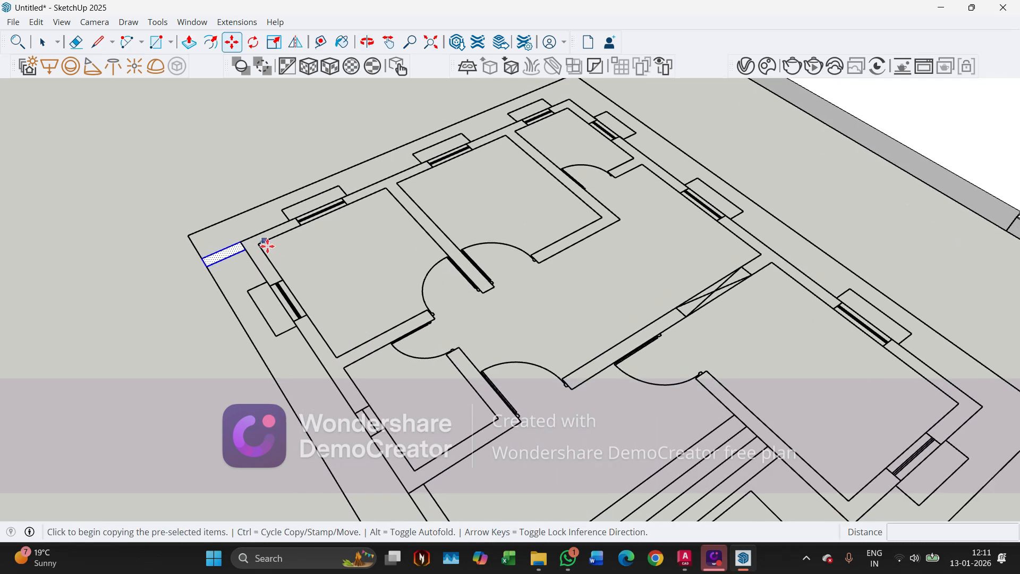
{"action": "left_click", "coordinate": [257, 244]}
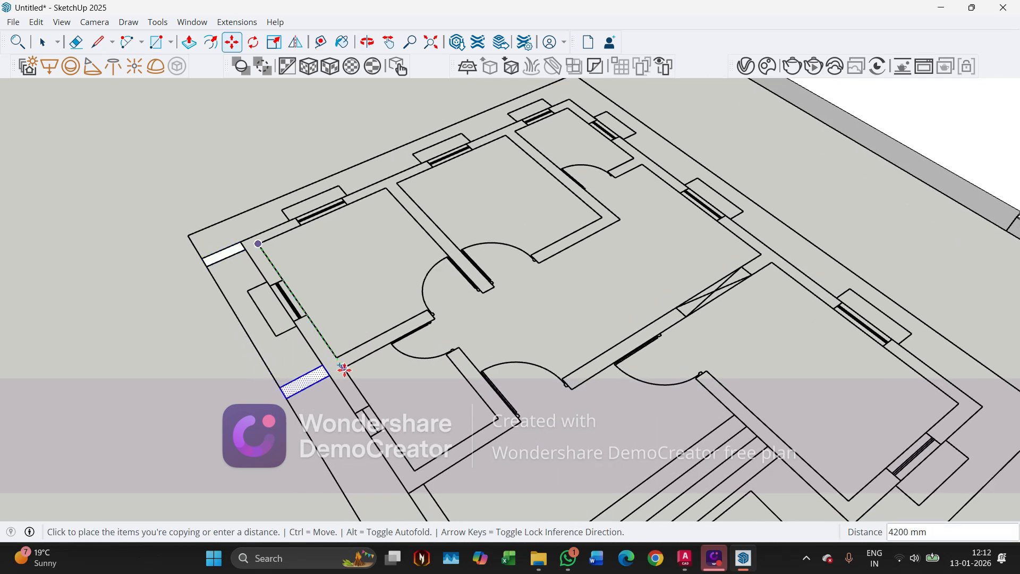
{"action": "left_click", "coordinate": [344, 369]}
Copy the latest beam rectangle 3000 mm further along the outer wall, to the outer corner of the small room
{"action": "scroll", "coordinate": [311, 289], "scroll_direction": "down", "scroll_amount": 1}
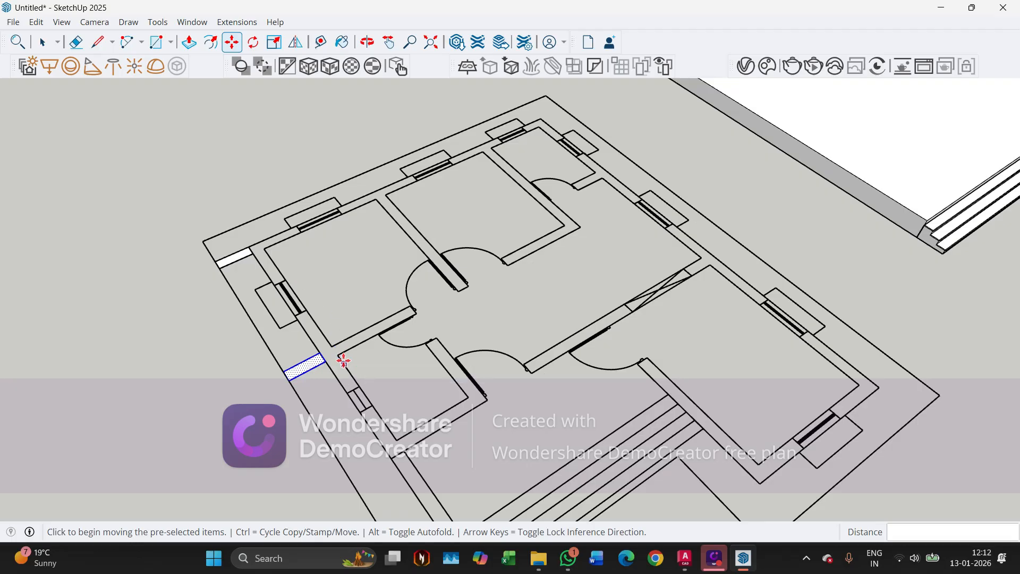
{"action": "mouse_move", "coordinate": [344, 361]}
{"action": "middle_mouse_down"}
{"action": "mouse_move", "coordinate": [353, 410]}
{"action": "mouse_move", "coordinate": [342, 372]}
{"action": "middle_mouse_up"}
{"action": "scroll", "coordinate": [325, 343], "scroll_direction": "up", "scroll_amount": 2}
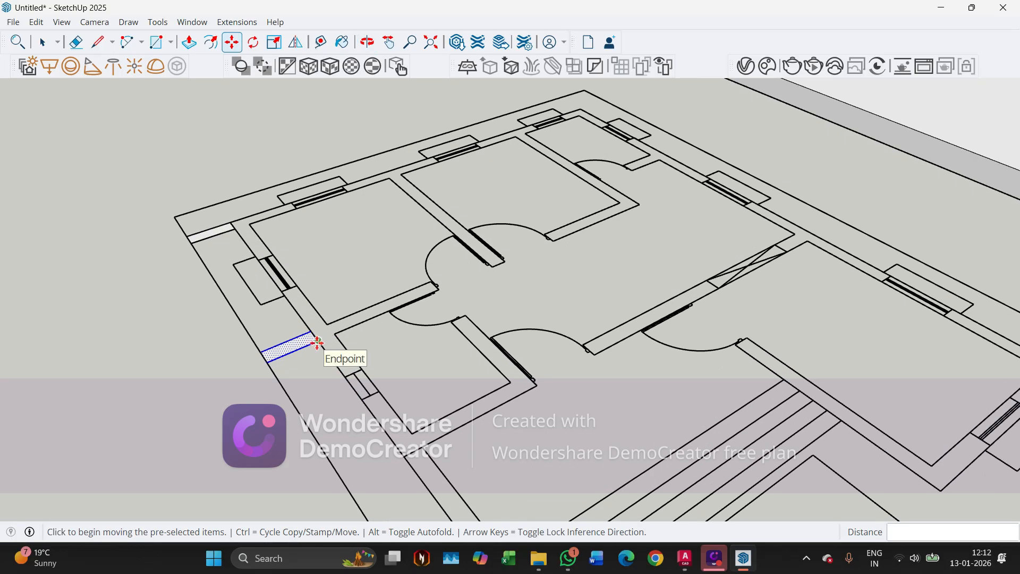
{"action": "left_click", "coordinate": [318, 343]}
{"action": "scroll", "coordinate": [303, 316], "scroll_direction": "down", "scroll_amount": 3}
{"action": "key", "text": "ctrl"}
{"action": "scroll", "coordinate": [382, 413], "scroll_direction": "up", "scroll_amount": 3}
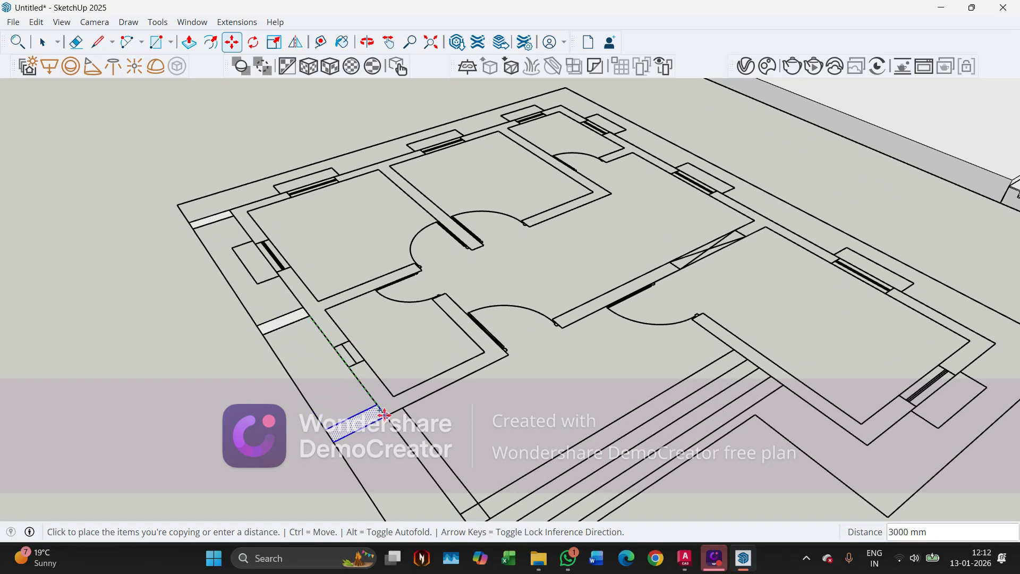
{"action": "left_click", "coordinate": [385, 415]}
{"action": "scroll", "coordinate": [352, 310], "scroll_direction": "down", "scroll_amount": 2}
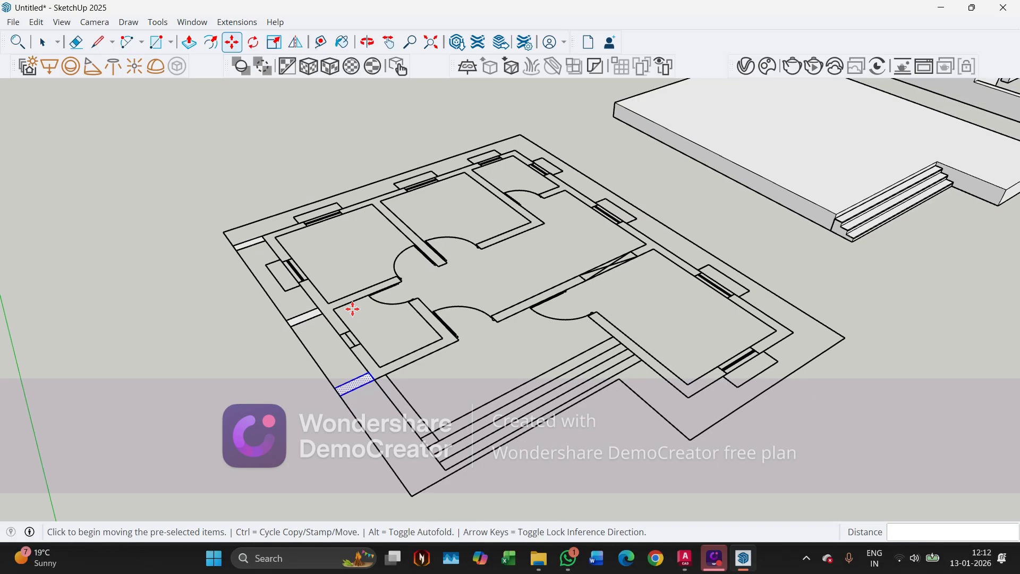
Copy the beam rectangle another 2500 mm along the same side to the porch beside the entrance steps
{"action": "scroll", "coordinate": [371, 379], "scroll_direction": "up", "scroll_amount": 2}
{"action": "key", "text": "ctrl"}
{"action": "left_click", "coordinate": [380, 385]}
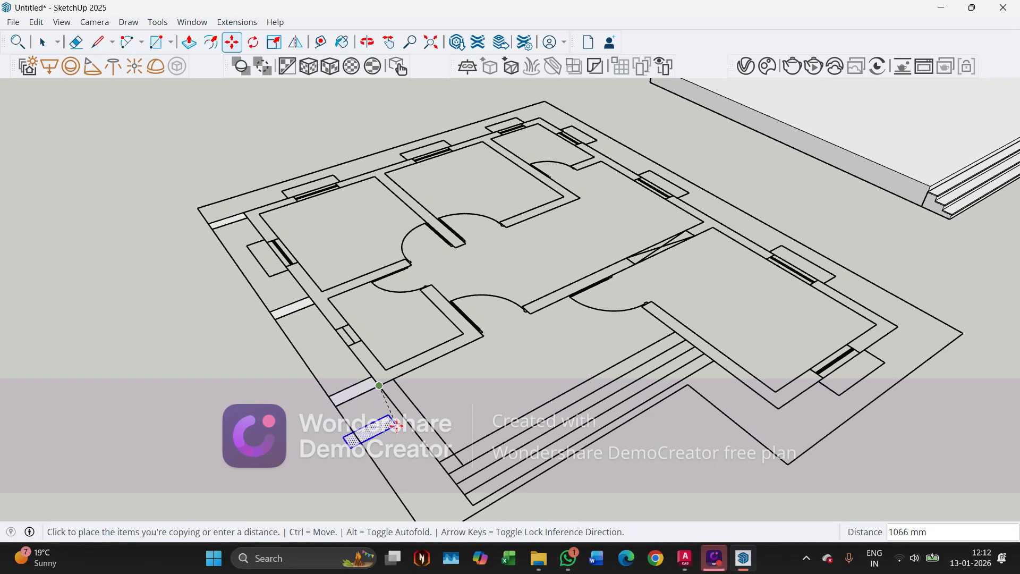
{"action": "scroll", "coordinate": [420, 452], "scroll_direction": "up", "scroll_amount": 2}
{"action": "left_click", "coordinate": [448, 477]}
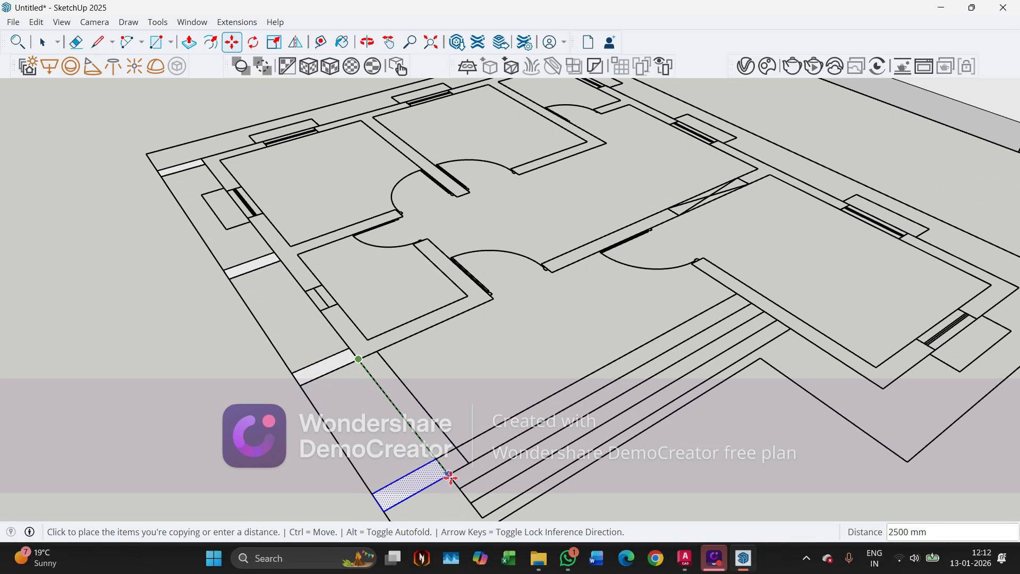
{"action": "scroll", "coordinate": [351, 382], "scroll_direction": "down", "scroll_amount": 2}
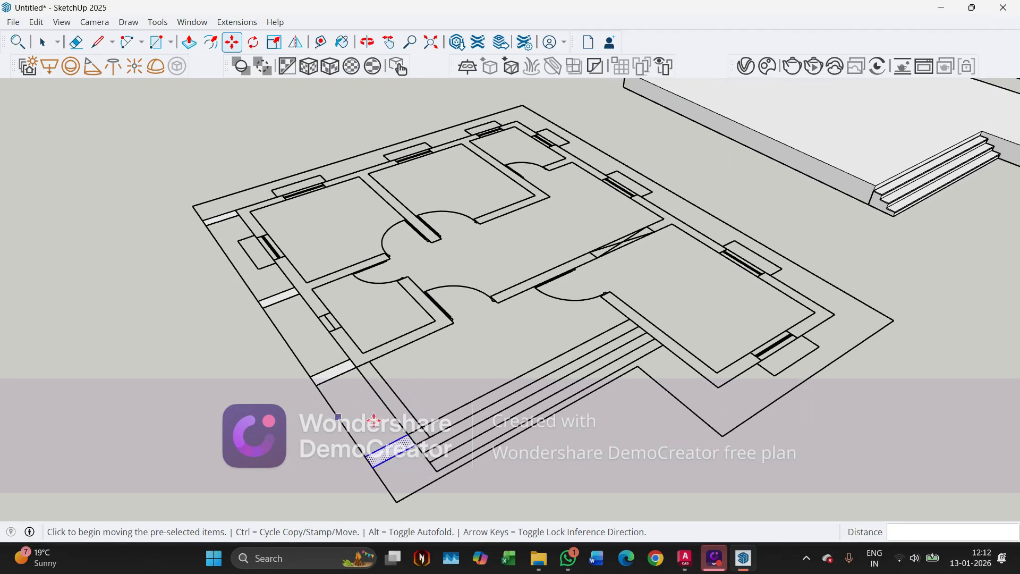
{"action": "middle_click_drag", "start_coordinate": [373, 421], "coordinate": [308, 464]}
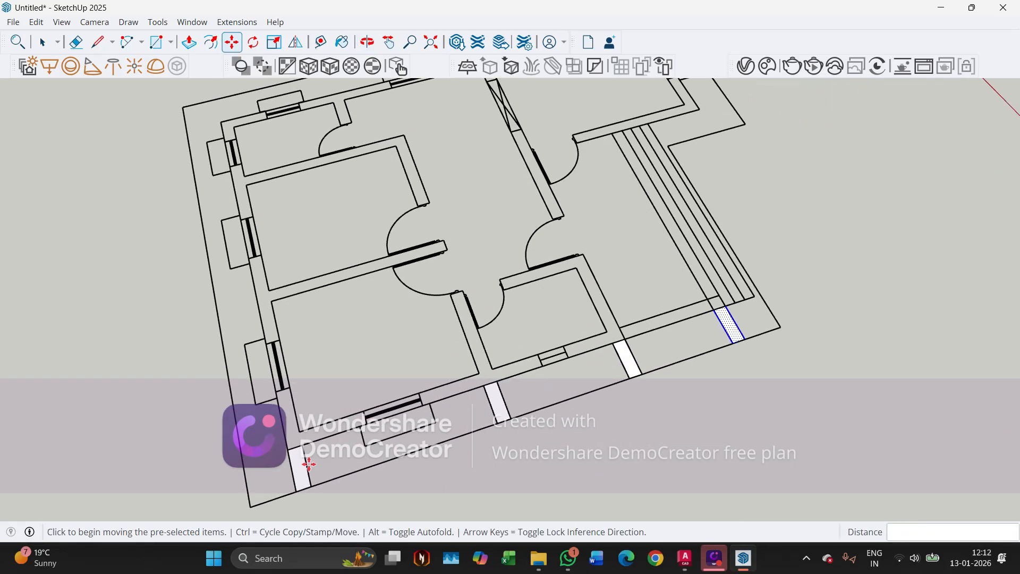
{"action": "middle_click_drag", "start_coordinate": [202, 180], "coordinate": [357, 387]}
{"action": "key", "text": "Escape"}
{"action": "scroll", "coordinate": [421, 352], "scroll_direction": "down", "scroll_amount": 1}
{"action": "key", "text": "space"}
{"action": "scroll", "coordinate": [519, 266], "scroll_direction": "down", "scroll_amount": 2}
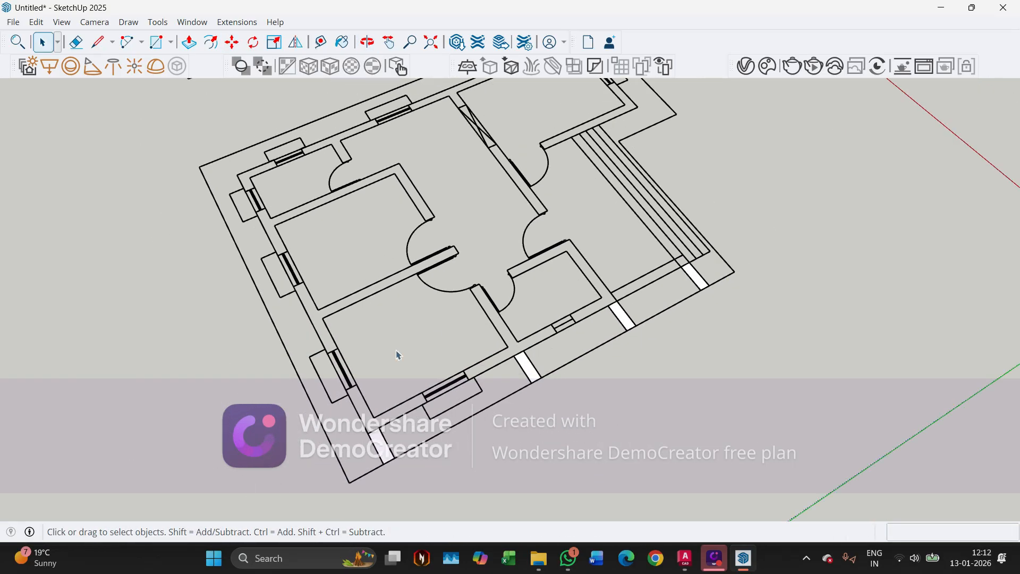
Draw a 300 mm wide beam outline with lines on the adjoining side of the corner, from the outer wall to the slab outline
{"action": "middle_click_drag", "start_coordinate": [398, 355], "coordinate": [351, 343]}
{"action": "scroll", "coordinate": [284, 322], "scroll_direction": "up", "scroll_amount": 1}
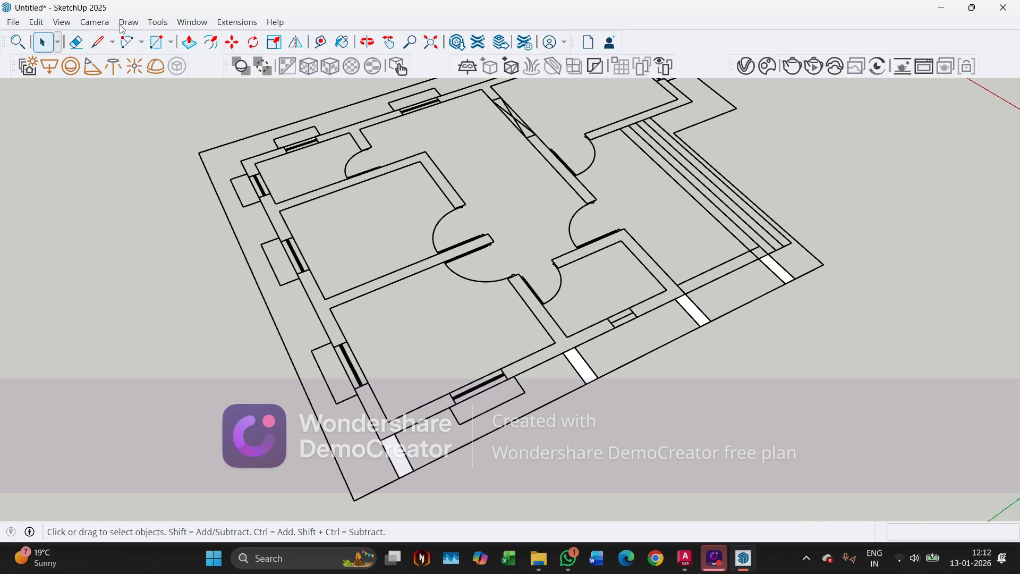
{"action": "left_click", "coordinate": [154, 45]}
{"action": "scroll", "coordinate": [372, 441], "scroll_direction": "up", "scroll_amount": 1}
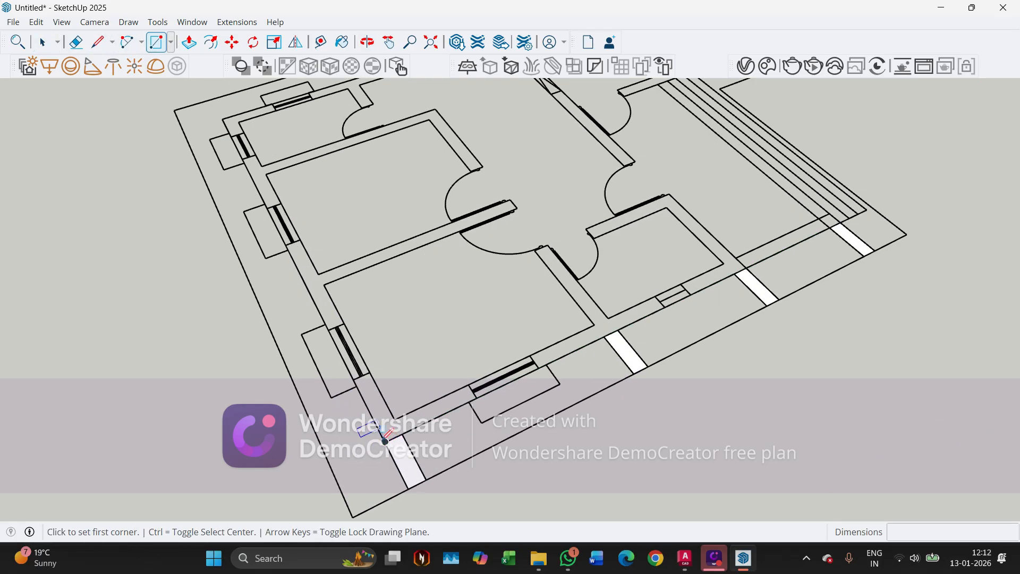
{"action": "key", "text": "e"}
{"action": "key", "text": "l"}
{"action": "left_click", "coordinate": [385, 442]}
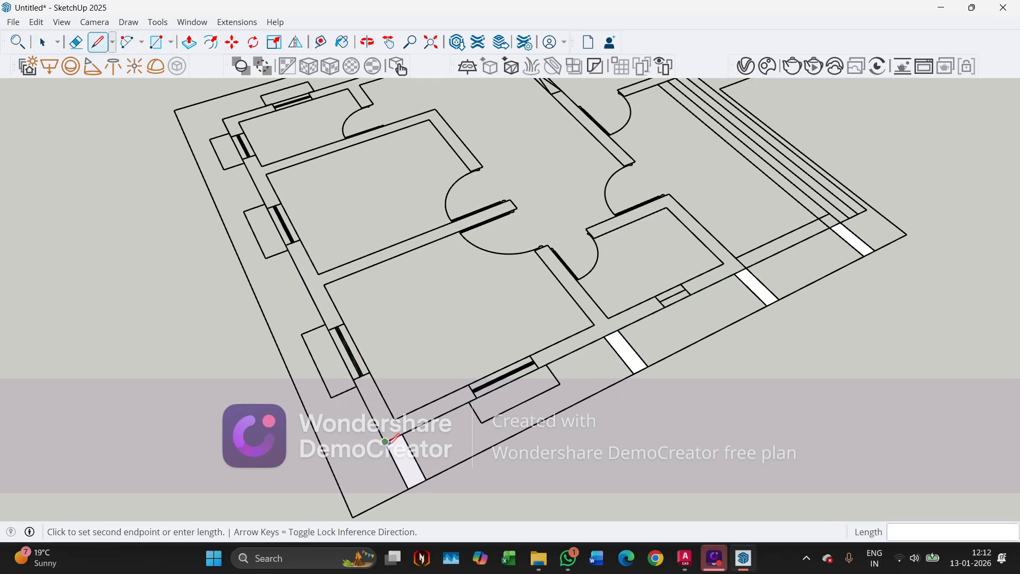
{"action": "scroll", "coordinate": [368, 411], "scroll_direction": "up", "scroll_amount": 1}
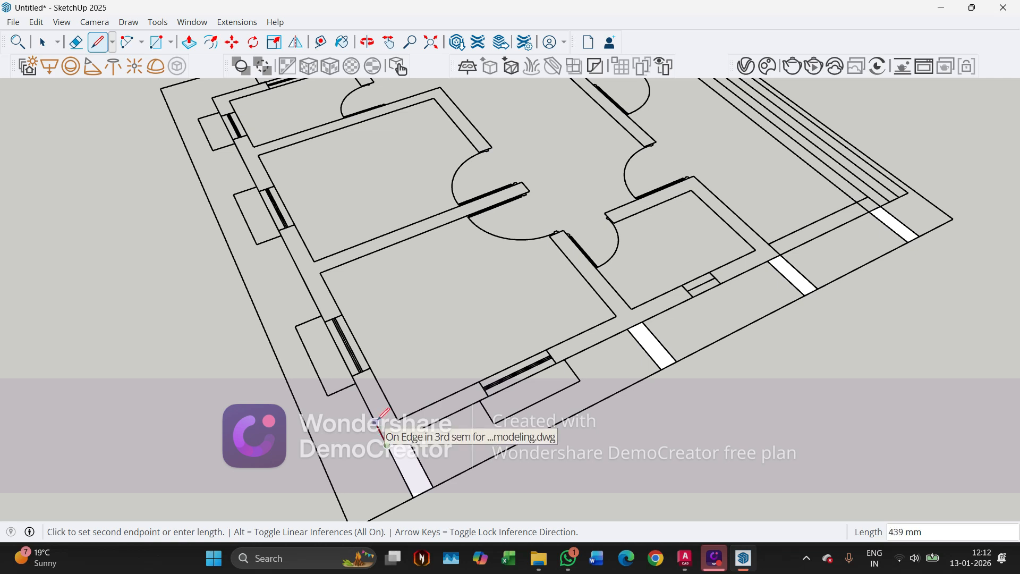
{"action": "type", "text": "300"}
{"action": "key", "text": "Return"}
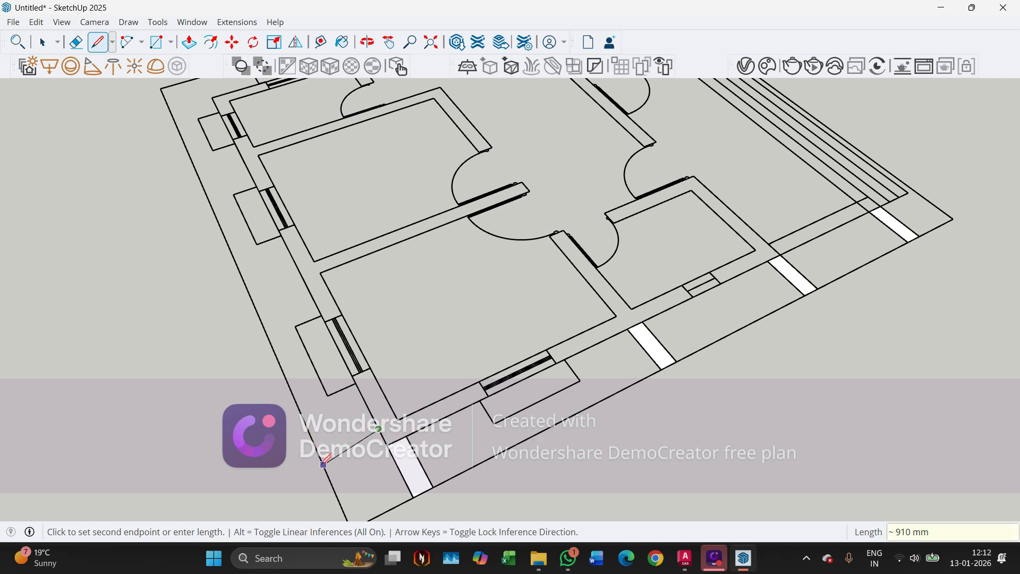
{"action": "scroll", "coordinate": [327, 458], "scroll_direction": "up", "scroll_amount": 1}
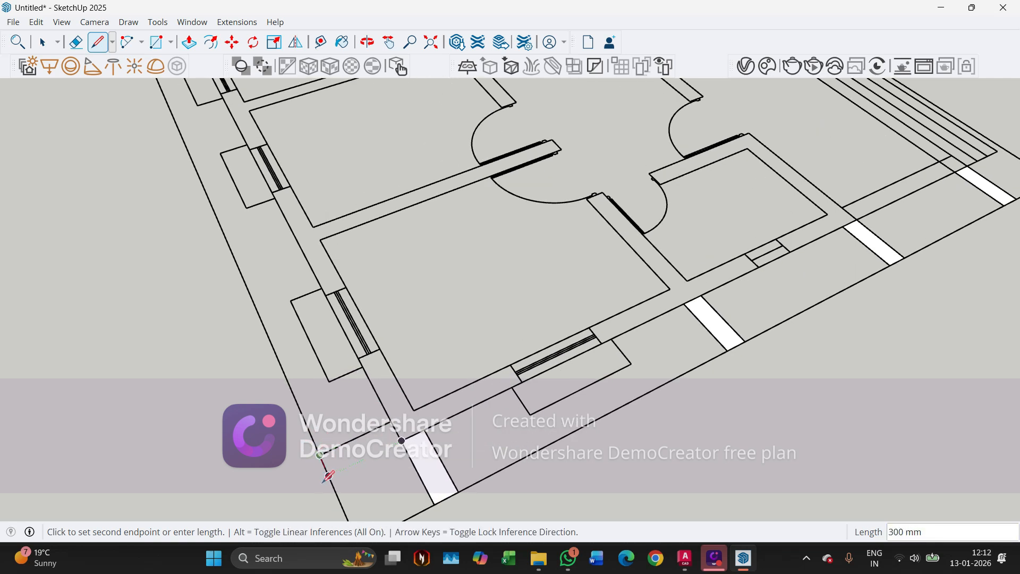
{"action": "type", "text": "300"}
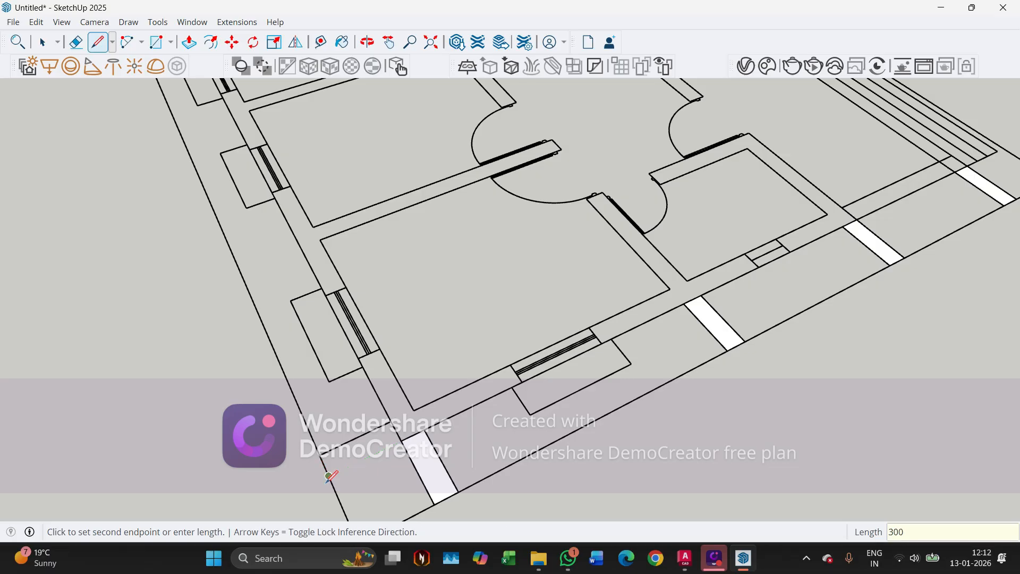
{"action": "key", "text": "Return"}
{"action": "left_click", "coordinate": [402, 441]}
{"action": "scroll", "coordinate": [382, 449], "scroll_direction": "down", "scroll_amount": 2}
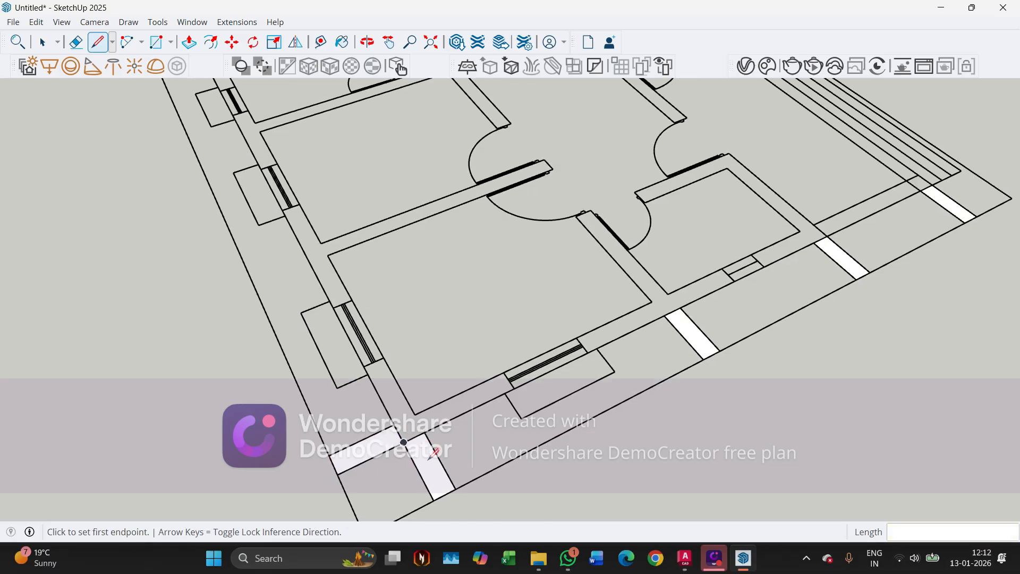
Copy the new beam face 3600 mm along its outer wall, using the corner room's inner wall corner as the base point
{"action": "key", "text": "space"}
{"action": "left_click", "coordinate": [381, 451]}
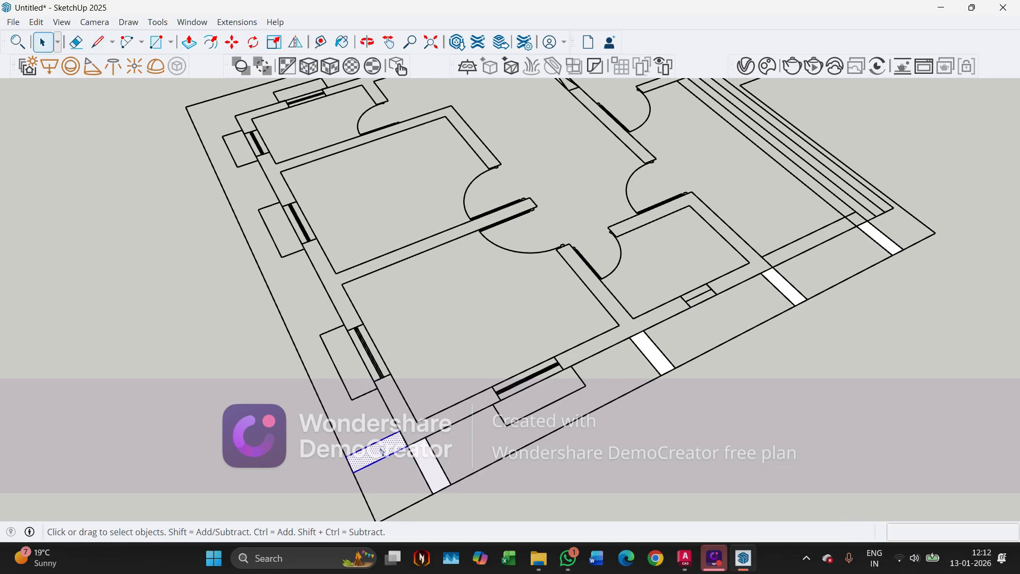
{"action": "key", "text": "m"}
{"action": "key", "text": "ctrl"}
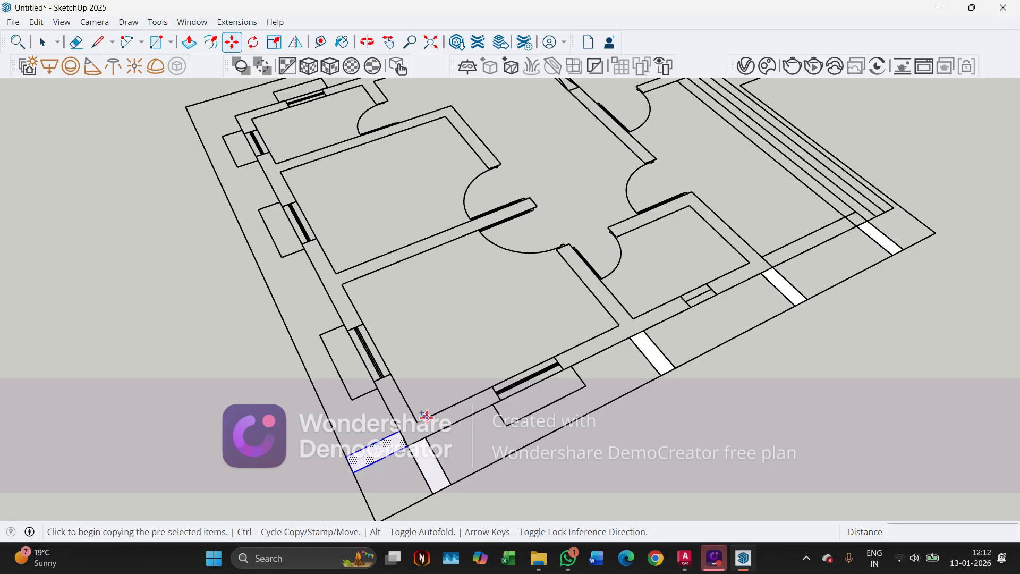
{"action": "left_click", "coordinate": [423, 423]}
{"action": "scroll", "coordinate": [345, 274], "scroll_direction": "up", "scroll_amount": 1}
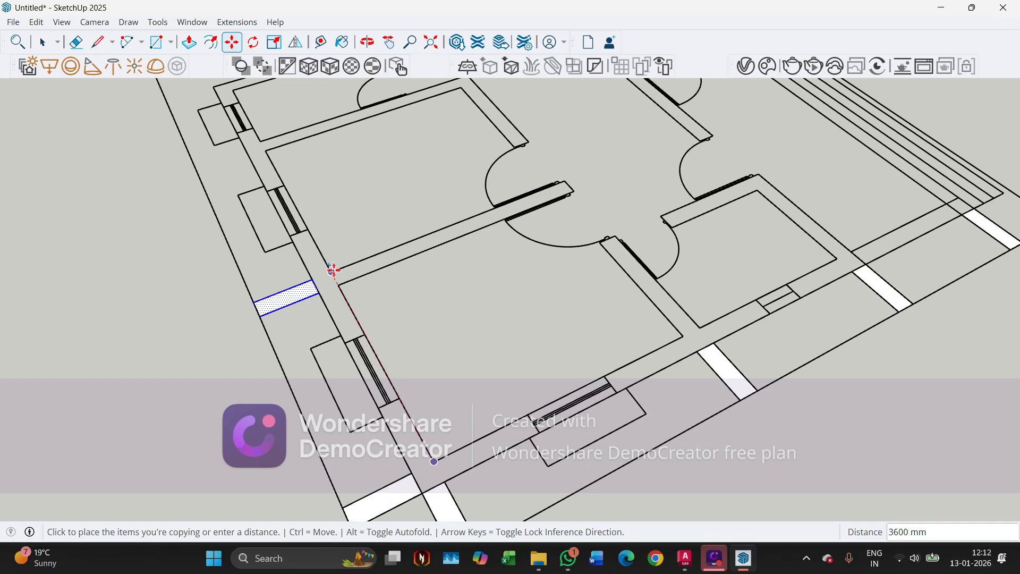
{"action": "left_click", "coordinate": [333, 271]}
{"action": "scroll", "coordinate": [353, 303], "scroll_direction": "down", "scroll_amount": 2}
Copy the beam further along the same wall, between matching inner wall corners of the middle room and the small end room
{"action": "key", "text": "ctrl"}
{"action": "scroll", "coordinate": [353, 292], "scroll_direction": "up", "scroll_amount": 2}
{"action": "left_click", "coordinate": [354, 287]}
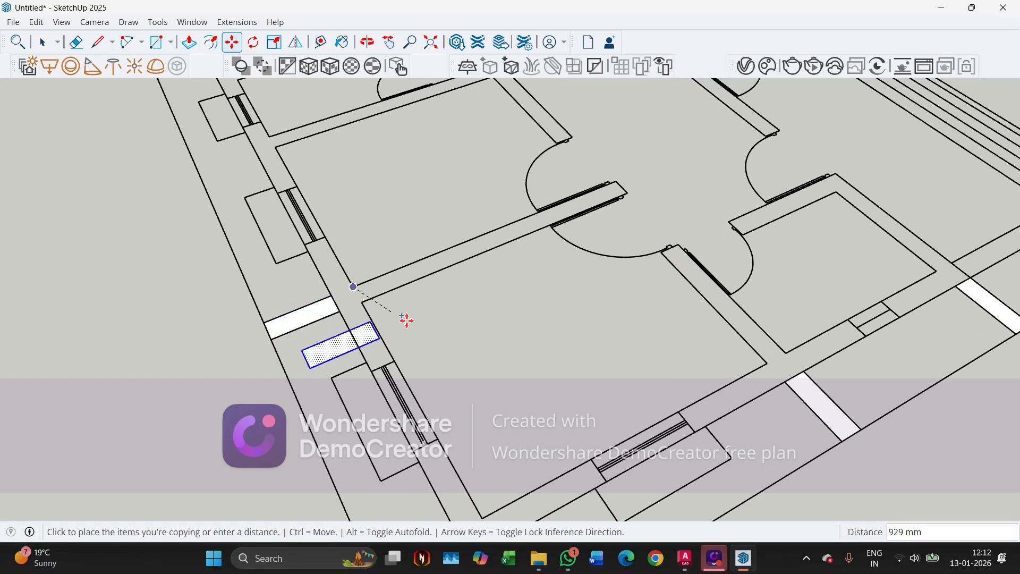
{"action": "scroll", "coordinate": [319, 202], "scroll_direction": "down", "scroll_amount": 3}
{"action": "scroll", "coordinate": [319, 201], "scroll_direction": "up", "scroll_amount": 2}
{"action": "left_click", "coordinate": [319, 200]}
{"action": "scroll", "coordinate": [388, 259], "scroll_direction": "up", "scroll_amount": 1}
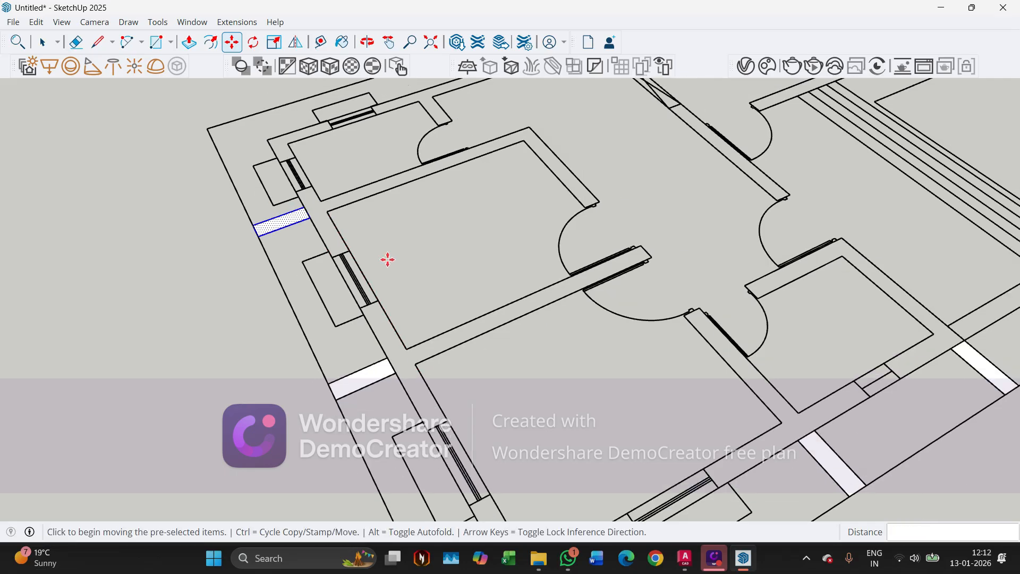
Copy the beam 2100 mm to the far corner of the same outer wall and clear the selection
{"action": "scroll", "coordinate": [388, 259], "scroll_direction": "down", "scroll_amount": 1}
{"action": "scroll", "coordinate": [312, 264], "scroll_direction": "up", "scroll_amount": 3}
{"action": "key", "text": "ctrl"}
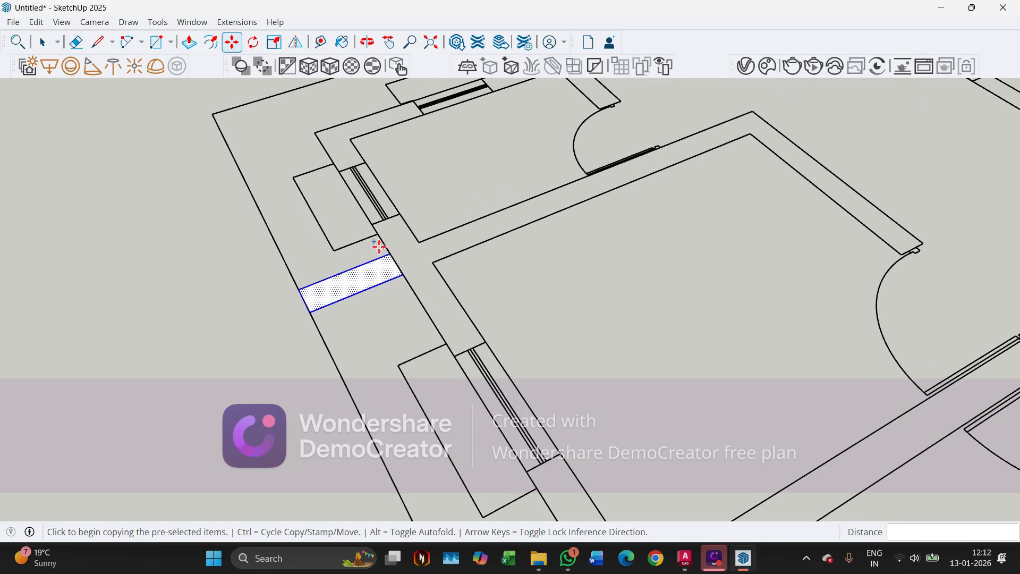
{"action": "left_click", "coordinate": [419, 244]}
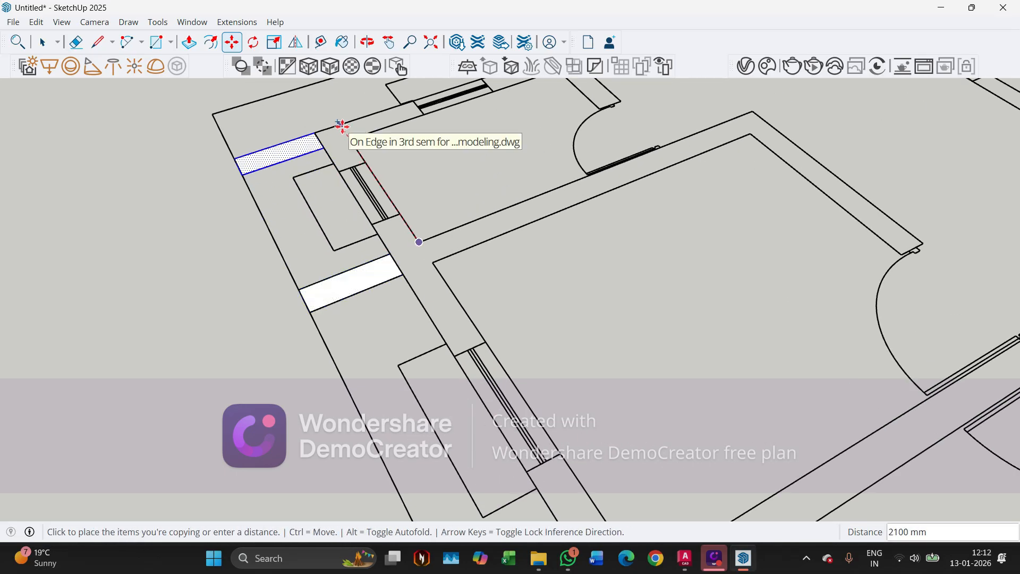
{"action": "left_click", "coordinate": [342, 126]}
{"action": "scroll", "coordinate": [369, 250], "scroll_direction": "down", "scroll_amount": 4}
{"action": "middle_click_drag", "start_coordinate": [357, 252], "coordinate": [512, 265]}
{"action": "key", "text": "ctrl+t"}
{"action": "key", "text": "space"}
Examine the house model from below, checking the underside of the roof overhang and its beams
{"action": "scroll", "coordinate": [663, 274], "scroll_direction": "down", "scroll_amount": 4}
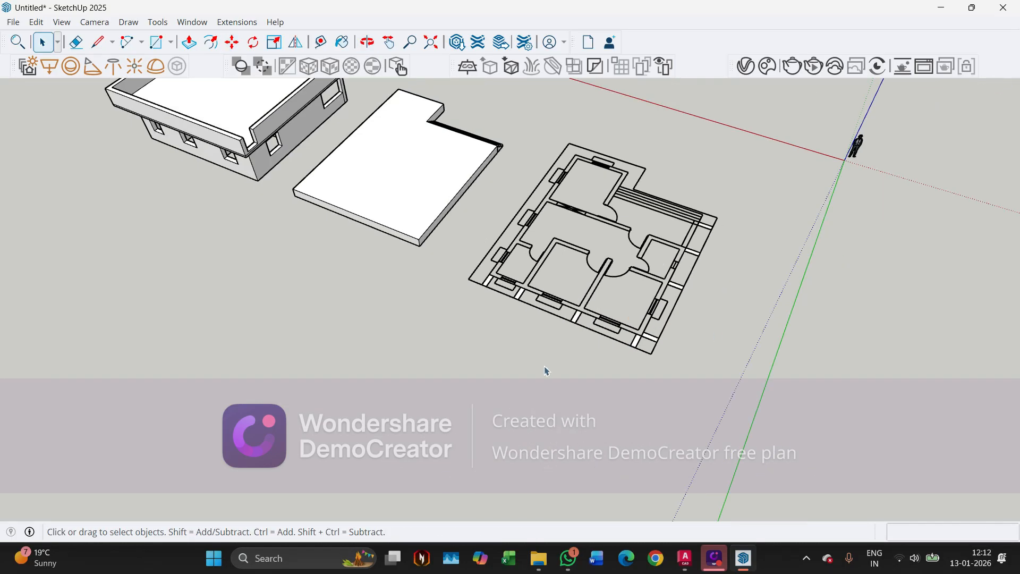
{"action": "middle_click_drag", "start_coordinate": [547, 371], "coordinate": [1017, 194]}
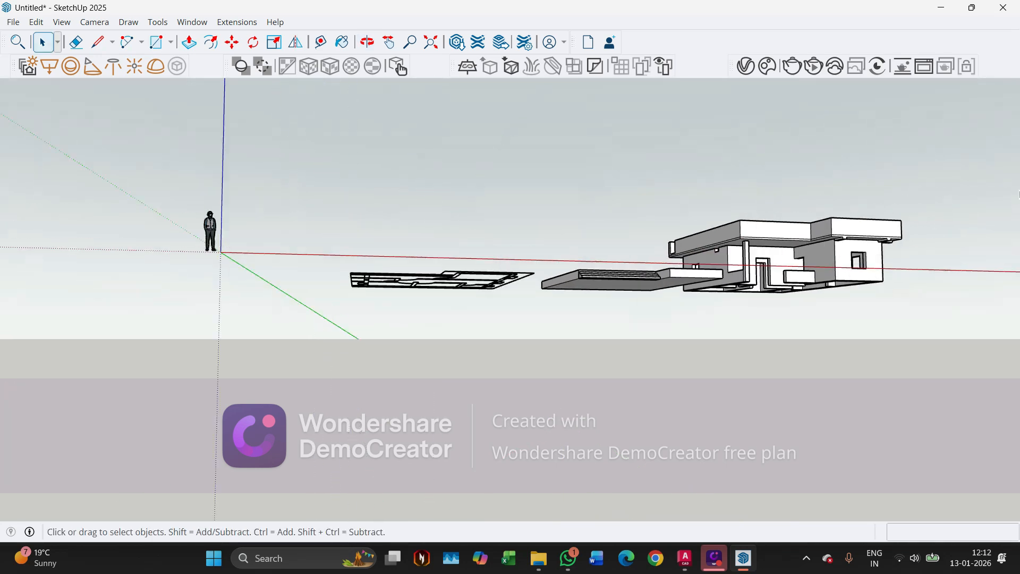
{"action": "scroll", "coordinate": [845, 255], "scroll_direction": "up", "scroll_amount": 2}
{"action": "middle_click_drag", "start_coordinate": [962, 244], "coordinate": [554, 210]}
{"action": "scroll", "coordinate": [664, 261], "scroll_direction": "down", "scroll_amount": 3}
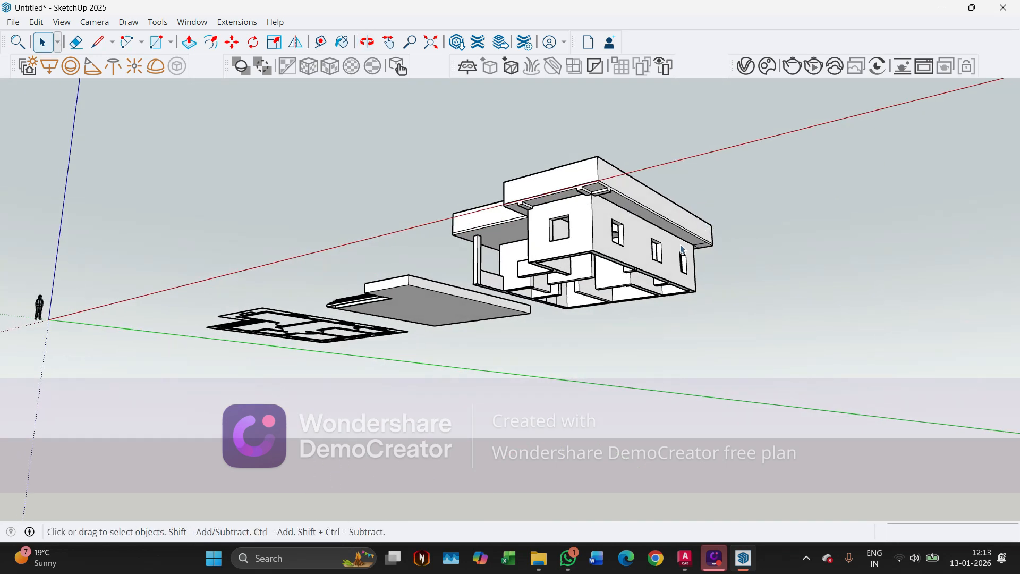
{"action": "middle_click_drag", "start_coordinate": [683, 250], "coordinate": [610, 239]}
{"action": "scroll", "coordinate": [448, 195], "scroll_direction": "up", "scroll_amount": 1}
{"action": "scroll", "coordinate": [591, 227], "scroll_direction": "down", "scroll_amount": 1}
Copy the beam beside the small room's porch-side corner 10500 mm across the plan to the opposite outer wall, in line with the interior wall
{"action": "middle_click_drag", "start_coordinate": [582, 270], "coordinate": [345, 346]}
{"action": "scroll", "coordinate": [345, 345], "scroll_direction": "up", "scroll_amount": 3}
{"action": "scroll", "coordinate": [345, 346], "scroll_direction": "up", "scroll_amount": 1}
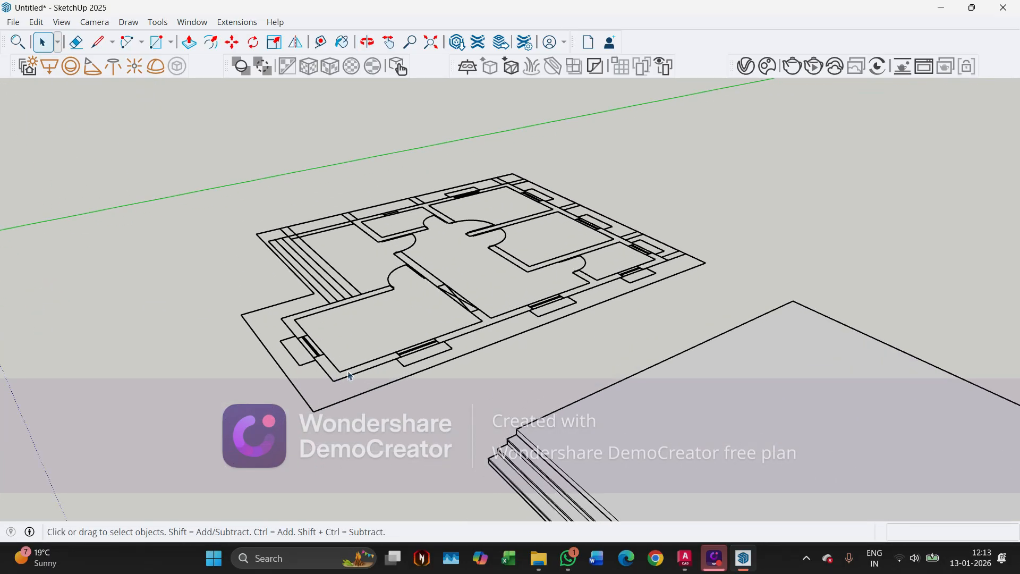
{"action": "middle_click_drag", "start_coordinate": [352, 383], "coordinate": [511, 410]}
{"action": "scroll", "coordinate": [515, 417], "scroll_direction": "up", "scroll_amount": 3}
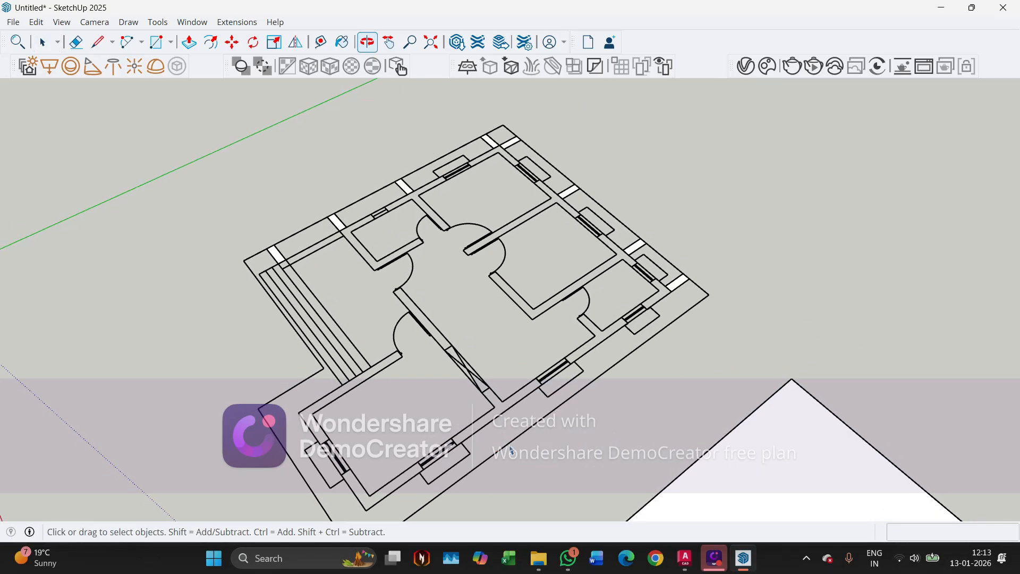
{"action": "scroll", "coordinate": [508, 418], "scroll_direction": "up", "scroll_amount": 1}
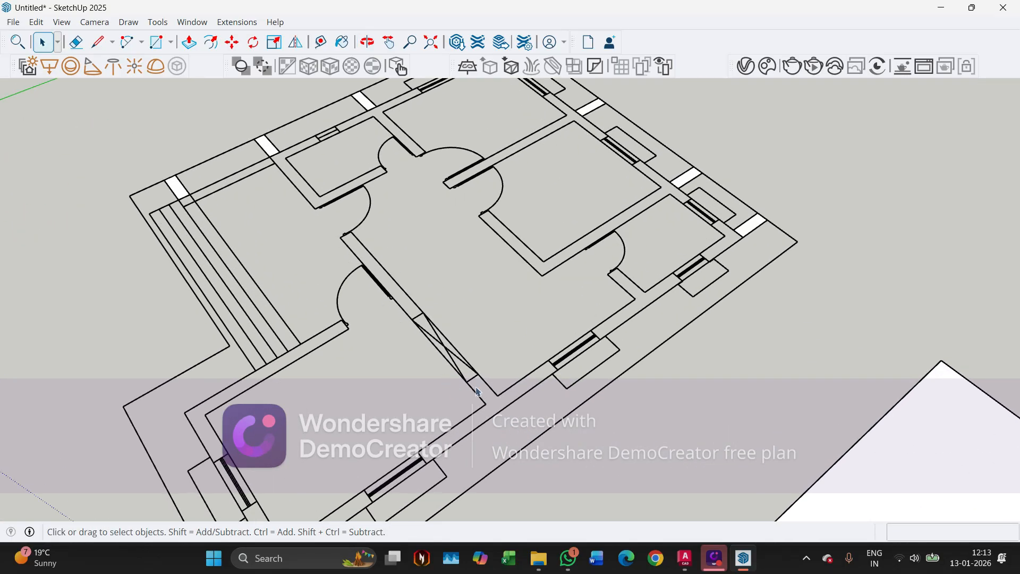
{"action": "left_click", "coordinate": [272, 151]}
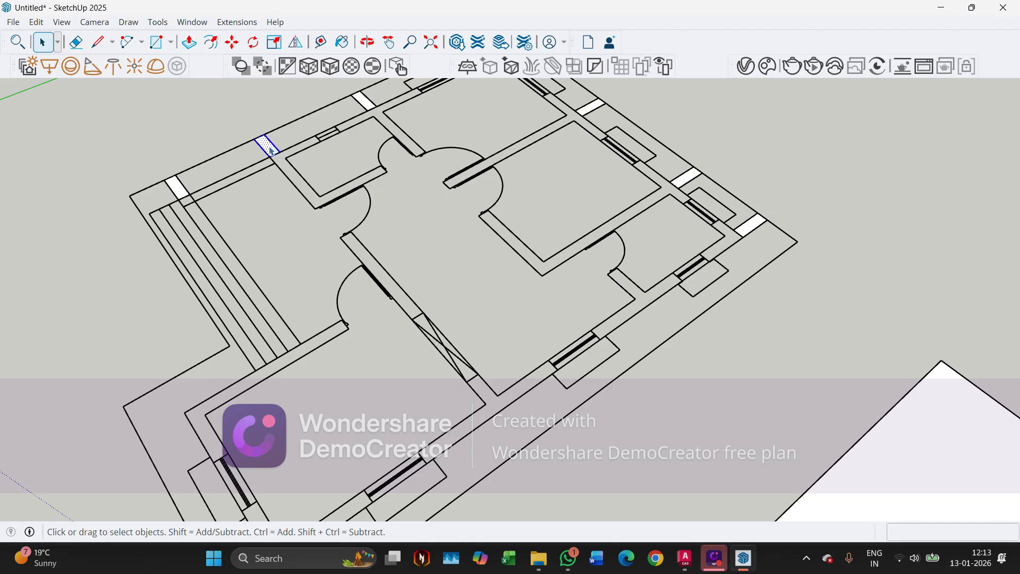
{"action": "key", "text": "m"}
{"action": "key", "text": "ctrl"}
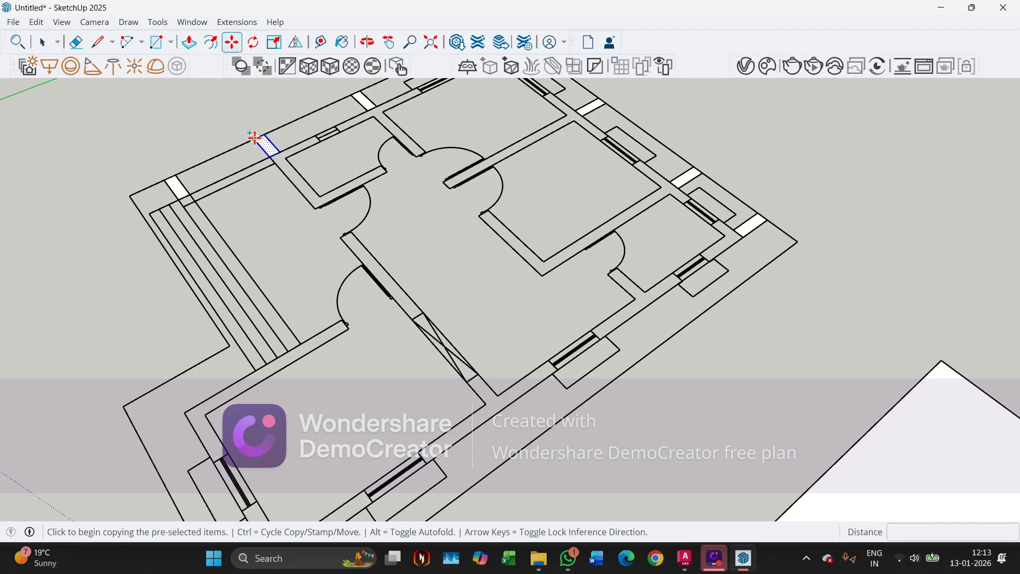
{"action": "left_click", "coordinate": [254, 139]}
{"action": "scroll", "coordinate": [425, 362], "scroll_direction": "up", "scroll_amount": 2}
{"action": "left_click", "coordinate": [511, 425]}
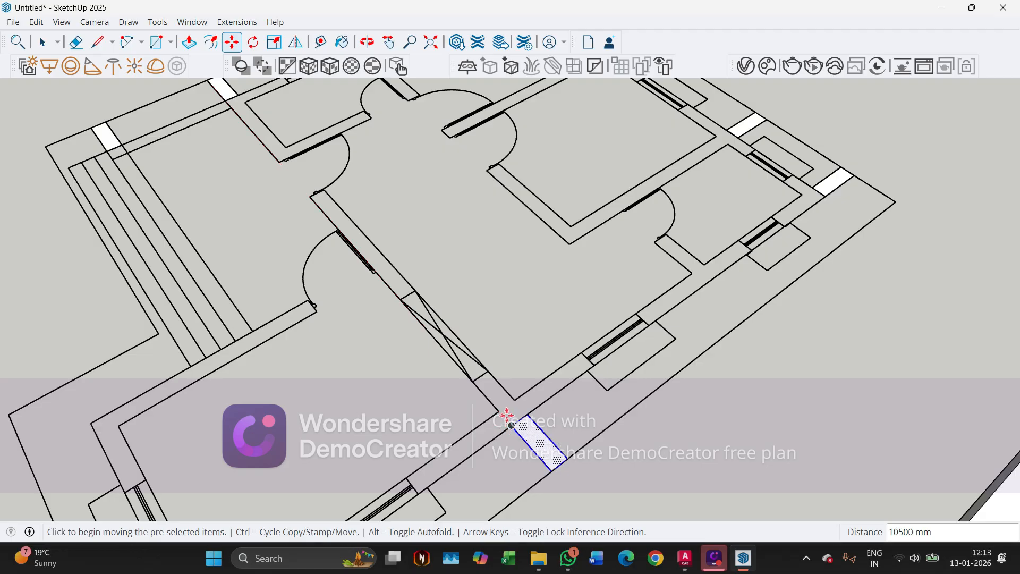
Copy this beam rectangle 4238 mm along the outer wall toward the small end room, aligned with that room's side wall
{"action": "left_click", "coordinate": [496, 408]}
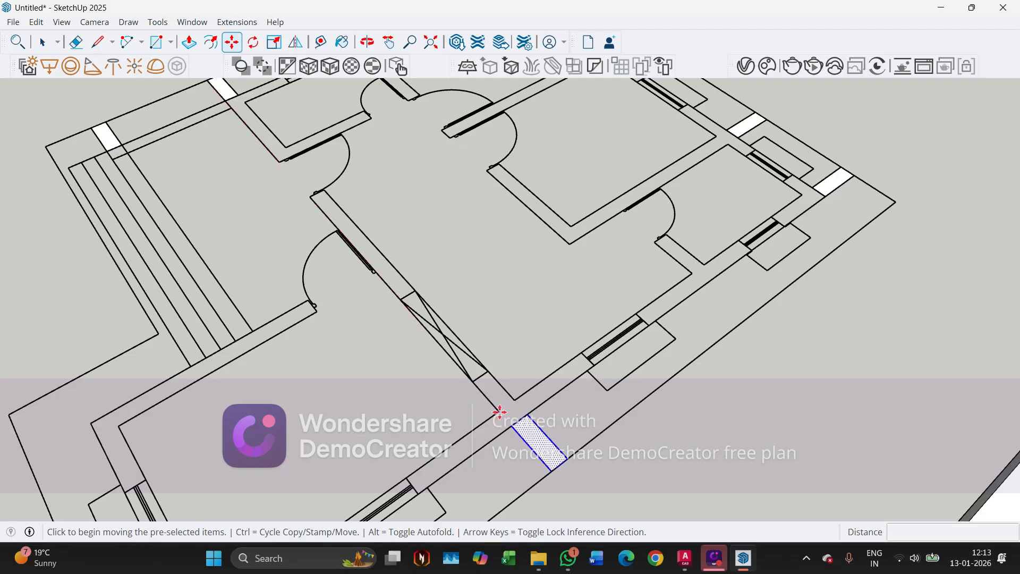
{"action": "key", "text": "ctrl"}
{"action": "left_click", "coordinate": [717, 288]}
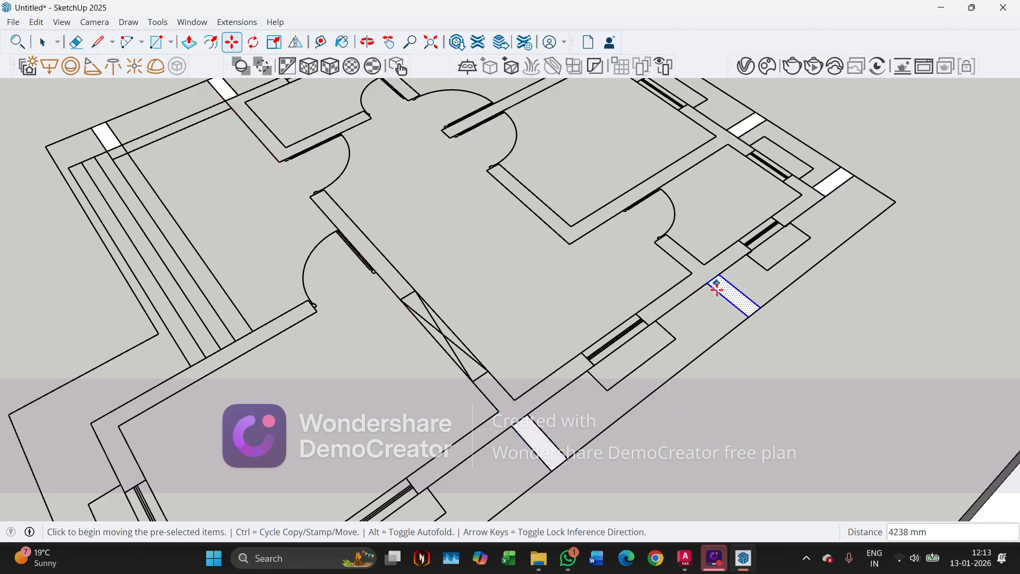
Check the copied beam's alignment with the small end room's wall corner, and undo the last beam copy
{"action": "scroll", "coordinate": [710, 291], "scroll_direction": "up", "scroll_amount": 5}
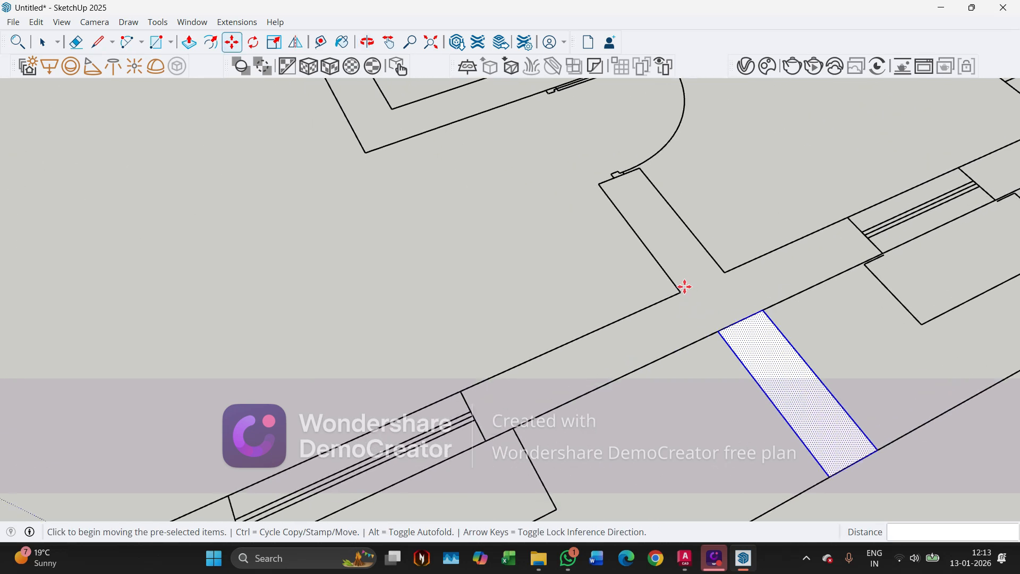
{"action": "left_click", "coordinate": [98, 42]}
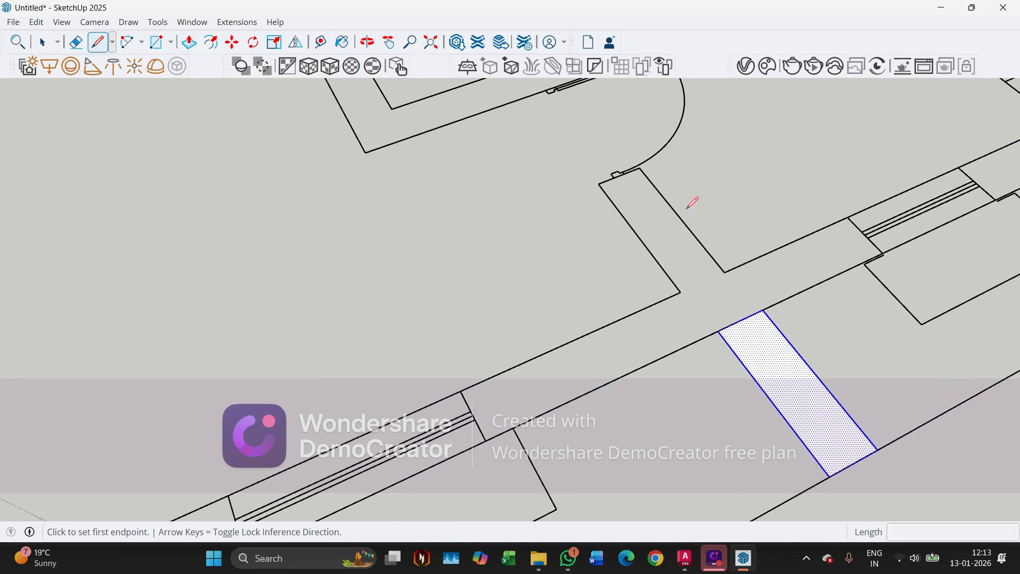
{"action": "left_click", "coordinate": [680, 292]}
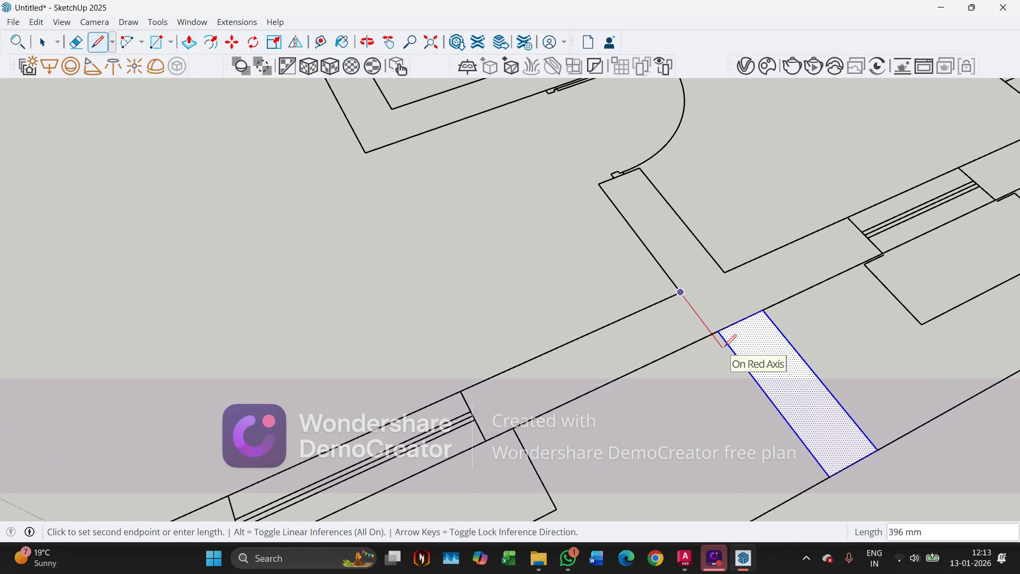
{"action": "key", "text": "Escape"}
{"action": "key", "text": "Escape"}
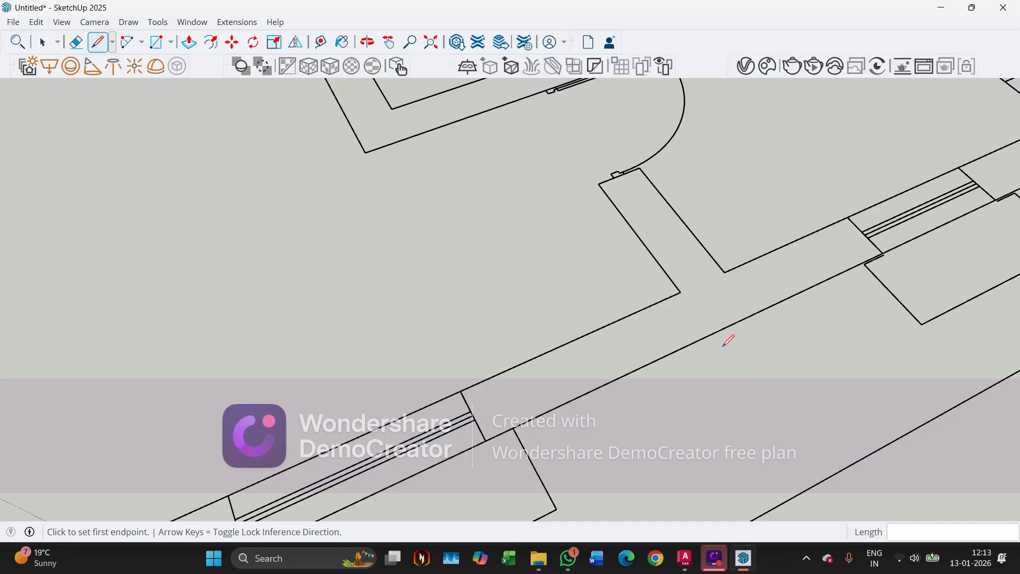
Copy the beam beside the long interior wall 4200 mm along the outer wall, aligned to the small end room's side-wall corner
{"action": "scroll", "coordinate": [734, 329], "scroll_direction": "down", "scroll_amount": 5}
{"action": "scroll", "coordinate": [768, 262], "scroll_direction": "down", "scroll_amount": 2}
{"action": "key", "text": "space"}
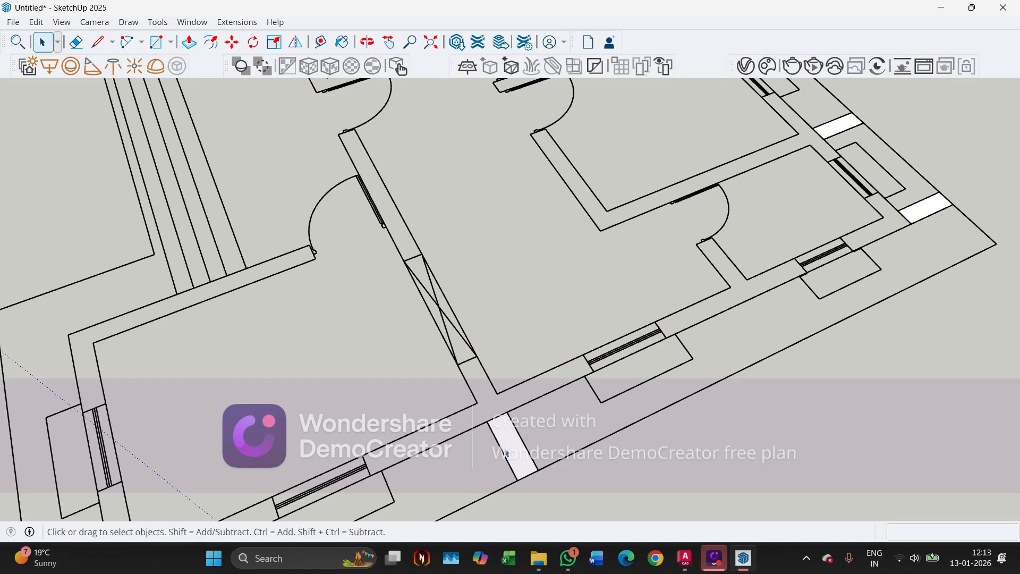
{"action": "left_click", "coordinate": [506, 453]}
{"action": "key", "text": "m"}
{"action": "key", "text": "ctrl"}
{"action": "scroll", "coordinate": [473, 402], "scroll_direction": "up", "scroll_amount": 2}
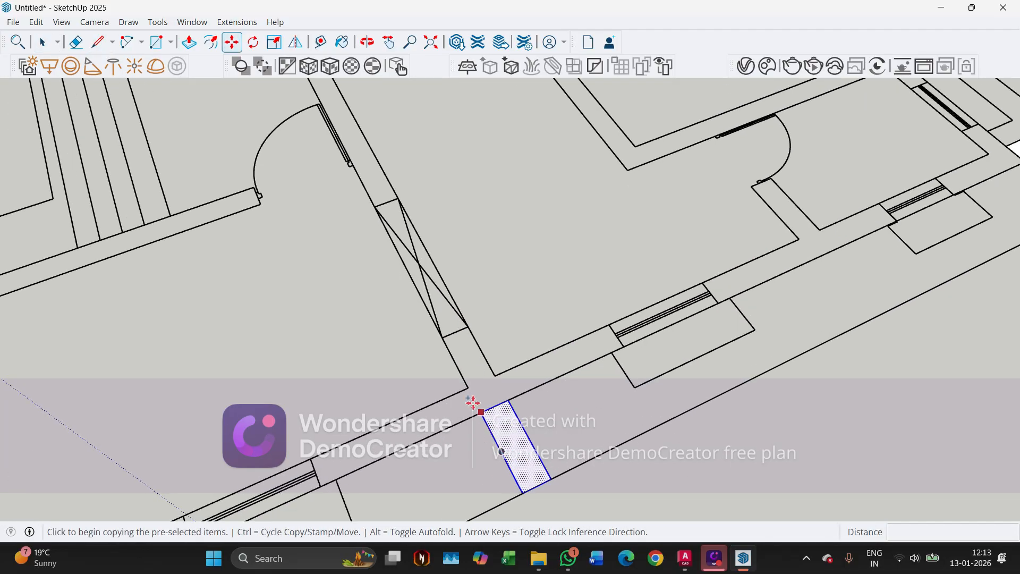
{"action": "left_click", "coordinate": [465, 390]}
{"action": "left_click", "coordinate": [797, 240]}
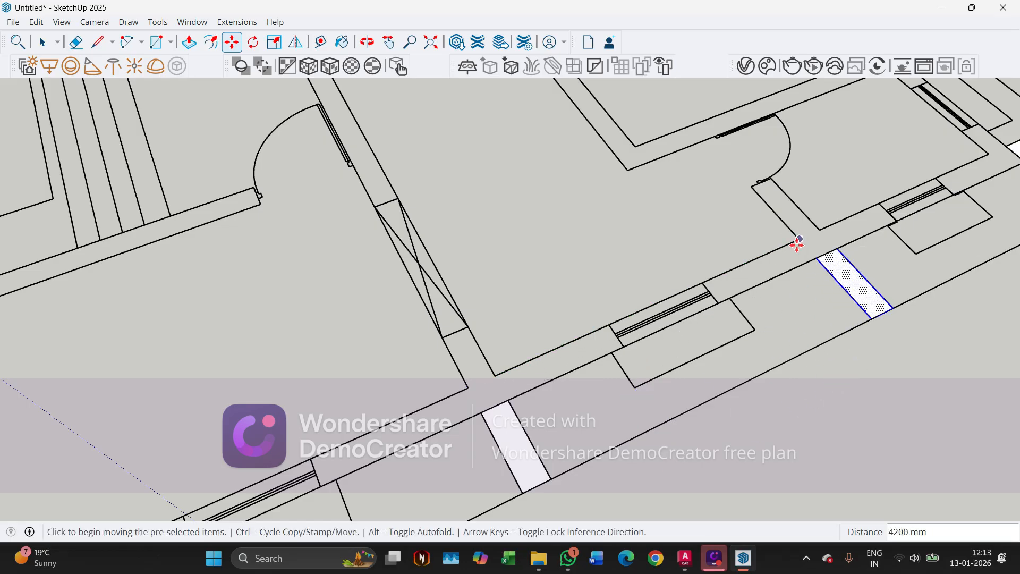
Move the copied beam along the outer wall from the small end room's side-wall corner to its far inner corner
{"action": "scroll", "coordinate": [632, 340], "scroll_direction": "down", "scroll_amount": 2}
{"action": "scroll", "coordinate": [781, 282], "scroll_direction": "up", "scroll_amount": 3}
{"action": "left_click", "coordinate": [757, 249]}
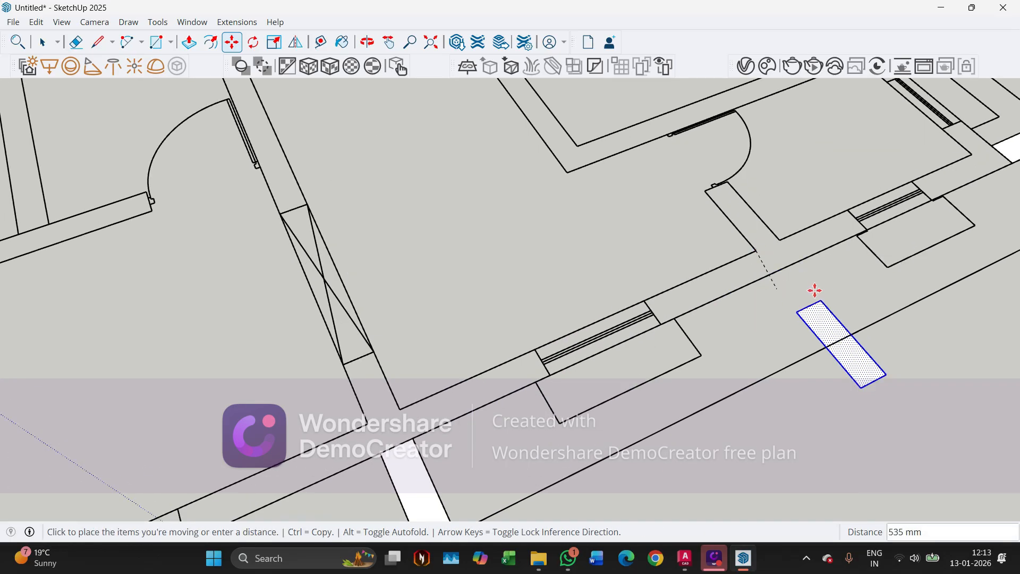
{"action": "left_click", "coordinate": [973, 155]}
{"action": "scroll", "coordinate": [615, 246], "scroll_direction": "down", "scroll_amount": 4}
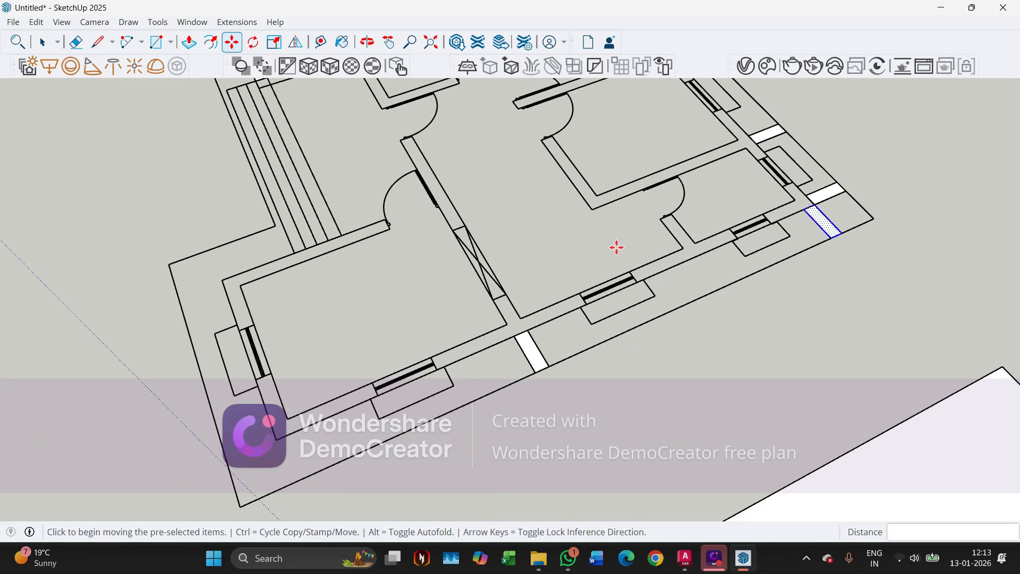
Copy the corner beam 3000 mm back along the outer wall to the small end room's side wall and clear the selection
{"action": "scroll", "coordinate": [747, 228], "scroll_direction": "up", "scroll_amount": 2}
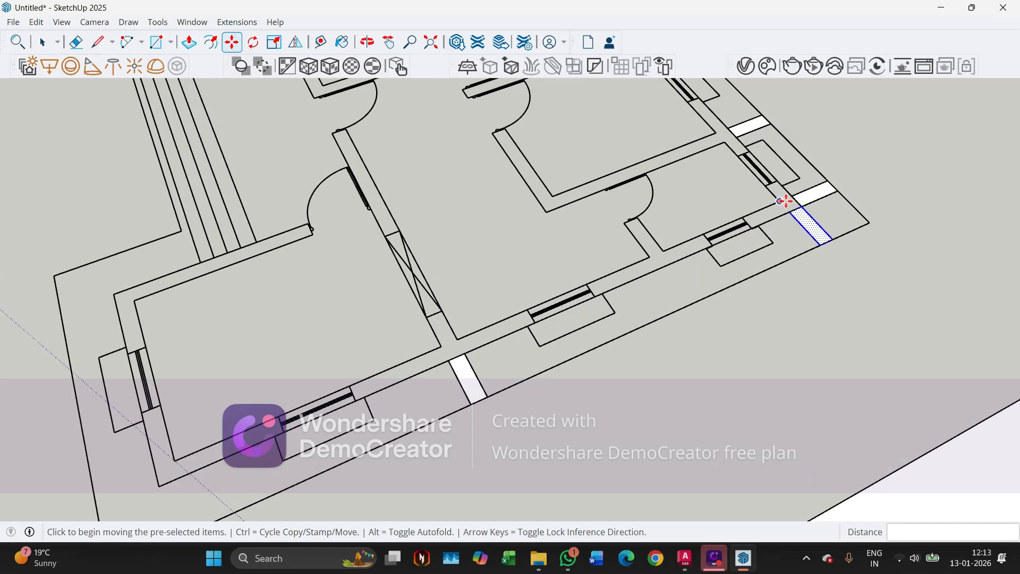
{"action": "left_click", "coordinate": [785, 201]}
{"action": "key", "text": "ctrl"}
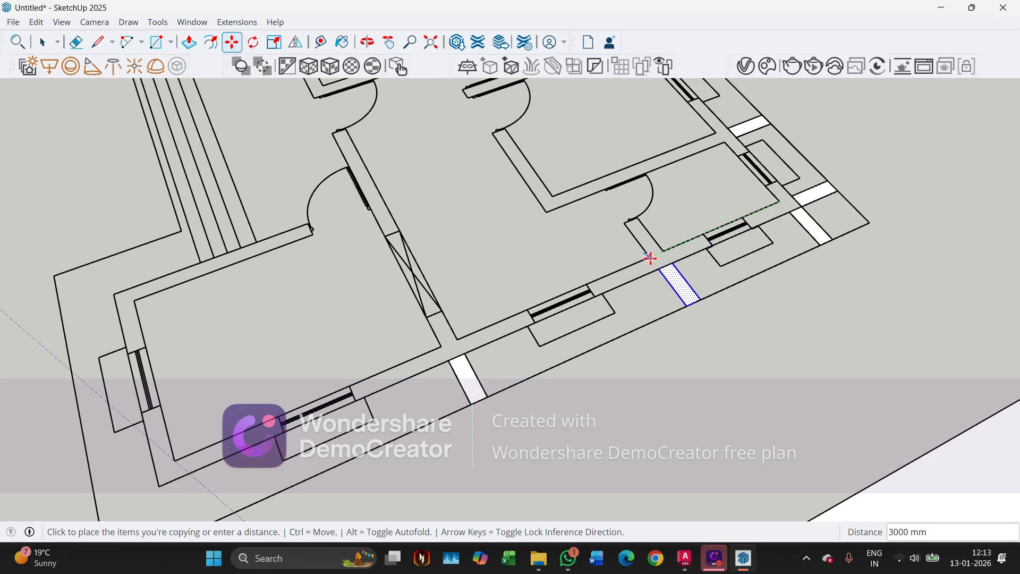
{"action": "left_click", "coordinate": [651, 258]}
{"action": "scroll", "coordinate": [631, 373], "scroll_direction": "down", "scroll_amount": 3}
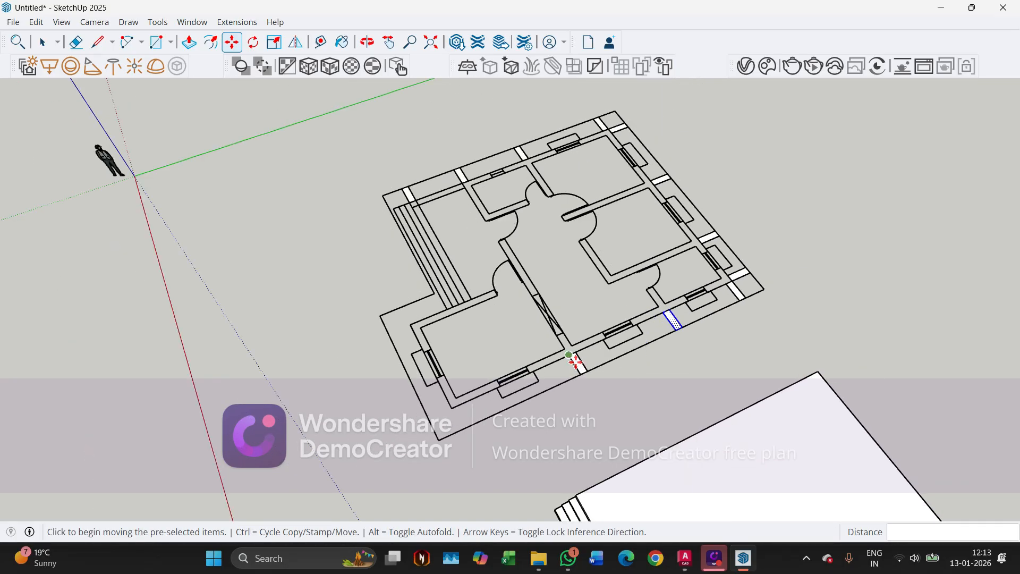
{"action": "key", "text": "space"}
{"action": "left_click", "coordinate": [507, 302]}
Examine the house model from ground level and compare its roof overhang with the beams on the plan
{"action": "scroll", "coordinate": [284, 341], "scroll_direction": "down", "scroll_amount": 1}
{"action": "middle_click_drag", "start_coordinate": [287, 340], "coordinate": [429, 232]}
{"action": "scroll", "coordinate": [428, 231], "scroll_direction": "down", "scroll_amount": 1}
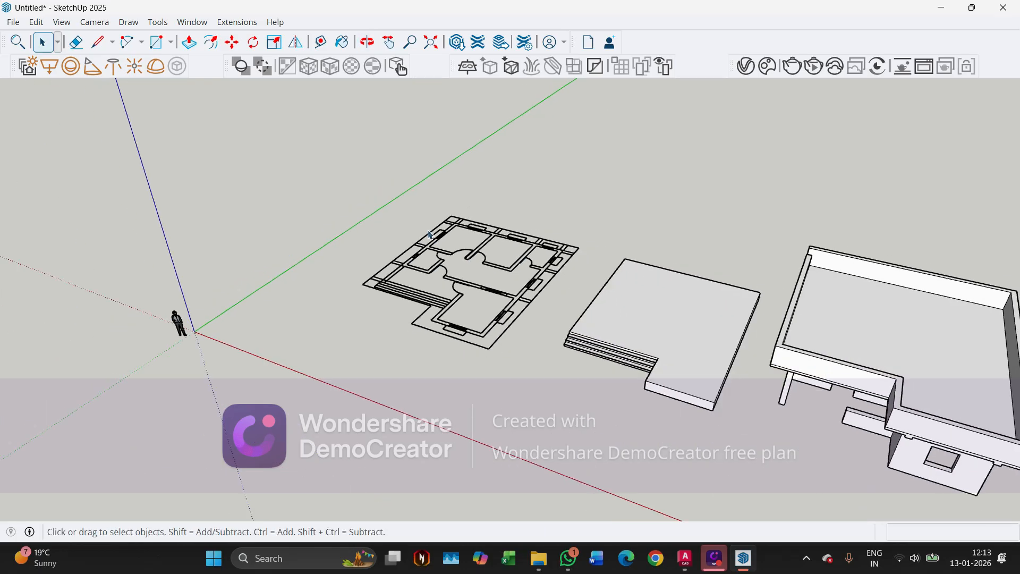
{"action": "middle_click_drag", "start_coordinate": [837, 292], "coordinate": [804, 149]}
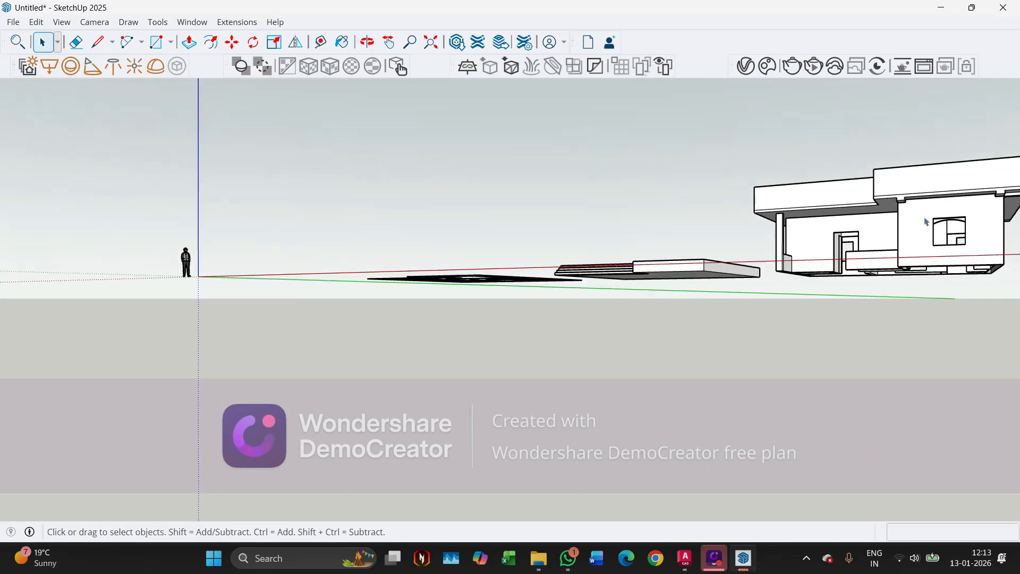
{"action": "middle_click_drag", "start_coordinate": [925, 222], "coordinate": [878, 244]}
{"action": "middle_click_drag", "start_coordinate": [807, 242], "coordinate": [877, 450]}
{"action": "scroll", "coordinate": [393, 356], "scroll_direction": "up", "scroll_amount": 8}
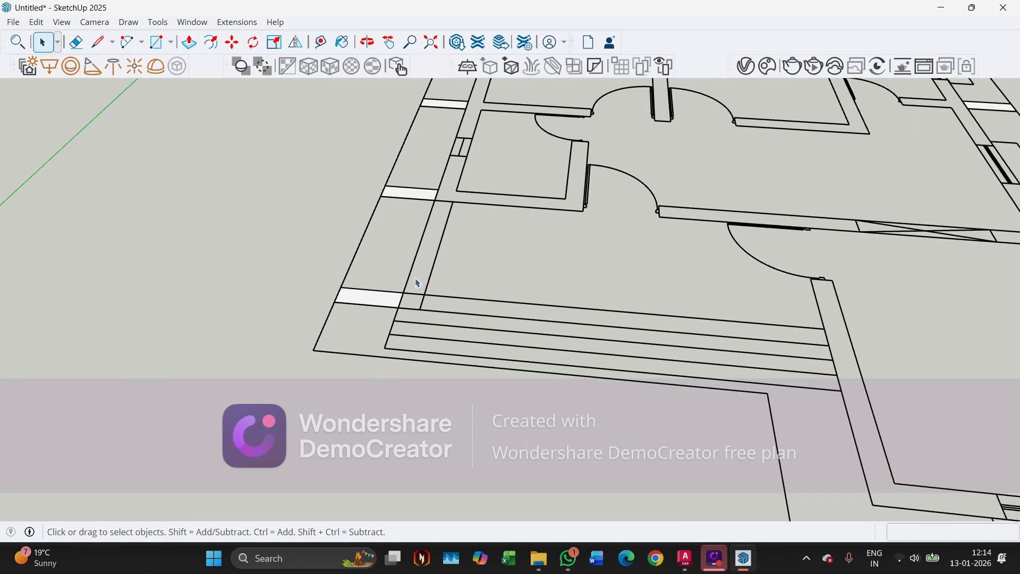
{"action": "scroll", "coordinate": [417, 283], "scroll_direction": "down", "scroll_amount": 5}
{"action": "scroll", "coordinate": [459, 141], "scroll_direction": "up", "scroll_amount": 3}
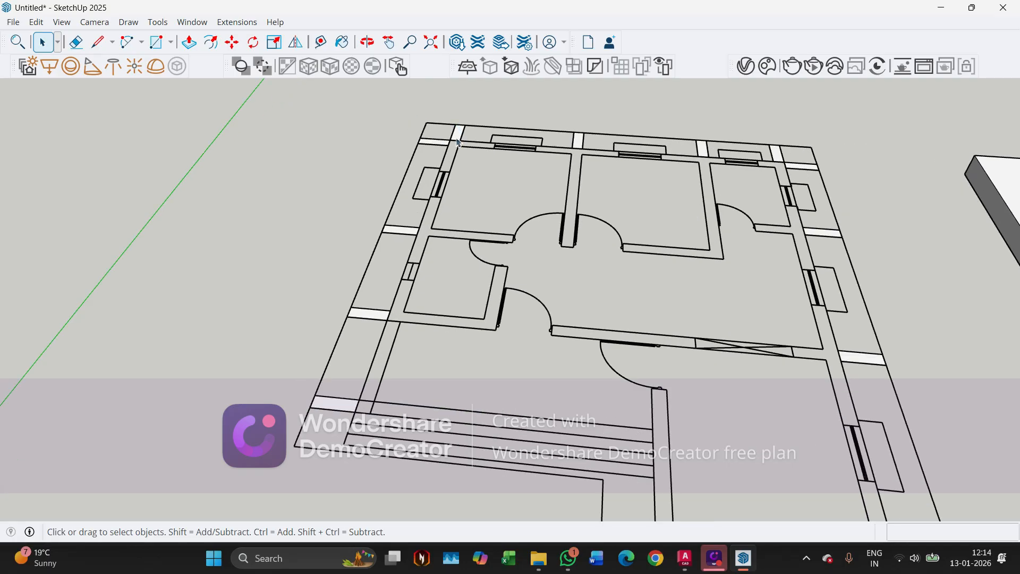
Copy the rear corner beam the length of the plan to the porch steps, starting at the porch corner beam's wall-side corner
{"action": "scroll", "coordinate": [458, 135], "scroll_direction": "up", "scroll_amount": 4}
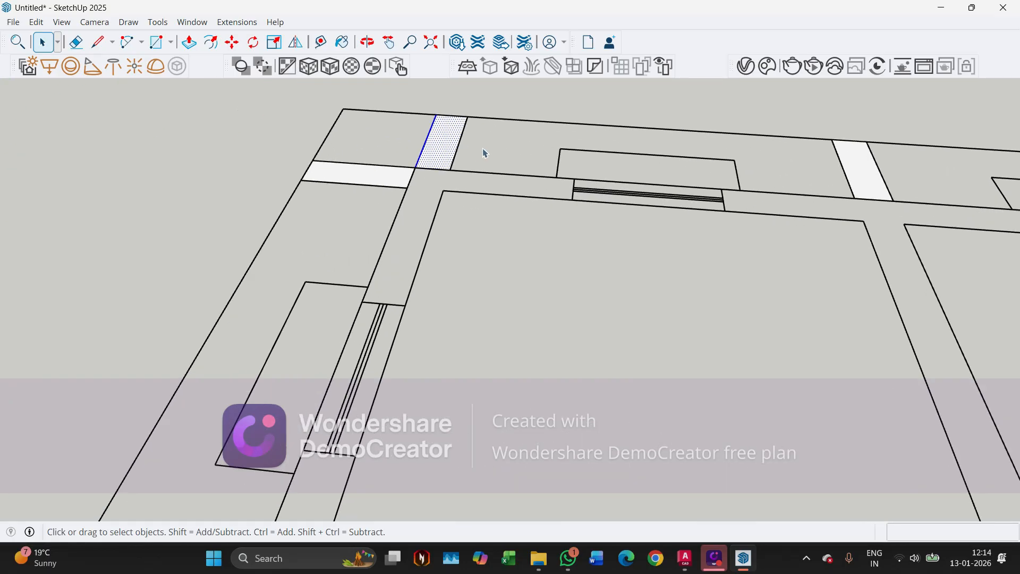
{"action": "key", "text": "m"}
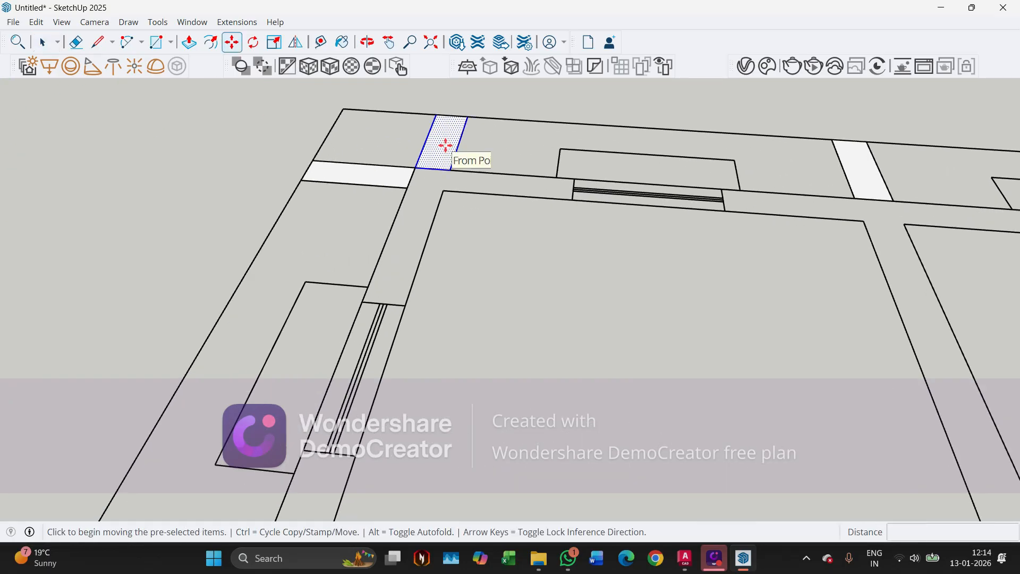
{"action": "key", "text": "ctrl"}
{"action": "left_click", "coordinate": [434, 113]}
{"action": "scroll", "coordinate": [452, 114], "scroll_direction": "down", "scroll_amount": 3}
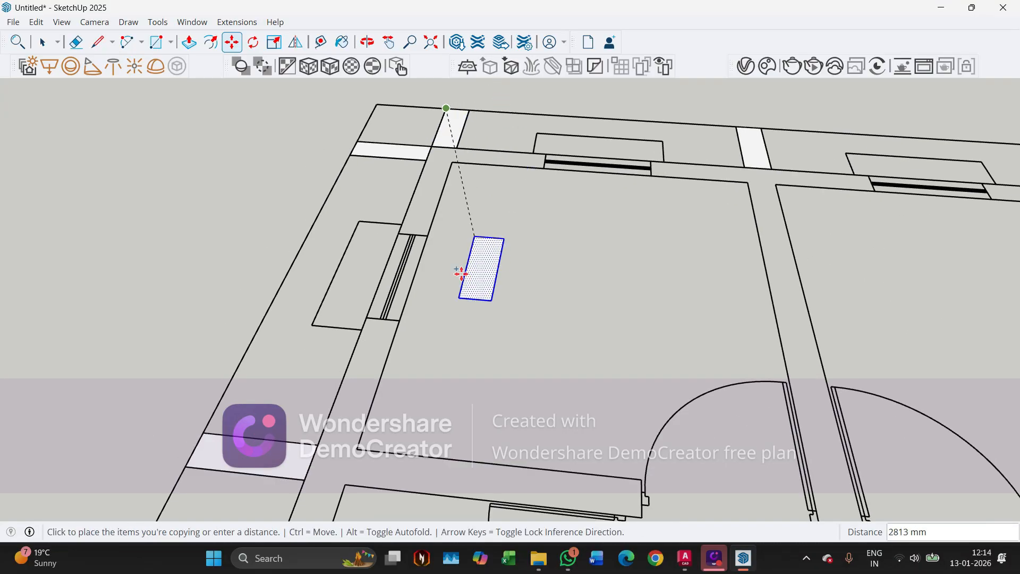
{"action": "scroll", "coordinate": [511, 122], "scroll_direction": "down", "scroll_amount": 4}
{"action": "scroll", "coordinate": [392, 409], "scroll_direction": "up", "scroll_amount": 5}
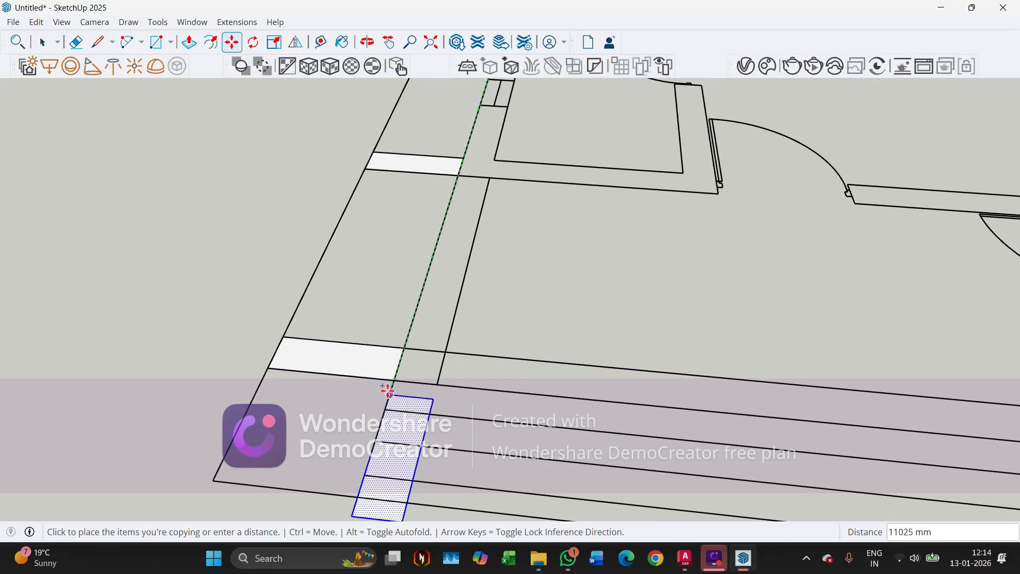
{"action": "left_click", "coordinate": [385, 371]}
{"action": "scroll", "coordinate": [294, 235], "scroll_direction": "down", "scroll_amount": 5}
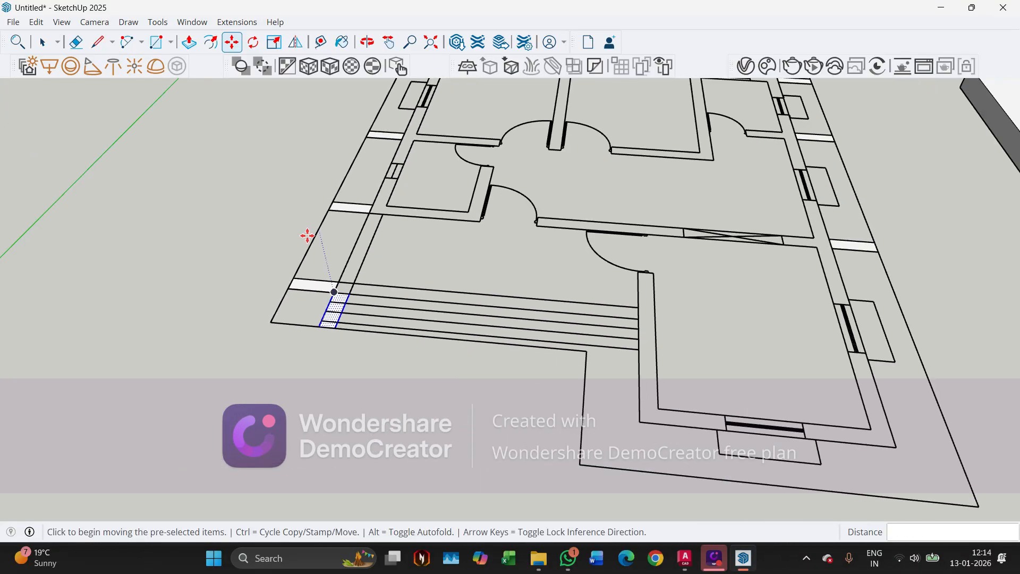
{"action": "middle_click_drag", "start_coordinate": [421, 303], "coordinate": [677, 257]}
{"action": "scroll", "coordinate": [614, 278], "scroll_direction": "up", "scroll_amount": 3}
{"action": "key", "text": "space"}
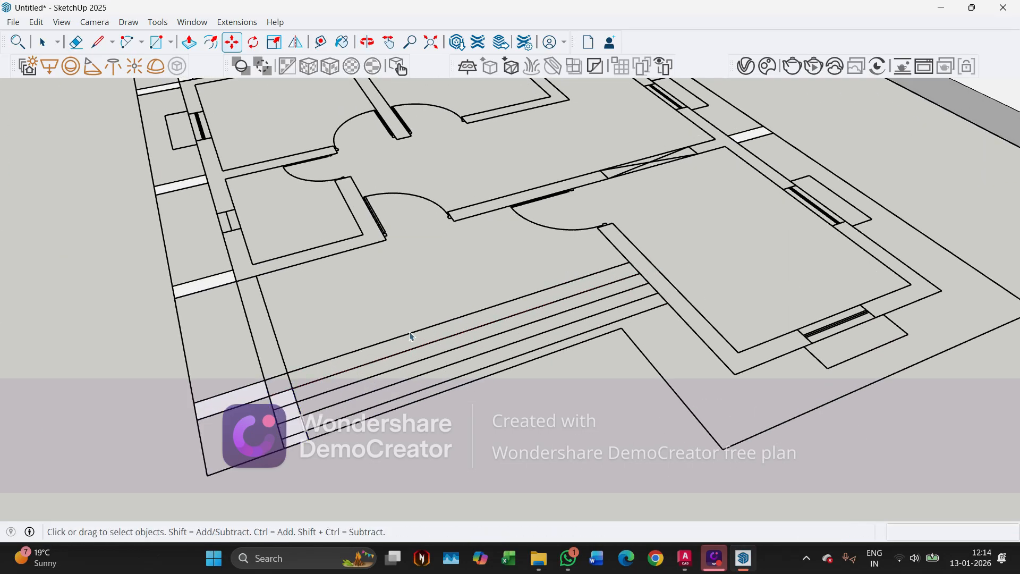
Inspect the underside of the roof overhang around the porch column on the house model
{"action": "scroll", "coordinate": [297, 340], "scroll_direction": "down", "scroll_amount": 1}
{"action": "scroll", "coordinate": [109, 223], "scroll_direction": "down", "scroll_amount": 5}
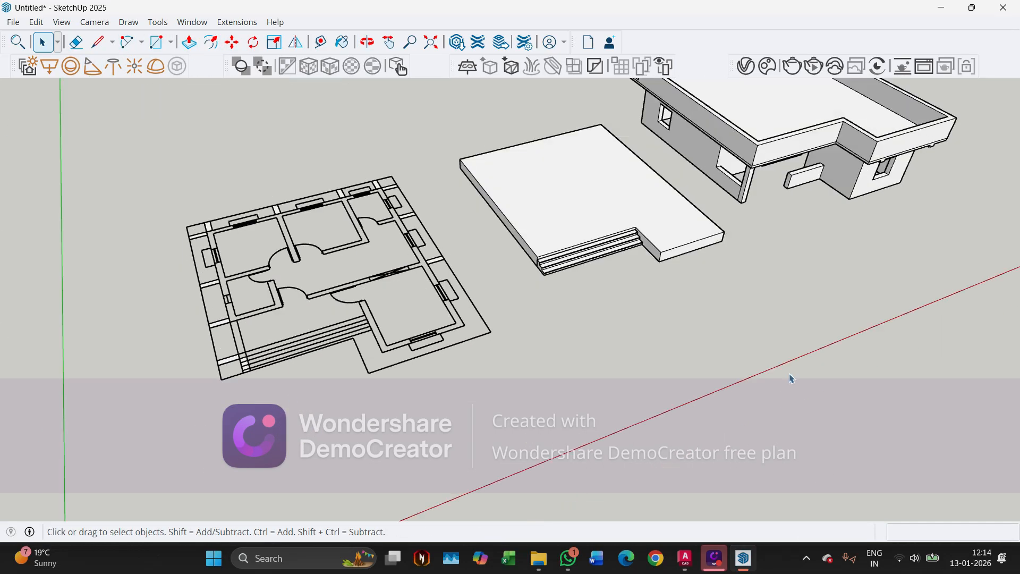
{"action": "middle_click_drag", "start_coordinate": [793, 377], "coordinate": [798, 116]}
{"action": "scroll", "coordinate": [793, 241], "scroll_direction": "up", "scroll_amount": 3}
{"action": "middle_click_drag", "start_coordinate": [793, 240], "coordinate": [759, 269]}
{"action": "scroll", "coordinate": [603, 244], "scroll_direction": "up", "scroll_amount": 5}
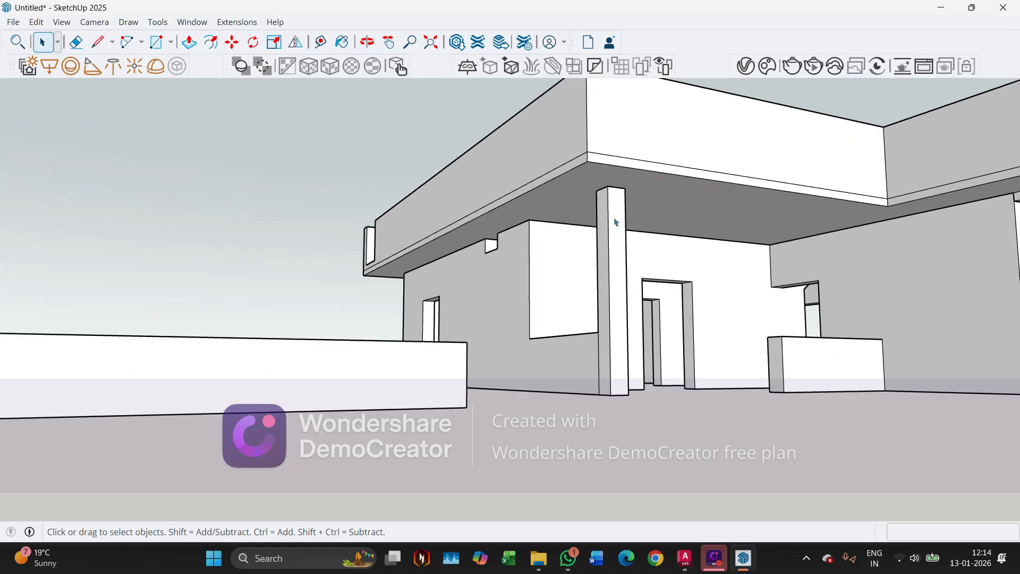
{"action": "middle_click_drag", "start_coordinate": [615, 222], "coordinate": [594, 192]}
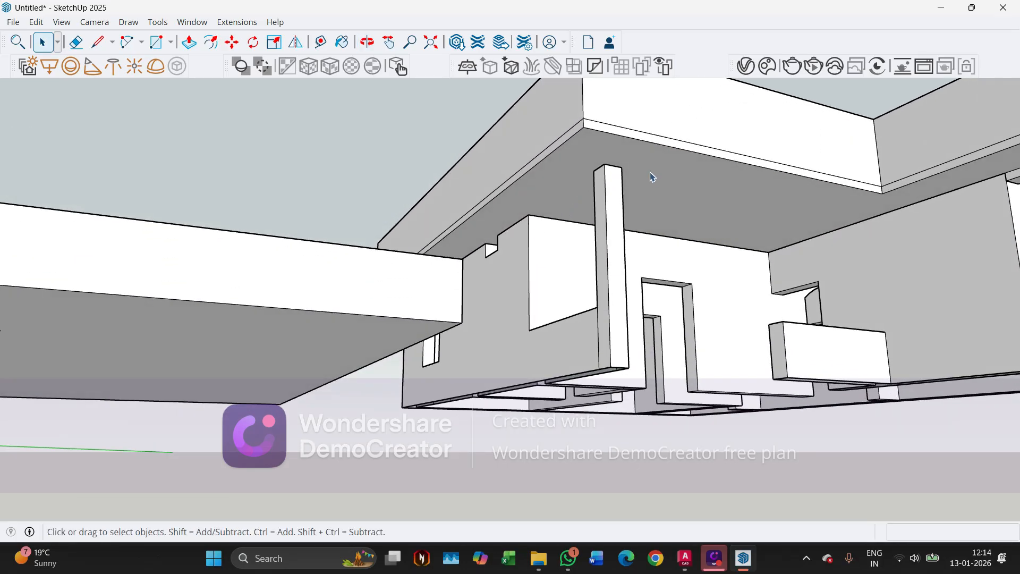
{"action": "scroll", "coordinate": [746, 251], "scroll_direction": "down", "scroll_amount": 4}
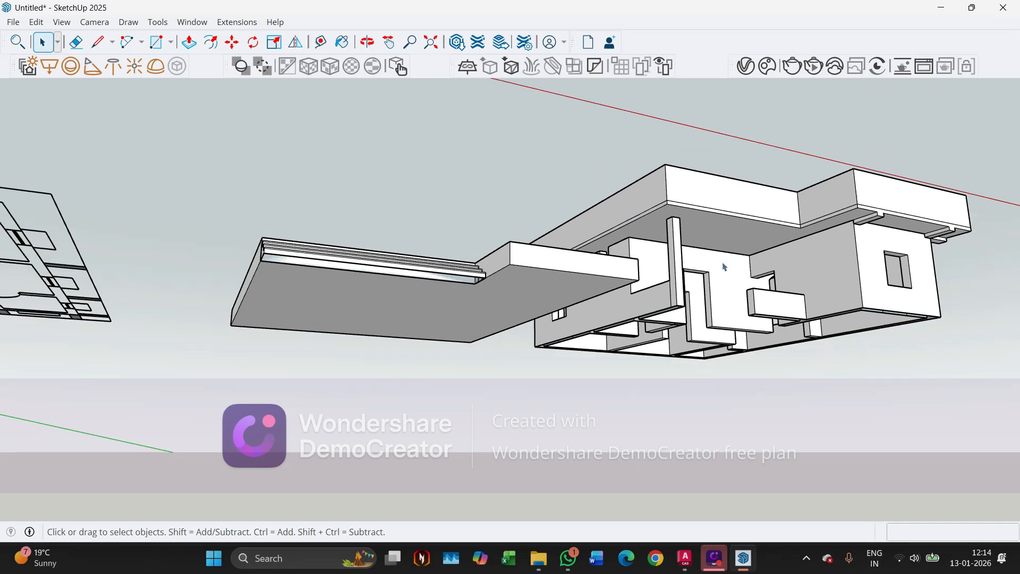
{"action": "middle_click_drag", "start_coordinate": [745, 251], "coordinate": [765, 378]}
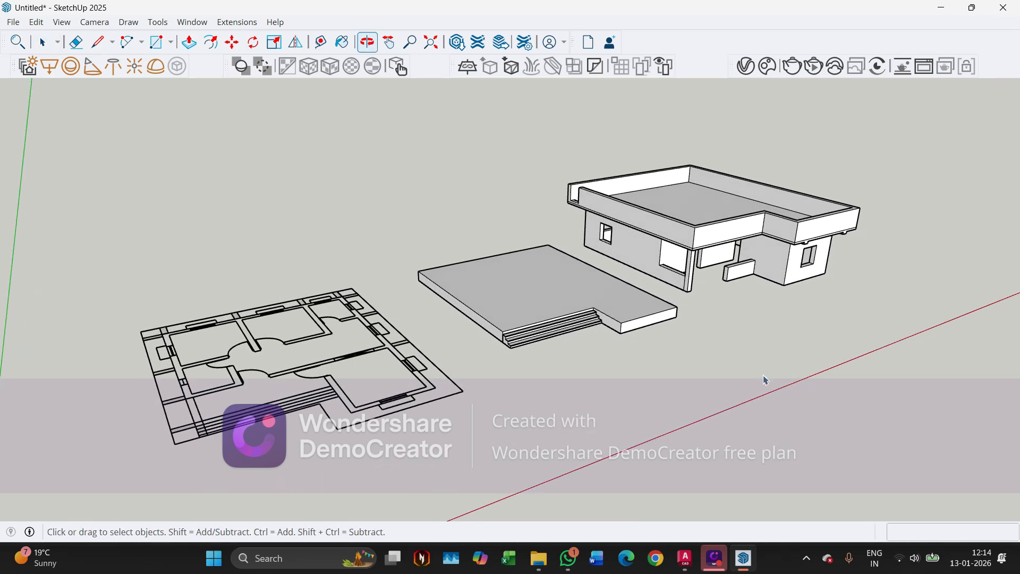
{"action": "scroll", "coordinate": [671, 456], "scroll_direction": "down", "scroll_amount": 3}
{"action": "middle_click_drag", "start_coordinate": [671, 455], "coordinate": [617, 446]}
Draw a 300 x 2200 mm beam rectangle along the porch's open side, from the small room's outer corner to the steps
{"action": "scroll", "coordinate": [361, 391], "scroll_direction": "up", "scroll_amount": 7}
{"action": "scroll", "coordinate": [367, 385], "scroll_direction": "up", "scroll_amount": 4}
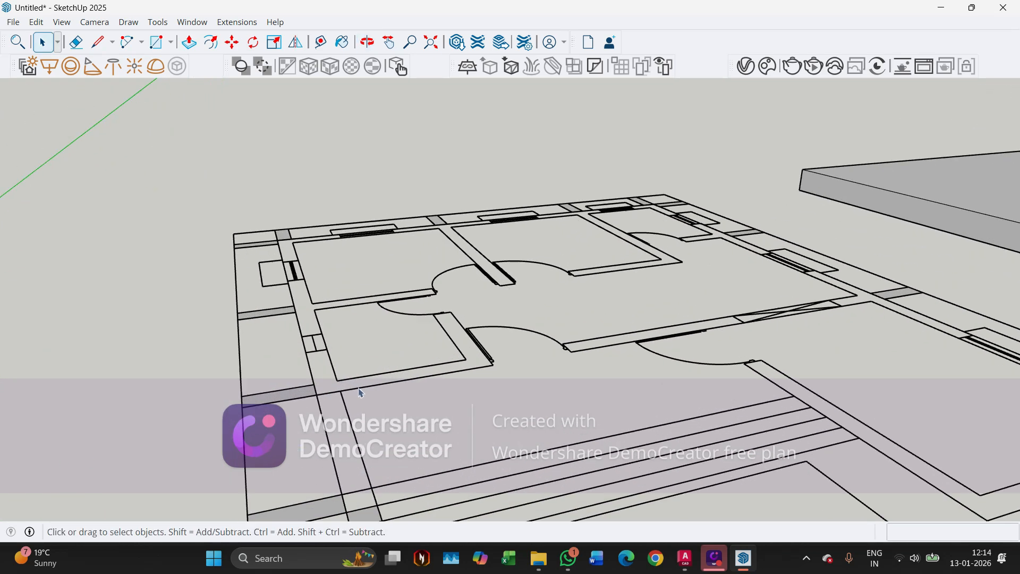
{"action": "scroll", "coordinate": [366, 378], "scroll_direction": "down", "scroll_amount": 3}
{"action": "middle_click_drag", "start_coordinate": [376, 365], "coordinate": [379, 415]}
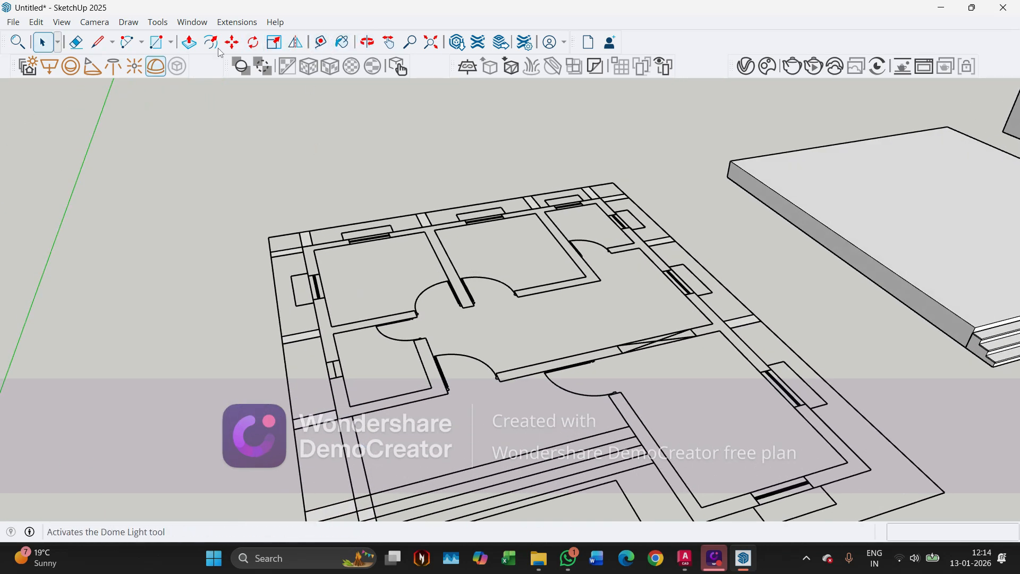
{"action": "left_click", "coordinate": [155, 42]}
{"action": "scroll", "coordinate": [429, 182], "scroll_direction": "down", "scroll_amount": 2}
{"action": "scroll", "coordinate": [365, 353], "scroll_direction": "up", "scroll_amount": 3}
{"action": "scroll", "coordinate": [369, 331], "scroll_direction": "up", "scroll_amount": 2}
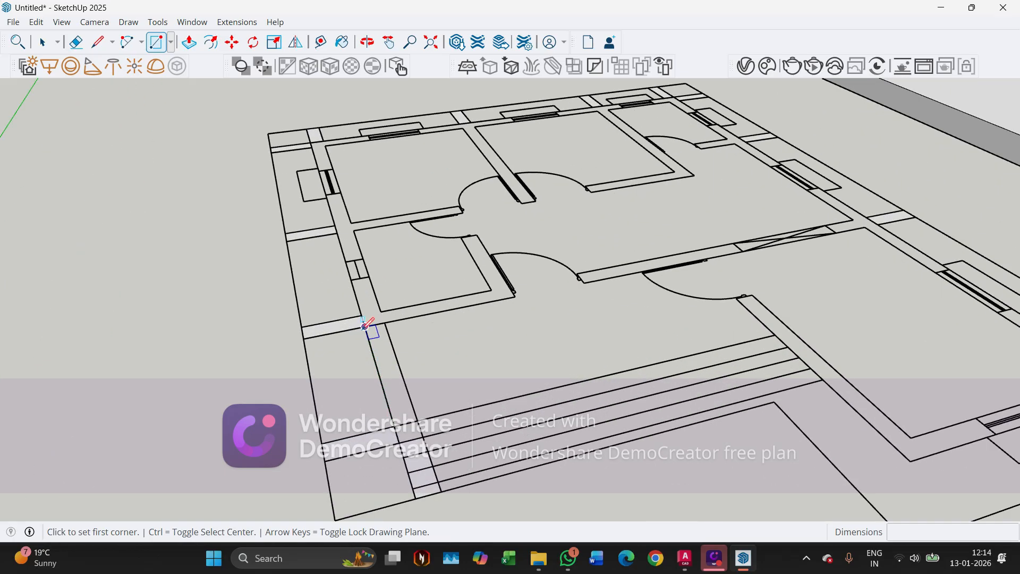
{"action": "left_click", "coordinate": [365, 327]}
{"action": "left_click", "coordinate": [418, 420]}
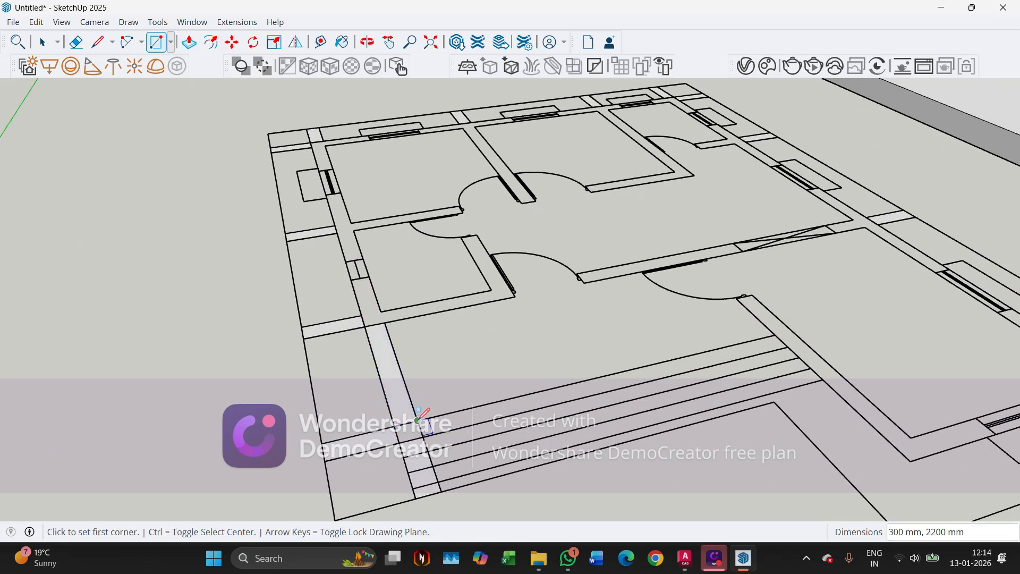
Draw a 300 mm wide beam rectangle along the top porch step, from the side beam to the front room's wall
{"action": "scroll", "coordinate": [428, 412], "scroll_direction": "up", "scroll_amount": 2}
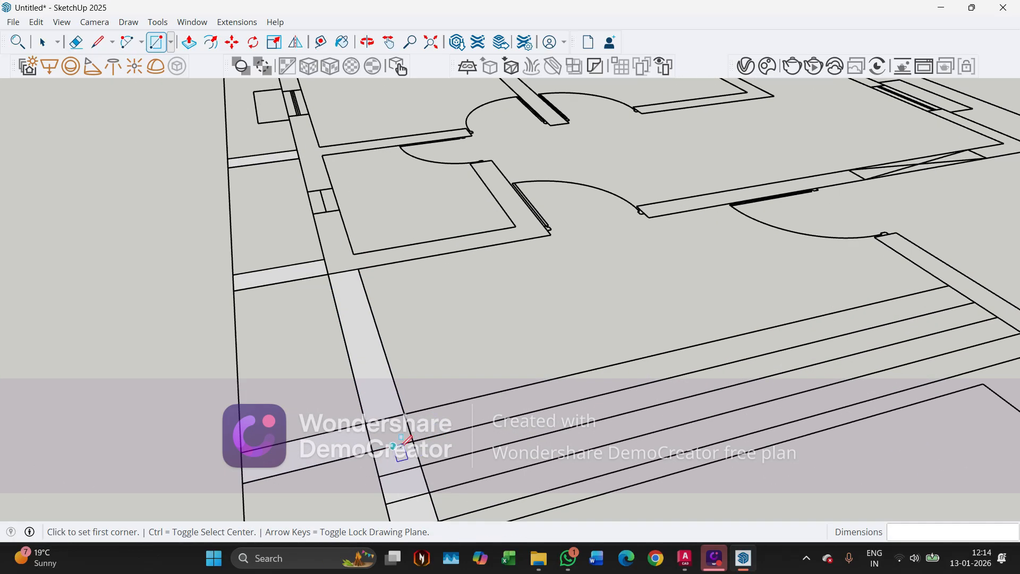
{"action": "left_click", "coordinate": [405, 412]}
{"action": "scroll", "coordinate": [710, 355], "scroll_direction": "down", "scroll_amount": 1}
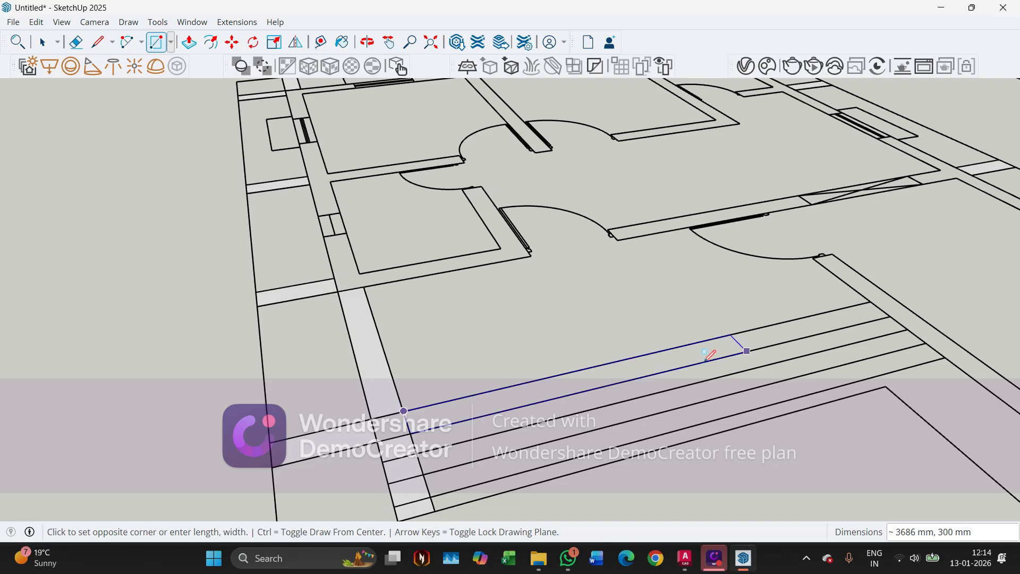
{"action": "left_click", "coordinate": [890, 316]}
{"action": "scroll", "coordinate": [330, 325], "scroll_direction": "down", "scroll_amount": 3}
{"action": "middle_click_drag", "start_coordinate": [410, 369], "coordinate": [390, 470]}
{"action": "key", "text": "space"}
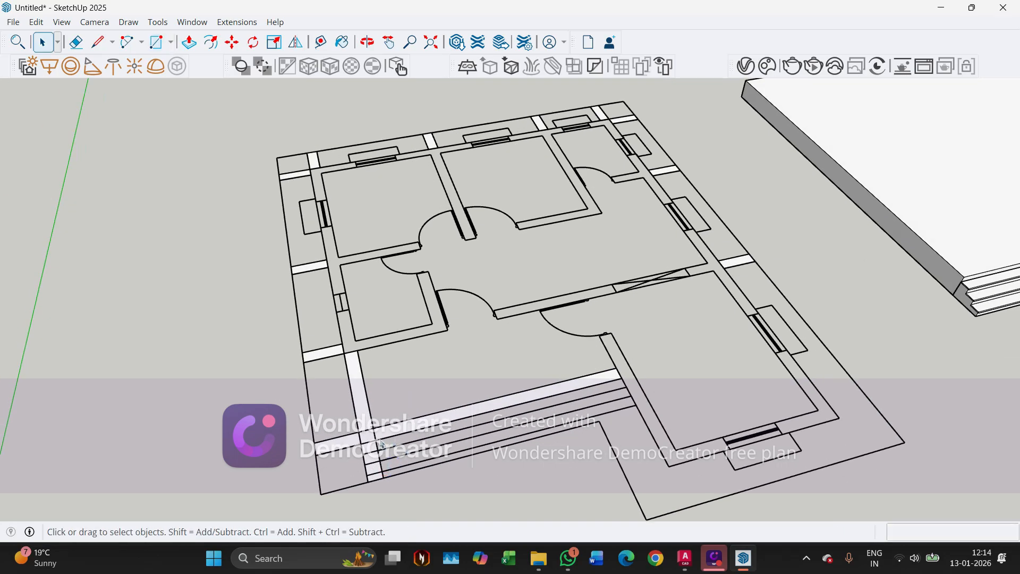
{"action": "scroll", "coordinate": [381, 445], "scroll_direction": "up", "scroll_amount": 3}
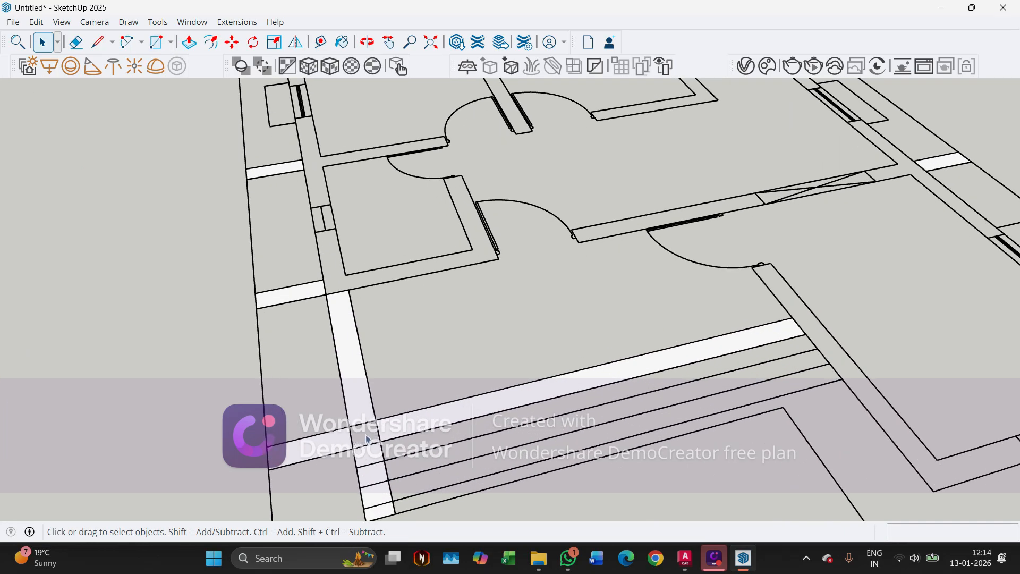
Extrude the beam rectangles along the porch's top step and open side 125 mm upward with Push/Pull
{"action": "scroll", "coordinate": [326, 334], "scroll_direction": "down", "scroll_amount": 4}
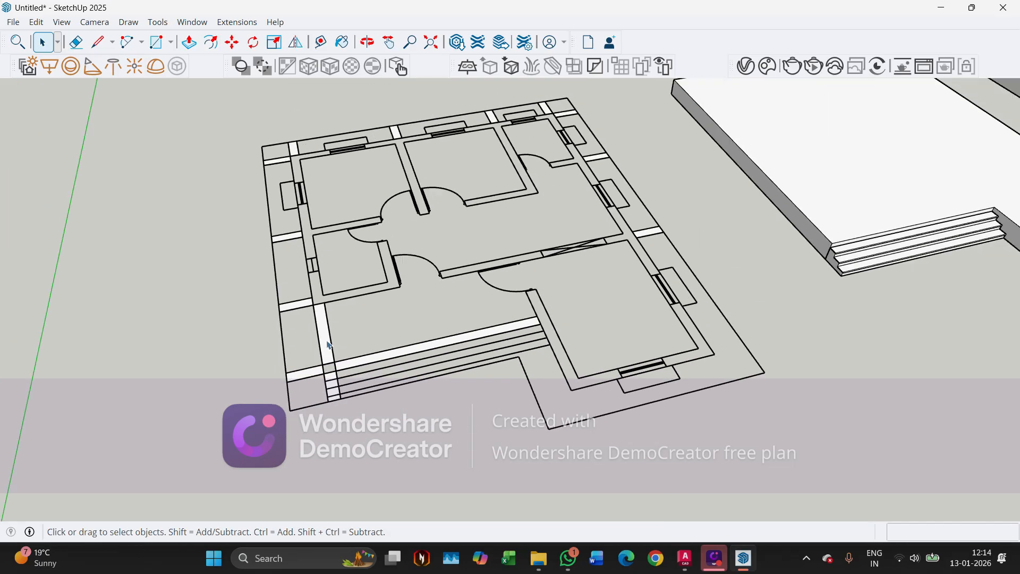
{"action": "key", "text": "p"}
{"action": "scroll", "coordinate": [326, 361], "scroll_direction": "up", "scroll_amount": 2}
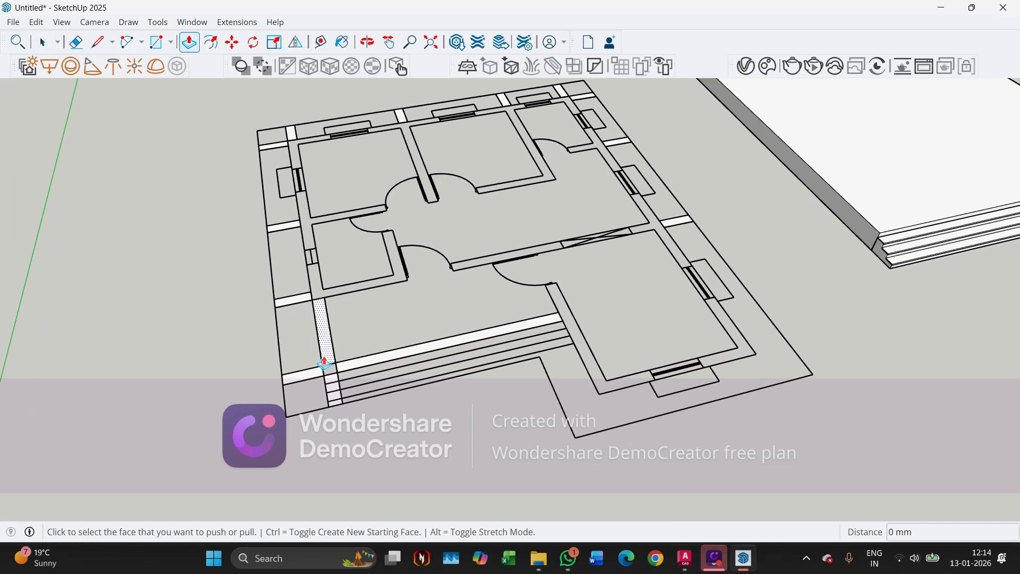
{"action": "left_click", "coordinate": [306, 375]}
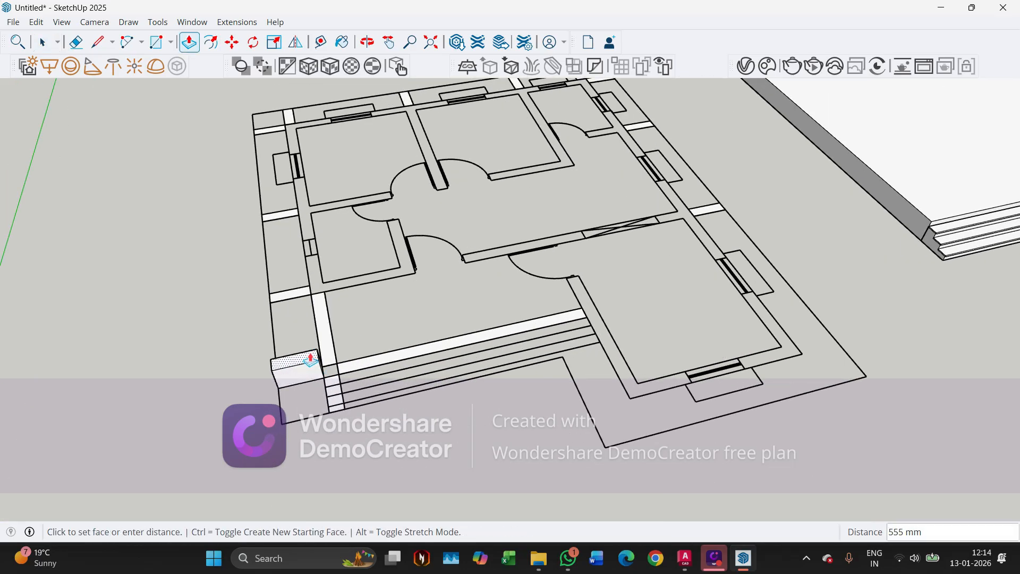
{"action": "type", "text": "125"}
{"action": "key", "text": "Return"}
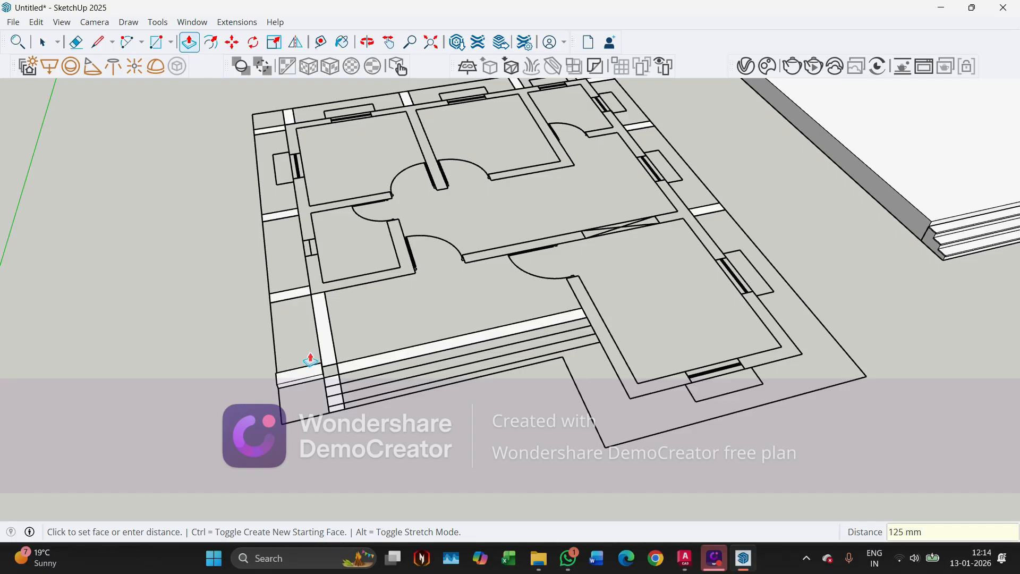
{"action": "scroll", "coordinate": [365, 374], "scroll_direction": "up", "scroll_amount": 2}
{"action": "double_click", "coordinate": [346, 361]}
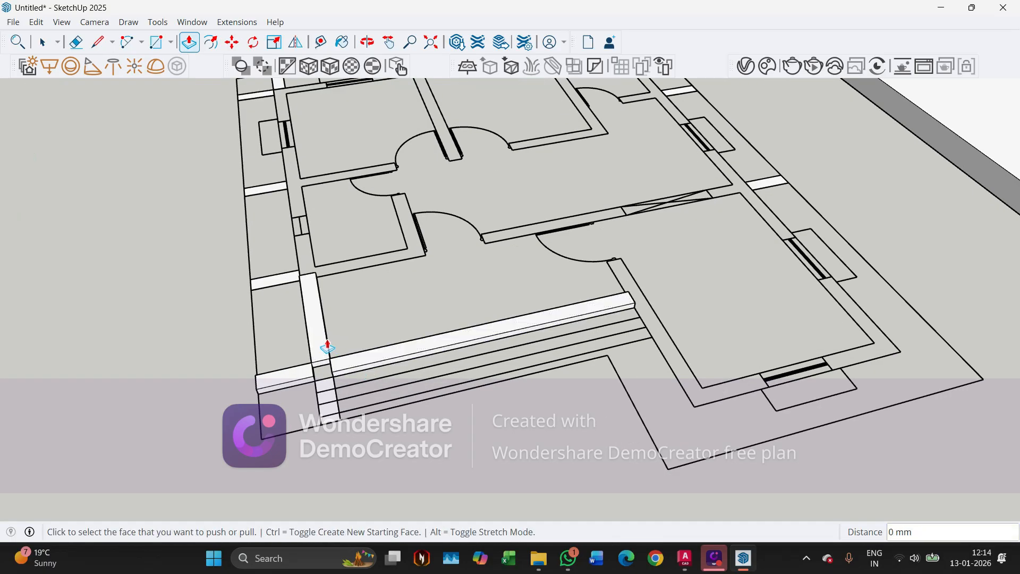
Extrude the overhang beams along the small room's side wall, including the pair at its rear corner, by the same 125 mm
{"action": "scroll", "coordinate": [393, 411], "scroll_direction": "down", "scroll_amount": 3}
{"action": "middle_click_drag", "start_coordinate": [441, 421], "coordinate": [601, 425]}
{"action": "scroll", "coordinate": [347, 376], "scroll_direction": "up", "scroll_amount": 3}
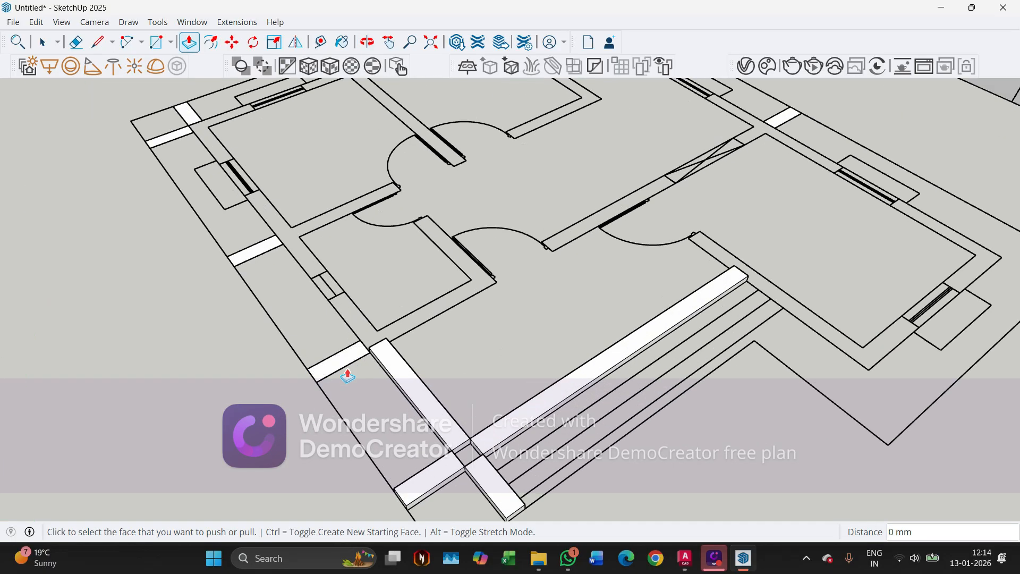
{"action": "double_click", "coordinate": [337, 367]}
{"action": "scroll", "coordinate": [578, 420], "scroll_direction": "down", "scroll_amount": 3}
{"action": "scroll", "coordinate": [395, 337], "scroll_direction": "up", "scroll_amount": 3}
{"action": "double_click", "coordinate": [398, 316]}
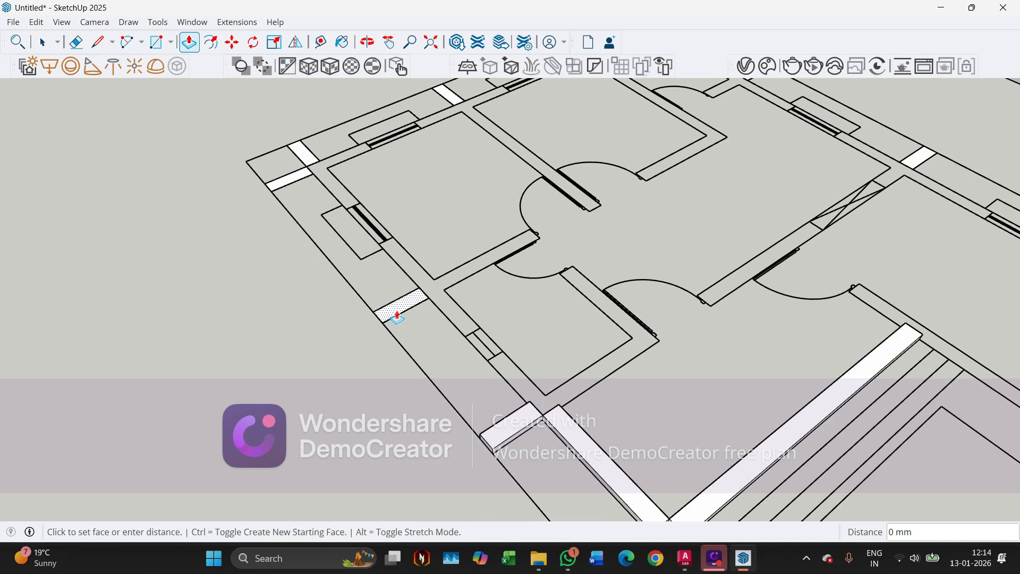
{"action": "scroll", "coordinate": [530, 426], "scroll_direction": "down", "scroll_amount": 2}
{"action": "scroll", "coordinate": [378, 228], "scroll_direction": "up", "scroll_amount": 3}
{"action": "double_click", "coordinate": [378, 228]}
{"action": "double_click", "coordinate": [346, 273]}
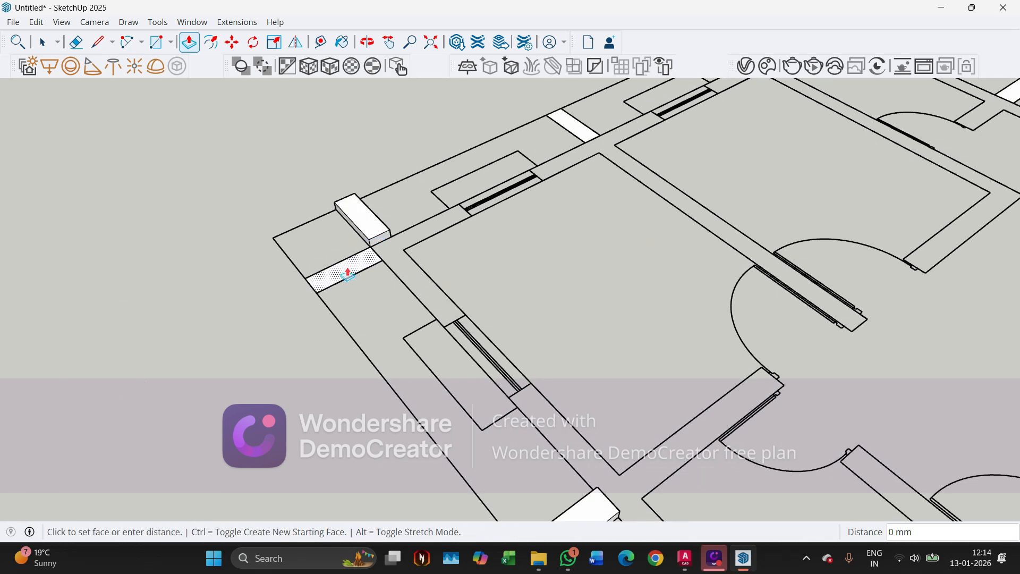
Extrude the remaining beams along the plan's rear wall and the pair at its far corner by the same 125 mm
{"action": "scroll", "coordinate": [398, 415], "scroll_direction": "down", "scroll_amount": 2}
{"action": "scroll", "coordinate": [566, 236], "scroll_direction": "up", "scroll_amount": 3}
{"action": "double_click", "coordinate": [501, 196]}
{"action": "scroll", "coordinate": [456, 423], "scroll_direction": "down", "scroll_amount": 3}
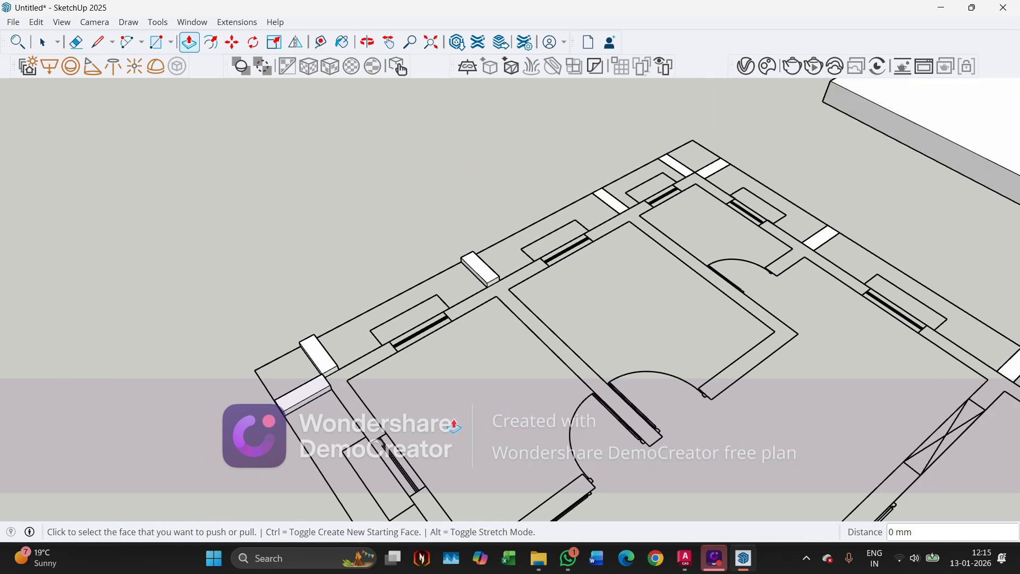
{"action": "scroll", "coordinate": [607, 197], "scroll_direction": "up", "scroll_amount": 3}
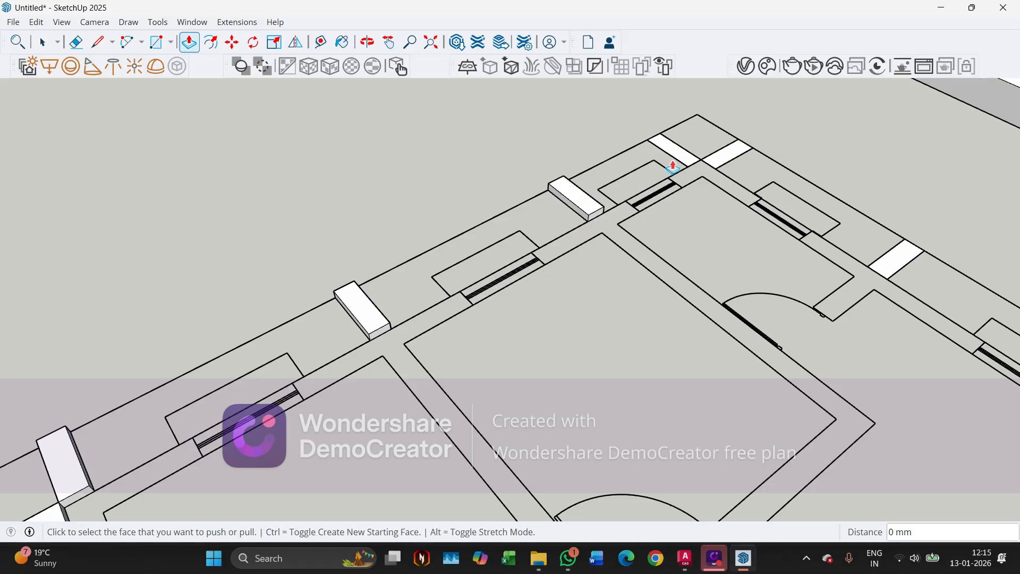
{"action": "double_click", "coordinate": [728, 155]}
Extrude the two remaining beam rectangles along the side wall opposite the porch by the same 125 mm
{"action": "scroll", "coordinate": [604, 182], "scroll_direction": "down", "scroll_amount": 3}
{"action": "scroll", "coordinate": [797, 230], "scroll_direction": "up", "scroll_amount": 3}
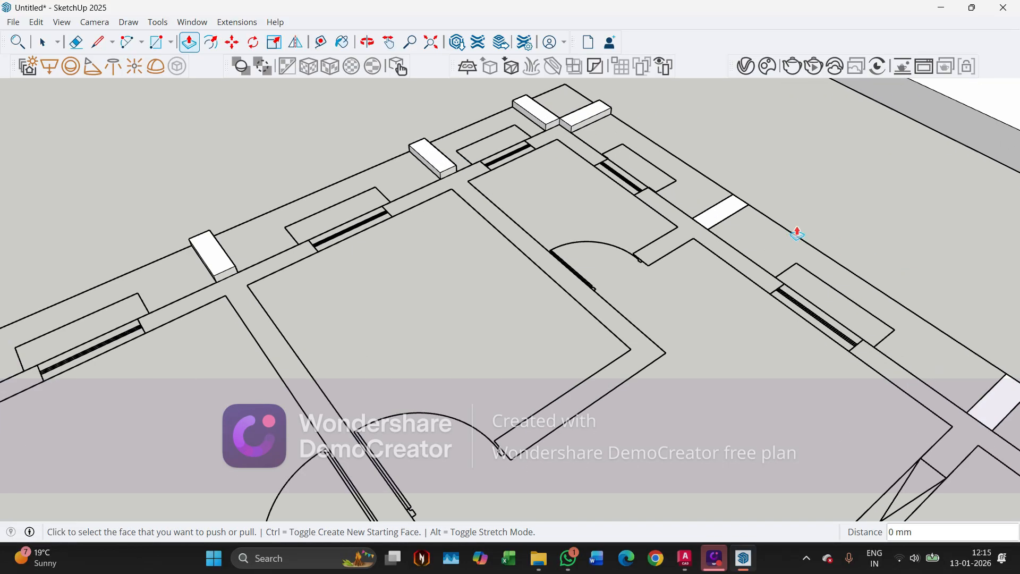
{"action": "left_click", "coordinate": [709, 222]}
{"action": "left_click", "coordinate": [709, 222]}
{"action": "scroll", "coordinate": [564, 208], "scroll_direction": "down", "scroll_amount": 2}
{"action": "scroll", "coordinate": [847, 337], "scroll_direction": "up", "scroll_amount": 2}
{"action": "double_click", "coordinate": [843, 327]}
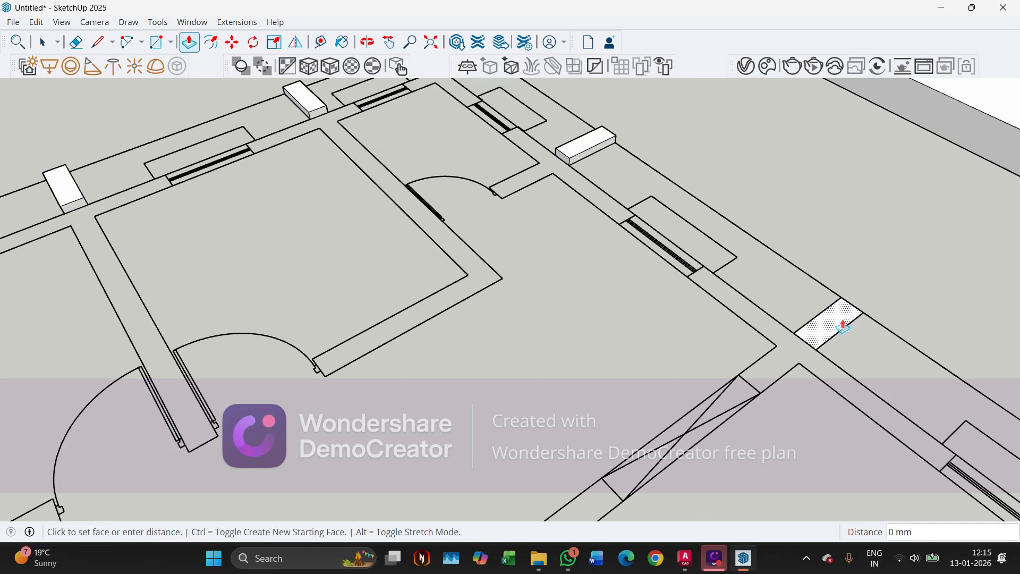
{"action": "scroll", "coordinate": [559, 192], "scroll_direction": "down", "scroll_amount": 3}
{"action": "scroll", "coordinate": [559, 192], "scroll_direction": "down", "scroll_amount": 2}
{"action": "middle_click_drag", "start_coordinate": [718, 337], "coordinate": [484, 414]}
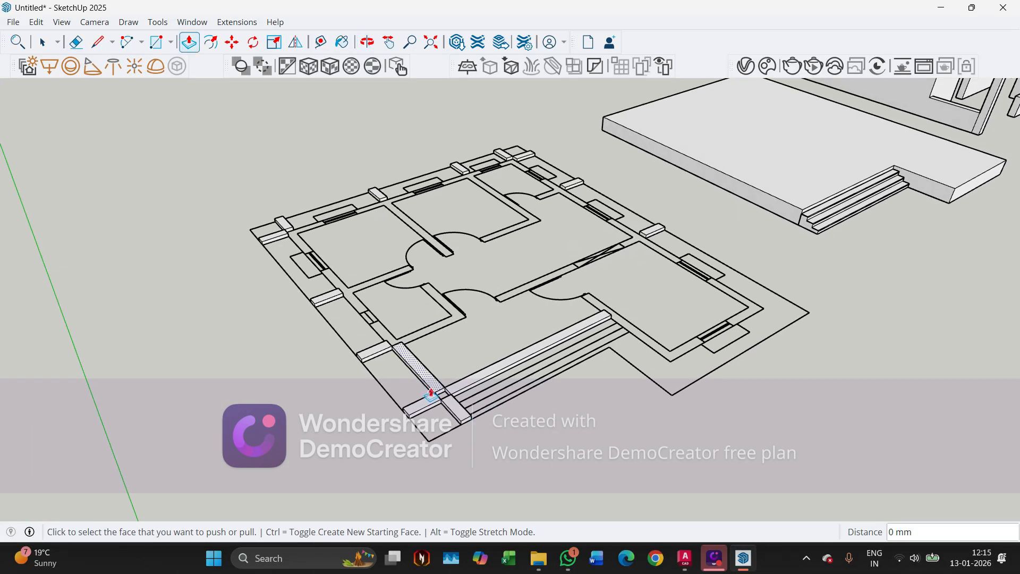
{"action": "key", "text": "space"}
{"action": "middle_click_drag", "start_coordinate": [431, 393], "coordinate": [363, 409]}
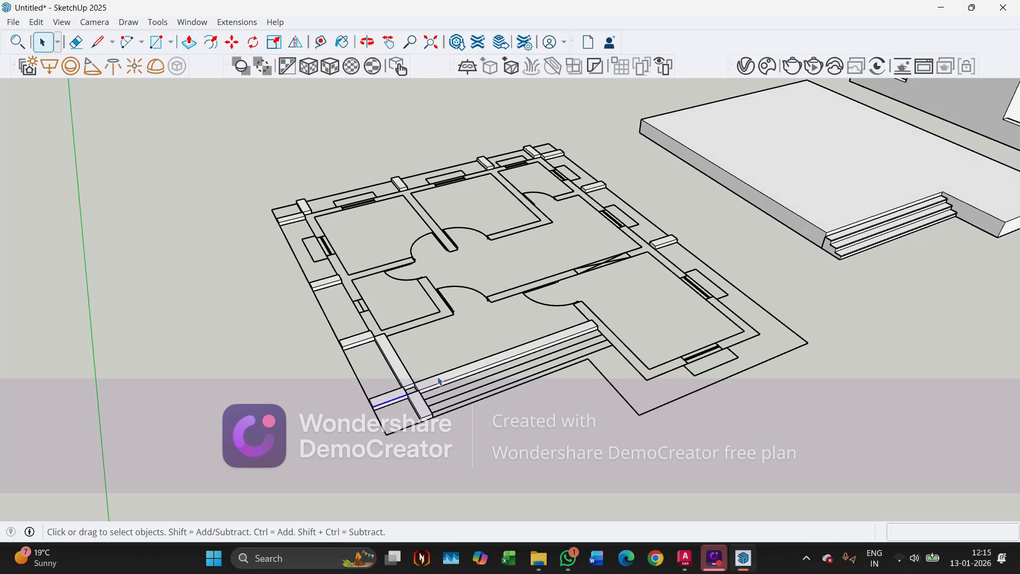
{"action": "middle_click_drag", "start_coordinate": [439, 381], "coordinate": [385, 452]}
{"action": "left_click_drag", "start_coordinate": [546, 357], "coordinate": [615, 486]}
{"action": "middle_click_drag", "start_coordinate": [615, 486], "coordinate": [401, 415]}
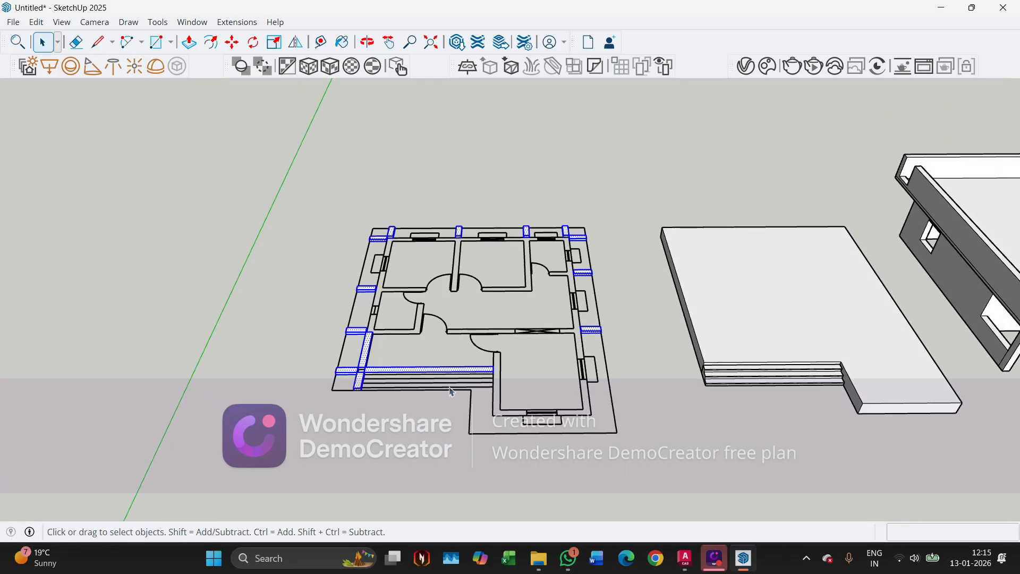
{"action": "scroll", "coordinate": [451, 391], "scroll_direction": "up", "scroll_amount": 5}
{"action": "right_click", "coordinate": [365, 357]}
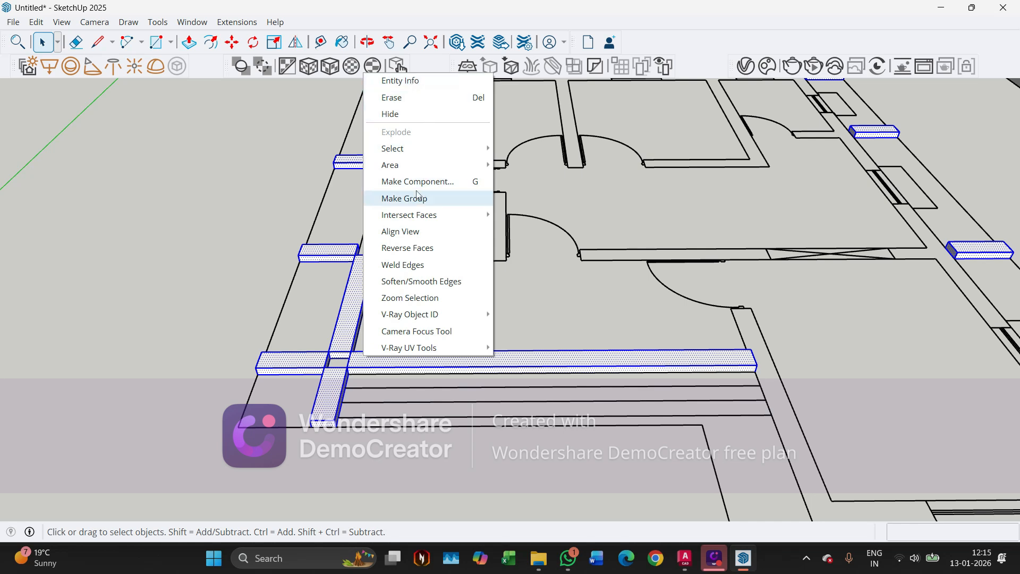
{"action": "left_click", "coordinate": [411, 288]}
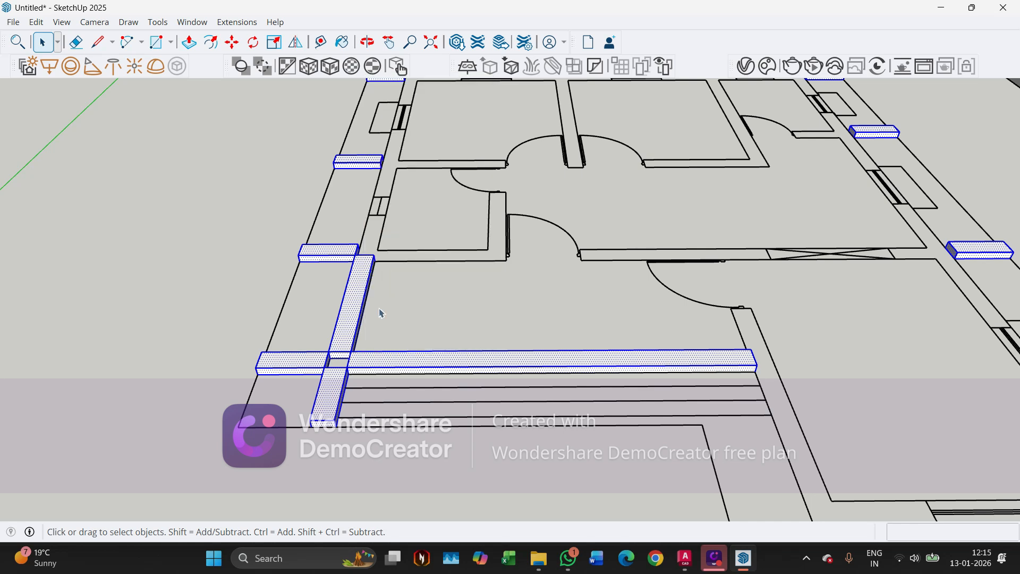
{"action": "left_click", "coordinate": [211, 323]}
{"action": "triple_click", "coordinate": [344, 327]}
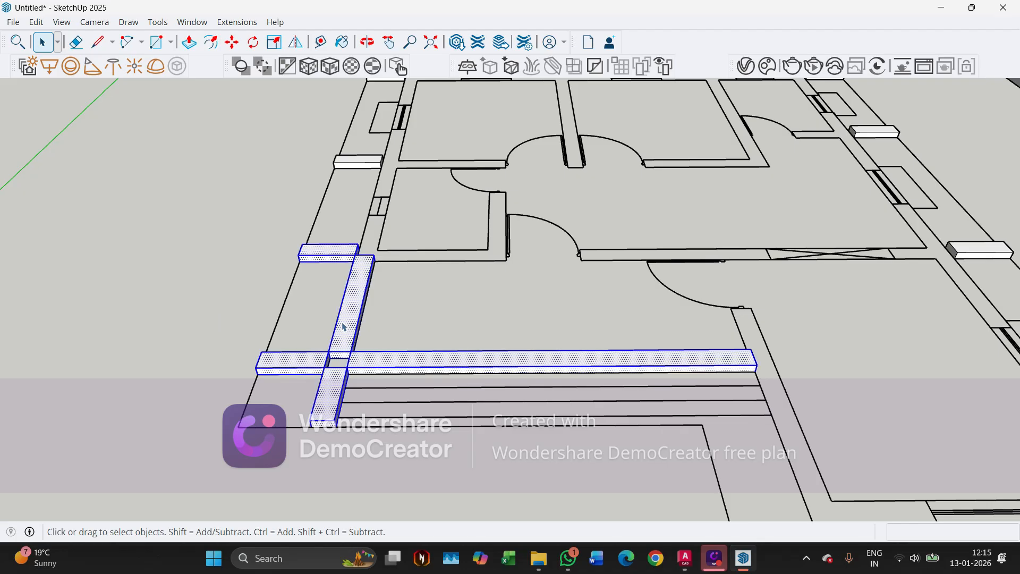
Select all the raised beams on the floor plan and make them one group
{"action": "scroll", "coordinate": [382, 350], "scroll_direction": "down", "scroll_amount": 5}
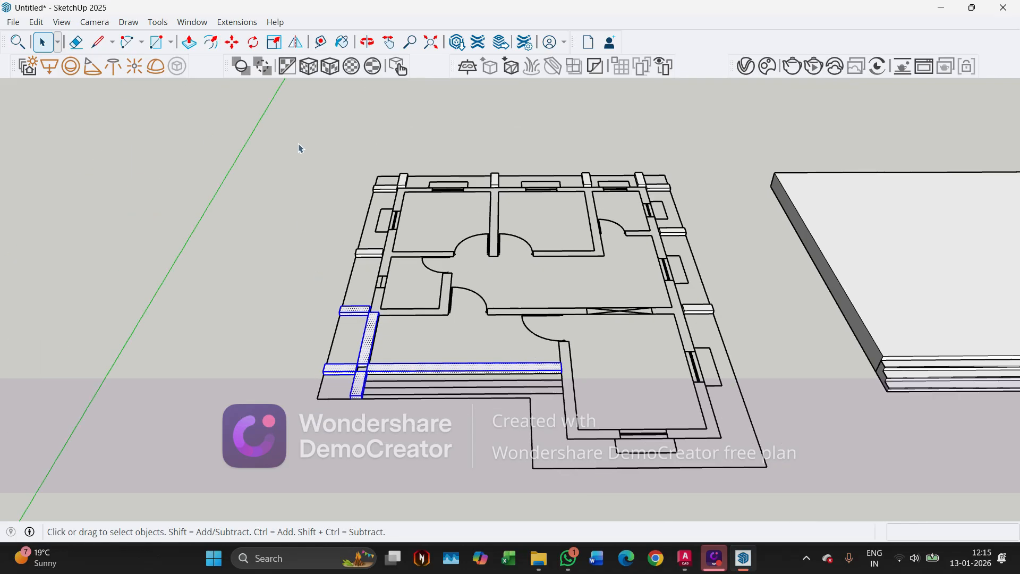
{"action": "left_click_drag", "start_coordinate": [303, 129], "coordinate": [709, 447]}
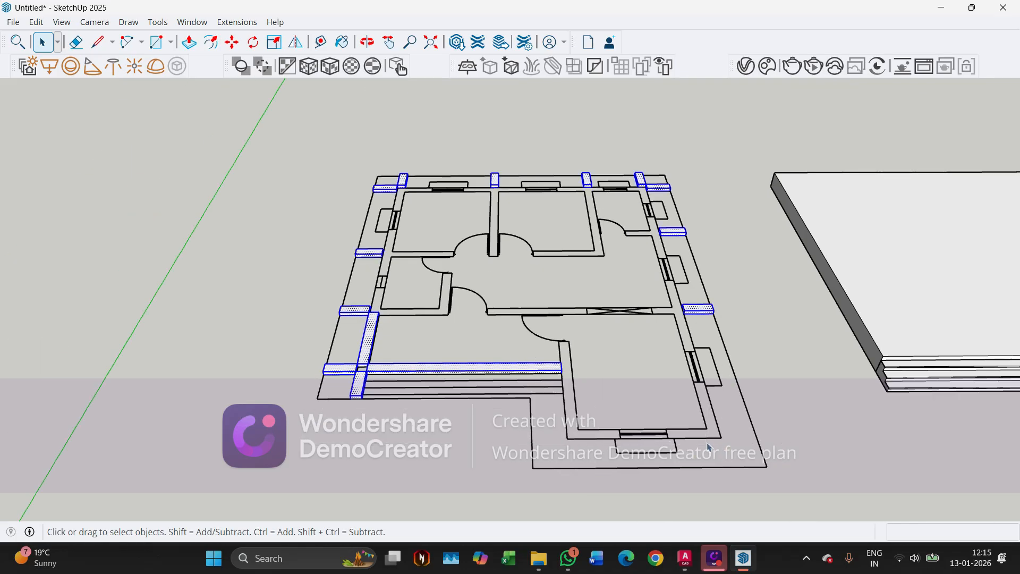
{"action": "scroll", "coordinate": [374, 342], "scroll_direction": "up", "scroll_amount": 1}
{"action": "right_click", "coordinate": [370, 335]}
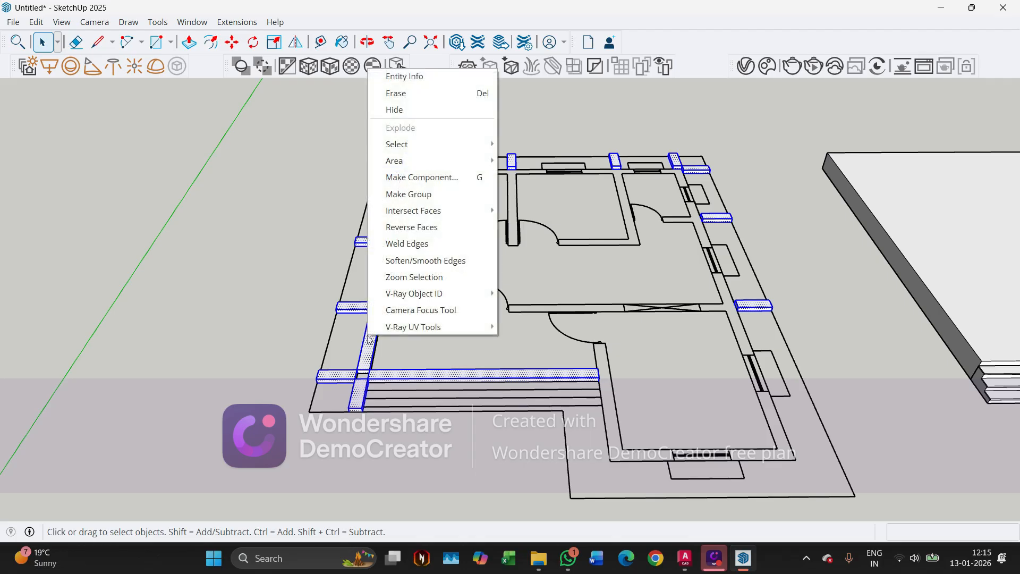
{"action": "left_click", "coordinate": [401, 200]}
{"action": "left_click", "coordinate": [276, 250]}
{"action": "scroll", "coordinate": [351, 382], "scroll_direction": "up", "scroll_amount": 3}
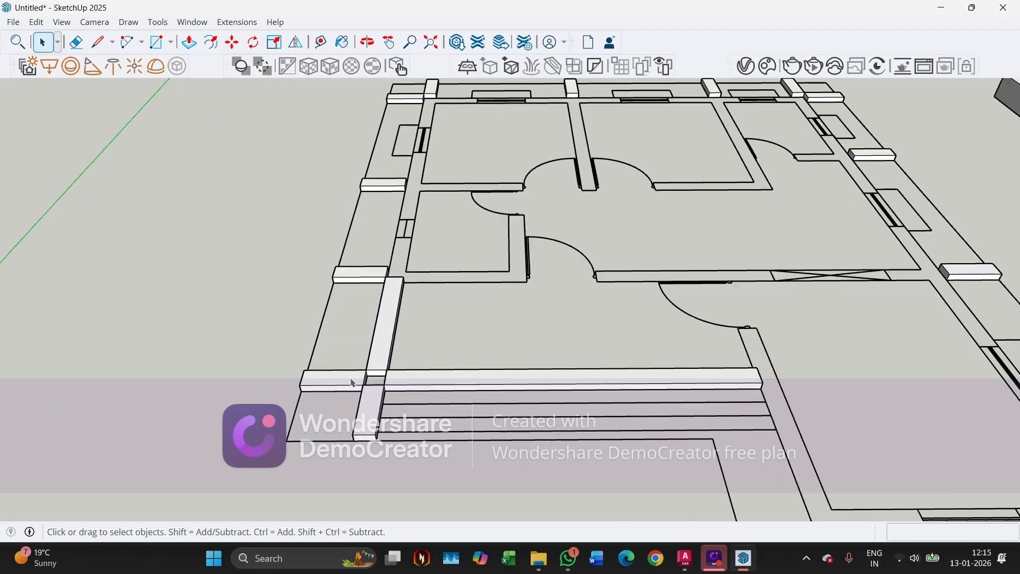
Copy the beam group from its porch crossing corner to the matching porch column corner under the house's roof overhang
{"action": "left_click", "coordinate": [392, 373]}
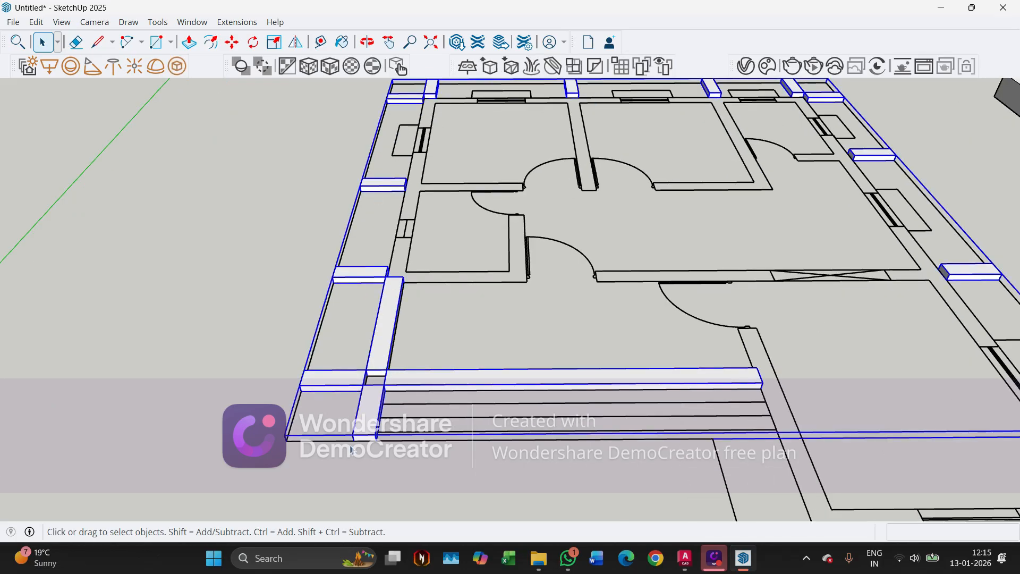
{"action": "key", "text": "m"}
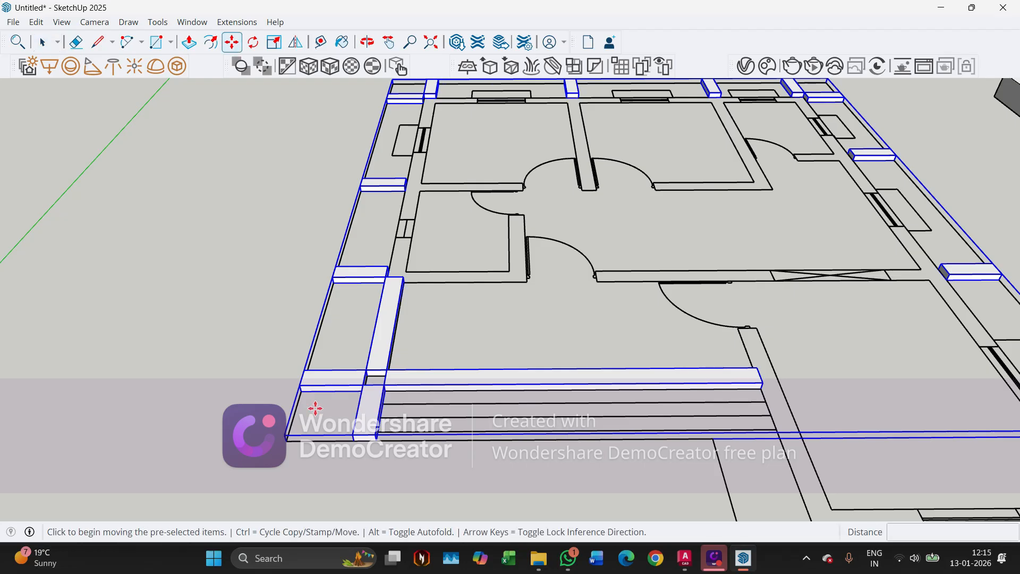
{"action": "key", "text": "ctrl"}
{"action": "scroll", "coordinate": [315, 408], "scroll_direction": "up", "scroll_amount": 5}
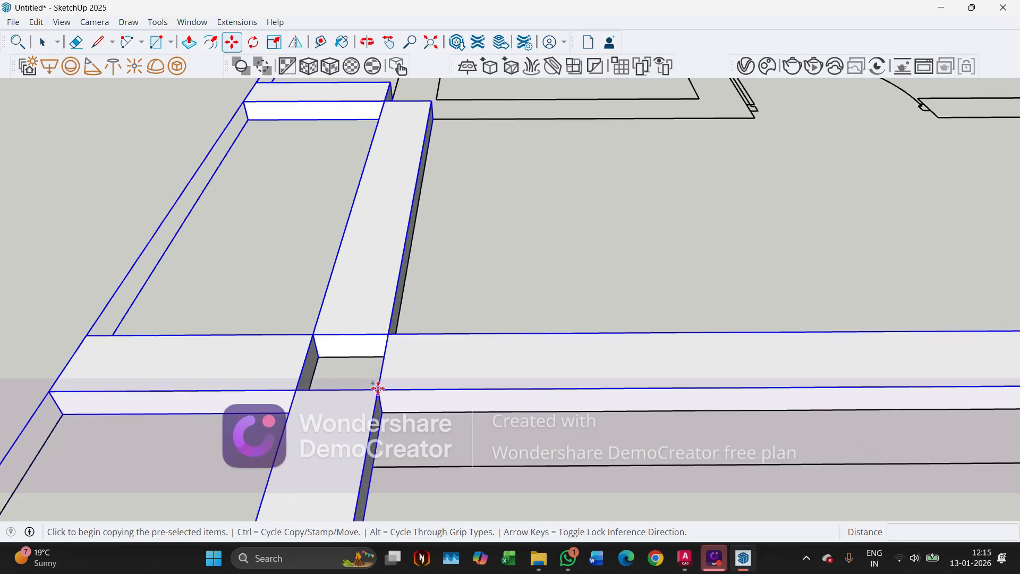
{"action": "left_click", "coordinate": [377, 388]}
{"action": "scroll", "coordinate": [362, 340], "scroll_direction": "down", "scroll_amount": 10}
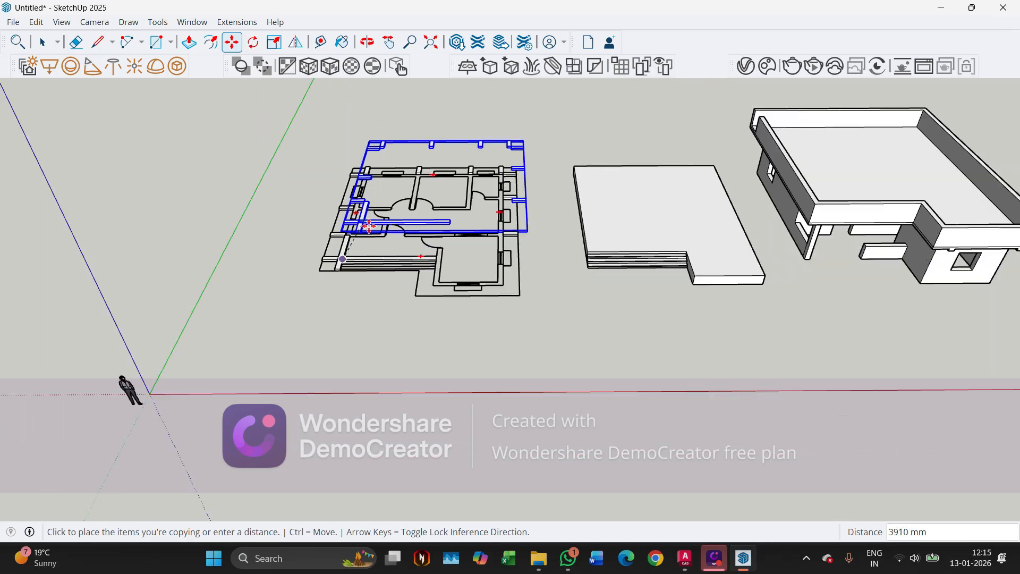
{"action": "middle_click_drag", "start_coordinate": [599, 227], "coordinate": [760, 178]}
{"action": "scroll", "coordinate": [749, 223], "scroll_direction": "up", "scroll_amount": 6}
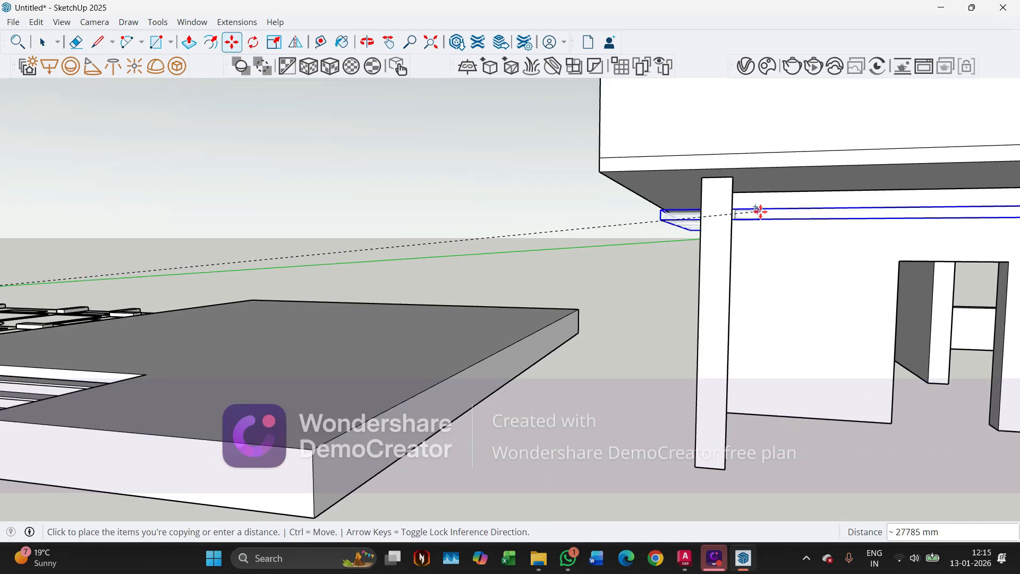
{"action": "scroll", "coordinate": [759, 211], "scroll_direction": "up", "scroll_amount": 5}
{"action": "scroll", "coordinate": [649, 229], "scroll_direction": "down", "scroll_amount": 2}
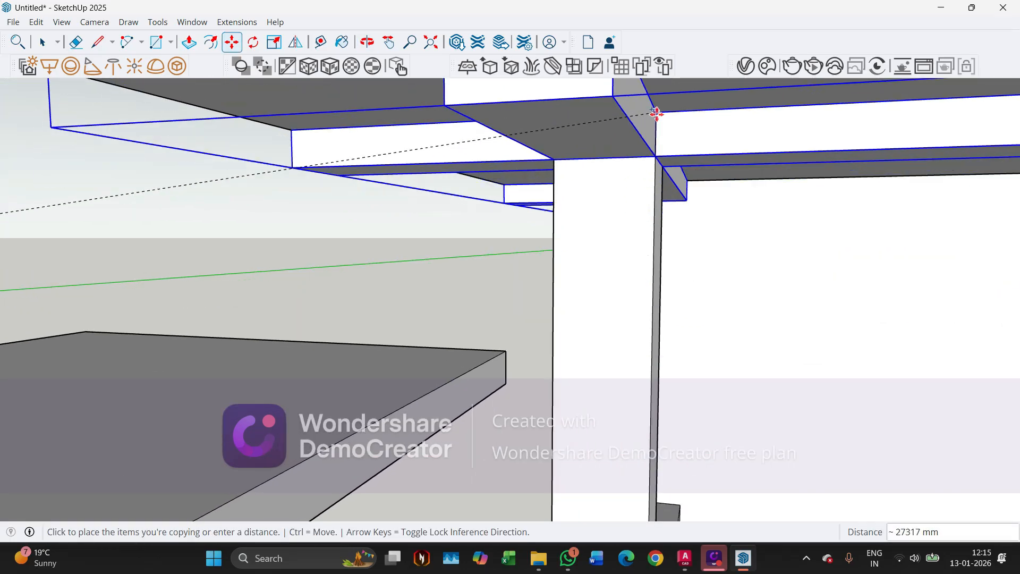
{"action": "left_click", "coordinate": [658, 112]}
Examine how the copied beams sit under the roof overhang around the porch and along the outer walls
{"action": "middle_click_drag", "start_coordinate": [548, 273], "coordinate": [515, 283]}
{"action": "scroll", "coordinate": [489, 412], "scroll_direction": "down", "scroll_amount": 5}
{"action": "middle_click_drag", "start_coordinate": [710, 333], "coordinate": [700, 201]}
{"action": "middle_click_drag", "start_coordinate": [923, 222], "coordinate": [542, 218]}
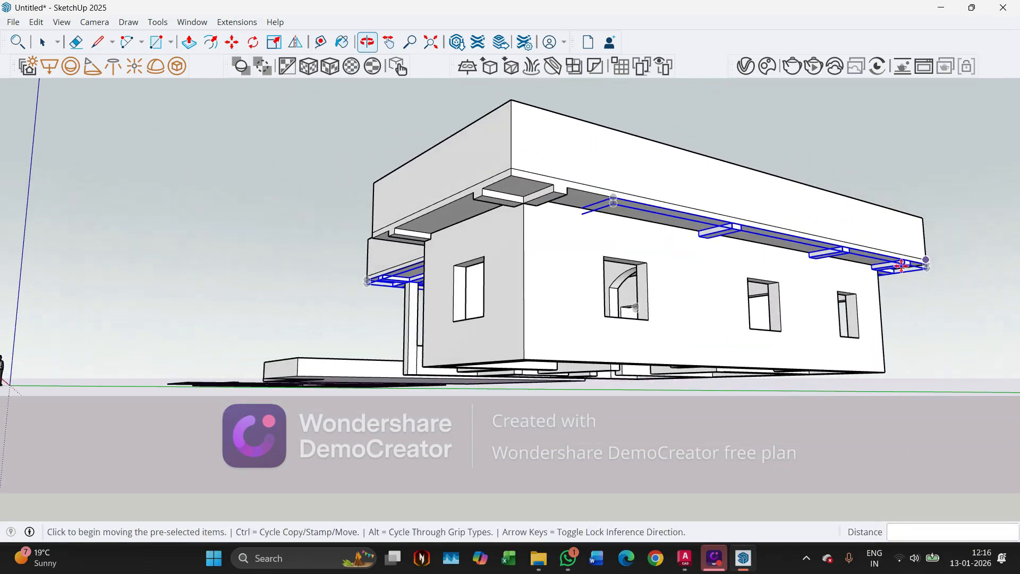
{"action": "middle_click_drag", "start_coordinate": [571, 157], "coordinate": [485, 253]}
{"action": "scroll", "coordinate": [617, 283], "scroll_direction": "up", "scroll_amount": 3}
{"action": "key", "text": "Delete"}
{"action": "key", "text": "space"}
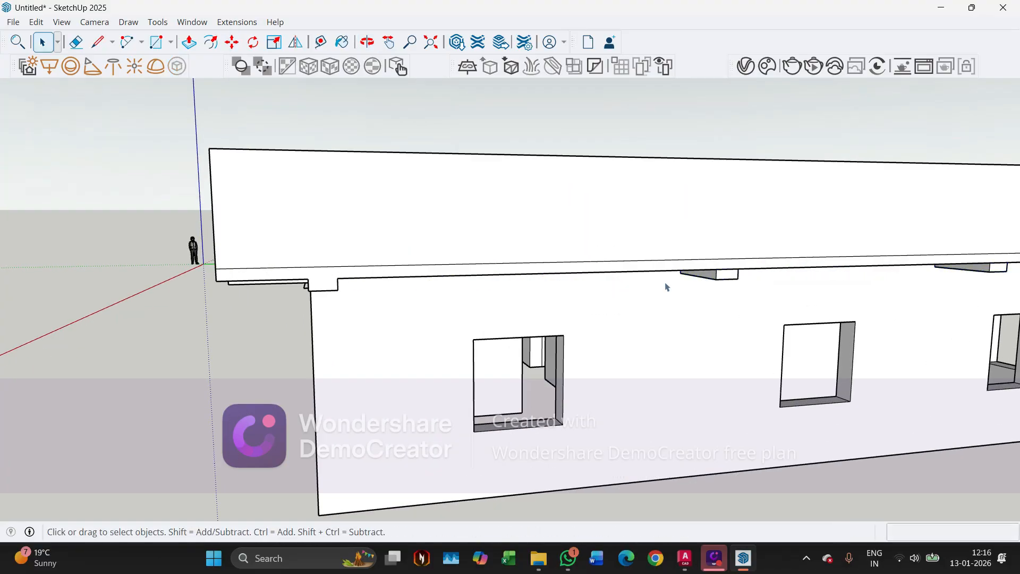
{"action": "scroll", "coordinate": [728, 272], "scroll_direction": "up", "scroll_amount": 4}
{"action": "scroll", "coordinate": [928, 338], "scroll_direction": "down", "scroll_amount": 3}
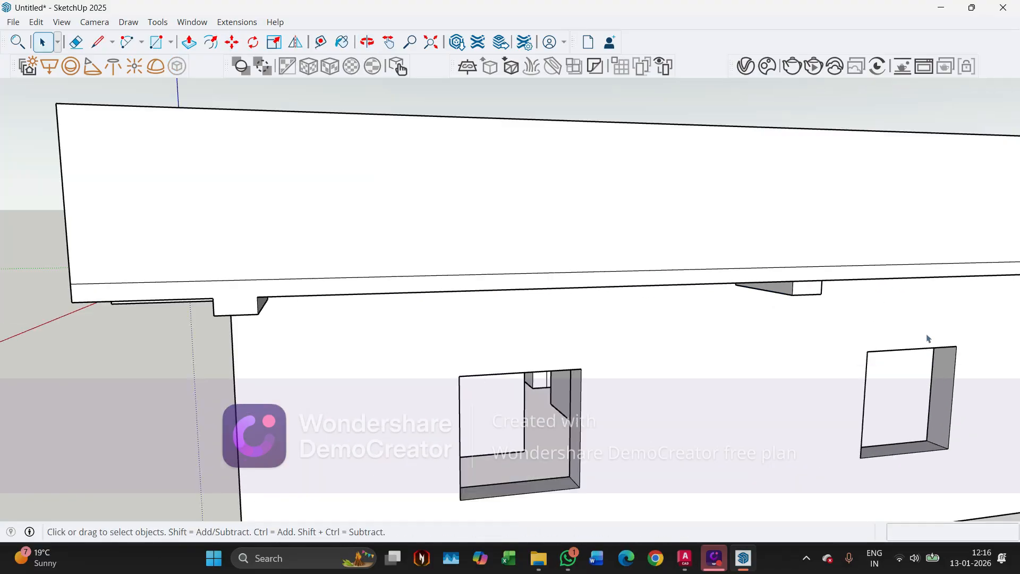
{"action": "scroll", "coordinate": [251, 304], "scroll_direction": "down", "scroll_amount": 4}
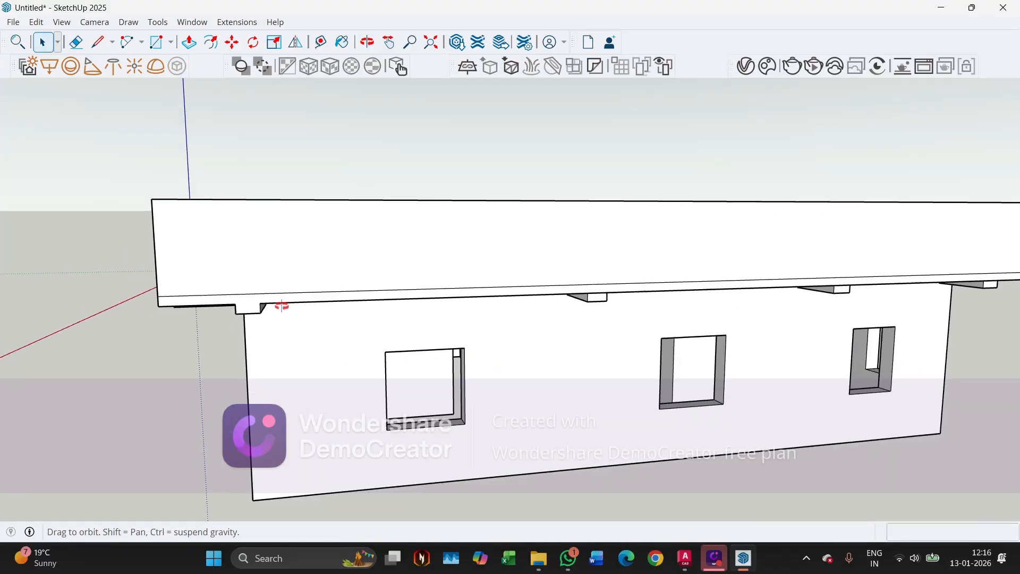
Open the copied beam group for editing and select the beams under the overhang along the long window wall
{"action": "middle_click_drag", "start_coordinate": [282, 306], "coordinate": [343, 183]}
{"action": "scroll", "coordinate": [591, 226], "scroll_direction": "up", "scroll_amount": 5}
{"action": "double_click", "coordinate": [601, 212]}
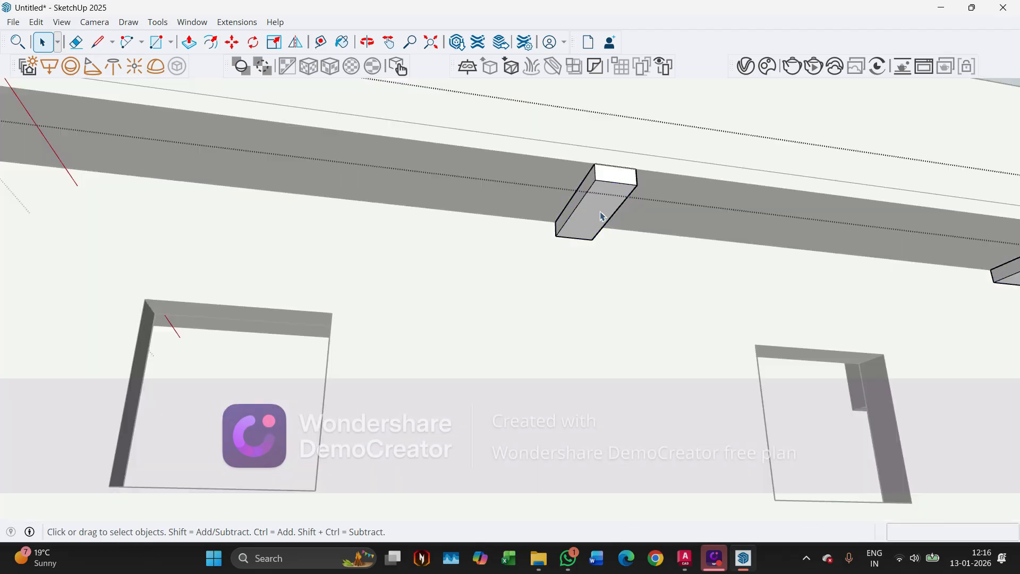
{"action": "triple_click", "coordinate": [603, 214]}
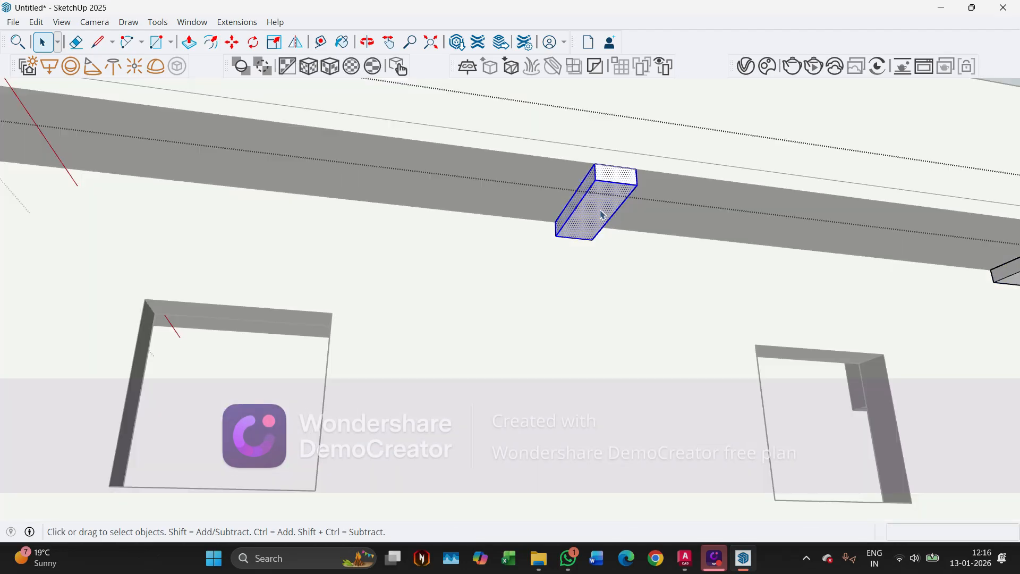
{"action": "scroll", "coordinate": [603, 215], "scroll_direction": "down", "scroll_amount": 5}
{"action": "middle_click_drag", "start_coordinate": [353, 250], "coordinate": [418, 266]}
{"action": "scroll", "coordinate": [669, 261], "scroll_direction": "up", "scroll_amount": 4}
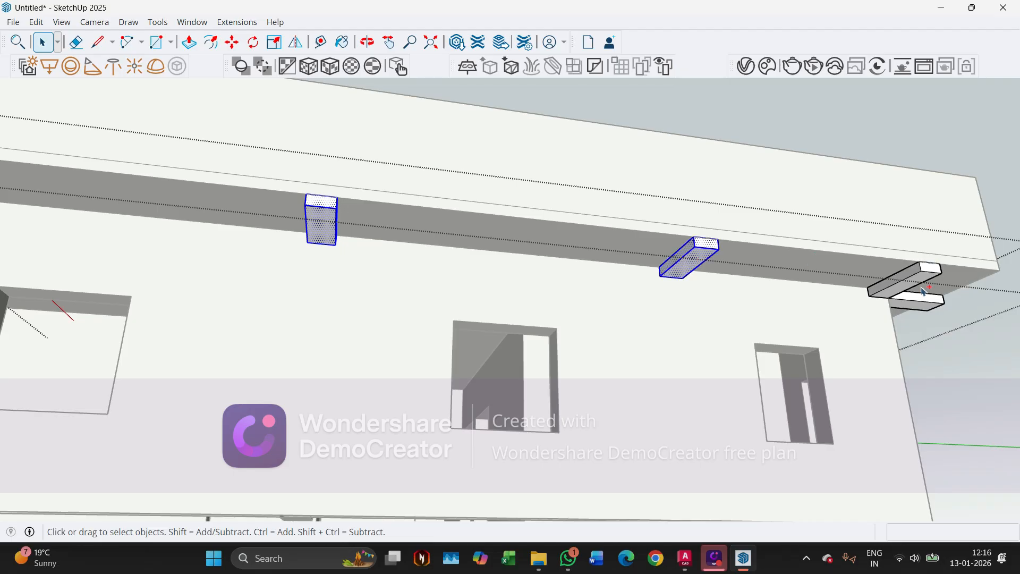
{"action": "scroll", "coordinate": [922, 311], "scroll_direction": "down", "scroll_amount": 5}
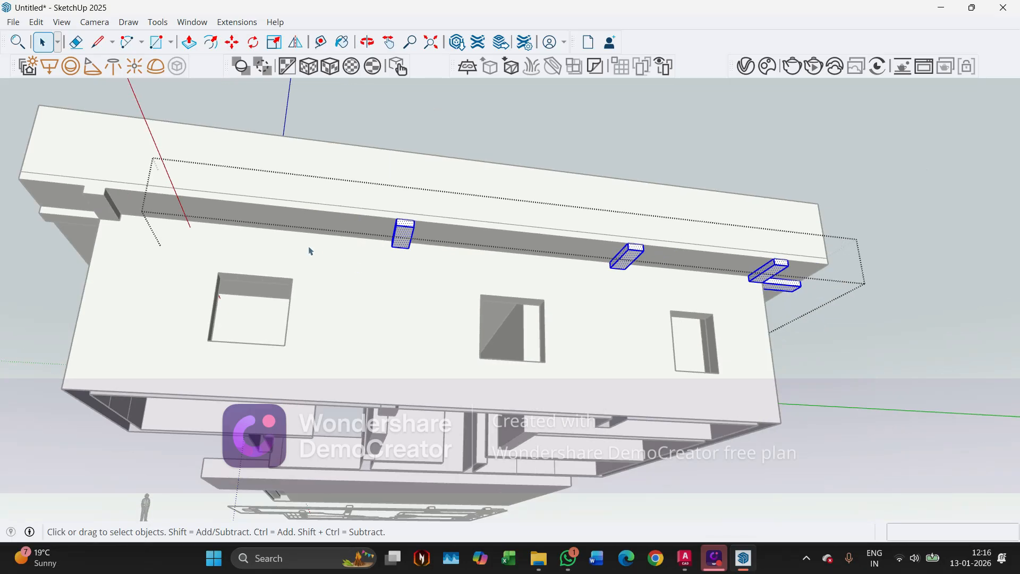
{"action": "middle_click_drag", "start_coordinate": [404, 255], "coordinate": [494, 244]}
{"action": "scroll", "coordinate": [524, 238], "scroll_direction": "up", "scroll_amount": 4}
{"action": "scroll", "coordinate": [524, 236], "scroll_direction": "up", "scroll_amount": 1}
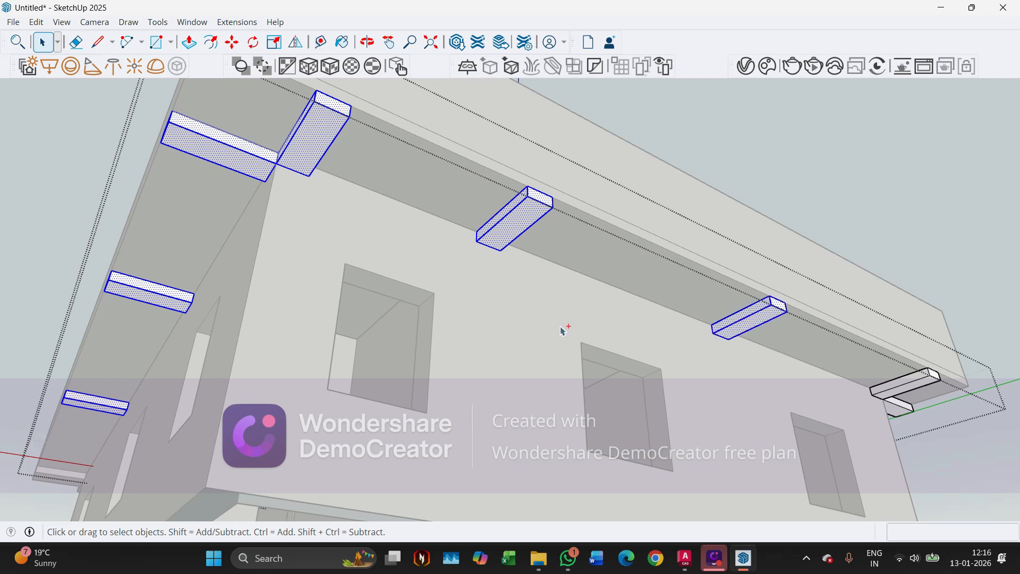
Add the beams along the adjoining outer walls and their corner to the selection
{"action": "scroll", "coordinate": [562, 331], "scroll_direction": "down", "scroll_amount": 3}
{"action": "middle_click_drag", "start_coordinate": [700, 358], "coordinate": [579, 335]}
{"action": "scroll", "coordinate": [734, 239], "scroll_direction": "up", "scroll_amount": 5}
{"action": "left_click", "coordinate": [736, 214], "text": "ctrl"}
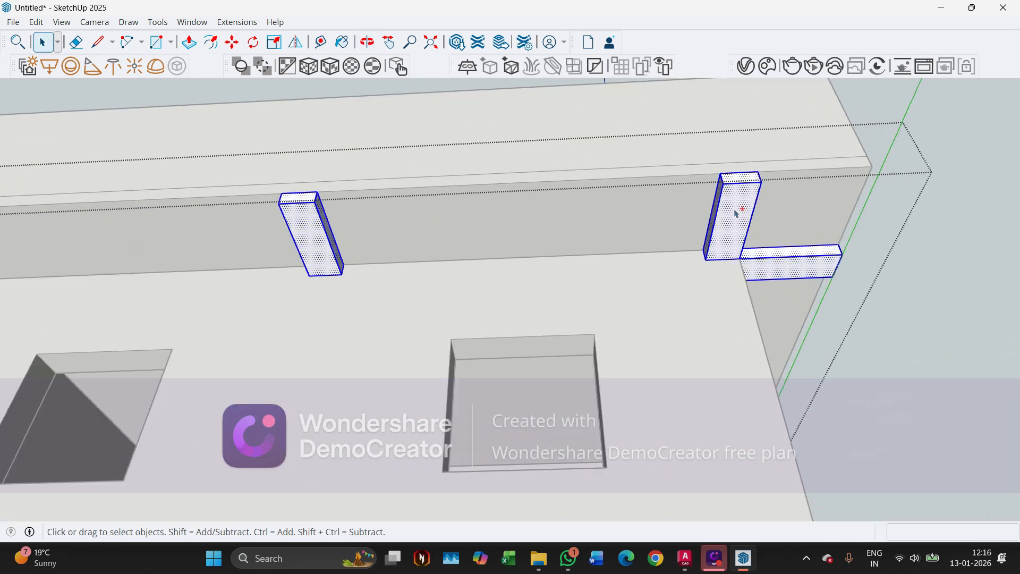
{"action": "scroll", "coordinate": [445, 207], "scroll_direction": "down", "scroll_amount": 4}
{"action": "middle_click_drag", "start_coordinate": [444, 207], "coordinate": [355, 280]}
{"action": "scroll", "coordinate": [658, 337], "scroll_direction": "up", "scroll_amount": 6}
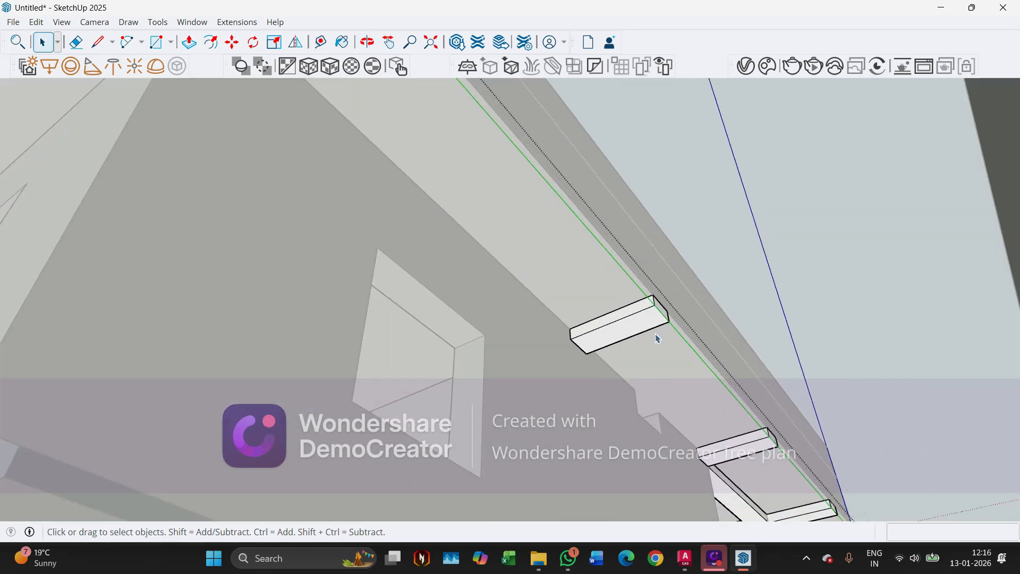
{"action": "triple_click", "coordinate": [636, 322]}
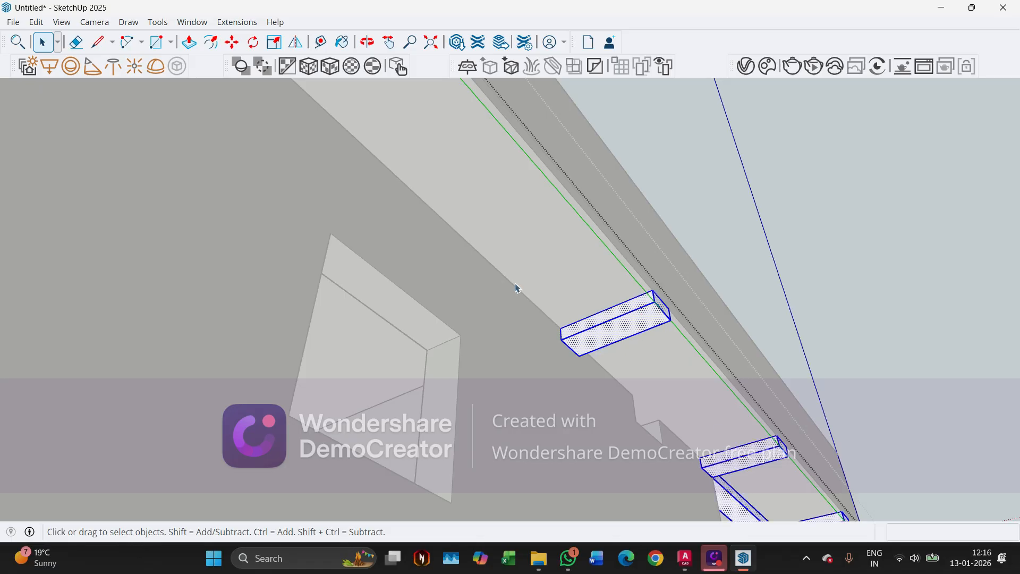
Add the remaining beams around the porch column to the selection and cut all the selected beams out of their group
{"action": "scroll", "coordinate": [517, 288], "scroll_direction": "down", "scroll_amount": 3}
{"action": "middle_click_drag", "start_coordinate": [494, 192], "coordinate": [483, 366]}
{"action": "scroll", "coordinate": [483, 367], "scroll_direction": "down", "scroll_amount": 5}
{"action": "middle_click_drag", "start_coordinate": [294, 368], "coordinate": [297, 467]}
{"action": "mouse_move", "coordinate": [508, 379]}
{"action": "middle_mouse_down"}
{"action": "mouse_move", "coordinate": [478, 372]}
{"action": "mouse_move", "coordinate": [439, 289]}
{"action": "middle_mouse_up"}
{"action": "scroll", "coordinate": [464, 366], "scroll_direction": "up", "scroll_amount": 6}
{"action": "scroll", "coordinate": [449, 441], "scroll_direction": "up", "scroll_amount": 5}
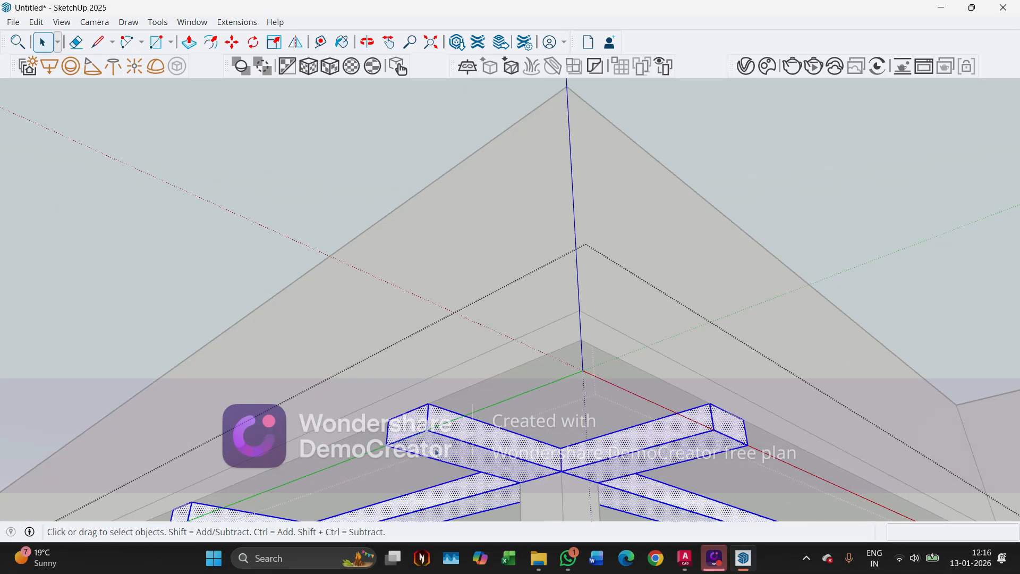
{"action": "right_click", "coordinate": [449, 446]}
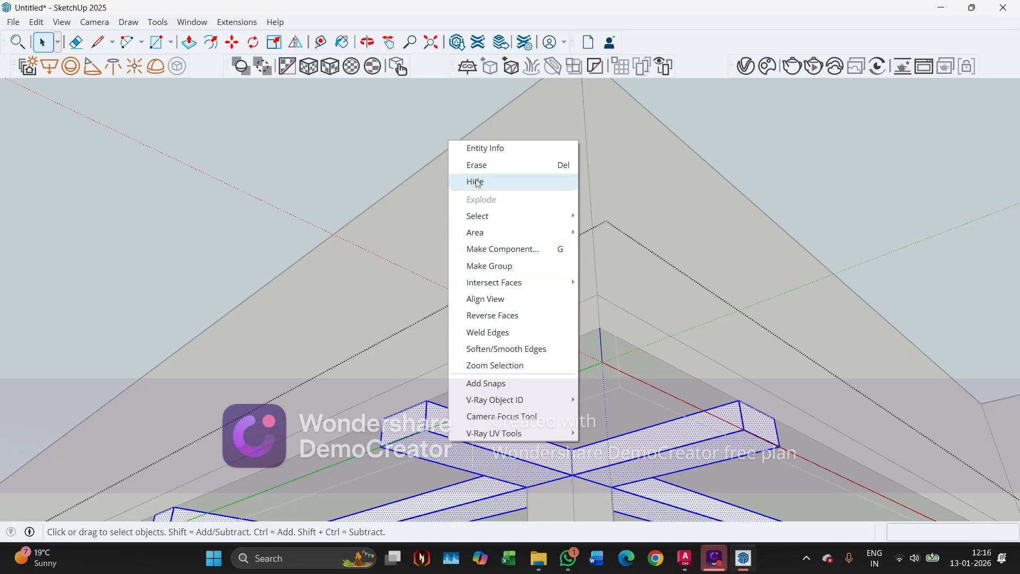
{"action": "left_click", "coordinate": [590, 20]}
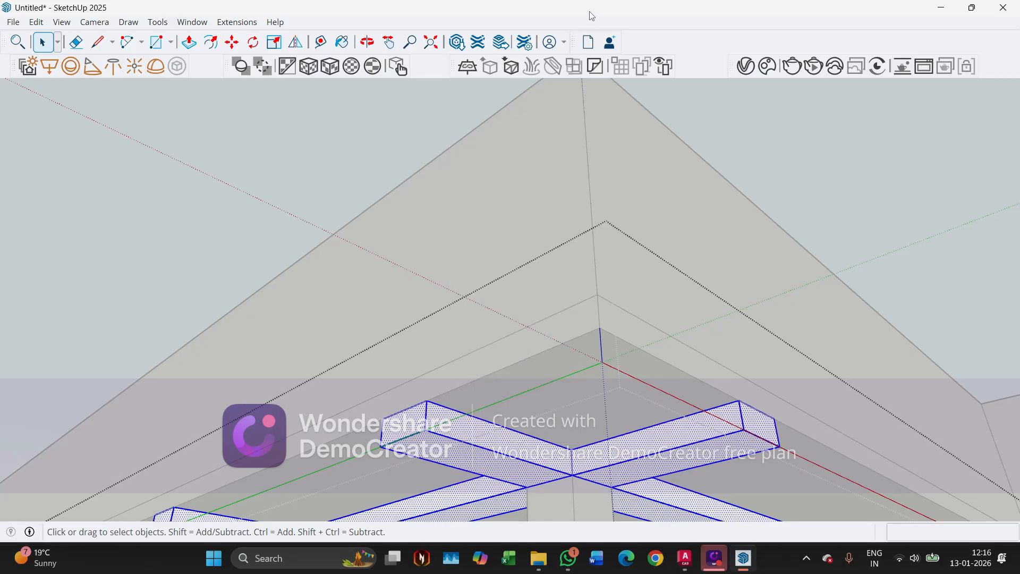
{"action": "key", "text": "Delete"}
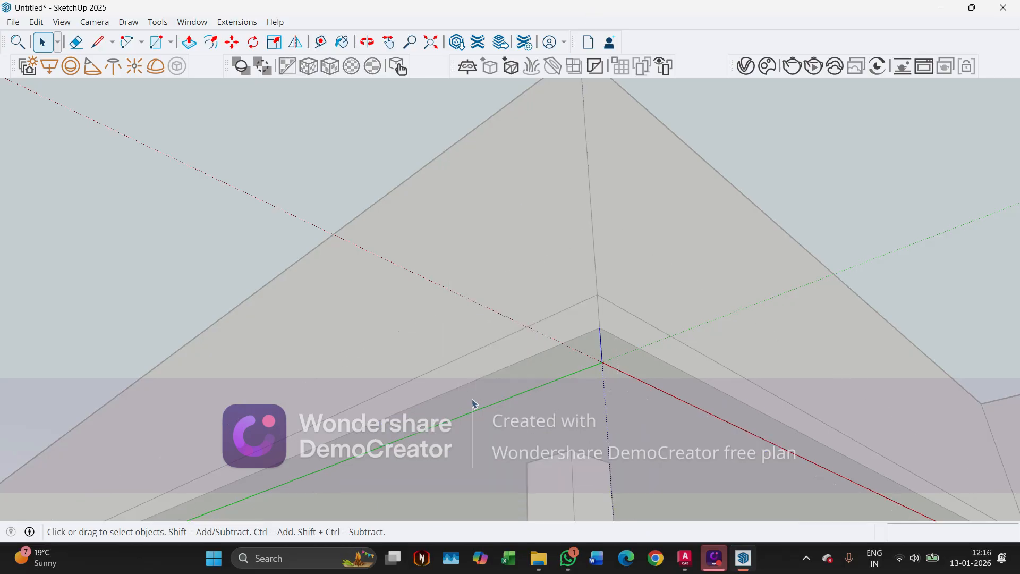
Open the roof group for editing and paste the cut beams in place under its overhang
{"action": "middle_click_drag", "start_coordinate": [544, 371], "coordinate": [354, 203]}
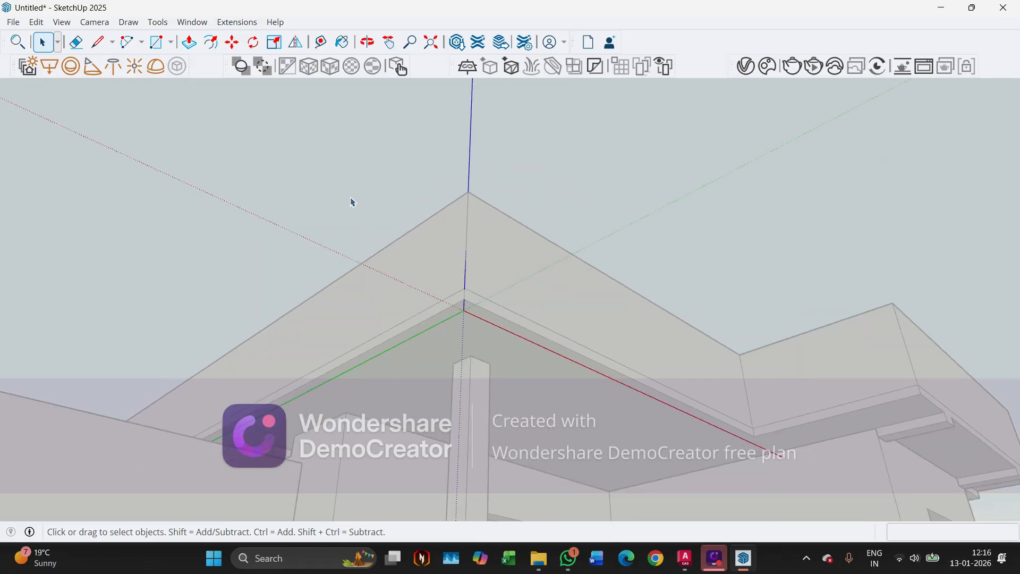
{"action": "left_click", "coordinate": [353, 202]}
{"action": "triple_click", "coordinate": [448, 348]}
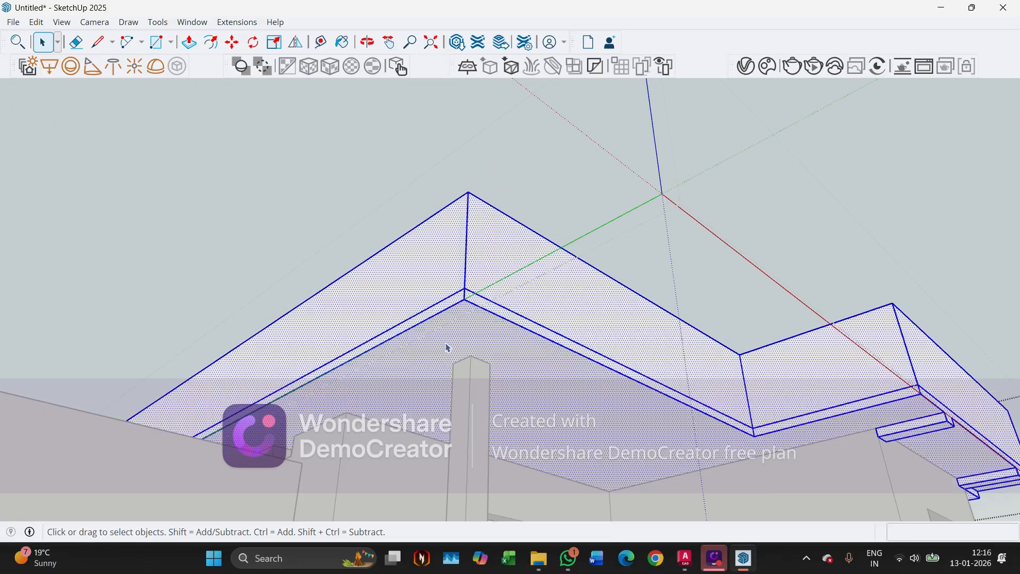
{"action": "left_click", "coordinate": [418, 340]}
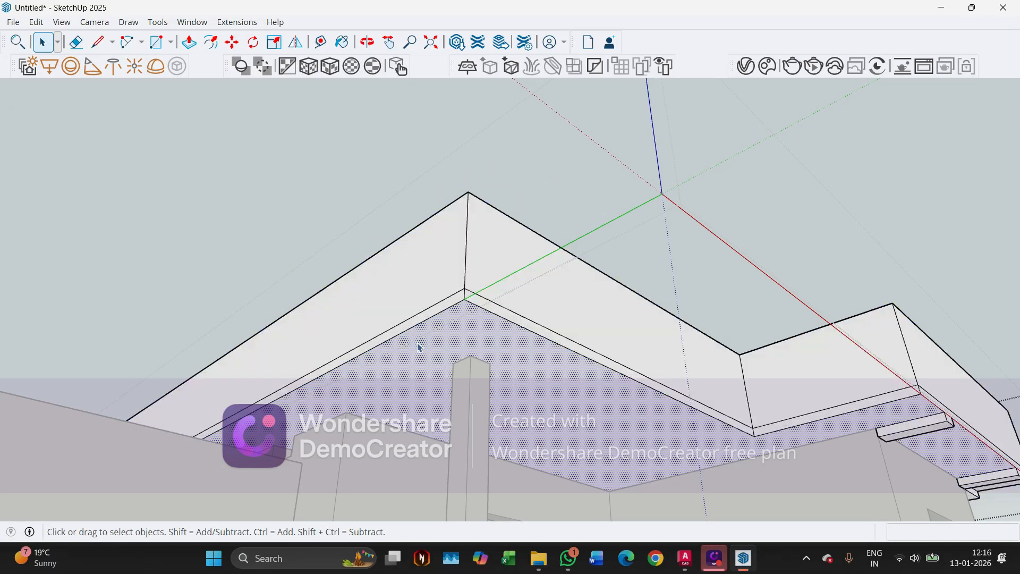
{"action": "scroll", "coordinate": [466, 357], "scroll_direction": "up", "scroll_amount": 2}
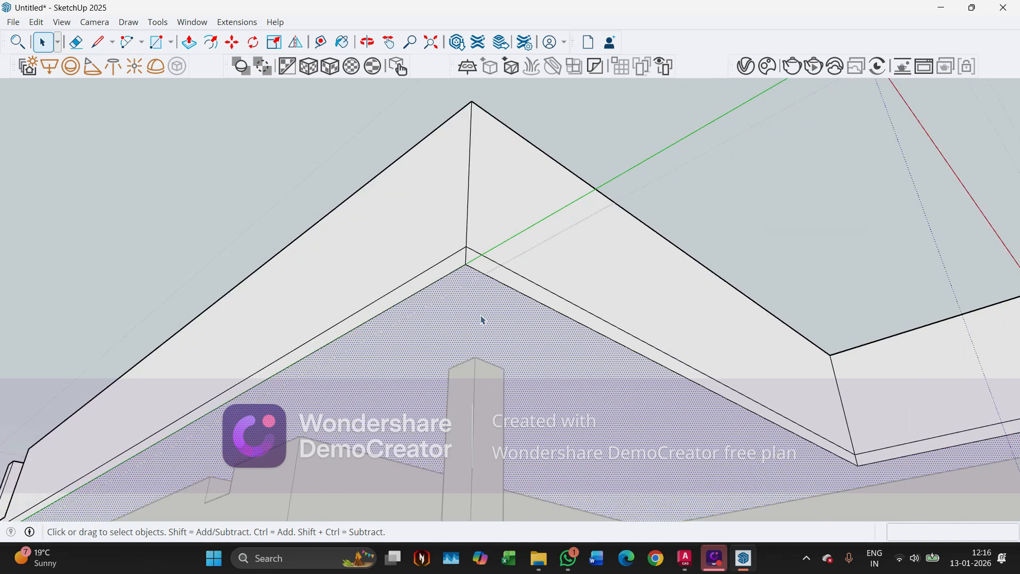
{"action": "left_click", "coordinate": [36, 21]}
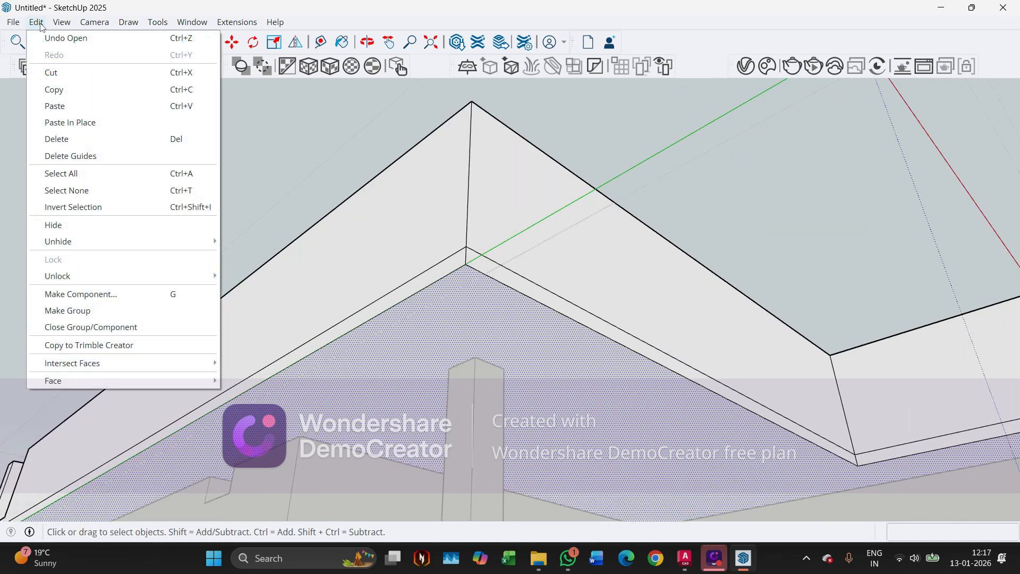
{"action": "left_click", "coordinate": [66, 126]}
{"action": "middle_click_drag", "start_coordinate": [461, 311], "coordinate": [647, 268]}
{"action": "left_click", "coordinate": [647, 268]}
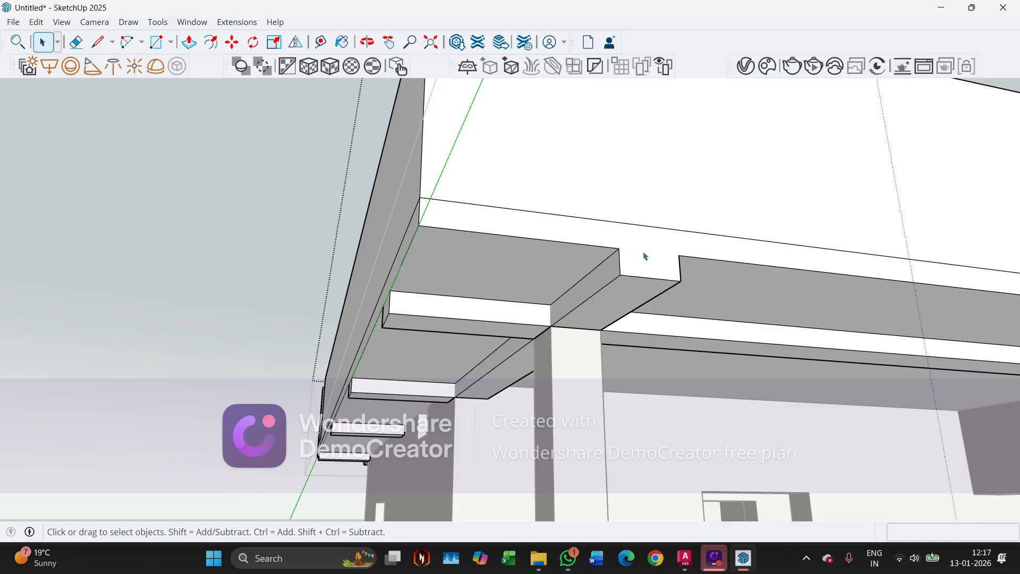
Erase the seam edges between the pasted beam ends and the roof edge along the porch and side overhangs
{"action": "middle_click_drag", "start_coordinate": [644, 257], "coordinate": [329, 266]}
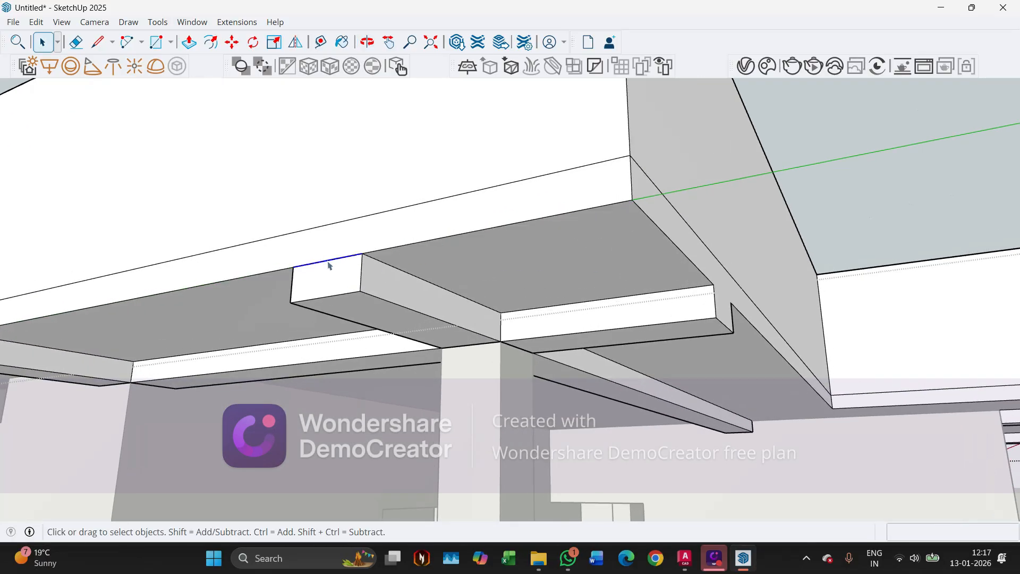
{"action": "scroll", "coordinate": [665, 282], "scroll_direction": "down", "scroll_amount": 4}
{"action": "middle_click_drag", "start_coordinate": [535, 330], "coordinate": [686, 340]}
{"action": "scroll", "coordinate": [410, 344], "scroll_direction": "up", "scroll_amount": 5}
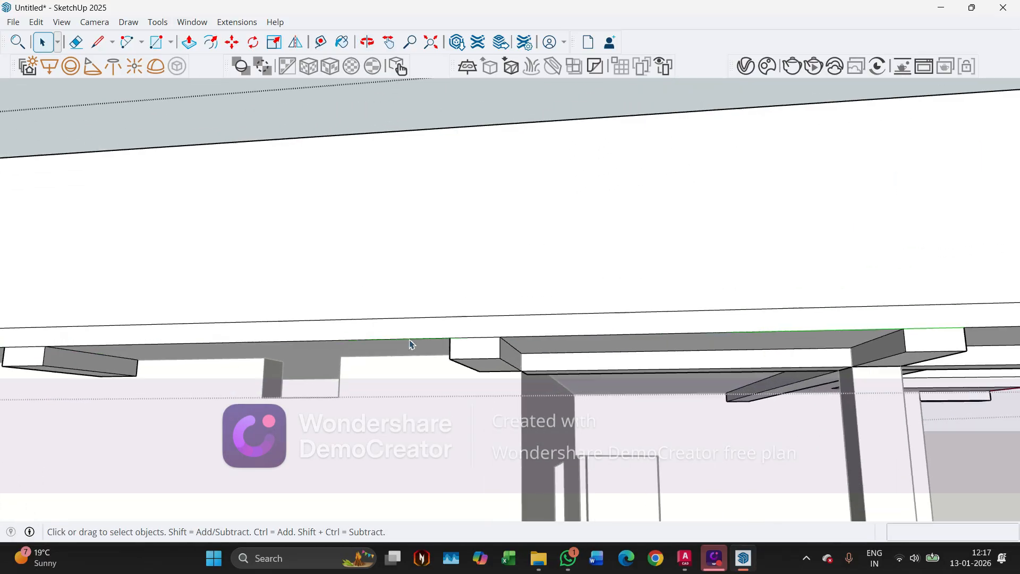
{"action": "key", "text": "e"}
{"action": "mouse_move", "coordinate": [425, 328]}
{"action": "middle_mouse_down"}
{"action": "mouse_move", "coordinate": [676, 323]}
{"action": "mouse_move", "coordinate": [659, 345]}
{"action": "mouse_move", "coordinate": [776, 348]}
{"action": "mouse_move", "coordinate": [372, 291]}
{"action": "mouse_move", "coordinate": [763, 369]}
{"action": "mouse_move", "coordinate": [372, 345]}
{"action": "mouse_move", "coordinate": [160, 358]}
{"action": "mouse_move", "coordinate": [141, 298]}
{"action": "mouse_move", "coordinate": [330, 342]}
{"action": "mouse_move", "coordinate": [171, 335]}
{"action": "mouse_move", "coordinate": [14, 266]}
{"action": "middle_mouse_up"}
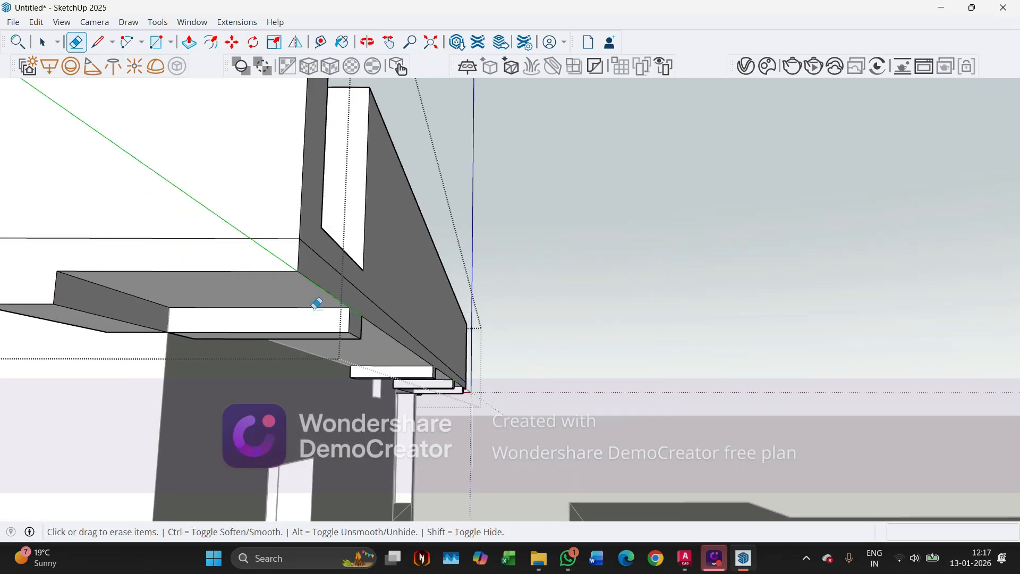
{"action": "mouse_move", "coordinate": [316, 304]}
{"action": "middle_mouse_down"}
{"action": "mouse_move", "coordinate": [184, 342]}
{"action": "mouse_move", "coordinate": [273, 353]}
{"action": "mouse_move", "coordinate": [267, 302]}
{"action": "mouse_move", "coordinate": [359, 327]}
{"action": "middle_mouse_up"}
{"action": "scroll", "coordinate": [319, 315], "scroll_direction": "up", "scroll_amount": 2}
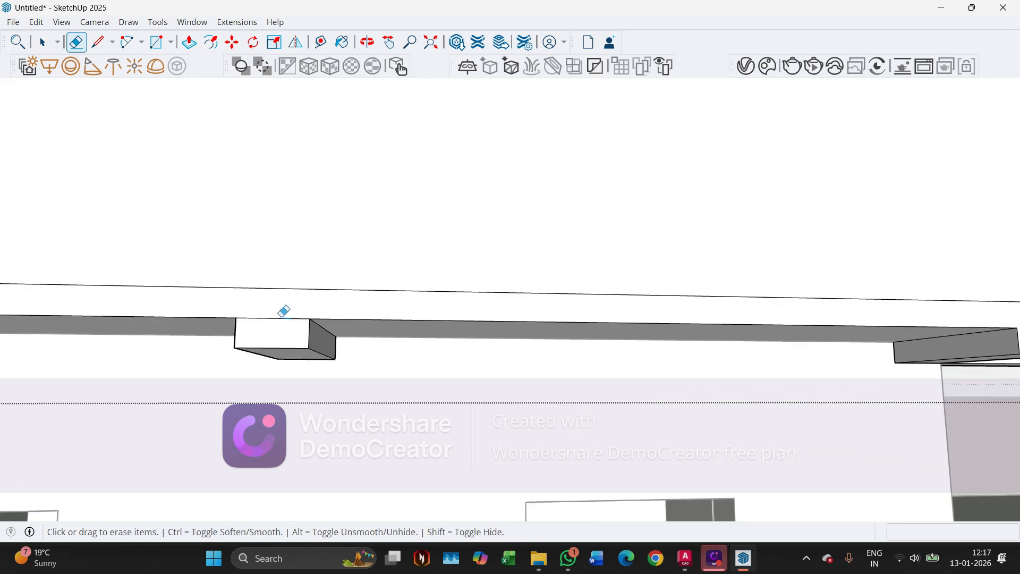
{"action": "mouse_move", "coordinate": [282, 317]}
{"action": "middle_mouse_down"}
{"action": "mouse_move", "coordinate": [533, 353]}
{"action": "mouse_move", "coordinate": [91, 353]}
{"action": "mouse_move", "coordinate": [356, 348]}
{"action": "mouse_move", "coordinate": [397, 337]}
{"action": "mouse_move", "coordinate": [605, 365]}
{"action": "mouse_move", "coordinate": [164, 372]}
{"action": "mouse_move", "coordinate": [280, 340]}
{"action": "mouse_move", "coordinate": [160, 369]}
{"action": "mouse_move", "coordinate": [433, 378]}
{"action": "mouse_move", "coordinate": [644, 353]}
{"action": "mouse_move", "coordinate": [577, 333]}
{"action": "mouse_move", "coordinate": [611, 378]}
{"action": "mouse_move", "coordinate": [164, 349]}
{"action": "mouse_move", "coordinate": [214, 321]}
{"action": "mouse_move", "coordinate": [502, 357]}
{"action": "mouse_move", "coordinate": [187, 371]}
{"action": "mouse_move", "coordinate": [66, 353]}
{"action": "mouse_move", "coordinate": [624, 367]}
{"action": "mouse_move", "coordinate": [105, 326]}
{"action": "mouse_move", "coordinate": [112, 349]}
{"action": "mouse_move", "coordinate": [348, 360]}
{"action": "mouse_move", "coordinate": [522, 317]}
{"action": "mouse_move", "coordinate": [318, 361]}
{"action": "middle_mouse_up"}
{"action": "scroll", "coordinate": [340, 356], "scroll_direction": "up", "scroll_amount": 6}
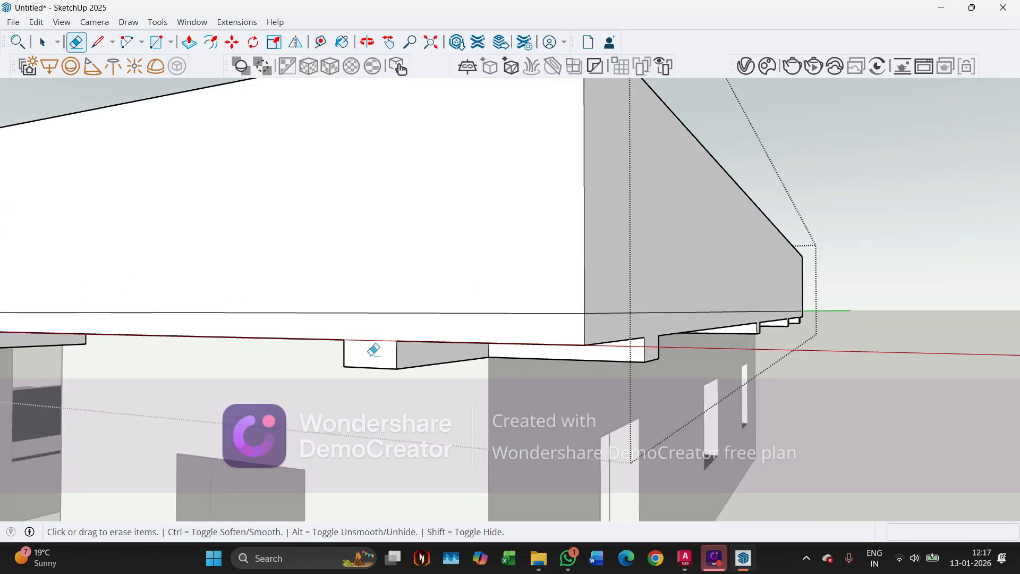
Erase the remaining beam-end seam edges along the last overhang side and close the roof group
{"action": "scroll", "coordinate": [373, 350], "scroll_direction": "down", "scroll_amount": 4}
{"action": "scroll", "coordinate": [143, 309], "scroll_direction": "up", "scroll_amount": 5}
{"action": "scroll", "coordinate": [141, 299], "scroll_direction": "down", "scroll_amount": 4}
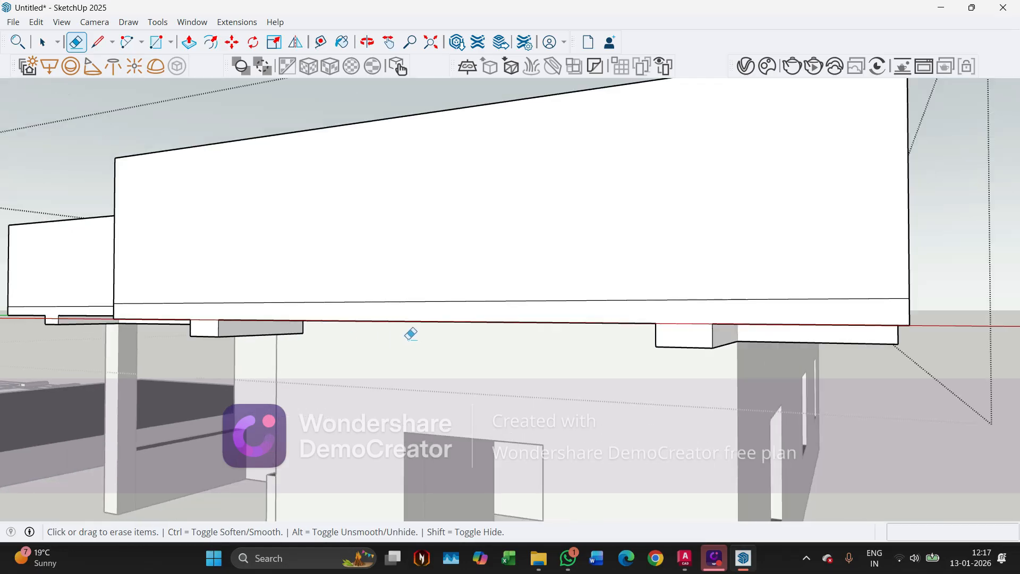
{"action": "mouse_move", "coordinate": [410, 335]}
{"action": "middle_mouse_down"}
{"action": "mouse_move", "coordinate": [351, 369]}
{"action": "mouse_move", "coordinate": [462, 364]}
{"action": "mouse_move", "coordinate": [388, 375]}
{"action": "mouse_move", "coordinate": [313, 309]}
{"action": "middle_mouse_up"}
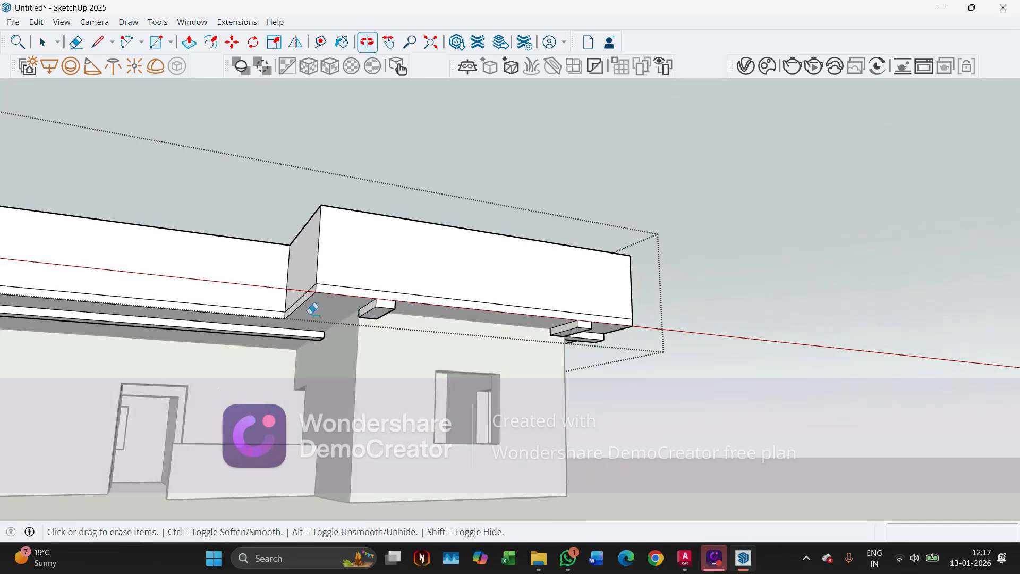
{"action": "left_click", "coordinate": [671, 375]}
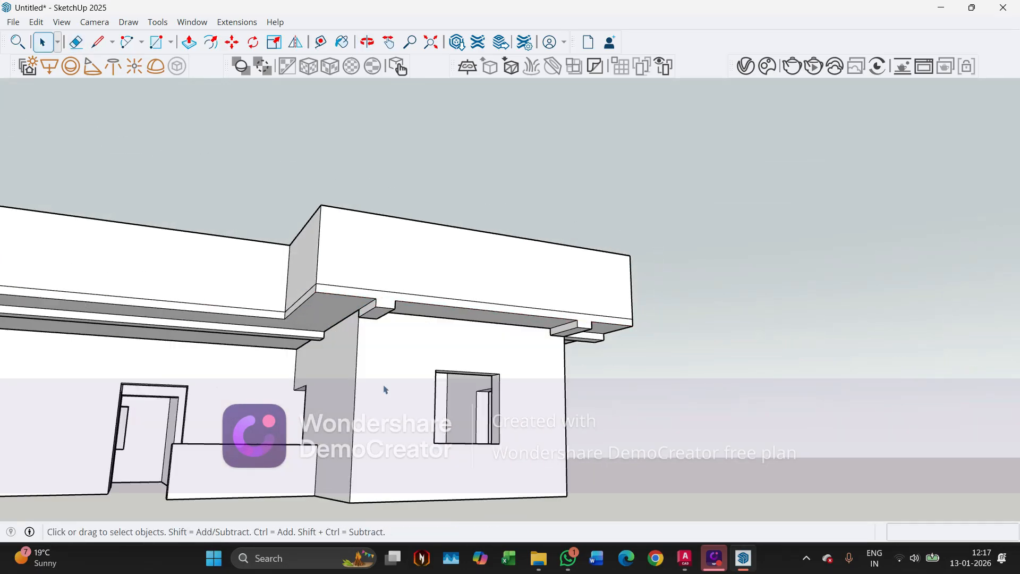
Select the roof and the walls together and make them one group
{"action": "middle_click_drag", "start_coordinate": [386, 389], "coordinate": [325, 490]}
{"action": "scroll", "coordinate": [387, 342], "scroll_direction": "down", "scroll_amount": 4}
{"action": "middle_click_drag", "start_coordinate": [387, 341], "coordinate": [74, 398]}
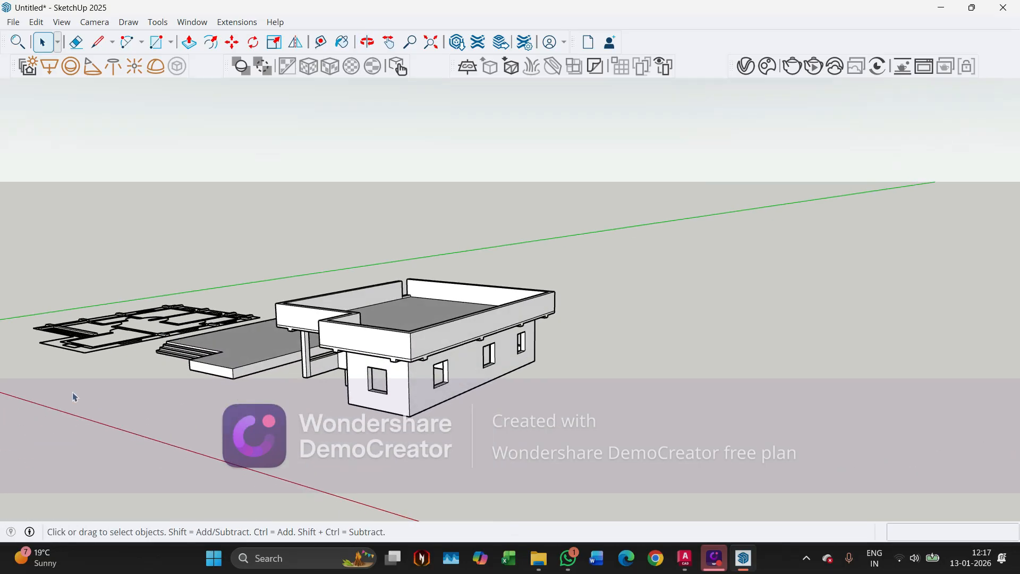
{"action": "middle_click_drag", "start_coordinate": [477, 363], "coordinate": [571, 313]}
{"action": "scroll", "coordinate": [570, 313], "scroll_direction": "down", "scroll_amount": 5}
{"action": "middle_click_drag", "start_coordinate": [488, 326], "coordinate": [553, 249]}
{"action": "scroll", "coordinate": [417, 364], "scroll_direction": "up", "scroll_amount": 5}
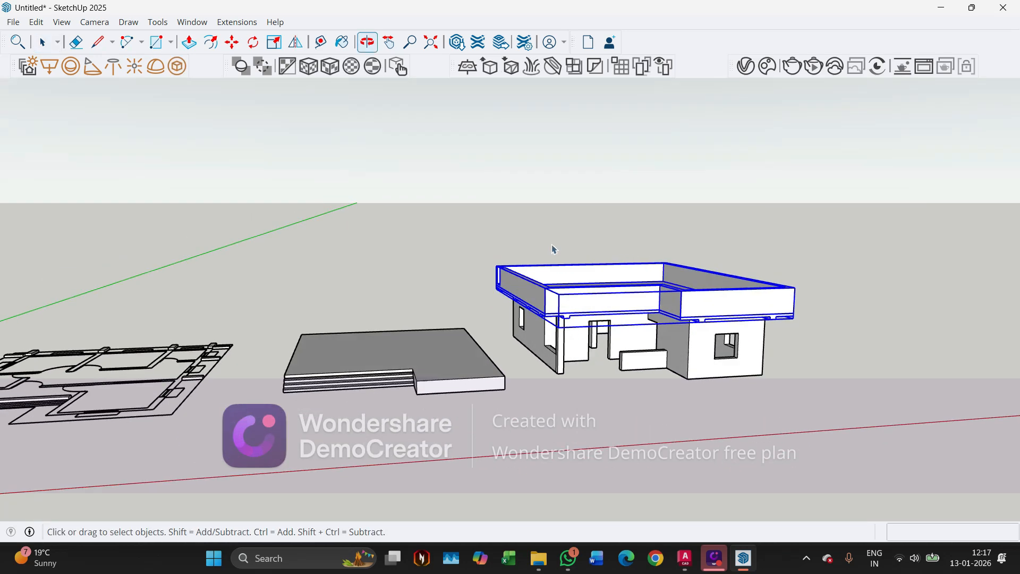
{"action": "right_click", "coordinate": [705, 342]}
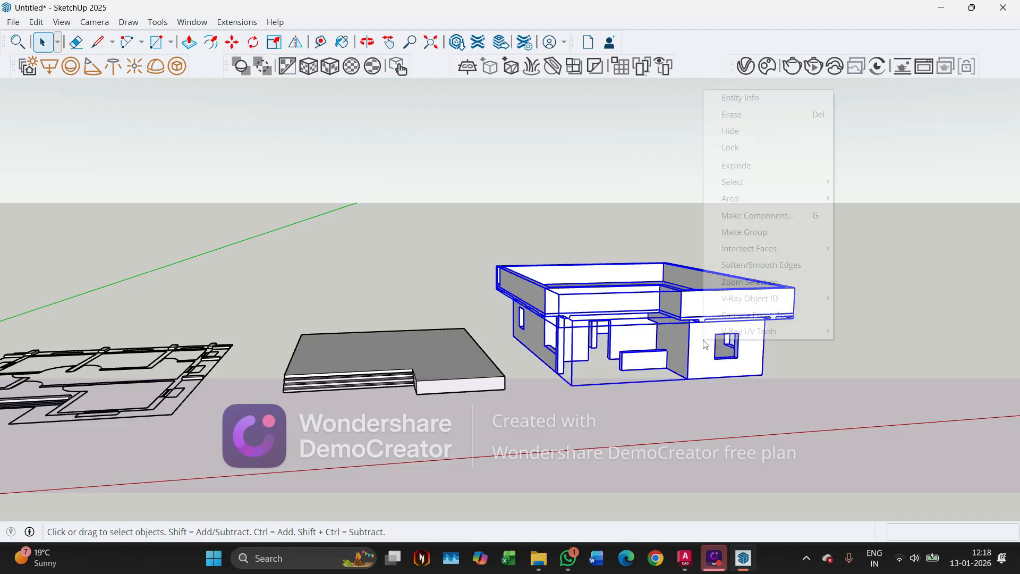
{"action": "left_click", "coordinate": [731, 231]}
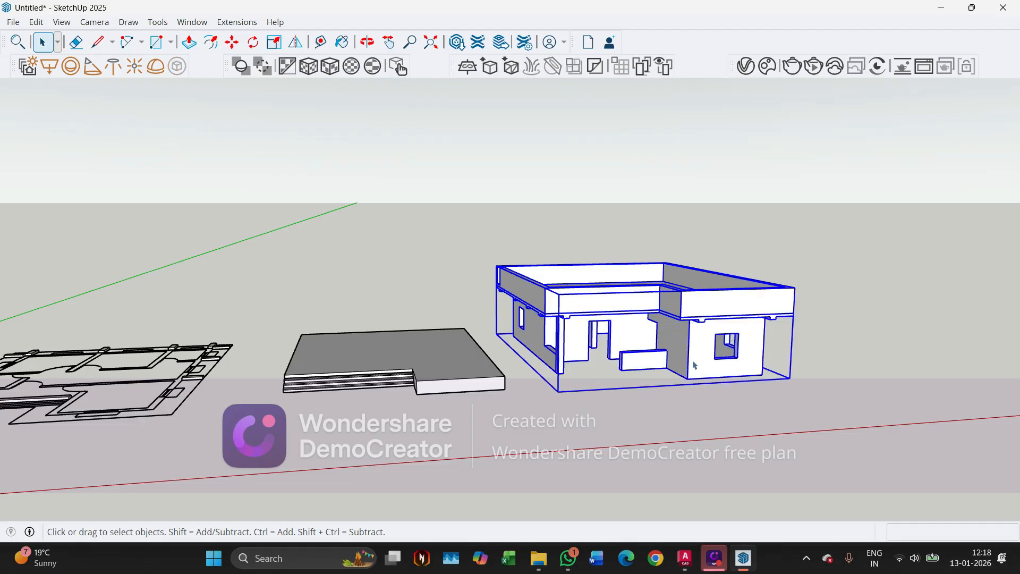
Move the house group by the porch column's base corner onto the matching plinth corner beside the entrance steps
{"action": "middle_click_drag", "start_coordinate": [493, 394], "coordinate": [597, 491]}
{"action": "scroll", "coordinate": [615, 395], "scroll_direction": "up", "scroll_amount": 3}
{"action": "key", "text": "m"}
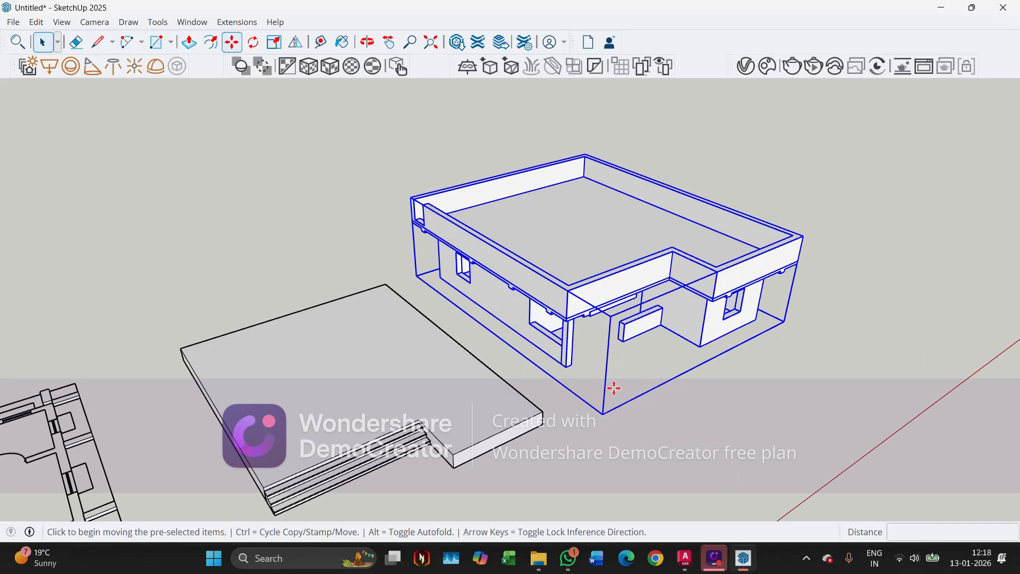
{"action": "scroll", "coordinate": [611, 388], "scroll_direction": "up", "scroll_amount": 4}
{"action": "scroll", "coordinate": [547, 366], "scroll_direction": "up", "scroll_amount": 2}
{"action": "left_click", "coordinate": [558, 349]}
{"action": "scroll", "coordinate": [736, 244], "scroll_direction": "down", "scroll_amount": 5}
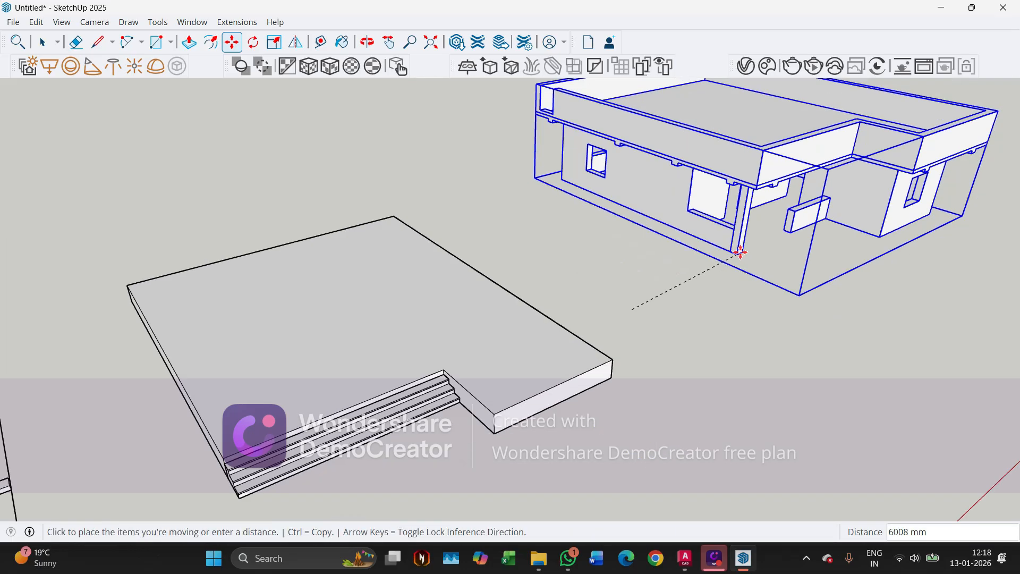
{"action": "scroll", "coordinate": [478, 346], "scroll_direction": "up", "scroll_amount": 5}
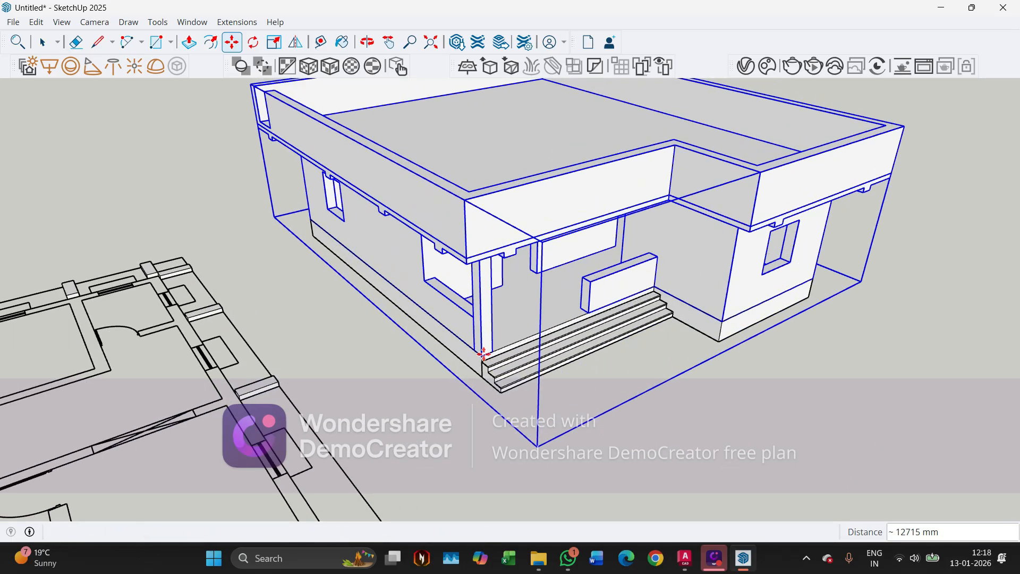
{"action": "left_click", "coordinate": [483, 355]}
Deselect the house group and examine how the walls and porch sit on the stepped plinth
{"action": "scroll", "coordinate": [426, 394], "scroll_direction": "down", "scroll_amount": 3}
{"action": "middle_click_drag", "start_coordinate": [426, 394], "coordinate": [587, 348]}
{"action": "key", "text": "space"}
{"action": "left_click", "coordinate": [362, 320]}
{"action": "scroll", "coordinate": [506, 356], "scroll_direction": "up", "scroll_amount": 3}
{"action": "scroll", "coordinate": [469, 363], "scroll_direction": "down", "scroll_amount": 1}
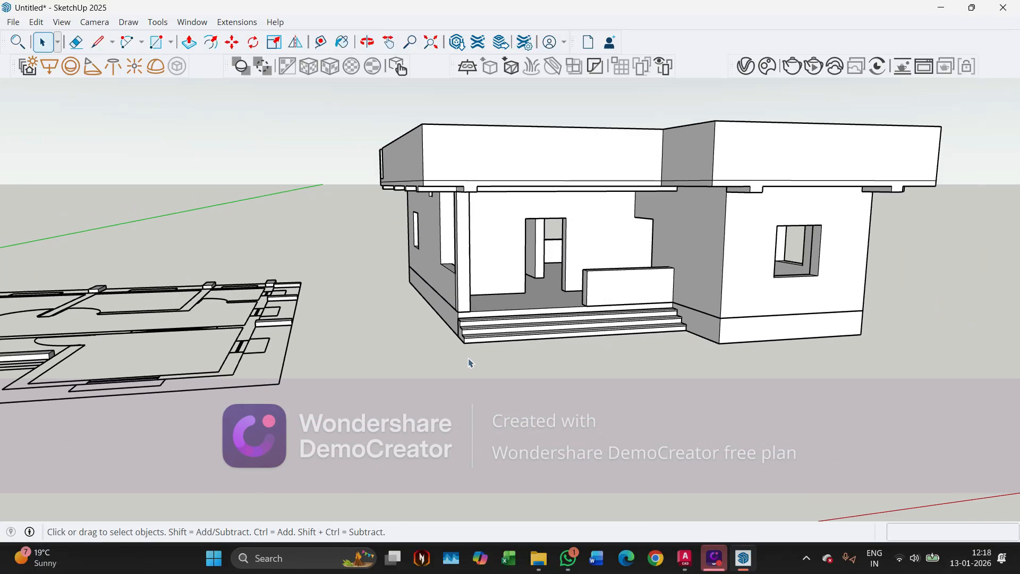
{"action": "middle_click_drag", "start_coordinate": [470, 363], "coordinate": [490, 349]}
{"action": "scroll", "coordinate": [525, 269], "scroll_direction": "up", "scroll_amount": 3}
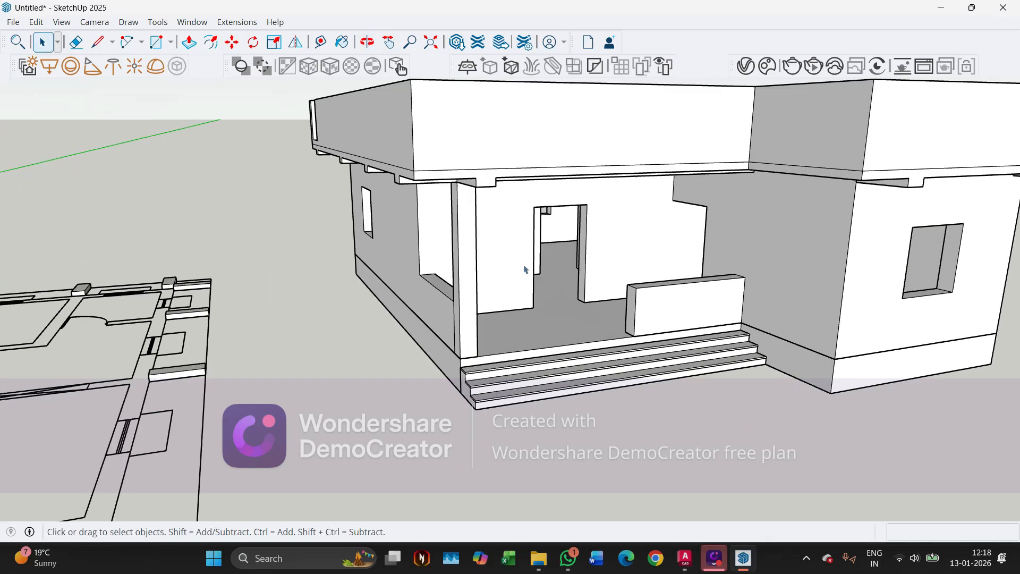
Import the door58 model from the warehouse folder
{"action": "scroll", "coordinate": [525, 269], "scroll_direction": "up", "scroll_amount": 3}
{"action": "scroll", "coordinate": [606, 183], "scroll_direction": "down", "scroll_amount": 3}
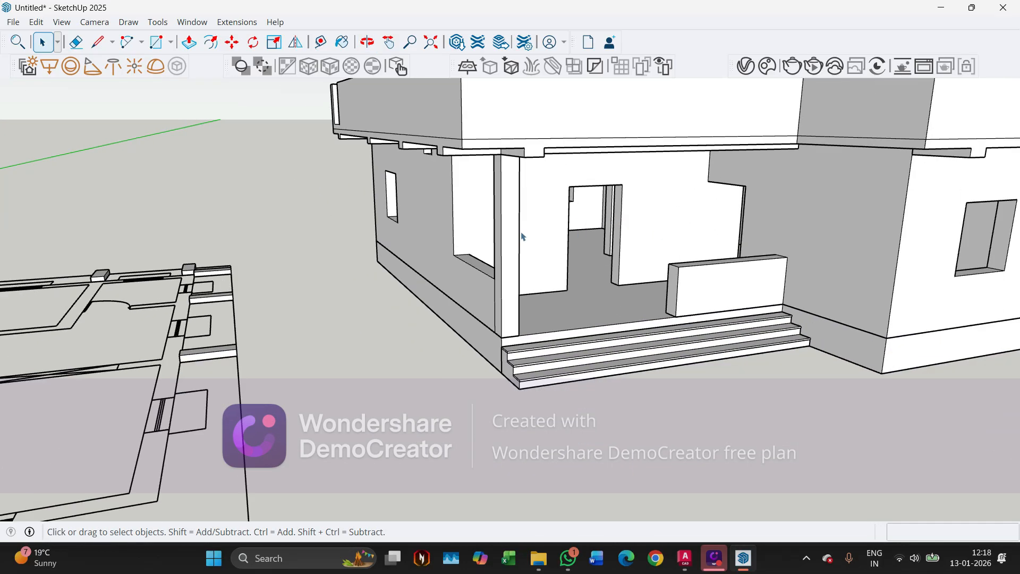
{"action": "scroll", "coordinate": [385, 211], "scroll_direction": "down", "scroll_amount": 3}
{"action": "middle_click_drag", "start_coordinate": [385, 210], "coordinate": [630, 427]}
{"action": "left_click", "coordinate": [14, 22]}
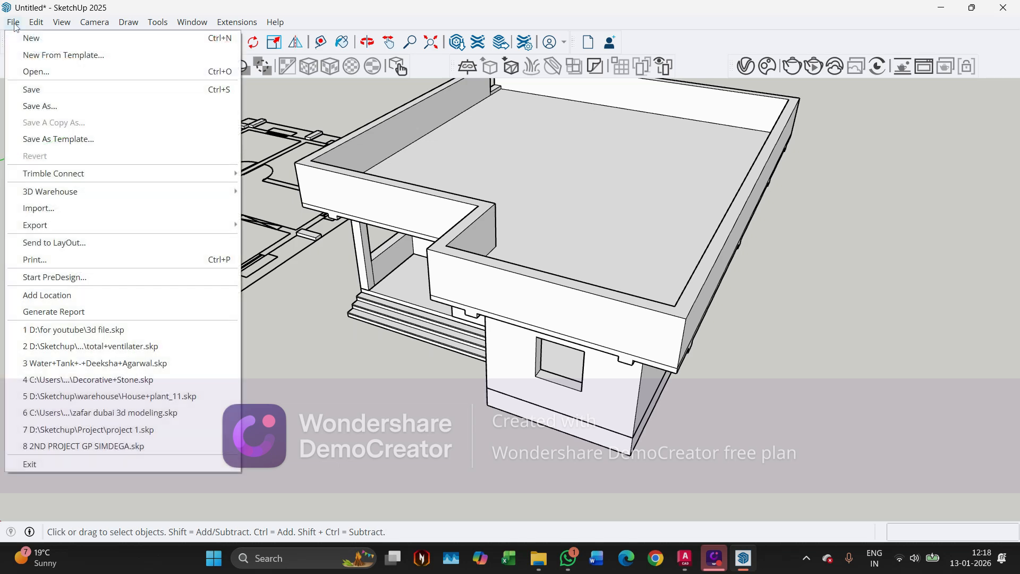
{"action": "left_click", "coordinate": [56, 213]}
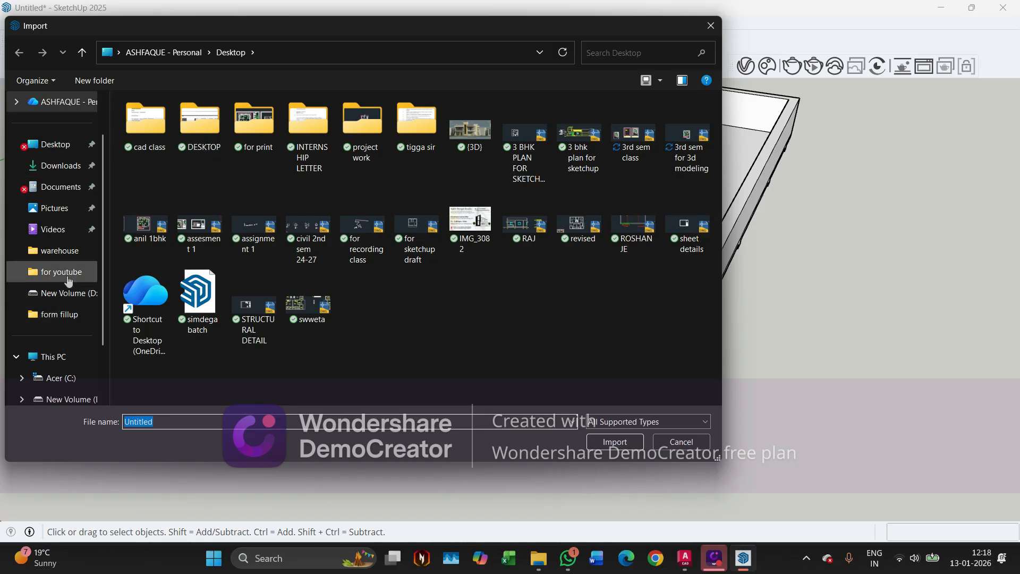
{"action": "left_click", "coordinate": [60, 251]}
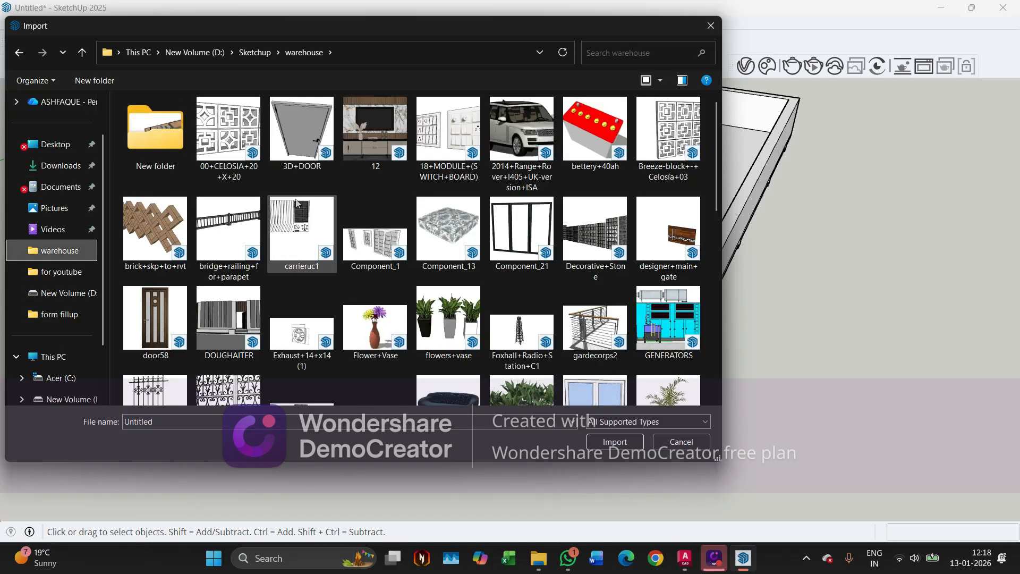
{"action": "scroll", "coordinate": [348, 199], "scroll_direction": "down", "scroll_amount": 2}
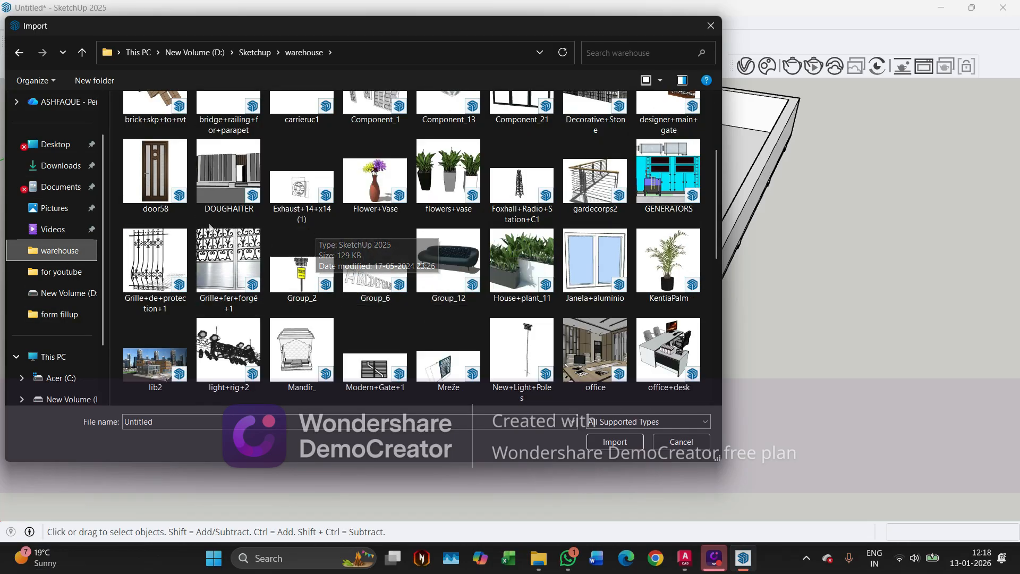
{"action": "scroll", "coordinate": [514, 295], "scroll_direction": "down", "scroll_amount": 3}
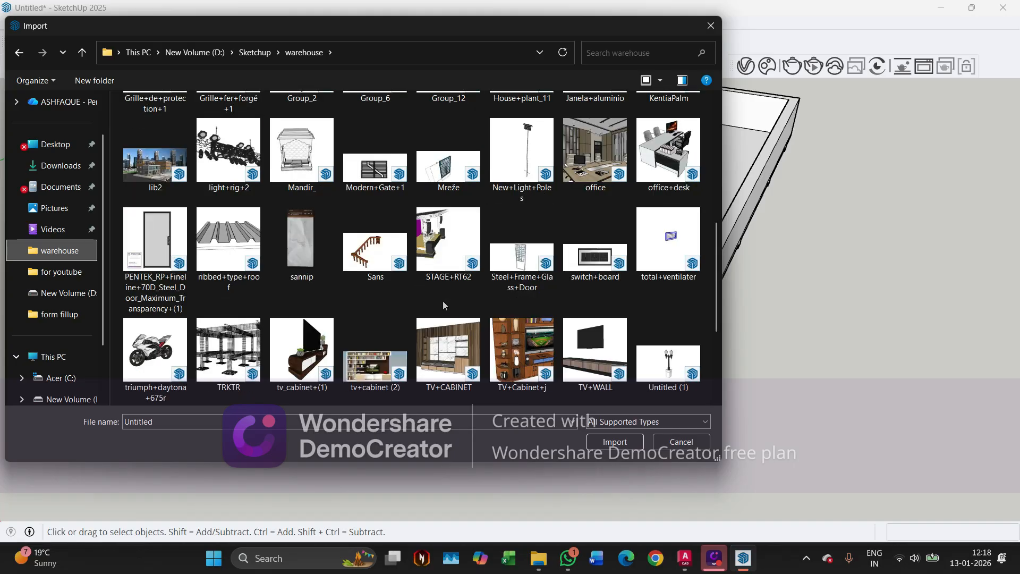
{"action": "scroll", "coordinate": [391, 305], "scroll_direction": "down", "scroll_amount": 3}
{"action": "scroll", "coordinate": [370, 257], "scroll_direction": "up", "scroll_amount": 10}
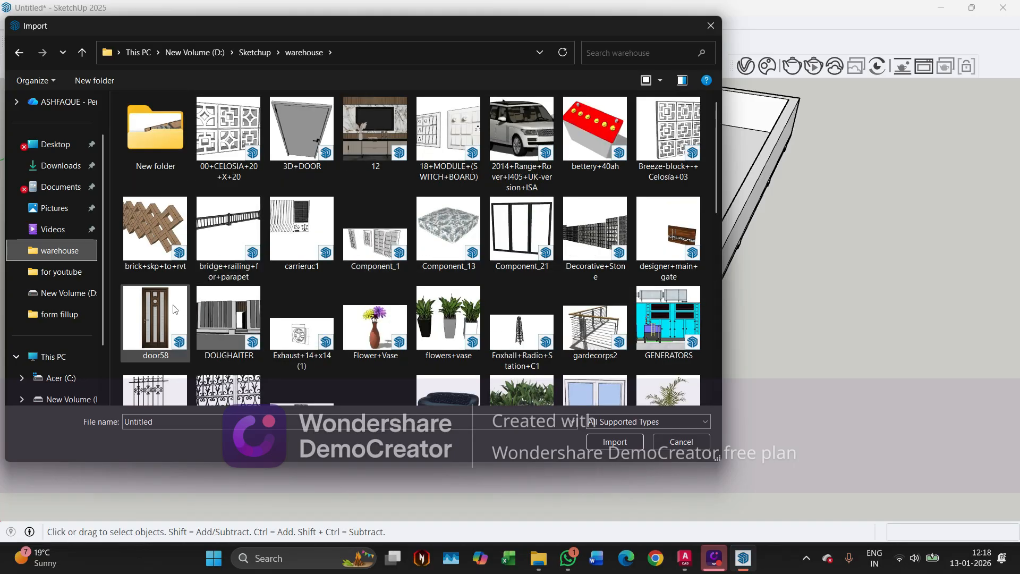
{"action": "double_click", "coordinate": [175, 309]}
Place the imported door at the lower corner of the main entrance opening on the verandah
{"action": "middle_click_drag", "start_coordinate": [384, 296], "coordinate": [492, 290]}
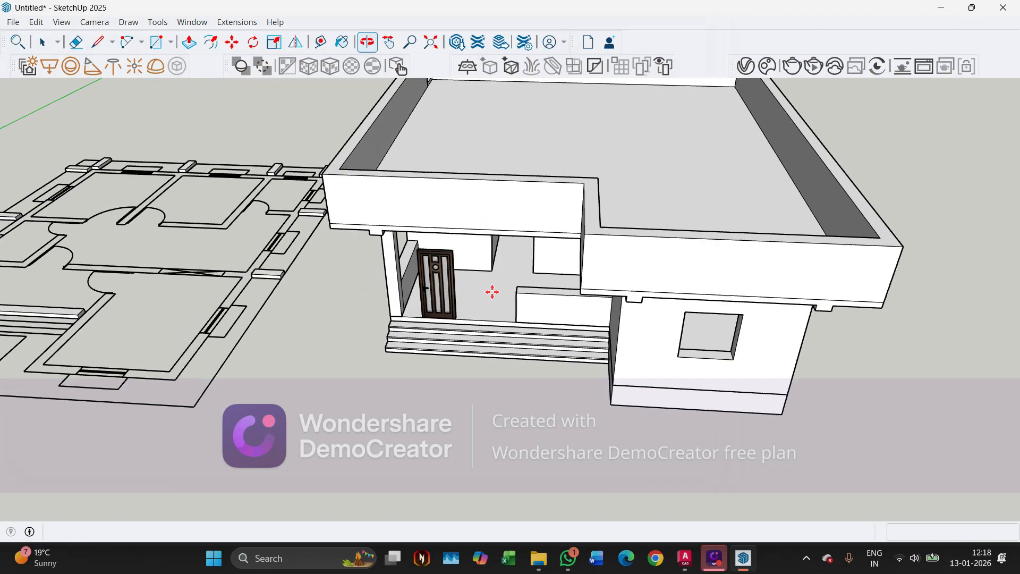
{"action": "scroll", "coordinate": [494, 271], "scroll_direction": "up", "scroll_amount": 10}
{"action": "left_click", "coordinate": [488, 247]}
Scale the door by its upper corner to fill the entrance opening, about 1.39 times in width and 1.06 times in height
{"action": "scroll", "coordinate": [494, 375], "scroll_direction": "down", "scroll_amount": 3}
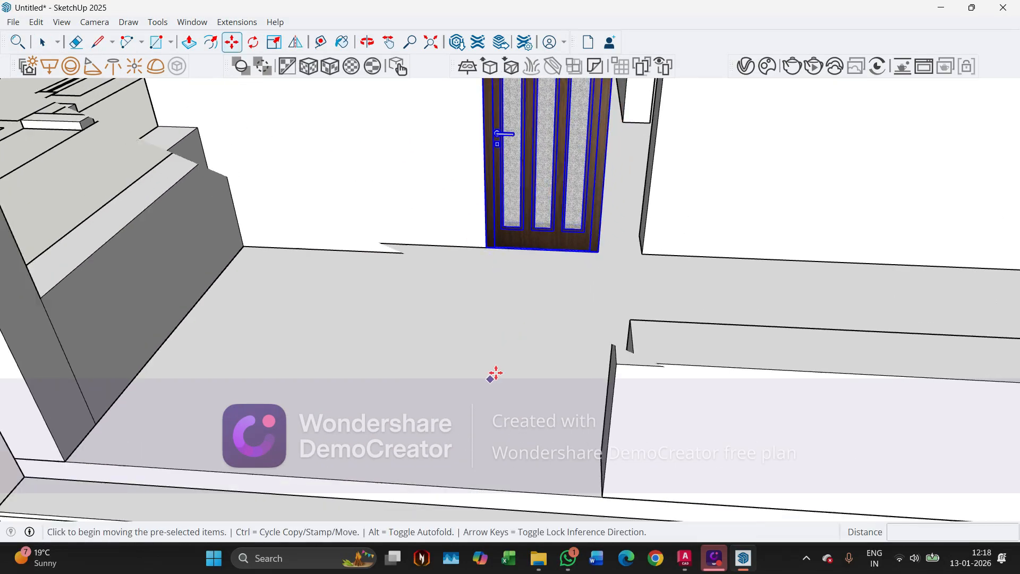
{"action": "middle_click_drag", "start_coordinate": [494, 375], "coordinate": [457, 287]}
{"action": "scroll", "coordinate": [579, 116], "scroll_direction": "up", "scroll_amount": 5}
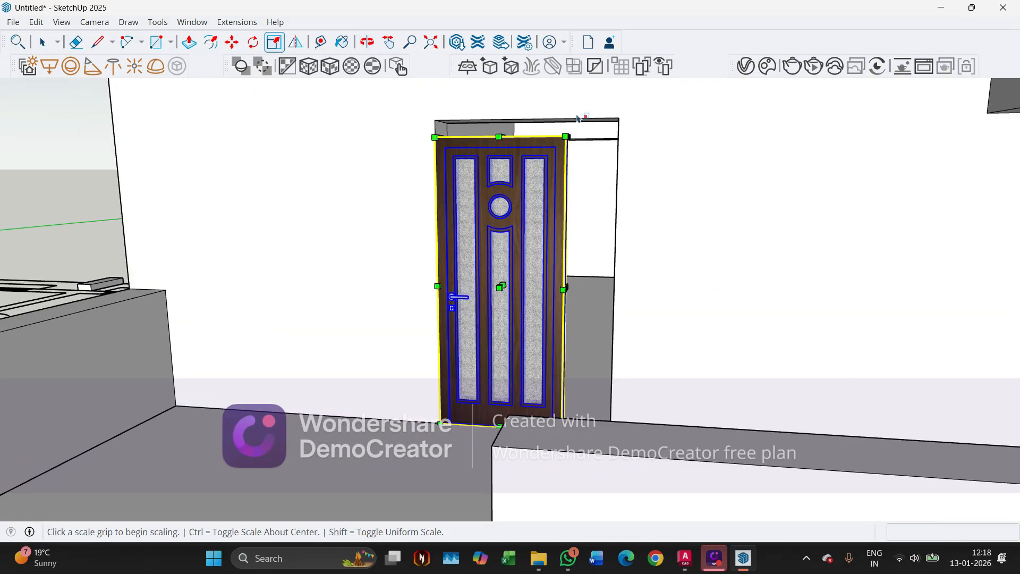
{"action": "middle_click_drag", "start_coordinate": [570, 142], "coordinate": [521, 152]}
{"action": "scroll", "coordinate": [447, 154], "scroll_direction": "up", "scroll_amount": 3}
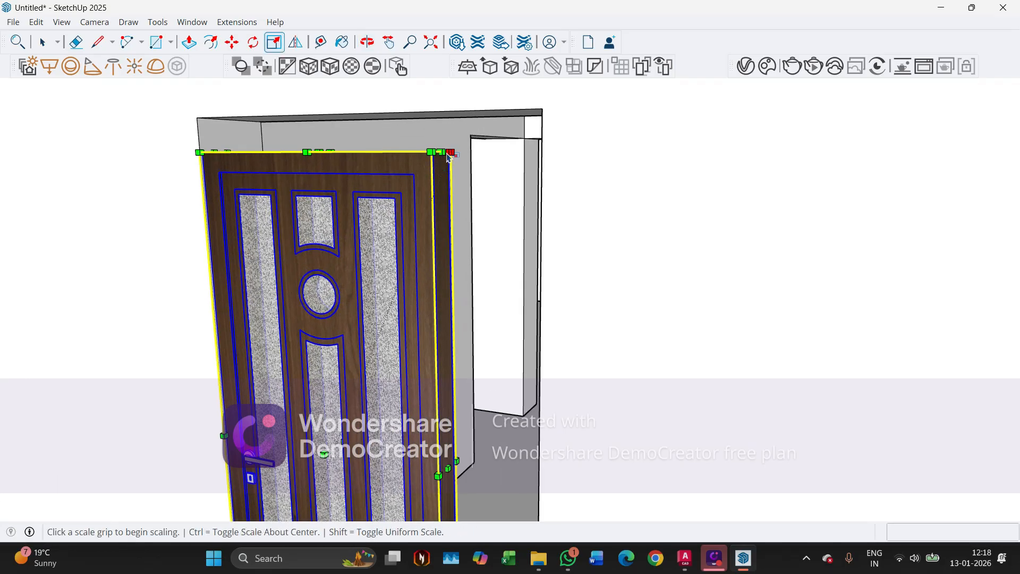
{"action": "left_click", "coordinate": [447, 155]}
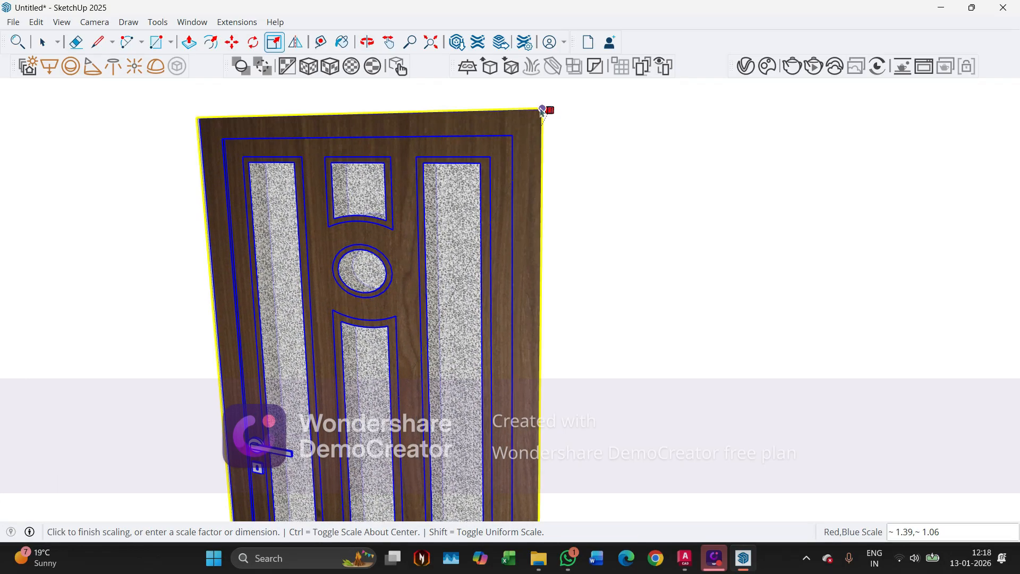
{"action": "scroll", "coordinate": [617, 128], "scroll_direction": "down", "scroll_amount": 4}
{"action": "middle_click_drag", "start_coordinate": [617, 136], "coordinate": [547, 366]}
{"action": "scroll", "coordinate": [538, 355], "scroll_direction": "up", "scroll_amount": 5}
{"action": "scroll", "coordinate": [628, 235], "scroll_direction": "down", "scroll_amount": 6}
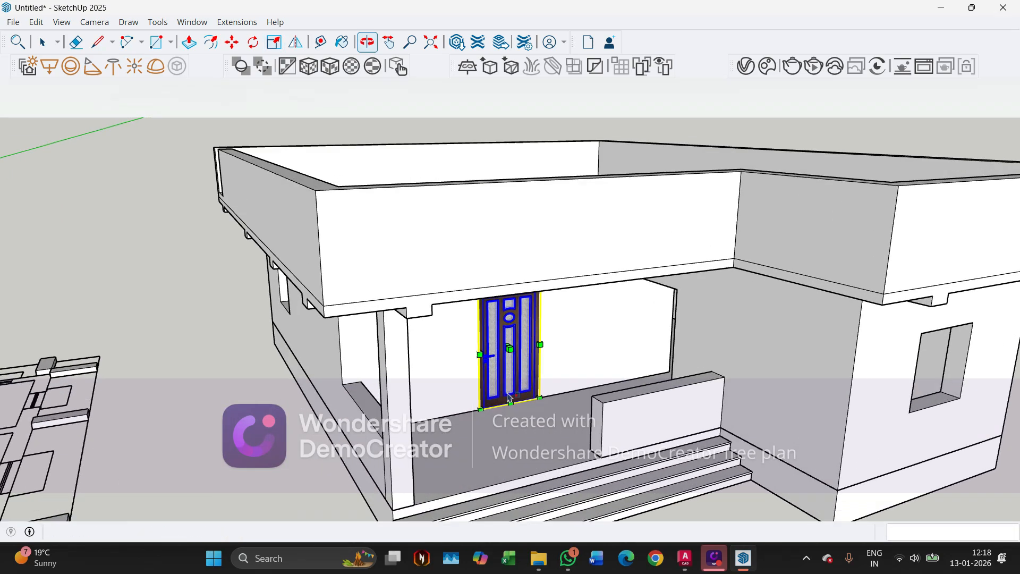
{"action": "scroll", "coordinate": [473, 413], "scroll_direction": "up", "scroll_amount": 6}
{"action": "scroll", "coordinate": [473, 414], "scroll_direction": "up", "scroll_amount": 3}
{"action": "middle_click_drag", "start_coordinate": [473, 413], "coordinate": [615, 398]}
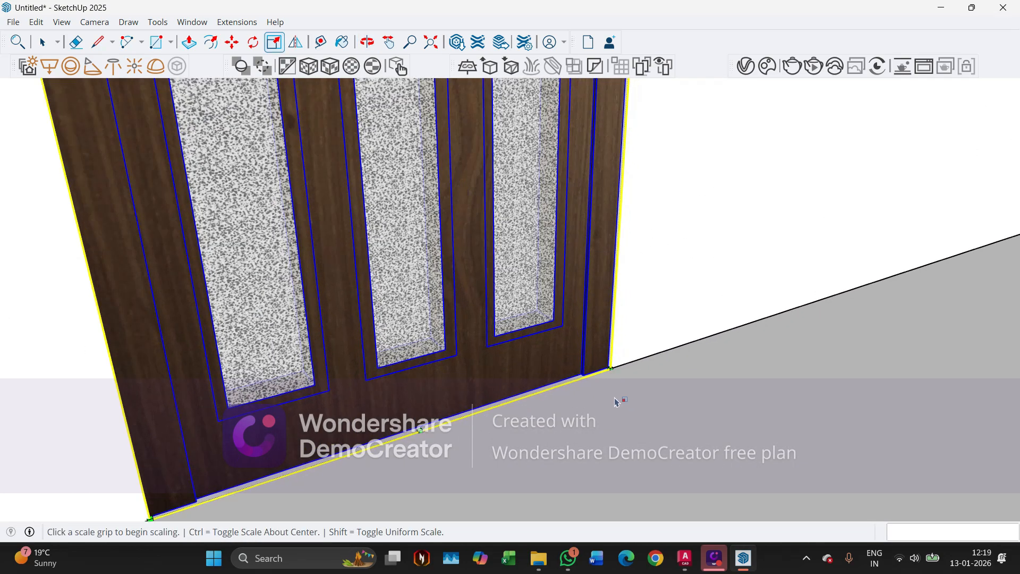
{"action": "key", "text": "m"}
{"action": "scroll", "coordinate": [609, 400], "scroll_direction": "up", "scroll_amount": 4}
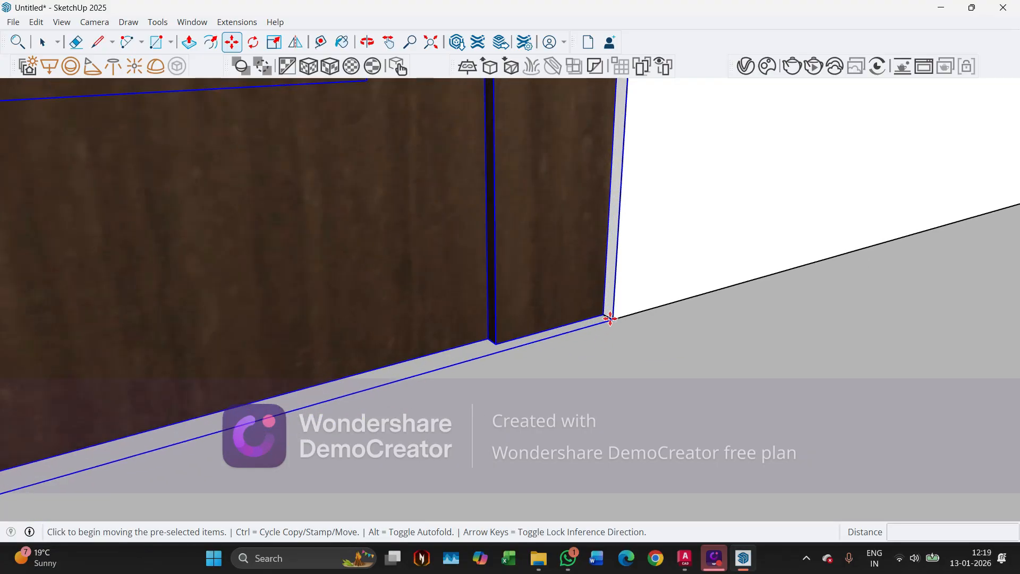
{"action": "left_click", "coordinate": [610, 319]}
{"action": "scroll", "coordinate": [542, 345], "scroll_direction": "down", "scroll_amount": 5}
{"action": "middle_click_drag", "start_coordinate": [533, 356], "coordinate": [511, 344]}
{"action": "scroll", "coordinate": [510, 344], "scroll_direction": "down", "scroll_amount": 2}
{"action": "key", "text": "space"}
Select the entrance door and copy it by its lower corner about 1248 mm out onto the verandah floor
{"action": "left_click", "coordinate": [474, 362]}
{"action": "scroll", "coordinate": [473, 361], "scroll_direction": "down", "scroll_amount": 5}
{"action": "middle_click_drag", "start_coordinate": [445, 357], "coordinate": [466, 343]}
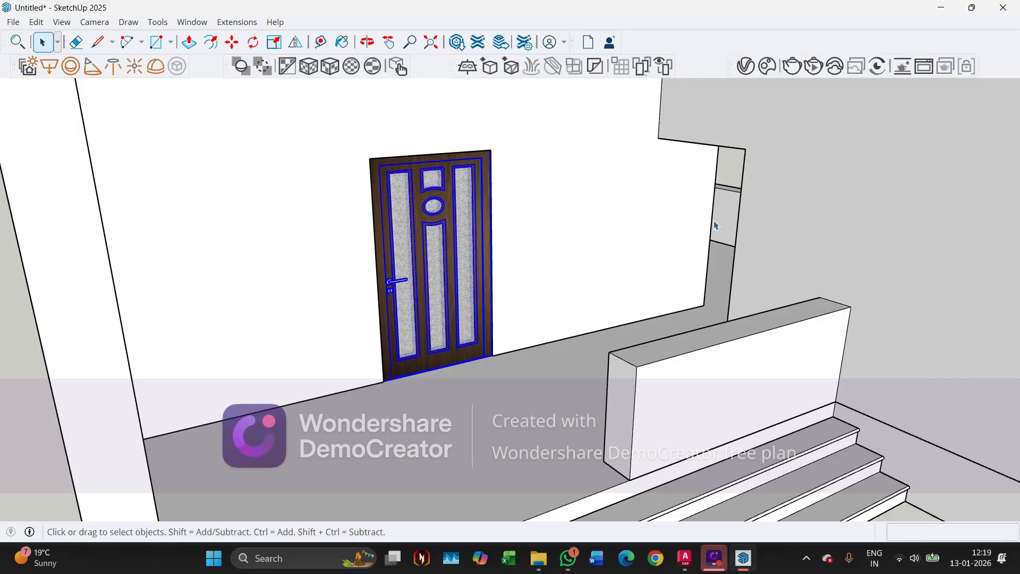
{"action": "middle_click_drag", "start_coordinate": [527, 302], "coordinate": [535, 328]}
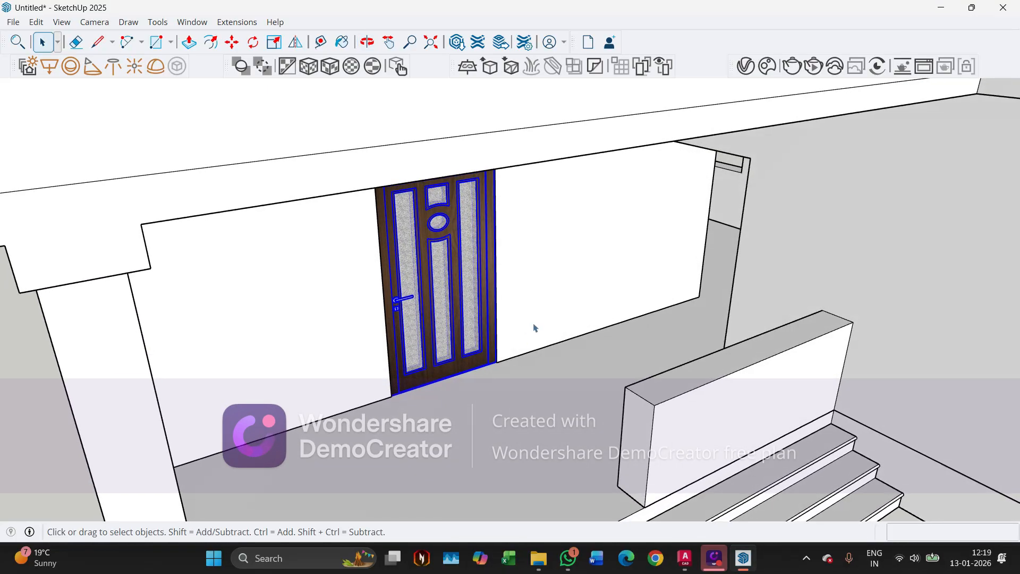
{"action": "left_click", "coordinate": [391, 395]}
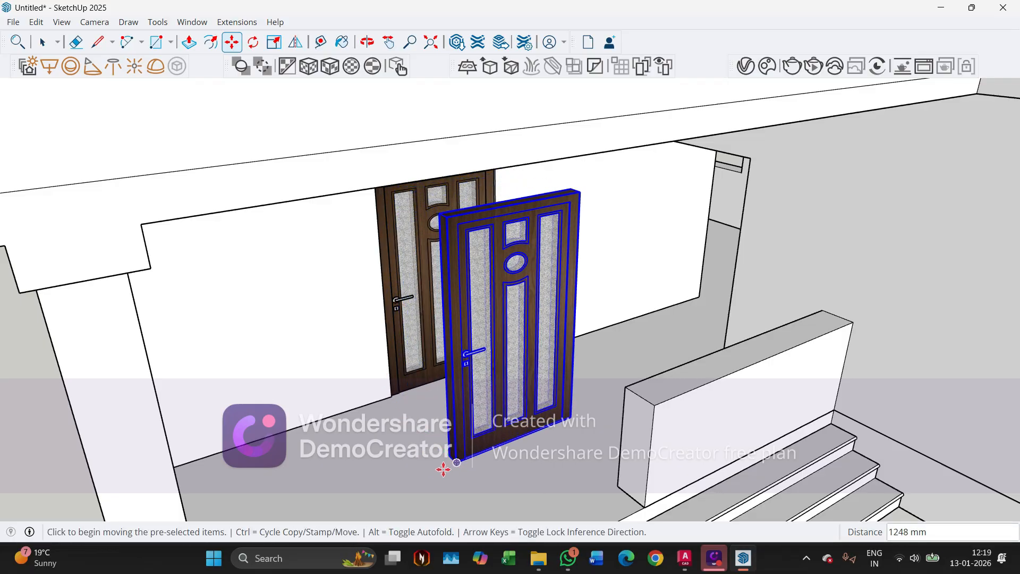
Rotate the copied door about the vertical axis until it stands perpendicular to the entrance wall
{"action": "middle_click_drag", "start_coordinate": [444, 470], "coordinate": [441, 463]}
{"action": "key", "text": "r"}
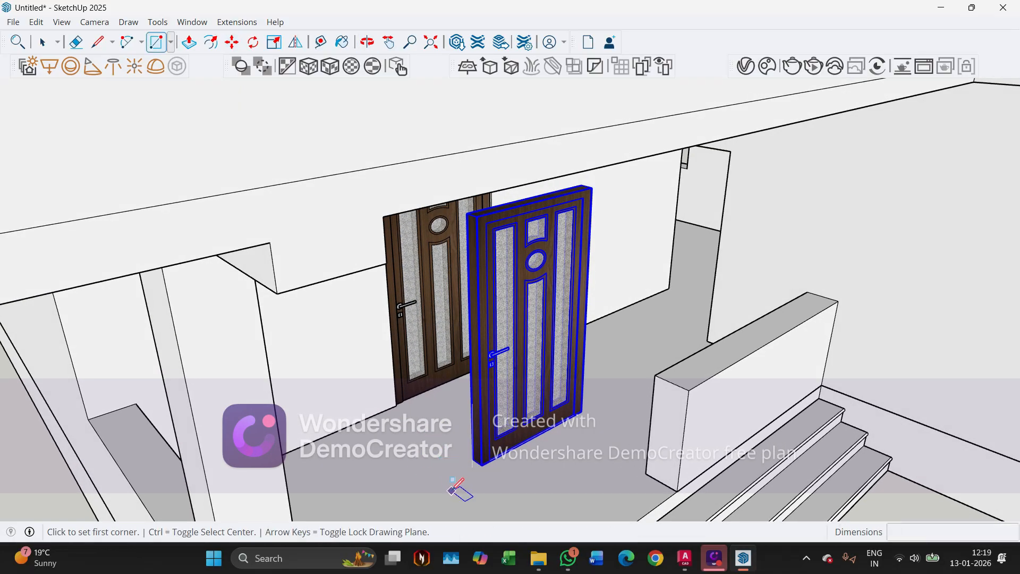
{"action": "left_click", "coordinate": [254, 43]}
{"action": "scroll", "coordinate": [576, 402], "scroll_direction": "down", "scroll_amount": 3}
{"action": "middle_click_drag", "start_coordinate": [582, 391], "coordinate": [589, 467]}
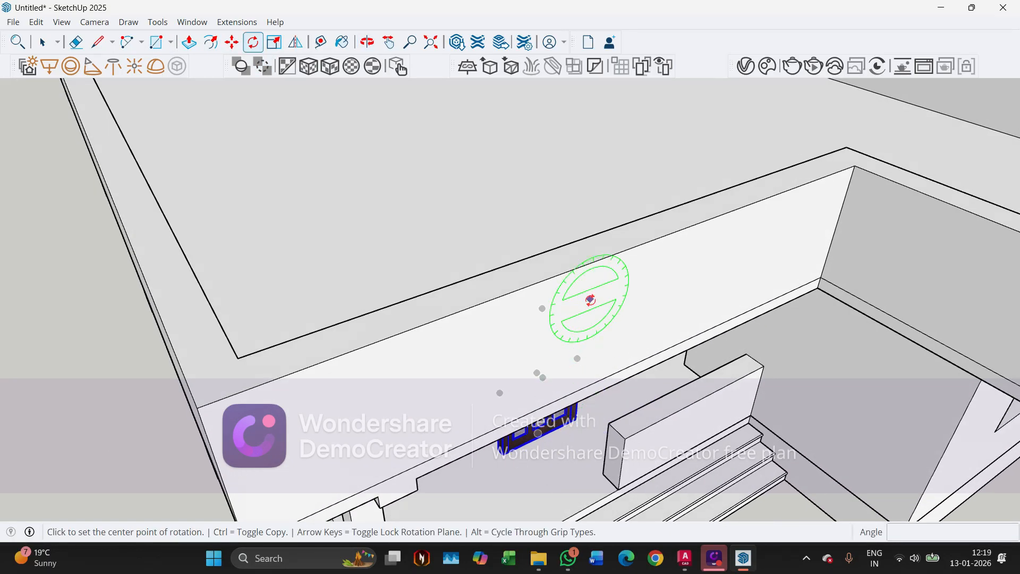
{"action": "scroll", "coordinate": [587, 295], "scroll_direction": "down", "scroll_amount": 2}
{"action": "scroll", "coordinate": [532, 456], "scroll_direction": "up", "scroll_amount": 1}
{"action": "scroll", "coordinate": [574, 142], "scroll_direction": "down", "scroll_amount": 3}
{"action": "scroll", "coordinate": [571, 303], "scroll_direction": "up", "scroll_amount": 7}
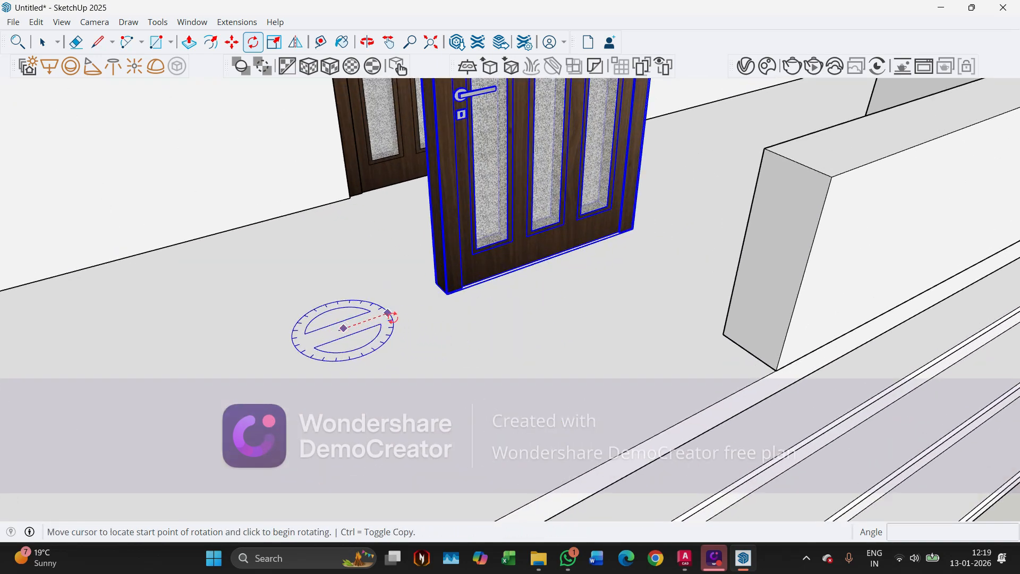
{"action": "left_click", "coordinate": [402, 307]}
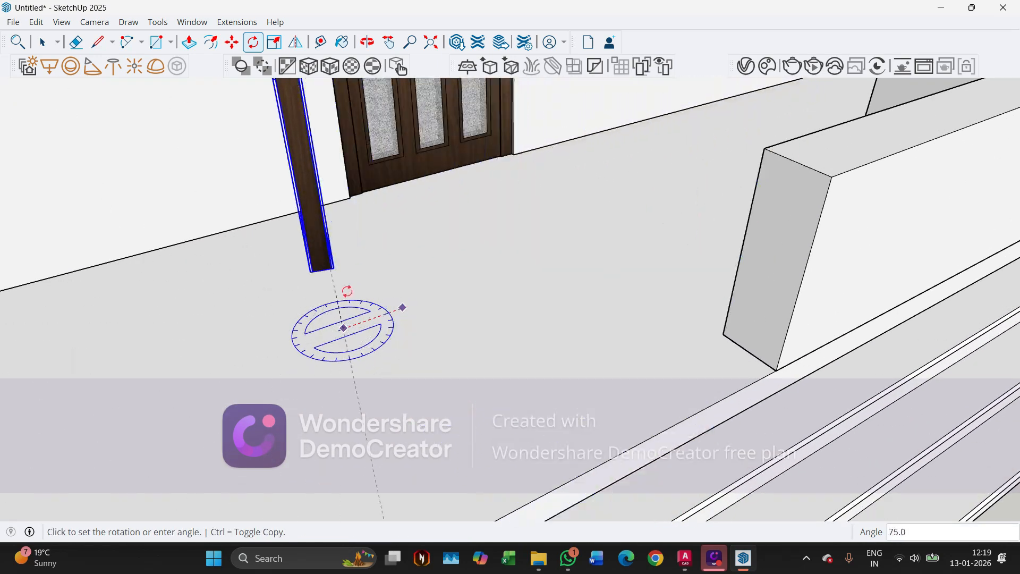
{"action": "left_click", "coordinate": [315, 288]}
Move the rotated door copy farther from the entrance wall toward the steps, onto the open verandah floor, and deselect everything
{"action": "scroll", "coordinate": [478, 385], "scroll_direction": "down", "scroll_amount": 3}
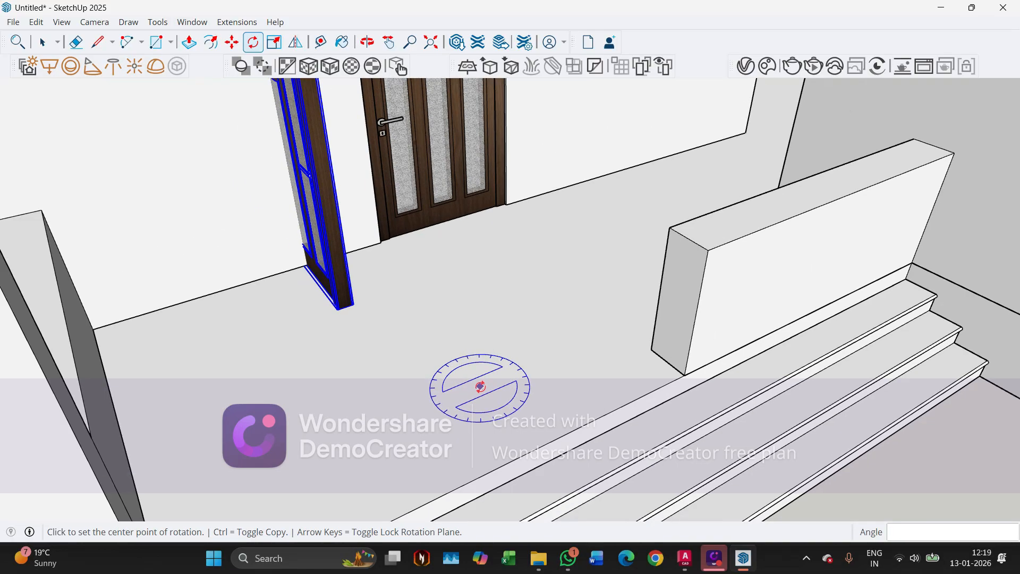
{"action": "middle_click_drag", "start_coordinate": [480, 330], "coordinate": [479, 342]}
{"action": "middle_click_drag", "start_coordinate": [364, 182], "coordinate": [242, 180]}
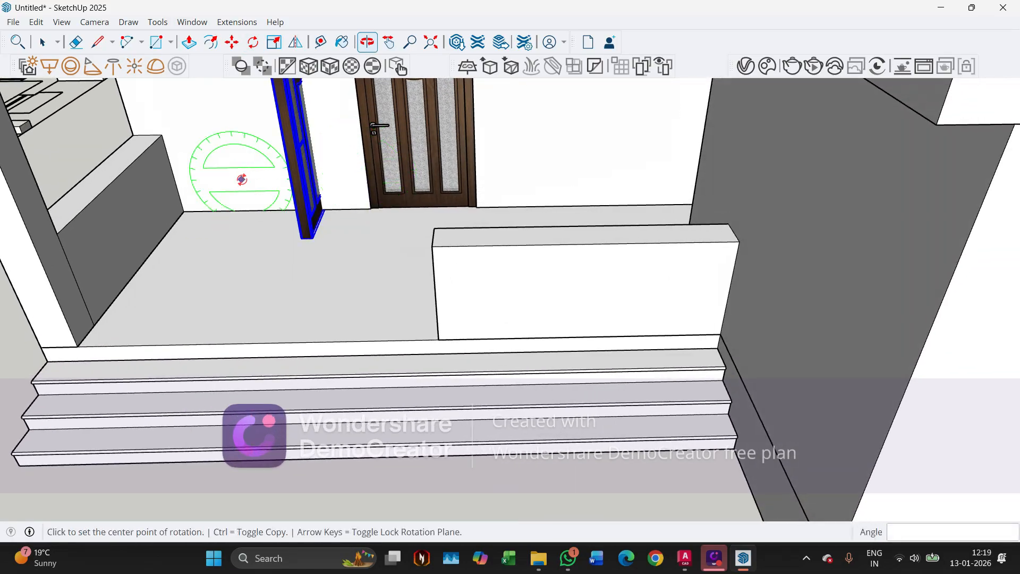
{"action": "key", "text": "space"}
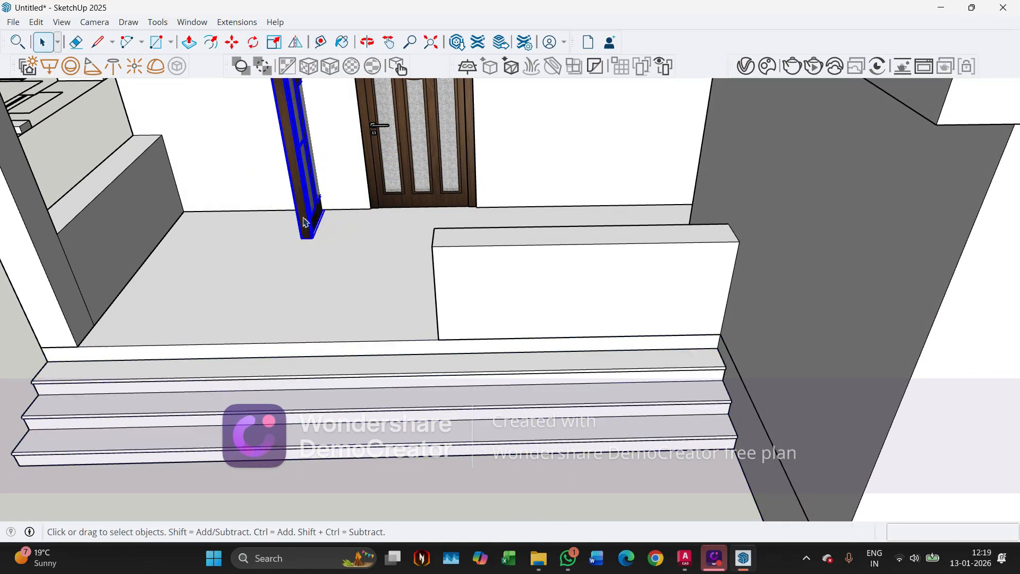
{"action": "left_click", "coordinate": [334, 264]}
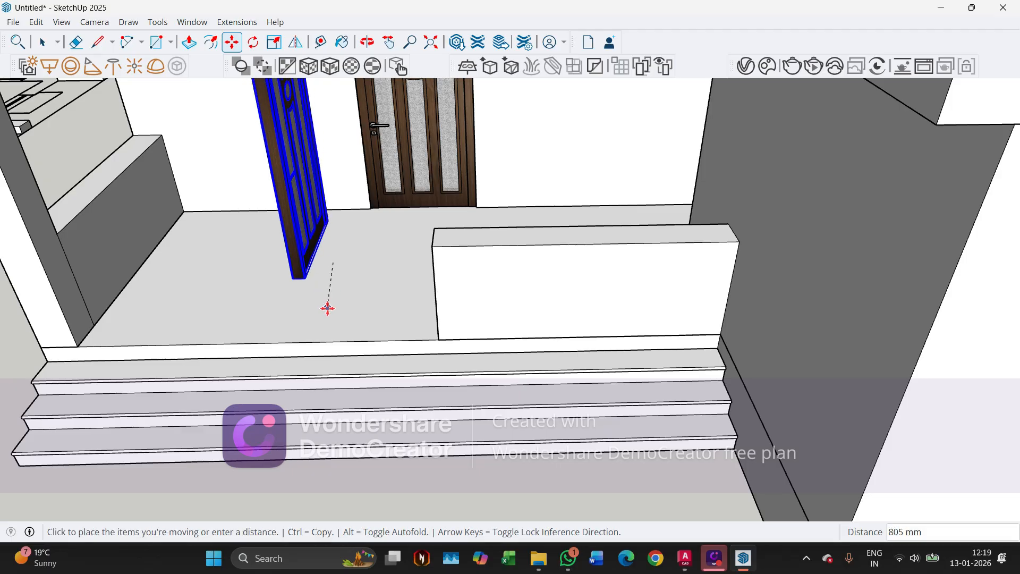
{"action": "left_click", "coordinate": [312, 330]}
{"action": "scroll", "coordinate": [289, 326], "scroll_direction": "down", "scroll_amount": 3}
{"action": "middle_click_drag", "start_coordinate": [288, 327], "coordinate": [542, 266]}
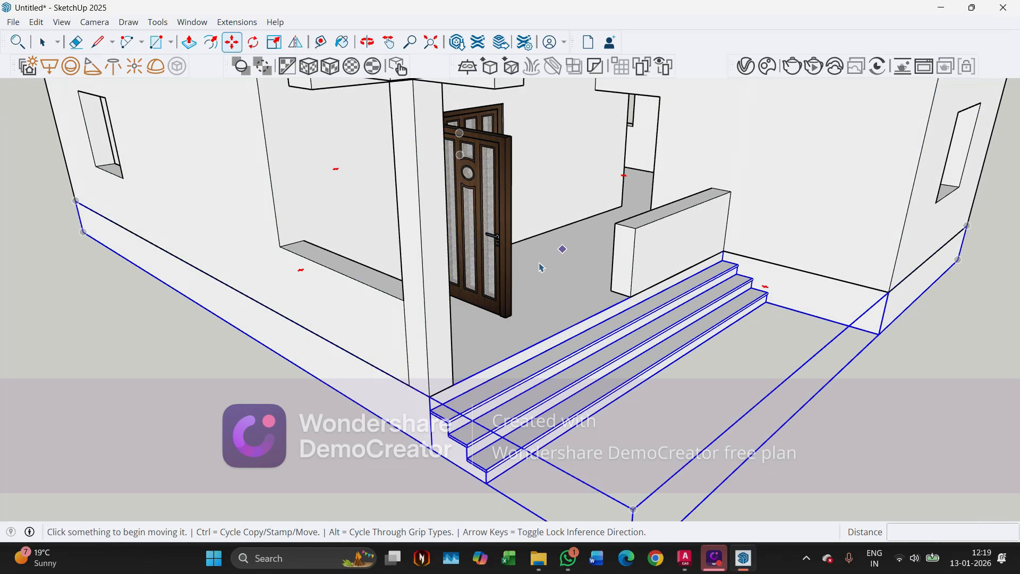
{"action": "key", "text": "space"}
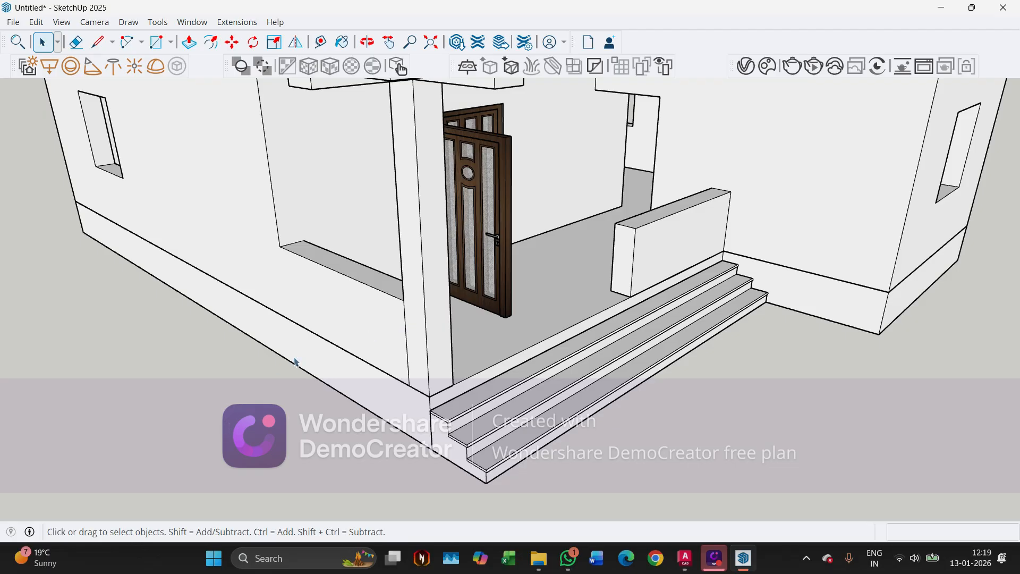
{"action": "scroll", "coordinate": [520, 190], "scroll_direction": "up", "scroll_amount": 2}
{"action": "scroll", "coordinate": [500, 169], "scroll_direction": "up", "scroll_amount": 3}
{"action": "scroll", "coordinate": [481, 234], "scroll_direction": "up", "scroll_amount": 2}
{"action": "scroll", "coordinate": [426, 215], "scroll_direction": "up", "scroll_amount": 2}
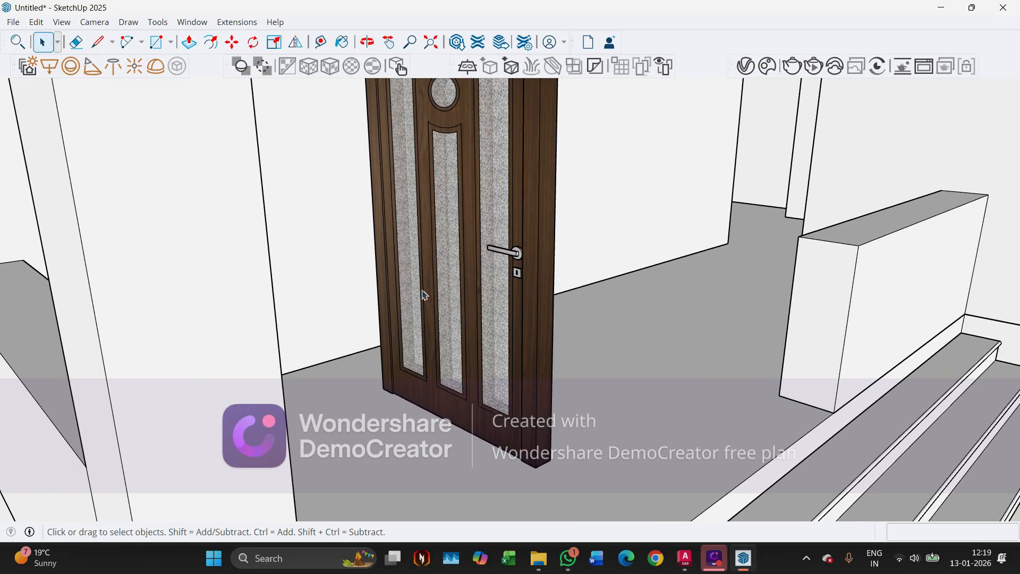
{"action": "scroll", "coordinate": [555, 298], "scroll_direction": "down", "scroll_amount": 2}
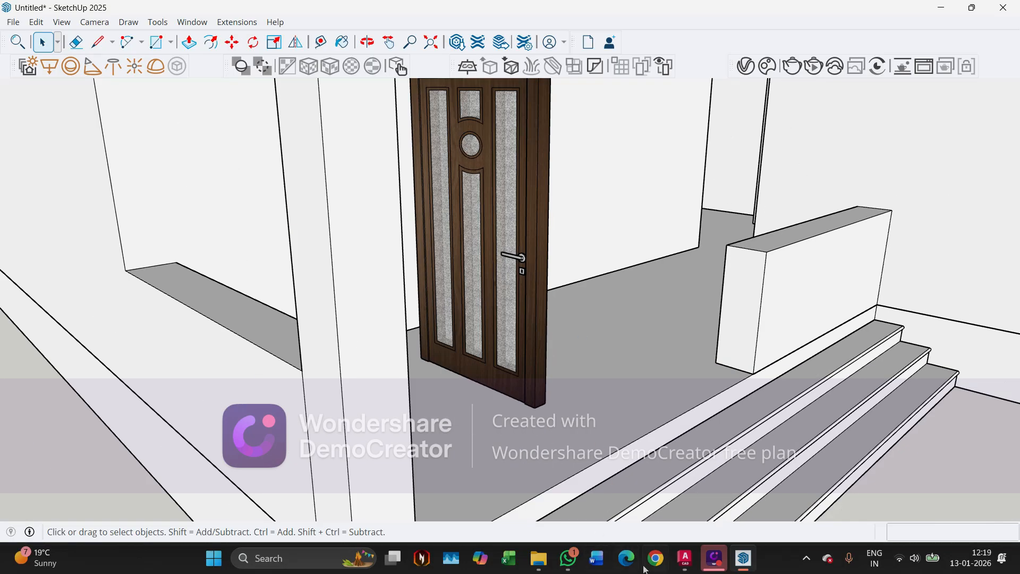
Switch to the AutoCAD floor plan, examine the position and swing of the door between verandah and dining area, and return to SketchUp
{"action": "left_click", "coordinate": [685, 561]}
{"action": "scroll", "coordinate": [448, 414], "scroll_direction": "down", "scroll_amount": 2}
{"action": "scroll", "coordinate": [694, 236], "scroll_direction": "up", "scroll_amount": 7}
{"action": "scroll", "coordinate": [619, 174], "scroll_direction": "down", "scroll_amount": 5}
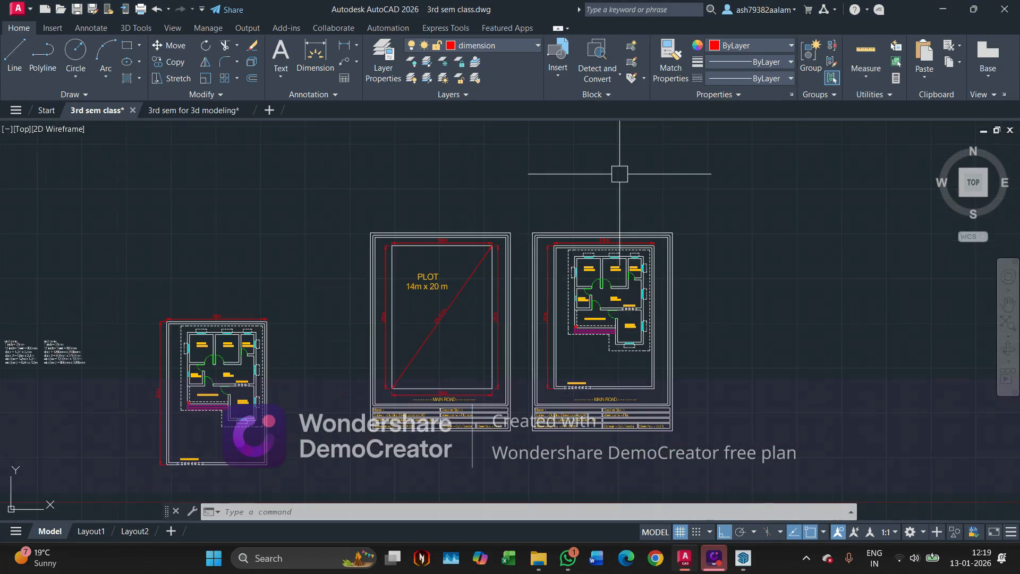
{"action": "scroll", "coordinate": [615, 351], "scroll_direction": "up", "scroll_amount": 7}
{"action": "middle_click_drag", "start_coordinate": [652, 284], "coordinate": [687, 447]}
{"action": "middle_click_drag", "start_coordinate": [657, 159], "coordinate": [663, 348]}
{"action": "scroll", "coordinate": [662, 290], "scroll_direction": "up", "scroll_amount": 3}
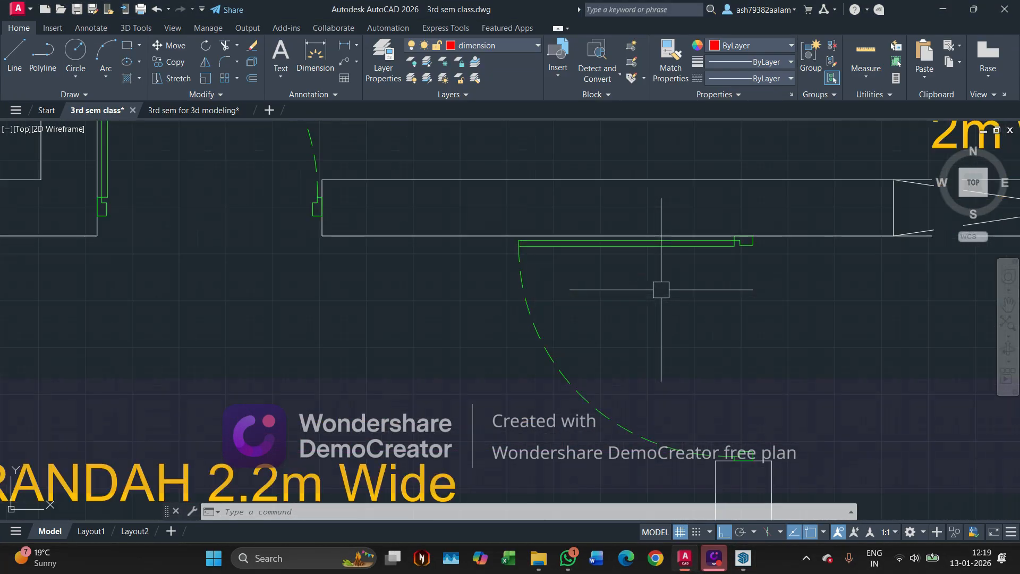
{"action": "scroll", "coordinate": [728, 259], "scroll_direction": "down", "scroll_amount": 2}
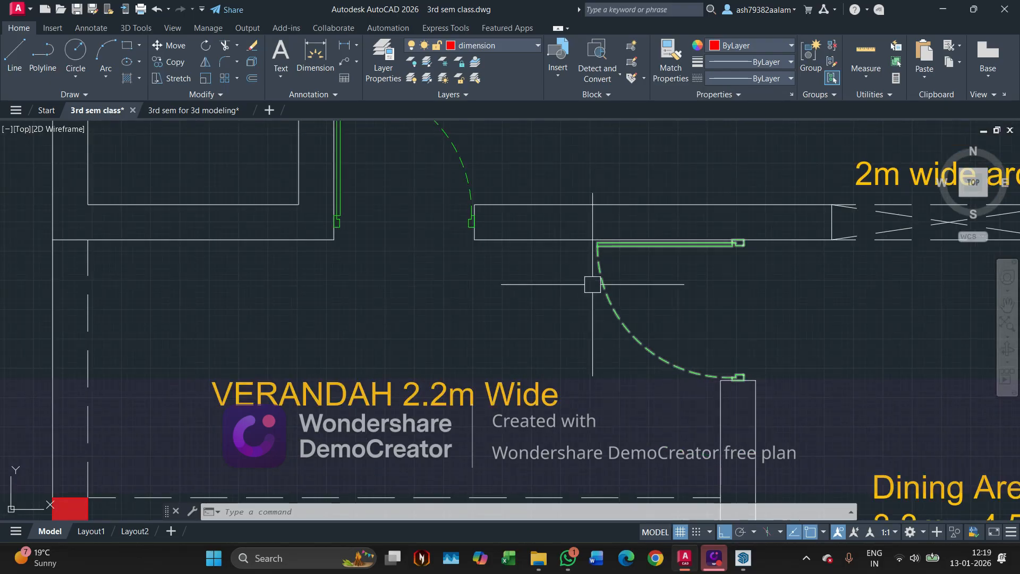
{"action": "scroll", "coordinate": [593, 284], "scroll_direction": "down", "scroll_amount": 5}
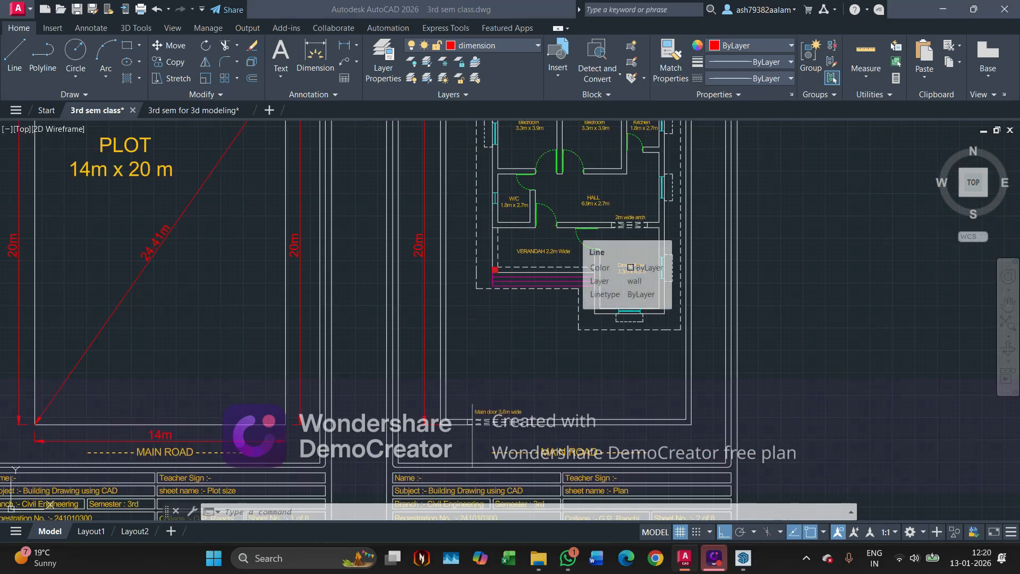
{"action": "key", "text": "alt+Tab"}
{"action": "scroll", "coordinate": [501, 287], "scroll_direction": "down", "scroll_amount": 3}
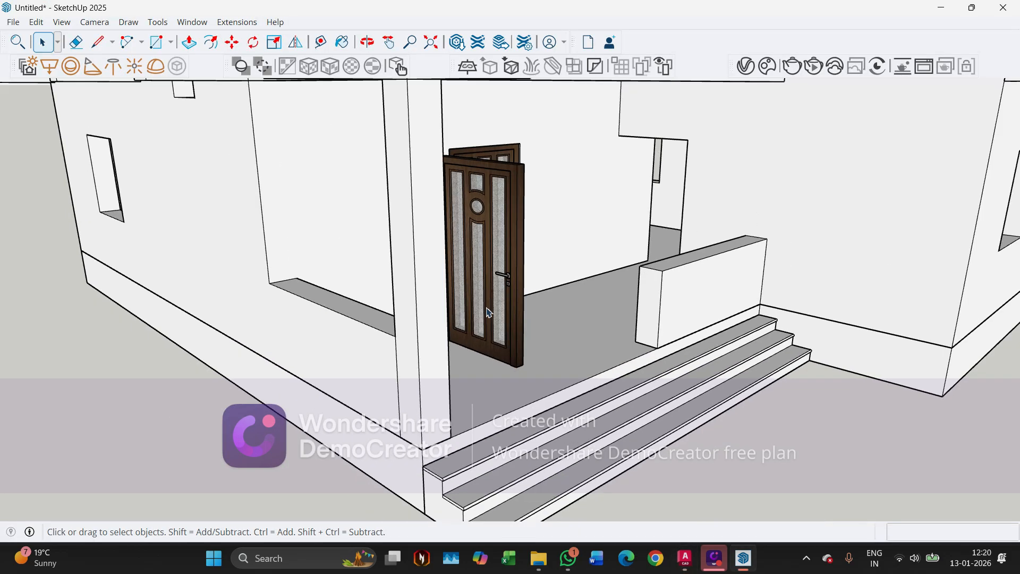
Select the door in the entrance opening and rotate it 180° about the vertical axis
{"action": "mouse_move", "coordinate": [486, 310]}
{"action": "middle_mouse_down"}
{"action": "mouse_move", "coordinate": [486, 268]}
{"action": "mouse_move", "coordinate": [451, 282]}
{"action": "middle_mouse_up"}
{"action": "scroll", "coordinate": [486, 266], "scroll_direction": "up", "scroll_amount": 1}
{"action": "scroll", "coordinate": [455, 277], "scroll_direction": "down", "scroll_amount": 3}
{"action": "scroll", "coordinate": [502, 255], "scroll_direction": "up", "scroll_amount": 4}
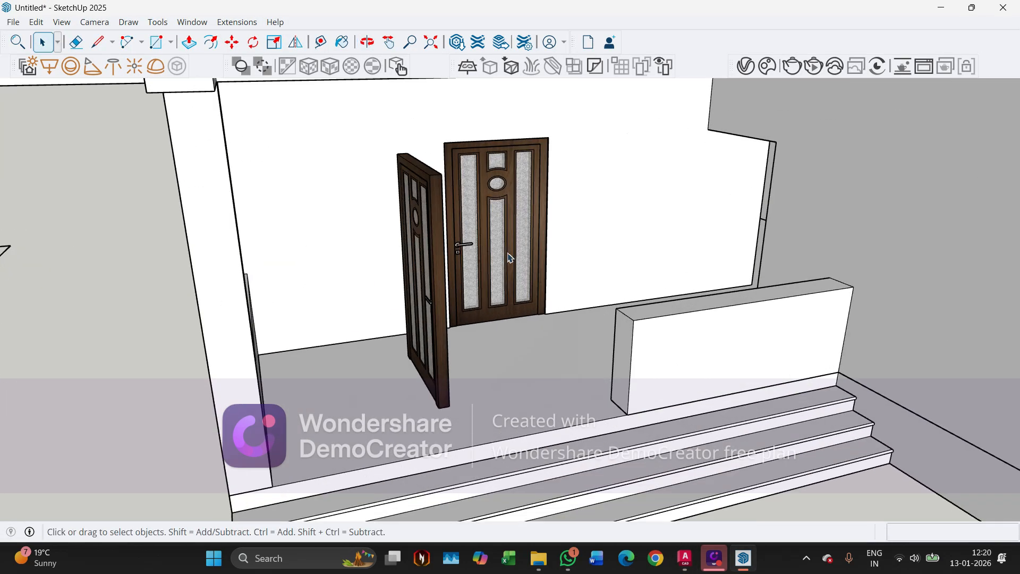
{"action": "middle_click_drag", "start_coordinate": [516, 264], "coordinate": [425, 278]}
{"action": "scroll", "coordinate": [509, 244], "scroll_direction": "up", "scroll_amount": 3}
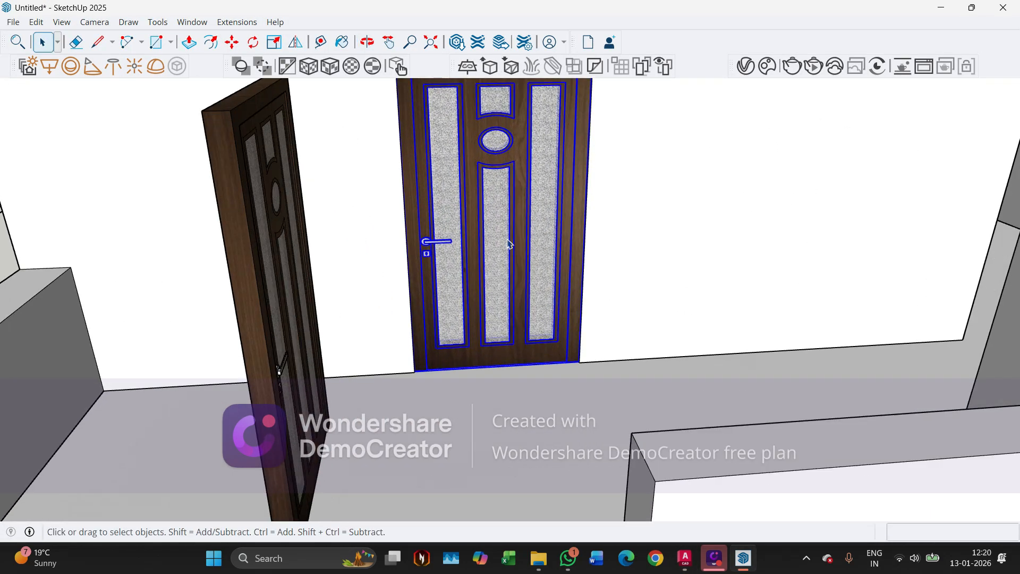
{"action": "scroll", "coordinate": [465, 367], "scroll_direction": "up", "scroll_amount": 1}
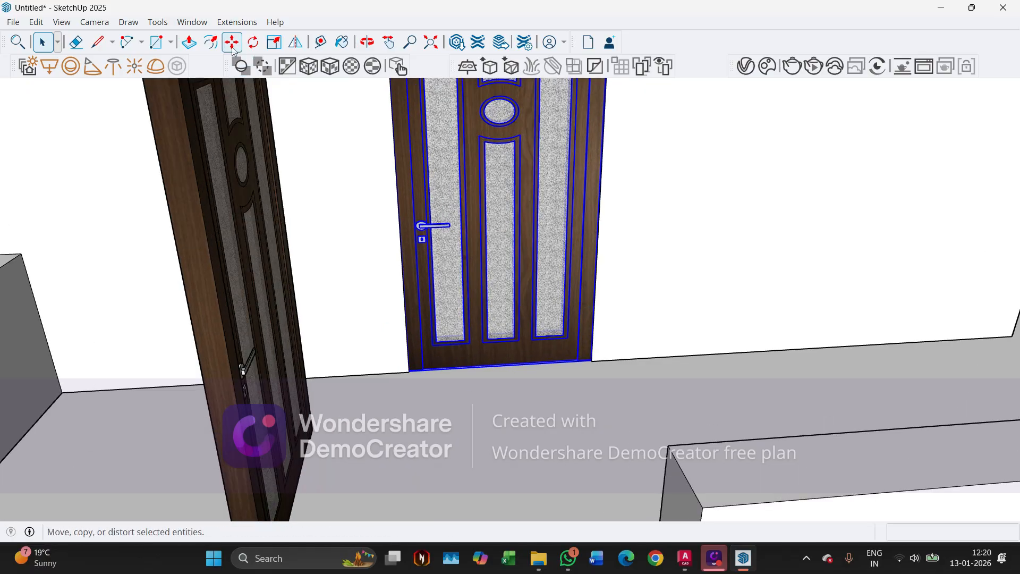
{"action": "scroll", "coordinate": [467, 376], "scroll_direction": "up", "scroll_amount": 3}
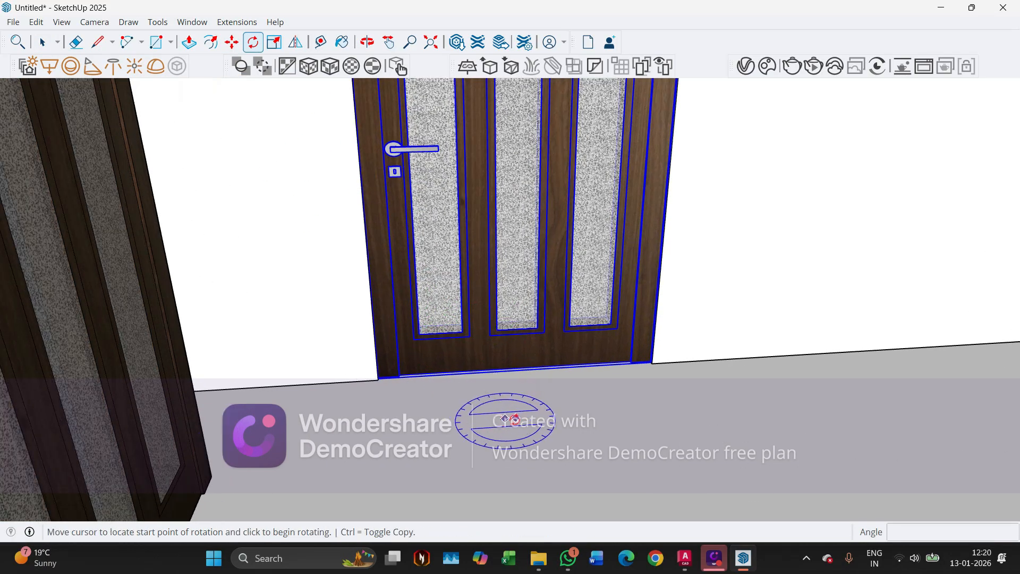
{"action": "left_click", "coordinate": [568, 415]}
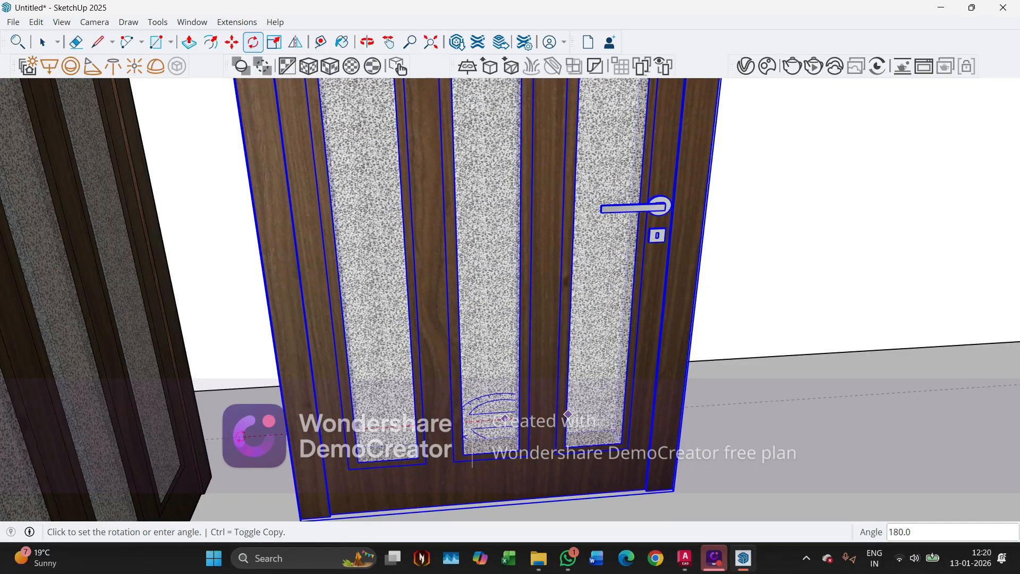
{"action": "middle_click_drag", "start_coordinate": [475, 405], "coordinate": [460, 399]}
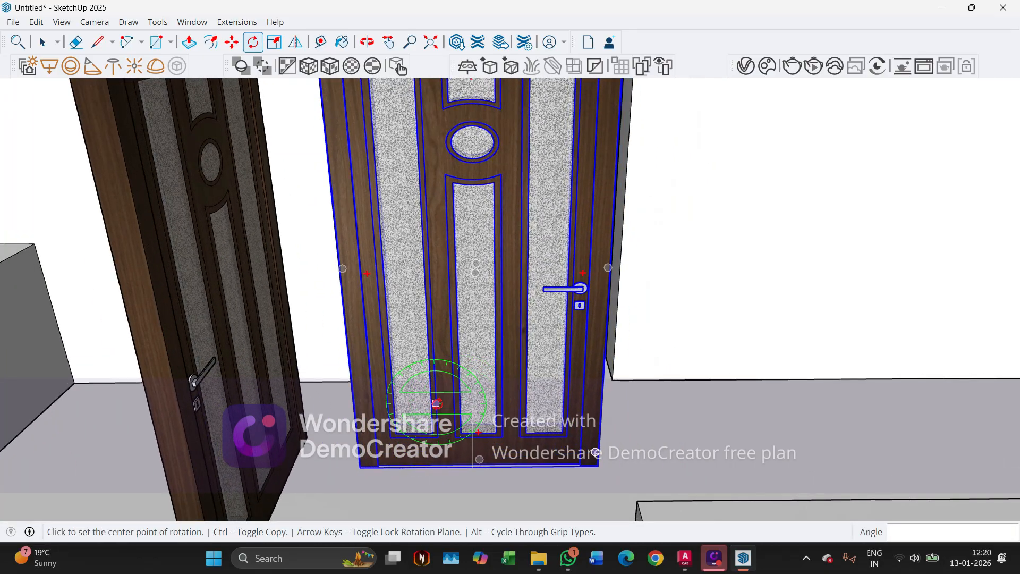
{"action": "key", "text": "space"}
Move the turned entrance door by its lower corner onto the matching corner of the entrance opening, and select the perpendicular door copy
{"action": "left_click", "coordinate": [363, 468]}
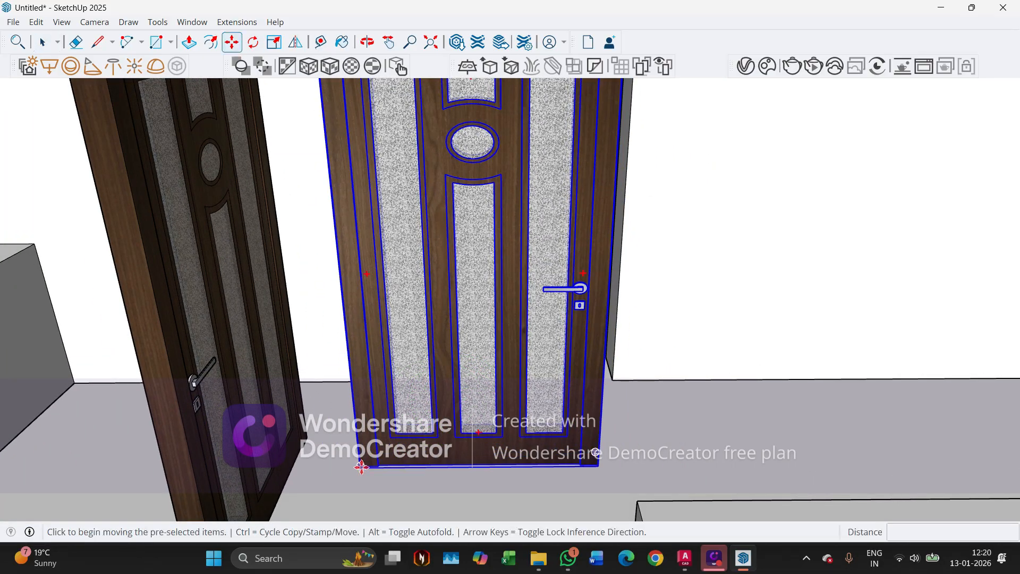
{"action": "scroll", "coordinate": [361, 466], "scroll_direction": "up", "scroll_amount": 5}
{"action": "scroll", "coordinate": [360, 473], "scroll_direction": "up", "scroll_amount": 3}
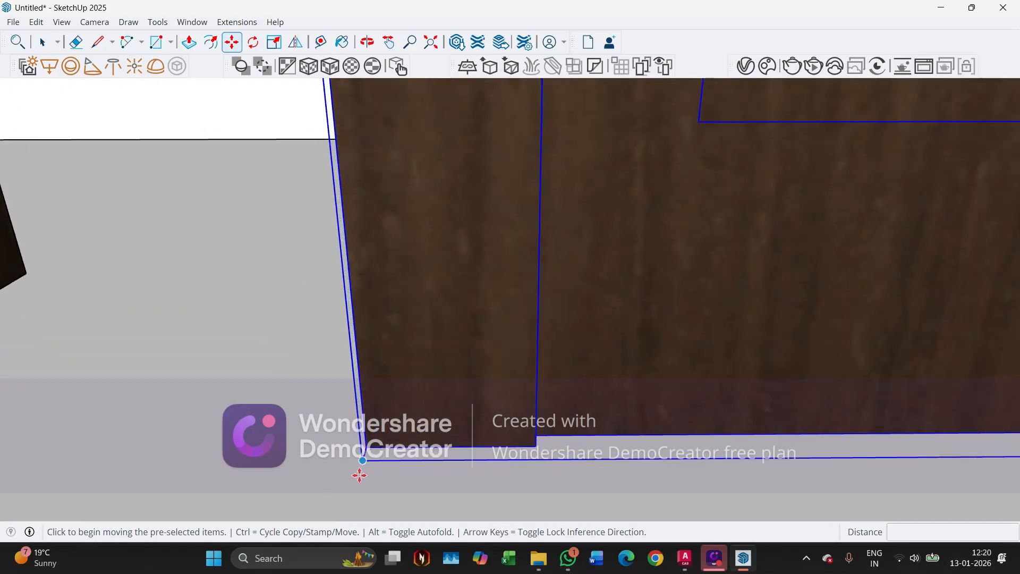
{"action": "left_click", "coordinate": [361, 467]}
{"action": "scroll", "coordinate": [566, 297], "scroll_direction": "down", "scroll_amount": 8}
{"action": "middle_click_drag", "start_coordinate": [620, 178], "coordinate": [553, 199]}
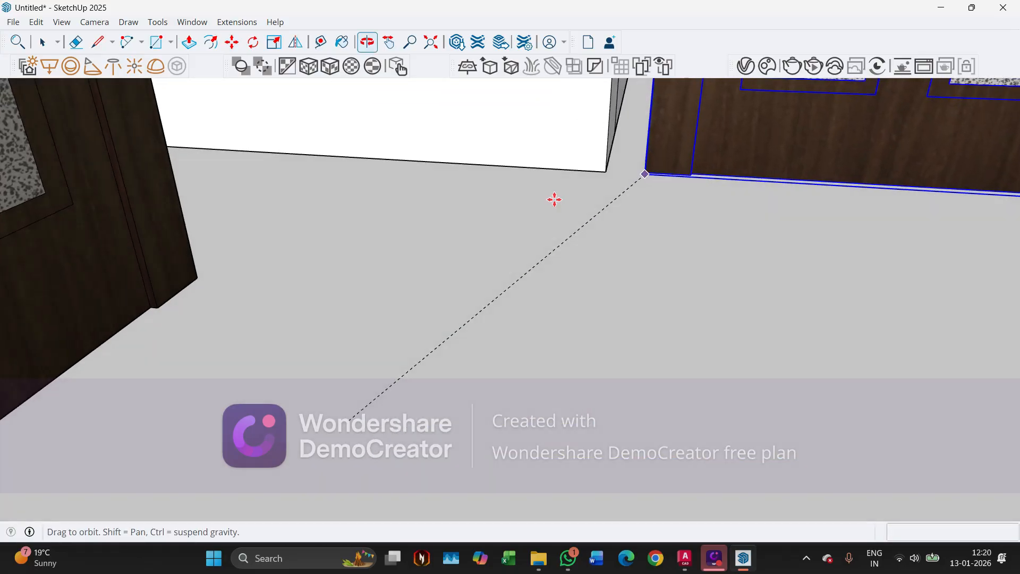
{"action": "scroll", "coordinate": [618, 171], "scroll_direction": "up", "scroll_amount": 5}
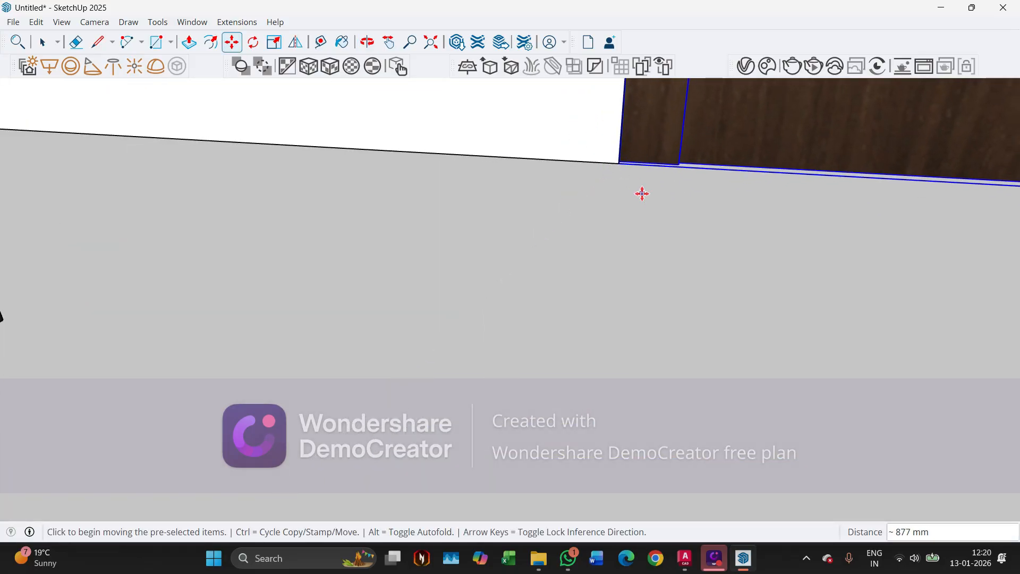
{"action": "scroll", "coordinate": [642, 194], "scroll_direction": "up", "scroll_amount": 2}
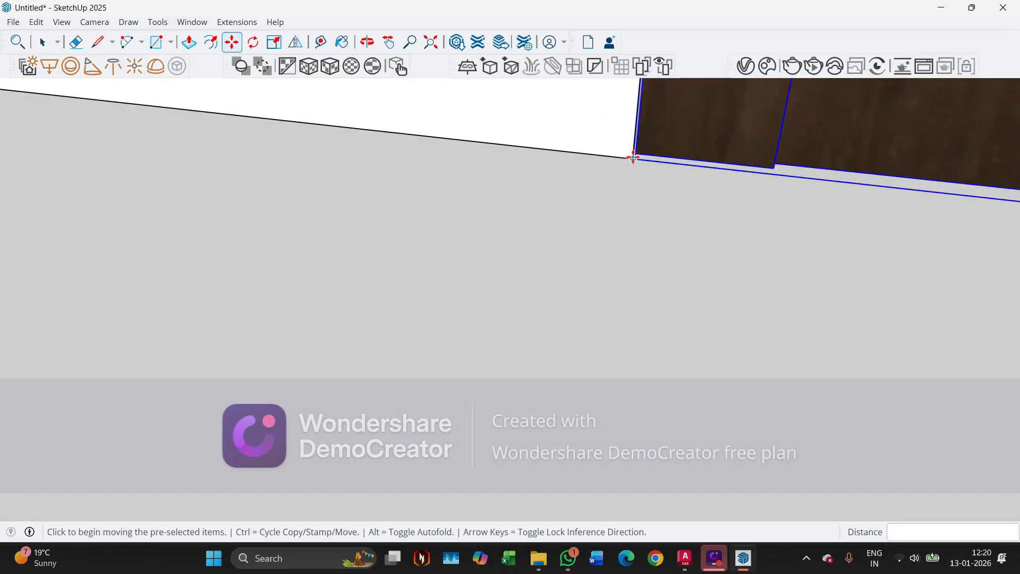
{"action": "left_click", "coordinate": [633, 158]}
{"action": "middle_click_drag", "start_coordinate": [642, 151], "coordinate": [657, 234]}
{"action": "scroll", "coordinate": [505, 351], "scroll_direction": "down", "scroll_amount": 8}
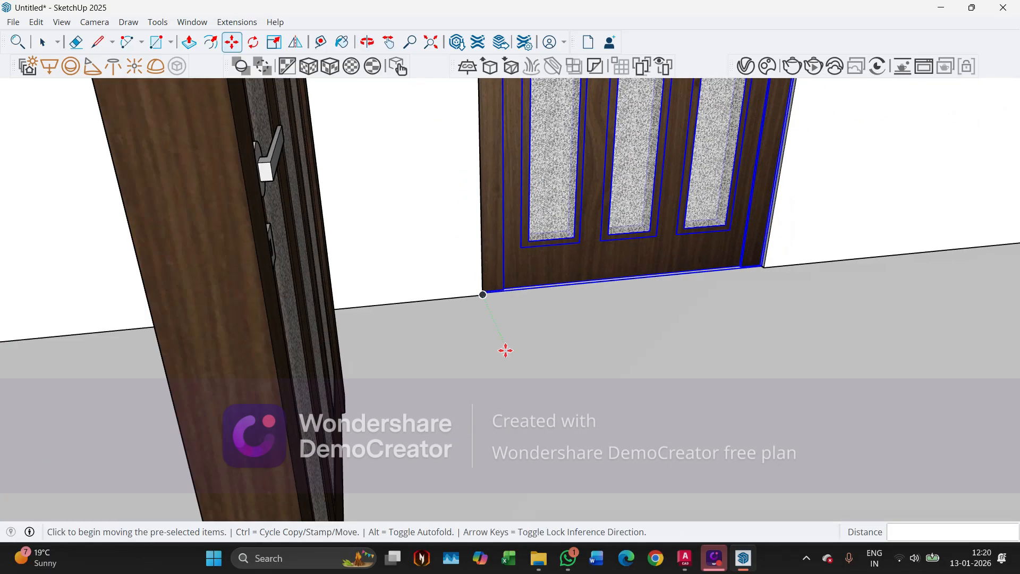
{"action": "middle_click_drag", "start_coordinate": [512, 303], "coordinate": [579, 283]}
{"action": "left_click", "coordinate": [580, 283]}
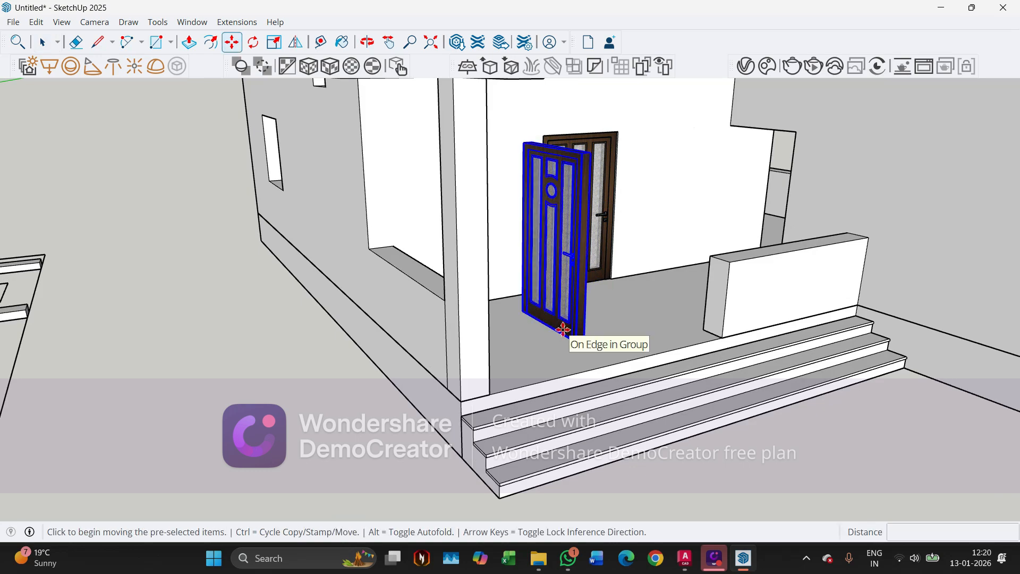
{"action": "scroll", "coordinate": [506, 334], "scroll_direction": "up", "scroll_amount": 10}
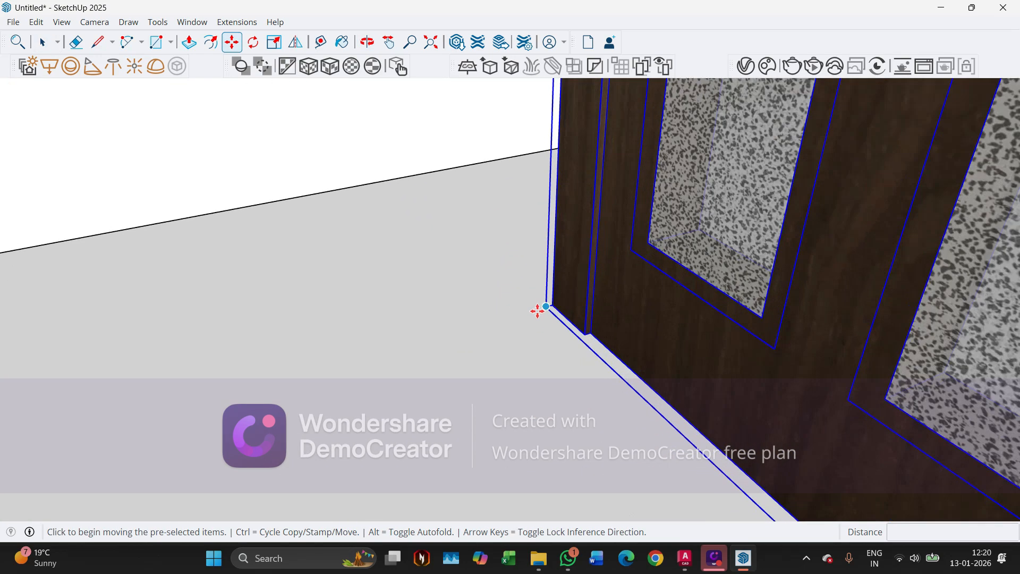
{"action": "left_click", "coordinate": [546, 309]}
{"action": "scroll", "coordinate": [546, 309], "scroll_direction": "down", "scroll_amount": 10}
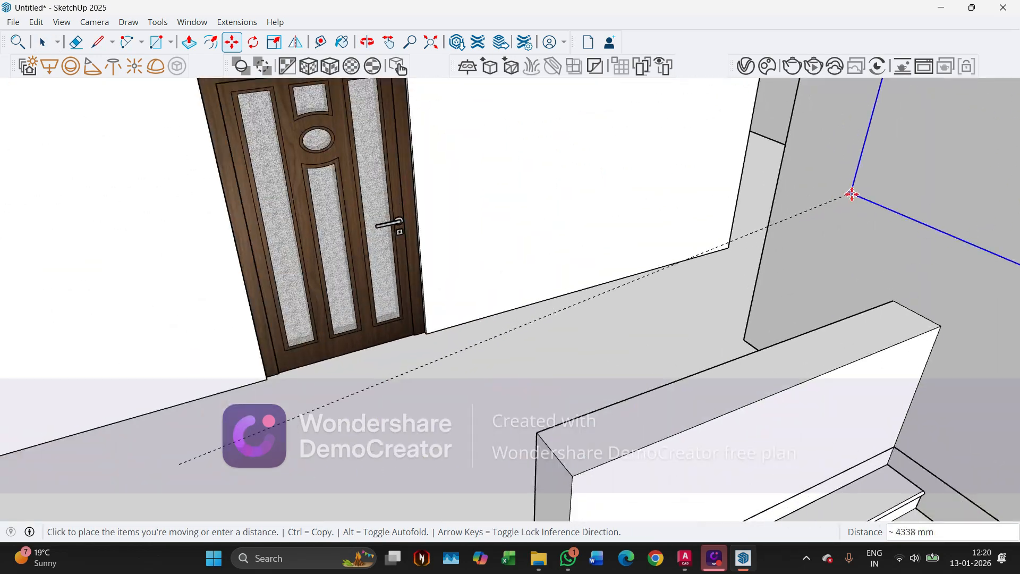
{"action": "middle_click_drag", "start_coordinate": [668, 259], "coordinate": [620, 146]}
{"action": "scroll", "coordinate": [633, 123], "scroll_direction": "down", "scroll_amount": 8}
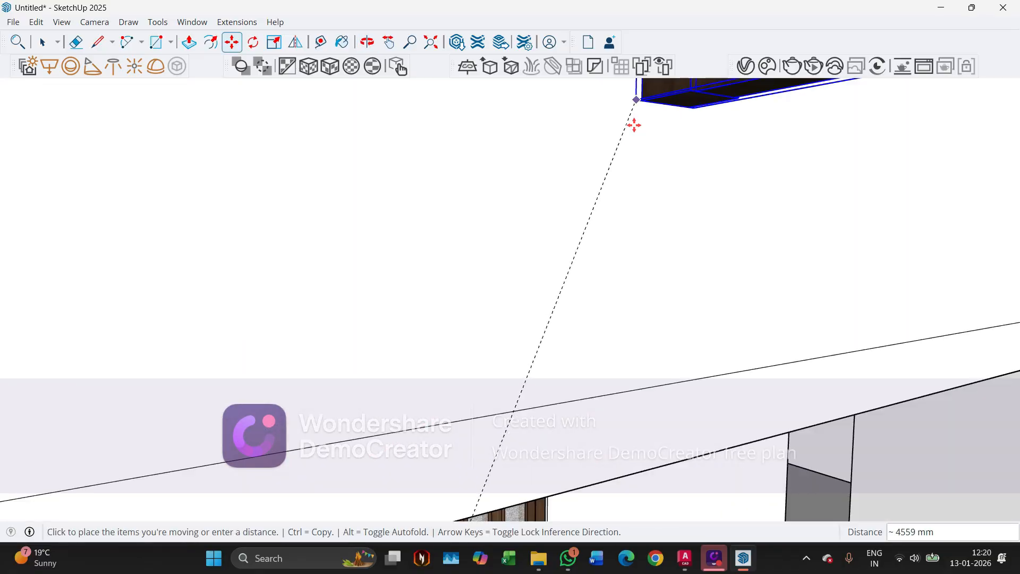
{"action": "scroll", "coordinate": [678, 136], "scroll_direction": "down", "scroll_amount": 3}
{"action": "key", "text": "Escape"}
{"action": "scroll", "coordinate": [595, 294], "scroll_direction": "down", "scroll_amount": 5}
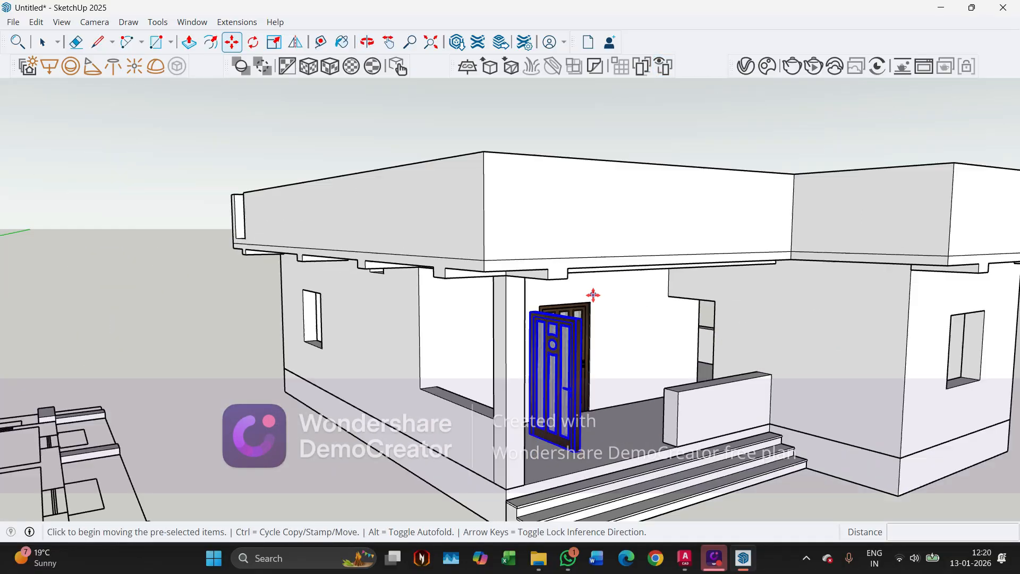
Move the perpendicular door copy by its outer lower corner into the side doorway at the far end of the verandah
{"action": "scroll", "coordinate": [613, 398], "scroll_direction": "up", "scroll_amount": 1}
{"action": "scroll", "coordinate": [613, 399], "scroll_direction": "up", "scroll_amount": 8}
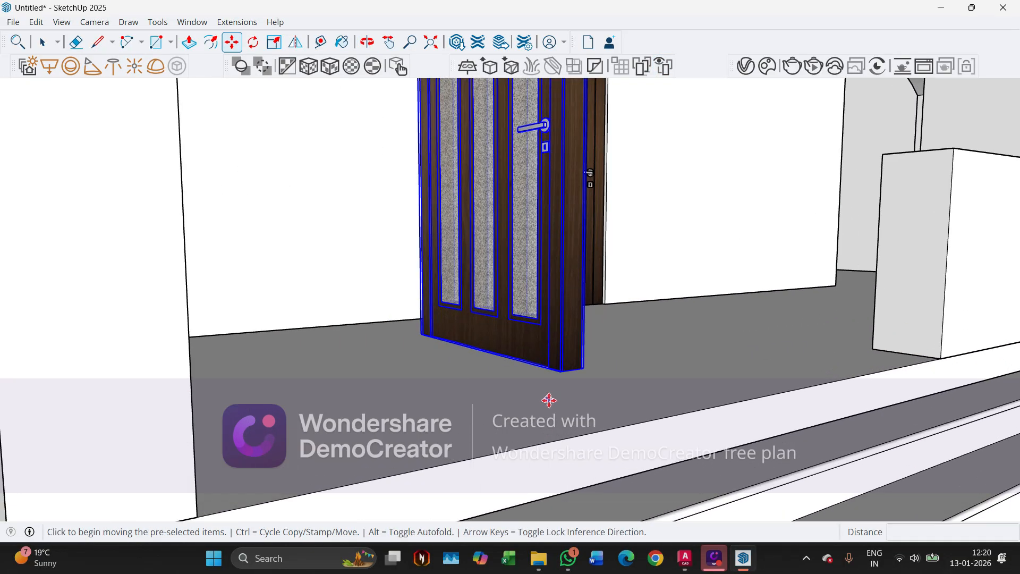
{"action": "mouse_move", "coordinate": [546, 404]}
{"action": "middle_mouse_down"}
{"action": "mouse_move", "coordinate": [541, 359]}
{"action": "mouse_move", "coordinate": [528, 406]}
{"action": "middle_mouse_up"}
{"action": "scroll", "coordinate": [539, 389], "scroll_direction": "up", "scroll_amount": 3}
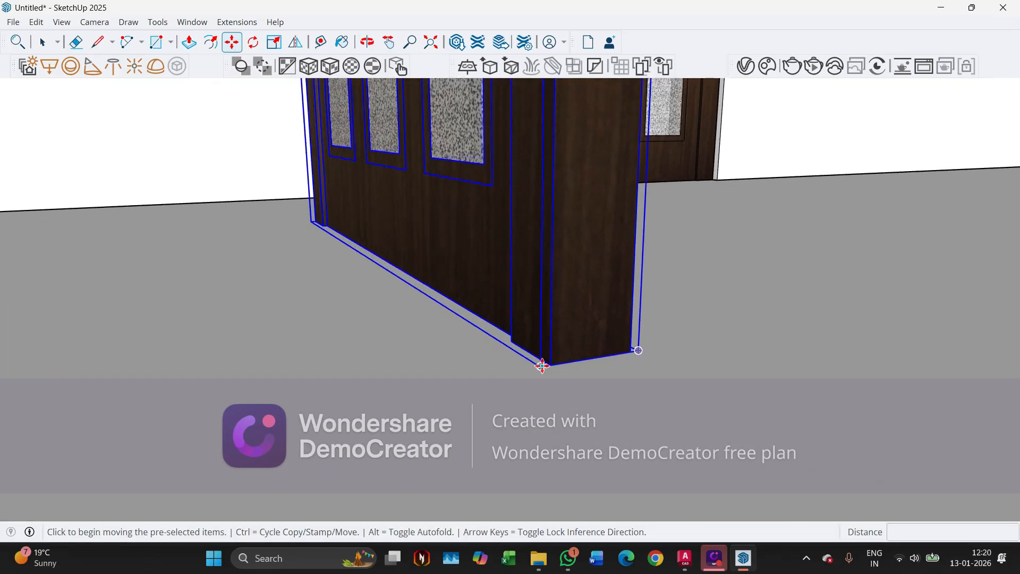
{"action": "left_click", "coordinate": [542, 366]}
{"action": "middle_click_drag", "start_coordinate": [540, 364], "coordinate": [576, 258]}
{"action": "scroll", "coordinate": [865, 148], "scroll_direction": "down", "scroll_amount": 2}
{"action": "scroll", "coordinate": [602, 167], "scroll_direction": "down", "scroll_amount": 2}
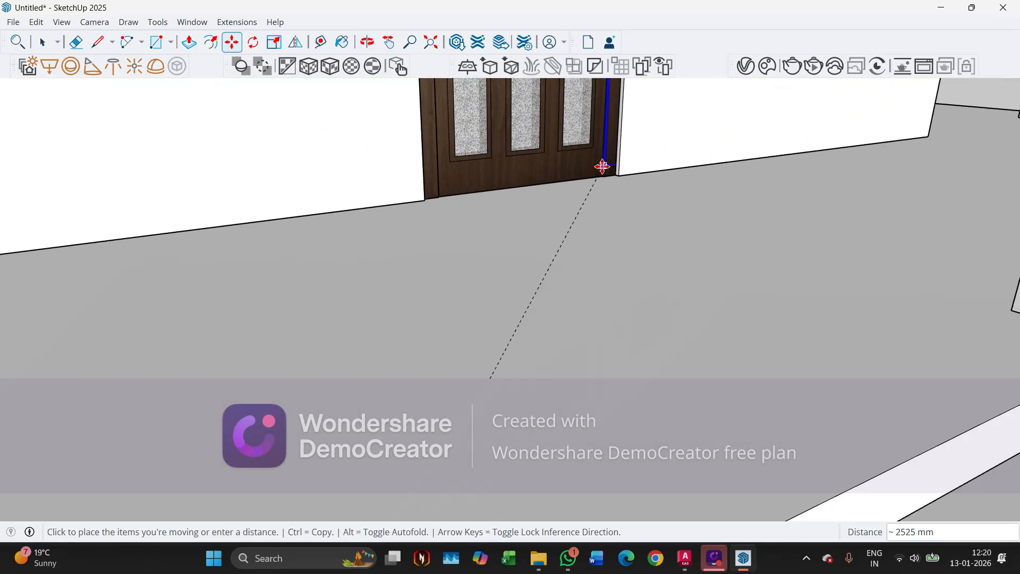
{"action": "middle_click_drag", "start_coordinate": [602, 166], "coordinate": [717, 198]}
{"action": "scroll", "coordinate": [744, 191], "scroll_direction": "up", "scroll_amount": 4}
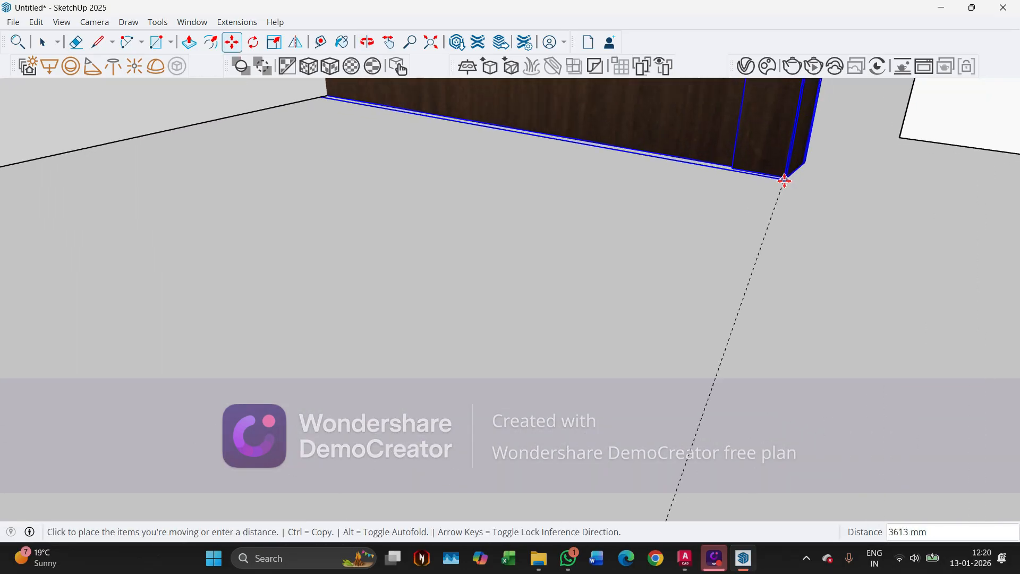
{"action": "middle_click_drag", "start_coordinate": [895, 89], "coordinate": [907, 160]}
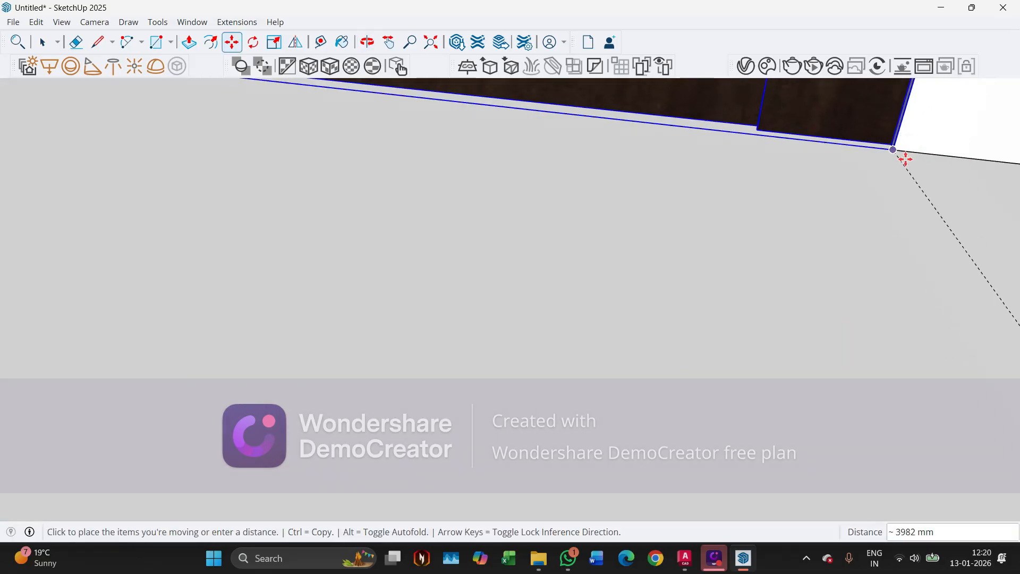
{"action": "left_click", "coordinate": [893, 151]}
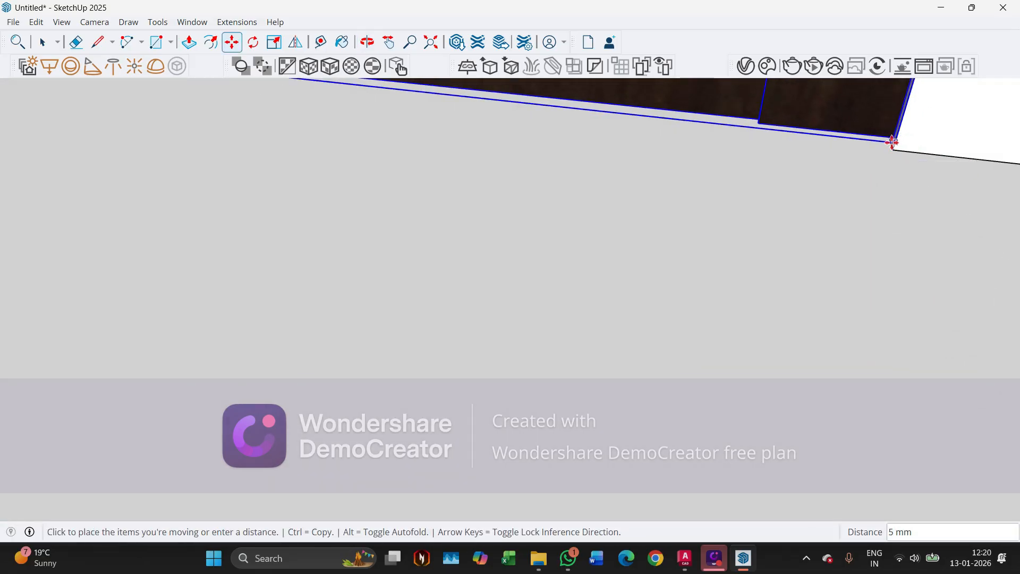
{"action": "left_click", "coordinate": [886, 133]}
Leave the Move tool and examine both fitted verandah doors from outside the front of the house
{"action": "middle_click_drag", "start_coordinate": [885, 133], "coordinate": [642, 225]}
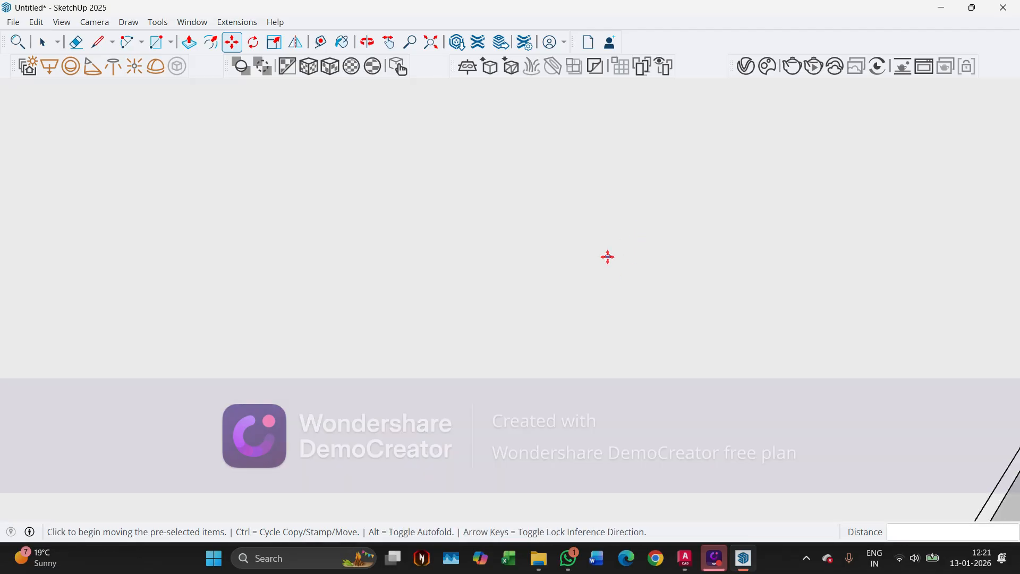
{"action": "scroll", "coordinate": [607, 257], "scroll_direction": "down", "scroll_amount": 10}
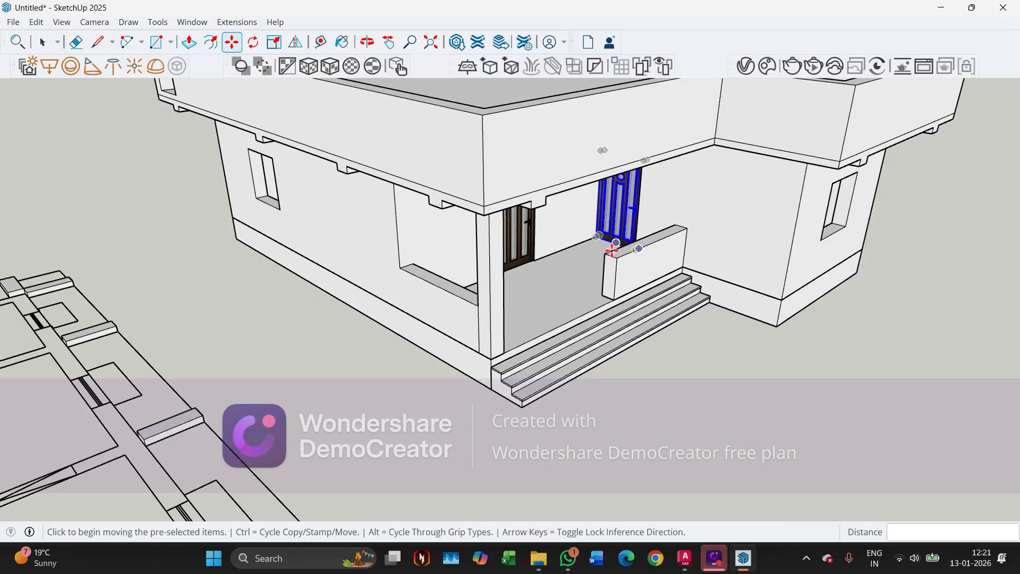
{"action": "scroll", "coordinate": [612, 250], "scroll_direction": "down", "scroll_amount": 5}
{"action": "key", "text": "space"}
{"action": "middle_click_drag", "start_coordinate": [513, 336], "coordinate": [624, 245]}
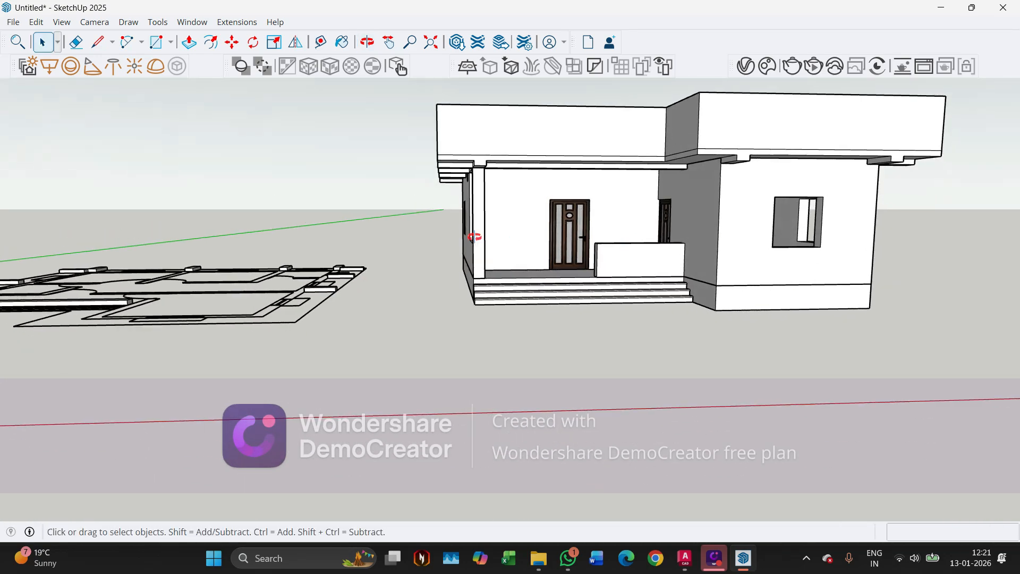
{"action": "middle_click_drag", "start_coordinate": [475, 237], "coordinate": [591, 188]}
{"action": "middle_click_drag", "start_coordinate": [502, 246], "coordinate": [502, 257]}
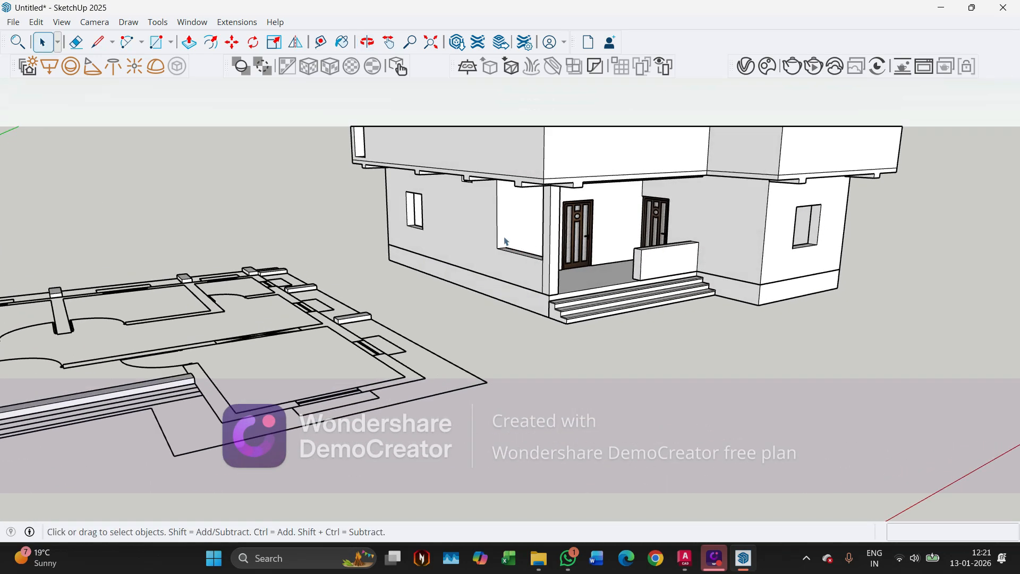
{"action": "scroll", "coordinate": [500, 256], "scroll_direction": "down", "scroll_amount": 2}
Delete the leftover beam group lying over the floor plan beside the house, keeping the flat plan lines
{"action": "left_click", "coordinate": [240, 345]}
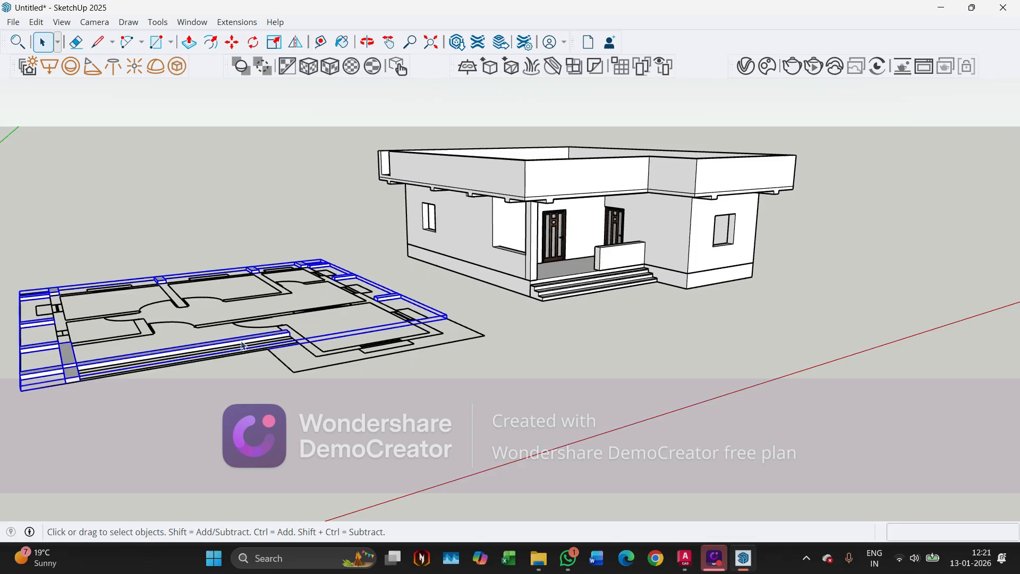
{"action": "key", "text": "Delete"}
{"action": "middle_click_drag", "start_coordinate": [241, 344], "coordinate": [184, 413]}
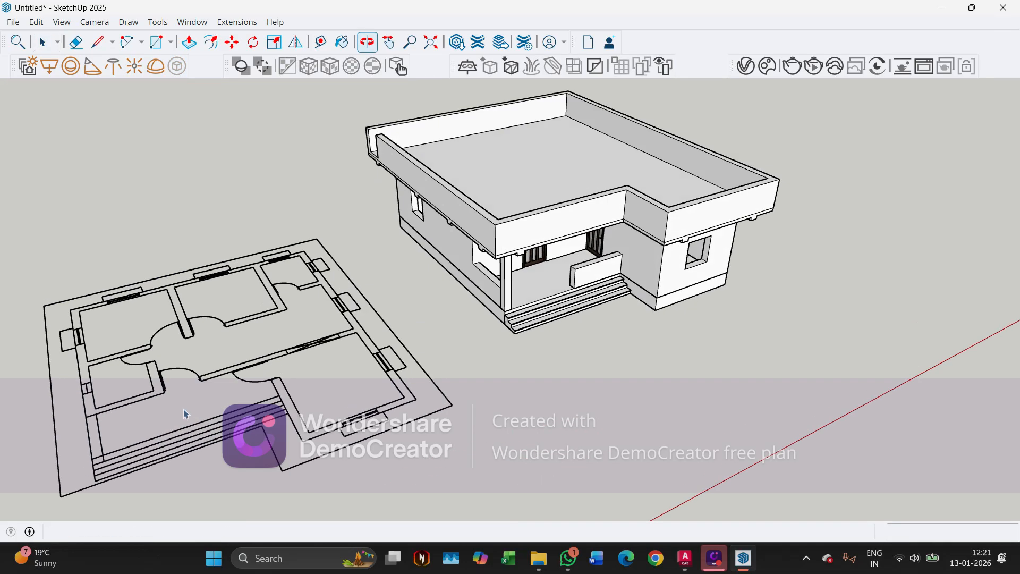
{"action": "scroll", "coordinate": [337, 314], "scroll_direction": "up", "scroll_amount": 2}
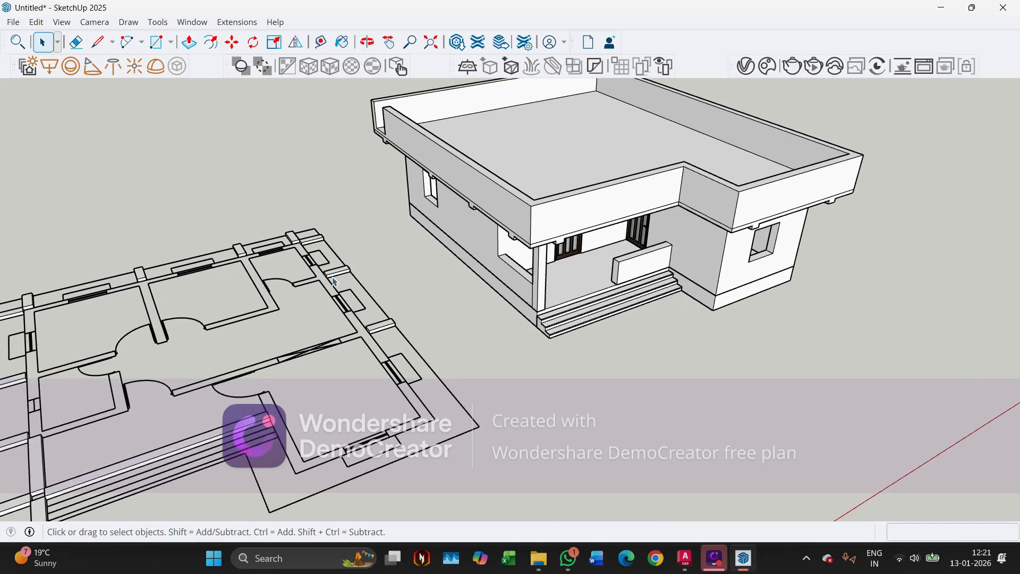
{"action": "left_click", "coordinate": [330, 274]}
{"action": "middle_click_drag", "start_coordinate": [170, 430], "coordinate": [239, 414]}
{"action": "scroll", "coordinate": [239, 415], "scroll_direction": "up", "scroll_amount": 3}
{"action": "left_click", "coordinate": [290, 396]}
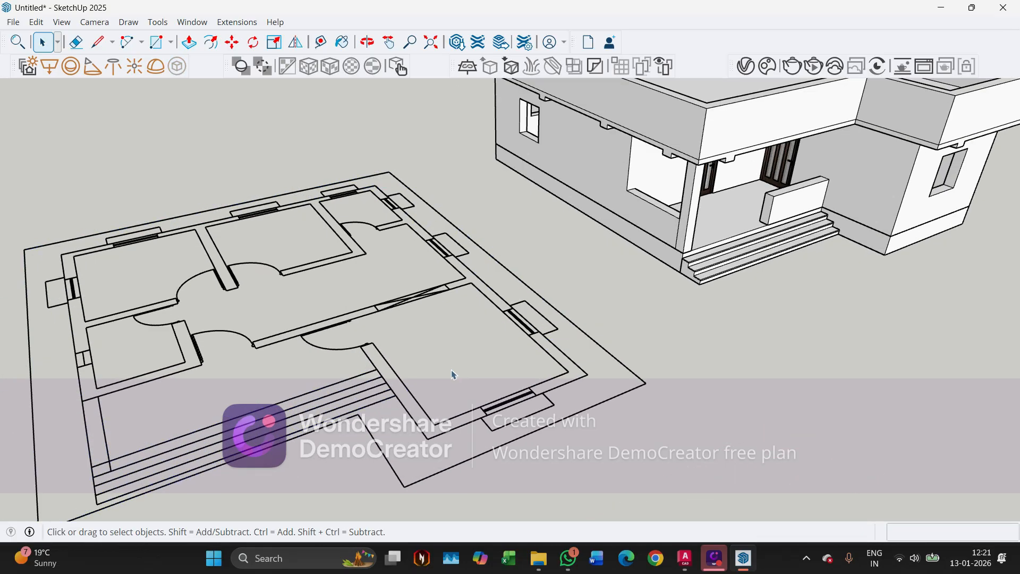
Examine the entrance door, the verandah's side door and the adjoining side wall from several angles
{"action": "scroll", "coordinate": [453, 374], "scroll_direction": "down", "scroll_amount": 3}
{"action": "middle_click_drag", "start_coordinate": [453, 375], "coordinate": [585, 277]}
{"action": "scroll", "coordinate": [653, 241], "scroll_direction": "up", "scroll_amount": 5}
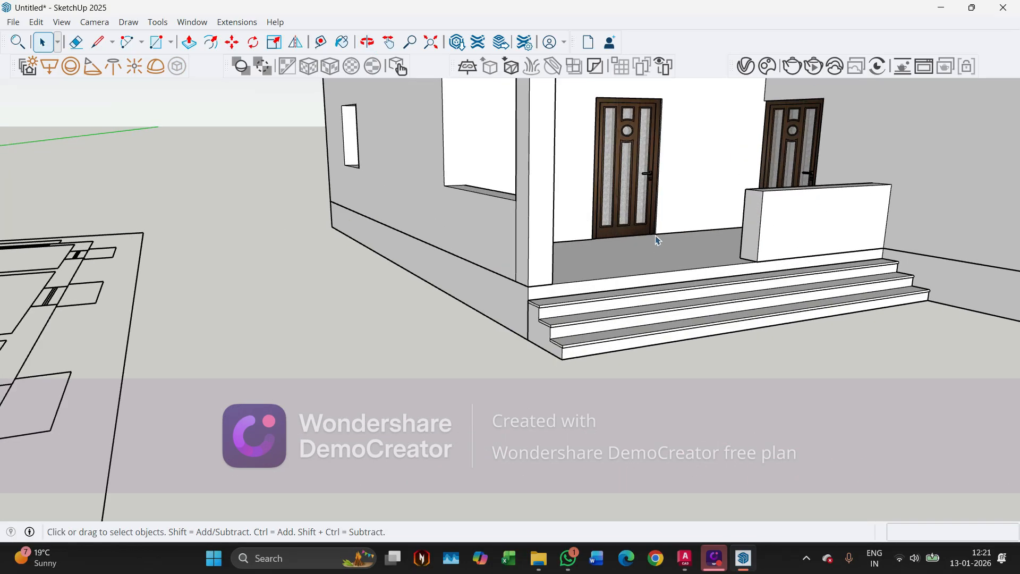
{"action": "middle_click_drag", "start_coordinate": [657, 240], "coordinate": [676, 239]}
{"action": "scroll", "coordinate": [654, 244], "scroll_direction": "down", "scroll_amount": 2}
{"action": "scroll", "coordinate": [675, 285], "scroll_direction": "up", "scroll_amount": 3}
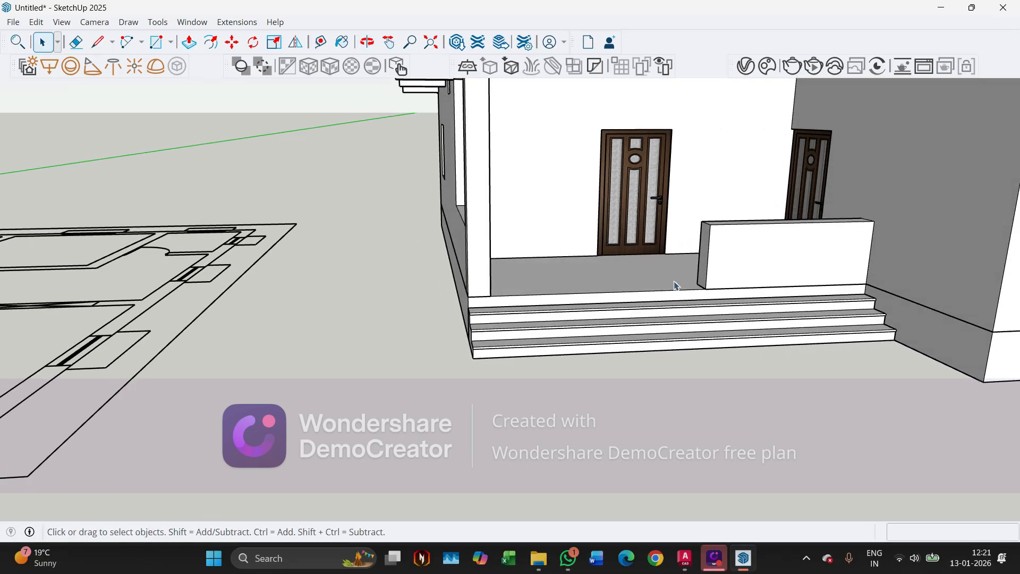
{"action": "scroll", "coordinate": [675, 286], "scroll_direction": "down", "scroll_amount": 2}
{"action": "middle_click_drag", "start_coordinate": [674, 286], "coordinate": [673, 308]}
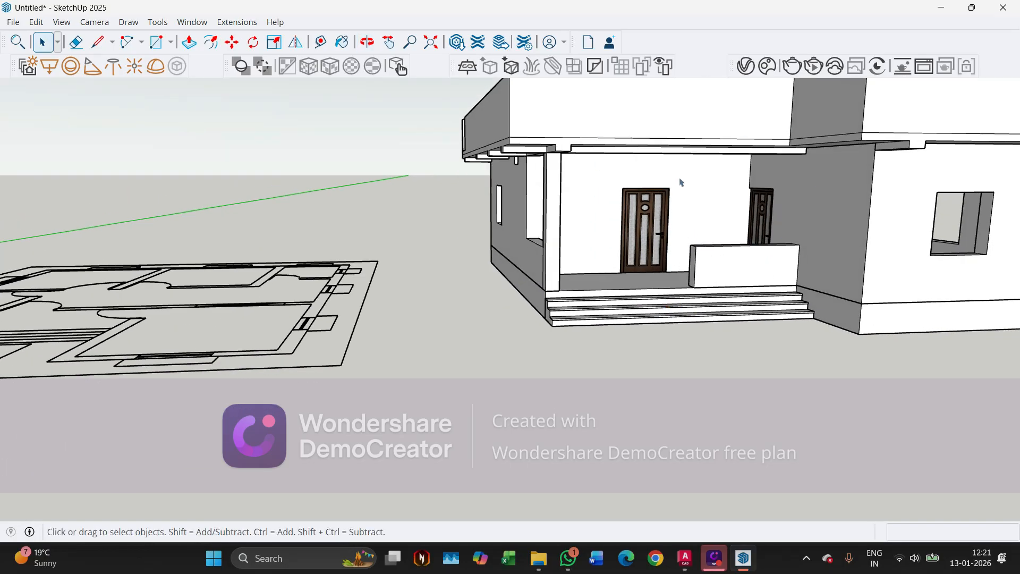
{"action": "middle_click_drag", "start_coordinate": [525, 209], "coordinate": [675, 242]}
{"action": "middle_click_drag", "start_coordinate": [483, 226], "coordinate": [611, 252]}
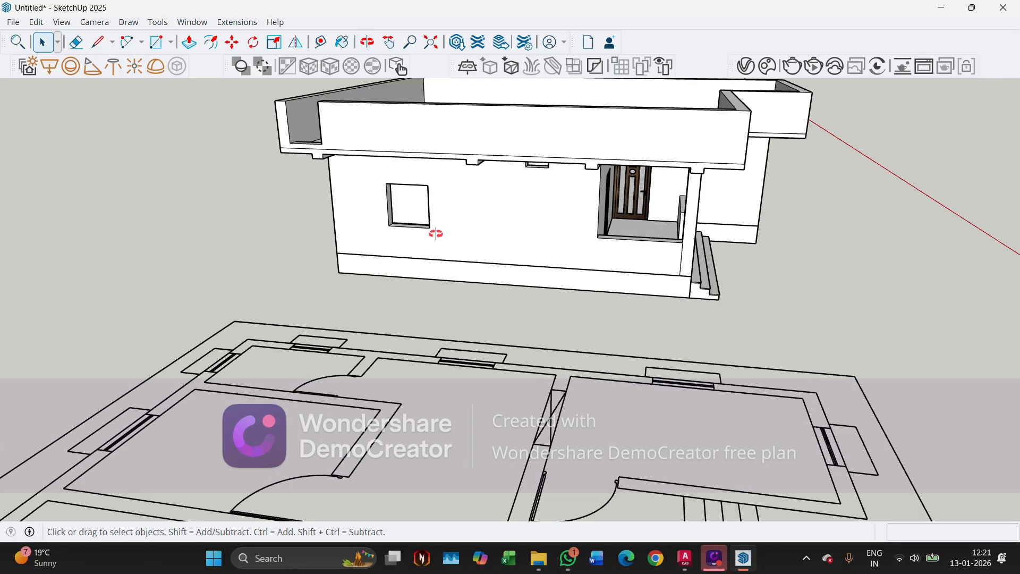
Import the Grille+de+protection+1 window grille model from the warehouse folder
{"action": "middle_click_drag", "start_coordinate": [436, 232], "coordinate": [478, 247]}
{"action": "mouse_move", "coordinate": [420, 261]}
{"action": "middle_mouse_down"}
{"action": "mouse_move", "coordinate": [487, 241]}
{"action": "mouse_move", "coordinate": [664, 245]}
{"action": "middle_mouse_up"}
{"action": "mouse_move", "coordinate": [505, 266]}
{"action": "middle_mouse_down"}
{"action": "mouse_move", "coordinate": [580, 284]}
{"action": "mouse_move", "coordinate": [503, 298]}
{"action": "mouse_move", "coordinate": [321, 225]}
{"action": "mouse_move", "coordinate": [493, 290]}
{"action": "middle_mouse_up"}
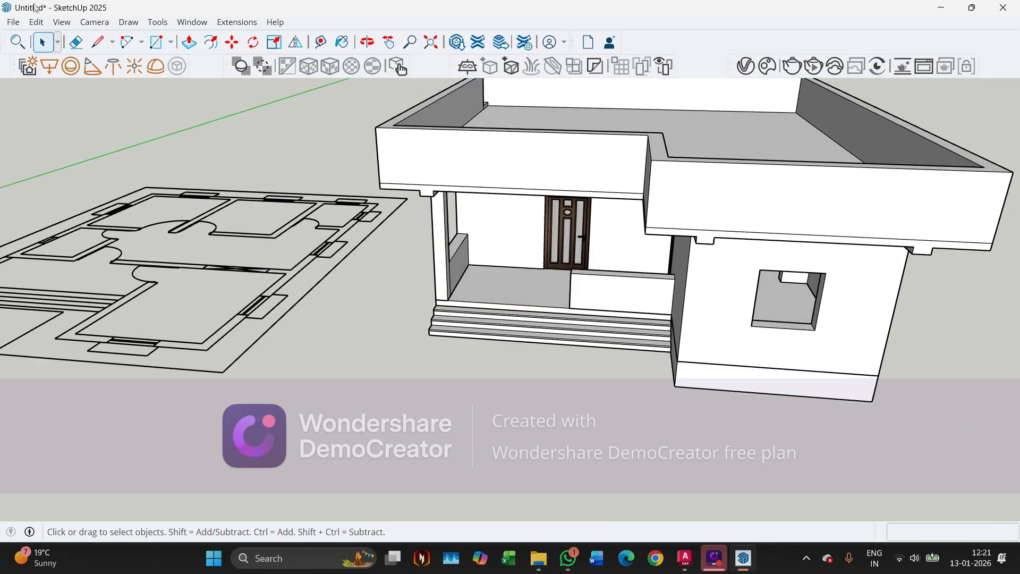
{"action": "left_click", "coordinate": [16, 22]}
{"action": "left_click", "coordinate": [75, 208]}
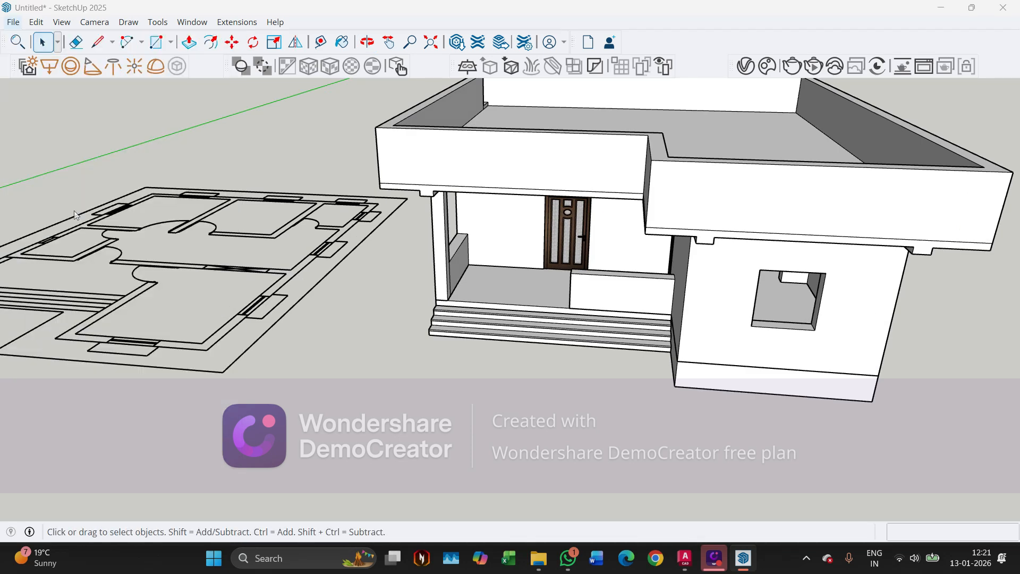
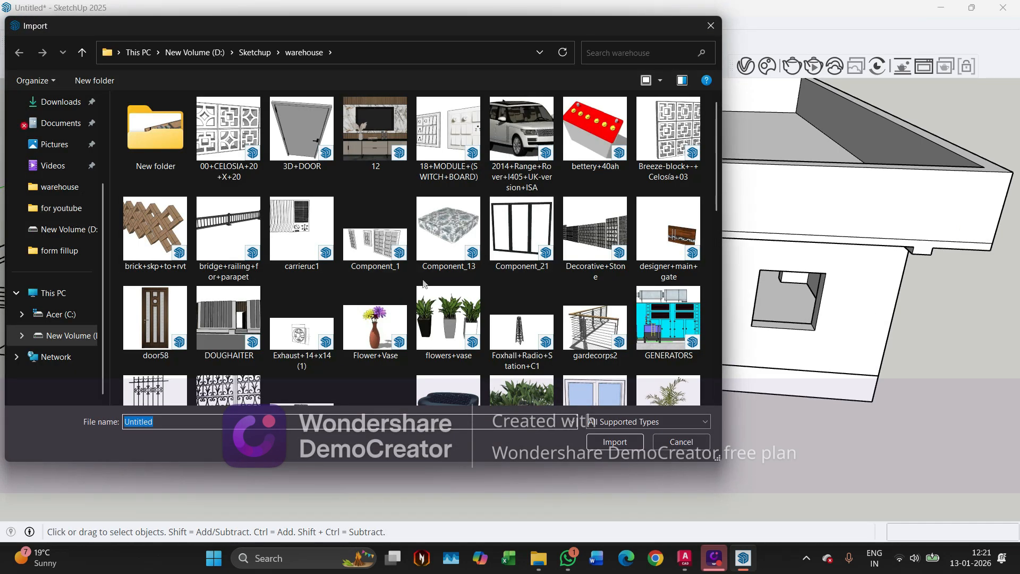
{"action": "scroll", "coordinate": [176, 296], "scroll_direction": "down", "scroll_amount": 2}
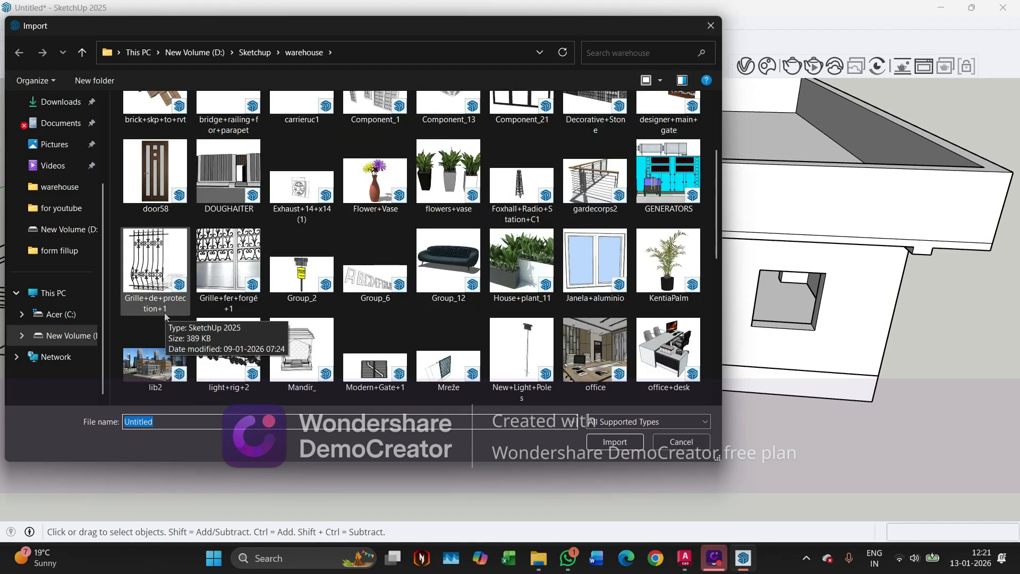
{"action": "left_click", "coordinate": [163, 274]}
{"action": "left_click", "coordinate": [625, 447]}
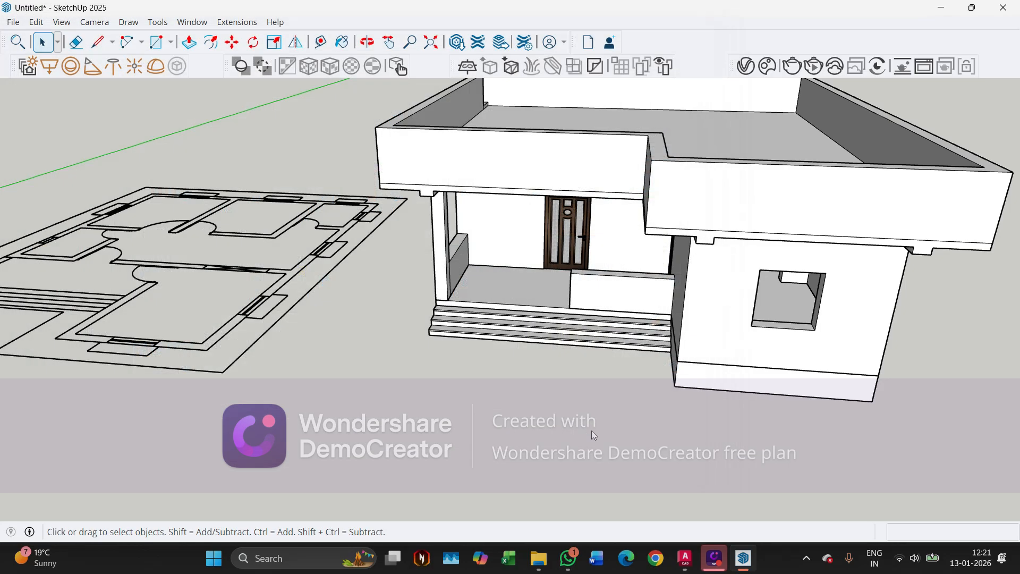
Place the imported grille on top of the low verandah wall beside the entrance steps
{"action": "scroll", "coordinate": [588, 291], "scroll_direction": "up", "scroll_amount": 5}
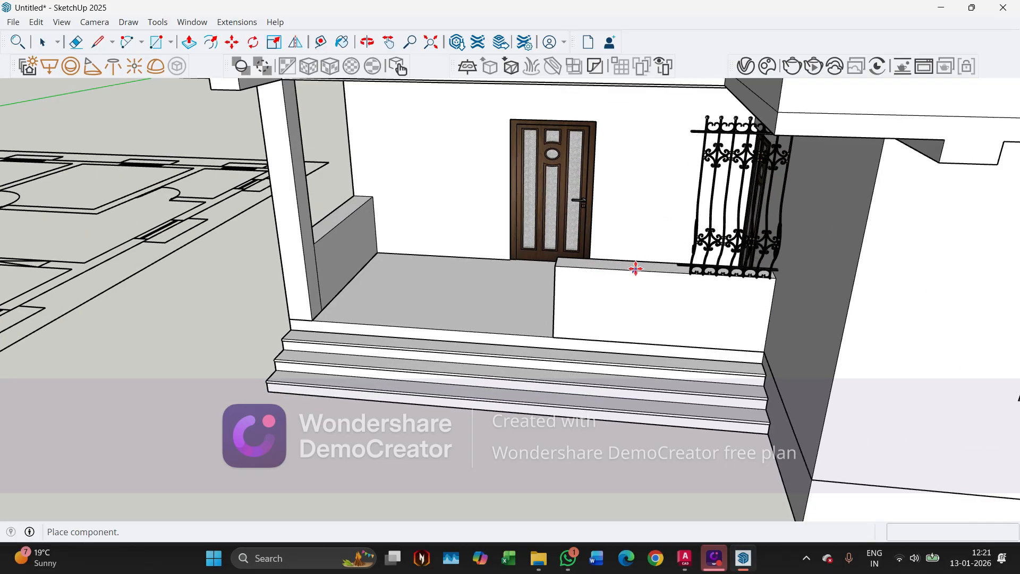
{"action": "left_click", "coordinate": [633, 270]}
{"action": "scroll", "coordinate": [527, 366], "scroll_direction": "down", "scroll_amount": 2}
{"action": "middle_click_drag", "start_coordinate": [524, 377], "coordinate": [710, 365]}
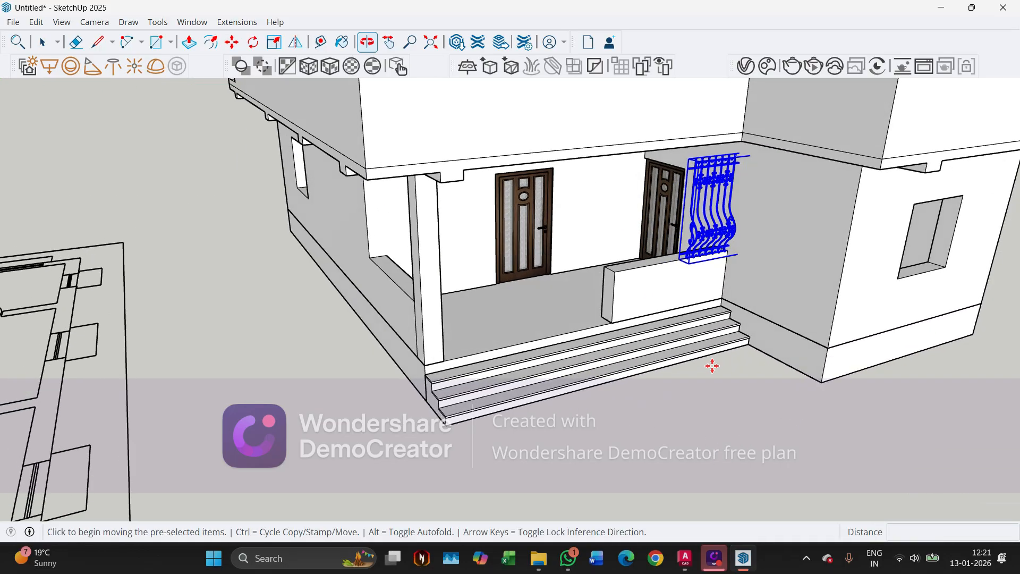
Move the window grille by its lower corner onto the outer end corner of the parapet wall beside the steps
{"action": "scroll", "coordinate": [674, 271], "scroll_direction": "up", "scroll_amount": 7}
{"action": "left_click", "coordinate": [691, 217]}
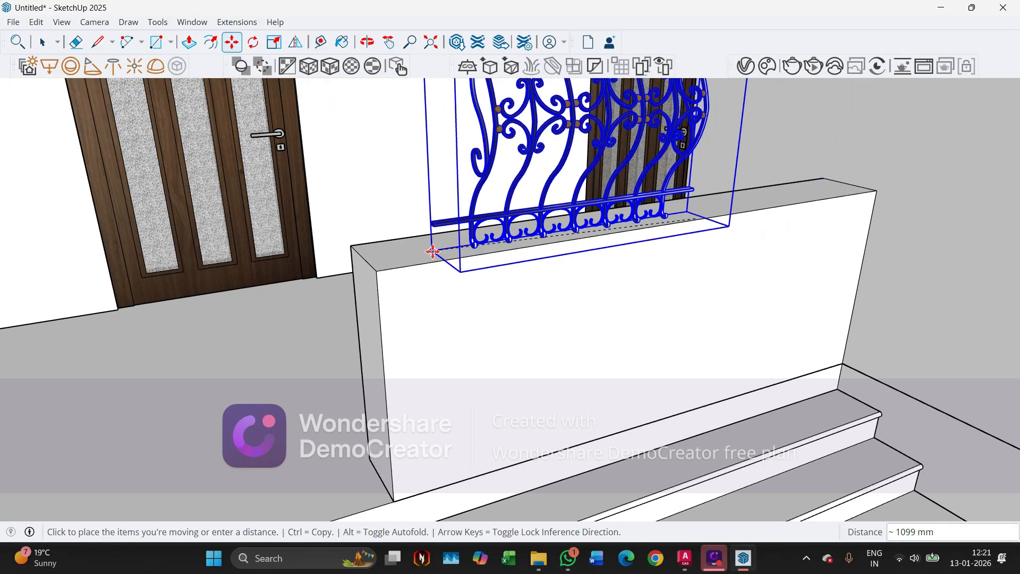
{"action": "middle_click_drag", "start_coordinate": [438, 242], "coordinate": [499, 308]}
{"action": "left_click", "coordinate": [458, 301]}
{"action": "scroll", "coordinate": [501, 368], "scroll_direction": "down", "scroll_amount": 3}
{"action": "middle_click_drag", "start_coordinate": [501, 369], "coordinate": [467, 308]}
{"action": "scroll", "coordinate": [484, 119], "scroll_direction": "up", "scroll_amount": 2}
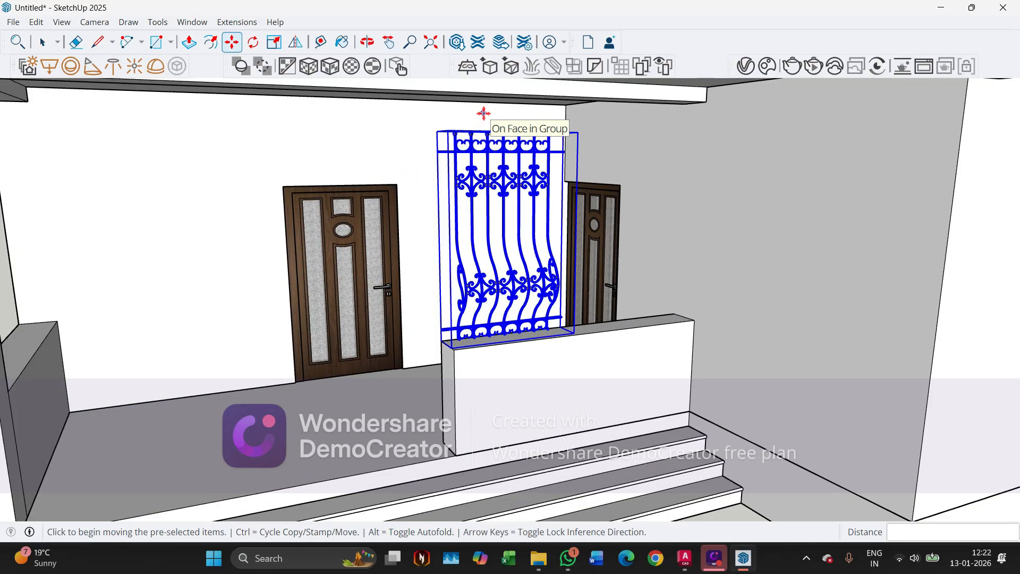
Copy the grille along the top of the parapet wall so the copy's lower corner meets the wall's house-side end
{"action": "key", "text": "ctrl"}
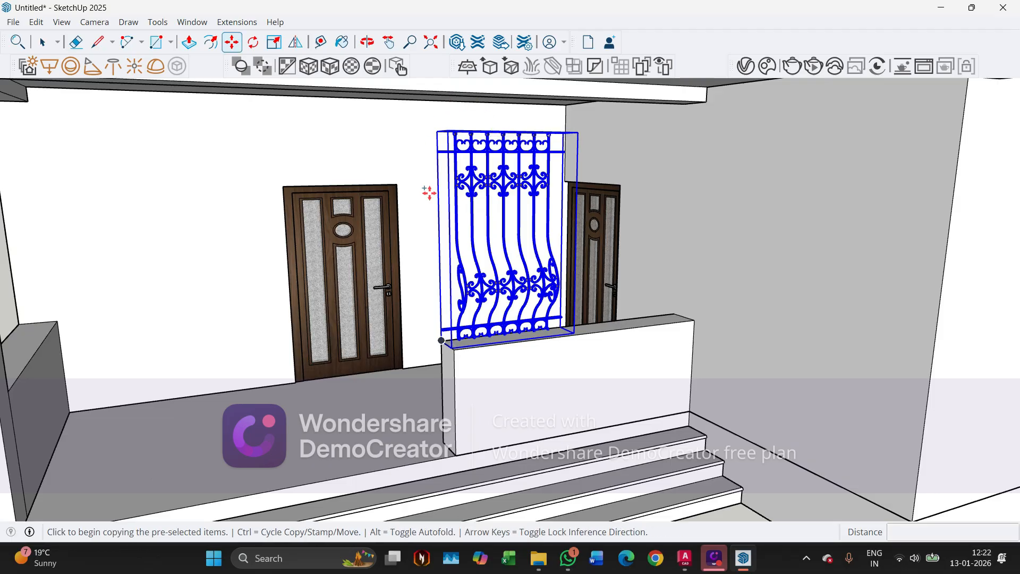
{"action": "scroll", "coordinate": [439, 345], "scroll_direction": "up", "scroll_amount": 4}
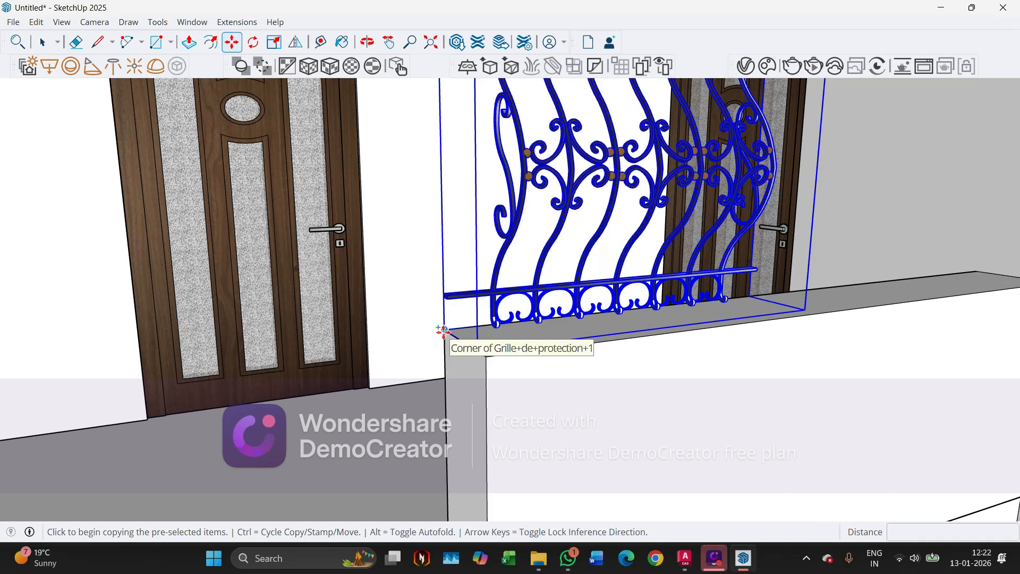
{"action": "scroll", "coordinate": [443, 331], "scroll_direction": "down", "scroll_amount": 8}
{"action": "middle_click_drag", "start_coordinate": [509, 388], "coordinate": [467, 330]}
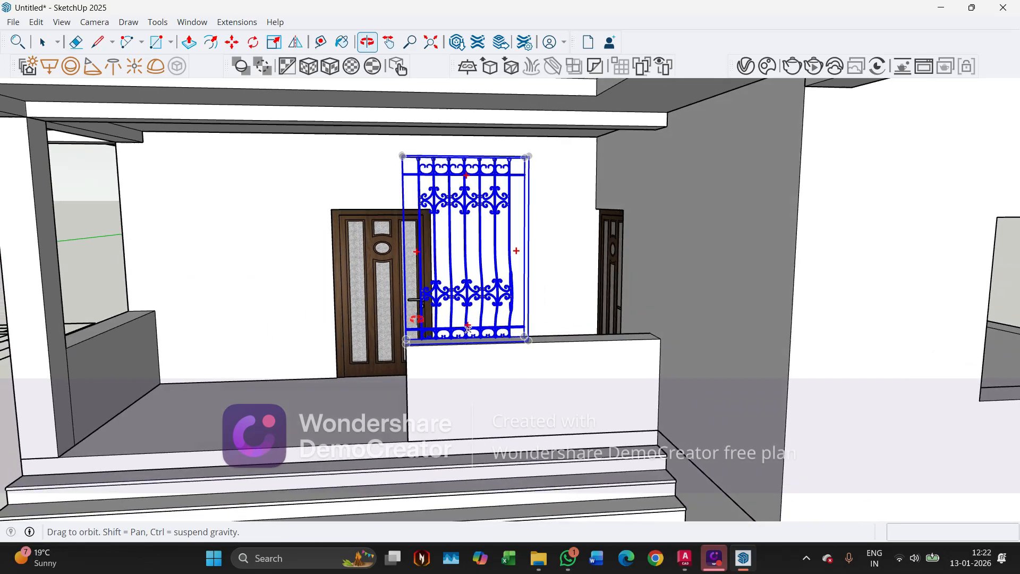
{"action": "scroll", "coordinate": [532, 348], "scroll_direction": "up", "scroll_amount": 5}
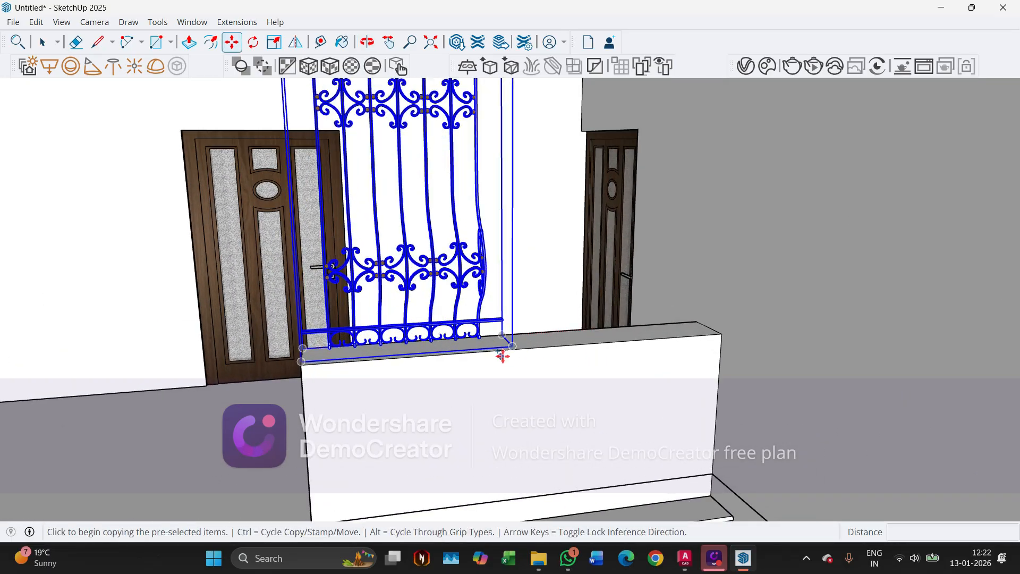
{"action": "scroll", "coordinate": [504, 357], "scroll_direction": "up", "scroll_amount": 2}
{"action": "left_click", "coordinate": [522, 334]}
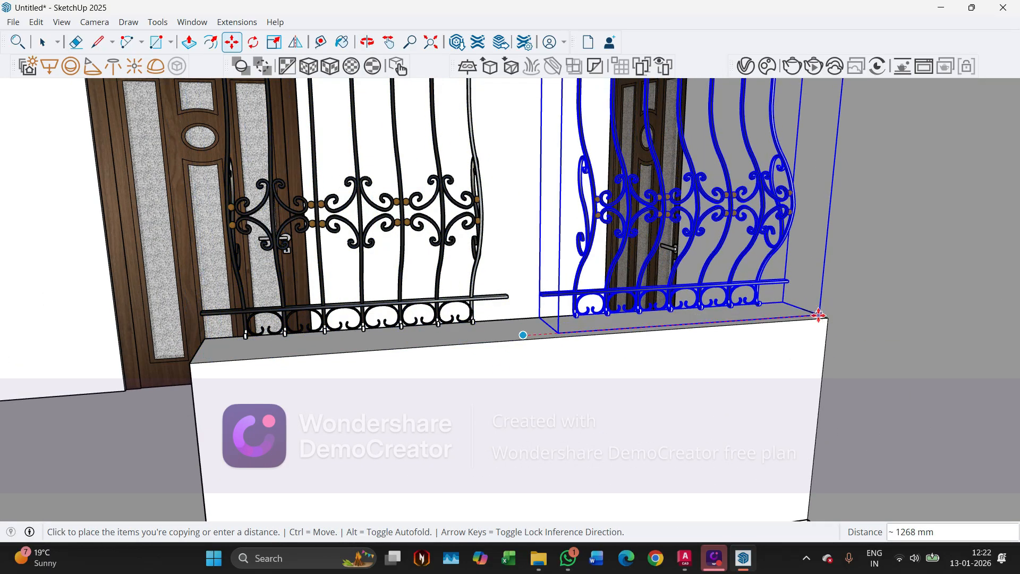
{"action": "scroll", "coordinate": [535, 394], "scroll_direction": "down", "scroll_amount": 4}
Scale the copied grille's width by about 1.12 so it reaches the end of the first grille's lower rail
{"action": "key", "text": "s"}
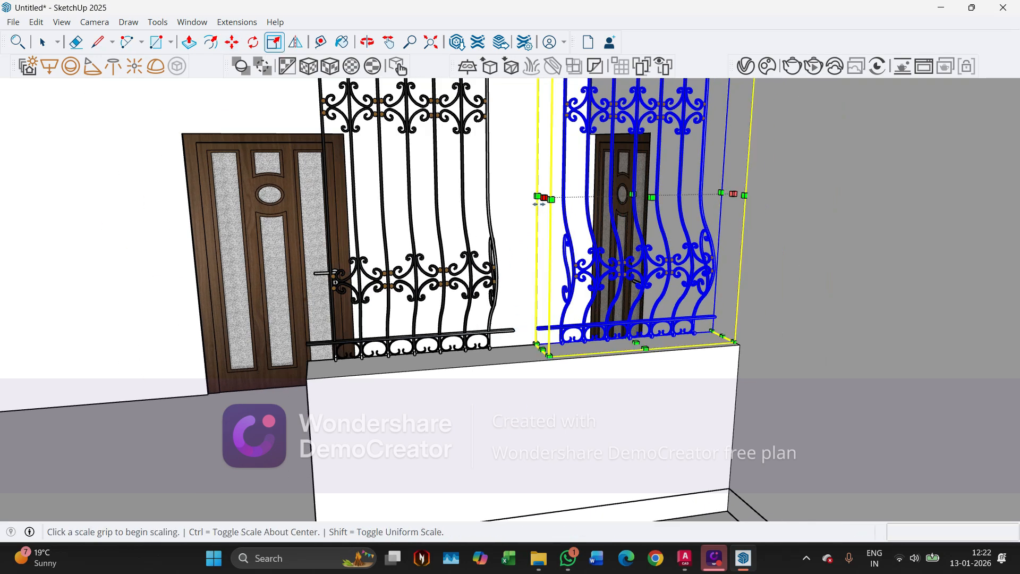
{"action": "left_click", "coordinate": [545, 197]}
{"action": "scroll", "coordinate": [506, 343], "scroll_direction": "up", "scroll_amount": 3}
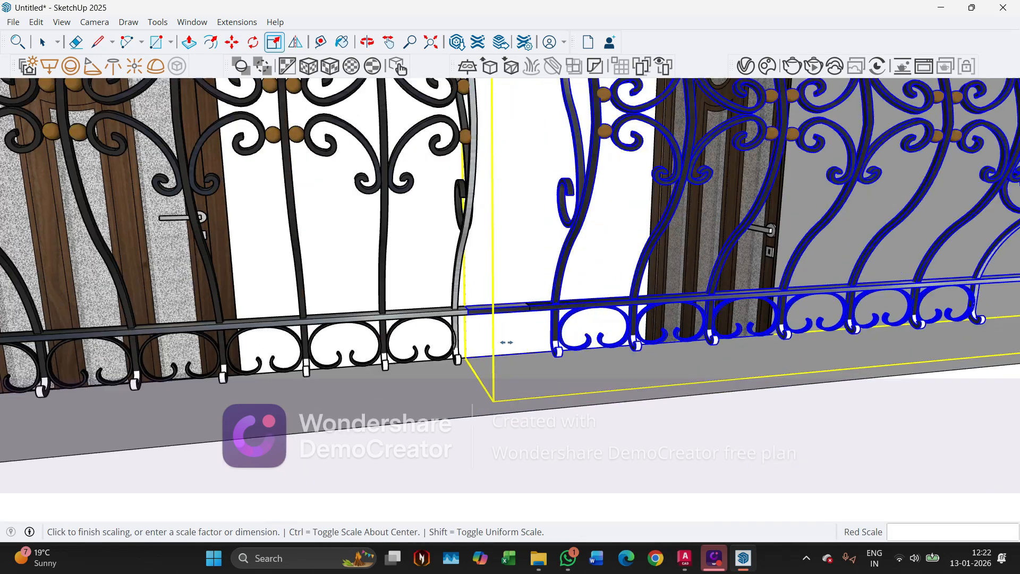
{"action": "scroll", "coordinate": [506, 342], "scroll_direction": "up", "scroll_amount": 3}
{"action": "scroll", "coordinate": [547, 312], "scroll_direction": "down", "scroll_amount": 3}
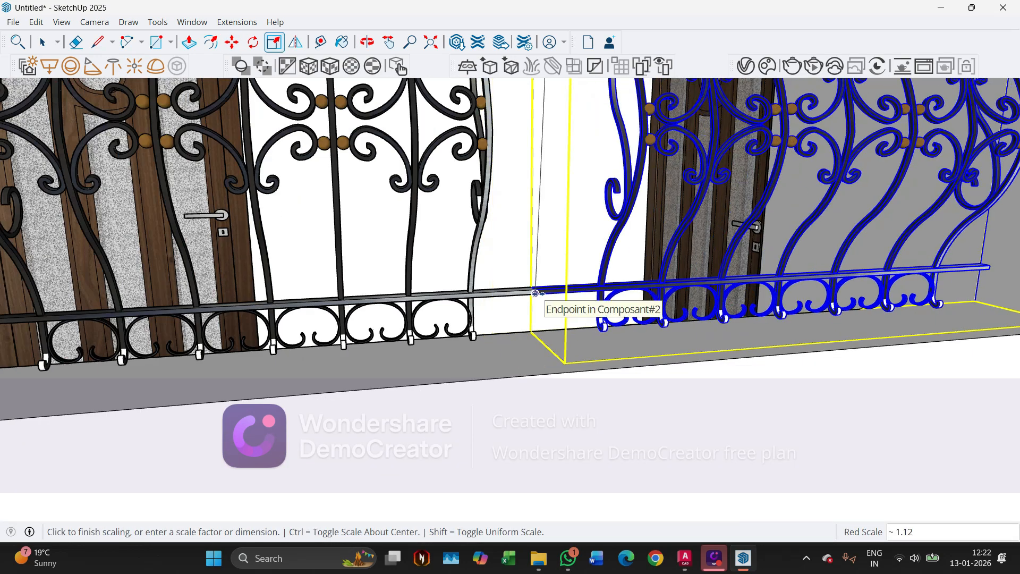
{"action": "left_click", "coordinate": [535, 293]}
{"action": "scroll", "coordinate": [616, 340], "scroll_direction": "down", "scroll_amount": 4}
{"action": "middle_click_drag", "start_coordinate": [615, 342], "coordinate": [526, 257]}
{"action": "scroll", "coordinate": [593, 423], "scroll_direction": "down", "scroll_amount": 2}
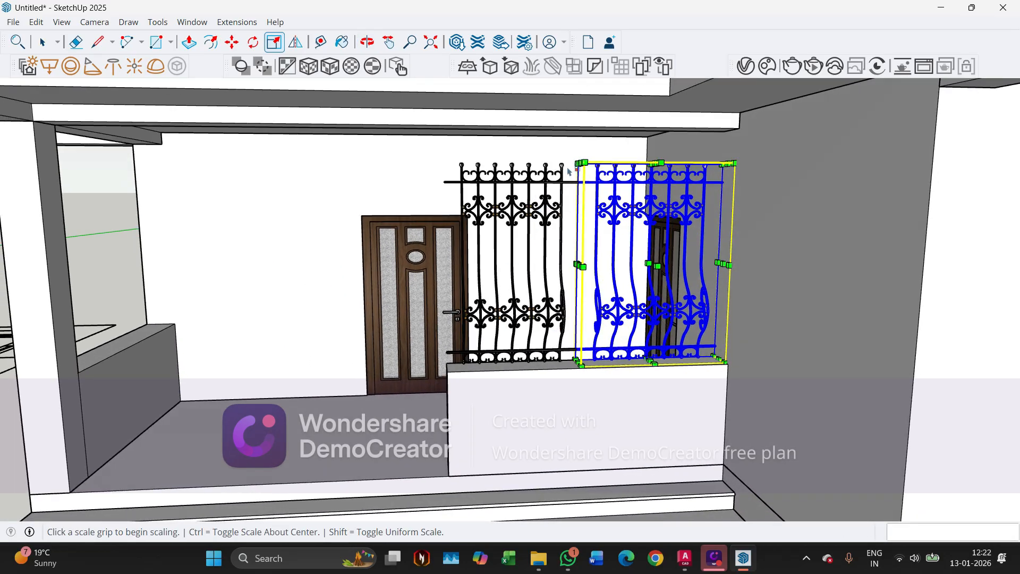
Scale the copied grille's height up to the underside of the porch beam
{"action": "scroll", "coordinate": [569, 171], "scroll_direction": "up", "scroll_amount": 2}
{"action": "middle_click_drag", "start_coordinate": [618, 201], "coordinate": [542, 203]}
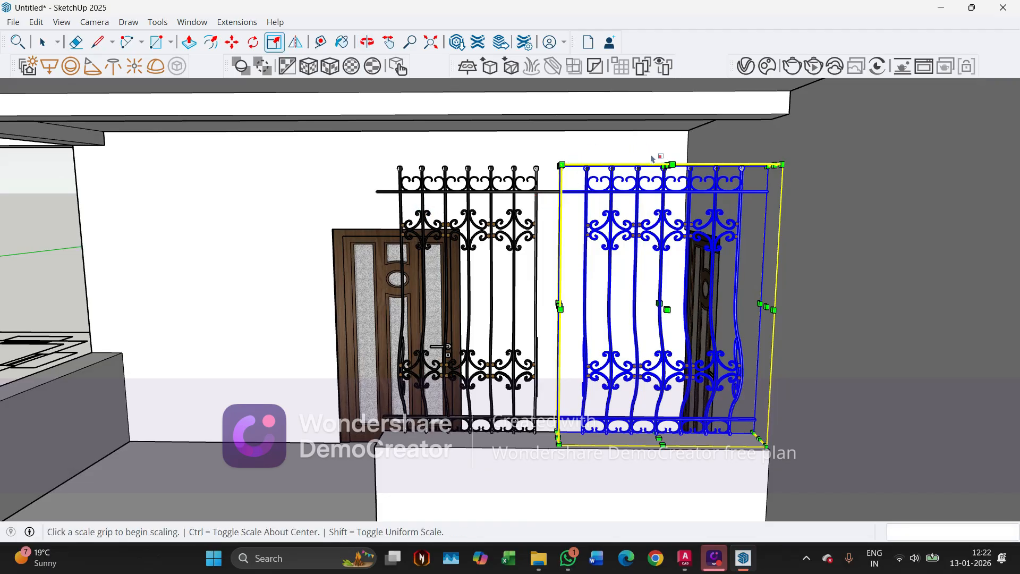
{"action": "middle_click_drag", "start_coordinate": [653, 158], "coordinate": [705, 196]}
{"action": "left_click", "coordinate": [698, 186]}
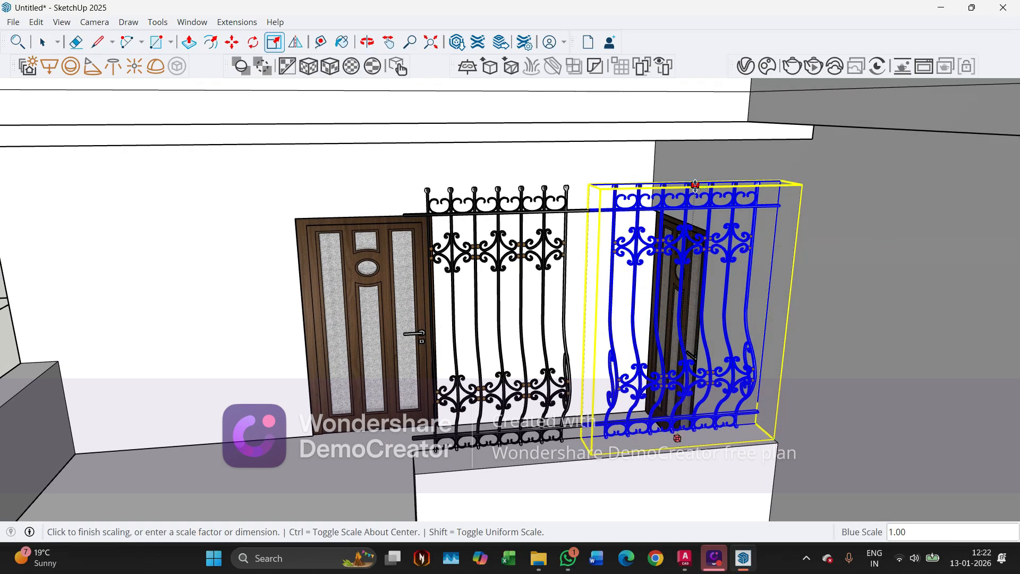
{"action": "left_click", "coordinate": [680, 141]}
{"action": "scroll", "coordinate": [680, 246], "scroll_direction": "down", "scroll_amount": 1}
{"action": "middle_click_drag", "start_coordinate": [679, 245], "coordinate": [593, 228]}
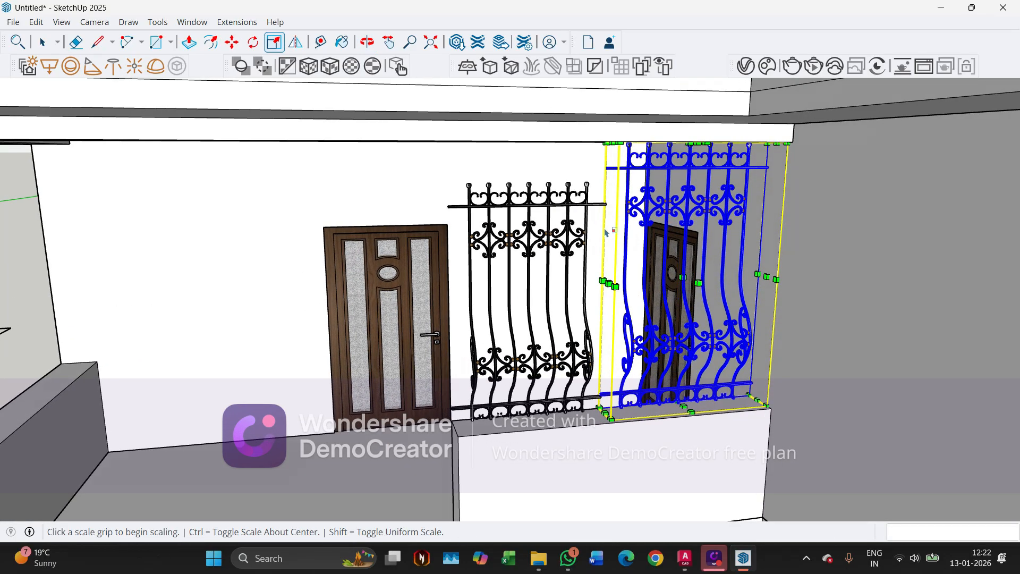
Scale the first grille's height by about 1.16 to reach the underside of the porch beam
{"action": "key", "text": "space"}
{"action": "left_click", "coordinate": [562, 236]}
{"action": "key", "text": "s"}
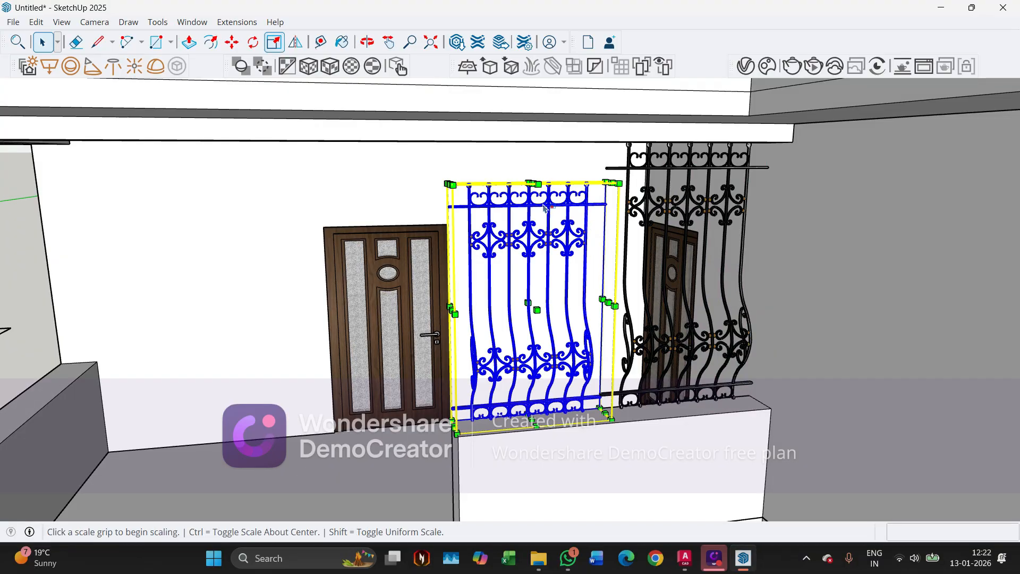
{"action": "left_click", "coordinate": [535, 183]}
{"action": "left_click", "coordinate": [533, 140]}
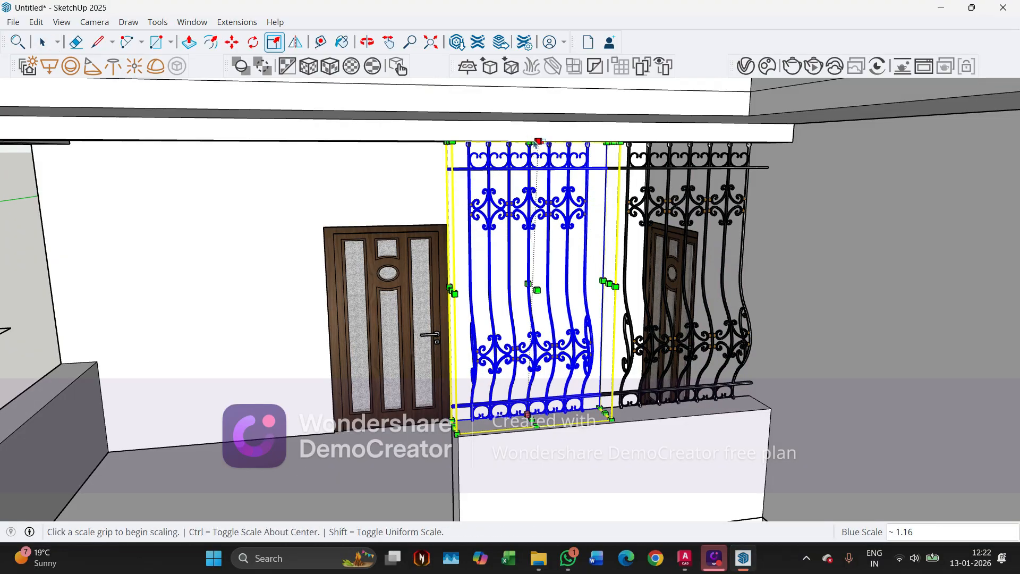
{"action": "scroll", "coordinate": [608, 211], "scroll_direction": "down", "scroll_amount": 2}
{"action": "middle_click_drag", "start_coordinate": [607, 211], "coordinate": [596, 176]}
{"action": "key", "text": "space"}
{"action": "left_click", "coordinate": [599, 234]}
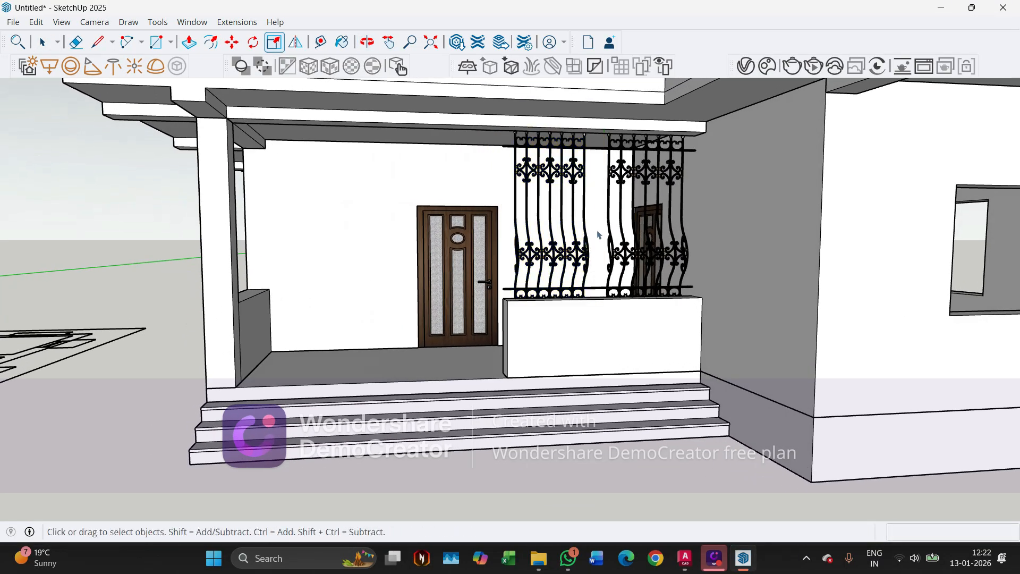
Move the first grille along the parapet wall toward the copied grille to close the gap between their bars
{"action": "middle_click_drag", "start_coordinate": [599, 234], "coordinate": [572, 298]}
{"action": "left_click", "coordinate": [529, 208]}
{"action": "key", "text": "m"}
{"action": "scroll", "coordinate": [549, 232], "scroll_direction": "up", "scroll_amount": 3}
{"action": "scroll", "coordinate": [581, 328], "scroll_direction": "up", "scroll_amount": 5}
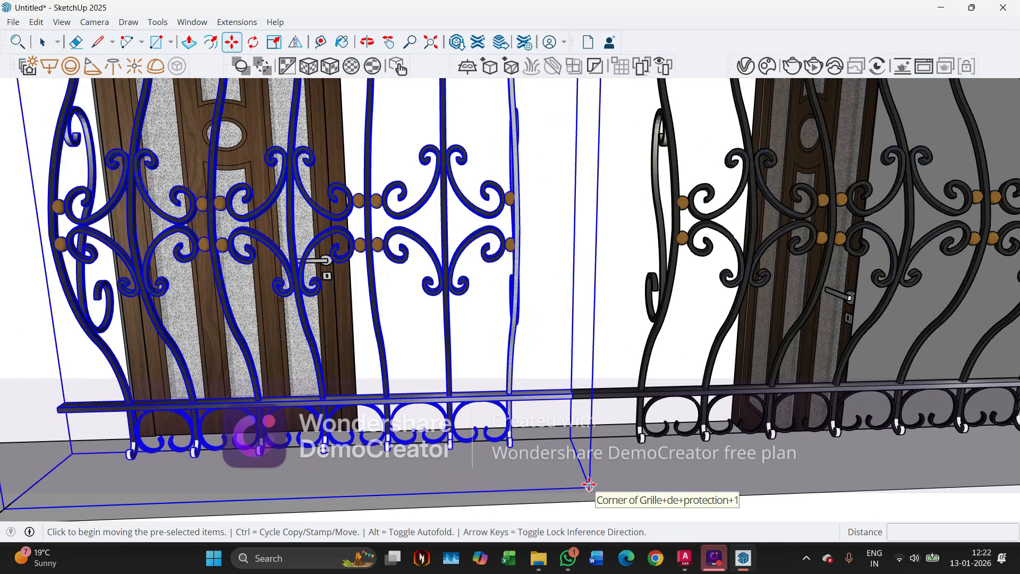
{"action": "left_click", "coordinate": [588, 486]}
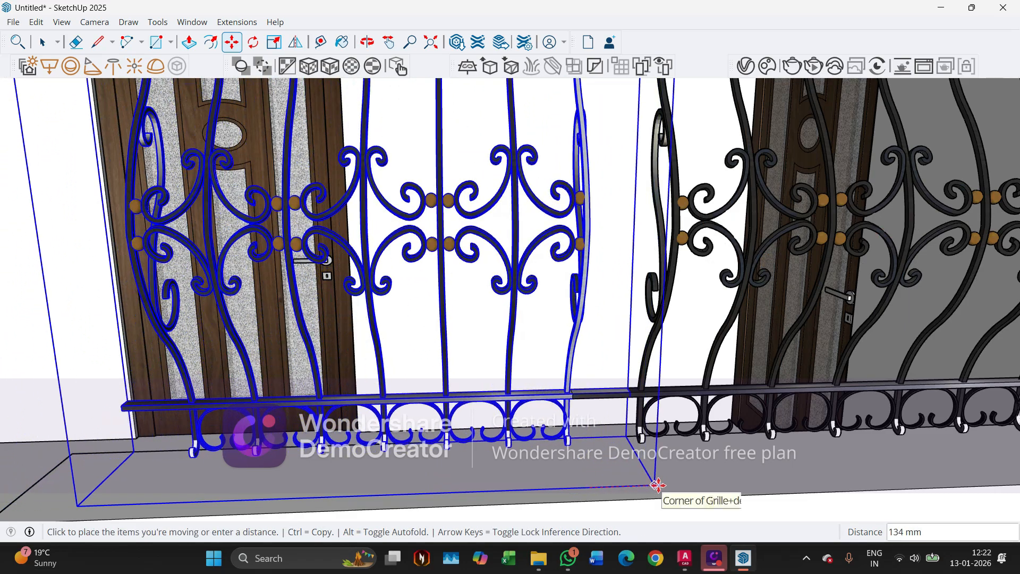
{"action": "left_click", "coordinate": [662, 486]}
{"action": "scroll", "coordinate": [551, 458], "scroll_direction": "down", "scroll_amount": 3}
{"action": "middle_click_drag", "start_coordinate": [551, 458], "coordinate": [541, 439]}
{"action": "scroll", "coordinate": [547, 435], "scroll_direction": "down", "scroll_amount": 3}
{"action": "scroll", "coordinate": [447, 434], "scroll_direction": "down", "scroll_amount": 2}
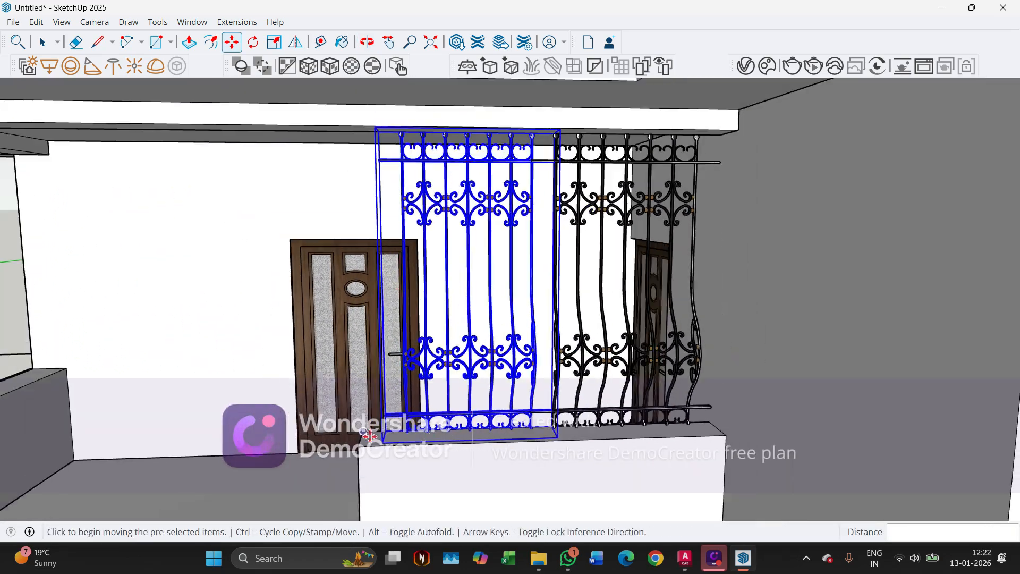
Draw a rectangle about 83 by 30 mm at the free end of the first grille's lower rail
{"action": "middle_click_drag", "start_coordinate": [383, 439], "coordinate": [421, 455]}
{"action": "key", "text": "space"}
{"action": "middle_click_drag", "start_coordinate": [457, 351], "coordinate": [510, 524]}
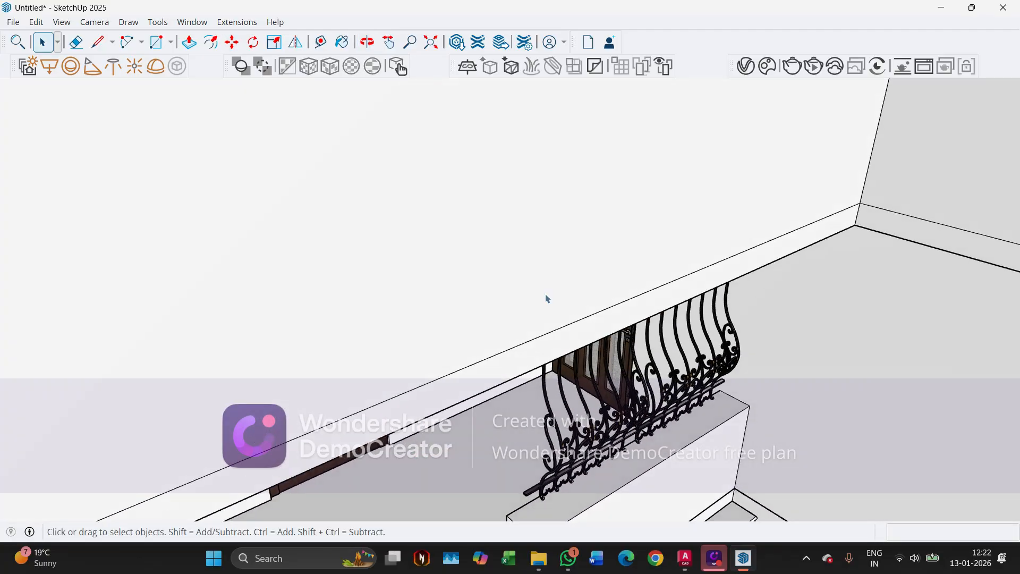
{"action": "scroll", "coordinate": [534, 292], "scroll_direction": "down", "scroll_amount": 4}
{"action": "scroll", "coordinate": [532, 291], "scroll_direction": "up", "scroll_amount": 10}
{"action": "middle_click_drag", "start_coordinate": [532, 292], "coordinate": [304, 314]}
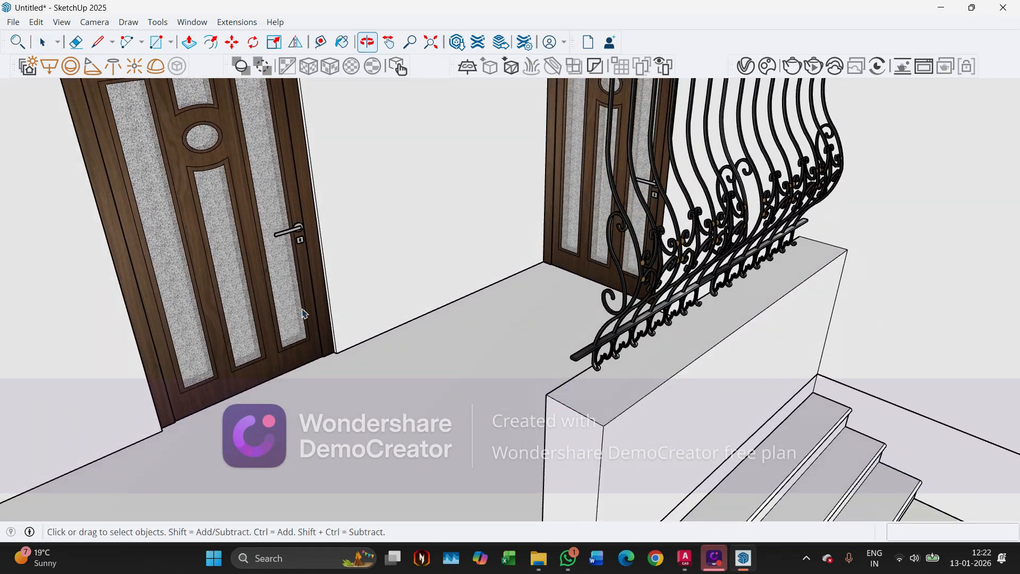
{"action": "left_click", "coordinate": [157, 42]}
{"action": "scroll", "coordinate": [568, 357], "scroll_direction": "up", "scroll_amount": 5}
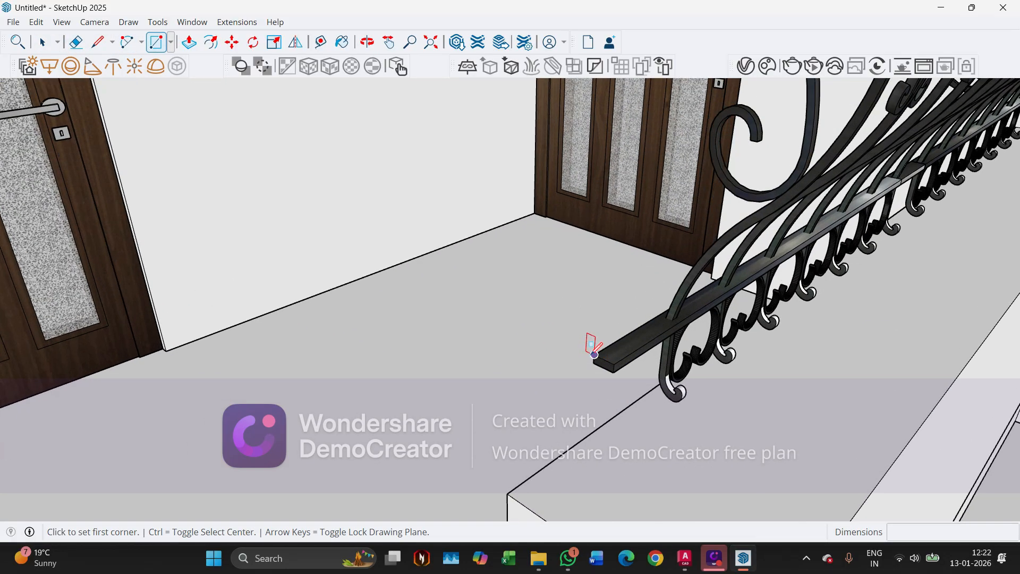
{"action": "left_click", "coordinate": [595, 354]}
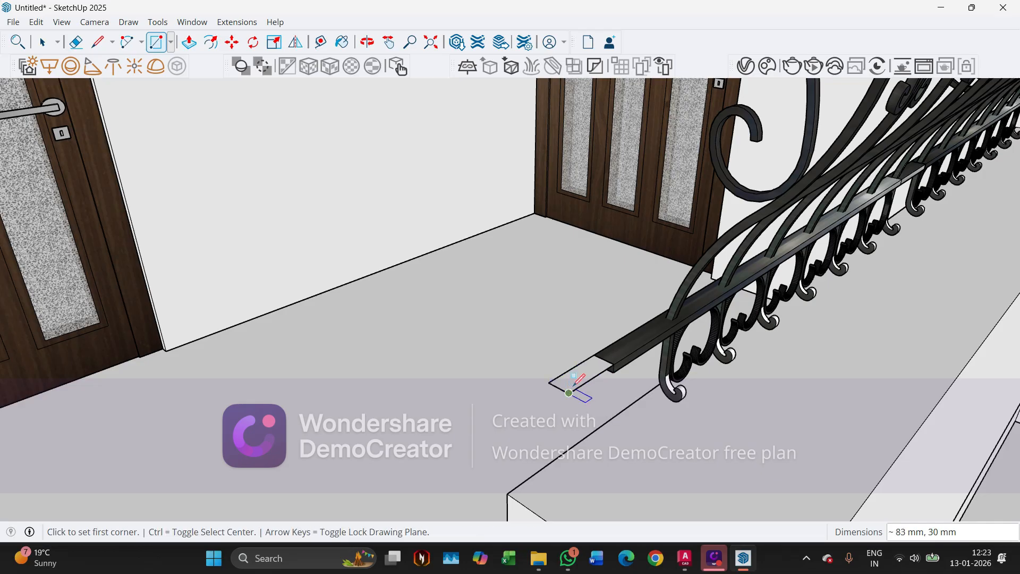
Push/Pull the rectangle down about 122 mm to the top of the parapet wall
{"action": "key", "text": "p"}
{"action": "left_click", "coordinate": [575, 381]}
{"action": "scroll", "coordinate": [523, 296], "scroll_direction": "down", "scroll_amount": 3}
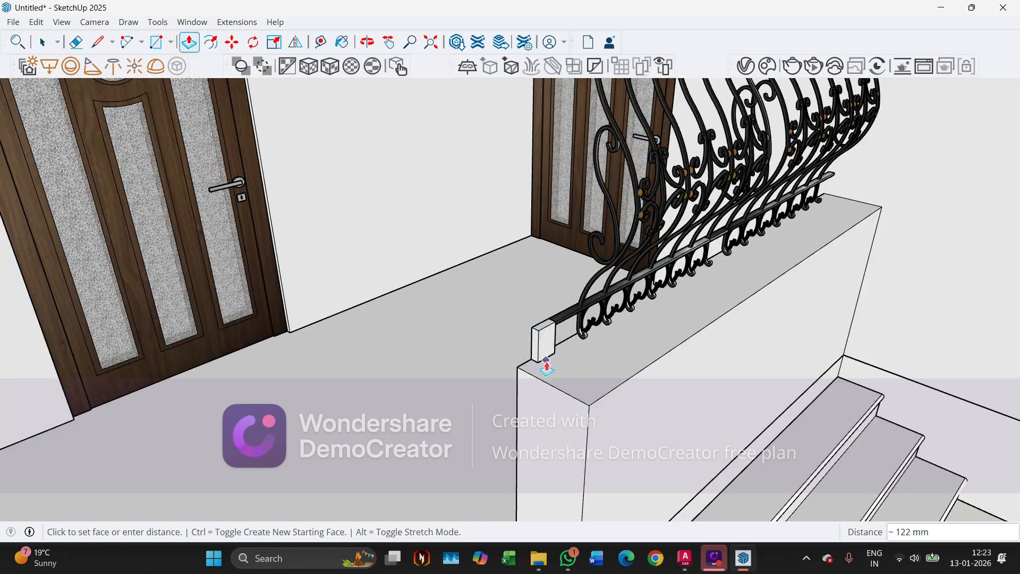
{"action": "scroll", "coordinate": [528, 332], "scroll_direction": "up", "scroll_amount": 3}
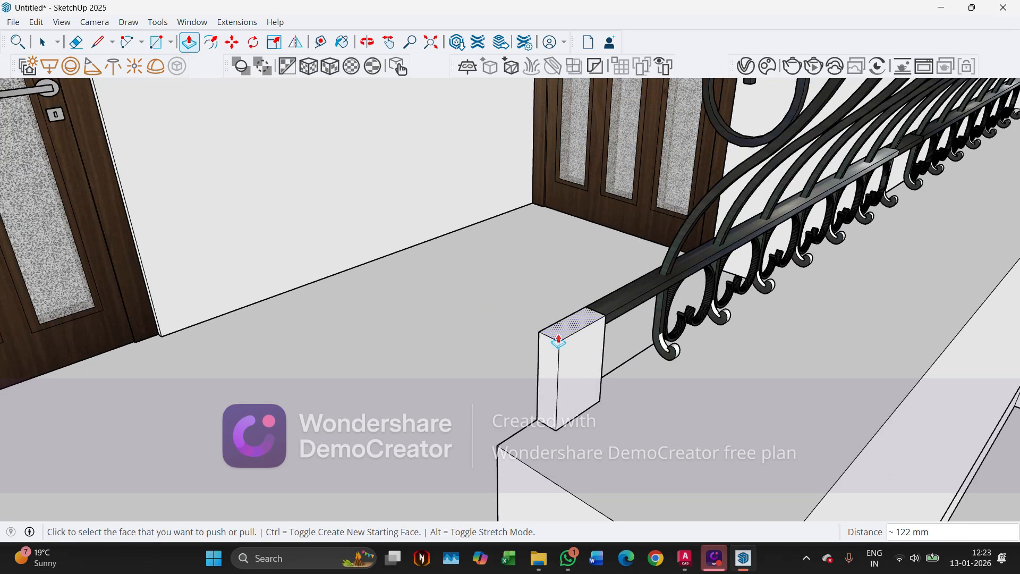
Push/Pull the small block's top face up about 1853 mm to the porch beam to form a post
{"action": "scroll", "coordinate": [558, 340], "scroll_direction": "down", "scroll_amount": 3}
{"action": "middle_click_drag", "start_coordinate": [553, 352], "coordinate": [538, 267]}
{"action": "scroll", "coordinate": [544, 186], "scroll_direction": "up", "scroll_amount": 3}
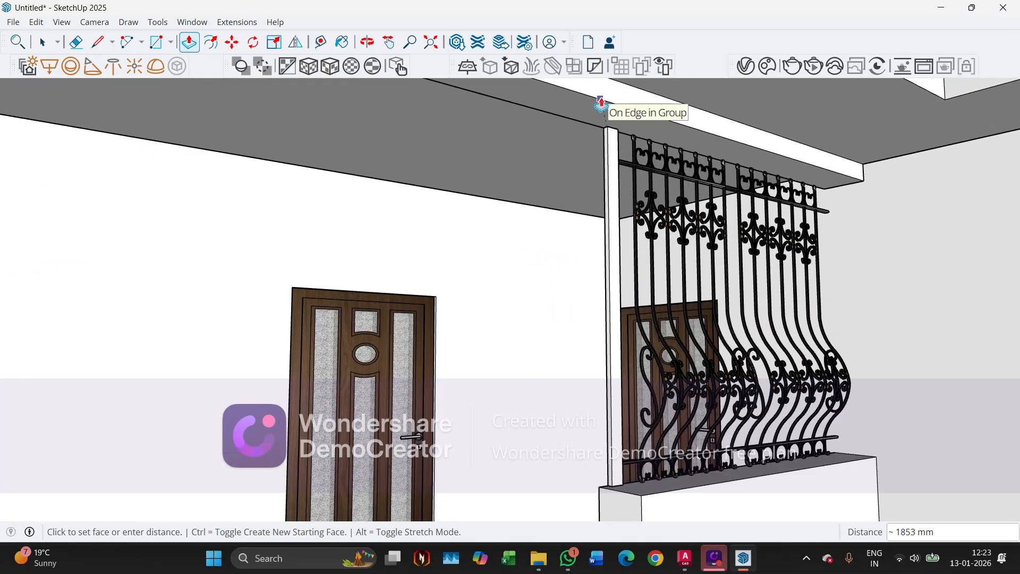
{"action": "middle_click_drag", "start_coordinate": [615, 228], "coordinate": [440, 314]}
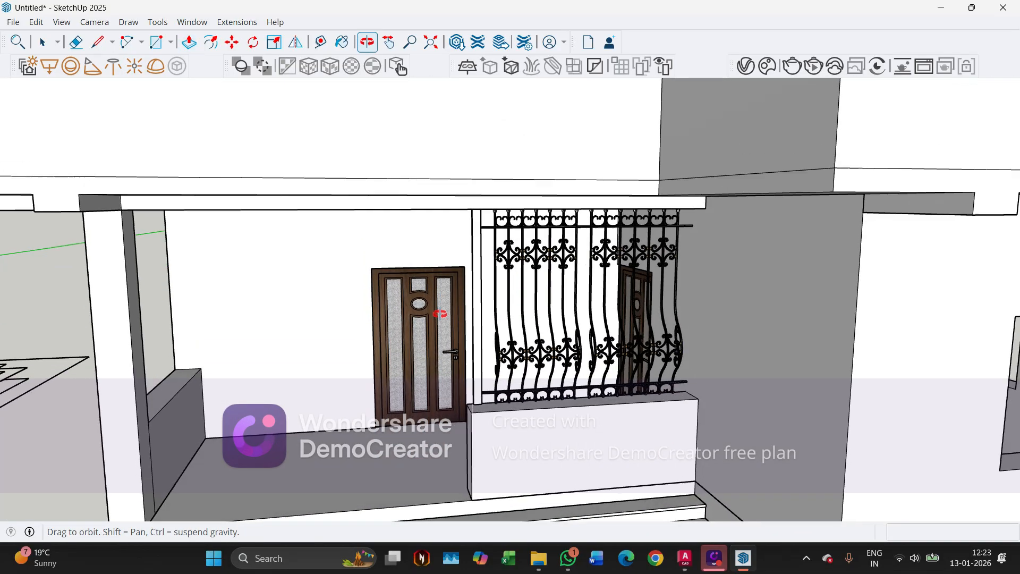
{"action": "scroll", "coordinate": [484, 414], "scroll_direction": "up", "scroll_amount": 5}
{"action": "middle_click_drag", "start_coordinate": [485, 414], "coordinate": [641, 430]}
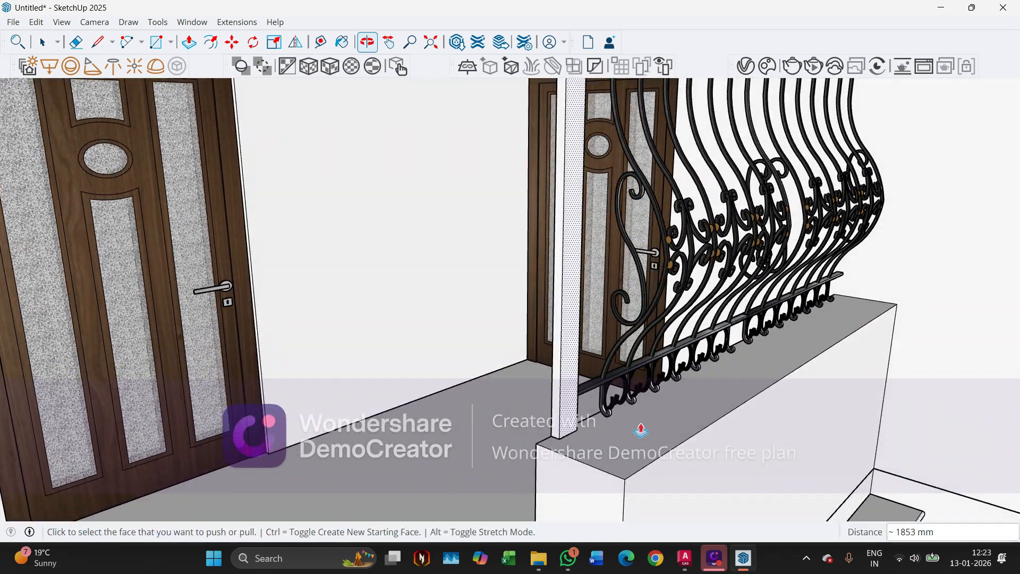
Push/Pull the post's outer side face out about 67 mm to the end of the parapet wall
{"action": "key", "text": "space"}
{"action": "scroll", "coordinate": [567, 412], "scroll_direction": "up", "scroll_amount": 2}
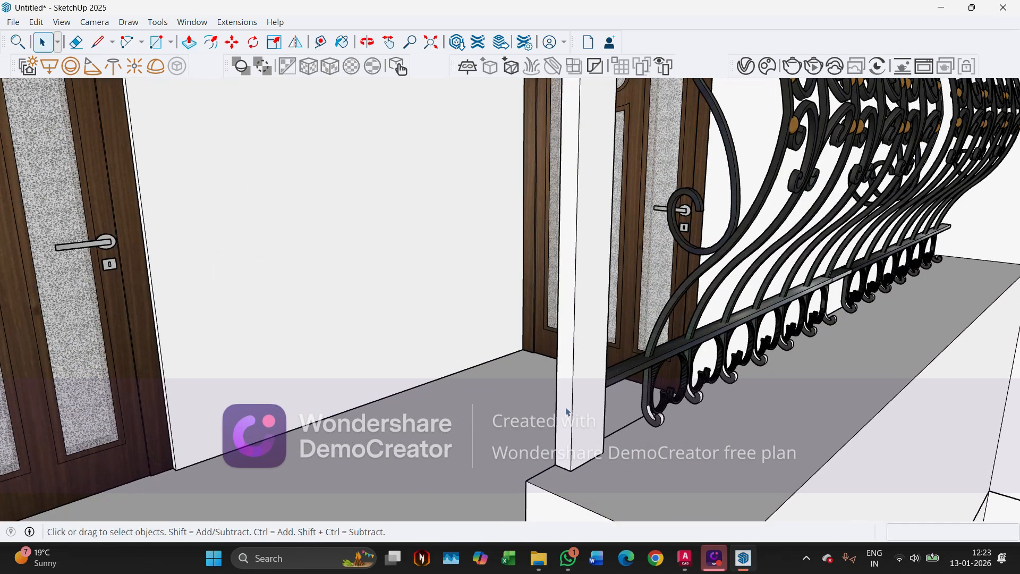
{"action": "key", "text": "p"}
{"action": "left_click", "coordinate": [567, 412]}
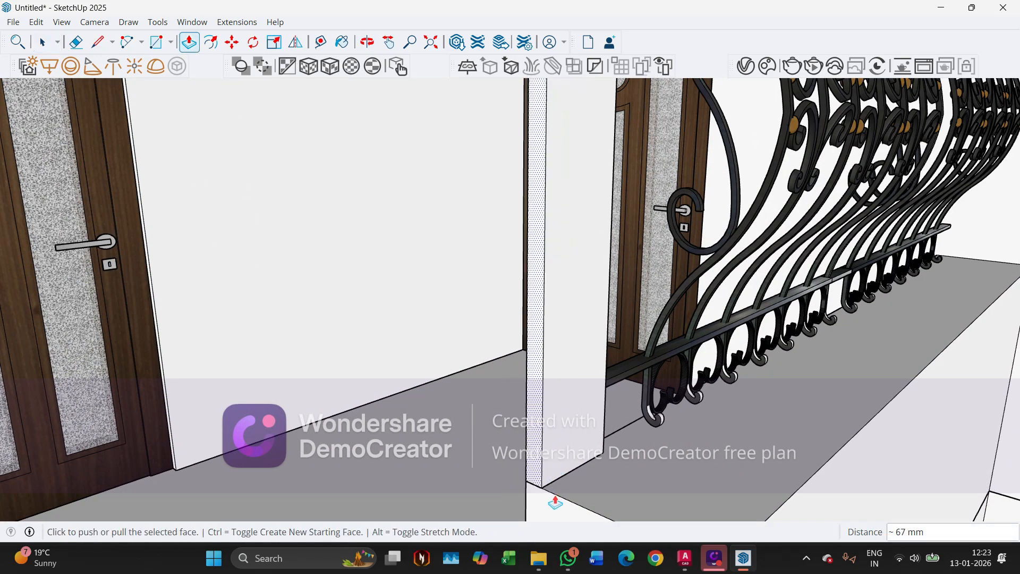
{"action": "middle_click_drag", "start_coordinate": [556, 432], "coordinate": [542, 462]}
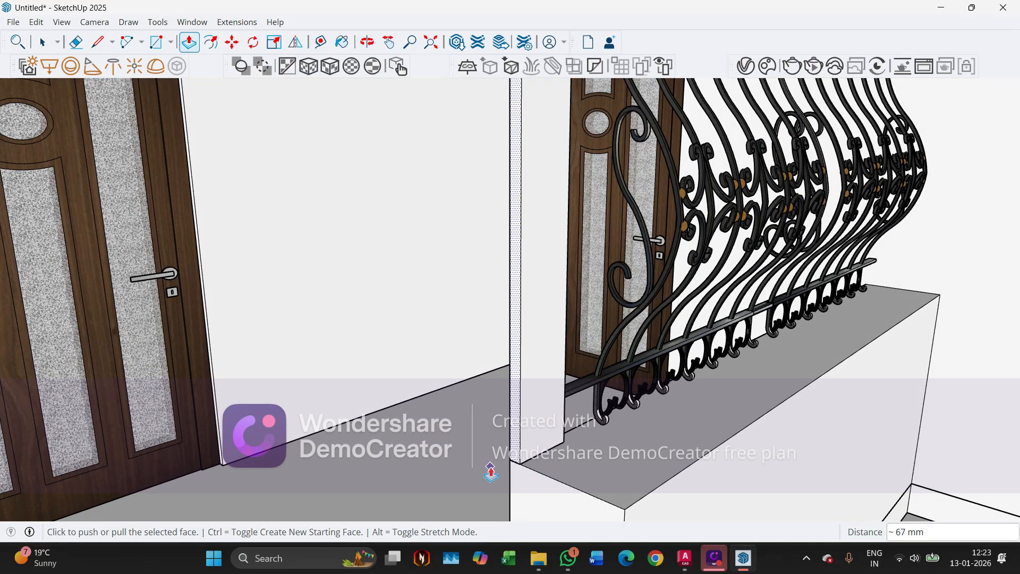
Measure the width of the post's end face along its base edge
{"action": "key", "text": "t"}
{"action": "scroll", "coordinate": [500, 467], "scroll_direction": "up", "scroll_amount": 3}
{"action": "left_click", "coordinate": [627, 394]}
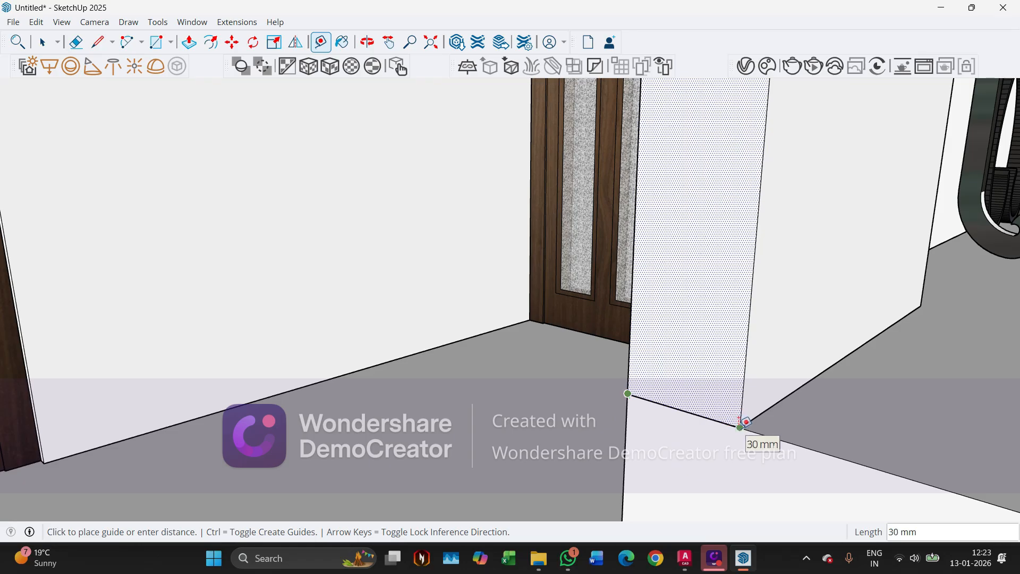
{"action": "middle_click_drag", "start_coordinate": [686, 422], "coordinate": [620, 437]}
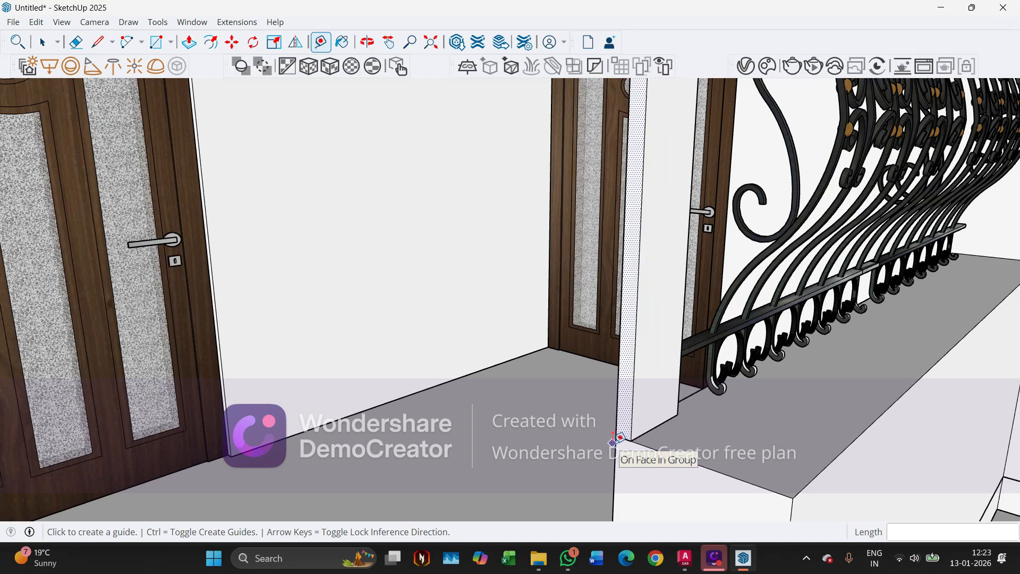
{"action": "key", "text": "p"}
{"action": "key", "text": "space"}
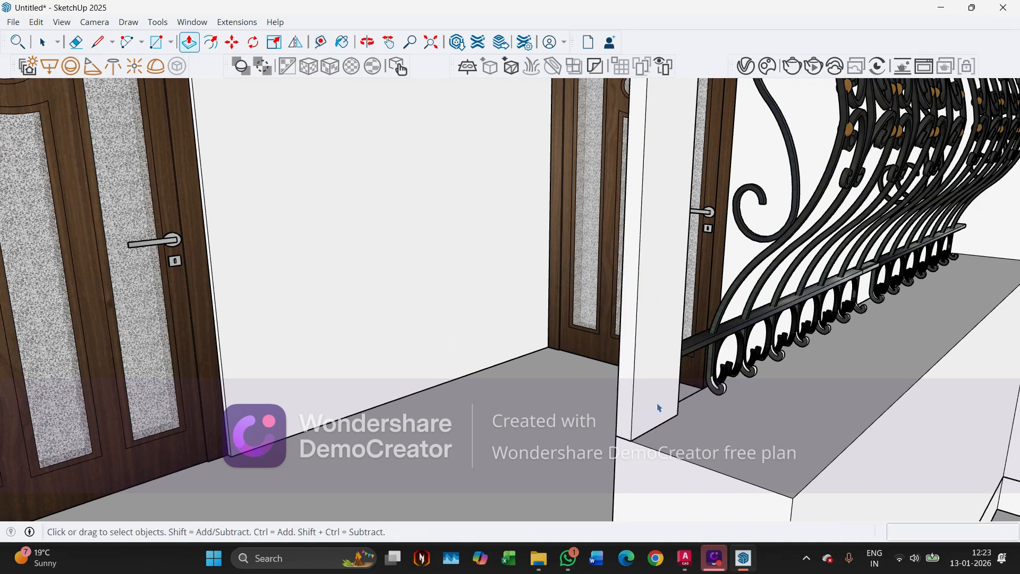
Push/Pull the post's grille-side face out about 70 mm to thicken the post
{"action": "left_click", "coordinate": [652, 405]}
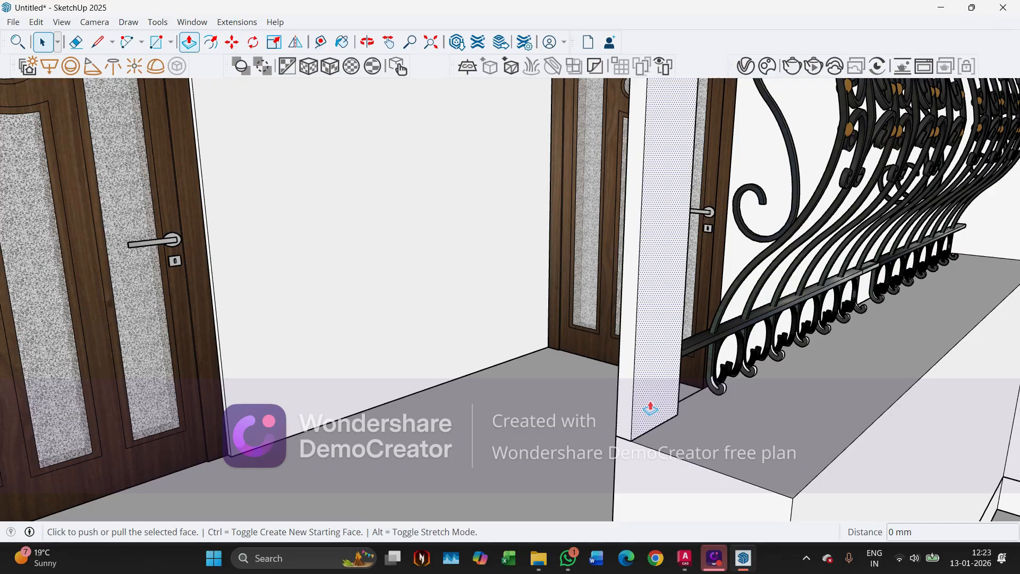
{"action": "left_click", "coordinate": [651, 408]}
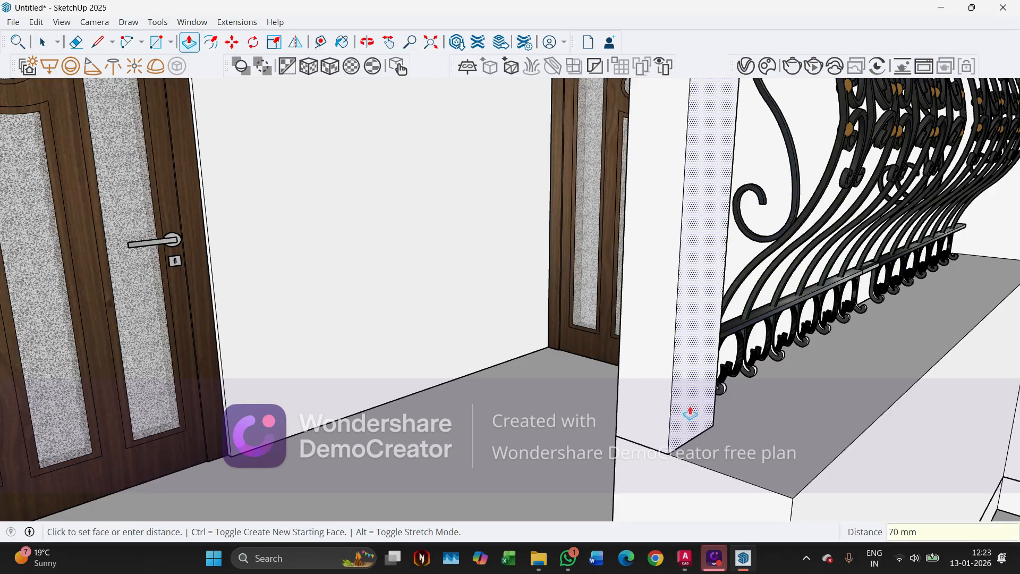
{"action": "middle_click_drag", "start_coordinate": [663, 427], "coordinate": [686, 417]}
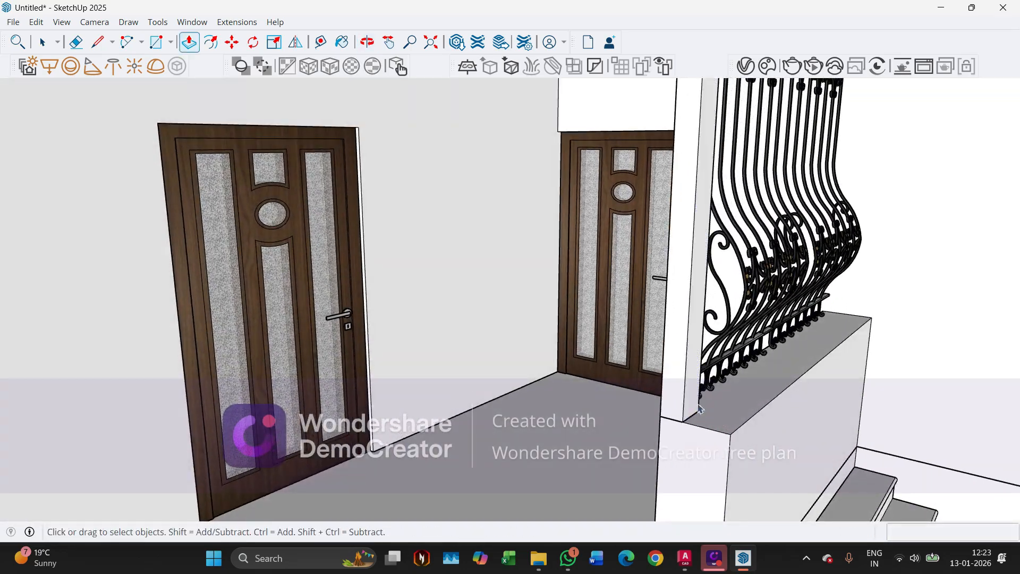
Make a group from the two grilles and the post
{"action": "left_click", "coordinate": [715, 348]}
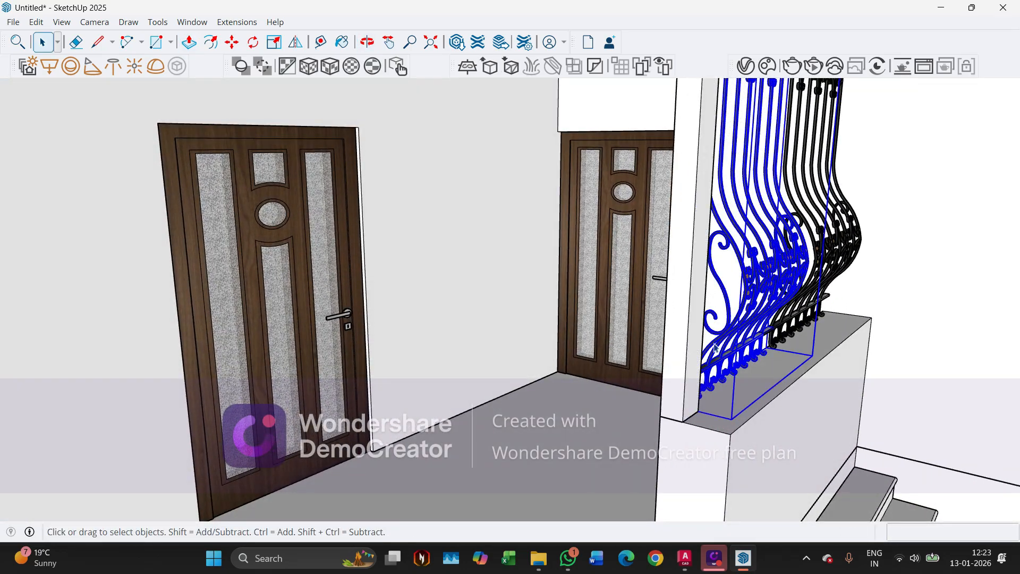
{"action": "left_click", "coordinate": [826, 271], "text": "ctrl"}
{"action": "left_click", "coordinate": [690, 287], "text": "ctrl"}
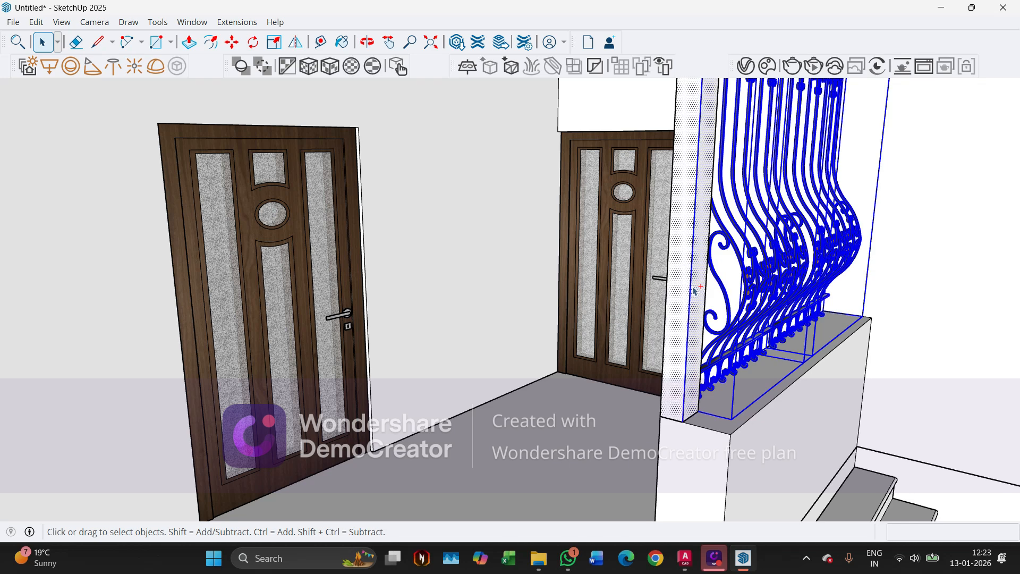
{"action": "right_click", "coordinate": [693, 287]}
{"action": "mouse_move", "coordinate": [728, 396]}
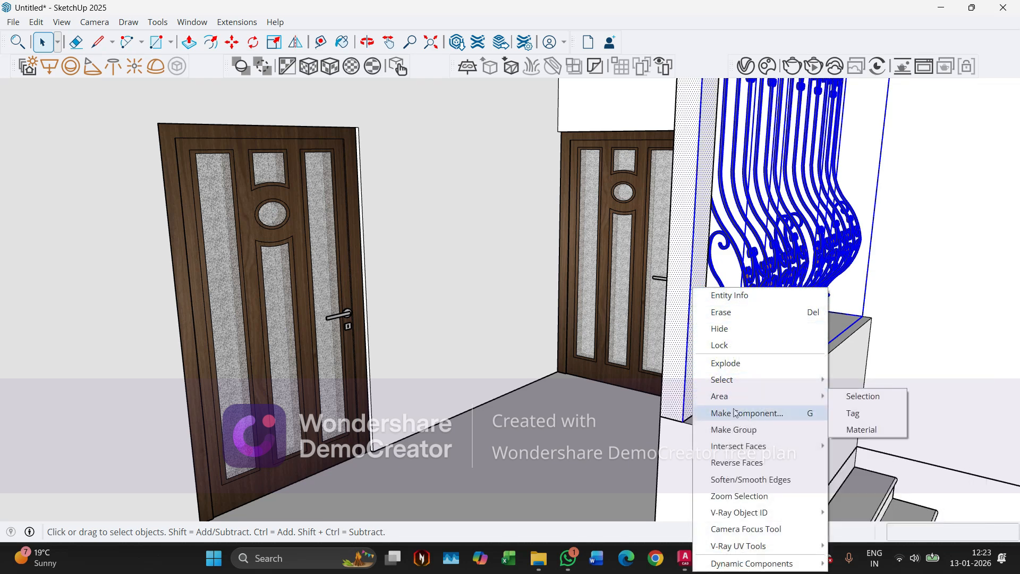
{"action": "left_click", "coordinate": [737, 430]}
Move the grille-and-post group about 86 mm outward along the end edge of the parapet wall
{"action": "key", "text": "m"}
{"action": "scroll", "coordinate": [667, 425], "scroll_direction": "up", "scroll_amount": 3}
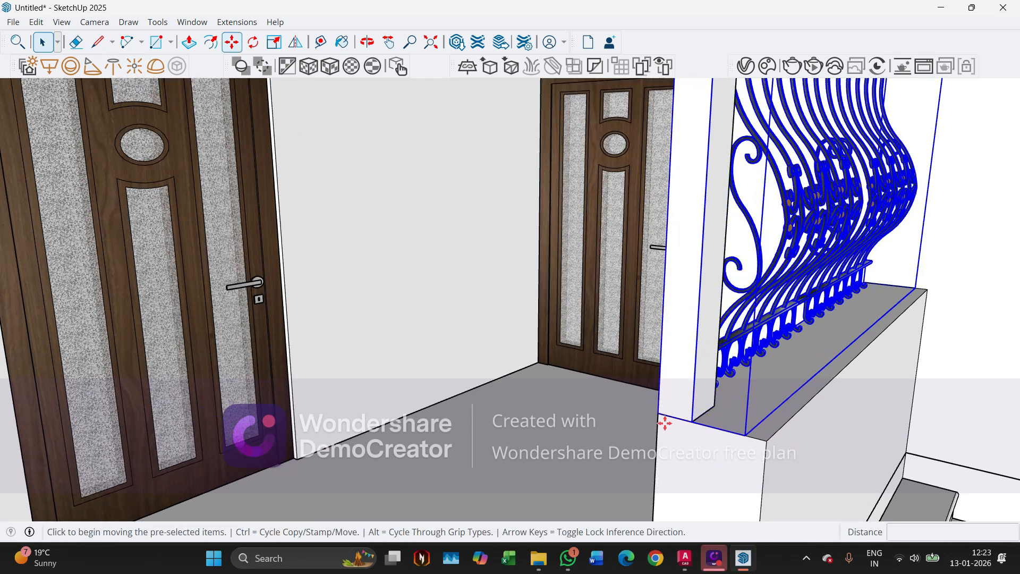
{"action": "scroll", "coordinate": [675, 416], "scroll_direction": "up", "scroll_amount": 2}
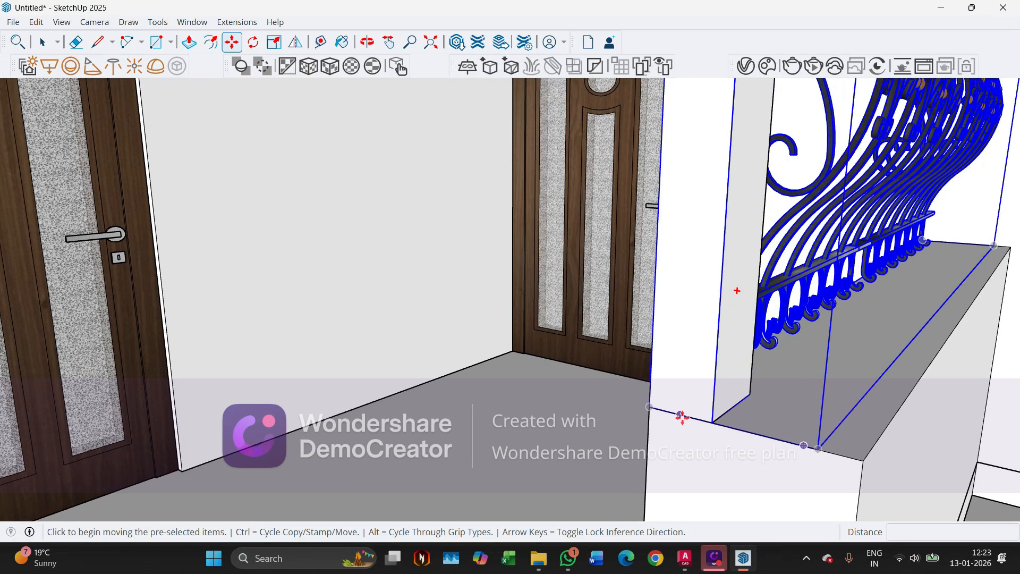
{"action": "left_click", "coordinate": [678, 414]}
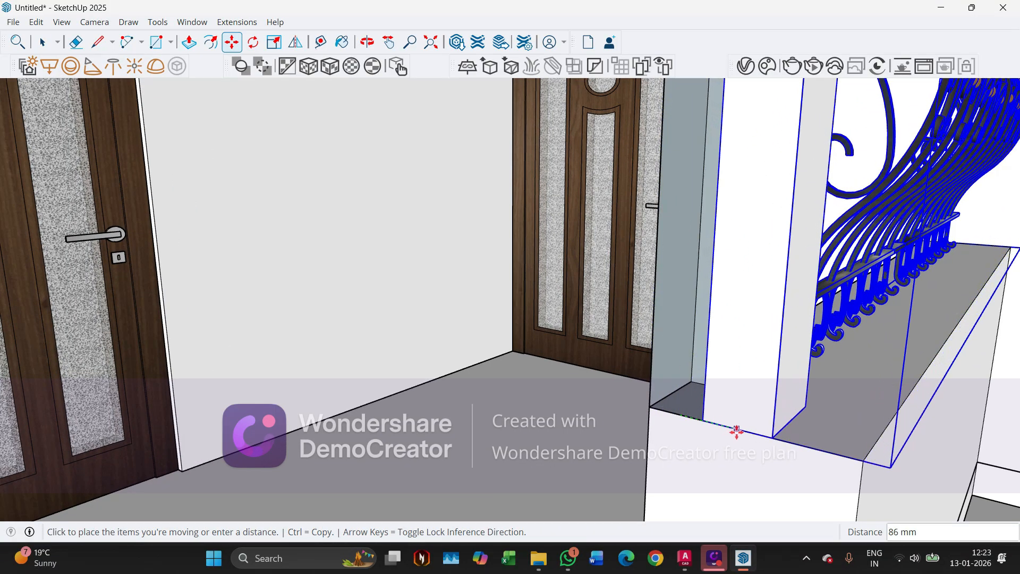
{"action": "middle_click_drag", "start_coordinate": [678, 420], "coordinate": [911, 409]}
{"action": "middle_click_drag", "start_coordinate": [586, 412], "coordinate": [661, 439]}
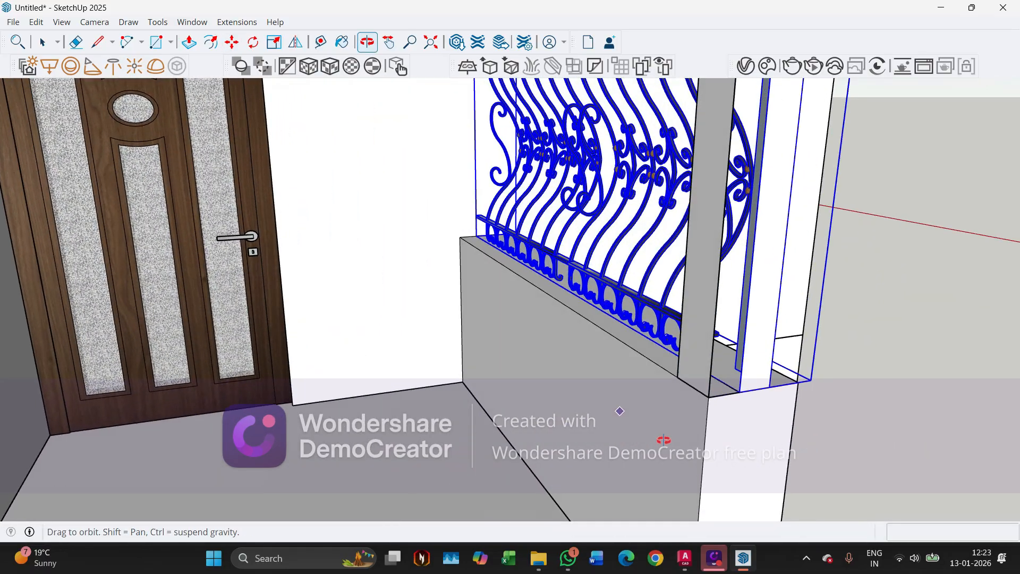
Cut the post faces left behind by the move and paste them in place inside the grille-and-post group
{"action": "key", "text": "space"}
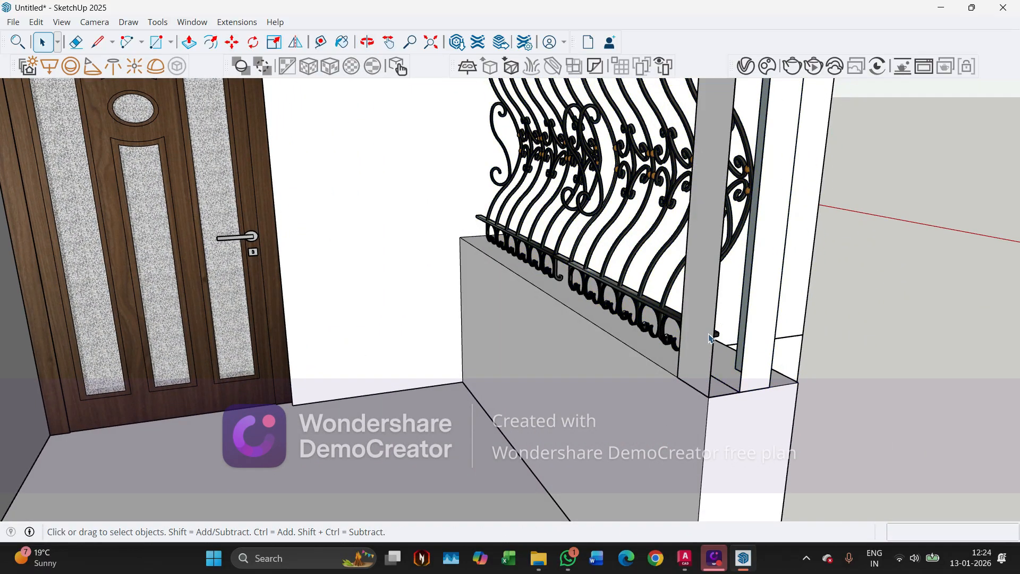
{"action": "left_click", "coordinate": [707, 338]}
{"action": "middle_click_drag", "start_coordinate": [676, 339], "coordinate": [132, 367]}
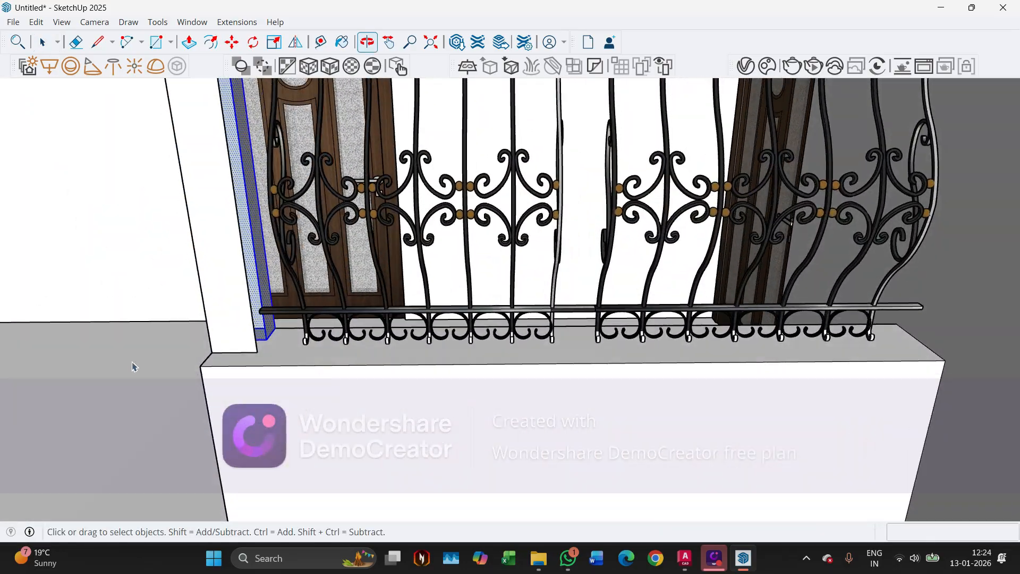
{"action": "scroll", "coordinate": [272, 312], "scroll_direction": "up", "scroll_amount": 2}
{"action": "key", "text": "Delete"}
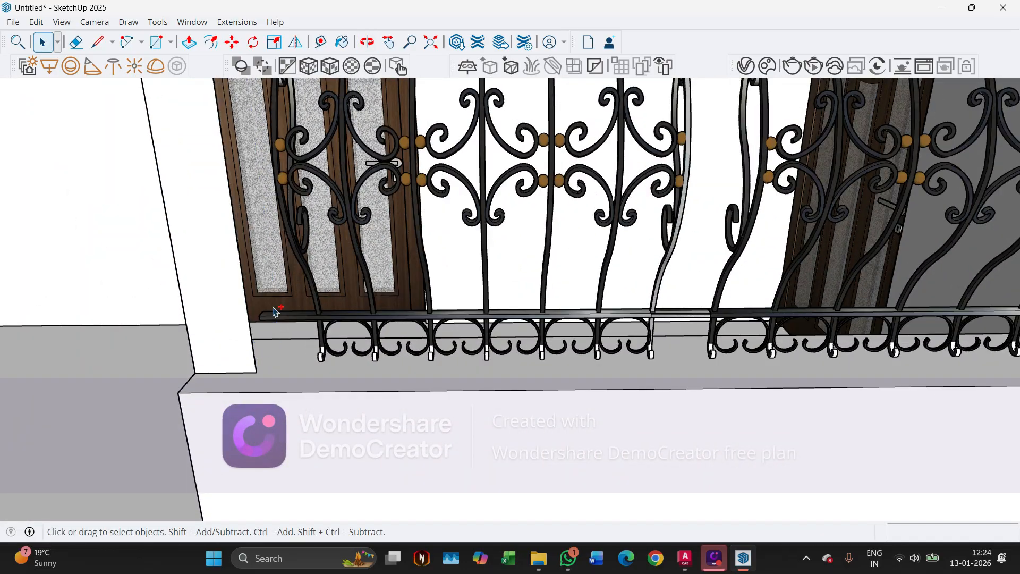
{"action": "double_click", "coordinate": [246, 339]}
{"action": "left_click", "coordinate": [255, 367]}
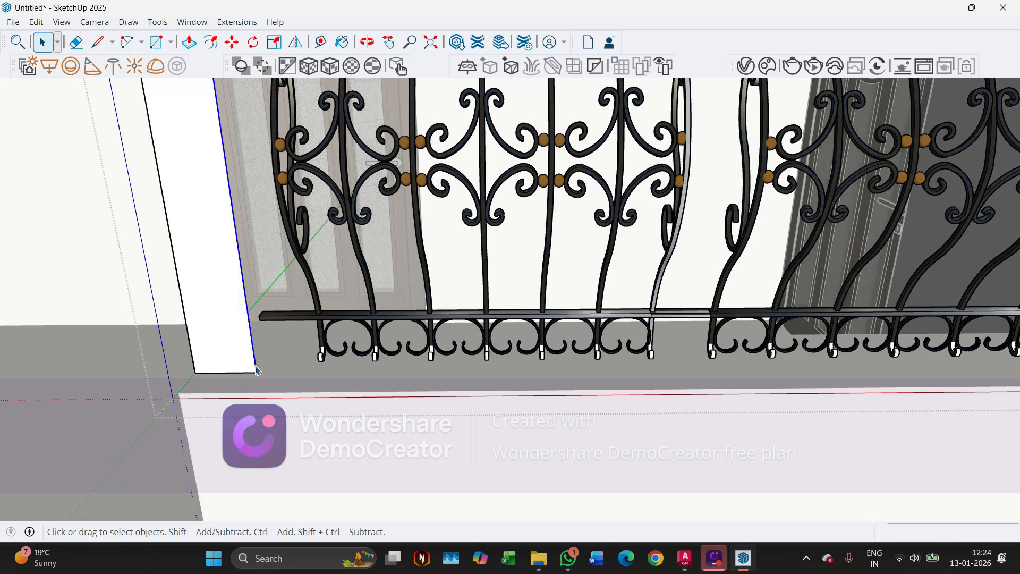
{"action": "left_click", "coordinate": [37, 22]}
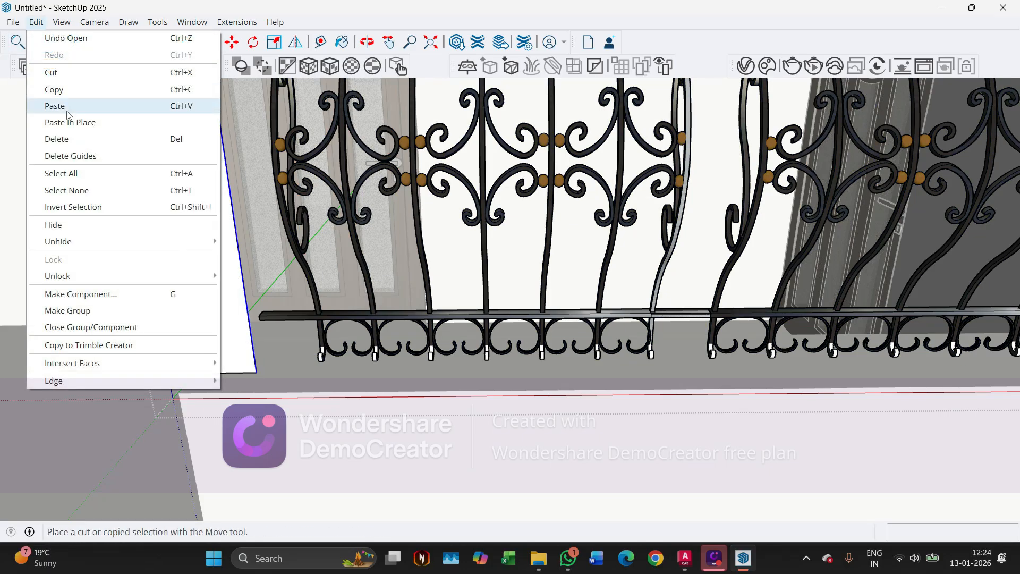
{"action": "left_click", "coordinate": [69, 123]}
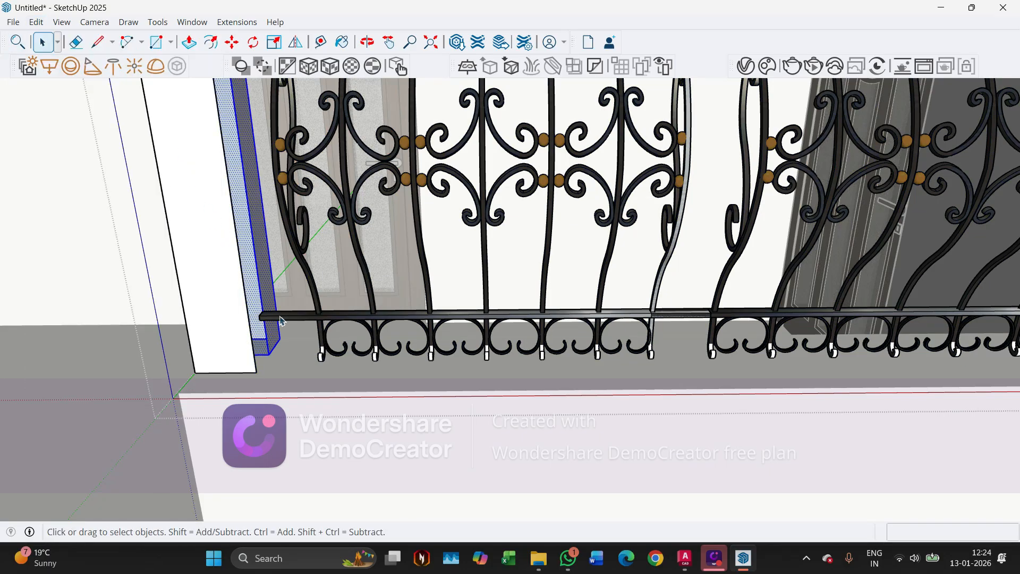
Move the pasted post faces about 100 mm to the base corner of the post's front face and close the group
{"action": "scroll", "coordinate": [277, 340], "scroll_direction": "up", "scroll_amount": 4}
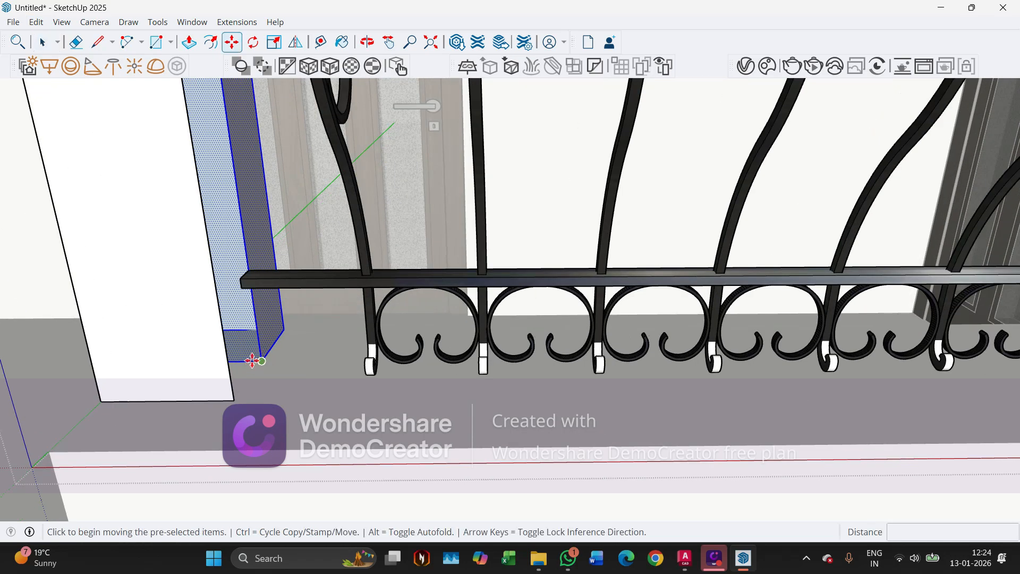
{"action": "left_click", "coordinate": [258, 363]}
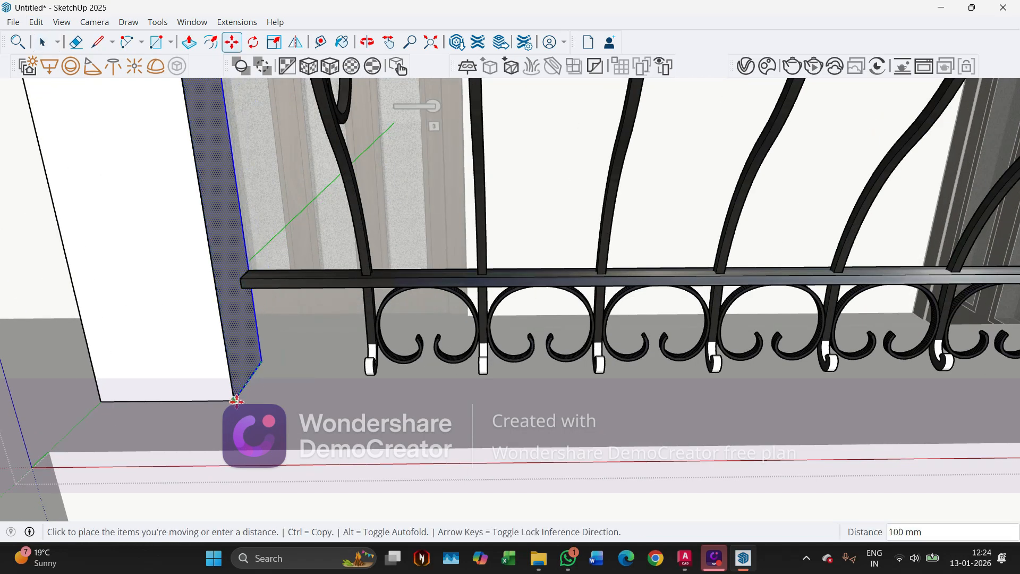
{"action": "left_click", "coordinate": [236, 402]}
{"action": "scroll", "coordinate": [253, 397], "scroll_direction": "down", "scroll_amount": 2}
{"action": "middle_click_drag", "start_coordinate": [252, 397], "coordinate": [170, 383]}
{"action": "key", "text": "space"}
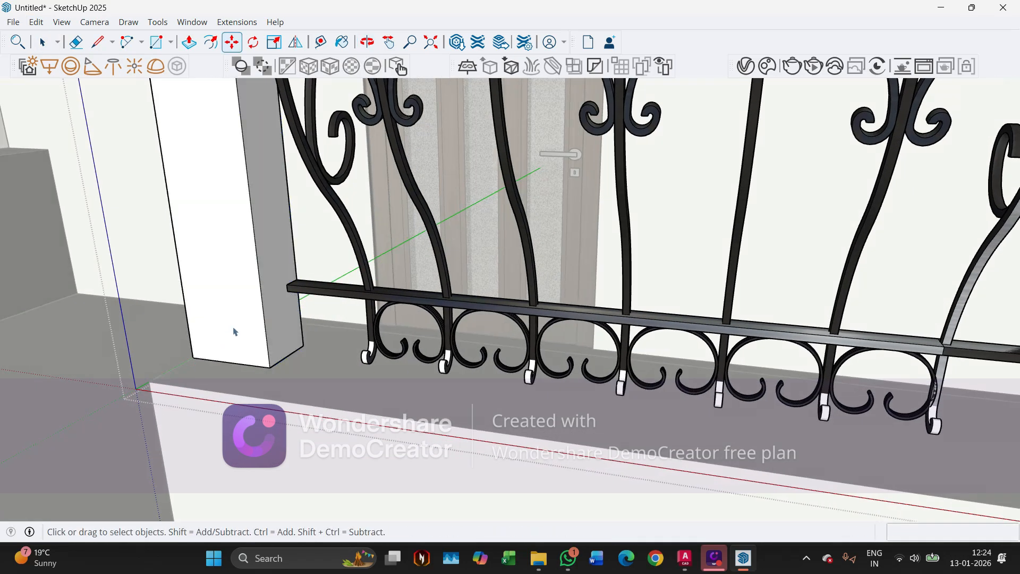
{"action": "scroll", "coordinate": [266, 333], "scroll_direction": "down", "scroll_amount": 3}
{"action": "mouse_move", "coordinate": [274, 329]}
{"action": "middle_mouse_down"}
{"action": "mouse_move", "coordinate": [353, 273]}
{"action": "mouse_move", "coordinate": [425, 278]}
{"action": "mouse_move", "coordinate": [421, 257]}
{"action": "mouse_move", "coordinate": [455, 241]}
{"action": "middle_mouse_up"}
{"action": "scroll", "coordinate": [260, 328], "scroll_direction": "down", "scroll_amount": 2}
{"action": "scroll", "coordinate": [364, 301], "scroll_direction": "down", "scroll_amount": 7}
{"action": "scroll", "coordinate": [376, 283], "scroll_direction": "down", "scroll_amount": 1}
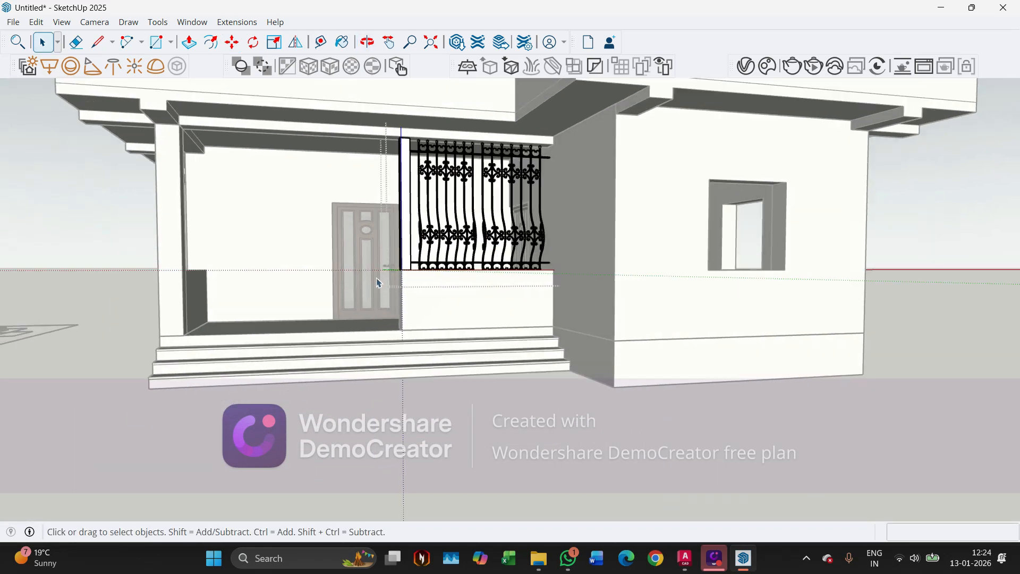
{"action": "scroll", "coordinate": [377, 280], "scroll_direction": "down", "scroll_amount": 1}
{"action": "left_click", "coordinate": [86, 349]}
Close the post's open side inside the group with a 1975 by 100 mm rectangle from base corner to top corner
{"action": "middle_click_drag", "start_coordinate": [210, 335], "coordinate": [540, 471]}
{"action": "scroll", "coordinate": [590, 367], "scroll_direction": "up", "scroll_amount": 6}
{"action": "scroll", "coordinate": [594, 369], "scroll_direction": "up", "scroll_amount": 1}
{"action": "scroll", "coordinate": [541, 471], "scroll_direction": "up", "scroll_amount": 1}
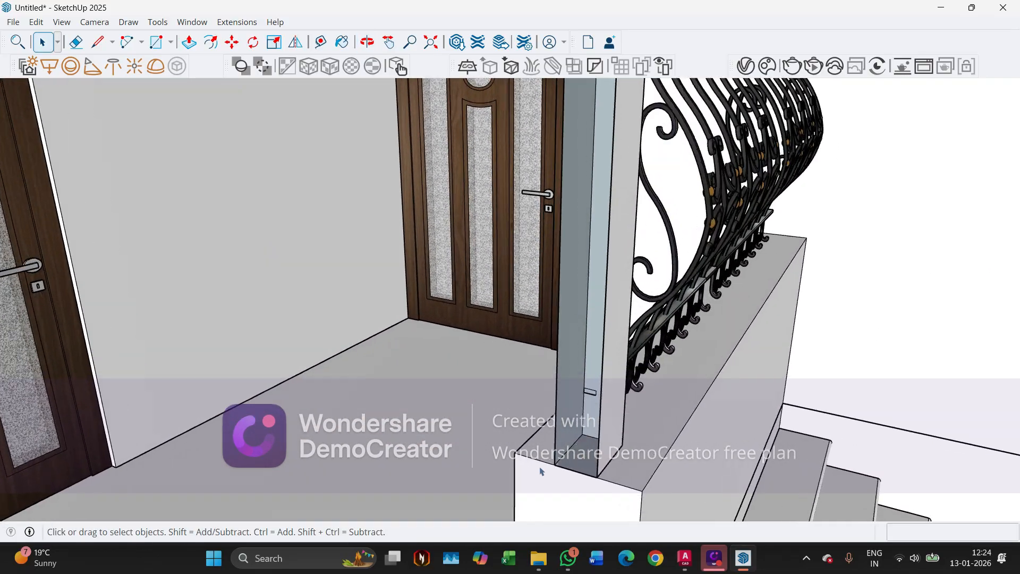
{"action": "scroll", "coordinate": [541, 471], "scroll_direction": "up", "scroll_amount": 1}
{"action": "left_click", "coordinate": [565, 439]}
{"action": "double_click", "coordinate": [582, 430]}
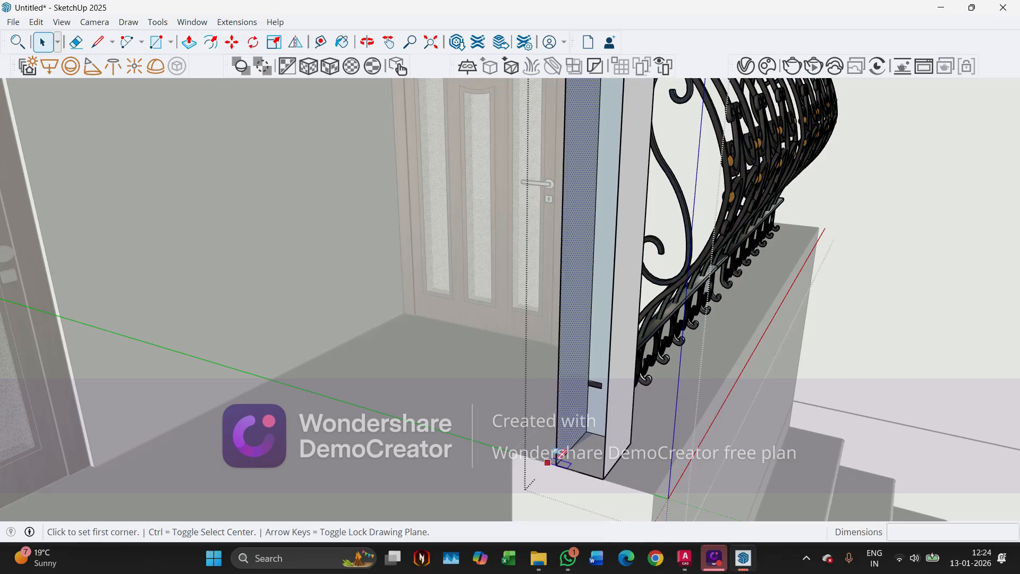
{"action": "scroll", "coordinate": [558, 460], "scroll_direction": "up", "scroll_amount": 1}
{"action": "scroll", "coordinate": [555, 449], "scroll_direction": "up", "scroll_amount": 4}
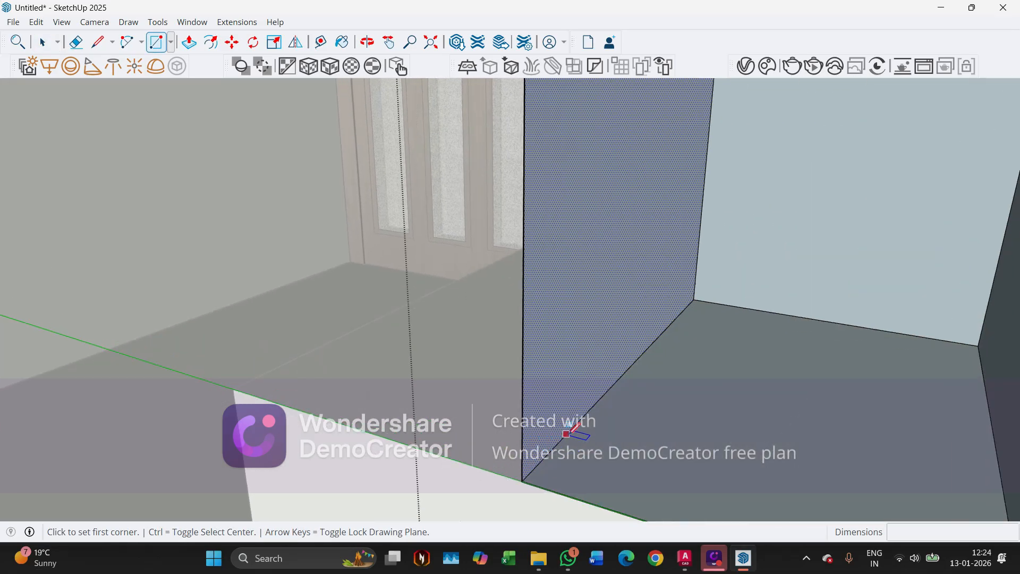
{"action": "left_click", "coordinate": [522, 478]}
{"action": "scroll", "coordinate": [531, 481], "scroll_direction": "down", "scroll_amount": 5}
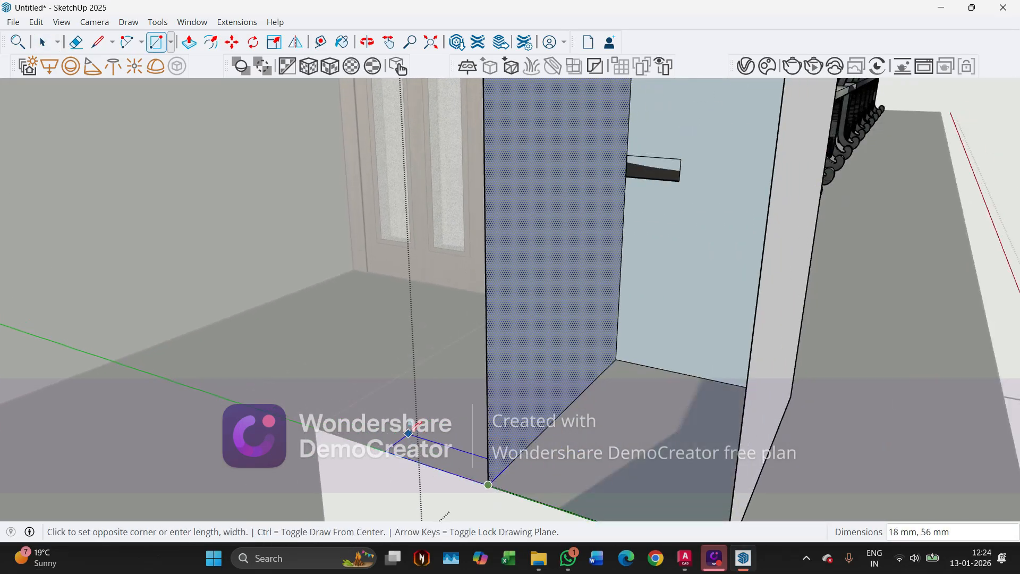
{"action": "scroll", "coordinate": [556, 485], "scroll_direction": "down", "scroll_amount": 3}
{"action": "middle_click_drag", "start_coordinate": [557, 485], "coordinate": [524, 228]}
{"action": "scroll", "coordinate": [523, 102], "scroll_direction": "up", "scroll_amount": 3}
{"action": "scroll", "coordinate": [521, 107], "scroll_direction": "up", "scroll_amount": 2}
{"action": "scroll", "coordinate": [542, 96], "scroll_direction": "down", "scroll_amount": 3}
{"action": "middle_click_drag", "start_coordinate": [542, 97], "coordinate": [484, 208], "text": "shift"}
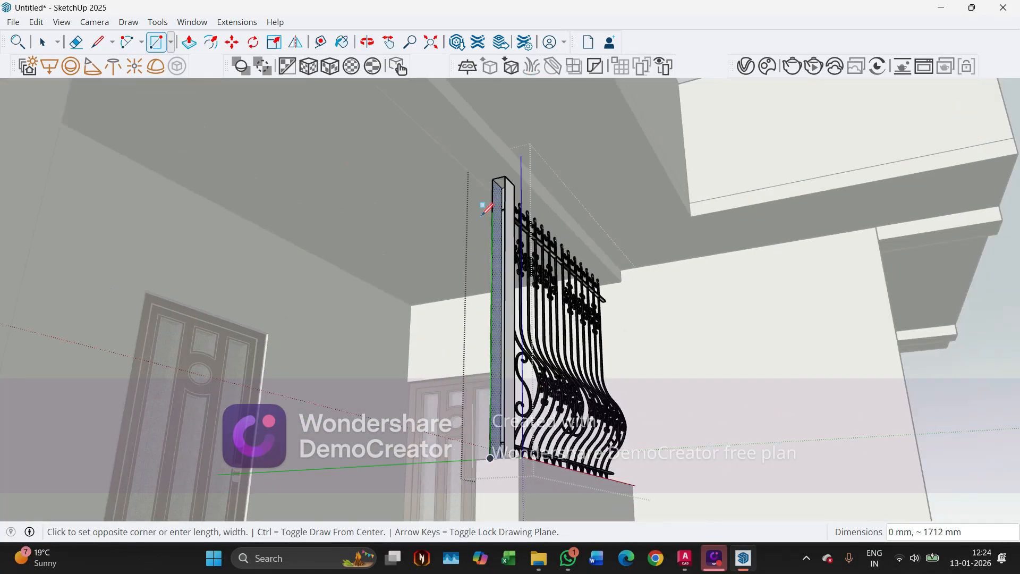
{"action": "scroll", "coordinate": [483, 209], "scroll_direction": "up", "scroll_amount": 3}
{"action": "left_click", "coordinate": [527, 144]}
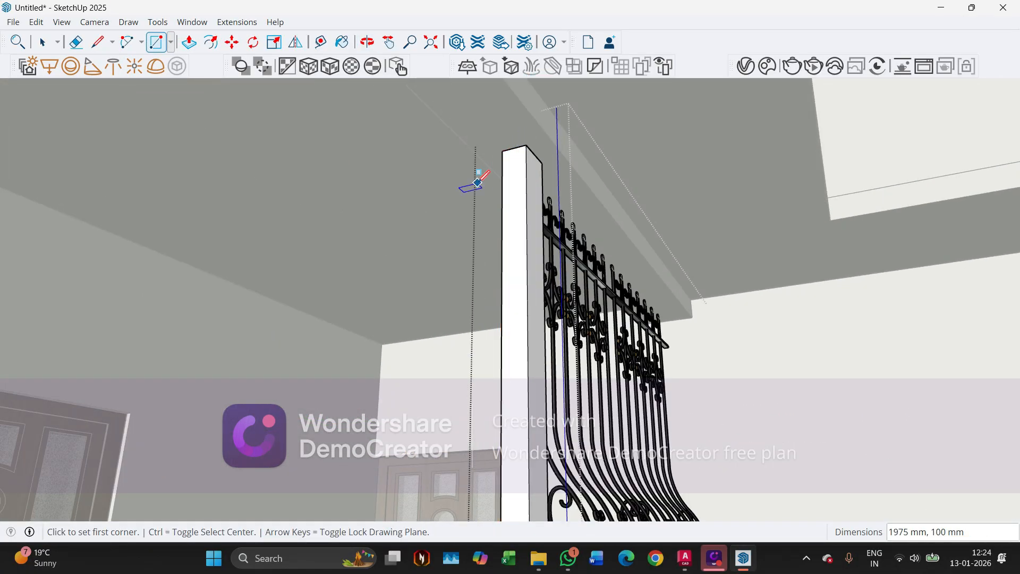
{"action": "key", "text": "space"}
{"action": "scroll", "coordinate": [409, 265], "scroll_direction": "down", "scroll_amount": 5}
{"action": "left_click", "coordinate": [666, 113]}
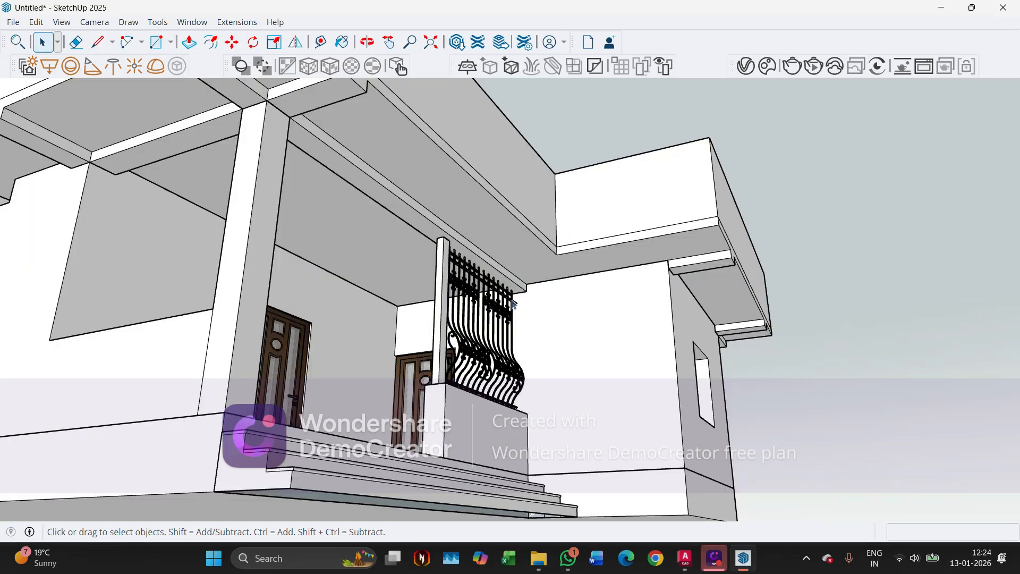
Copy the grille nearest the post from inside the group and paste it outside the group at the porch's open side edge
{"action": "middle_click_drag", "start_coordinate": [513, 305], "coordinate": [302, 351]}
{"action": "middle_click_drag", "start_coordinate": [406, 396], "coordinate": [447, 490]}
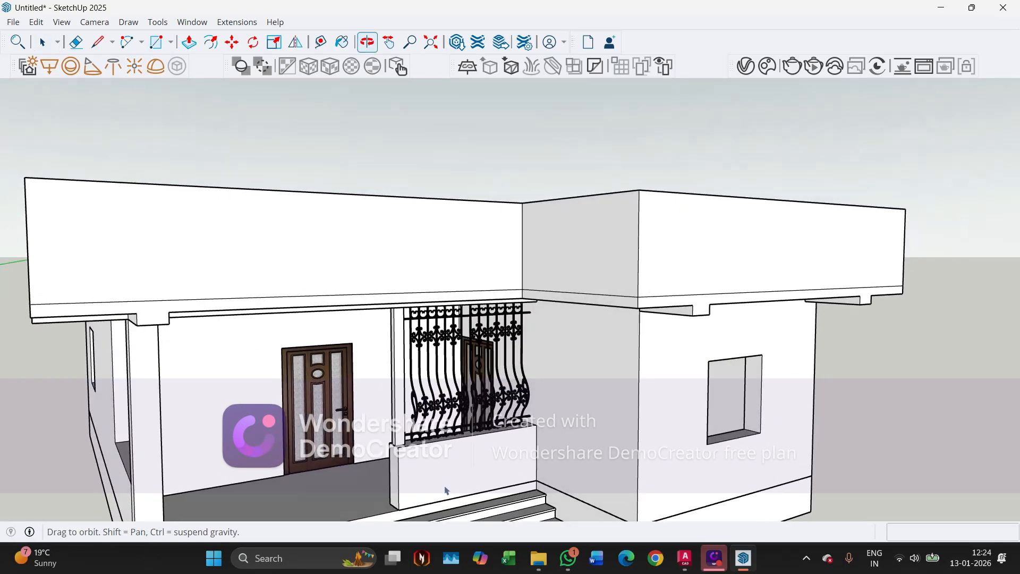
{"action": "left_click", "coordinate": [479, 410]}
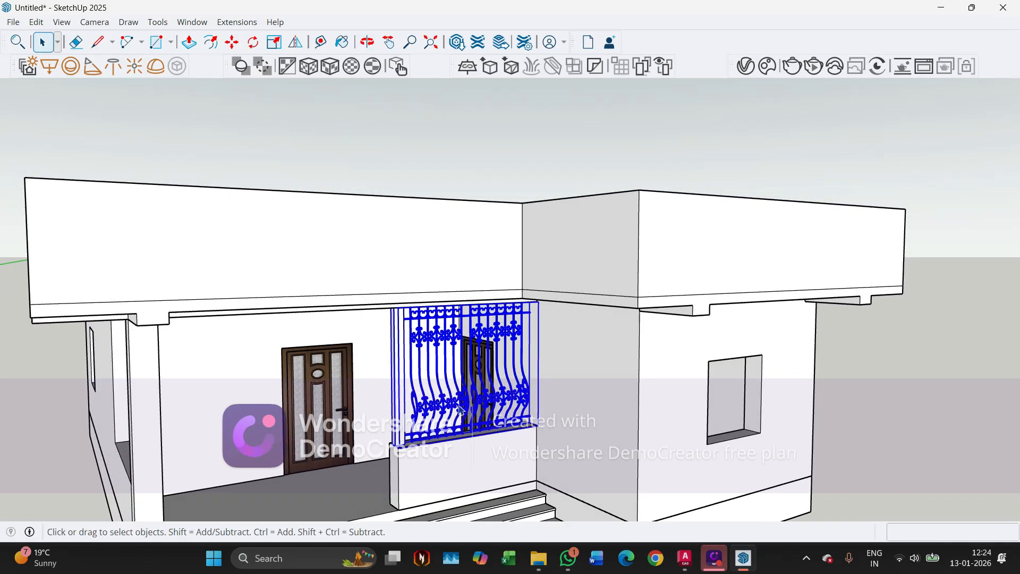
{"action": "scroll", "coordinate": [426, 403], "scroll_direction": "up", "scroll_amount": 3}
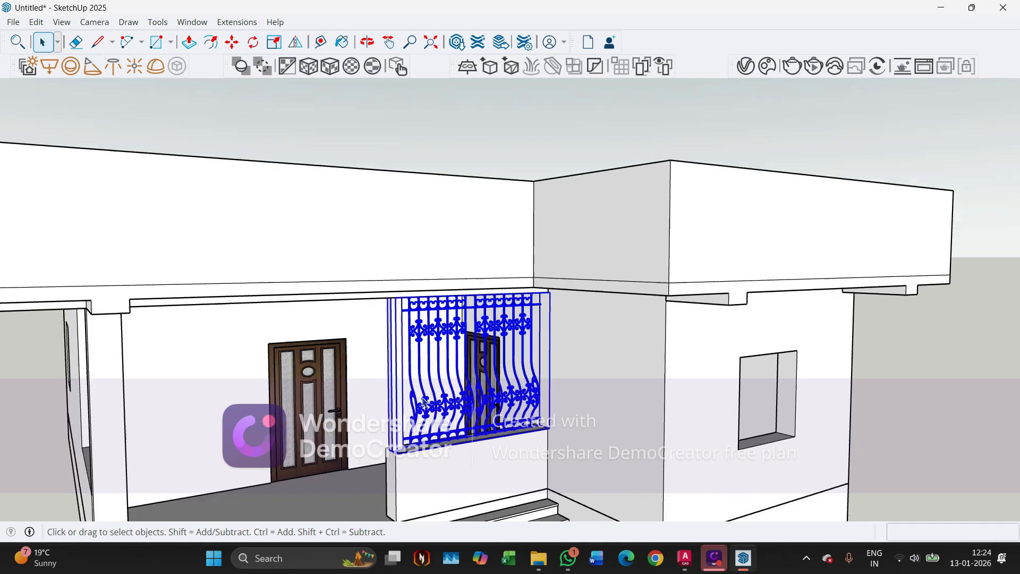
{"action": "double_click", "coordinate": [428, 402]}
{"action": "left_click", "coordinate": [431, 404]}
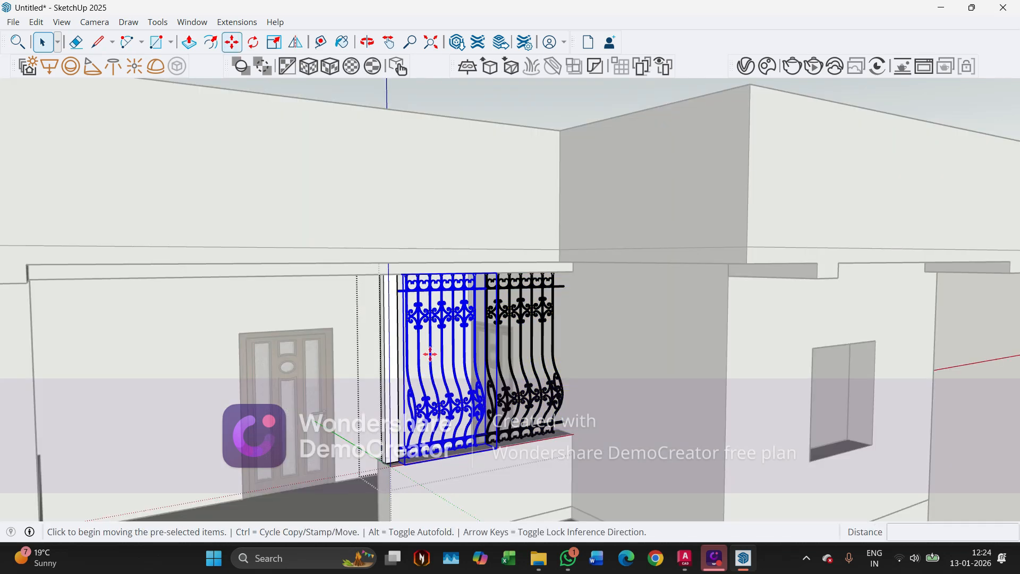
{"action": "key", "text": "ctrl"}
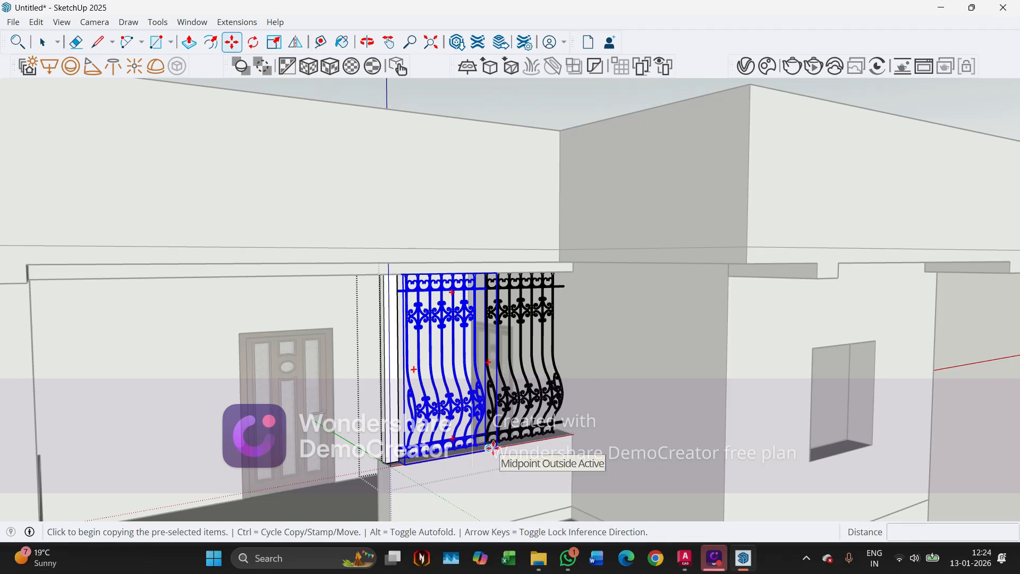
{"action": "scroll", "coordinate": [468, 383], "scroll_direction": "down", "scroll_amount": 6}
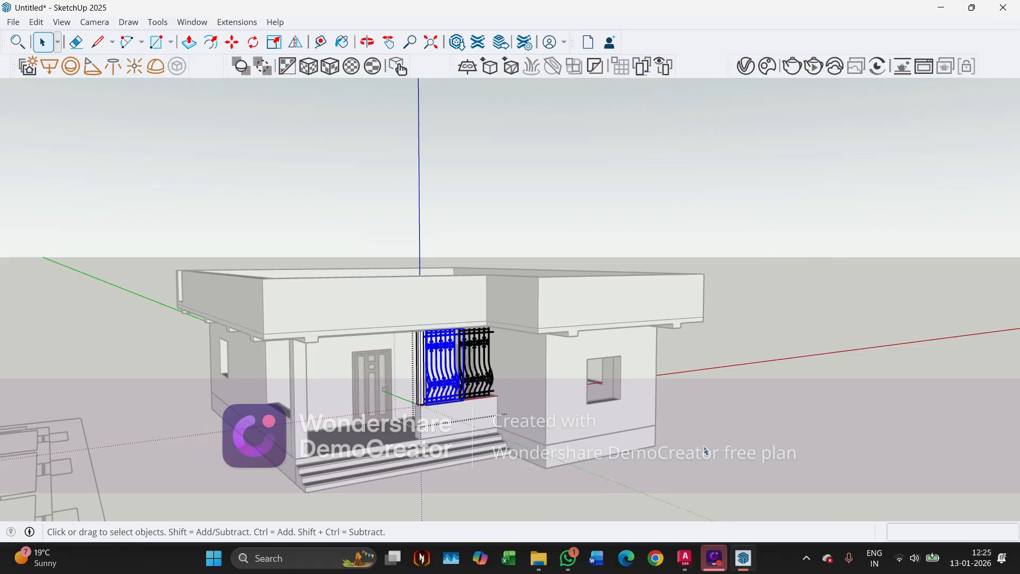
{"action": "left_click", "coordinate": [719, 455]}
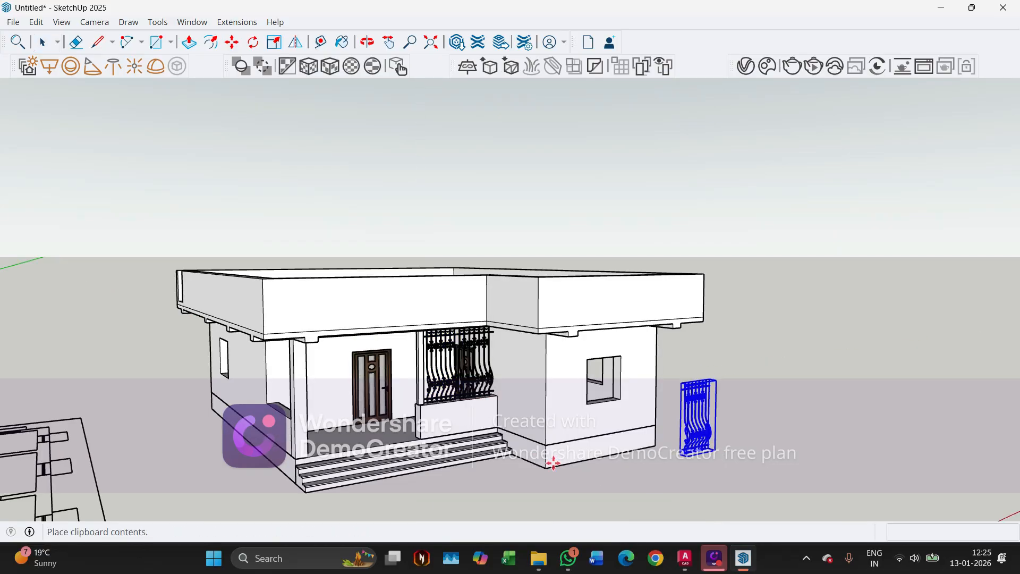
{"action": "scroll", "coordinate": [228, 398], "scroll_direction": "up", "scroll_amount": 10}
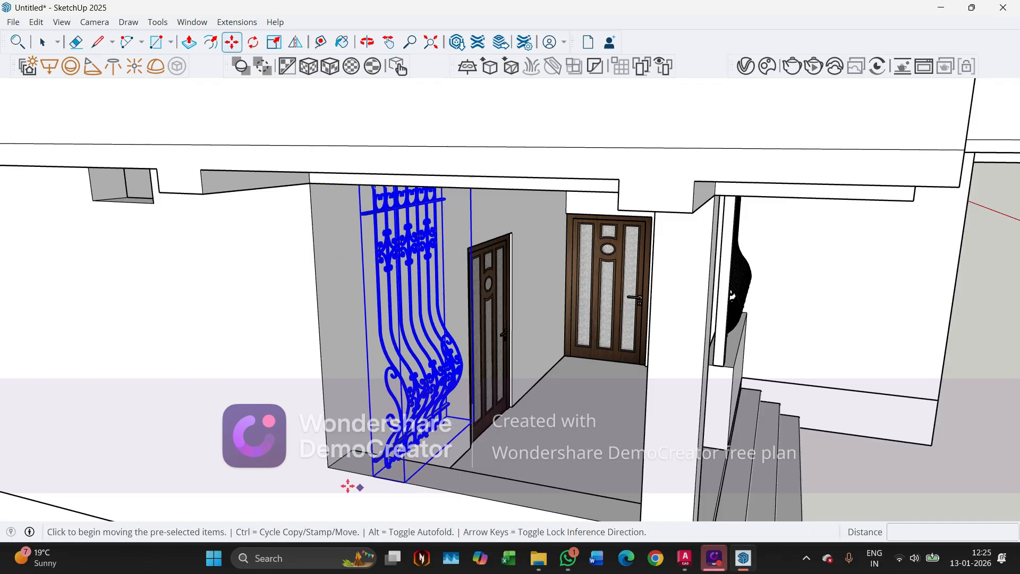
Rotate the copied grille 90 degrees horizontally so it runs parallel to the porch's open side
{"action": "middle_click_drag", "start_coordinate": [433, 165], "coordinate": [446, 324]}
{"action": "scroll", "coordinate": [469, 91], "scroll_direction": "down", "scroll_amount": 4}
{"action": "scroll", "coordinate": [471, 394], "scroll_direction": "up", "scroll_amount": 5}
{"action": "scroll", "coordinate": [471, 394], "scroll_direction": "down", "scroll_amount": 4}
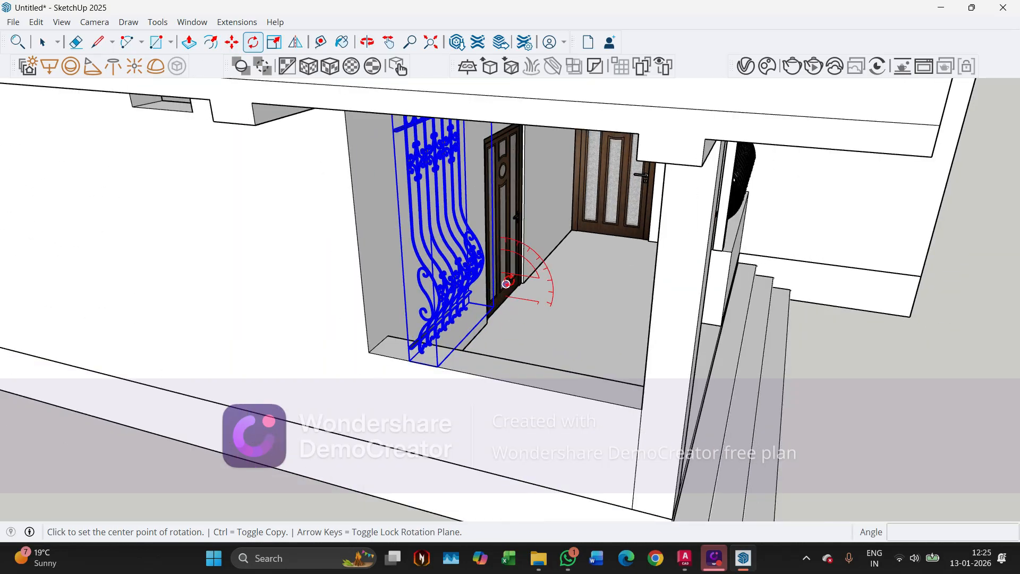
{"action": "scroll", "coordinate": [430, 384], "scroll_direction": "up", "scroll_amount": 4}
{"action": "left_click", "coordinate": [387, 410]}
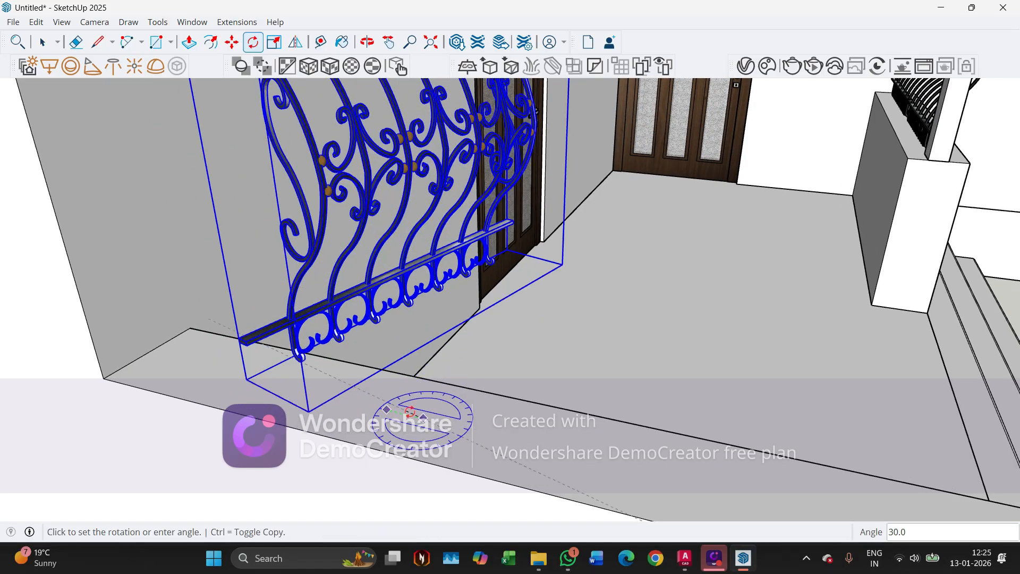
{"action": "key", "text": "Escape"}
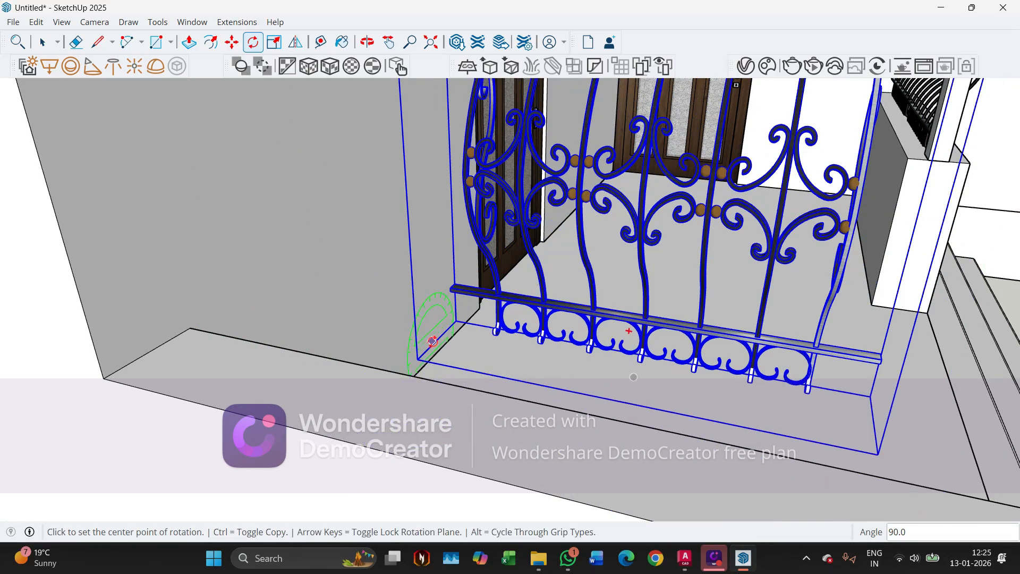
Move the grille by its base corner about 806 mm to the outer corner of the open side's sill
{"action": "key", "text": "m"}
{"action": "left_click", "coordinate": [449, 287]}
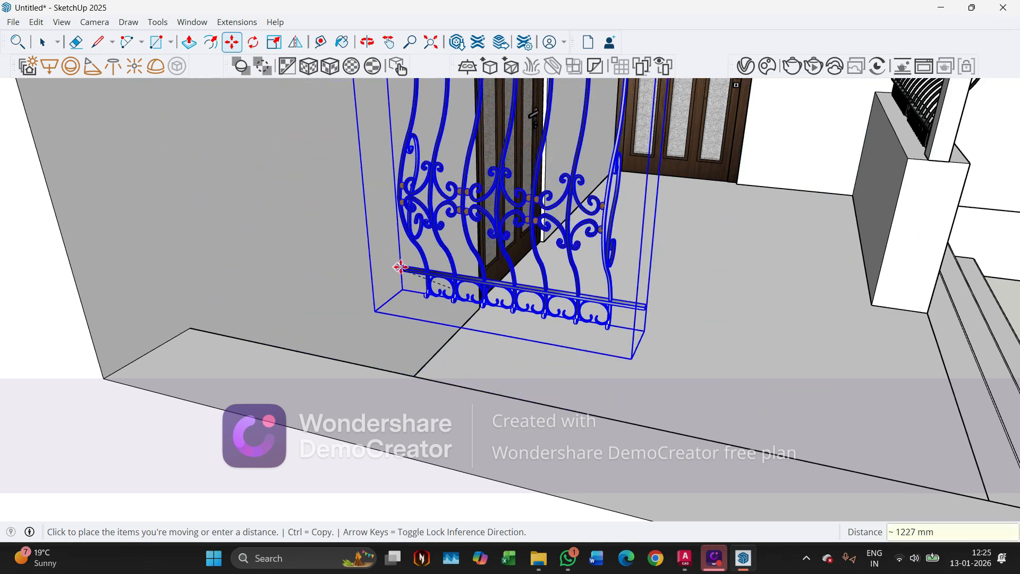
{"action": "key", "text": "Escape"}
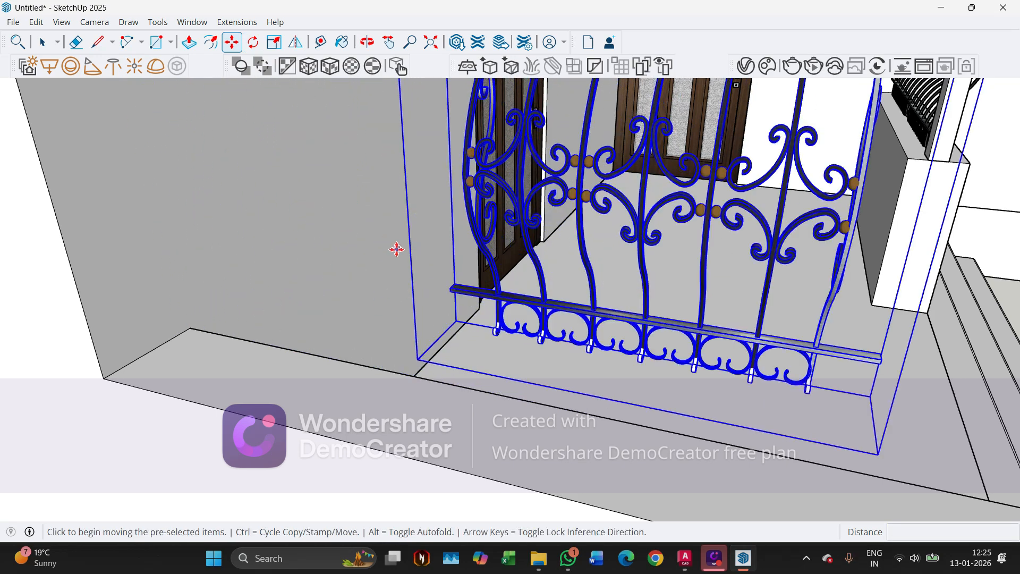
{"action": "left_click", "coordinate": [420, 358]}
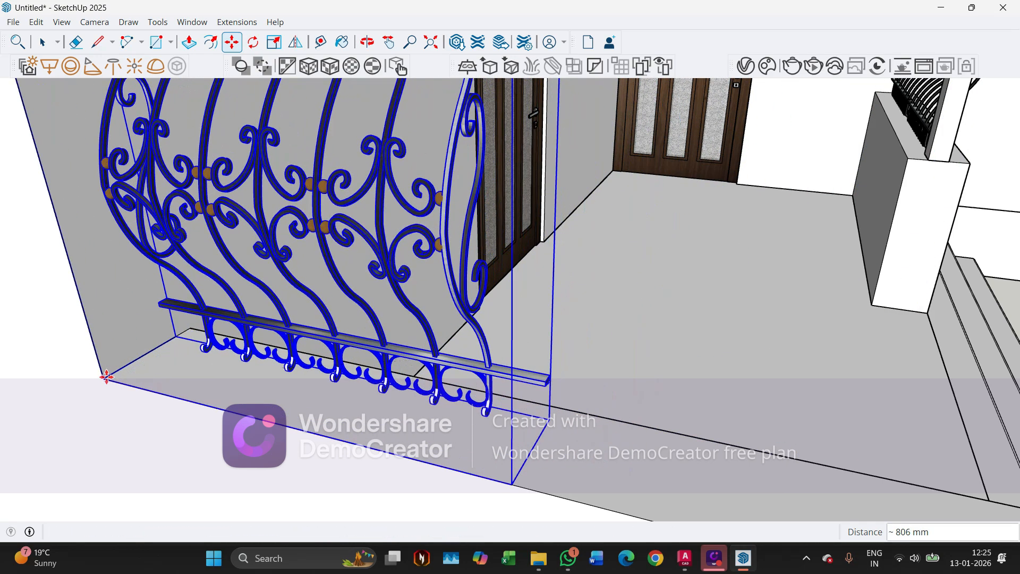
{"action": "middle_click_drag", "start_coordinate": [172, 391], "coordinate": [151, 372]}
{"action": "middle_click_drag", "start_coordinate": [234, 366], "coordinate": [152, 358]}
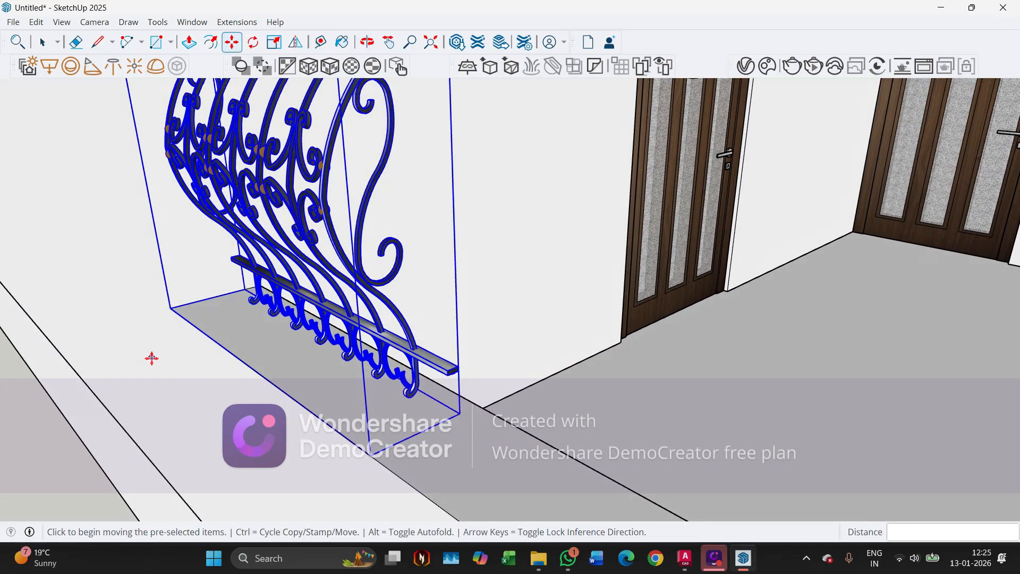
Shift the grille slightly outward, perpendicular to the wall, so its box extends beyond the sill's outer edge
{"action": "left_click", "coordinate": [210, 303]}
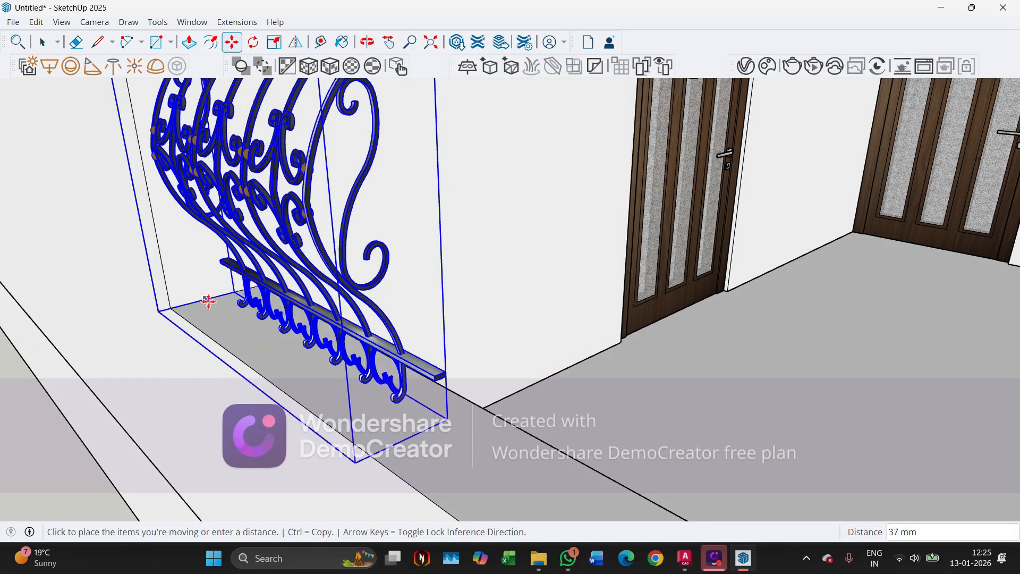
{"action": "left_click", "coordinate": [179, 306]}
{"action": "middle_click_drag", "start_coordinate": [179, 306], "coordinate": [289, 344]}
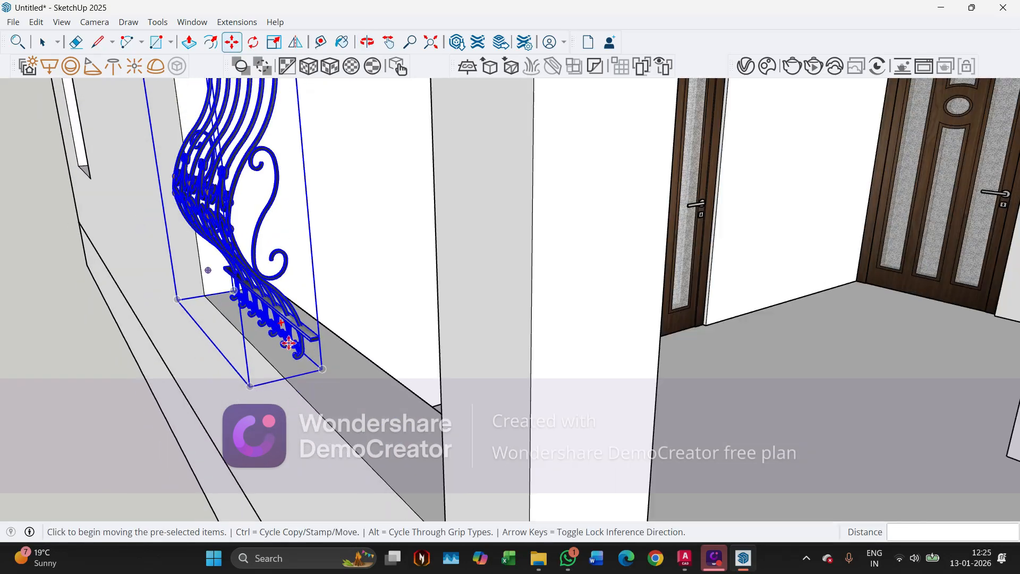
Copy the grille along the sill by its base corner to the opposite end of the open side
{"action": "key", "text": "ctrl"}
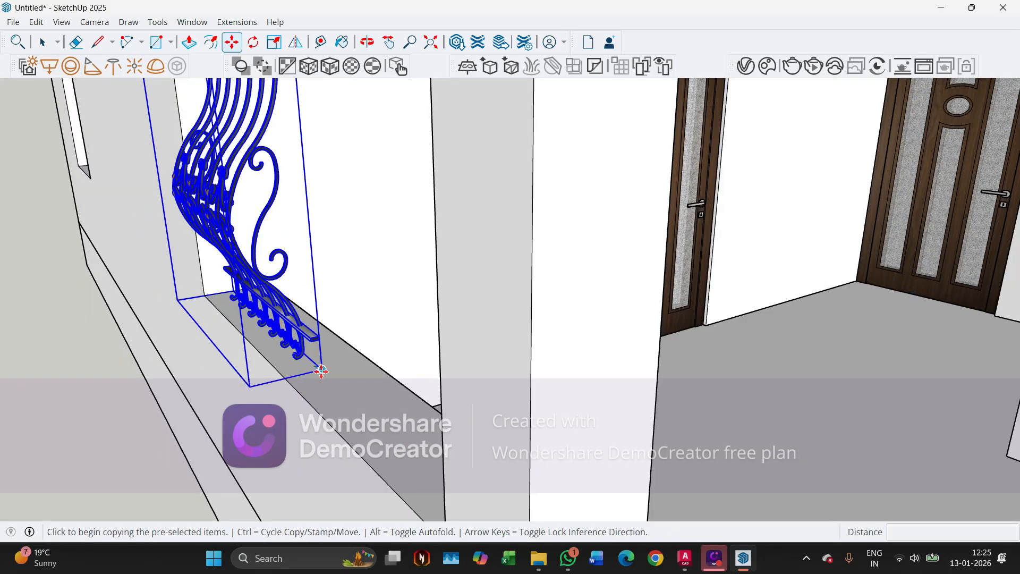
{"action": "left_click", "coordinate": [321, 371]}
{"action": "middle_click_drag", "start_coordinate": [320, 370], "coordinate": [524, 382]}
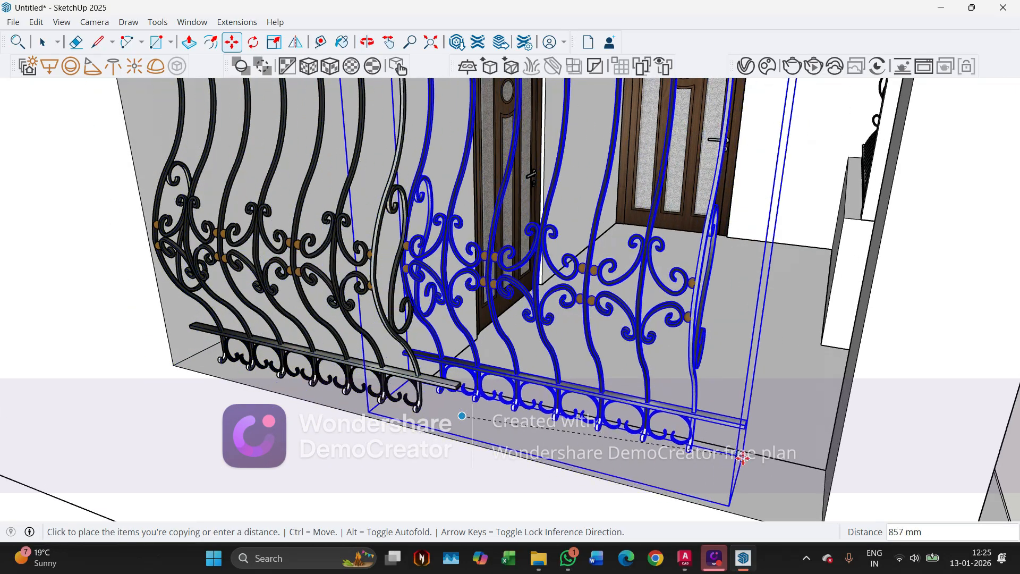
{"action": "left_click", "coordinate": [823, 502]}
{"action": "middle_click_drag", "start_coordinate": [411, 387], "coordinate": [513, 375]}
Scale the copied grille's width by about 1.03 toward the first grille and clear the selection
{"action": "key", "text": "s"}
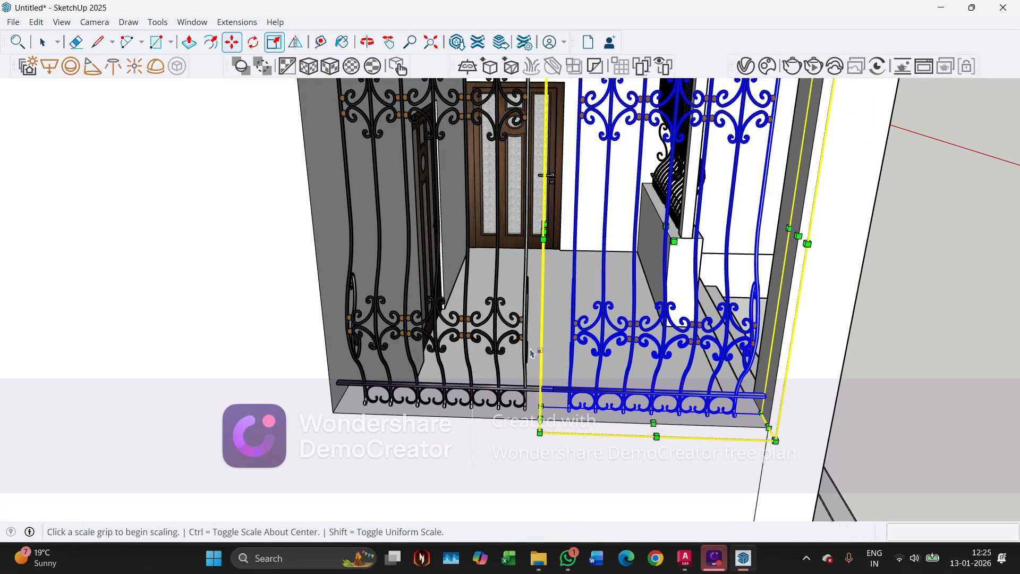
{"action": "left_click", "coordinate": [543, 234]}
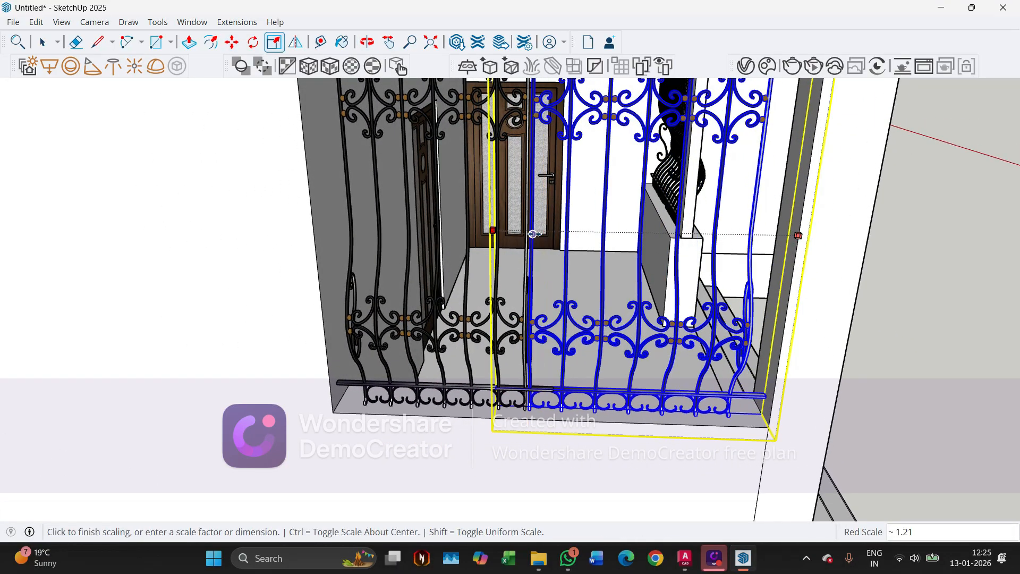
{"action": "left_click", "coordinate": [548, 237]}
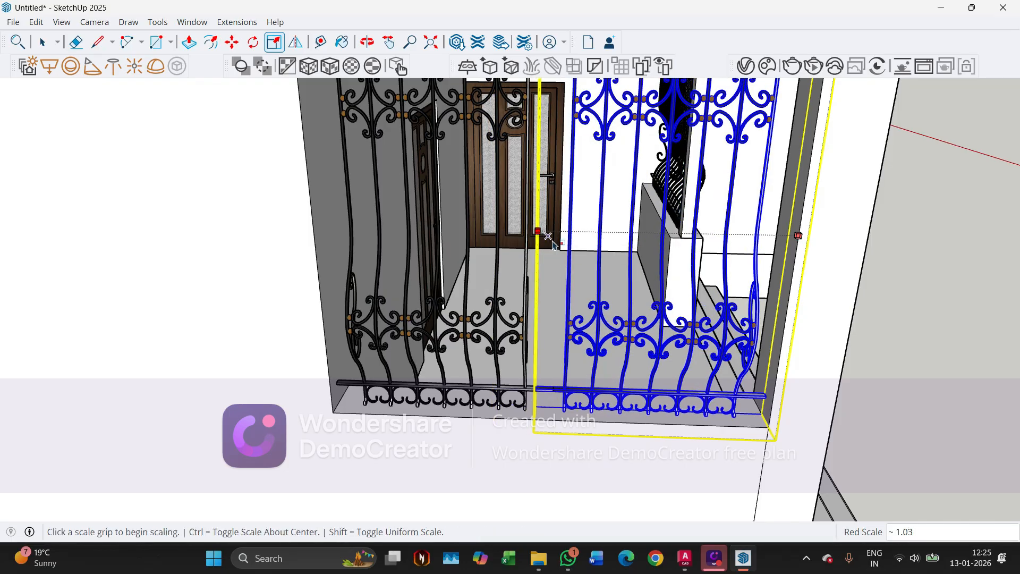
{"action": "key", "text": "space"}
Examine the porch grilles, the parapet walls and the empty window openings from around the house
{"action": "scroll", "coordinate": [348, 305], "scroll_direction": "down", "scroll_amount": 3}
{"action": "middle_click_drag", "start_coordinate": [318, 329], "coordinate": [351, 281]}
{"action": "scroll", "coordinate": [330, 306], "scroll_direction": "down", "scroll_amount": 3}
{"action": "scroll", "coordinate": [338, 302], "scroll_direction": "down", "scroll_amount": 3}
{"action": "middle_click_drag", "start_coordinate": [555, 260], "coordinate": [600, 256]}
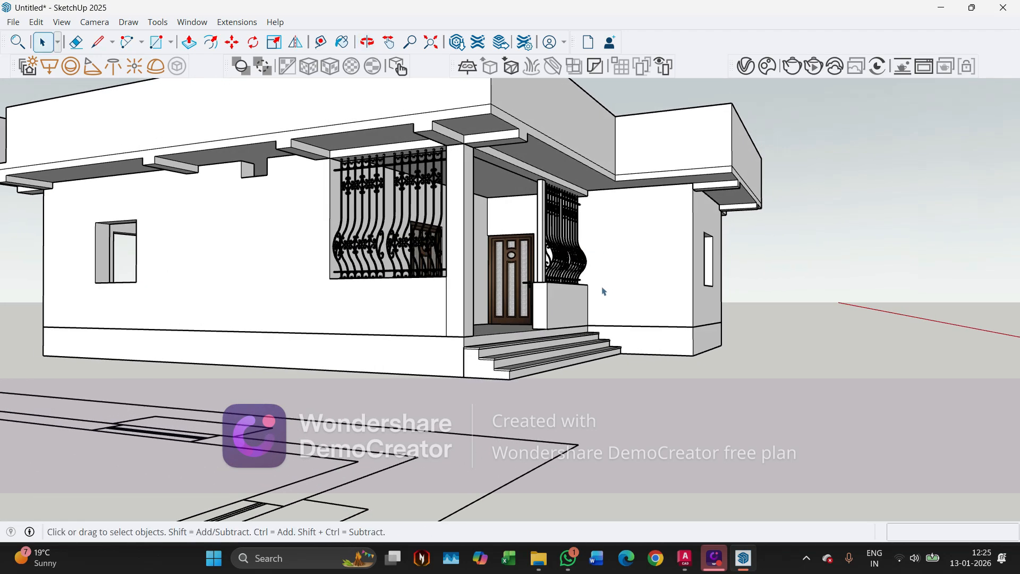
{"action": "middle_click_drag", "start_coordinate": [604, 291], "coordinate": [361, 330]}
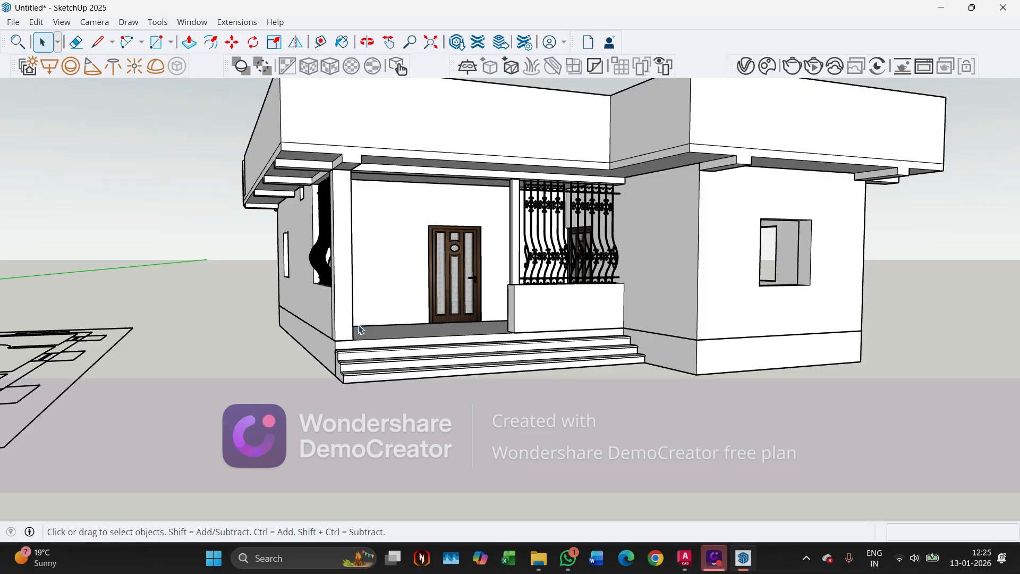
{"action": "scroll", "coordinate": [331, 288], "scroll_direction": "down", "scroll_amount": 3}
{"action": "middle_click_drag", "start_coordinate": [286, 298], "coordinate": [599, 365]}
{"action": "scroll", "coordinate": [462, 312], "scroll_direction": "up", "scroll_amount": 4}
{"action": "scroll", "coordinate": [384, 320], "scroll_direction": "down", "scroll_amount": 4}
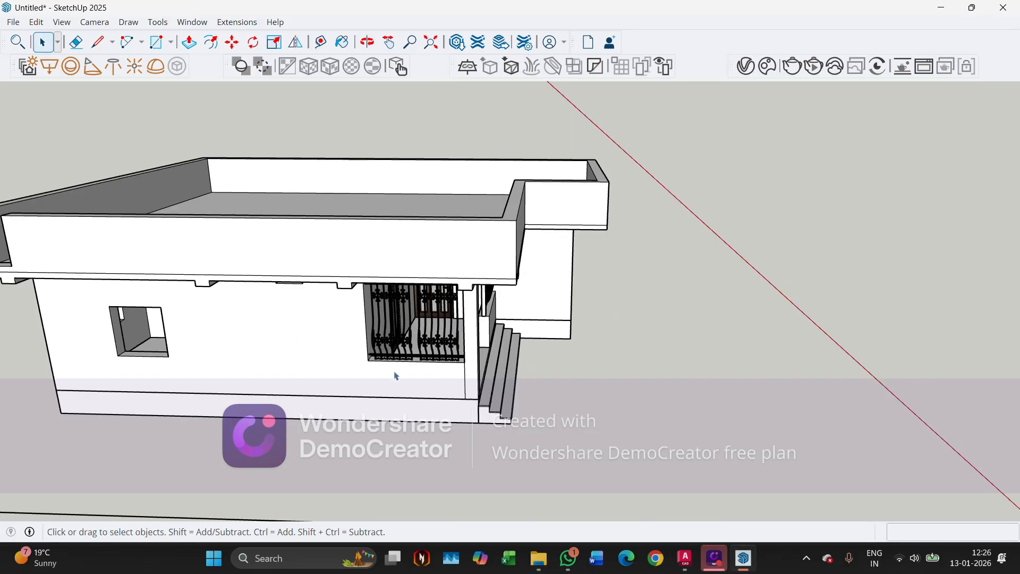
{"action": "middle_click_drag", "start_coordinate": [394, 375], "coordinate": [362, 484]}
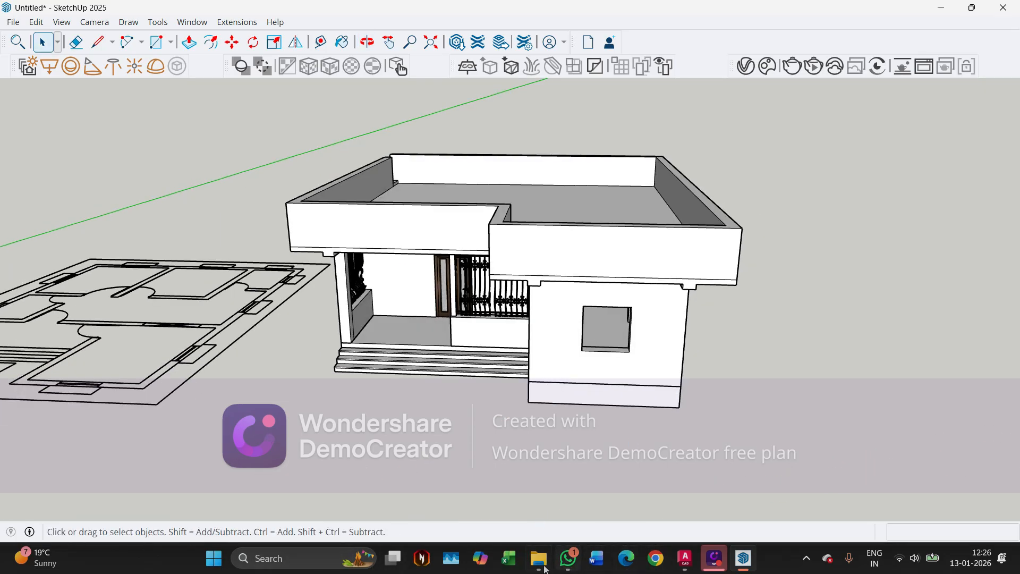
Import the Janela+aluminio window from the warehouse folder and place it at the lower corner of the front room's window opening
{"action": "mouse_move", "coordinate": [545, 567]}
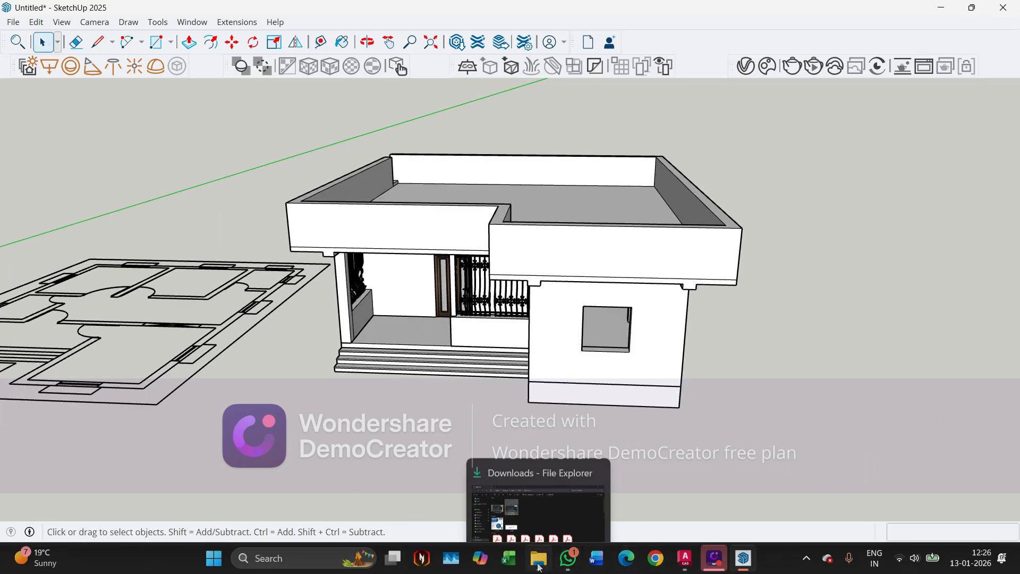
{"action": "left_click", "coordinate": [13, 21]}
{"action": "left_click", "coordinate": [44, 211]}
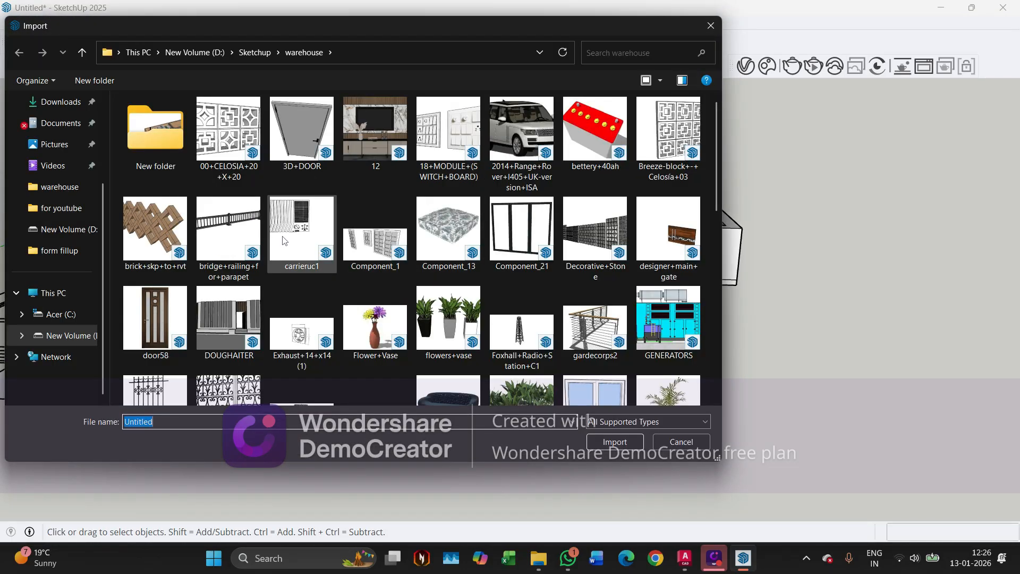
{"action": "scroll", "coordinate": [255, 248], "scroll_direction": "down", "scroll_amount": 2}
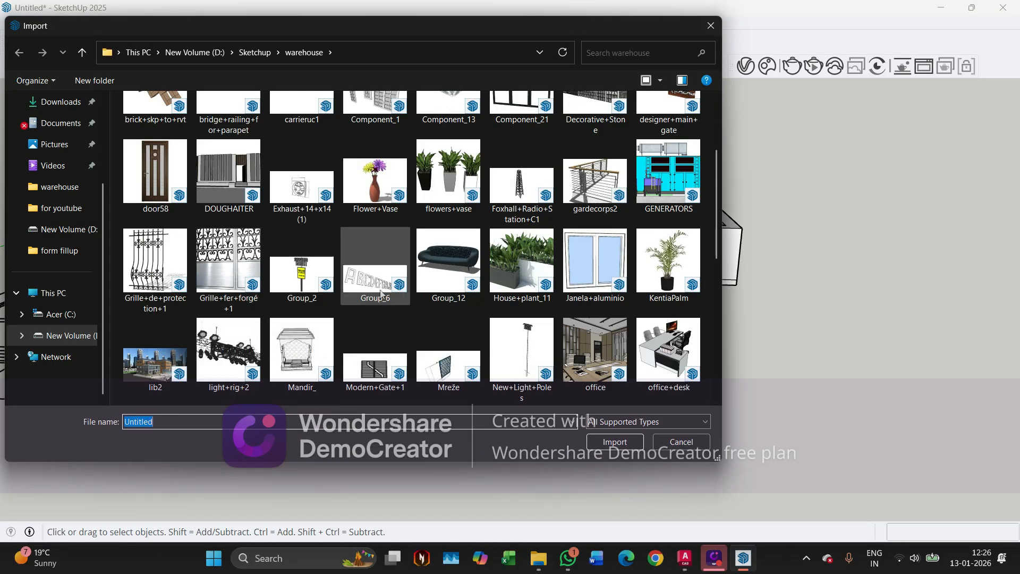
{"action": "double_click", "coordinate": [589, 260]}
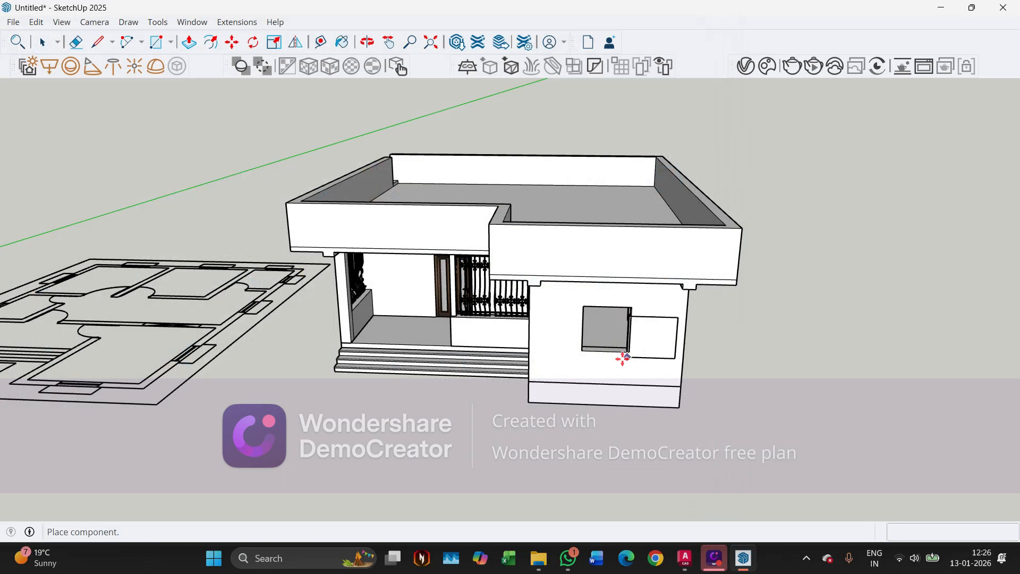
{"action": "scroll", "coordinate": [611, 353], "scroll_direction": "up", "scroll_amount": 4}
{"action": "scroll", "coordinate": [587, 332], "scroll_direction": "up", "scroll_amount": 4}
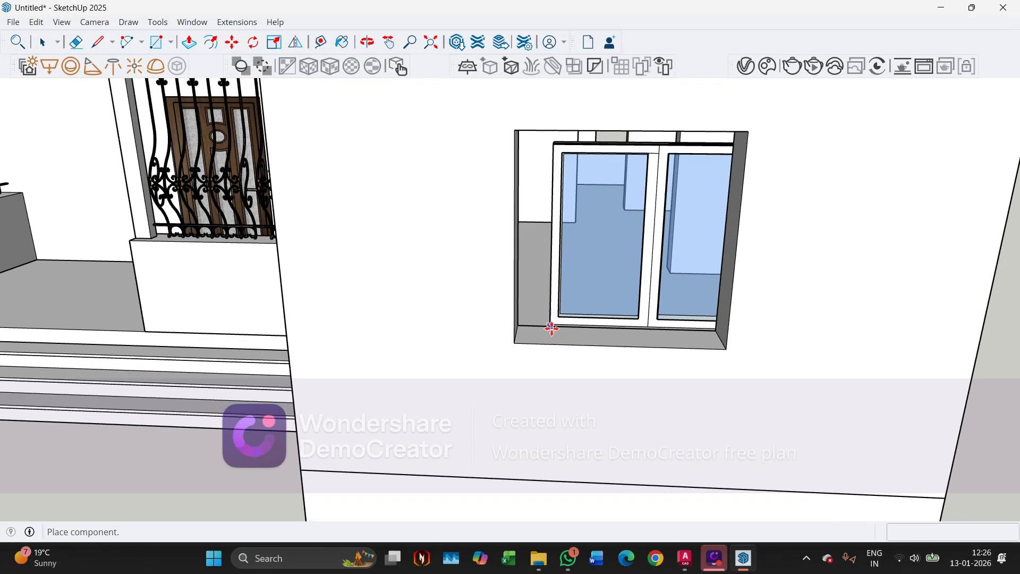
{"action": "scroll", "coordinate": [549, 328], "scroll_direction": "up", "scroll_amount": 2}
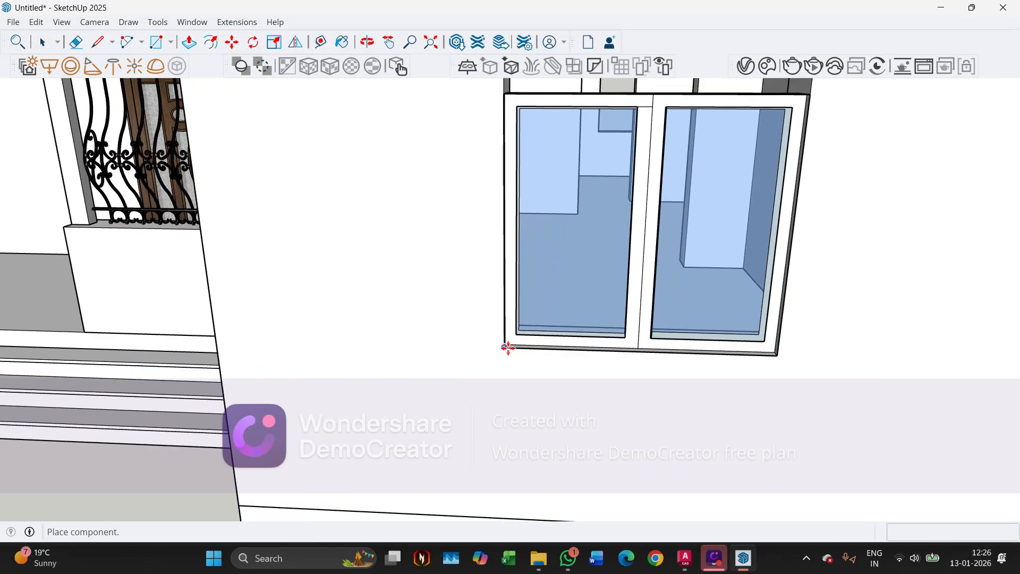
{"action": "left_click", "coordinate": [507, 348]}
Scale the window's height up to the upper edge of the front room's opening
{"action": "key", "text": "s"}
{"action": "scroll", "coordinate": [496, 433], "scroll_direction": "down", "scroll_amount": 2}
{"action": "scroll", "coordinate": [611, 204], "scroll_direction": "up", "scroll_amount": 3}
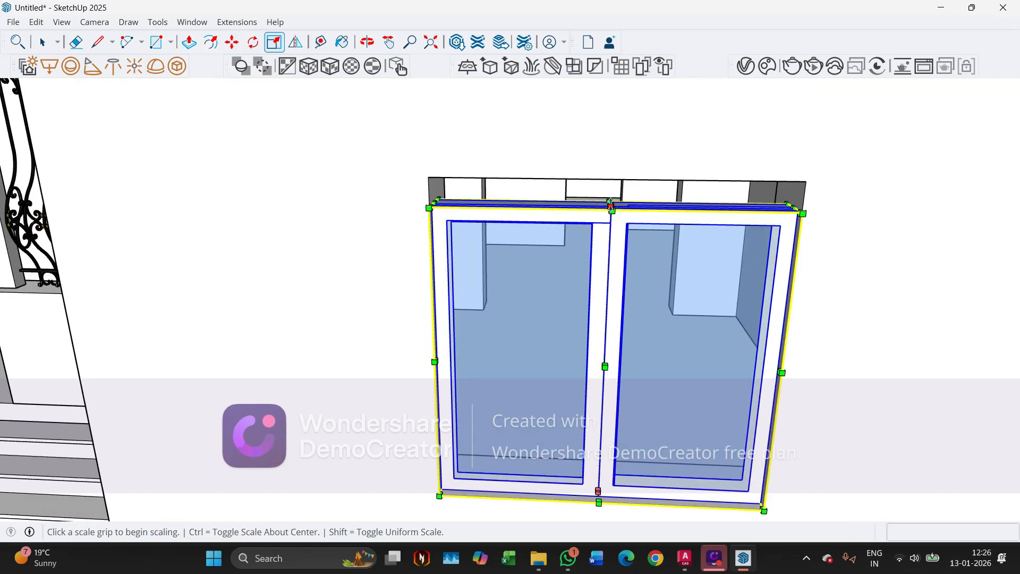
{"action": "left_click", "coordinate": [611, 205]}
{"action": "left_click", "coordinate": [610, 175]}
Move the window about 40 mm inward from the wall face into the opening
{"action": "middle_click_drag", "start_coordinate": [585, 205], "coordinate": [422, 321]}
{"action": "scroll", "coordinate": [377, 413], "scroll_direction": "up", "scroll_amount": 6}
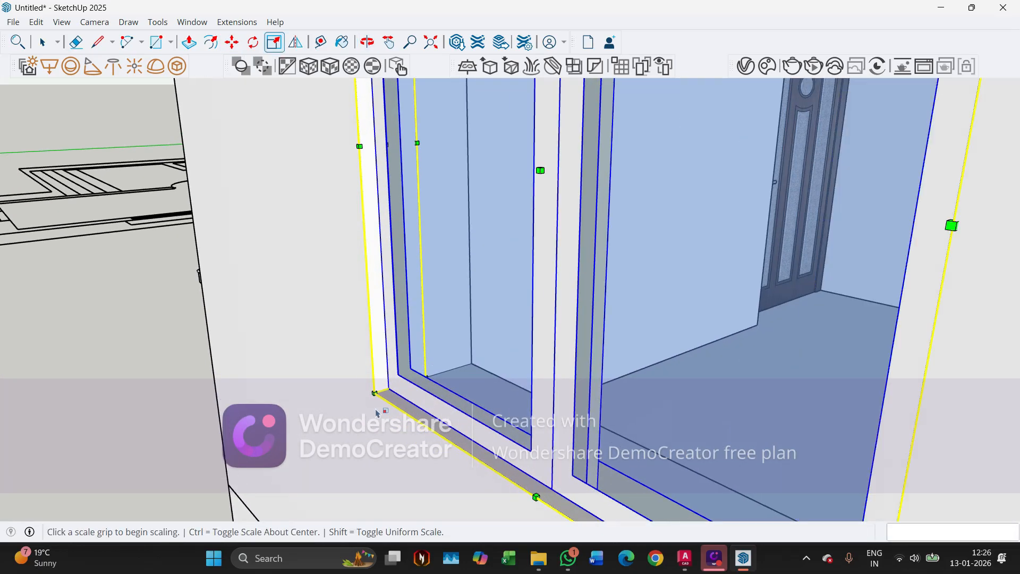
{"action": "scroll", "coordinate": [376, 414], "scroll_direction": "up", "scroll_amount": 5}
{"action": "key", "text": "m"}
{"action": "left_click", "coordinate": [375, 378]}
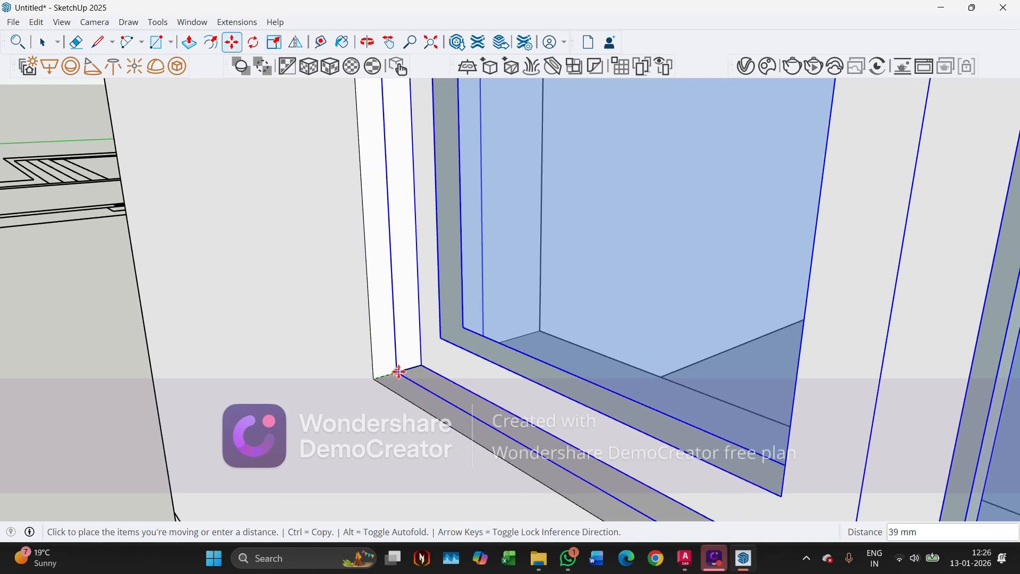
{"action": "left_click", "coordinate": [403, 372]}
Copy the window about 12545 mm to the empty opening in the wall that holds the porch's side grilles
{"action": "scroll", "coordinate": [471, 337], "scroll_direction": "down", "scroll_amount": 7}
{"action": "middle_click_drag", "start_coordinate": [366, 330], "coordinate": [775, 319]}
{"action": "scroll", "coordinate": [718, 292], "scroll_direction": "down", "scroll_amount": 3}
{"action": "middle_click_drag", "start_coordinate": [718, 292], "coordinate": [547, 309]}
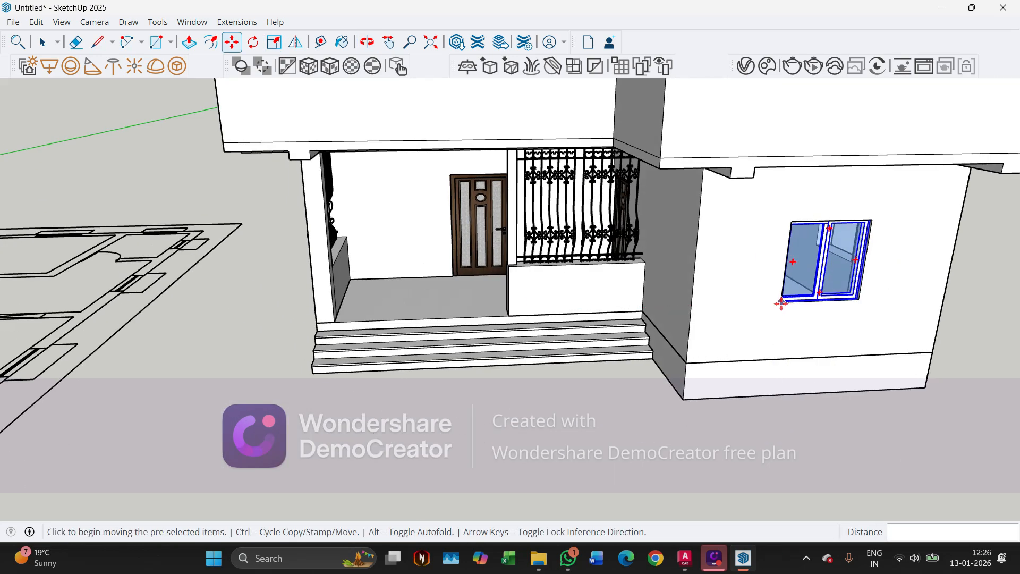
{"action": "middle_click_drag", "start_coordinate": [782, 303], "coordinate": [581, 308]}
{"action": "key", "text": "ctrl"}
{"action": "scroll", "coordinate": [799, 327], "scroll_direction": "up", "scroll_amount": 2}
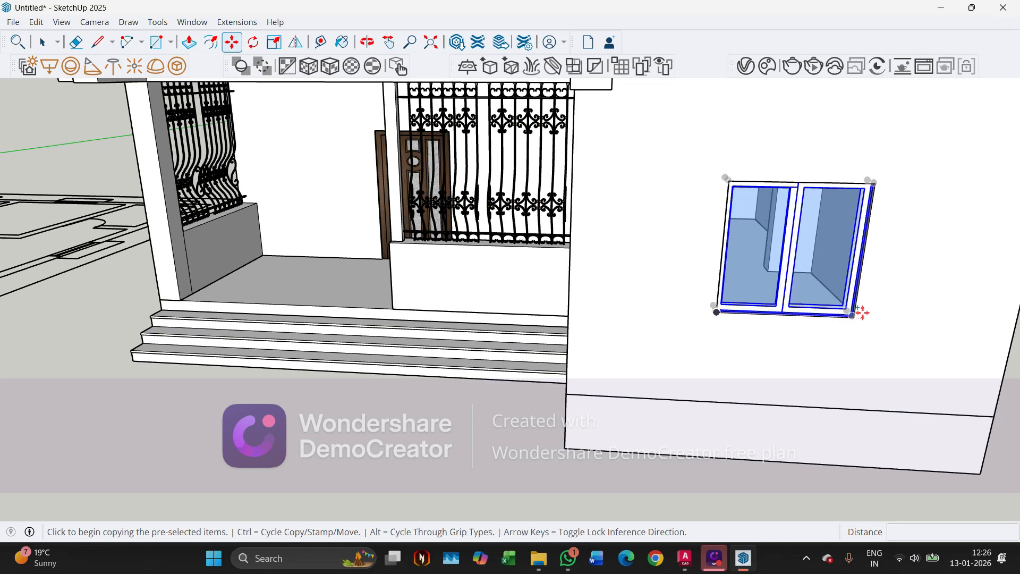
{"action": "left_click", "coordinate": [851, 319]}
{"action": "scroll", "coordinate": [936, 264], "scroll_direction": "down", "scroll_amount": 3}
{"action": "middle_click_drag", "start_coordinate": [936, 264], "coordinate": [321, 241]}
{"action": "scroll", "coordinate": [321, 234], "scroll_direction": "up", "scroll_amount": 3}
{"action": "middle_click_drag", "start_coordinate": [330, 173], "coordinate": [311, 375]}
{"action": "scroll", "coordinate": [300, 351], "scroll_direction": "down", "scroll_amount": 2}
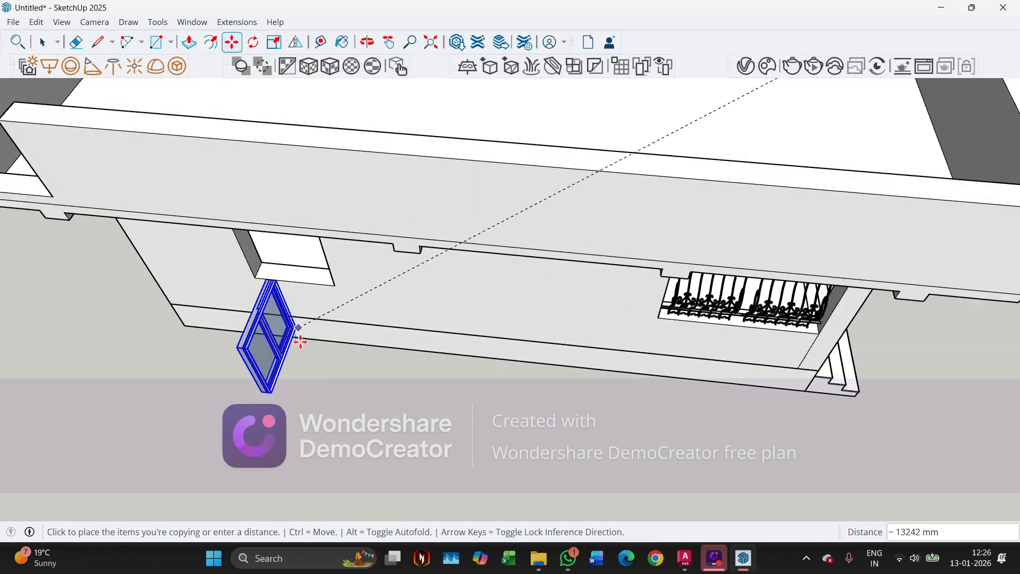
{"action": "scroll", "coordinate": [300, 338], "scroll_direction": "up", "scroll_amount": 2}
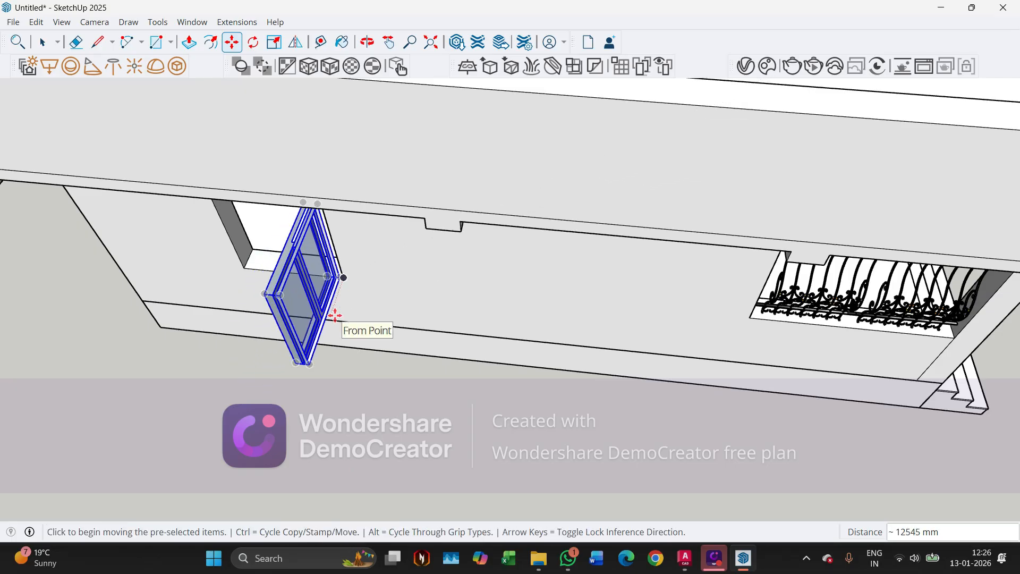
Rotate the window copy horizontally about a point on the opening's sill until it runs parallel to that wall
{"action": "middle_click_drag", "start_coordinate": [326, 316], "coordinate": [300, 309]}
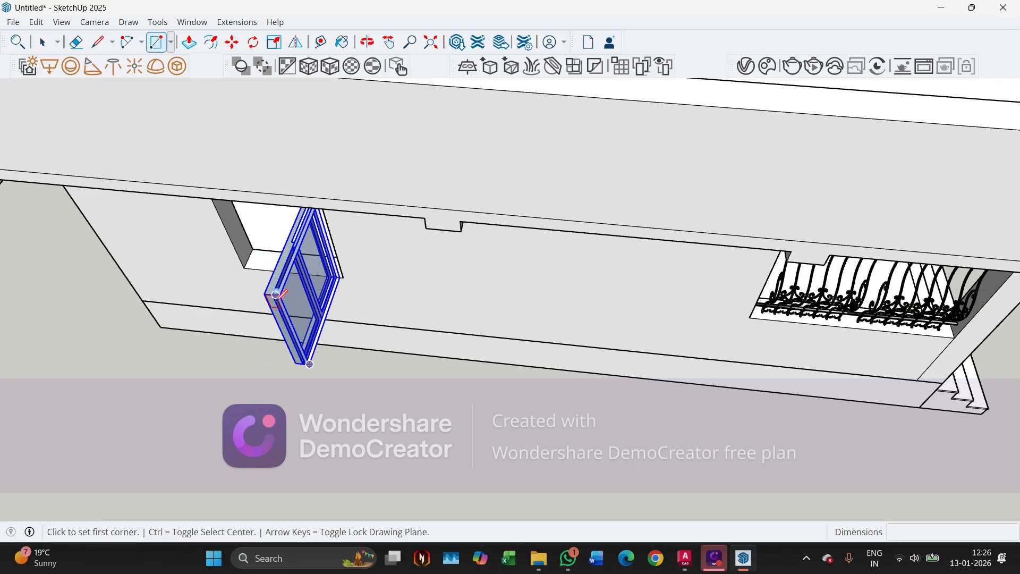
{"action": "left_click", "coordinate": [252, 41]}
{"action": "middle_click_drag", "start_coordinate": [310, 266], "coordinate": [437, 278]}
{"action": "scroll", "coordinate": [239, 349], "scroll_direction": "up", "scroll_amount": 8}
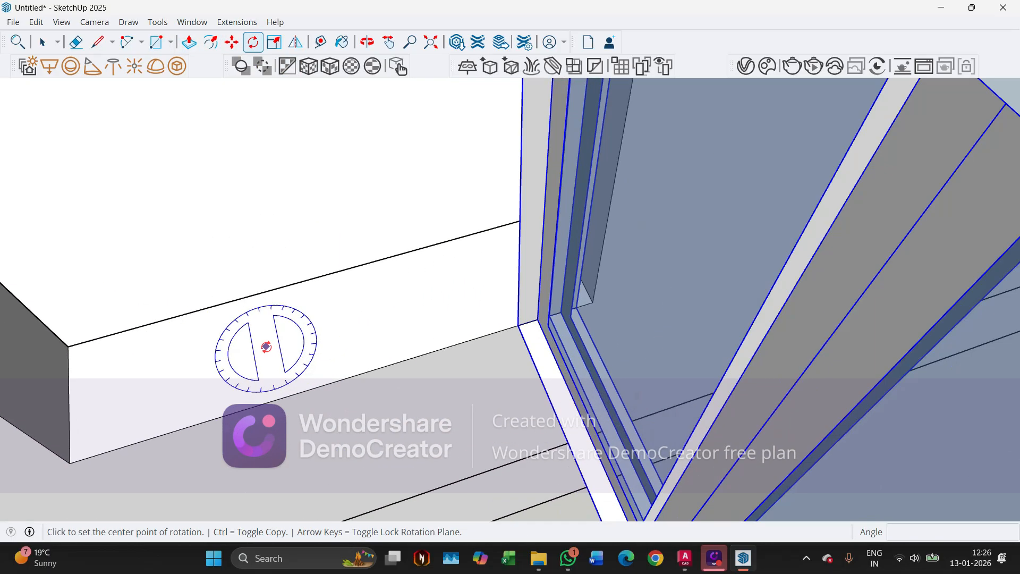
{"action": "left_click", "coordinate": [358, 321]}
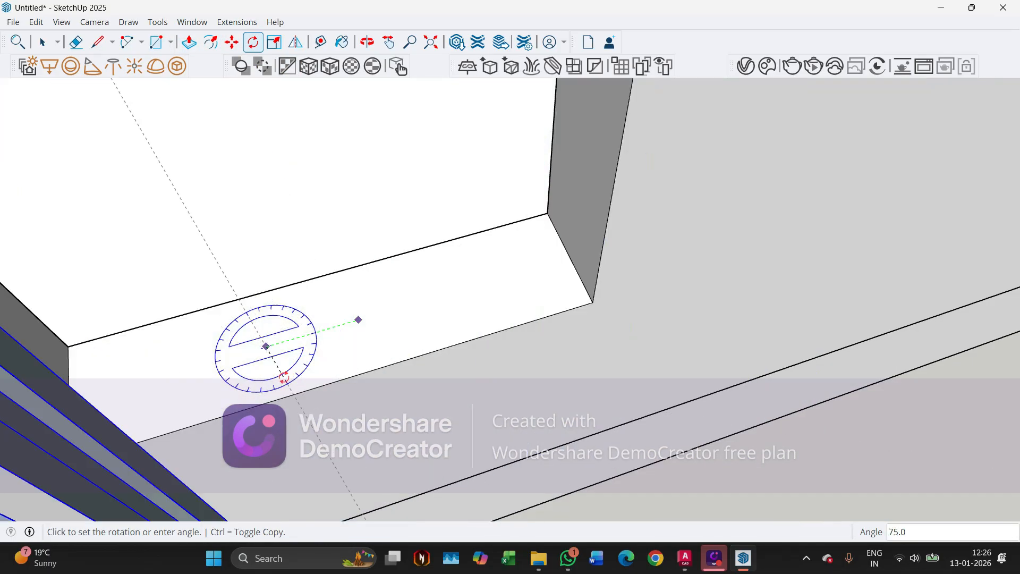
{"action": "left_click", "coordinate": [270, 378]}
Move the rotated window by its lower corner into the wall's empty opening, seating it on the sill
{"action": "middle_click_drag", "start_coordinate": [330, 307], "coordinate": [350, 383]}
{"action": "key", "text": "m"}
{"action": "middle_click_drag", "start_coordinate": [356, 453], "coordinate": [221, 414]}
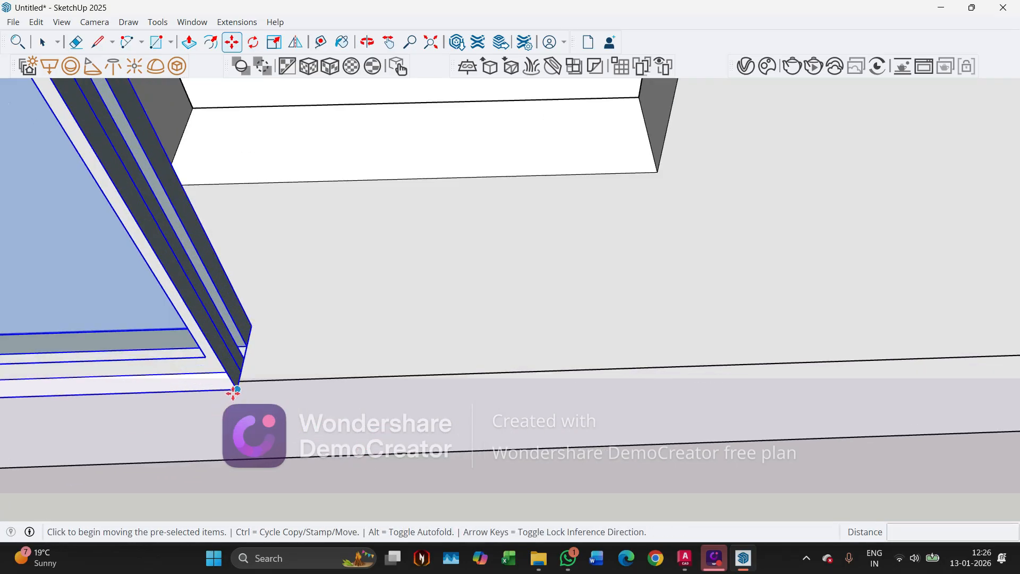
{"action": "left_click", "coordinate": [234, 392]}
{"action": "scroll", "coordinate": [712, 269], "scroll_direction": "down", "scroll_amount": 3}
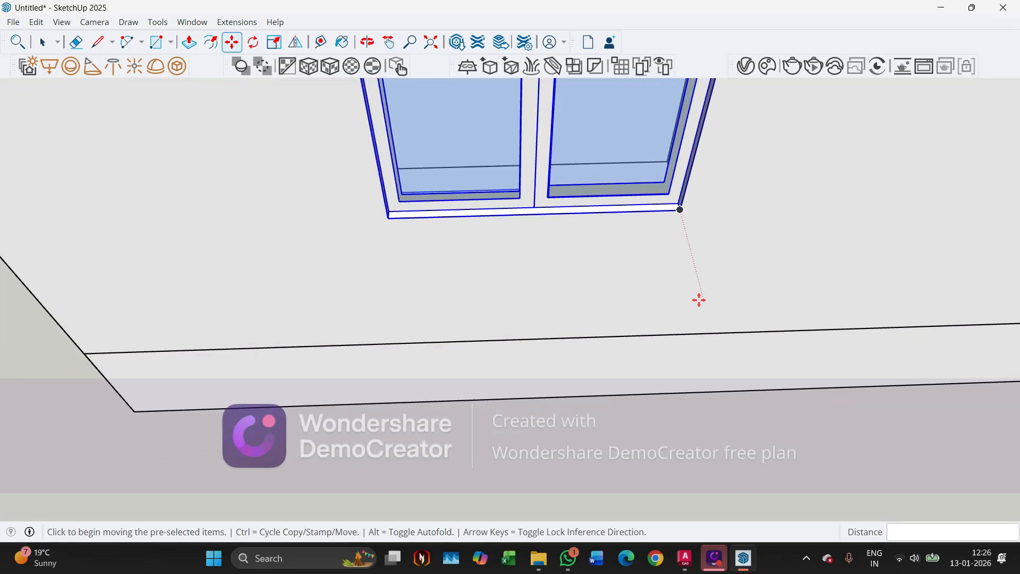
Copy the window about 9772 mm across the house into the middle opening of the opposite side wall
{"action": "scroll", "coordinate": [612, 353], "scroll_direction": "down", "scroll_amount": 5}
{"action": "middle_click_drag", "start_coordinate": [530, 328], "coordinate": [517, 276]}
{"action": "scroll", "coordinate": [653, 295], "scroll_direction": "up", "scroll_amount": 3}
{"action": "scroll", "coordinate": [577, 318], "scroll_direction": "up", "scroll_amount": 3}
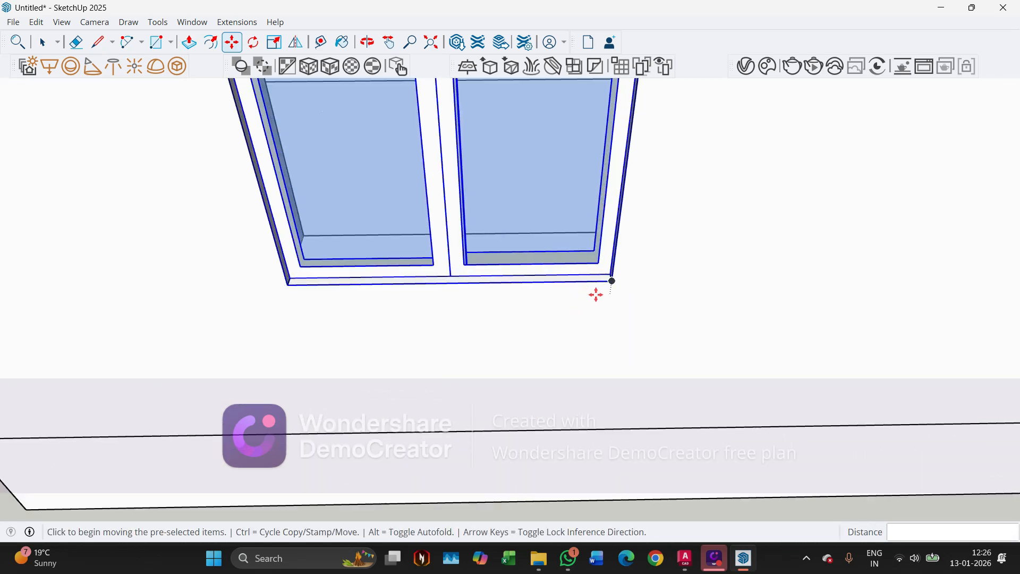
{"action": "scroll", "coordinate": [610, 281], "scroll_direction": "down", "scroll_amount": 8}
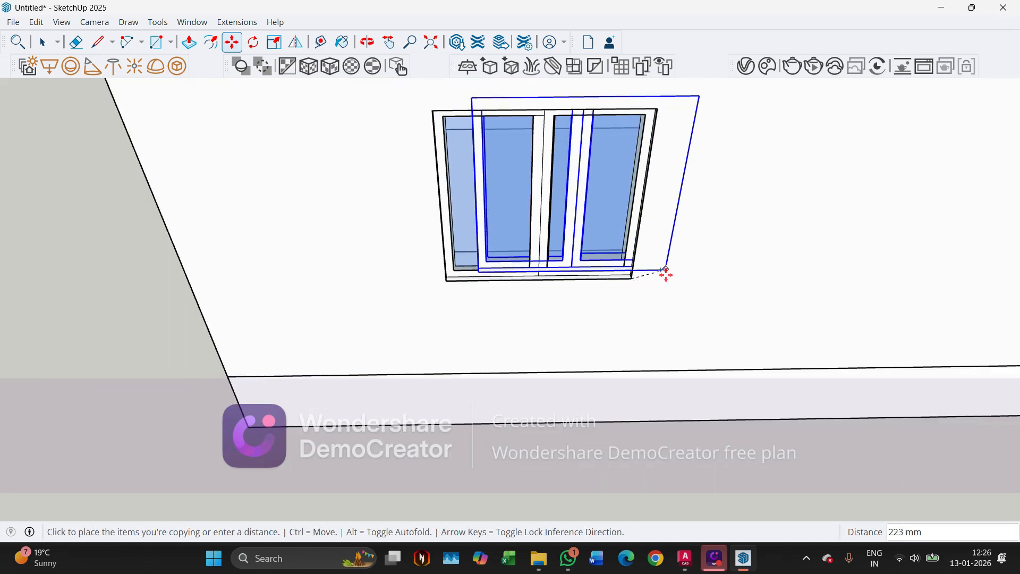
{"action": "middle_click_drag", "start_coordinate": [633, 269], "coordinate": [999, 190]}
{"action": "scroll", "coordinate": [999, 190], "scroll_direction": "down", "scroll_amount": 1}
{"action": "scroll", "coordinate": [441, 292], "scroll_direction": "up", "scroll_amount": 4}
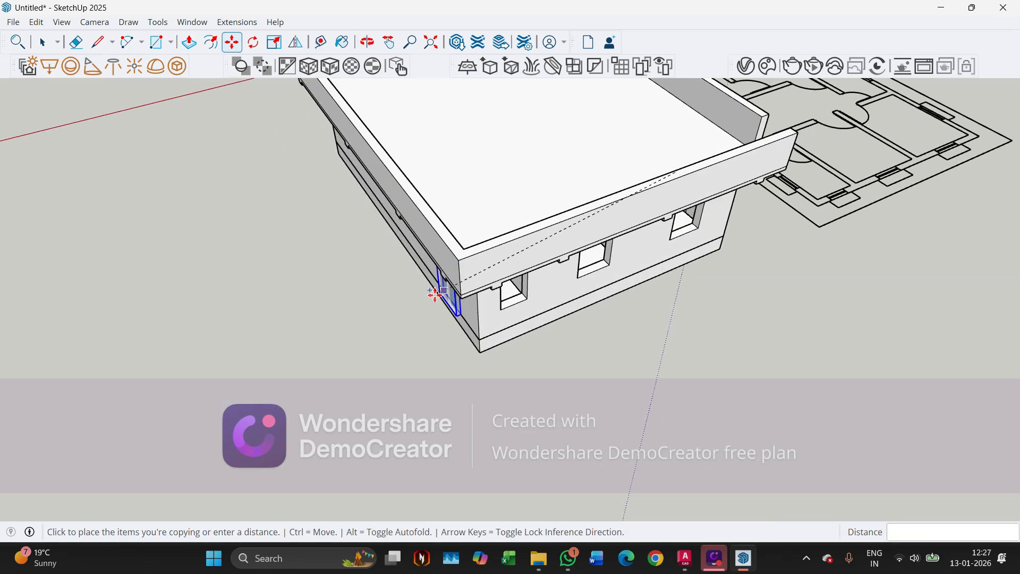
{"action": "middle_click_drag", "start_coordinate": [382, 296], "coordinate": [526, 238]}
{"action": "scroll", "coordinate": [506, 234], "scroll_direction": "up", "scroll_amount": 5}
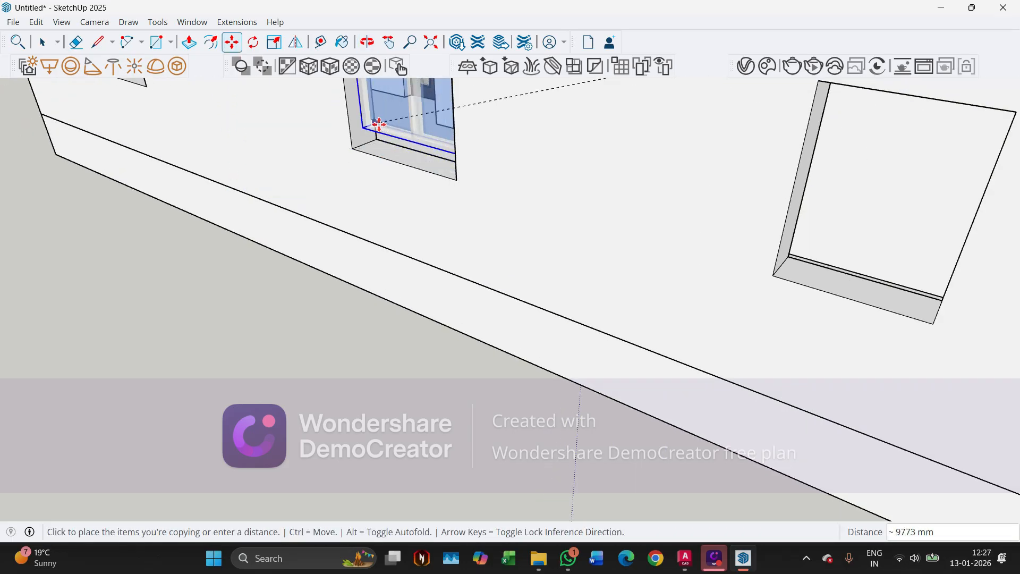
{"action": "left_click", "coordinate": [379, 140]}
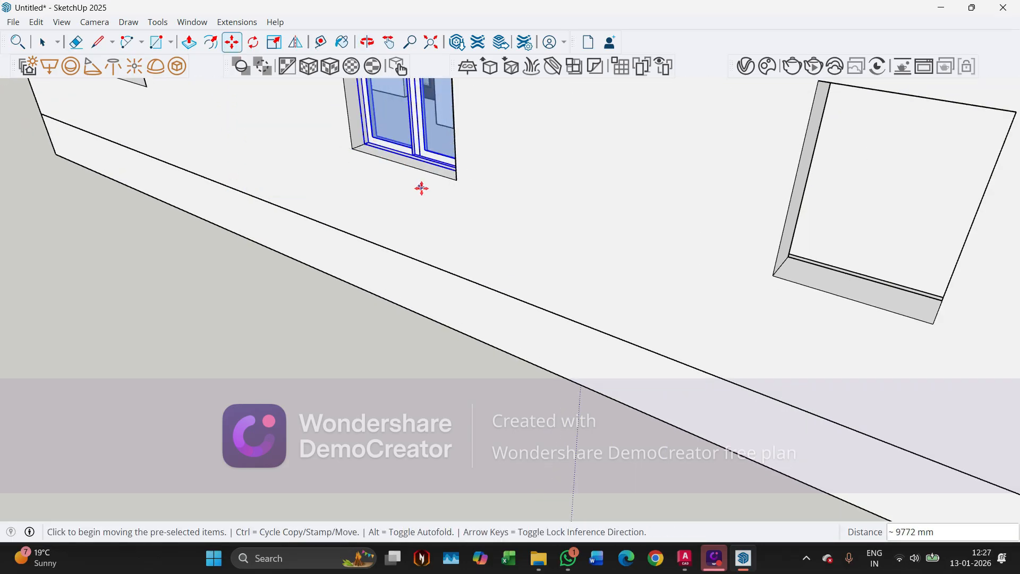
Copy the middle window into the neighbouring opening nearest the front room in the same side wall
{"action": "left_click", "coordinate": [351, 147]}
{"action": "scroll", "coordinate": [641, 267], "scroll_direction": "down", "scroll_amount": 3}
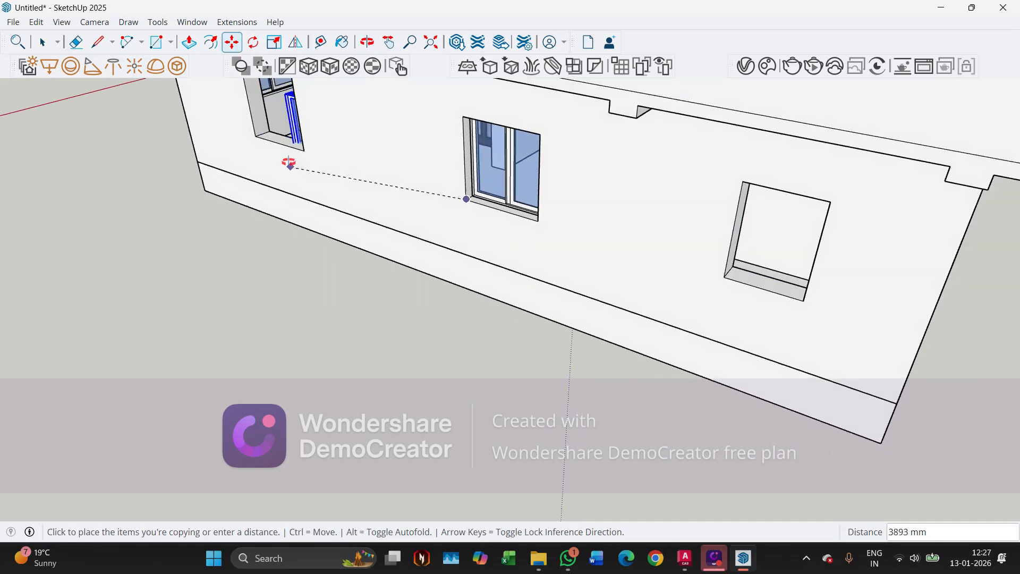
{"action": "middle_click_drag", "start_coordinate": [289, 164], "coordinate": [436, 198]}
{"action": "scroll", "coordinate": [255, 197], "scroll_direction": "up", "scroll_amount": 2}
{"action": "scroll", "coordinate": [309, 261], "scroll_direction": "down", "scroll_amount": 5}
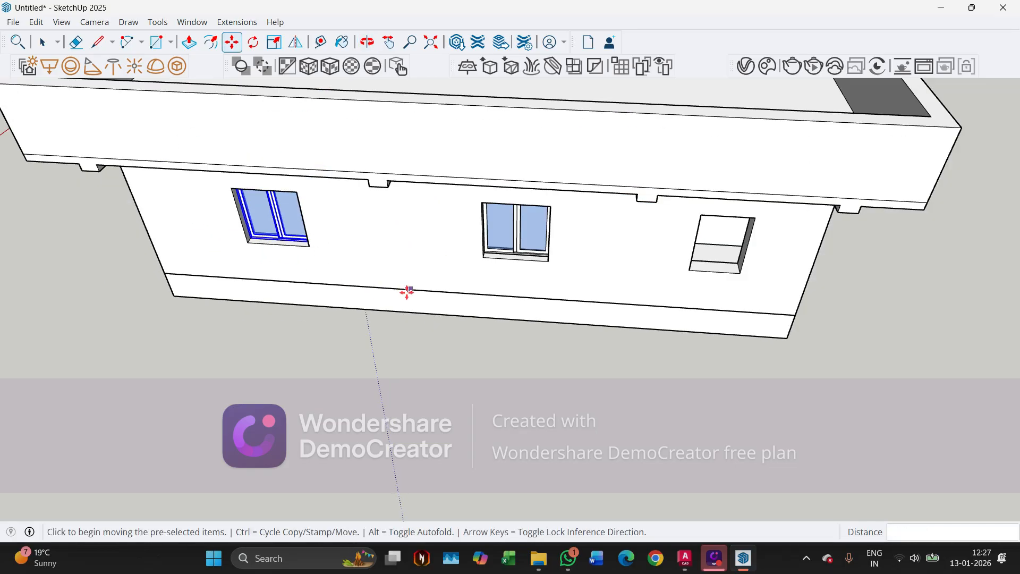
{"action": "middle_click_drag", "start_coordinate": [406, 292], "coordinate": [611, 216]}
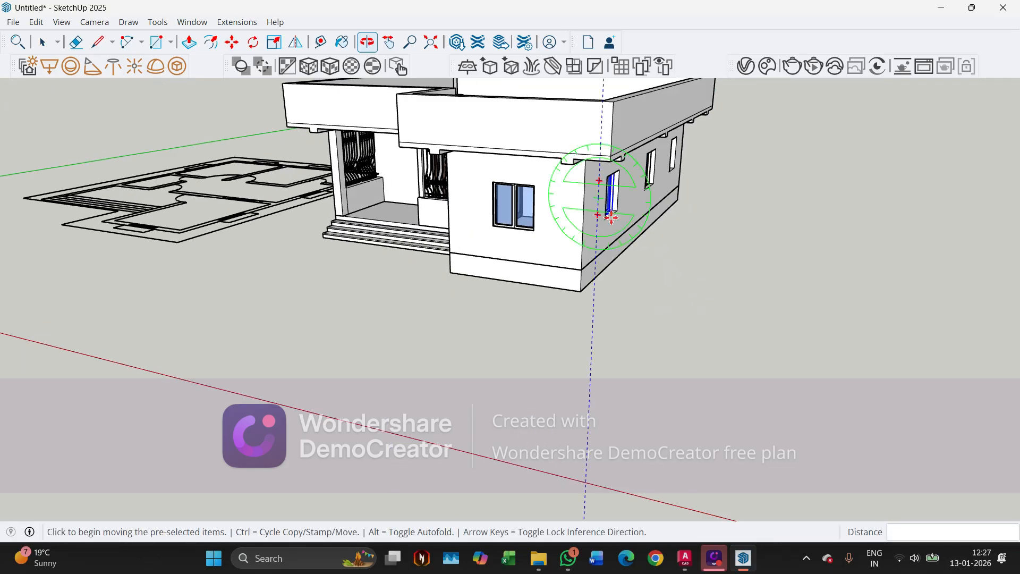
{"action": "middle_click_drag", "start_coordinate": [520, 226], "coordinate": [497, 236]}
{"action": "scroll", "coordinate": [487, 246], "scroll_direction": "up", "scroll_amount": 2}
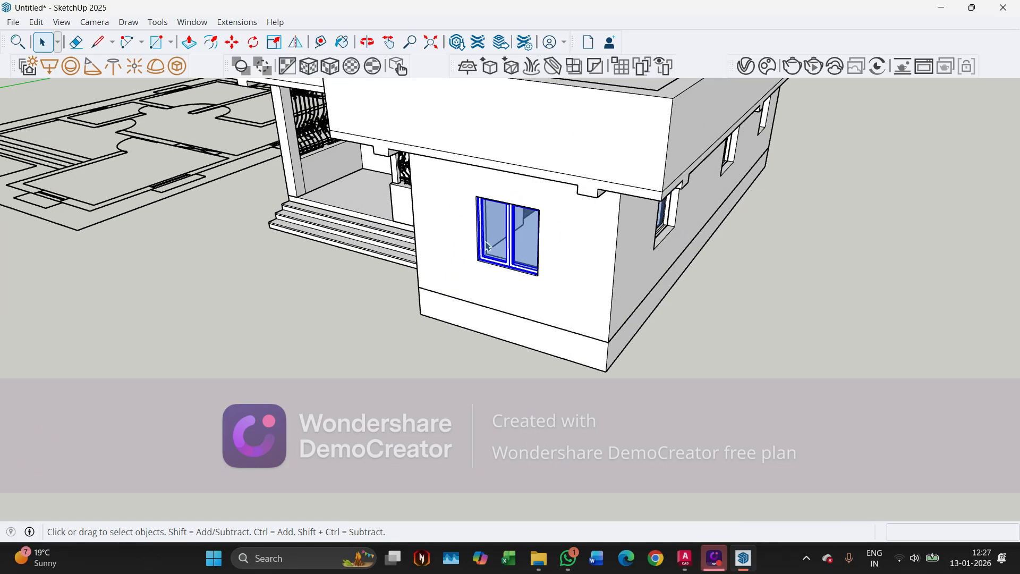
{"action": "key", "text": "ctrl"}
{"action": "scroll", "coordinate": [485, 242], "scroll_direction": "up", "scroll_amount": 6}
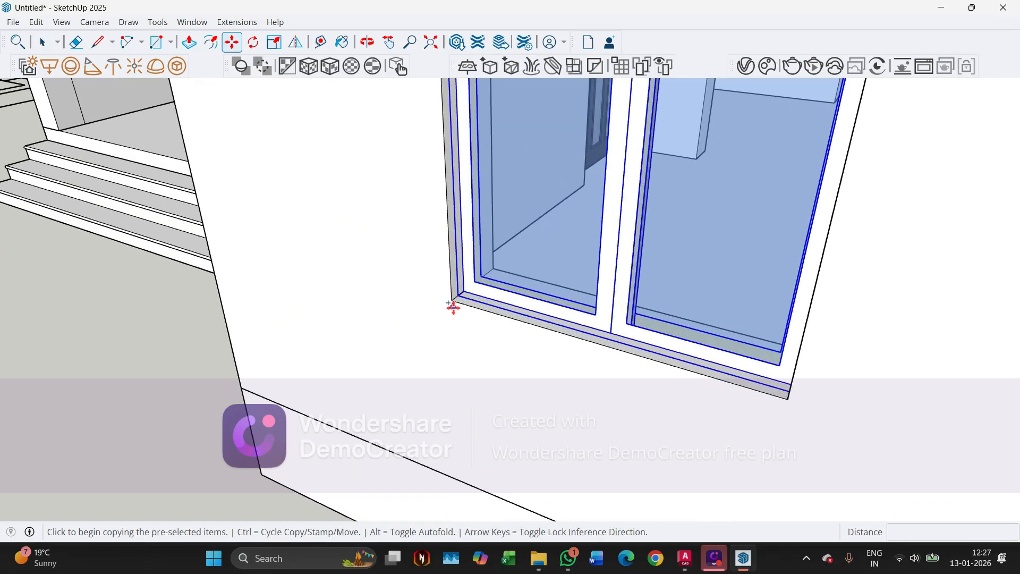
{"action": "left_click", "coordinate": [452, 301]}
{"action": "scroll", "coordinate": [372, 277], "scroll_direction": "down", "scroll_amount": 10}
{"action": "middle_click_drag", "start_coordinate": [325, 243], "coordinate": [519, 251]}
{"action": "scroll", "coordinate": [519, 251], "scroll_direction": "up", "scroll_amount": 5}
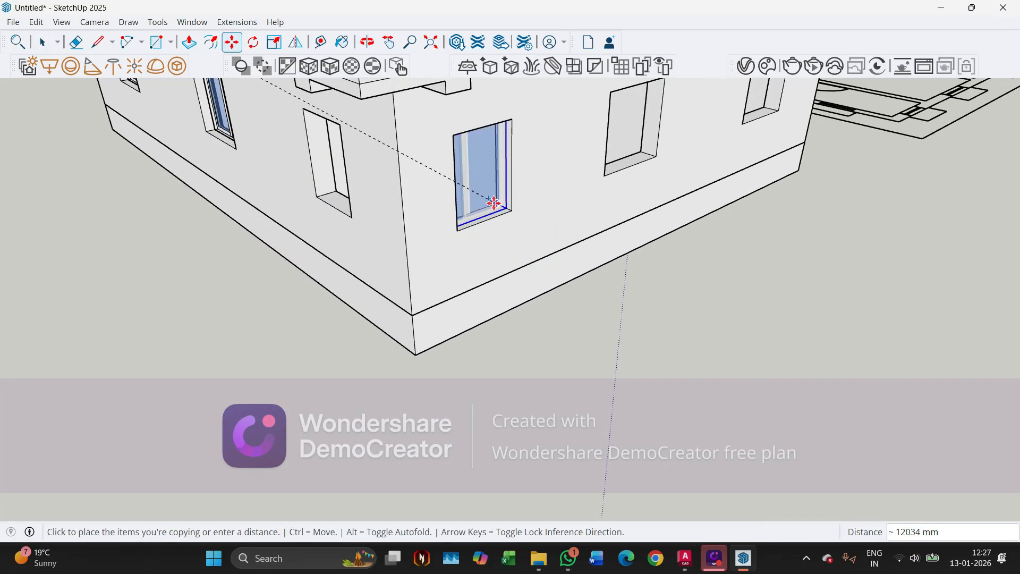
{"action": "middle_click_drag", "start_coordinate": [494, 205], "coordinate": [424, 267]}
{"action": "key", "text": "Escape"}
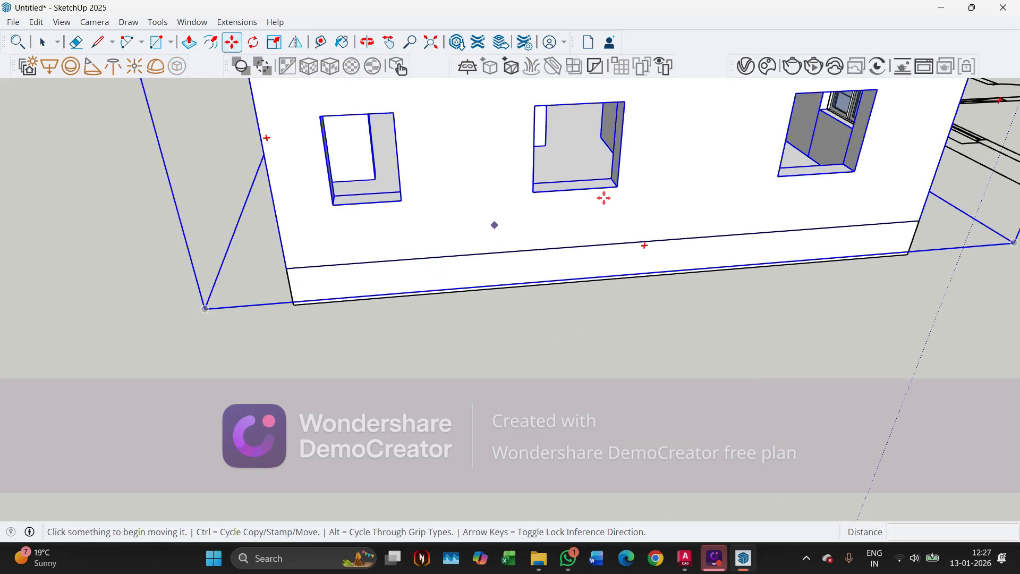
Copy the front room's window about 12478 mm into an empty opening in the house's rear wall
{"action": "scroll", "coordinate": [568, 197], "scroll_direction": "down", "scroll_amount": 5}
{"action": "middle_click_drag", "start_coordinate": [556, 335], "coordinate": [467, 198]}
{"action": "key", "text": "space"}
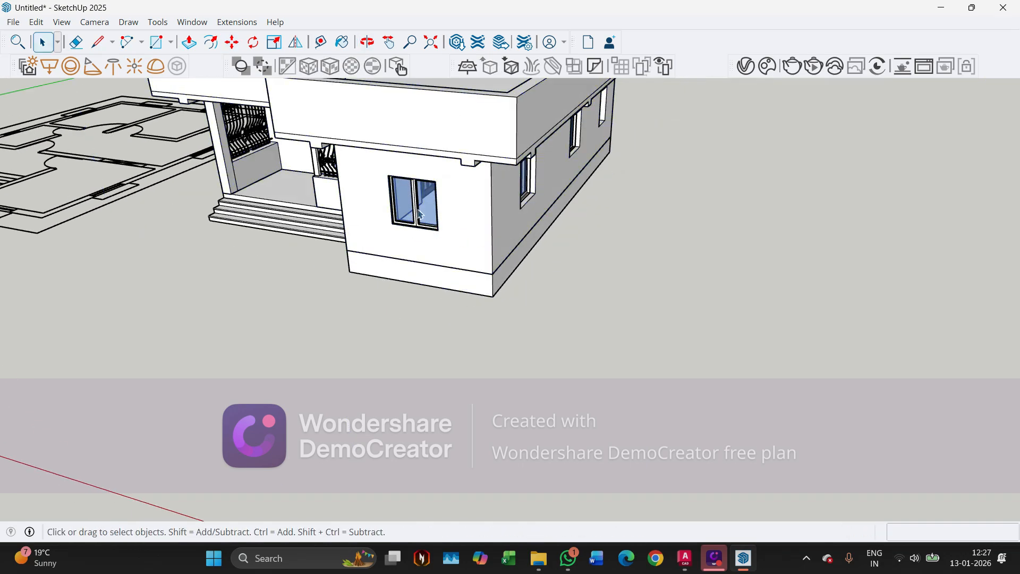
{"action": "key", "text": "ctrl"}
{"action": "scroll", "coordinate": [404, 218], "scroll_direction": "up", "scroll_amount": 6}
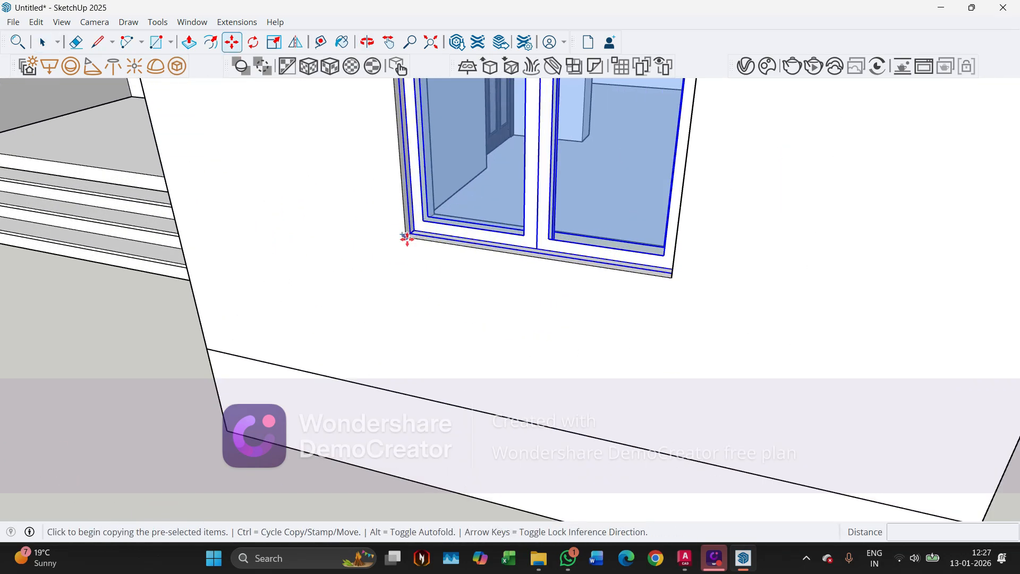
{"action": "left_click", "coordinate": [393, 224]}
{"action": "scroll", "coordinate": [449, 272], "scroll_direction": "down", "scroll_amount": 5}
{"action": "middle_click_drag", "start_coordinate": [528, 246], "coordinate": [492, 274]}
{"action": "scroll", "coordinate": [492, 273], "scroll_direction": "up", "scroll_amount": 4}
{"action": "scroll", "coordinate": [467, 164], "scroll_direction": "up", "scroll_amount": 2}
{"action": "middle_click_drag", "start_coordinate": [467, 164], "coordinate": [292, 364]}
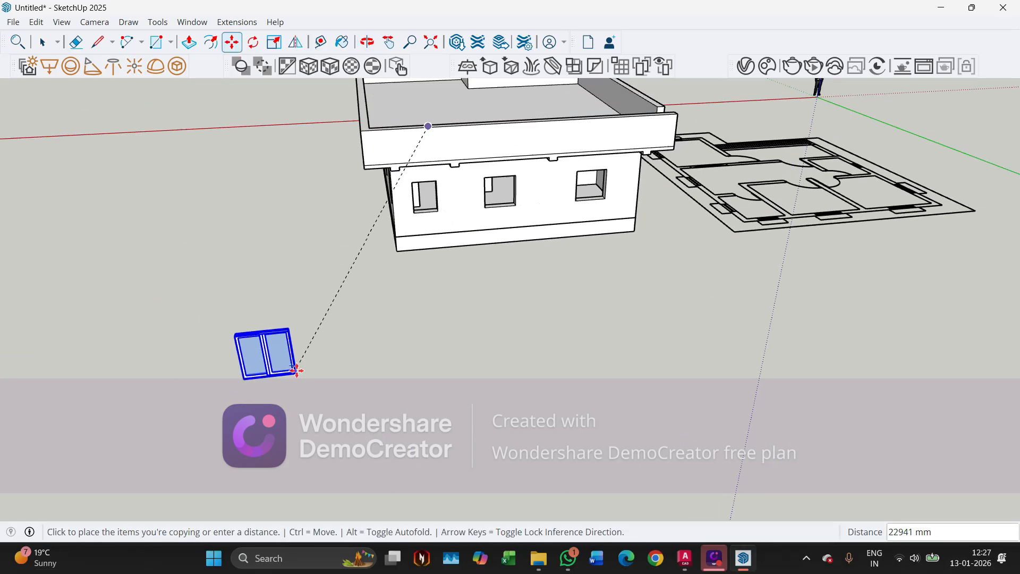
{"action": "scroll", "coordinate": [514, 170], "scroll_direction": "up", "scroll_amount": 8}
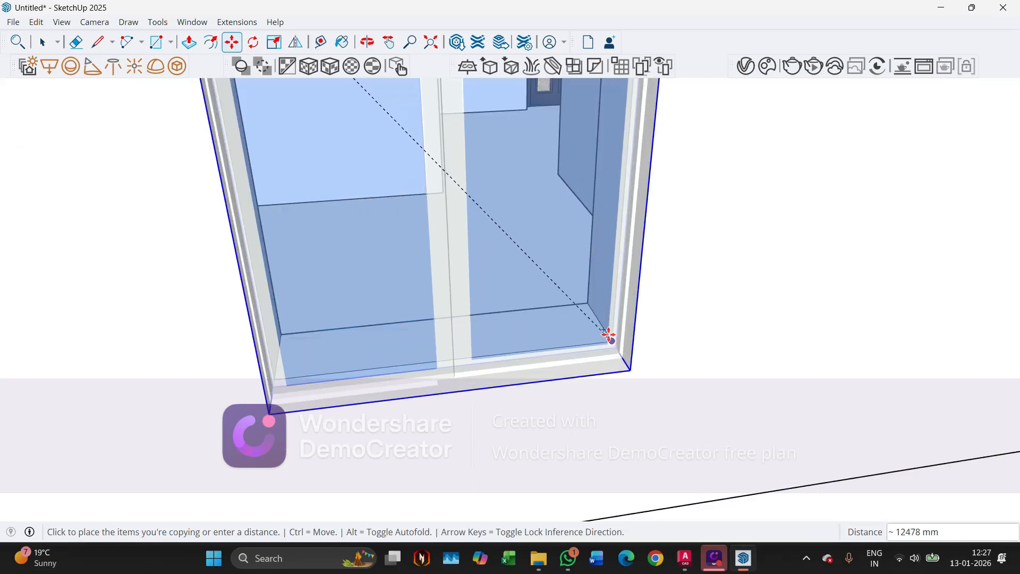
{"action": "left_click", "coordinate": [588, 305]}
Copy the rear wall's window 3600 mm into the next opening, using the opening's lower corner as base point
{"action": "scroll", "coordinate": [260, 363], "scroll_direction": "down", "scroll_amount": 3}
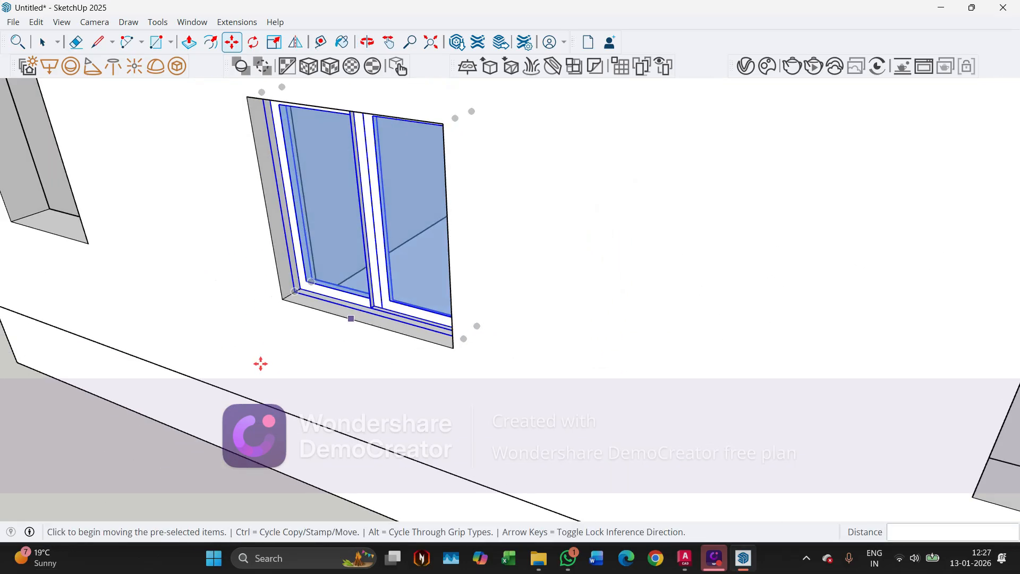
{"action": "scroll", "coordinate": [242, 297], "scroll_direction": "up", "scroll_amount": 5}
{"action": "middle_click_drag", "start_coordinate": [256, 293], "coordinate": [268, 322]}
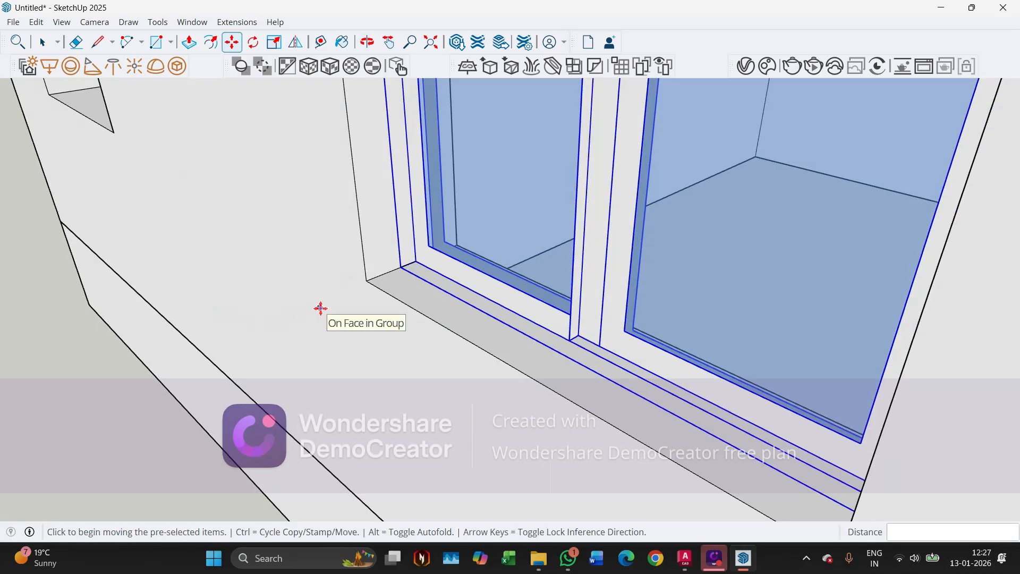
{"action": "left_click", "coordinate": [366, 280]}
{"action": "scroll", "coordinate": [283, 184], "scroll_direction": "down", "scroll_amount": 8}
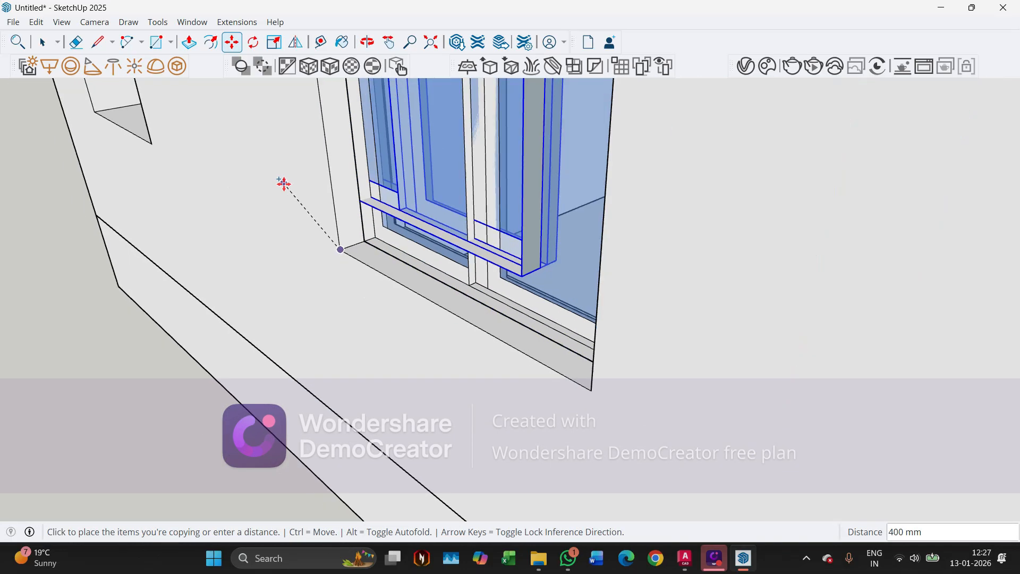
{"action": "scroll", "coordinate": [561, 323], "scroll_direction": "up", "scroll_amount": 2}
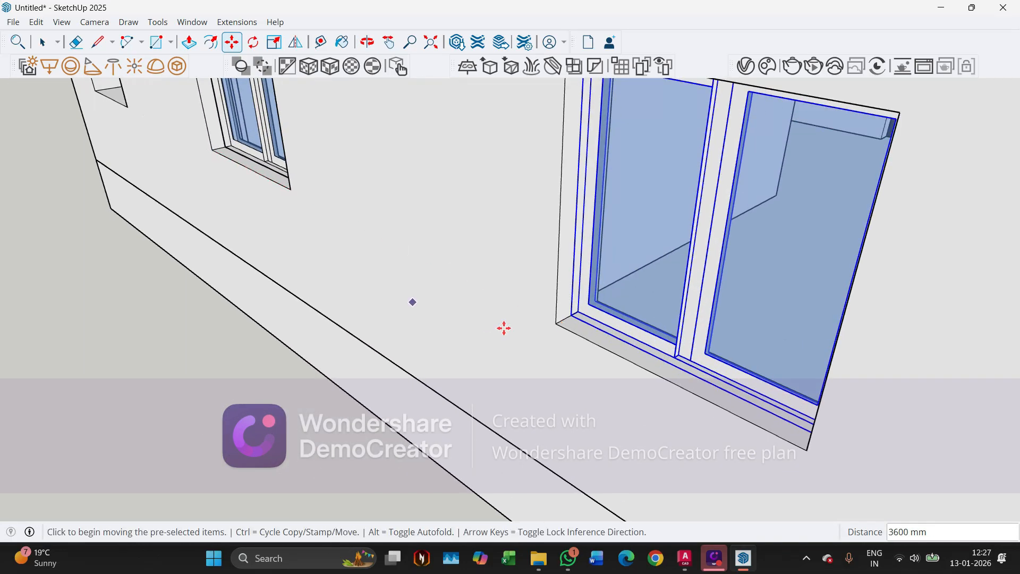
Copy the window another 3750 mm along the rear wall into the narrower opening beside the building's corner
{"action": "scroll", "coordinate": [372, 264], "scroll_direction": "down", "scroll_amount": 6}
{"action": "middle_click_drag", "start_coordinate": [371, 264], "coordinate": [850, 266]}
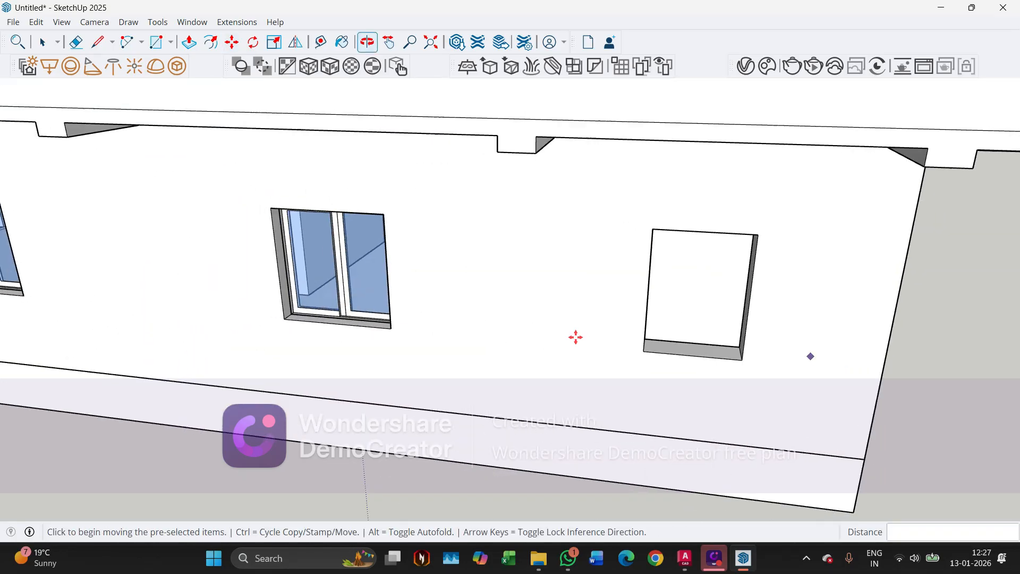
{"action": "middle_click_drag", "start_coordinate": [576, 337], "coordinate": [332, 277]}
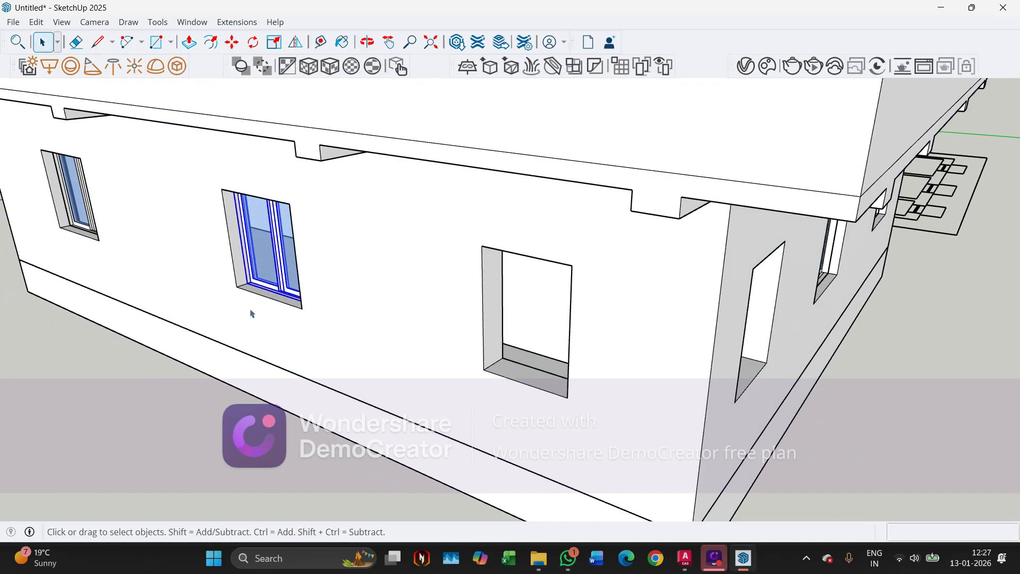
{"action": "left_click", "coordinate": [236, 287]}
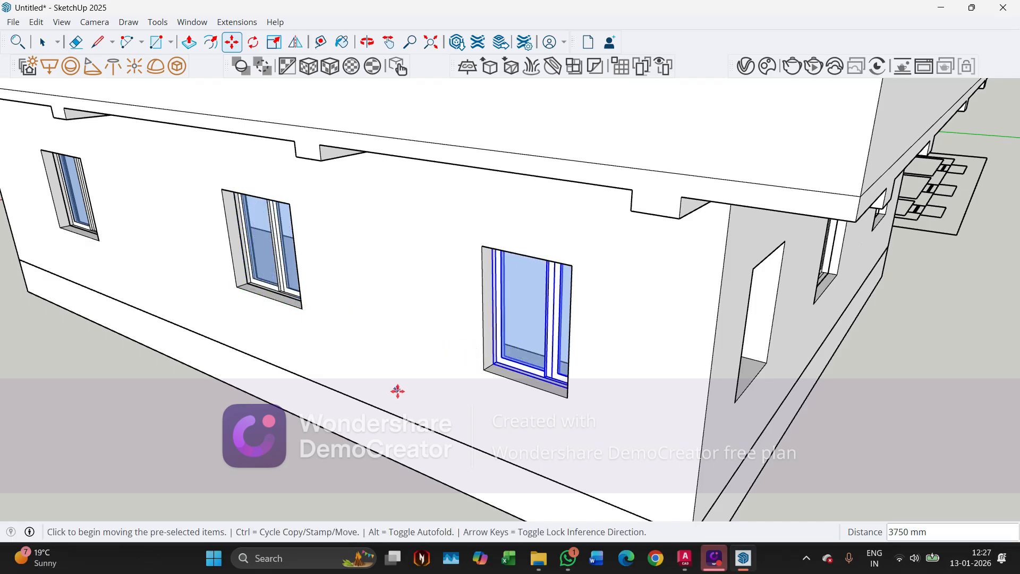
Scale the window copy beside the corner down in width to fit its narrower opening, keeping the height factor at 1.00
{"action": "key", "text": "s"}
{"action": "middle_click_drag", "start_coordinate": [443, 342], "coordinate": [686, 175]}
{"action": "scroll", "coordinate": [609, 340], "scroll_direction": "down", "scroll_amount": 3}
{"action": "scroll", "coordinate": [711, 154], "scroll_direction": "up", "scroll_amount": 6}
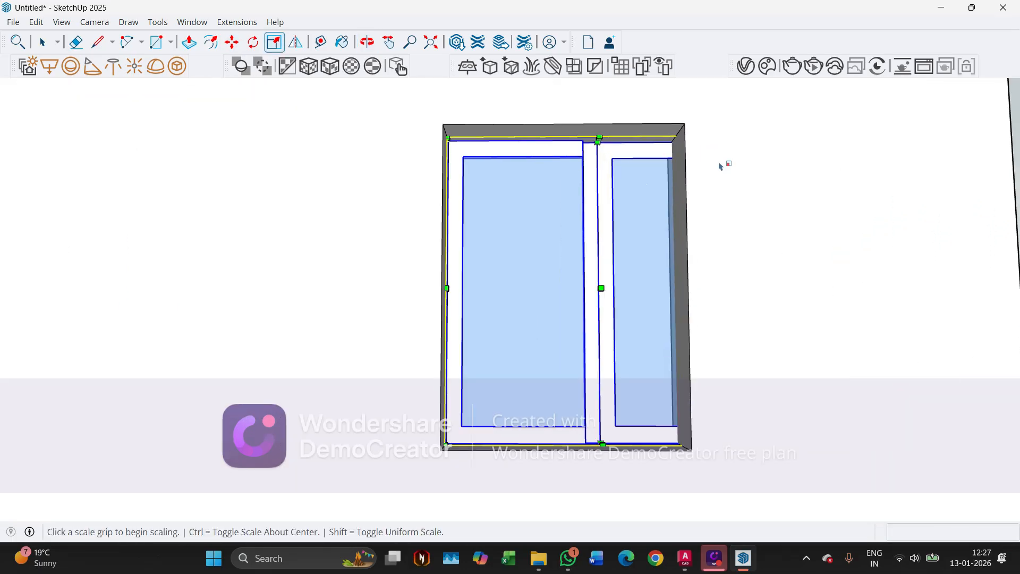
{"action": "scroll", "coordinate": [749, 126], "scroll_direction": "up", "scroll_amount": 2}
{"action": "middle_click_drag", "start_coordinate": [750, 126], "coordinate": [677, 119]}
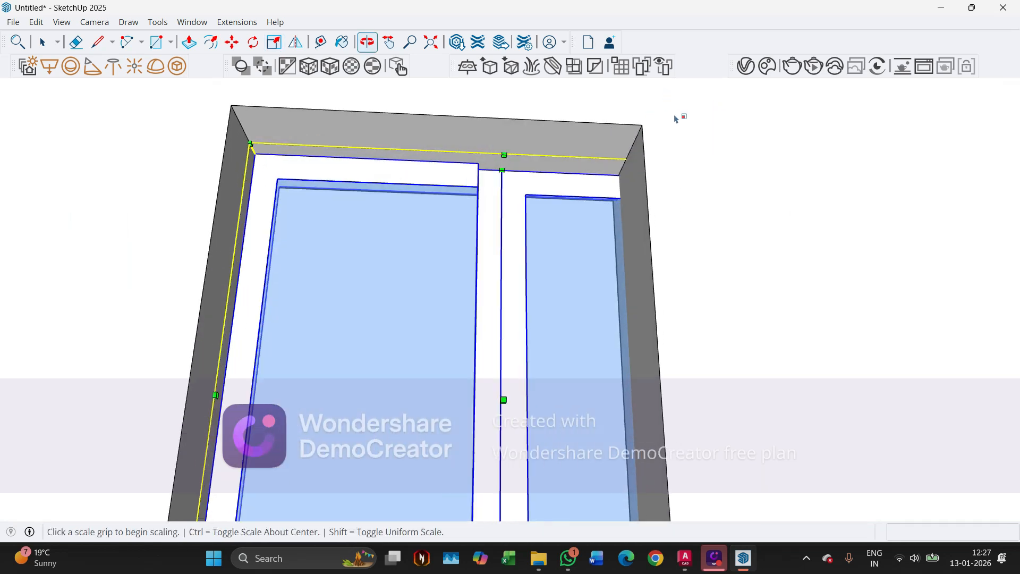
{"action": "scroll", "coordinate": [683, 148], "scroll_direction": "up", "scroll_amount": 5}
{"action": "scroll", "coordinate": [740, 139], "scroll_direction": "up", "scroll_amount": 6}
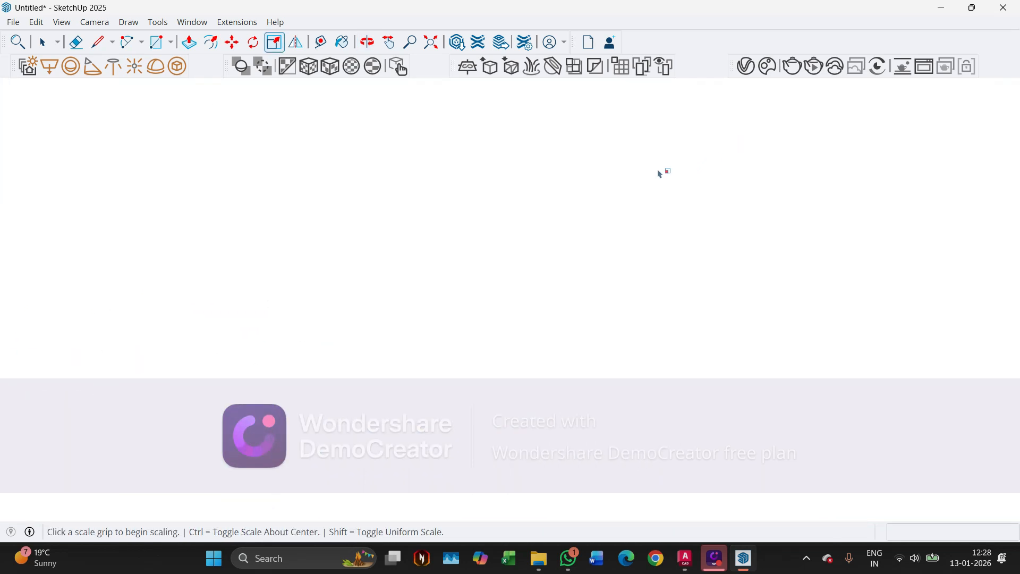
{"action": "scroll", "coordinate": [660, 174], "scroll_direction": "down", "scroll_amount": 2}
{"action": "middle_click_drag", "start_coordinate": [596, 256], "coordinate": [587, 277]}
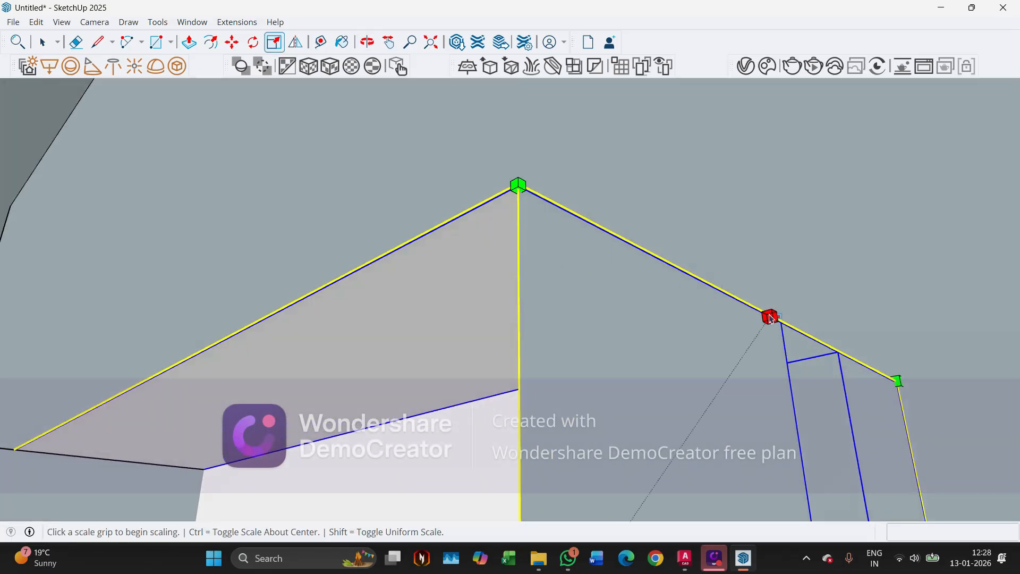
{"action": "left_click", "coordinate": [770, 318]}
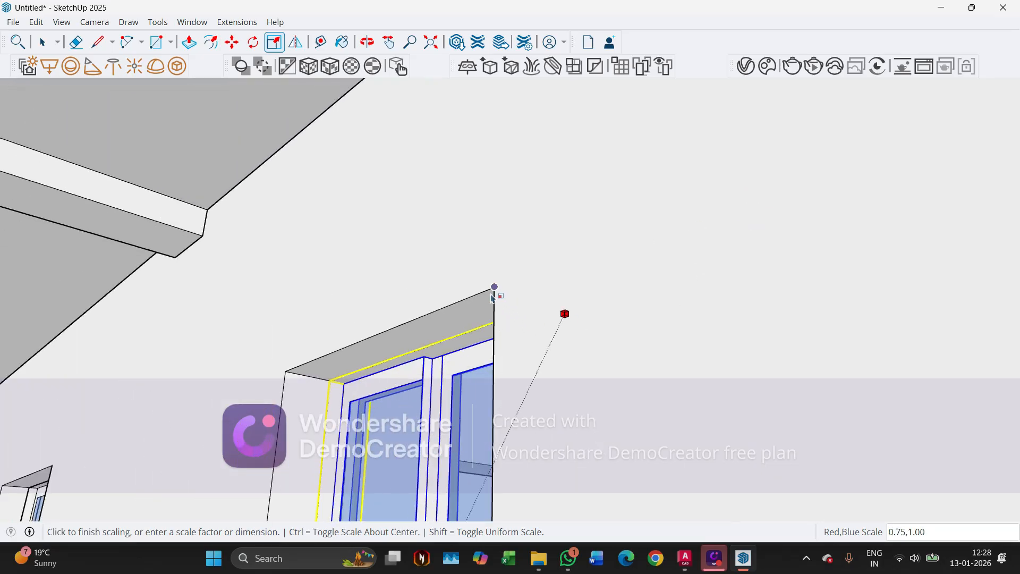
{"action": "middle_click_drag", "start_coordinate": [450, 319], "coordinate": [665, 333]}
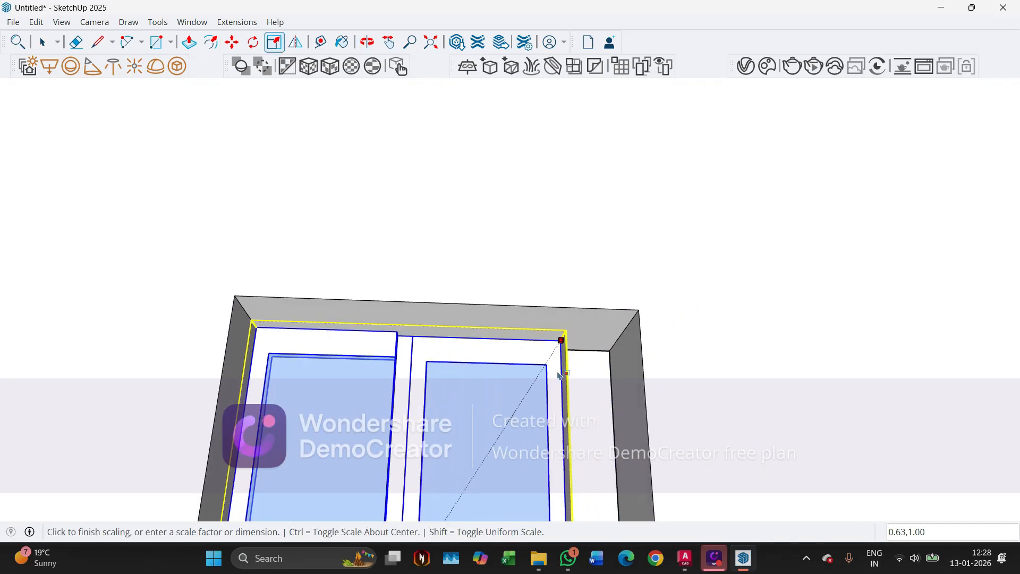
{"action": "scroll", "coordinate": [498, 293], "scroll_direction": "down", "scroll_amount": 8}
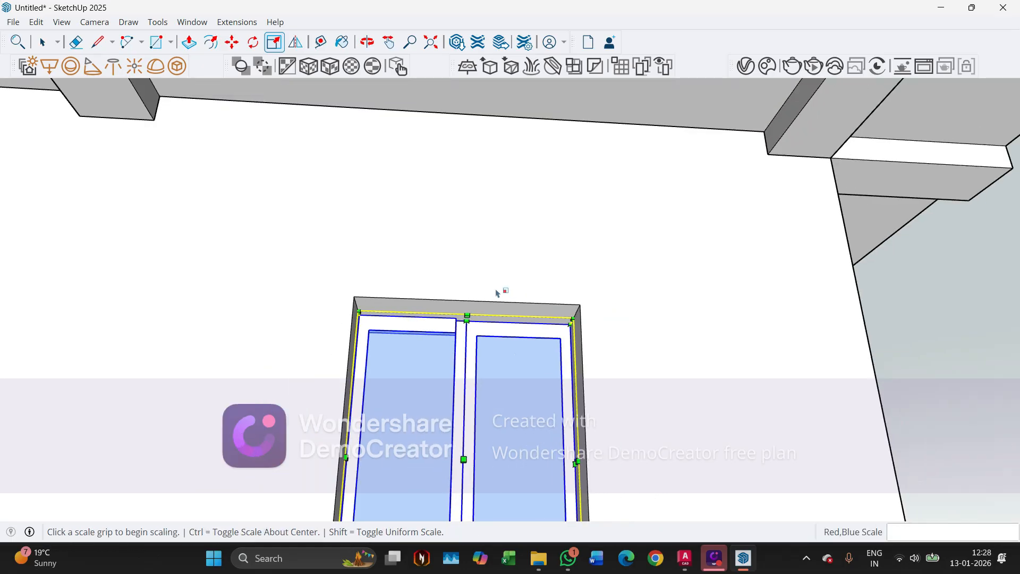
{"action": "middle_click_drag", "start_coordinate": [483, 309], "coordinate": [373, 461]}
{"action": "key", "text": "Escape"}
{"action": "scroll", "coordinate": [375, 461], "scroll_direction": "down", "scroll_amount": 4}
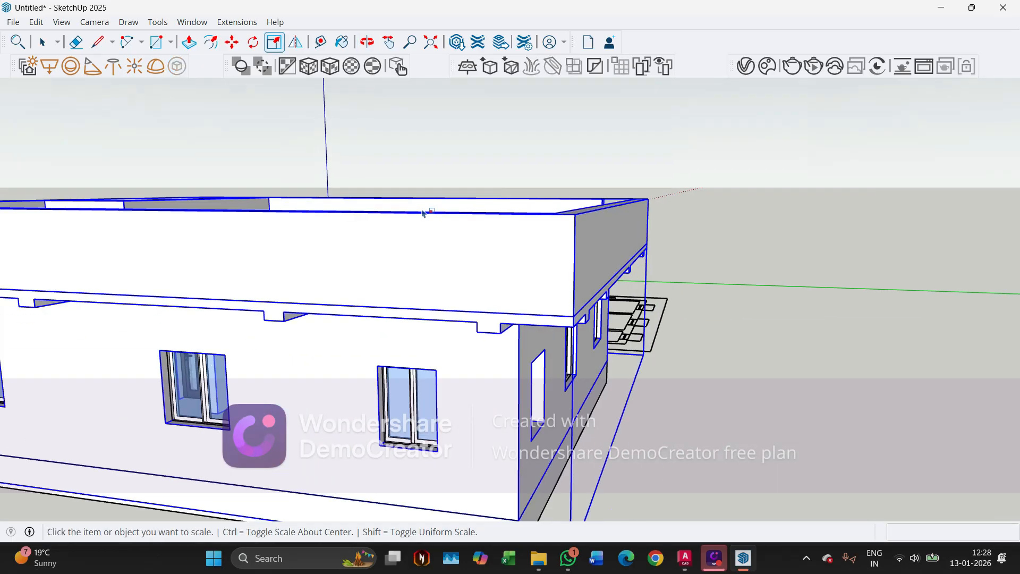
{"action": "key", "text": "space"}
Move the narrowed window beside the rear wall's corner slightly outward within its opening, towards the outer wall face
{"action": "scroll", "coordinate": [660, 429], "scroll_direction": "down", "scroll_amount": 4}
{"action": "middle_click_drag", "start_coordinate": [553, 351], "coordinate": [457, 372]}
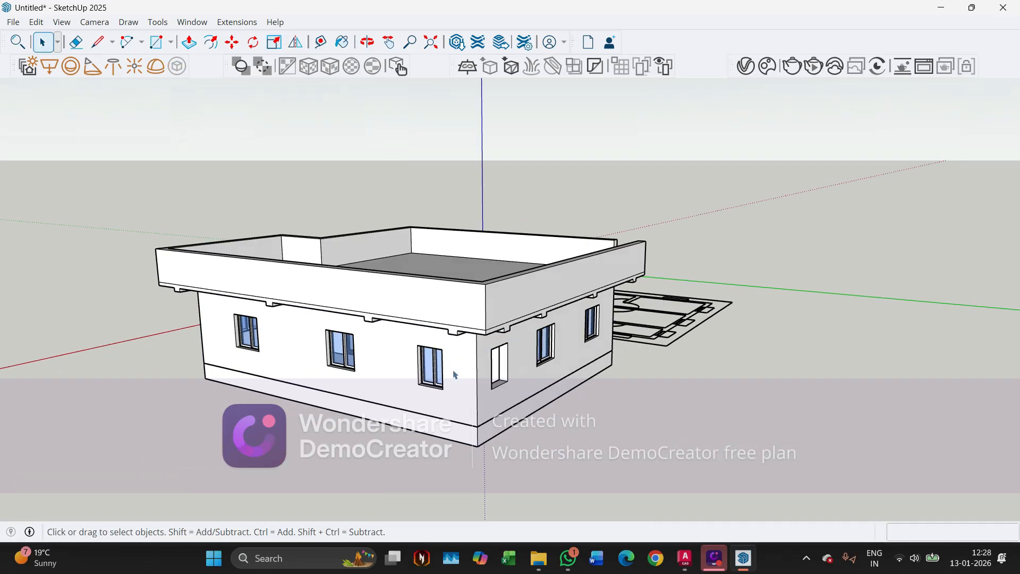
{"action": "scroll", "coordinate": [454, 374], "scroll_direction": "up", "scroll_amount": 2}
{"action": "middle_click_drag", "start_coordinate": [534, 95], "coordinate": [511, 168]}
{"action": "scroll", "coordinate": [402, 403], "scroll_direction": "up", "scroll_amount": 4}
{"action": "scroll", "coordinate": [405, 390], "scroll_direction": "up", "scroll_amount": 5}
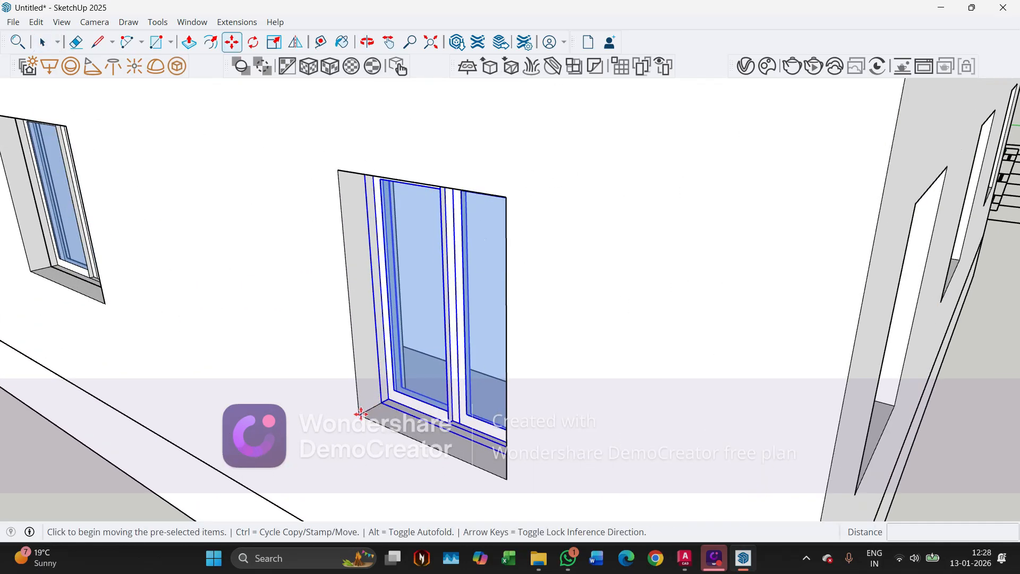
{"action": "left_click", "coordinate": [361, 414]}
{"action": "left_click", "coordinate": [347, 421]}
Copy the narrow window from its opening's lower corner to the empty opening in the adjoining side wall
{"action": "scroll", "coordinate": [308, 410], "scroll_direction": "down", "scroll_amount": 3}
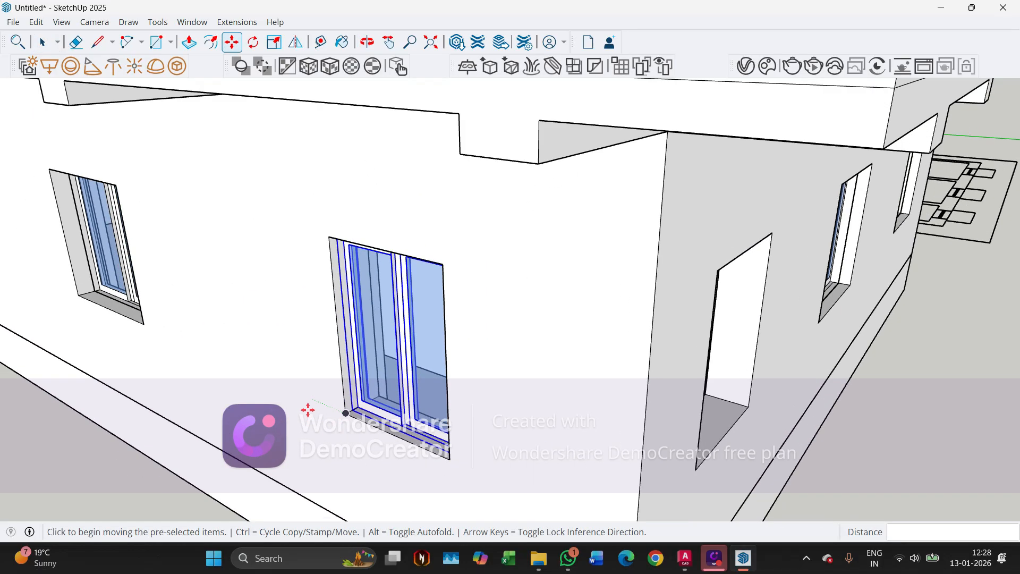
{"action": "middle_click_drag", "start_coordinate": [308, 410], "coordinate": [101, 403]}
{"action": "middle_click_drag", "start_coordinate": [202, 412], "coordinate": [120, 393]}
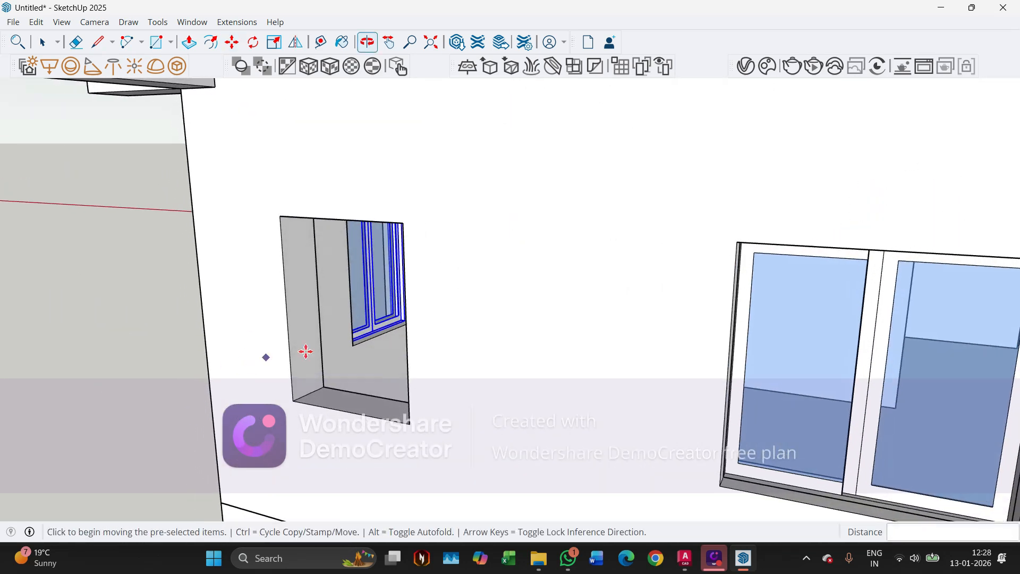
{"action": "scroll", "coordinate": [378, 328], "scroll_direction": "up", "scroll_amount": 6}
{"action": "scroll", "coordinate": [431, 255], "scroll_direction": "down", "scroll_amount": 3}
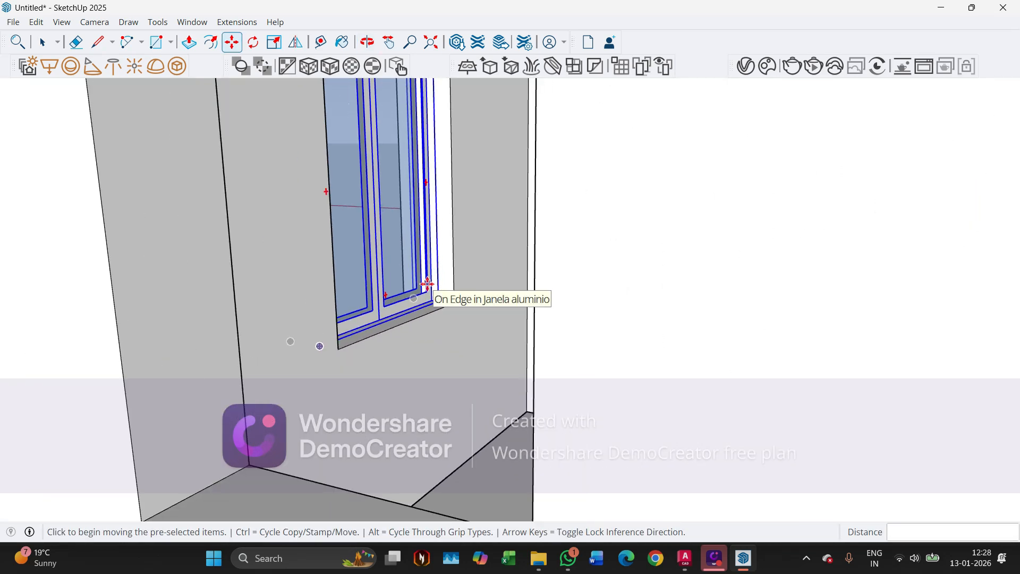
{"action": "left_click", "coordinate": [454, 303]}
{"action": "scroll", "coordinate": [471, 260], "scroll_direction": "down", "scroll_amount": 2}
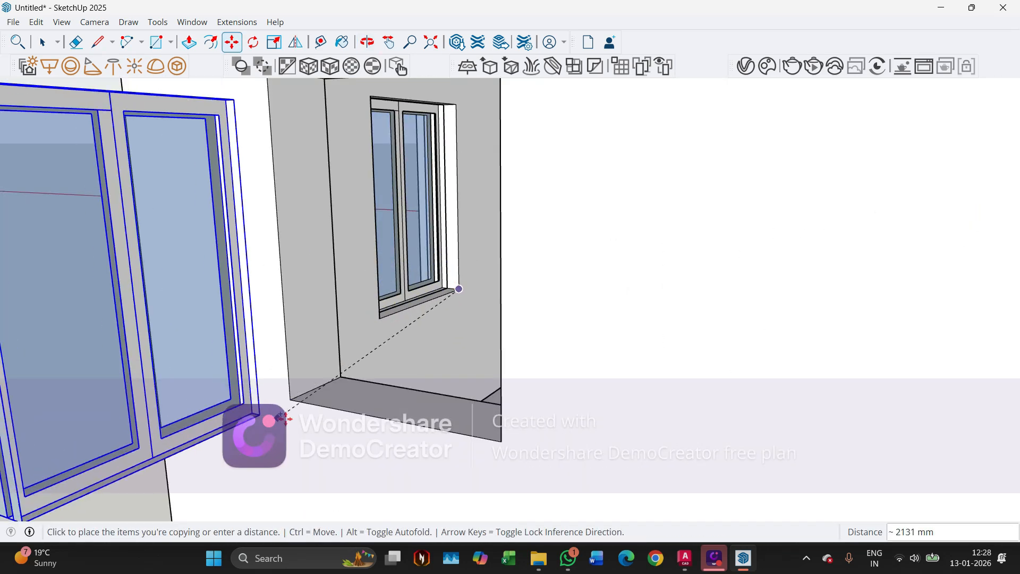
{"action": "scroll", "coordinate": [274, 417], "scroll_direction": "up", "scroll_amount": 1}
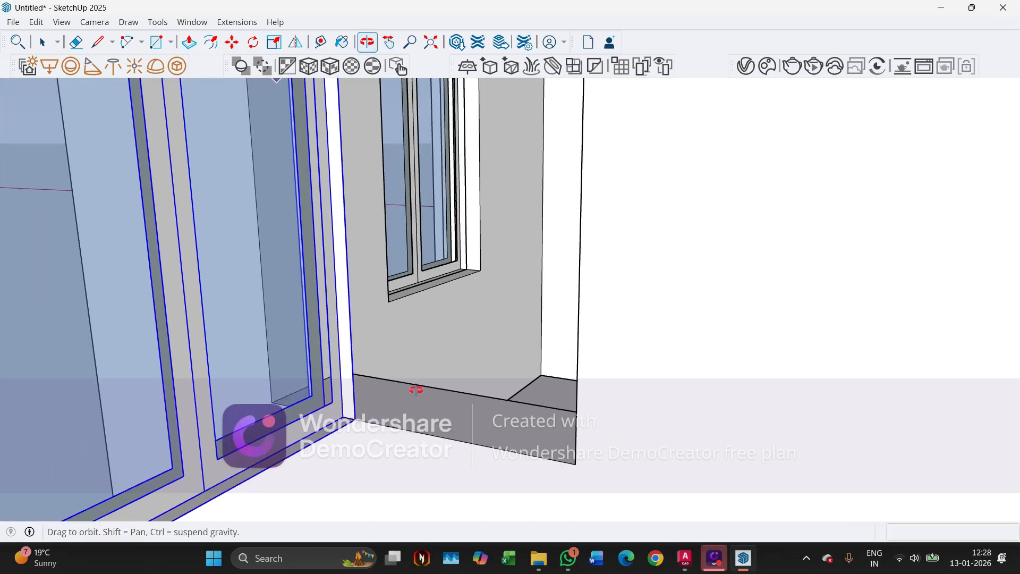
Rotate the copied window 90° about the vertical axis to align it with the side wall
{"action": "middle_click_drag", "start_coordinate": [416, 391], "coordinate": [408, 397]}
{"action": "scroll", "coordinate": [444, 321], "scroll_direction": "down", "scroll_amount": 3}
{"action": "middle_click_drag", "start_coordinate": [444, 321], "coordinate": [407, 332]}
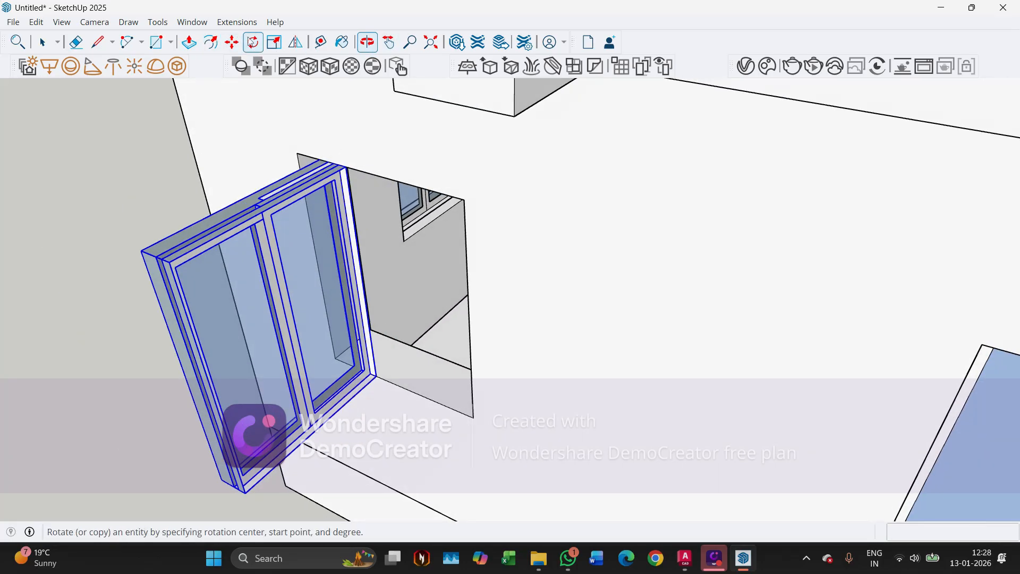
{"action": "left_click", "coordinate": [253, 42]}
{"action": "scroll", "coordinate": [415, 361], "scroll_direction": "up", "scroll_amount": 4}
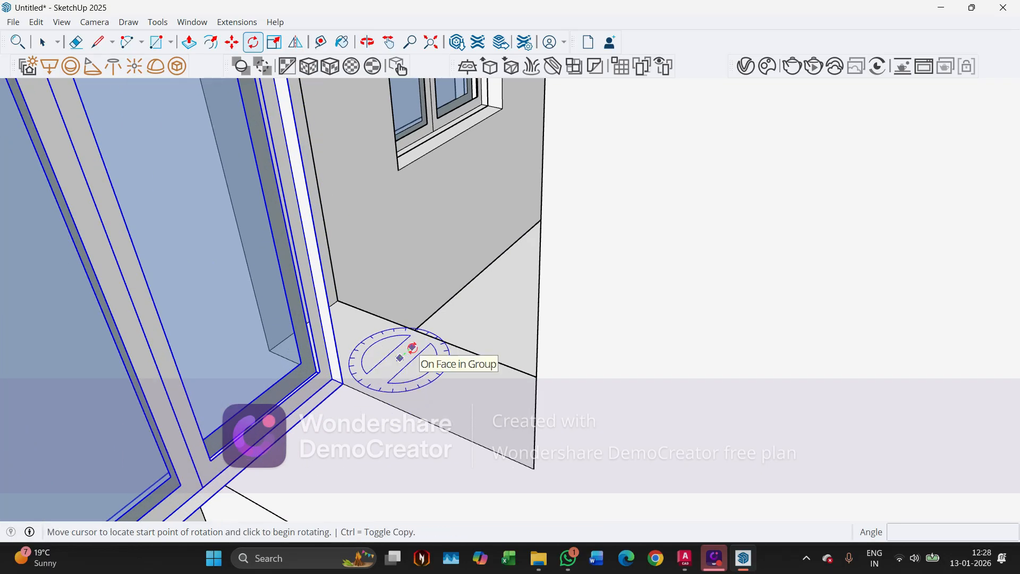
{"action": "left_click", "coordinate": [412, 348]}
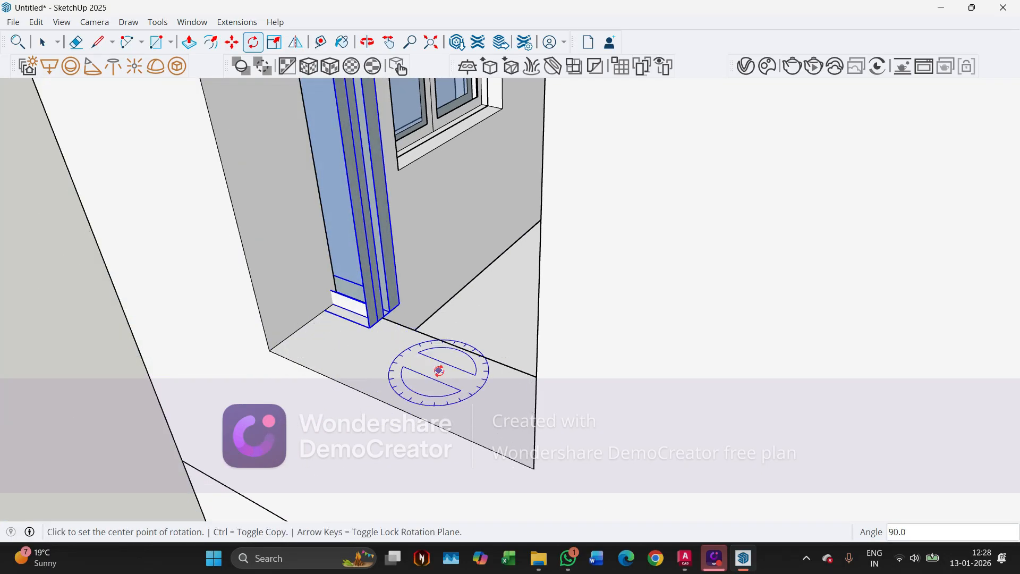
Move the rotated window by its lower corner so it fits into the side wall's narrow opening, and deselect it
{"action": "key", "text": "m"}
{"action": "left_click", "coordinate": [374, 328]}
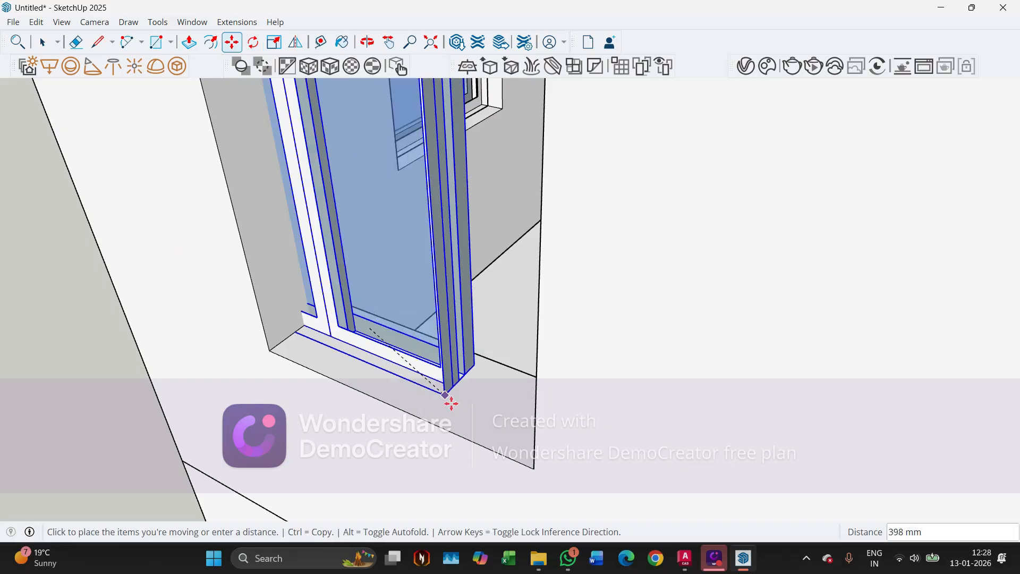
{"action": "middle_click_drag", "start_coordinate": [530, 472], "coordinate": [428, 270]}
{"action": "scroll", "coordinate": [394, 270], "scroll_direction": "down", "scroll_amount": 5}
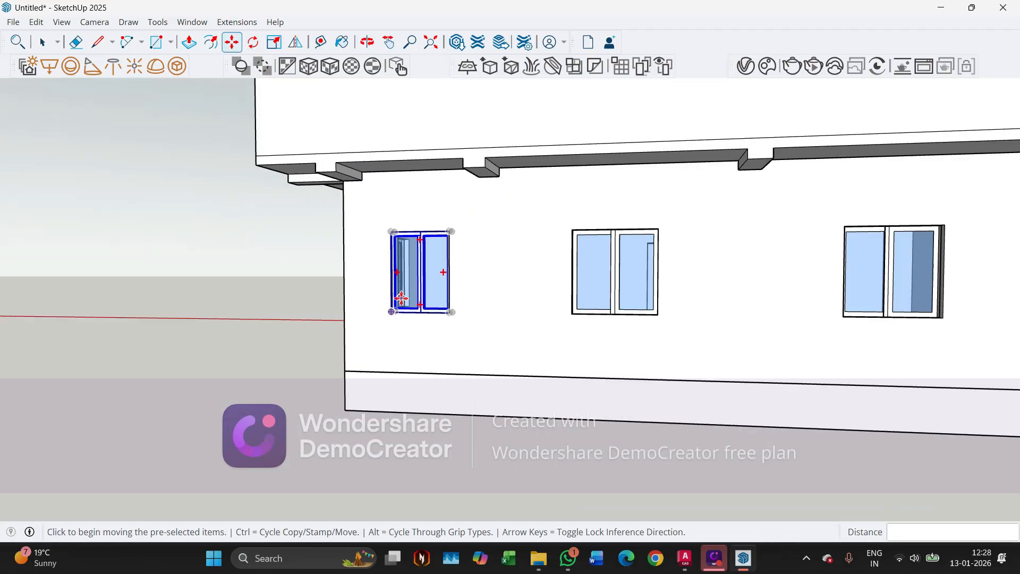
{"action": "key", "text": "space"}
{"action": "left_click", "coordinate": [219, 323]}
Look over the house from several sides and examine the window shade outlines in the floor plan
{"action": "scroll", "coordinate": [528, 301], "scroll_direction": "down", "scroll_amount": 2}
{"action": "middle_click_drag", "start_coordinate": [579, 301], "coordinate": [380, 294]}
{"action": "middle_click_drag", "start_coordinate": [479, 287], "coordinate": [501, 406]}
{"action": "scroll", "coordinate": [369, 280], "scroll_direction": "down", "scroll_amount": 3}
{"action": "scroll", "coordinate": [558, 453], "scroll_direction": "up", "scroll_amount": 2}
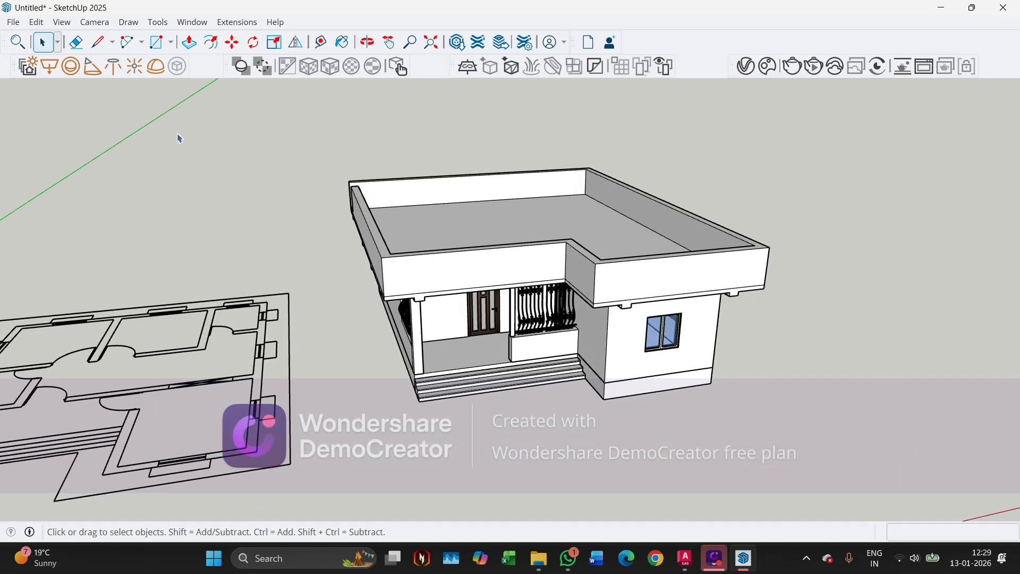
{"action": "scroll", "coordinate": [277, 357], "scroll_direction": "down", "scroll_amount": 3}
{"action": "middle_click_drag", "start_coordinate": [545, 353], "coordinate": [599, 307]}
{"action": "scroll", "coordinate": [599, 307], "scroll_direction": "down", "scroll_amount": 3}
{"action": "middle_click_drag", "start_coordinate": [598, 271], "coordinate": [550, 314]}
{"action": "scroll", "coordinate": [464, 352], "scroll_direction": "up", "scroll_amount": 7}
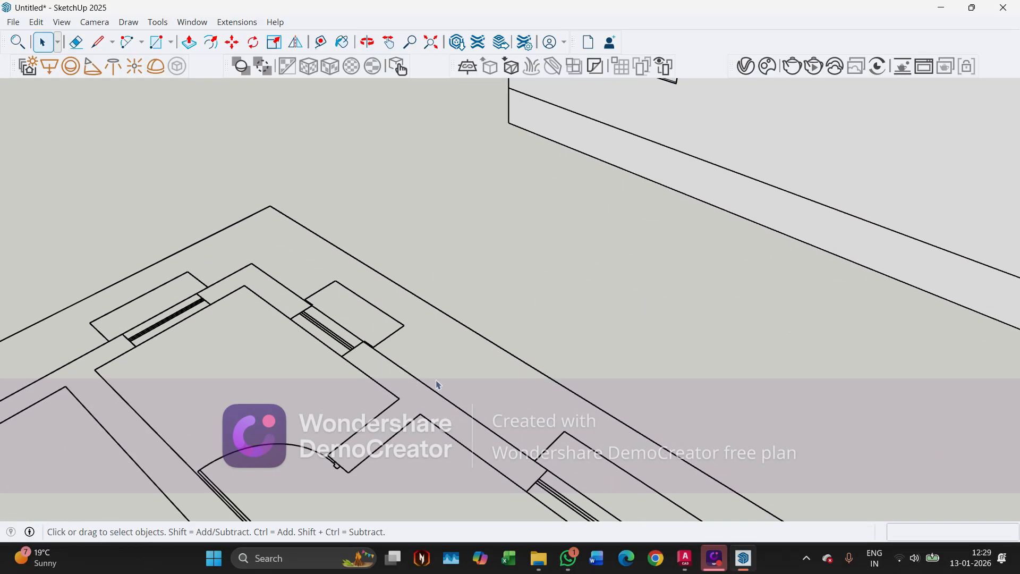
Draw a 450 mm by 1500 mm rectangle over the shade outline beside the side wall's middle window in the floor plan
{"action": "middle_click_drag", "start_coordinate": [438, 385], "coordinate": [469, 302]}
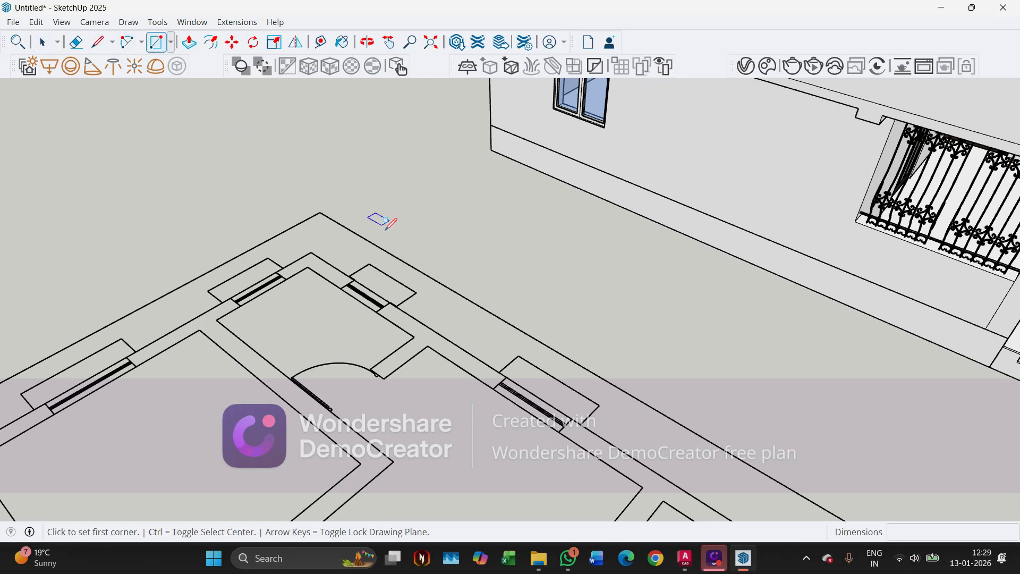
{"action": "scroll", "coordinate": [375, 244], "scroll_direction": "up", "scroll_amount": 3}
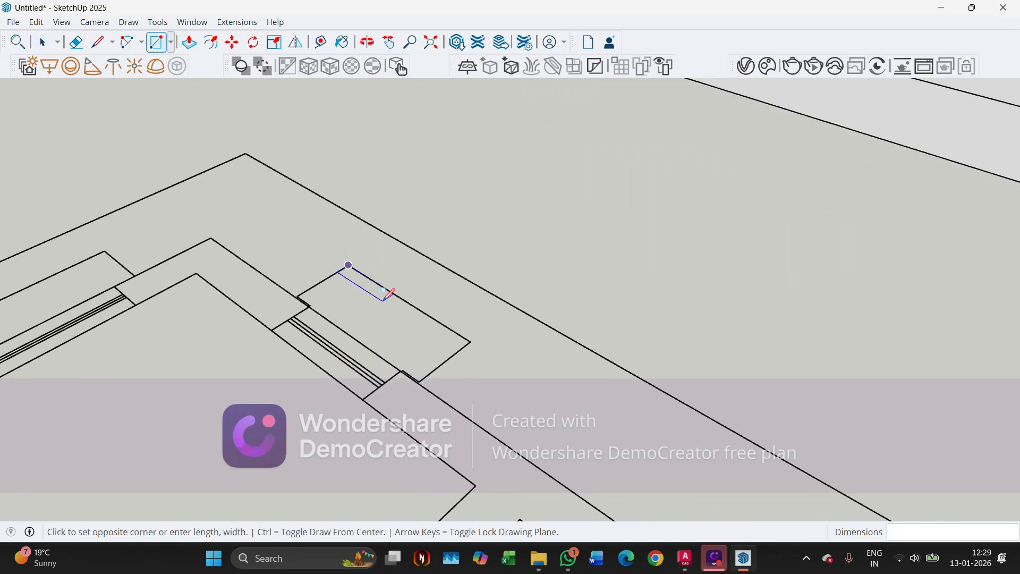
{"action": "scroll", "coordinate": [384, 299], "scroll_direction": "down", "scroll_amount": 3}
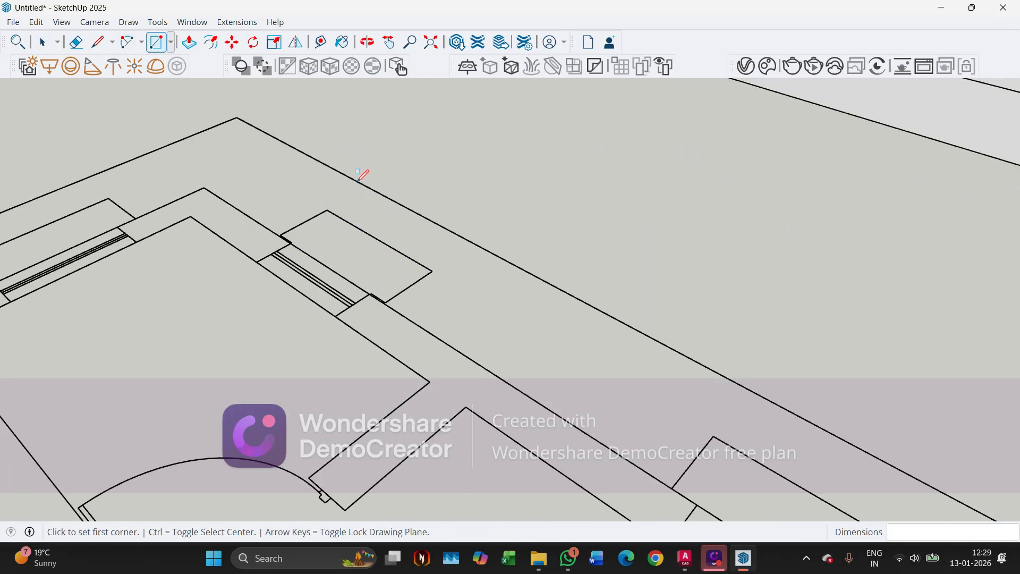
{"action": "scroll", "coordinate": [382, 306], "scroll_direction": "up", "scroll_amount": 4}
{"action": "scroll", "coordinate": [223, 183], "scroll_direction": "down", "scroll_amount": 6}
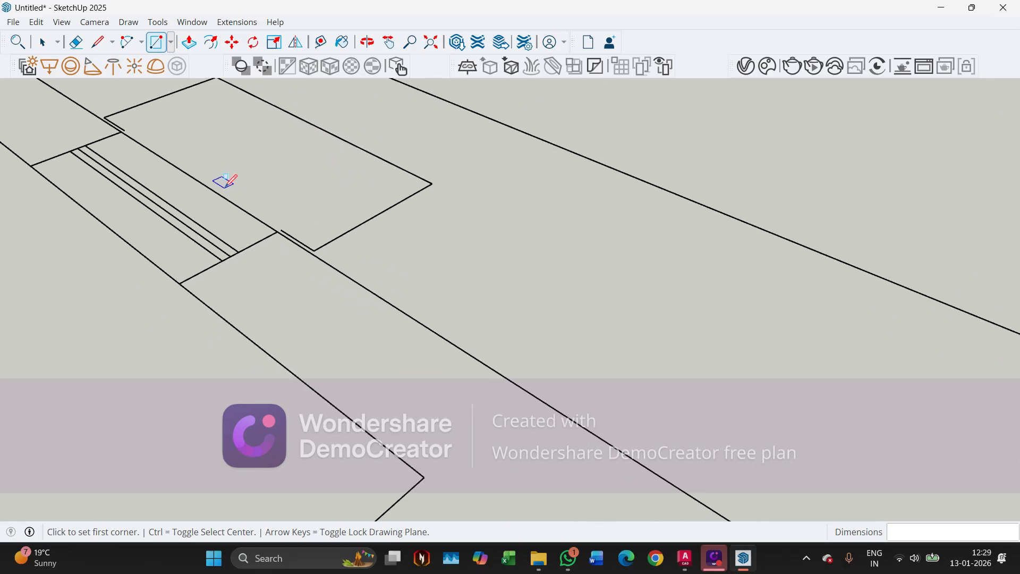
{"action": "scroll", "coordinate": [486, 241], "scroll_direction": "up", "scroll_amount": 2}
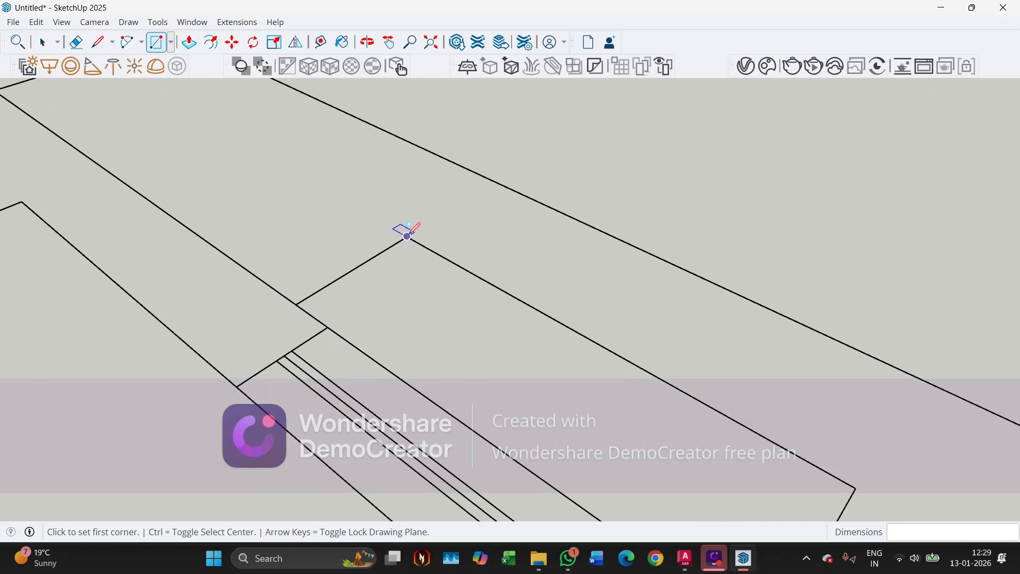
{"action": "left_click", "coordinate": [408, 238]}
{"action": "scroll", "coordinate": [405, 175], "scroll_direction": "down", "scroll_amount": 1}
{"action": "left_click", "coordinate": [540, 380]}
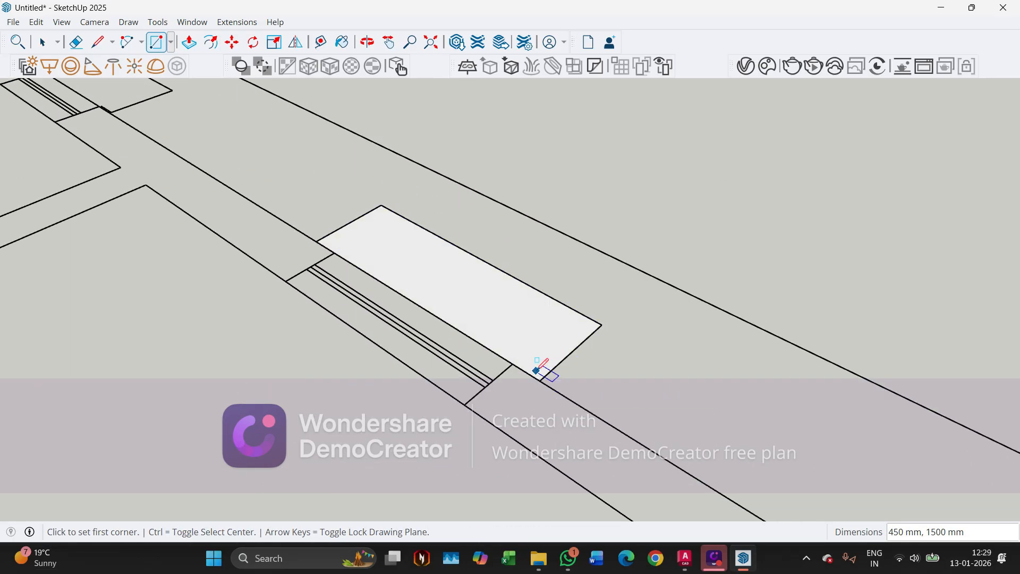
Extrude the shade rectangle upward 4" into a slab
{"action": "key", "text": "p"}
{"action": "left_click", "coordinate": [533, 363]}
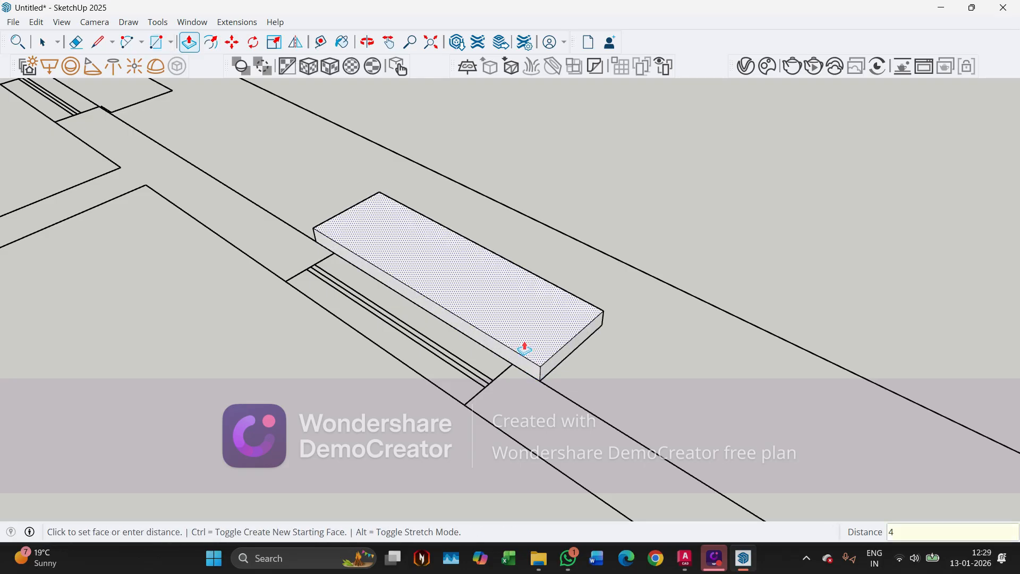
{"action": "type", "text": "4\""}
{"action": "key", "text": "Return"}
{"action": "middle_click_drag", "start_coordinate": [549, 357], "coordinate": [576, 318]}
{"action": "key", "text": "space"}
{"action": "scroll", "coordinate": [532, 320], "scroll_direction": "up", "scroll_amount": 2}
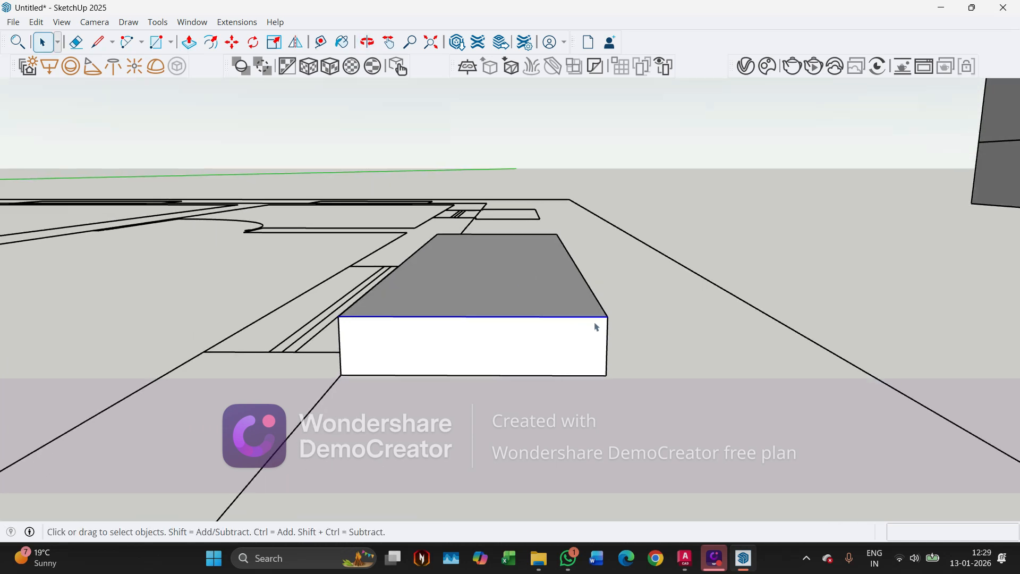
{"action": "scroll", "coordinate": [596, 327], "scroll_direction": "up", "scroll_amount": 2}
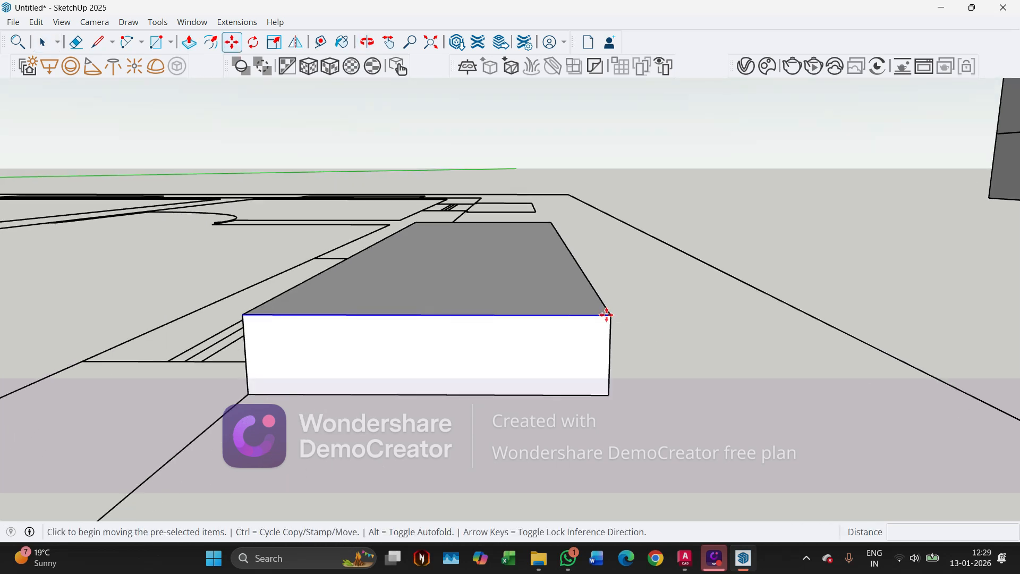
{"action": "left_click", "coordinate": [606, 315]}
{"action": "key", "text": "Escape"}
{"action": "left_click", "coordinate": [608, 315]}
{"action": "key", "text": "Escape"}
Draw a sloping line across the slab's end face and push the wedge above it 1500 mm through to slope the top
{"action": "scroll", "coordinate": [236, 311], "scroll_direction": "up", "scroll_amount": 3}
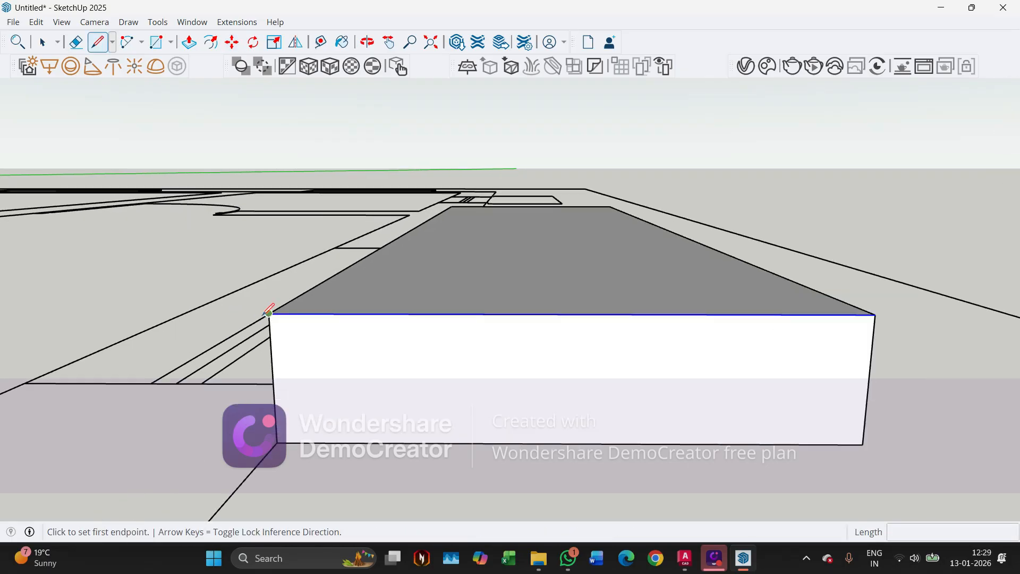
{"action": "scroll", "coordinate": [266, 302], "scroll_direction": "down", "scroll_amount": 3}
{"action": "middle_click_drag", "start_coordinate": [325, 338], "coordinate": [300, 255]}
{"action": "scroll", "coordinate": [619, 305], "scroll_direction": "up", "scroll_amount": 6}
{"action": "scroll", "coordinate": [617, 305], "scroll_direction": "down", "scroll_amount": 6}
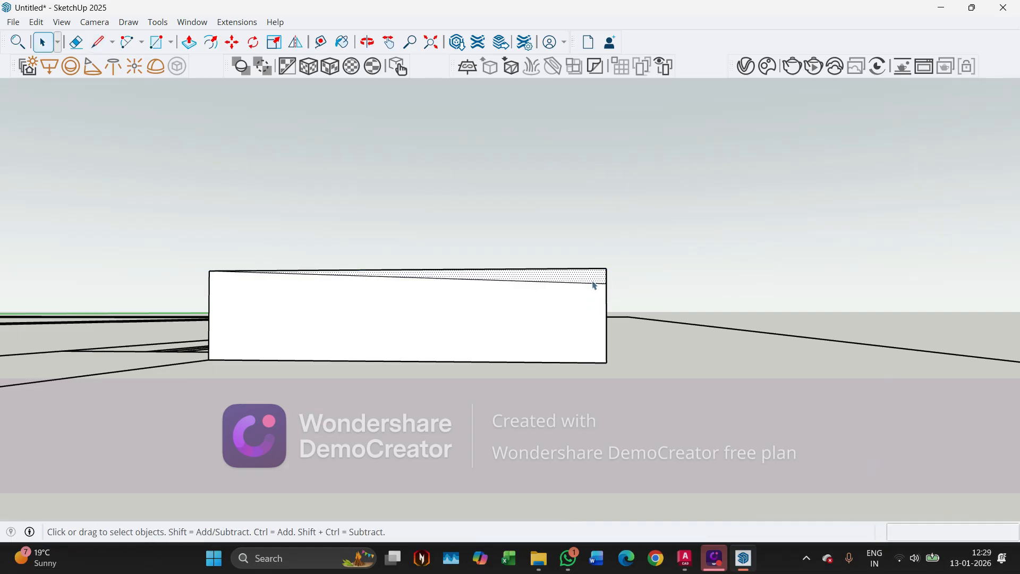
{"action": "middle_click_drag", "start_coordinate": [661, 271], "coordinate": [696, 291]}
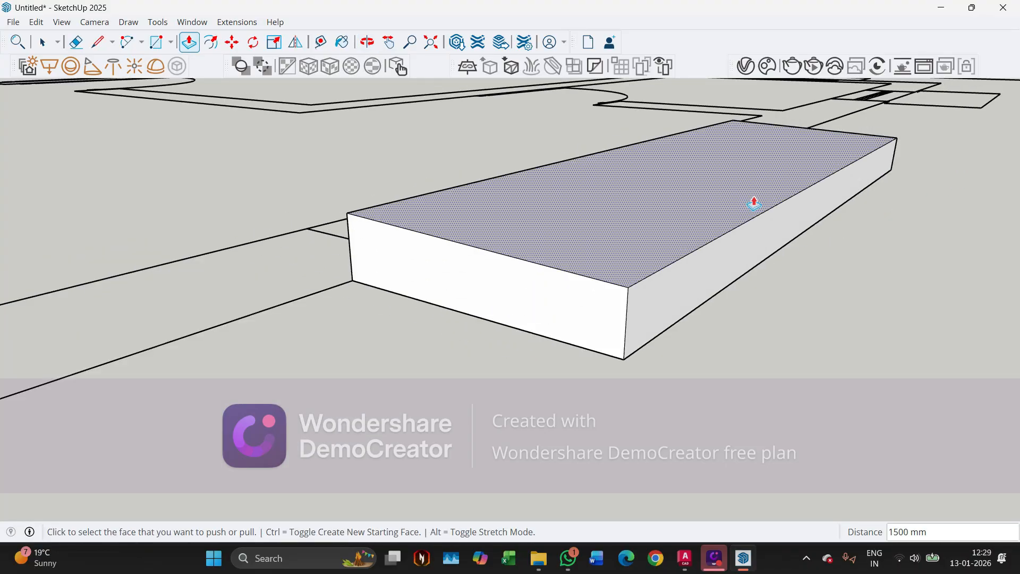
{"action": "middle_click_drag", "start_coordinate": [751, 201], "coordinate": [783, 180]}
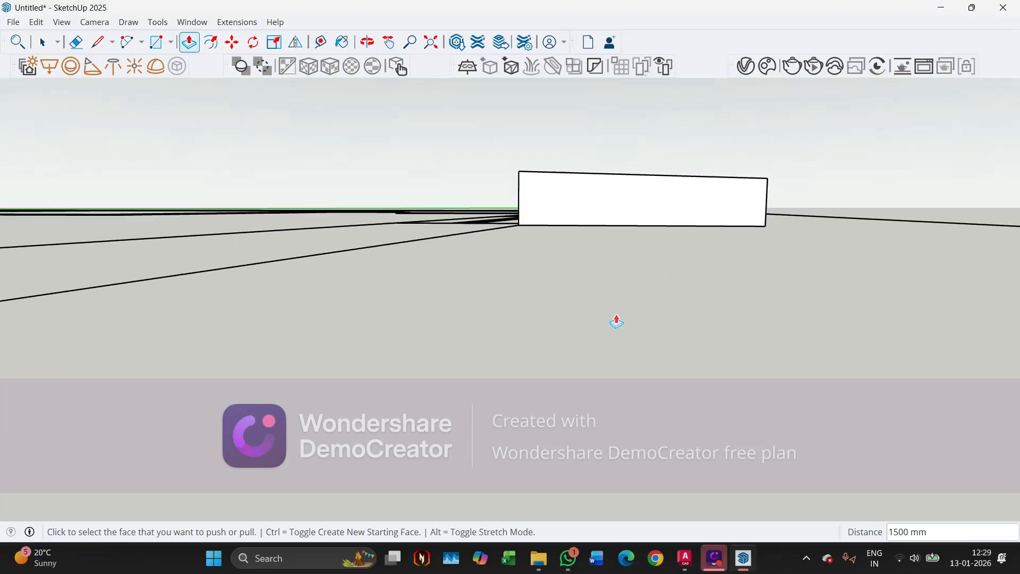
{"action": "middle_click_drag", "start_coordinate": [615, 319], "coordinate": [460, 226]}
{"action": "key", "text": "space"}
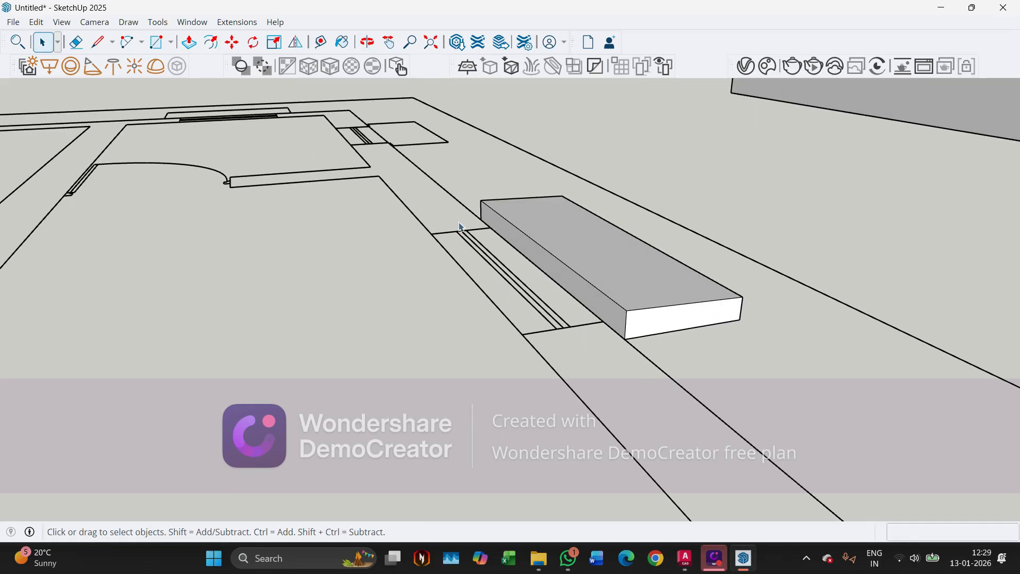
Copy the whole shade slab along the same wall to the next window's shade outline in the floor plan
{"action": "scroll", "coordinate": [478, 234], "scroll_direction": "down", "scroll_amount": 5}
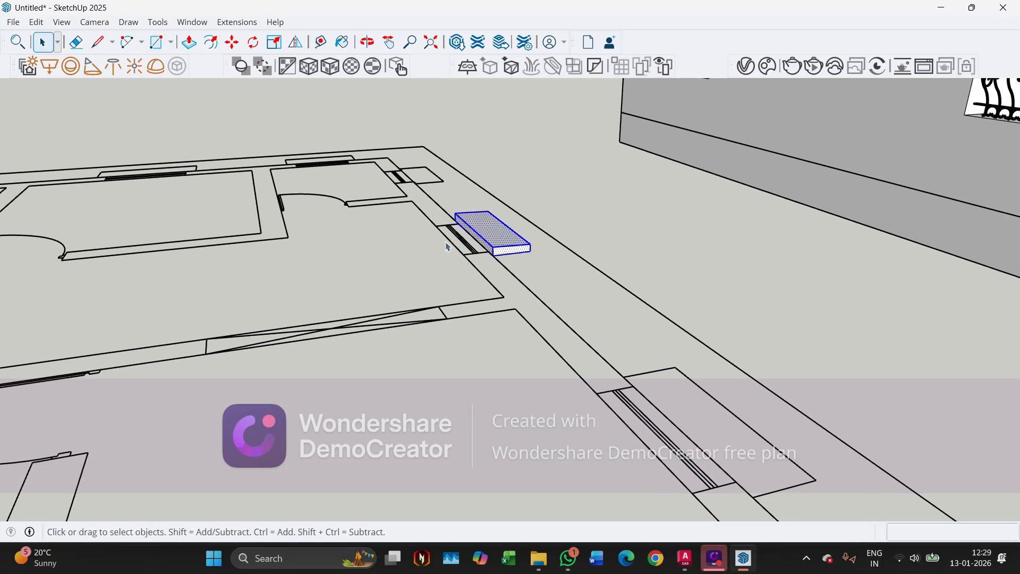
{"action": "middle_click_drag", "start_coordinate": [447, 246], "coordinate": [521, 291]}
{"action": "key", "text": "ctrl"}
{"action": "scroll", "coordinate": [518, 287], "scroll_direction": "up", "scroll_amount": 6}
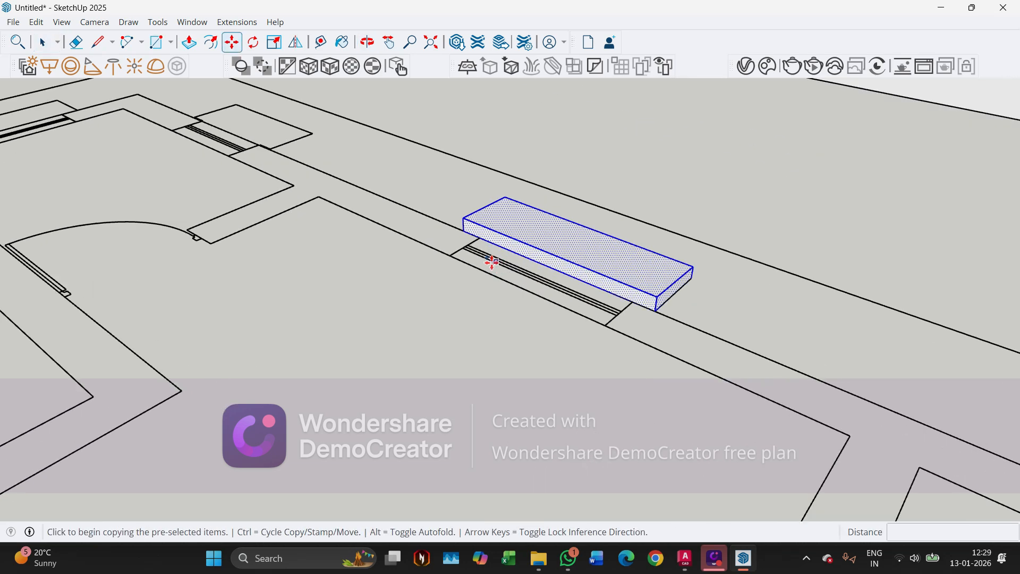
{"action": "left_click", "coordinate": [494, 227]}
{"action": "scroll", "coordinate": [391, 155], "scroll_direction": "down", "scroll_amount": 5}
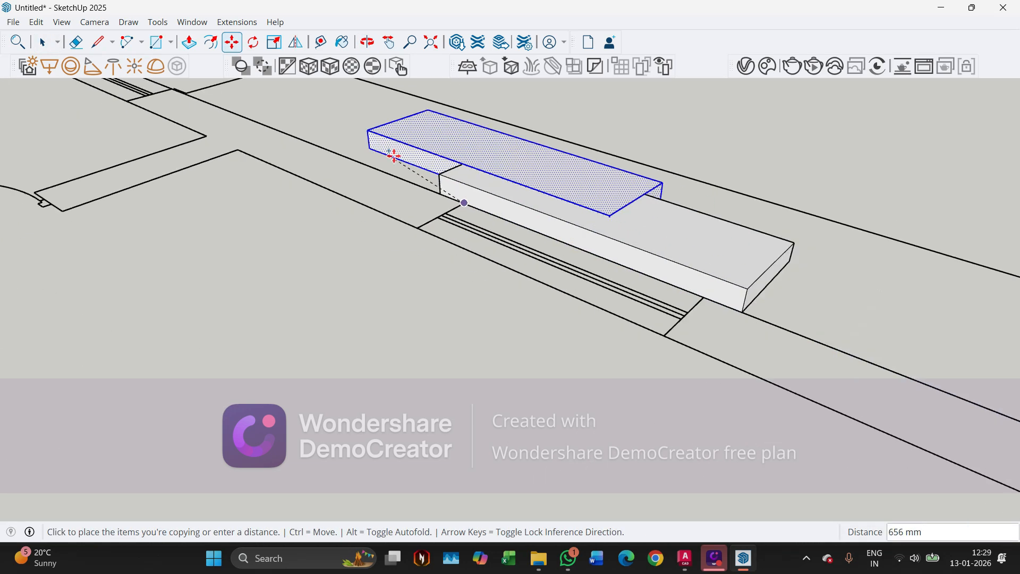
{"action": "scroll", "coordinate": [251, 178], "scroll_direction": "down", "scroll_amount": 4}
{"action": "scroll", "coordinate": [538, 246], "scroll_direction": "up", "scroll_amount": 2}
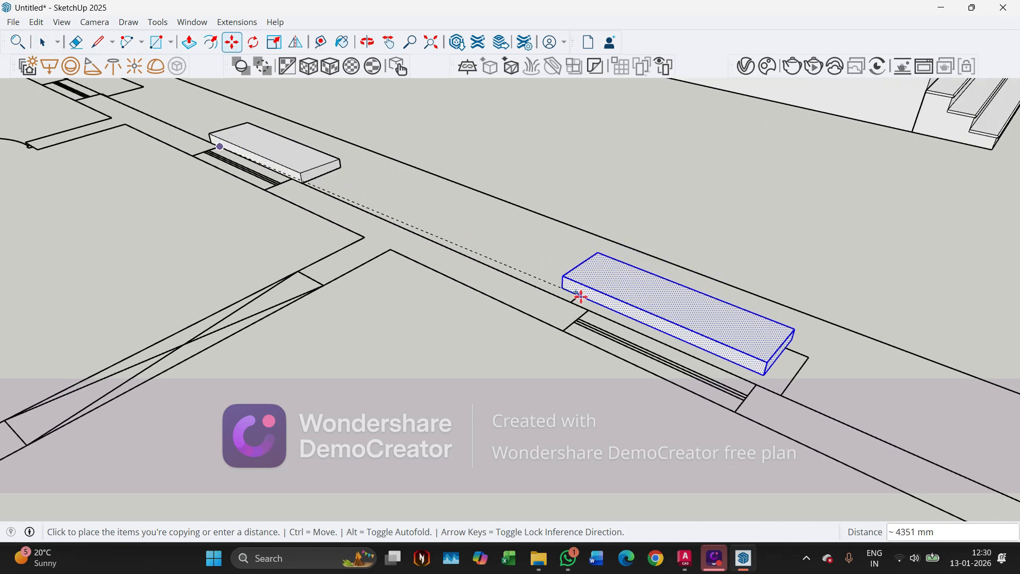
{"action": "scroll", "coordinate": [520, 260], "scroll_direction": "down", "scroll_amount": 2}
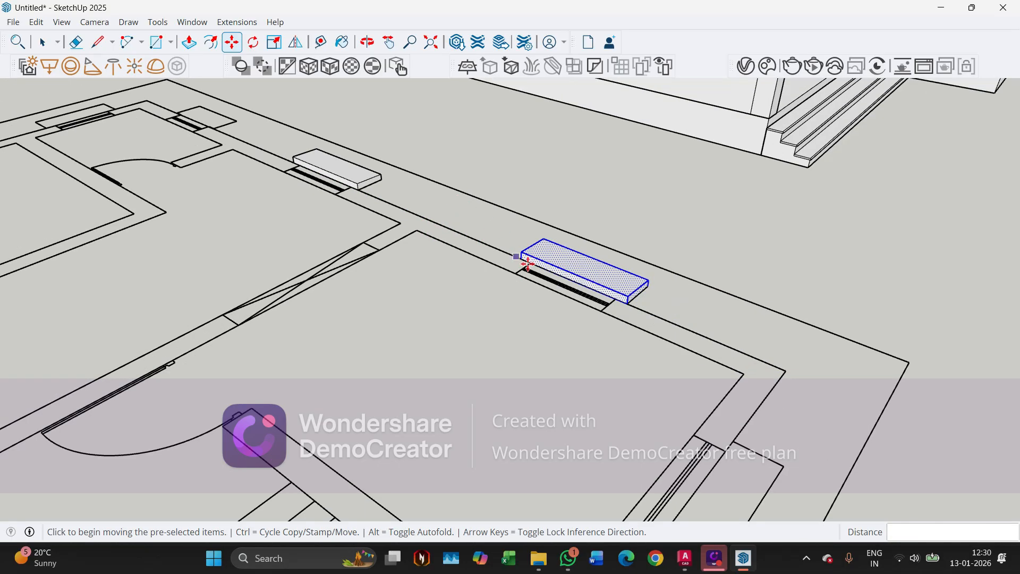
Copy the second shade slab about 3371 mm to the shade outline around the plan's corner, beside the adjoining wall's window
{"action": "scroll", "coordinate": [526, 262], "scroll_direction": "up", "scroll_amount": 2}
{"action": "left_click", "coordinate": [531, 262]}
{"action": "key", "text": "ctrl"}
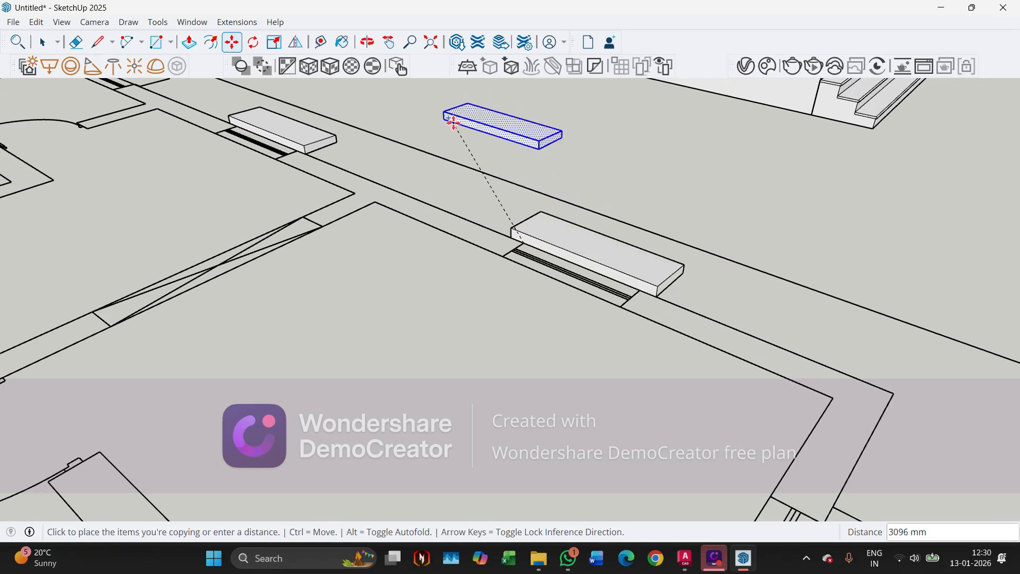
{"action": "scroll", "coordinate": [569, 237], "scroll_direction": "down", "scroll_amount": 2}
{"action": "scroll", "coordinate": [574, 223], "scroll_direction": "up", "scroll_amount": 2}
{"action": "left_click", "coordinate": [583, 253]}
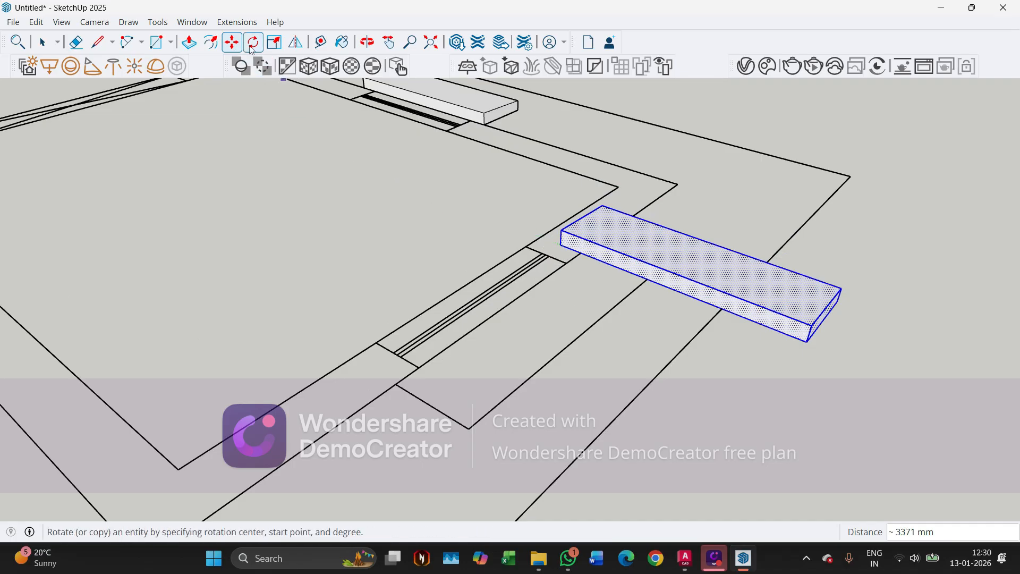
Rotate the third shade slab 90° so it lies parallel to the adjoining wall's window
{"action": "left_click", "coordinate": [429, 222]}
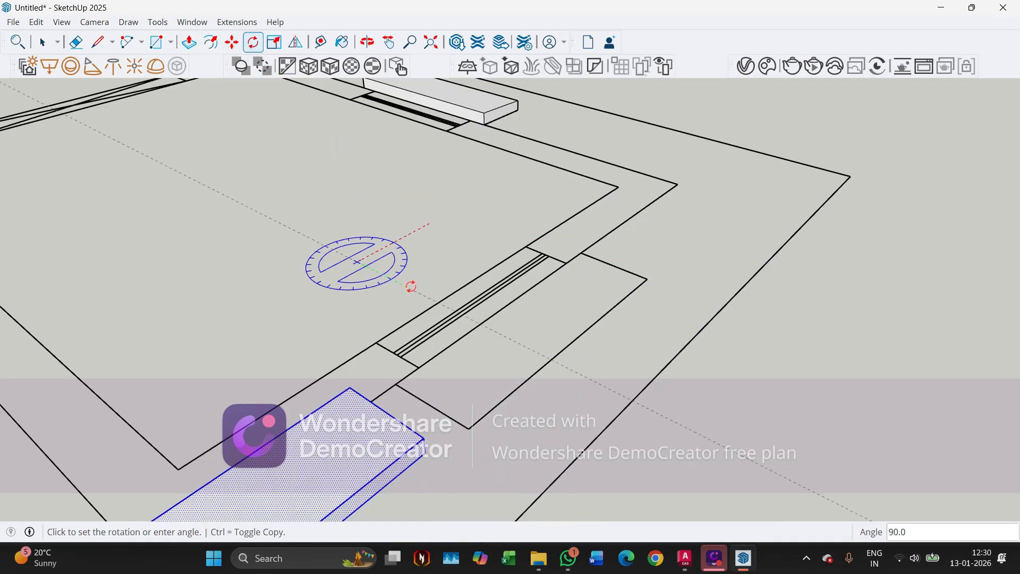
{"action": "middle_click_drag", "start_coordinate": [377, 226], "coordinate": [832, 291]}
{"action": "key", "text": "space"}
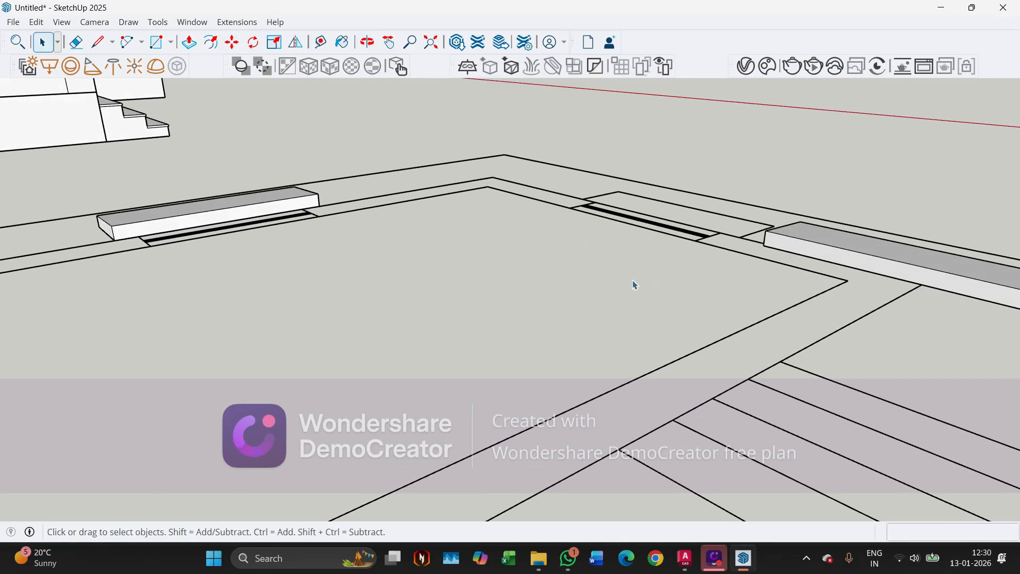
Move the rotated shade slab about 1714 mm along the wall onto its window's shade outline, matching the corners
{"action": "middle_click_drag", "start_coordinate": [634, 285], "coordinate": [667, 283]}
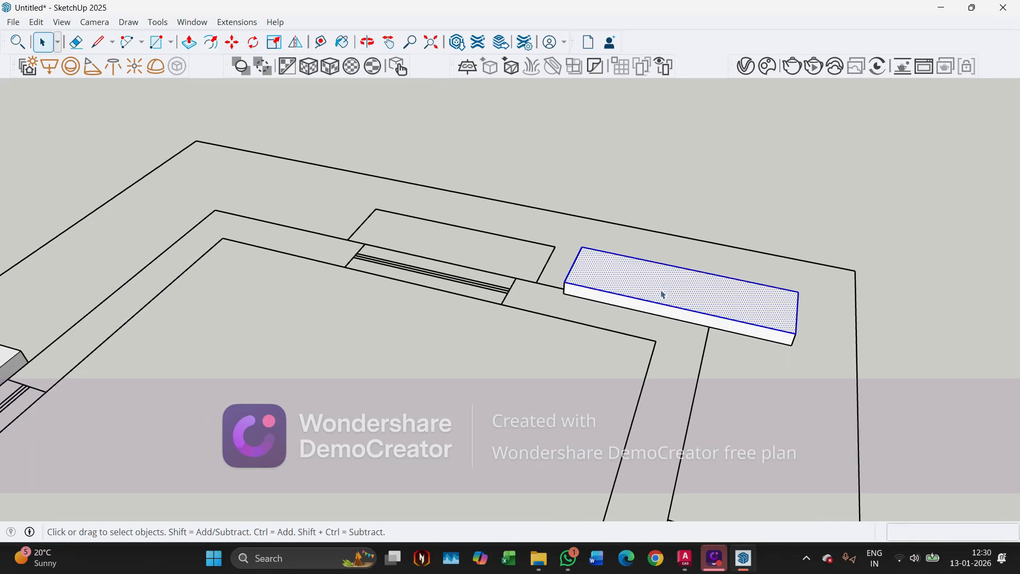
{"action": "key", "text": "ctrl"}
{"action": "scroll", "coordinate": [567, 312], "scroll_direction": "up", "scroll_amount": 2}
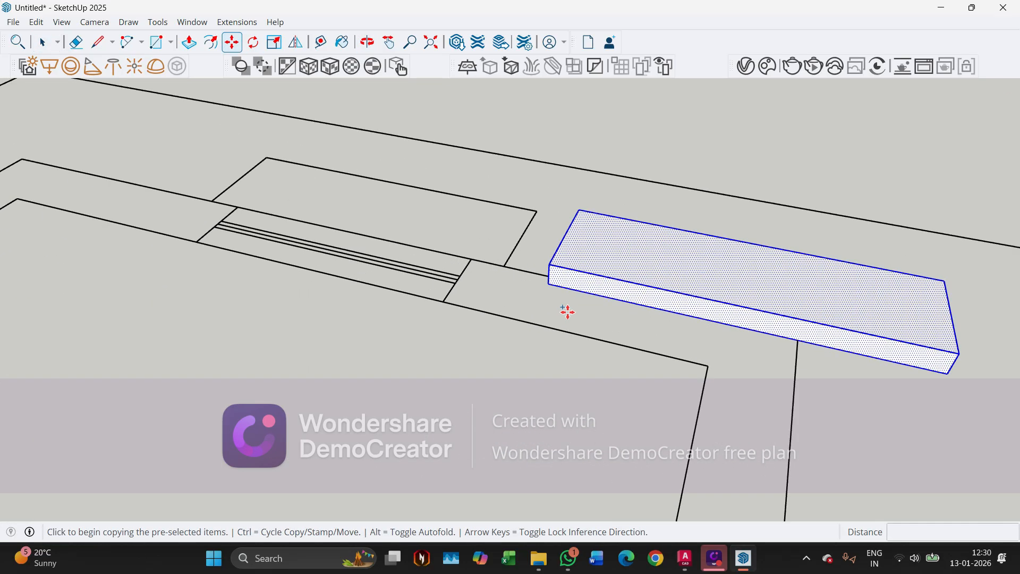
{"action": "left_click", "coordinate": [551, 288]}
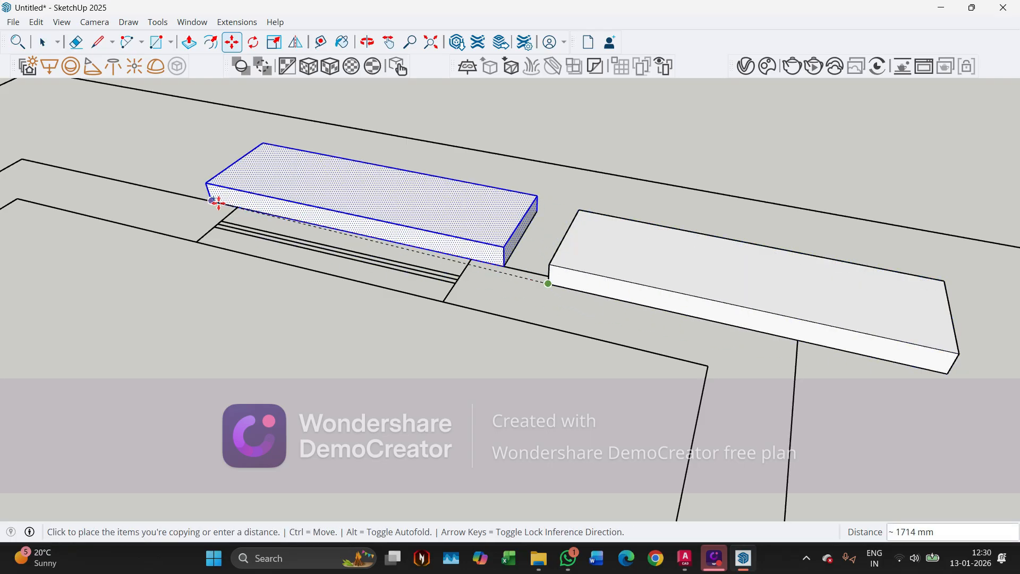
{"action": "key", "text": "ctrl"}
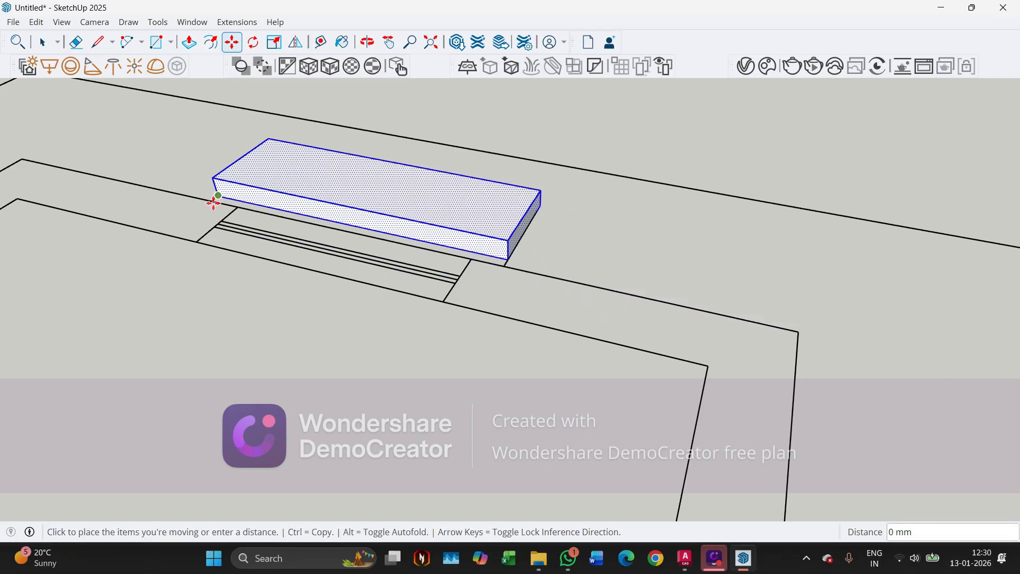
{"action": "scroll", "coordinate": [212, 202], "scroll_direction": "down", "scroll_amount": 3}
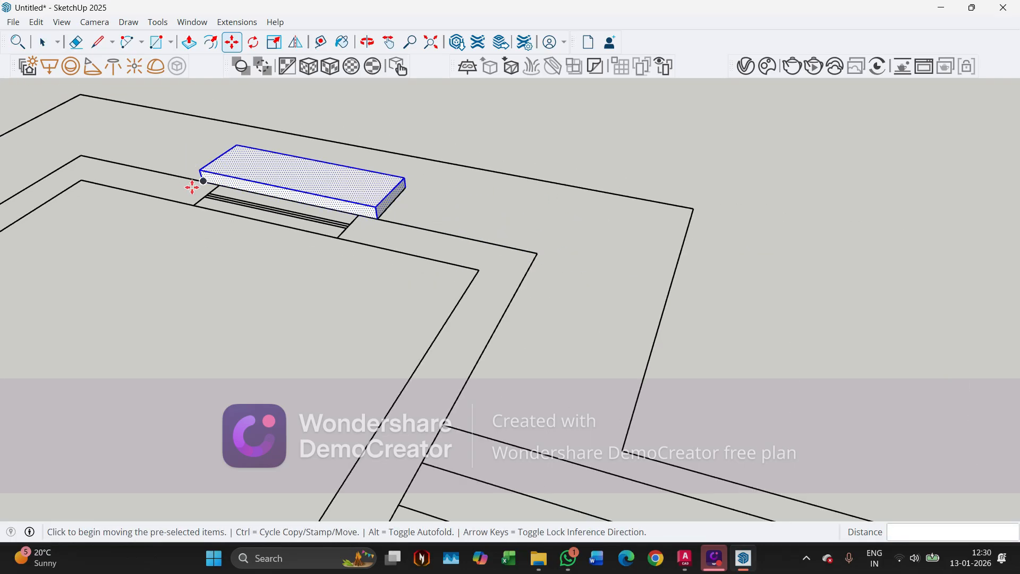
{"action": "scroll", "coordinate": [524, 255], "scroll_direction": "down", "scroll_amount": 6}
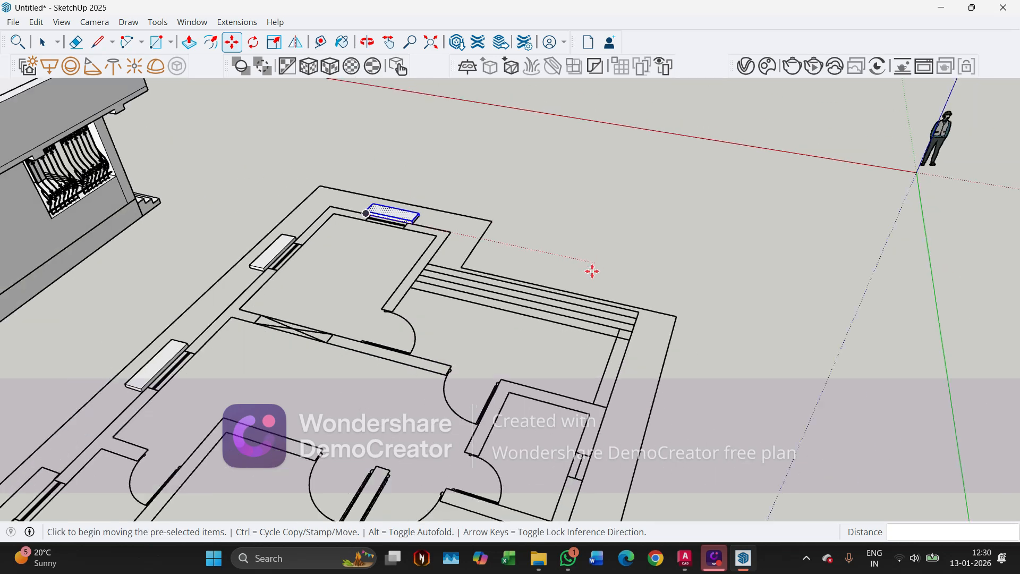
{"action": "scroll", "coordinate": [287, 404], "scroll_direction": "up", "scroll_amount": 2}
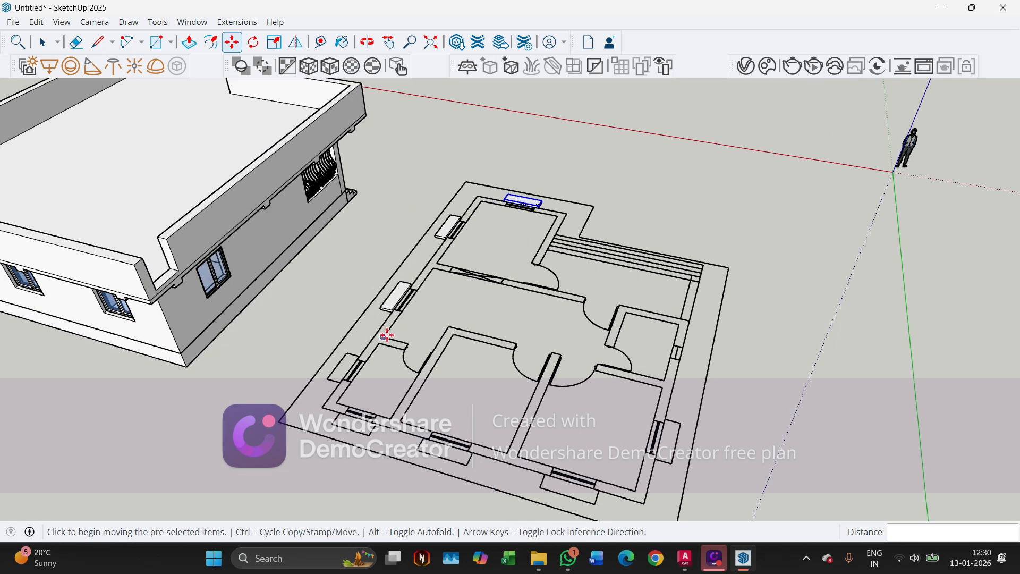
Try to copy the second shade slab about 8865 mm across the plan into the room beside the opposite wall's window
{"action": "scroll", "coordinate": [387, 336], "scroll_direction": "up", "scroll_amount": 5}
{"action": "key", "text": "space"}
{"action": "left_click", "coordinate": [409, 274]}
{"action": "left_click", "coordinate": [345, 240]}
{"action": "scroll", "coordinate": [345, 241], "scroll_direction": "down", "scroll_amount": 2}
{"action": "scroll", "coordinate": [372, 259], "scroll_direction": "down", "scroll_amount": 1}
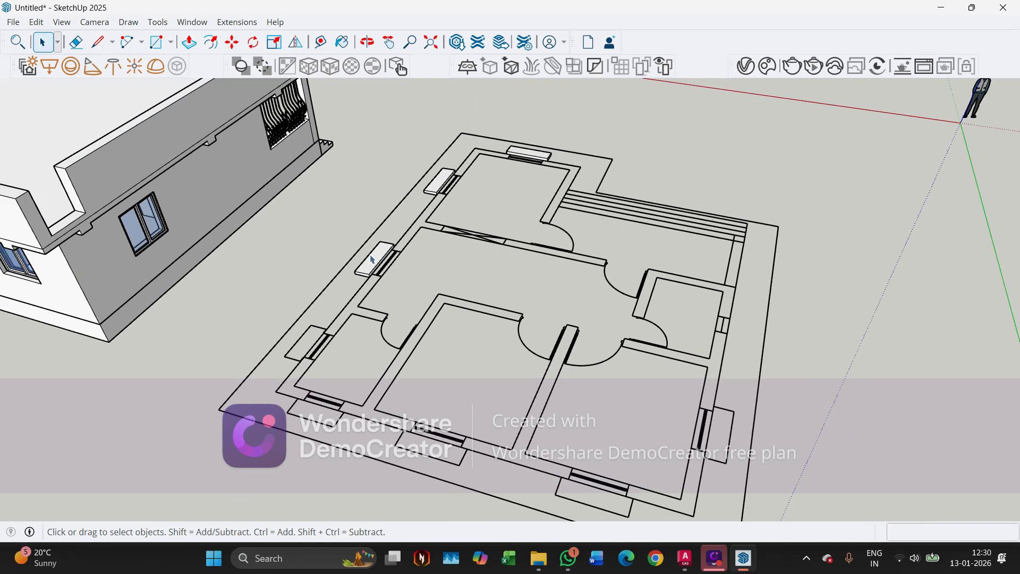
{"action": "key", "text": "m"}
{"action": "key", "text": "ctrl"}
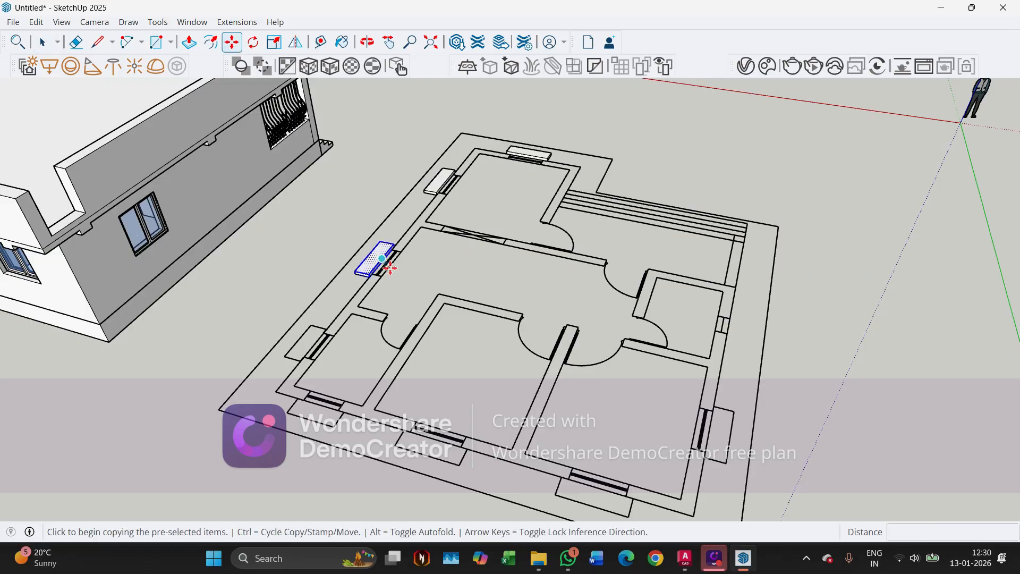
{"action": "scroll", "coordinate": [367, 260], "scroll_direction": "up", "scroll_amount": 6}
{"action": "left_click", "coordinate": [335, 280]}
{"action": "scroll", "coordinate": [266, 173], "scroll_direction": "down", "scroll_amount": 6}
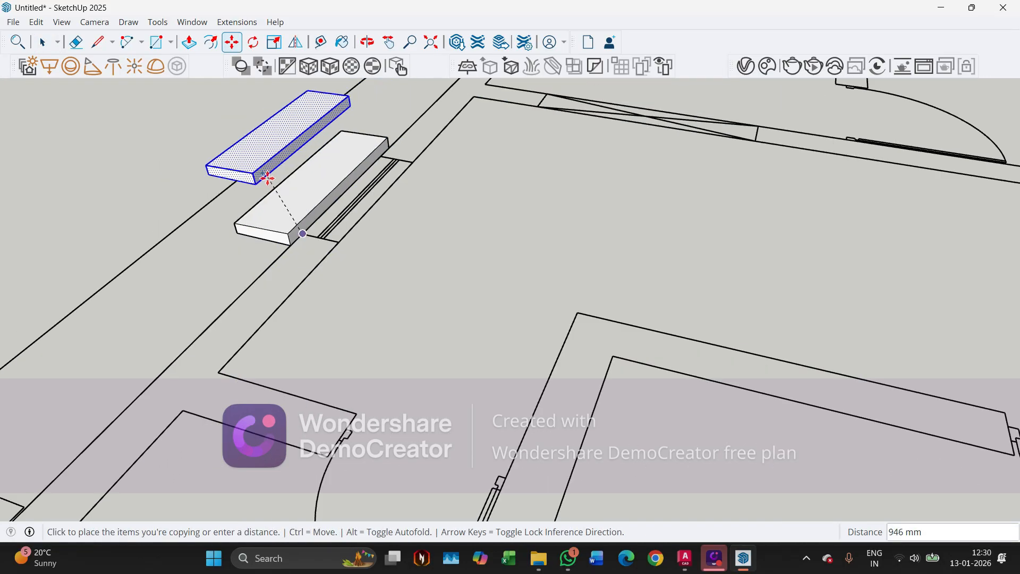
{"action": "scroll", "coordinate": [561, 278], "scroll_direction": "up", "scroll_amount": 4}
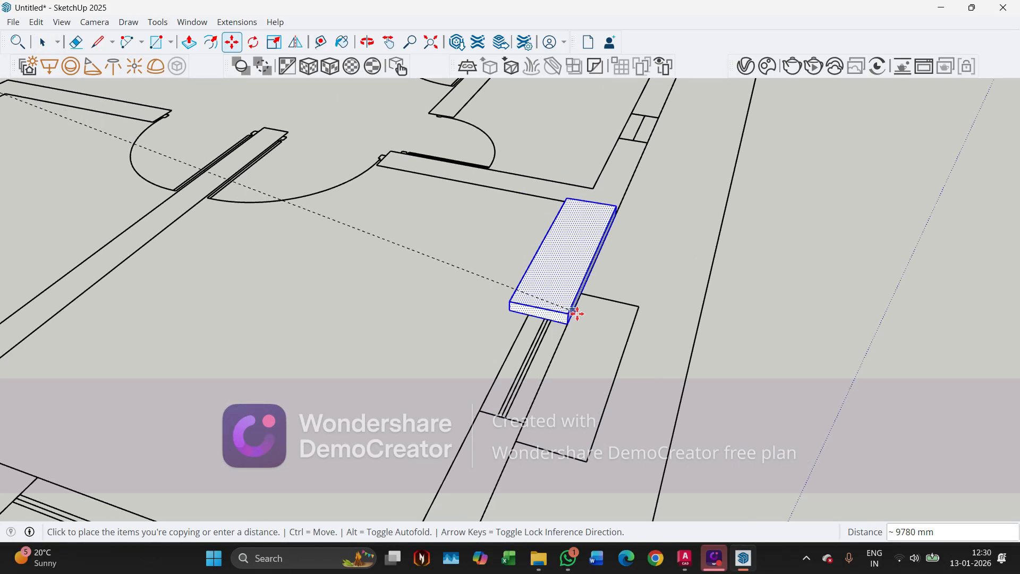
{"action": "left_click", "coordinate": [422, 313]}
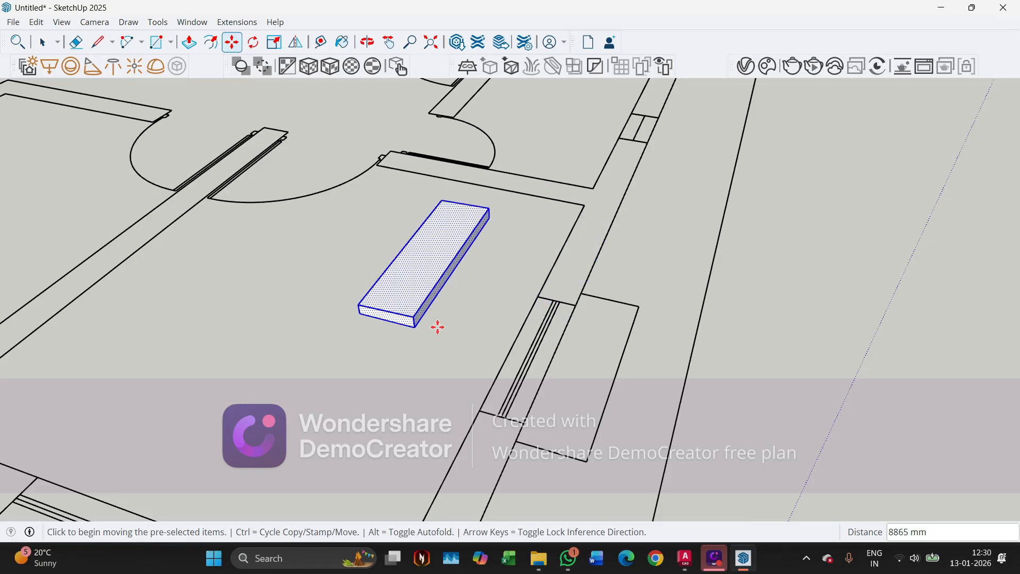
{"action": "key", "text": "ctrl+z"}
{"action": "scroll", "coordinate": [304, 283], "scroll_direction": "down", "scroll_amount": 3}
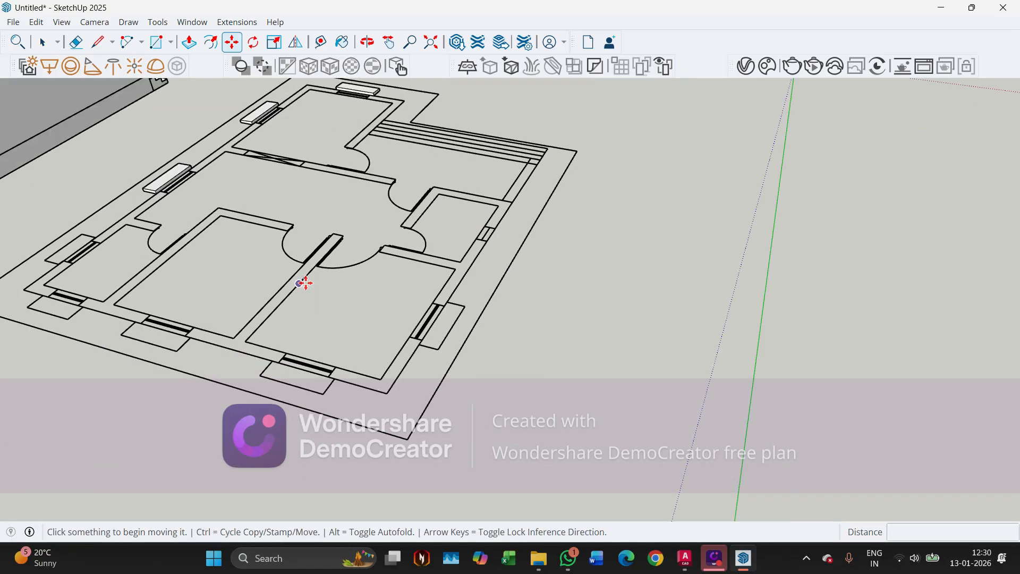
Copy the second shade slab from its front corner across the plan to just inside the opposite wall, near its large window
{"action": "key", "text": "space"}
{"action": "scroll", "coordinate": [172, 175], "scroll_direction": "up", "scroll_amount": 3}
{"action": "left_click", "coordinate": [176, 187]}
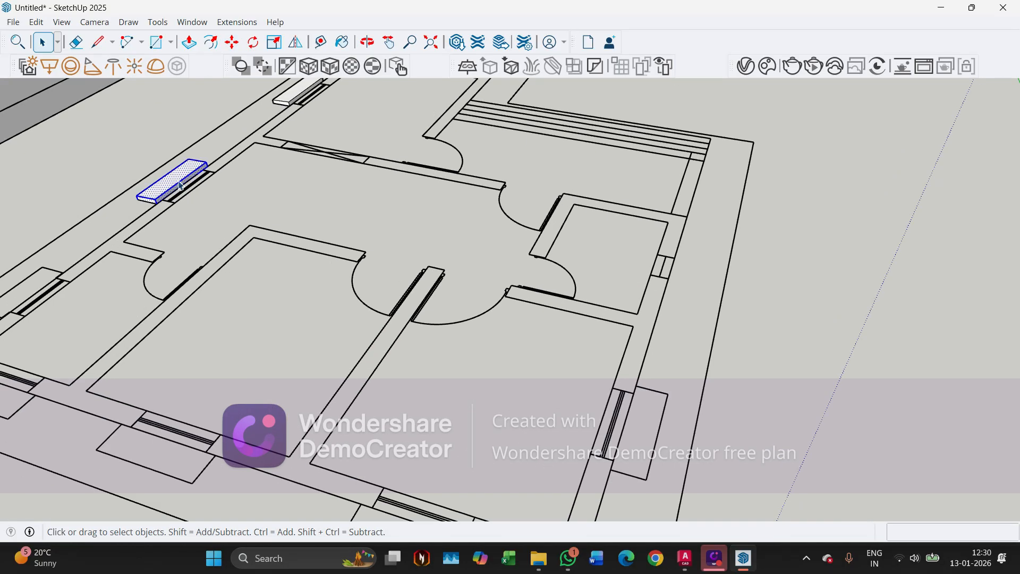
{"action": "key", "text": "m"}
{"action": "key", "text": "ctrl"}
{"action": "scroll", "coordinate": [181, 196], "scroll_direction": "up", "scroll_amount": 4}
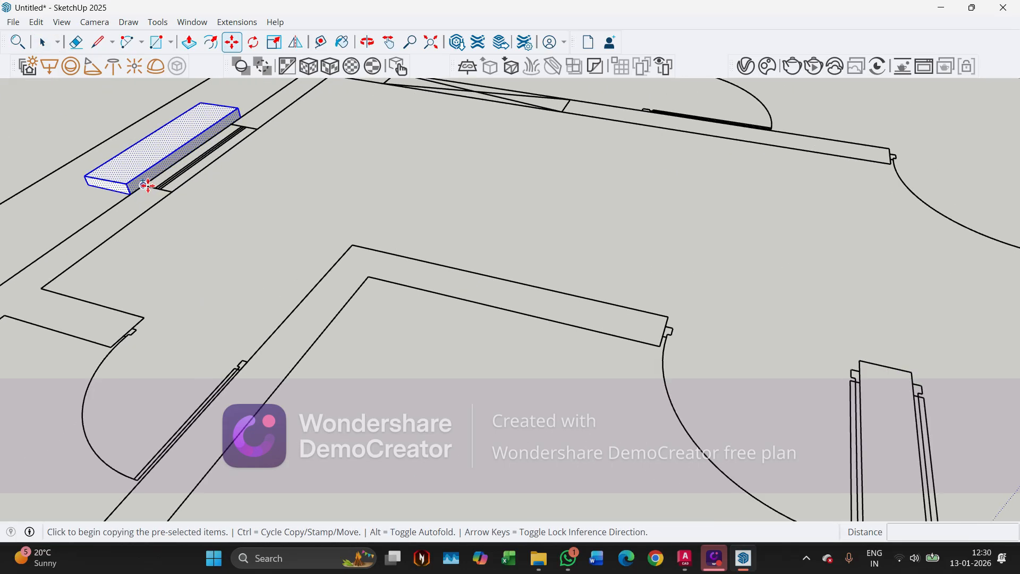
{"action": "left_click", "coordinate": [147, 185]}
{"action": "scroll", "coordinate": [147, 184], "scroll_direction": "down", "scroll_amount": 5}
{"action": "middle_click_drag", "start_coordinate": [659, 353], "coordinate": [490, 343]}
{"action": "left_click", "coordinate": [450, 239]}
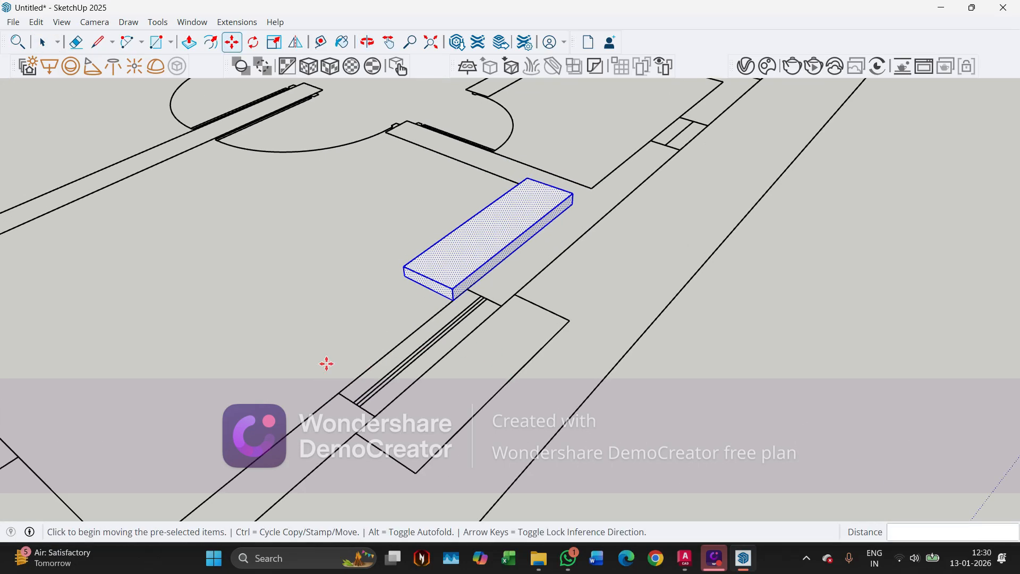
Try to rotate the new slab copy 180° about a point away from the slab
{"action": "left_click", "coordinate": [253, 42]}
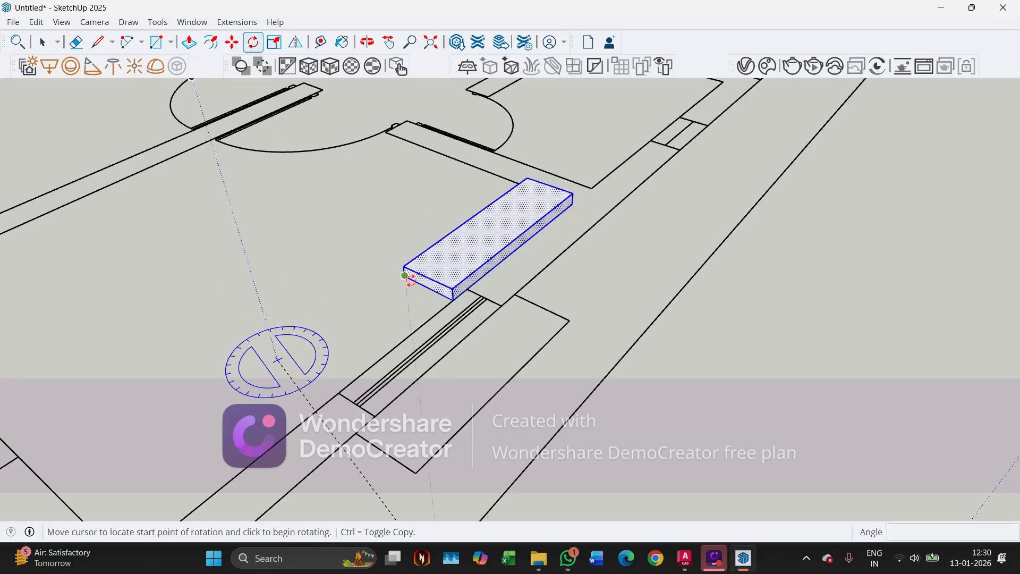
{"action": "middle_click_drag", "start_coordinate": [412, 341], "coordinate": [501, 224]}
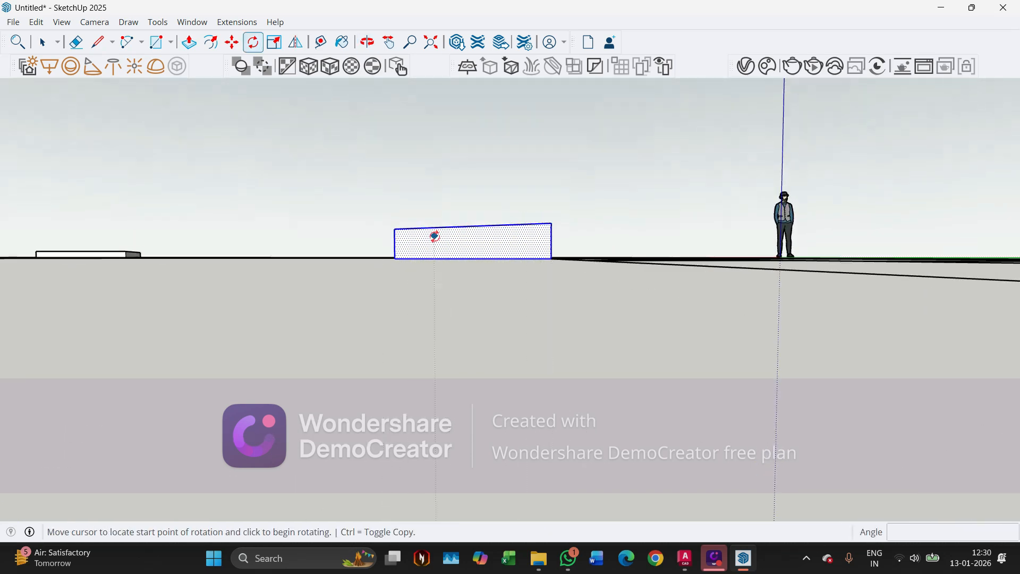
{"action": "middle_click_drag", "start_coordinate": [531, 270], "coordinate": [382, 389]}
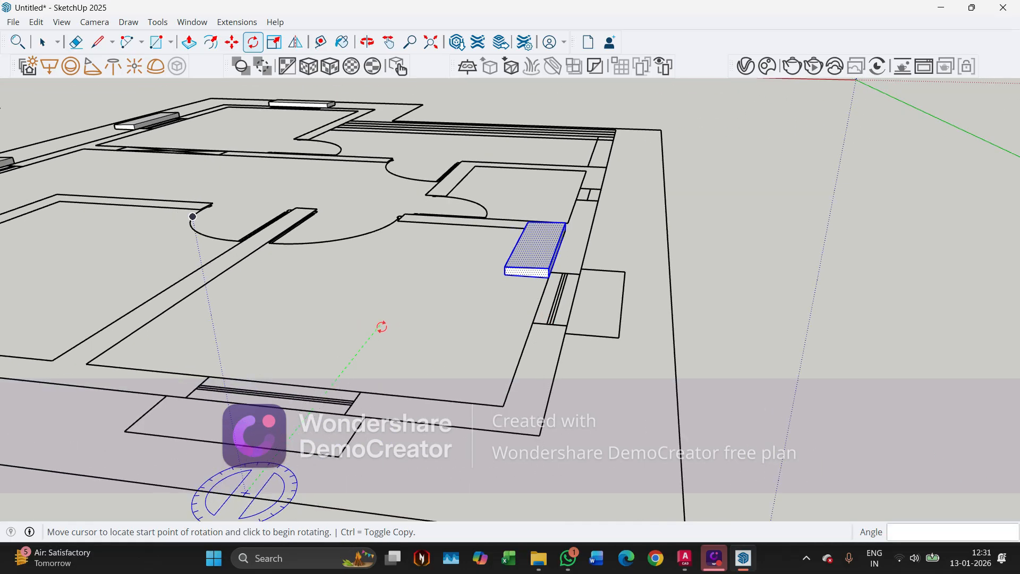
{"action": "left_click", "coordinate": [381, 327]}
{"action": "scroll", "coordinate": [448, 298], "scroll_direction": "down", "scroll_amount": 2}
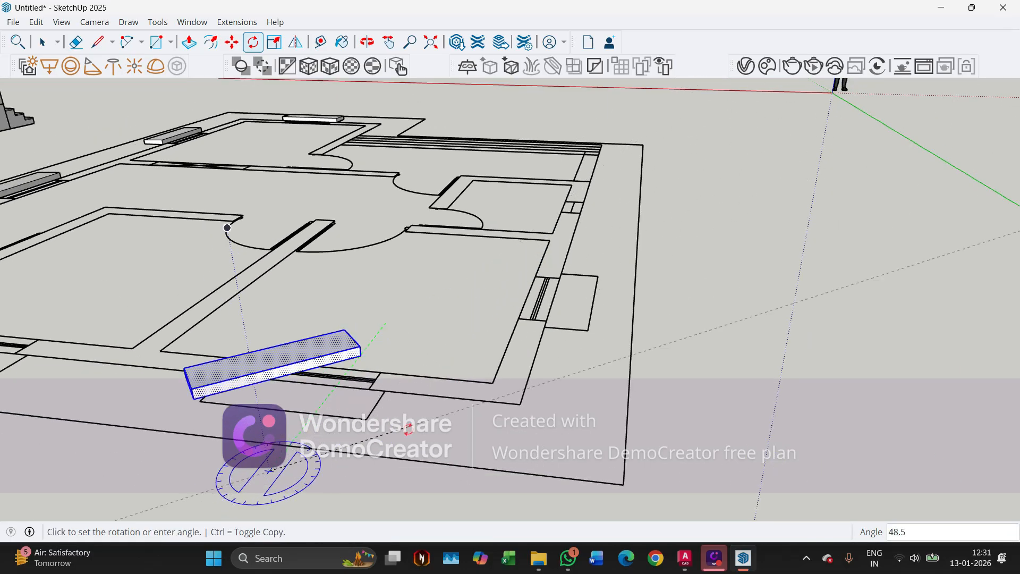
{"action": "scroll", "coordinate": [423, 307], "scroll_direction": "up", "scroll_amount": 2}
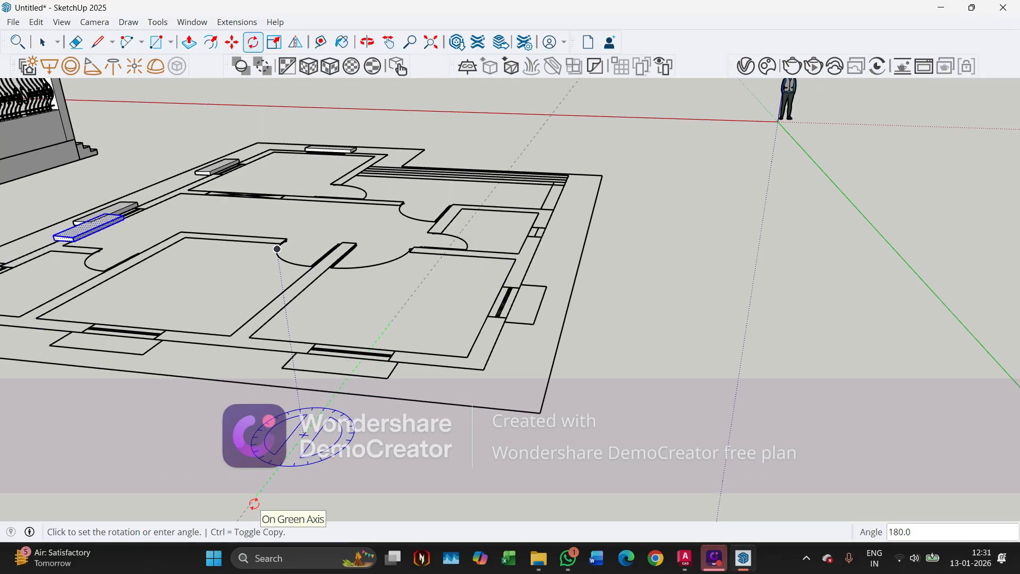
{"action": "left_click", "coordinate": [255, 503]}
{"action": "key", "text": "space"}
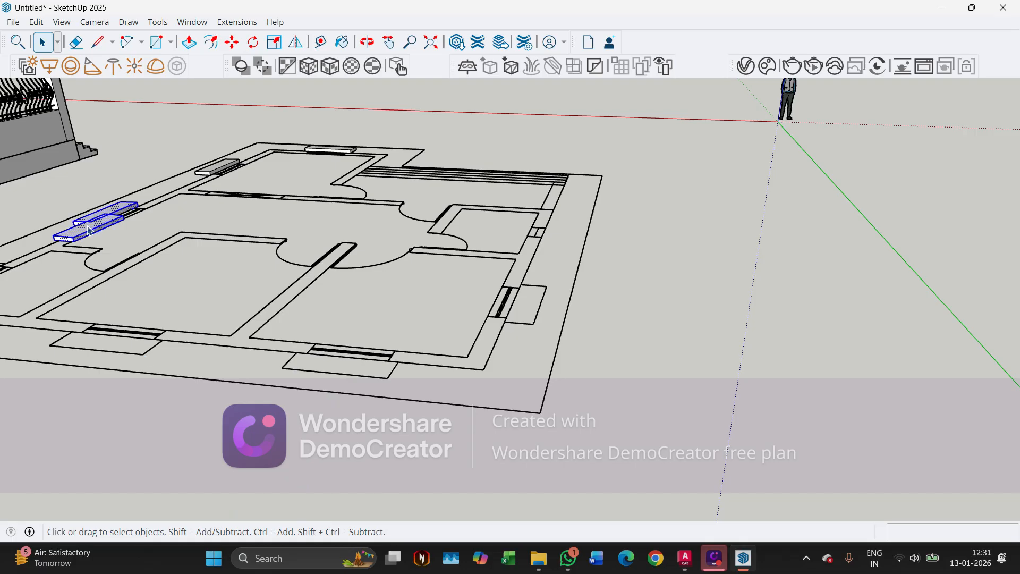
{"action": "key", "text": "ctrl+z"}
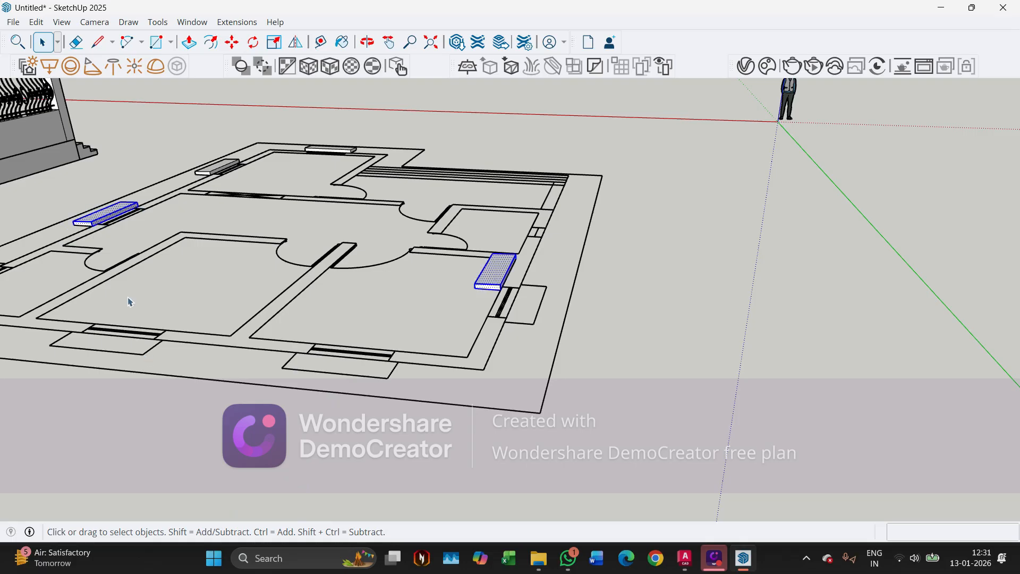
Rotate the new slab copy half a turn about a point inside the same room, turning its low edge toward the outside
{"action": "middle_click_drag", "start_coordinate": [447, 253], "coordinate": [495, 261]}
{"action": "scroll", "coordinate": [447, 275], "scroll_direction": "up", "scroll_amount": 5}
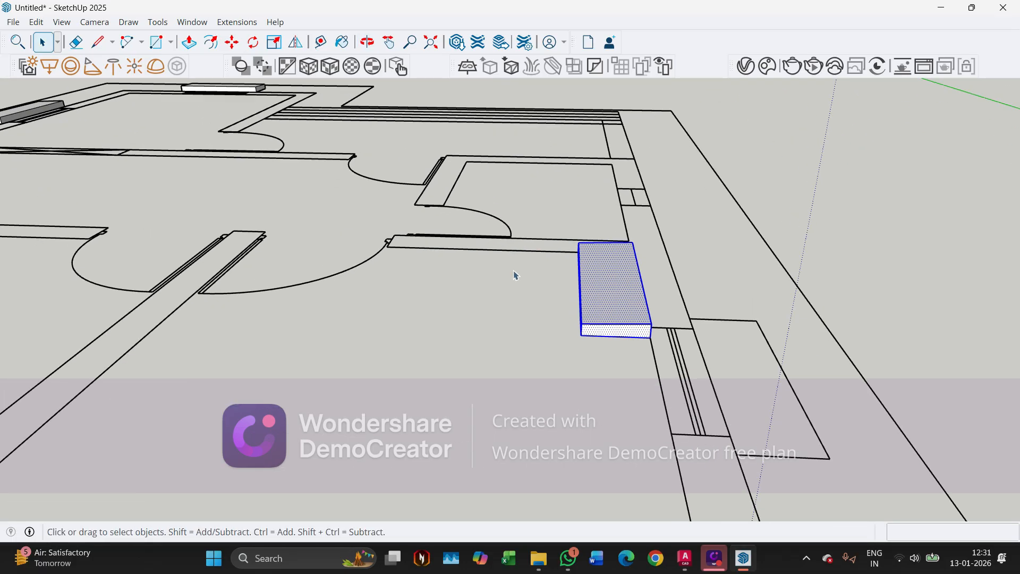
{"action": "left_click", "coordinate": [253, 42]}
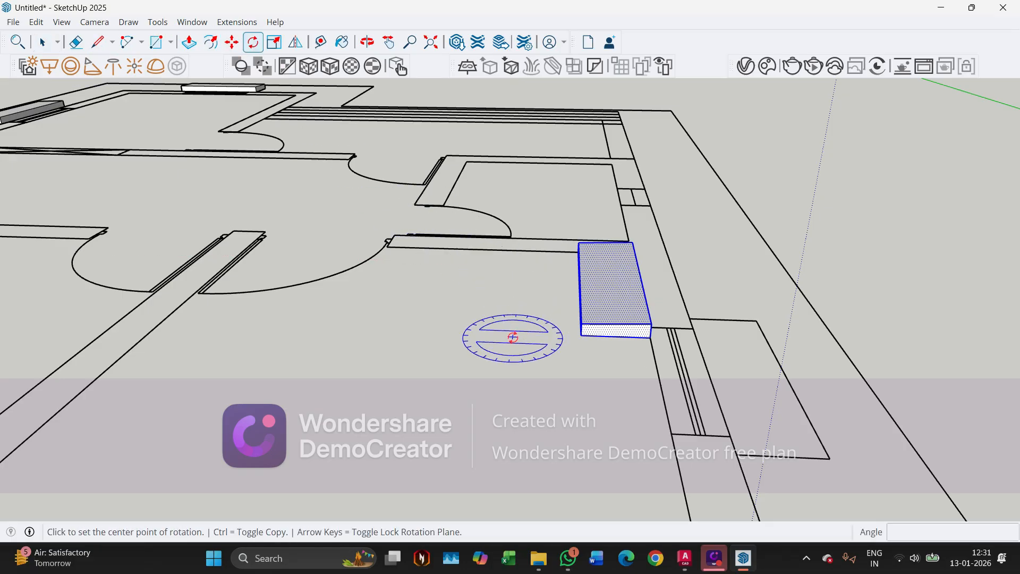
{"action": "left_click", "coordinate": [519, 322]}
{"action": "left_click", "coordinate": [527, 276]}
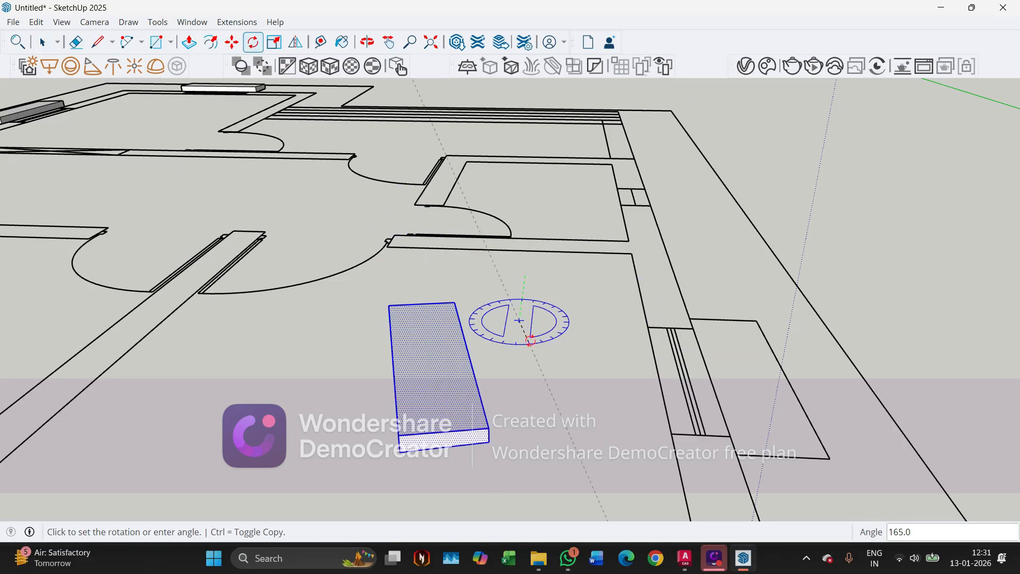
{"action": "left_click", "coordinate": [515, 374]}
{"action": "key", "text": "space"}
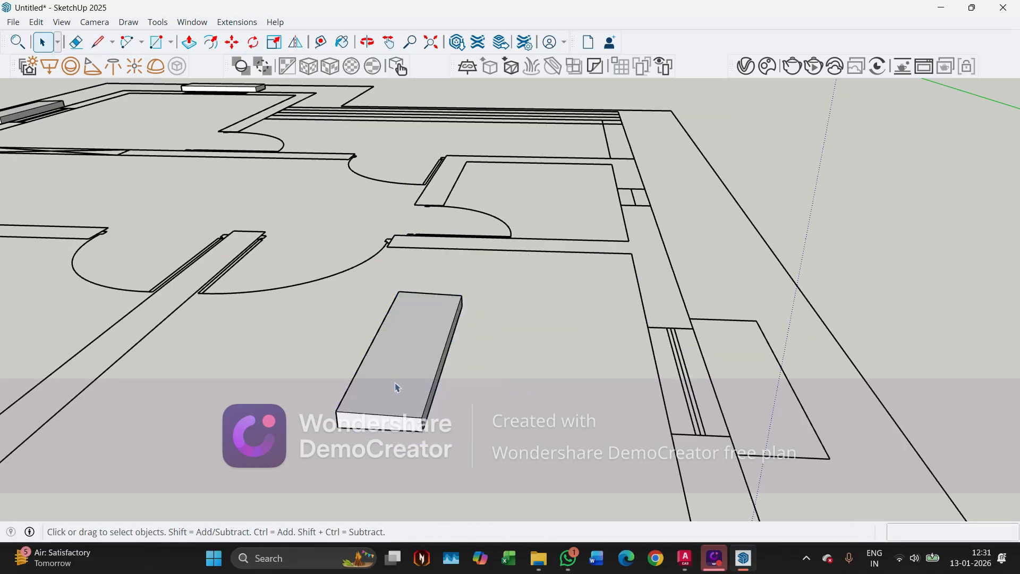
Move the turned shade slab by its inner bottom corner onto the shade outline outside the room's side window
{"action": "left_click", "coordinate": [401, 392]}
{"action": "key", "text": "m"}
{"action": "key", "text": "ctrl"}
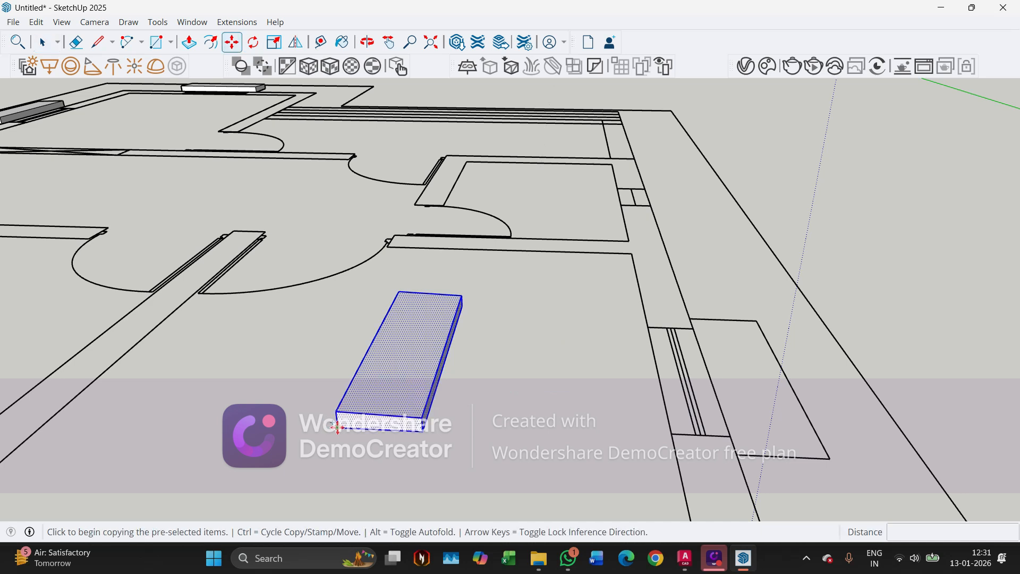
{"action": "left_click", "coordinate": [337, 429]}
{"action": "scroll", "coordinate": [562, 393], "scroll_direction": "up", "scroll_amount": 1}
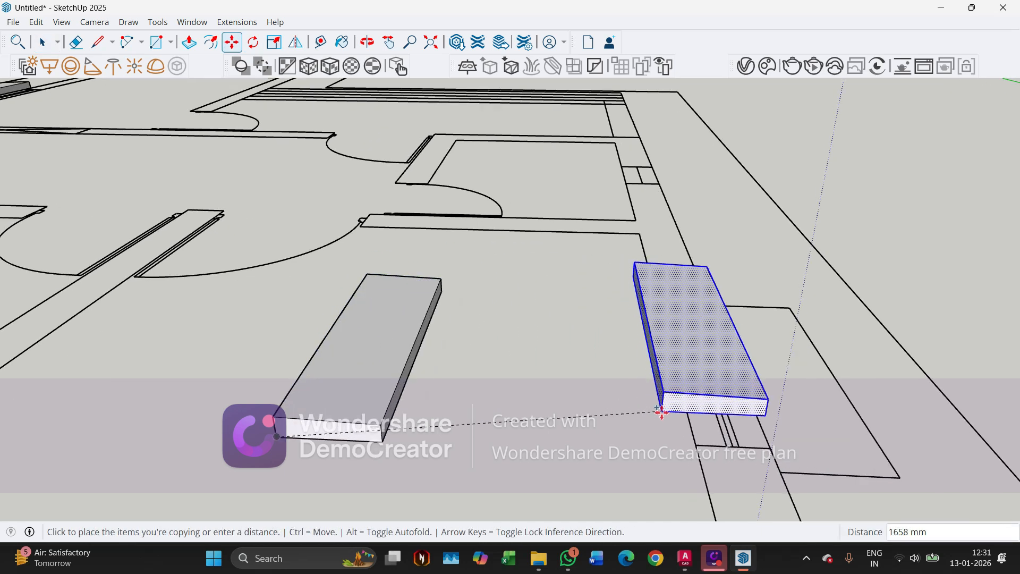
{"action": "key", "text": "ctrl"}
{"action": "scroll", "coordinate": [380, 287], "scroll_direction": "down", "scroll_amount": 1}
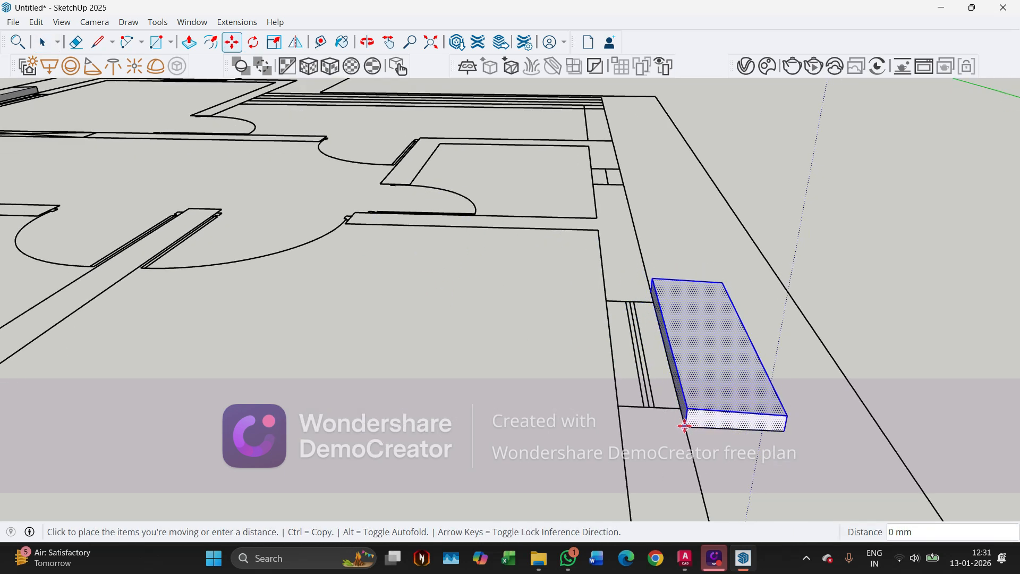
{"action": "left_click", "coordinate": [684, 420]}
Delete the stray shade slab lying outside the floor plan near the green axis
{"action": "scroll", "coordinate": [526, 170], "scroll_direction": "down", "scroll_amount": 3}
{"action": "middle_click_drag", "start_coordinate": [526, 170], "coordinate": [574, 287]}
{"action": "scroll", "coordinate": [433, 257], "scroll_direction": "down", "scroll_amount": 3}
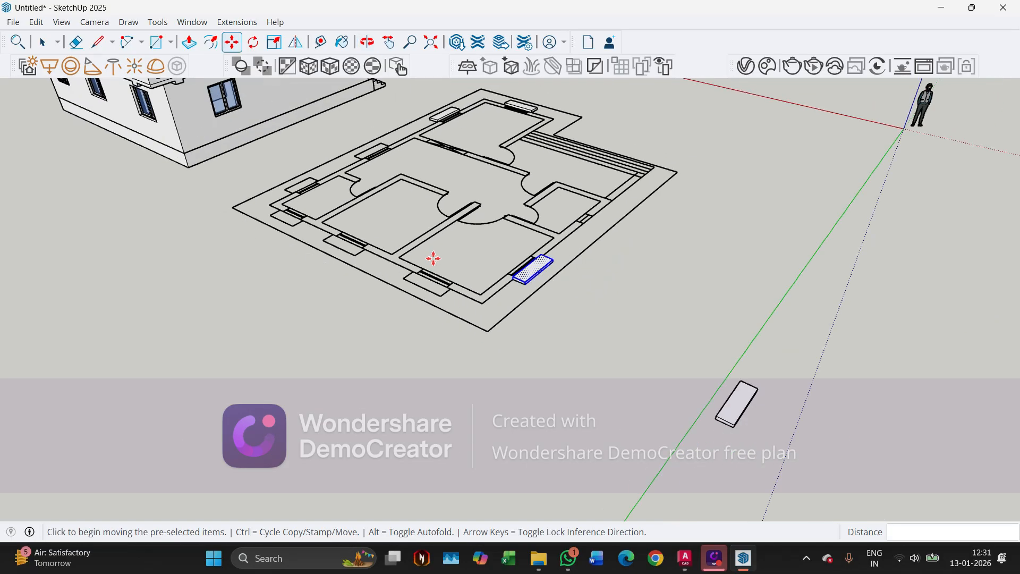
{"action": "middle_click_drag", "start_coordinate": [433, 257], "coordinate": [577, 306]}
{"action": "key", "text": "space"}
{"action": "left_click", "coordinate": [585, 320]}
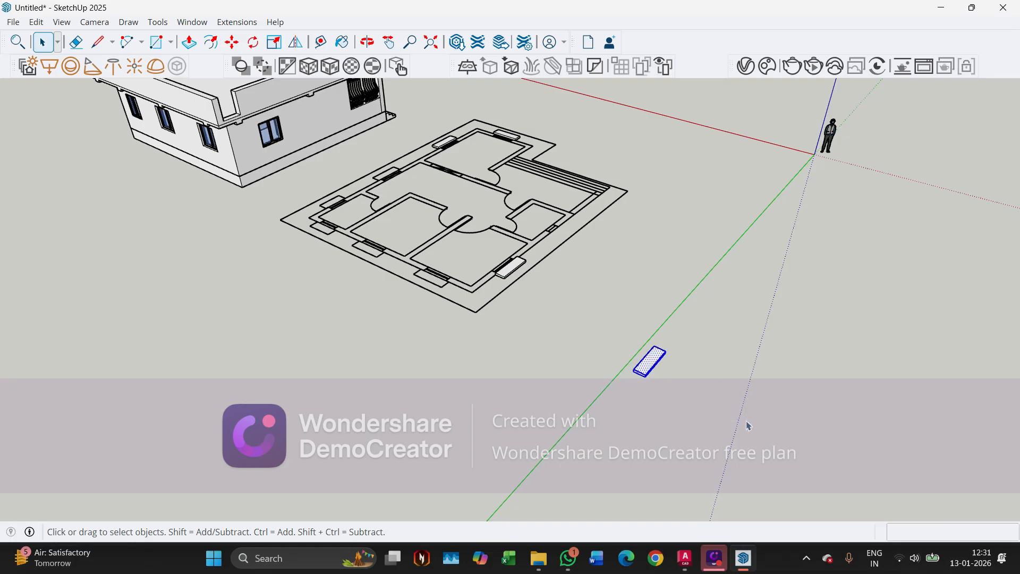
{"action": "key", "text": "Delete"}
{"action": "scroll", "coordinate": [446, 315], "scroll_direction": "up", "scroll_amount": 5}
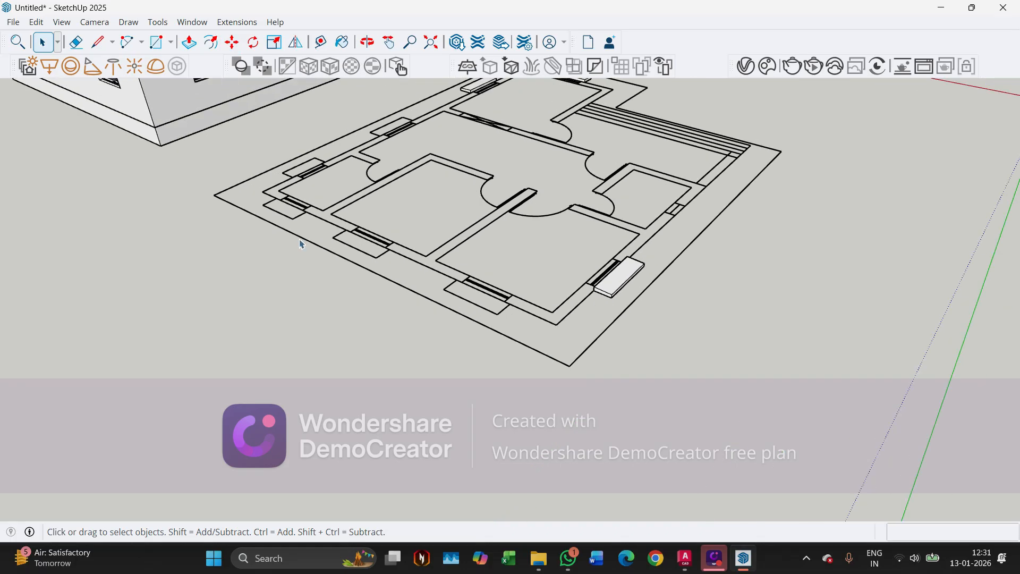
Copy the side window's shade slab by its inner bottom corner to the shade outline of the same room's window on the adjacent wall
{"action": "scroll", "coordinate": [479, 297], "scroll_direction": "down", "scroll_amount": 4}
{"action": "scroll", "coordinate": [540, 369], "scroll_direction": "down", "scroll_amount": 1}
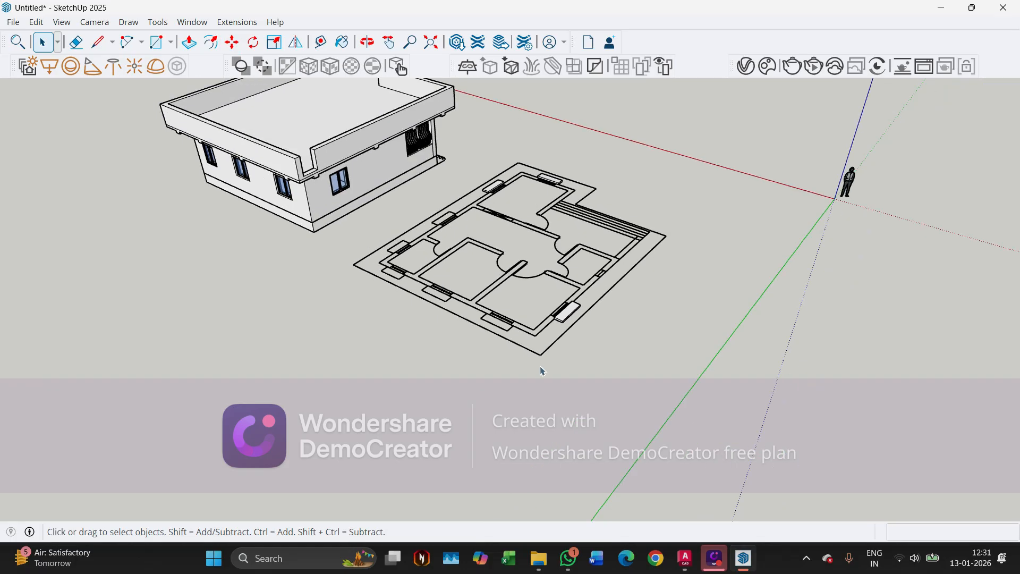
{"action": "scroll", "coordinate": [531, 319], "scroll_direction": "up", "scroll_amount": 4}
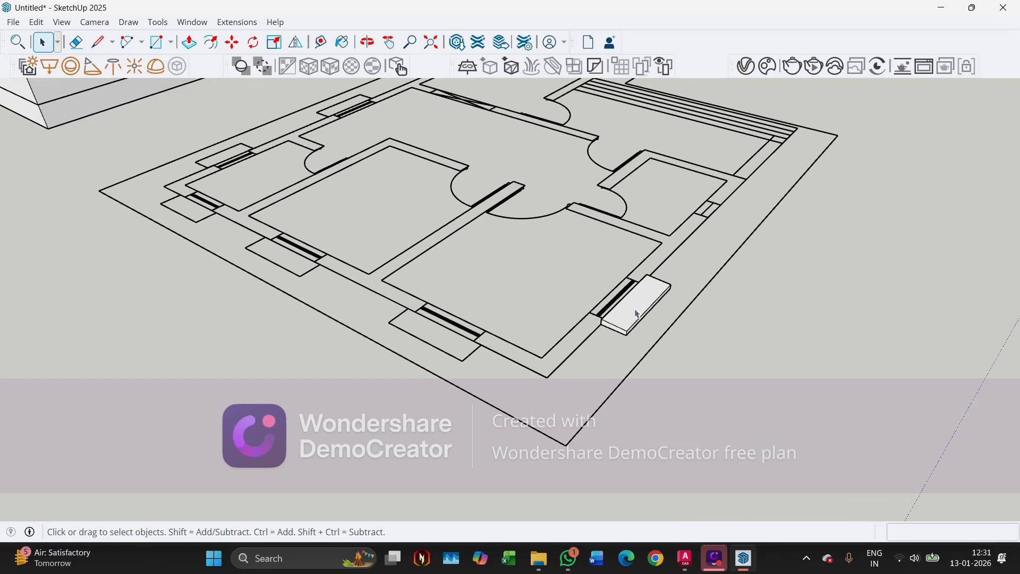
{"action": "triple_click", "coordinate": [638, 314]}
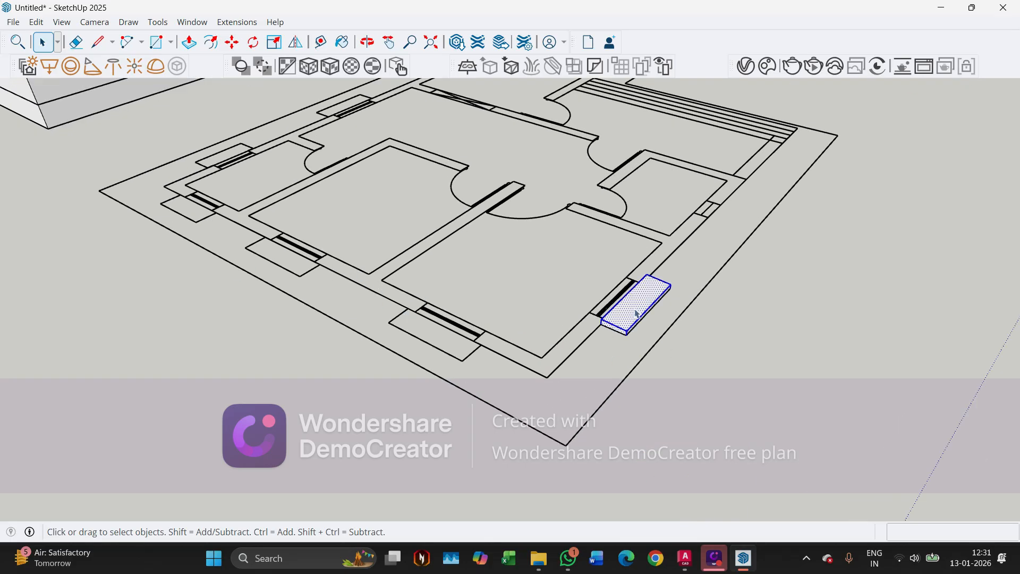
{"action": "key", "text": "m"}
{"action": "key", "text": "ctrl"}
{"action": "middle_click_drag", "start_coordinate": [636, 312], "coordinate": [789, 330]}
{"action": "scroll", "coordinate": [584, 281], "scroll_direction": "up", "scroll_amount": 3}
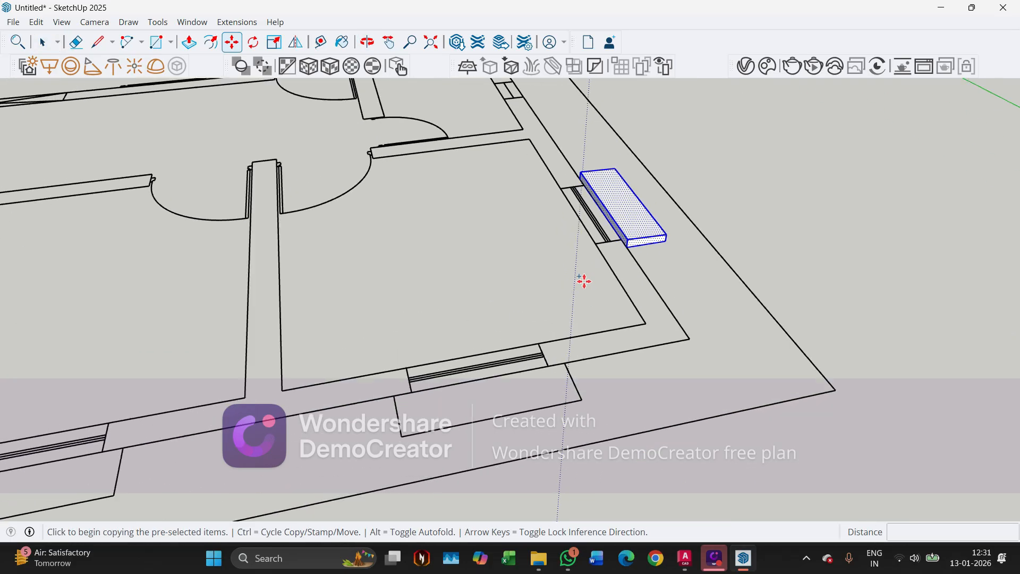
{"action": "left_click", "coordinate": [629, 250]}
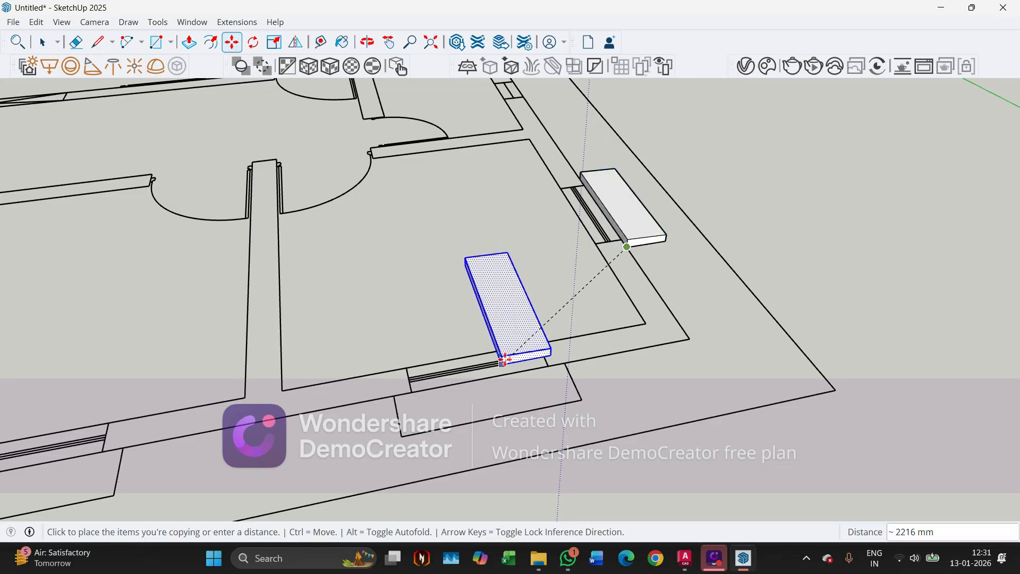
{"action": "left_click", "coordinate": [396, 400]}
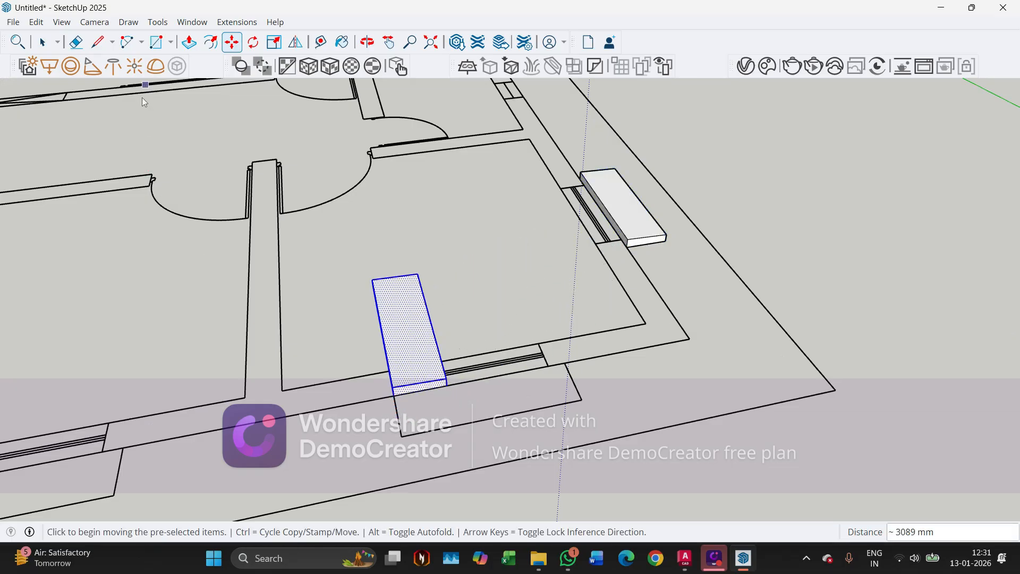
Rotate the copied slab a quarter turn about a point inside the room, aligning it with the adjacent wall's window
{"action": "left_click", "coordinate": [253, 42]}
{"action": "left_click", "coordinate": [338, 344]}
{"action": "left_click", "coordinate": [336, 303]}
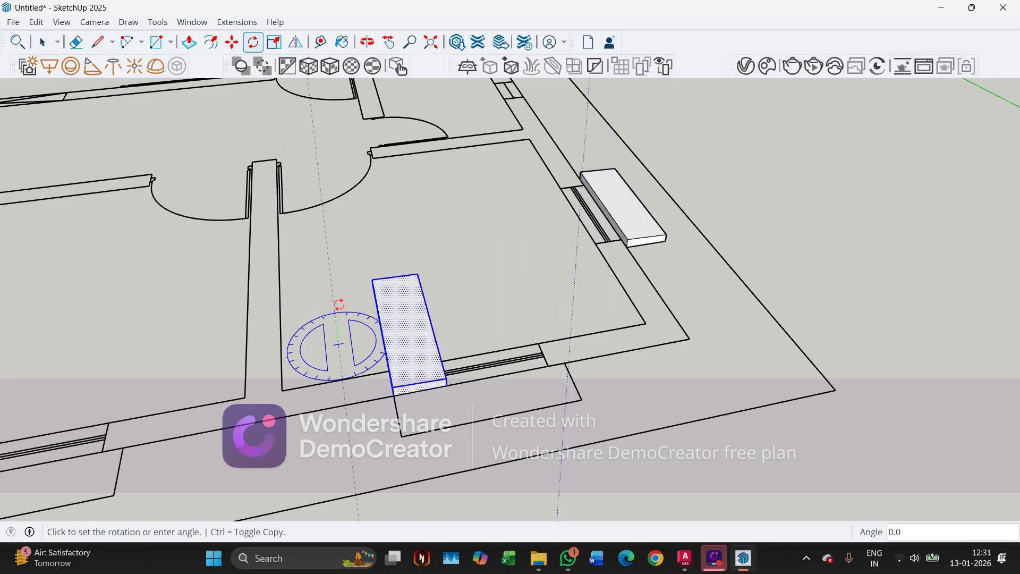
{"action": "left_click", "coordinate": [470, 321]}
Move the turned shade slab by its inner bottom corner onto the matching corner of the shade outline outside the wall
{"action": "middle_click_drag", "start_coordinate": [467, 391], "coordinate": [278, 255]}
{"action": "scroll", "coordinate": [382, 258], "scroll_direction": "up", "scroll_amount": 5}
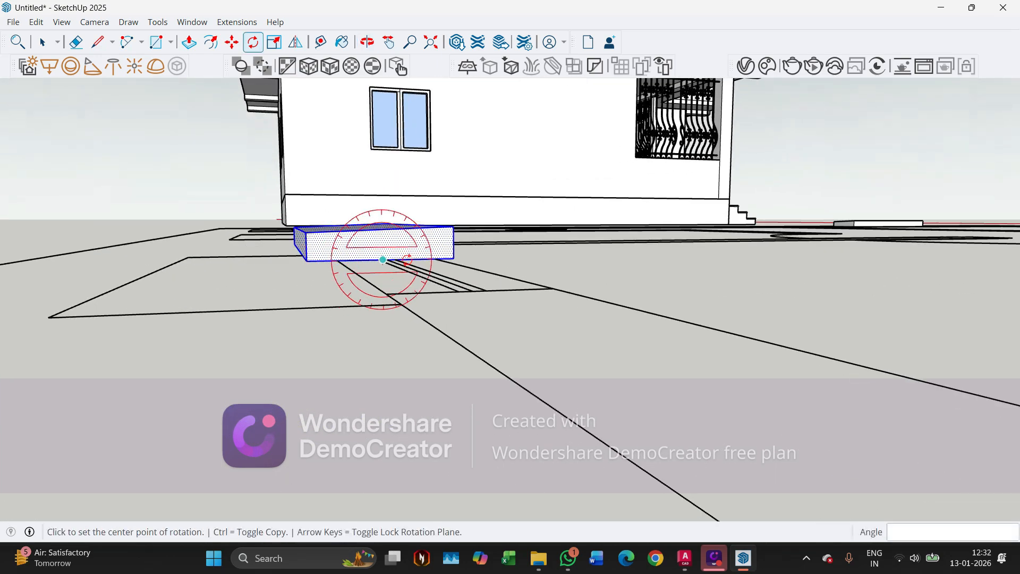
{"action": "key", "text": "Escape"}
{"action": "key", "text": "m"}
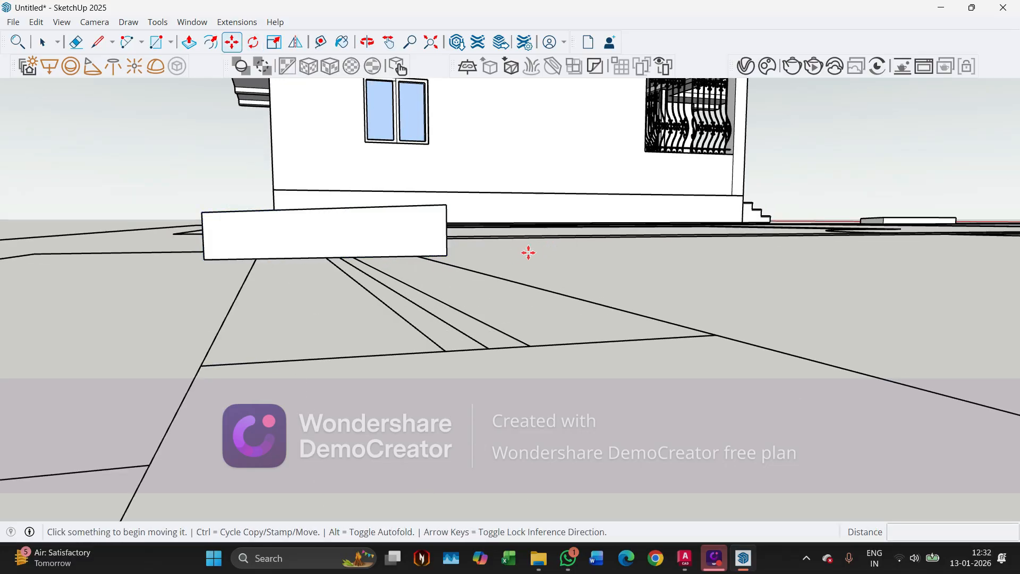
{"action": "key", "text": "space"}
{"action": "left_click", "coordinate": [420, 248]}
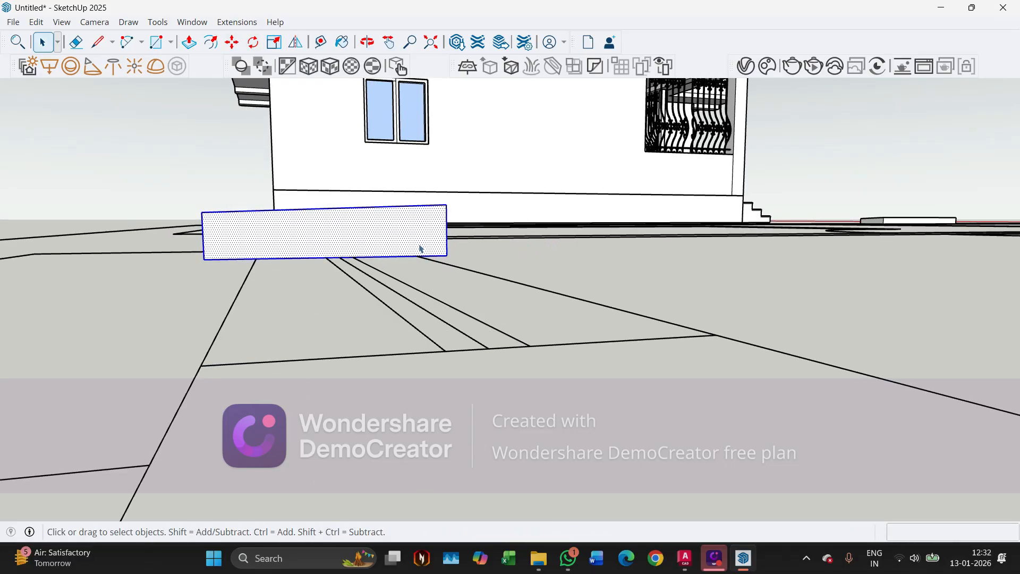
{"action": "key", "text": "m"}
{"action": "left_click", "coordinate": [446, 253]}
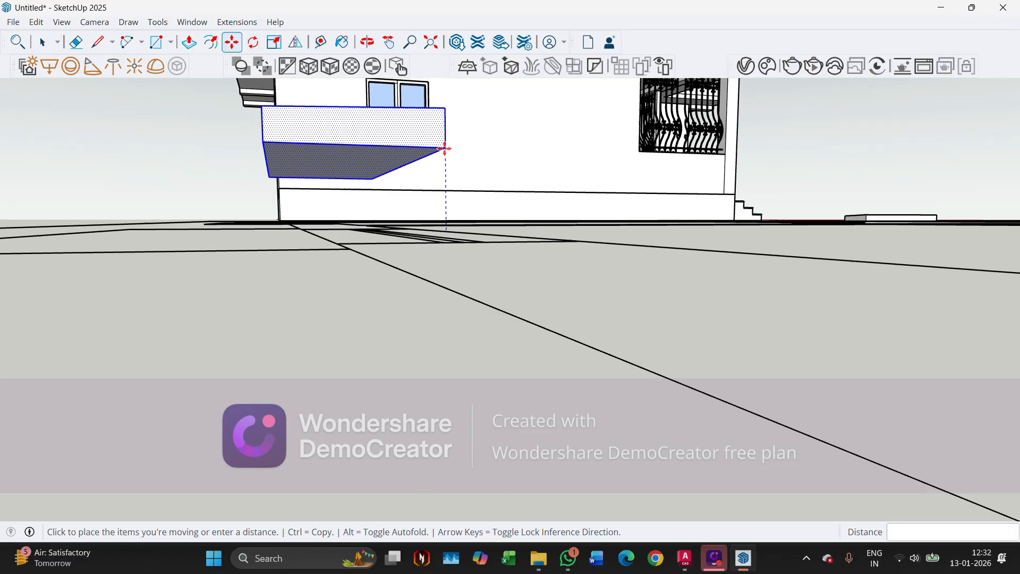
{"action": "middle_click_drag", "start_coordinate": [444, 148], "coordinate": [404, 237]}
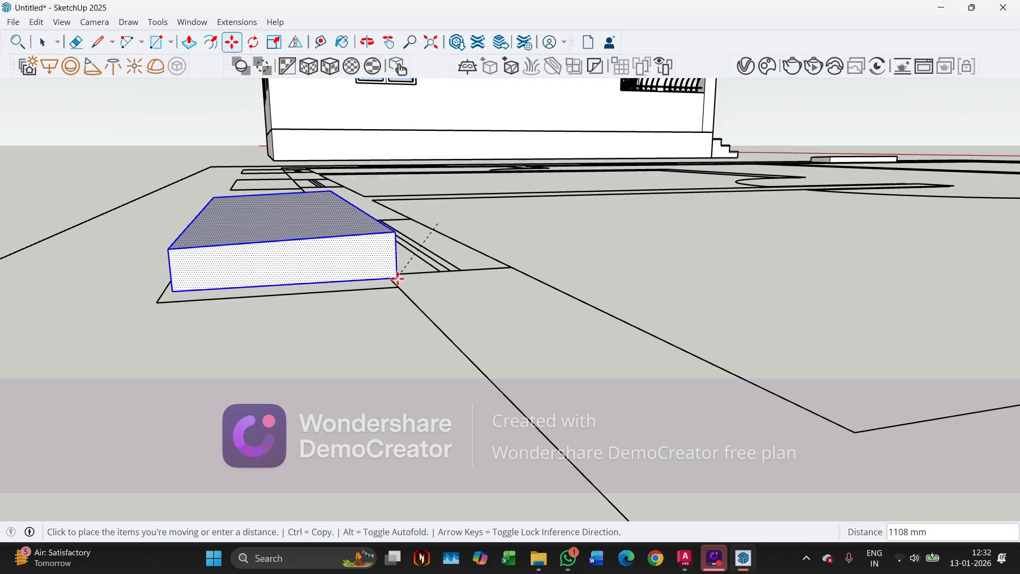
{"action": "middle_click_drag", "start_coordinate": [399, 278], "coordinate": [370, 418]}
{"action": "scroll", "coordinate": [370, 417], "scroll_direction": "up", "scroll_amount": 5}
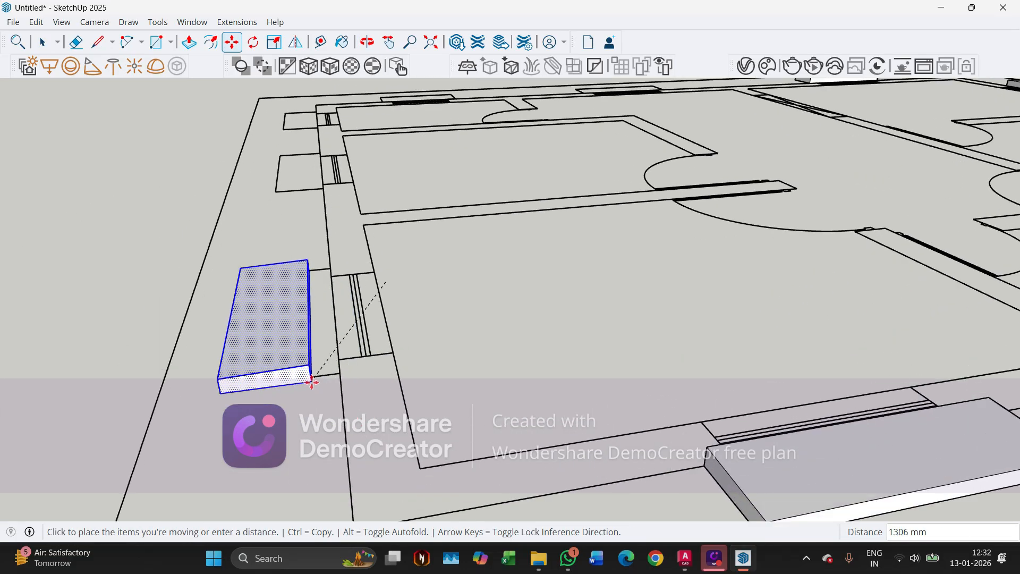
{"action": "left_click", "coordinate": [348, 369]}
Copy the placed shade slab 3600 mm along the same wall onto the next window's shade outline
{"action": "key", "text": "ctrl"}
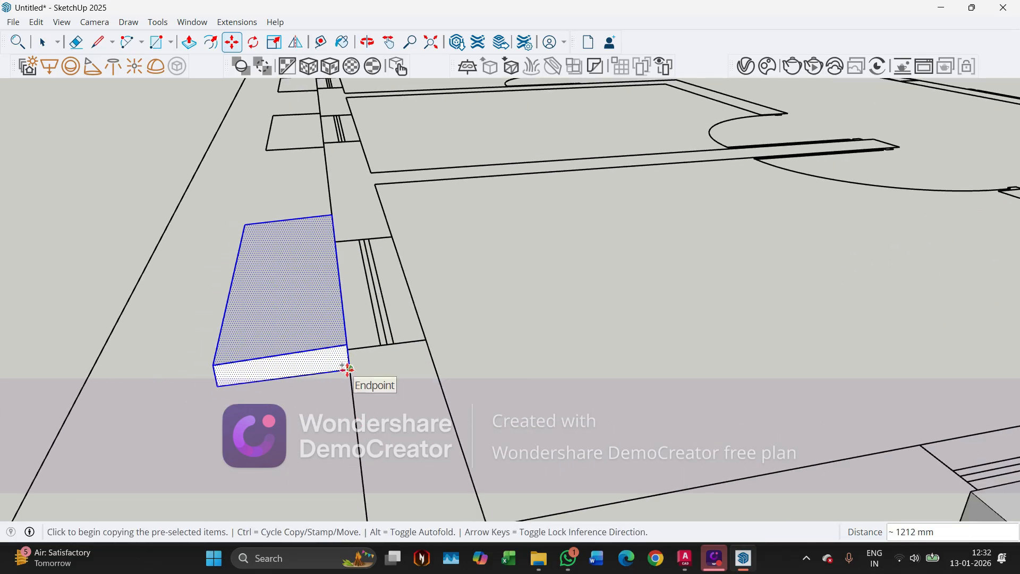
{"action": "left_click", "coordinate": [348, 368]}
{"action": "left_click", "coordinate": [326, 154]}
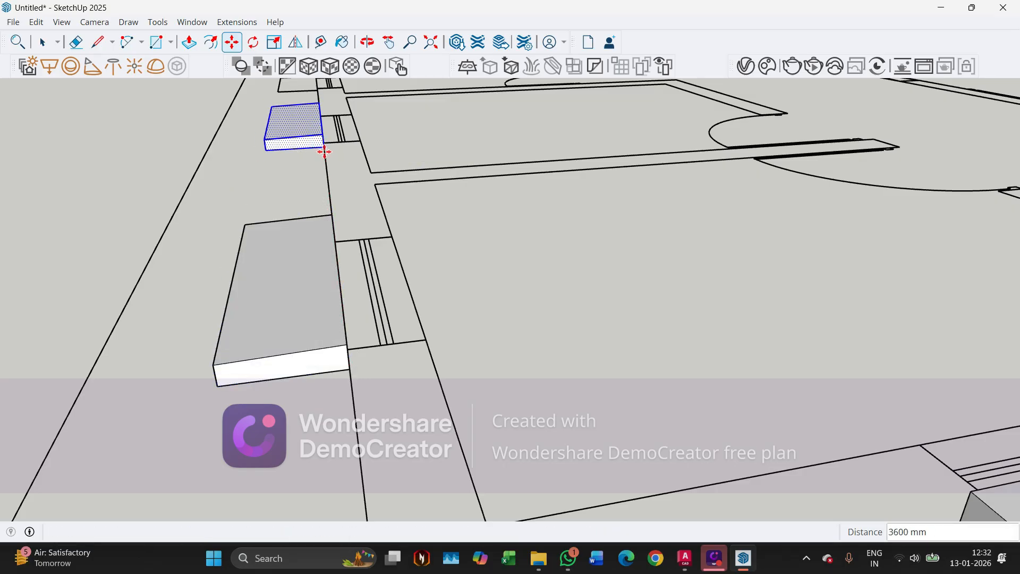
Draw a rectangle over the smaller shade outline outside the corner room's window on the same wall
{"action": "scroll", "coordinate": [413, 440], "scroll_direction": "down", "scroll_amount": 4}
{"action": "scroll", "coordinate": [349, 195], "scroll_direction": "up", "scroll_amount": 4}
{"action": "scroll", "coordinate": [348, 188], "scroll_direction": "up", "scroll_amount": 4}
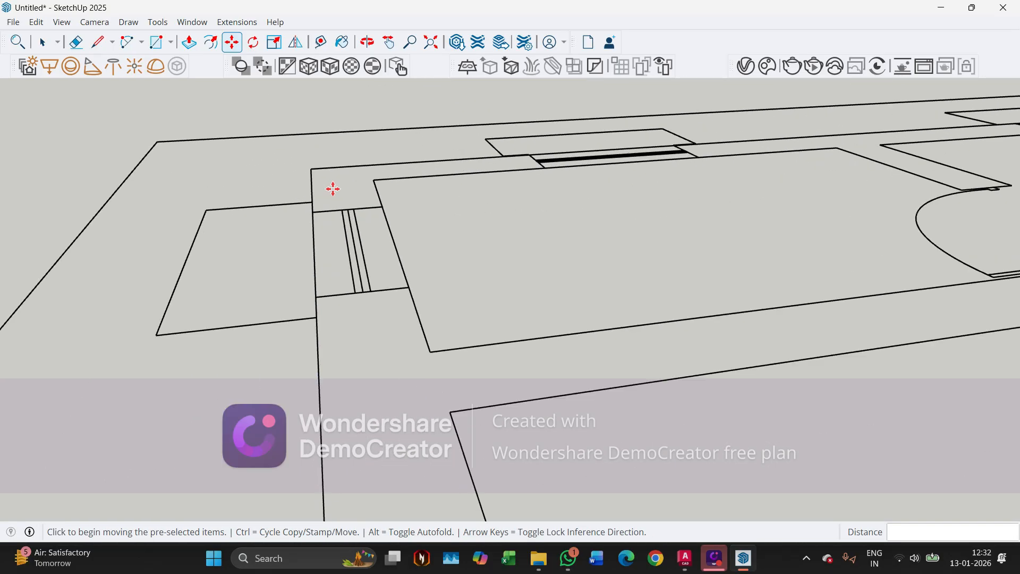
{"action": "key", "text": "space"}
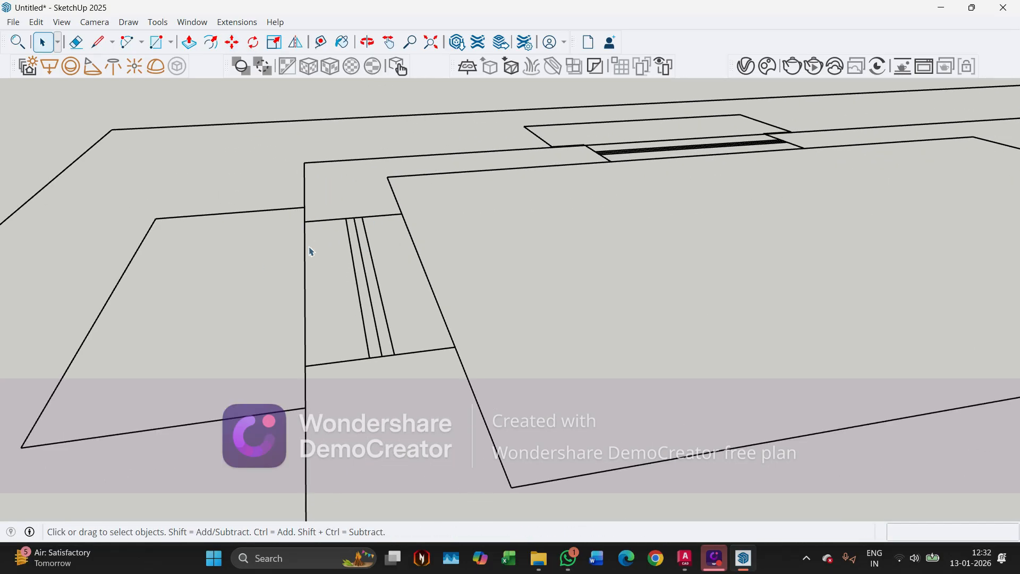
{"action": "middle_click_drag", "start_coordinate": [311, 251], "coordinate": [273, 252]}
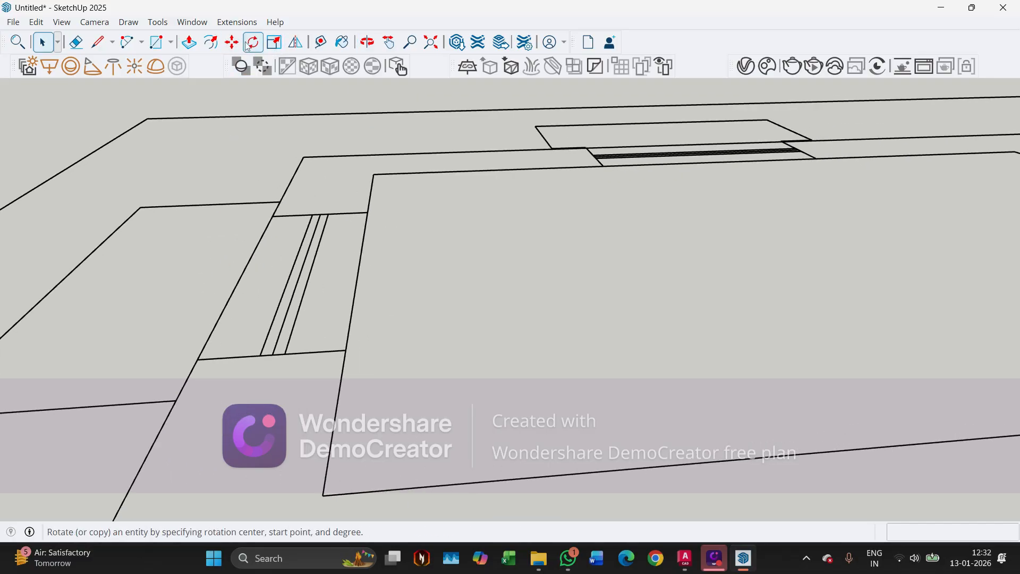
{"action": "scroll", "coordinate": [416, 225], "scroll_direction": "down", "scroll_amount": 3}
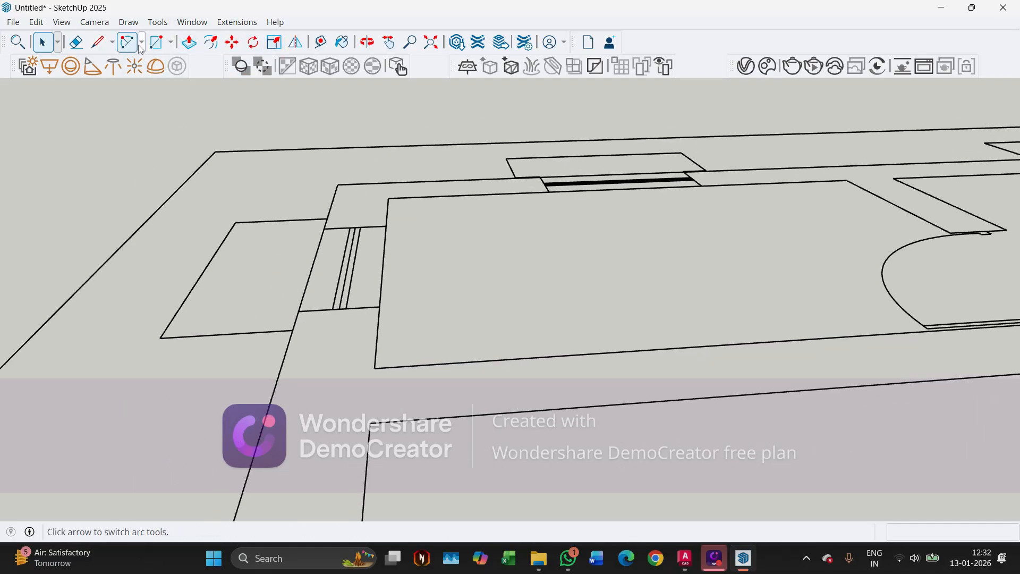
{"action": "left_click", "coordinate": [156, 42]}
{"action": "left_click", "coordinate": [235, 222]}
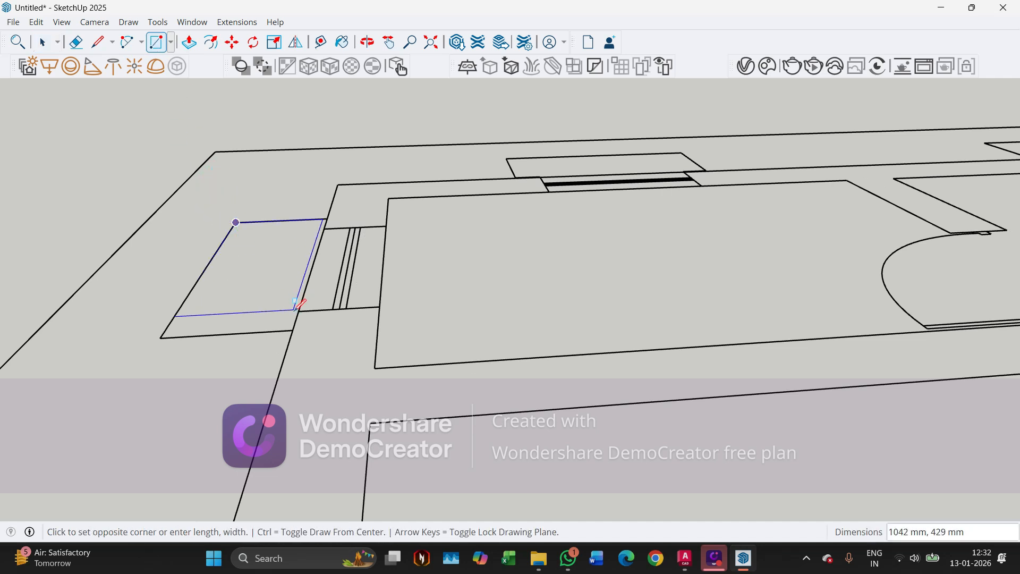
{"action": "left_click", "coordinate": [293, 330]}
Try to extrude the corner room's shade rectangle 4" upward
{"action": "key", "text": "p"}
{"action": "left_click", "coordinate": [267, 318]}
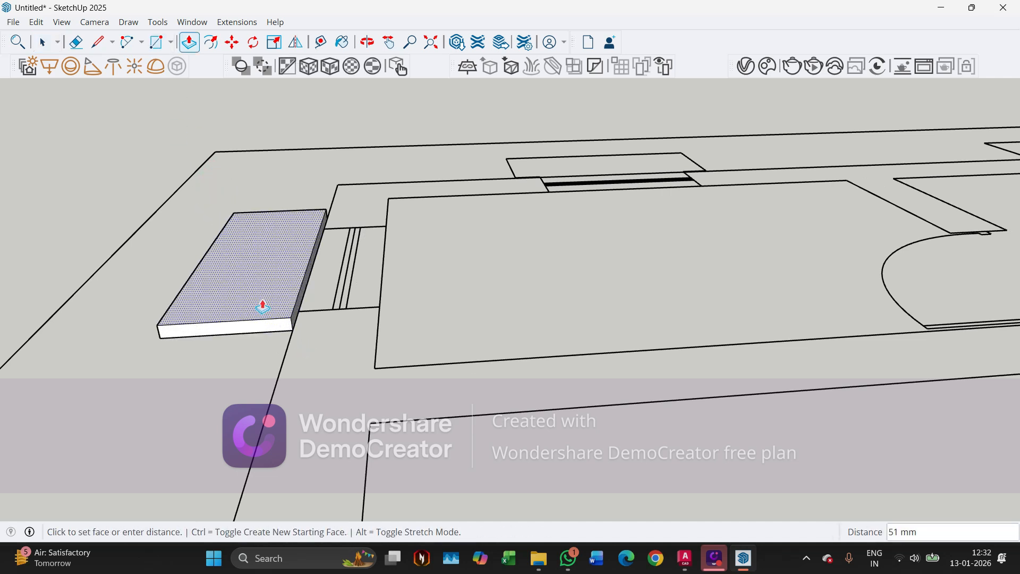
{"action": "type", "text": "4\""}
{"action": "key", "text": "Return"}
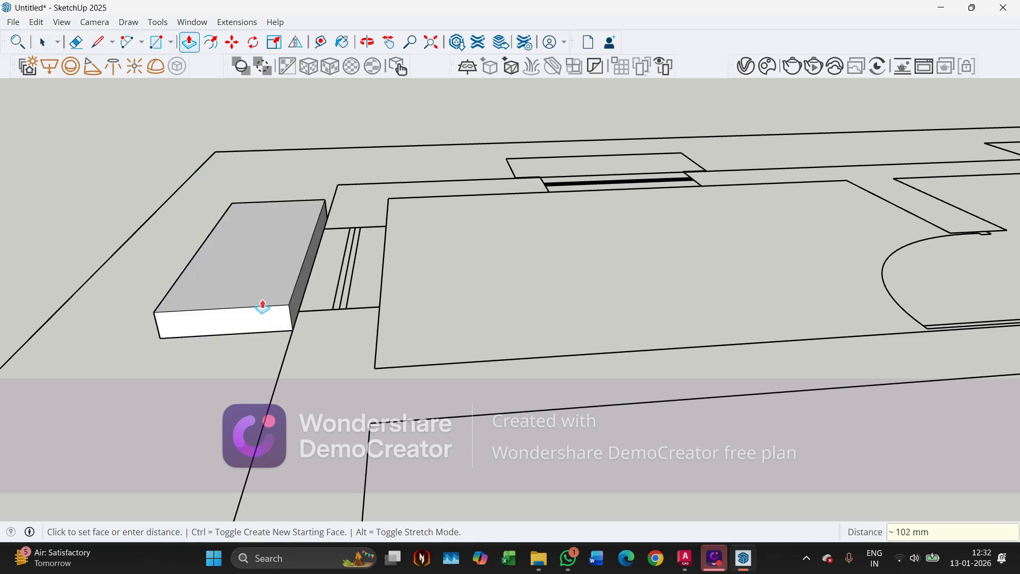
{"action": "scroll", "coordinate": [319, 275], "scroll_direction": "down", "scroll_amount": 2}
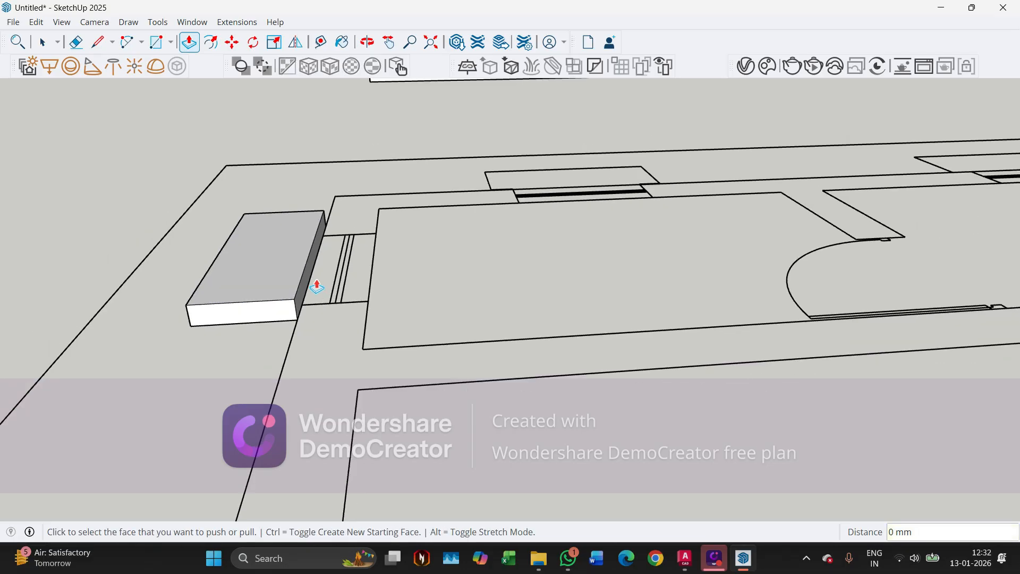
{"action": "key", "text": "ctrl+z"}
{"action": "left_click", "coordinate": [306, 290]}
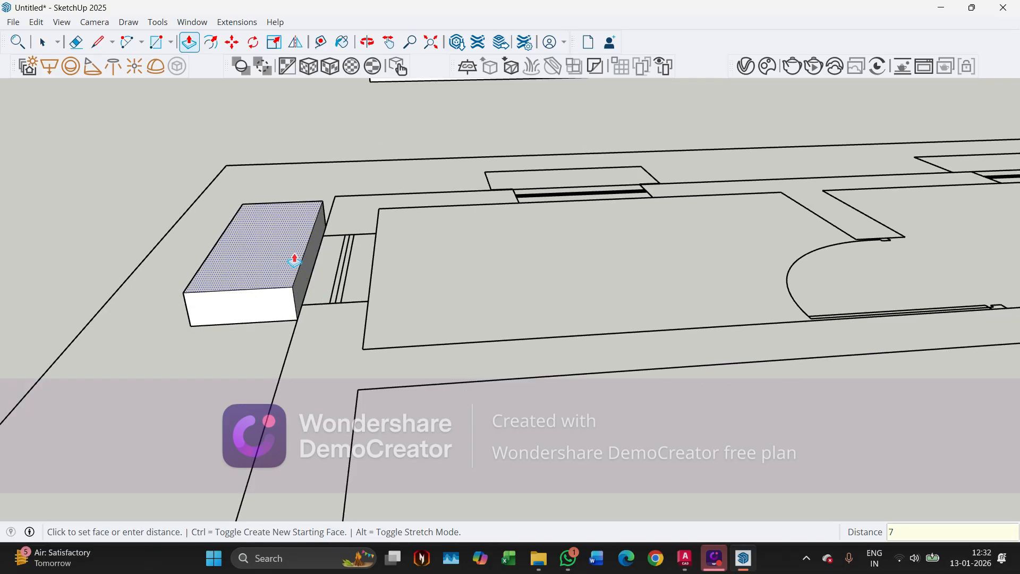
{"action": "scroll", "coordinate": [247, 261], "scroll_direction": "down", "scroll_amount": 3}
{"action": "key", "text": "Escape"}
Measure the neighbouring shade slab's thickness at its wall-side corner and at its outer corner with the Tape Measure
{"action": "scroll", "coordinate": [81, 304], "scroll_direction": "down", "scroll_amount": 3}
{"action": "middle_click_drag", "start_coordinate": [80, 303], "coordinate": [636, 286]}
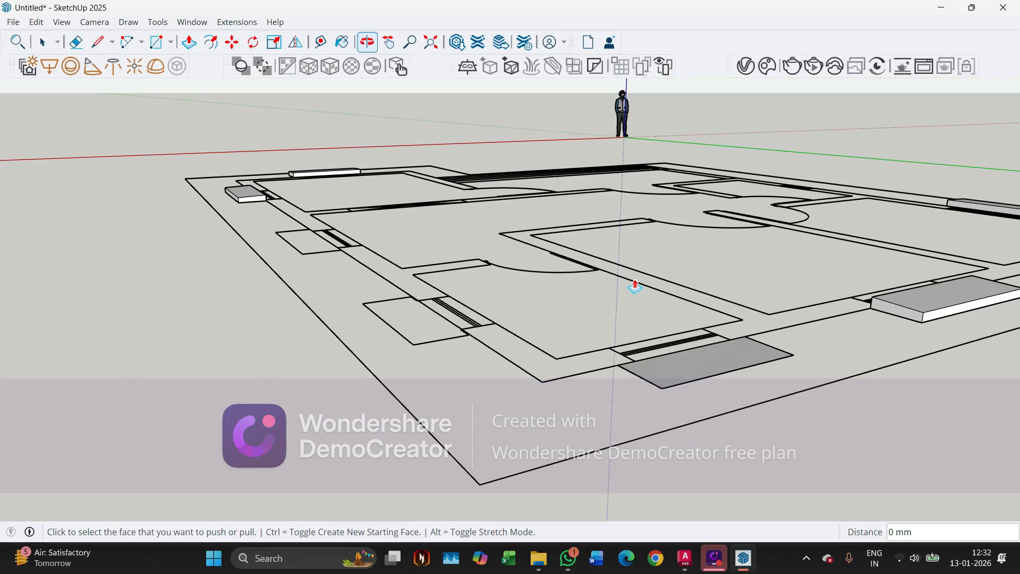
{"action": "scroll", "coordinate": [298, 311], "scroll_direction": "down", "scroll_amount": 2}
{"action": "middle_click_drag", "start_coordinate": [305, 313], "coordinate": [273, 307]}
{"action": "scroll", "coordinate": [741, 301], "scroll_direction": "down", "scroll_amount": 2}
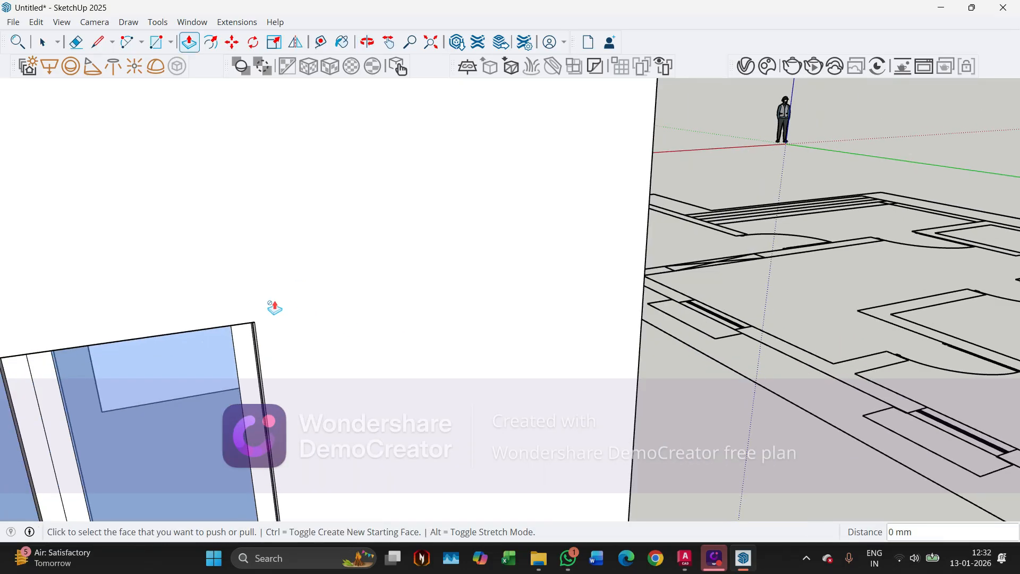
{"action": "scroll", "coordinate": [156, 330], "scroll_direction": "down", "scroll_amount": 3}
{"action": "scroll", "coordinate": [929, 417], "scroll_direction": "up", "scroll_amount": 3}
{"action": "key", "text": "t"}
{"action": "scroll", "coordinate": [774, 403], "scroll_direction": "up", "scroll_amount": 3}
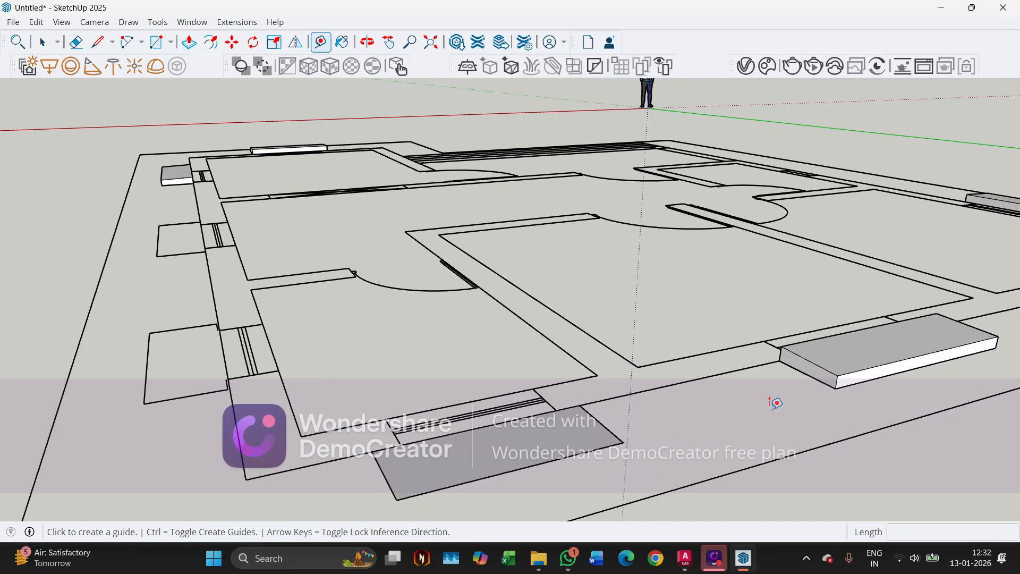
{"action": "scroll", "coordinate": [789, 303], "scroll_direction": "up", "scroll_amount": 1}
{"action": "left_click", "coordinate": [791, 302]}
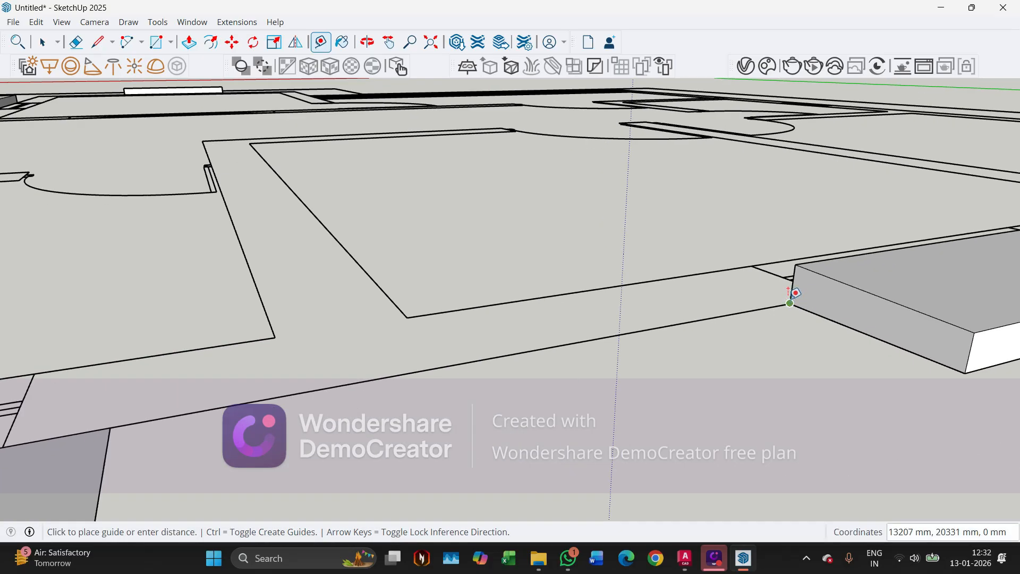
{"action": "left_click", "coordinate": [796, 264]}
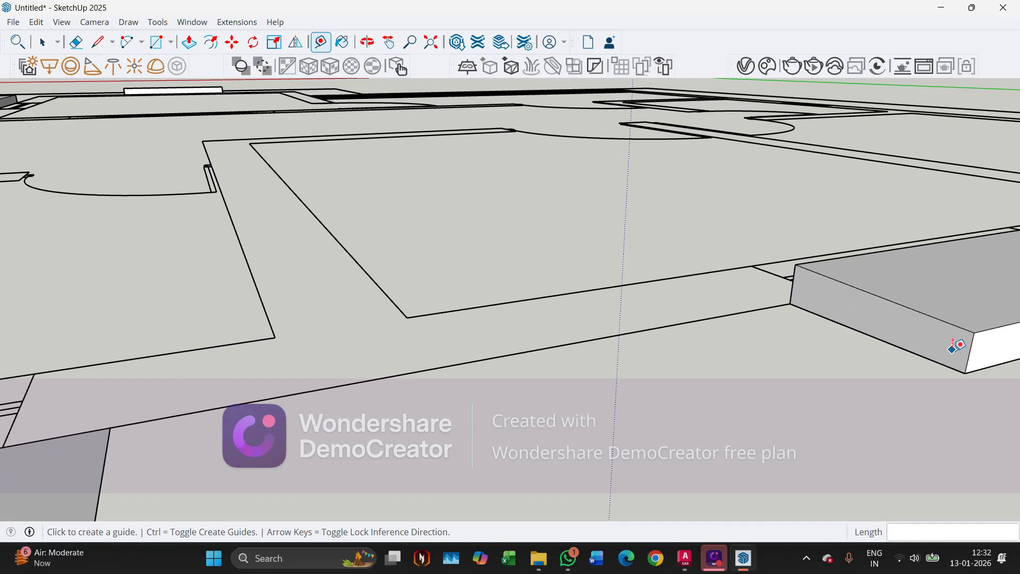
{"action": "left_click", "coordinate": [966, 372]}
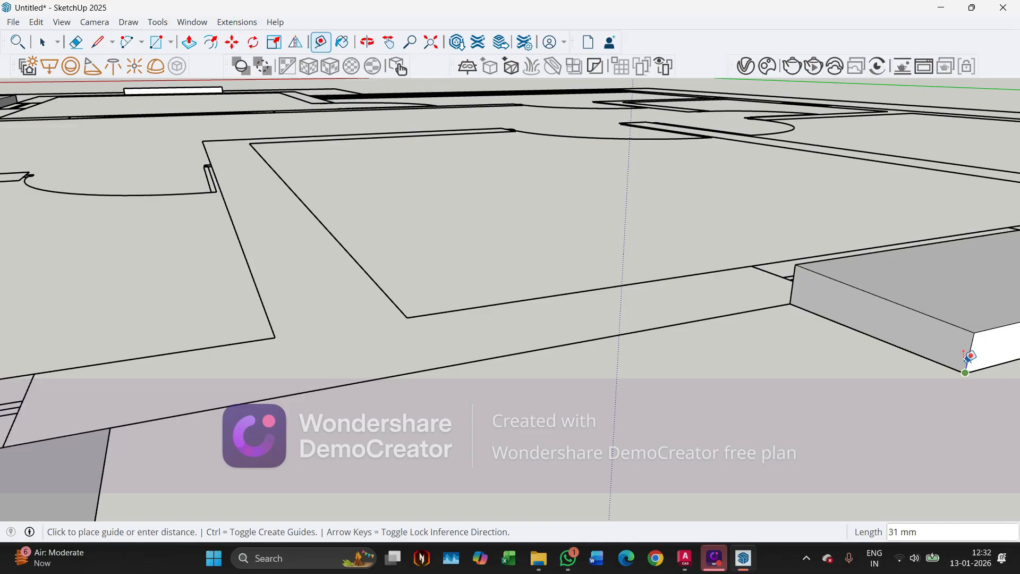
{"action": "left_click", "coordinate": [972, 323]}
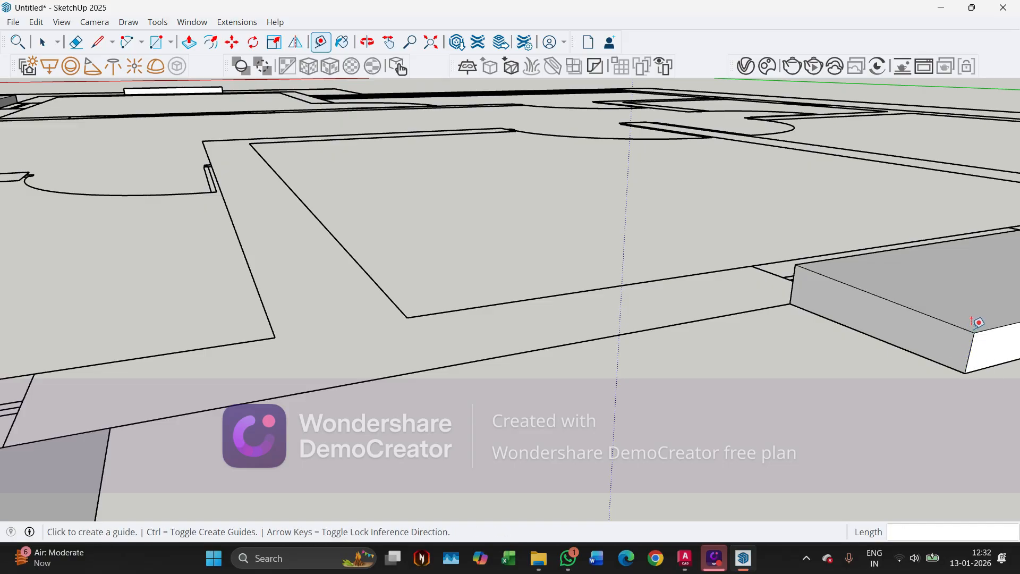
Extrude the shade rectangle outside the corner room's window 100 mm upward
{"action": "scroll", "coordinate": [582, 333], "scroll_direction": "down", "scroll_amount": 5}
{"action": "middle_click_drag", "start_coordinate": [747, 374], "coordinate": [666, 407]}
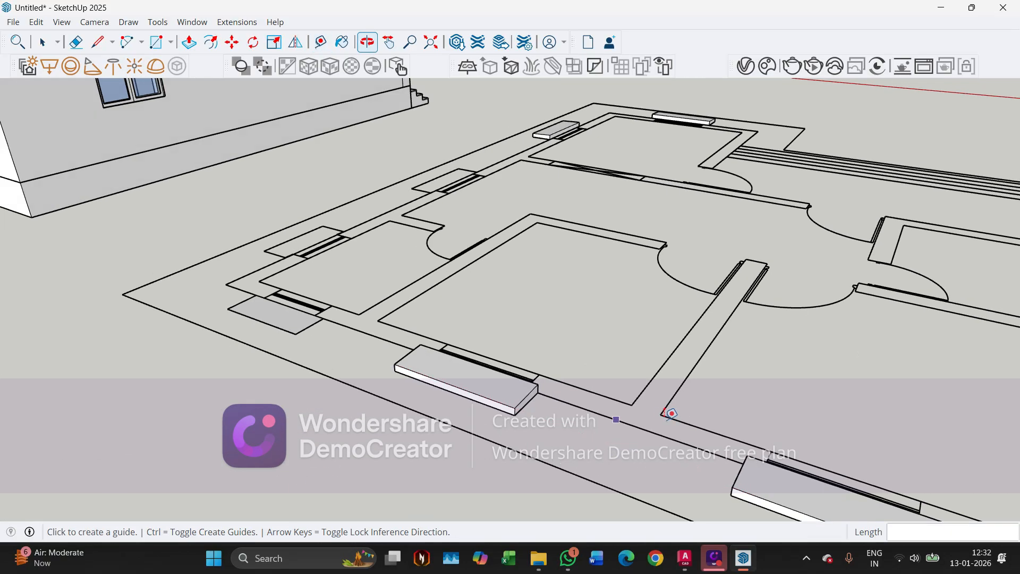
{"action": "scroll", "coordinate": [330, 294], "scroll_direction": "up", "scroll_amount": 3}
{"action": "key", "text": "space"}
{"action": "middle_click_drag", "start_coordinate": [329, 293], "coordinate": [276, 298]}
{"action": "scroll", "coordinate": [291, 300], "scroll_direction": "up", "scroll_amount": 2}
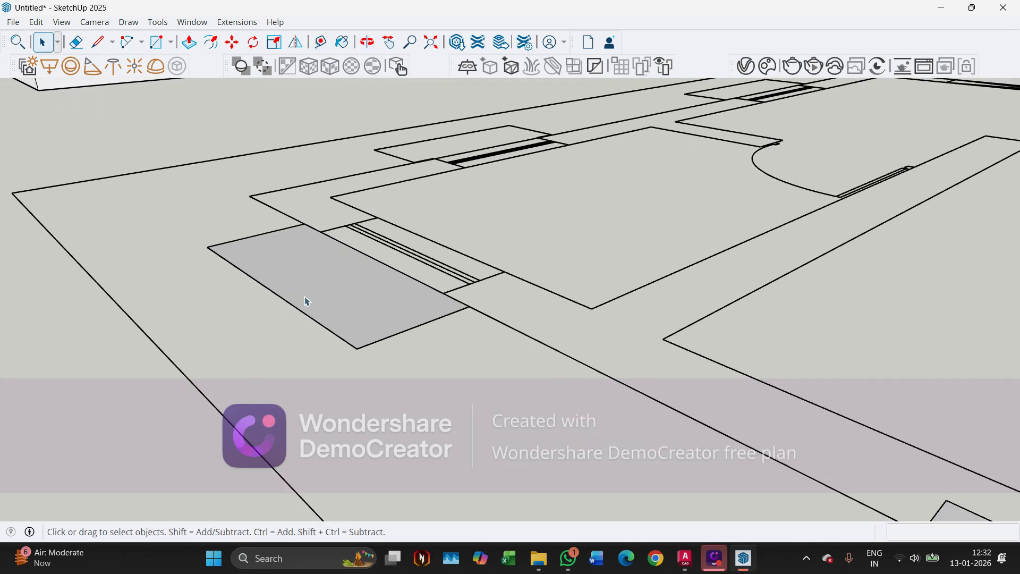
{"action": "key", "text": "p"}
{"action": "left_click_drag", "start_coordinate": [313, 282], "coordinate": [322, 278]}
{"action": "middle_click_drag", "start_coordinate": [365, 272], "coordinate": [404, 233]}
{"action": "scroll", "coordinate": [333, 239], "scroll_direction": "up", "scroll_amount": 2}
{"action": "scroll", "coordinate": [414, 214], "scroll_direction": "down", "scroll_amount": 3}
{"action": "scroll", "coordinate": [410, 268], "scroll_direction": "up", "scroll_amount": 4}
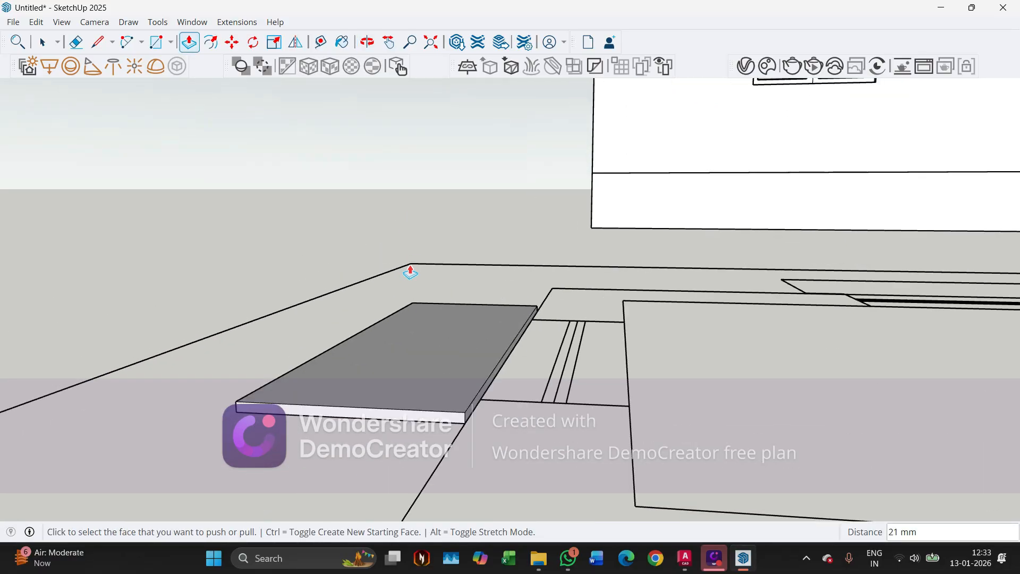
{"action": "left_click", "coordinate": [467, 388]}
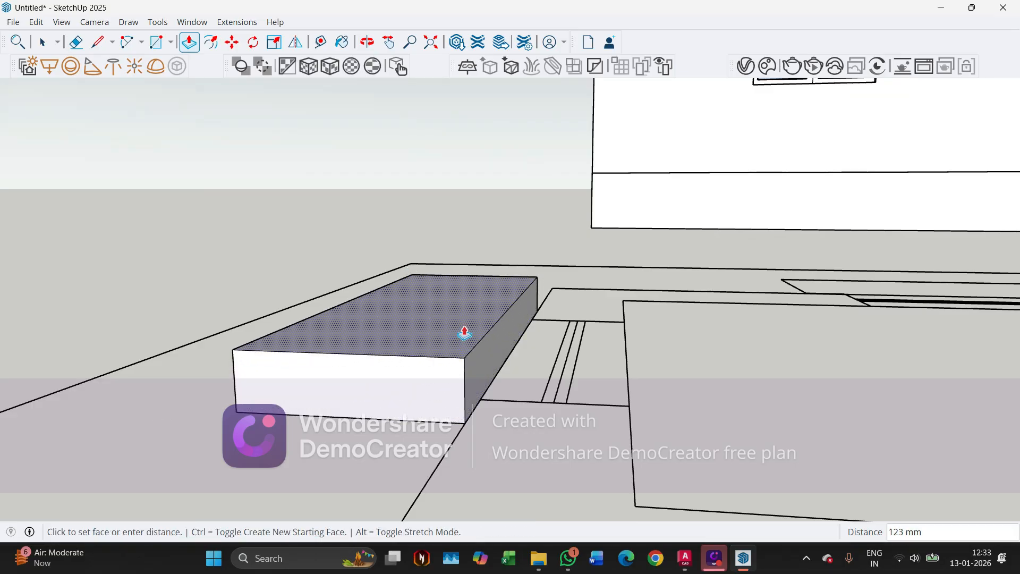
{"action": "type", "text": "100"}
{"action": "key", "text": "Return"}
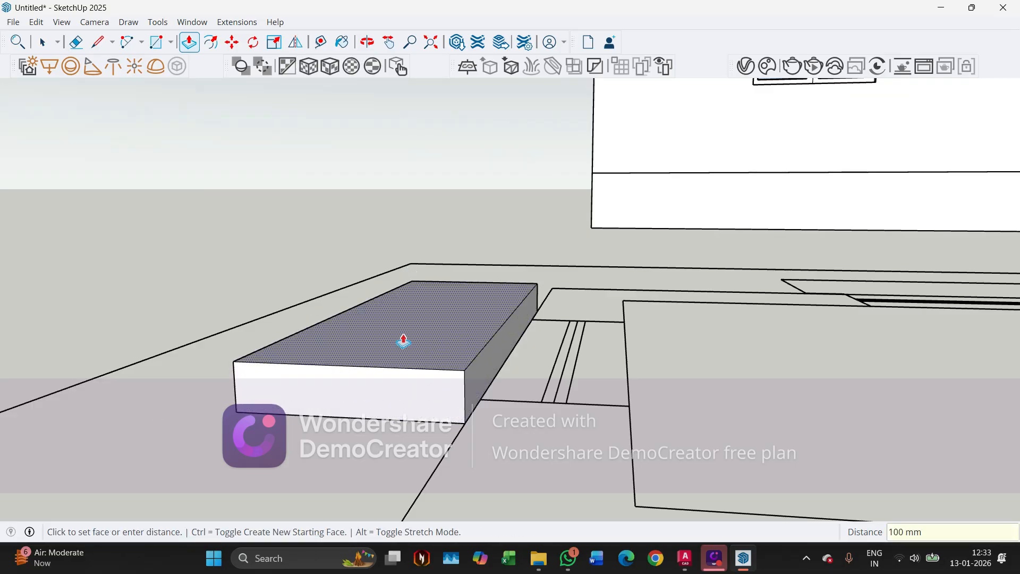
{"action": "key", "text": "space"}
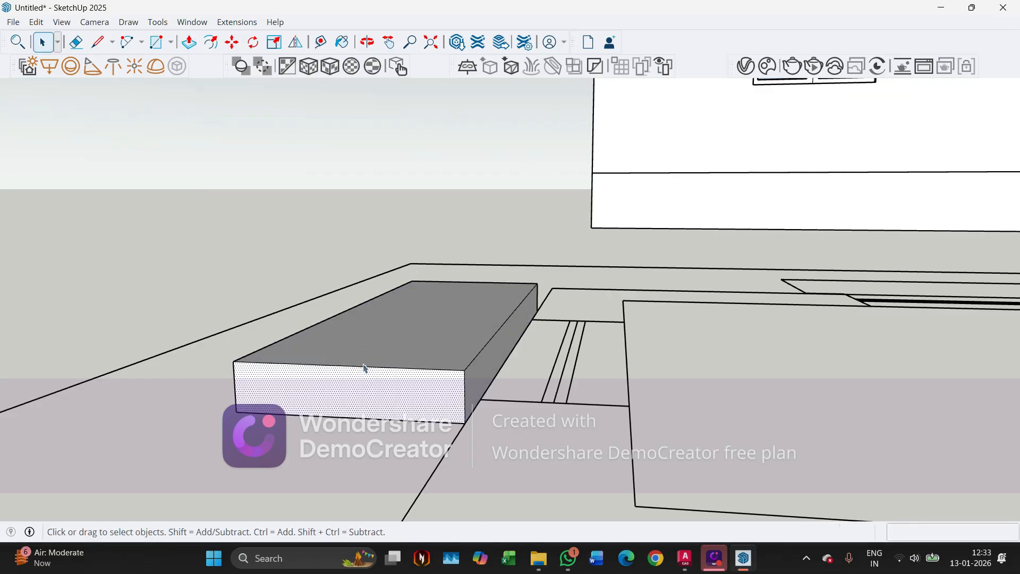
{"action": "left_click", "coordinate": [362, 368]}
{"action": "key", "text": "m"}
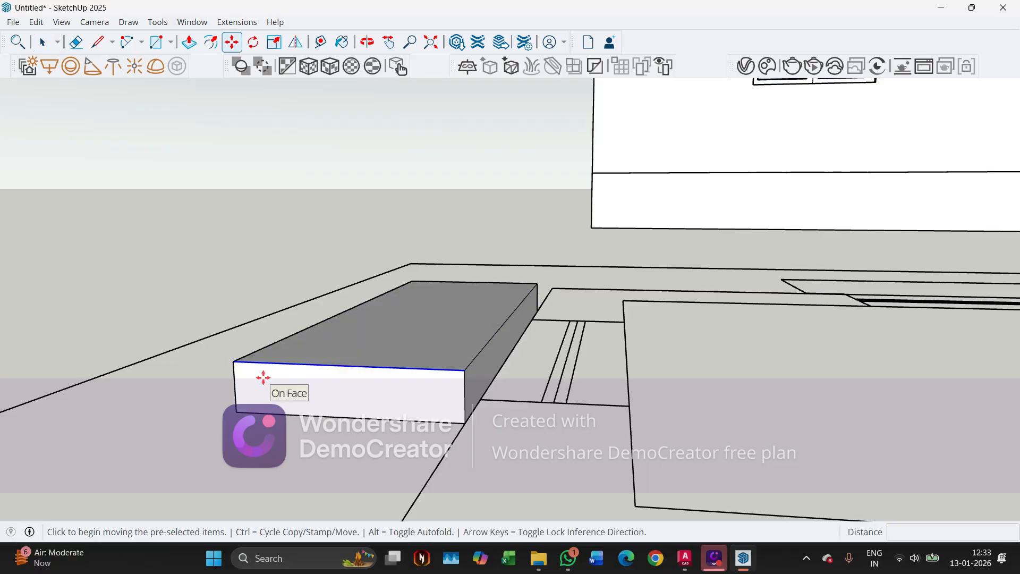
{"action": "key", "text": "ctrl"}
{"action": "scroll", "coordinate": [229, 378], "scroll_direction": "up", "scroll_amount": 2}
{"action": "left_click", "coordinate": [234, 356]}
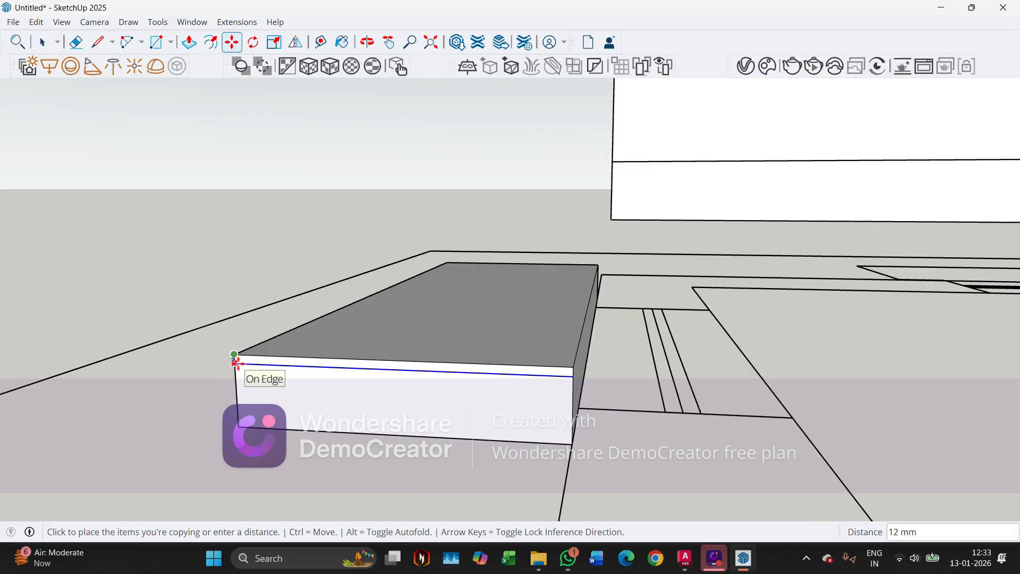
{"action": "key", "text": "ctrl"}
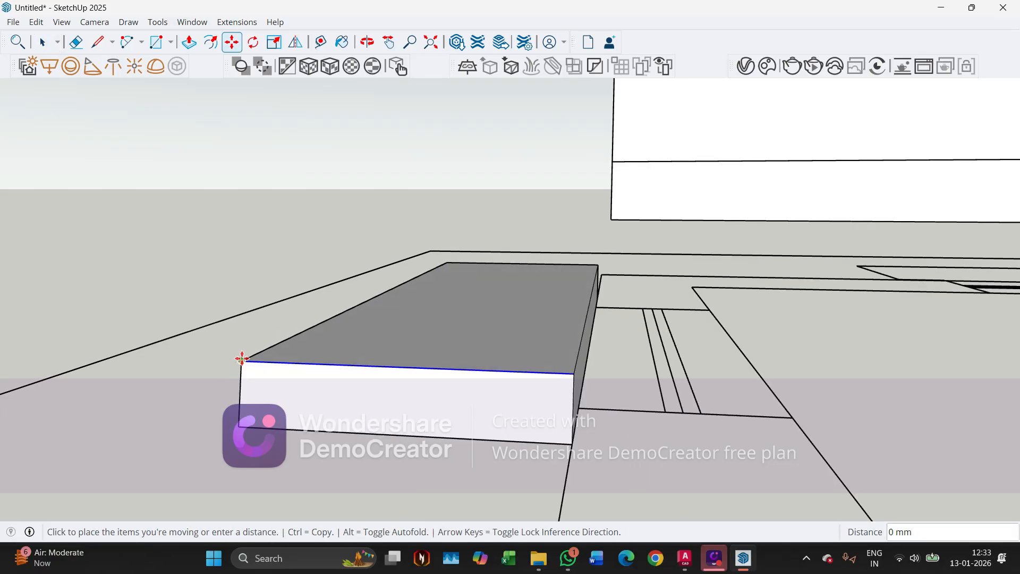
{"action": "key", "text": "Escape"}
Draw a sloping line across the shade slab's end face from its wall-side top corner, and push the wedge above it 1200 mm away
{"action": "left_click", "coordinate": [98, 42]}
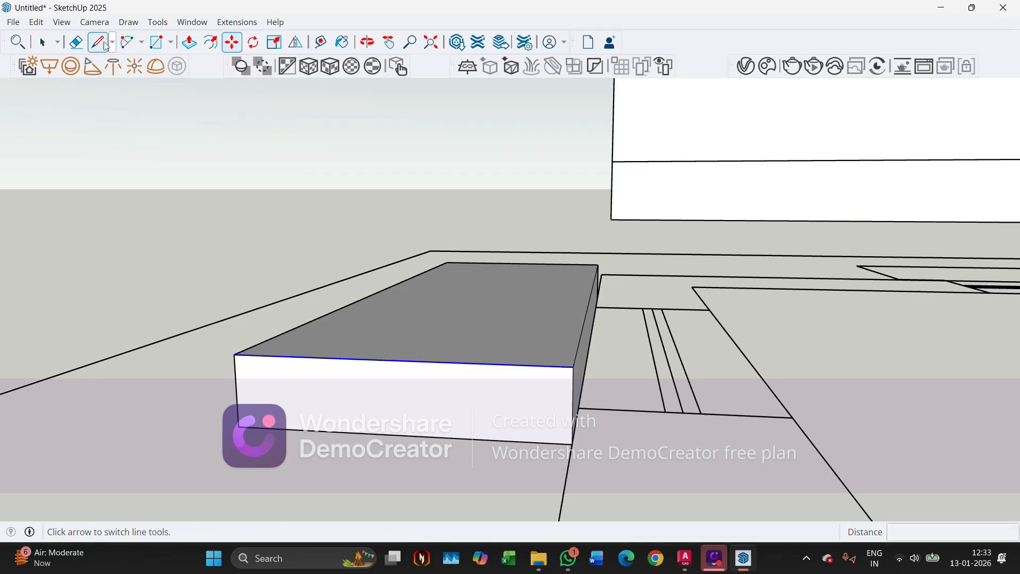
{"action": "left_click", "coordinate": [574, 367]}
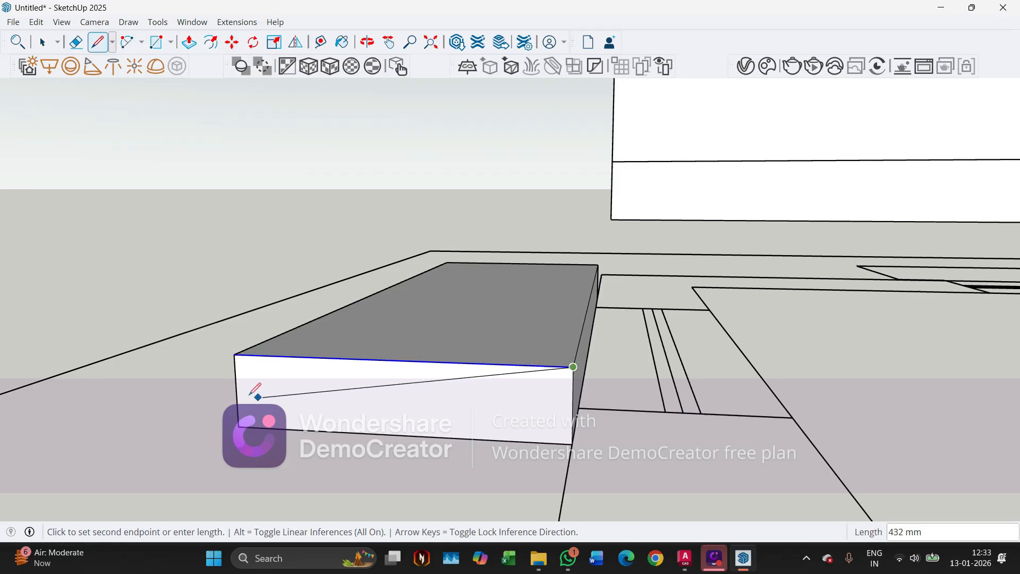
{"action": "left_click", "coordinate": [235, 355]}
{"action": "key", "text": "space"}
{"action": "left_click", "coordinate": [243, 368]}
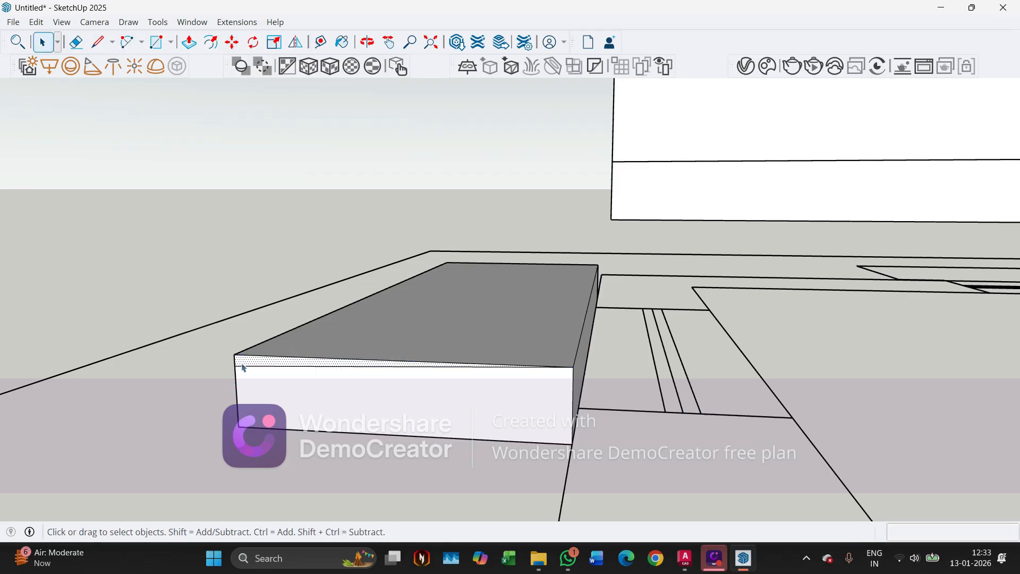
{"action": "key", "text": "p"}
{"action": "left_click", "coordinate": [239, 364]}
{"action": "left_click", "coordinate": [490, 191]}
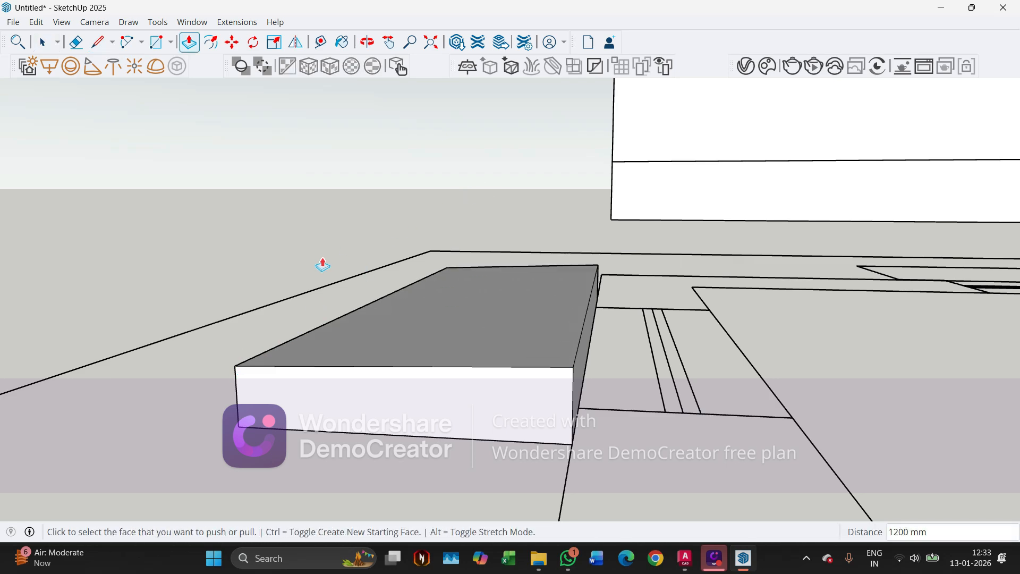
{"action": "middle_click_drag", "start_coordinate": [322, 265], "coordinate": [601, 251]}
{"action": "scroll", "coordinate": [547, 288], "scroll_direction": "down", "scroll_amount": 2}
{"action": "middle_click_drag", "start_coordinate": [547, 289], "coordinate": [538, 363]}
{"action": "key", "text": "space"}
{"action": "left_click", "coordinate": [509, 311]}
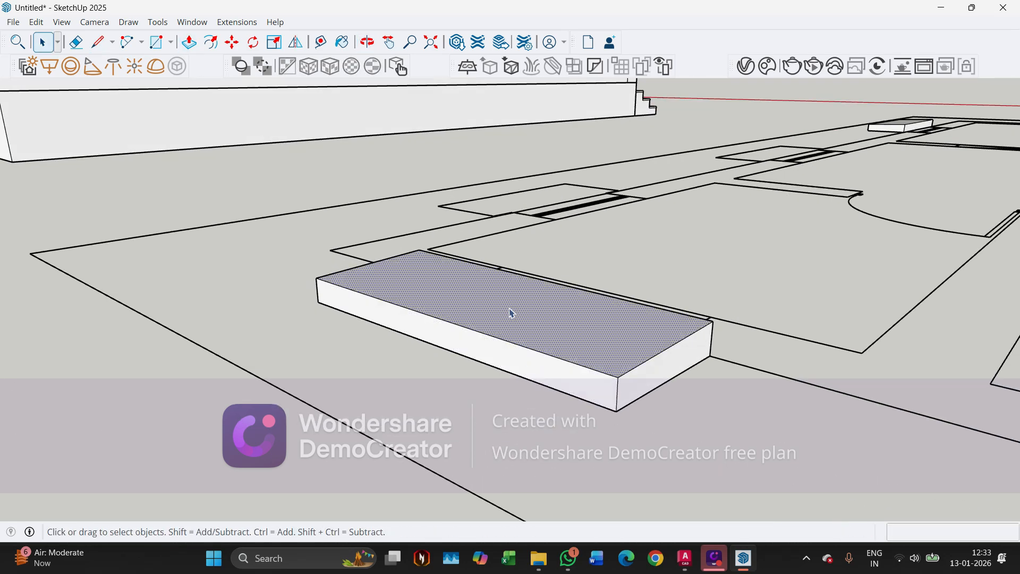
{"action": "double_click", "coordinate": [510, 313]}
{"action": "key", "text": "m"}
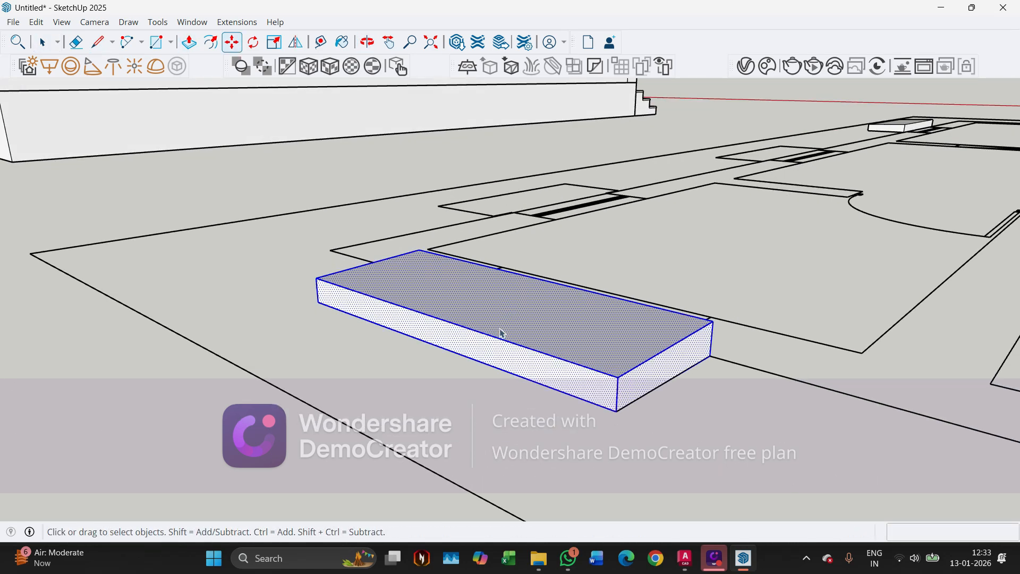
{"action": "middle_click_drag", "start_coordinate": [592, 411], "coordinate": [393, 385]}
{"action": "scroll", "coordinate": [561, 314], "scroll_direction": "down", "scroll_amount": 2}
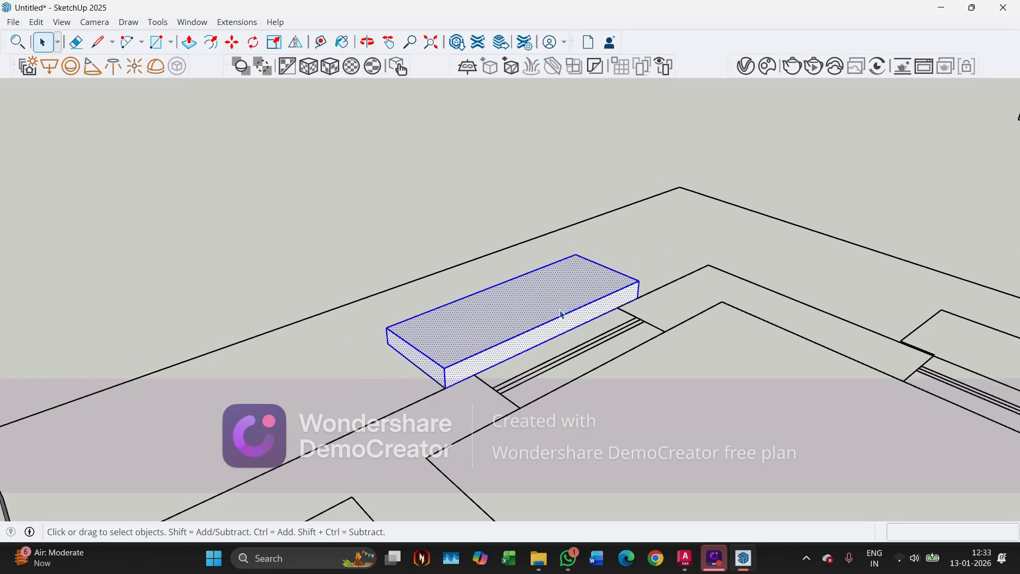
Draw a 100 mm vertical marker line on the slab's wall-side face, starting from the corner of the window opening
{"action": "scroll", "coordinate": [599, 312], "scroll_direction": "up", "scroll_amount": 2}
{"action": "scroll", "coordinate": [620, 348], "scroll_direction": "down", "scroll_amount": 1}
{"action": "scroll", "coordinate": [767, 358], "scroll_direction": "up", "scroll_amount": 3}
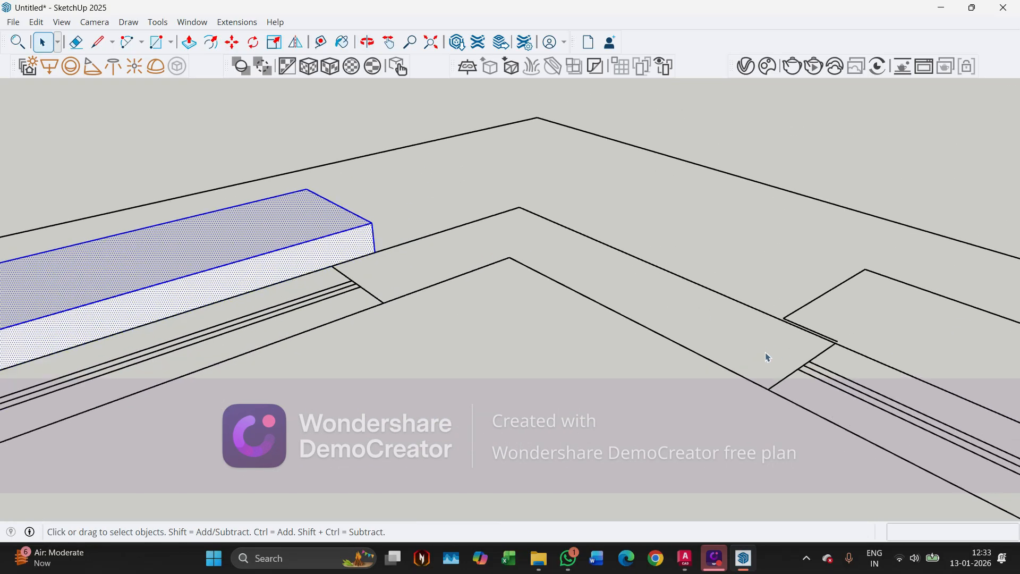
{"action": "scroll", "coordinate": [876, 338], "scroll_direction": "up", "scroll_amount": 3}
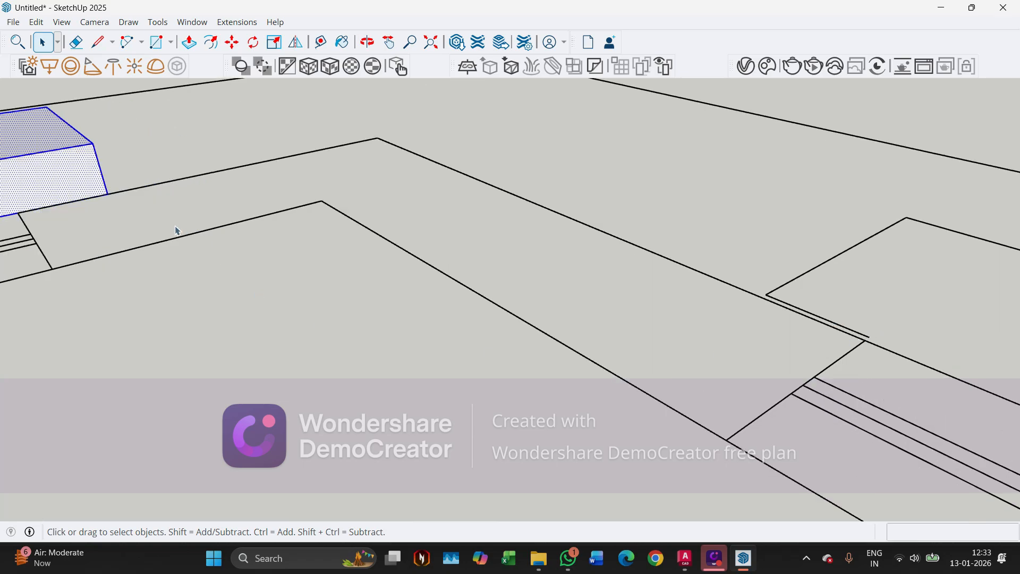
{"action": "scroll", "coordinate": [538, 248], "scroll_direction": "down", "scroll_amount": 1}
{"action": "scroll", "coordinate": [109, 264], "scroll_direction": "up", "scroll_amount": 1}
{"action": "double_click", "coordinate": [142, 180]}
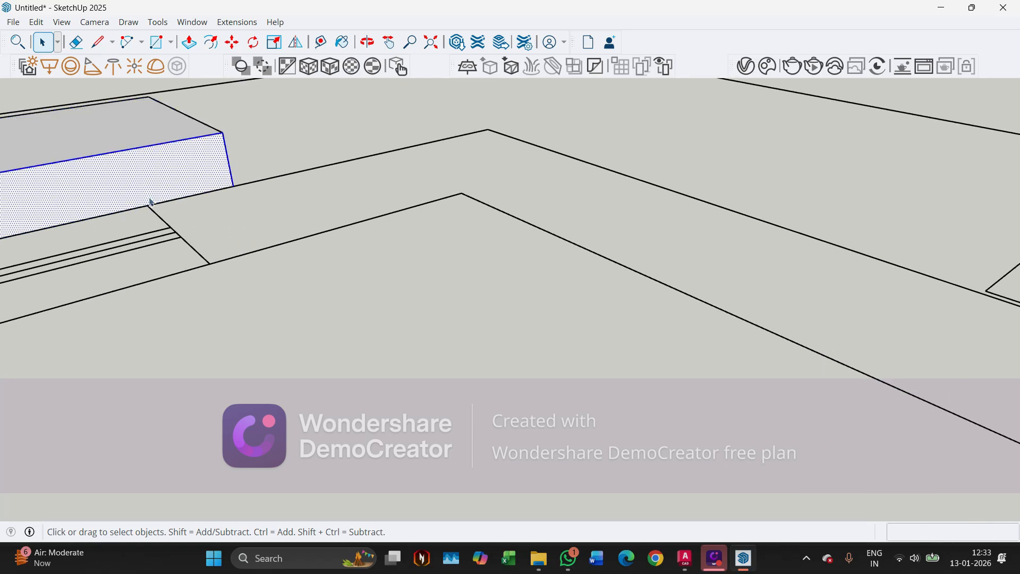
{"action": "key", "text": "l"}
{"action": "left_click", "coordinate": [147, 205]}
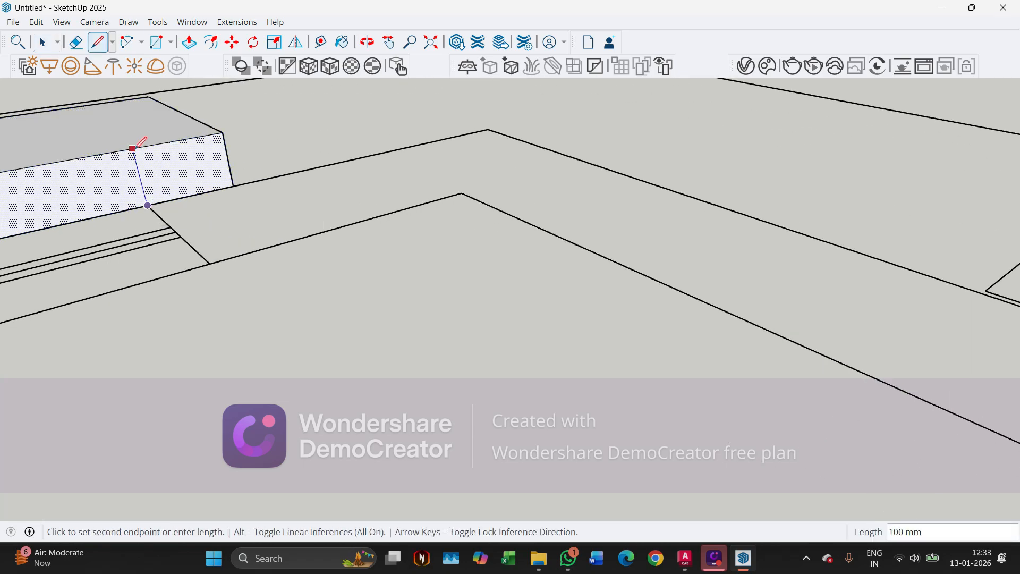
{"action": "left_click", "coordinate": [133, 148]}
{"action": "key", "text": "space"}
Copy the marked shade slab from the base of its marker line to the corner of the window opening on the adjacent wall
{"action": "scroll", "coordinate": [480, 232], "scroll_direction": "down", "scroll_amount": 2}
{"action": "scroll", "coordinate": [443, 258], "scroll_direction": "down", "scroll_amount": 1}
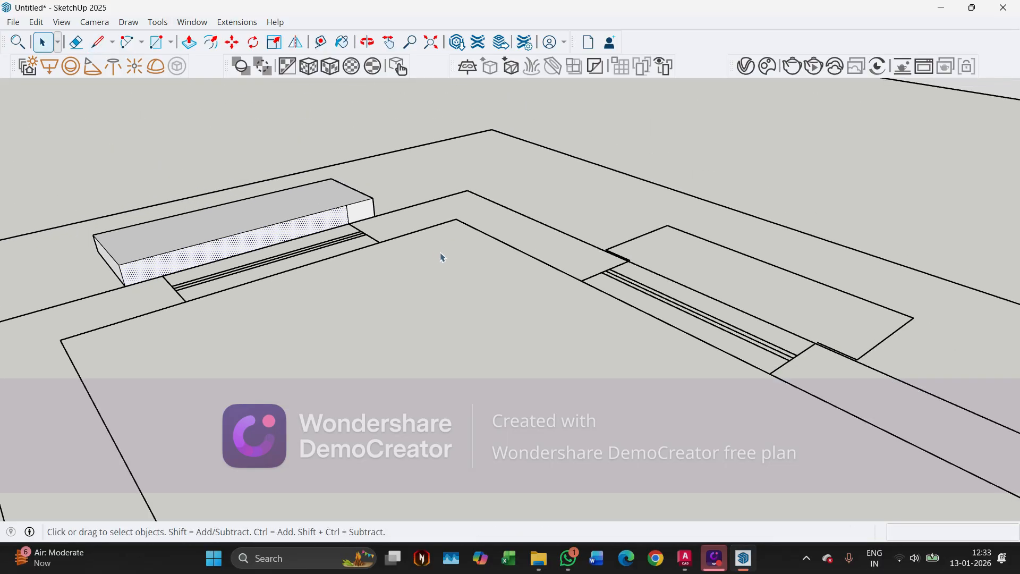
{"action": "scroll", "coordinate": [287, 219], "scroll_direction": "up", "scroll_amount": 1}
{"action": "triple_click", "coordinate": [253, 230]}
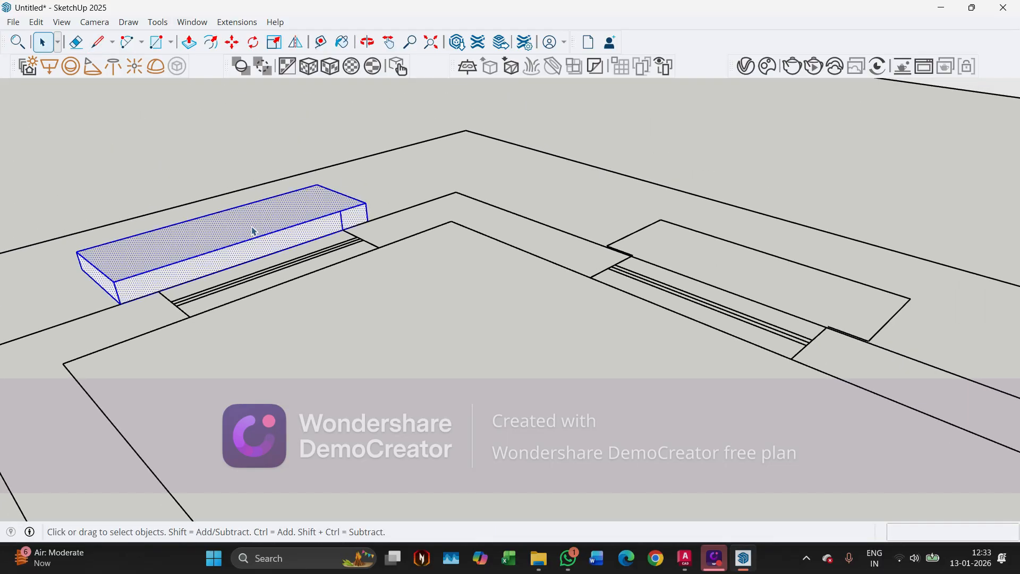
{"action": "key", "text": "m"}
{"action": "key", "text": "ctrl"}
{"action": "left_click", "coordinate": [346, 230]}
{"action": "scroll", "coordinate": [597, 257], "scroll_direction": "up", "scroll_amount": 5}
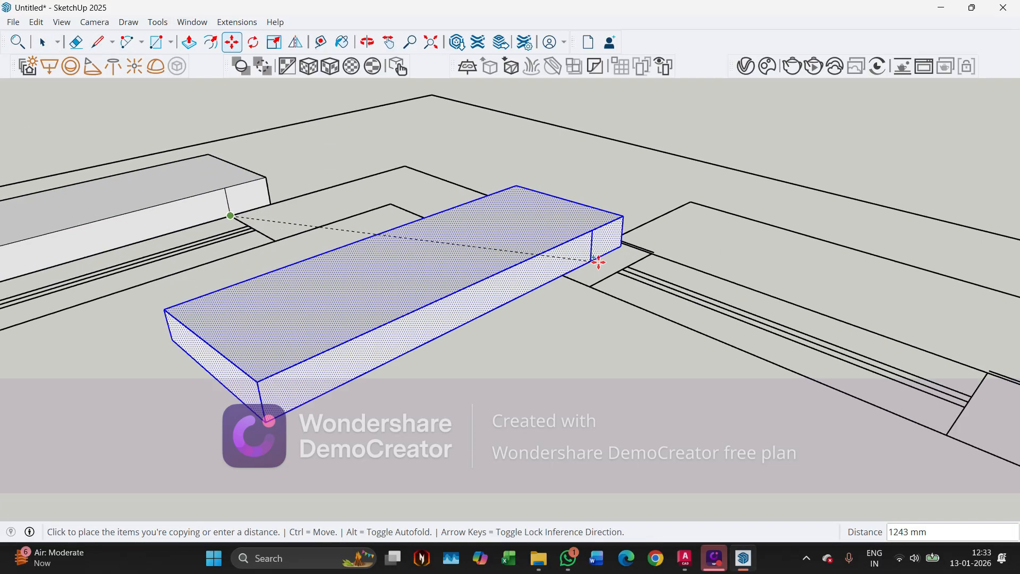
{"action": "left_click", "coordinate": [640, 265]}
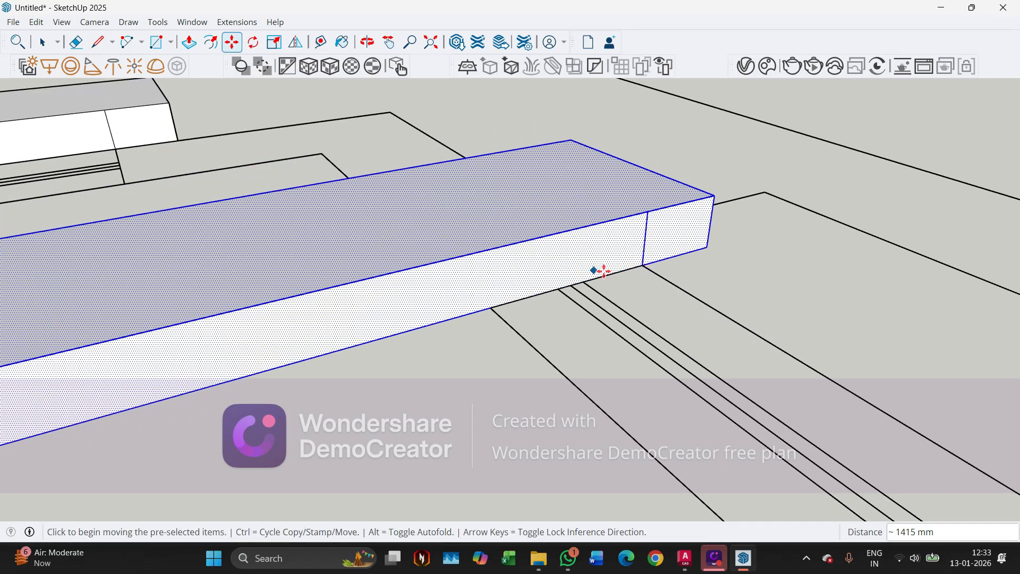
{"action": "key", "text": "ctrl+t"}
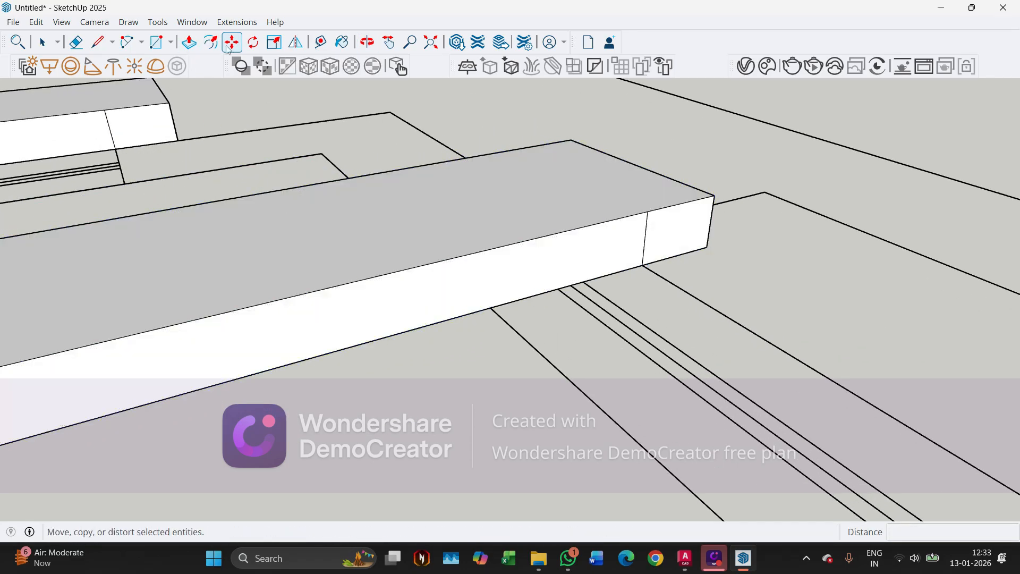
Rotate the copied shade slab 90° in plan so it runs parallel to the adjacent wall
{"action": "left_click", "coordinate": [253, 42]}
{"action": "key", "text": "space"}
{"action": "left_click", "coordinate": [412, 302]}
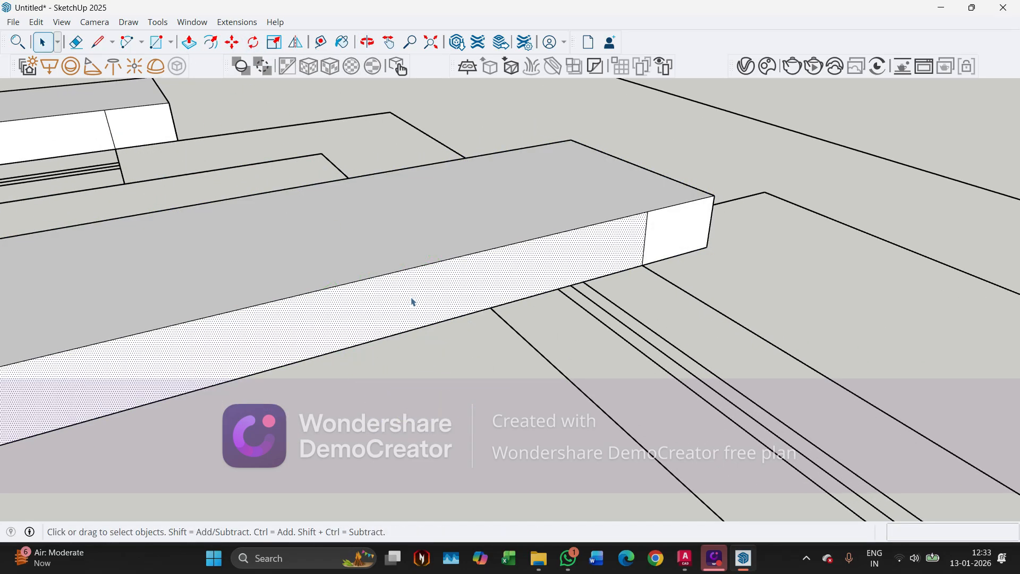
{"action": "double_click", "coordinate": [413, 301]}
{"action": "left_click", "coordinate": [255, 46]}
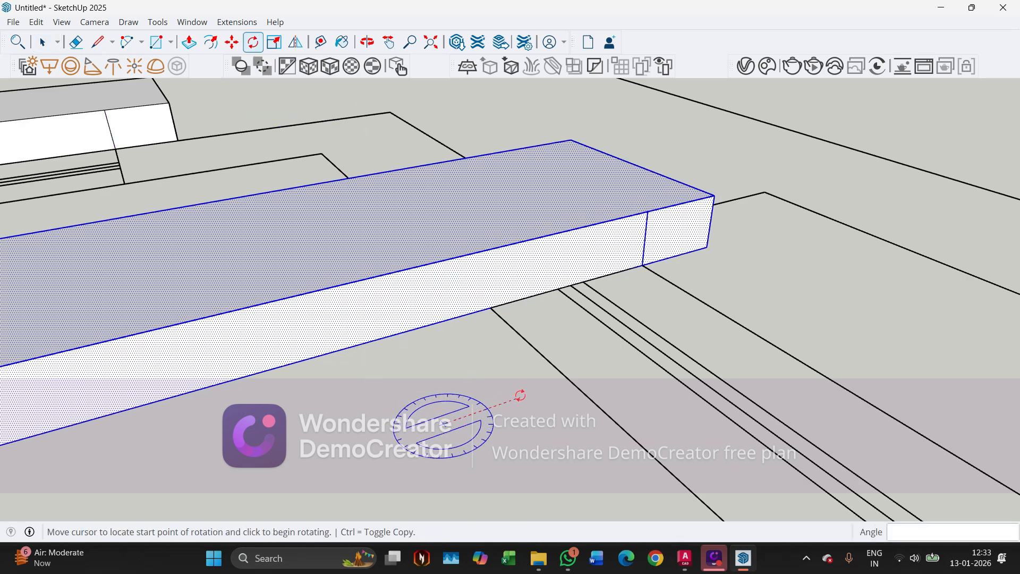
{"action": "left_click", "coordinate": [520, 395]}
{"action": "left_click", "coordinate": [496, 484]}
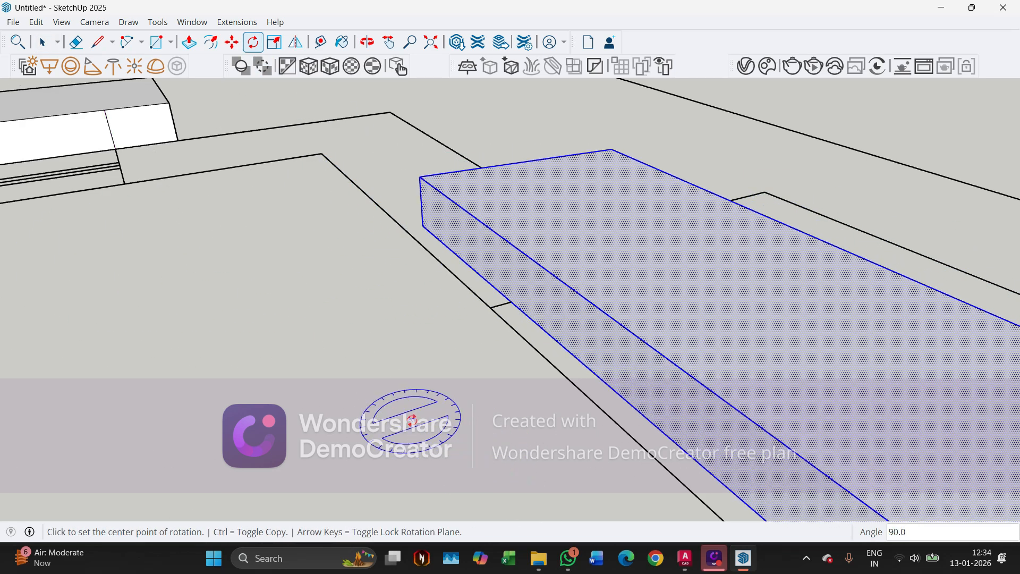
{"action": "middle_click_drag", "start_coordinate": [496, 485], "coordinate": [548, 331]}
{"action": "middle_click_drag", "start_coordinate": [336, 307], "coordinate": [683, 334]}
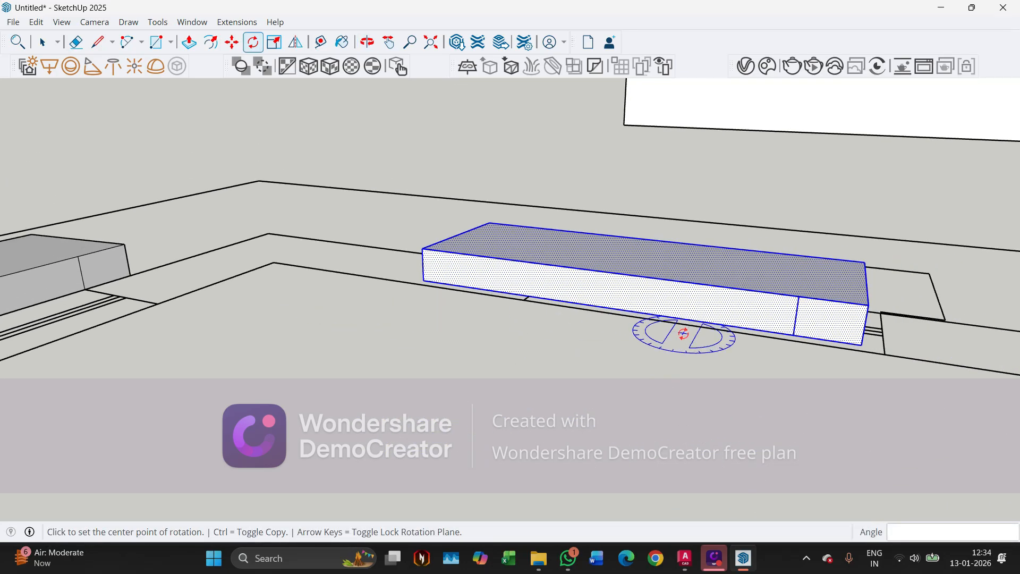
Move the rotated slab by its marker line's base onto the window opening's far corner on the wall's outer edge
{"action": "key", "text": "m"}
{"action": "scroll", "coordinate": [796, 325], "scroll_direction": "up", "scroll_amount": 1}
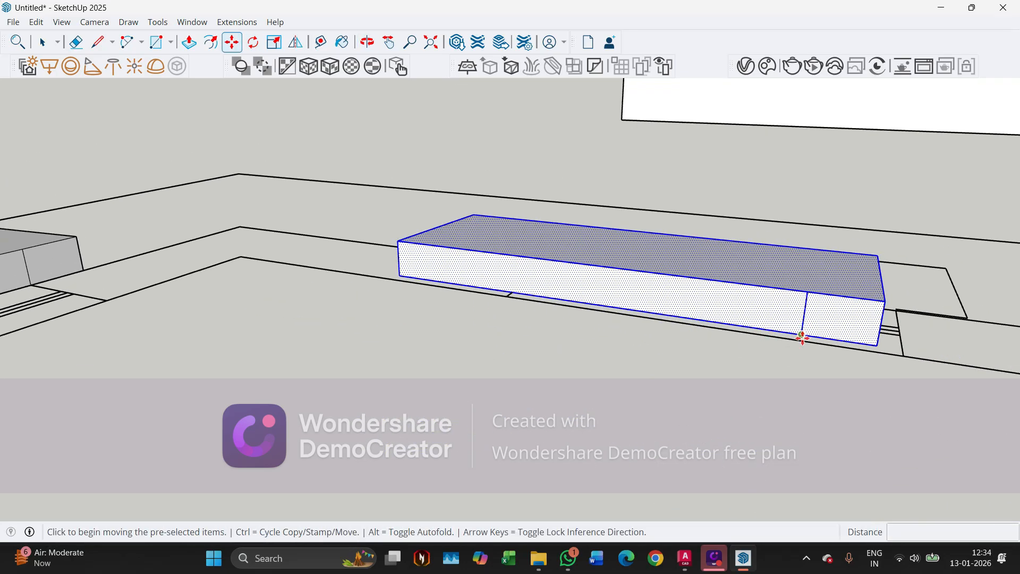
{"action": "left_click", "coordinate": [802, 335]}
{"action": "scroll", "coordinate": [657, 239], "scroll_direction": "down", "scroll_amount": 2}
{"action": "scroll", "coordinate": [813, 274], "scroll_direction": "up", "scroll_amount": 5}
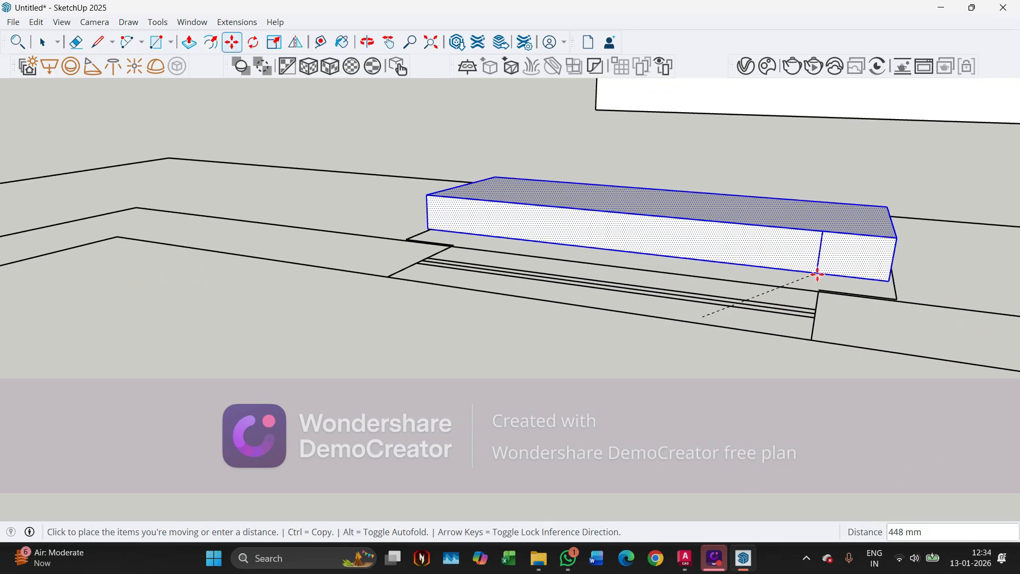
{"action": "scroll", "coordinate": [815, 276], "scroll_direction": "up", "scroll_amount": 2}
{"action": "left_click", "coordinate": [825, 355]}
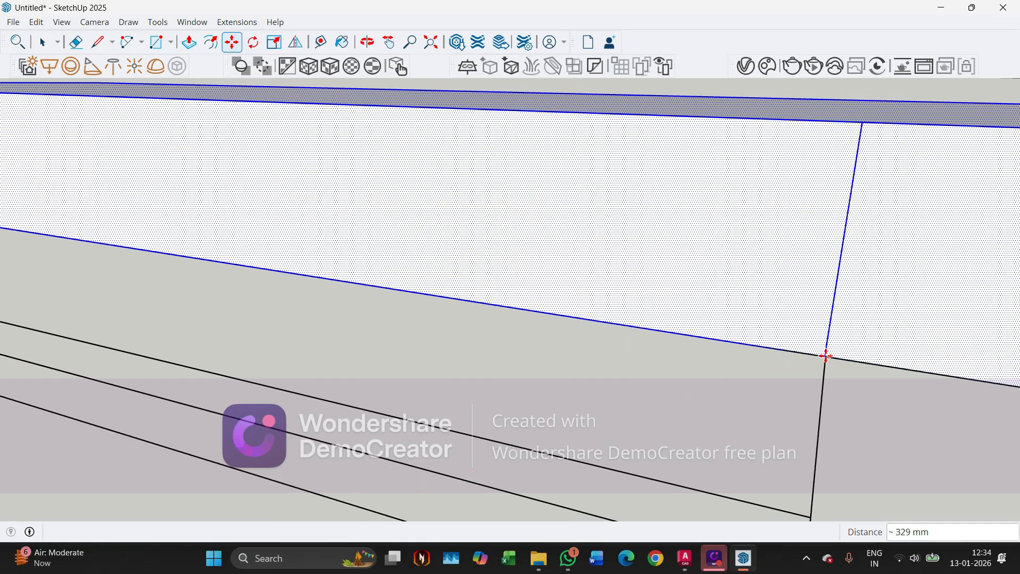
{"action": "scroll", "coordinate": [526, 266], "scroll_direction": "down", "scroll_amount": 3}
{"action": "scroll", "coordinate": [525, 261], "scroll_direction": "down", "scroll_amount": 5}
{"action": "key", "text": "ctrl+t"}
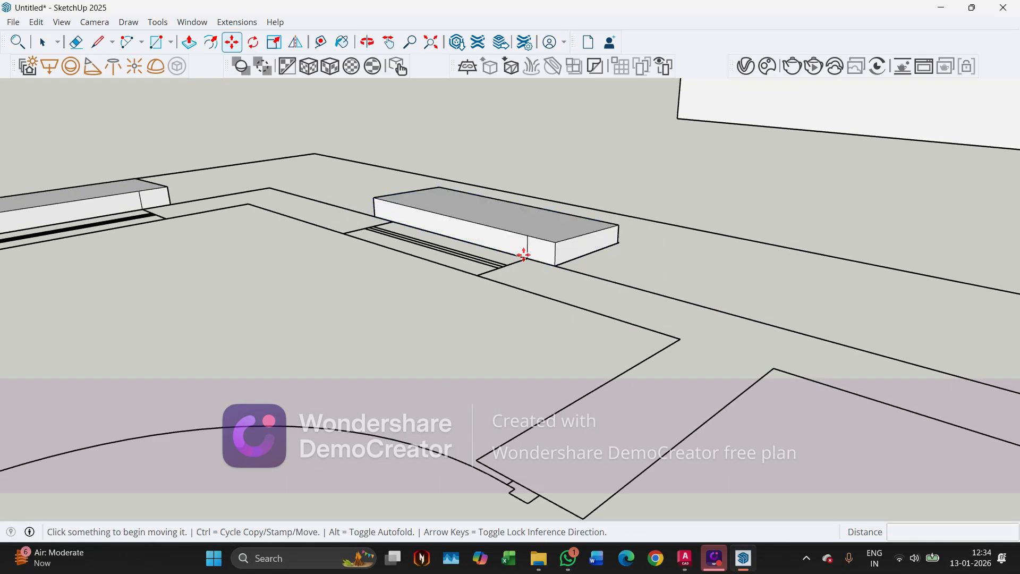
Erase the marker line from the wall-side face of the newly placed shade slab
{"action": "key", "text": "space"}
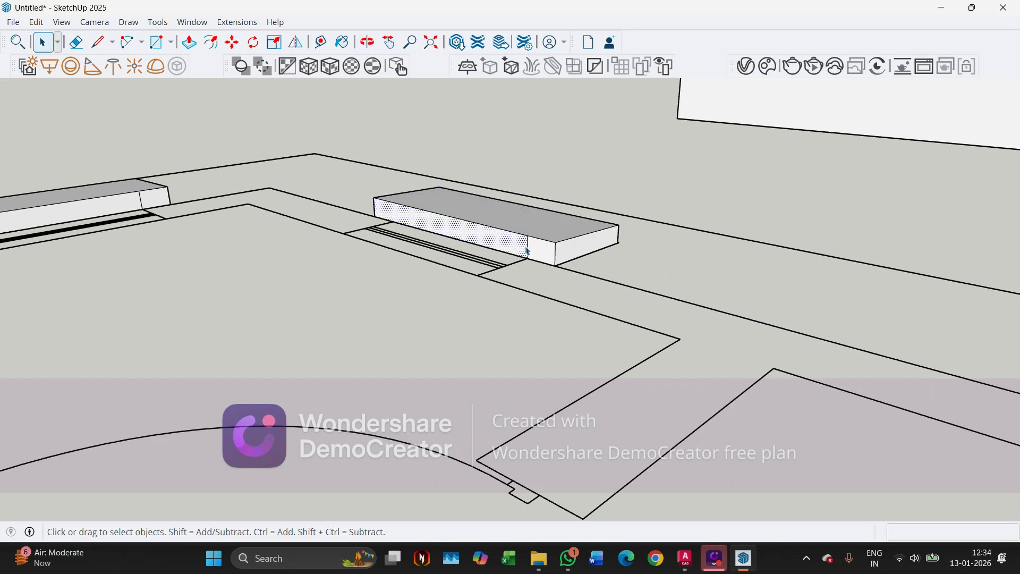
{"action": "key", "text": "e"}
{"action": "scroll", "coordinate": [527, 247], "scroll_direction": "up", "scroll_amount": 1}
{"action": "scroll", "coordinate": [549, 244], "scroll_direction": "down", "scroll_amount": 2}
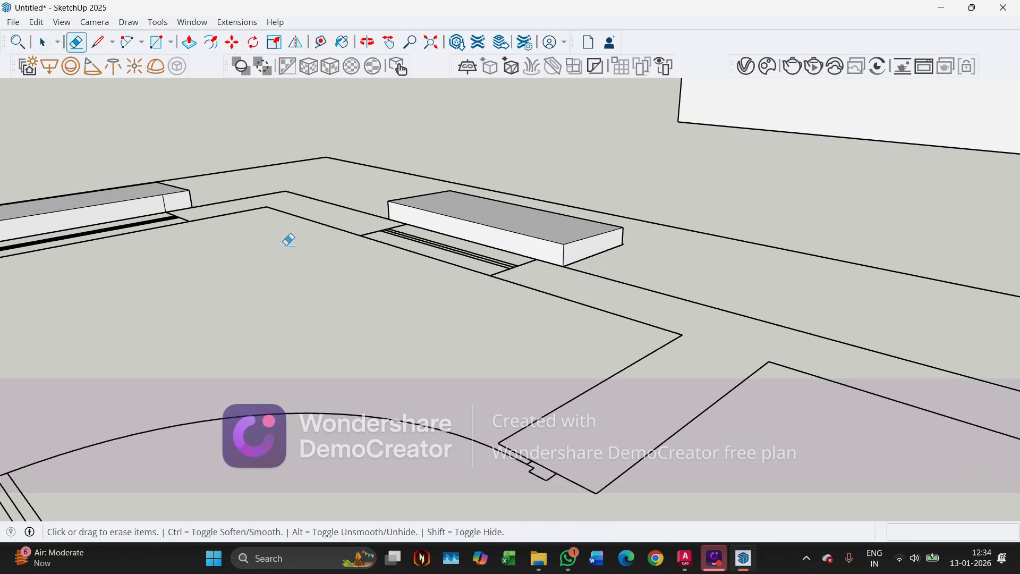
Combine all the shade slabs around the floor plan into one group
{"action": "scroll", "coordinate": [154, 208], "scroll_direction": "up", "scroll_amount": 5}
{"action": "left_click_drag", "start_coordinate": [219, 204], "coordinate": [190, 198]}
{"action": "scroll", "coordinate": [303, 185], "scroll_direction": "down", "scroll_amount": 3}
{"action": "scroll", "coordinate": [318, 177], "scroll_direction": "down", "scroll_amount": 8}
{"action": "key", "text": "space"}
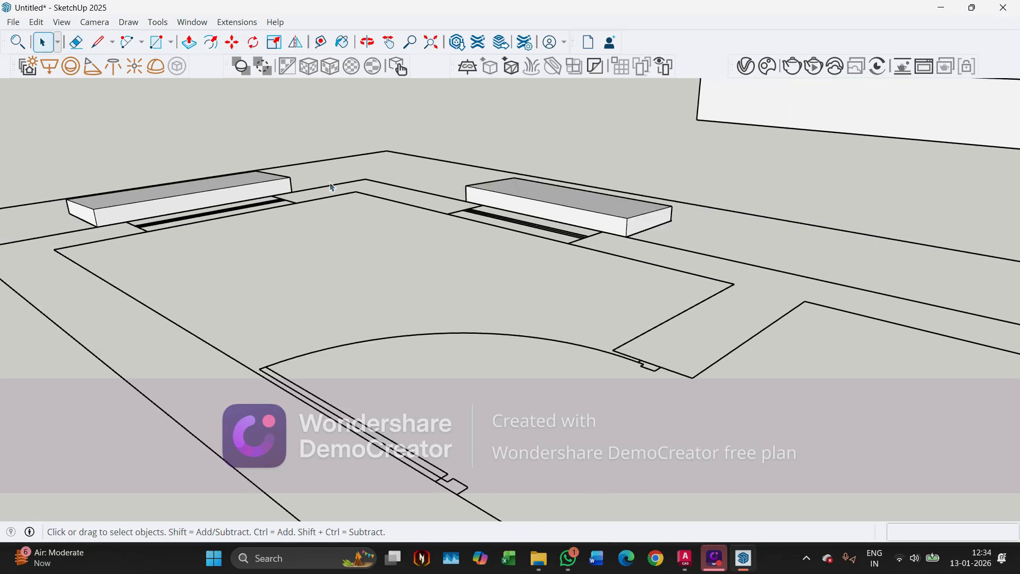
{"action": "key", "text": "o"}
{"action": "left_click_drag", "start_coordinate": [317, 264], "coordinate": [298, 314]}
{"action": "key", "text": "space"}
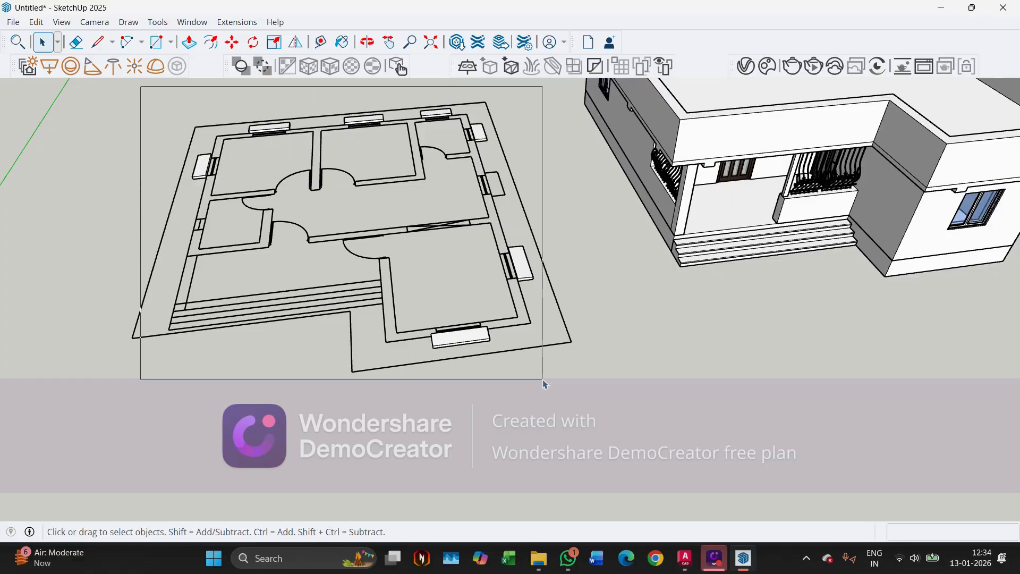
{"action": "left_click_drag", "start_coordinate": [543, 380], "coordinate": [543, 380]}
{"action": "right_click", "coordinate": [520, 265]}
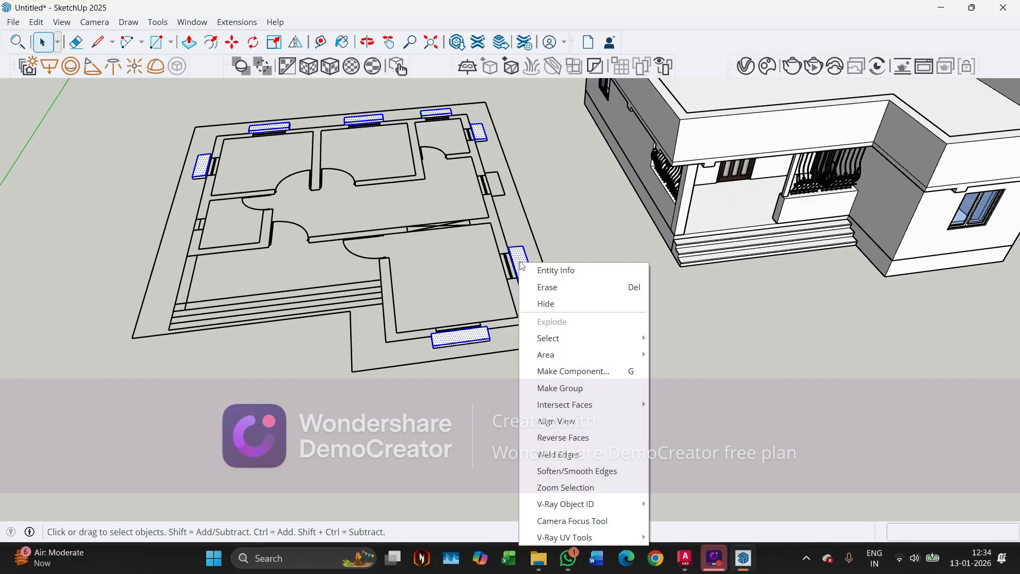
{"action": "left_click", "coordinate": [584, 387]}
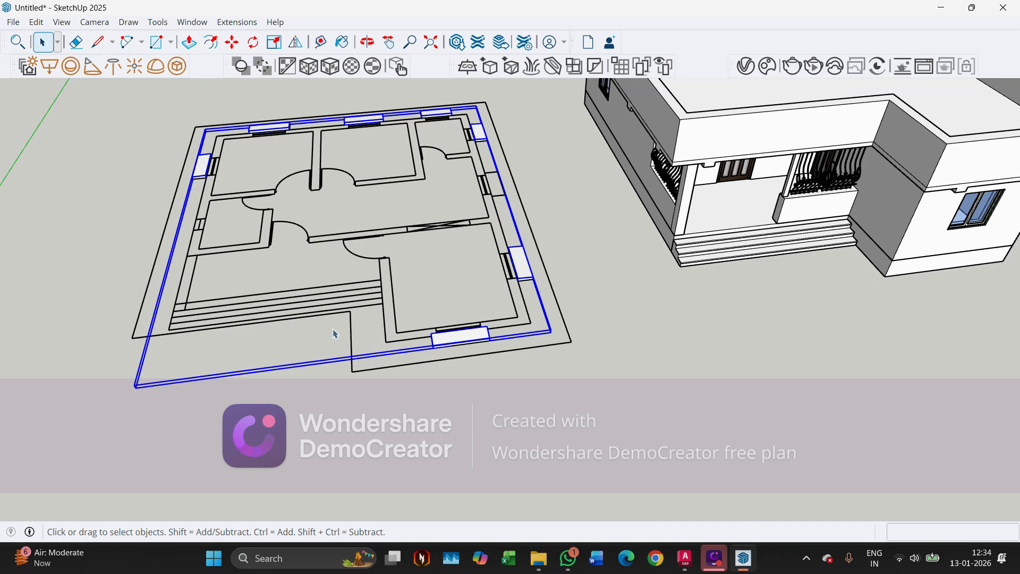
Move the grouped shade slabs from the floor plan onto the upper outer corner of the matching window opening on the house
{"action": "key", "text": "m"}
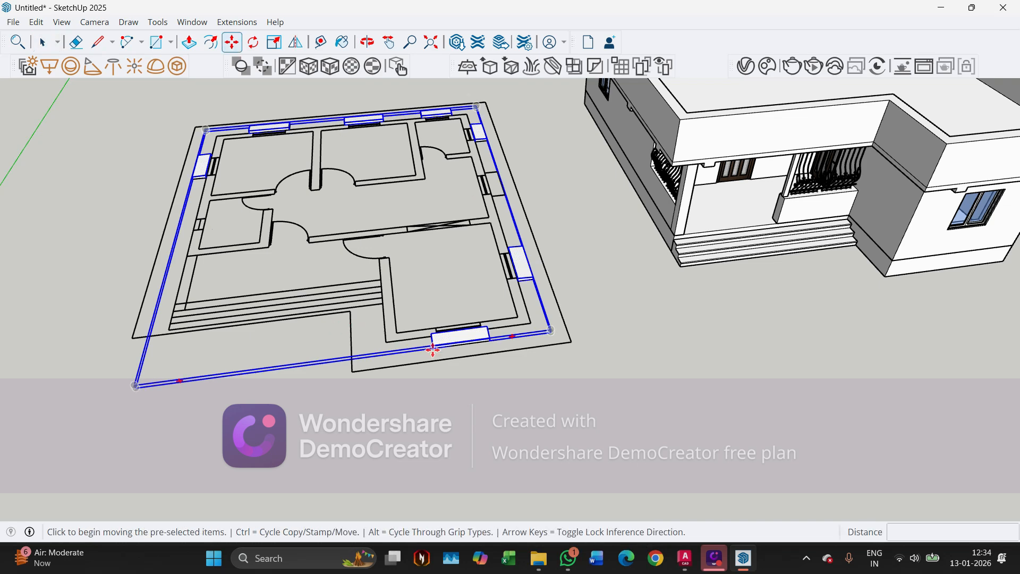
{"action": "scroll", "coordinate": [184, 147], "scroll_direction": "up", "scroll_amount": 10}
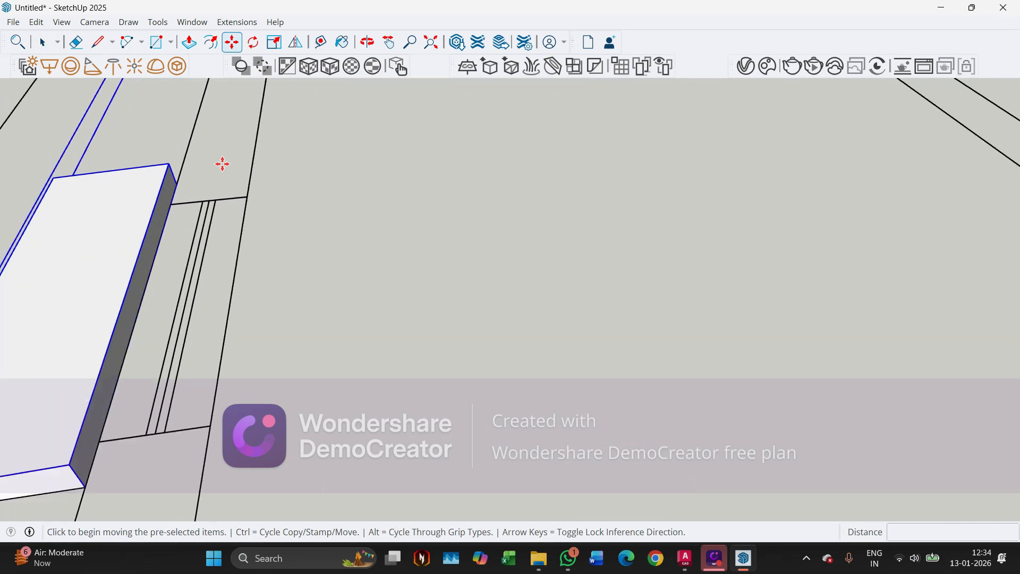
{"action": "scroll", "coordinate": [148, 225], "scroll_direction": "up", "scroll_amount": 2}
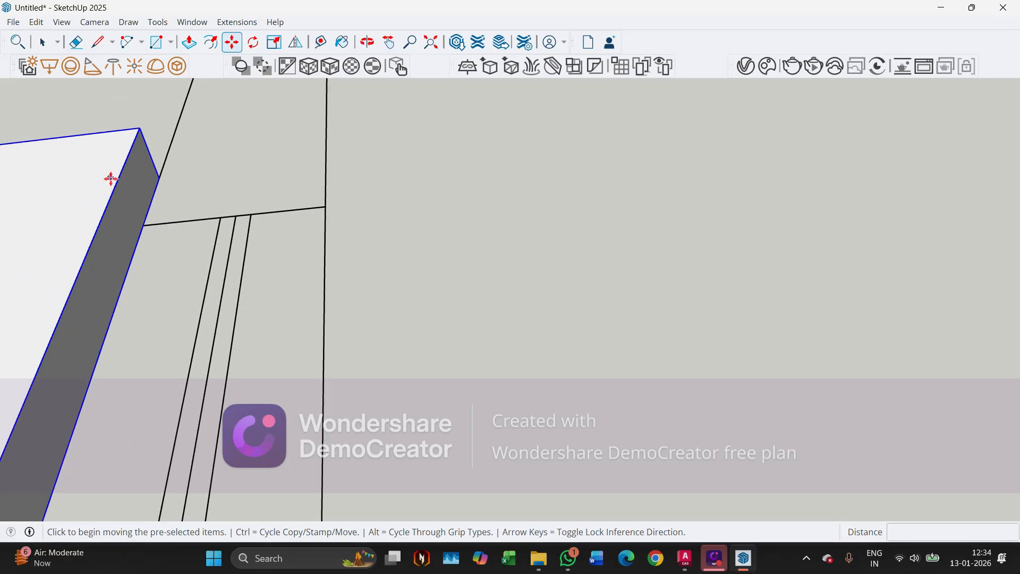
{"action": "scroll", "coordinate": [164, 298], "scroll_direction": "down", "scroll_amount": 10}
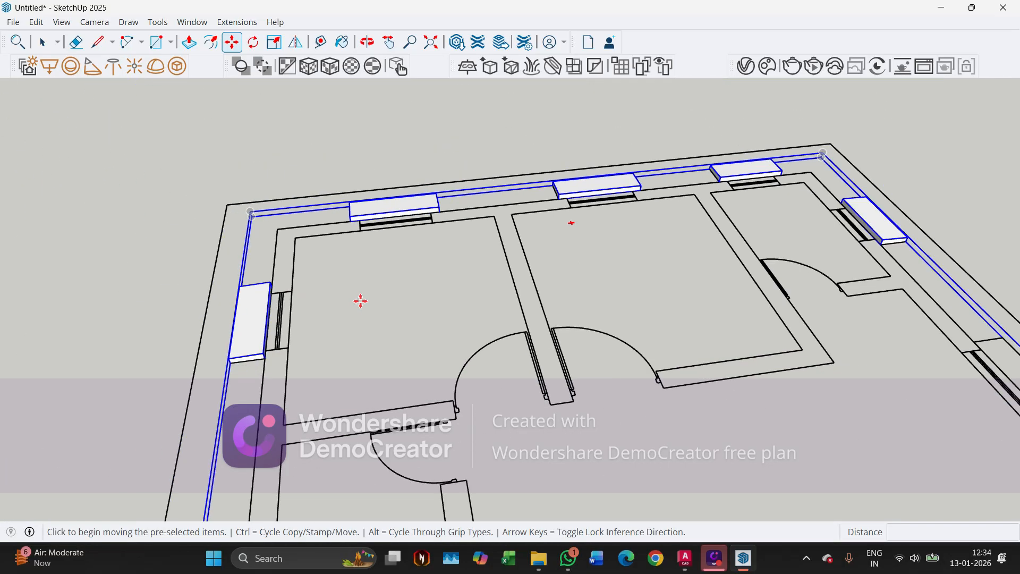
{"action": "mouse_move", "coordinate": [360, 301]}
{"action": "middle_mouse_down"}
{"action": "mouse_move", "coordinate": [221, 237]}
{"action": "mouse_move", "coordinate": [153, 230]}
{"action": "middle_mouse_up"}
{"action": "scroll", "coordinate": [313, 204], "scroll_direction": "up", "scroll_amount": 10}
{"action": "scroll", "coordinate": [273, 251], "scroll_direction": "up", "scroll_amount": 6}
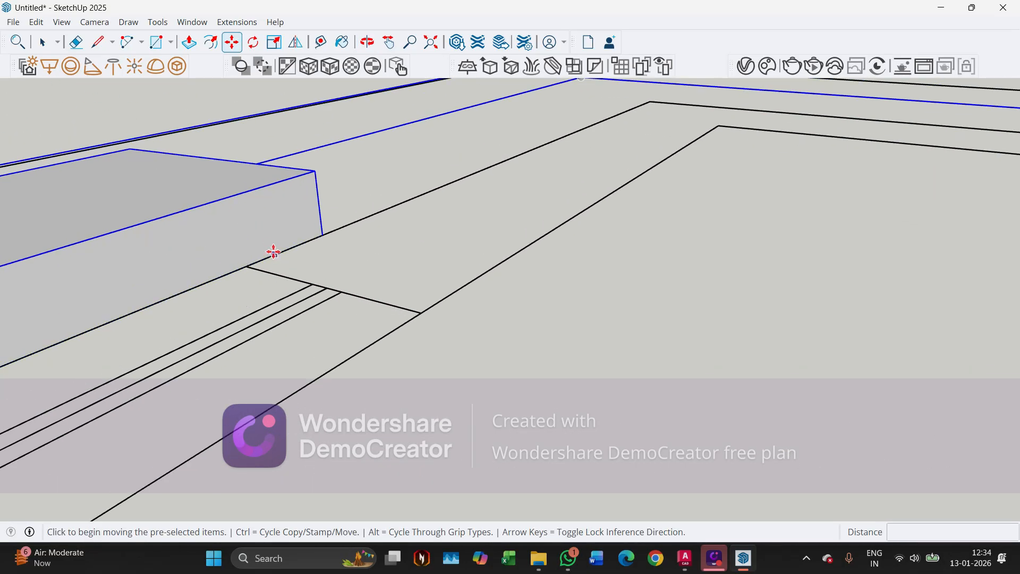
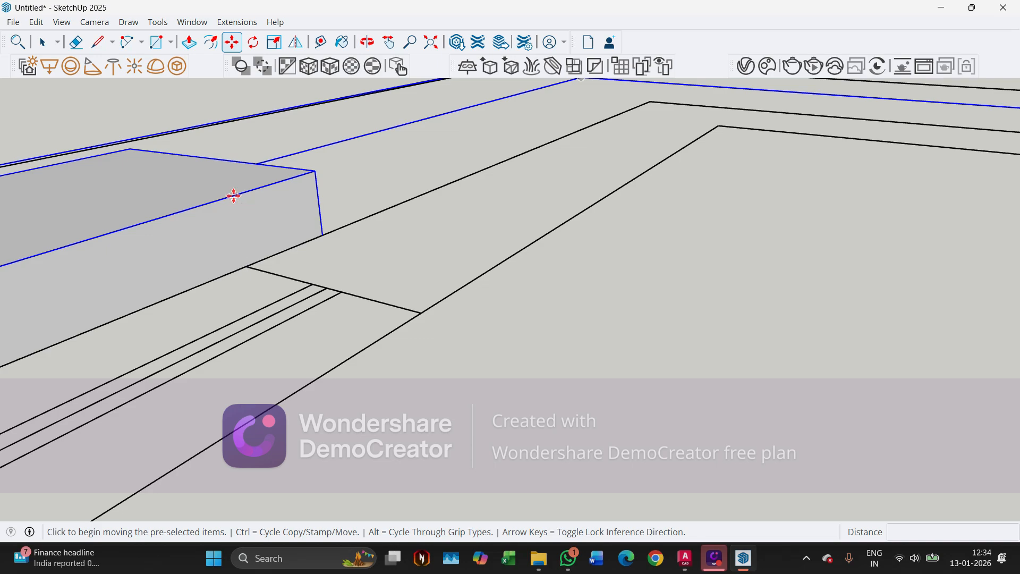
{"action": "left_click", "coordinate": [234, 195]}
{"action": "scroll", "coordinate": [244, 194], "scroll_direction": "down", "scroll_amount": 10}
{"action": "middle_click_drag", "start_coordinate": [310, 159], "coordinate": [298, 178]}
{"action": "scroll", "coordinate": [296, 244], "scroll_direction": "down", "scroll_amount": 4}
{"action": "middle_click_drag", "start_coordinate": [391, 250], "coordinate": [433, 160]}
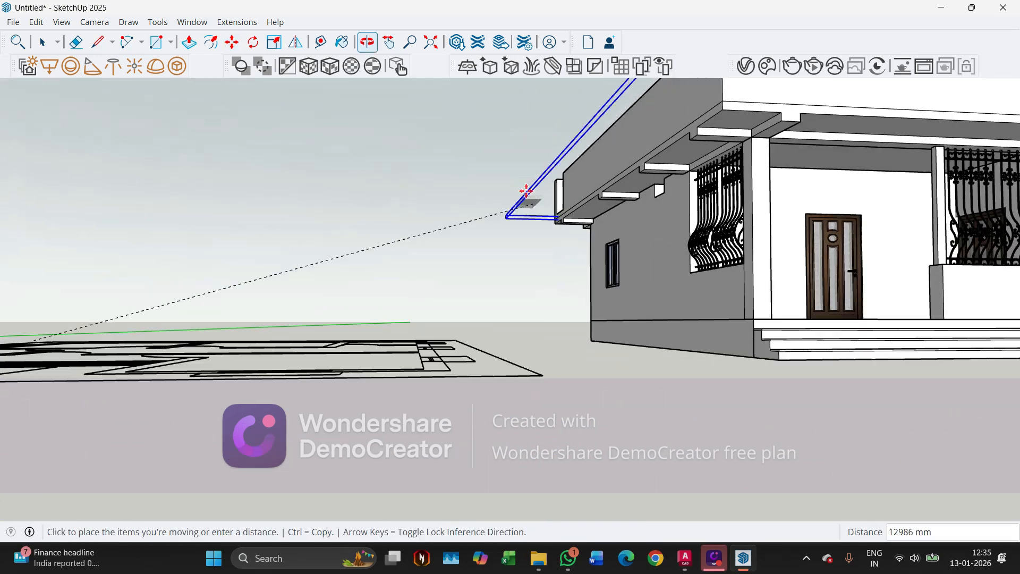
{"action": "scroll", "coordinate": [526, 191], "scroll_direction": "up", "scroll_amount": 10}
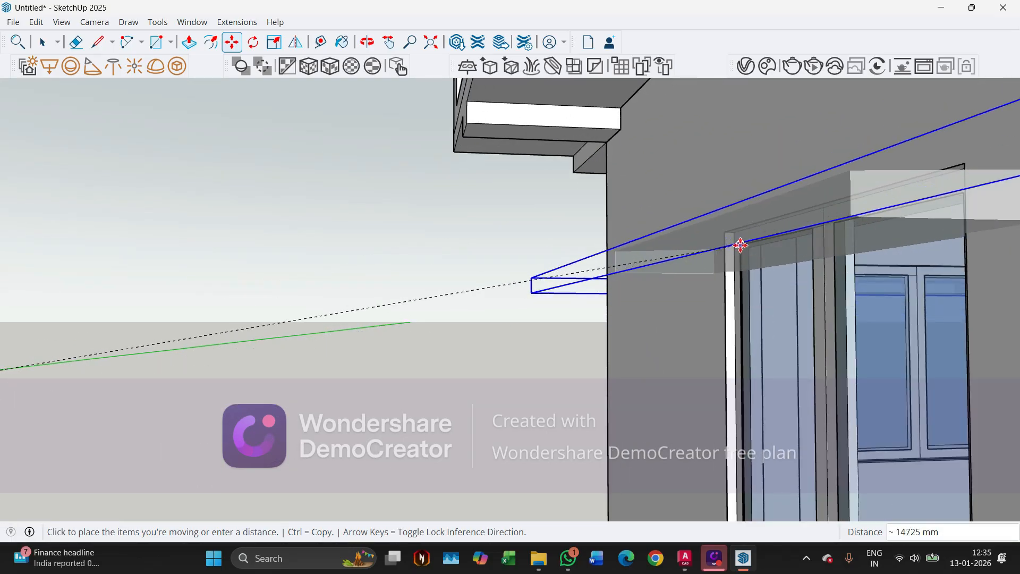
{"action": "scroll", "coordinate": [727, 232], "scroll_direction": "up", "scroll_amount": 8}
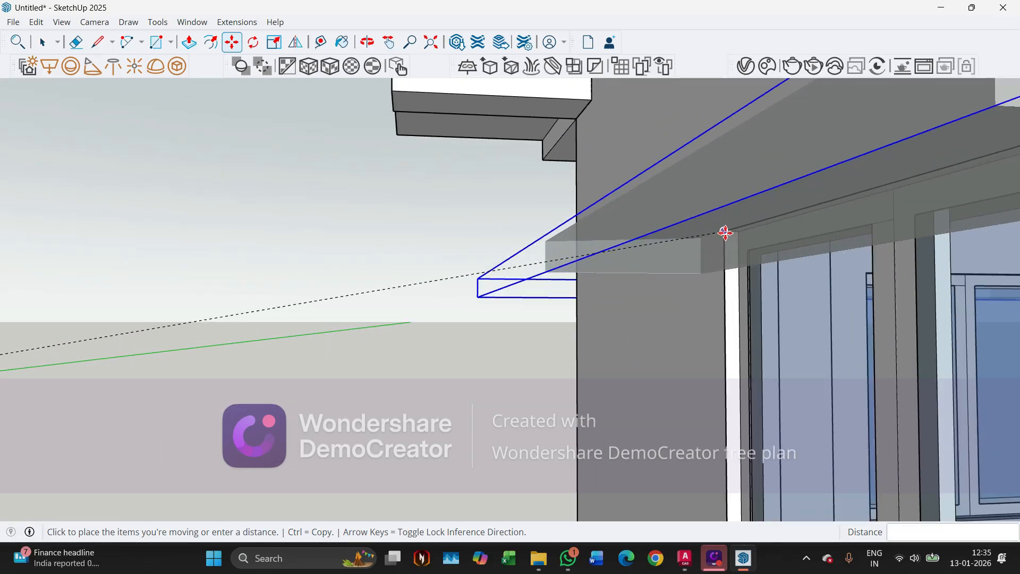
{"action": "scroll", "coordinate": [734, 230], "scroll_direction": "up", "scroll_amount": 1}
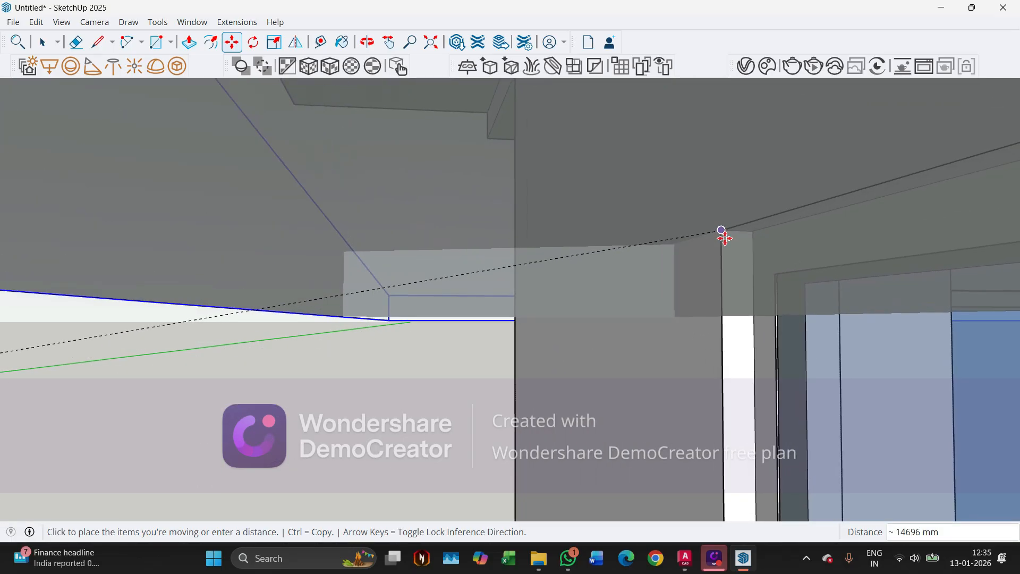
{"action": "middle_click_drag", "start_coordinate": [728, 235], "coordinate": [719, 188]}
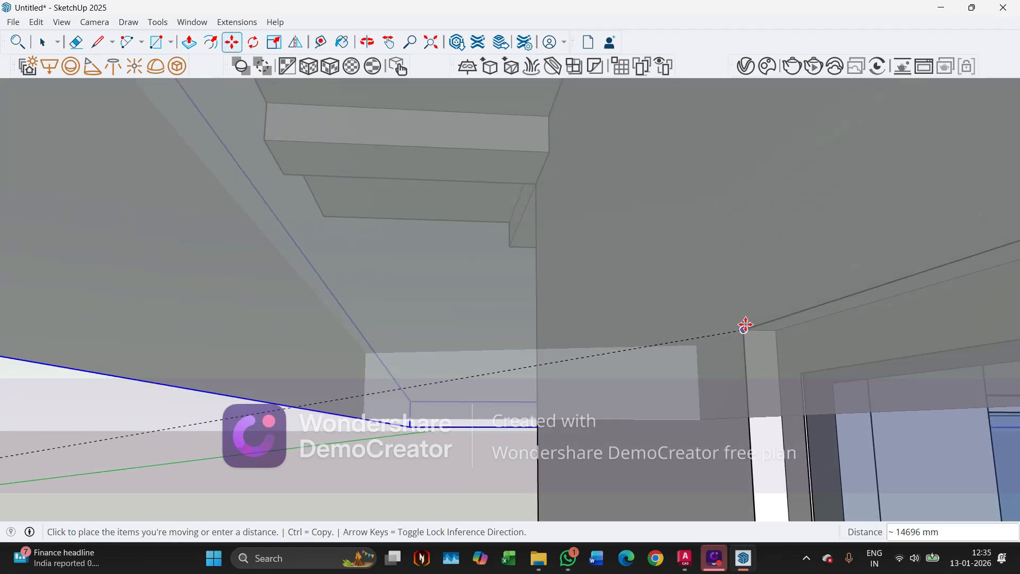
{"action": "left_click", "coordinate": [745, 329]}
Shift the slab group about 103 mm along the wall so it aligns with the aluminium window's upper corner endpoint
{"action": "middle_click_drag", "start_coordinate": [667, 319], "coordinate": [529, 189]}
{"action": "key", "text": "m"}
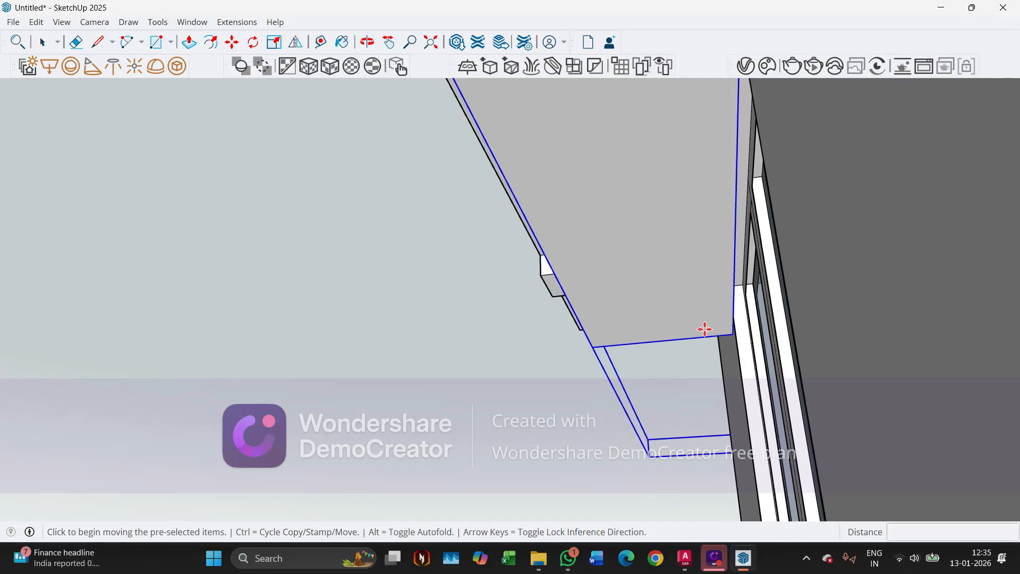
{"action": "scroll", "coordinate": [706, 327], "scroll_direction": "up", "scroll_amount": 5}
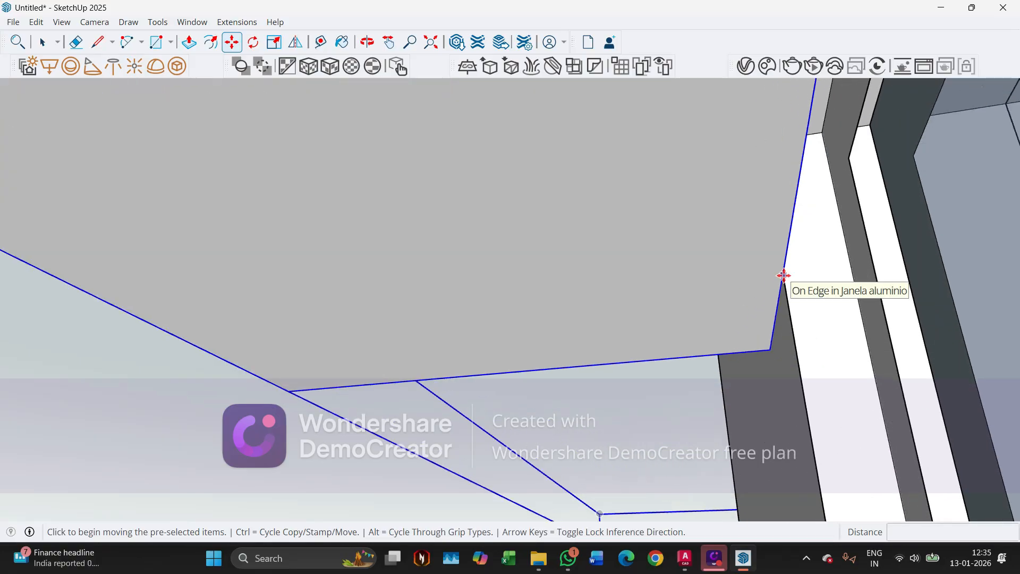
{"action": "left_click", "coordinate": [784, 275]}
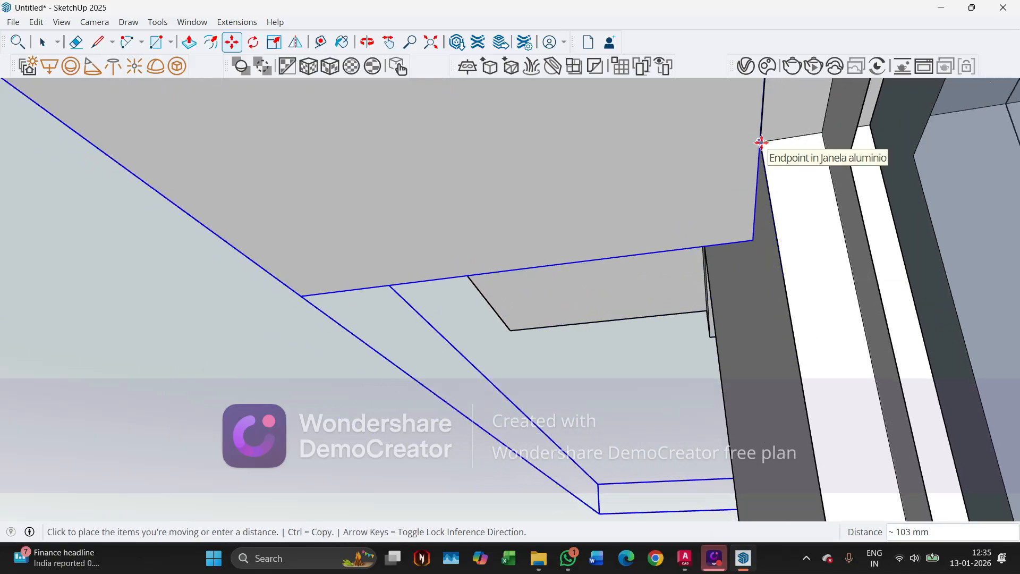
{"action": "left_click", "coordinate": [761, 142]}
{"action": "scroll", "coordinate": [728, 189], "scroll_direction": "down", "scroll_amount": 3}
{"action": "mouse_move", "coordinate": [599, 221]}
{"action": "middle_mouse_down"}
{"action": "mouse_move", "coordinate": [508, 280]}
{"action": "mouse_move", "coordinate": [833, 256]}
{"action": "mouse_move", "coordinate": [802, 278]}
{"action": "mouse_move", "coordinate": [952, 285]}
{"action": "mouse_move", "coordinate": [714, 330]}
{"action": "mouse_move", "coordinate": [739, 404]}
{"action": "mouse_move", "coordinate": [768, 430]}
{"action": "mouse_move", "coordinate": [740, 464]}
{"action": "mouse_move", "coordinate": [53, 439]}
{"action": "mouse_move", "coordinate": [47, 361]}
{"action": "mouse_move", "coordinate": [112, 406]}
{"action": "mouse_move", "coordinate": [257, 376]}
{"action": "mouse_move", "coordinate": [230, 296]}
{"action": "mouse_move", "coordinate": [203, 405]}
{"action": "mouse_move", "coordinate": [22, 472]}
{"action": "mouse_move", "coordinate": [187, 372]}
{"action": "mouse_move", "coordinate": [193, 298]}
{"action": "middle_mouse_up"}
{"action": "scroll", "coordinate": [219, 351], "scroll_direction": "down", "scroll_amount": 10}
{"action": "key", "text": "Escape"}
{"action": "key", "text": "space"}
Open the plinth and steps group and close the front steps' hollow underside with a 5700 x 750 mm rectangle
{"action": "scroll", "coordinate": [706, 382], "scroll_direction": "up", "scroll_amount": 6}
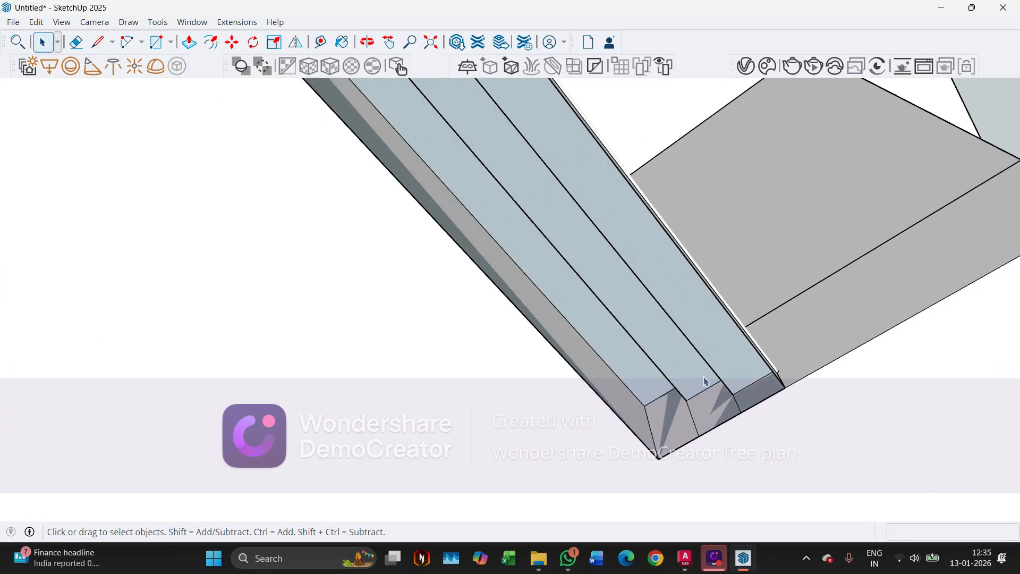
{"action": "scroll", "coordinate": [704, 377], "scroll_direction": "up", "scroll_amount": 2}
{"action": "left_click", "coordinate": [738, 378]}
{"action": "double_click", "coordinate": [777, 387]}
{"action": "left_click", "coordinate": [699, 370]}
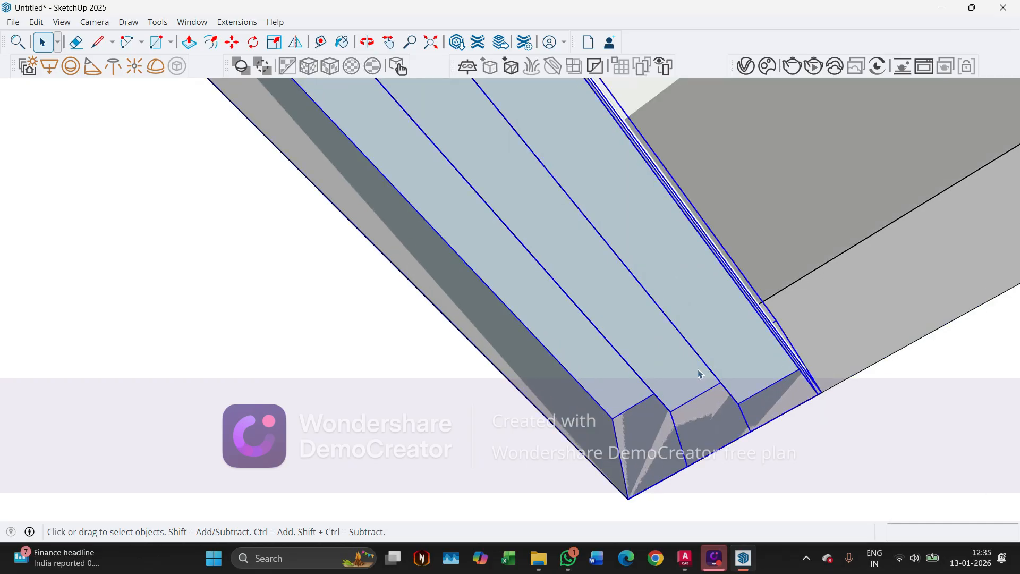
{"action": "double_click", "coordinate": [699, 374]}
{"action": "mouse_move", "coordinate": [699, 374]}
{"action": "middle_mouse_down"}
{"action": "mouse_move", "coordinate": [676, 358]}
{"action": "mouse_move", "coordinate": [685, 365]}
{"action": "middle_mouse_up"}
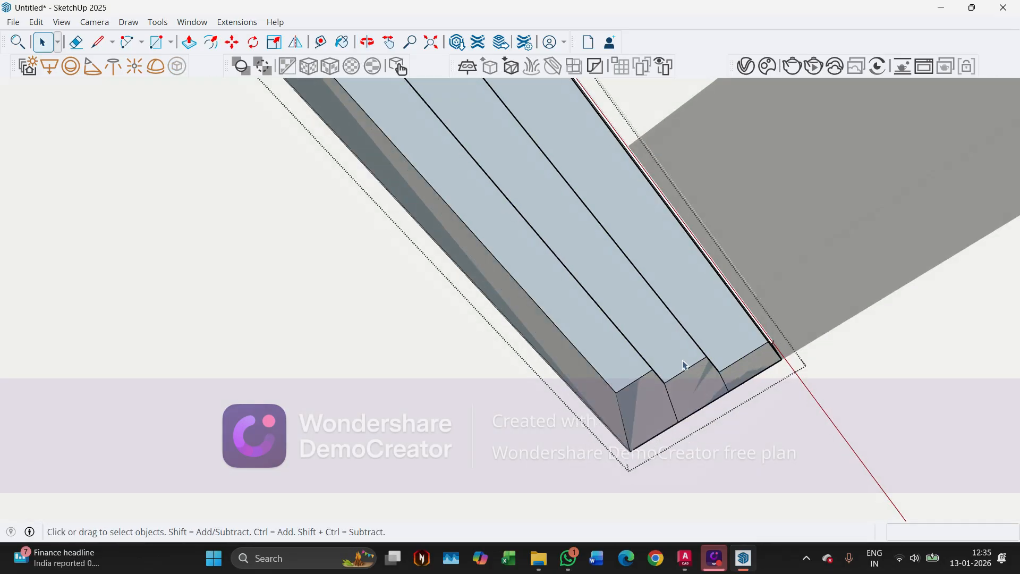
{"action": "left_click", "coordinate": [782, 359]}
{"action": "scroll", "coordinate": [795, 404], "scroll_direction": "down", "scroll_amount": 2}
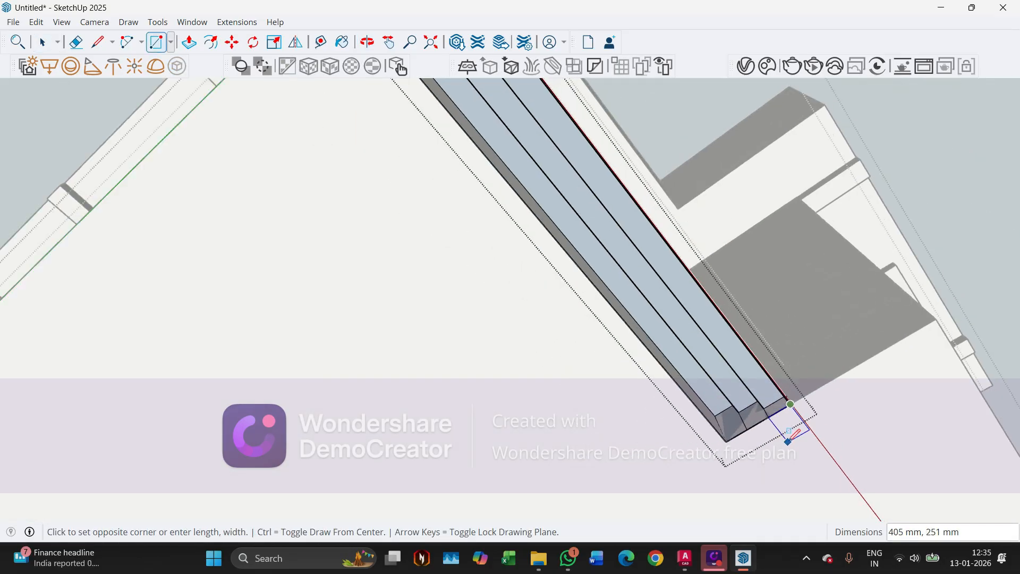
{"action": "scroll", "coordinate": [601, 274], "scroll_direction": "down", "scroll_amount": 2}
{"action": "left_click", "coordinate": [480, 156]}
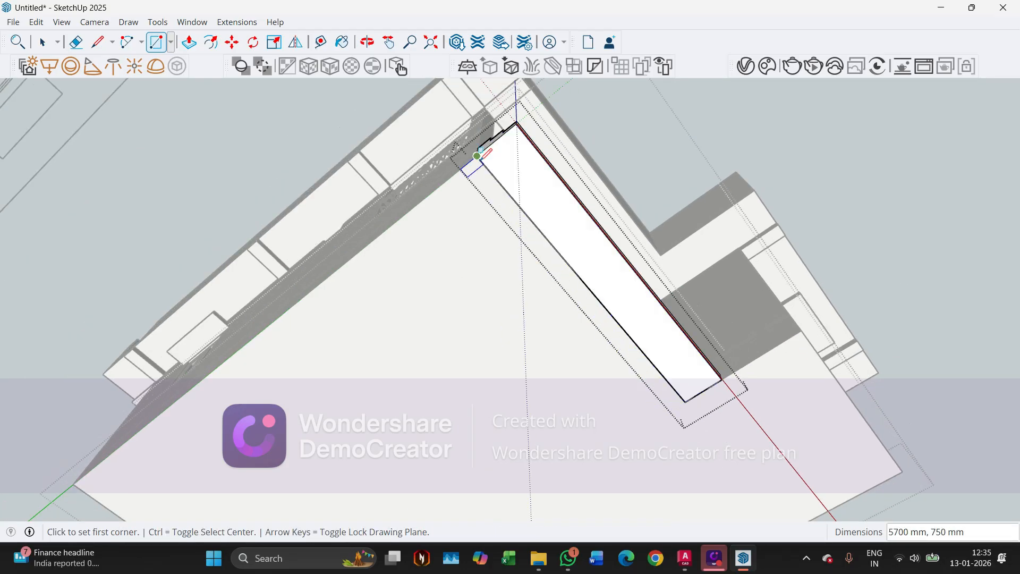
{"action": "scroll", "coordinate": [453, 231], "scroll_direction": "down", "scroll_amount": 2}
{"action": "key", "text": "space"}
{"action": "left_click", "coordinate": [608, 155]}
{"action": "middle_click_drag", "start_coordinate": [611, 158], "coordinate": [693, 294]}
{"action": "middle_click_drag", "start_coordinate": [626, 325], "coordinate": [252, 516]}
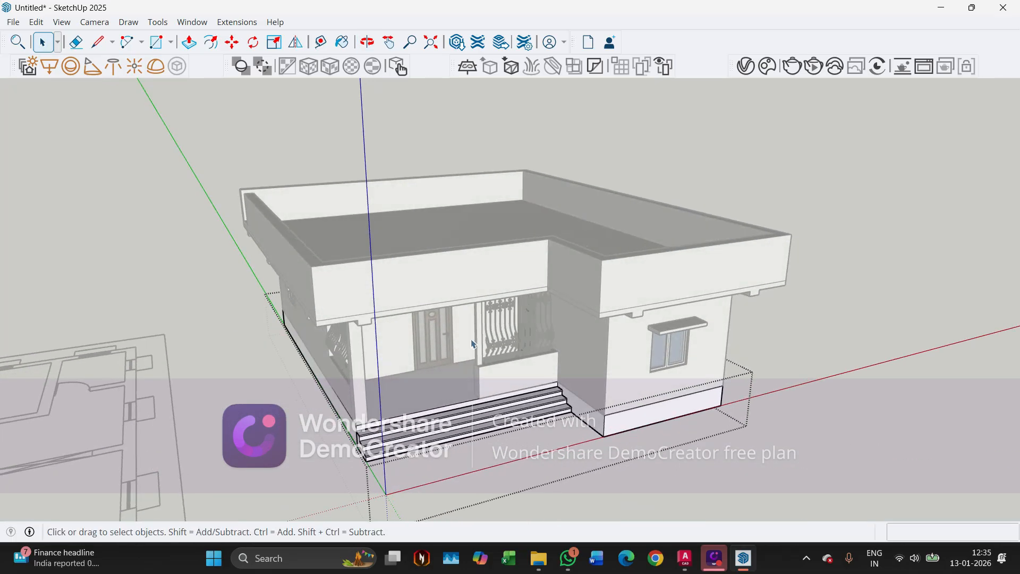
{"action": "middle_click_drag", "start_coordinate": [474, 344], "coordinate": [346, 352]}
{"action": "middle_click_drag", "start_coordinate": [374, 258], "coordinate": [696, 271]}
{"action": "key", "text": "Escape"}
Inside the slab group, copy the end window's shade slab 4500 mm along the wall to the middle window's upper corner
{"action": "middle_click_drag", "start_coordinate": [465, 314], "coordinate": [682, 340]}
{"action": "scroll", "coordinate": [479, 319], "scroll_direction": "up", "scroll_amount": 1}
{"action": "scroll", "coordinate": [457, 313], "scroll_direction": "down", "scroll_amount": 1}
{"action": "middle_click_drag", "start_coordinate": [455, 312], "coordinate": [179, 442]}
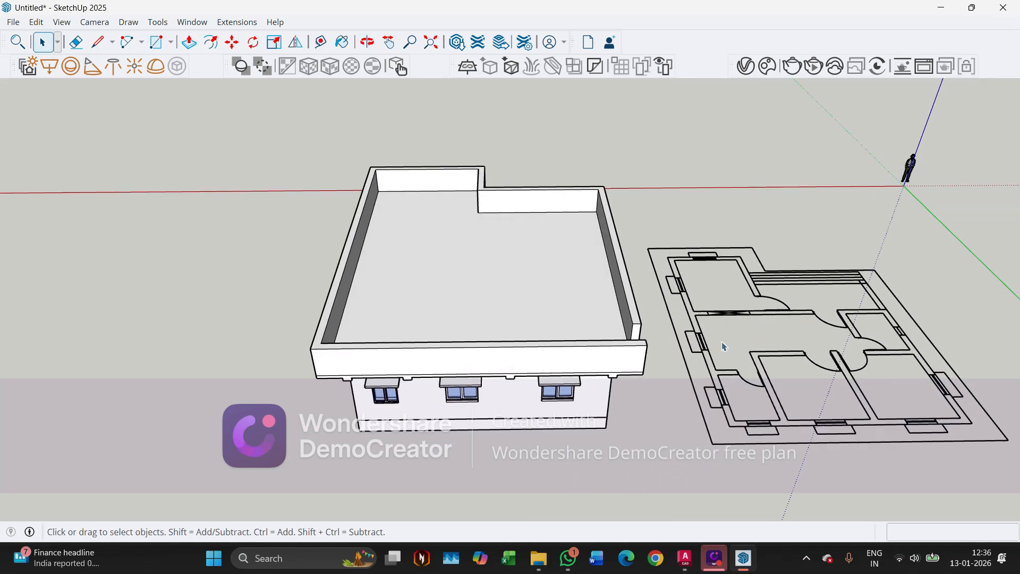
{"action": "middle_click_drag", "start_coordinate": [724, 346], "coordinate": [342, 232]}
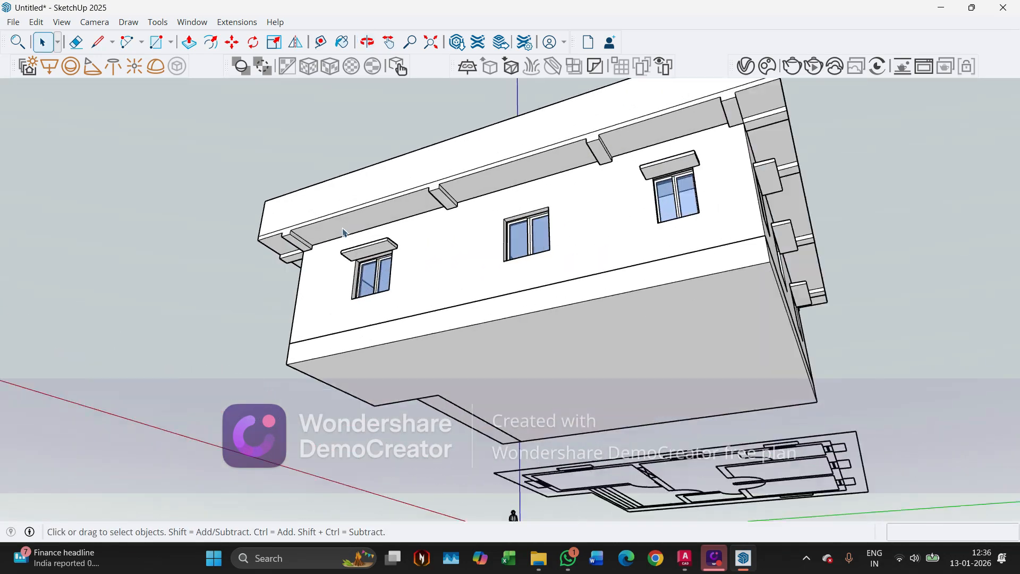
{"action": "scroll", "coordinate": [342, 233], "scroll_direction": "up", "scroll_amount": 8}
{"action": "double_click", "coordinate": [373, 246]}
{"action": "left_click", "coordinate": [374, 246]}
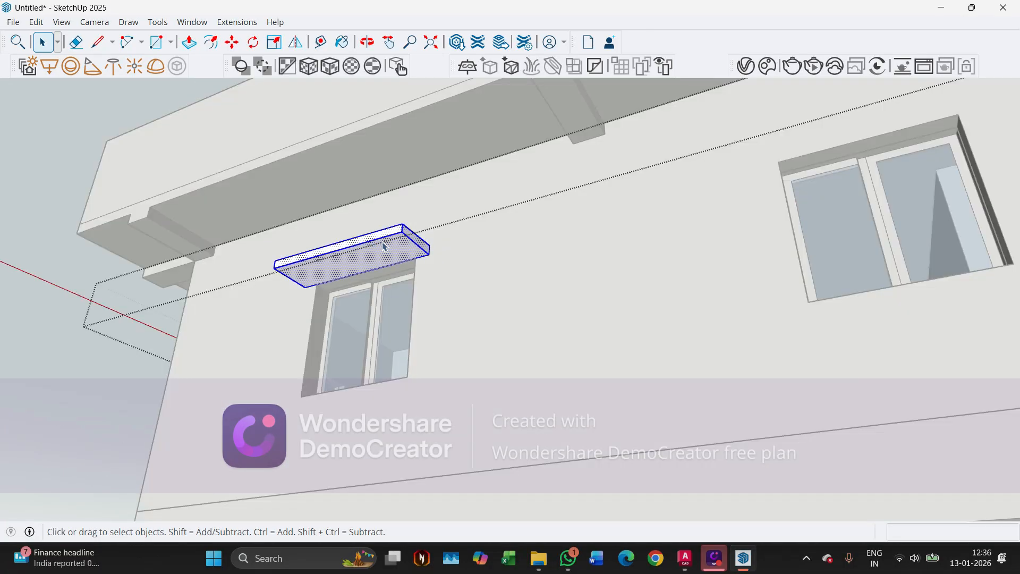
{"action": "key", "text": "m"}
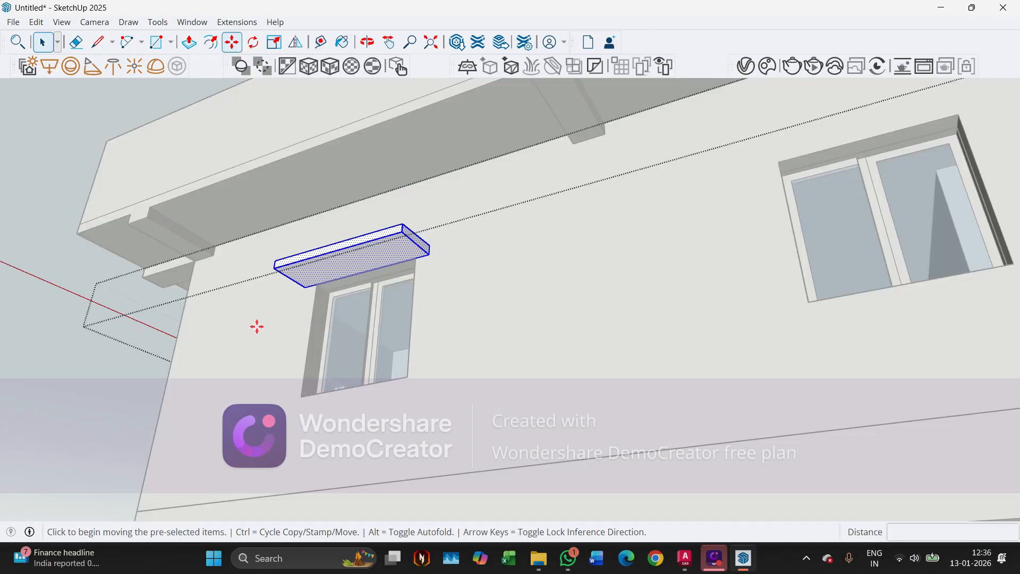
{"action": "scroll", "coordinate": [312, 305], "scroll_direction": "up", "scroll_amount": 5}
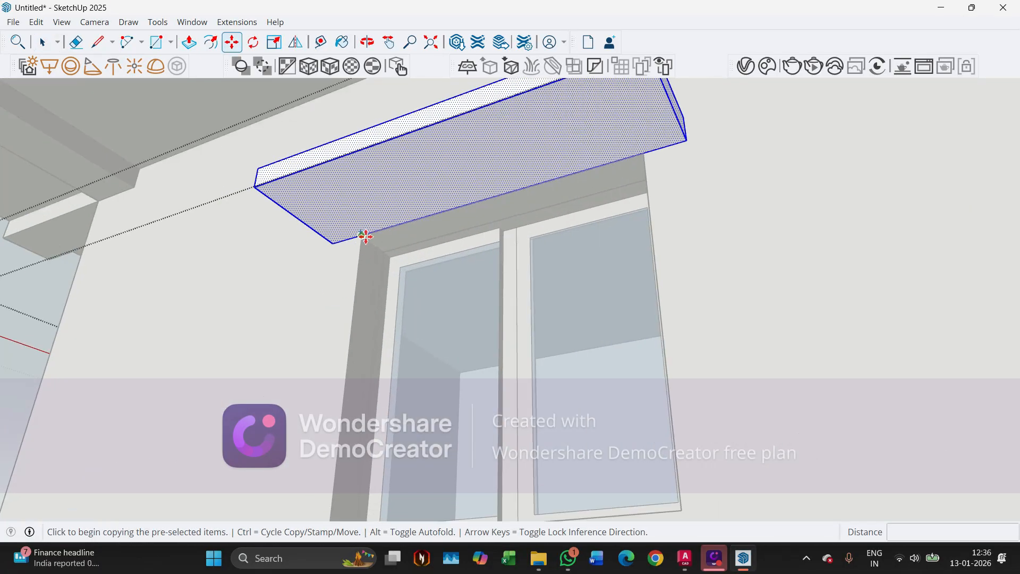
{"action": "left_click", "coordinate": [365, 236]}
{"action": "scroll", "coordinate": [234, 230], "scroll_direction": "down", "scroll_amount": 6}
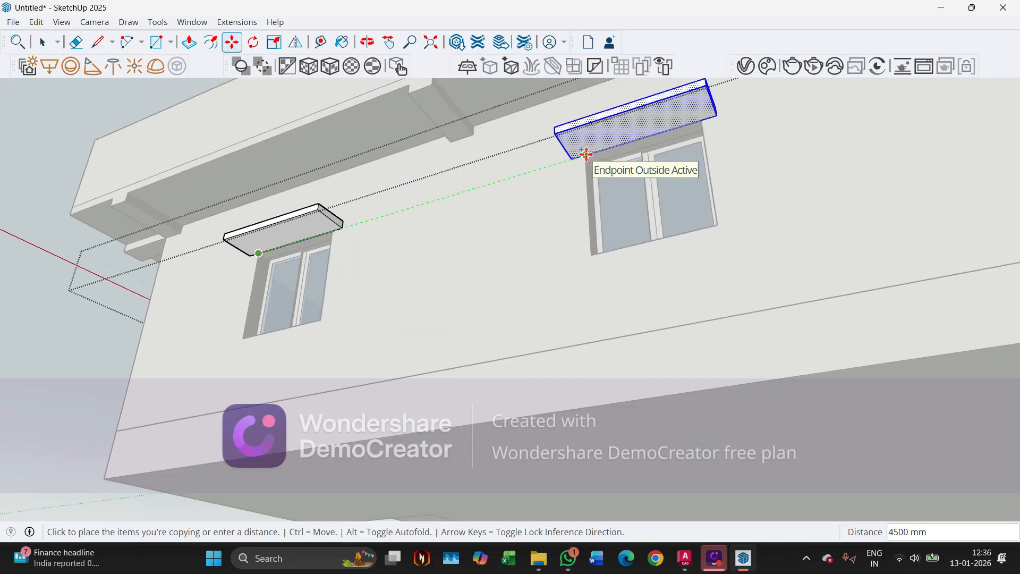
{"action": "scroll", "coordinate": [587, 155], "scroll_direction": "up", "scroll_amount": 5}
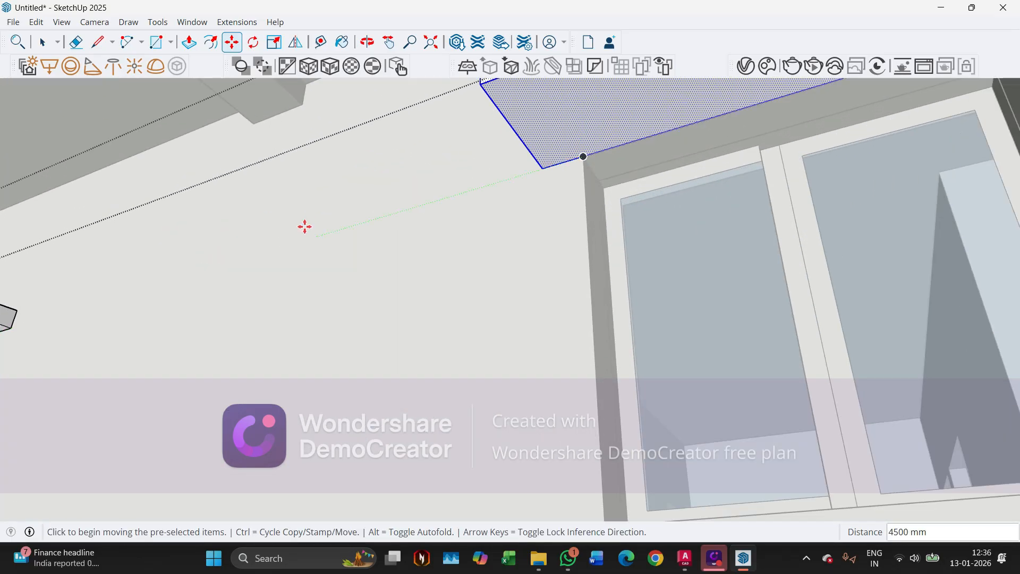
{"action": "key", "text": "Escape"}
{"action": "key", "text": "space"}
Examine the placed window shades and the front elevation from around the house
{"action": "scroll", "coordinate": [228, 244], "scroll_direction": "down", "scroll_amount": 6}
{"action": "middle_click_drag", "start_coordinate": [255, 230], "coordinate": [186, 220]}
{"action": "middle_click_drag", "start_coordinate": [162, 130], "coordinate": [396, 303]}
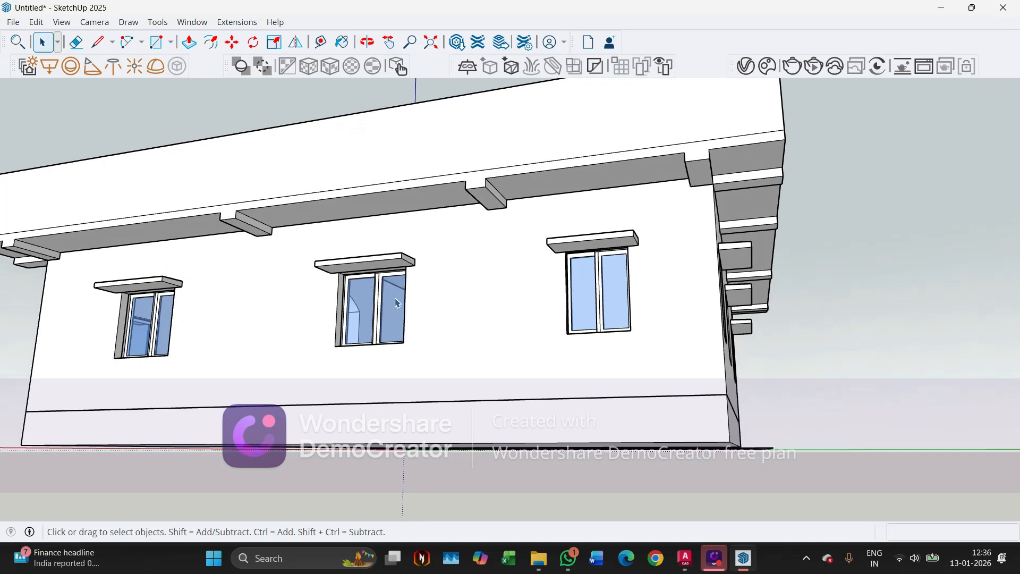
{"action": "middle_click_drag", "start_coordinate": [255, 298], "coordinate": [463, 310]}
{"action": "scroll", "coordinate": [463, 309], "scroll_direction": "down", "scroll_amount": 10}
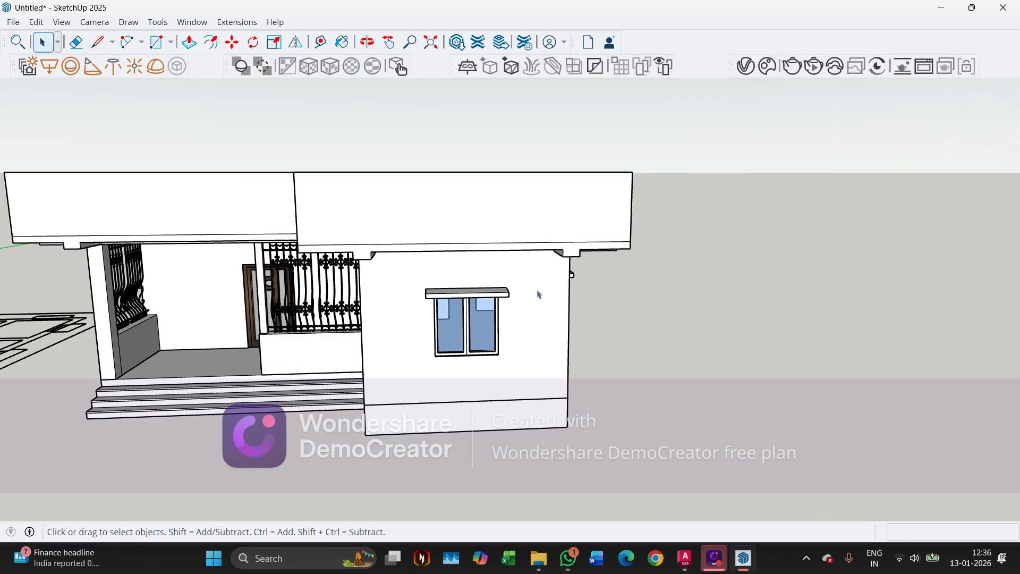
{"action": "middle_click_drag", "start_coordinate": [653, 298], "coordinate": [657, 237]}
{"action": "scroll", "coordinate": [264, 314], "scroll_direction": "up", "scroll_amount": 3}
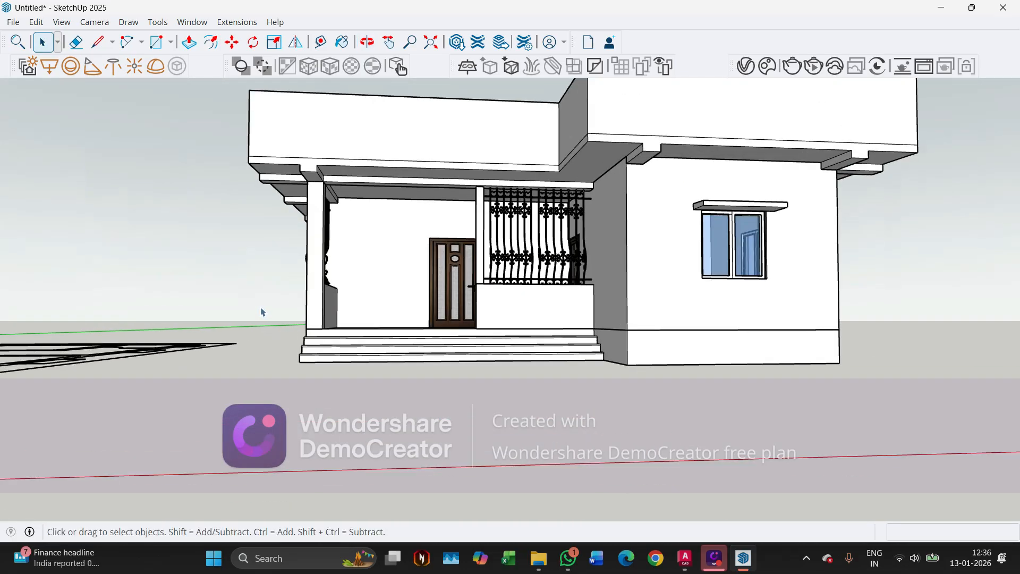
{"action": "middle_click_drag", "start_coordinate": [263, 313], "coordinate": [177, 400]}
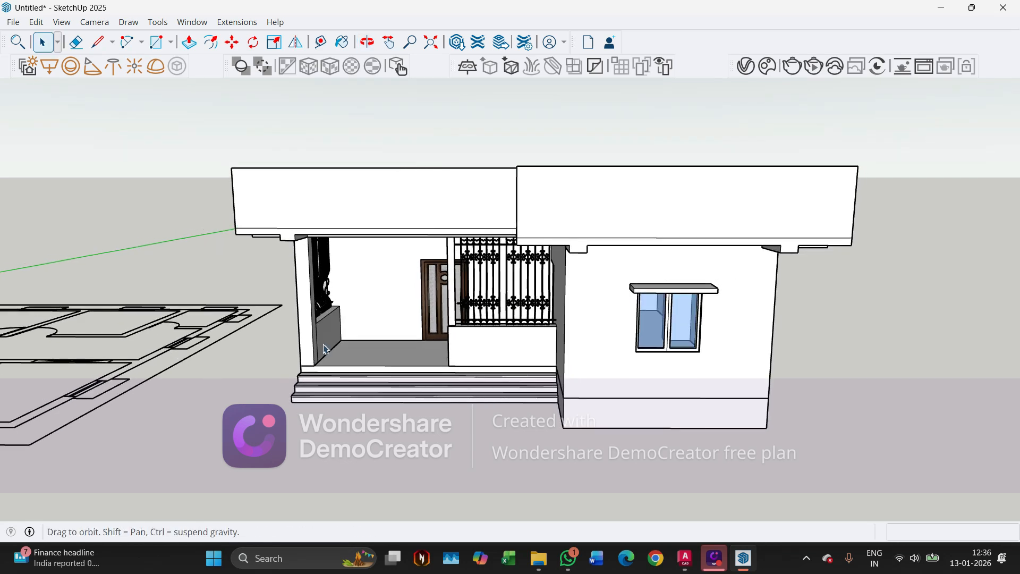
{"action": "middle_click_drag", "start_coordinate": [326, 349], "coordinate": [309, 341]}
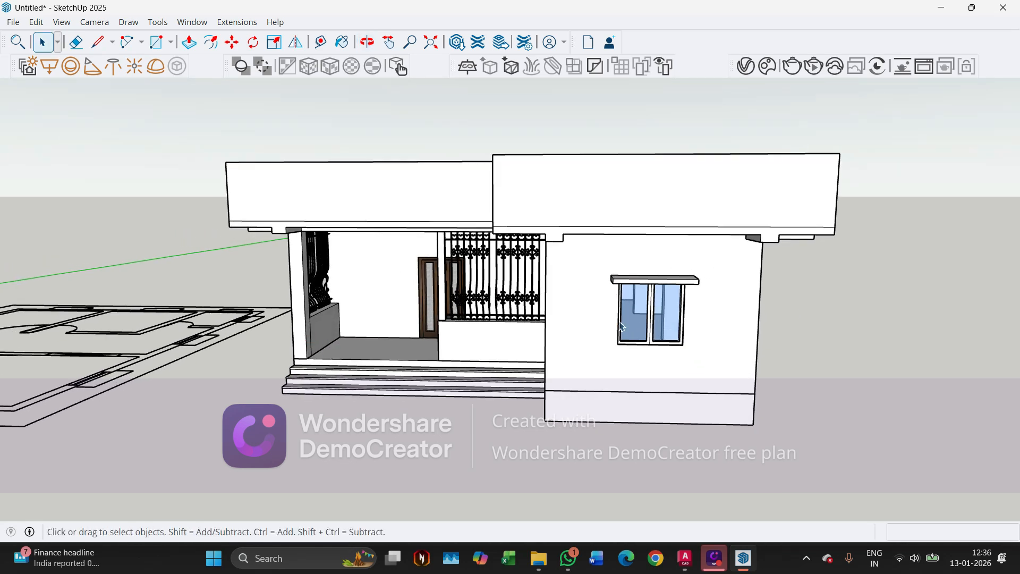
{"action": "middle_click_drag", "start_coordinate": [622, 326], "coordinate": [408, 371]}
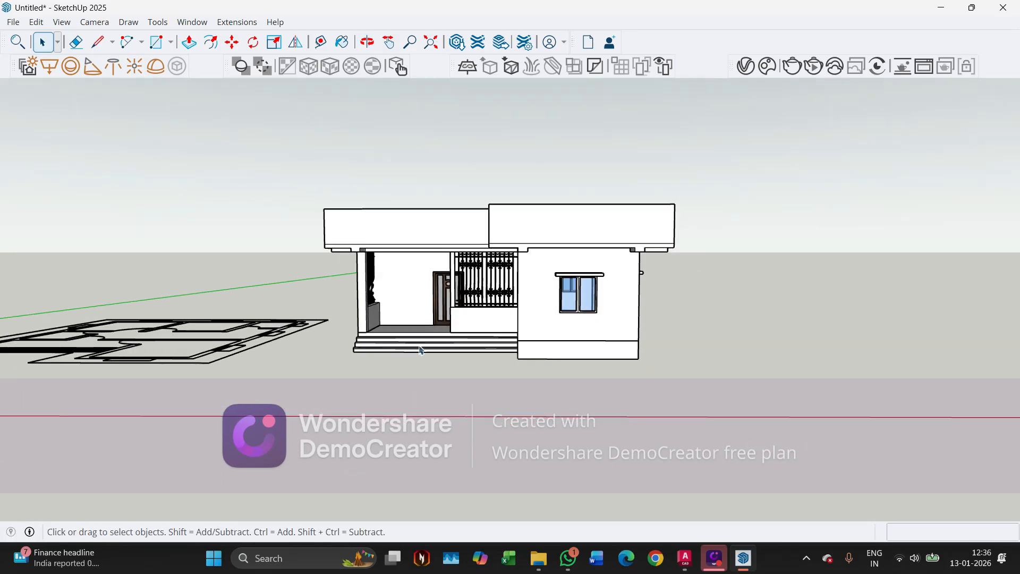
{"action": "middle_click_drag", "start_coordinate": [460, 311], "coordinate": [572, 367]}
{"action": "middle_click_drag", "start_coordinate": [414, 346], "coordinate": [320, 260]}
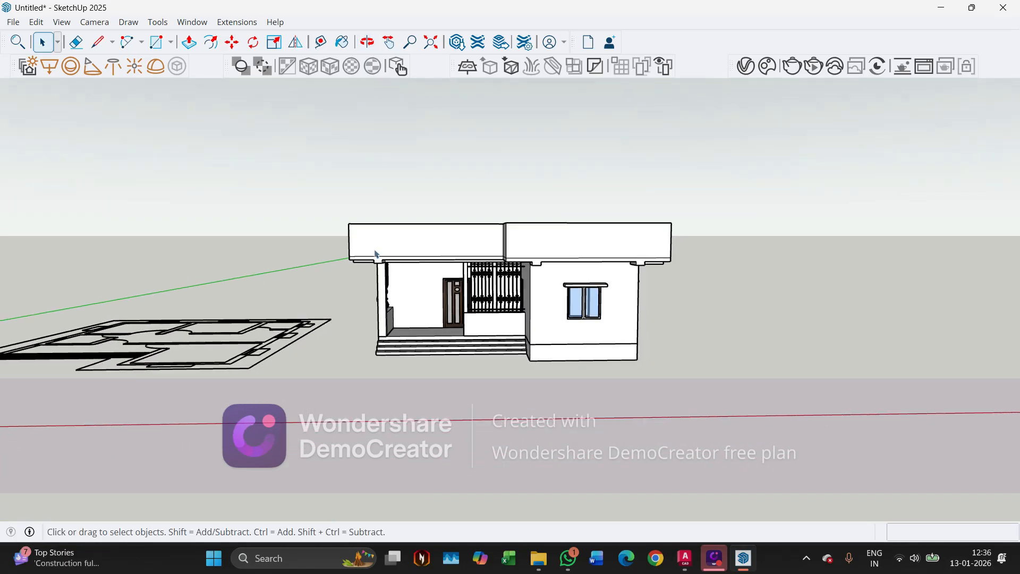